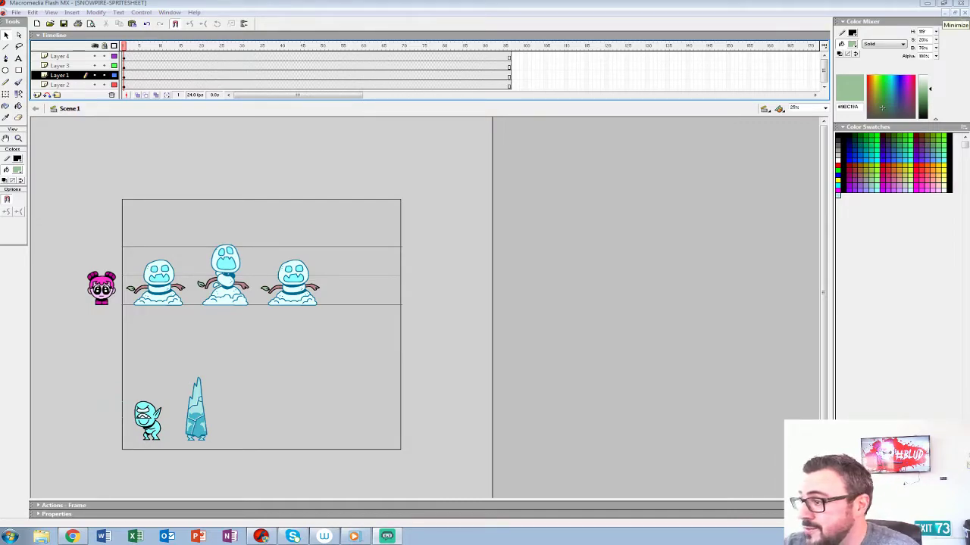
Switch to the maximized KRISTOFF-SPRITESHEET-12119 document, zoom out to 50% to show its stage, and play the scene's animation
click(934, 13)
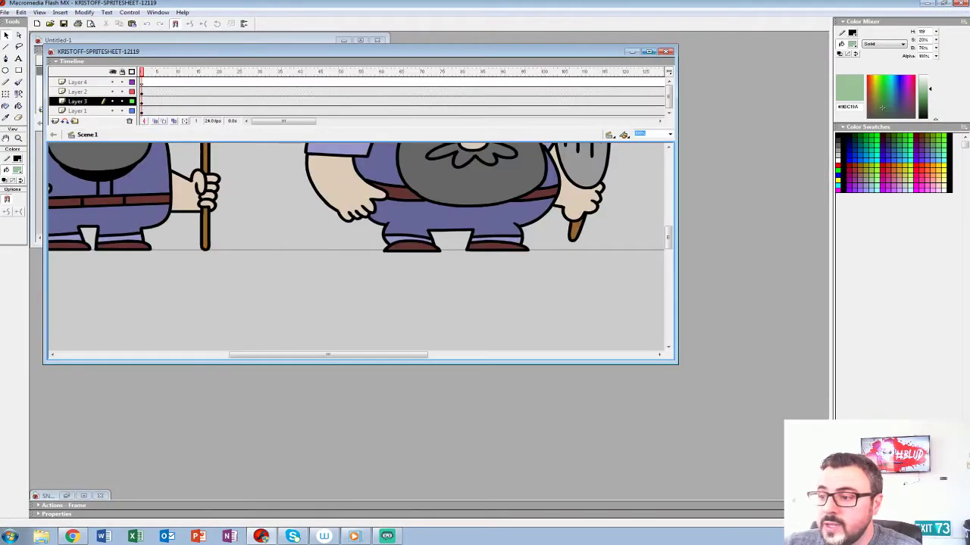
click(648, 51)
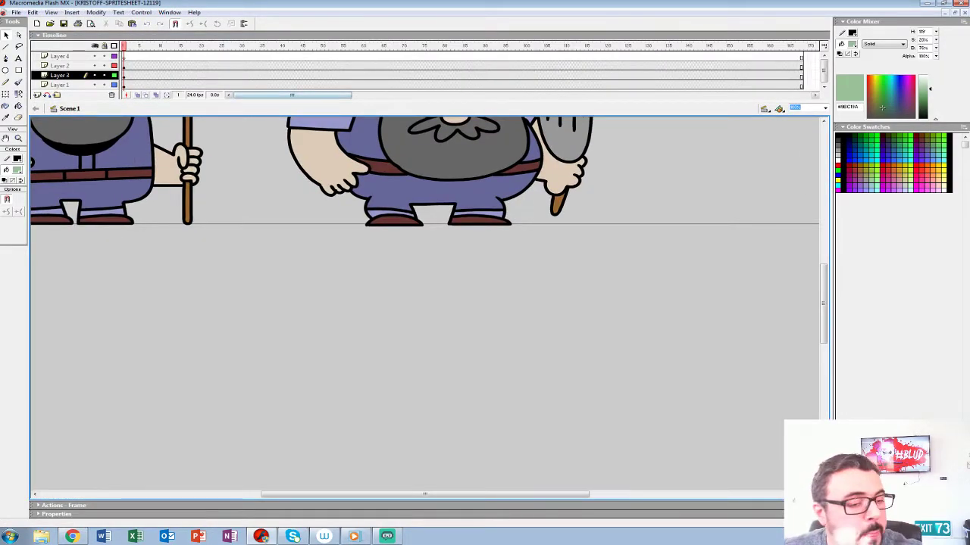
key(z)
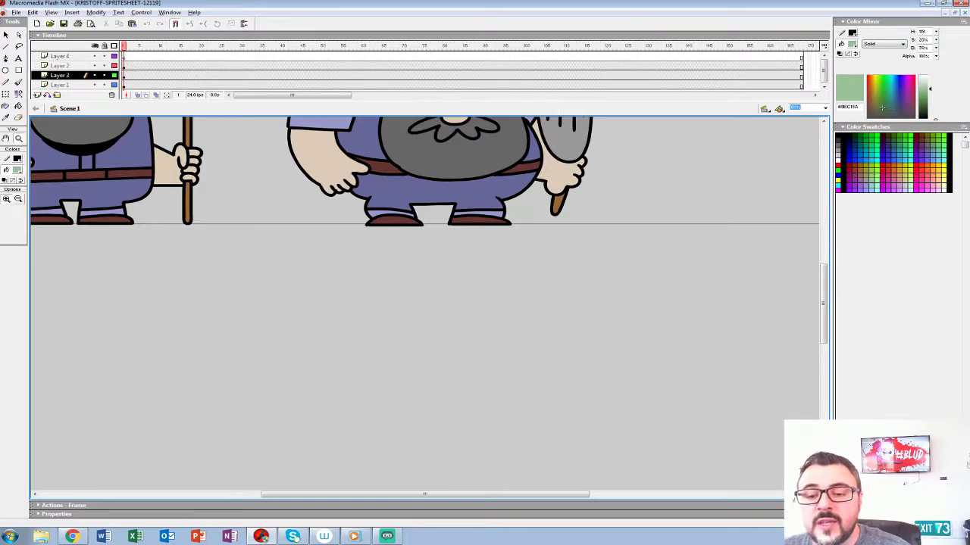
alt+click(289, 185)
alt+click(290, 190)
click(294, 249)
drag(294, 248, 376, 211)
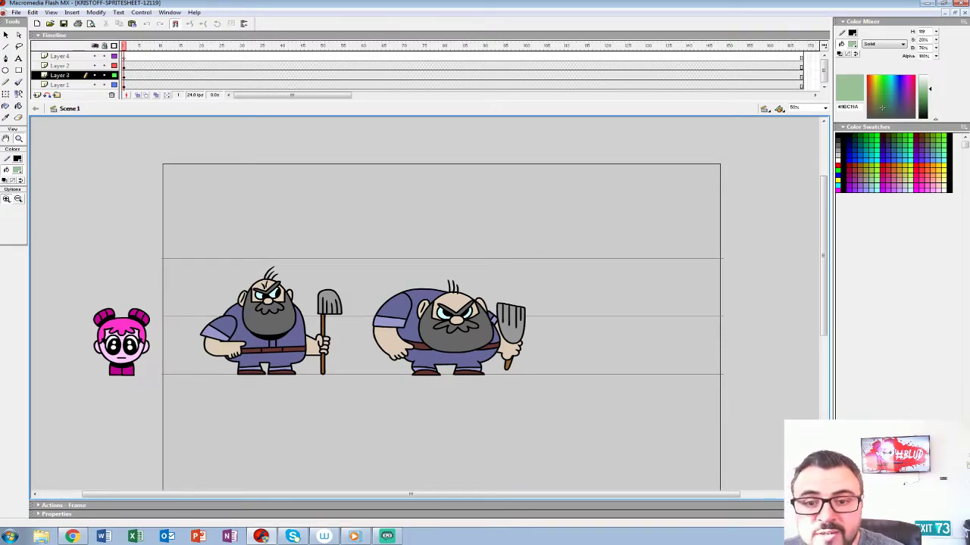
key(Return)
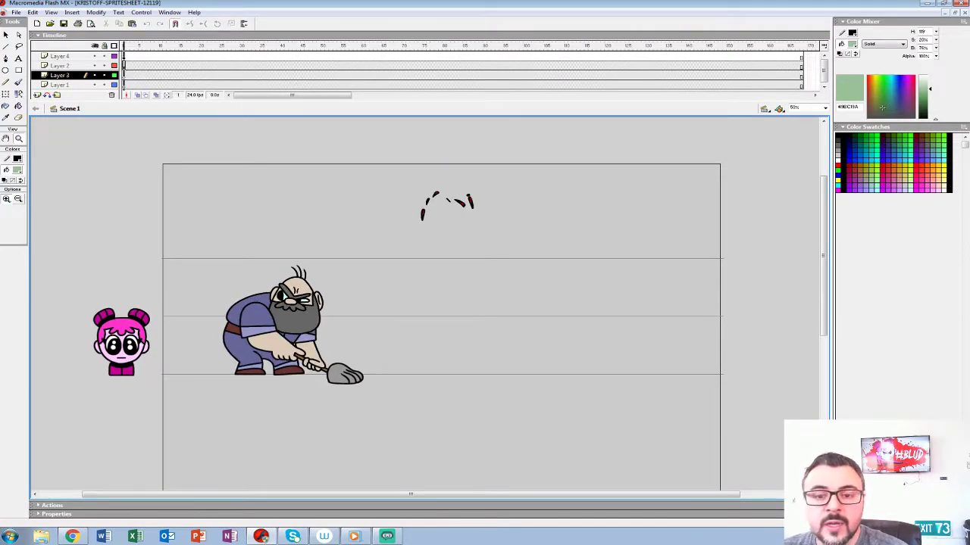
key(Return)
Open the upright Kristoff figure's symbol, KRISTOFF-IDLE, for editing
click(267, 313)
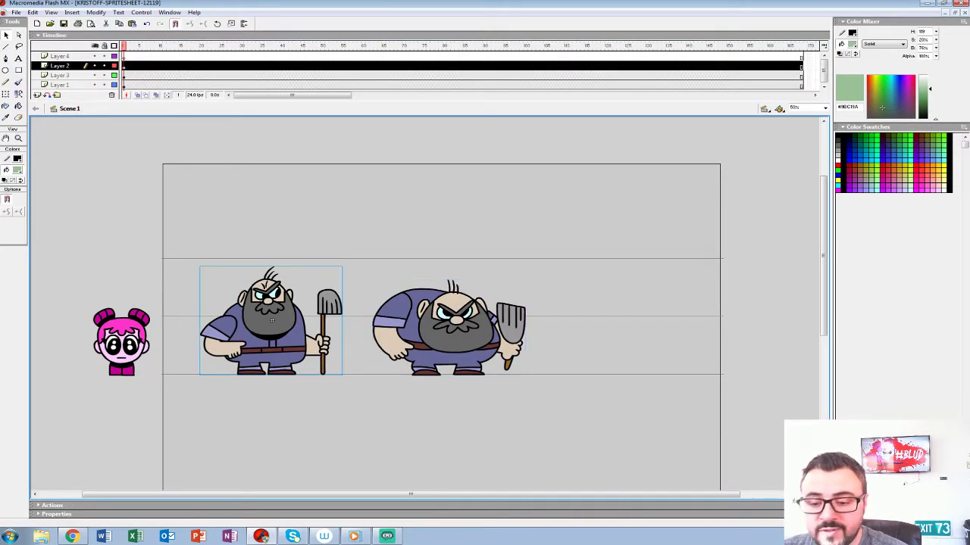
right_click(265, 309)
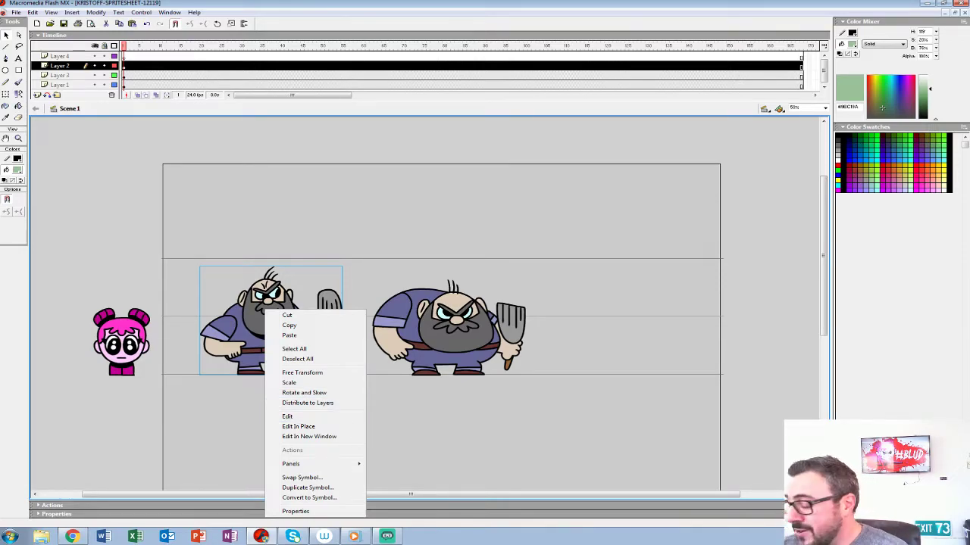
key(Escape)
right_click(237, 350)
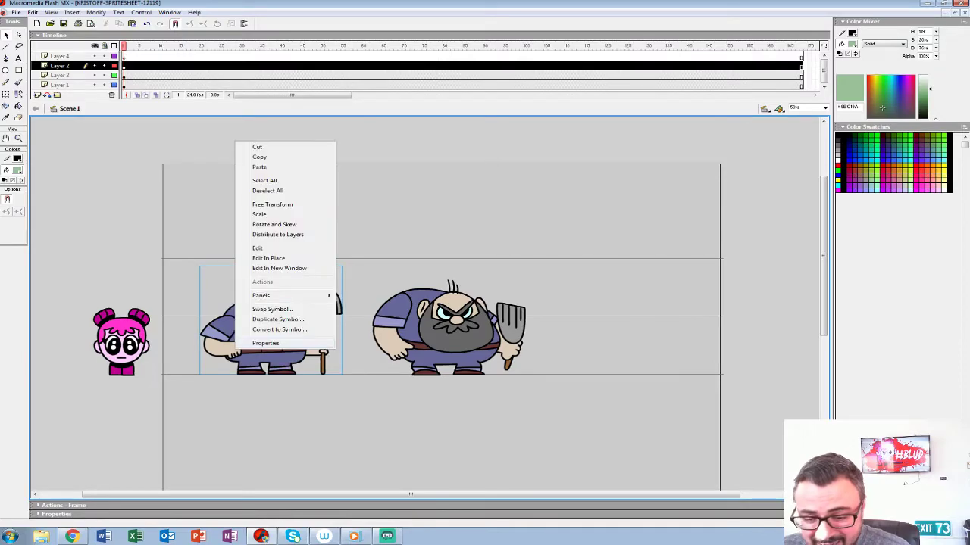
click(256, 244)
key(z)
key(ctrl+minus)
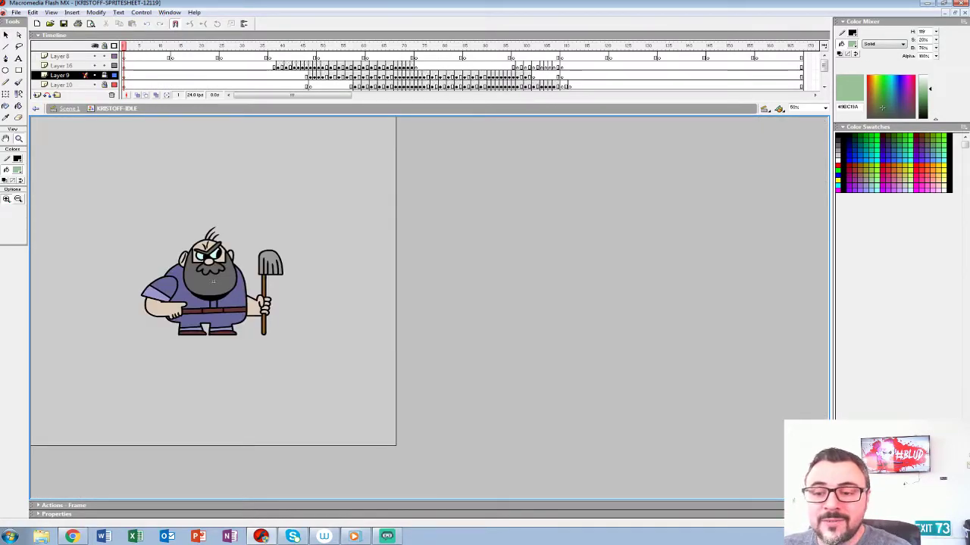
Enlarge the timeline to show all layers of KRISTOFF-IDLE and preview the opening idle motion on the Symbol 7 layer
drag(364, 102, 363, 146)
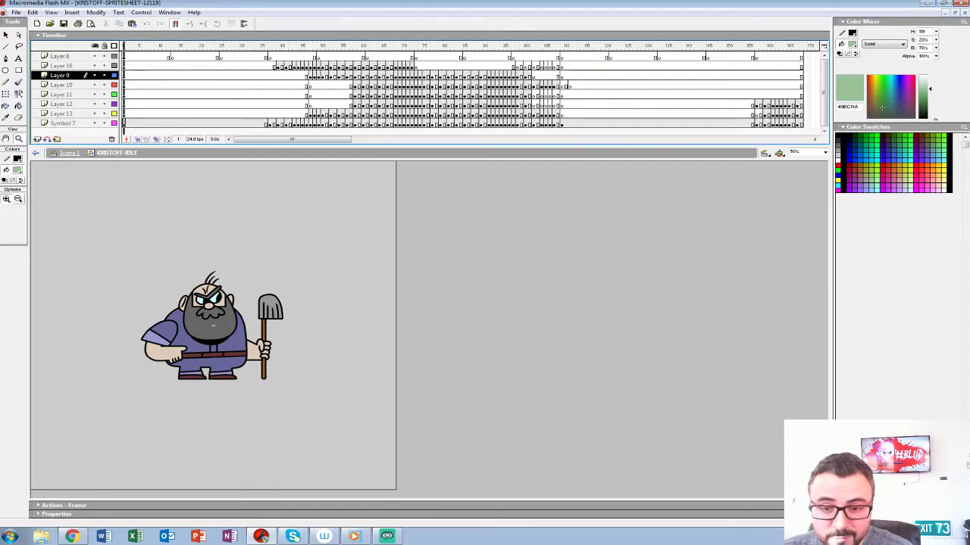
click(62, 123)
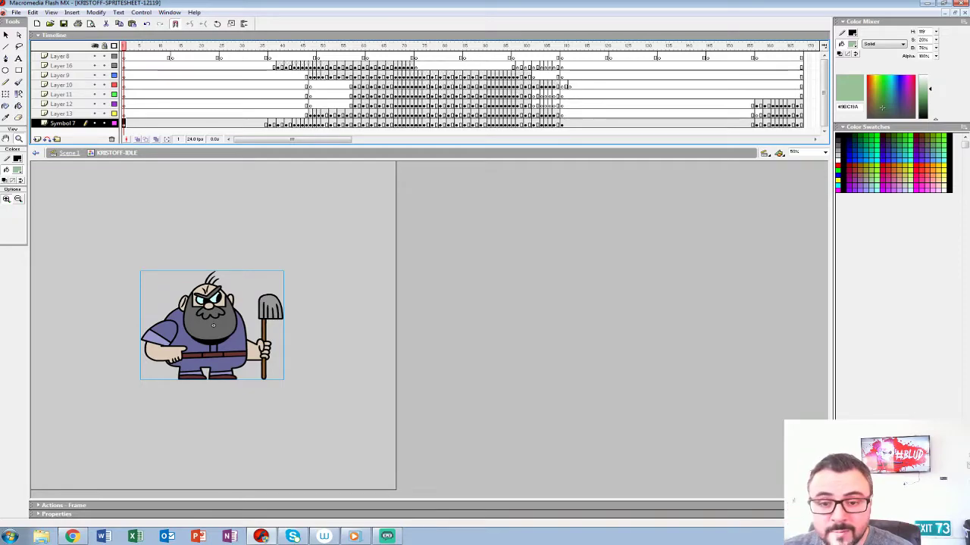
click(6, 35)
click(98, 243)
key(ctrl+a)
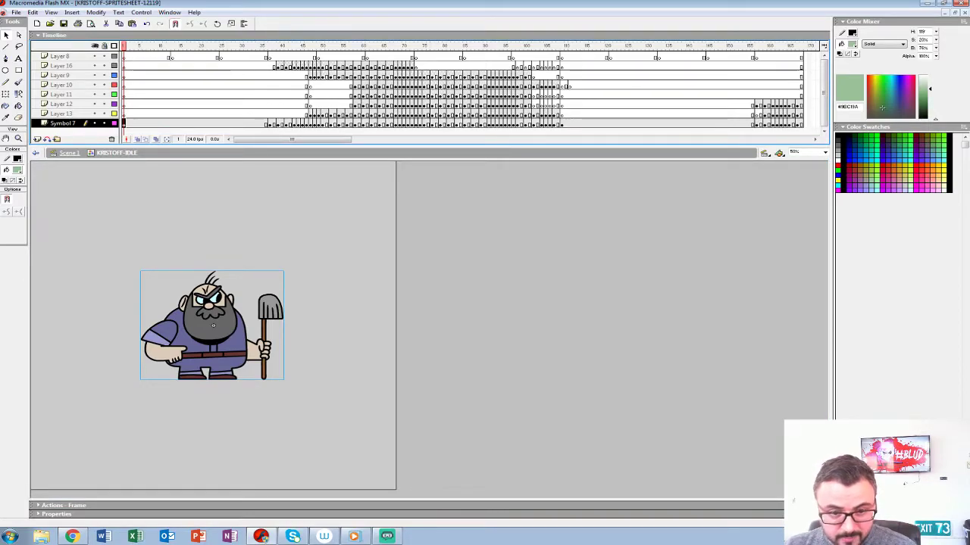
key(Return)
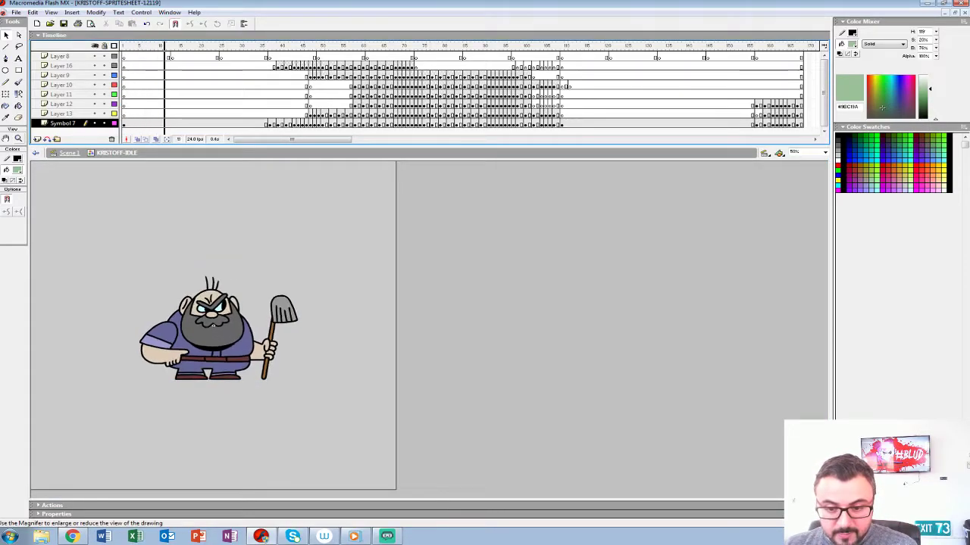
key(Return)
click(124, 124)
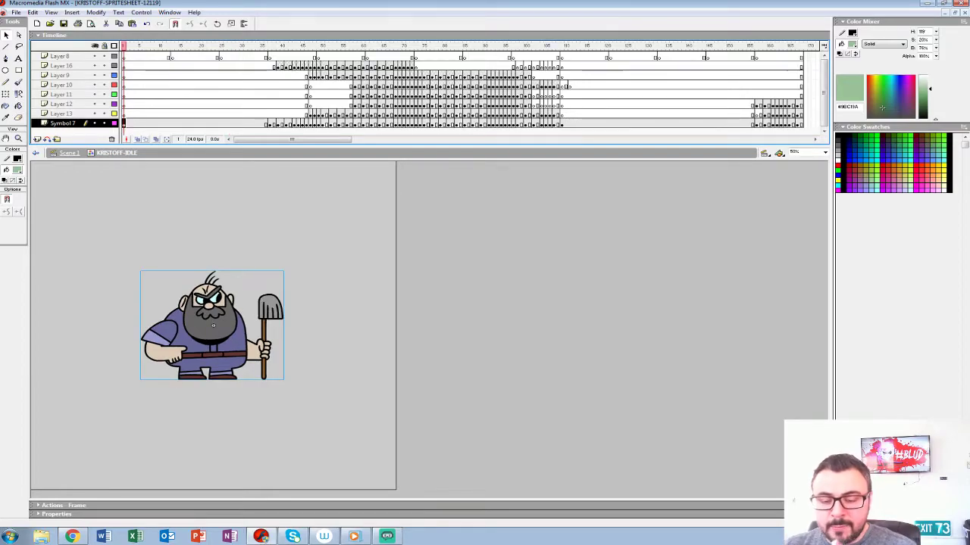
Open the nested KRISTOFF-IDLE-POSE-001 symbol and play its breathing cycle between KEY-001 and KEY-002
right_click(238, 111)
click(250, 222)
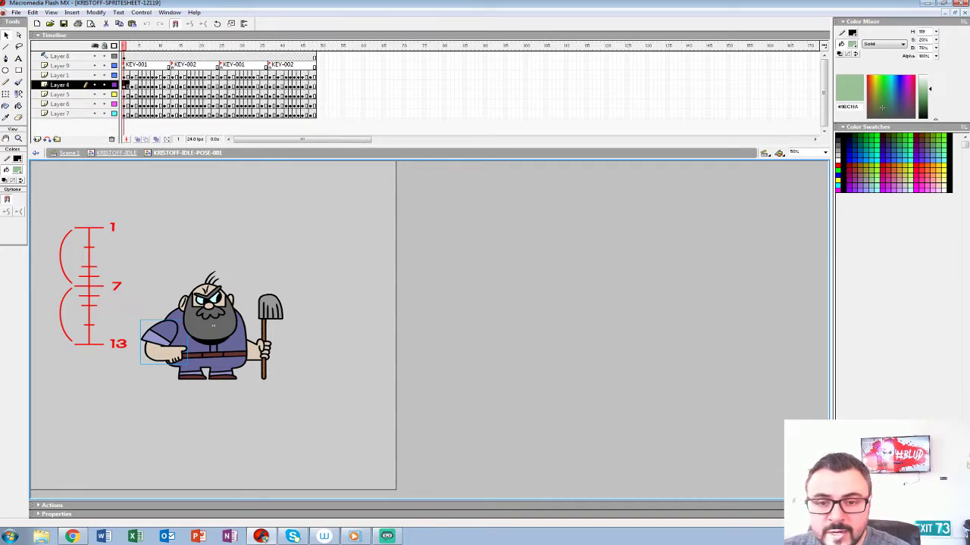
key(Return)
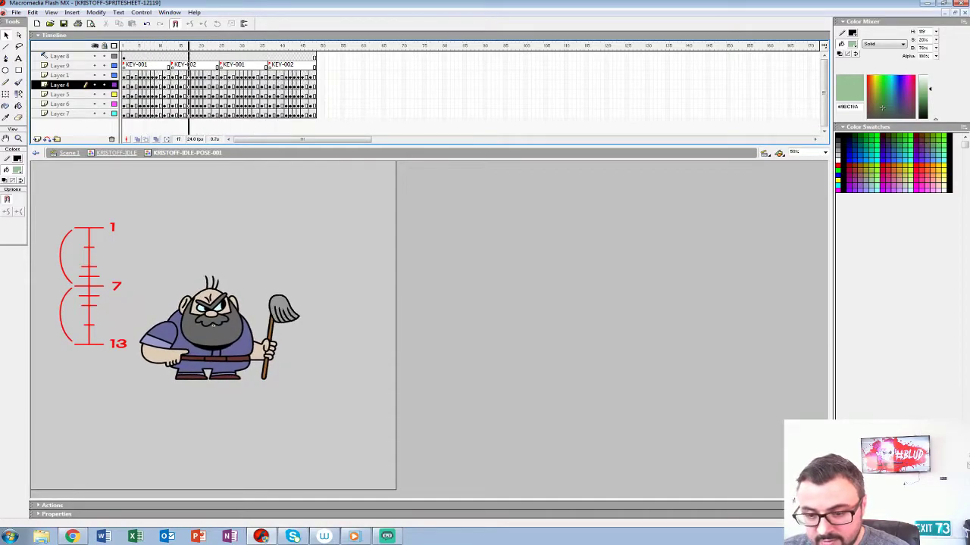
key(Return)
Return to KRISTOFF-IDLE and play its timeline from frame 26 on into the GRRR! growl
click(117, 153)
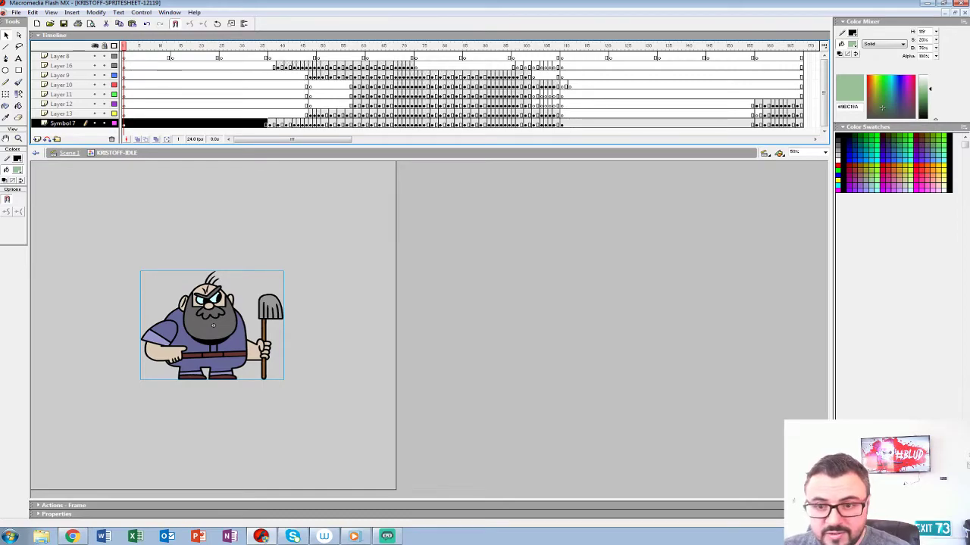
click(224, 66)
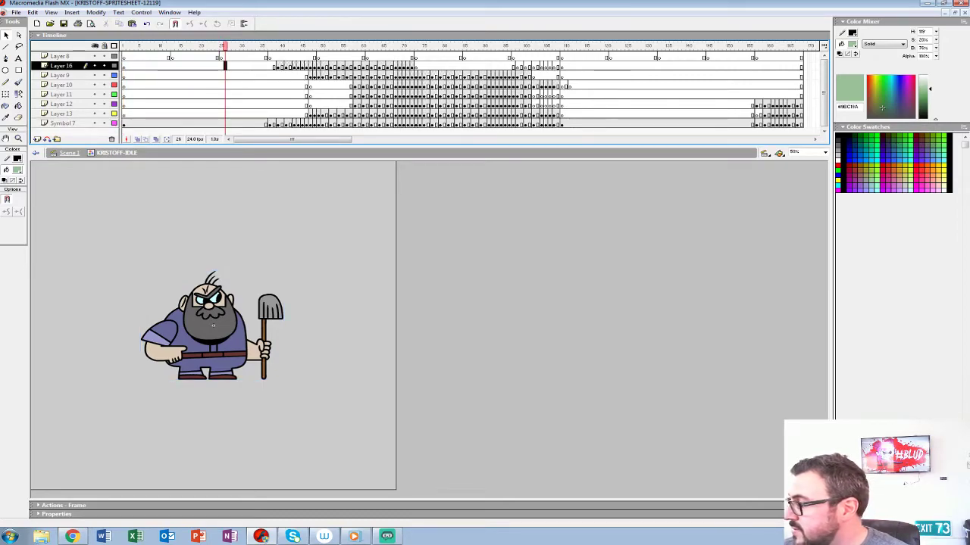
key(Return)
key(Return)
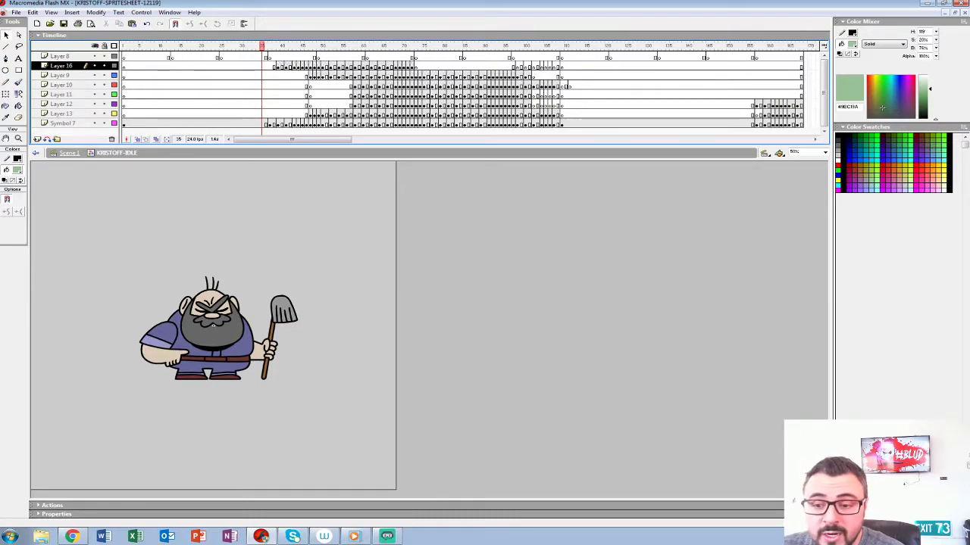
key(Return)
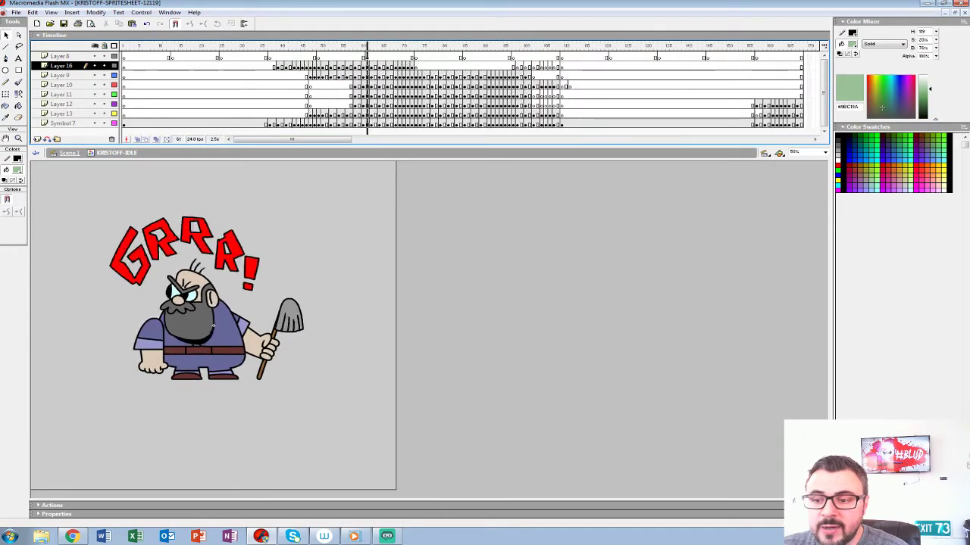
Examine the GRRR! growl frame by frame, stepping back to frame 47 and forward to frame 58
key(comma)
key(comma)
key(comma)
key(comma)
key(comma)
key(comma)
key(comma)
key(comma)
key(comma)
key(comma)
key(comma)
key(comma)
key(comma)
key(comma)
key(comma)
key(comma)
key(comma)
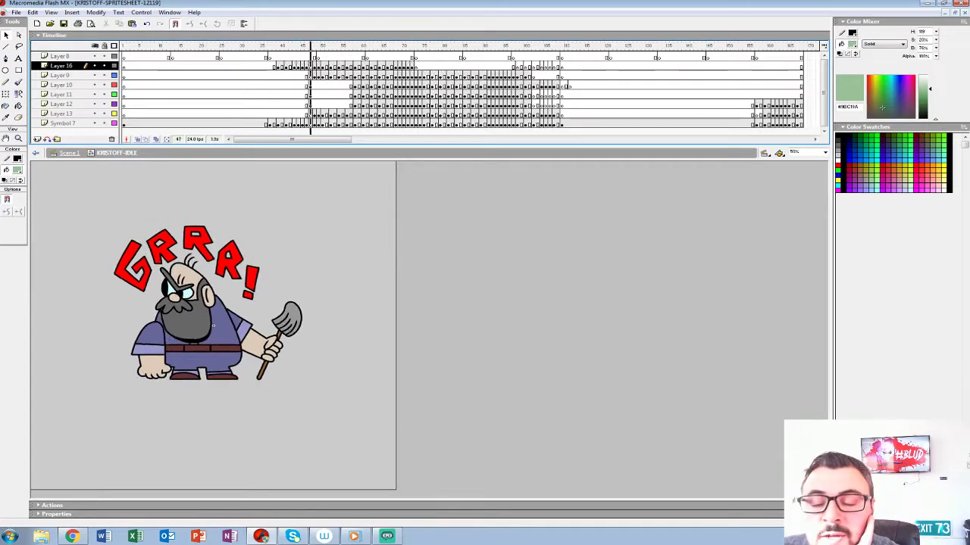
key(period)
key(period)
key(period)
key(period)
key(period)
key(period)
key(period)
key(period)
key(period)
key(period)
key(period)
key(period)
key(period)
key(period)
key(period)
key(period)
key(period)
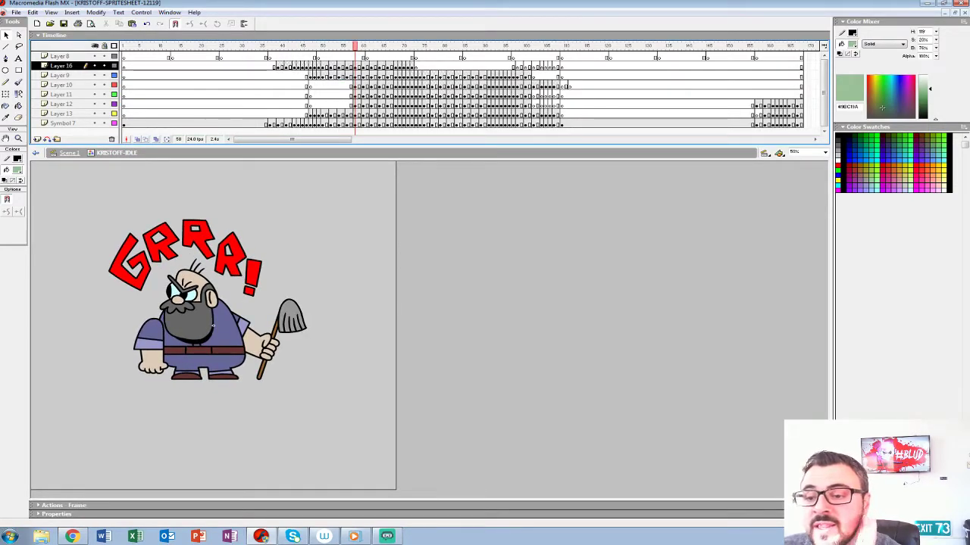
Play on past the GRRR! lettering and examine the head-turn frames backward and forward
key(Return)
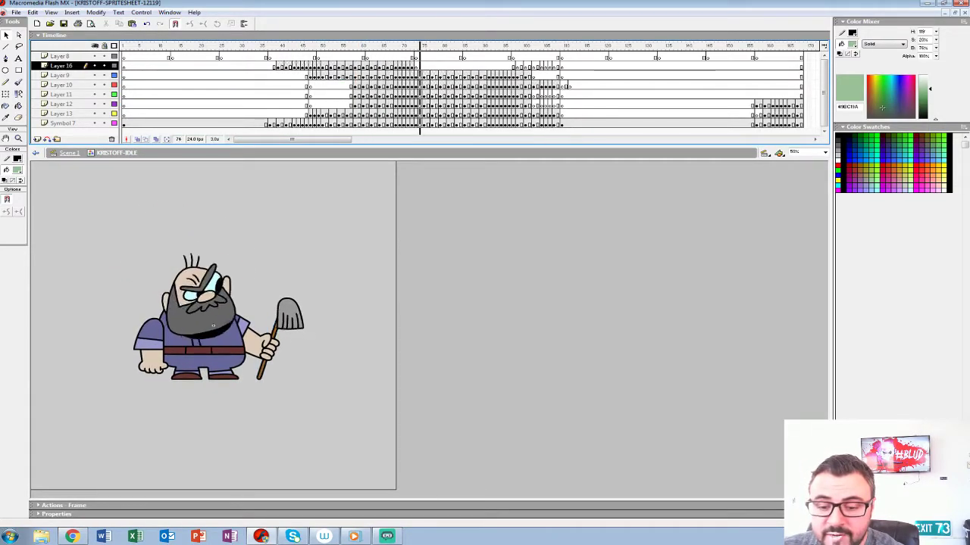
key(comma)
key(comma)
key(comma)
key(comma)
key(comma)
key(comma)
key(comma)
key(comma)
key(comma)
key(comma)
key(comma)
key(comma)
key(comma)
key(comma)
key(comma)
key(comma)
key(comma)
key(comma)
key(comma)
key(comma)
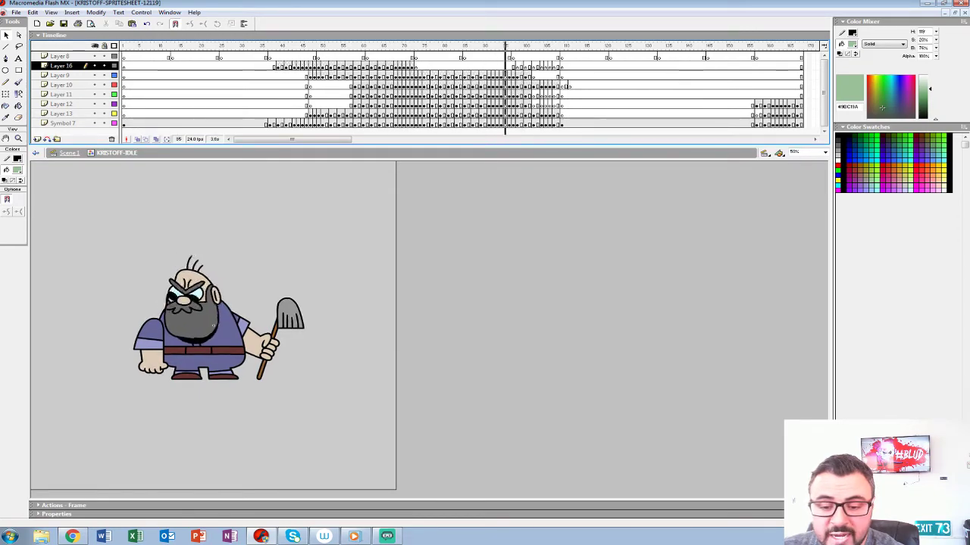
key(period)
key(period)
key(period)
key(period)
key(period)
key(period)
key(period)
key(period)
key(period)
key(period)
key(period)
key(period)
key(period)
key(period)
key(period)
key(period)
key(period)
key(period)
key(period)
key(period)
key(Return)
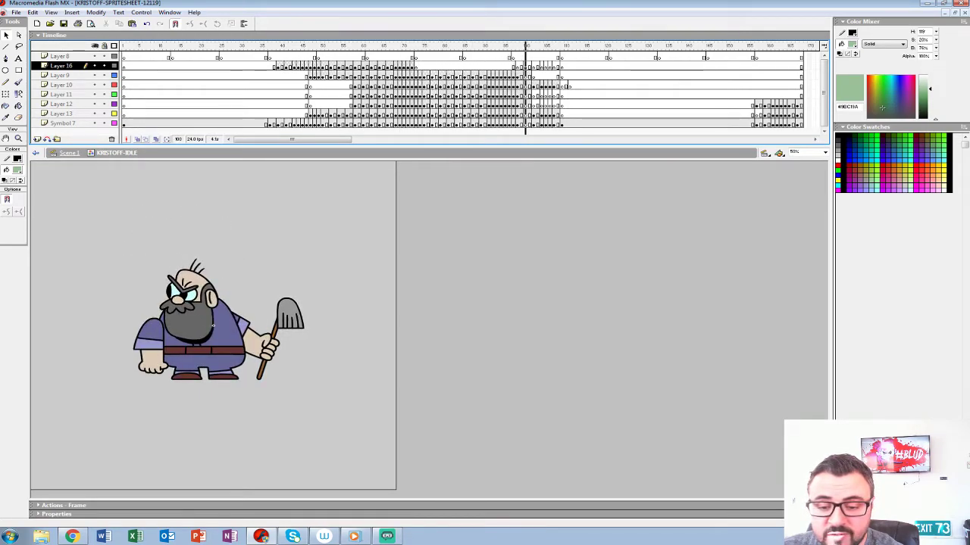
Replay the animation from Layer 9's frame 47, following the growl and head turn through to the sweeping pose
key(comma)
key(comma)
key(comma)
key(comma)
key(comma)
key(comma)
key(comma)
key(comma)
key(comma)
key(comma)
key(comma)
key(comma)
key(comma)
key(comma)
key(comma)
key(comma)
key(comma)
key(comma)
key(comma)
key(comma)
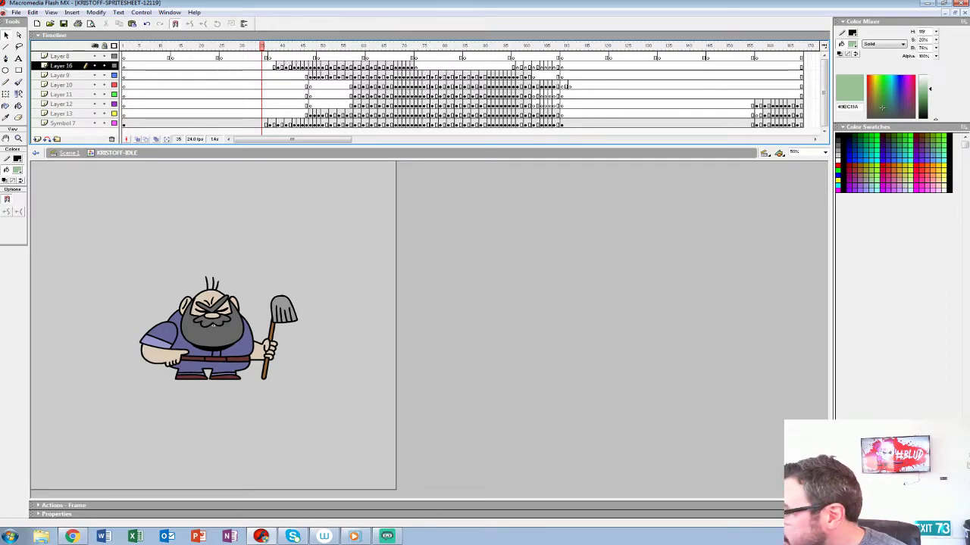
click(311, 75)
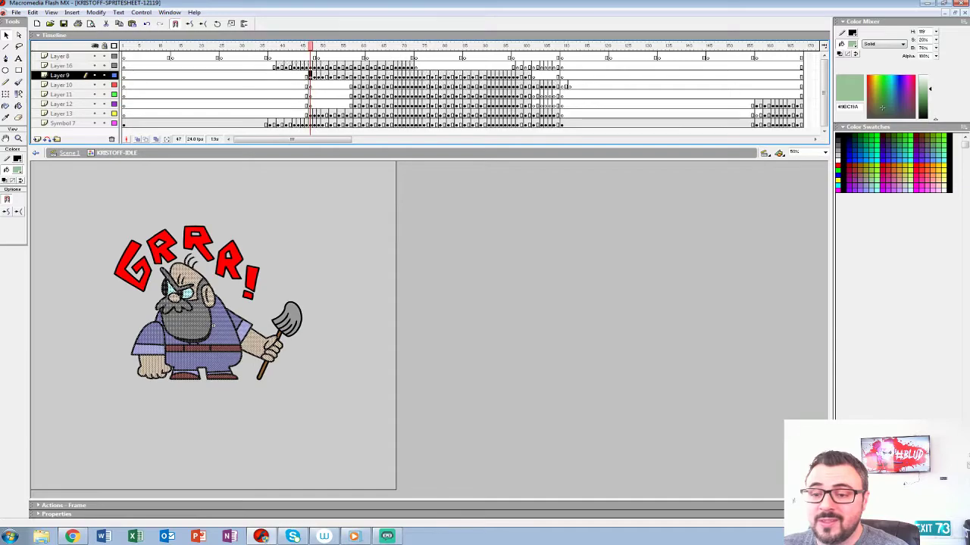
key(Return)
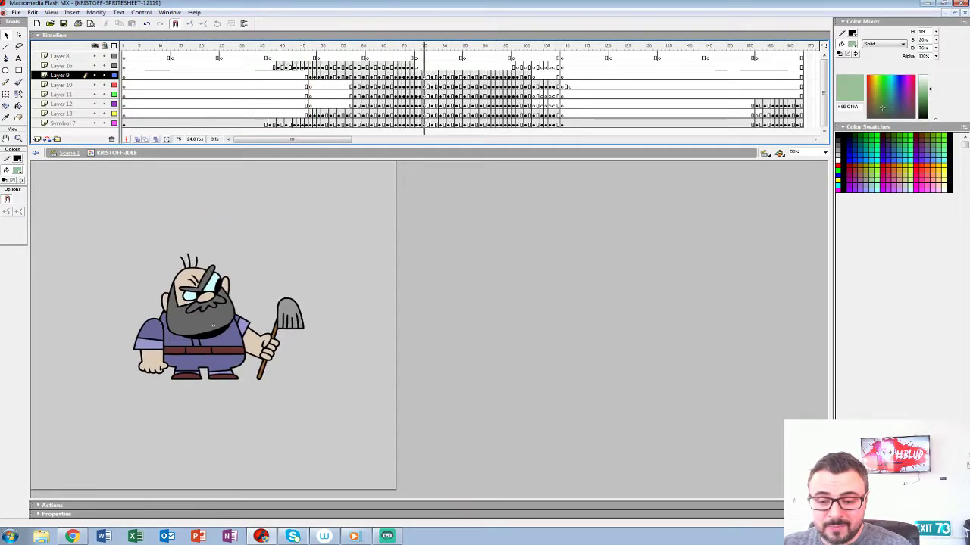
click(310, 75)
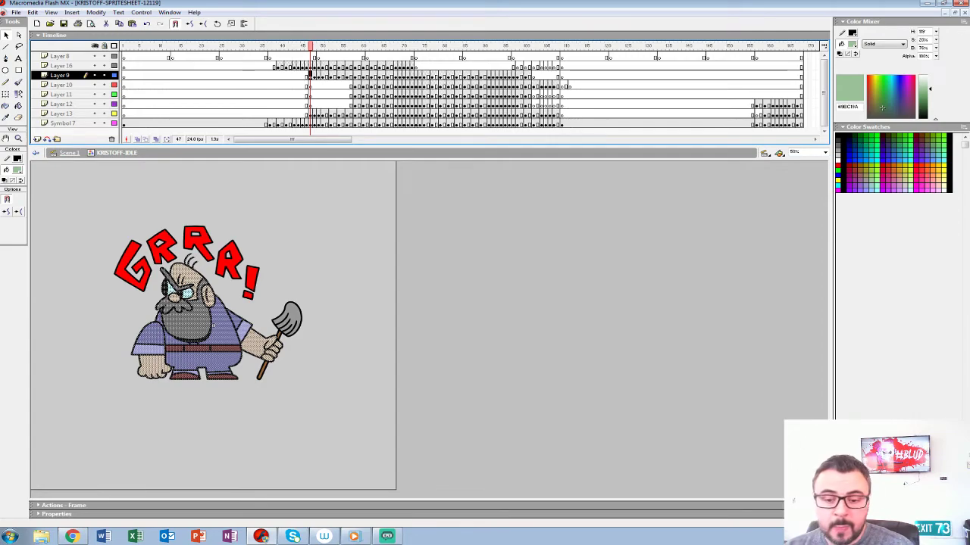
key(Return)
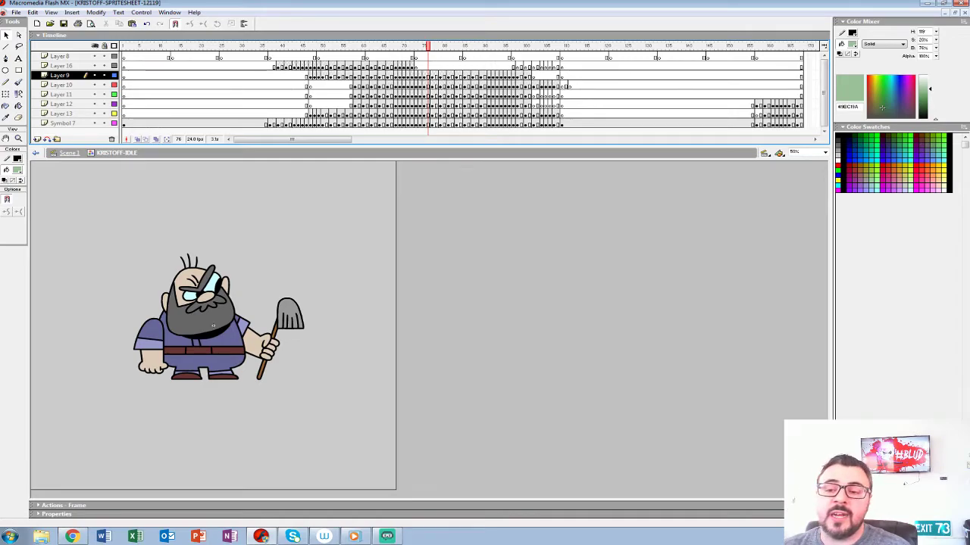
key(Return)
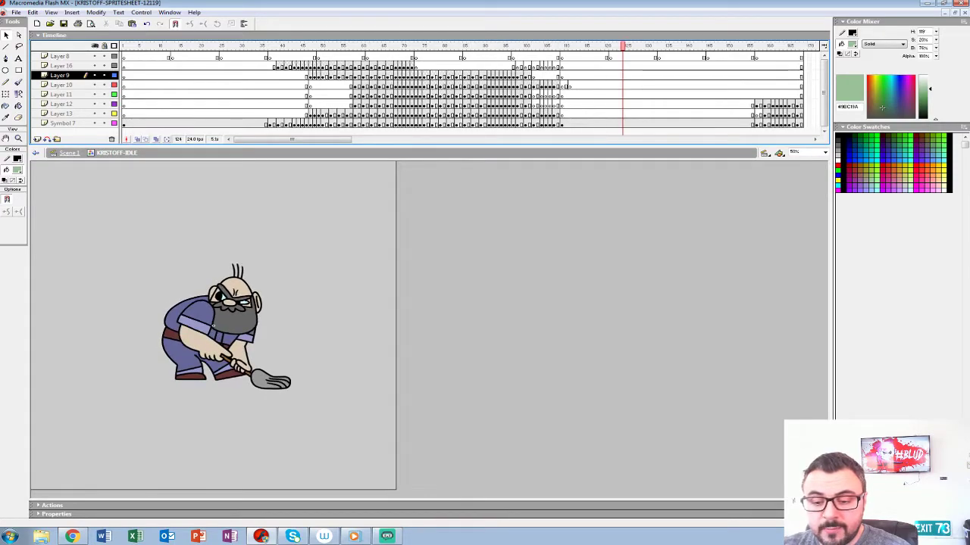
Open the sweeping figure's symbol, KRISTOFF-IDLE-POSE-001 copy, play its cycle, and magnify the figure to 100%
right_click(236, 306)
click(262, 413)
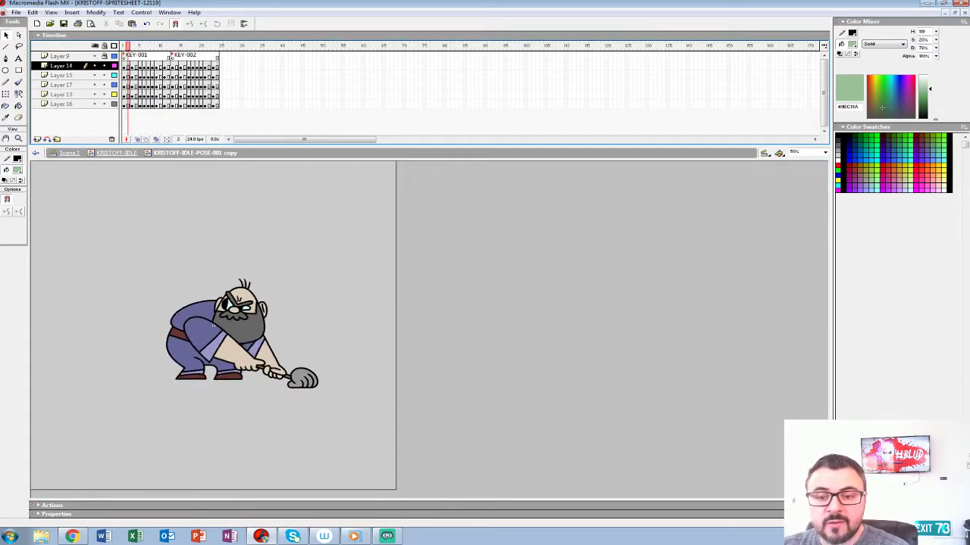
key(Return)
key(z)
click(224, 300)
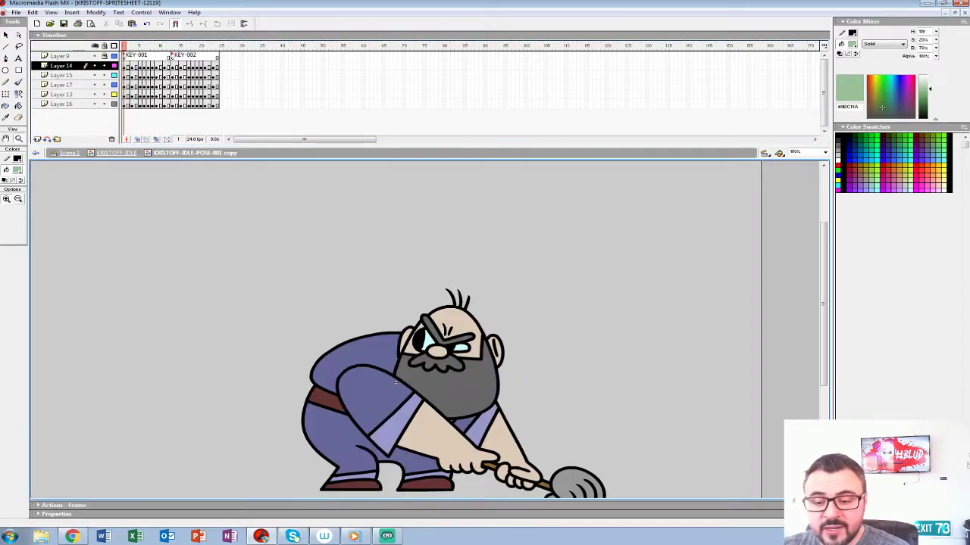
Open the sweeping figure's head symbol, Symbol 15, for editing and play its animation
right_click(475, 361)
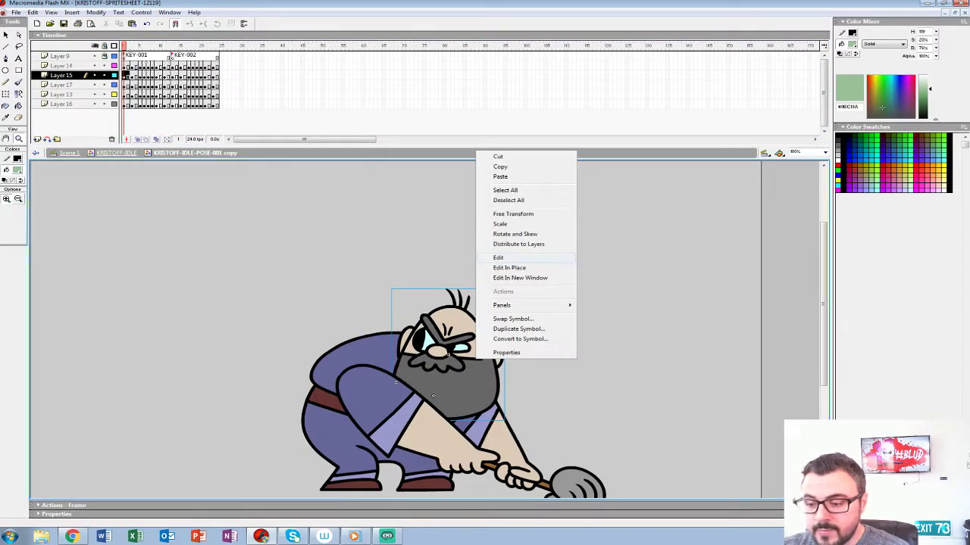
click(500, 257)
key(Return)
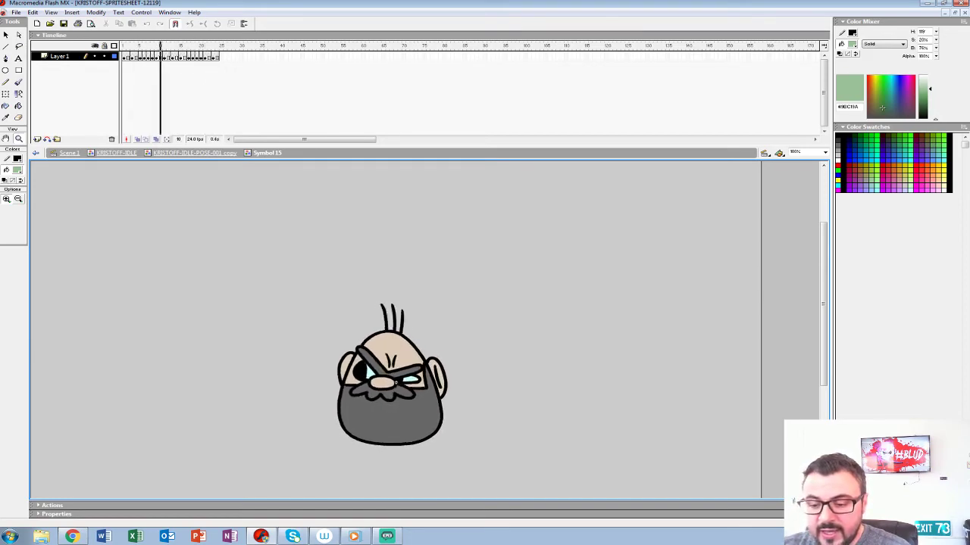
Return to the KRISTOFF-IDLE-POSE-001 copy symbol, play its sweeping cycle at 50% magnification, and step back through its frames
key(ctrl+e)
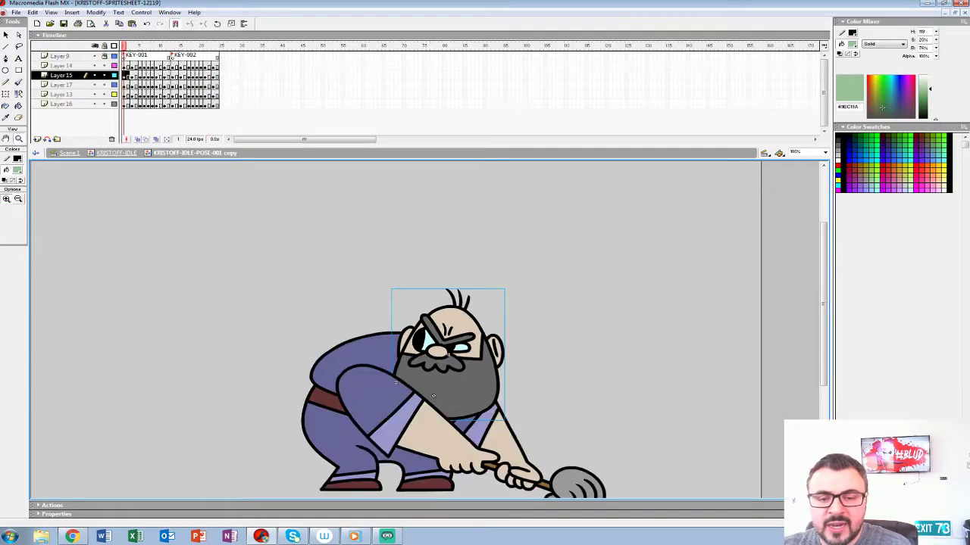
key(ctrl+minus)
key(ctrl+shift+a)
key(Return)
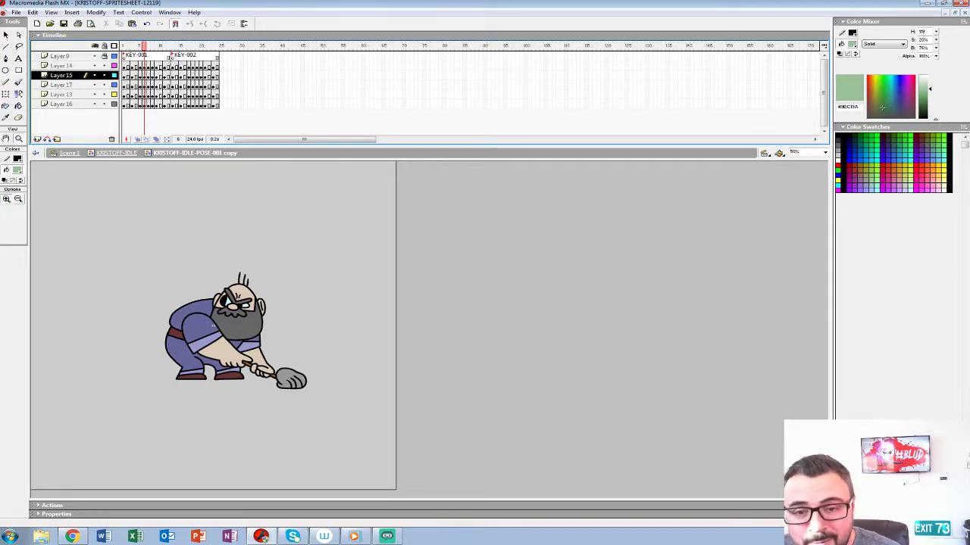
key(comma)
key(comma)
key(comma)
key(comma)
key(comma)
Return to the KRISTOFF-IDLE symbol and replay its animation, including the closing sweep frames and another run from frame 1
click(117, 153)
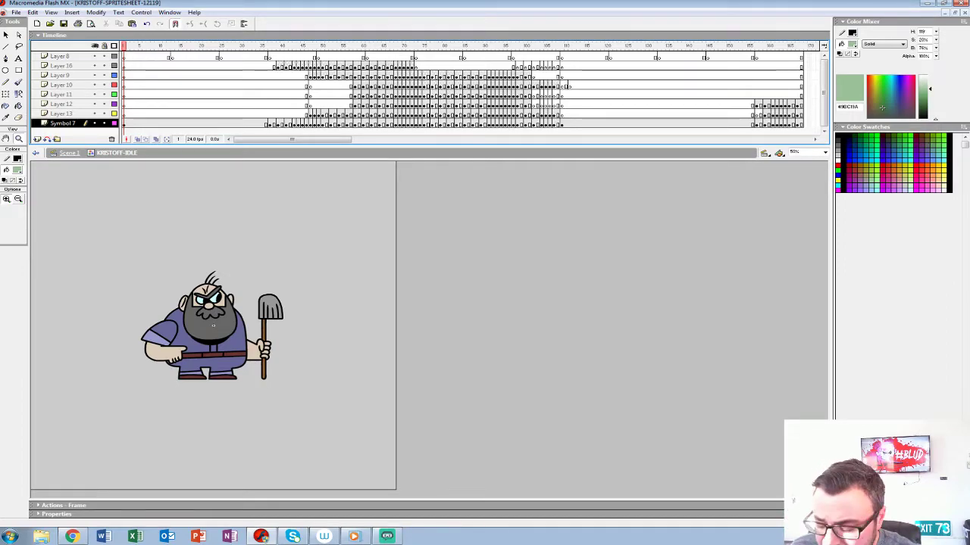
key(Return)
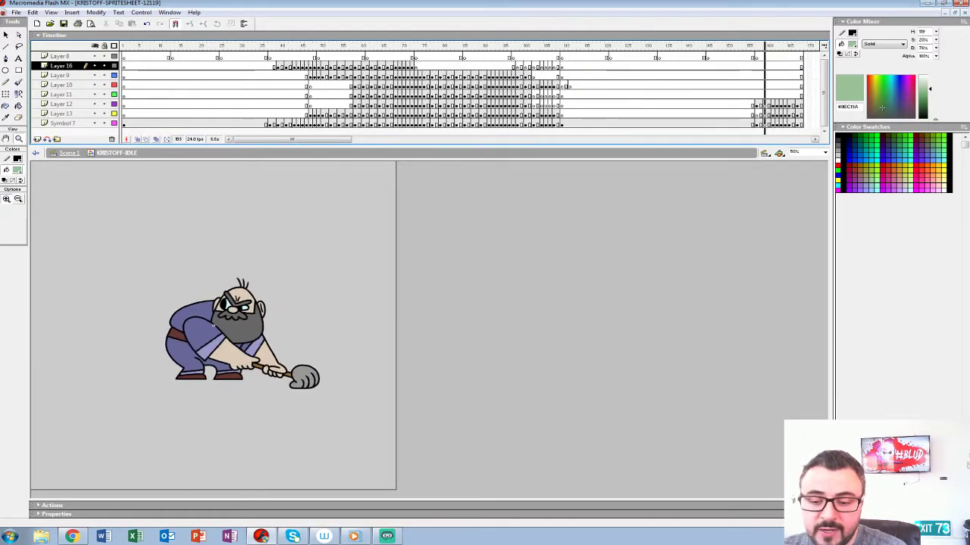
click(753, 94)
key(Return)
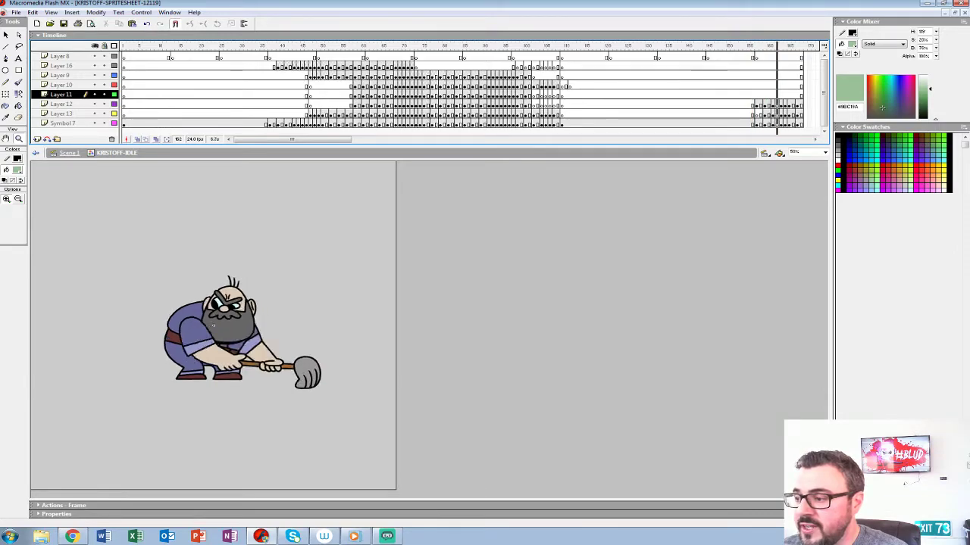
key(Home)
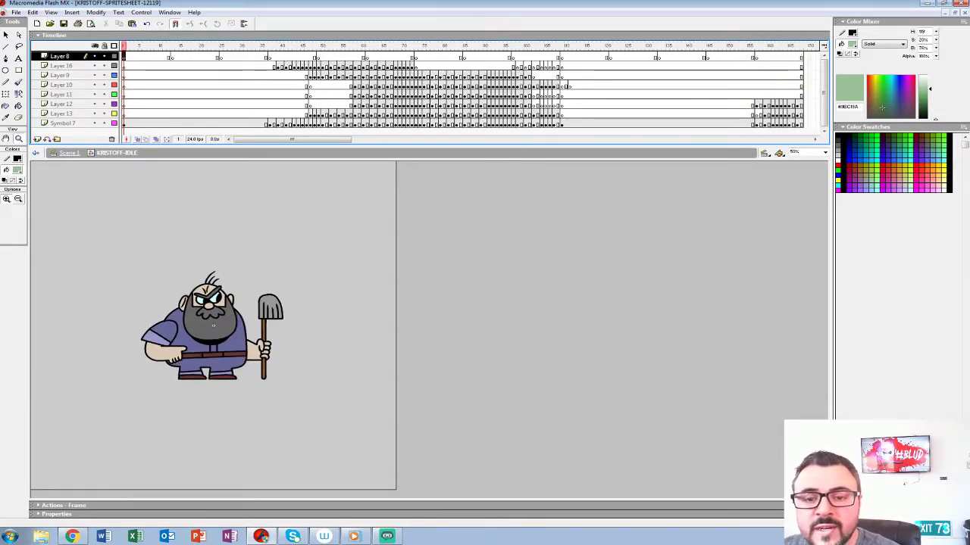
key(Return)
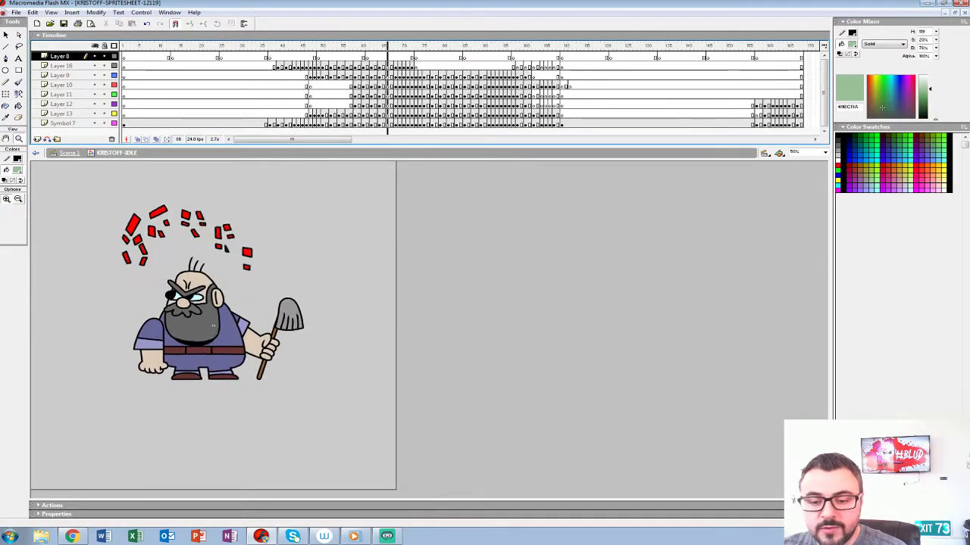
Open the hunched figure's symbol, KRISTOFF-ANTIC, from Scene 1 and play its animation at 50% with the timeline enlarged to show all layers
key(ctrl+e)
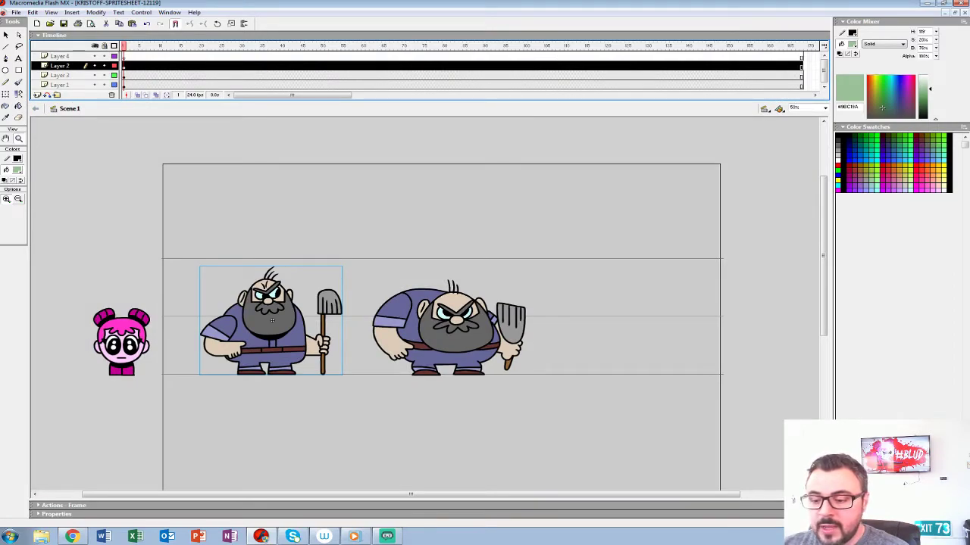
right_click(476, 320)
click(504, 225)
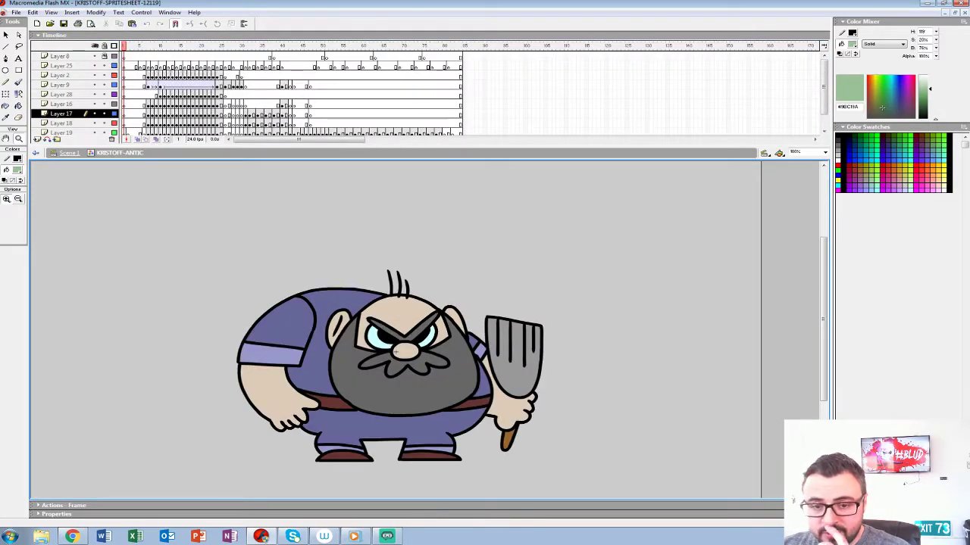
key(ctrl+minus)
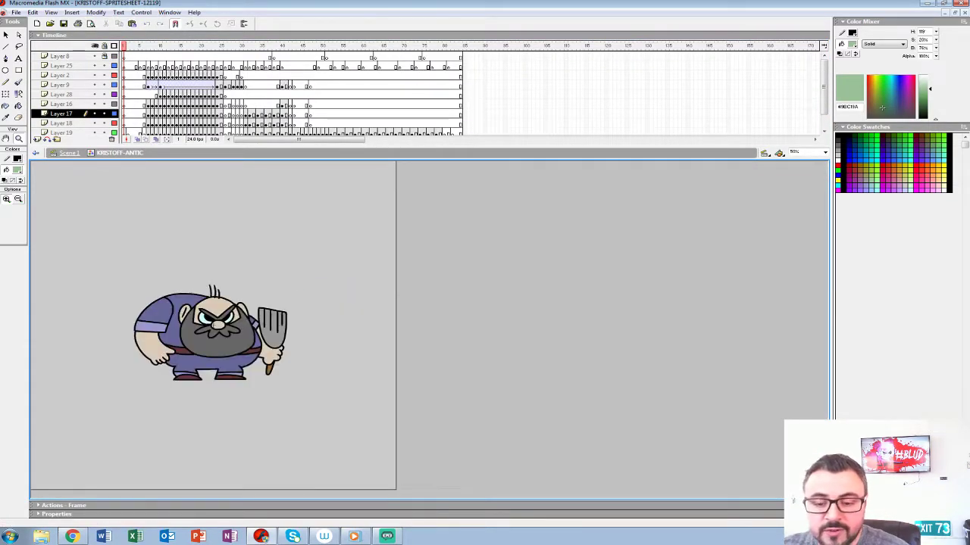
key(Return)
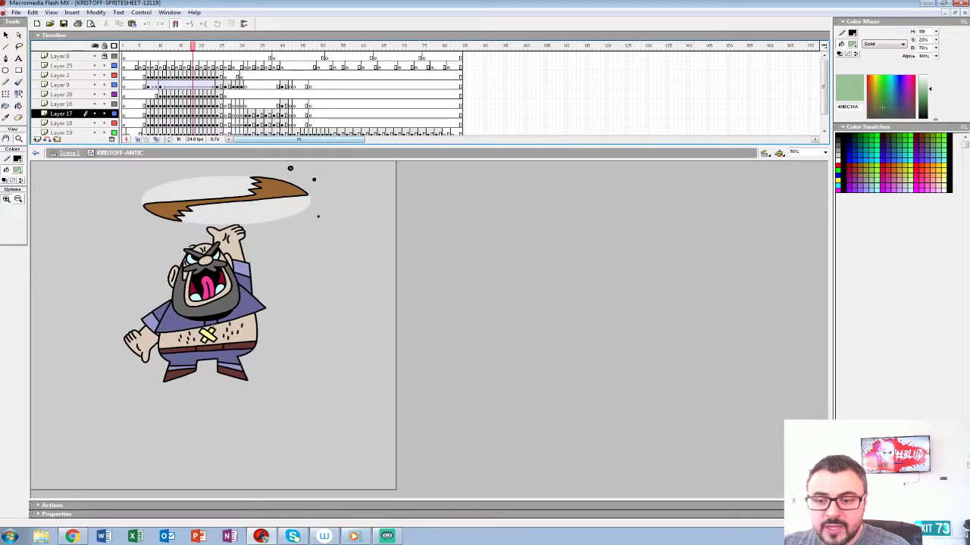
drag(332, 145, 332, 192)
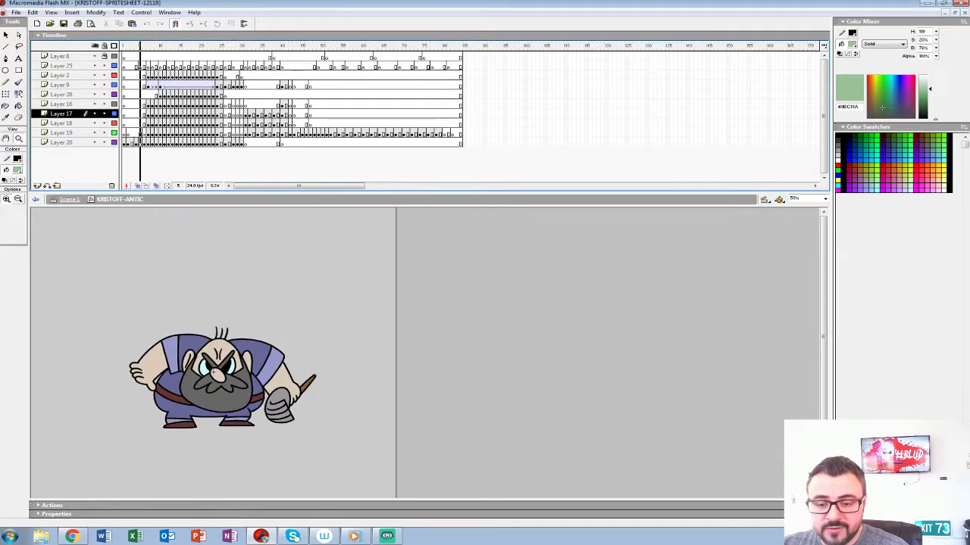
key(Return)
key(Return)
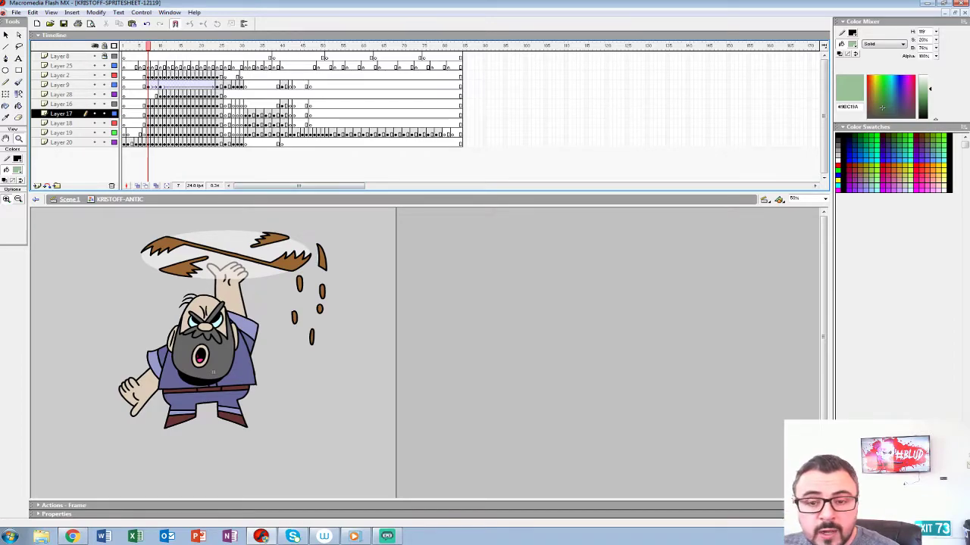
Return to Scene 1, open the upright figure's KRISTOFF-IDLE symbol in place, and play its animation
key(ctrl+e)
alt+click(281, 296)
click(281, 296)
drag(281, 297, 281, 322)
key(v)
click(214, 295)
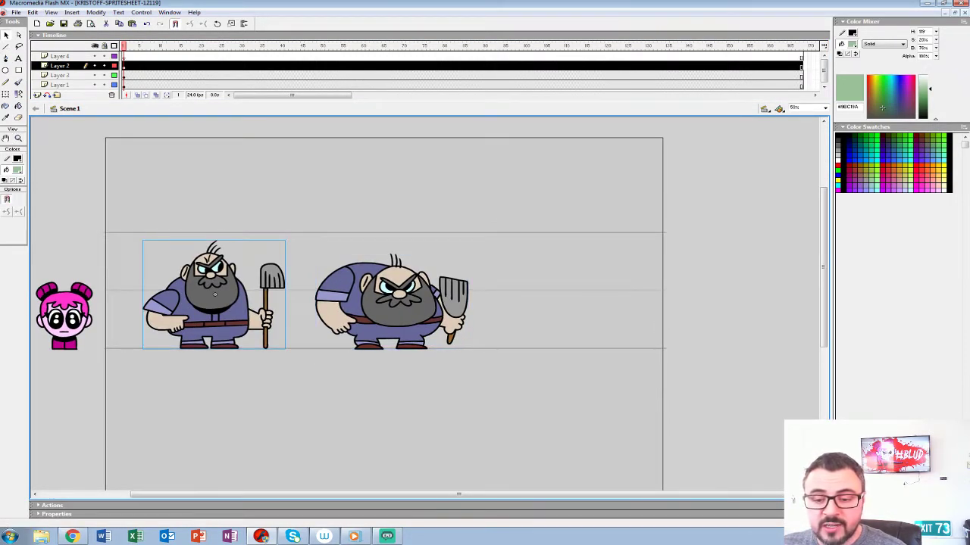
double_click(215, 295)
key(Return)
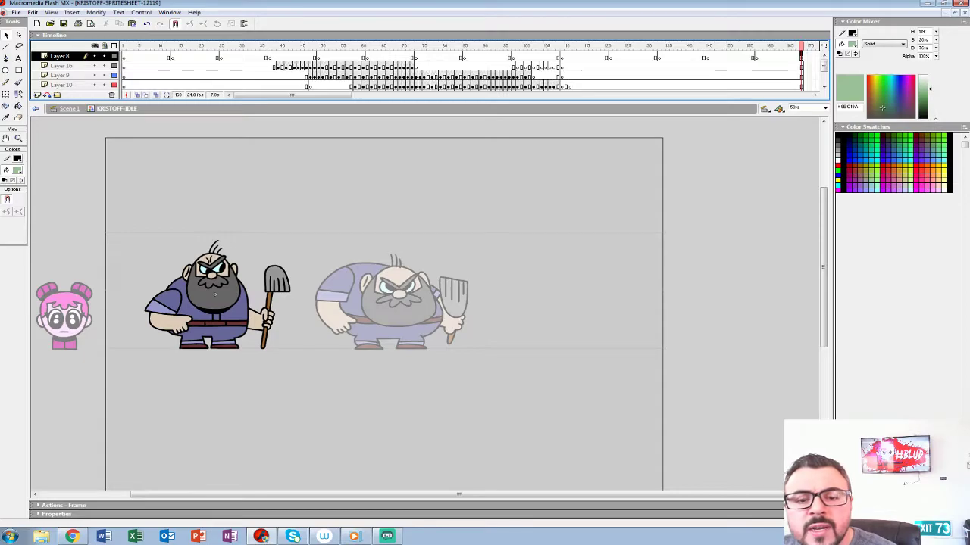
Open the hunched figure's KRISTOFF-ANTIC symbol in place, extend the timeline to show all its layers, and play the animation
double_click(392, 303)
double_click(392, 303)
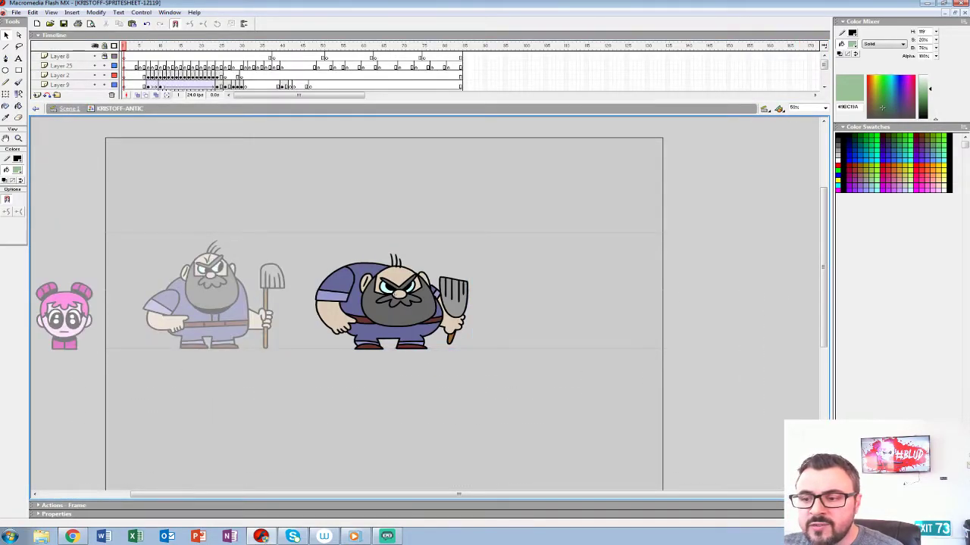
drag(455, 102, 455, 182)
click(461, 104)
key(Return)
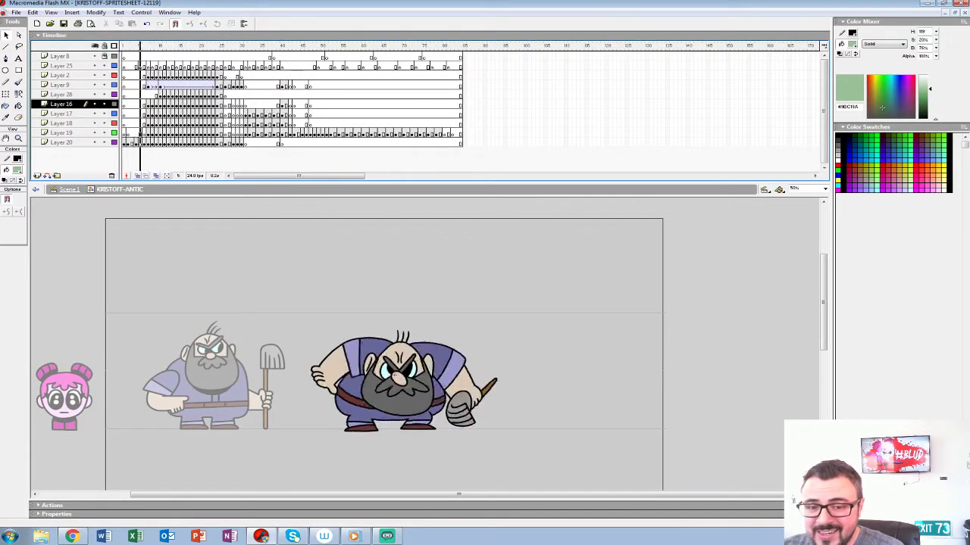
Replay the antic animation from Layer 17's frame 2, following the mop spin through to the kicking pose
click(128, 113)
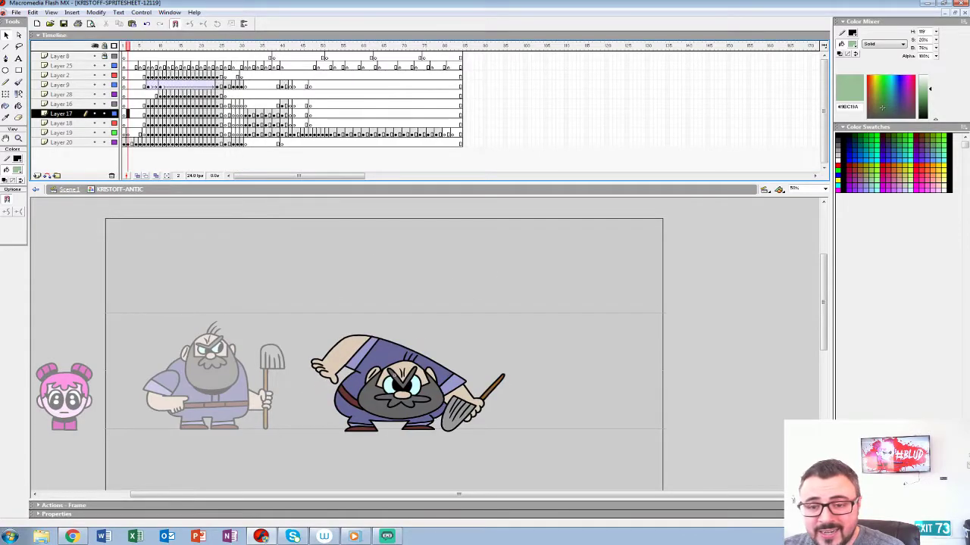
key(Return)
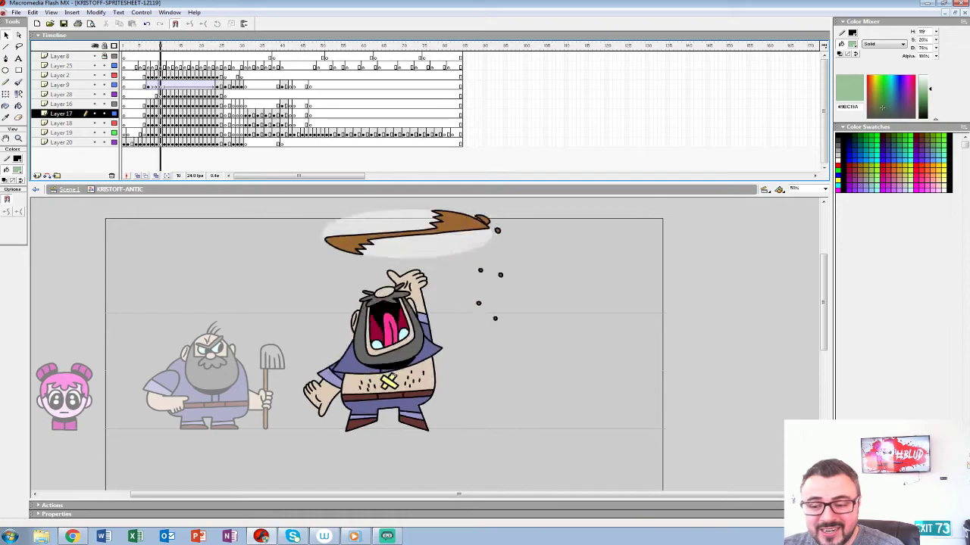
key(Return)
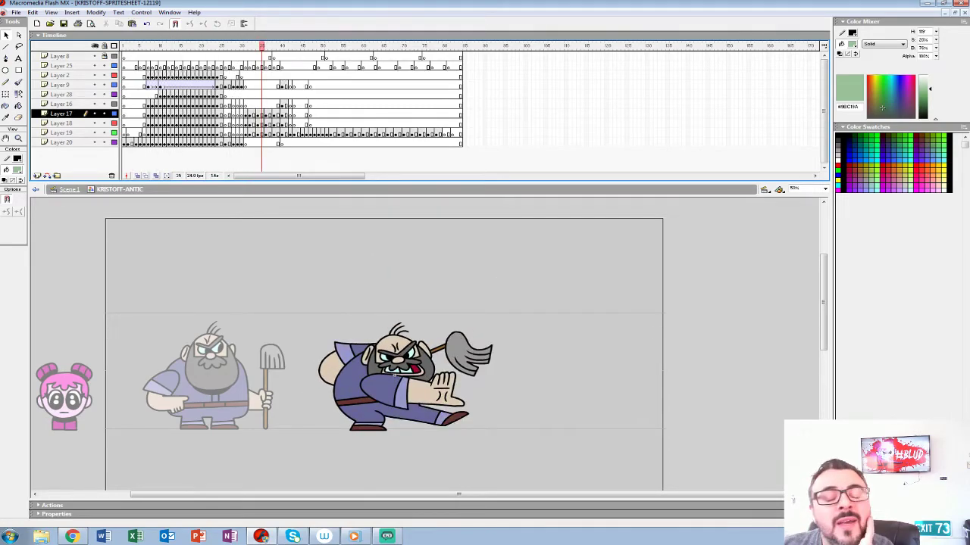
Examine the spinning mop on Layer 9 from frame 7, stepping backward and forward through the spin frames
click(148, 85)
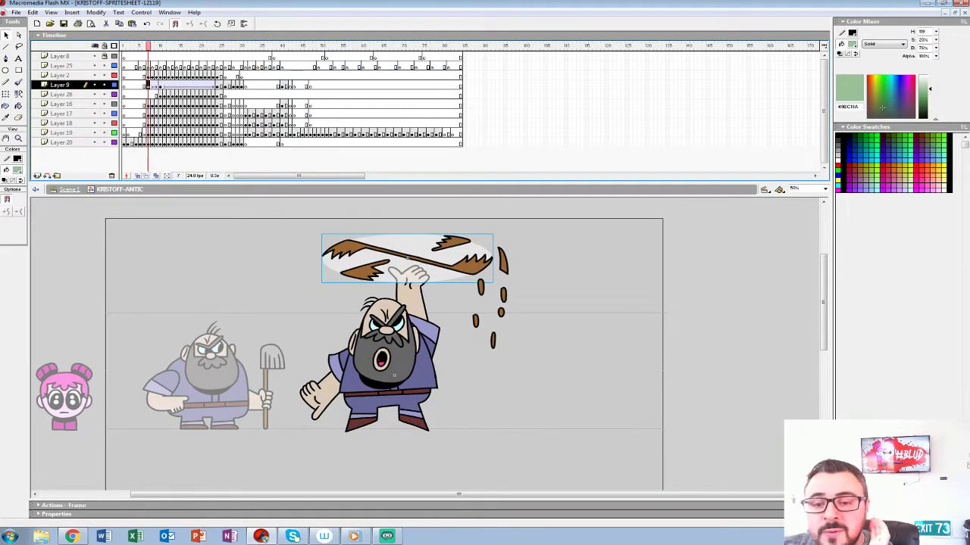
click(163, 85)
key(comma)
key(comma)
key(comma)
key(period)
key(period)
key(period)
key(period)
key(period)
key(period)
key(period)
key(period)
key(comma)
key(comma)
key(comma)
key(comma)
key(comma)
key(comma)
key(comma)
key(comma)
key(comma)
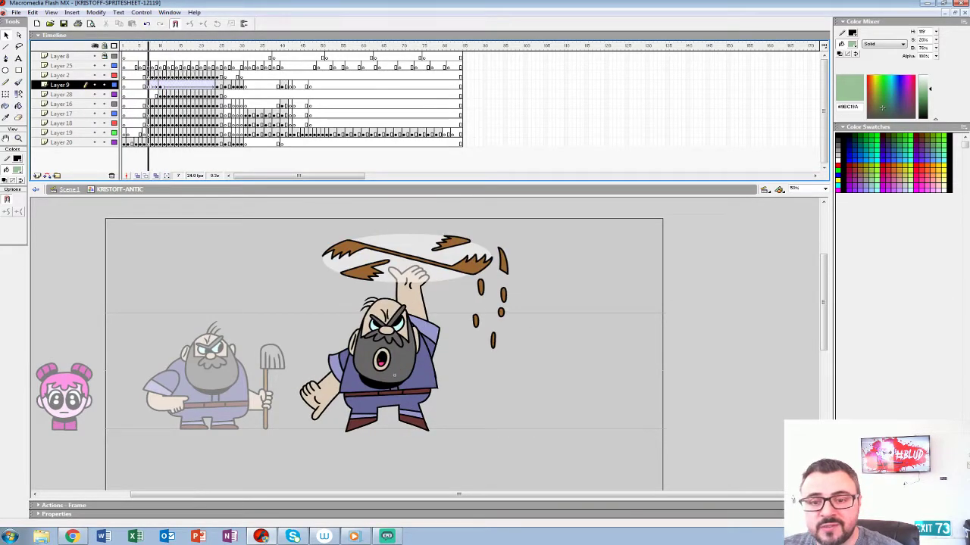
Open the spinning mop's symbol, mop-cycle, for editing and play its cycle
right_click(407, 257)
click(428, 371)
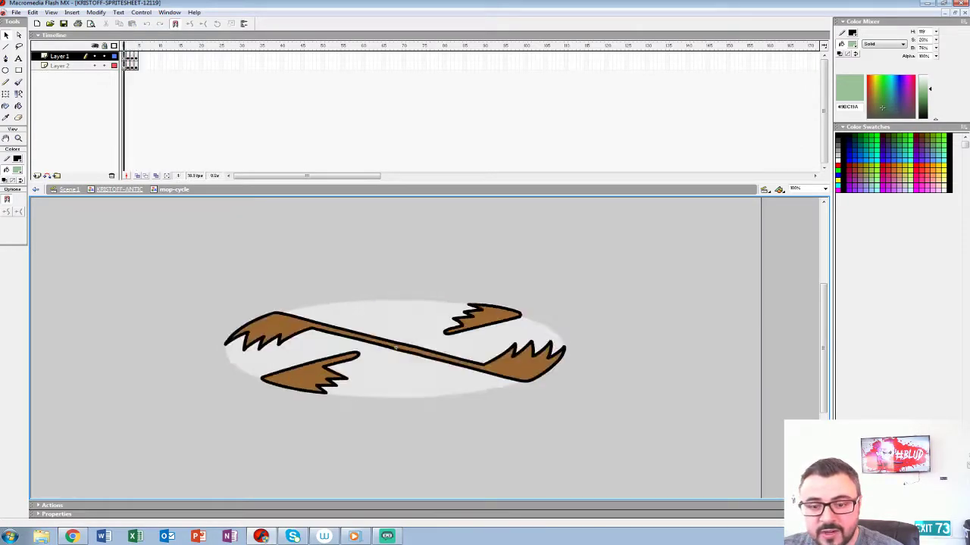
key(Return)
Return to KRISTOFF-ANTIC and play the yelling frames, examining the bandaged belly at up to 200% magnification
click(119, 190)
key(Return)
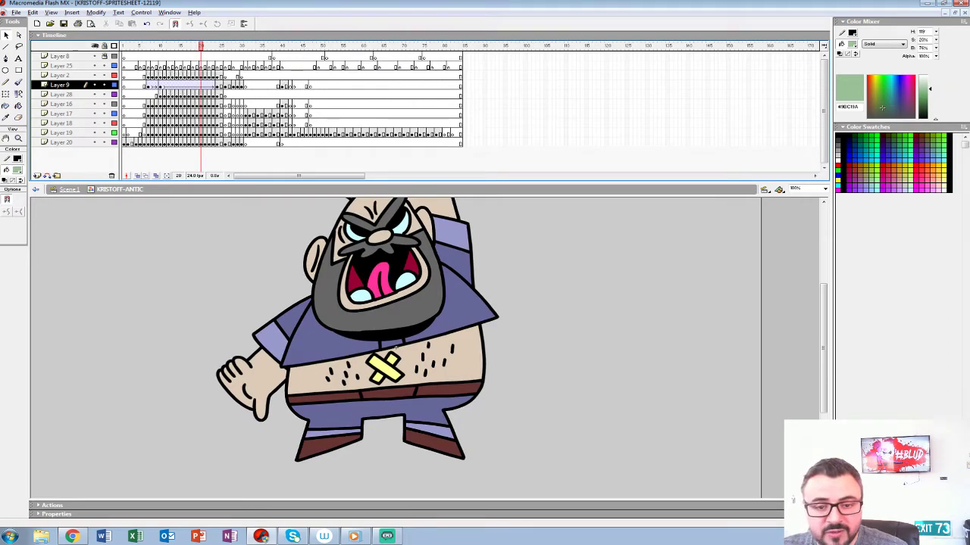
key(z)
alt+click(394, 295)
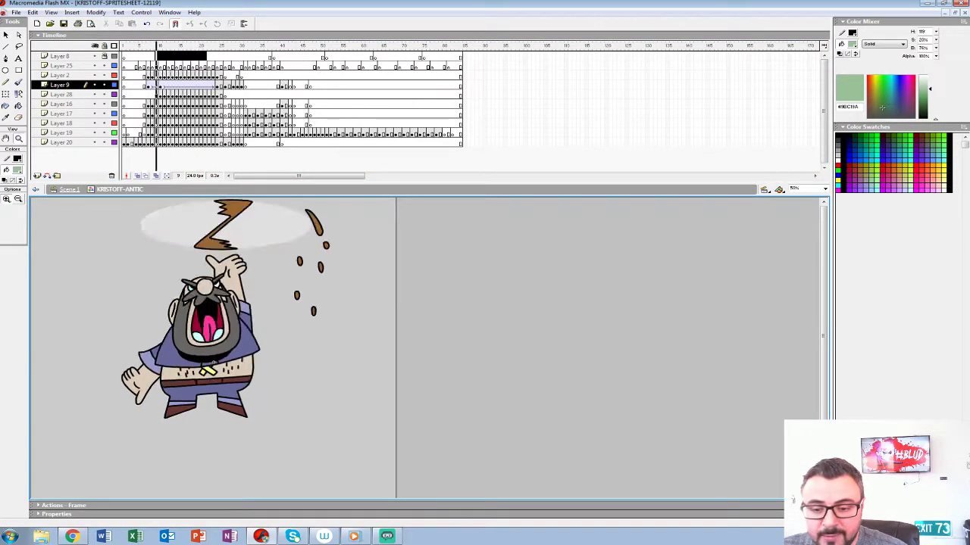
click(468, 263)
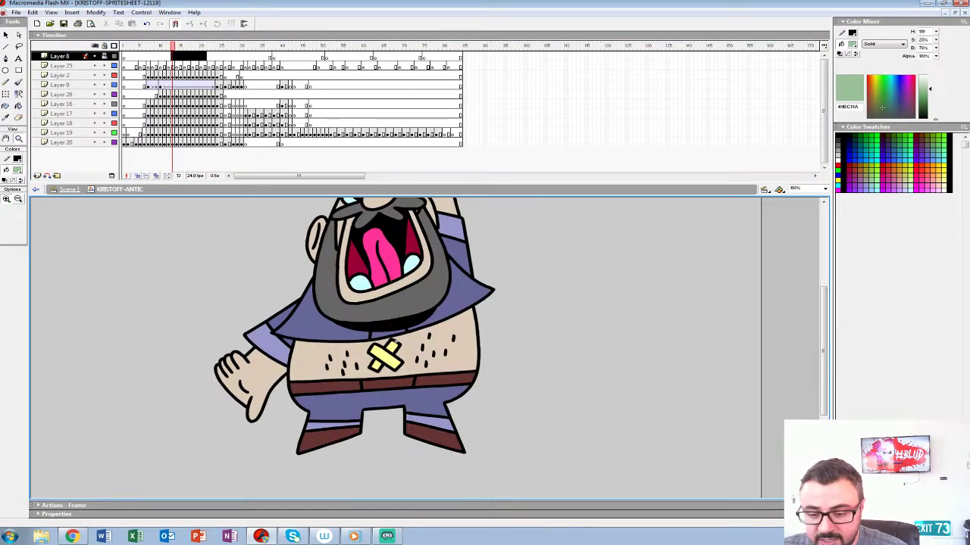
click(468, 263)
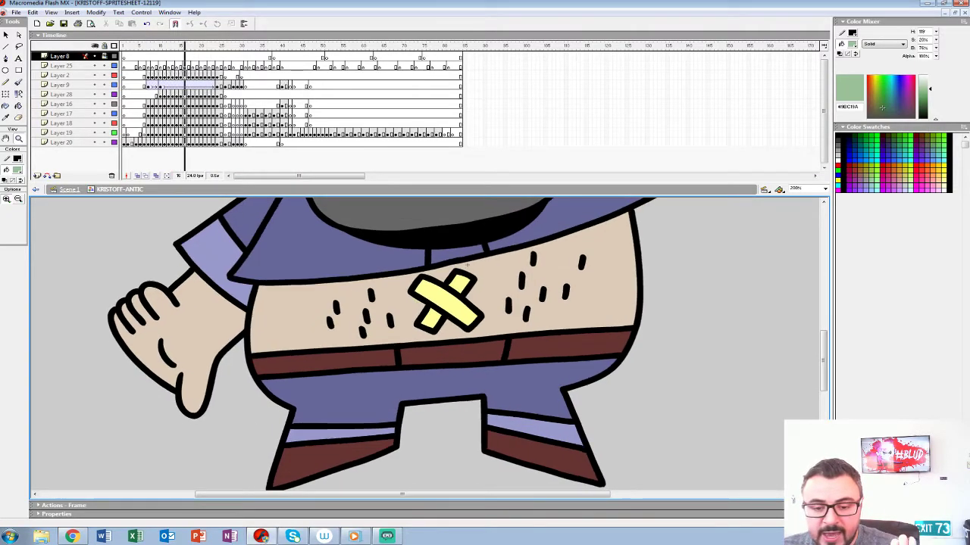
key(ctrl+minus)
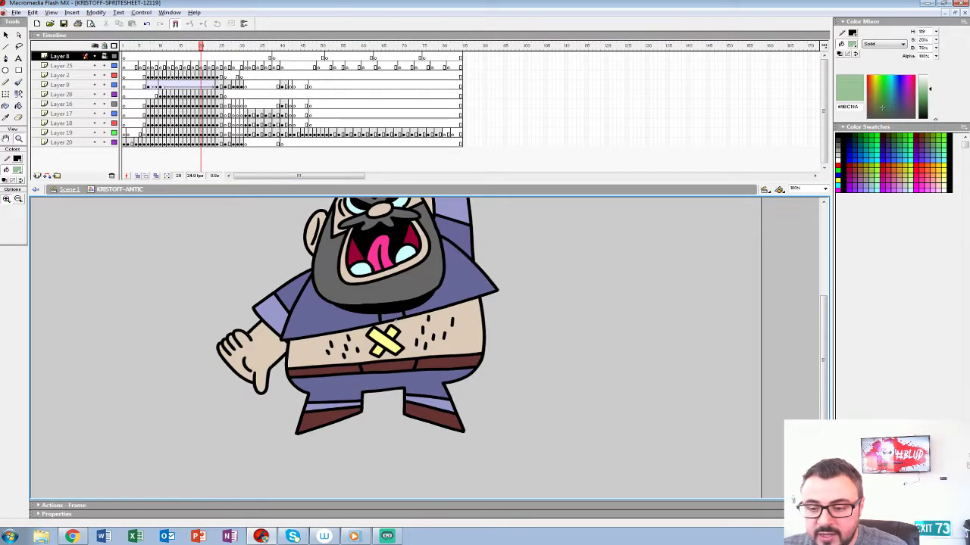
key(ctrl+minus)
mouse_move(198, 56)
mouse_down()
mouse_move(178, 57)
mouse_move(198, 56)
mouse_up()
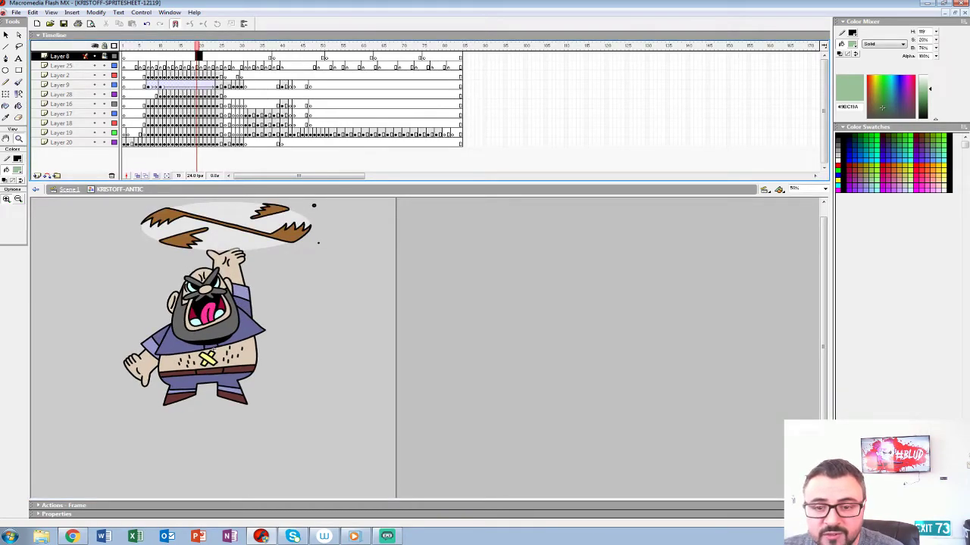
Toggle Layer 28's visibility at frame 10 to examine the tongue artwork, and play the animation with the layer hidden
click(160, 96)
click(94, 94)
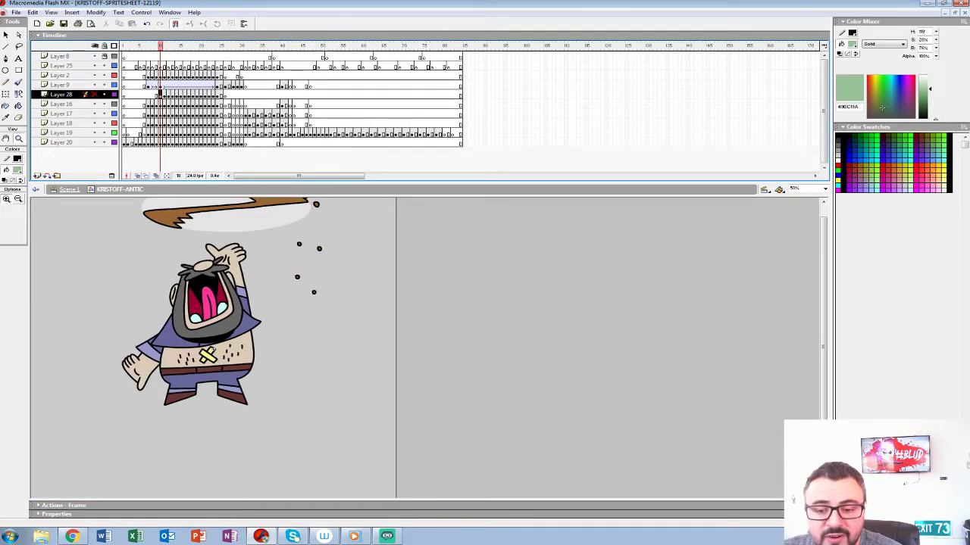
click(94, 94)
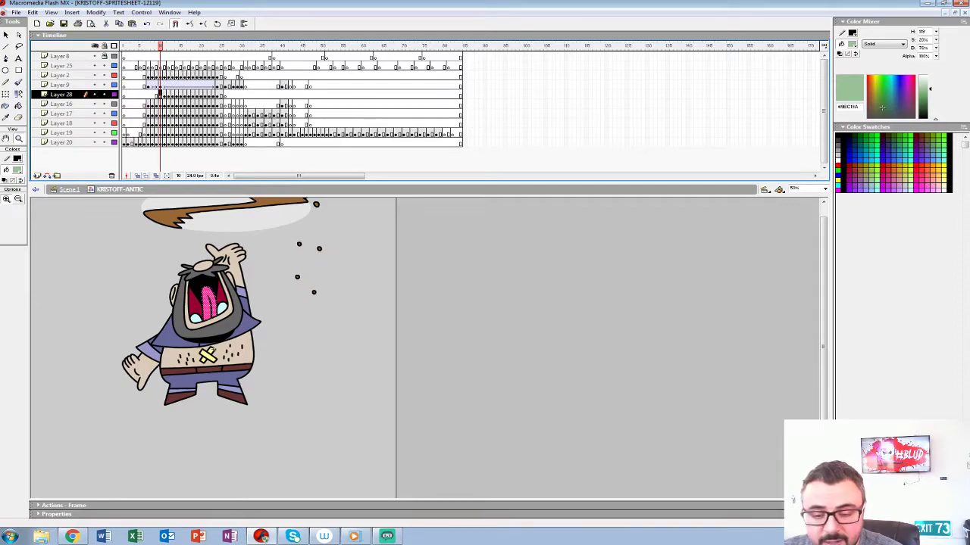
click(94, 94)
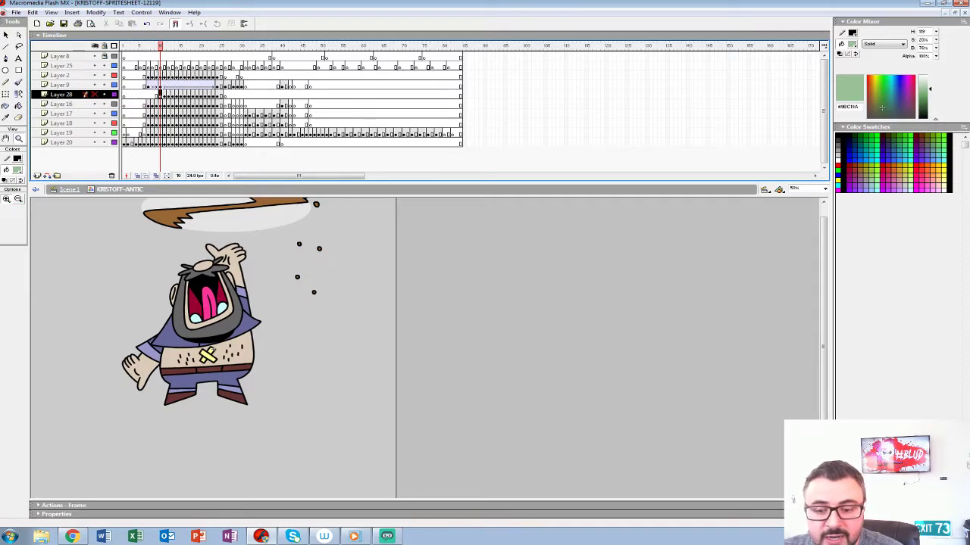
key(Return)
key(Return)
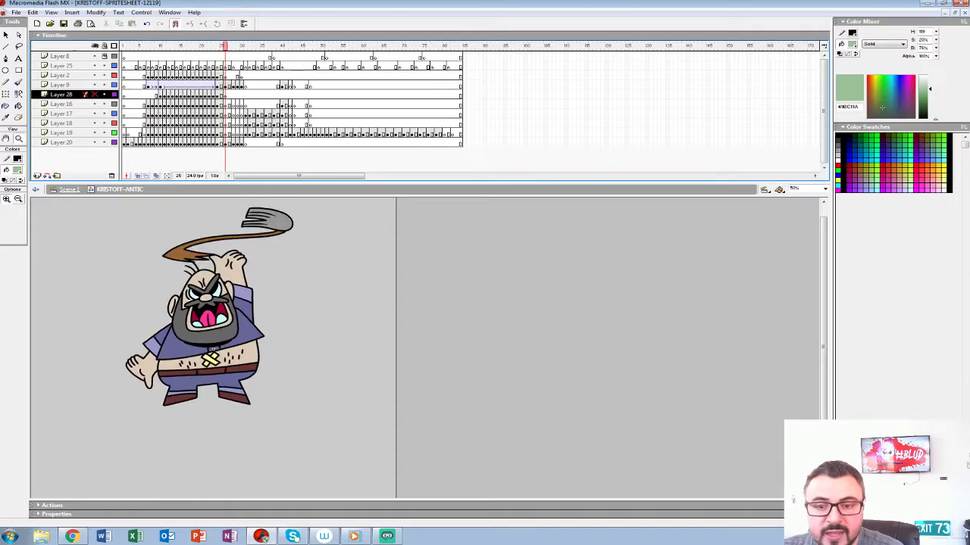
Show Layer 28 again and replay the yelling frames from Layer 9's frame 5
click(133, 86)
key(Return)
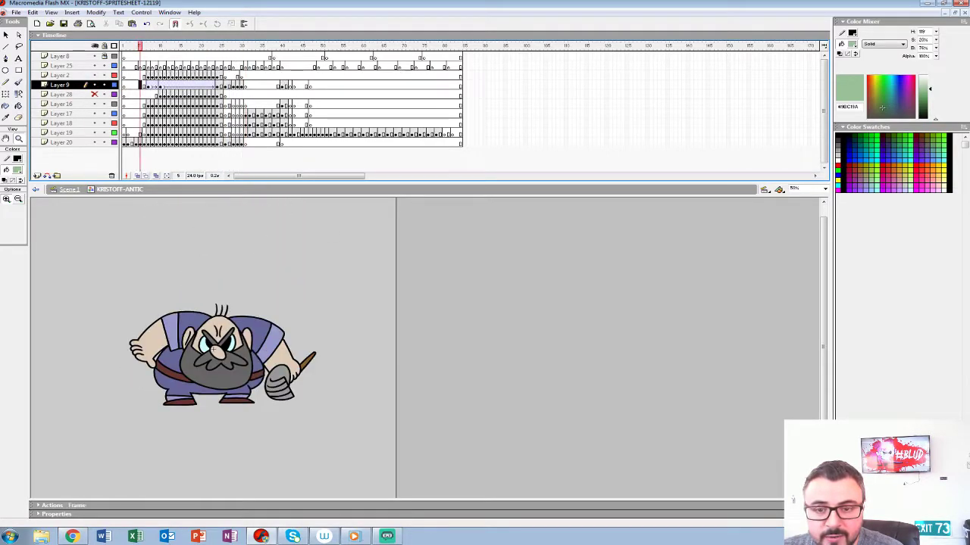
key(Return)
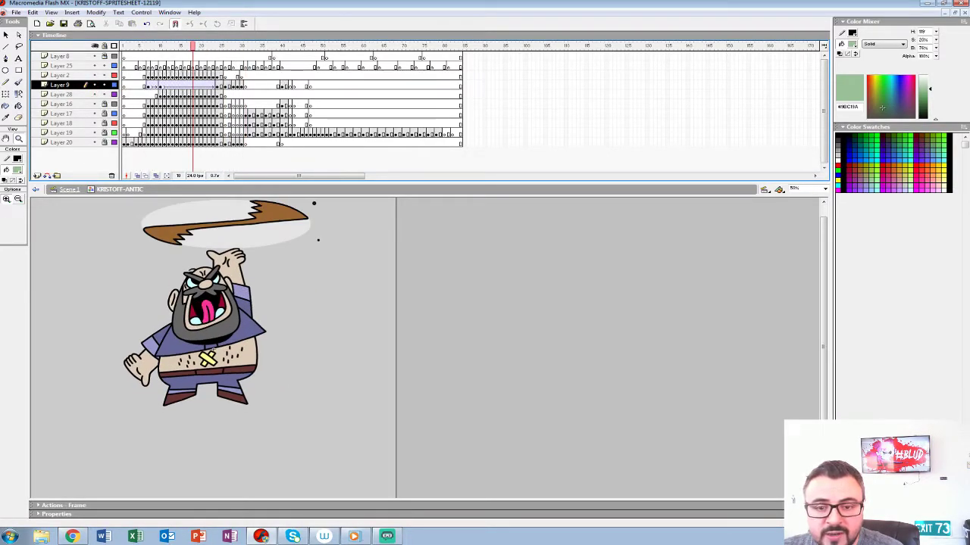
Display the layers around Layer 28 as outlines and play the antic from frame 10 to examine the tongue artwork
drag(114, 104, 113, 142)
drag(114, 75, 114, 56)
click(160, 46)
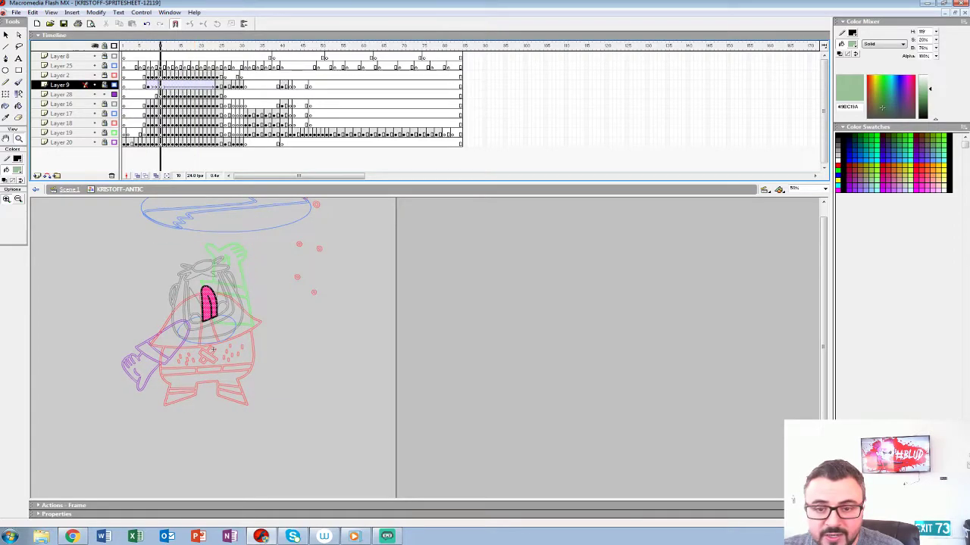
click(228, 273)
key(Return)
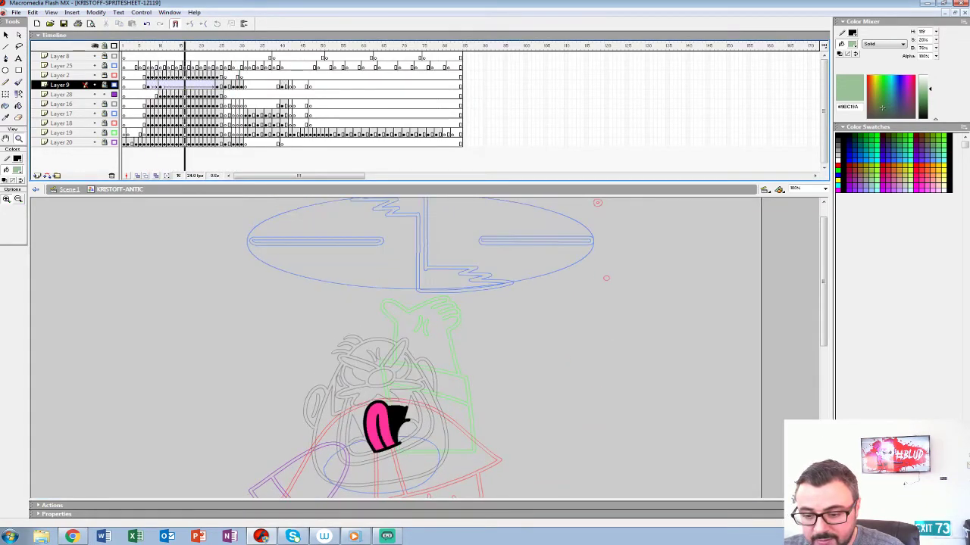
Restore the full-colour display of the layers and replay the antic from Layer 2's frame 10
click(115, 104)
click(114, 84)
key(ctrl+minus)
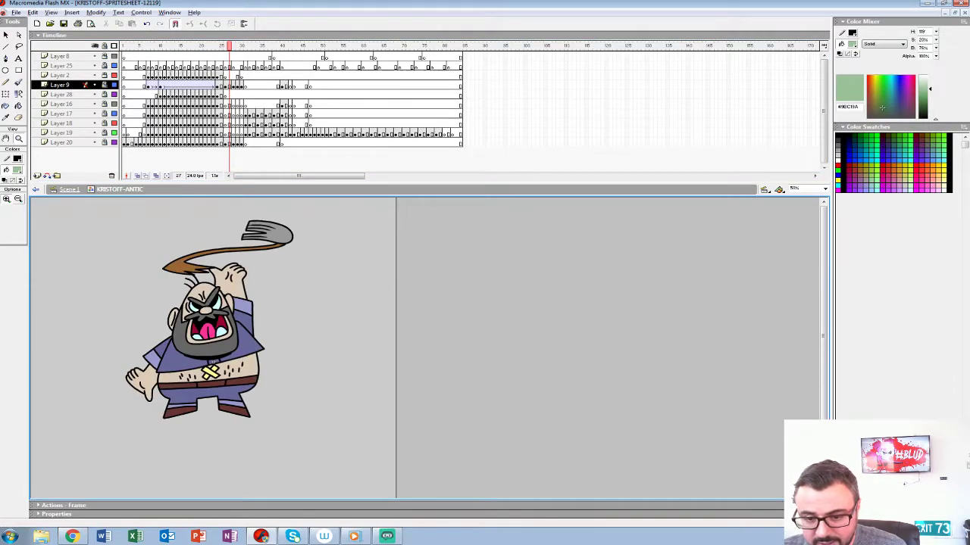
click(161, 75)
key(Return)
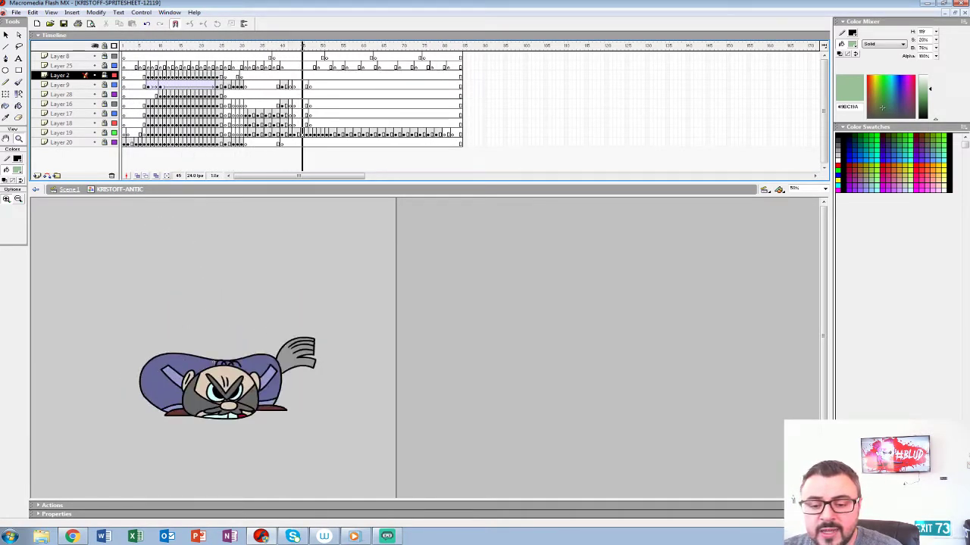
Return to Scene 1 and play the idle and antic sprites side by side
key(ctrl+e)
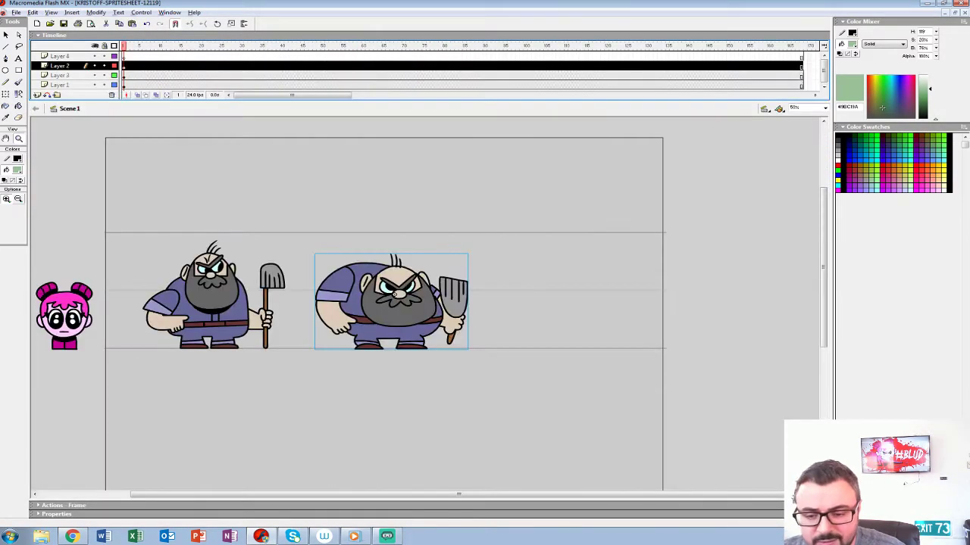
key(Return)
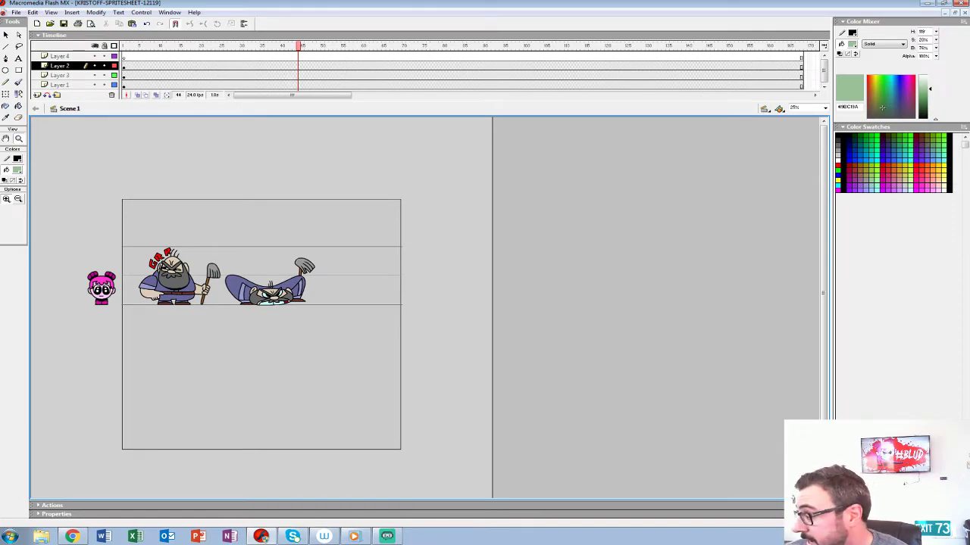
key(Return)
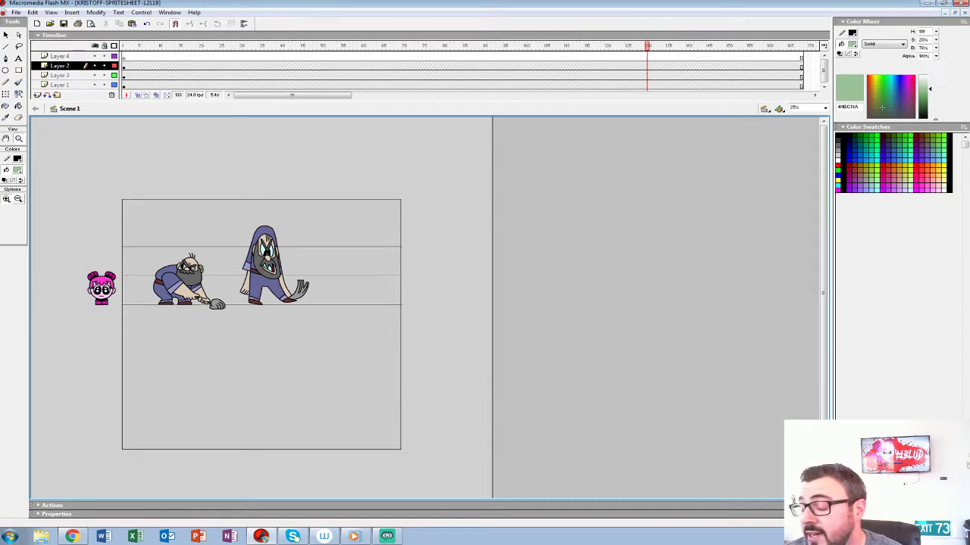
Save the Kristoff sprite sheet, and create and close a blank document to get to SNOWPIRE-SPRITESHEET
click(16, 13)
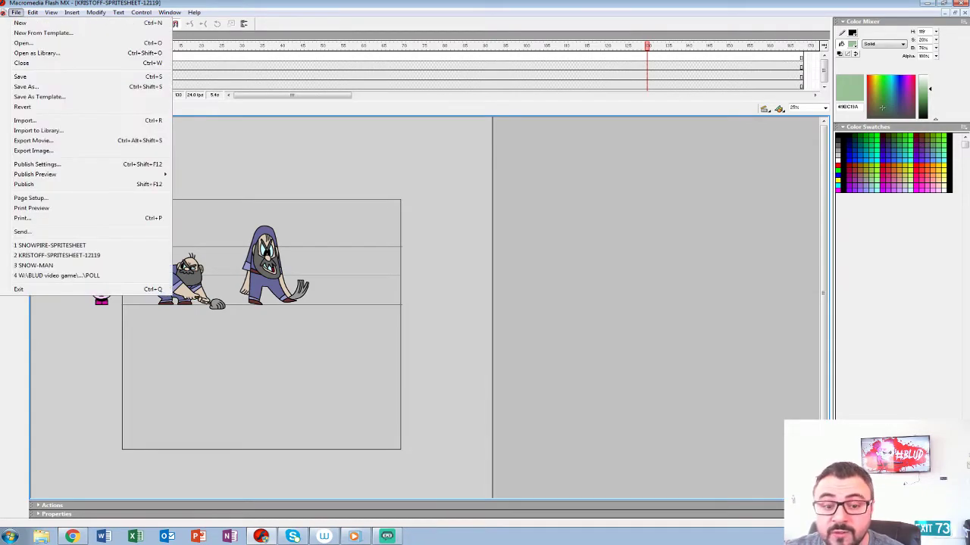
click(23, 76)
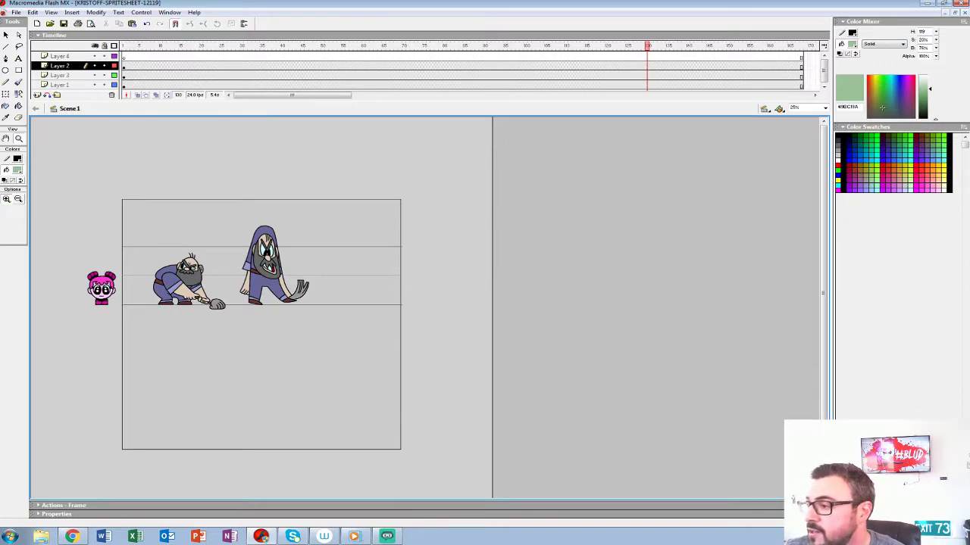
key(ctrl+n)
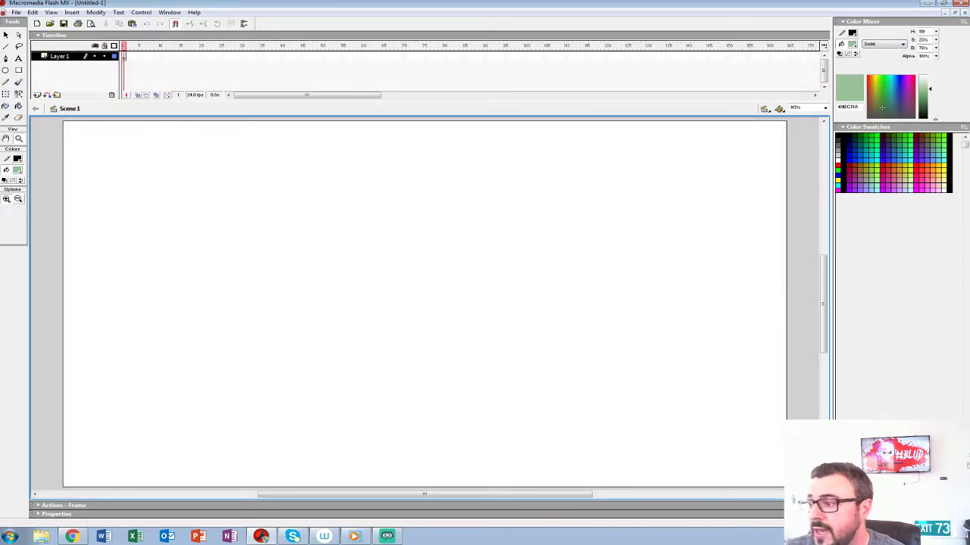
key(ctrl+w)
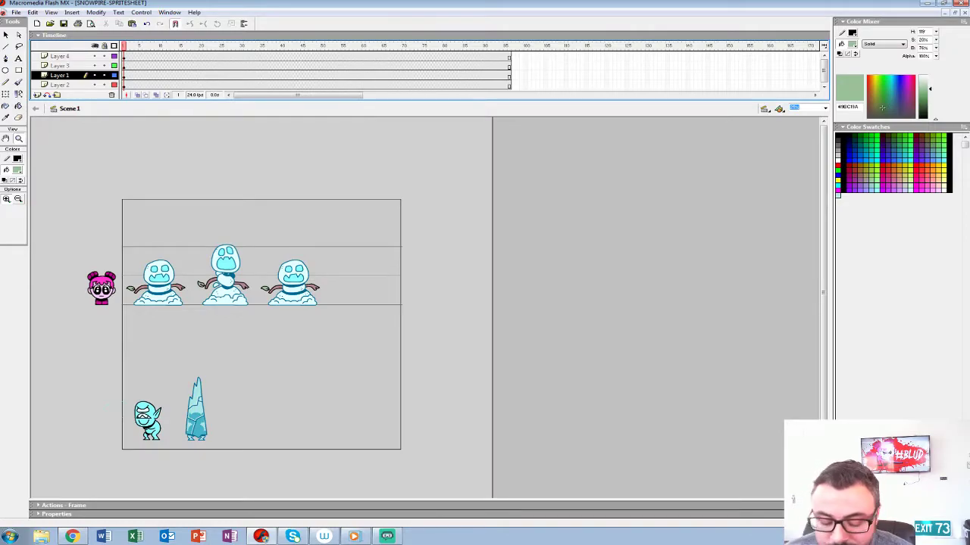
Examine the three snowman sprites in Scene 1 at 25% and 50% magnification
click(19, 138)
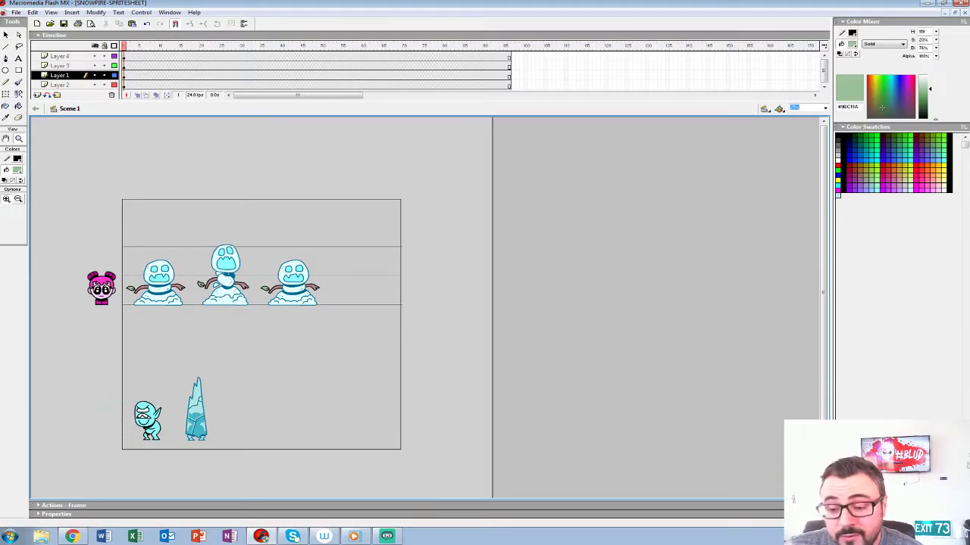
click(296, 285)
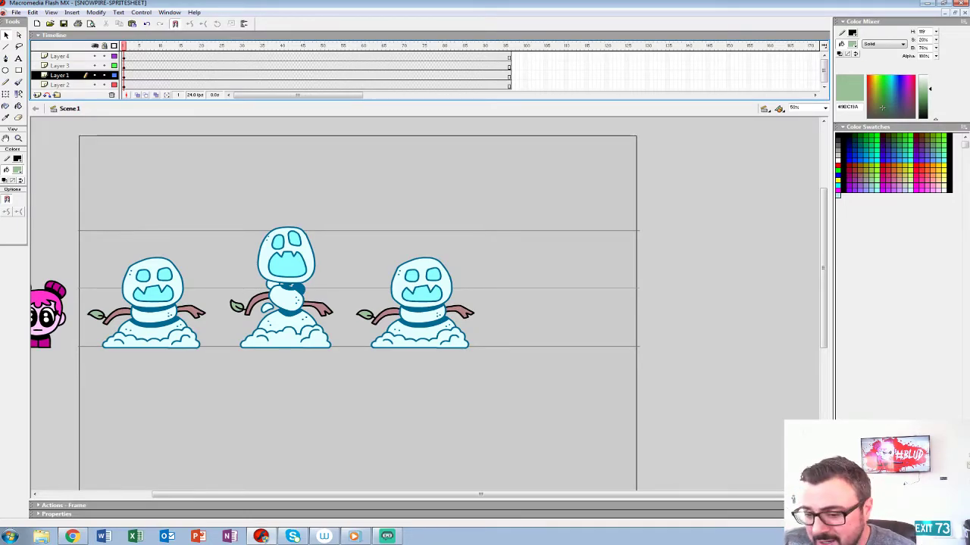
click(18, 138)
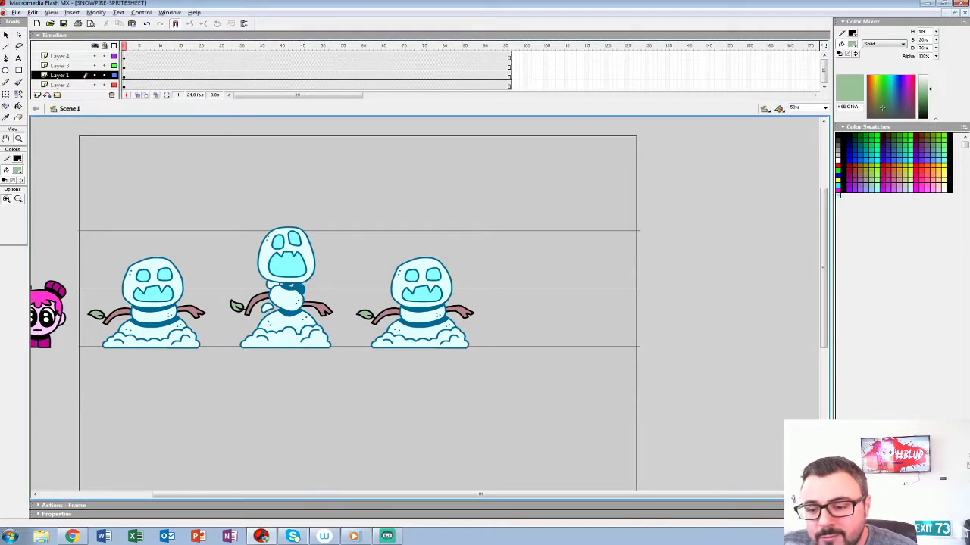
click(397, 296)
alt+click(397, 296)
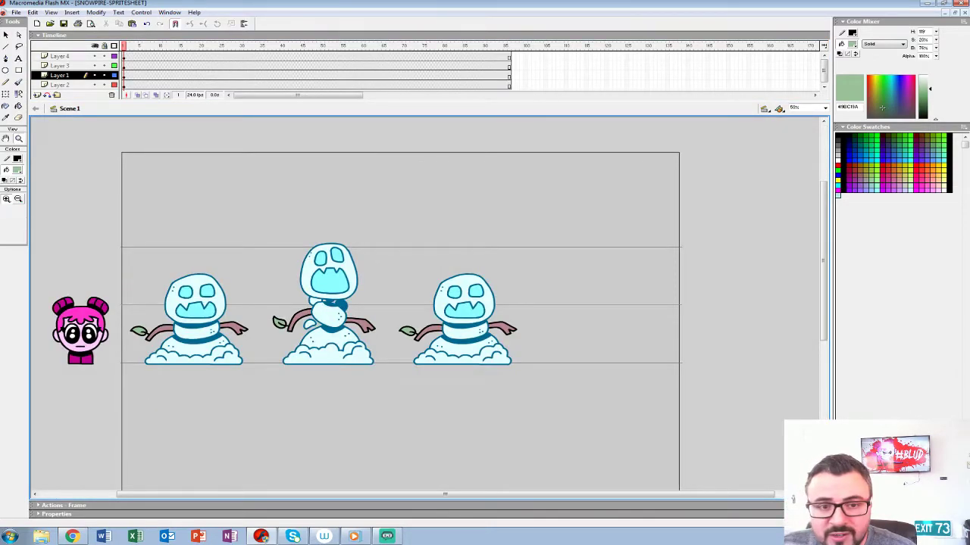
key(v)
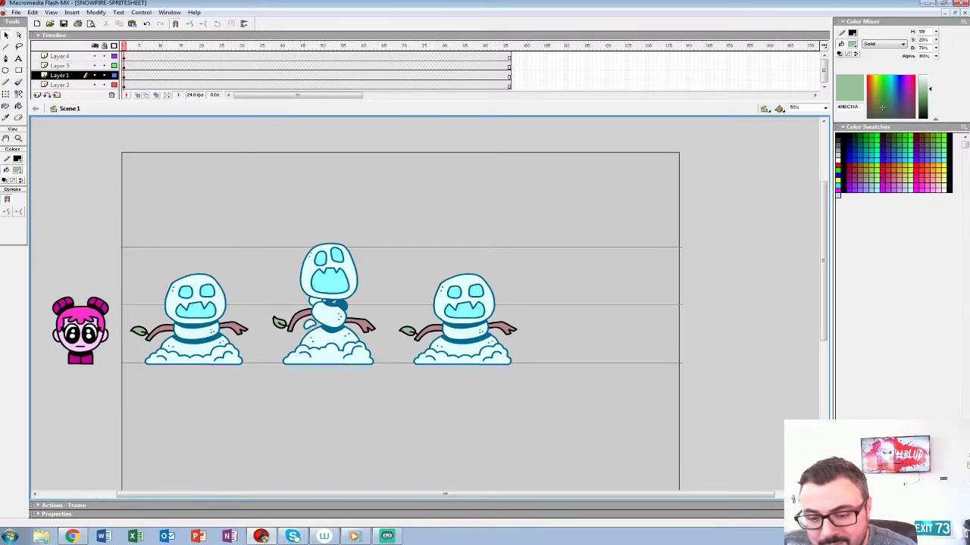
click(19, 139)
alt+click(291, 309)
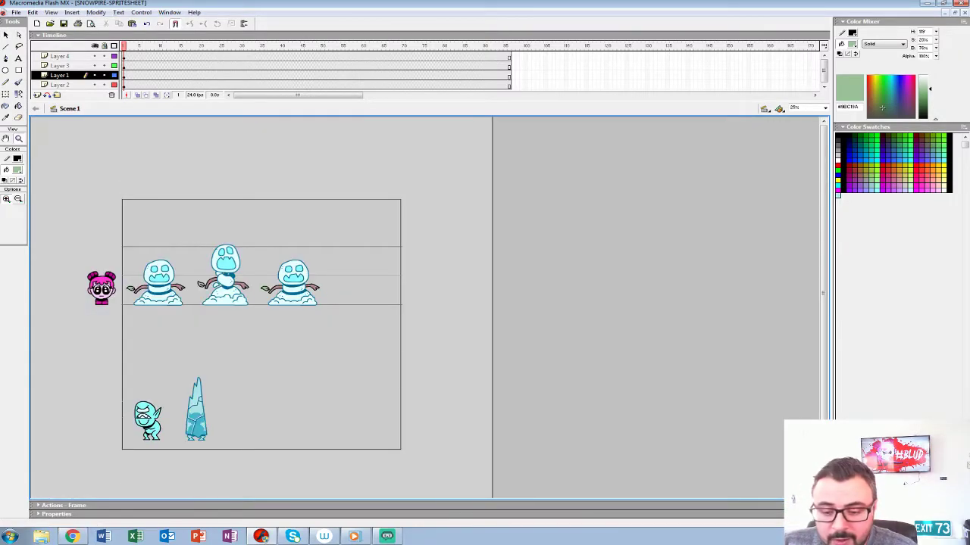
click(291, 310)
drag(291, 310, 310, 232)
alt+click(296, 295)
click(296, 295)
drag(296, 294, 336, 393)
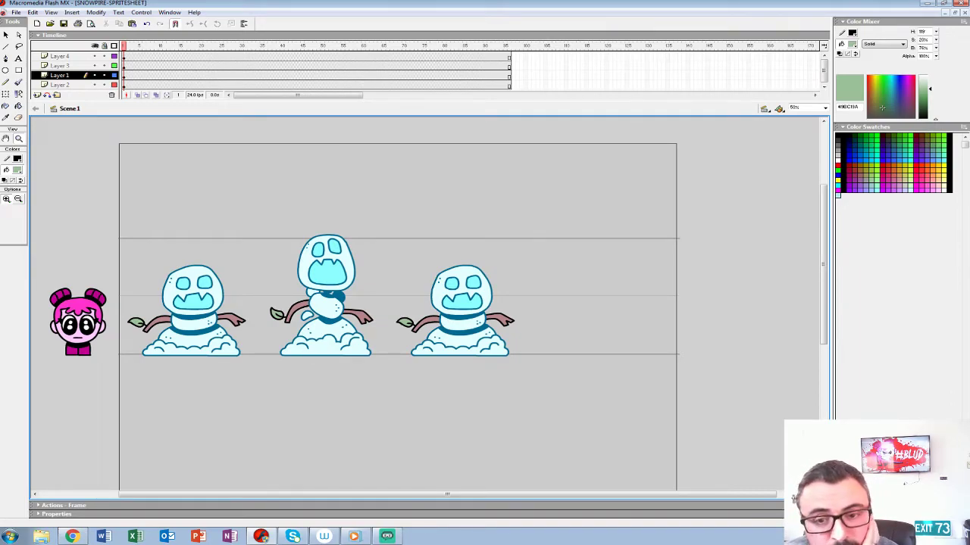
Open the middle snowman's symbol, SNOW-PIRE-MOVE, for editing and play its animation at 50% magnification
key(v)
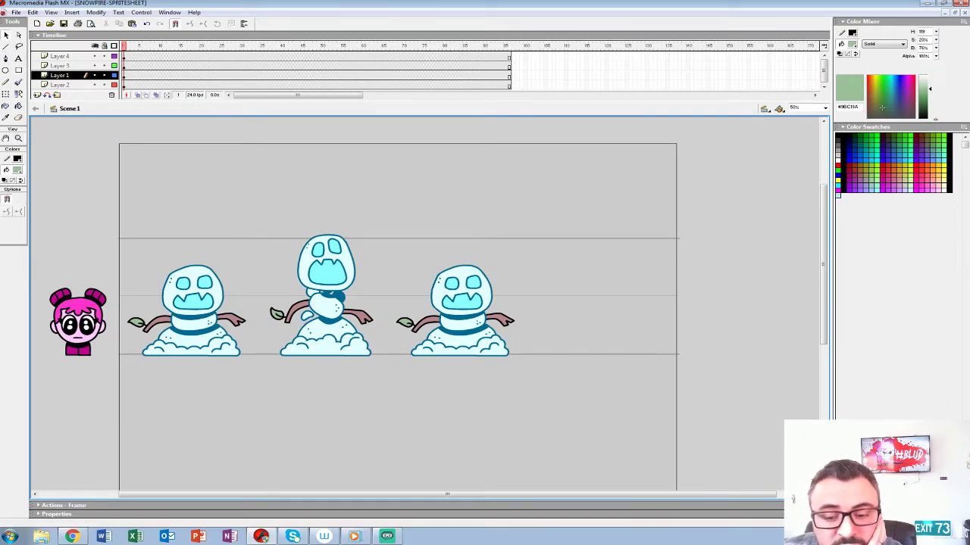
click(190, 311)
click(324, 310)
right_click(324, 310)
click(349, 389)
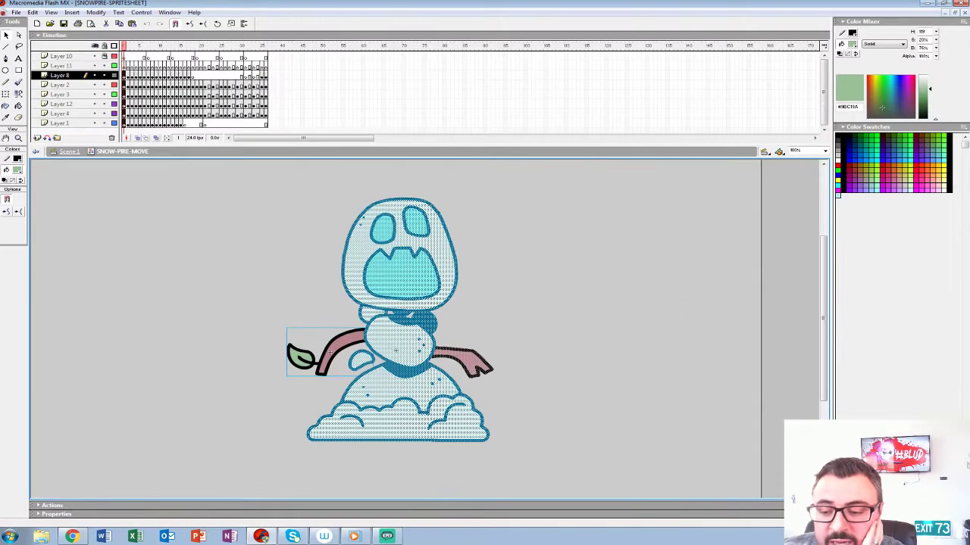
key(z)
key(ctrl+minus)
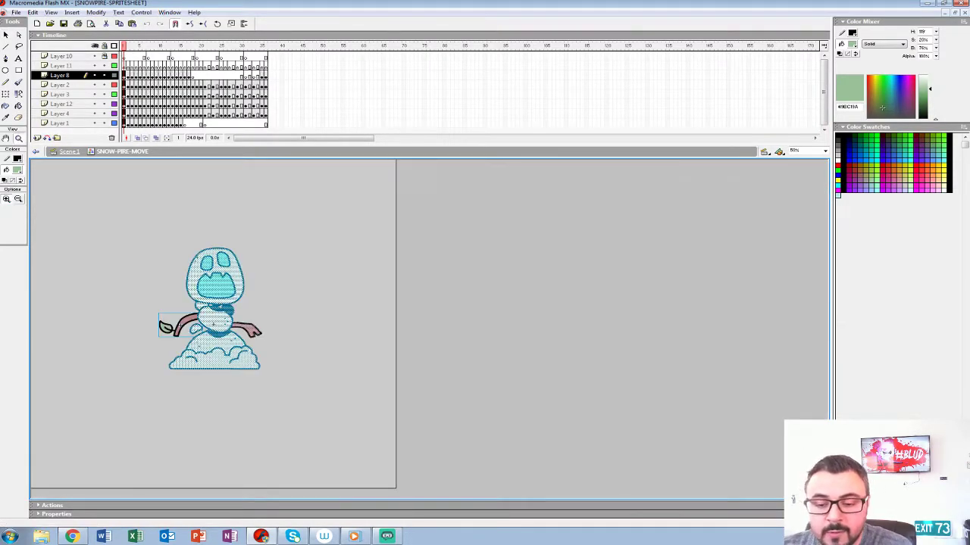
key(Return)
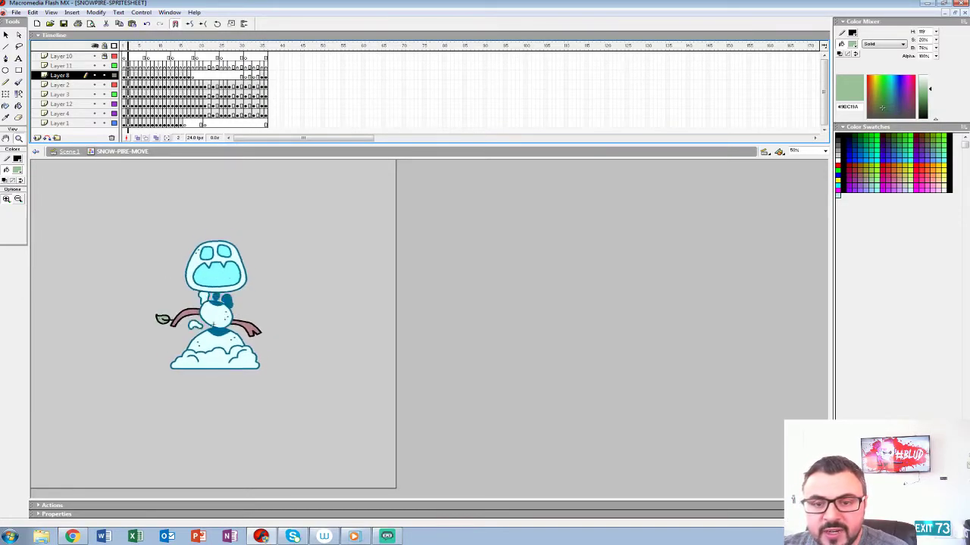
Replay the snowman's move animation in parts, examining its separating and settling poses at 50% and 100% magnification
key(ctrl+1)
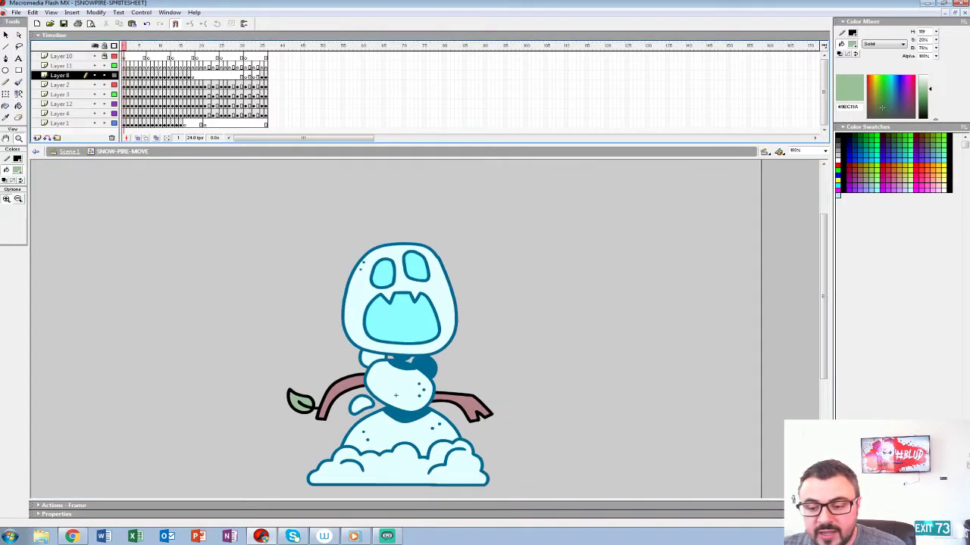
key(ctrl+minus)
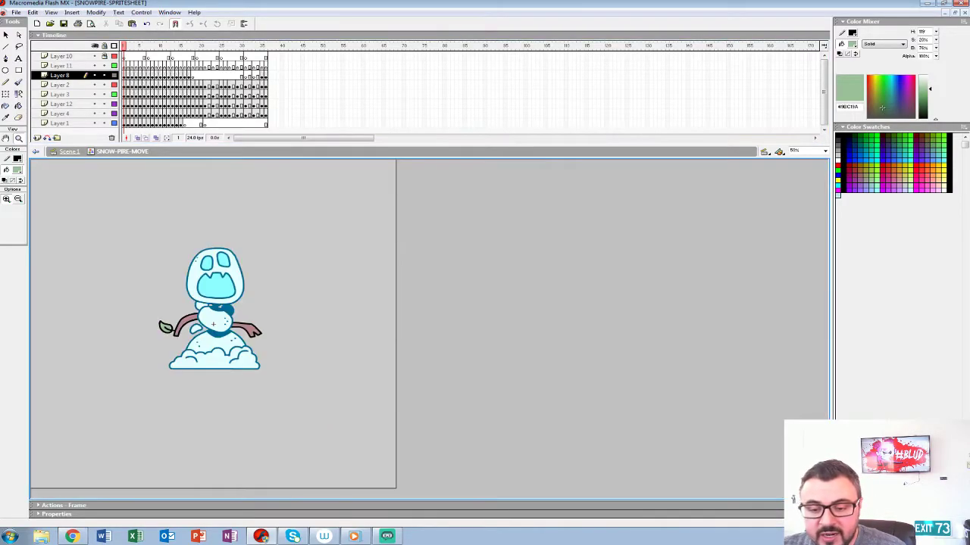
key(Return)
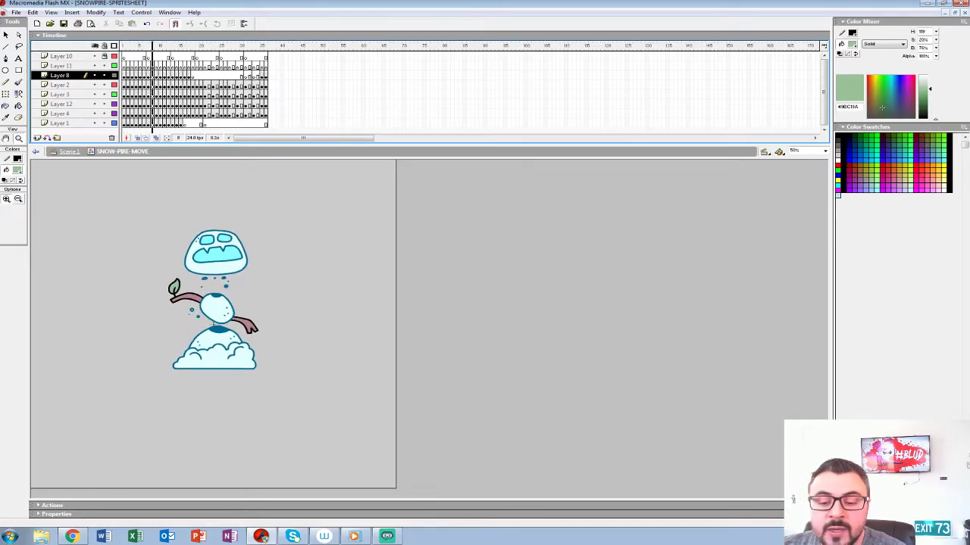
key(Return)
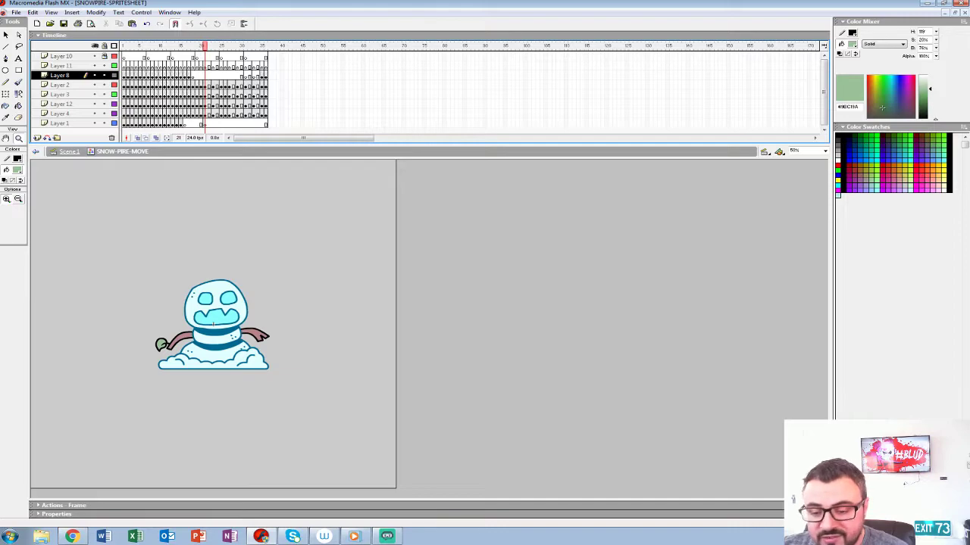
key(Return)
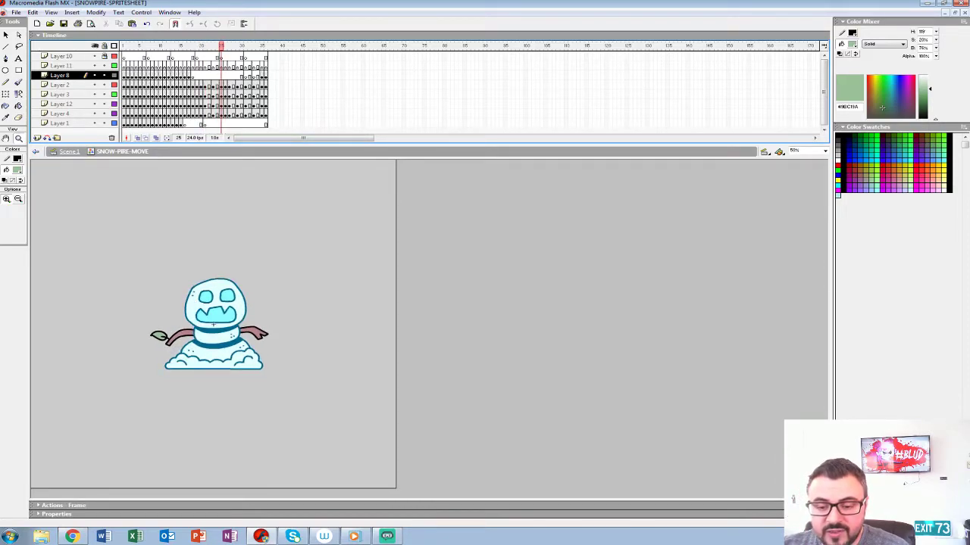
key(ctrl+1)
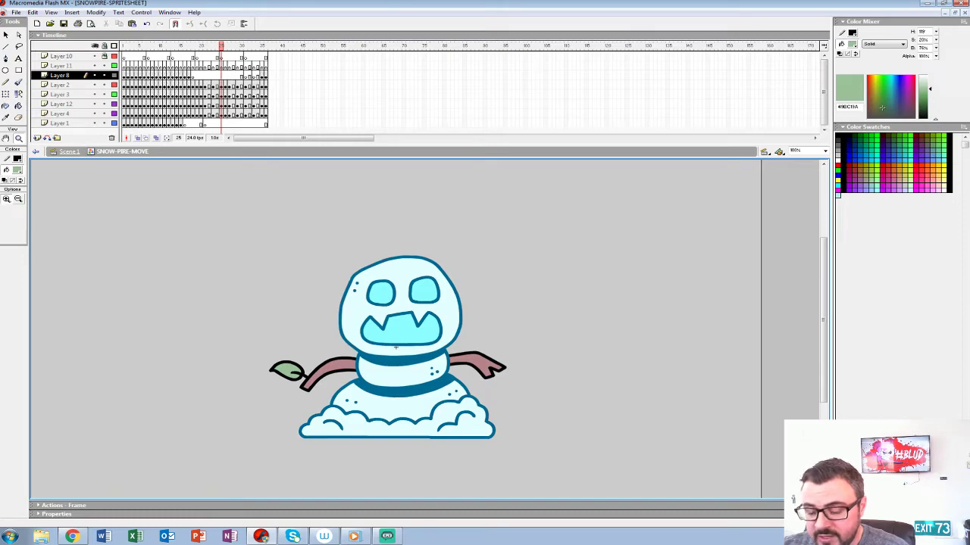
key(ctrl+minus)
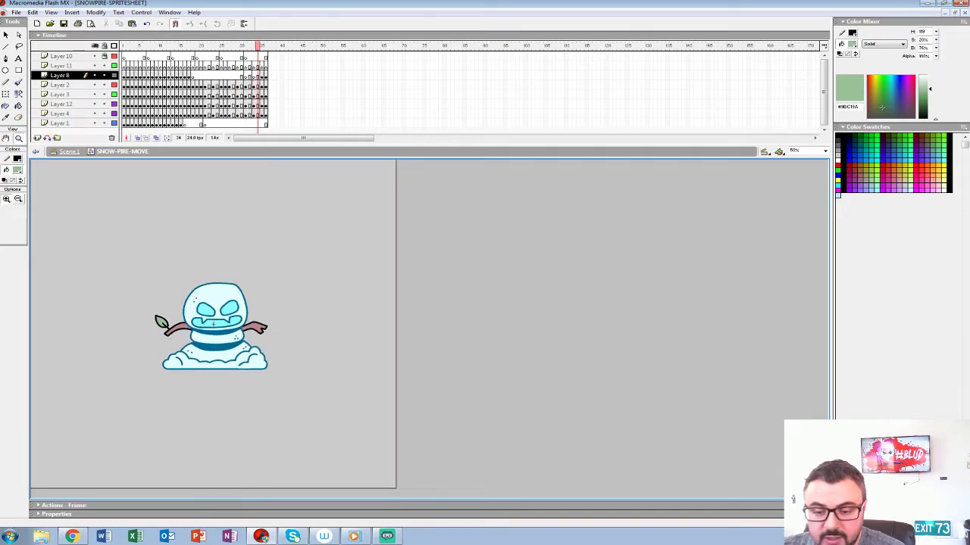
key(Return)
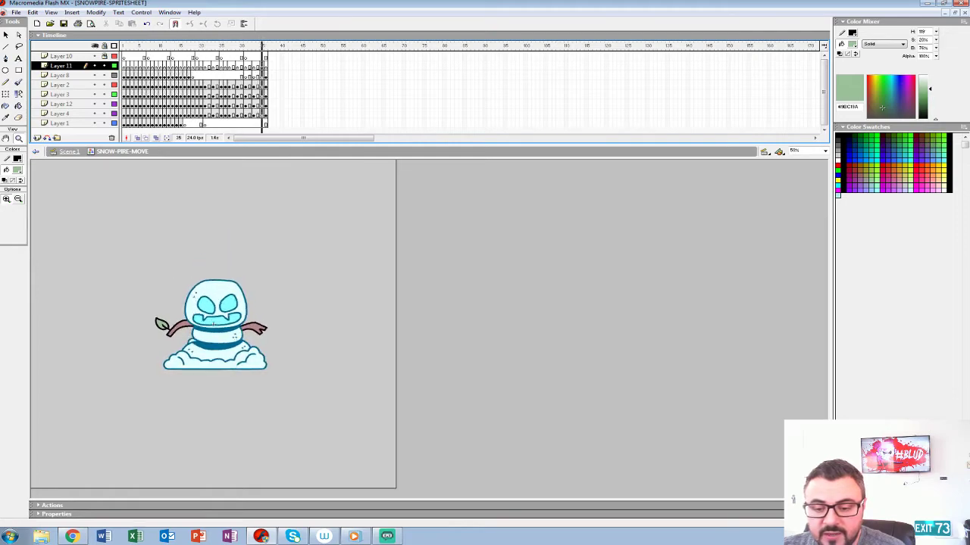
Open the snowman's idle symbol, SNOW-PIRE-IDLE, for editing and play its cycle at 50% and 100% magnification
click(228, 282)
right_click(229, 283)
click(242, 409)
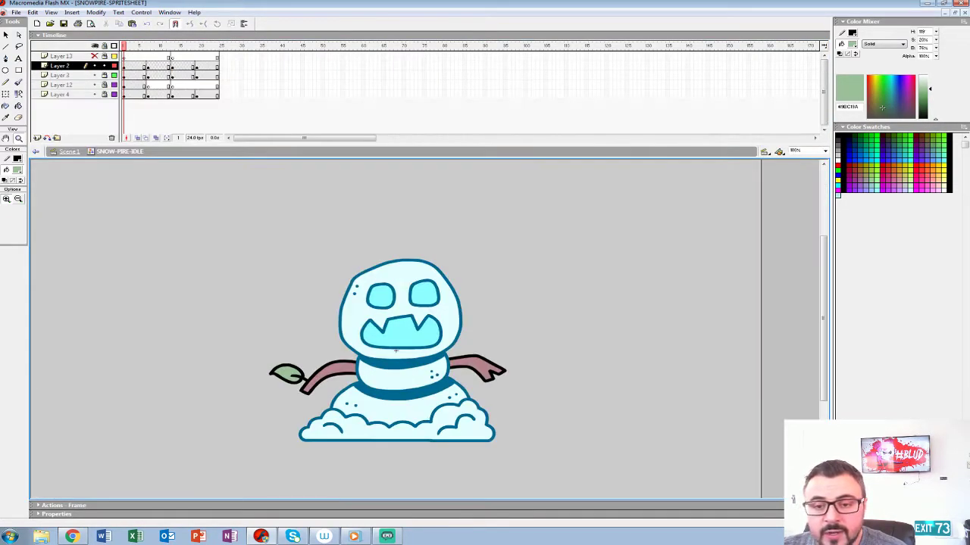
key(ctrl+minus)
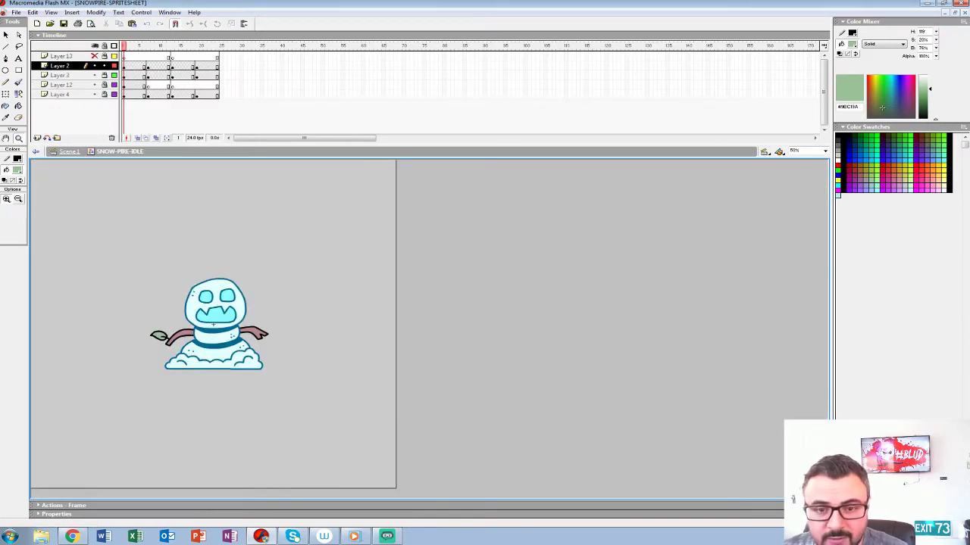
key(Return)
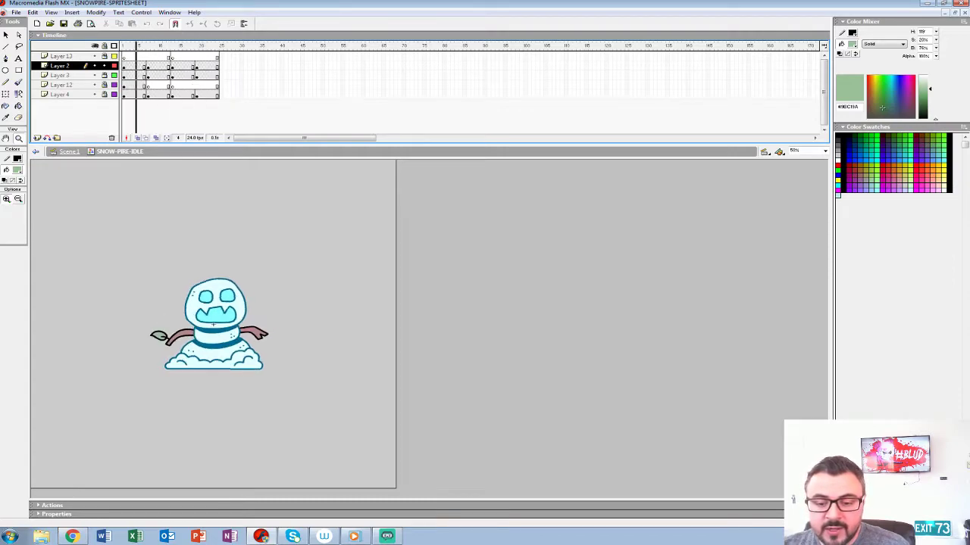
key(ctrl+1)
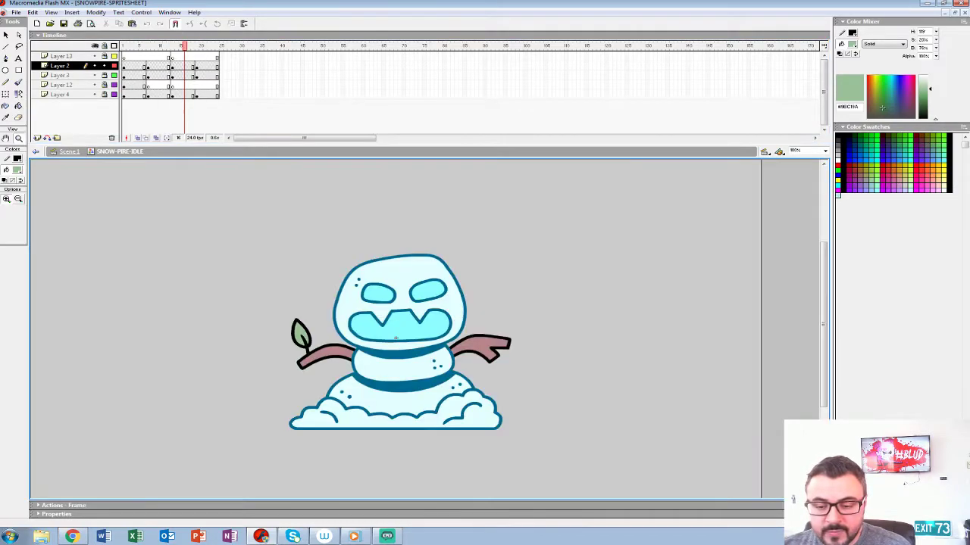
key(Return)
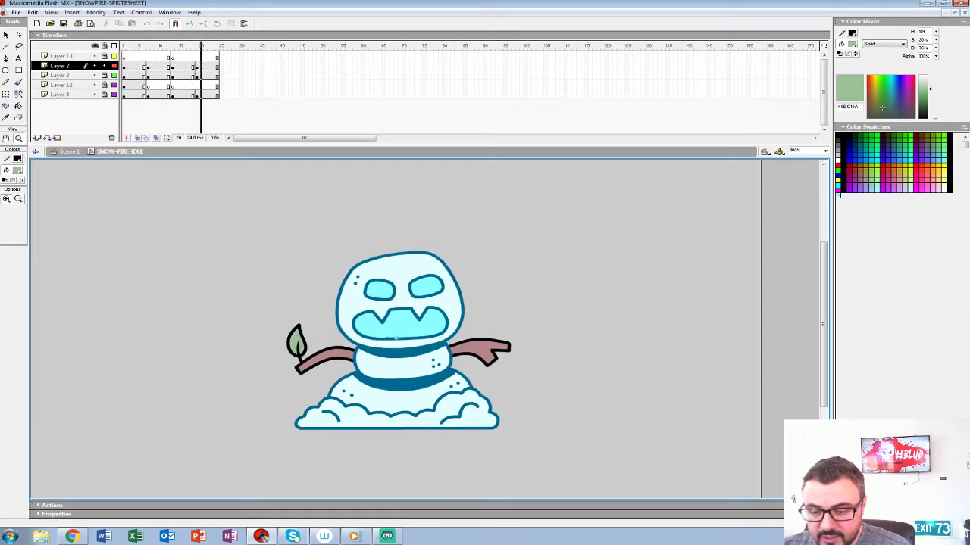
Replay the snowman's idle cycle at 200%, 100% and 50% magnification, including a run from frame 1
key(ctrl+=)
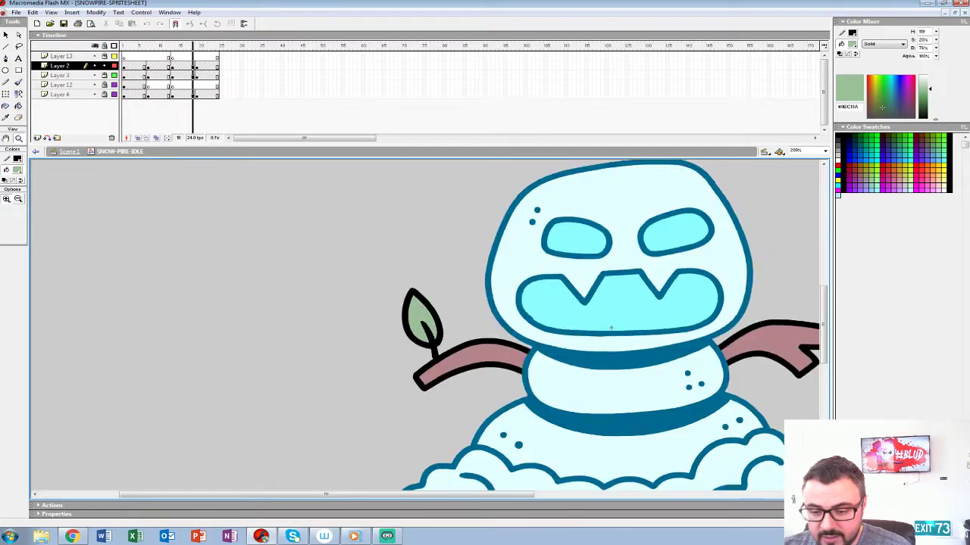
key(Return)
key(ctrl+minus)
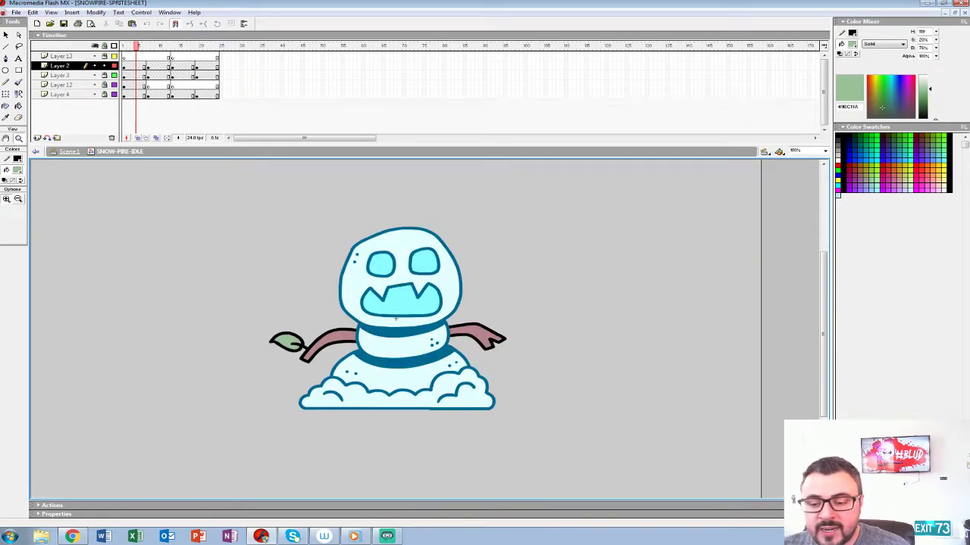
key(ctrl+minus)
click(123, 46)
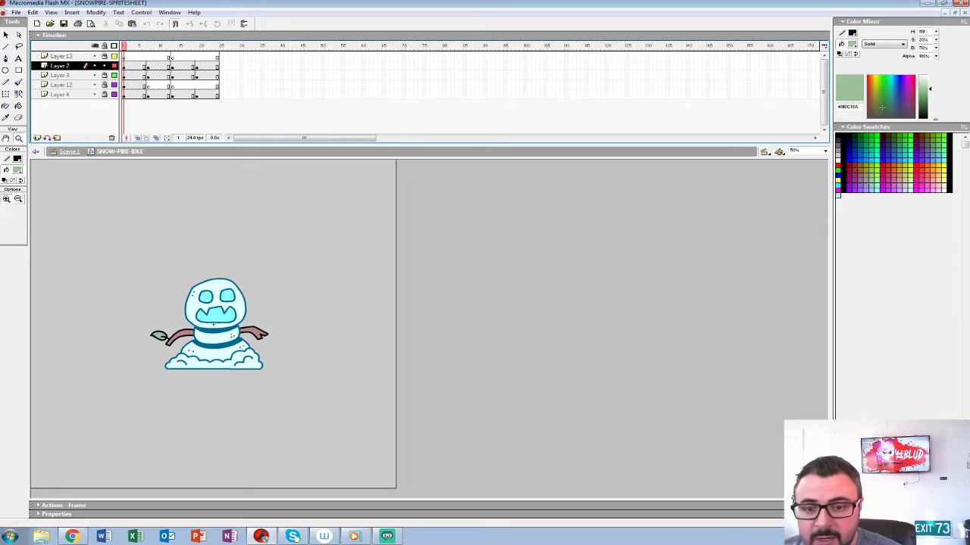
key(Return)
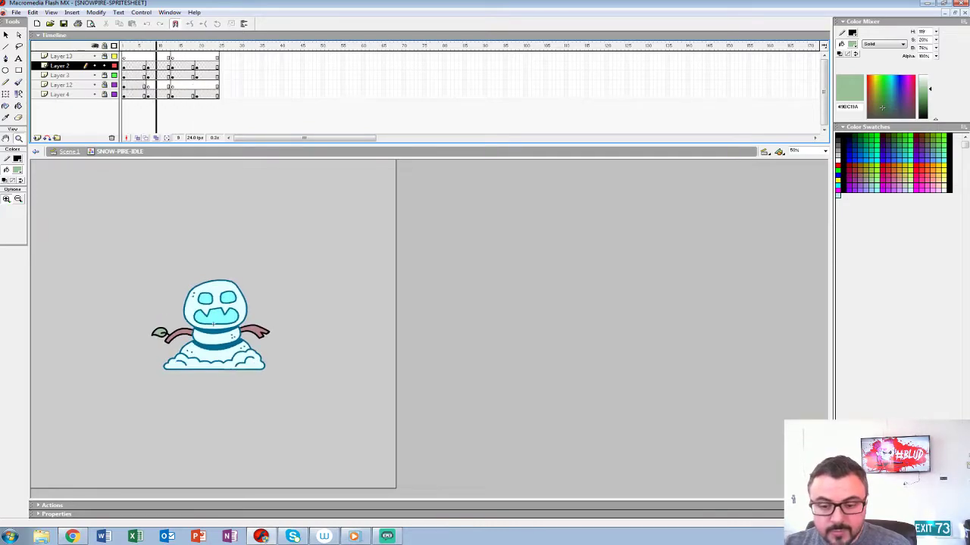
key(Return)
Compare the first two idle drawings at 200% magnification by stepping back and forth between their frames
click(228, 308)
click(509, 348)
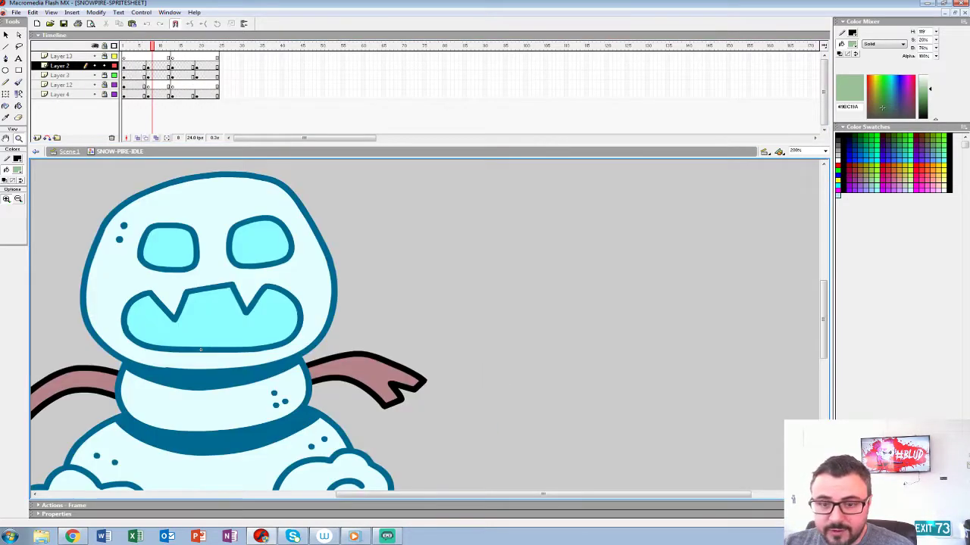
key(comma)
key(comma)
key(comma)
key(comma)
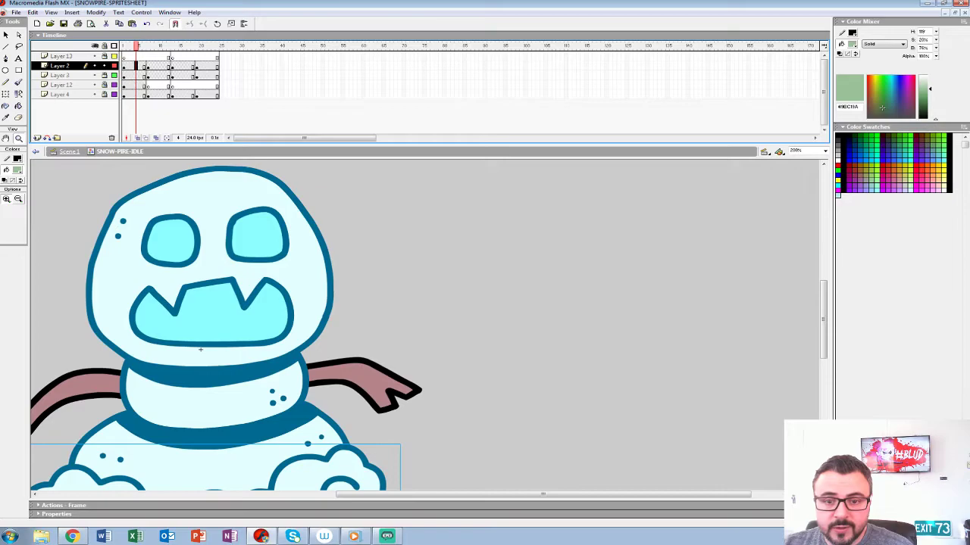
key(period)
key(period)
key(period)
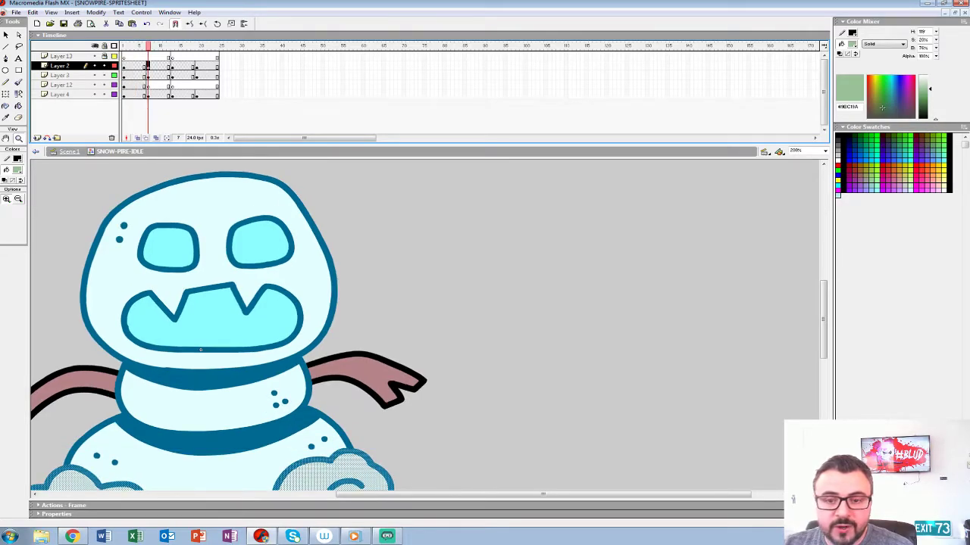
key(comma)
key(comma)
key(comma)
key(comma)
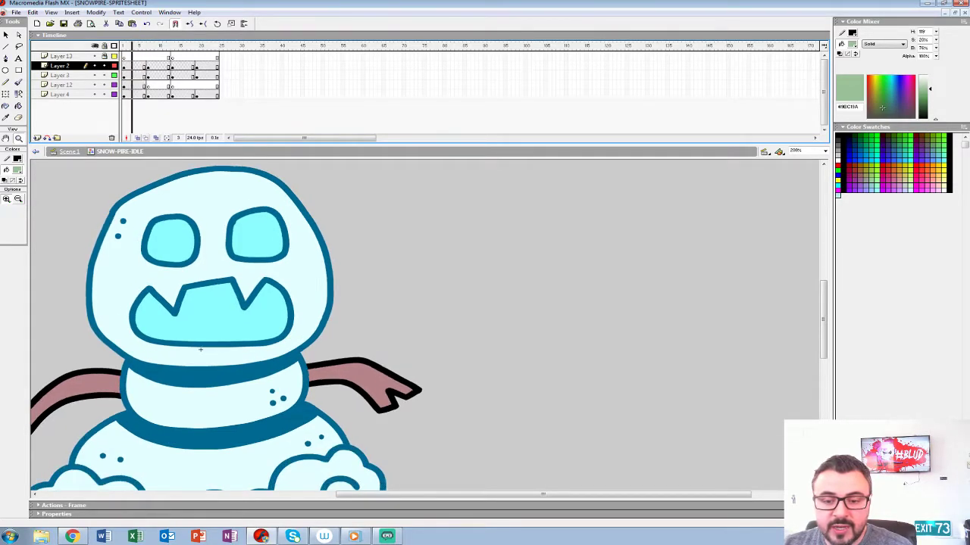
key(period)
key(period)
key(period)
Play the idle cycle through to its last frame, viewing it at 200% and 50% magnification
key(Return)
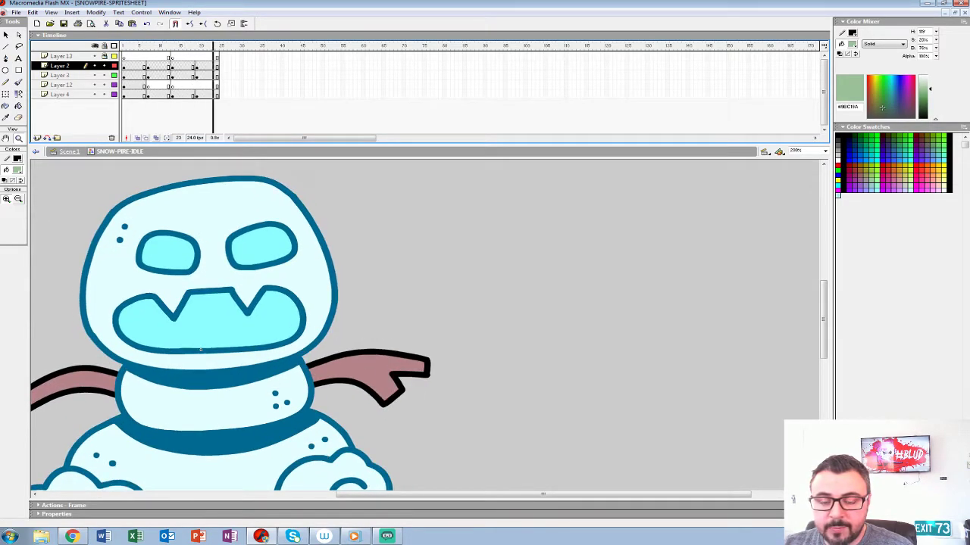
key(ctrl+minus)
key(ctrl+minus)
key(Return)
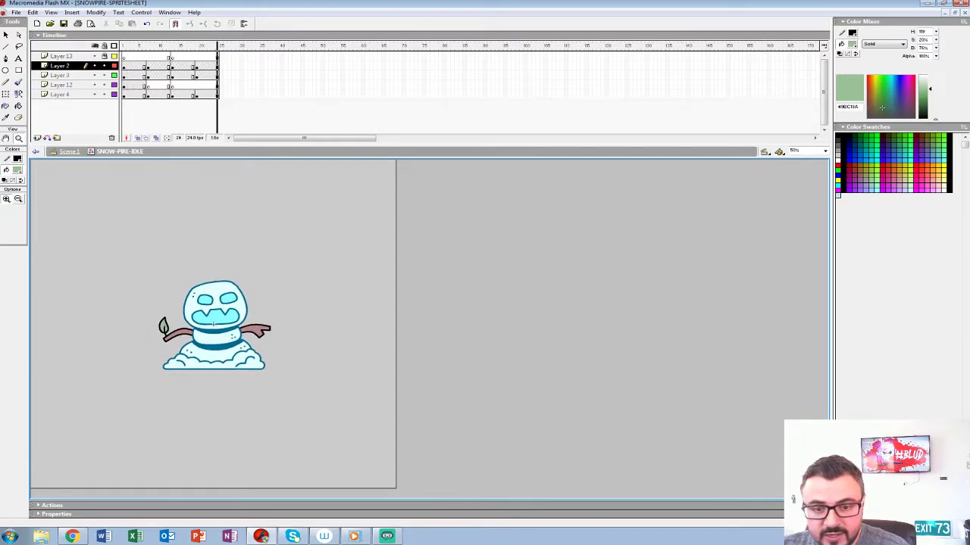
Return to Scene 1, rewind to frame 1 and examine the snowmen, crouching creature and ice spike at 25% to 100% magnification
key(ctrl+e)
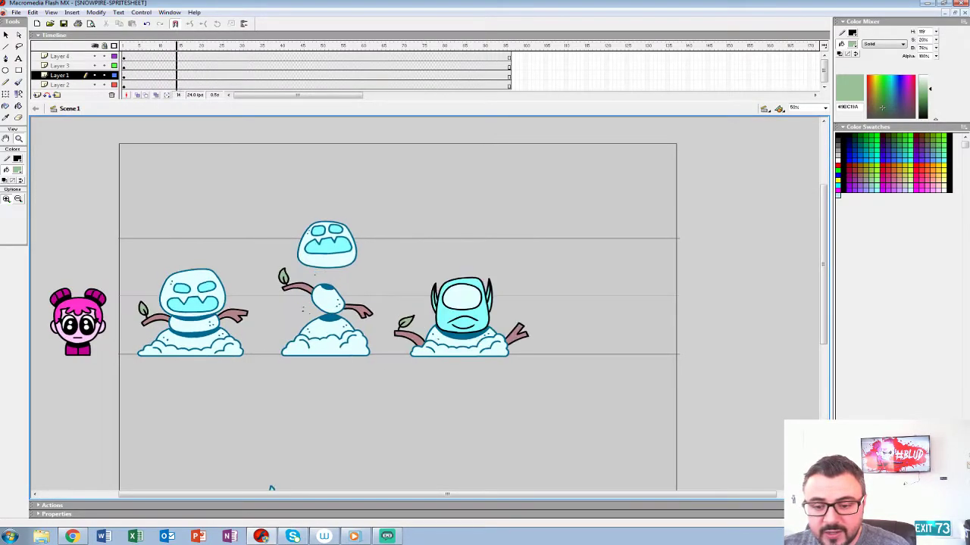
click(190, 311)
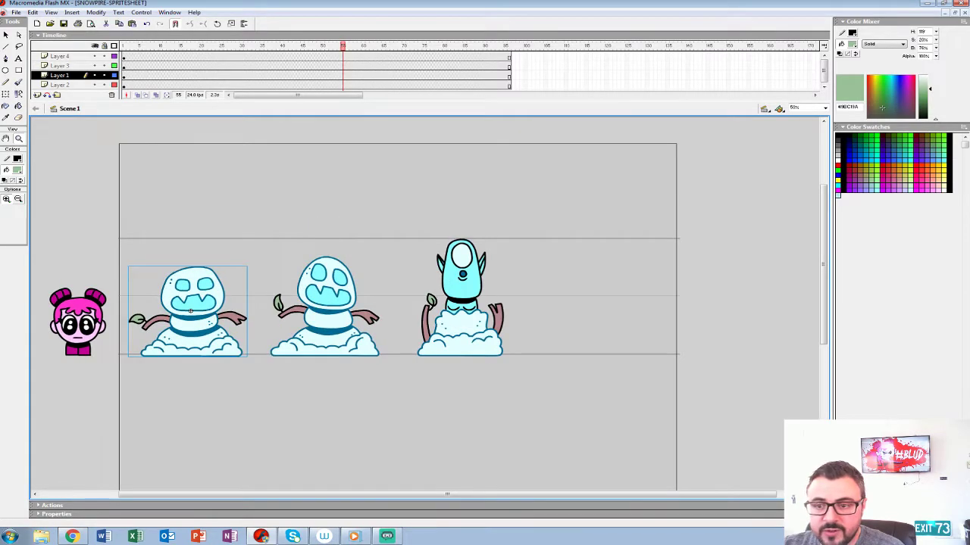
click(123, 46)
alt+click(402, 354)
scroll(401, 354, down, 1)
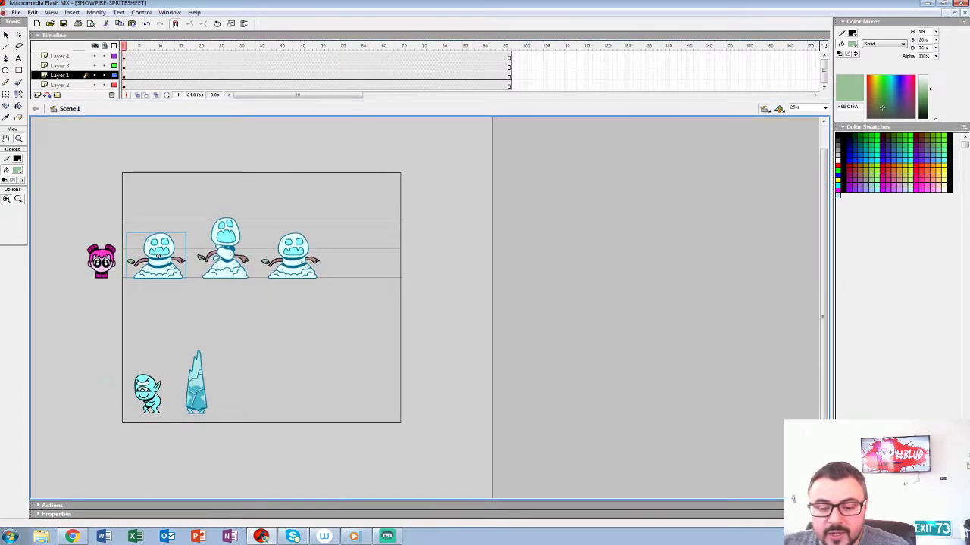
click(290, 363)
click(160, 343)
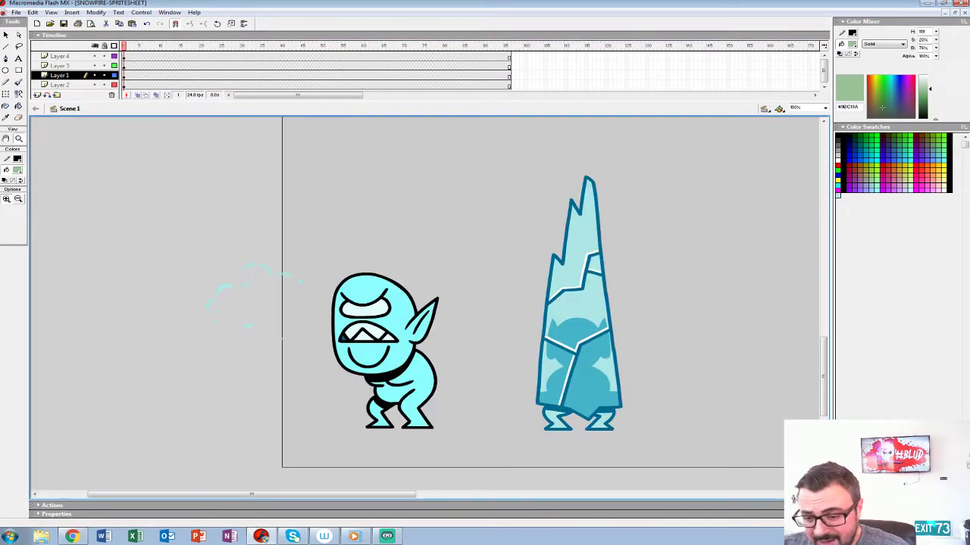
alt+click(283, 339)
alt+click(282, 338)
click(150, 274)
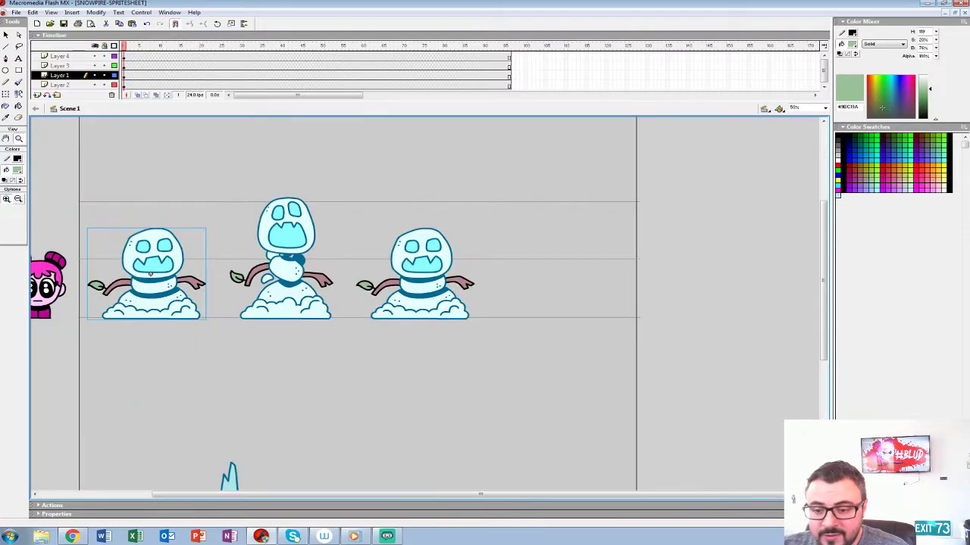
Open the third snowman's symbol, SNOW-PIRE-HIT, for editing and play its hit animation at 50% magnification
key(v)
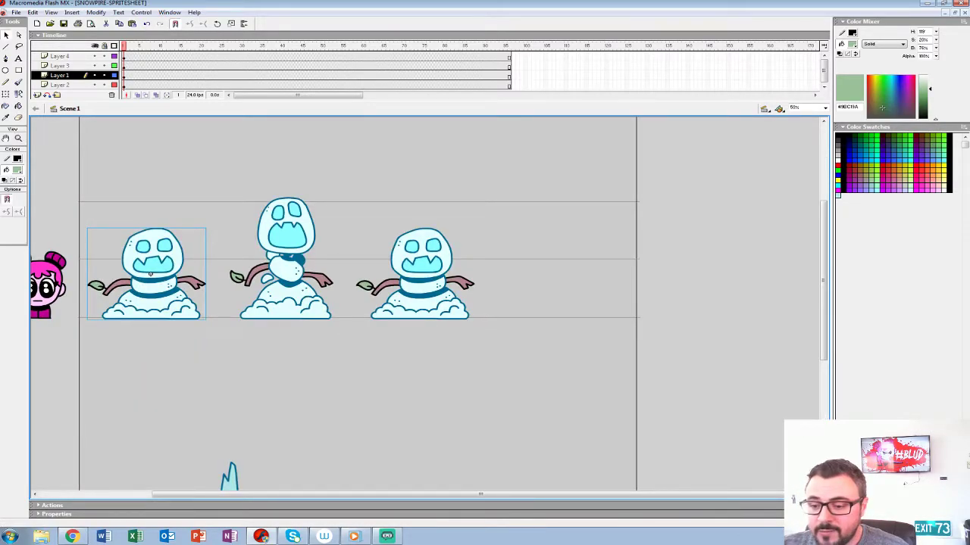
click(419, 274)
right_click(417, 276)
click(436, 382)
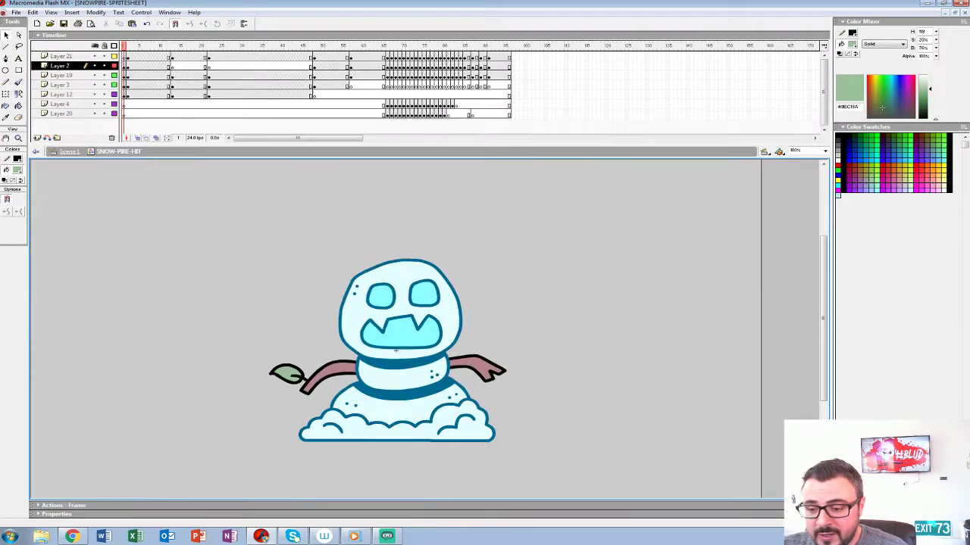
key(z)
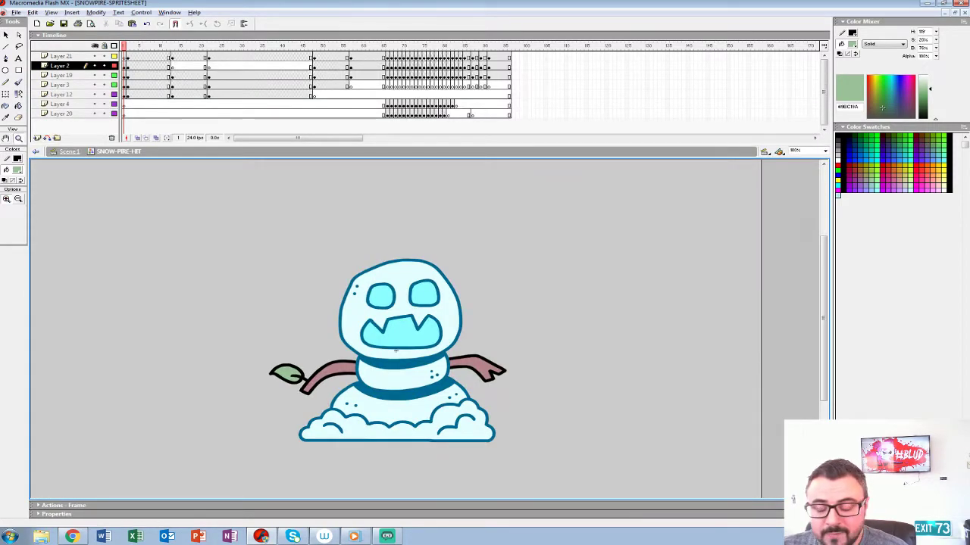
key(ctrl+minus)
click(139, 57)
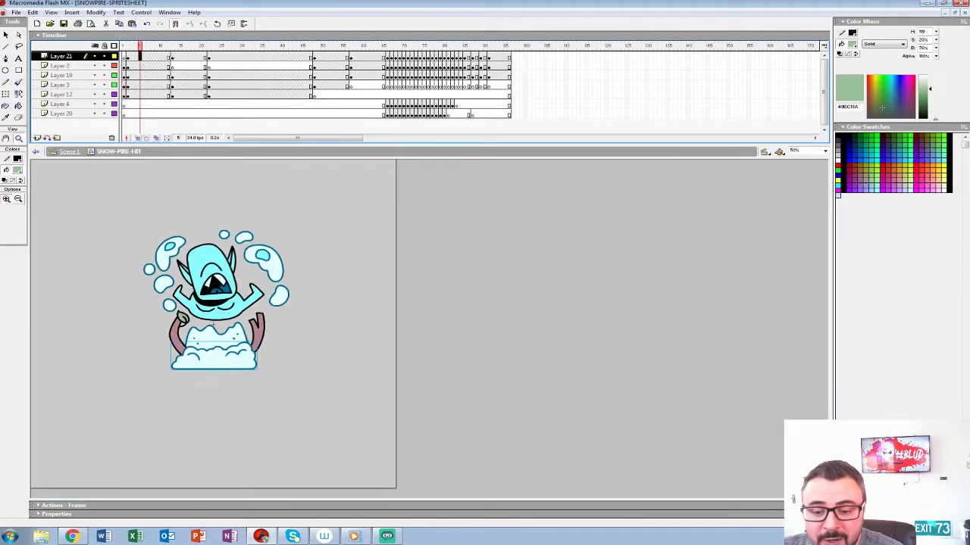
key(Return)
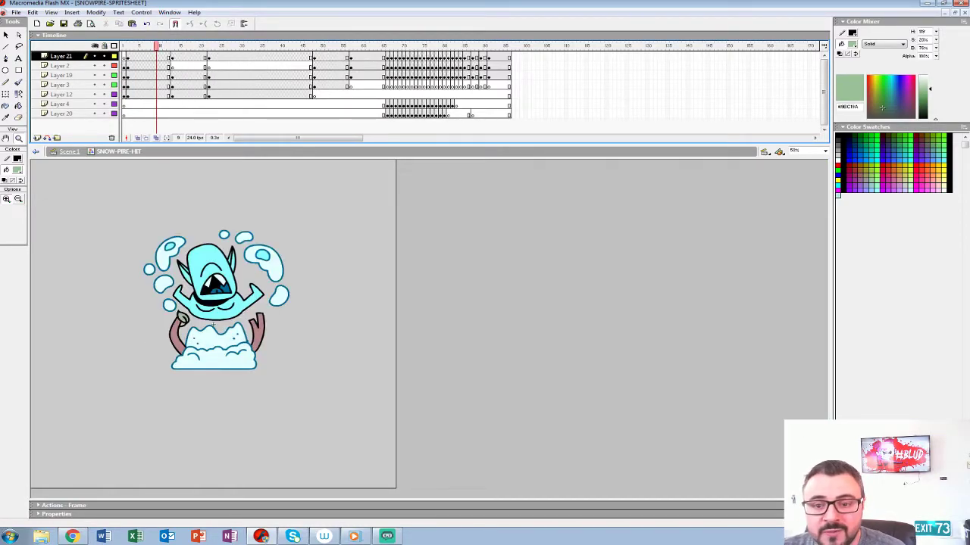
Step forward and back through the hit animation frame by frame, ending on frame 1
key(period)
key(period)
key(period)
key(period)
key(period)
key(period)
key(period)
key(period)
key(period)
key(period)
key(period)
key(period)
key(period)
key(period)
key(period)
key(period)
key(period)
key(period)
key(period)
key(period)
key(comma)
key(comma)
key(comma)
key(comma)
key(comma)
key(comma)
key(comma)
key(comma)
key(comma)
key(comma)
key(comma)
key(comma)
key(comma)
key(comma)
key(comma)
key(comma)
key(comma)
key(comma)
key(comma)
key(comma)
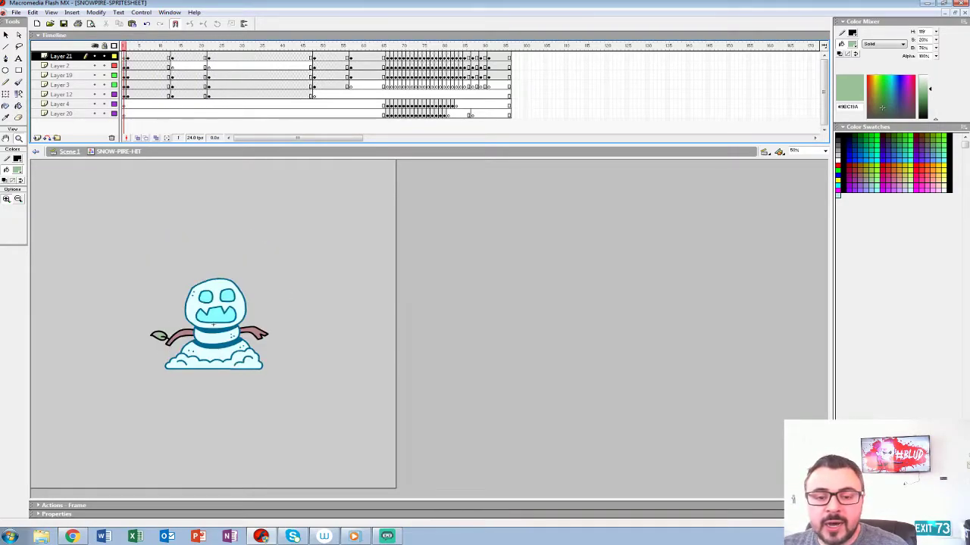
Return to Scene 1, open the third snowman's symbol in place and play its hit animation at 50% magnification
key(ctrl+e)
alt+click(301, 281)
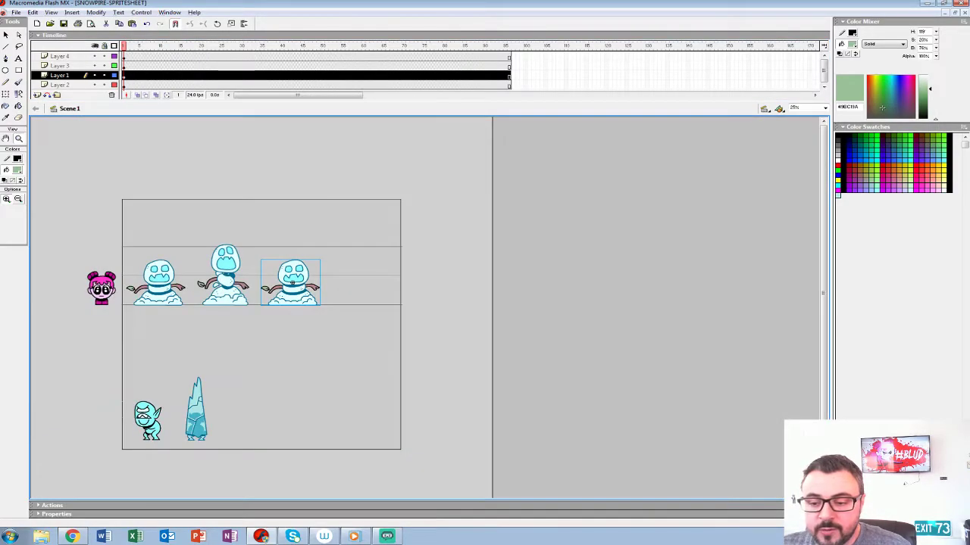
click(301, 281)
click(6, 35)
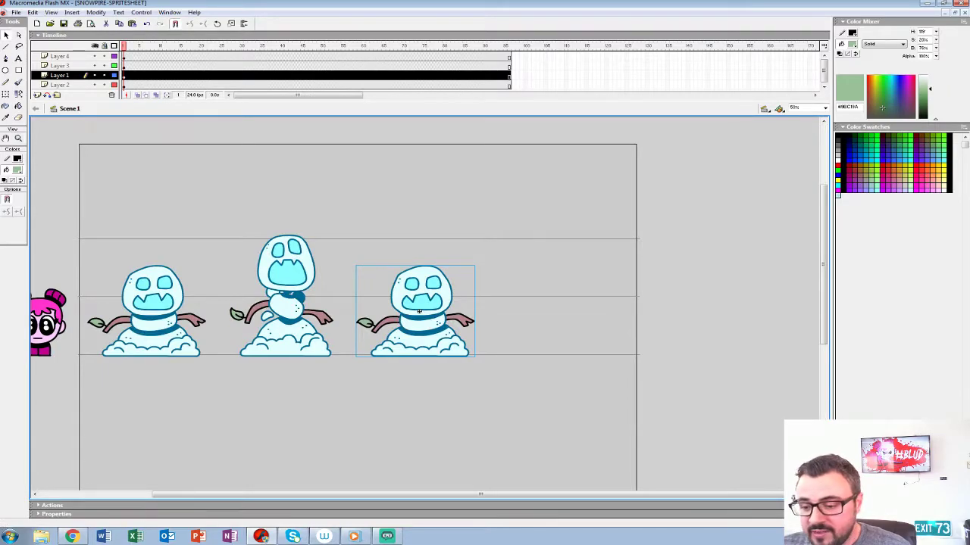
double_click(419, 311)
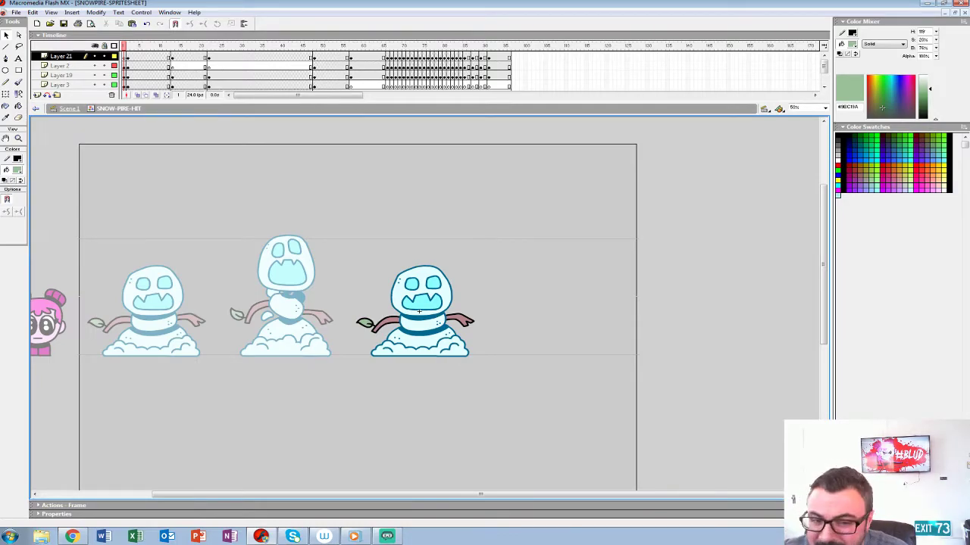
click(18, 139)
alt+click(298, 283)
click(297, 282)
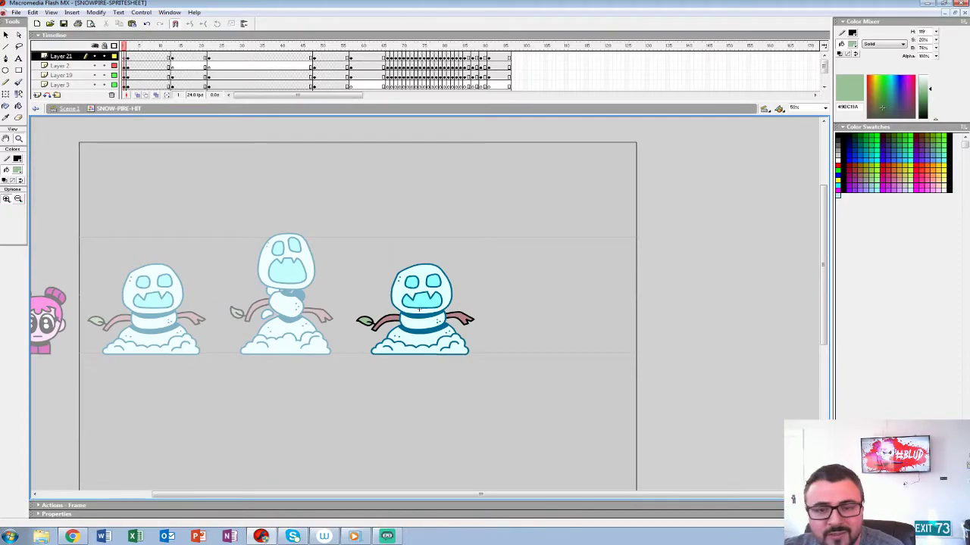
key(Return)
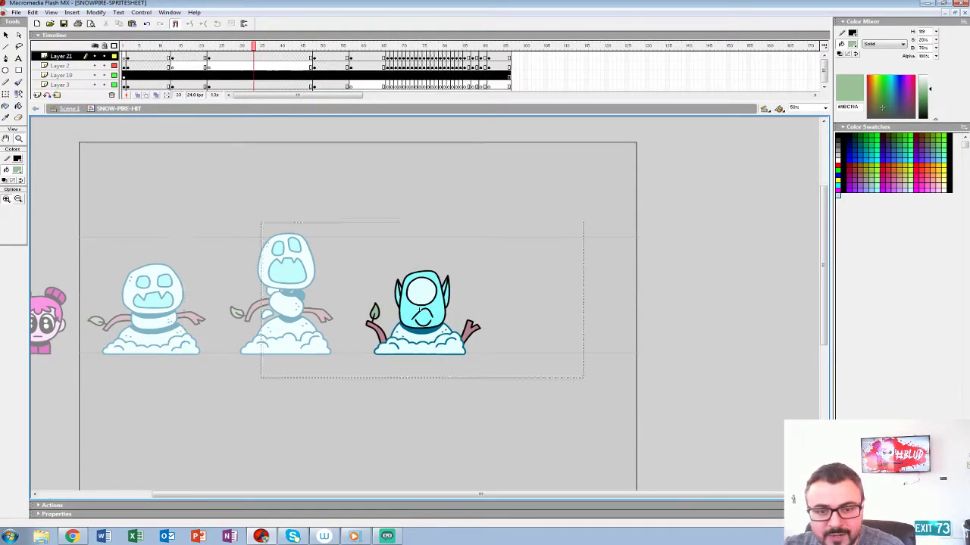
Leave the hit symbol for Scene 1 and inspect the middle and third snowmen, reducing the magnification to 25%
double_click(419, 310)
key(v)
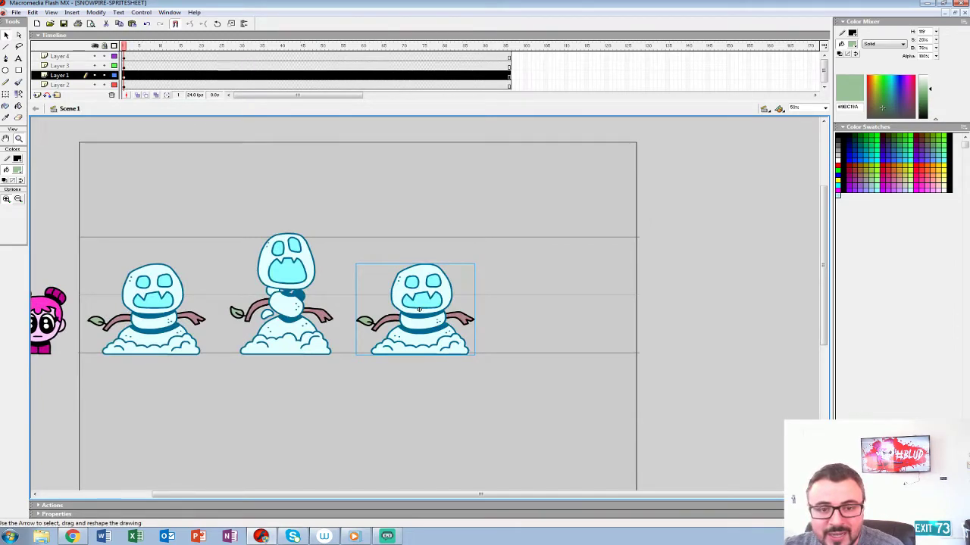
click(284, 310)
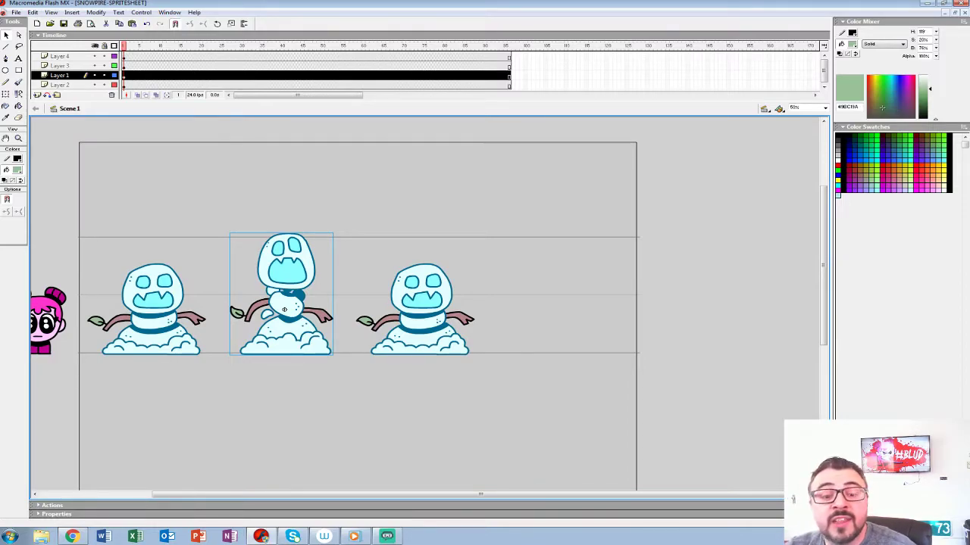
key(z)
alt+click(165, 256)
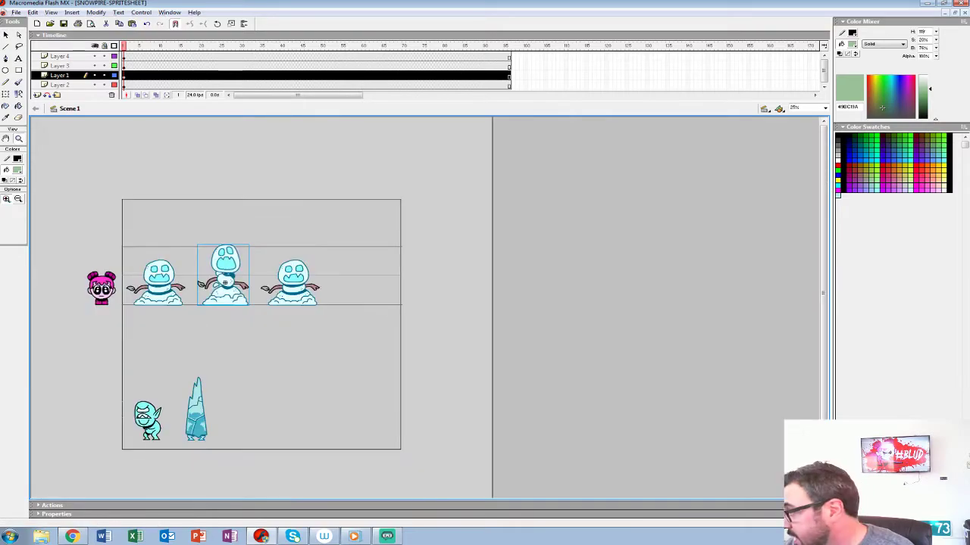
key(v)
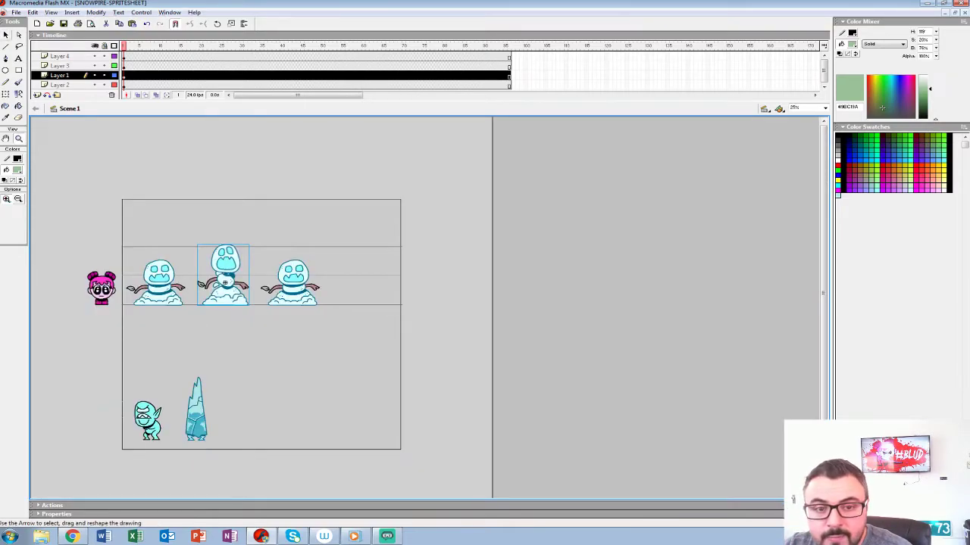
click(293, 282)
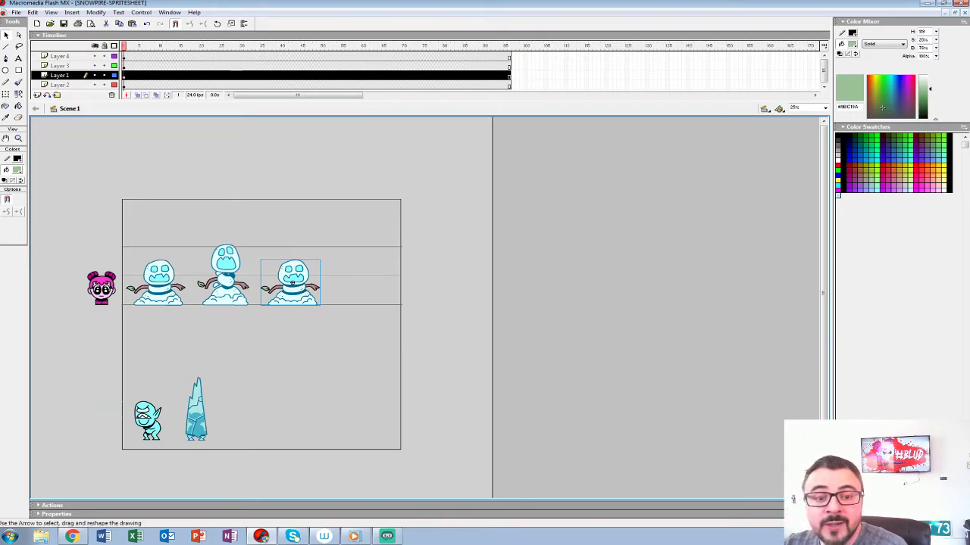
View SNOW-PIRE-HIT in place at 25% magnification, return to Scene 1 and deselect everything
key(Escape)
click(292, 282)
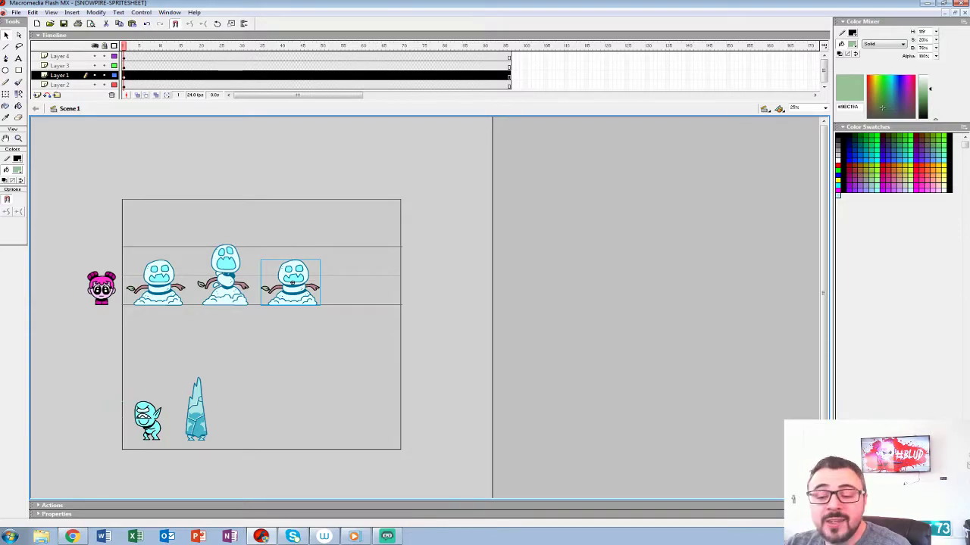
double_click(292, 282)
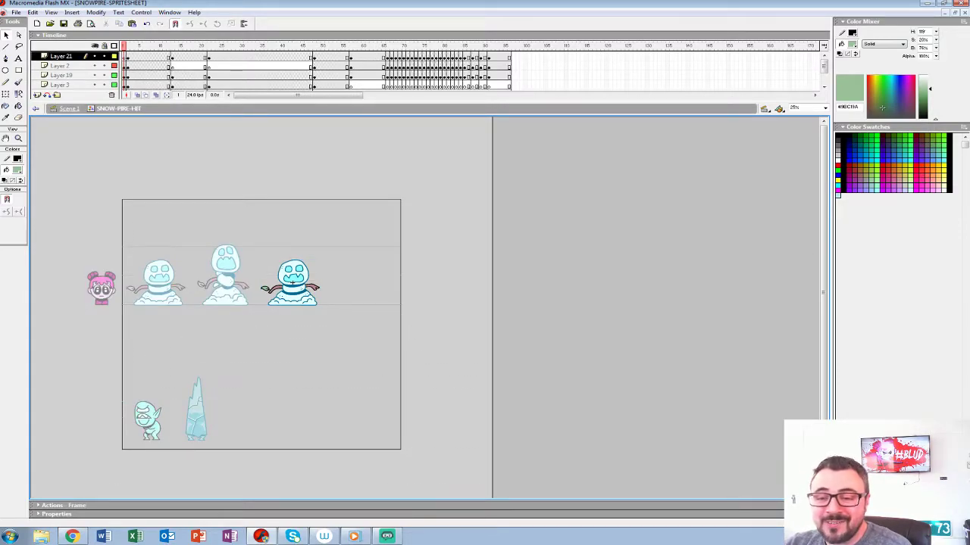
key(ctrl+e)
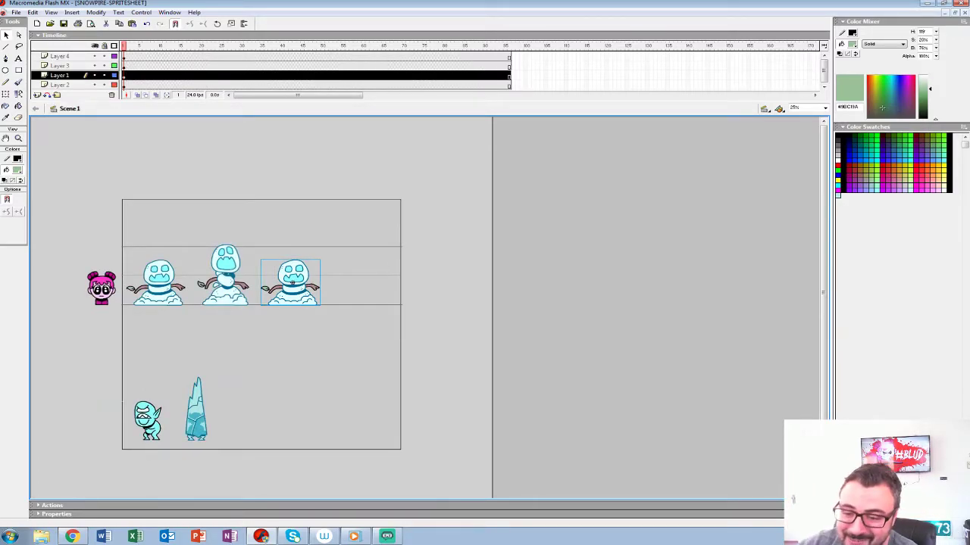
key(ctrl+shift+a)
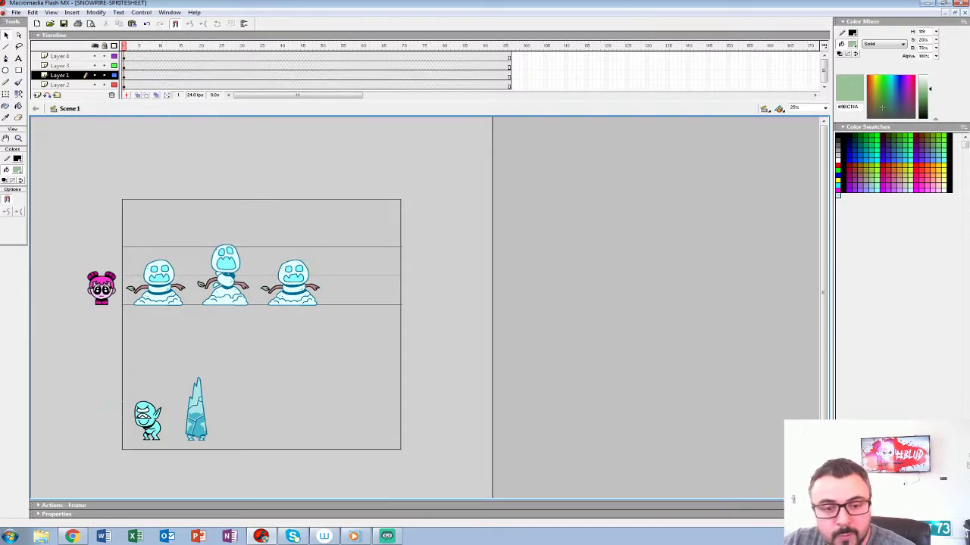
Open the third snowman's SNOW-PIRE-HIT symbol for editing and play its hit animation repeatedly from the first frame
key(z)
click(296, 333)
key(space)
drag(296, 333, 362, 455)
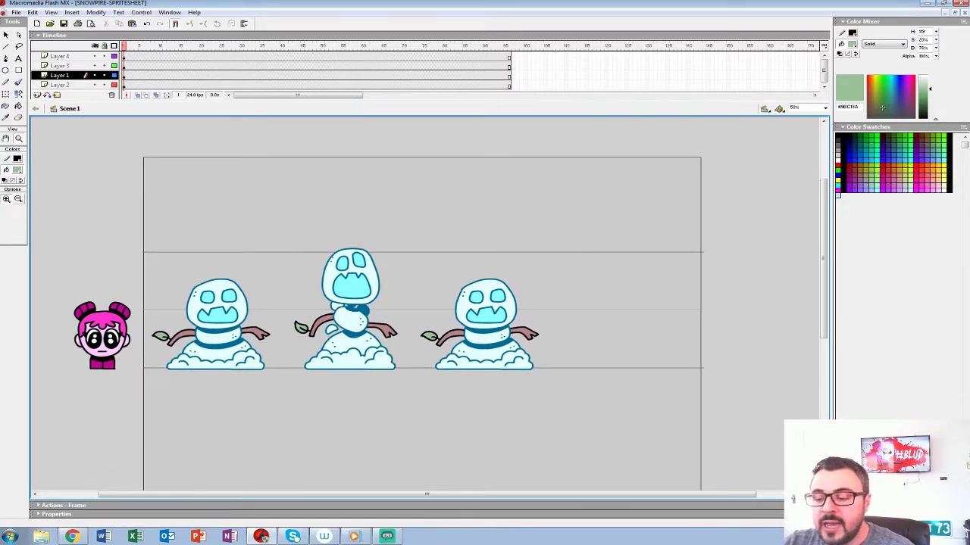
right_click(493, 325)
click(515, 225)
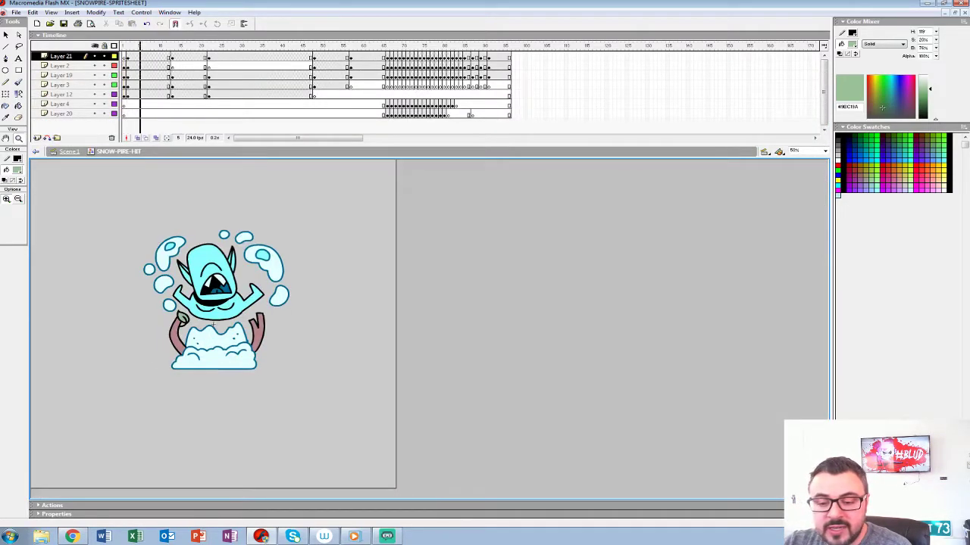
key(Return)
key(ctrl+alt+r)
key(Return)
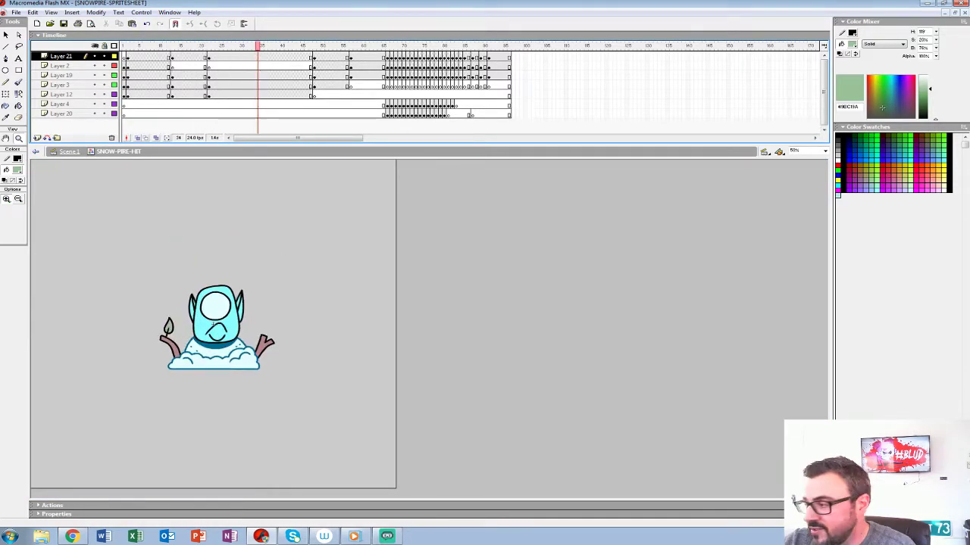
key(ctrl+alt+r)
key(Return)
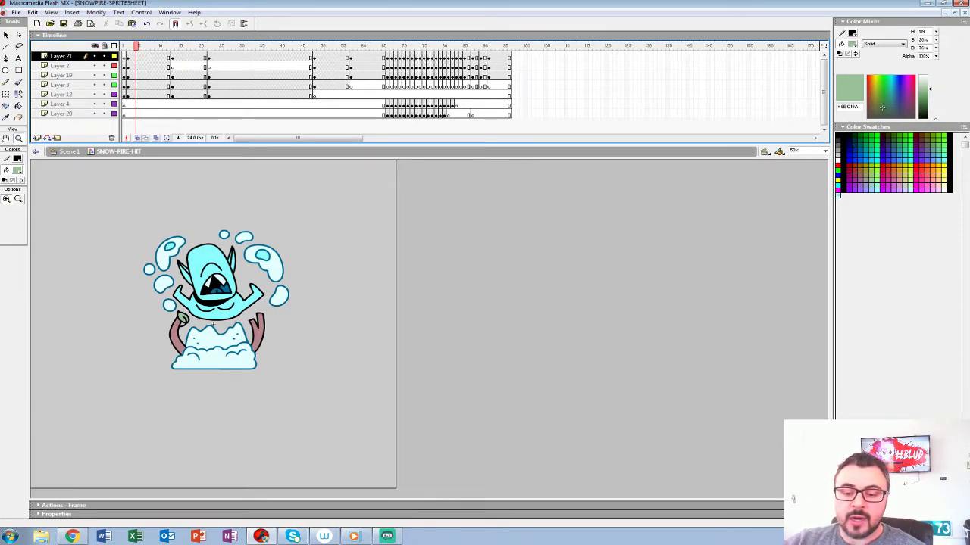
Step back and forth through the opening hit frames and mark a Layer 21 frame range ending around frame 31
key(comma)
key(comma)
key(comma)
key(period)
key(period)
key(period)
key(period)
key(period)
drag(144, 57, 246, 57)
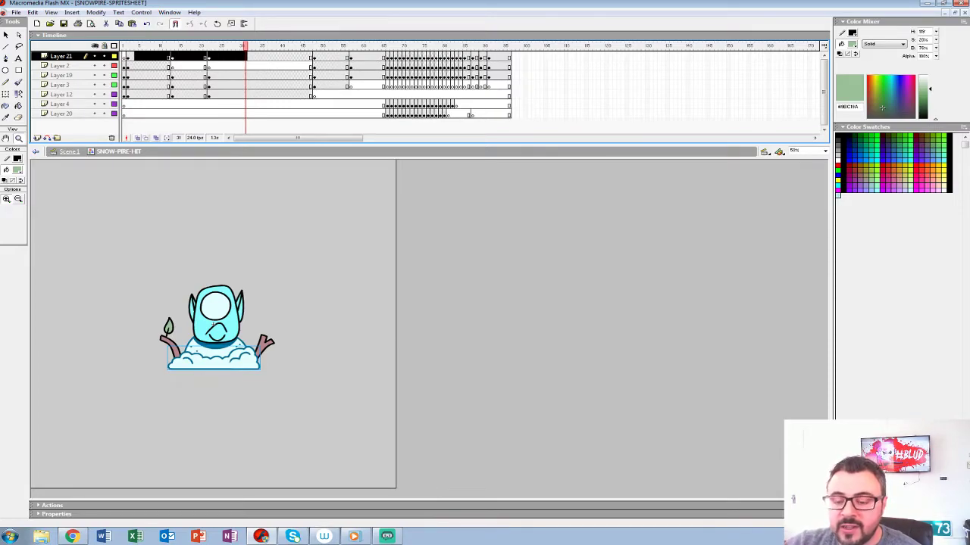
Play and pause the full hit animation several times, restarting once from the beginning of Layer 2
key(Return)
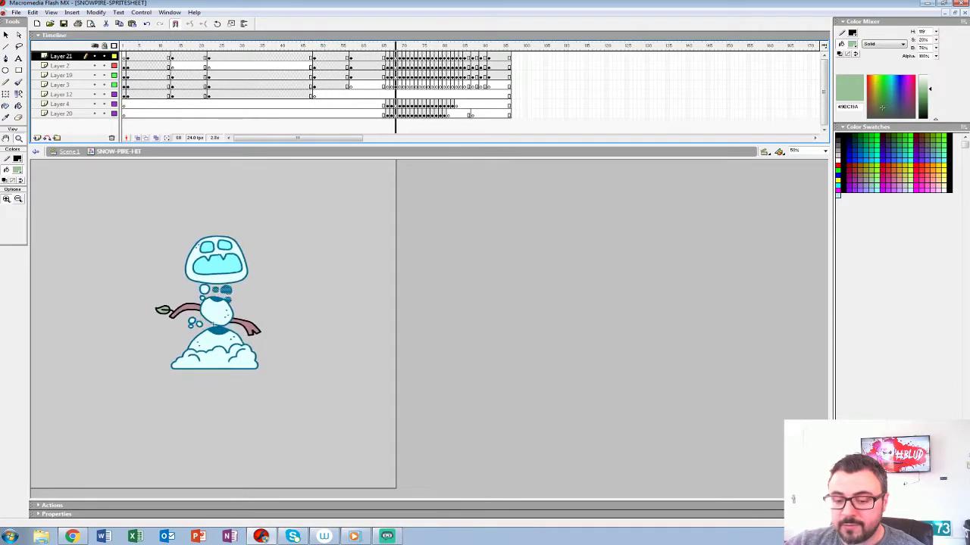
key(Return)
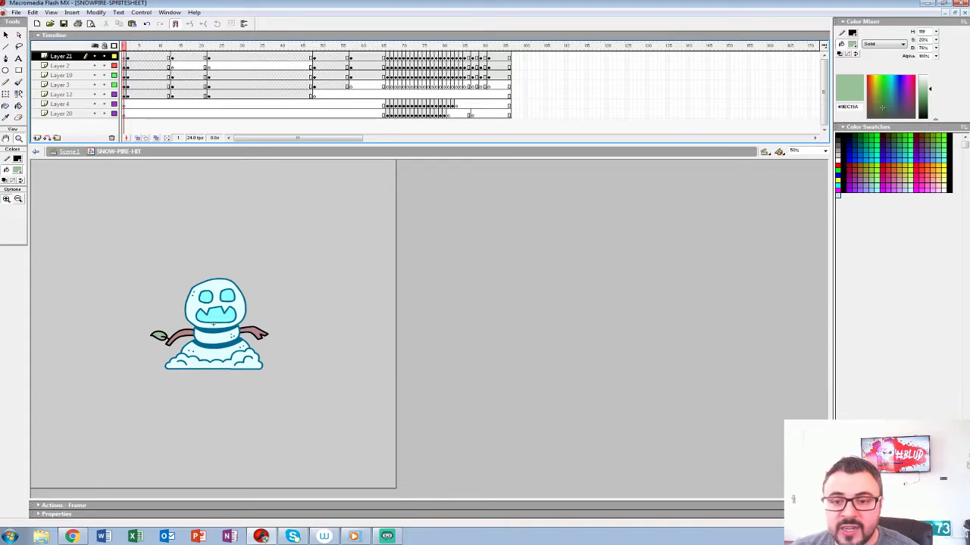
key(Return)
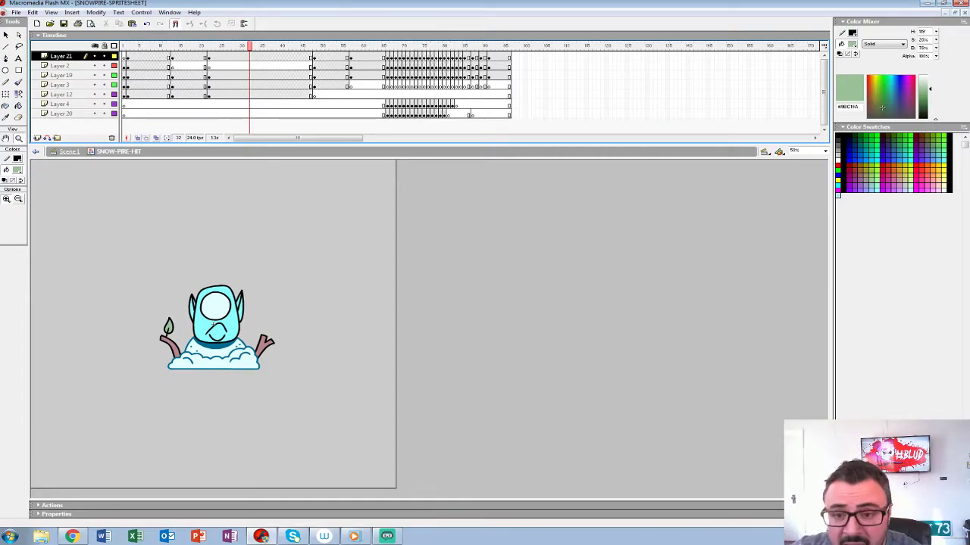
key(Return)
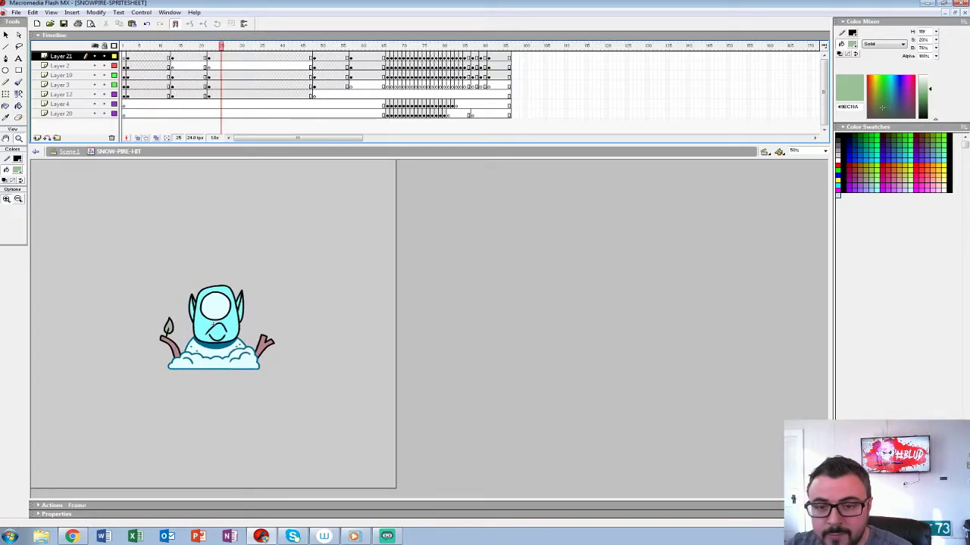
click(130, 66)
key(Return)
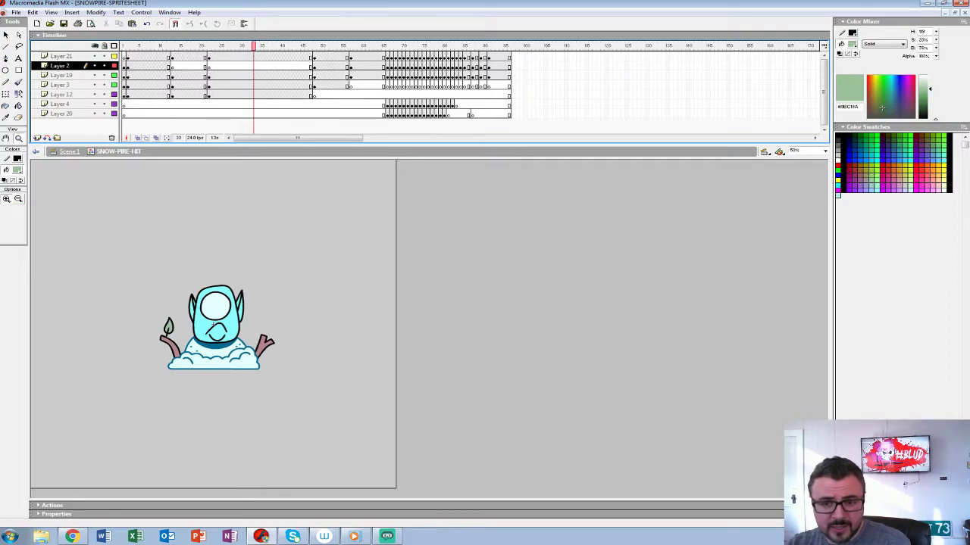
Replay the hit animation from frame 9 of Layer 21 several times to examine the hit pose and recovery
click(156, 57)
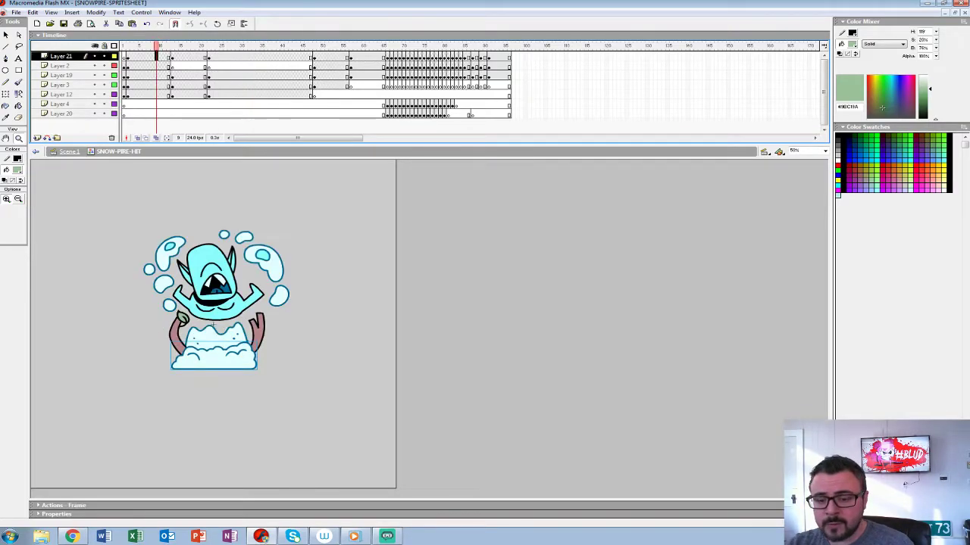
key(Return)
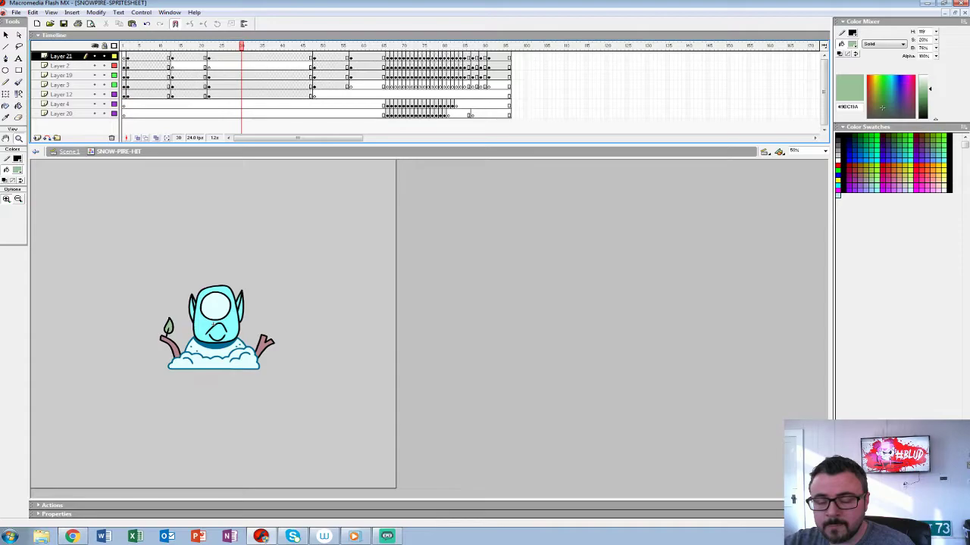
click(156, 57)
key(Return)
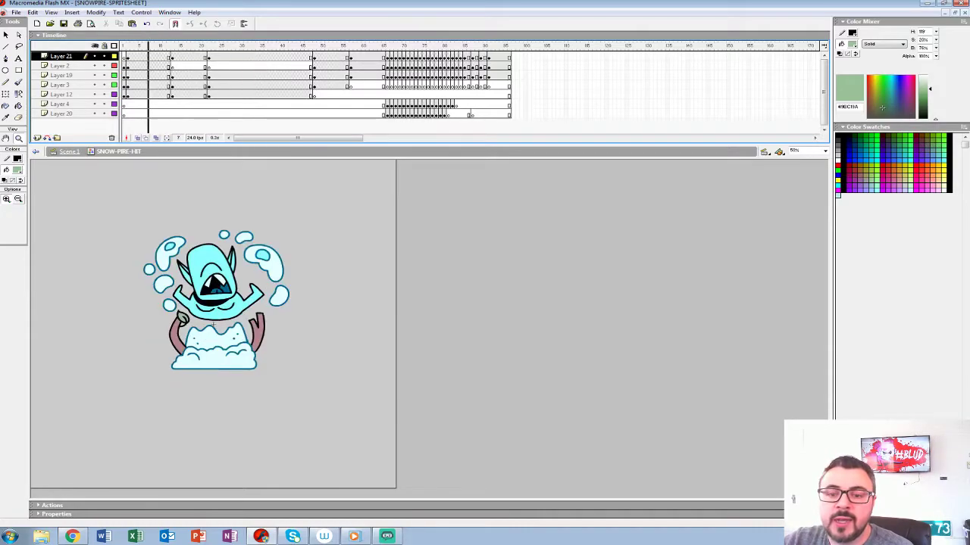
key(Return)
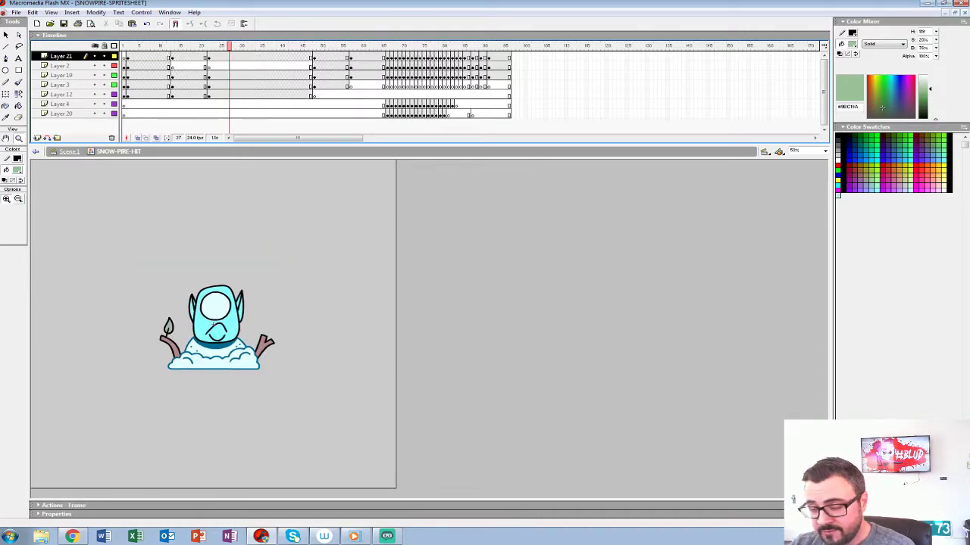
key(Return)
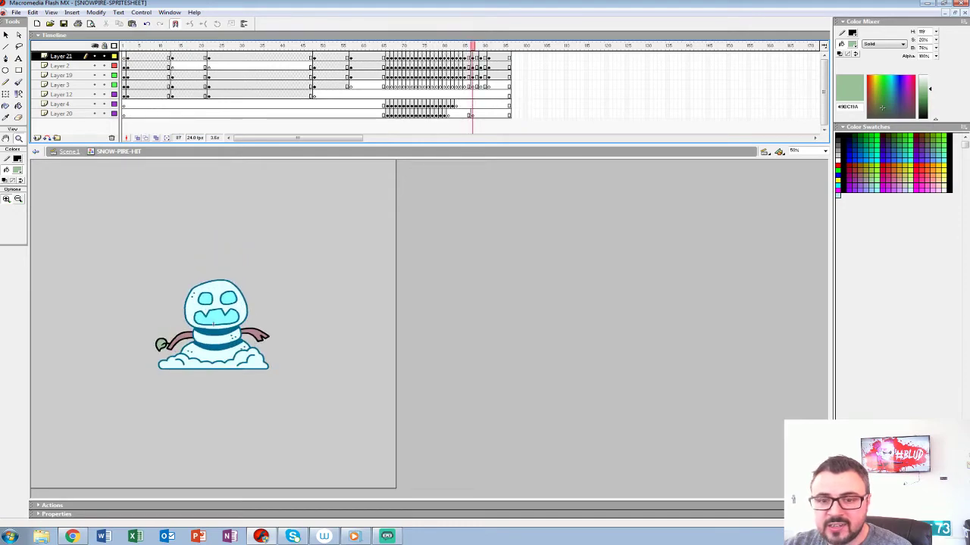
click(213, 324)
key(Return)
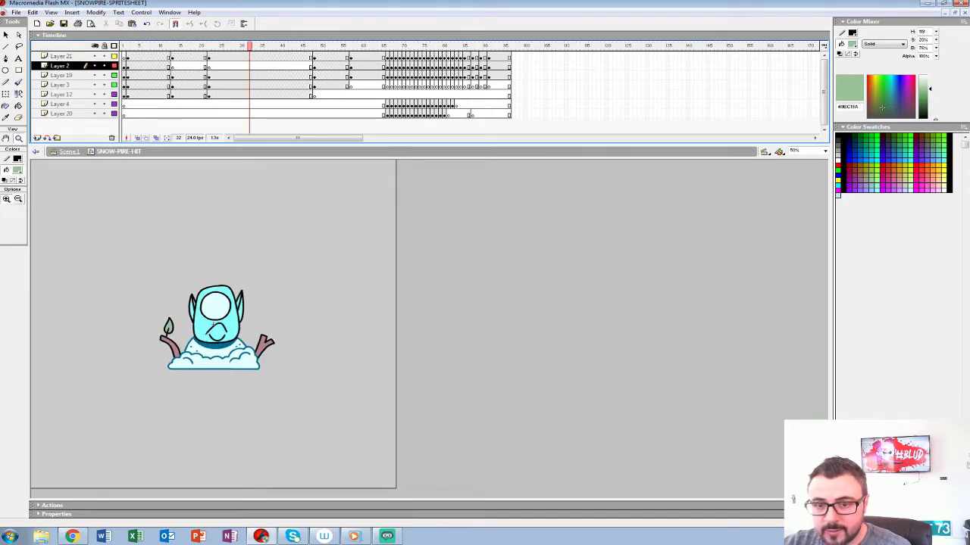
click(156, 58)
key(Return)
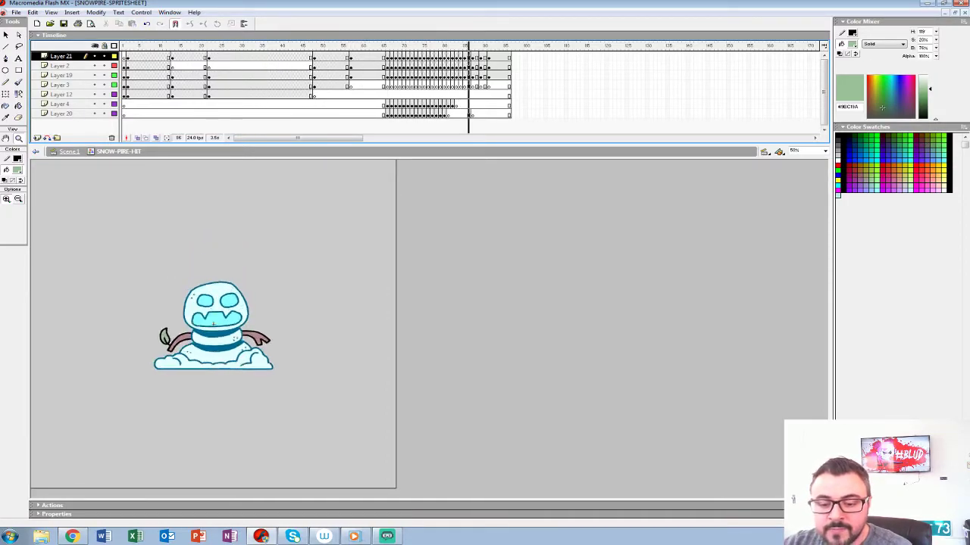
key(Return)
Scrub the hit animation from frame 16 to frame 66 and play it
click(184, 57)
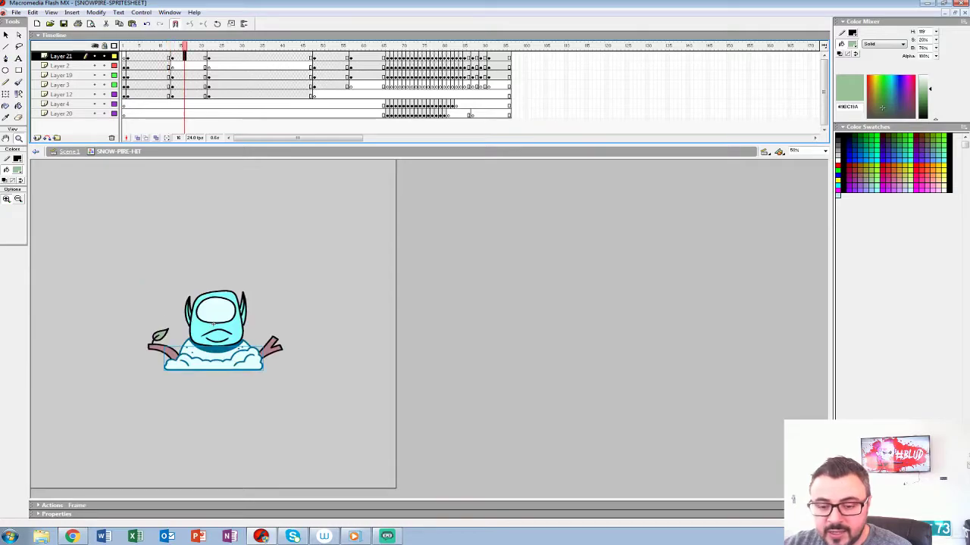
drag(184, 46, 388, 46)
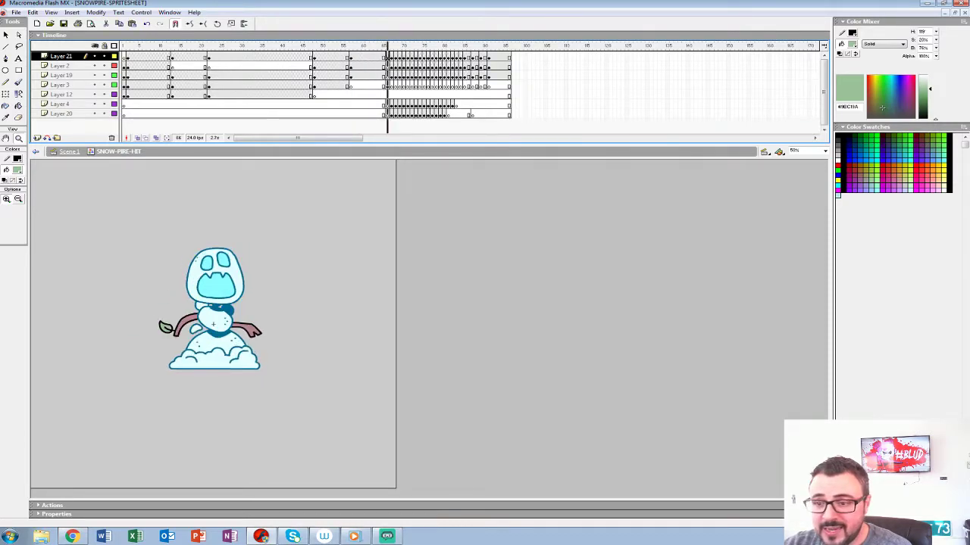
key(Return)
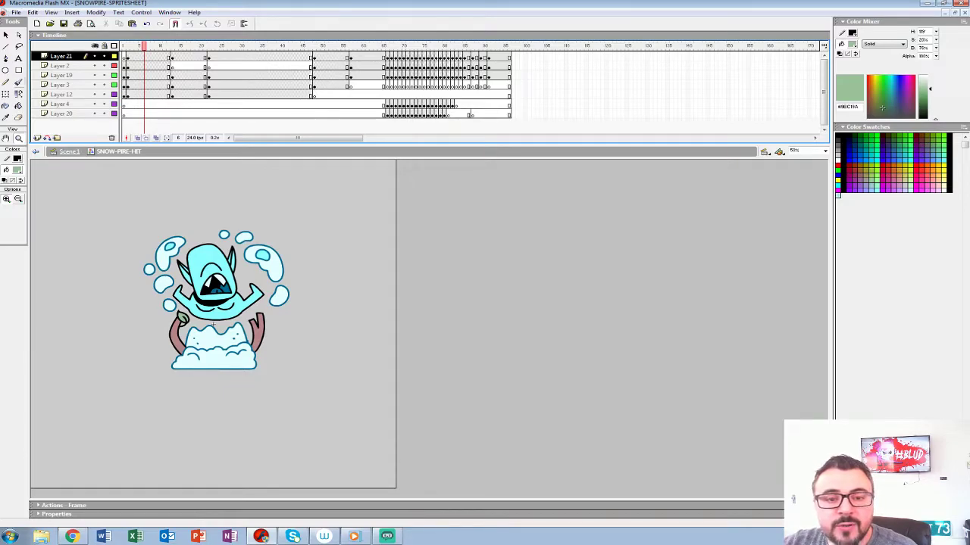
Open the SHADOW-VAMP-LIB-001 file from the SHADOW VAMPS folder inside CHARACTER
click(16, 12)
click(23, 41)
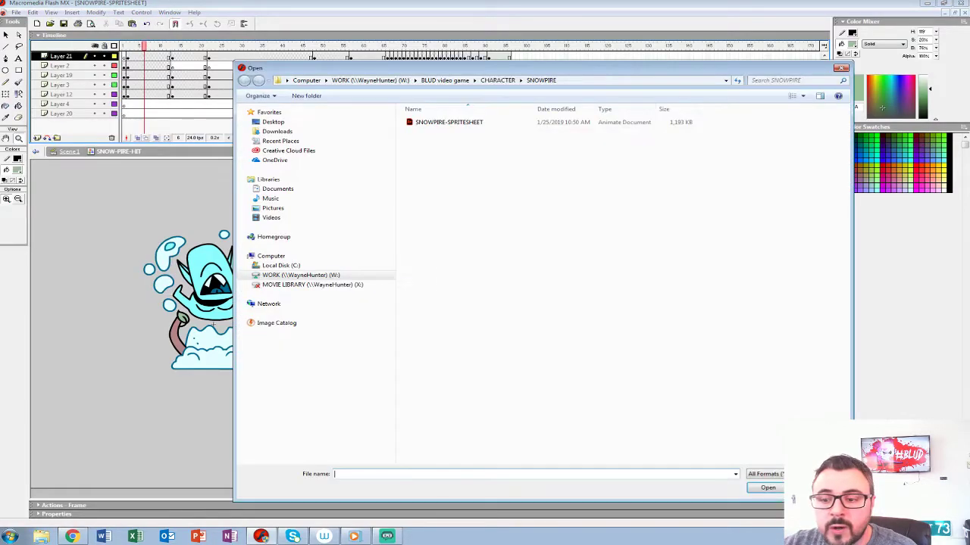
click(497, 79)
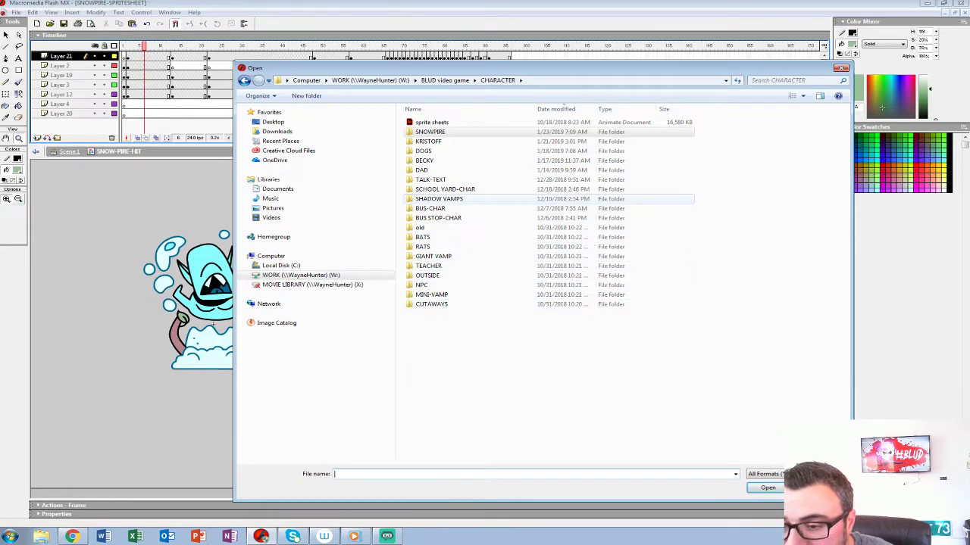
double_click(439, 199)
double_click(448, 122)
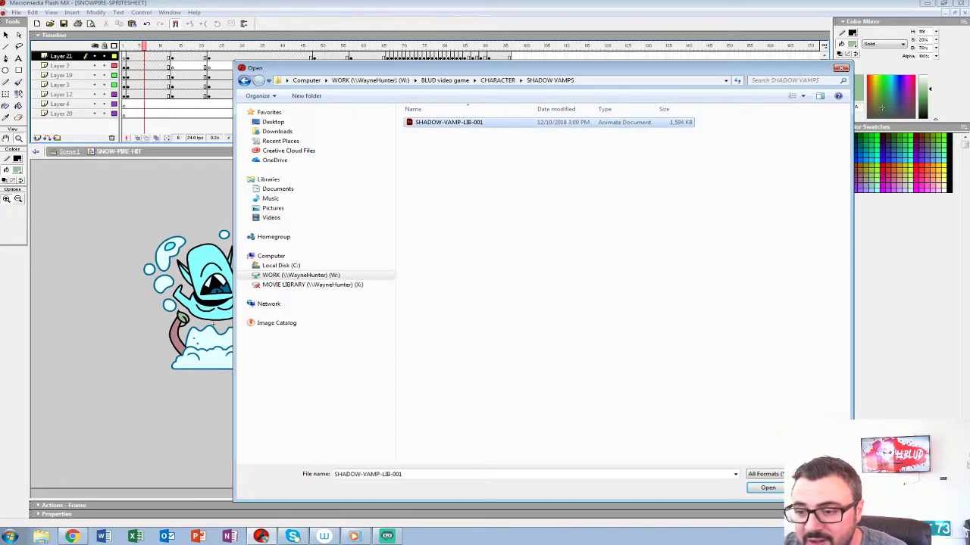
Open the "hit but only with fist" vampire symbol in place and play its damage animation
key(ctrl+minus)
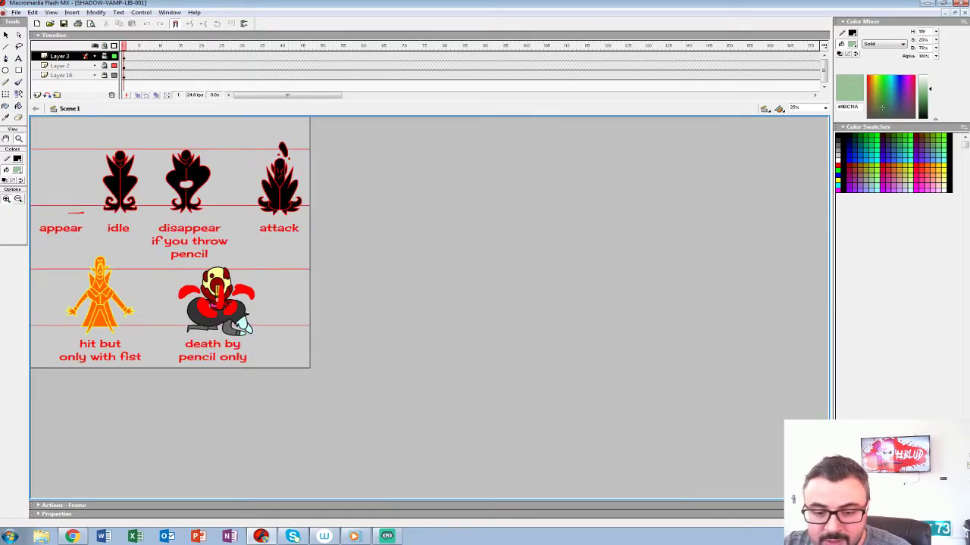
key(ctrl+equal)
key(v)
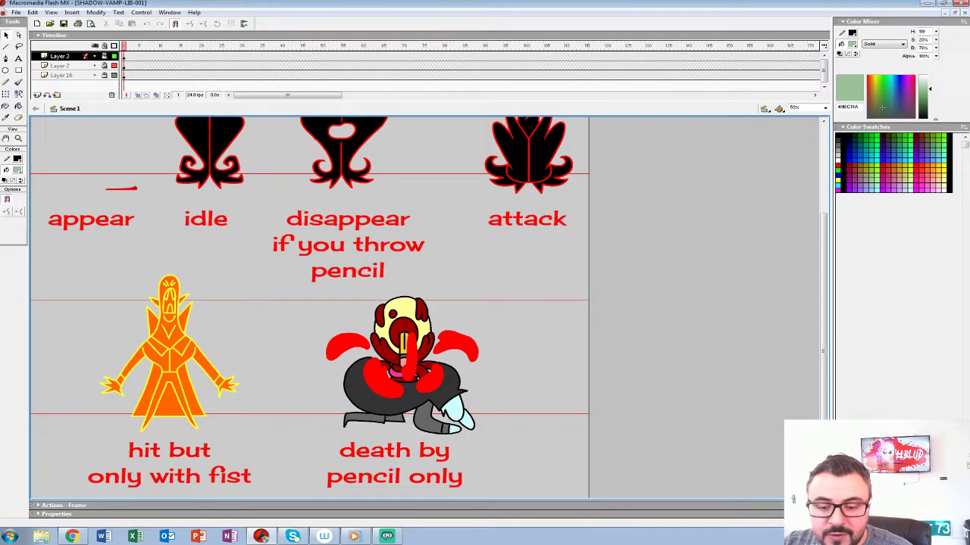
key(ctrl+a)
click(169, 362)
double_click(169, 362)
key(Return)
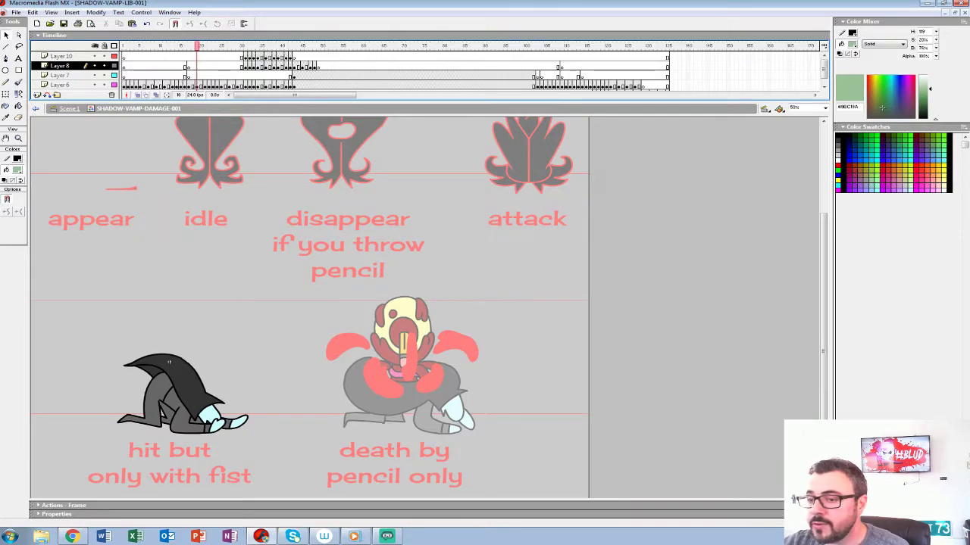
Switch back to the SNOWPIRE-SPRITESHEET document and select the screaming hatchling on Layer 3 at frame 2
click(945, 12)
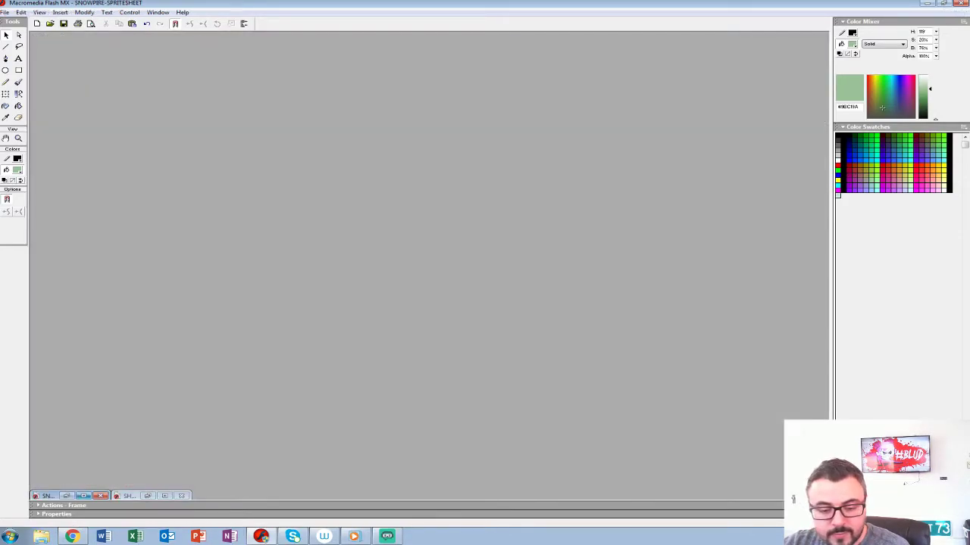
click(66, 495)
click(132, 66)
click(128, 66)
click(333, 265)
click(216, 280)
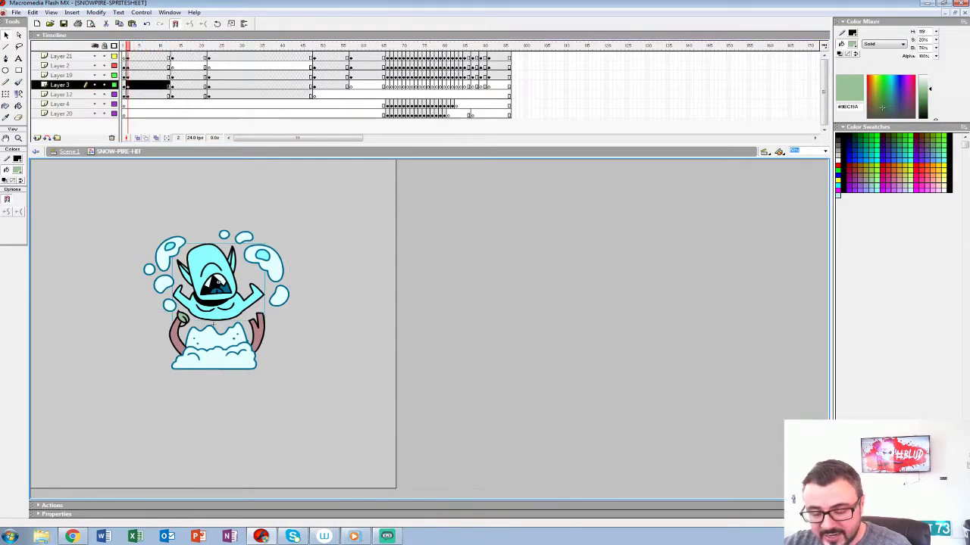
Open the selected hatchling's HATCHLING-HIT symbol for editing and inspect its drawing up close
right_click(225, 297)
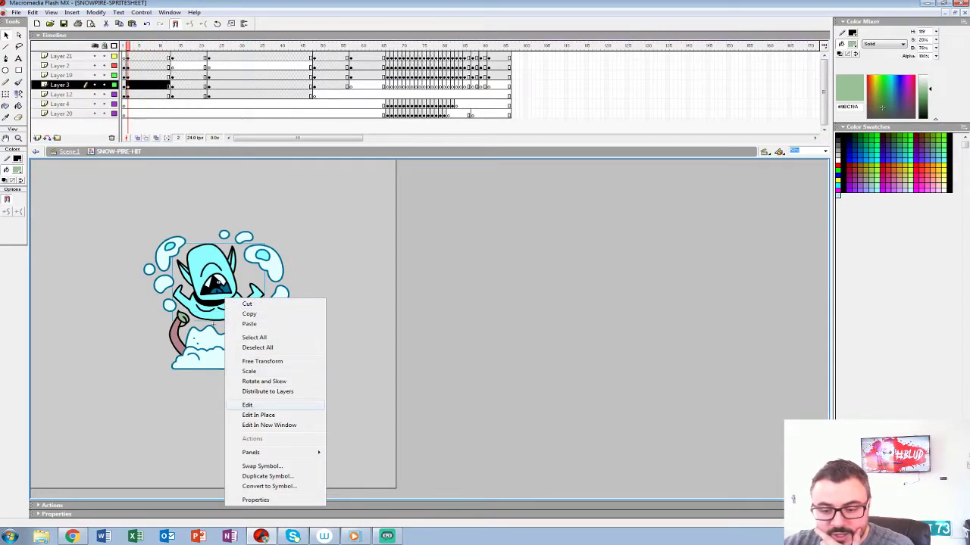
click(242, 406)
click(19, 138)
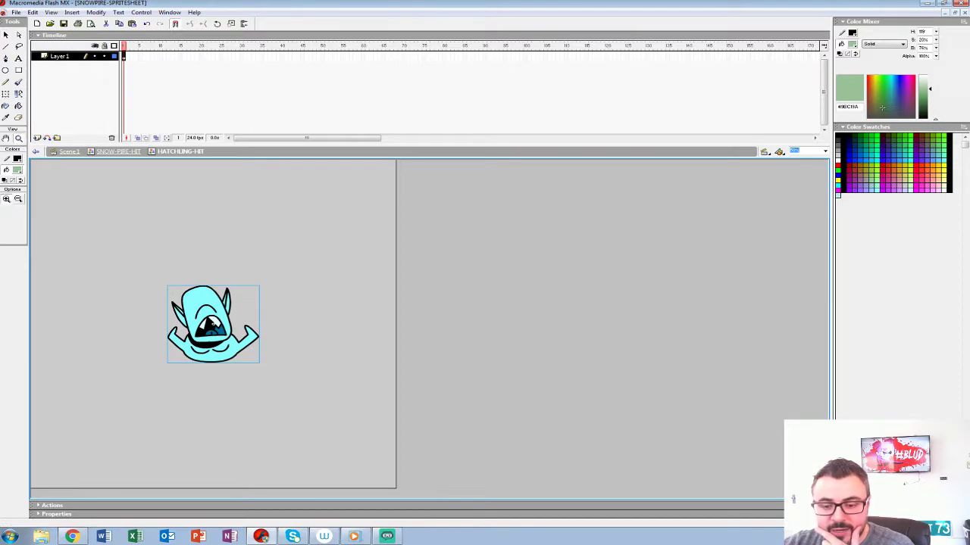
click(213, 325)
click(311, 333)
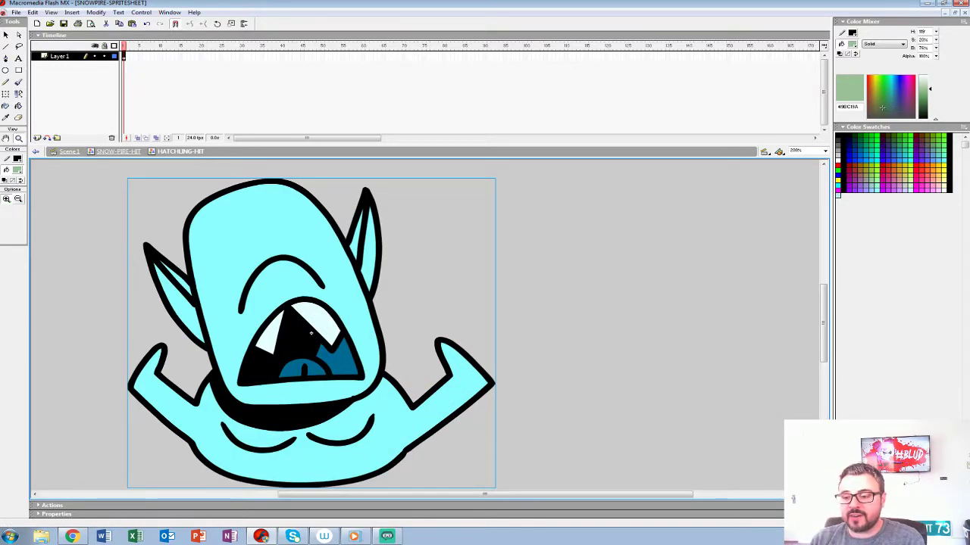
alt+click(310, 333)
alt+click(311, 333)
click(212, 321)
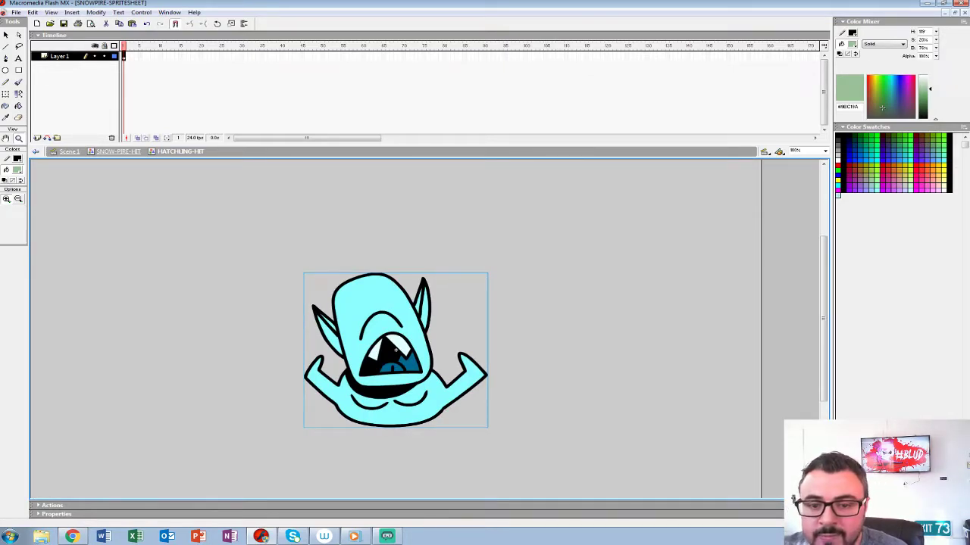
Insert a blank keyframe at frame 7 of Layer 1 and return to frame 1
click(140, 56)
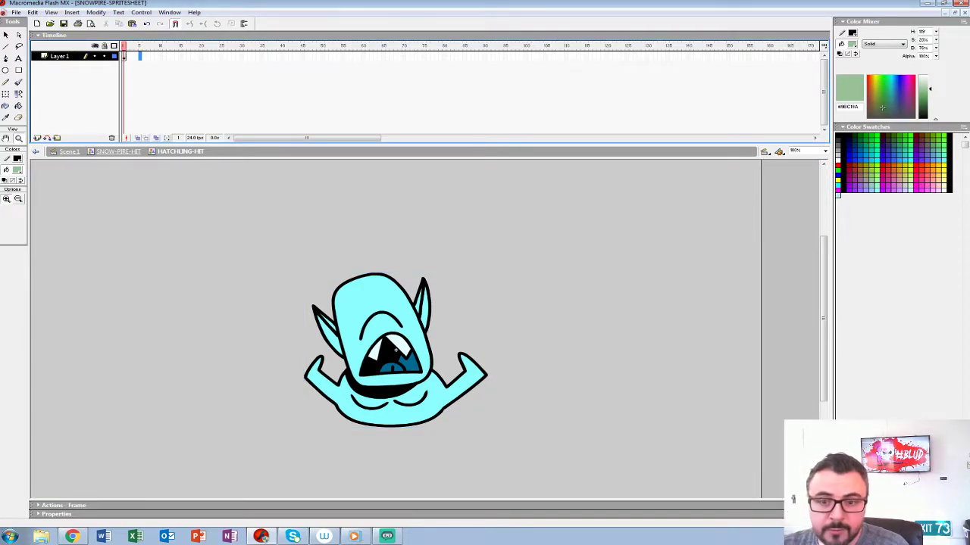
click(148, 57)
key(F7)
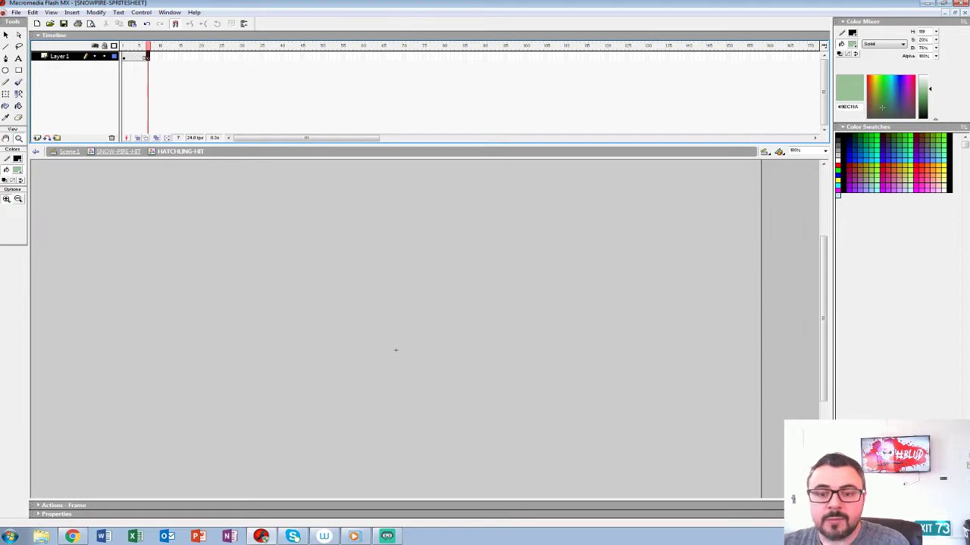
key(Home)
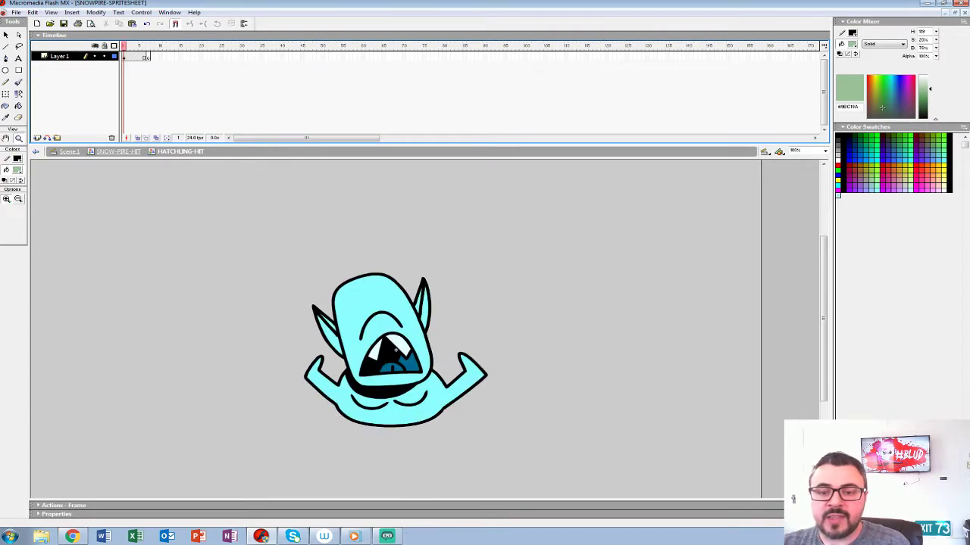
Compare frame 1 with frame 7 by flipping between them, and turn on onion skinning
key(End)
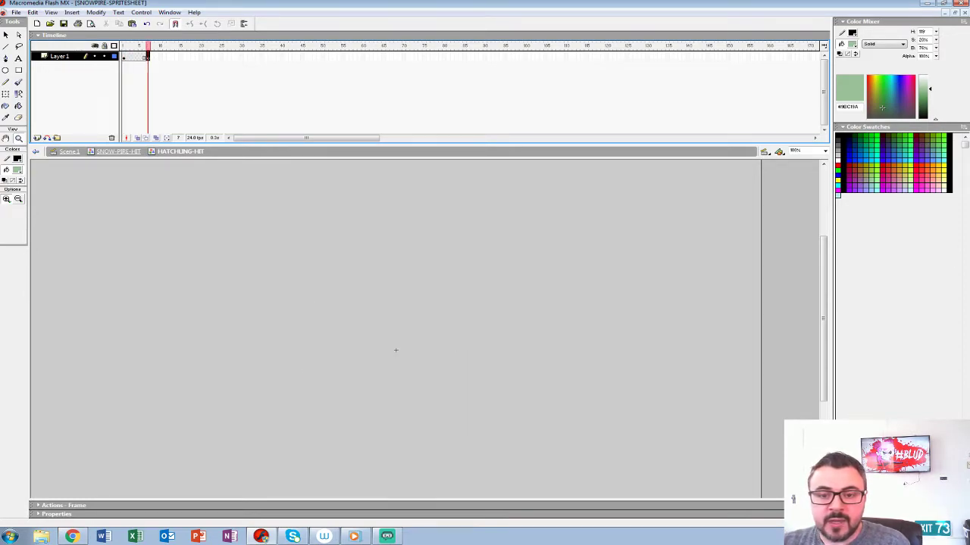
key(Home)
key(End)
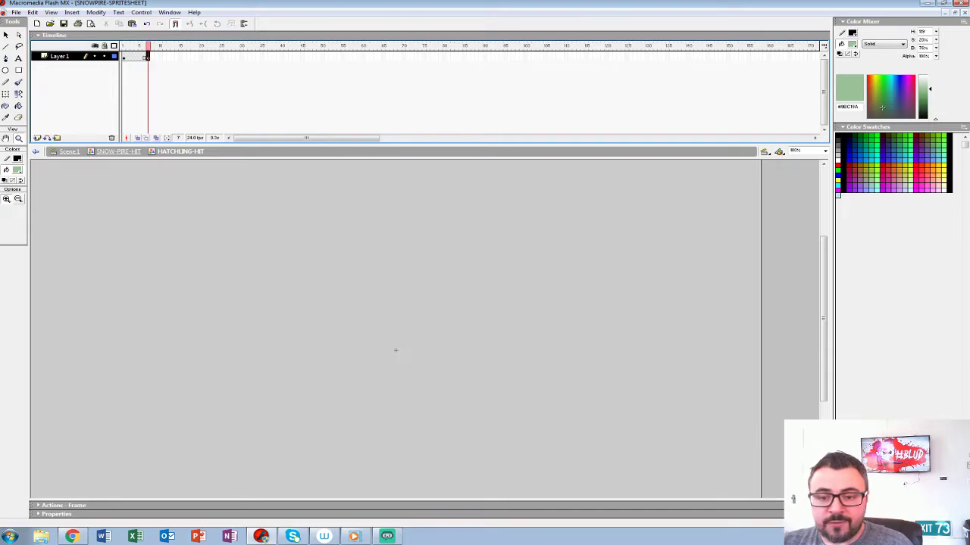
key(Home)
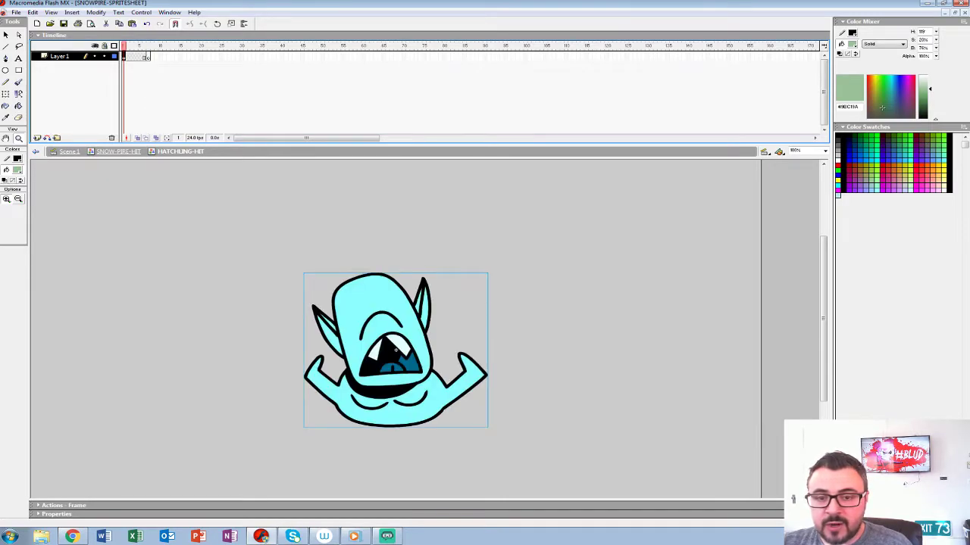
key(End)
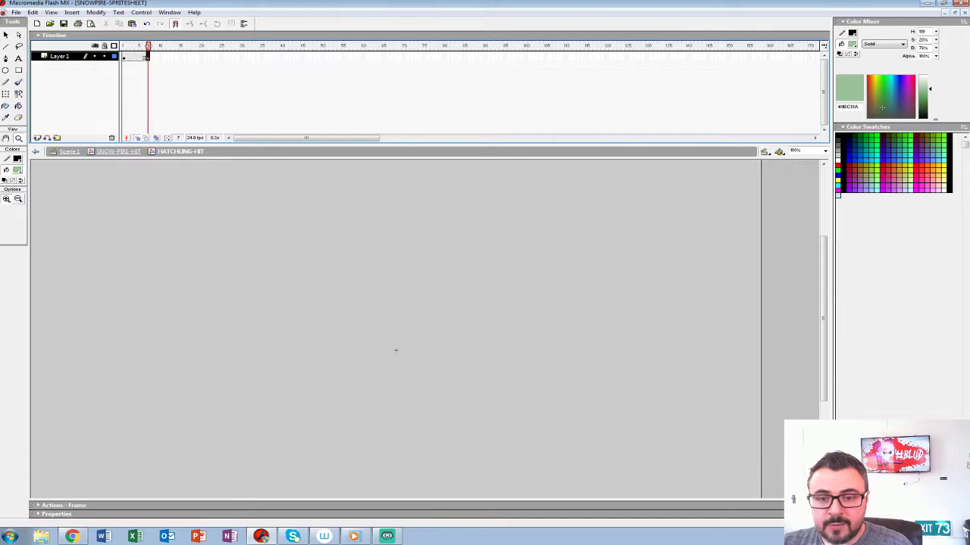
key(comma)
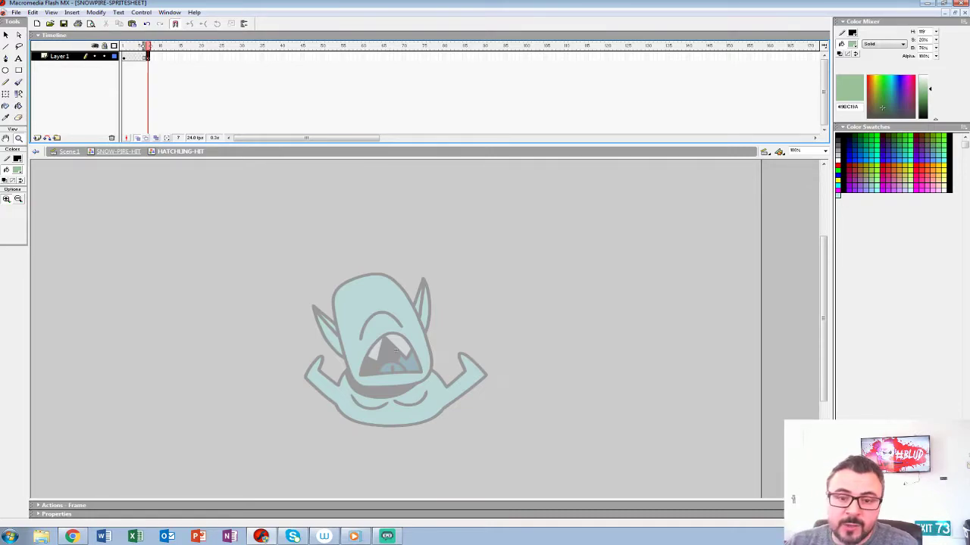
Move the hatchling drawing from frame 1 to the keyframe at frame 7, leaving frame 1 blank with the drawing onion-skinned
click(395, 350)
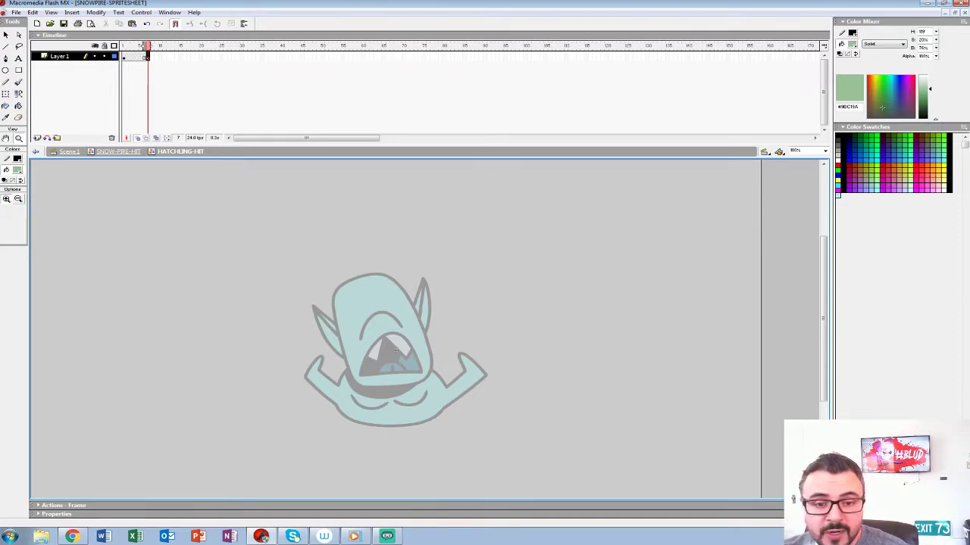
key(ctrl+equal)
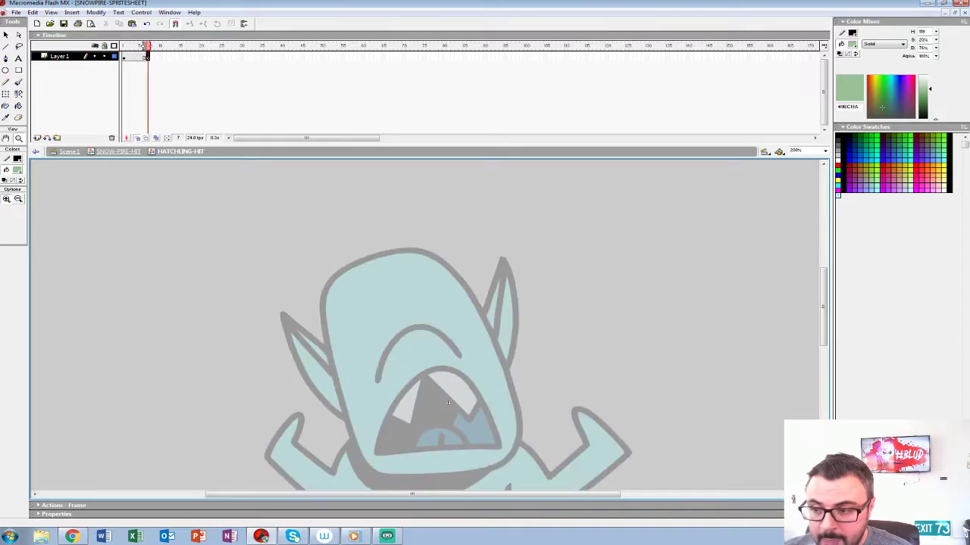
drag(447, 402, 448, 343)
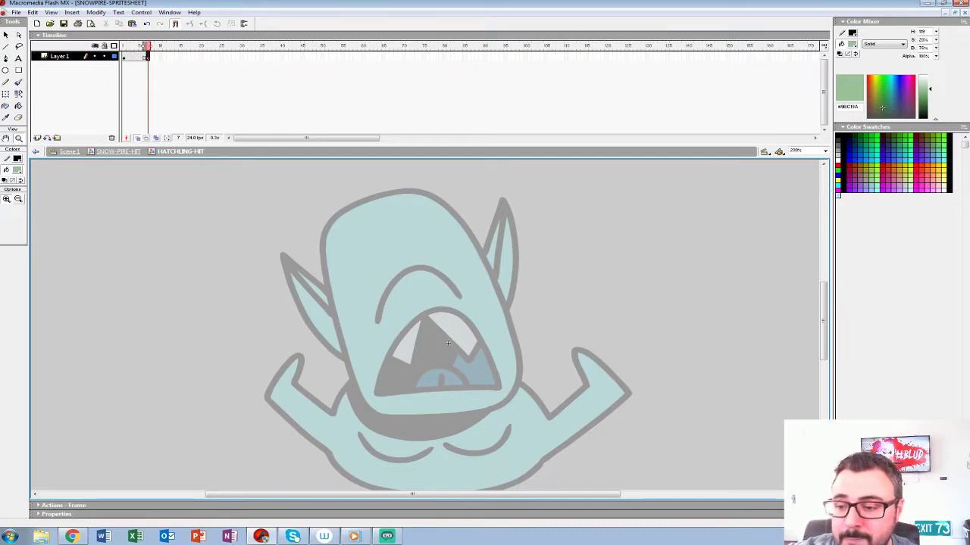
drag(378, 144, 379, 117)
click(144, 58)
drag(143, 57, 147, 58)
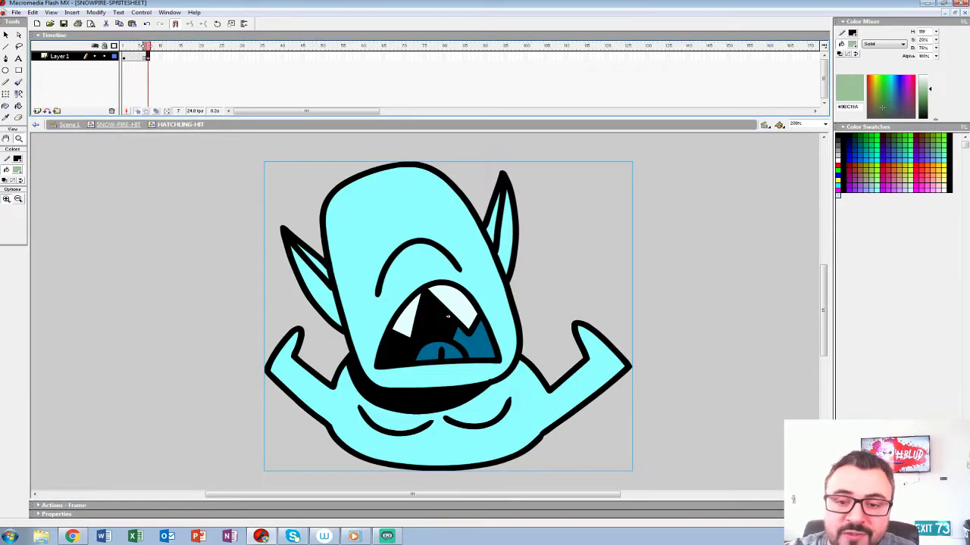
key(Home)
key(ctrl+1)
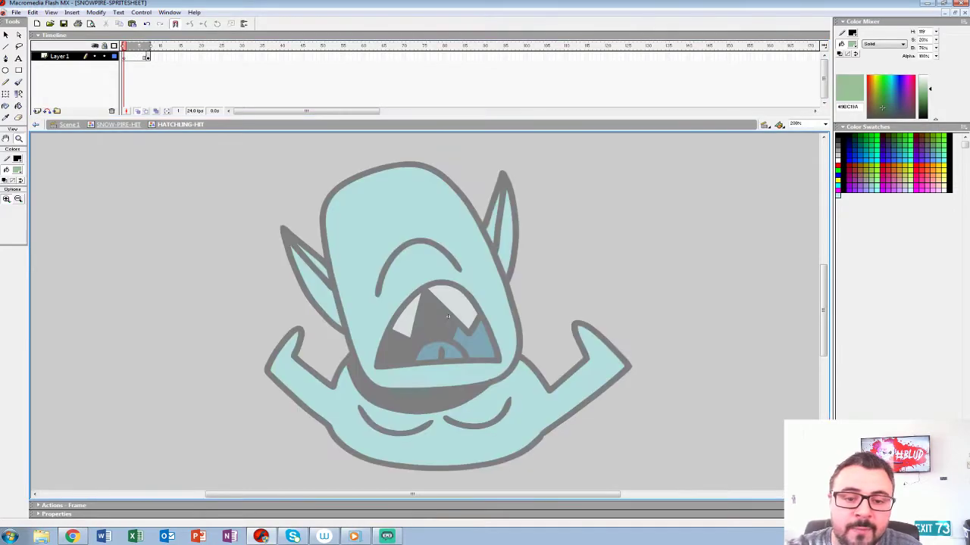
Paint a green guide arrow pointing up through the onion-skinned hatchling on frame 1, using a small brush size
click(18, 82)
click(20, 213)
click(11, 249)
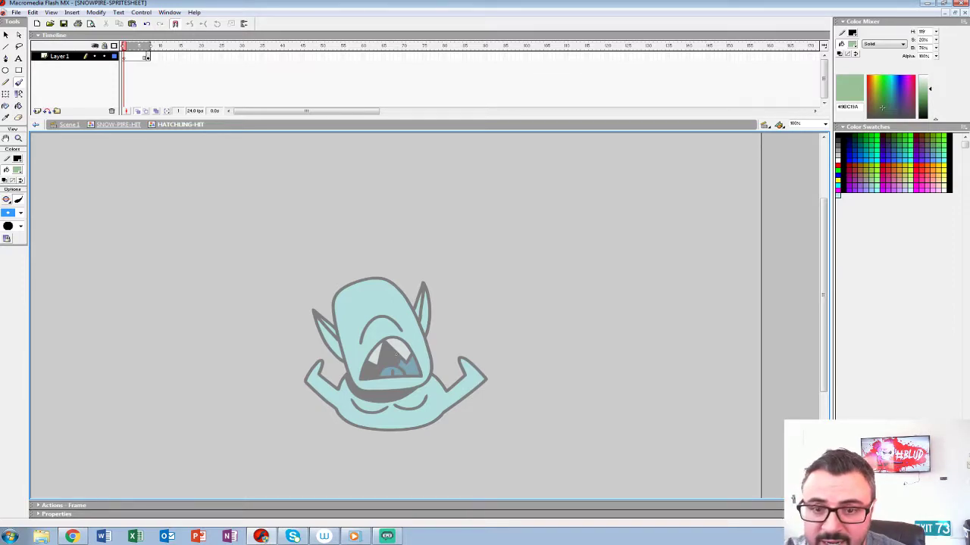
key(End)
key(Home)
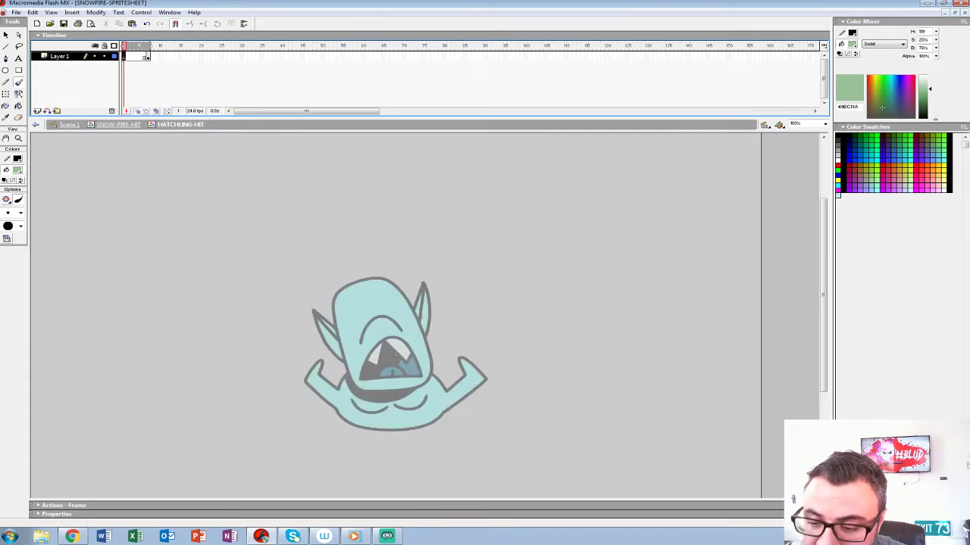
key(End)
key(Home)
drag(386, 479, 385, 214)
mouse_move(361, 244)
mouse_down()
mouse_move(371, 225)
mouse_move(403, 239)
mouse_move(388, 212)
mouse_move(394, 227)
mouse_move(382, 230)
mouse_up()
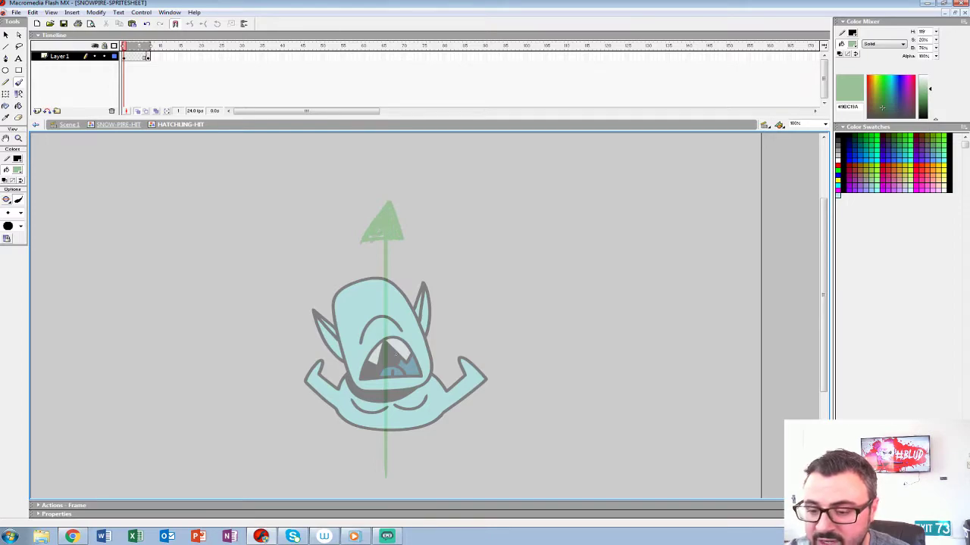
Recolour the guide arrow red (#FF0000), copy it to a new keyframe at frame 2 and clear it from frame 1
scroll(394, 333, down, 1)
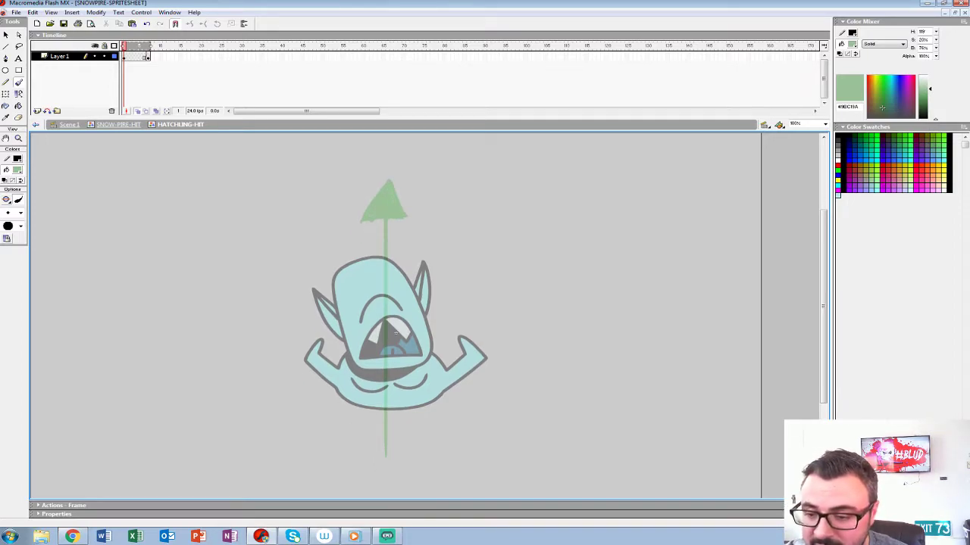
click(16, 170)
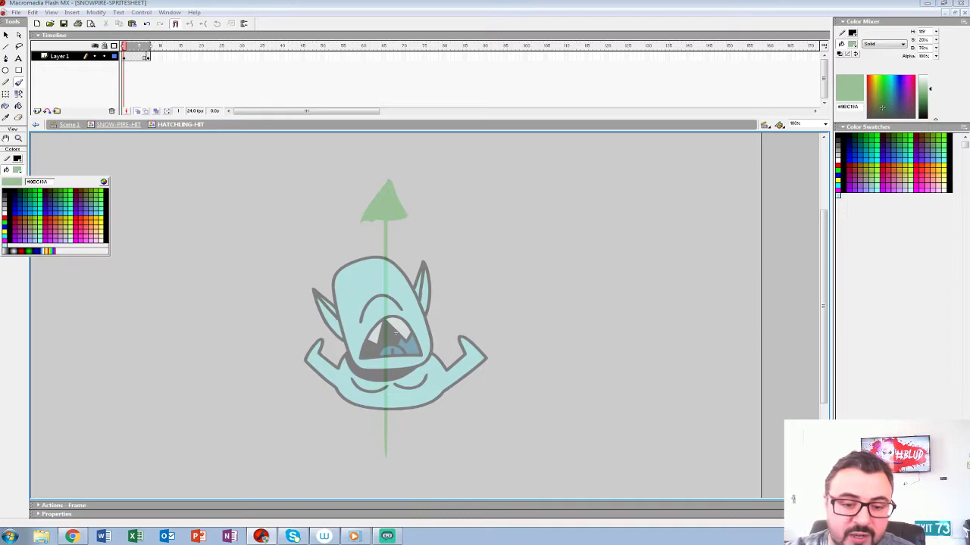
click(4, 223)
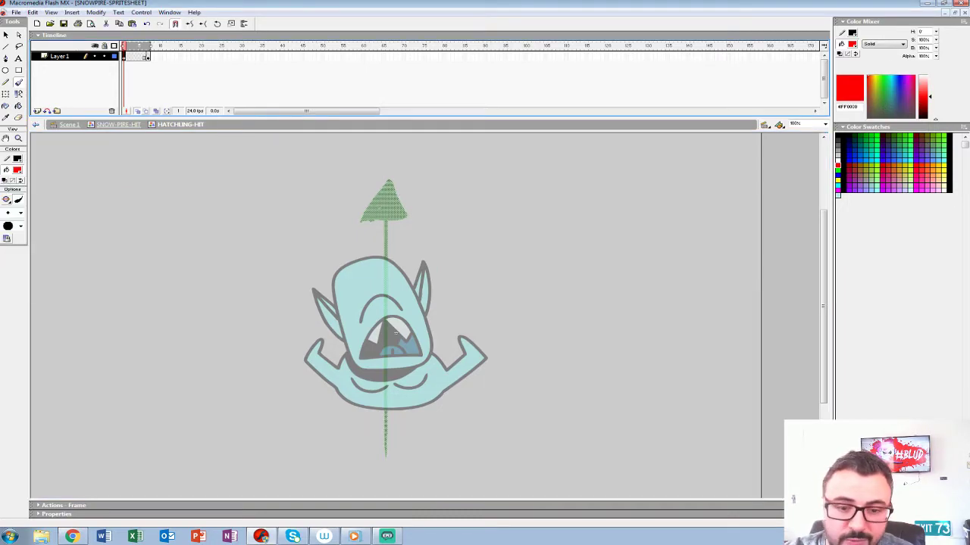
click(17, 170)
click(4, 223)
key(F6)
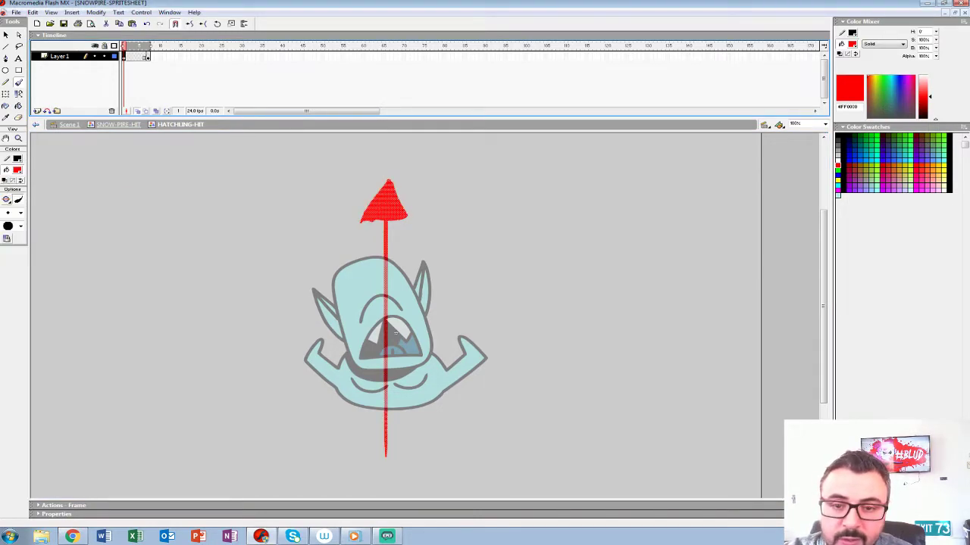
key(comma)
key(Delete)
Sketch a larger, raised head outline in red on frame 1 around the onion-skinned head
key(z)
click(395, 332)
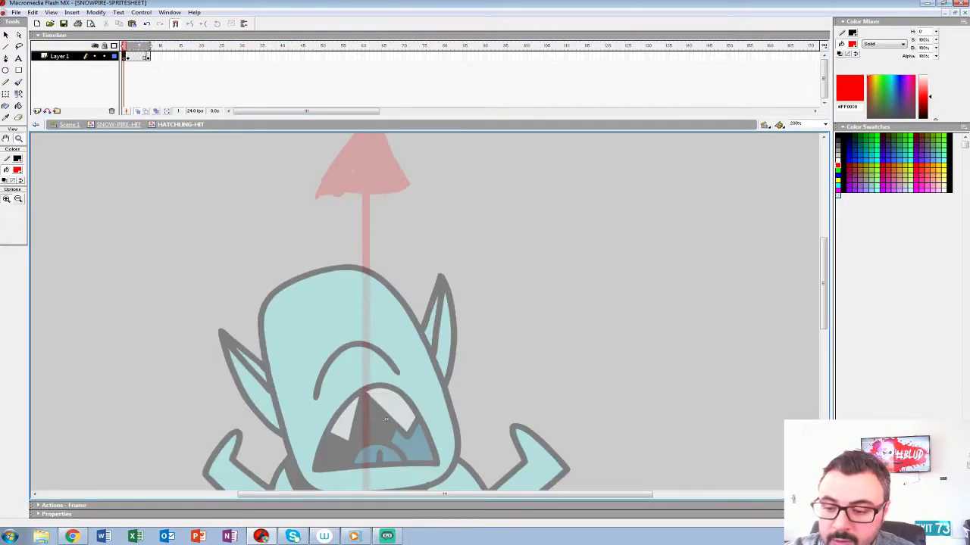
scroll(390, 335, down, 3)
key(b)
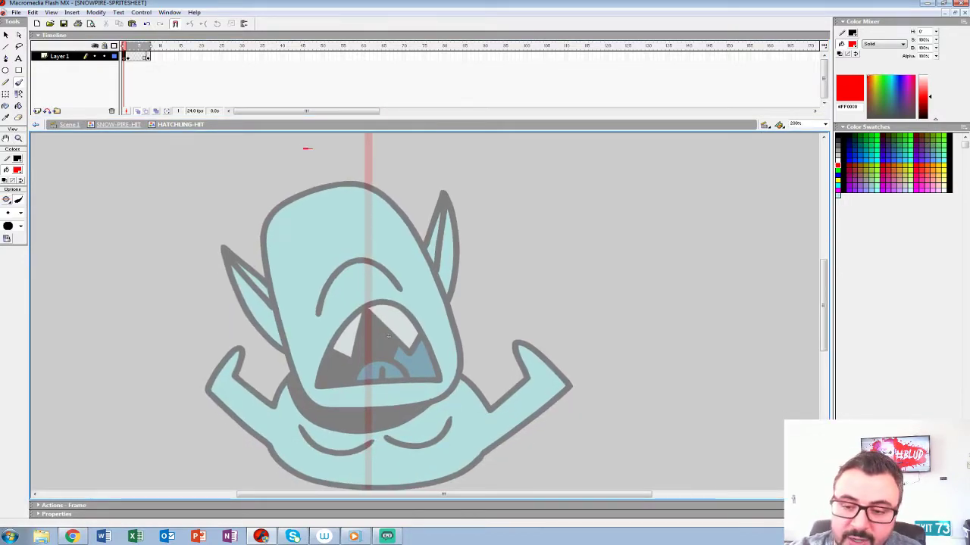
mouse_move(311, 148)
mouse_down()
mouse_move(235, 261)
mouse_move(287, 393)
mouse_move(331, 403)
mouse_move(451, 385)
mouse_move(456, 266)
mouse_move(347, 144)
mouse_move(288, 147)
mouse_up()
drag(389, 336, 393, 387)
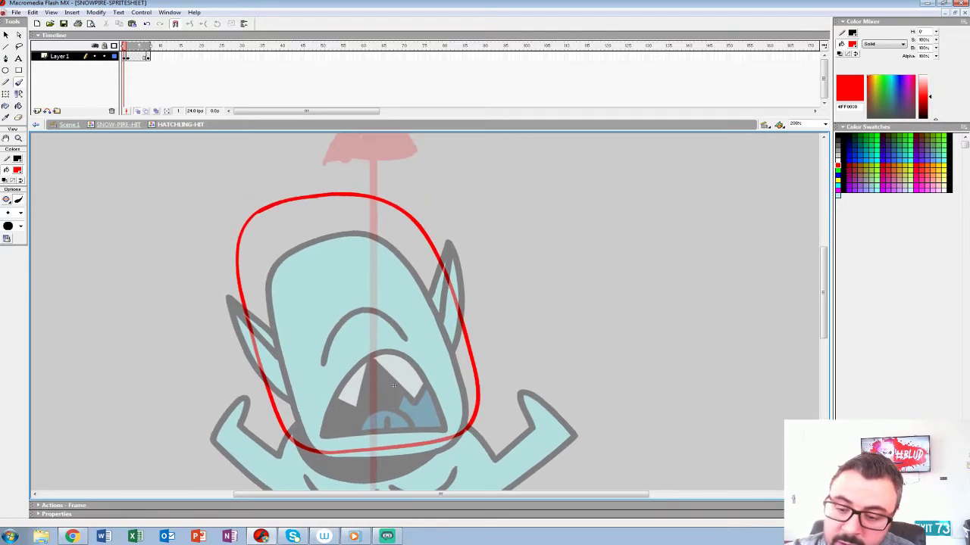
Sketch the raised eye arc and a tall open mouth with fangs and tongue inside the red head outline
mouse_move(285, 280)
mouse_down()
mouse_move(352, 214)
mouse_move(384, 250)
mouse_move(368, 201)
mouse_up()
mouse_move(284, 324)
mouse_down()
mouse_move(337, 207)
mouse_move(385, 230)
mouse_move(433, 360)
mouse_move(280, 364)
mouse_up()
mouse_move(298, 261)
mouse_down()
mouse_move(316, 279)
mouse_move(324, 224)
mouse_move(385, 213)
mouse_up()
drag(323, 353, 323, 360)
drag(395, 358, 378, 236)
mouse_move(378, 336)
mouse_down()
mouse_move(404, 338)
mouse_move(415, 389)
mouse_up()
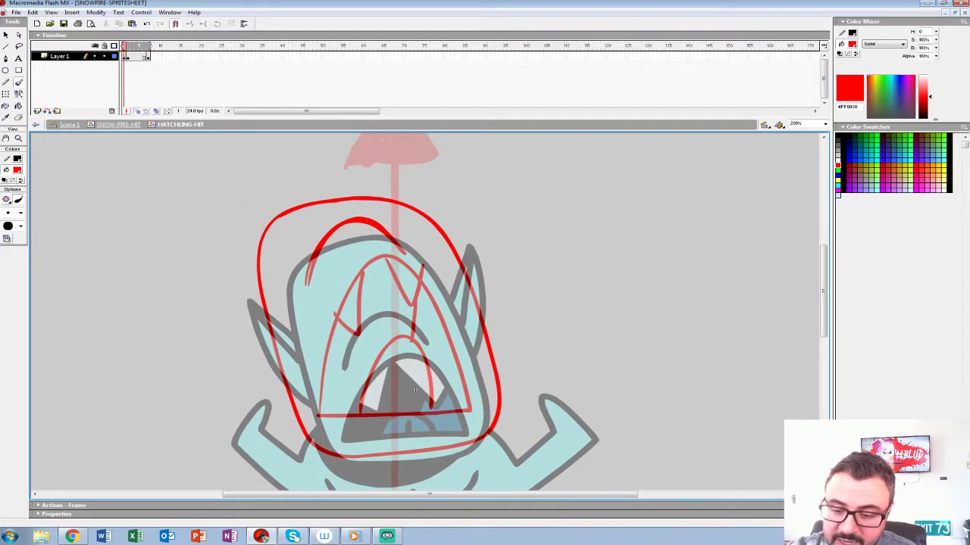
Sketch both pointed ears in red on the sides of the head, outside the onion-skinned ears
mouse_move(273, 345)
mouse_down()
mouse_move(219, 301)
mouse_move(287, 403)
mouse_up()
mouse_move(224, 314)
mouse_down()
mouse_move(250, 371)
mouse_move(278, 365)
mouse_up()
drag(477, 311, 503, 249)
drag(503, 249, 487, 369)
mouse_move(506, 256)
mouse_down()
mouse_move(484, 316)
mouse_move(406, 285)
mouse_up()
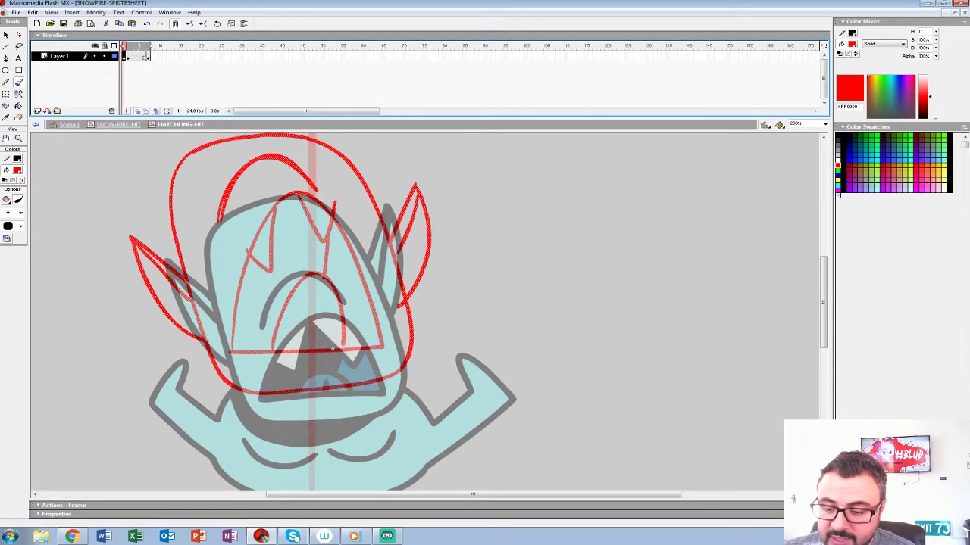
Sketch the raised arms, chest lines and lower body in red around the onion-skinned torso
mouse_move(333, 350)
mouse_down()
mouse_move(384, 295)
mouse_move(413, 293)
mouse_up()
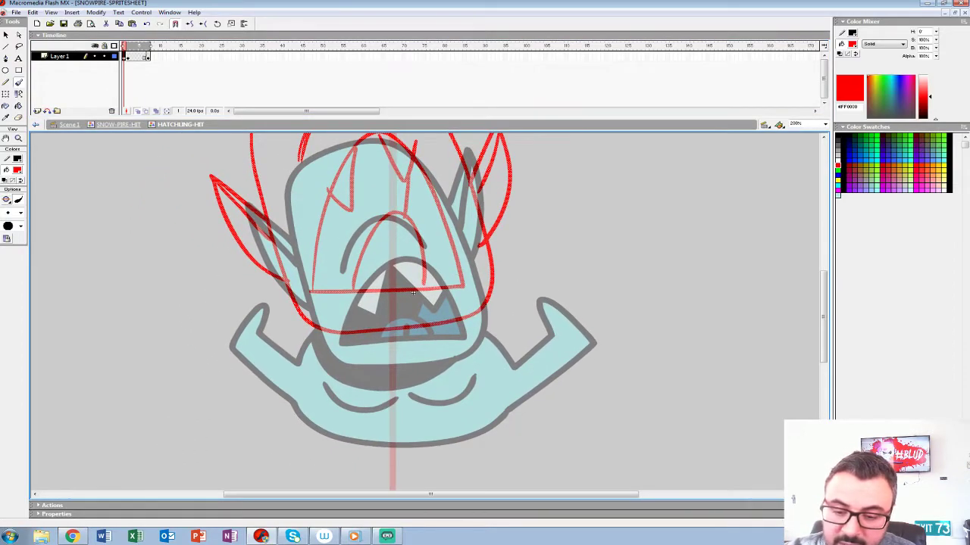
mouse_move(206, 256)
mouse_down()
mouse_move(181, 296)
mouse_move(212, 249)
mouse_move(227, 254)
mouse_move(221, 289)
mouse_move(294, 344)
mouse_up()
mouse_move(172, 326)
mouse_down()
mouse_move(283, 376)
mouse_move(289, 395)
mouse_move(357, 433)
mouse_move(484, 413)
mouse_move(626, 269)
mouse_move(560, 211)
mouse_move(524, 241)
mouse_move(559, 285)
mouse_move(512, 342)
mouse_move(484, 310)
mouse_up()
mouse_move(288, 322)
mouse_down()
mouse_move(322, 355)
mouse_move(411, 363)
mouse_move(485, 306)
mouse_up()
mouse_move(303, 359)
mouse_down()
mouse_move(317, 380)
mouse_move(392, 391)
mouse_move(482, 352)
mouse_up()
drag(413, 299, 264, 299)
Remove the guide arrow's keyframe at frame 2 so the red sketch on frame 1 continues through it
key(z)
alt+click(213, 296)
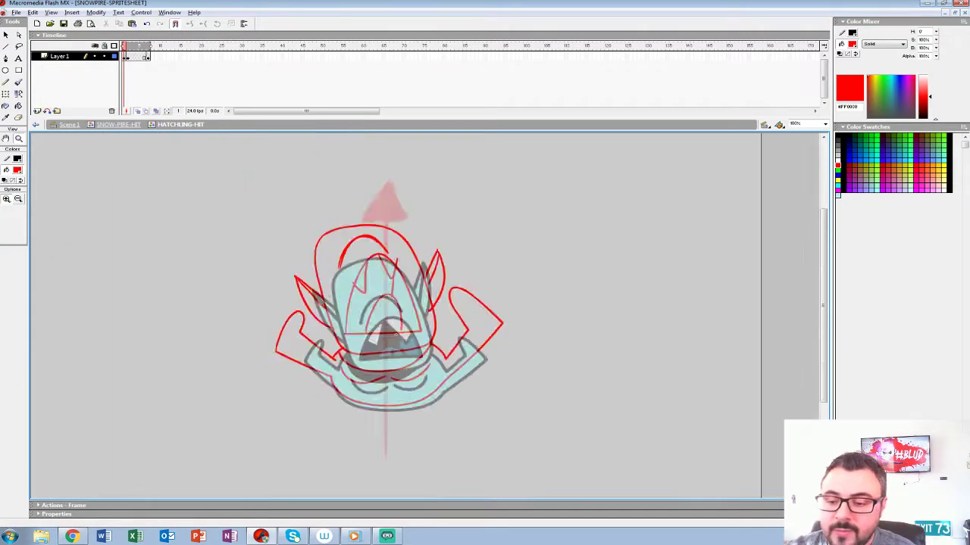
alt+click(213, 296)
key(period)
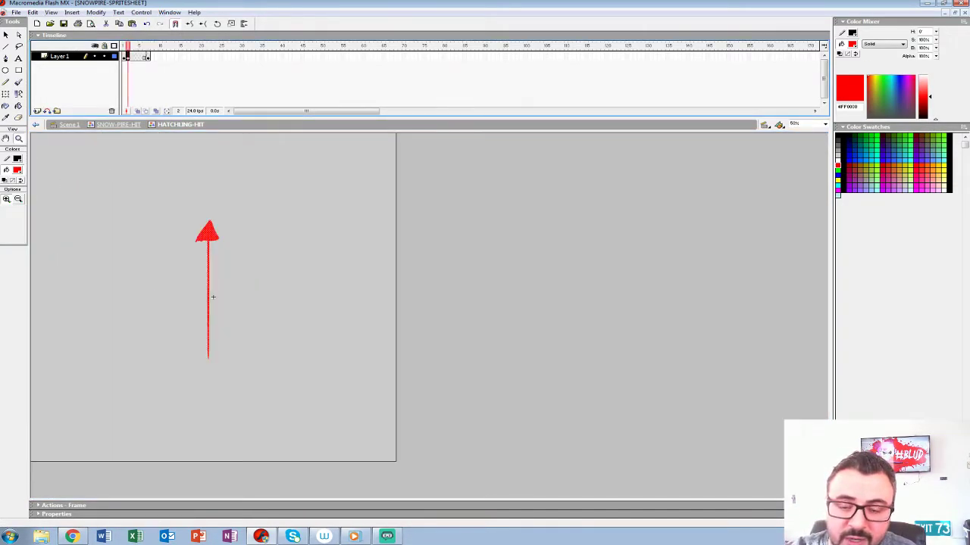
key(comma)
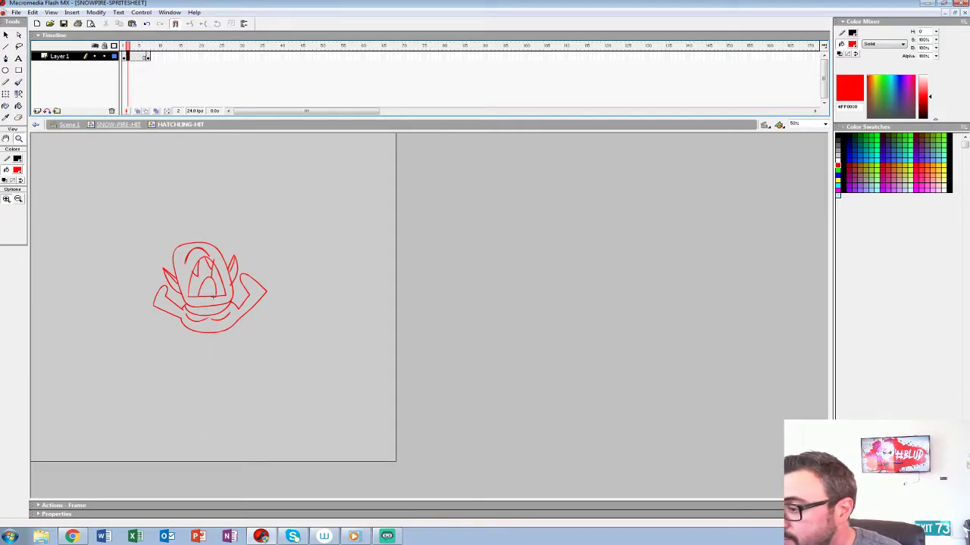
Extend Layer 1 to frame 40 and play the hit animation at 25% zoom
click(825, 124)
click(802, 132)
key(period)
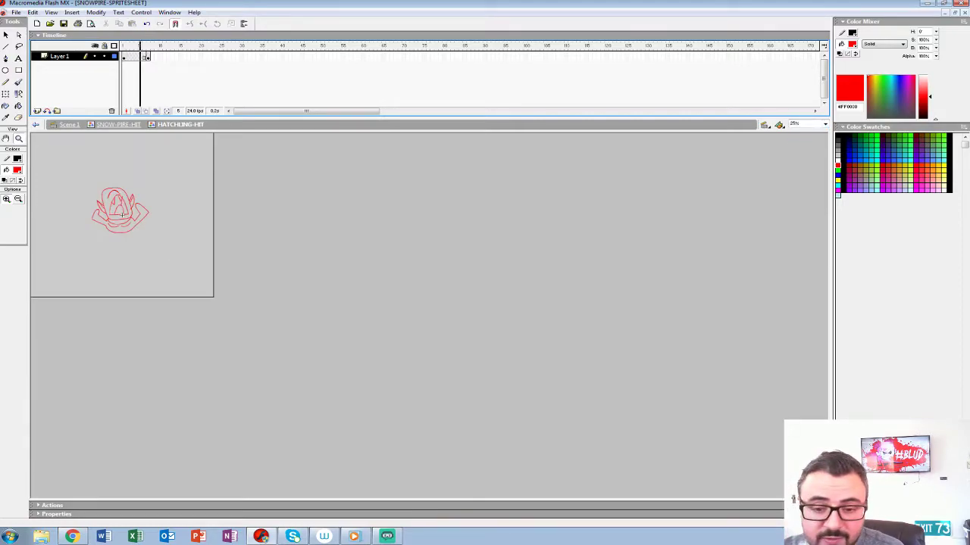
key(Return)
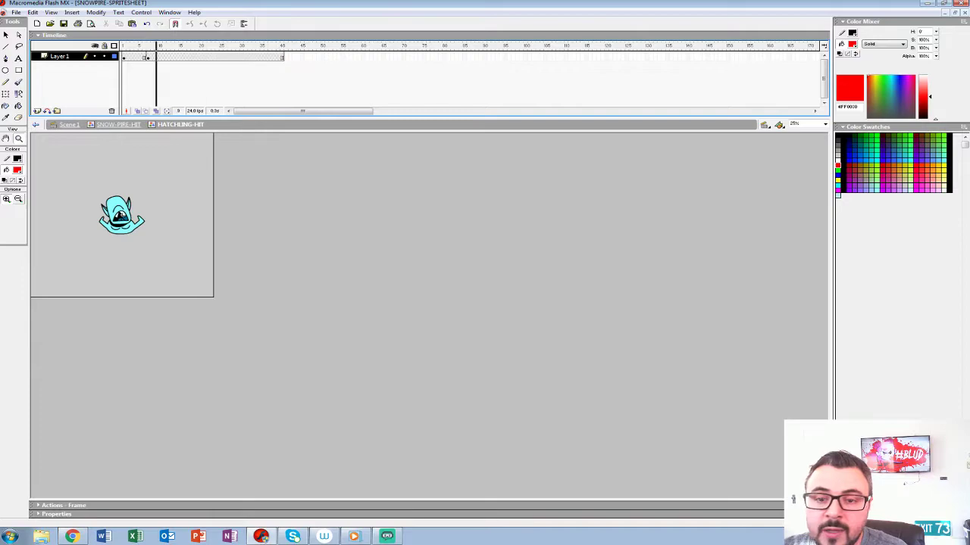
key(Return)
Shift the red sketch to a keyframe at frame 2, blank frame 1 and show the neighbouring frames with onion skinning
click(123, 57)
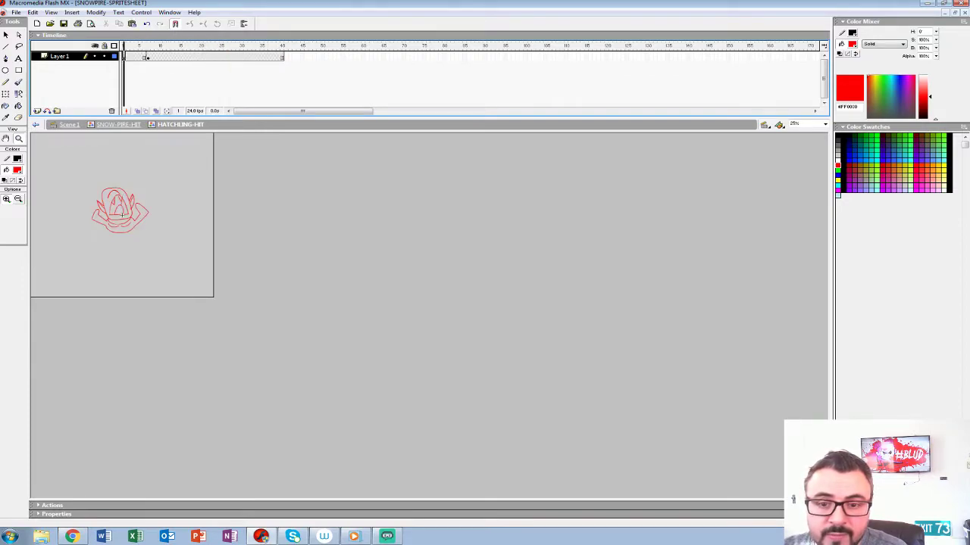
key(Delete)
click(121, 215)
click(138, 111)
click(121, 215)
key(ctrl+equal)
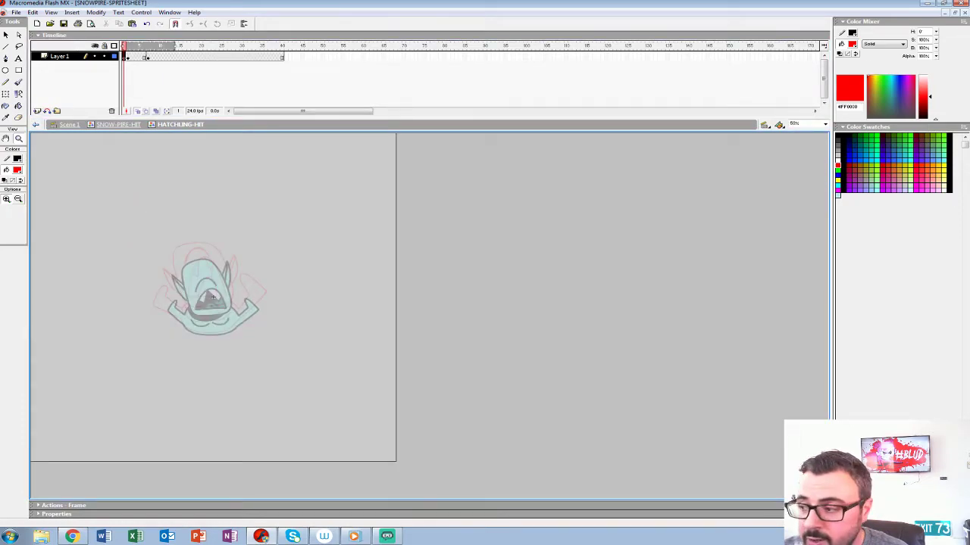
key(ctrl+equal)
key(ctrl+equal)
key(ctrl+equal)
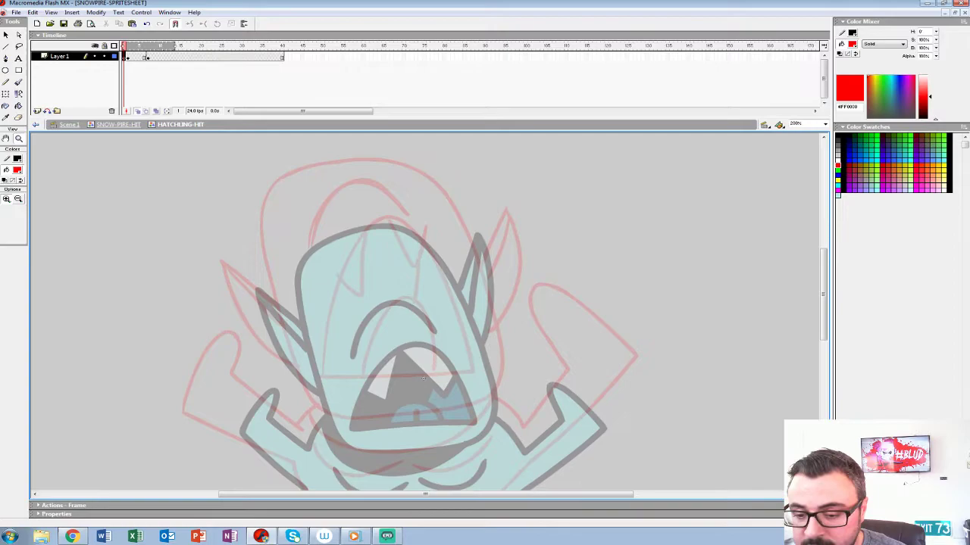
Set up the Brush tool with a black fill (#000000) and the second-largest brush size
click(16, 170)
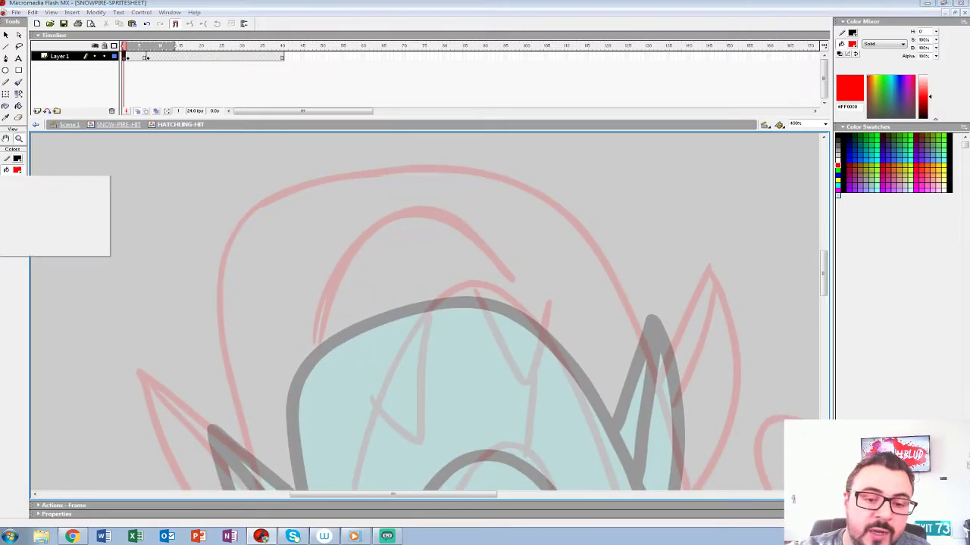
click(5, 195)
key(b)
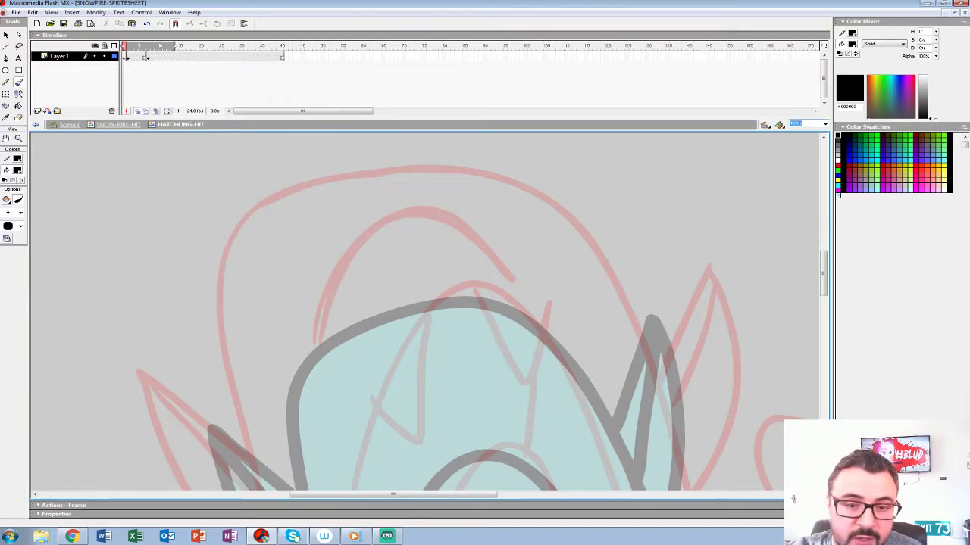
click(14, 226)
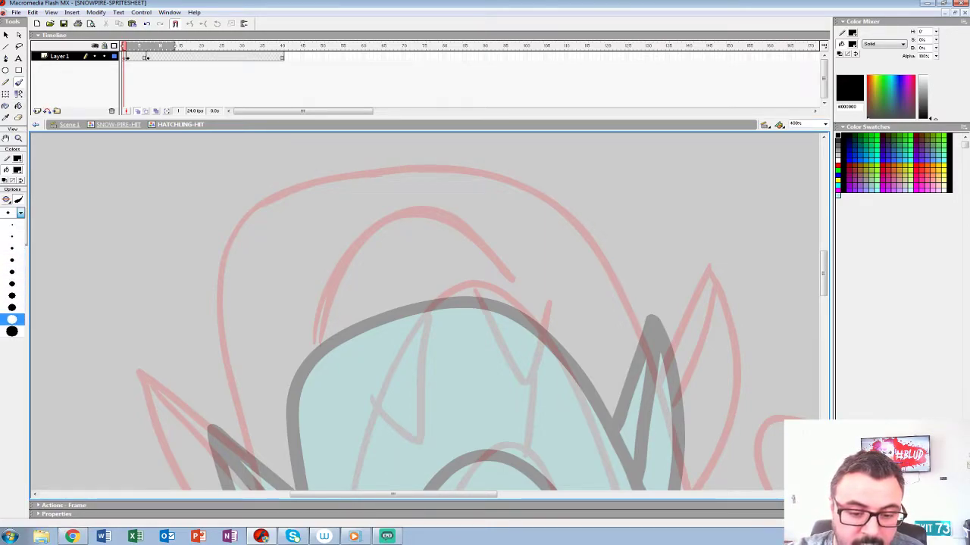
click(11, 319)
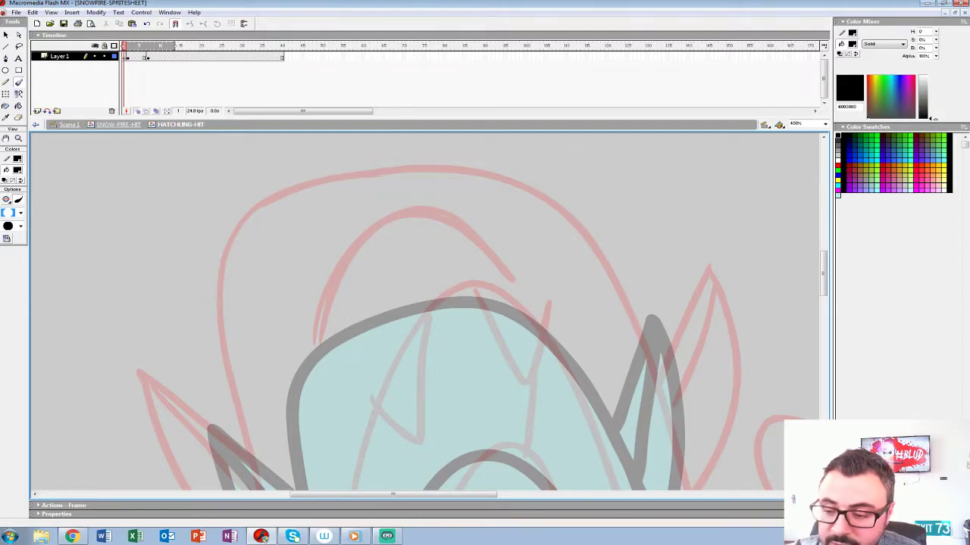
Ink the brow arc and the pointed mouth outline in black over the red sketch on frame 1
mouse_move(514, 278)
mouse_down()
mouse_move(444, 207)
mouse_move(357, 225)
mouse_move(315, 344)
mouse_up()
scroll(267, 458, down, 5)
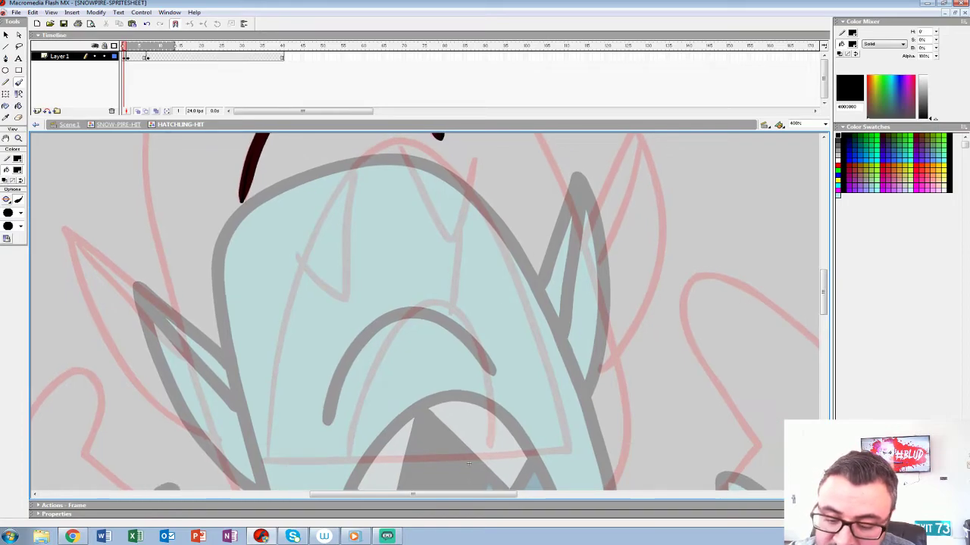
mouse_move(267, 458)
mouse_down()
mouse_move(569, 447)
mouse_move(513, 268)
mouse_move(468, 191)
mouse_move(403, 141)
mouse_move(329, 189)
mouse_move(283, 316)
mouse_move(267, 456)
mouse_up()
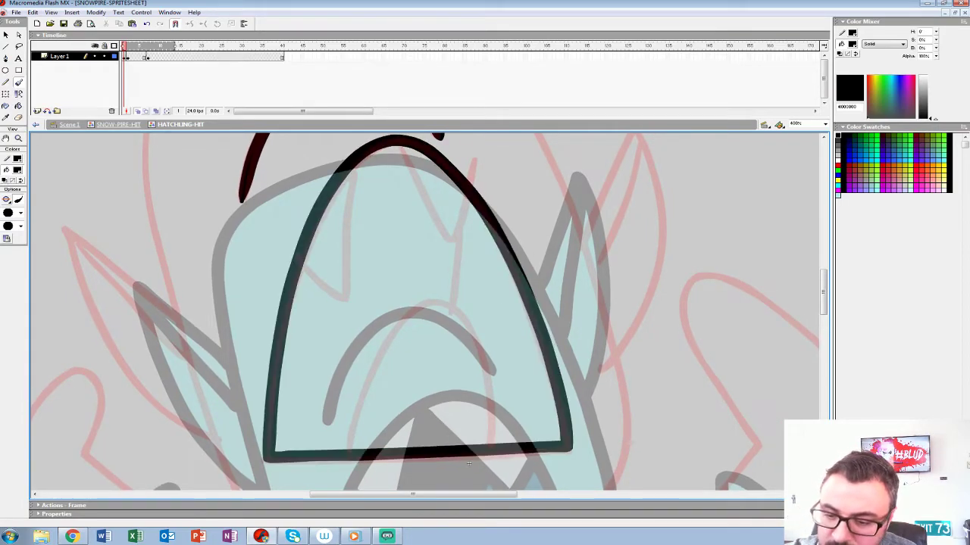
Ink the two upper fangs, the strand below the right fang, and the tongue with its centre line inside the mouth
mouse_move(299, 266)
mouse_down()
mouse_move(346, 267)
mouse_move(348, 168)
mouse_up()
drag(392, 145, 470, 206)
key(ctrl+z)
mouse_move(400, 145)
mouse_down()
mouse_move(451, 241)
mouse_move(463, 198)
mouse_up()
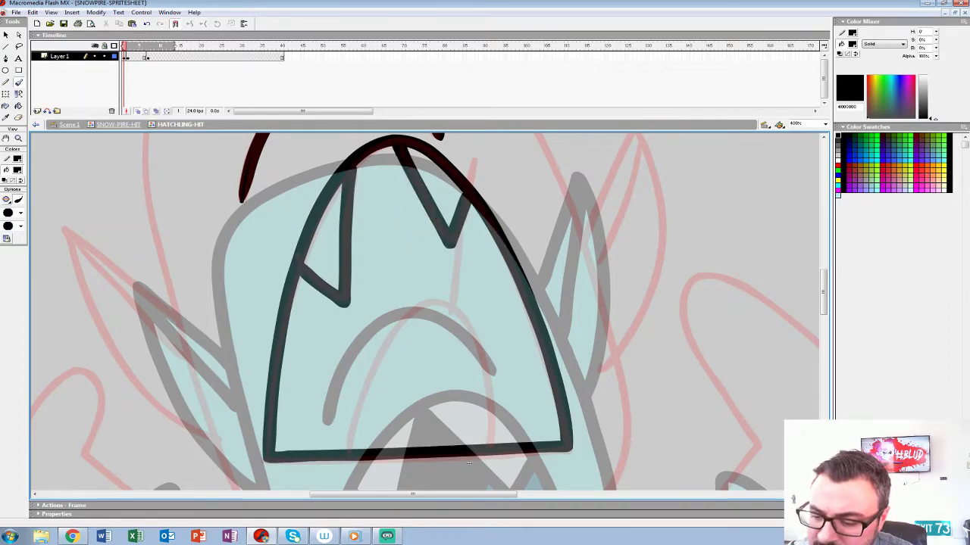
mouse_move(496, 446)
mouse_down()
mouse_move(449, 307)
mouse_move(350, 436)
mouse_move(353, 454)
mouse_up()
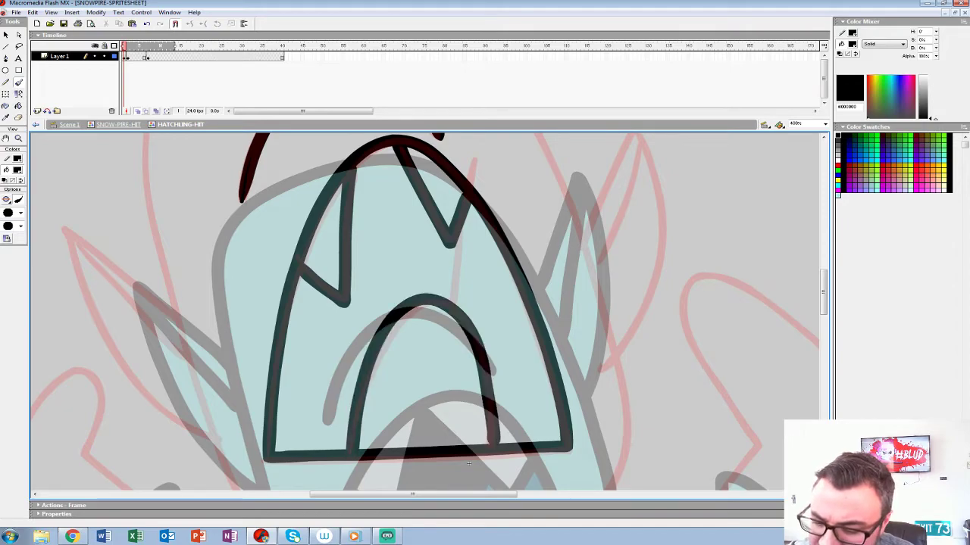
drag(426, 341, 424, 447)
mouse_move(462, 232)
mouse_down()
mouse_move(455, 304)
mouse_move(517, 460)
mouse_up()
Ink the head's outline around the mouth, following the red sketch down to the rounded chin
mouse_move(659, 439)
mouse_down()
mouse_move(605, 306)
mouse_move(560, 238)
mouse_move(481, 200)
mouse_move(368, 196)
mouse_move(262, 221)
mouse_move(208, 287)
mouse_move(285, 161)
mouse_move(338, 395)
mouse_move(286, 207)
mouse_move(309, 275)
mouse_move(344, 322)
mouse_move(394, 339)
mouse_move(606, 325)
mouse_move(670, 306)
mouse_move(709, 259)
mouse_up()
drag(708, 260, 530, 437)
drag(370, 433, 337, 367)
mouse_move(463, 174)
mouse_down()
mouse_move(496, 258)
mouse_move(509, 375)
mouse_move(500, 418)
mouse_up()
mouse_move(350, 354)
mouse_down()
mouse_move(350, 389)
mouse_move(425, 181)
mouse_up()
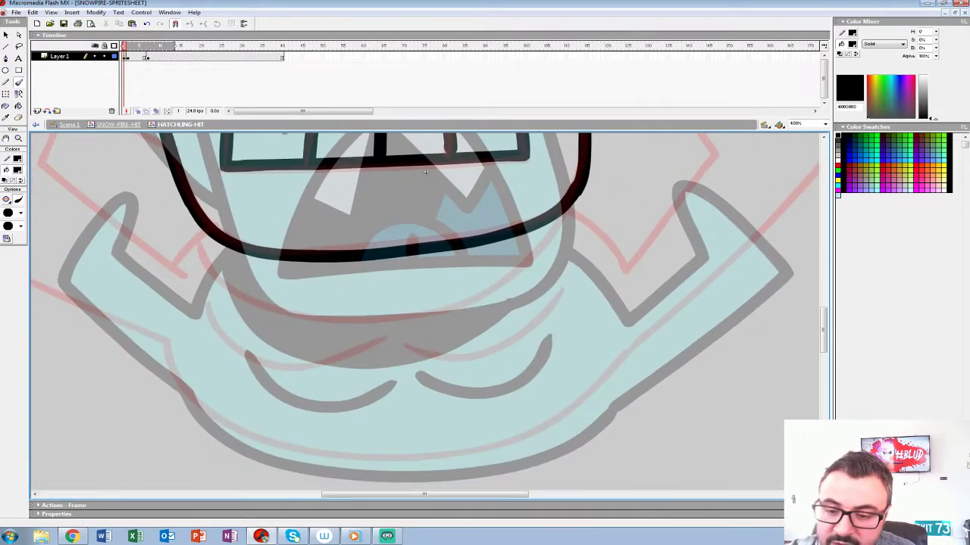
Ink the raised left arm and the curved underside of the body over the red sketch
drag(205, 229, 170, 268)
drag(425, 173, 671, 248)
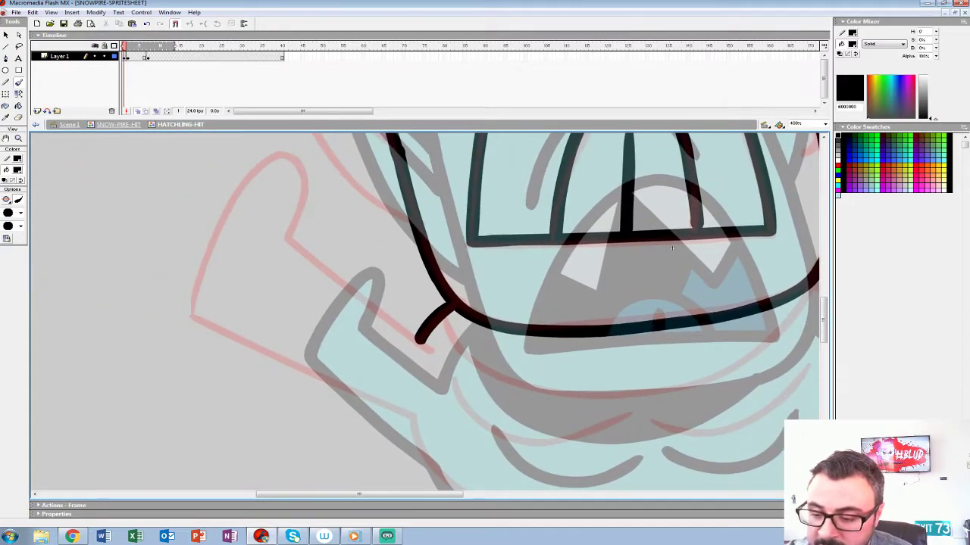
drag(424, 344, 323, 269)
mouse_move(301, 160)
mouse_down()
mouse_move(182, 303)
mouse_move(226, 341)
mouse_move(410, 413)
mouse_up()
mouse_move(666, 303)
mouse_down()
mouse_move(403, 166)
mouse_move(177, 381)
mouse_up()
mouse_move(318, 360)
mouse_down()
mouse_move(343, 377)
mouse_move(431, 351)
mouse_move(473, 310)
mouse_move(443, 138)
mouse_move(607, 277)
mouse_up()
Ink the raised right arm and the lower curve of the neck shadow beneath the chin
drag(179, 326, 194, 181)
drag(617, 140, 397, 375)
mouse_move(398, 375)
mouse_down()
mouse_move(408, 321)
mouse_move(637, 216)
mouse_up()
mouse_move(663, 255)
mouse_down()
mouse_move(598, 318)
mouse_move(506, 361)
mouse_move(408, 367)
mouse_move(310, 347)
mouse_move(231, 299)
mouse_move(193, 241)
mouse_up()
scroll(424, 303, up, 5)
mouse_move(227, 282)
mouse_down()
mouse_move(303, 357)
mouse_move(598, 260)
mouse_up()
Try filling the neck shadow beneath the chin with the same black as the outlines
key(k)
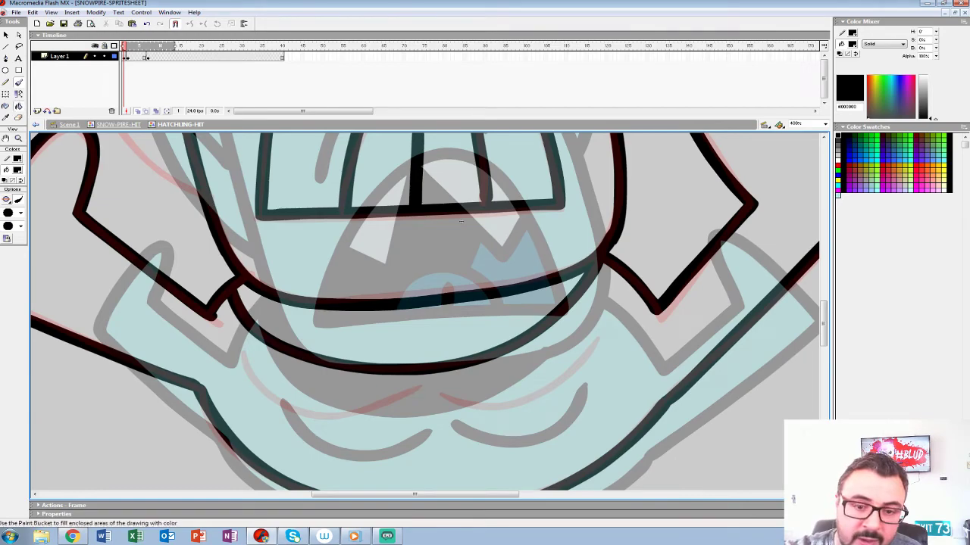
click(424, 333)
key(v)
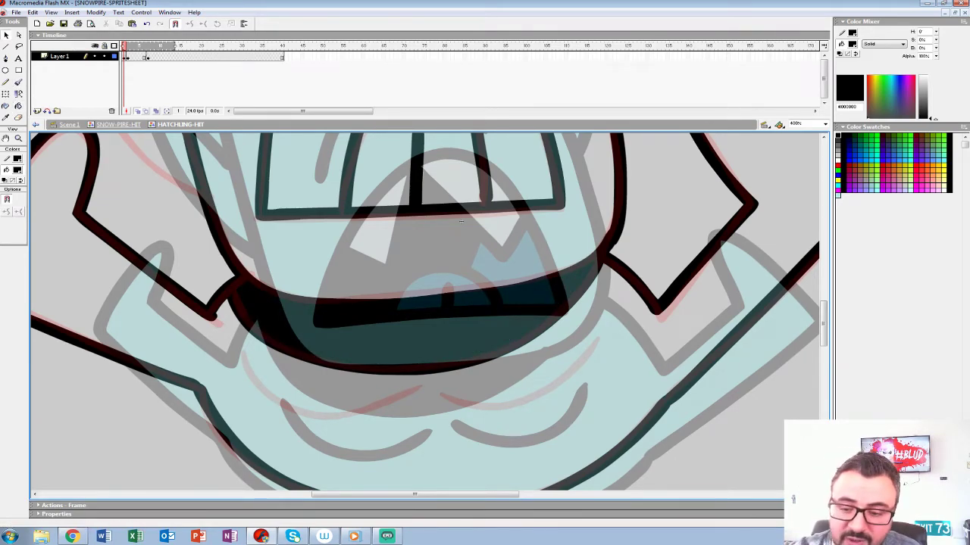
key(ctrl+a)
key(ctrl+z)
key(ctrl+z)
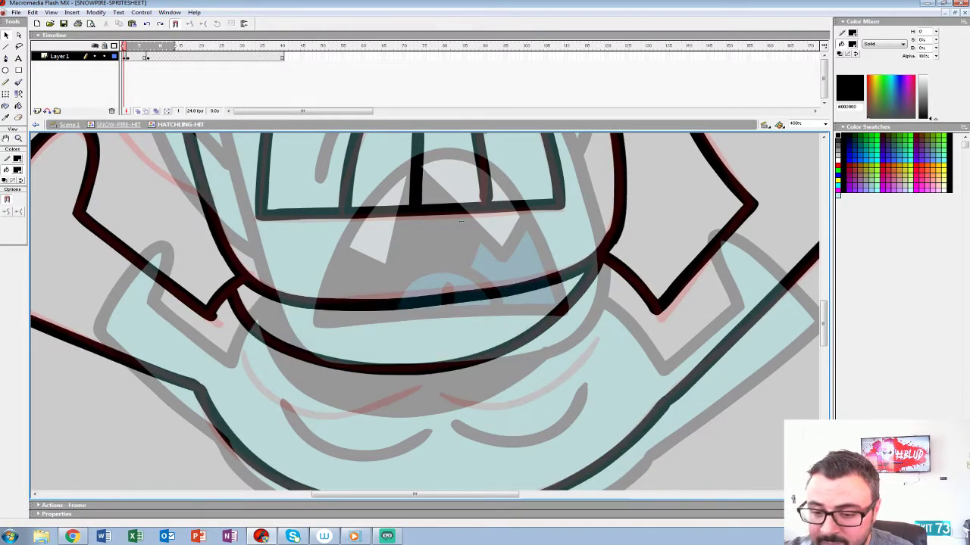
Fill the neck shadow with black (#000000) and turn off onion skinning to show the ink alone
click(17, 169)
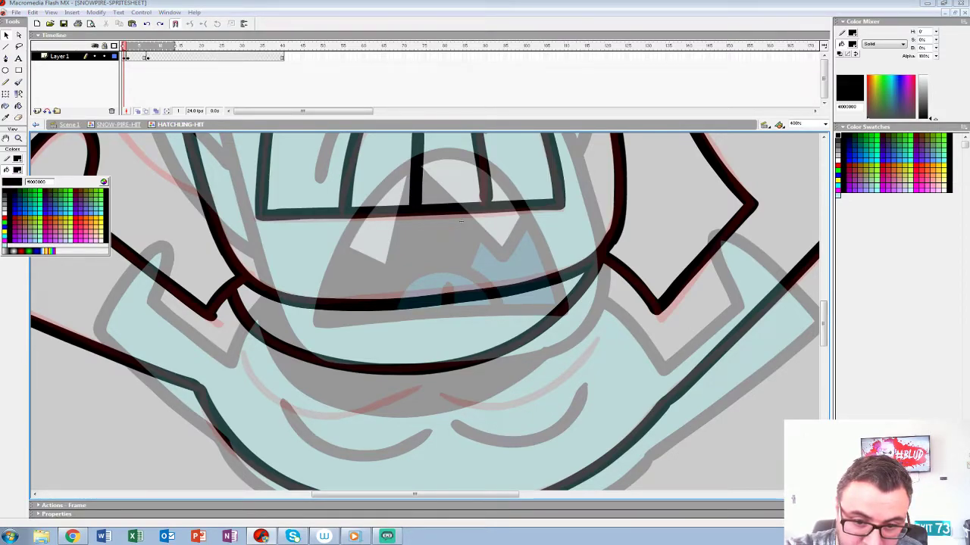
click(37, 182)
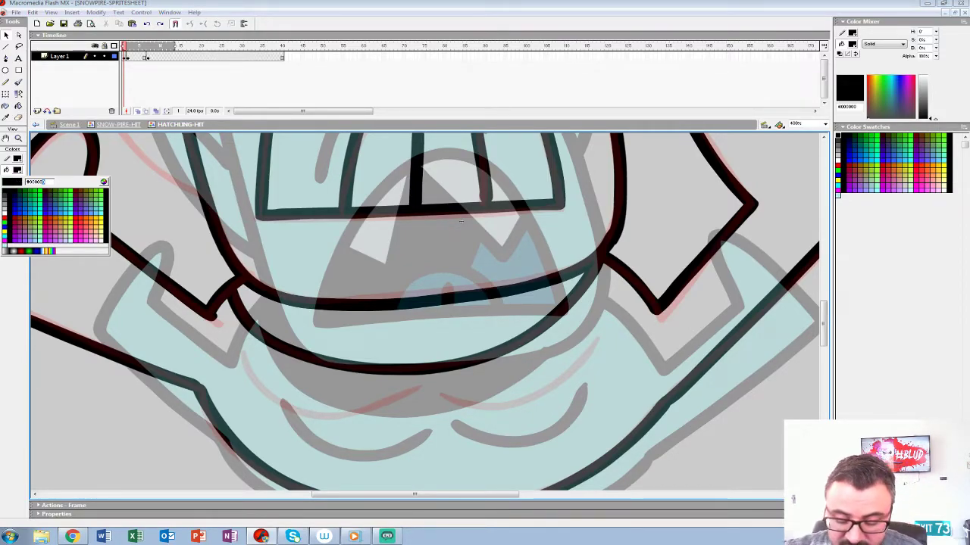
key(Return)
click(18, 106)
click(424, 334)
click(138, 111)
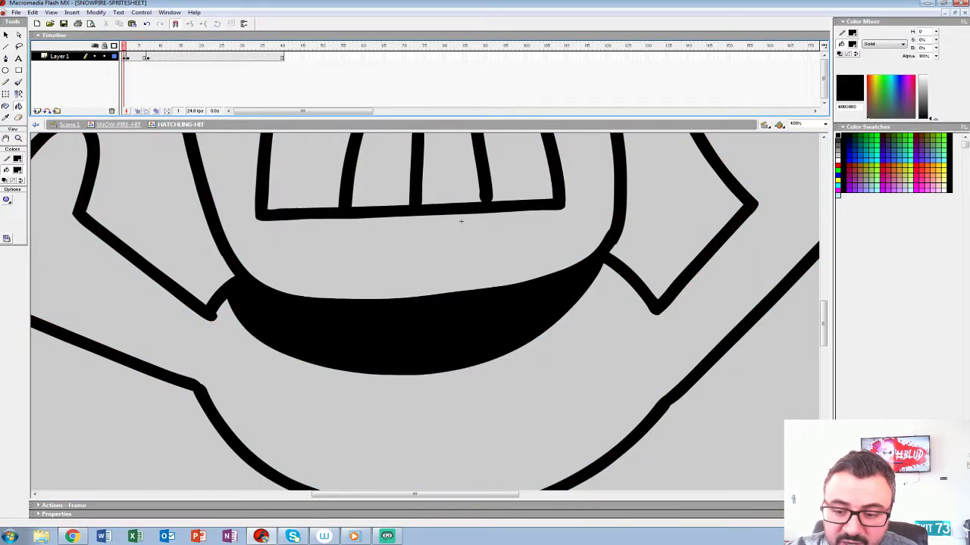
Examine how the neck shadow merges with the line art in outline view, and undo its fill
key(ctrl+alt+shift+o)
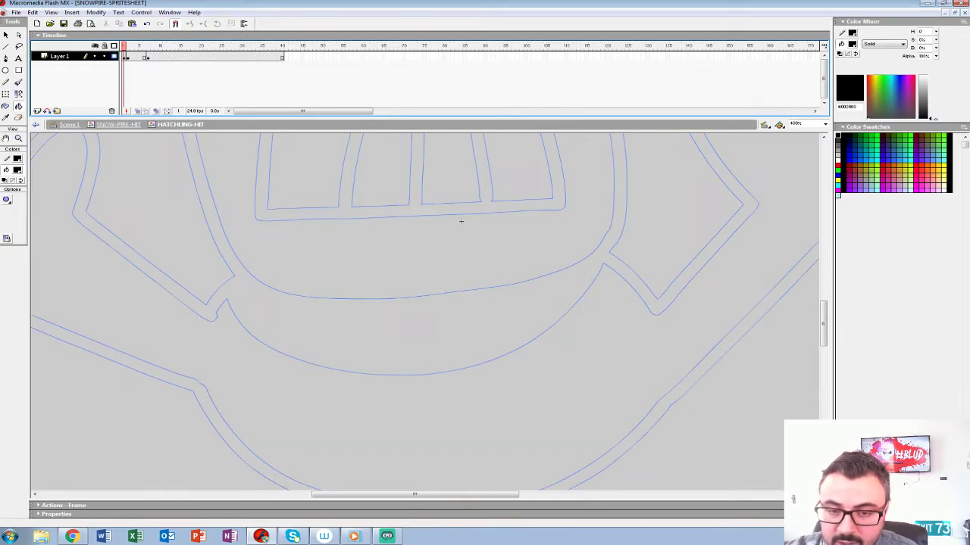
key(ctrl+alt+shift+o)
key(ctrl+a)
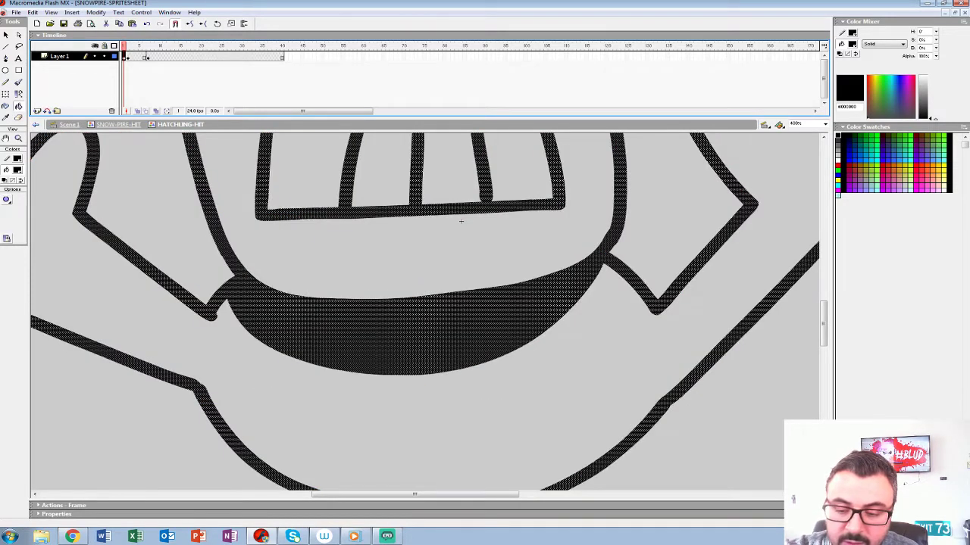
key(ctrl+shift+a)
key(ctrl+a)
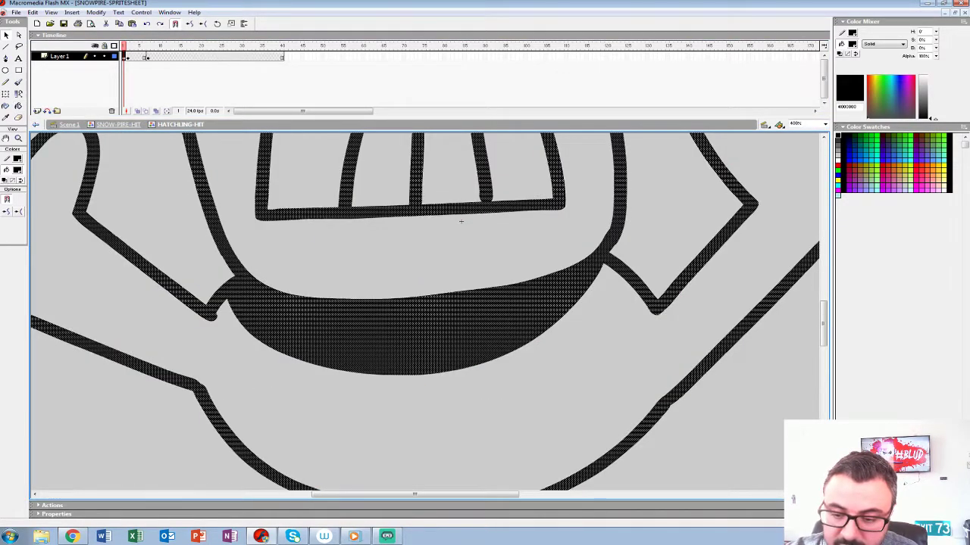
key(ctrl+shift+a)
key(ctrl+z)
Set the fill colour to #000001 and fill the neck shadow beneath the chin with it
click(17, 171)
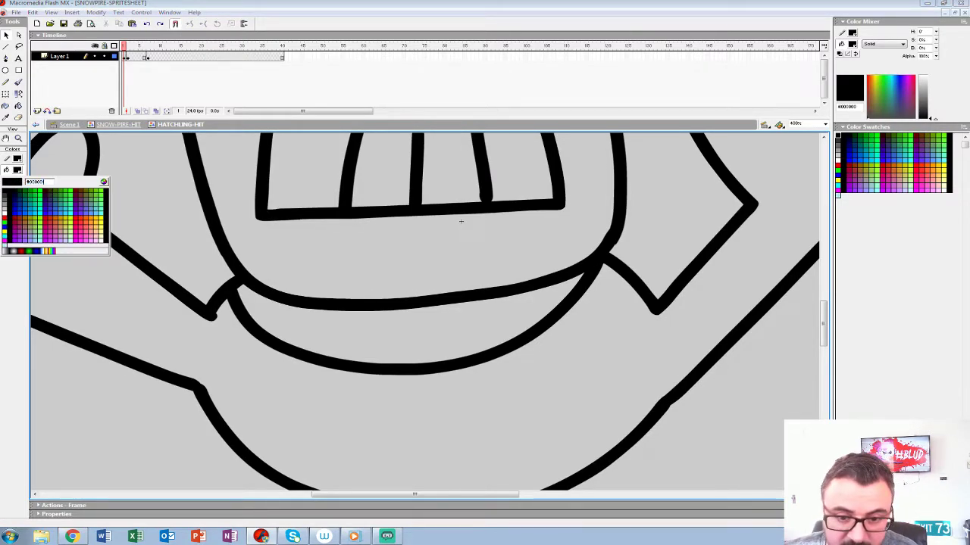
key(Escape)
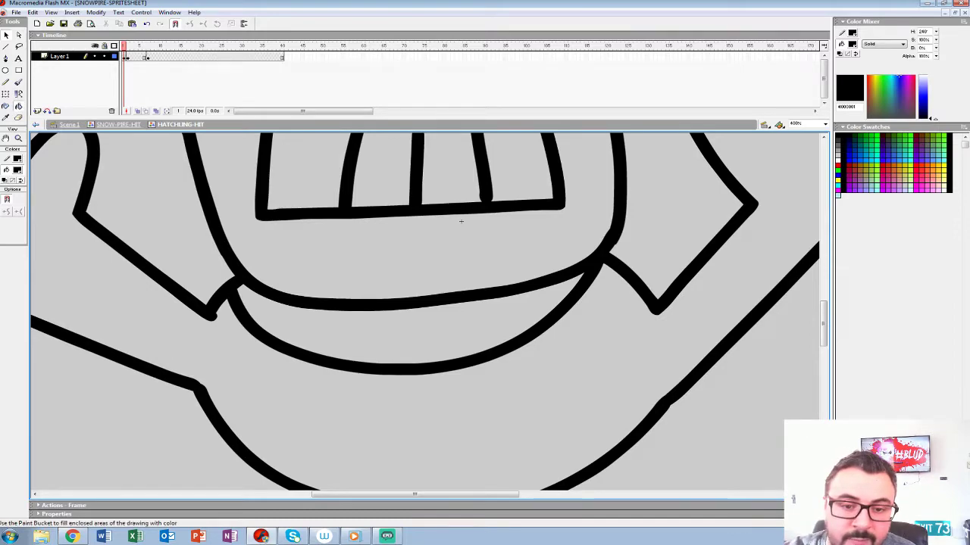
key(ctrl+y)
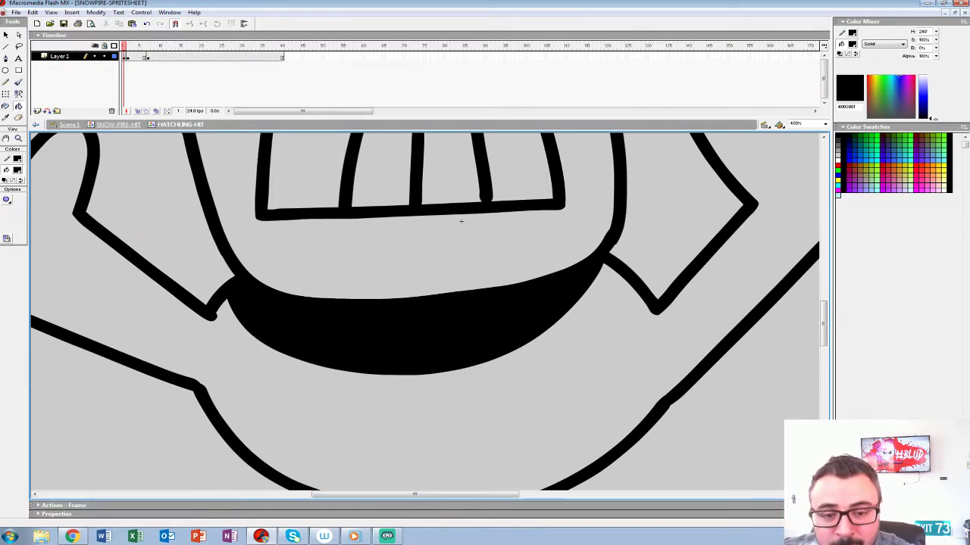
key(z)
alt+click(366, 312)
alt+click(366, 318)
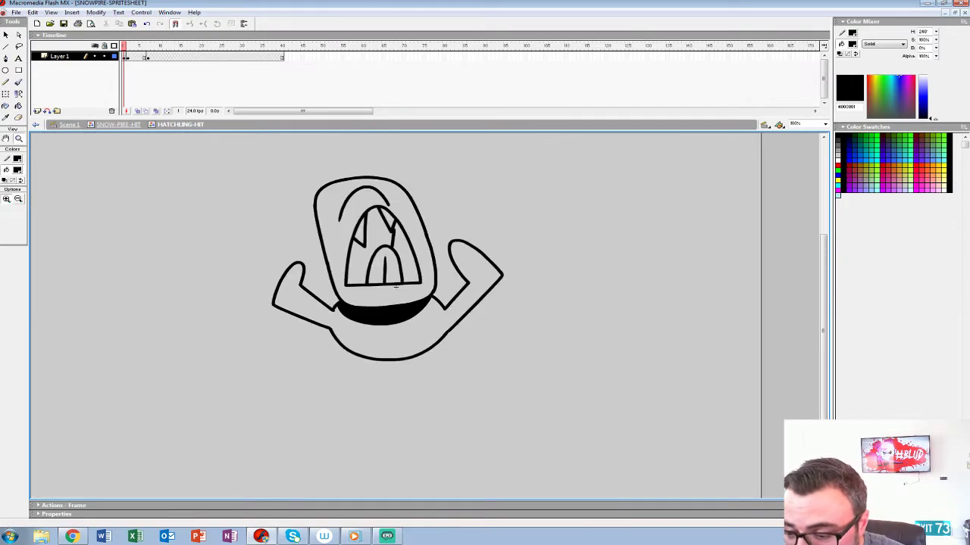
Examine the boundary between the neck shadow's fill and the surrounding lines in outline view
scroll(366, 318, up, 1)
key(v)
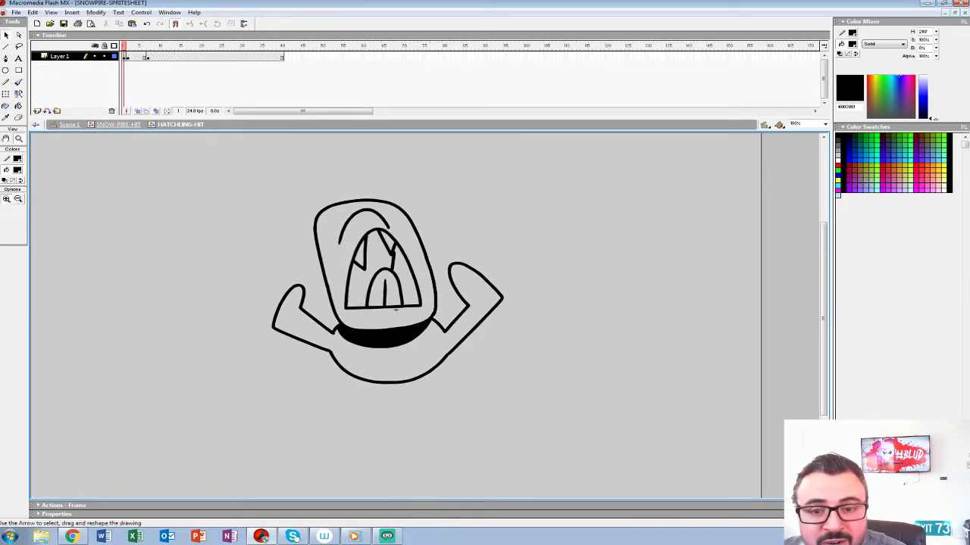
key(ctrl+alt+shift+o)
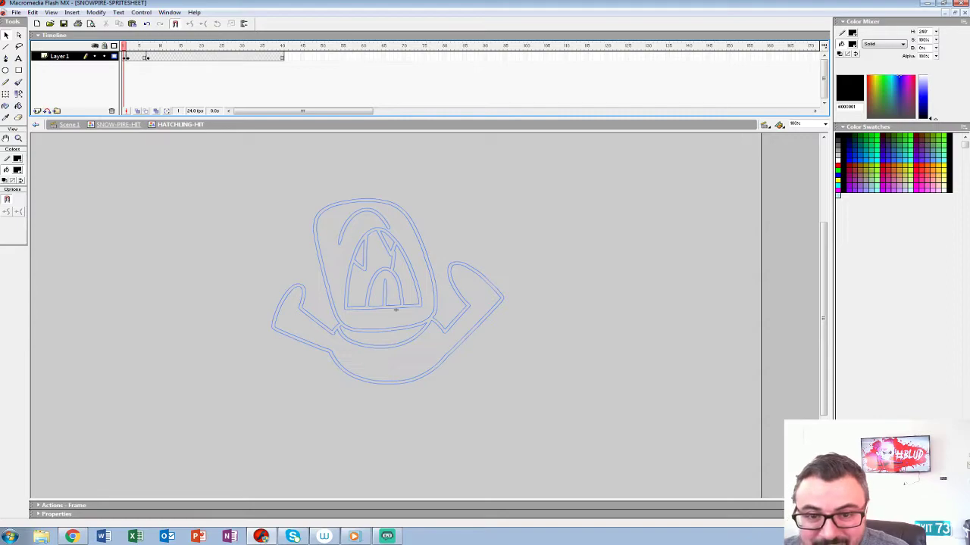
key(ctrl+alt+shift+o)
key(z)
click(396, 309)
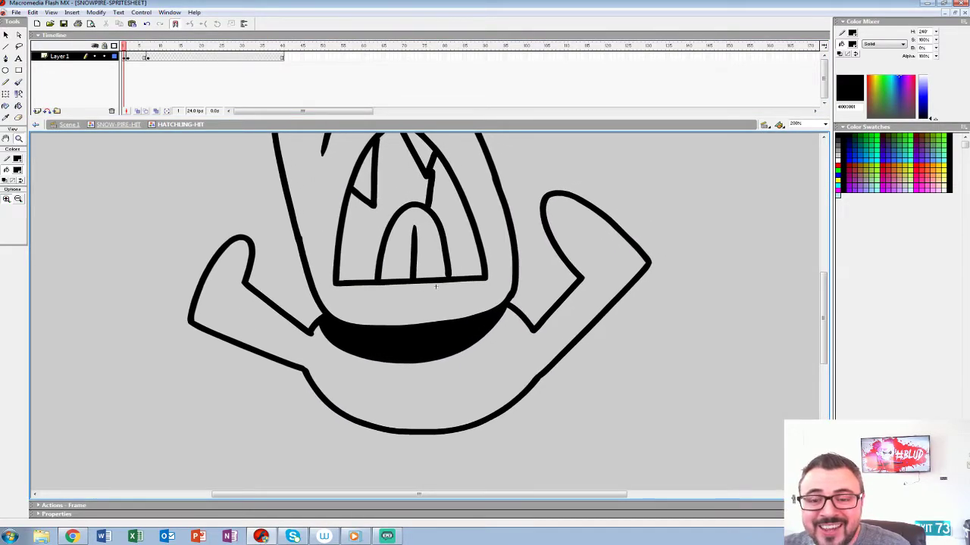
Check the drawing against its onion skins and remove the #000001 fill from the neck shadow
click(138, 112)
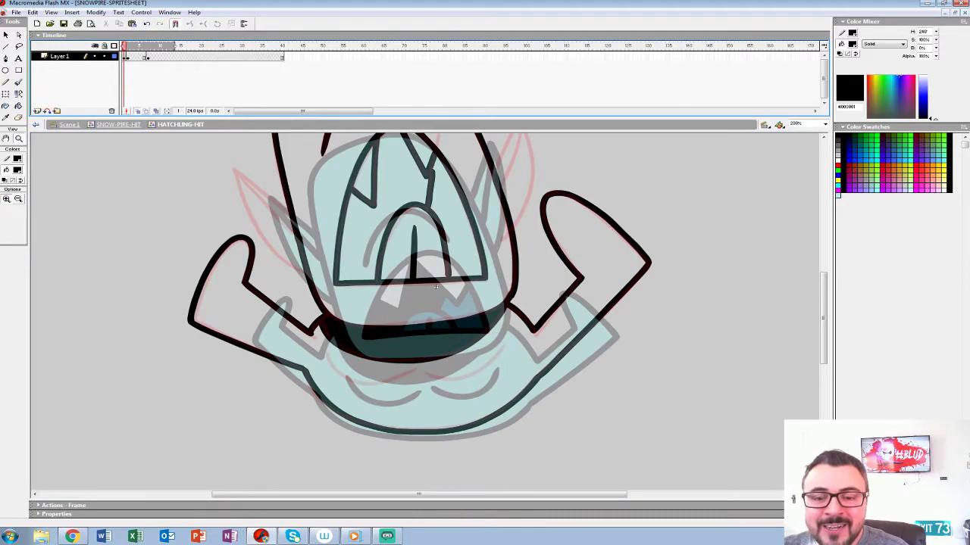
key(Return)
alt+click(416, 331)
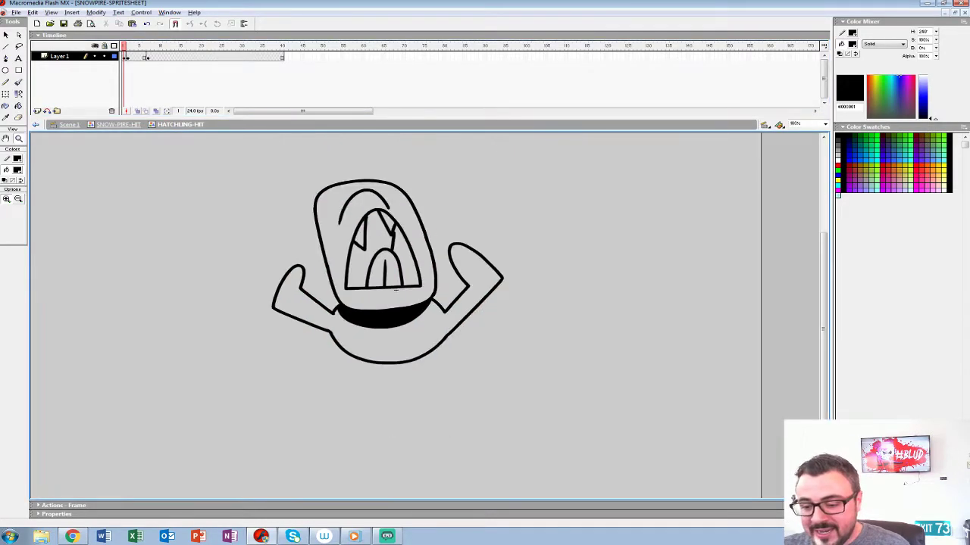
key(v)
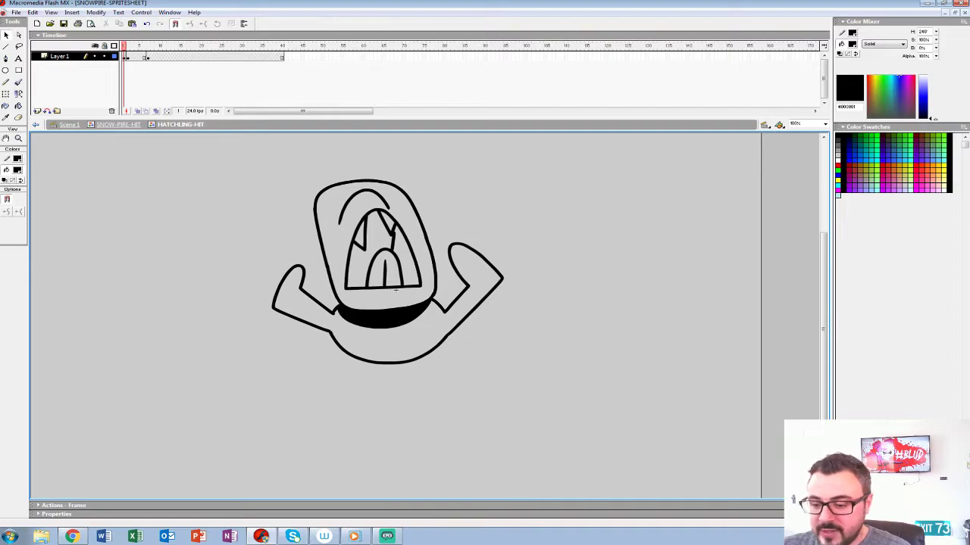
key(ctrl+a)
key(Delete)
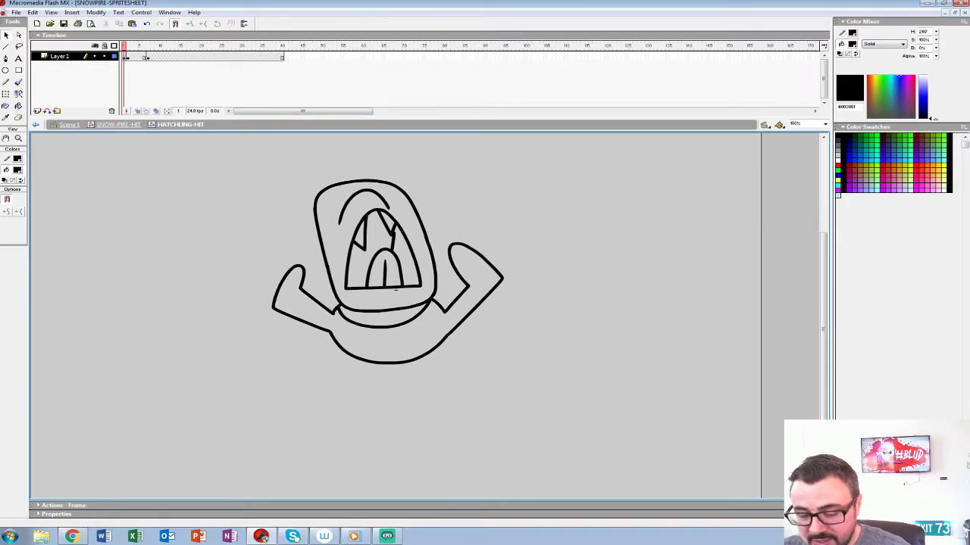
Set the fill colour back to #000000 and show the neighbouring frames with onion skinning
key(z)
click(395, 290)
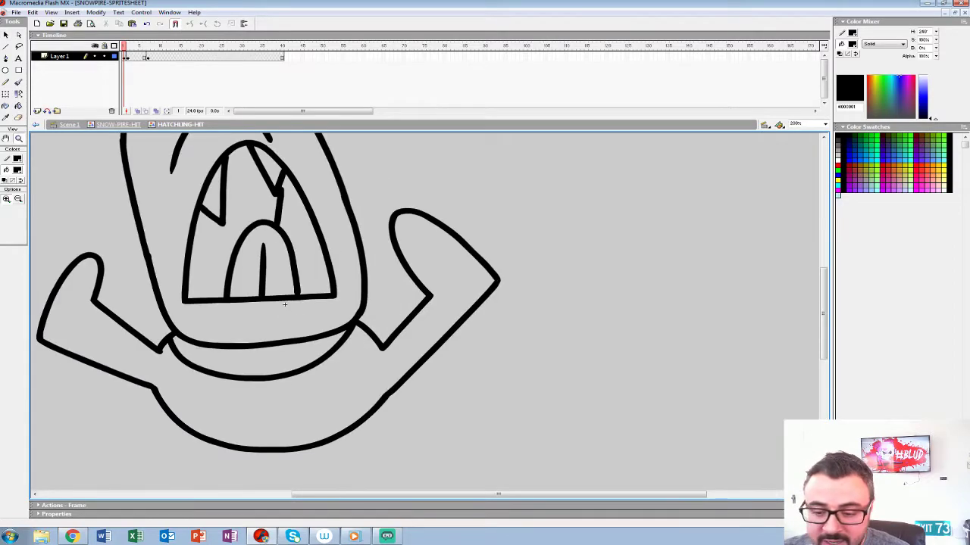
click(18, 170)
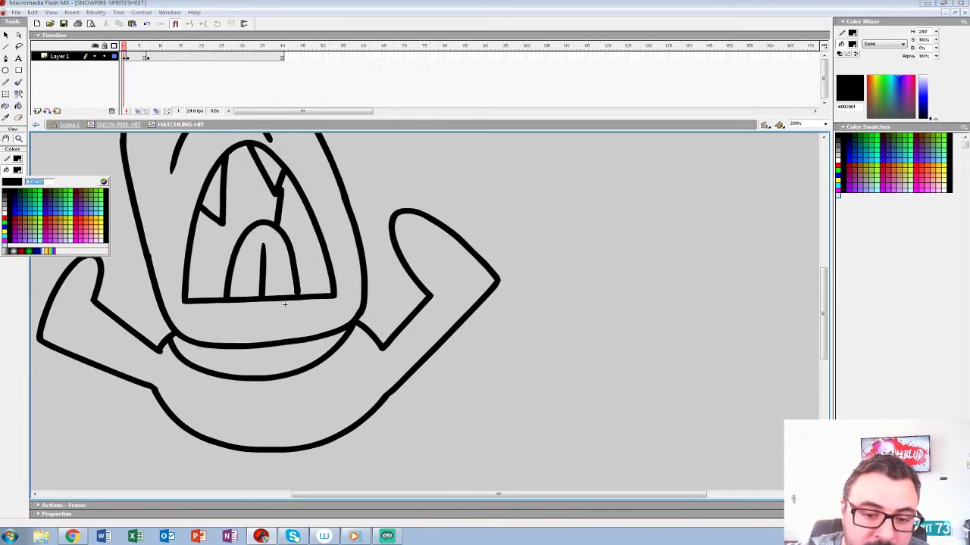
click(285, 305)
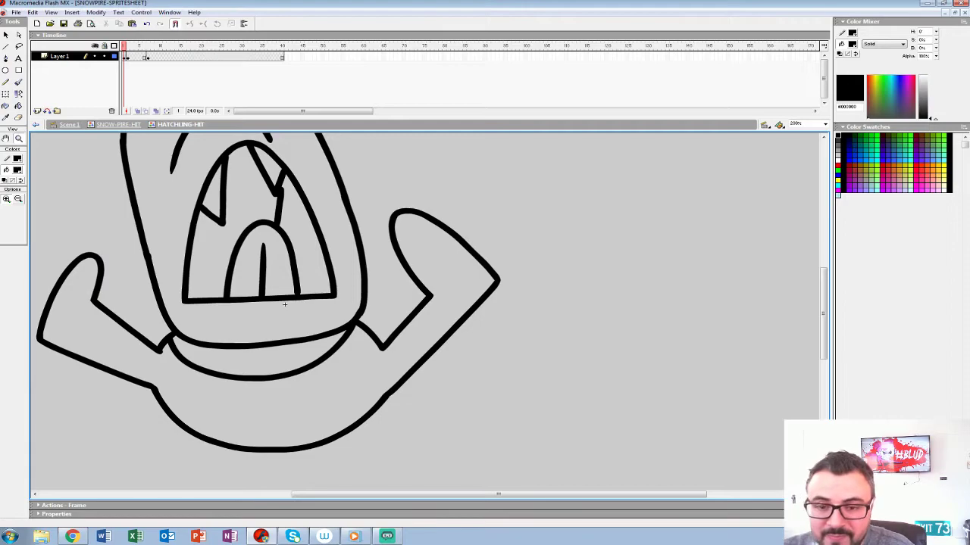
click(137, 111)
click(285, 304)
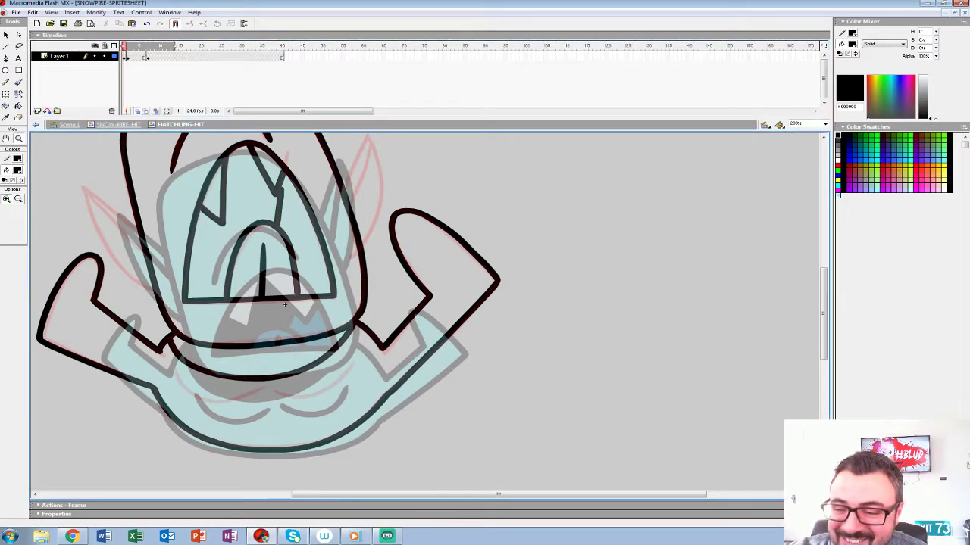
Ink the pointed left and right ears with their inner fold lines using the Brush tool
click(285, 305)
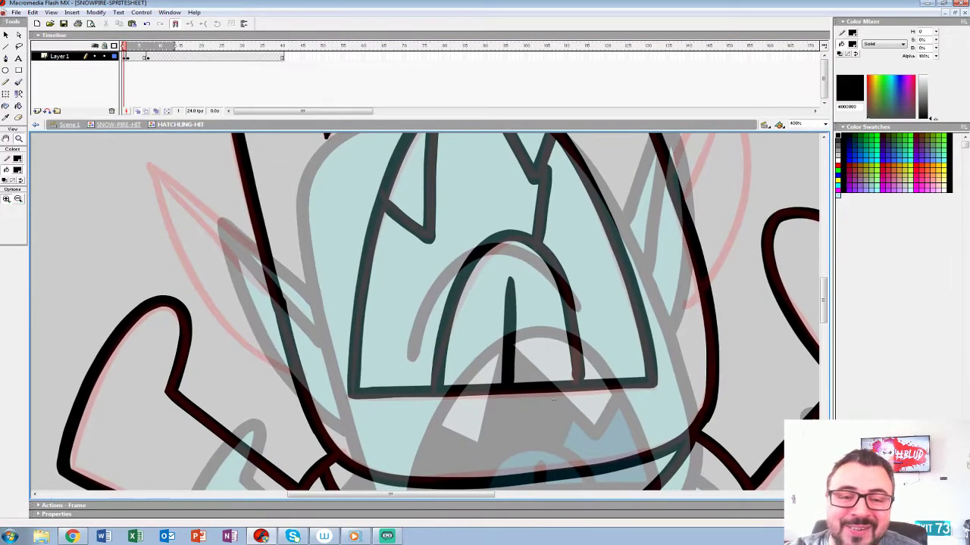
key(b)
mouse_move(269, 254)
mouse_down()
mouse_move(150, 164)
mouse_move(218, 312)
mouse_move(291, 367)
mouse_up()
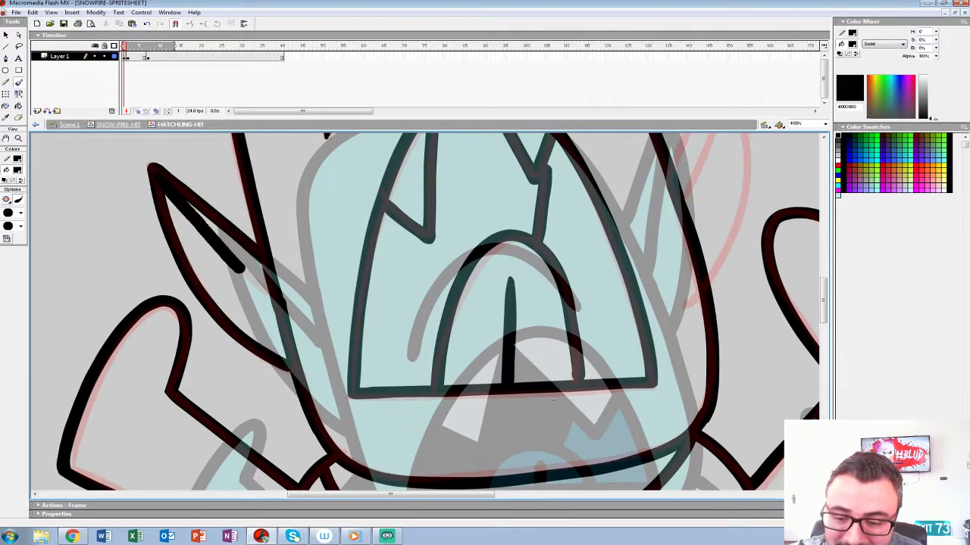
drag(553, 399, 204, 528)
mouse_move(318, 300)
mouse_down()
mouse_move(367, 193)
mouse_move(381, 200)
mouse_move(392, 343)
mouse_move(356, 420)
mouse_up()
drag(371, 194, 345, 359)
Ink the two curved chest lines below the neck shadow, redoing the left one
mouse_move(208, 481)
mouse_down()
mouse_move(320, 251)
mouse_move(411, 99)
mouse_up()
mouse_move(186, 283)
mouse_down()
mouse_move(308, 357)
mouse_move(355, 333)
mouse_move(184, 292)
mouse_move(335, 328)
mouse_up()
key(ctrl+z)
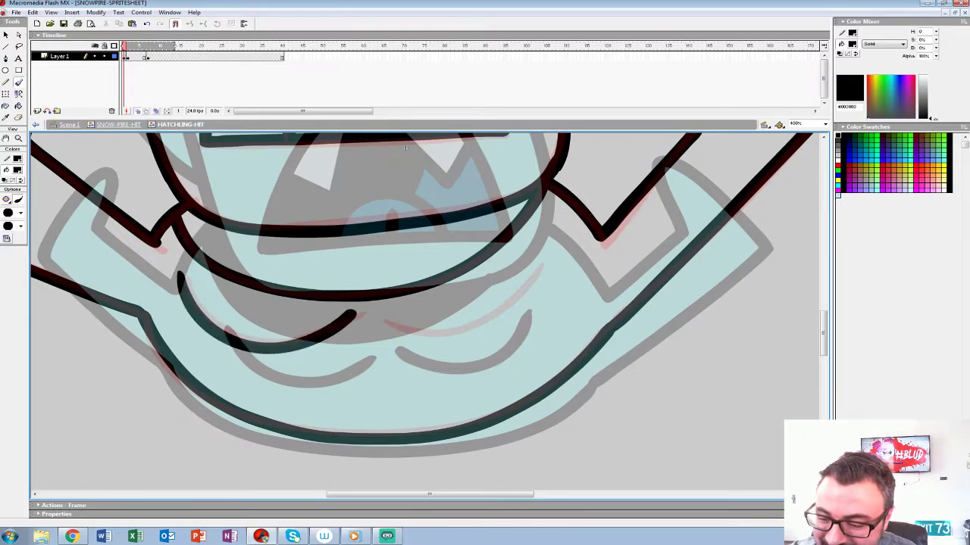
key(ctrl+z)
mouse_move(182, 273)
mouse_down()
mouse_move(199, 300)
mouse_move(284, 342)
mouse_move(356, 318)
mouse_move(427, 332)
mouse_move(546, 254)
mouse_up()
drag(403, 146, 361, 243)
Fill the neck shadow and the dark interior of the mouth with black using the Paint Bucket
key(k)
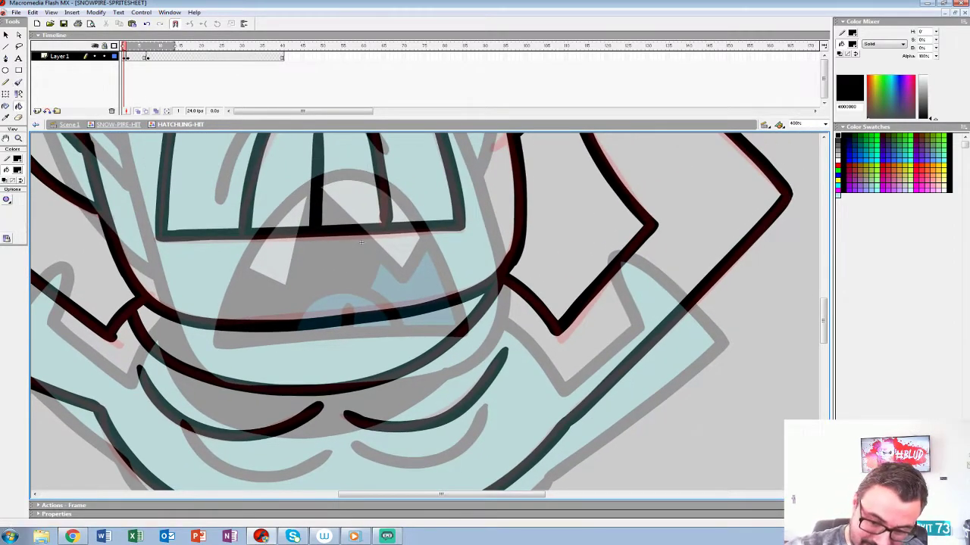
click(344, 351)
mouse_move(361, 241)
mouse_down()
mouse_move(372, 394)
mouse_move(396, 463)
mouse_move(396, 359)
mouse_up()
click(319, 250)
Clear the red sketch's keyframe at frame 2 so the inked pose from frame 1 continues through it
alt+click(396, 465)
alt+click(396, 464)
key(period)
key(comma)
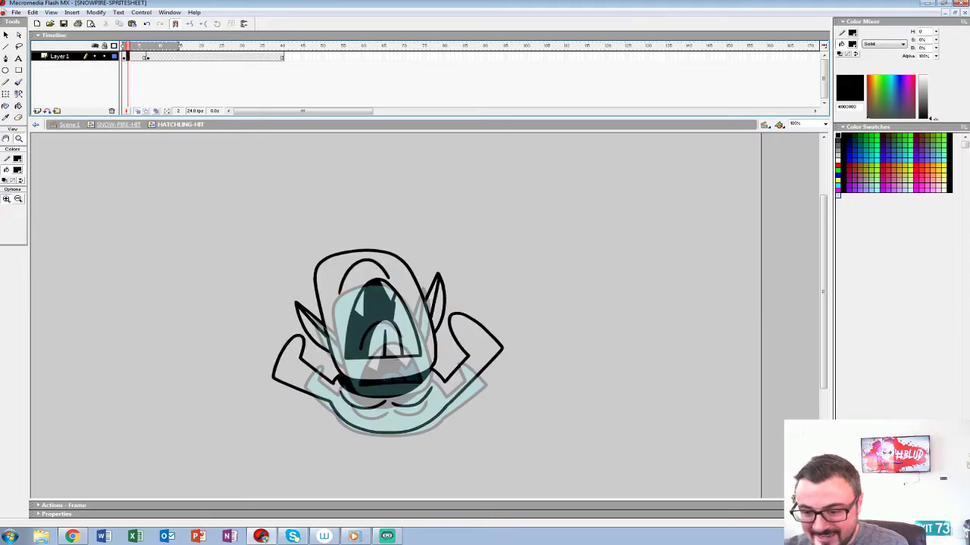
Turn off onion skinning and convert the held frames between the inked pose and the original drawing into separate blank keyframes
key(alt+shift+o)
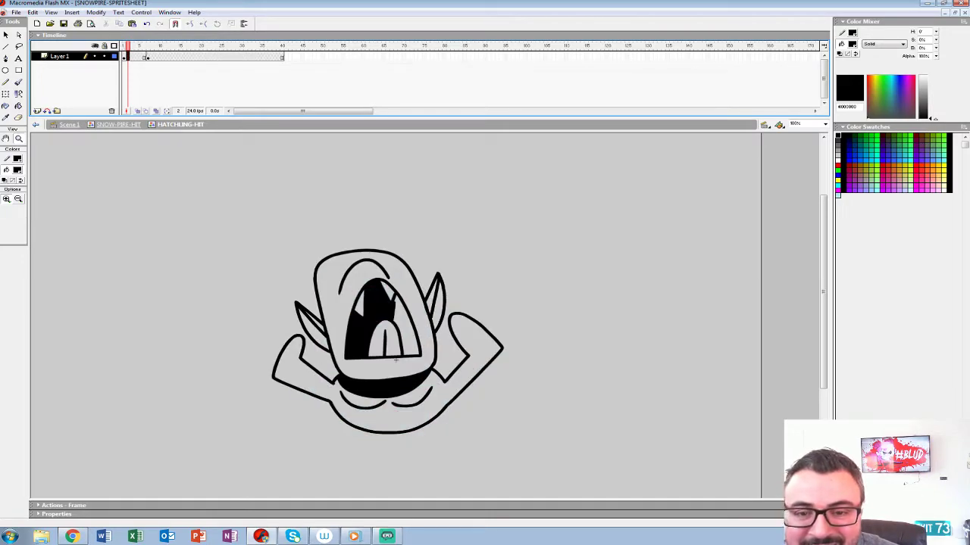
key(period)
key(period)
key(period)
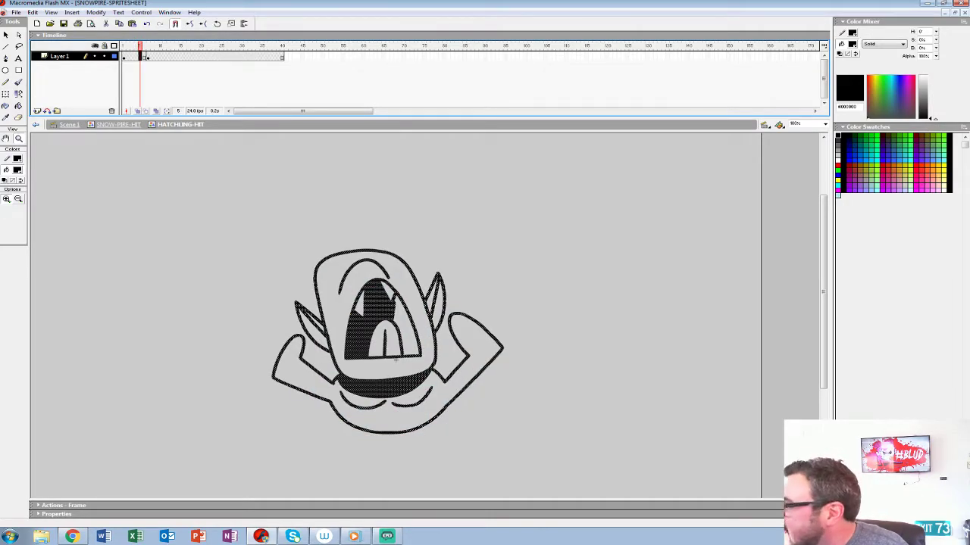
key(Home)
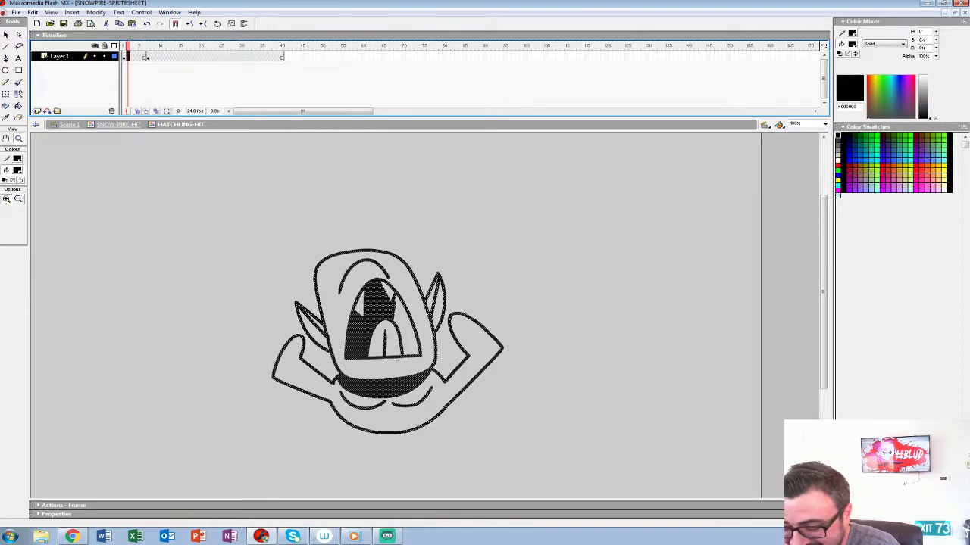
key(period)
key(period)
key(period)
key(period)
key(period)
key(comma)
key(comma)
key(comma)
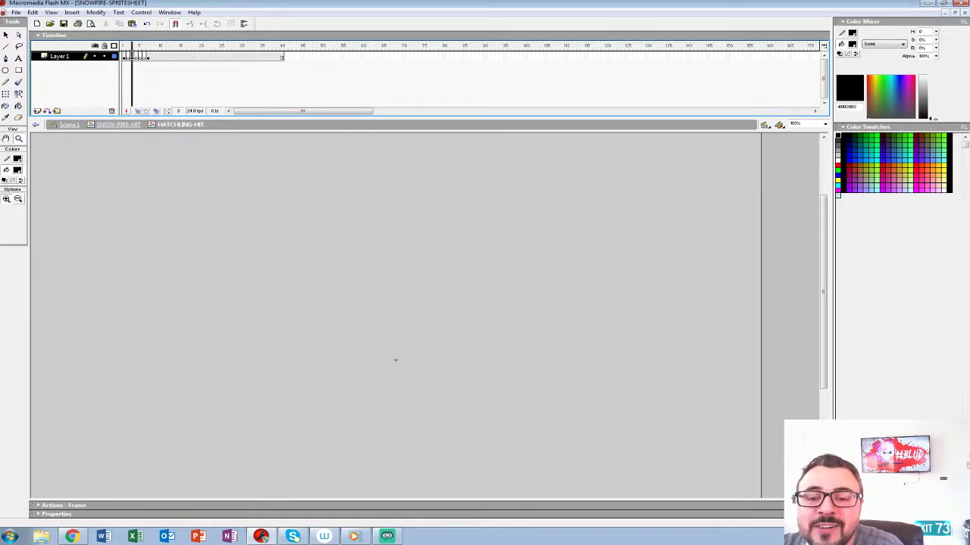
Turn on onion skinning at frame 3 and extend its range back to frame 1
click(137, 111)
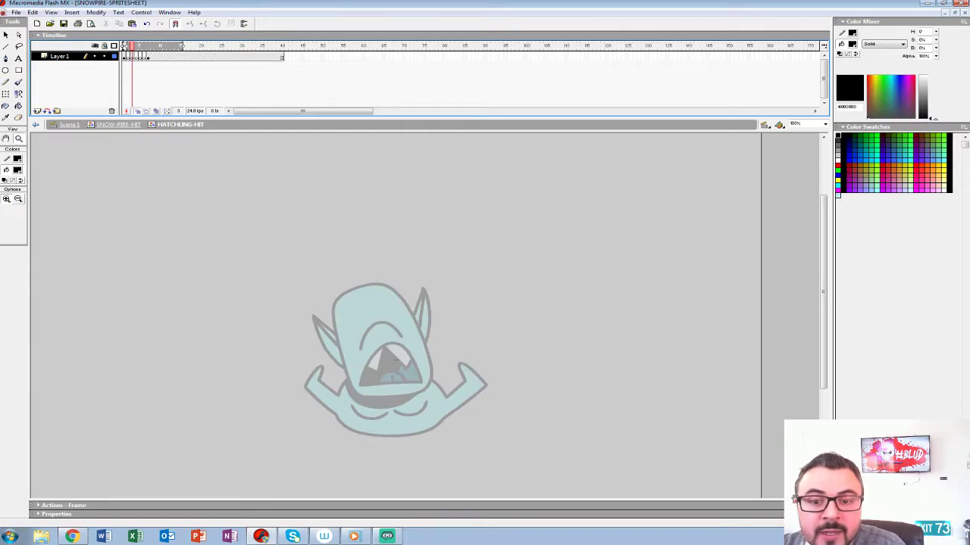
drag(125, 46, 122, 46)
click(439, 336)
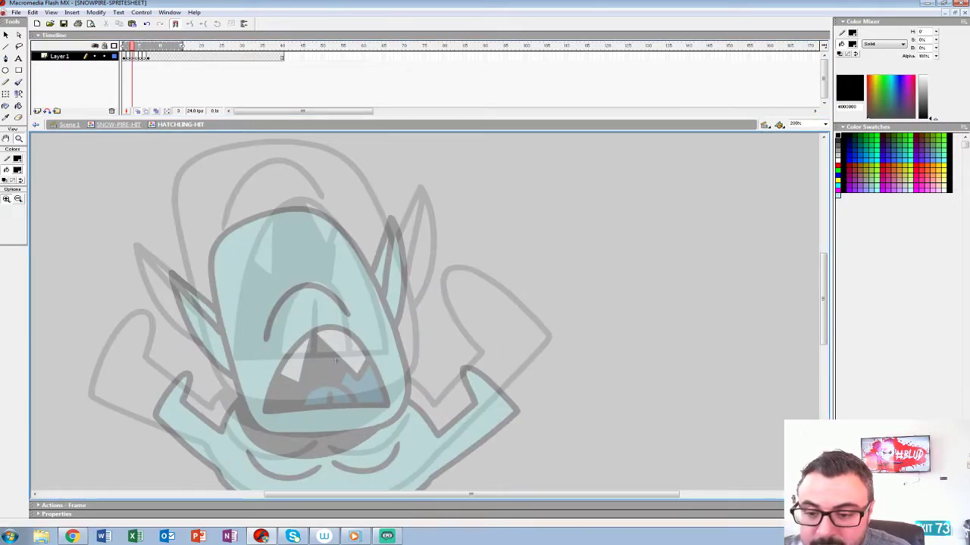
alt+click(336, 361)
click(395, 373)
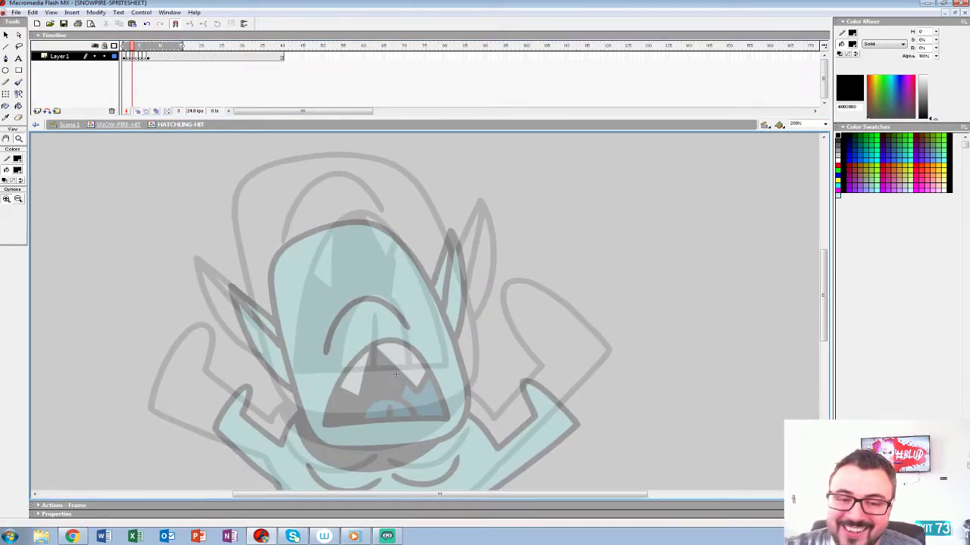
Rough out the in-between head outline, brow crease, mouth, fangs and tongue on frame 3 with a small black brush, redoing the head outline
key(b)
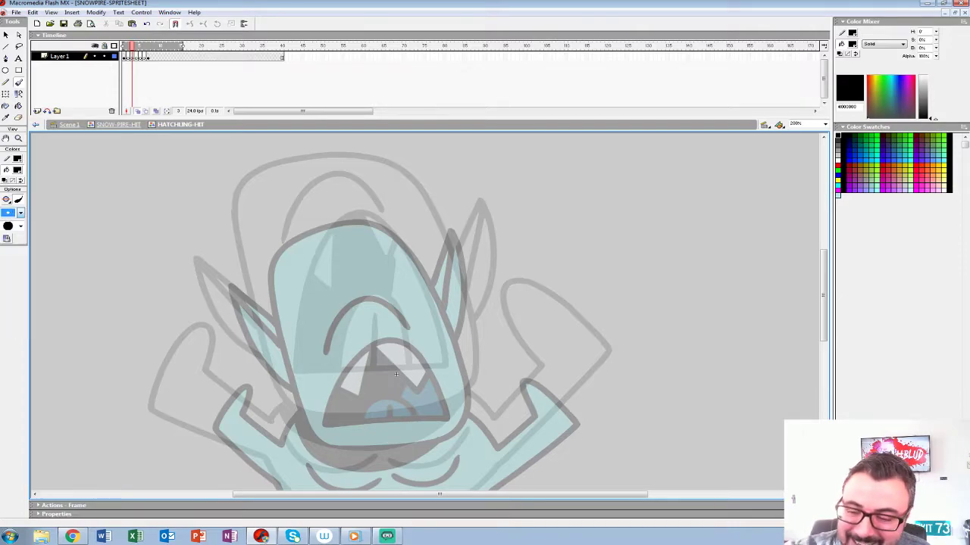
mouse_move(265, 201)
mouse_down()
mouse_move(253, 244)
mouse_move(263, 204)
mouse_move(250, 249)
mouse_move(295, 413)
mouse_up()
key(ctrl+z)
mouse_move(355, 428)
mouse_down()
mouse_move(463, 416)
mouse_move(473, 375)
mouse_move(465, 333)
mouse_move(418, 225)
mouse_move(389, 192)
mouse_move(338, 184)
mouse_move(252, 217)
mouse_up()
mouse_move(301, 283)
mouse_down()
mouse_move(382, 241)
mouse_move(322, 238)
mouse_move(311, 211)
mouse_up()
mouse_move(296, 372)
mouse_down()
mouse_move(330, 273)
mouse_move(377, 248)
mouse_move(405, 285)
mouse_move(434, 363)
mouse_move(293, 369)
mouse_up()
mouse_move(330, 310)
mouse_down()
mouse_move(341, 262)
mouse_move(386, 291)
mouse_move(403, 264)
mouse_up()
mouse_move(345, 346)
mouse_down()
mouse_move(387, 332)
mouse_move(399, 365)
mouse_up()
drag(374, 333, 374, 362)
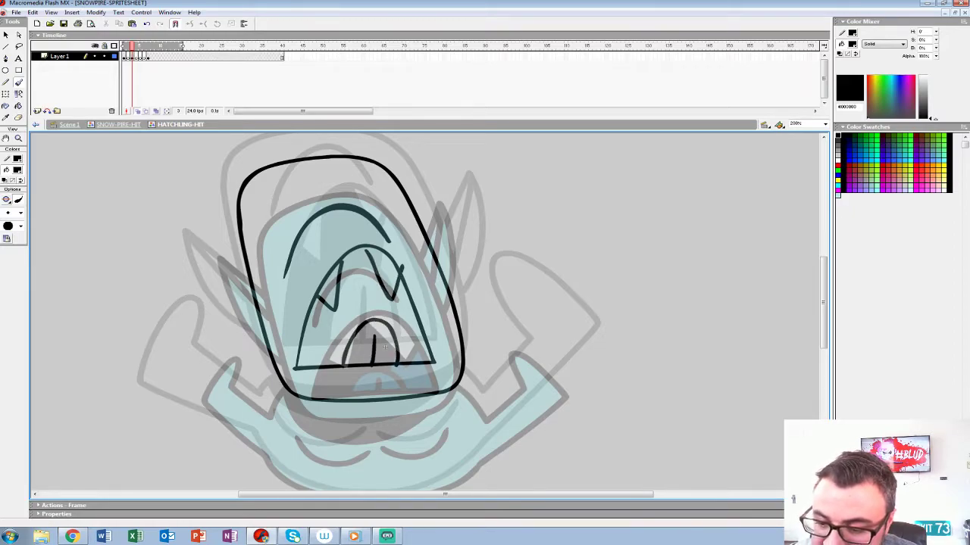
mouse_move(400, 277)
mouse_down()
mouse_move(322, 281)
mouse_move(310, 317)
mouse_up()
Rough in the left and right pointed ears with their inner fold lines
mouse_move(429, 252)
mouse_down()
mouse_move(460, 186)
mouse_move(452, 292)
mouse_up()
drag(458, 187, 438, 268)
mouse_move(253, 286)
mouse_down()
mouse_move(200, 244)
mouse_move(271, 338)
mouse_up()
drag(204, 245, 254, 300)
Rough in the neck curve, both raised arms, the lower torso and the chest lines between the two onion-skinned poses
mouse_move(385, 346)
mouse_down()
mouse_move(335, 267)
mouse_move(459, 265)
mouse_up()
mouse_move(337, 321)
mouse_down()
mouse_move(279, 277)
mouse_move(286, 239)
mouse_move(266, 251)
mouse_move(244, 303)
mouse_move(328, 352)
mouse_move(328, 310)
mouse_move(283, 270)
mouse_move(256, 267)
mouse_move(246, 306)
mouse_move(328, 350)
mouse_move(345, 380)
mouse_move(391, 404)
mouse_up()
key(ctrl+z)
mouse_move(329, 355)
mouse_down()
mouse_move(431, 410)
mouse_move(556, 373)
mouse_move(656, 277)
mouse_move(588, 203)
mouse_move(565, 319)
mouse_move(532, 301)
mouse_up()
mouse_move(348, 305)
mouse_down()
mouse_move(407, 348)
mouse_move(472, 345)
mouse_move(511, 326)
mouse_move(522, 305)
mouse_up()
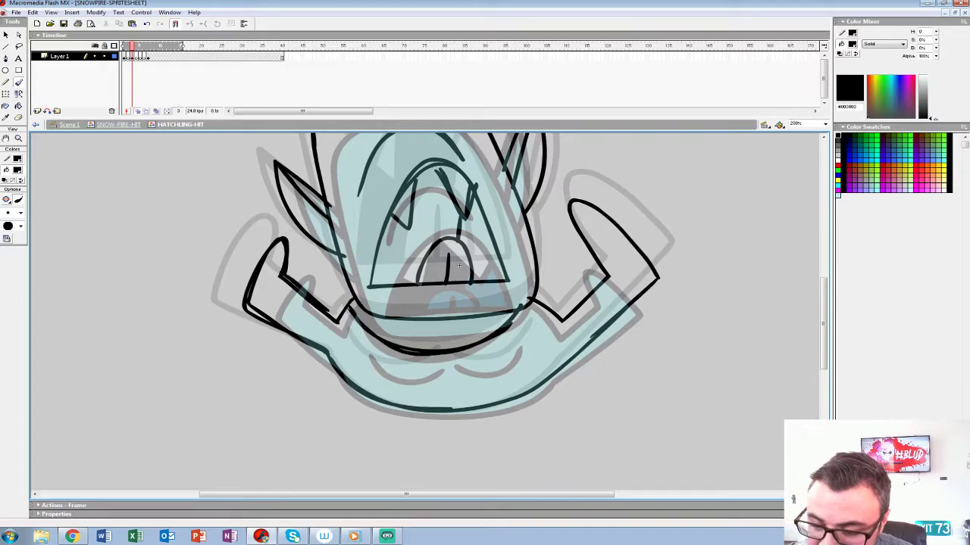
mouse_move(459, 265)
mouse_down()
mouse_move(368, 355)
mouse_move(342, 364)
mouse_up()
Recolor the entire frame 3 rough to red (#FF0000)
key(ctrl+a)
click(17, 170)
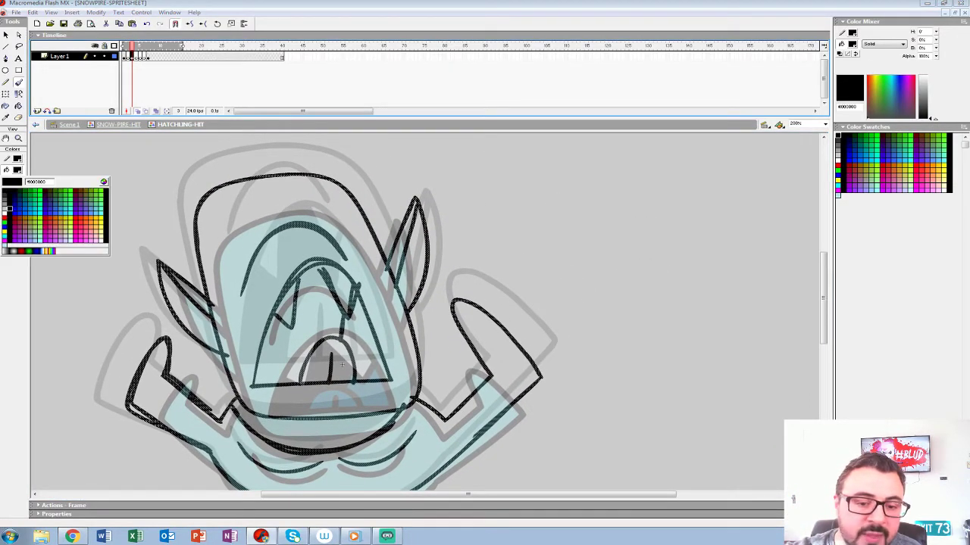
click(3, 219)
Ink the head outline on frame 4 over the red rough, using a larger brush in black (#000000)
key(period)
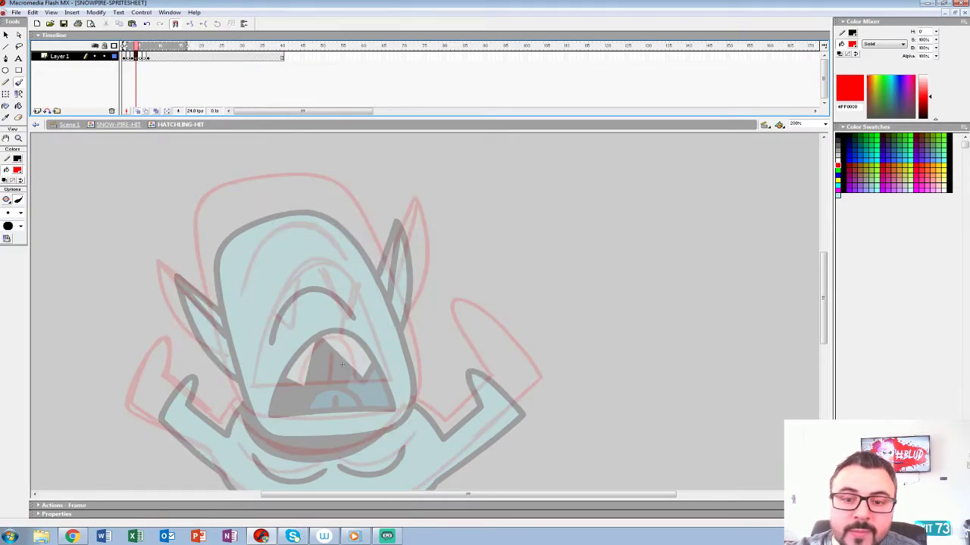
key(z)
click(342, 365)
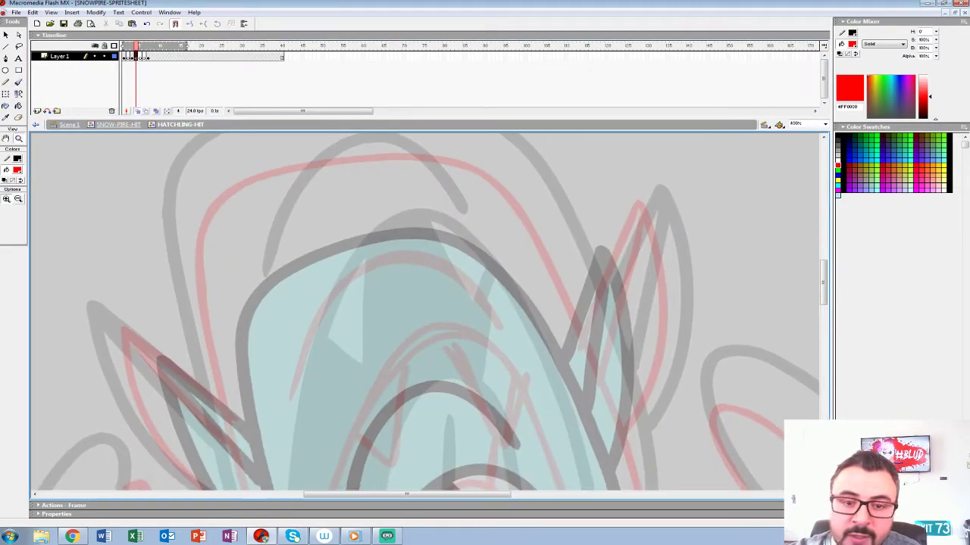
key(b)
click(8, 213)
click(7, 227)
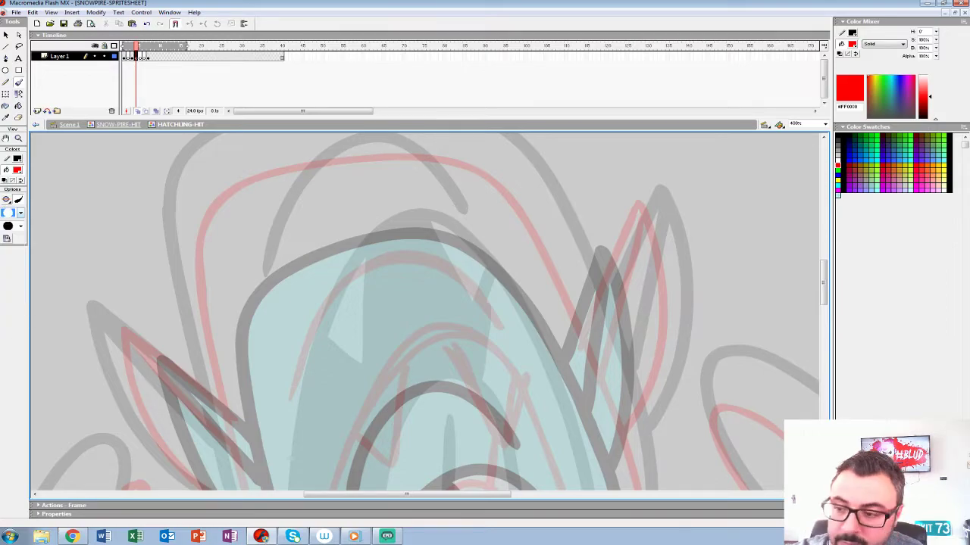
drag(608, 392, 564, 294)
key(ctrl+z)
click(16, 169)
click(5, 192)
mouse_move(610, 394)
mouse_down()
mouse_move(510, 200)
mouse_move(454, 167)
mouse_move(367, 159)
mouse_move(258, 174)
mouse_move(212, 203)
mouse_move(199, 237)
mouse_move(201, 340)
mouse_up()
mouse_move(201, 341)
mouse_down()
mouse_move(263, 138)
mouse_move(325, 376)
mouse_move(371, 455)
mouse_up()
drag(371, 454, 244, 390)
mouse_move(536, 136)
mouse_down()
mouse_move(573, 244)
mouse_move(585, 328)
mouse_move(551, 384)
mouse_move(377, 407)
mouse_move(244, 390)
mouse_up()
Ink the arched mouth opening and the tongue with its centre line, redoing the mouth's base line
mouse_move(427, 299)
mouse_down()
mouse_move(448, 331)
mouse_move(454, 366)
mouse_up()
mouse_move(546, 382)
mouse_down()
mouse_move(482, 214)
mouse_move(419, 153)
mouse_move(346, 197)
mouse_move(295, 315)
mouse_move(281, 399)
mouse_move(547, 396)
mouse_move(279, 403)
mouse_up()
drag(482, 390, 471, 353)
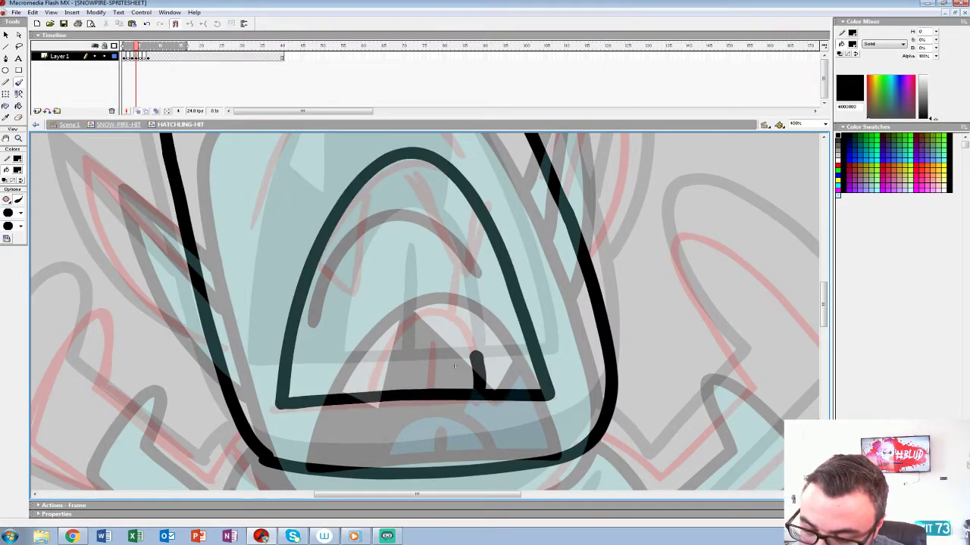
key(ctrl+z)
key(ctrl+z)
drag(553, 396, 278, 409)
mouse_move(481, 390)
mouse_down()
mouse_move(388, 332)
mouse_move(373, 399)
mouse_up()
drag(434, 340, 433, 392)
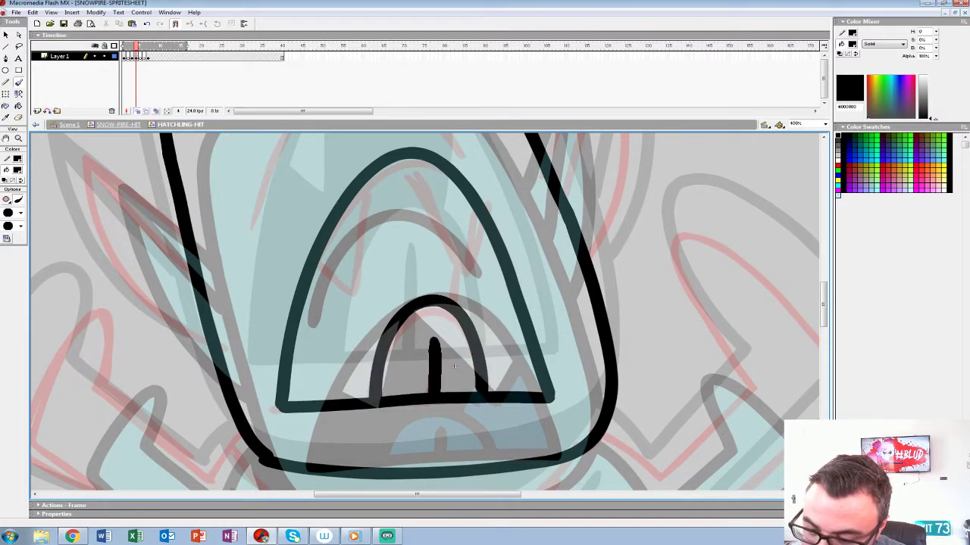
Ink the brow crease above the mouth and the two pointed fangs inside it
mouse_move(312, 262)
mouse_down()
mouse_move(362, 253)
mouse_move(369, 179)
mouse_move(431, 210)
mouse_move(484, 216)
mouse_up()
drag(457, 262, 452, 299)
mouse_move(453, 303)
mouse_down()
mouse_move(455, 321)
mouse_move(382, 242)
mouse_move(264, 373)
mouse_up()
scroll(456, 384, up, 3)
mouse_move(303, 401)
mouse_down()
mouse_move(516, 250)
mouse_move(529, 261)
mouse_up()
Ink the left and right pointed ears with their inner fold lines over the red rough
drag(416, 258, 316, 175)
drag(418, 353, 453, 366)
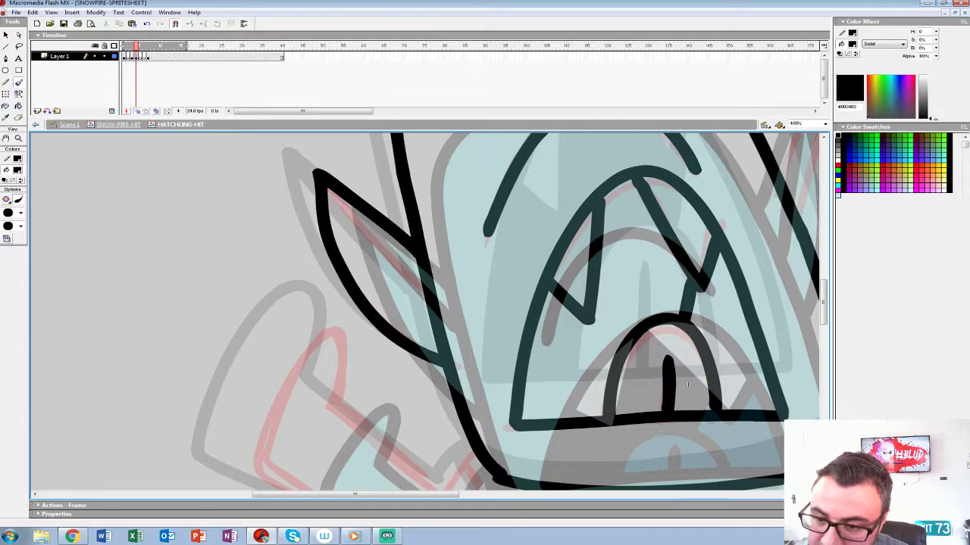
drag(333, 197, 422, 295)
drag(651, 249, 197, 366)
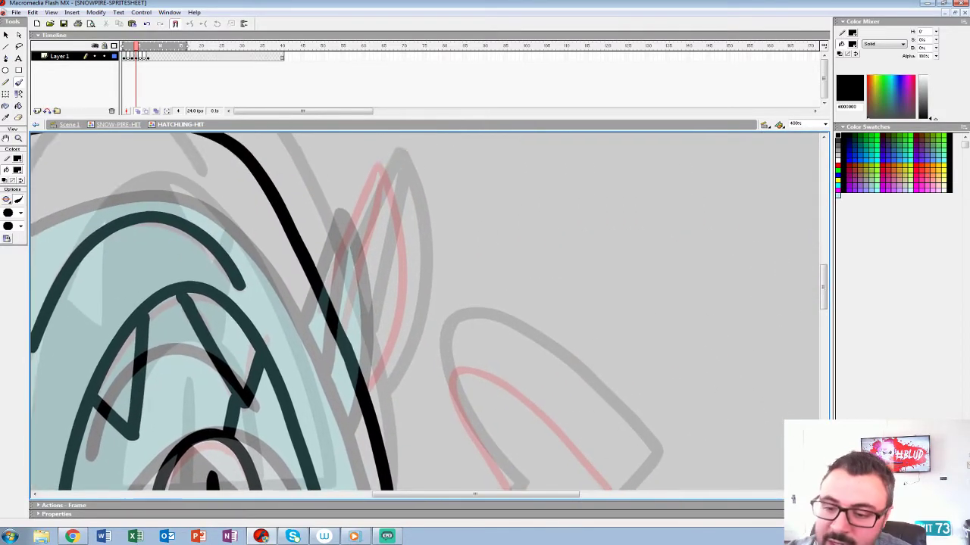
mouse_move(322, 299)
mouse_down()
mouse_move(385, 161)
mouse_move(395, 356)
mouse_move(366, 402)
mouse_up()
drag(383, 176, 341, 335)
mouse_move(234, 485)
mouse_down()
mouse_move(297, 250)
mouse_move(505, 97)
mouse_move(697, 194)
mouse_up()
Ink both raised arms and the lower torso over the red rough, redoing the left shoulder stroke
mouse_move(484, 263)
mouse_down()
mouse_move(453, 314)
mouse_move(449, 393)
mouse_up()
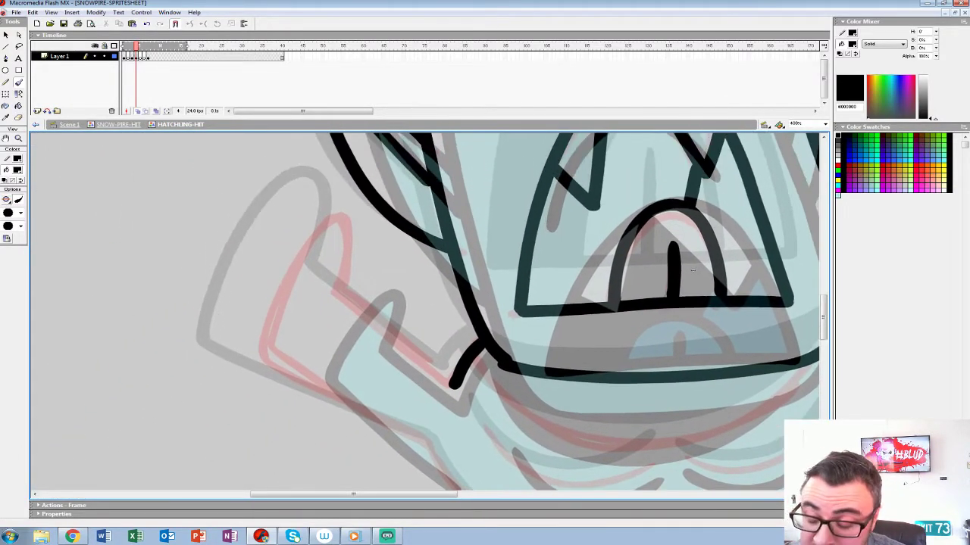
key(ctrl+z)
mouse_move(482, 336)
mouse_down()
mouse_move(444, 388)
mouse_move(336, 282)
mouse_move(338, 214)
mouse_move(259, 350)
mouse_move(377, 427)
mouse_up()
mouse_move(691, 269)
mouse_down()
mouse_move(388, 210)
mouse_move(111, 275)
mouse_up()
mouse_move(355, 452)
mouse_down()
mouse_move(509, 303)
mouse_move(365, 148)
mouse_move(390, 271)
mouse_move(331, 369)
mouse_move(265, 345)
mouse_move(611, 191)
mouse_up()
mouse_move(665, 276)
mouse_down()
mouse_move(540, 368)
mouse_move(485, 390)
mouse_move(372, 405)
mouse_move(299, 400)
mouse_move(232, 370)
mouse_move(149, 278)
mouse_up()
drag(418, 102, 434, 174)
mouse_move(547, 274)
mouse_down()
mouse_move(502, 310)
mouse_move(433, 343)
mouse_move(358, 349)
mouse_move(288, 328)
mouse_move(242, 281)
mouse_move(224, 252)
mouse_up()
drag(435, 175, 356, 125)
Ink the neck shadow curve and the two curved chest lines, redoing the first stroke
mouse_move(386, 331)
mouse_down()
mouse_move(439, 325)
mouse_move(503, 262)
mouse_up()
key(ctrl+z)
mouse_move(341, 311)
mouse_down()
mouse_move(433, 325)
mouse_move(494, 265)
mouse_up()
drag(494, 265, 616, 261)
mouse_move(294, 309)
mouse_down()
mouse_move(442, 318)
mouse_move(405, 413)
mouse_up()
Fill the in-between pose's neck shadow and dark mouth interior with black using the Paint Bucket
key(k)
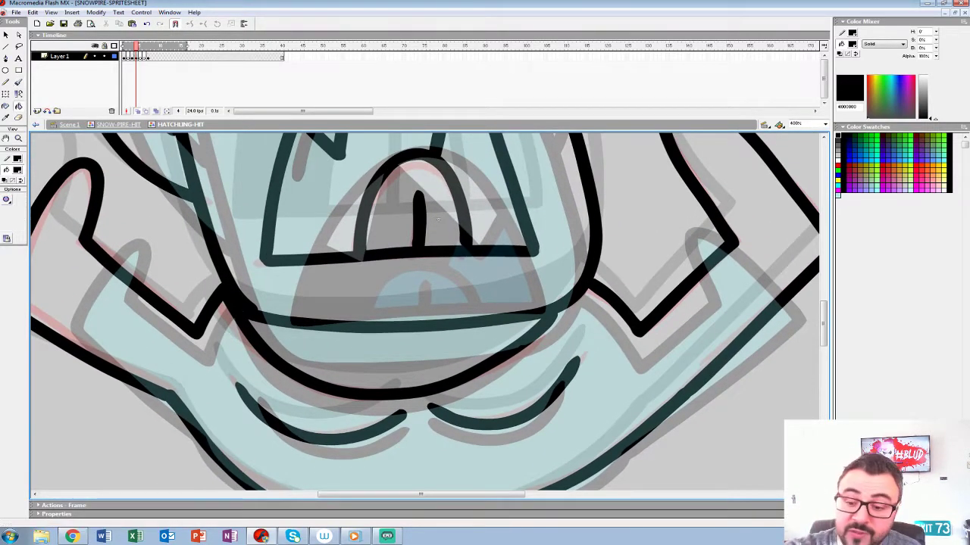
click(410, 358)
drag(421, 250, 422, 412)
click(379, 292)
Replace the red rough on frame 3 with the inked in-between, and ready the Brush tool on blank frame 2
key(ctrl+minus)
key(ctrl+minus)
key(ctrl+a)
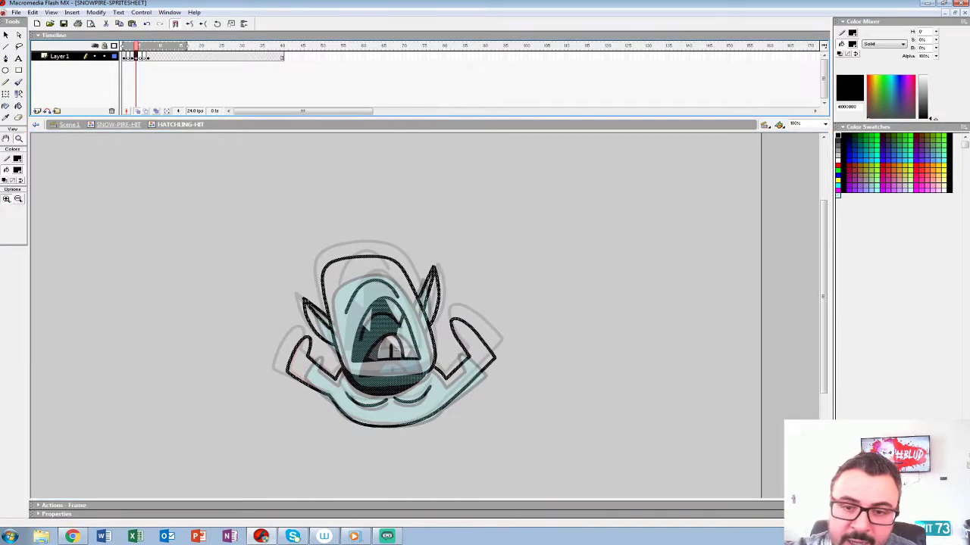
key(comma)
key(period)
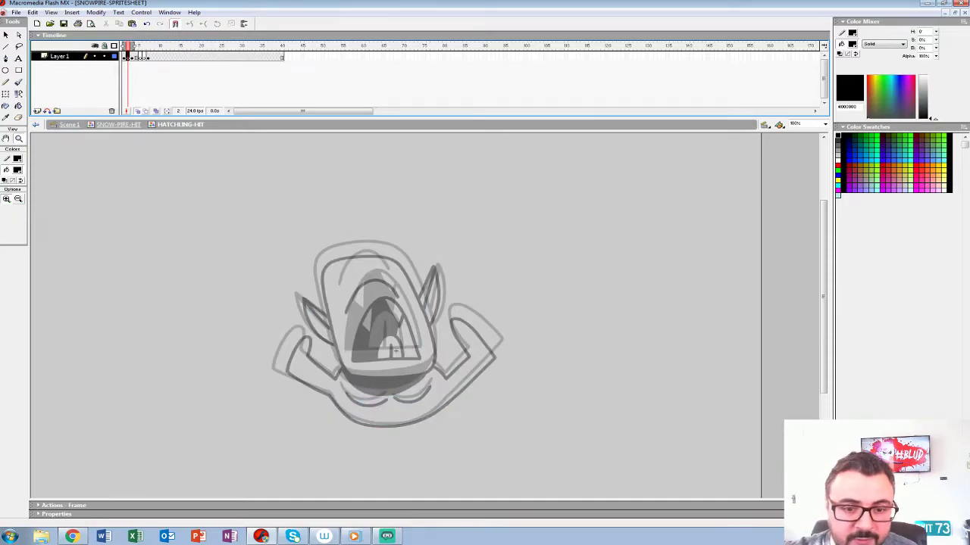
key(ctrl+equal)
key(ctrl+equal)
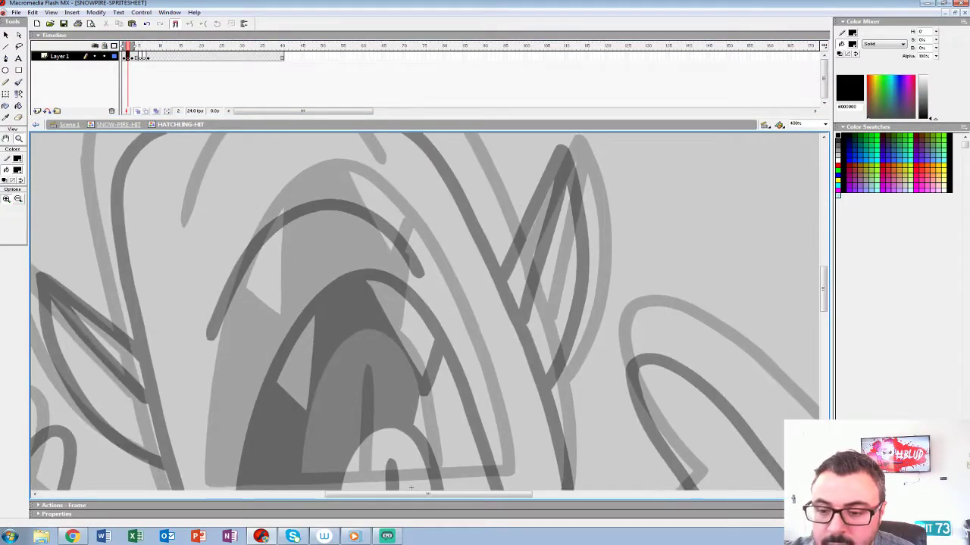
key(b)
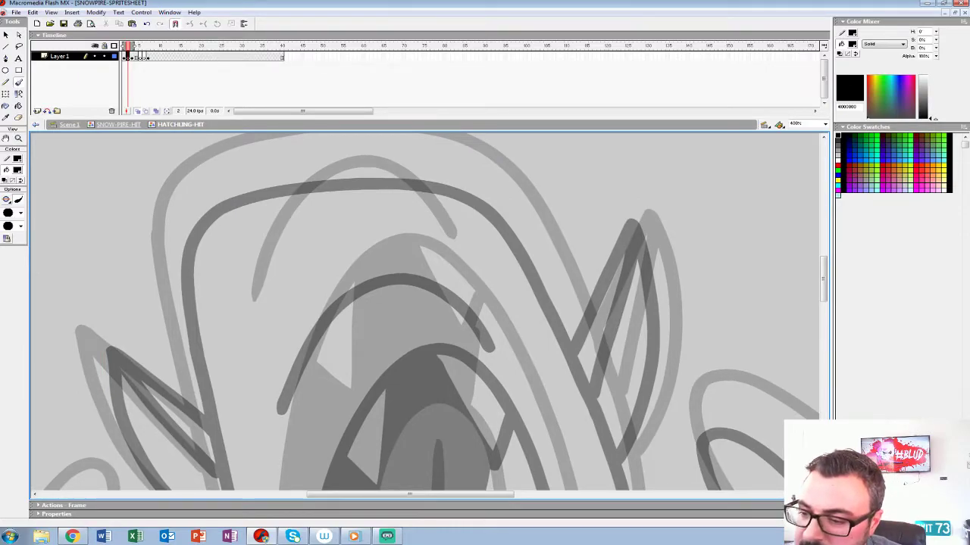
click(20, 213)
click(10, 248)
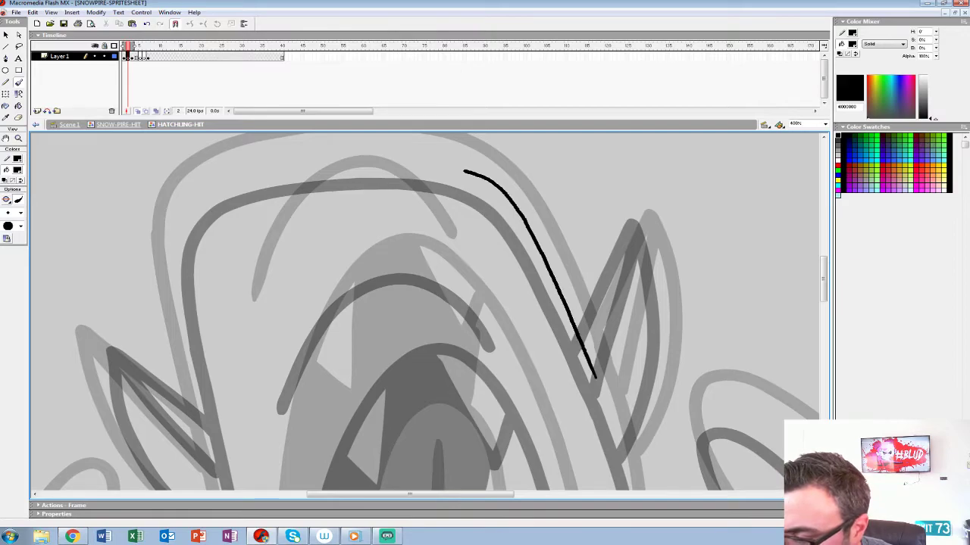
drag(593, 373, 600, 387)
drag(530, 424, 407, 217)
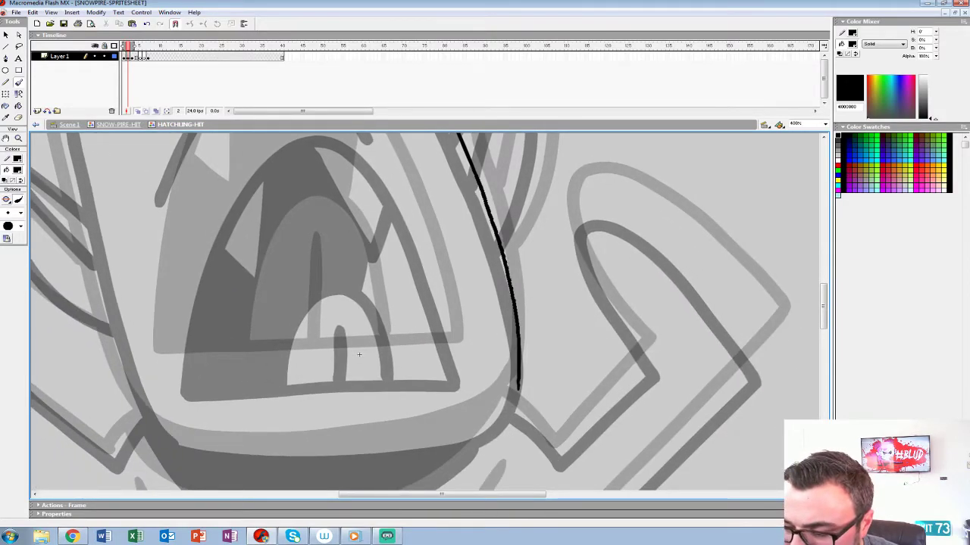
drag(359, 250, 316, 480)
key(ctrl+z)
Ink the right side and lower edge of the head on frame 2 with a thick brush, midway between the onion-skinned poses
click(20, 213)
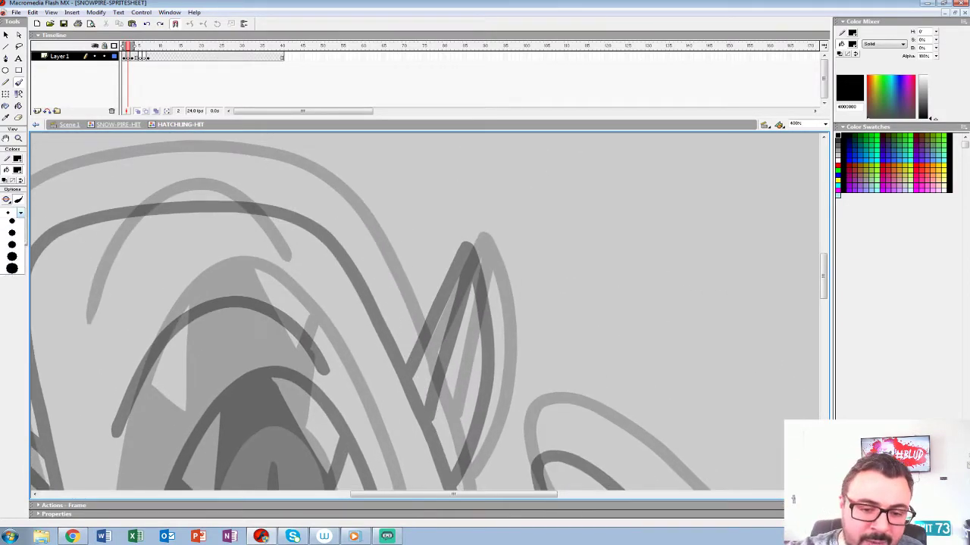
click(10, 321)
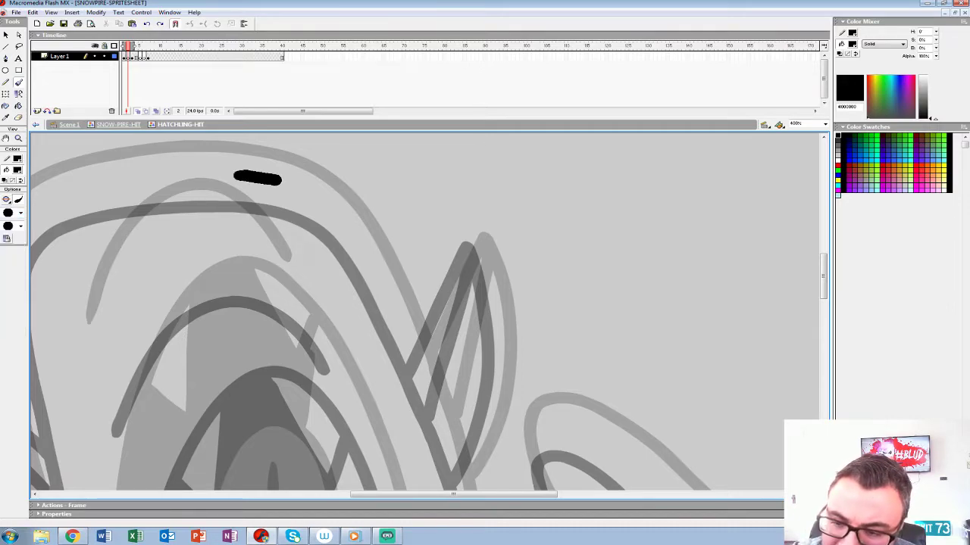
drag(341, 211, 422, 368)
scroll(314, 364, down, 5)
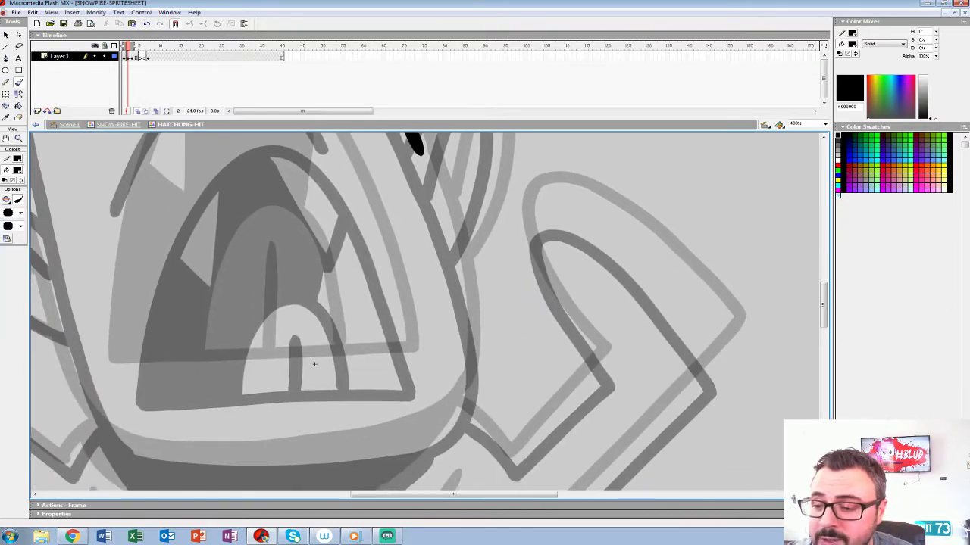
mouse_move(413, 145)
mouse_down()
mouse_move(470, 349)
mouse_move(467, 400)
mouse_move(434, 431)
mouse_up()
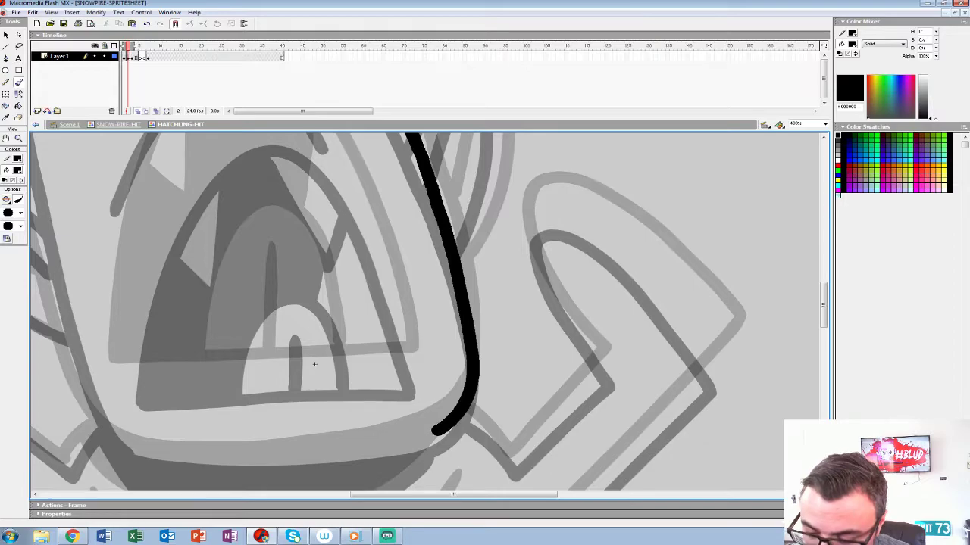
mouse_move(277, 456)
mouse_down()
mouse_move(159, 457)
mouse_move(127, 445)
mouse_up()
Ink the top and left side of the head to close its outline, undoing the misplaced strokes
mouse_move(341, 167)
mouse_down()
mouse_move(399, 216)
mouse_move(532, 453)
mouse_up()
key(ctrl+z)
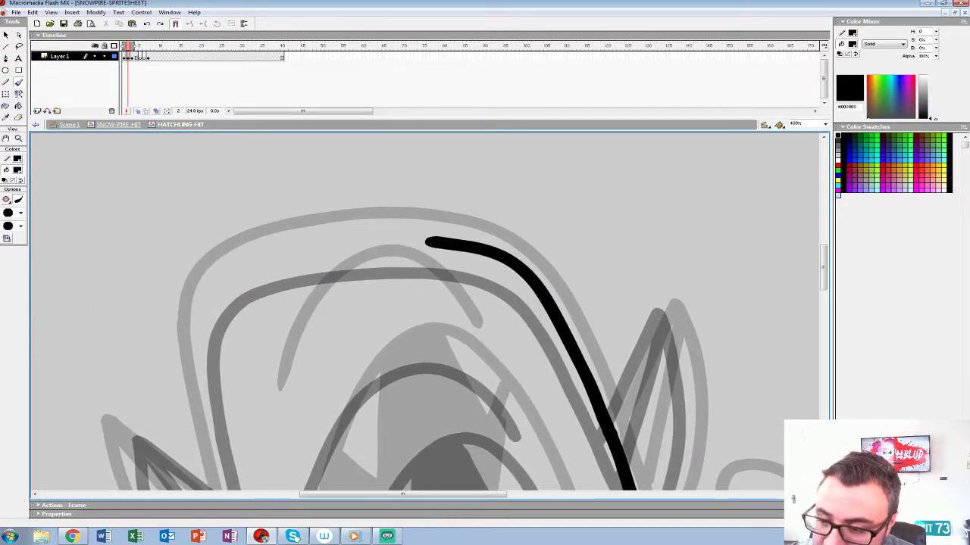
mouse_move(434, 243)
mouse_down()
mouse_move(313, 247)
mouse_move(247, 266)
mouse_move(214, 290)
mouse_move(197, 324)
mouse_up()
mouse_move(250, 356)
mouse_down()
mouse_move(436, 215)
mouse_move(406, 330)
mouse_move(413, 351)
mouse_up()
mouse_move(469, 386)
mouse_down()
mouse_move(438, 245)
mouse_move(434, 403)
mouse_up()
key(ctrl+z)
drag(347, 222, 371, 347)
drag(644, 485, 615, 306)
Ink the left and right ears with their inner folds on frame 2, between the onion-skinned ears
mouse_move(336, 165)
mouse_down()
mouse_move(386, 349)
mouse_move(441, 430)
mouse_up()
drag(470, 318, 516, 409)
mouse_move(388, 297)
mouse_down()
mouse_move(285, 225)
mouse_move(303, 292)
mouse_move(336, 346)
mouse_move(418, 414)
mouse_up()
drag(291, 226, 401, 351)
mouse_move(670, 424)
mouse_down()
mouse_move(521, 469)
mouse_move(190, 538)
mouse_up()
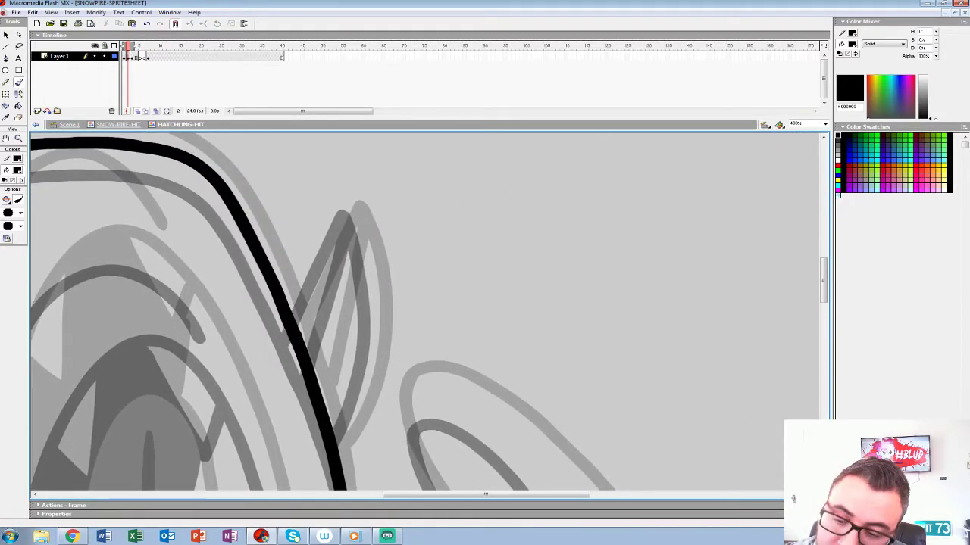
mouse_move(302, 322)
mouse_down()
mouse_move(349, 215)
mouse_move(373, 304)
mouse_move(353, 410)
mouse_up()
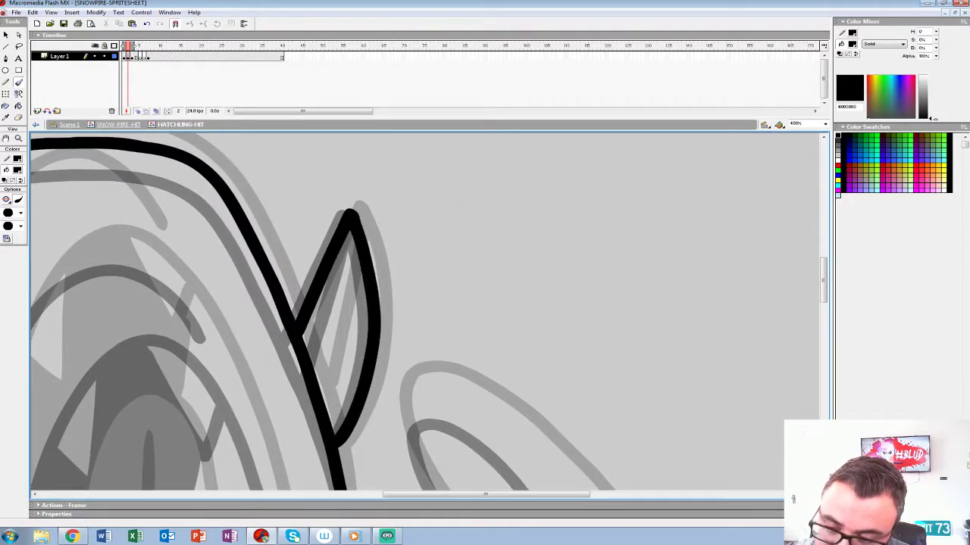
drag(351, 221, 318, 384)
Ink the brow crease and the arched mouth outline with its base line on frame 2
mouse_move(341, 334)
mouse_down()
mouse_move(592, 324)
mouse_move(615, 351)
mouse_up()
mouse_move(252, 355)
mouse_down()
mouse_move(300, 265)
mouse_move(364, 220)
mouse_move(411, 241)
mouse_move(456, 300)
mouse_up()
drag(465, 477, 412, 300)
mouse_move(411, 394)
mouse_down()
mouse_move(444, 418)
mouse_move(431, 427)
mouse_up()
mouse_move(240, 448)
mouse_down()
mouse_move(246, 385)
mouse_move(377, 164)
mouse_move(470, 263)
mouse_move(527, 424)
mouse_up()
mouse_move(431, 427)
mouse_down()
mouse_move(370, 327)
mouse_move(181, 342)
mouse_up()
drag(371, 326, 386, 409)
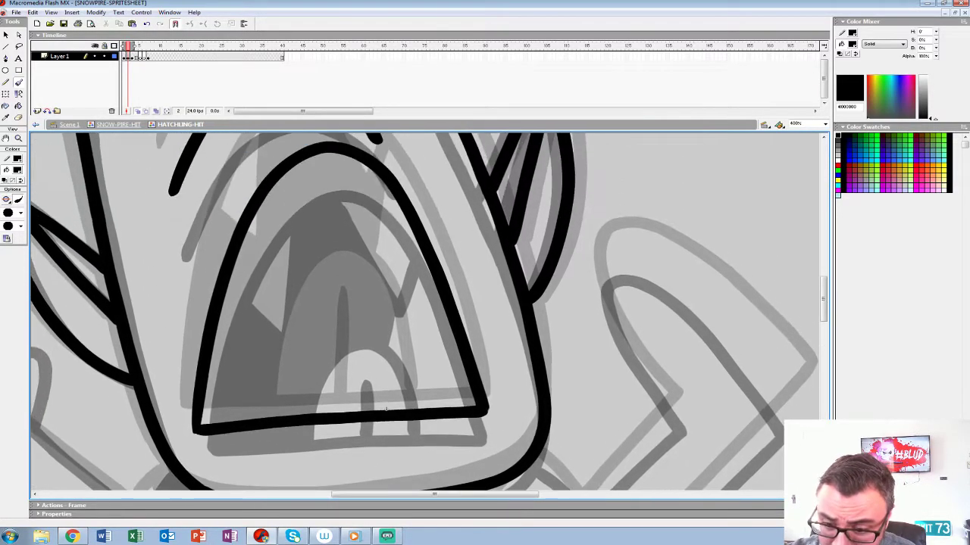
Ink the tongue arch with its centre line and the two pointed teeth inside the mouth on frame 2
mouse_move(290, 415)
mouse_down()
mouse_move(361, 300)
mouse_move(405, 409)
mouse_up()
mouse_move(353, 368)
mouse_down()
mouse_move(350, 407)
mouse_move(390, 488)
mouse_up()
mouse_move(270, 350)
mouse_down()
mouse_move(311, 394)
mouse_move(315, 270)
mouse_up()
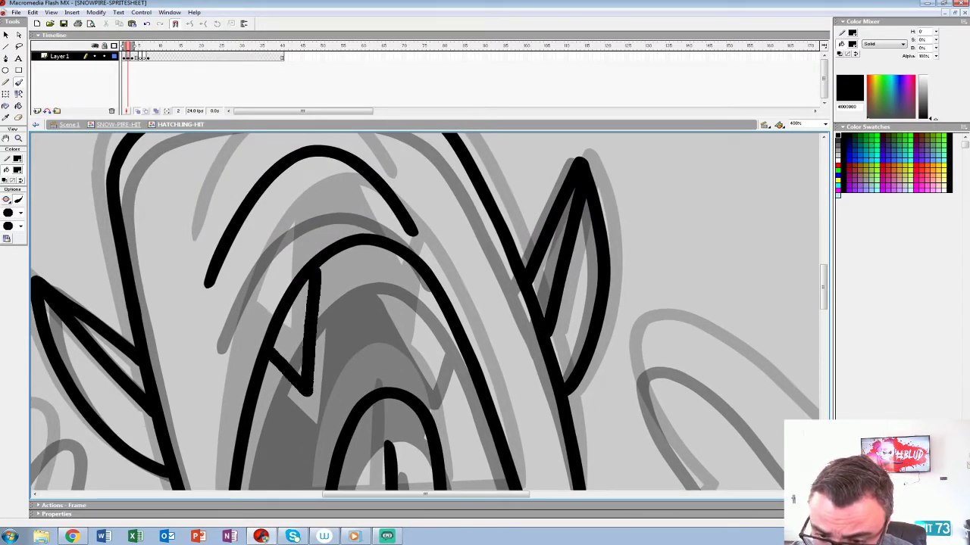
mouse_move(365, 246)
mouse_down()
mouse_move(425, 346)
mouse_move(413, 385)
mouse_up()
drag(422, 474, 704, 237)
mouse_move(488, 322)
mouse_down()
mouse_move(453, 368)
mouse_move(335, 250)
mouse_move(326, 180)
mouse_move(241, 311)
mouse_move(294, 370)
mouse_move(439, 435)
mouse_up()
Ink the right and left arms on frame 2 midway between the onion-skinned arms
mouse_move(712, 311)
mouse_down()
mouse_move(251, 328)
mouse_move(179, 369)
mouse_up()
mouse_move(321, 369)
mouse_down()
mouse_move(381, 403)
mouse_move(459, 321)
mouse_move(422, 379)
mouse_move(346, 255)
mouse_move(424, 220)
mouse_move(545, 360)
mouse_up()
drag(545, 360, 627, 234)
drag(215, 248, 305, 155)
mouse_move(694, 165)
mouse_down()
mouse_move(433, 407)
mouse_move(336, 450)
mouse_move(198, 452)
mouse_move(88, 394)
mouse_move(31, 320)
mouse_up()
drag(304, 155, 319, 176)
Ink the lower body contour, the curve of the shadow under the chin and the two chest creases on frame 2
mouse_move(459, 307)
mouse_down()
mouse_move(415, 356)
mouse_move(189, 388)
mouse_move(115, 342)
mouse_up()
mouse_move(443, 250)
mouse_down()
mouse_move(368, 314)
mouse_move(251, 344)
mouse_move(121, 292)
mouse_up()
drag(303, 250, 323, 344)
Fill the shadow under the chin and the mouth cavity on frame 2 with black
key(k)
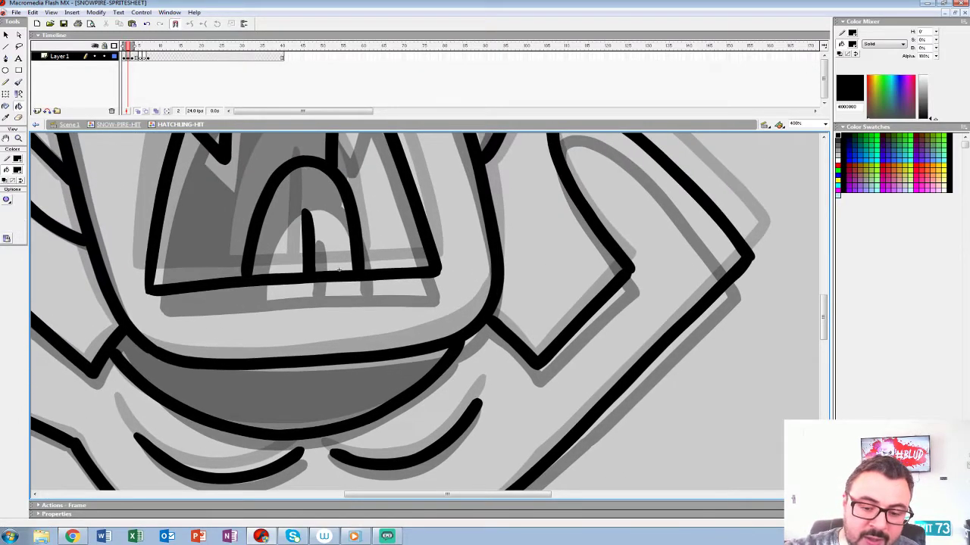
click(303, 390)
click(219, 219)
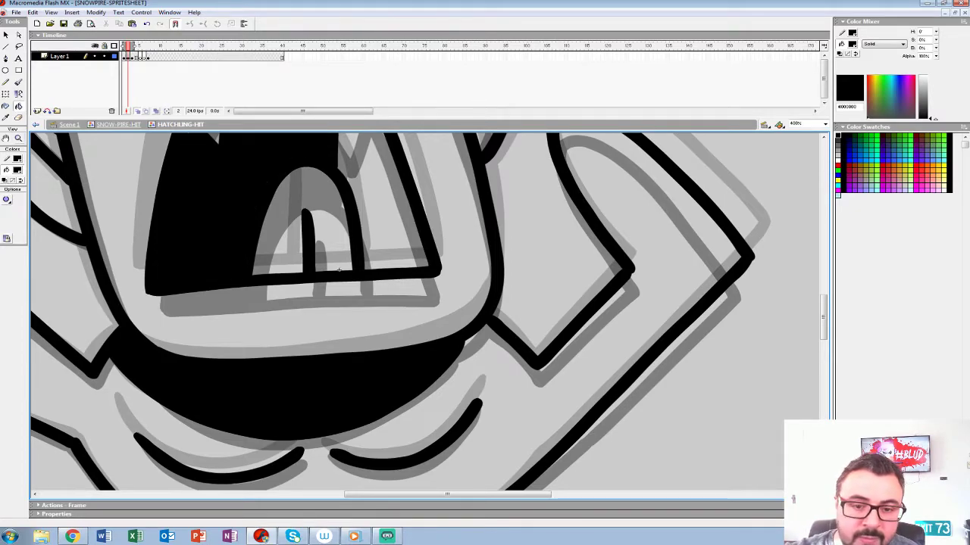
key(ctrl+1)
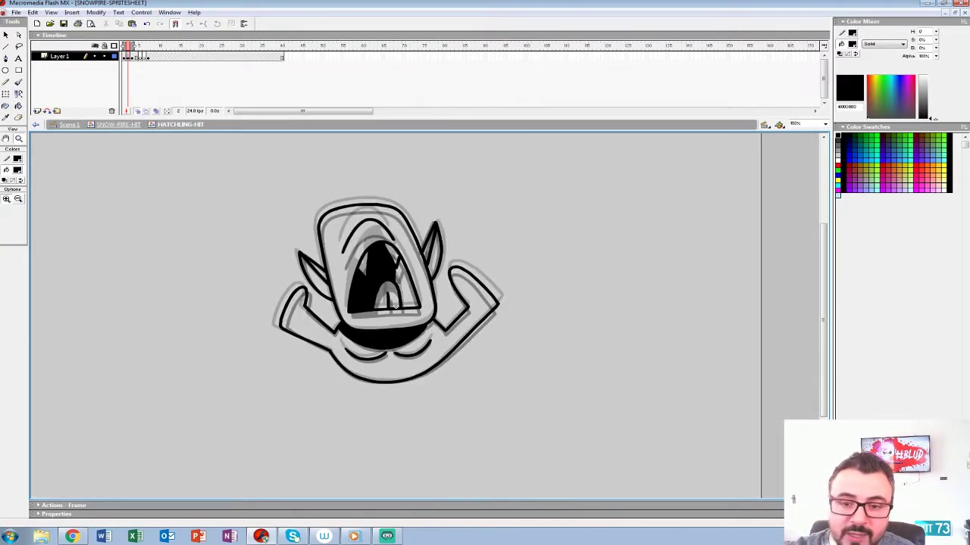
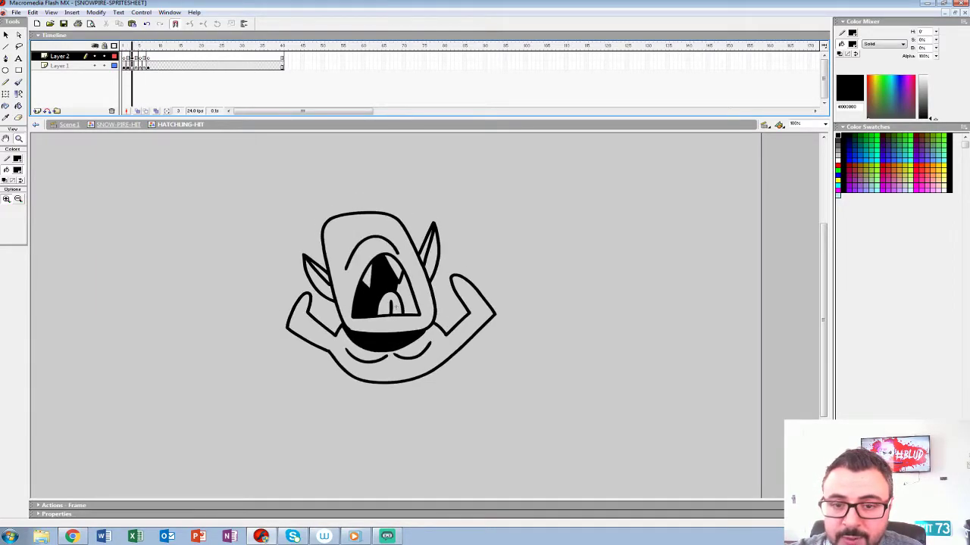
On frame 5 of Layer 1, ink the full head outline between the onion-skinned stretched pose and the coloured original
click(139, 66)
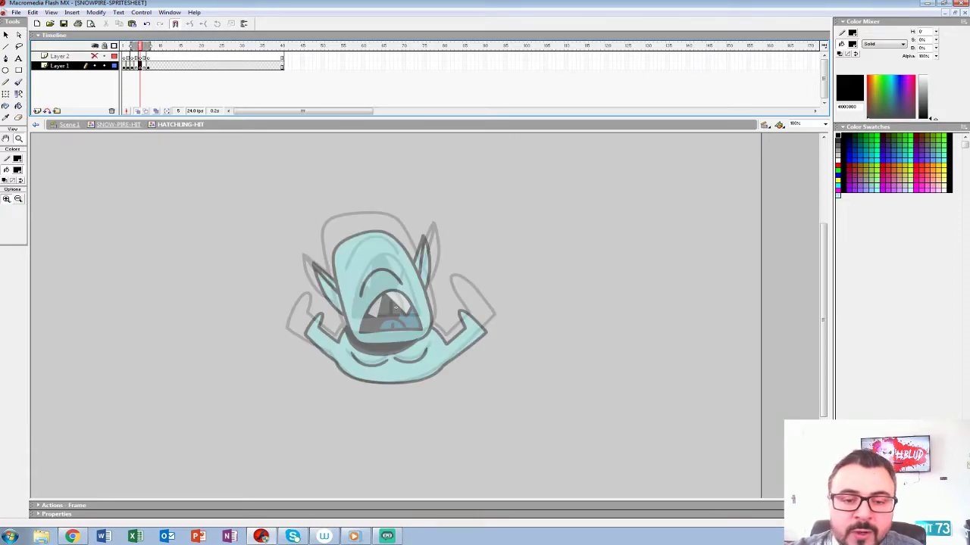
key(ctrl+=)
key(ctrl+=)
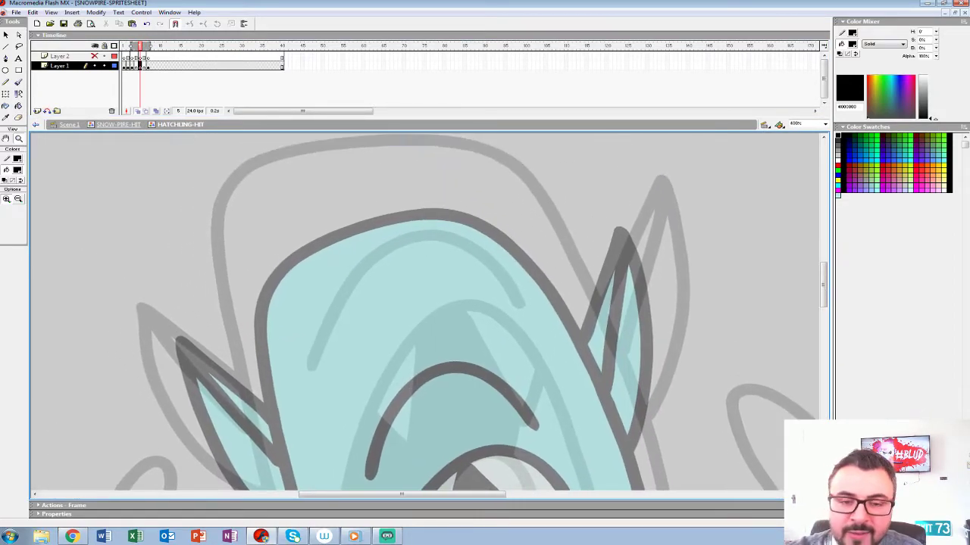
key(b)
drag(454, 341, 438, 360)
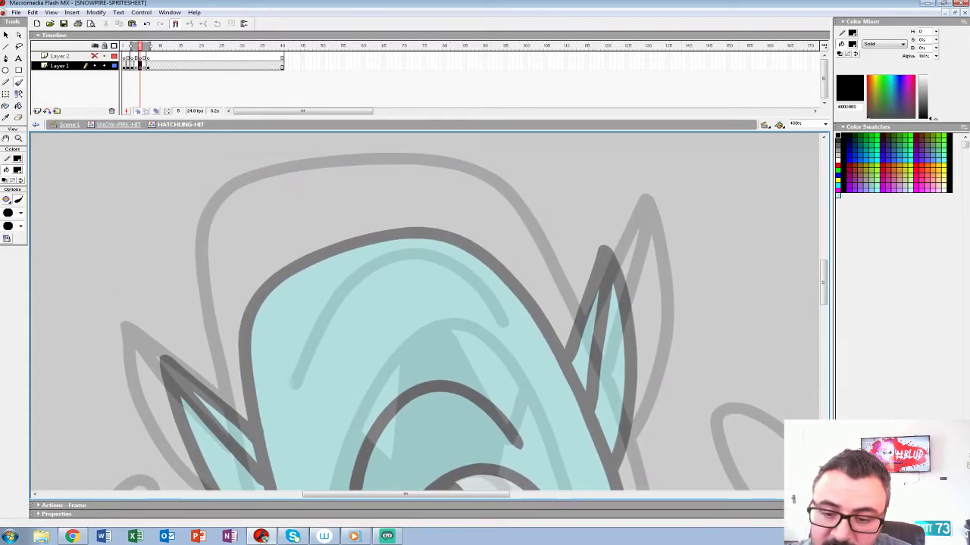
mouse_move(239, 233)
mouse_down()
mouse_move(223, 303)
mouse_move(232, 378)
mouse_up()
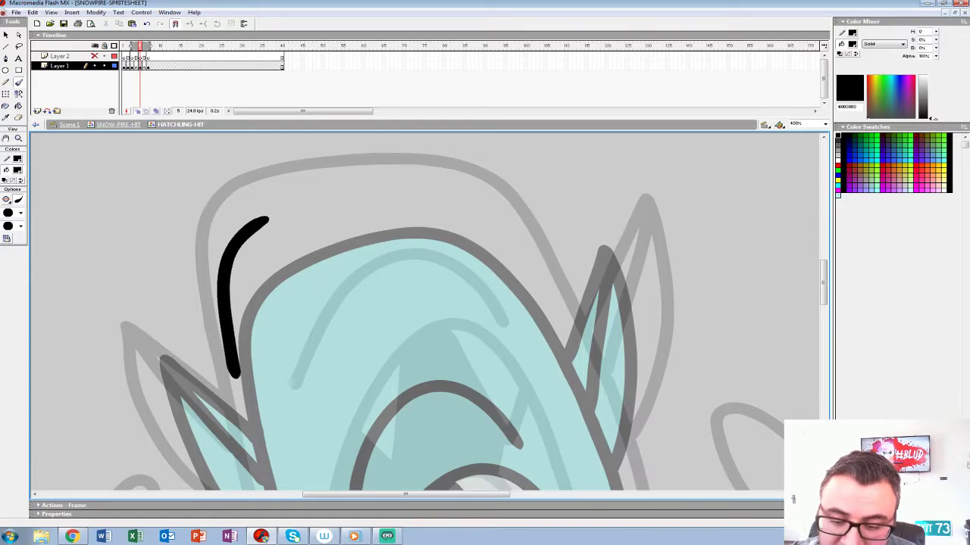
scroll(516, 306, down, 5)
mouse_move(265, 199)
mouse_down()
mouse_move(297, 325)
mouse_move(335, 407)
mouse_move(370, 426)
mouse_up()
drag(485, 212, 369, 443)
mouse_move(171, 220)
mouse_down()
mouse_move(244, 197)
mouse_move(372, 205)
mouse_move(443, 270)
mouse_move(491, 364)
mouse_move(408, 146)
mouse_move(443, 216)
mouse_move(462, 398)
mouse_move(389, 433)
mouse_move(165, 441)
mouse_move(218, 465)
mouse_up()
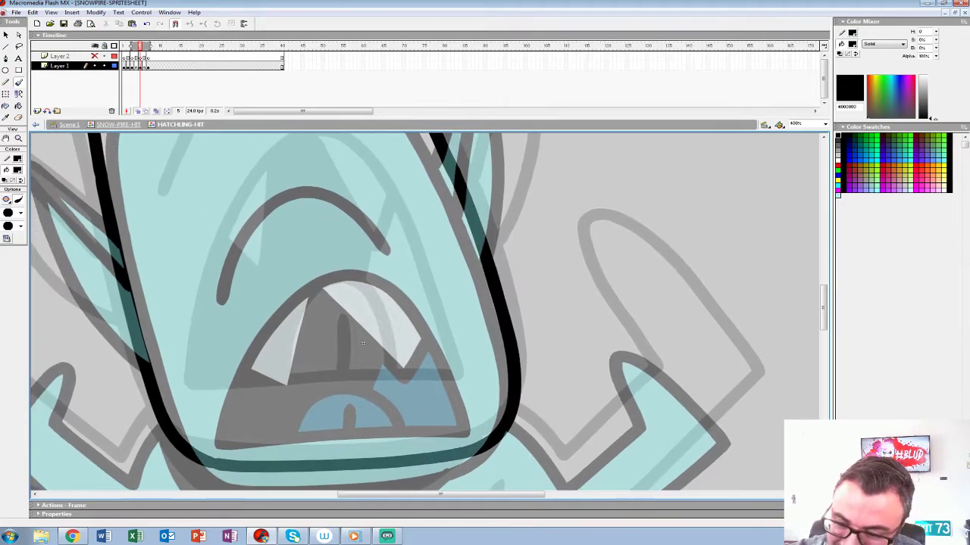
Ink the arched mouth outline, the tongue with its centre line and the two teeth on frame 5
drag(363, 343, 360, 360)
mouse_move(196, 431)
mouse_down()
mouse_move(280, 233)
mouse_move(405, 276)
mouse_move(459, 418)
mouse_move(195, 433)
mouse_up()
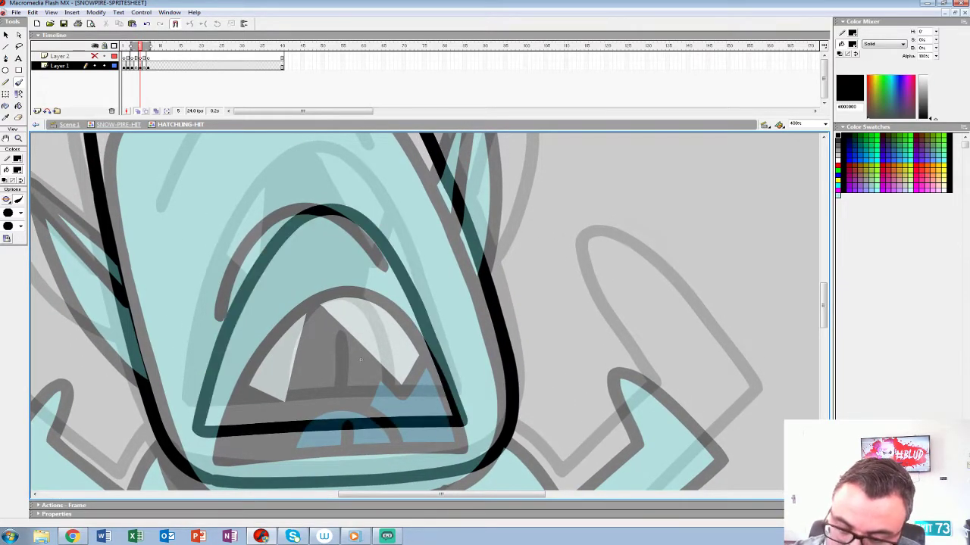
mouse_move(292, 420)
mouse_down()
mouse_move(356, 345)
mouse_move(385, 416)
mouse_up()
drag(342, 379, 343, 409)
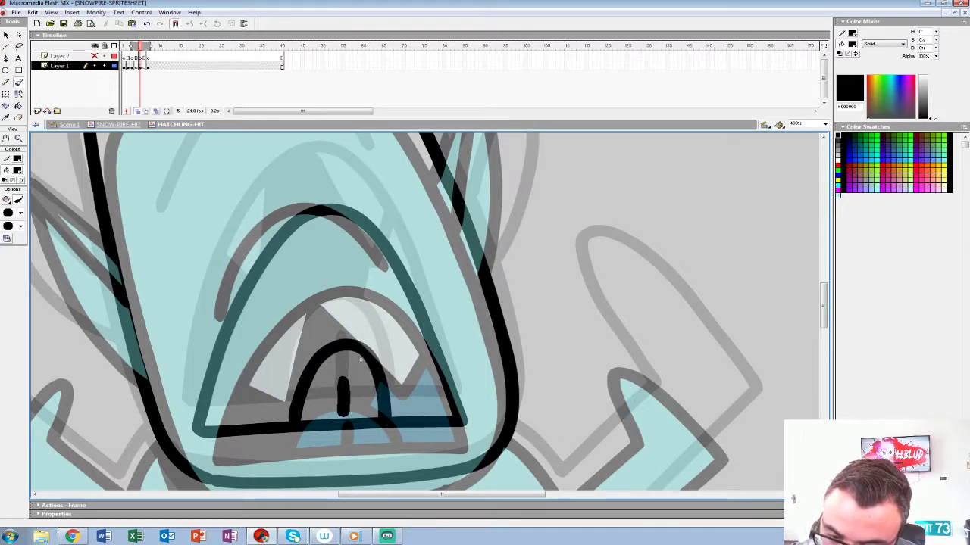
mouse_move(267, 352)
mouse_down()
mouse_move(287, 238)
mouse_move(400, 321)
mouse_up()
mouse_move(357, 363)
mouse_down()
mouse_move(409, 454)
mouse_move(373, 425)
mouse_move(383, 421)
mouse_up()
Ink the brow crease and both ears with their inner folds on frame 5
mouse_move(362, 228)
mouse_down()
mouse_move(261, 216)
mouse_move(206, 318)
mouse_move(81, 451)
mouse_up()
mouse_move(303, 352)
mouse_down()
mouse_move(352, 225)
mouse_move(373, 348)
mouse_move(346, 453)
mouse_move(656, 378)
mouse_move(709, 355)
mouse_up()
mouse_move(332, 277)
mouse_down()
mouse_move(265, 218)
mouse_move(259, 282)
mouse_move(374, 402)
mouse_up()
drag(250, 213, 311, 287)
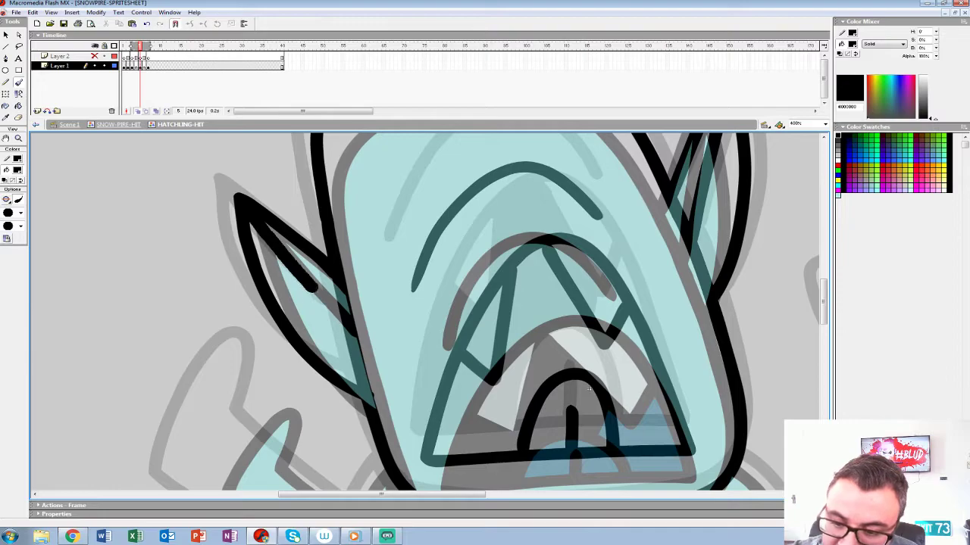
Ink the inner edge and rounded tip of the right arm on frame 5, undoing and redrawing the misplaced strokes
drag(589, 388, 111, 263)
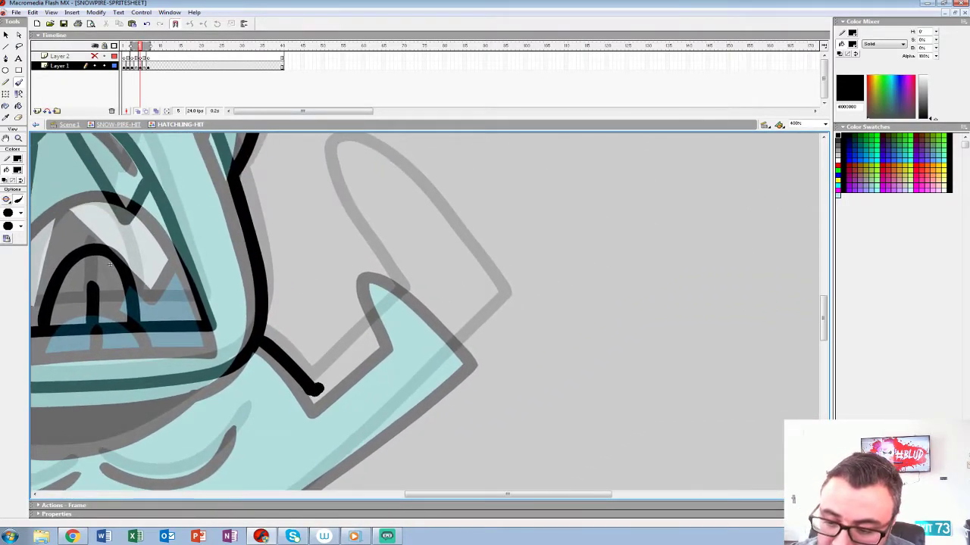
mouse_move(314, 389)
mouse_down()
mouse_move(396, 310)
mouse_move(348, 252)
mouse_move(383, 212)
mouse_move(478, 298)
mouse_up()
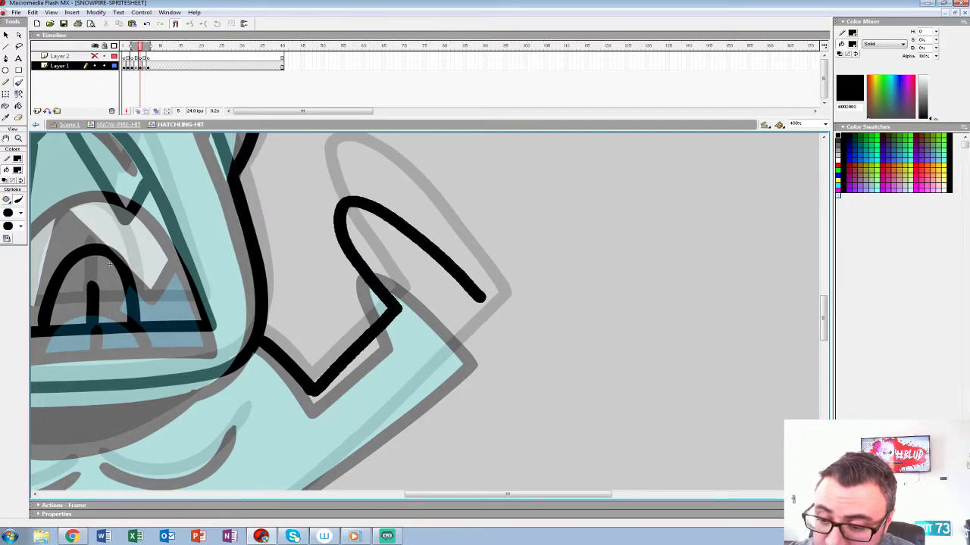
key(ctrl+z)
mouse_move(313, 390)
mouse_down()
mouse_move(384, 328)
mouse_move(342, 245)
mouse_up()
key(ctrl+z)
mouse_move(312, 389)
mouse_down()
mouse_move(397, 312)
mouse_move(352, 260)
mouse_move(377, 208)
mouse_move(471, 302)
mouse_up()
drag(117, 264, 342, 122)
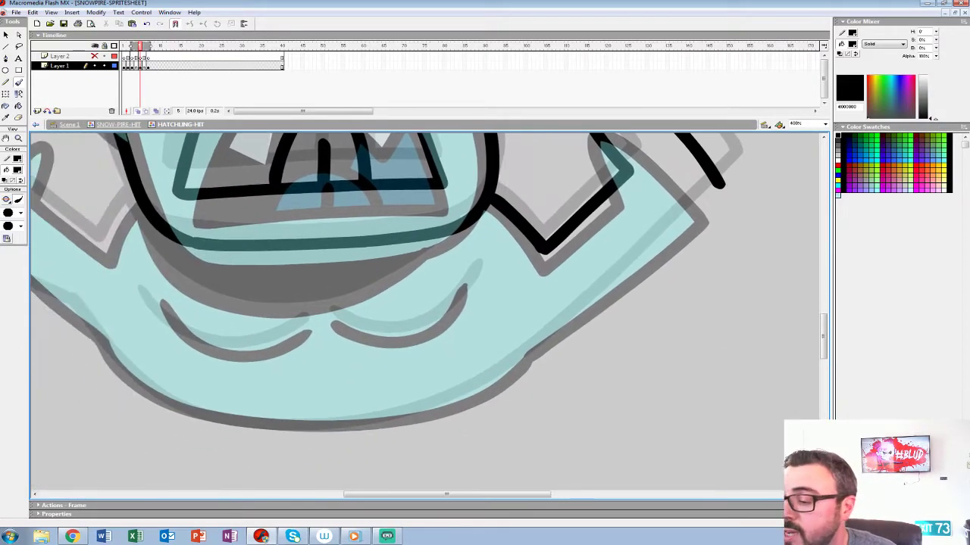
Ink the lower body contour from the right arm across to the left, and outline the left arm on frame 5
mouse_move(699, 202)
mouse_down()
mouse_move(531, 345)
mouse_move(438, 407)
mouse_move(311, 428)
mouse_move(172, 405)
mouse_move(80, 316)
mouse_move(341, 432)
mouse_up()
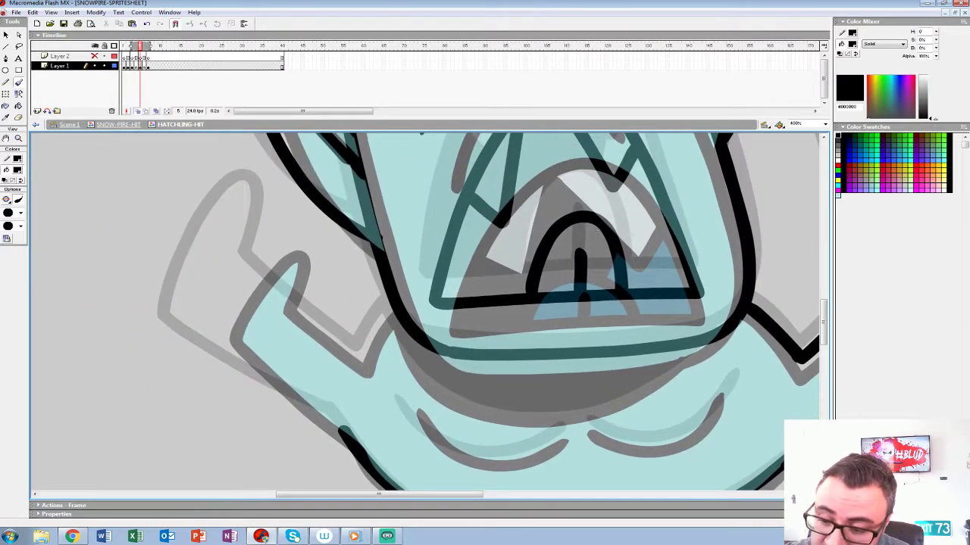
mouse_move(392, 301)
mouse_down()
mouse_move(362, 357)
mouse_move(294, 303)
mouse_up()
mouse_move(282, 267)
mouse_down()
mouse_move(260, 214)
mouse_move(214, 272)
mouse_move(194, 326)
mouse_move(343, 426)
mouse_up()
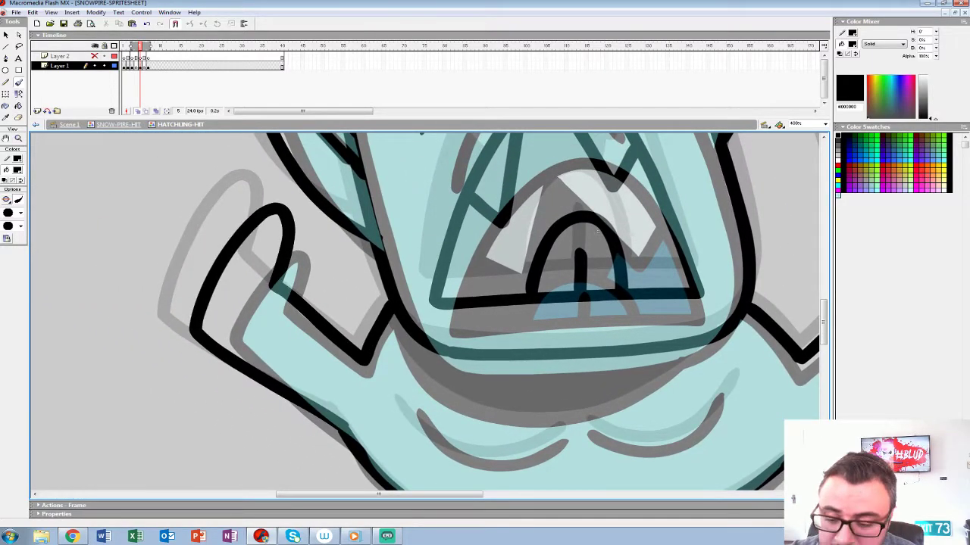
Ink the curve of the shadow under the chin and the two chest creases on frame 5, redrawing the misplaced stroke
drag(606, 363, 339, 298)
mouse_move(435, 277)
mouse_down()
mouse_move(337, 340)
mouse_move(264, 352)
mouse_up()
key(ctrl+z)
mouse_move(431, 278)
mouse_down()
mouse_move(355, 327)
mouse_move(296, 345)
mouse_move(235, 347)
mouse_move(181, 324)
mouse_move(140, 280)
mouse_move(126, 250)
mouse_up()
mouse_move(371, 376)
mouse_down()
mouse_move(414, 370)
mouse_move(473, 312)
mouse_up()
mouse_move(153, 353)
mouse_down()
mouse_move(199, 388)
mouse_move(240, 394)
mouse_up()
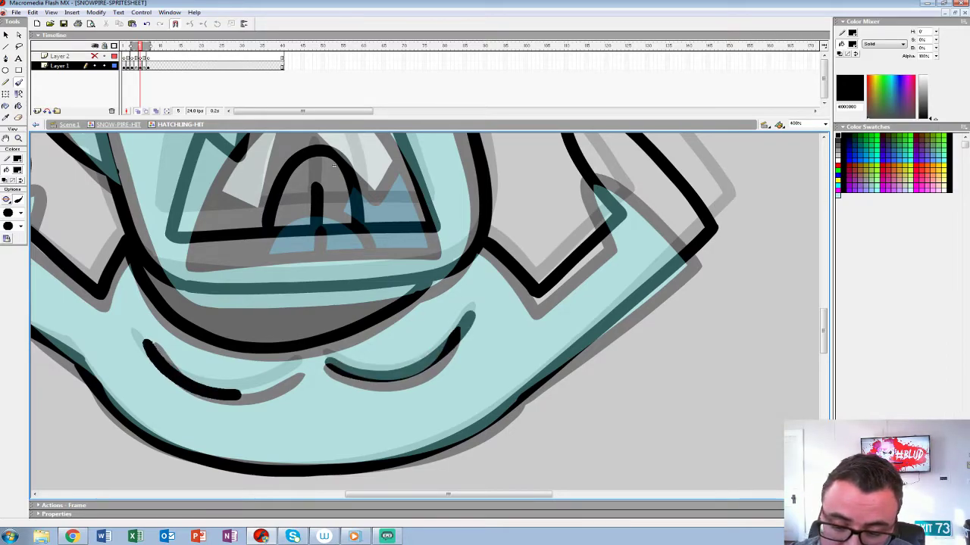
On frame 4 of Layer 1, ink the full head outline midway between the neighbouring onion-skinned heads
mouse_move(334, 165)
mouse_down()
mouse_move(322, 262)
mouse_move(413, 454)
mouse_move(401, 486)
mouse_up()
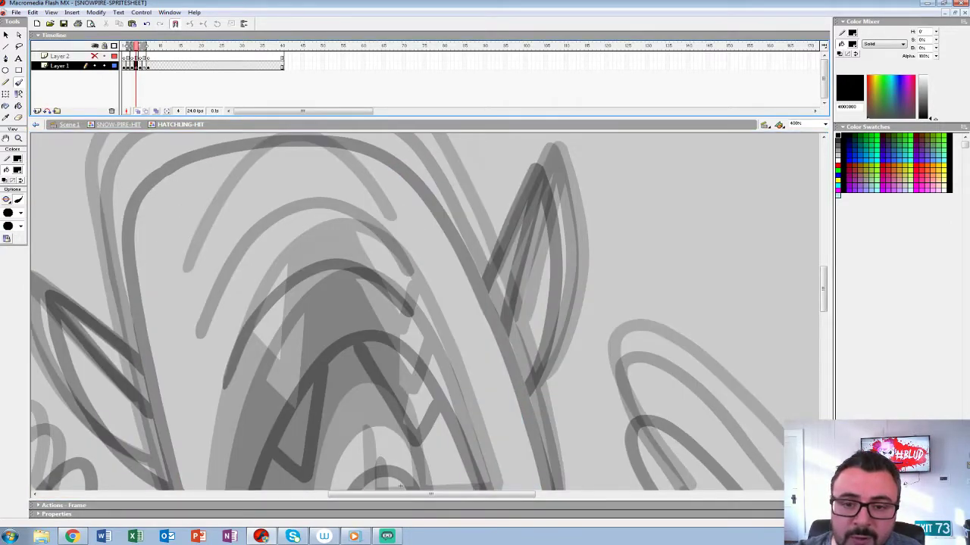
key(.)
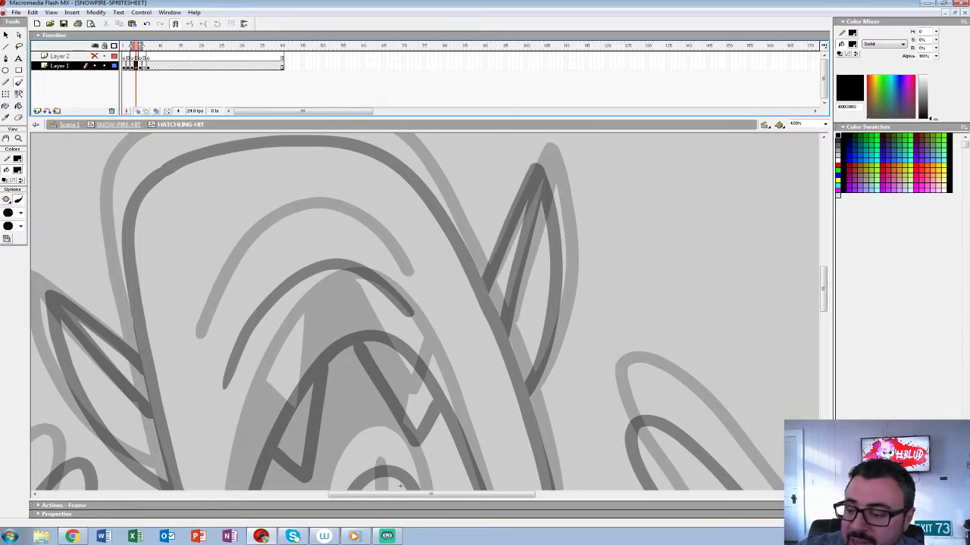
mouse_move(400, 485)
mouse_down()
mouse_move(384, 464)
mouse_move(579, 500)
mouse_move(622, 418)
mouse_move(642, 414)
mouse_move(666, 466)
mouse_move(686, 466)
mouse_move(676, 452)
mouse_up()
mouse_move(433, 114)
mouse_down()
mouse_move(400, 138)
mouse_move(392, 203)
mouse_up()
drag(404, 271, 413, 306)
mouse_move(418, 312)
mouse_down()
mouse_move(377, 236)
mouse_move(352, 154)
mouse_move(389, 329)
mouse_move(426, 391)
mouse_move(457, 402)
mouse_up()
drag(439, 212, 331, 438)
mouse_move(256, 180)
mouse_down()
mouse_move(358, 158)
mouse_move(474, 167)
mouse_move(513, 190)
mouse_move(539, 226)
mouse_move(603, 363)
mouse_up()
mouse_move(602, 364)
mouse_down()
mouse_move(458, 113)
mouse_move(492, 176)
mouse_move(520, 339)
mouse_move(459, 393)
mouse_move(213, 394)
mouse_move(259, 476)
mouse_up()
Ink the mouth outline, the tongue with its centre line and both teeth on frame 4, undoing the stray stroke
mouse_move(224, 438)
mouse_down()
mouse_move(231, 376)
mouse_move(336, 200)
mouse_move(412, 228)
mouse_move(491, 429)
mouse_move(231, 439)
mouse_up()
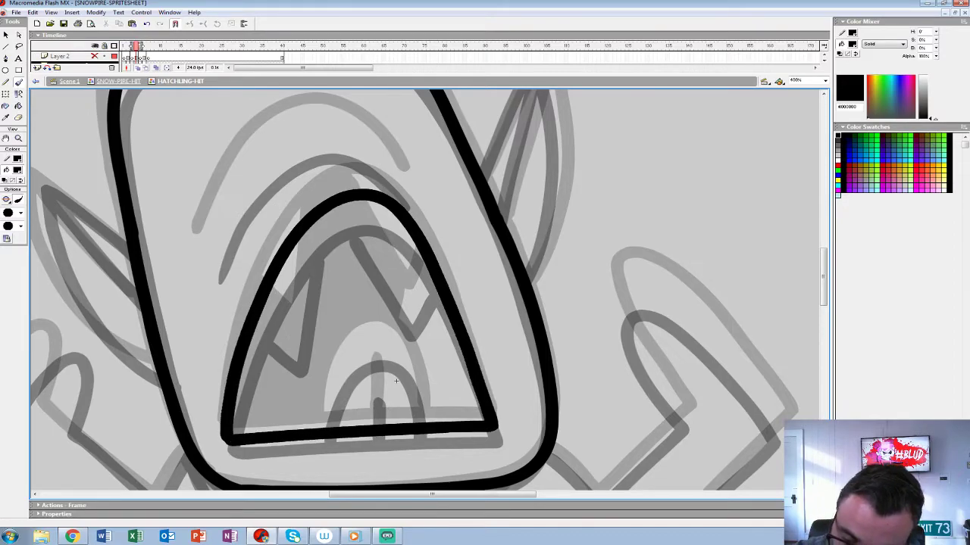
drag(323, 426, 347, 362)
drag(410, 371, 424, 423)
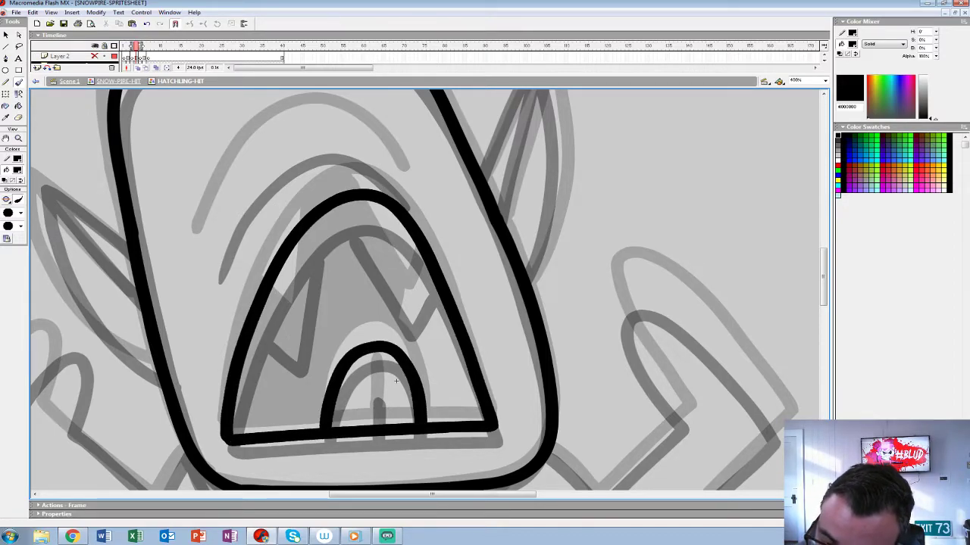
drag(377, 374, 380, 426)
drag(282, 327, 302, 267)
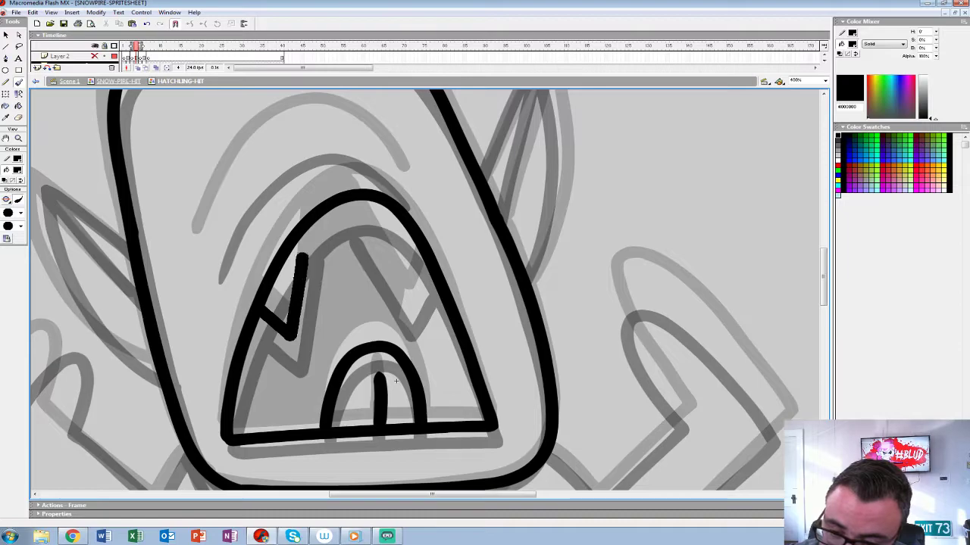
mouse_move(348, 203)
mouse_down()
mouse_move(404, 286)
mouse_move(417, 284)
mouse_move(429, 258)
mouse_up()
drag(429, 217, 452, 291)
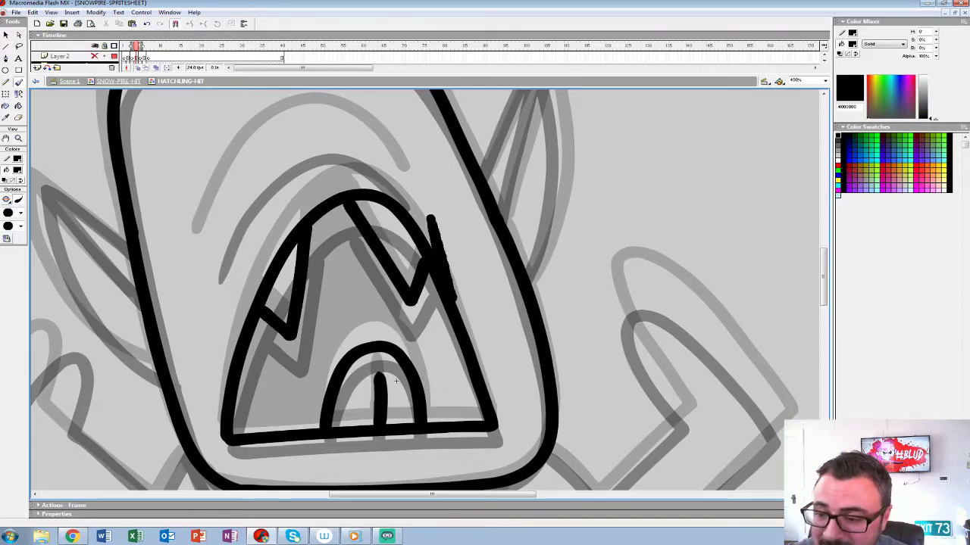
key(ctrl+z)
Ink the brow crease above the mouth on frame 4, undoing strokes until the curve sits between the onion-skinned brows
drag(396, 381, 445, 461)
mouse_move(448, 257)
mouse_down()
mouse_move(406, 217)
mouse_move(354, 206)
mouse_move(283, 266)
mouse_up()
key(ctrl+z)
mouse_move(256, 333)
mouse_down()
mouse_move(280, 276)
mouse_move(343, 211)
mouse_move(394, 203)
mouse_up()
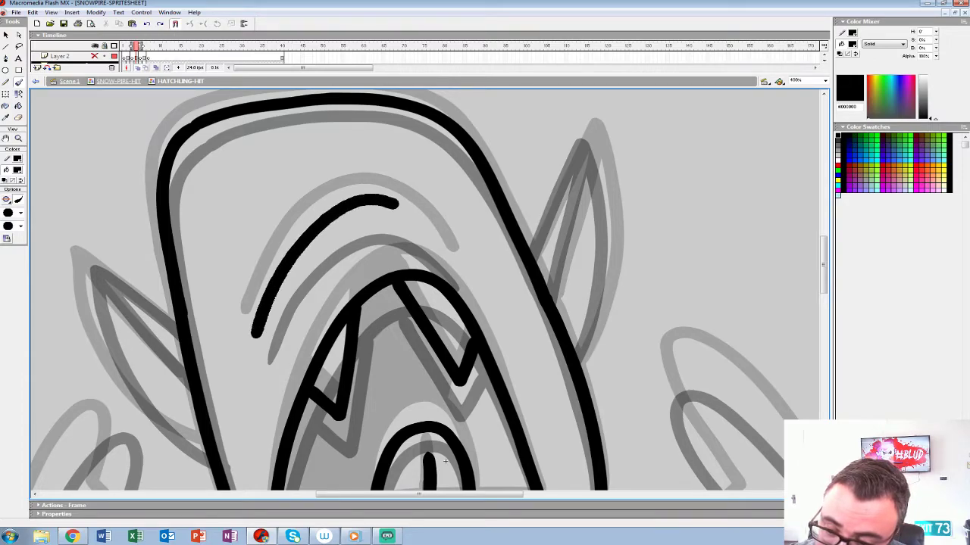
key(ctrl+z)
mouse_move(455, 265)
mouse_down()
mouse_move(401, 217)
mouse_move(347, 212)
mouse_move(302, 250)
mouse_move(256, 333)
mouse_up()
Ink the right and left ears with their inner folds on frame 4
drag(591, 227, 349, 335)
mouse_move(291, 368)
mouse_down()
mouse_move(346, 240)
mouse_move(360, 310)
mouse_move(350, 431)
mouse_move(334, 468)
mouse_up()
drag(347, 259, 321, 368)
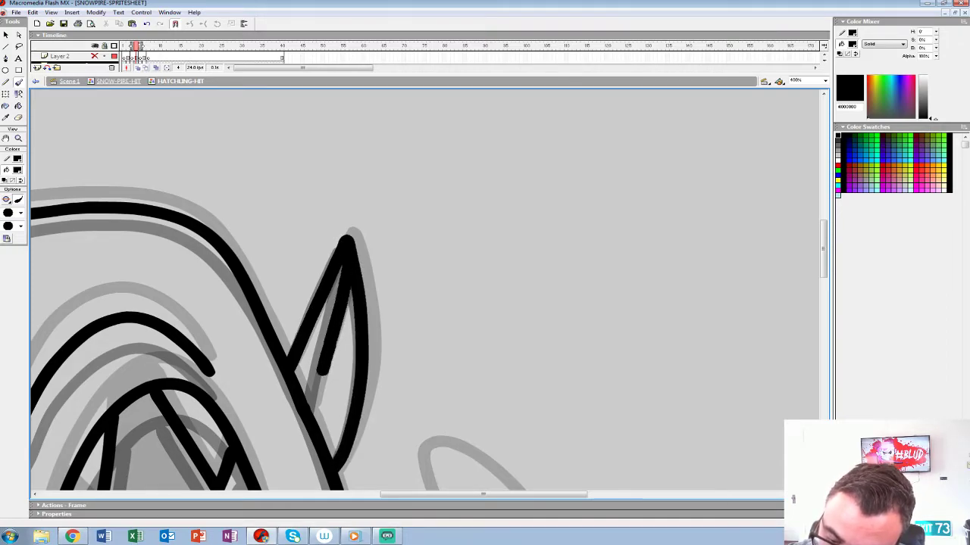
drag(249, 447, 667, 273)
mouse_move(351, 261)
mouse_down()
mouse_move(263, 203)
mouse_move(282, 284)
mouse_move(322, 345)
mouse_move(379, 388)
mouse_up()
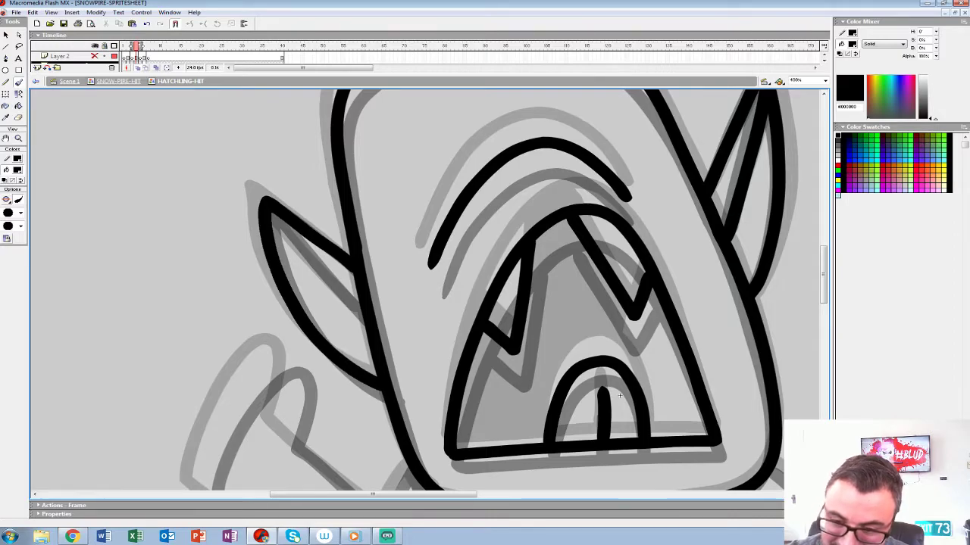
Ink the right and left arms on frame 4, undoing and redrawing the first right-arm stroke
drag(620, 396, 154, 246)
mouse_move(380, 345)
mouse_down()
mouse_move(442, 278)
mouse_move(382, 194)
mouse_move(381, 148)
mouse_move(412, 155)
mouse_move(455, 188)
mouse_move(541, 292)
mouse_up()
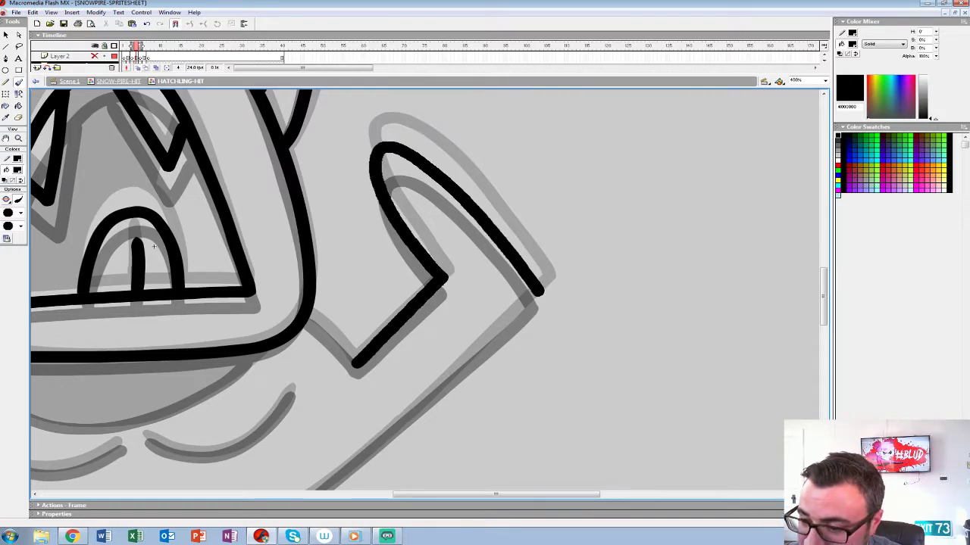
key(ctrl+z)
mouse_move(426, 398)
mouse_down()
mouse_move(542, 295)
mouse_move(434, 163)
mouse_move(379, 144)
mouse_move(376, 173)
mouse_move(438, 283)
mouse_move(356, 369)
mouse_up()
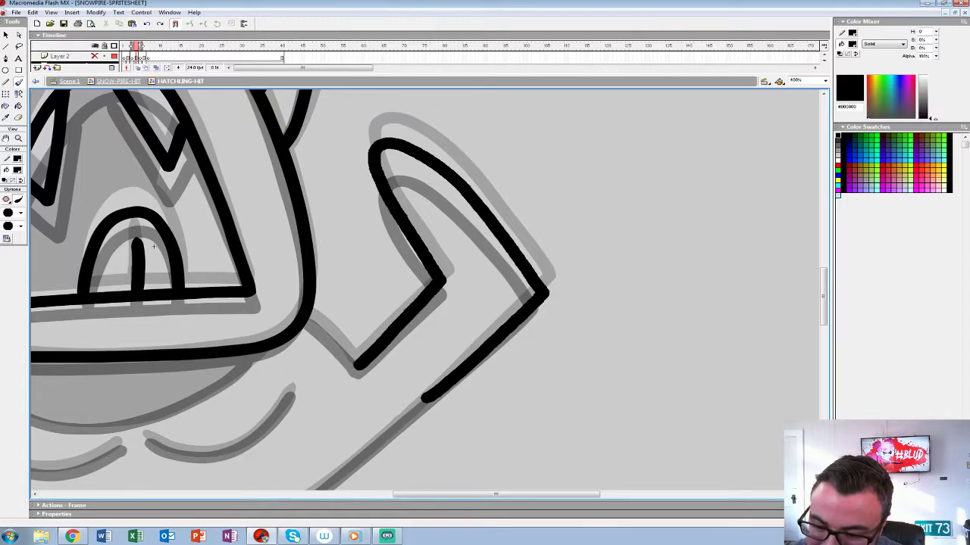
drag(153, 246, 696, 212)
mouse_move(485, 282)
mouse_down()
mouse_move(454, 333)
mouse_move(377, 261)
mouse_move(370, 197)
mouse_move(324, 196)
mouse_move(272, 303)
mouse_move(170, 201)
mouse_move(331, 297)
mouse_move(162, 250)
mouse_up()
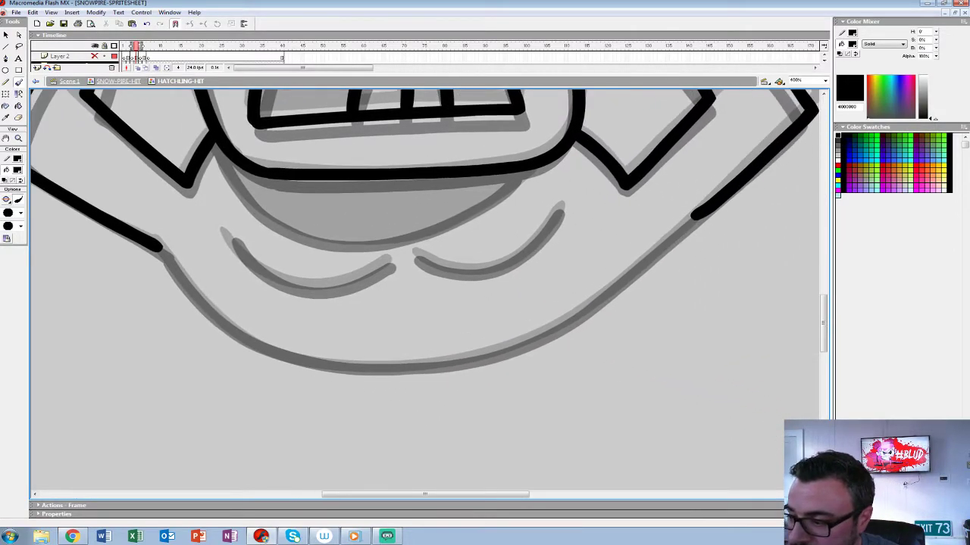
Ink the lower body contour, the curve of the shadow under the chin and the two chest creases on frame 4
mouse_move(695, 218)
mouse_down()
mouse_move(541, 338)
mouse_move(436, 365)
mouse_move(287, 358)
mouse_move(197, 302)
mouse_move(159, 243)
mouse_up()
drag(421, 66, 438, 111)
mouse_move(540, 220)
mouse_down()
mouse_move(471, 266)
mouse_move(381, 291)
mouse_move(335, 287)
mouse_move(293, 267)
mouse_move(257, 238)
mouse_move(228, 191)
mouse_up()
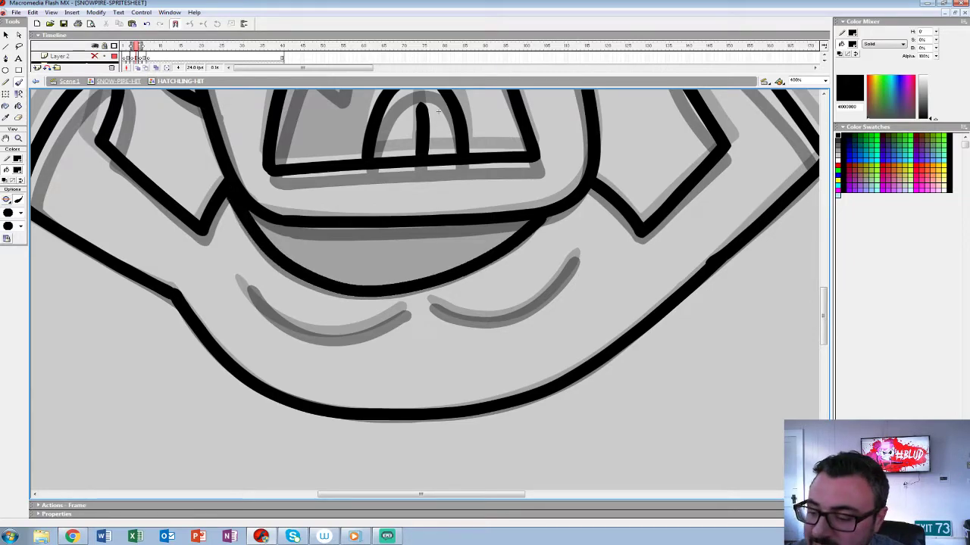
mouse_move(494, 319)
mouse_down()
mouse_move(524, 309)
mouse_move(572, 270)
mouse_up()
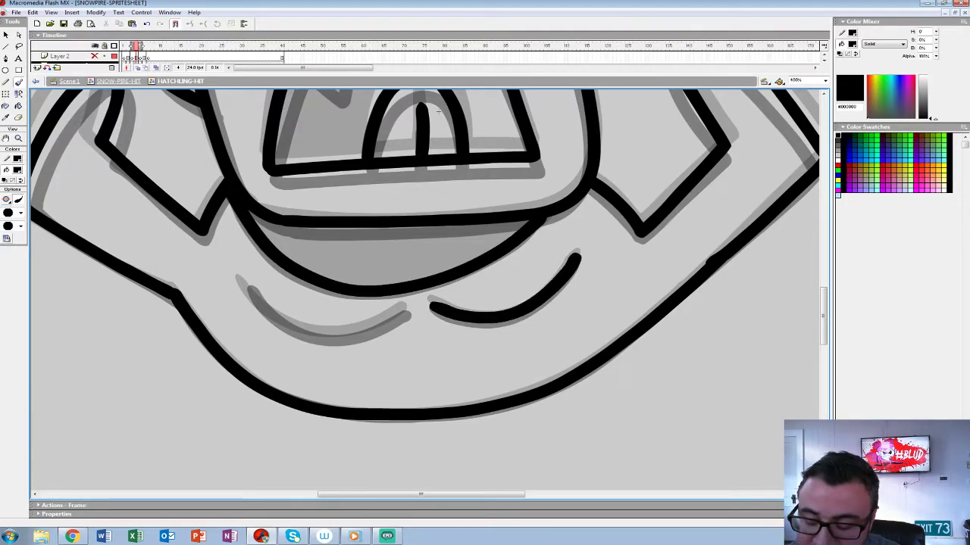
mouse_move(409, 314)
mouse_down()
mouse_move(345, 337)
mouse_move(265, 315)
mouse_move(240, 282)
mouse_up()
Fill the shadow under the chin on frame 4 with black, and try filling the mouth, undoing that fill
drag(241, 282, 220, 388)
key(k)
click(363, 356)
click(303, 227)
key(ctrl+z)
Return to the Brush tool and extend the onion-skin range forward to include the coloured original drawing
key(b)
drag(416, 214, 397, 318)
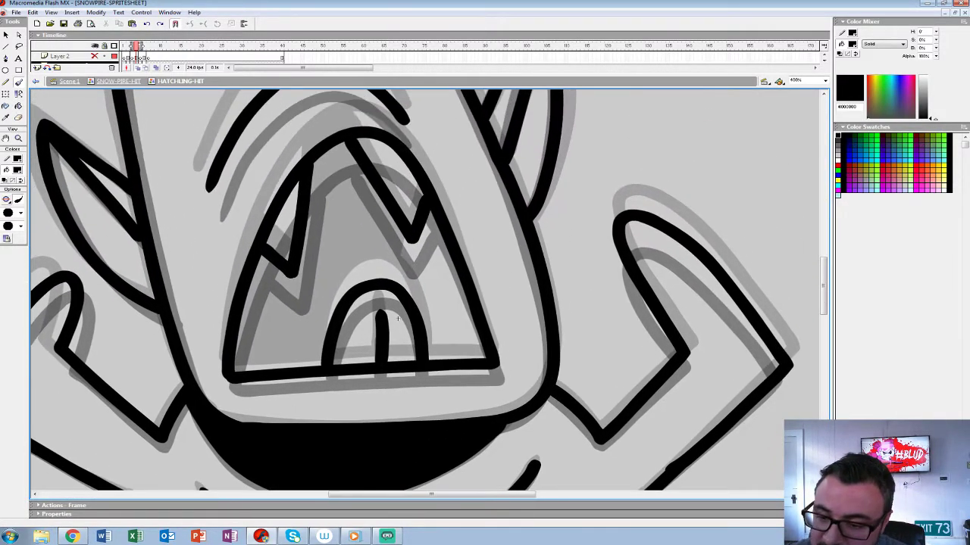
drag(141, 46, 150, 46)
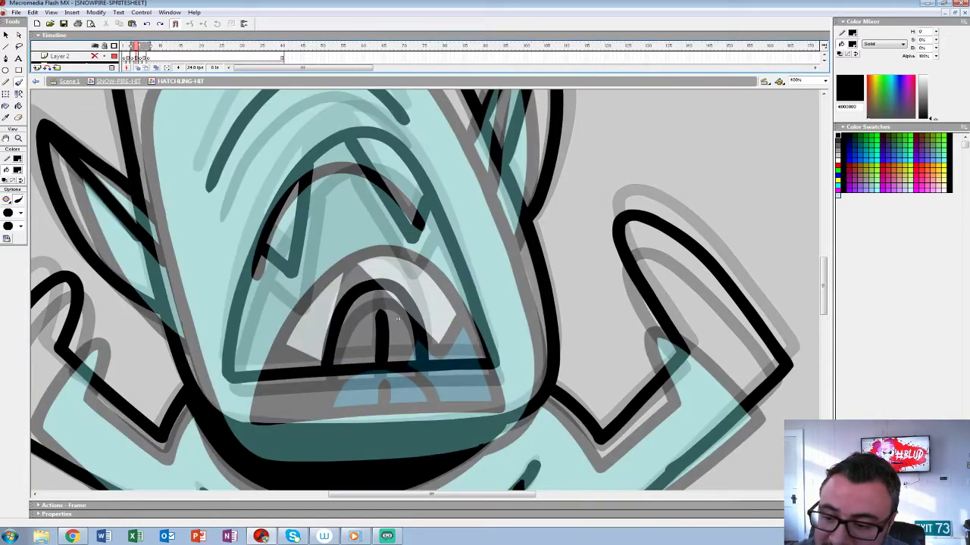
Ink a short line on frame 5 joining the tip of the right fang to the top of the tongue
key(alt+shift+o)
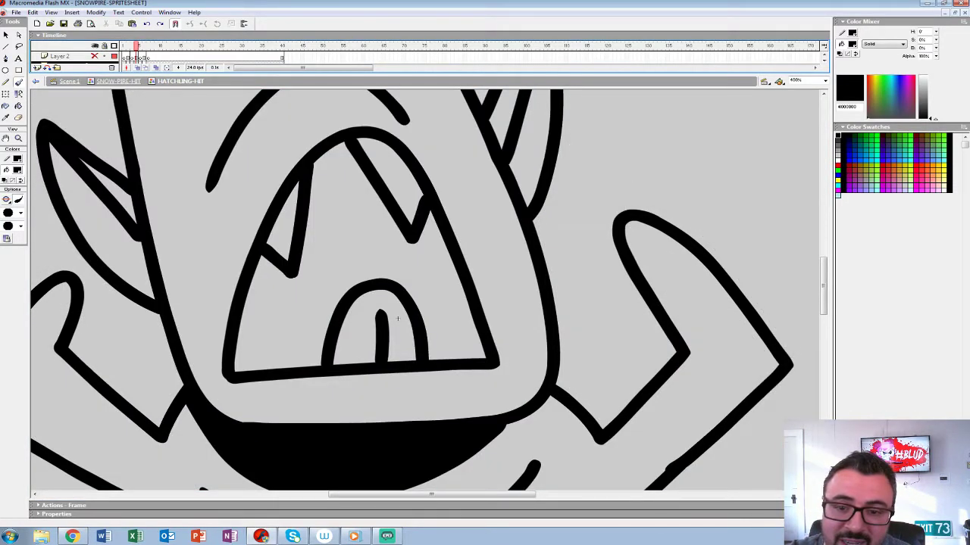
key(period)
key(alt+shift+o)
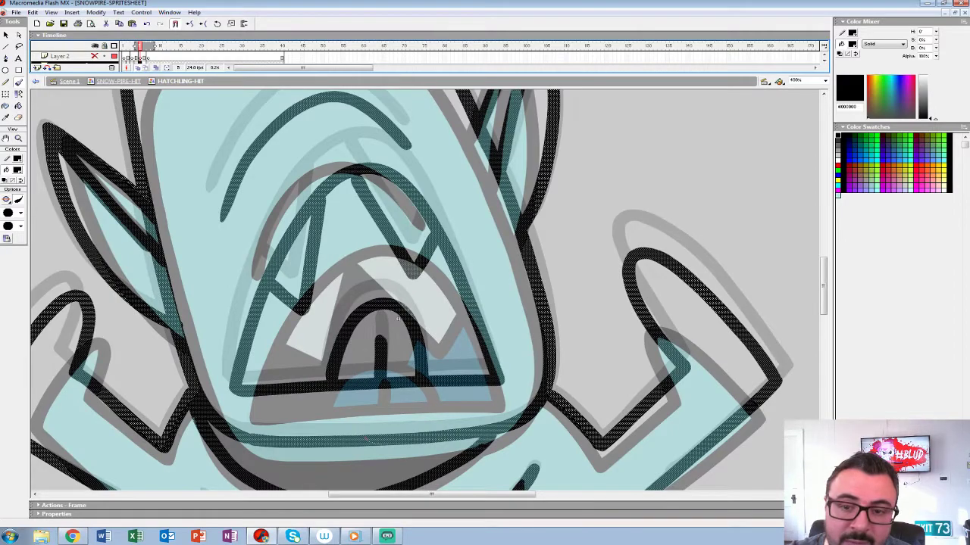
drag(401, 275, 390, 297)
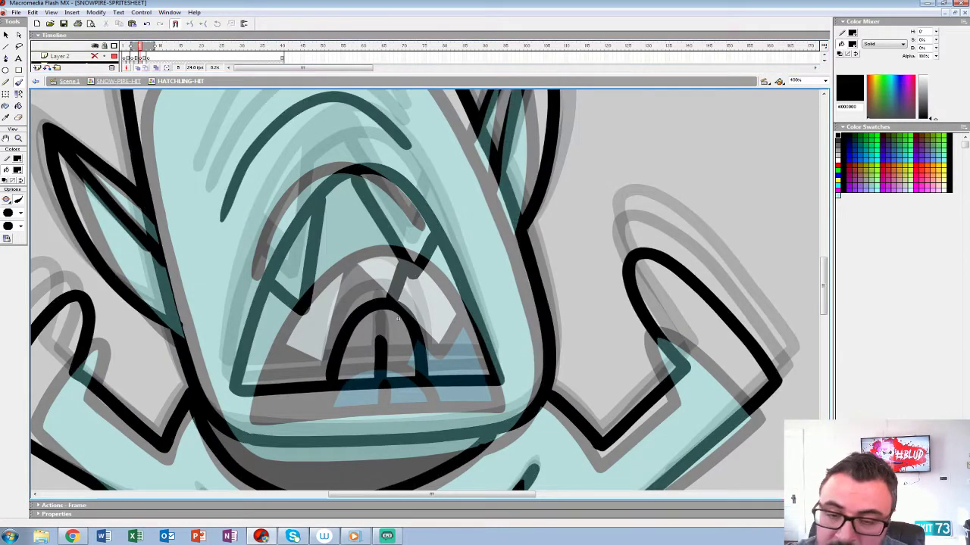
Close the gap between the right fang and the tongue on frame 4 with a short line, and fill the mouth with black
key(alt+shift+o)
key(comma)
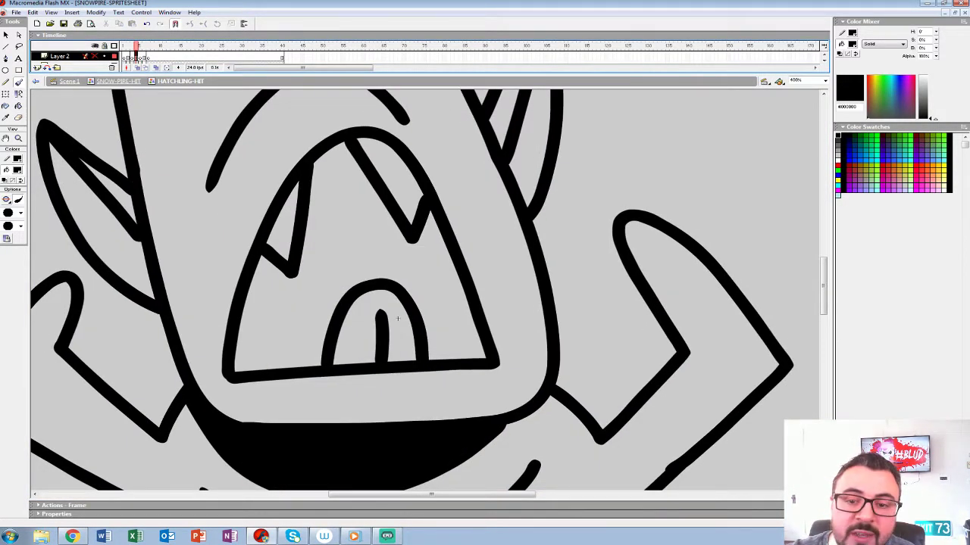
key(alt+shift+o)
drag(128, 47, 132, 46)
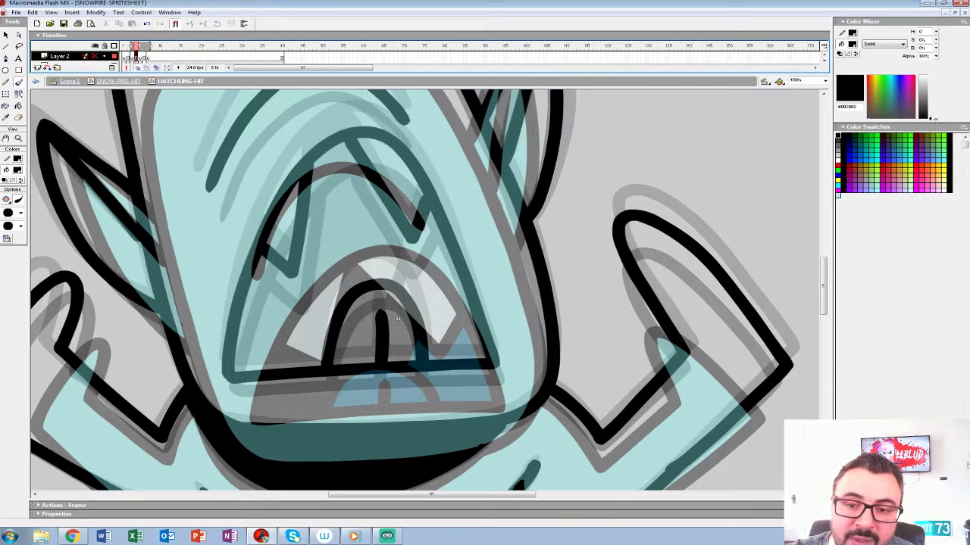
click(397, 319)
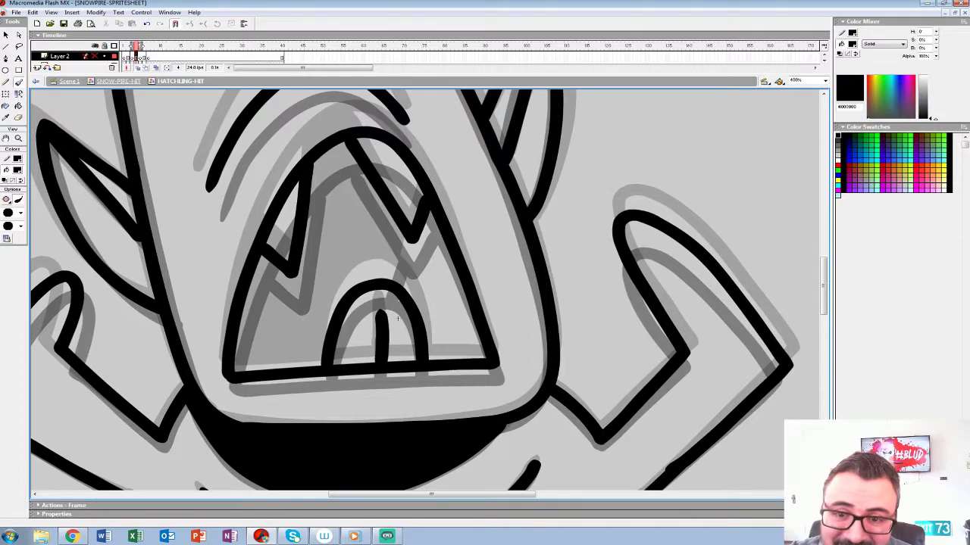
key(ctrl+a)
drag(403, 234, 392, 282)
key(k)
click(345, 235)
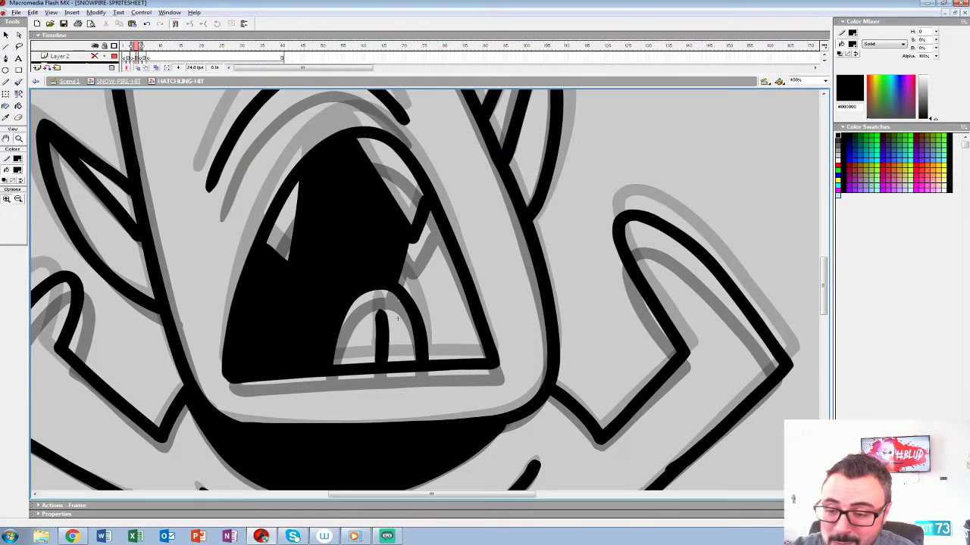
Ink the top and right contour of the head on frame 6 between the onion-skinned neighbouring poses
key(ctrl+1)
key(ctrl+minus)
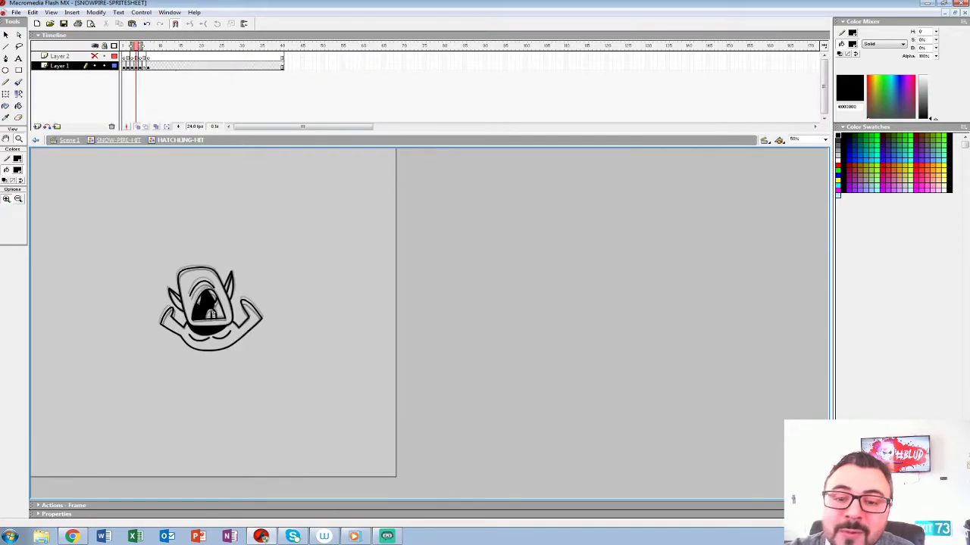
key(period)
key(period)
key(ctrl+equal)
key(ctrl+equal)
key(ctrl+equal)
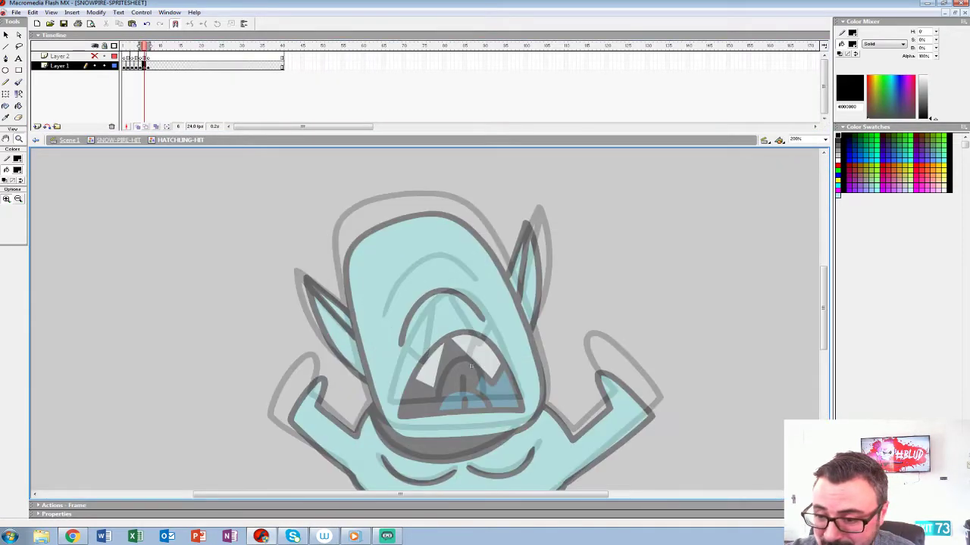
drag(454, 133, 454, 73)
mouse_move(485, 424)
mouse_down()
mouse_move(517, 279)
mouse_move(597, 352)
mouse_up()
key(b)
drag(606, 435, 375, 462)
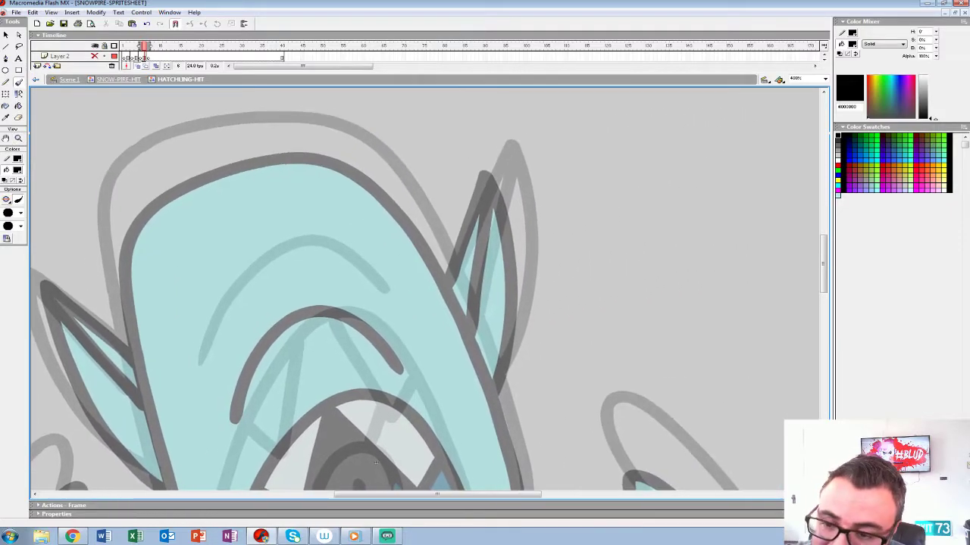
mouse_move(340, 140)
mouse_down()
mouse_move(401, 191)
mouse_move(485, 357)
mouse_up()
mouse_move(377, 457)
mouse_down()
mouse_move(335, 316)
mouse_move(309, 283)
mouse_up()
mouse_move(413, 171)
mouse_down()
mouse_move(452, 274)
mouse_move(415, 402)
mouse_move(200, 414)
mouse_up()
drag(309, 282, 485, 497)
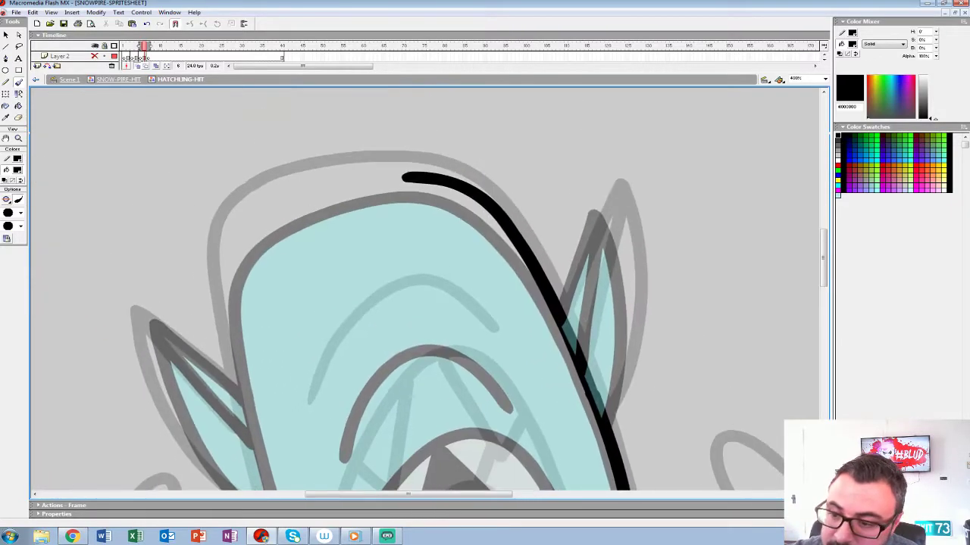
Ink the rest of the hatchling on frame 6, from the remaining head outline, ears and facial features down to the arms and body
mouse_move(403, 178)
mouse_down()
mouse_move(343, 182)
mouse_move(227, 240)
mouse_move(221, 356)
mouse_move(266, 159)
mouse_move(314, 329)
mouse_move(367, 424)
mouse_move(424, 443)
mouse_move(347, 487)
mouse_up()
mouse_move(291, 436)
mouse_down()
mouse_move(337, 312)
mouse_move(453, 247)
mouse_move(530, 364)
mouse_move(554, 428)
mouse_move(292, 435)
mouse_up()
mouse_move(479, 426)
mouse_down()
mouse_move(431, 360)
mouse_move(379, 431)
mouse_up()
mouse_move(324, 350)
mouse_down()
mouse_move(368, 373)
mouse_move(388, 257)
mouse_move(496, 307)
mouse_move(451, 359)
mouse_move(466, 401)
mouse_up()
mouse_move(481, 266)
mouse_down()
mouse_move(443, 228)
mouse_move(323, 285)
mouse_move(304, 324)
mouse_up()
drag(553, 227, 319, 333)
mouse_move(317, 297)
mouse_down()
mouse_move(368, 231)
mouse_move(356, 425)
mouse_up()
mouse_move(353, 203)
mouse_down()
mouse_move(345, 279)
mouse_move(731, 196)
mouse_up()
mouse_move(365, 261)
mouse_down()
mouse_move(322, 231)
mouse_move(286, 251)
mouse_move(382, 394)
mouse_move(405, 408)
mouse_up()
drag(618, 386, 257, 174)
mouse_move(405, 256)
mouse_down()
mouse_move(460, 312)
mouse_move(513, 263)
mouse_move(493, 160)
mouse_move(623, 241)
mouse_move(472, 356)
mouse_move(442, 409)
mouse_move(805, 390)
mouse_up()
mouse_move(418, 231)
mouse_down()
mouse_move(385, 295)
mouse_move(306, 221)
mouse_move(317, 161)
mouse_move(241, 244)
mouse_move(282, 303)
mouse_move(381, 368)
mouse_move(168, 244)
mouse_up()
mouse_move(594, 265)
mouse_down()
mouse_move(551, 303)
mouse_move(432, 333)
mouse_move(298, 335)
mouse_move(189, 279)
mouse_move(162, 241)
mouse_move(109, 303)
mouse_up()
mouse_move(480, 256)
mouse_down()
mouse_move(450, 296)
mouse_move(369, 309)
mouse_move(344, 297)
mouse_move(283, 322)
mouse_move(210, 317)
mouse_move(175, 275)
mouse_move(206, 340)
mouse_up()
mouse_move(470, 284)
mouse_down()
mouse_move(394, 333)
mouse_move(307, 348)
mouse_move(216, 326)
mouse_move(182, 244)
mouse_up()
Fill the shadow under the chin and the mouth interior on frame 6 with black
key(k)
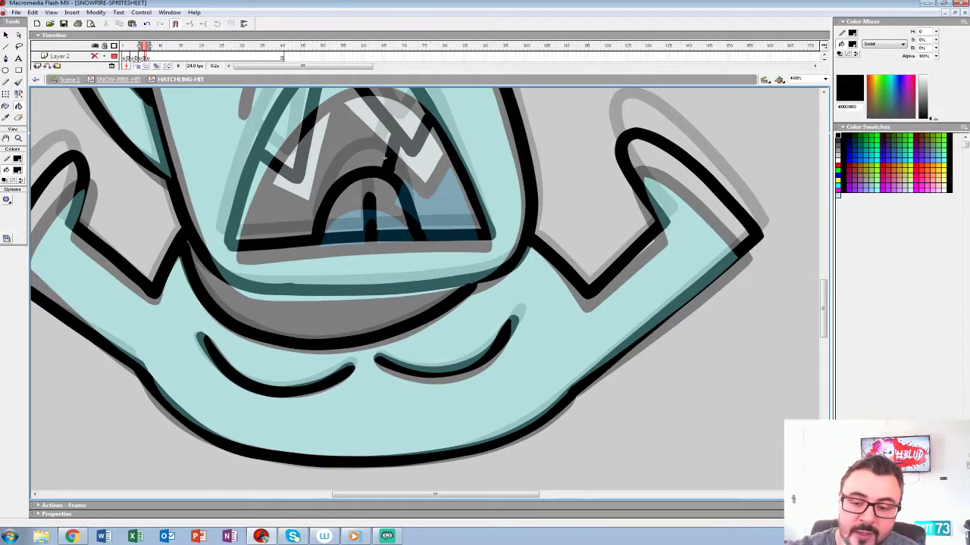
click(318, 316)
drag(334, 303, 321, 368)
key(z)
alt+click(432, 247)
alt+click(394, 278)
click(383, 282)
click(371, 286)
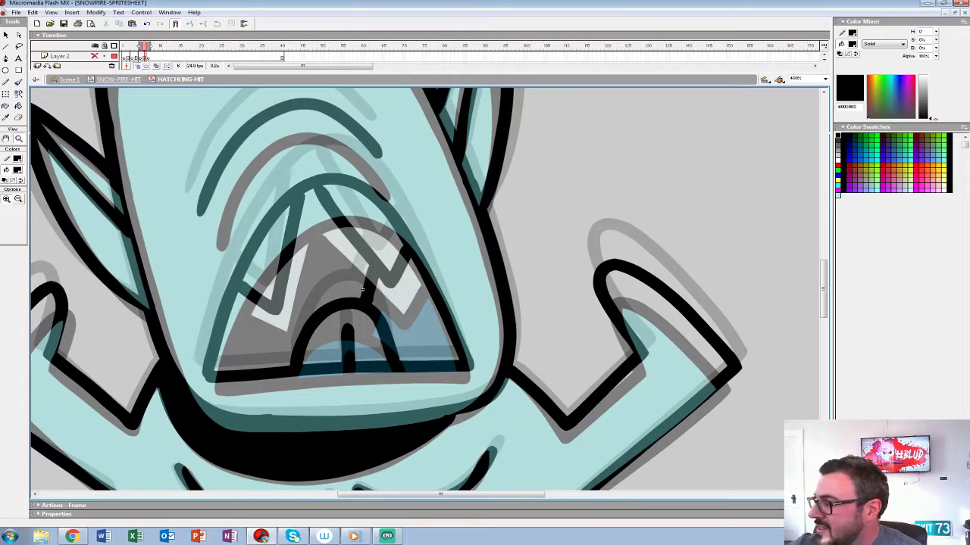
alt+click(457, 273)
click(482, 273)
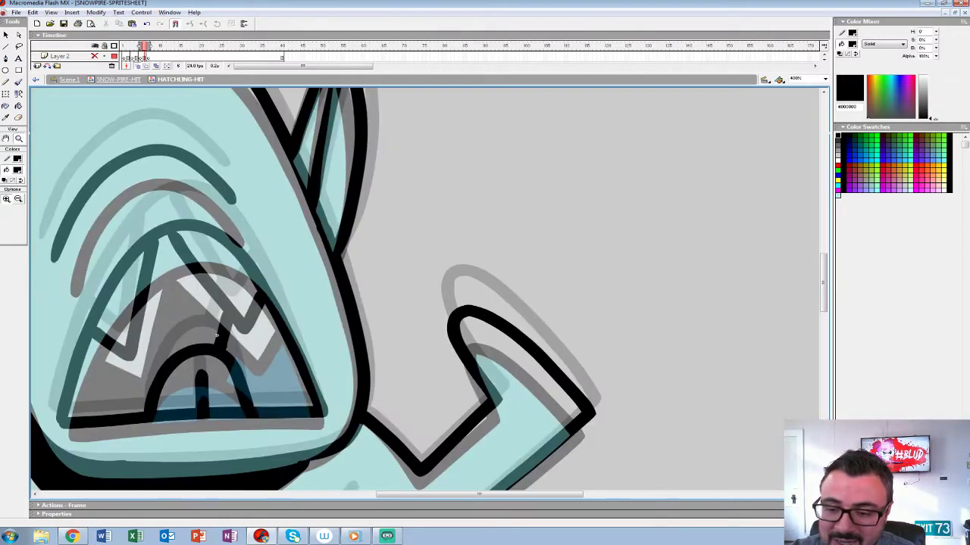
click(179, 312)
Turn off onion skinning, reveal both layers in the timeline and review the hit animation at 100% zoom
click(137, 65)
click(18, 139)
alt+click(403, 243)
drag(391, 269, 369, 205)
alt+click(369, 206)
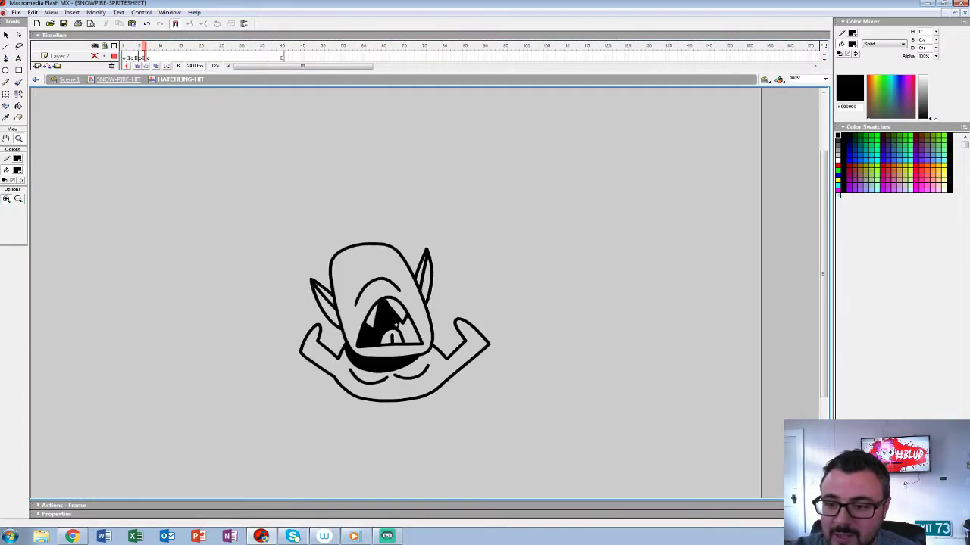
drag(379, 72, 378, 147)
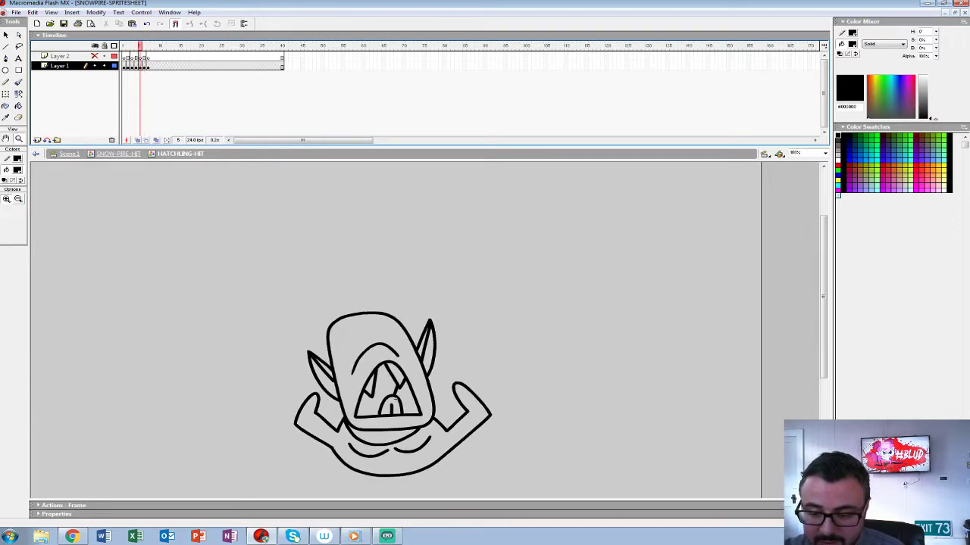
key(e)
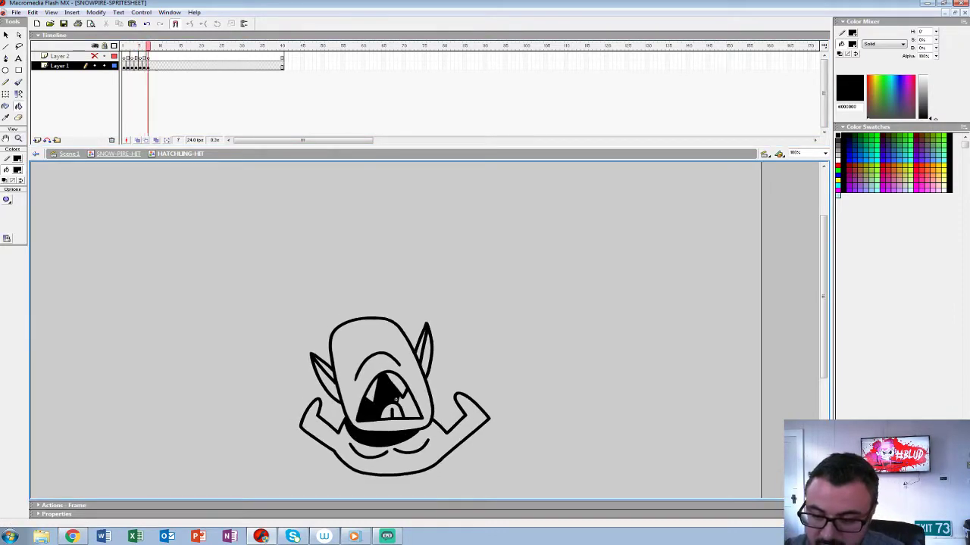
key(Return)
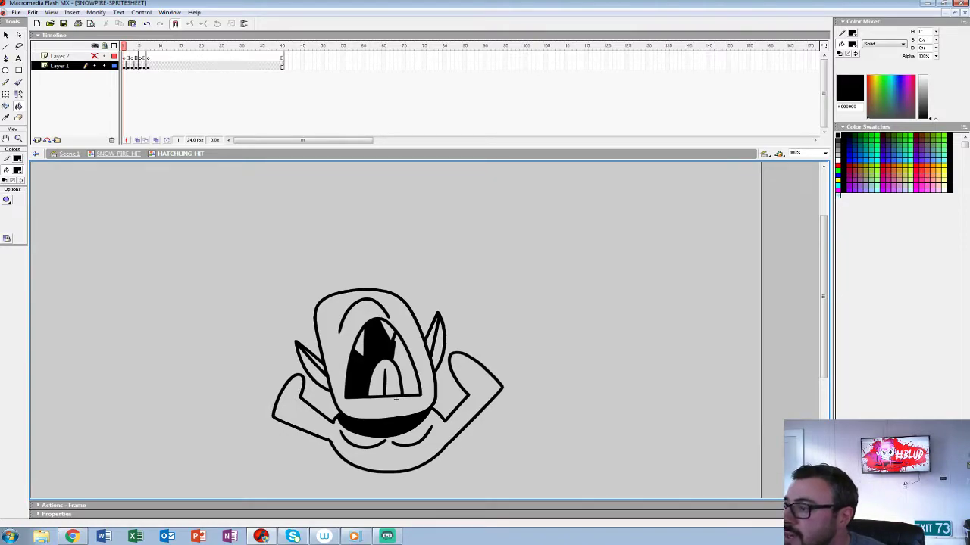
Switch to SHADOW-VAMP-LIB-001, copy the first four Layer 6 frames of the vampire's hit animation, and return to SNOWPIRE-SPRITESHEET
click(946, 12)
click(147, 496)
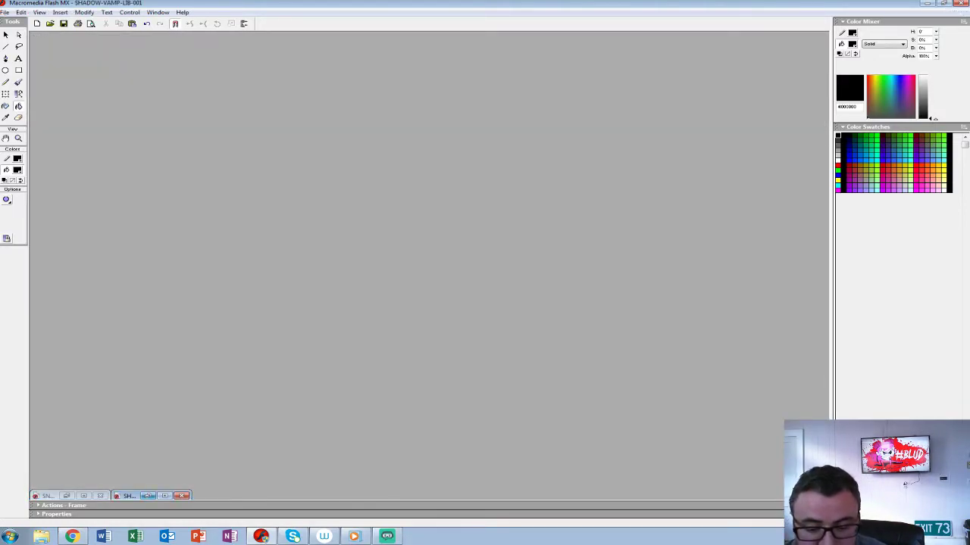
key(Return)
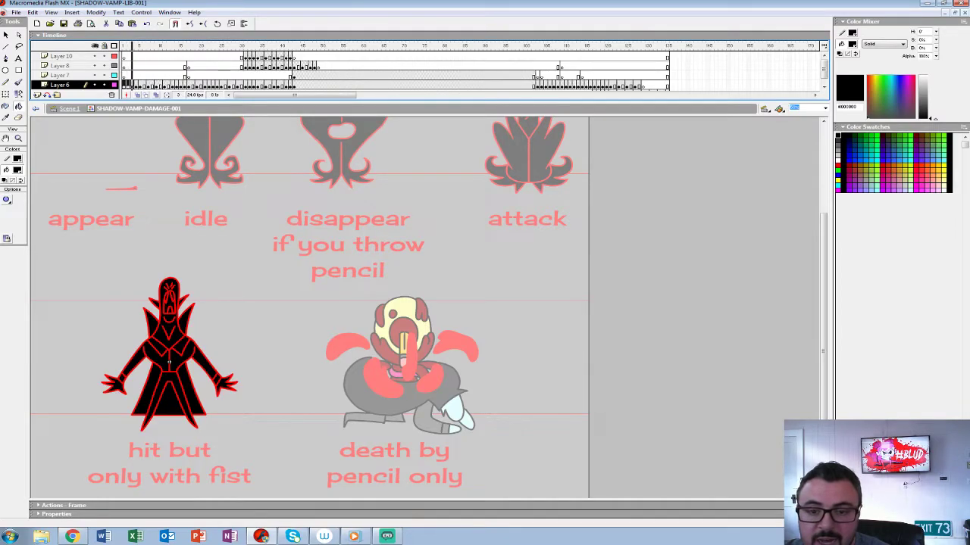
drag(430, 101, 430, 135)
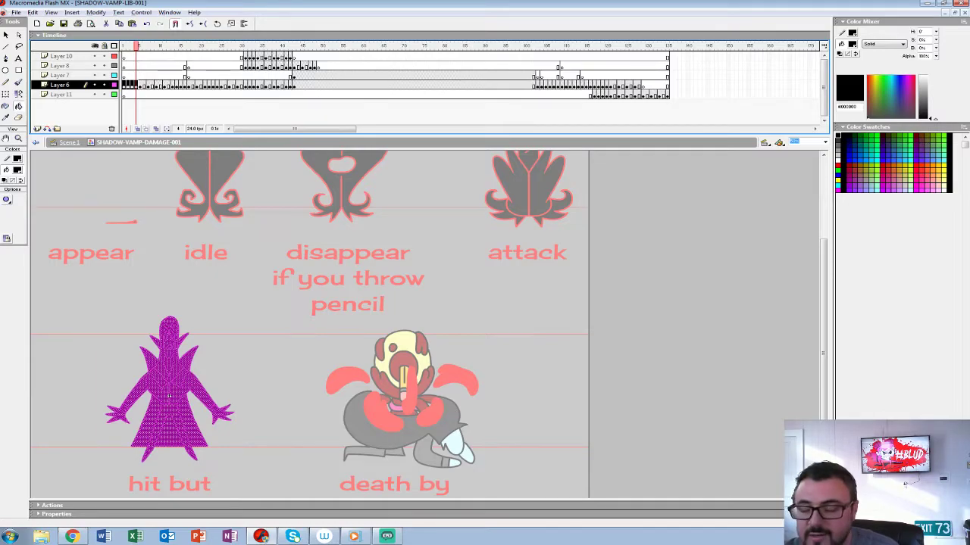
click(944, 12)
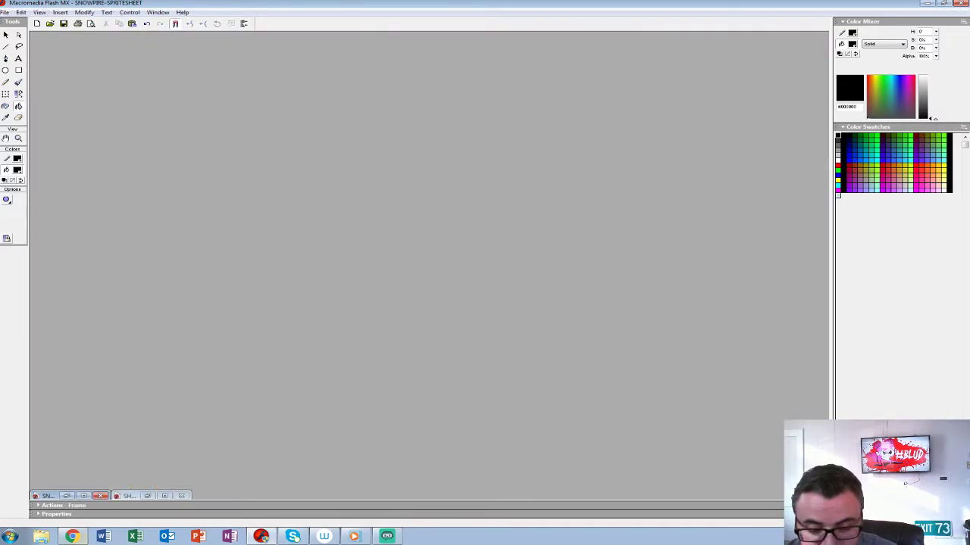
click(67, 495)
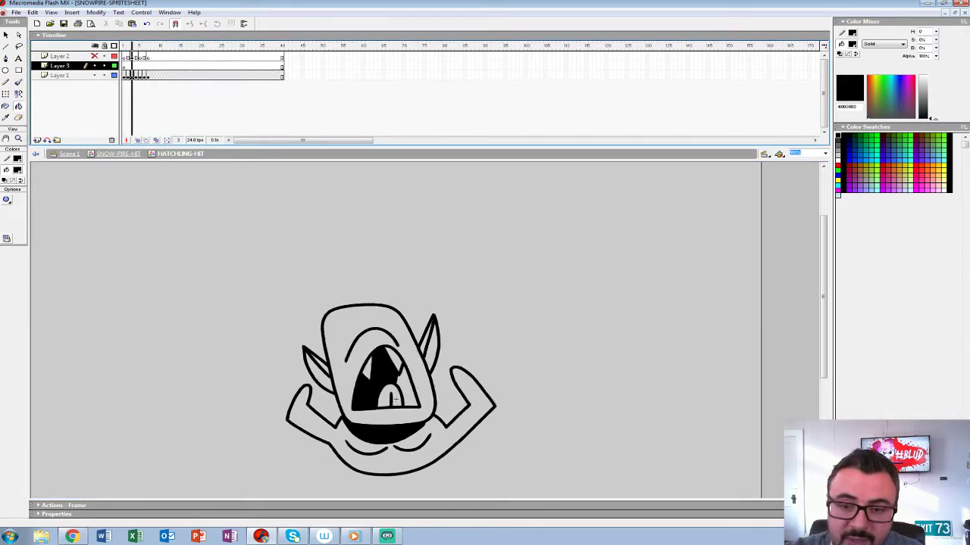
Try moving the frame 3 drawing from Layer 1 onto frame 2 of Layer 3, and undo the move
click(132, 76)
drag(131, 76, 128, 67)
click(128, 76)
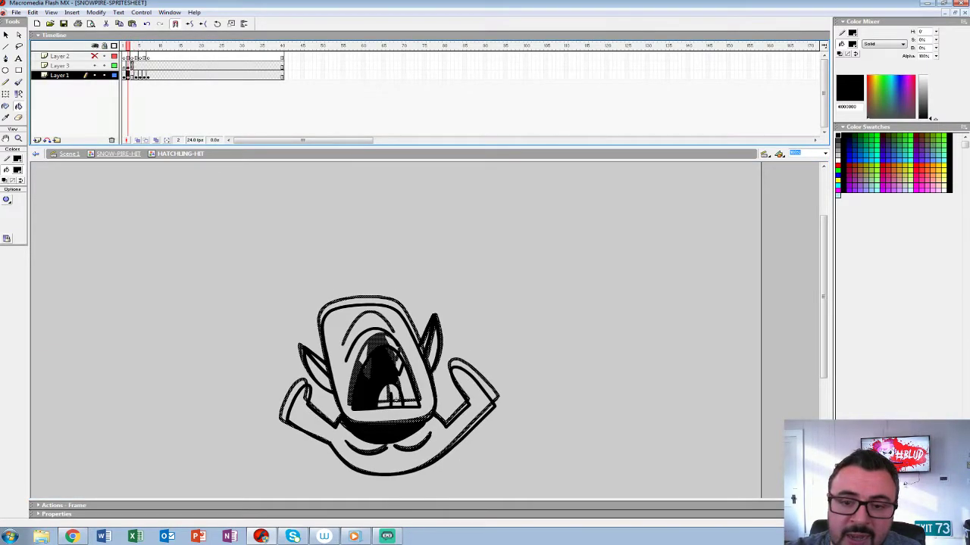
click(128, 67)
key(ctrl+z)
key(ctrl+z)
key(ctrl+z)
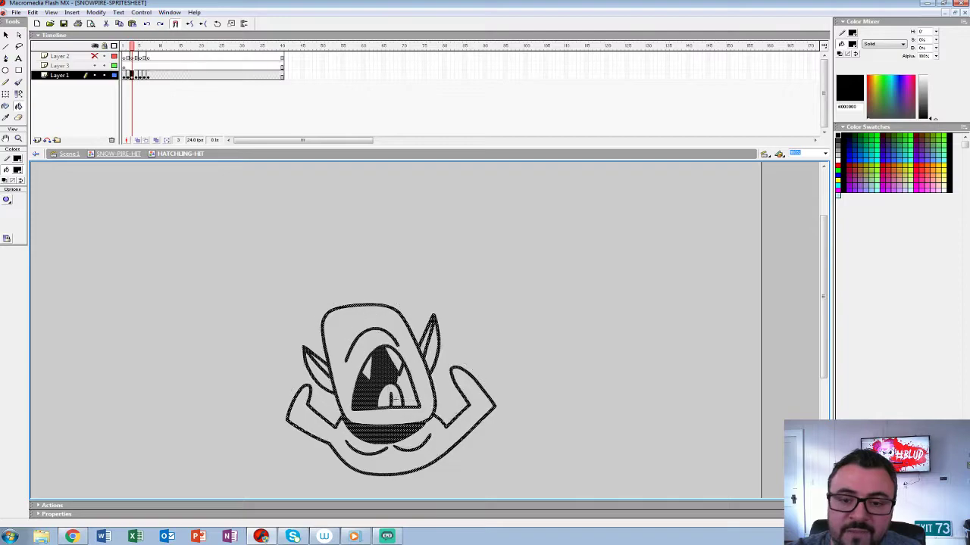
key(ctrl+z)
key(ctrl+z)
key(ctrl+z)
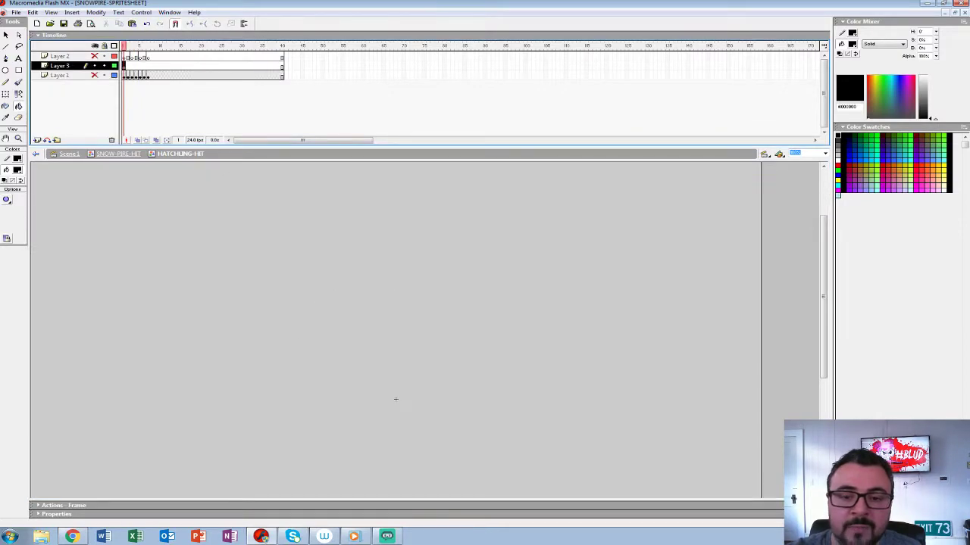
Paste the copied vampire hit frames into Layer 3 and insert a new layer directly beneath it
key(ctrl+z)
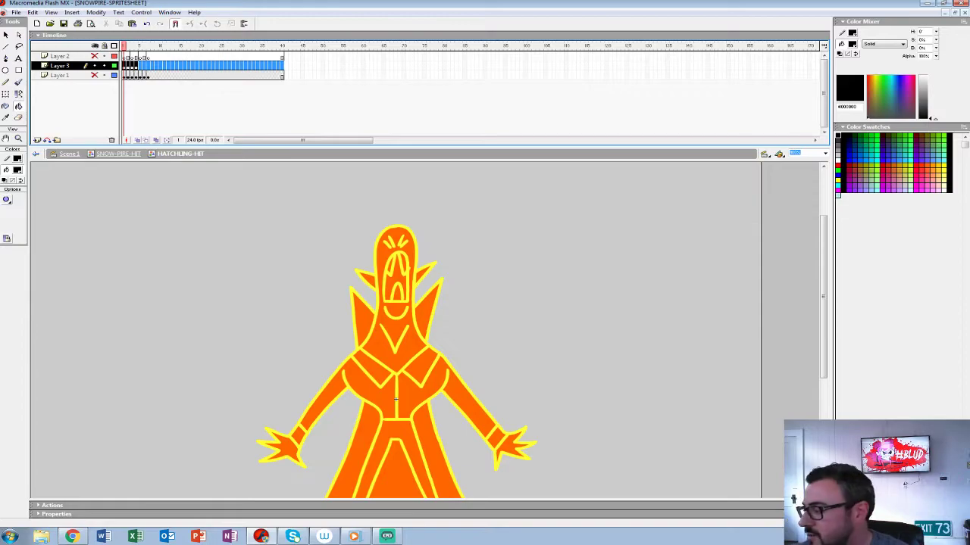
key(z)
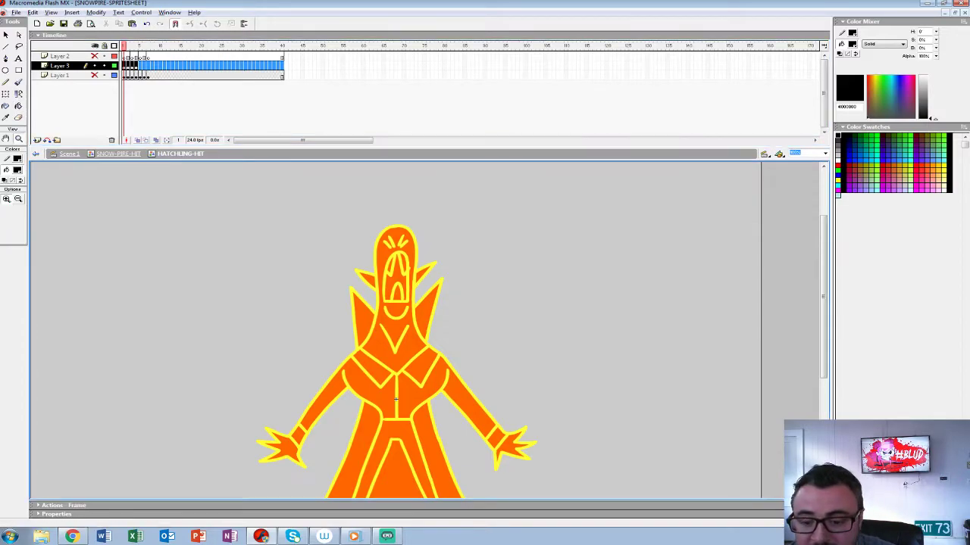
key(ctrl+minus)
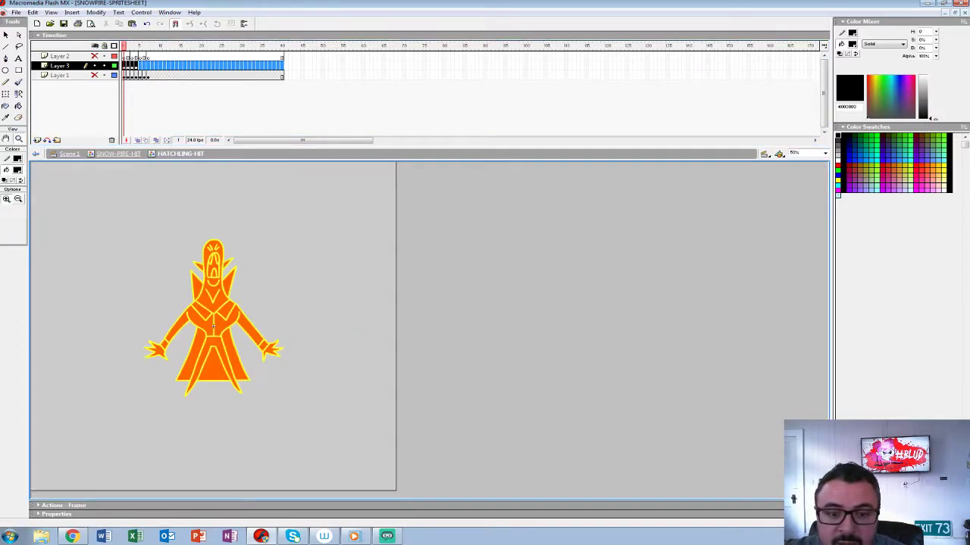
click(37, 140)
drag(61, 66, 61, 78)
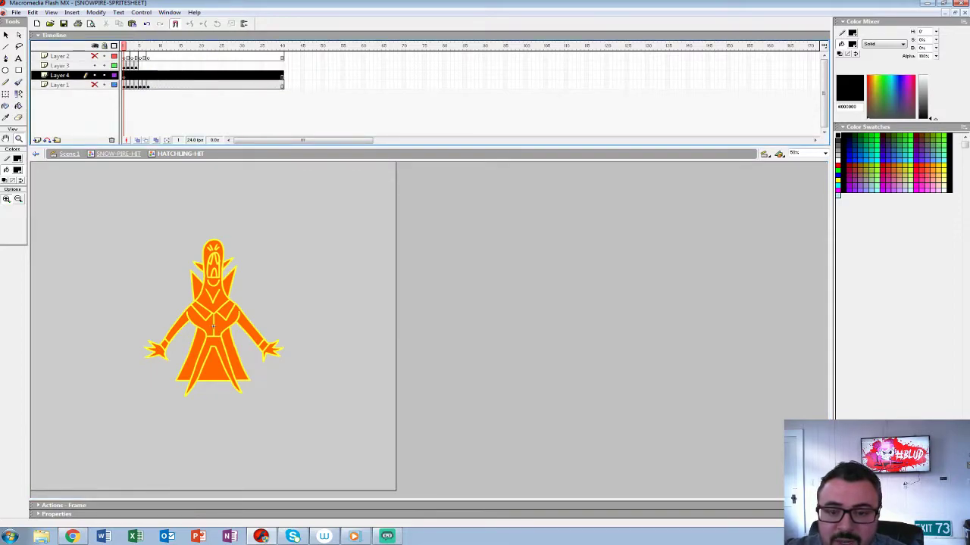
Show Layer 1, hide Layer 3, and play back the hatchling's hit frames at 100% zoom
click(95, 85)
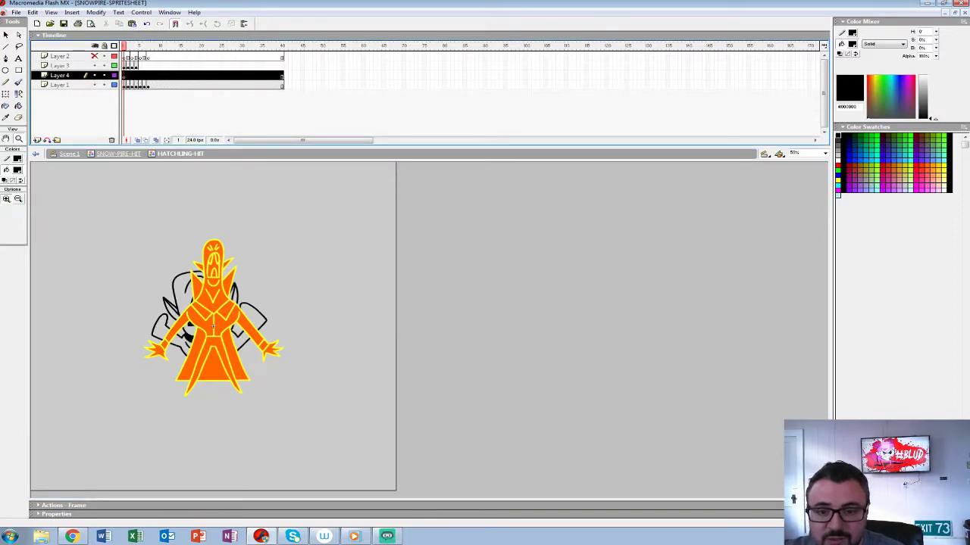
click(95, 66)
key(ctrl+=)
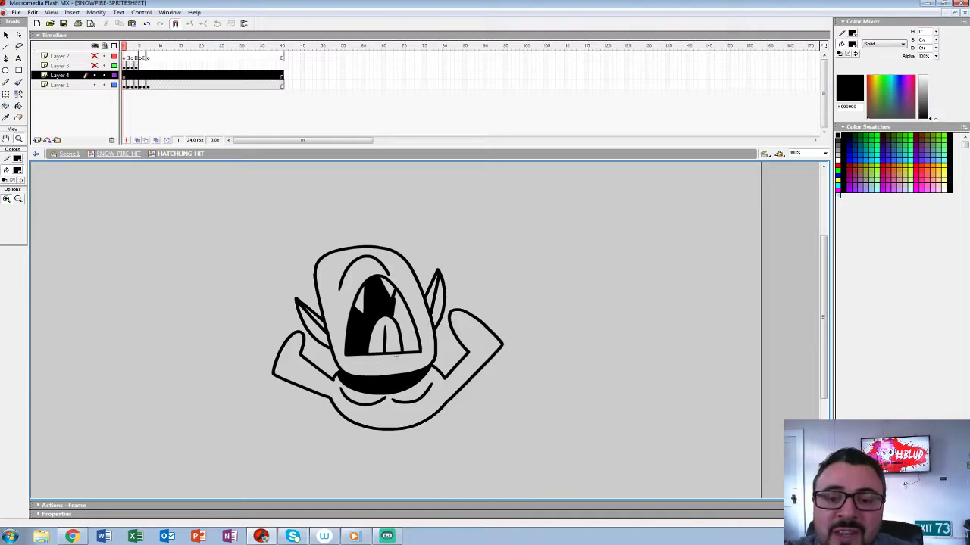
key(Return)
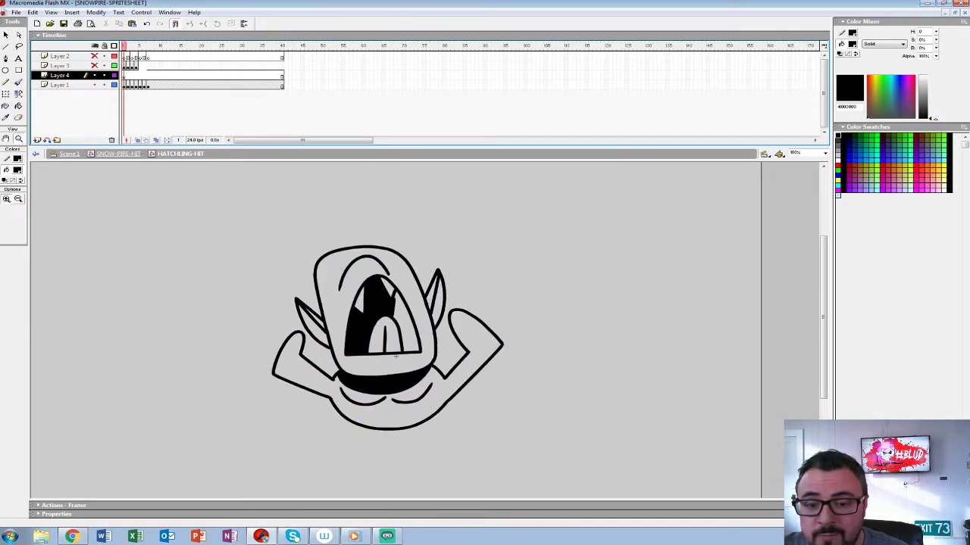
click(395, 356)
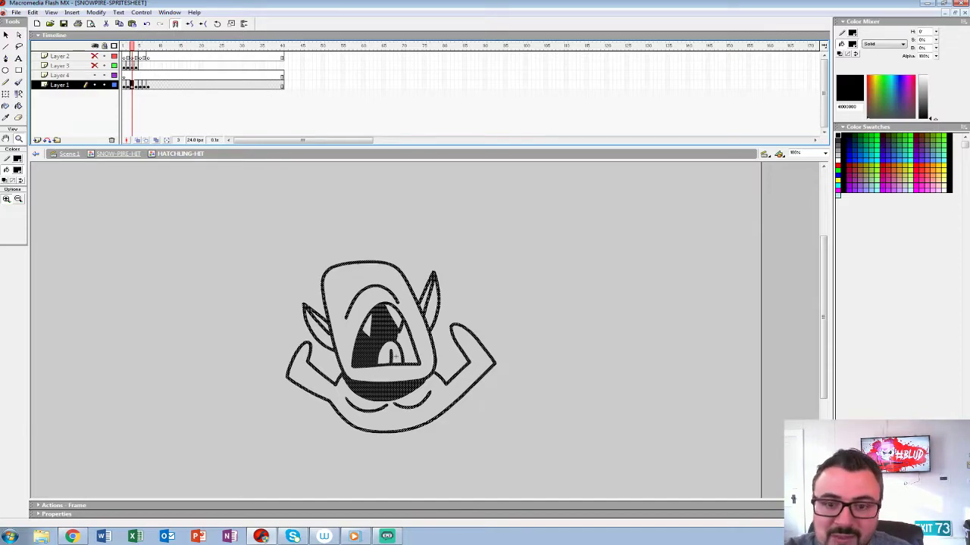
key(Return)
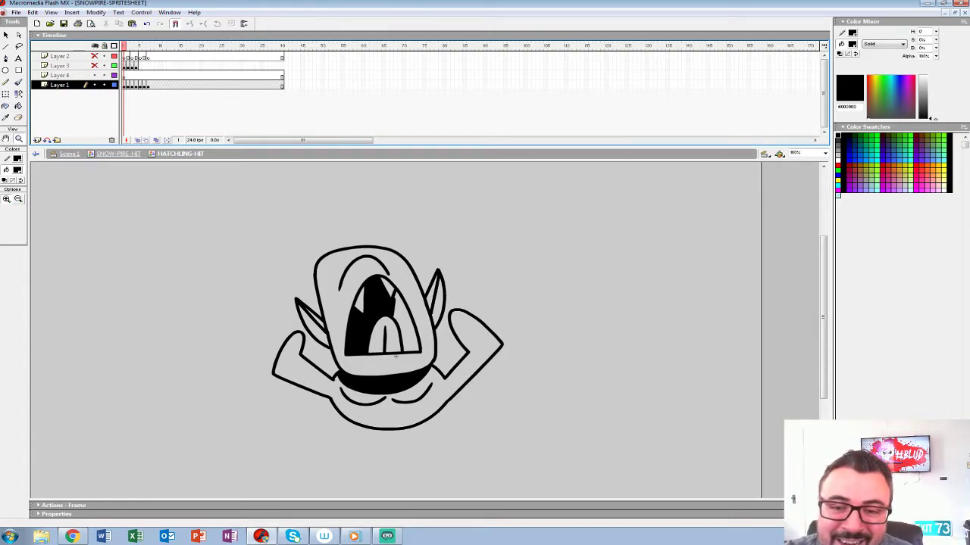
Swap the hatchling drawings of frames 2 and 3 on Layer 1, using Layer 4 as a temporary holding layer
key(period)
key(ctrl+a)
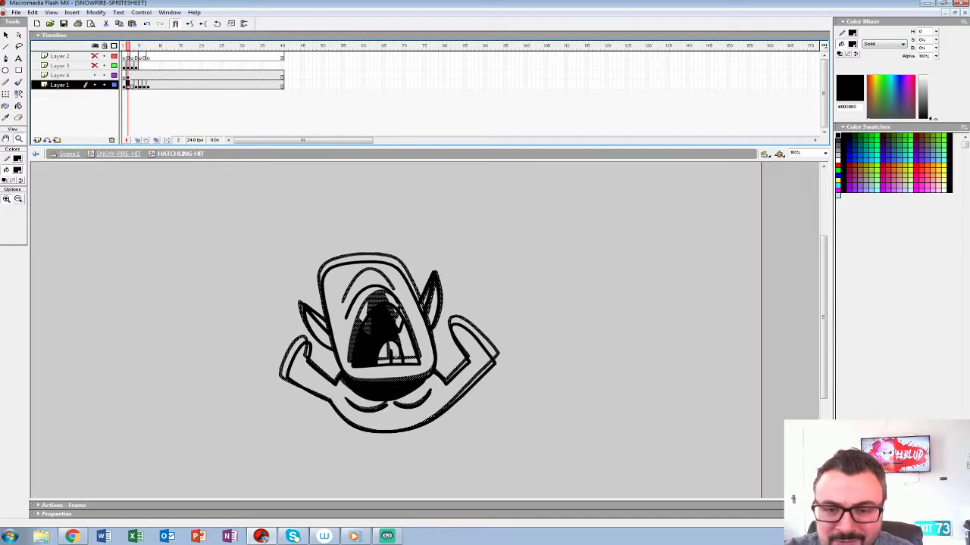
key(period)
key(ctrl+a)
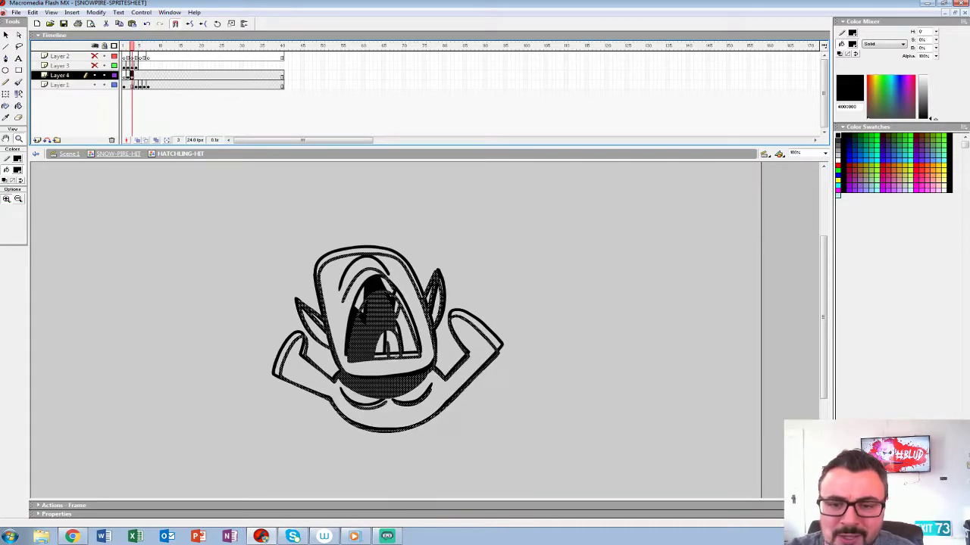
key(period)
key(period)
key(ctrl+a)
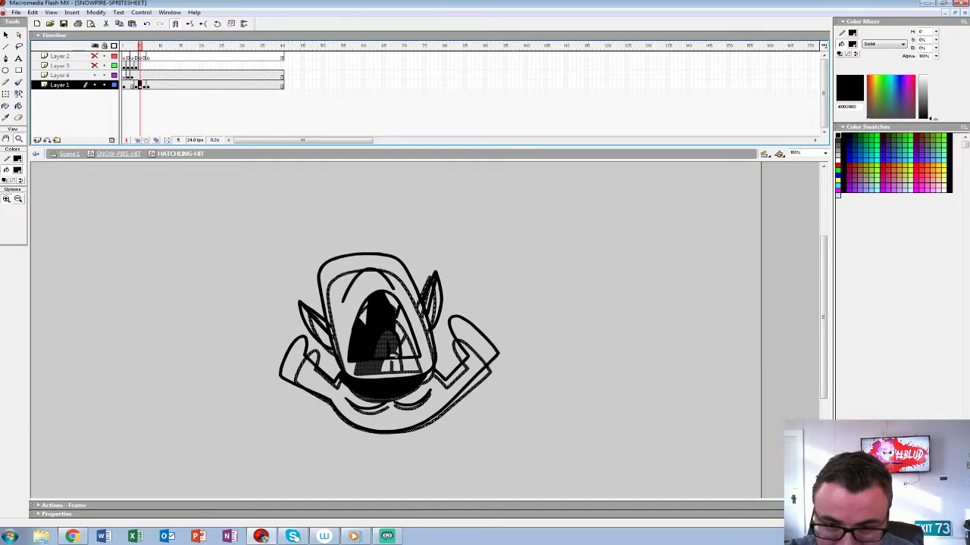
drag(136, 57, 140, 85)
click(141, 85)
click(135, 86)
mouse_move(140, 57)
mouse_down()
mouse_move(128, 57)
mouse_move(144, 57)
mouse_move(123, 65)
mouse_move(141, 56)
mouse_move(123, 76)
mouse_up()
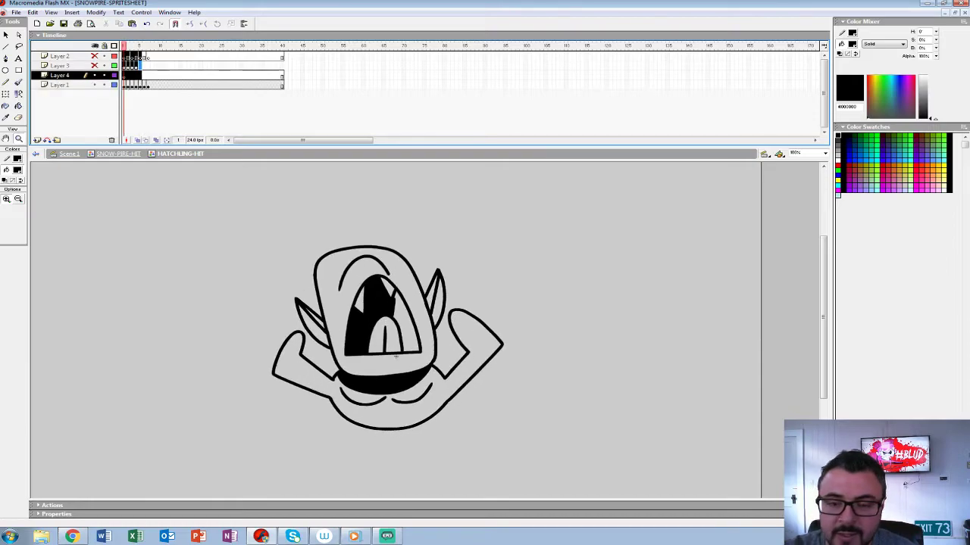
Show the colored reference character on Layer 3 and lock every layer except Layer 1
click(94, 65)
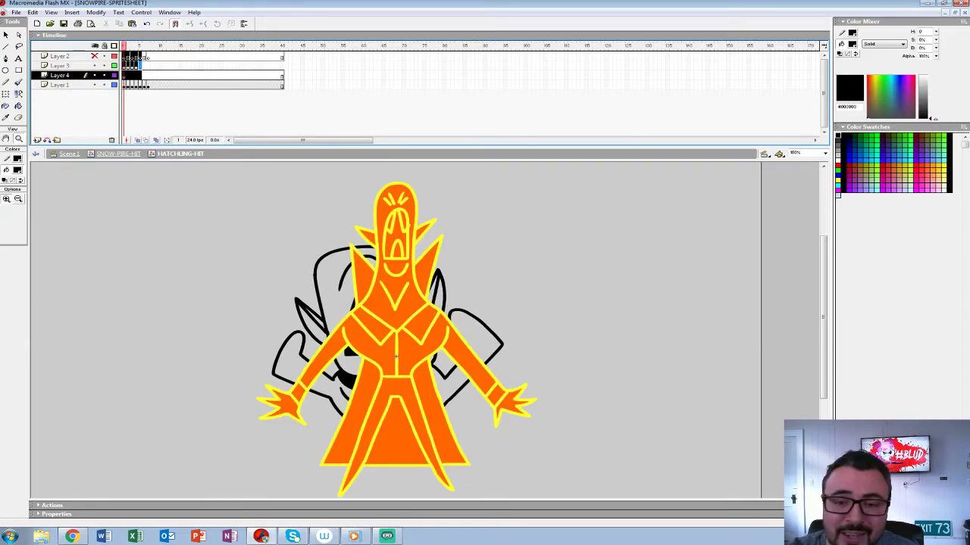
click(60, 66)
click(59, 84)
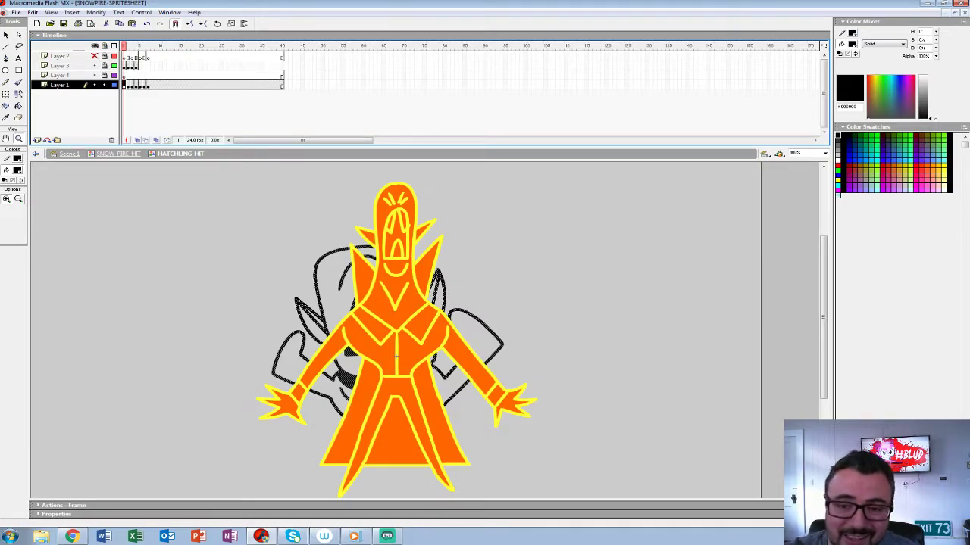
Recolor the hatchling's line art on frame 1 of Layer 1 to yellow #FFFF33, matching the reference character's outline
click(61, 66)
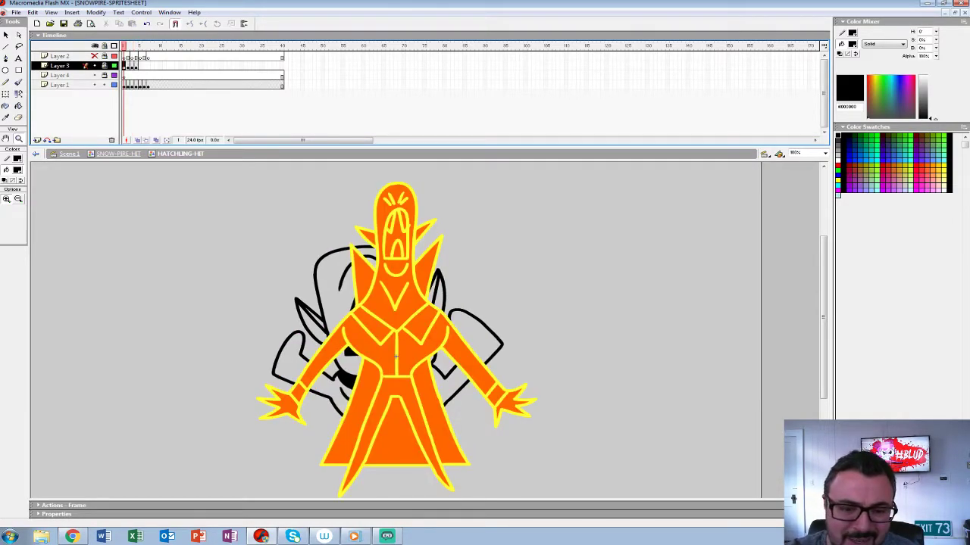
click(17, 171)
click(100, 239)
click(59, 85)
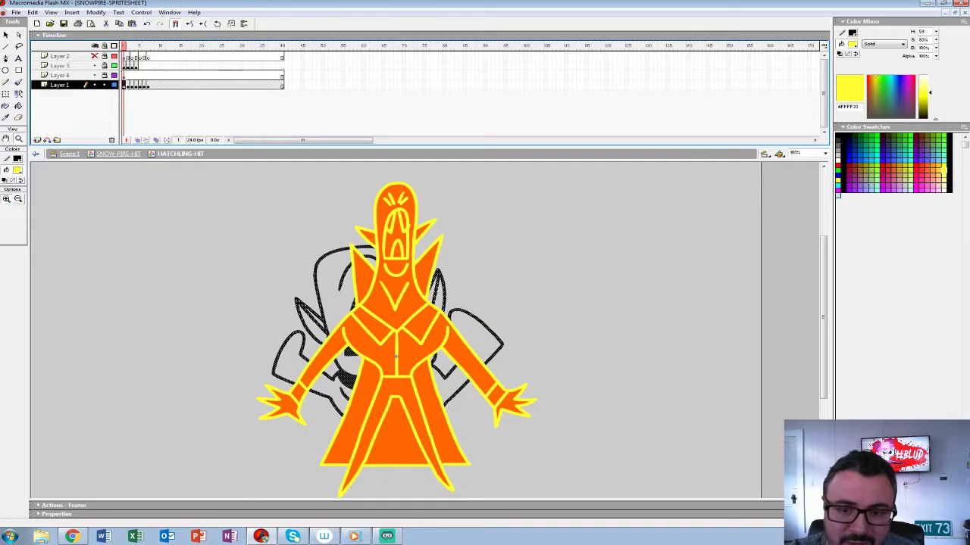
click(17, 170)
click(4, 216)
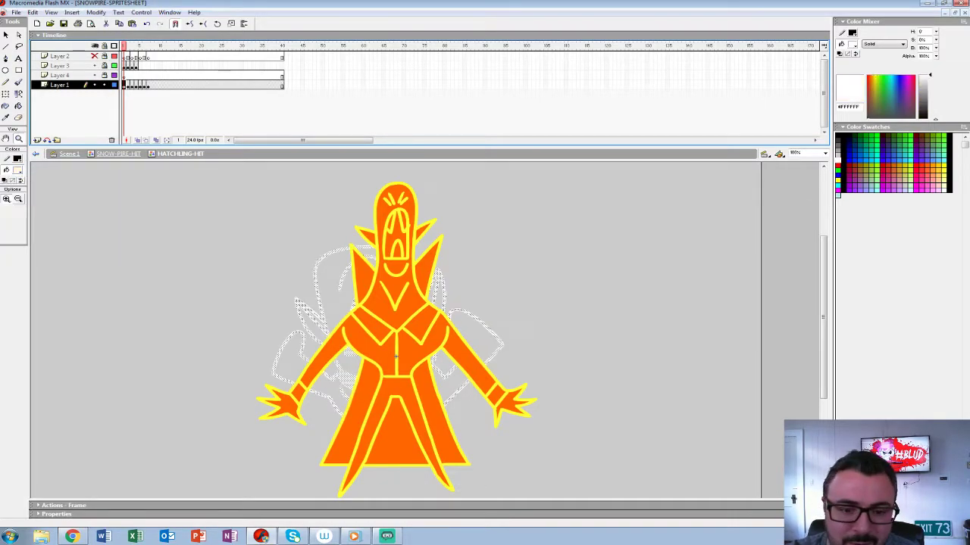
click(16, 171)
click(100, 240)
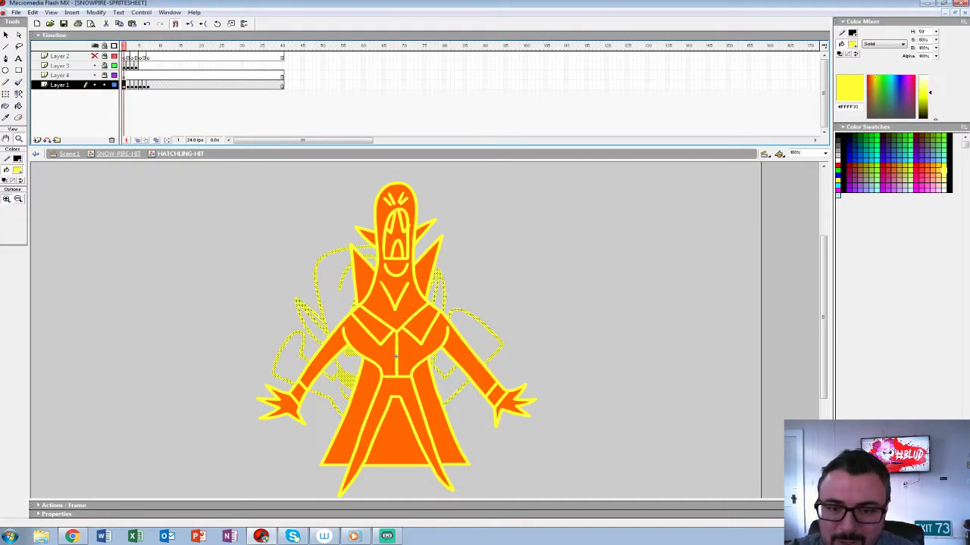
Recolor the hatchling's line art on Layer 1 to light cyan #66FFFF on frame 2 and magenta #CC33CC on frame 4
key(period)
click(17, 170)
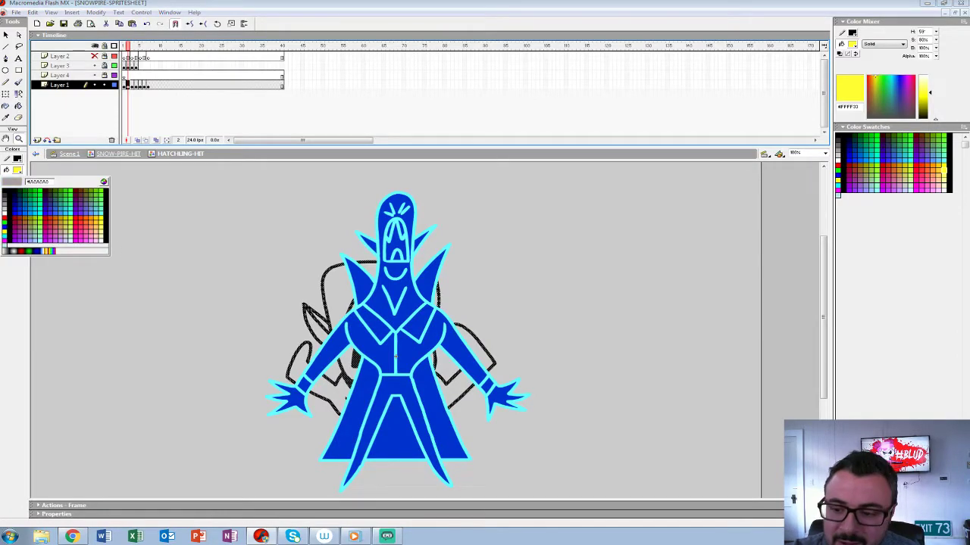
click(106, 209)
key(period)
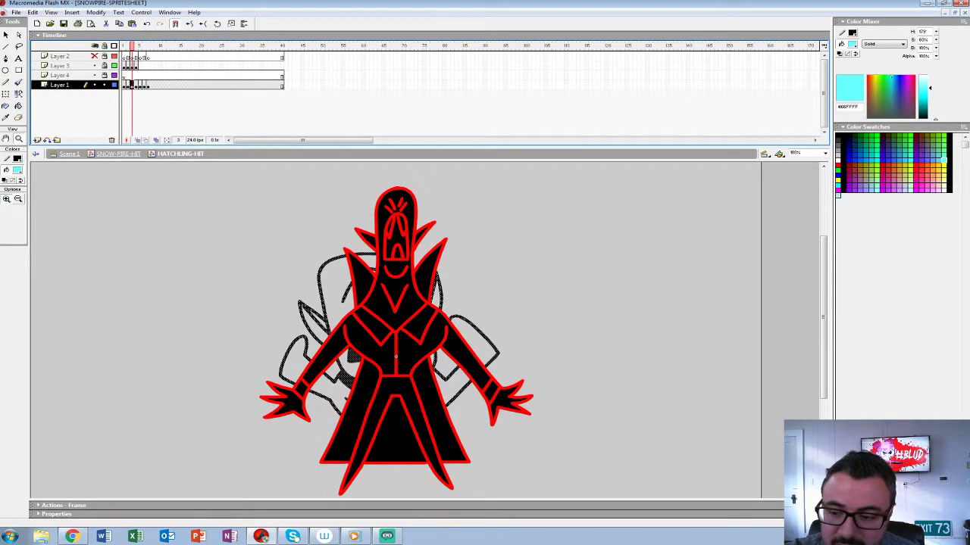
key(period)
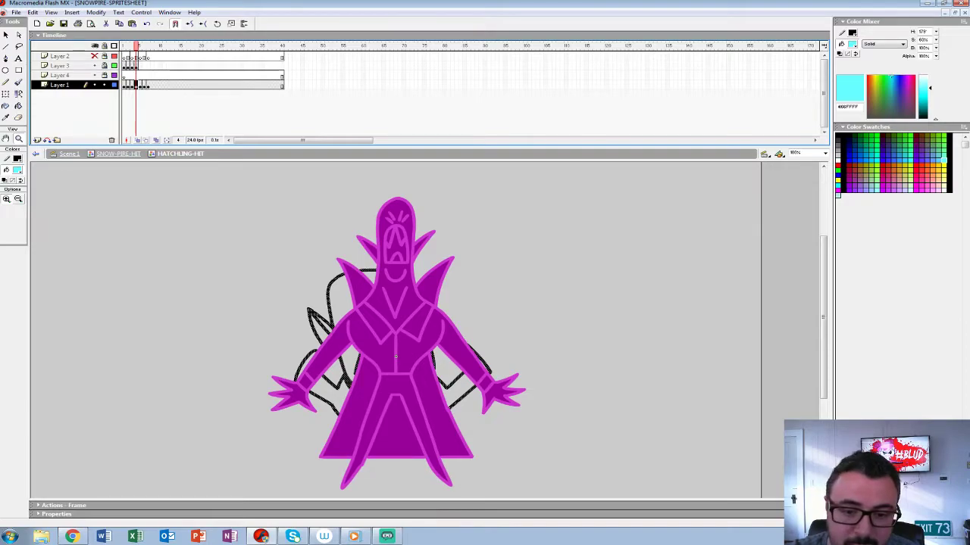
click(17, 170)
click(64, 222)
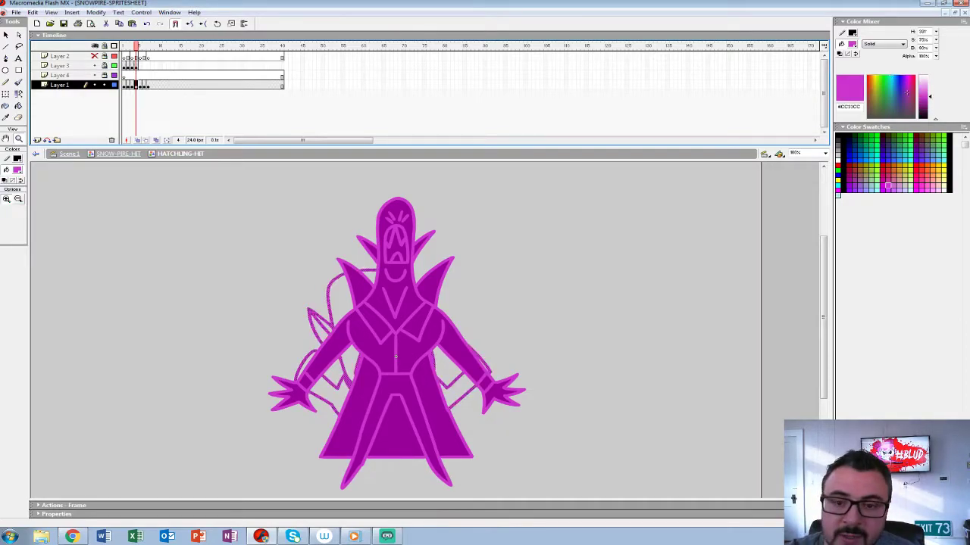
Fill the hatchling's head, mouth details, ears, arms and body on frame 1 with orange #FF6600, with Layers 3 and 4 hidden
key(comma)
key(comma)
key(comma)
click(16, 171)
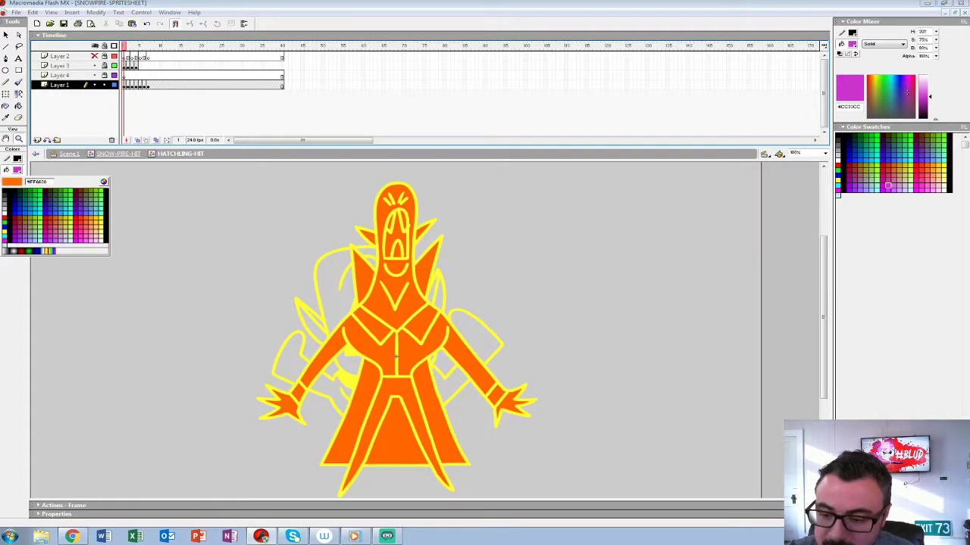
click(85, 218)
click(94, 75)
key(k)
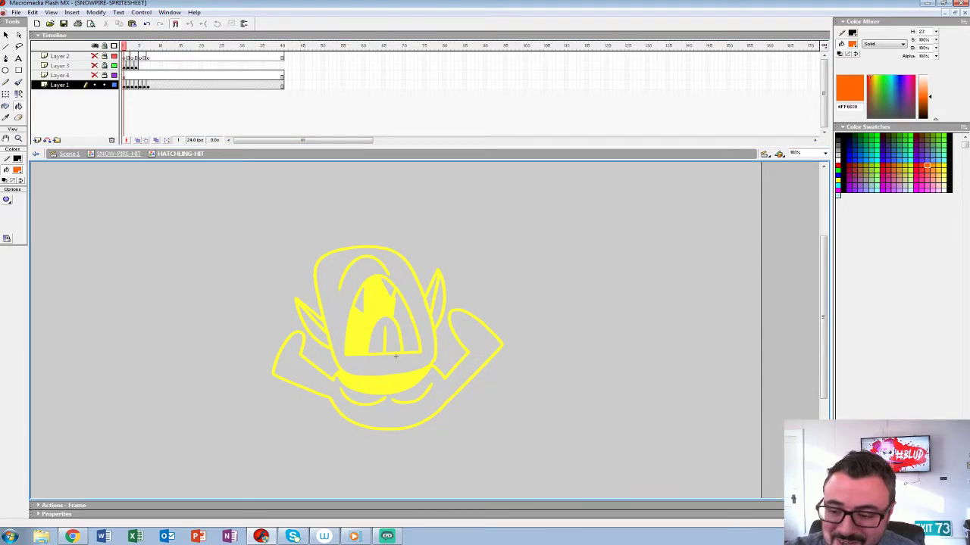
click(409, 363)
click(404, 330)
click(378, 340)
click(360, 303)
click(388, 288)
click(315, 319)
click(312, 333)
click(431, 292)
click(437, 311)
click(469, 341)
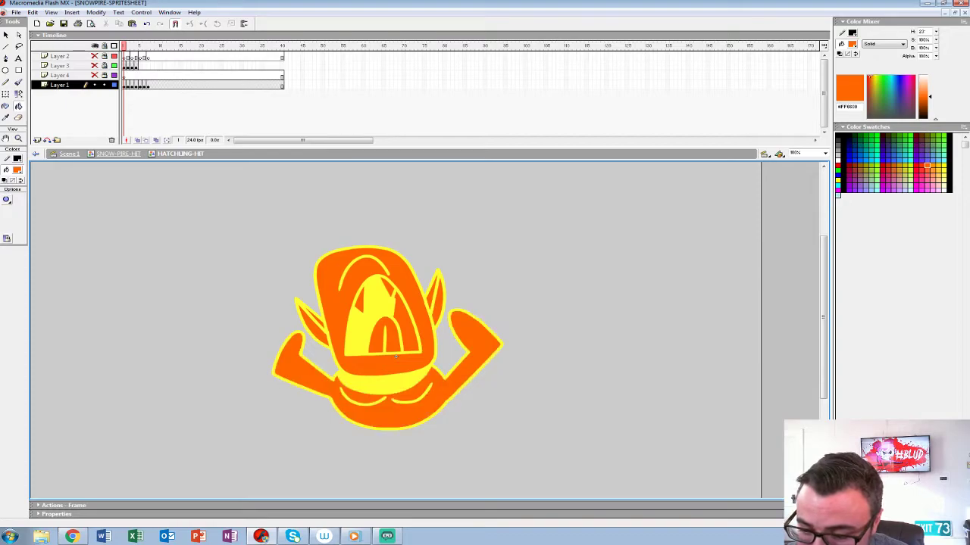
Fill the hatchling's head, mouth details, ears, arms and body on frame 2 with the reference character's blue #0033CC
drag(94, 75, 94, 66)
key(period)
click(17, 170)
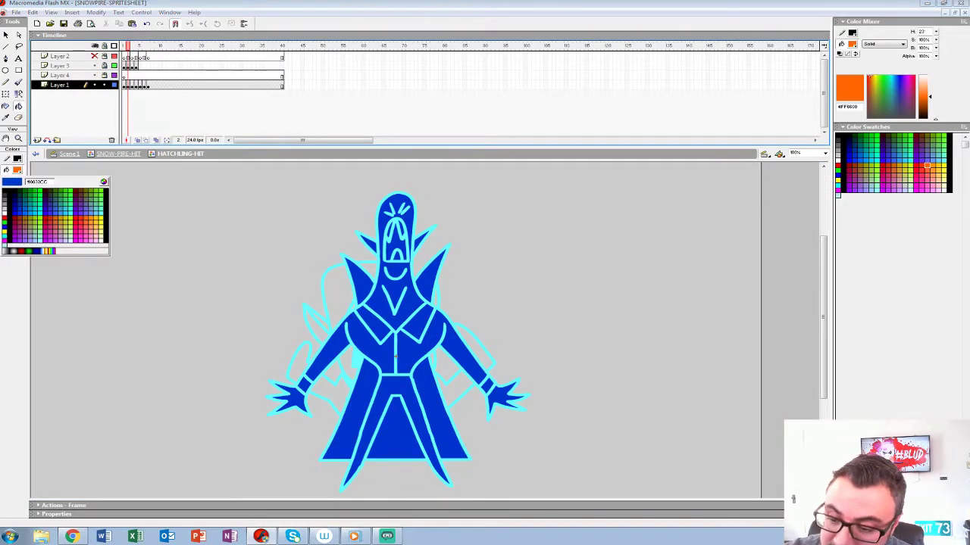
click(395, 356)
key(comma)
click(395, 356)
click(395, 356)
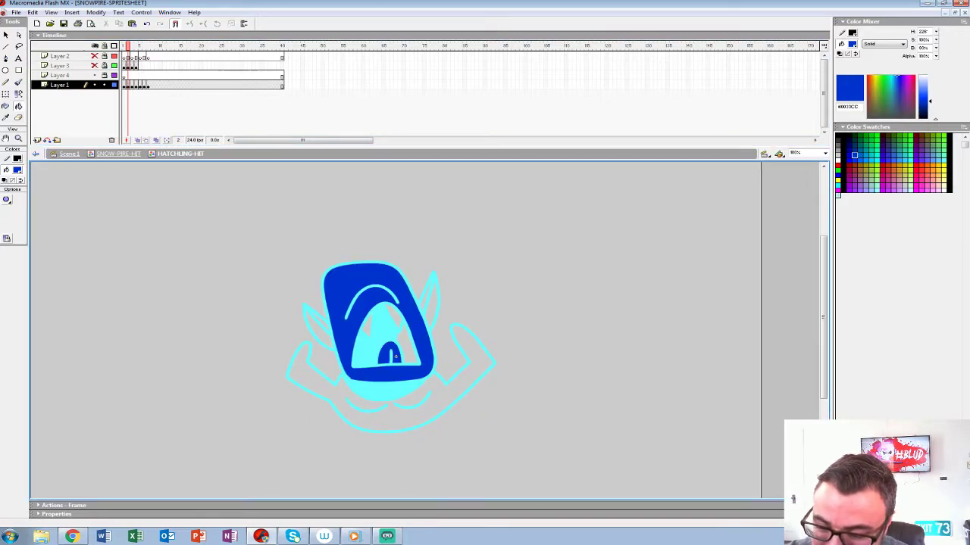
click(407, 343)
click(394, 317)
click(367, 326)
click(318, 326)
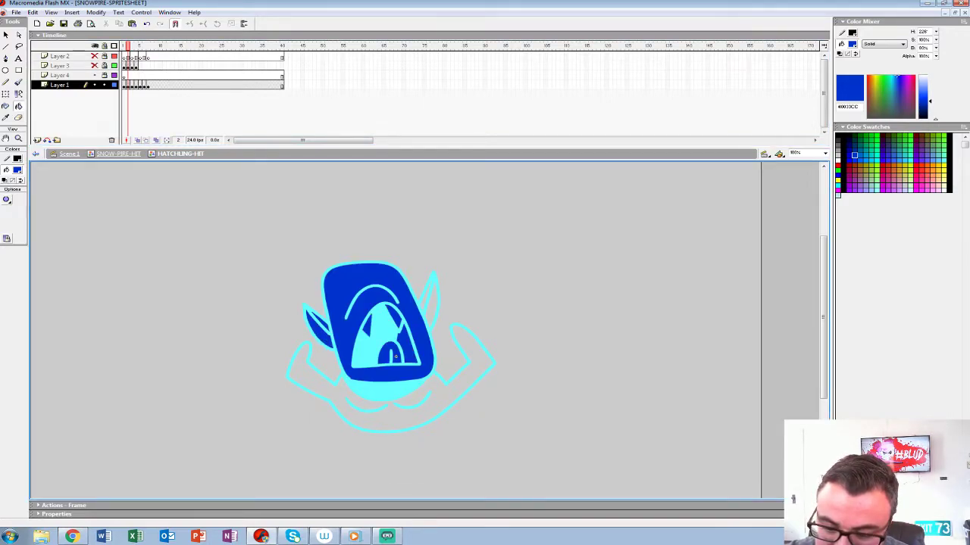
click(387, 417)
click(431, 311)
click(426, 291)
Fill the hatchling's head, mouth details, ears, arms and body on frame 4 with the reference character's purple #990099
key(period)
key(period)
key(period)
key(period)
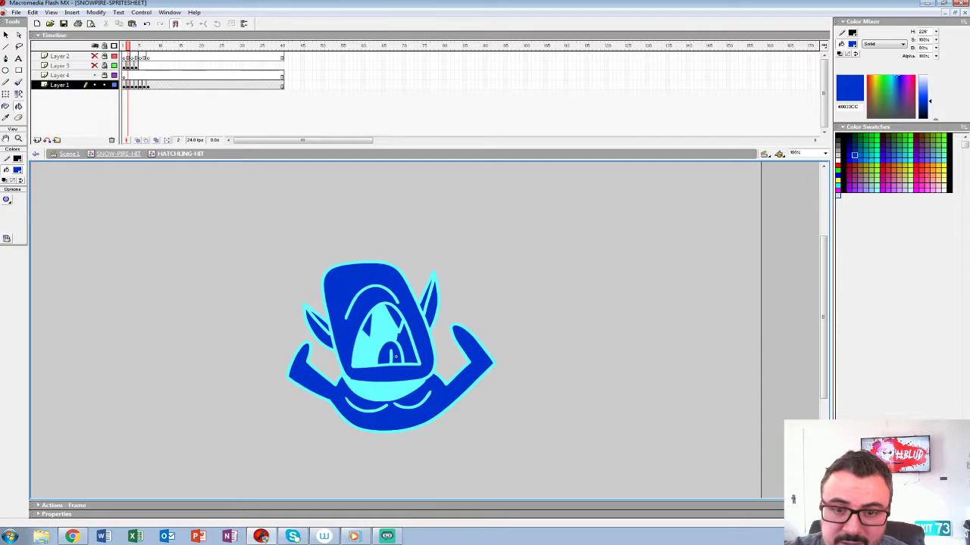
key(comma)
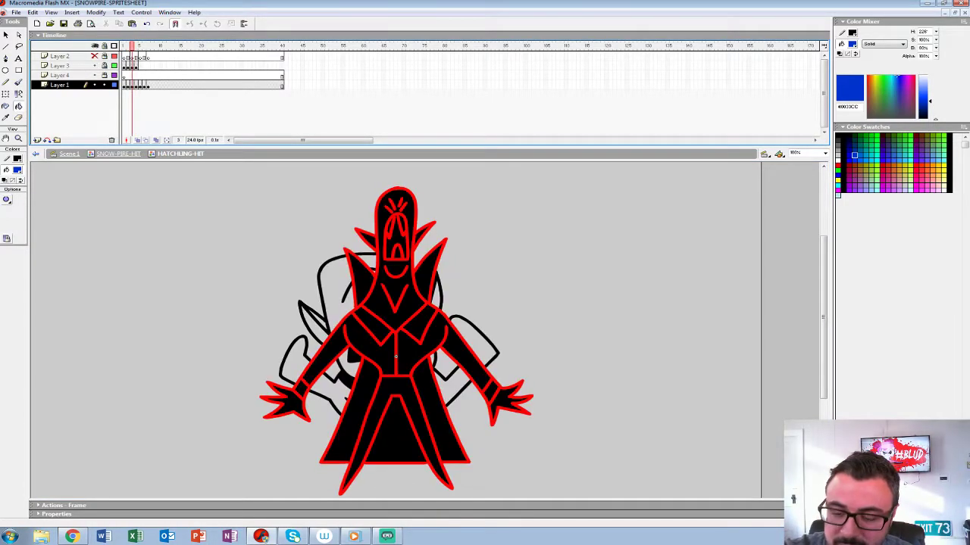
key(period)
click(17, 170)
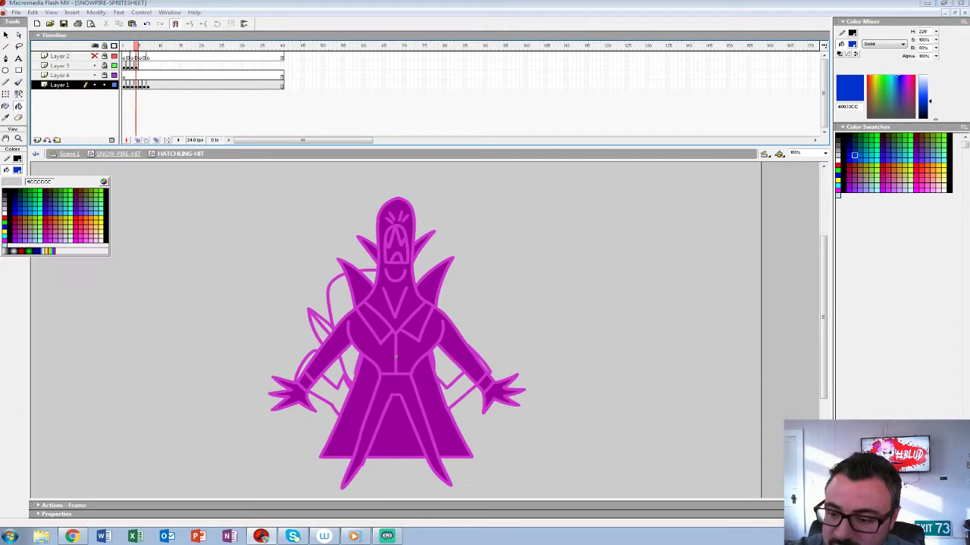
click(371, 345)
drag(94, 66, 95, 75)
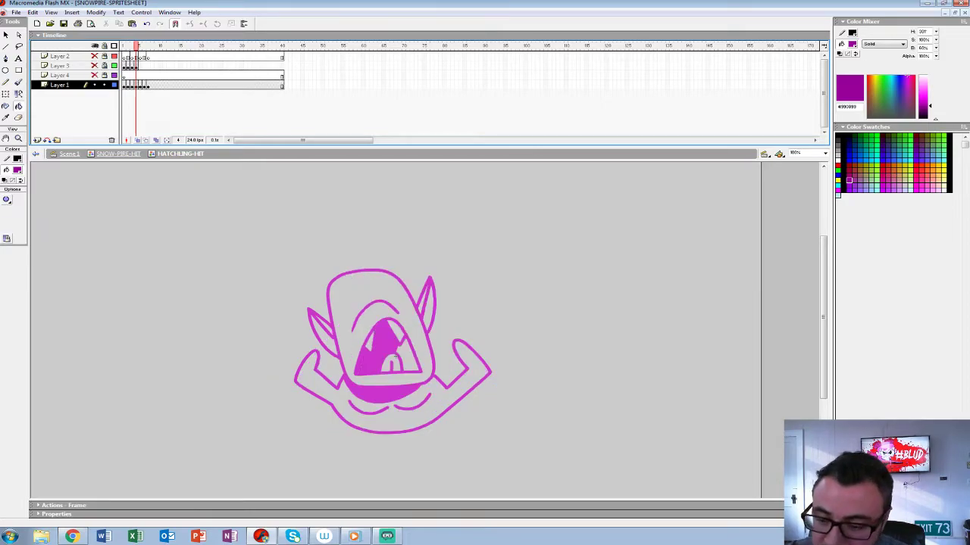
click(395, 357)
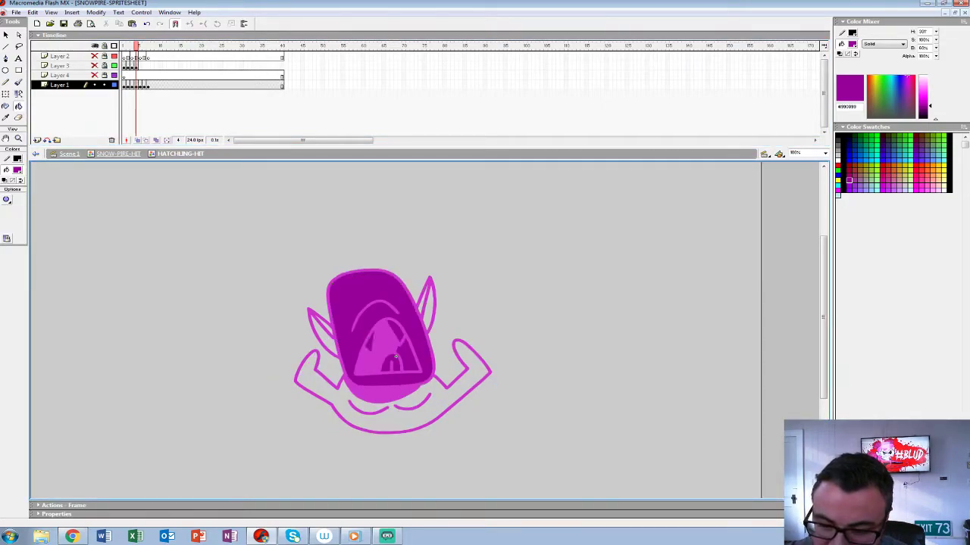
click(322, 338)
click(325, 327)
click(387, 423)
click(430, 311)
click(422, 302)
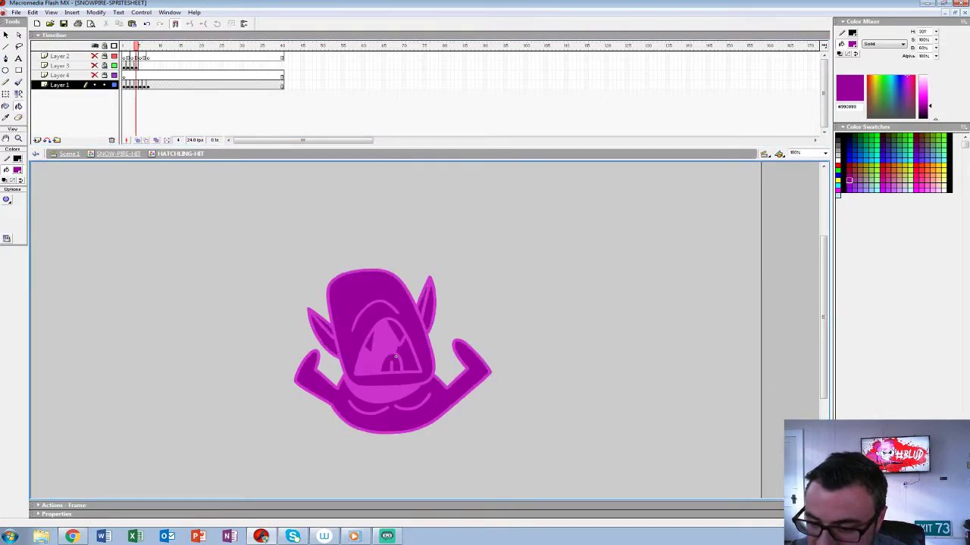
Show Layer 2, sample the dark blue mouth color from frame 7, and fill the mouth interior and tongue on frames 6, 5 and 3
key(period)
key(period)
click(94, 46)
click(17, 170)
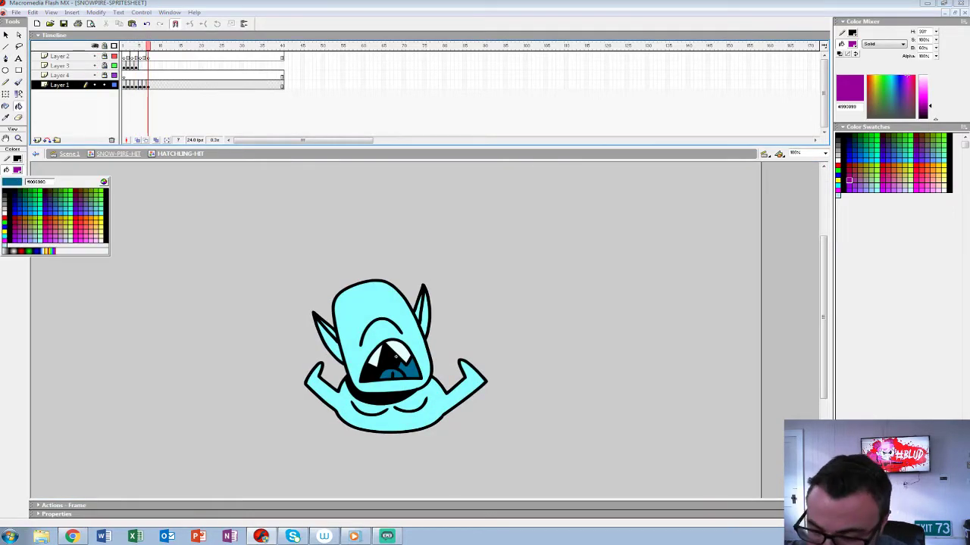
click(411, 370)
key(comma)
key(period)
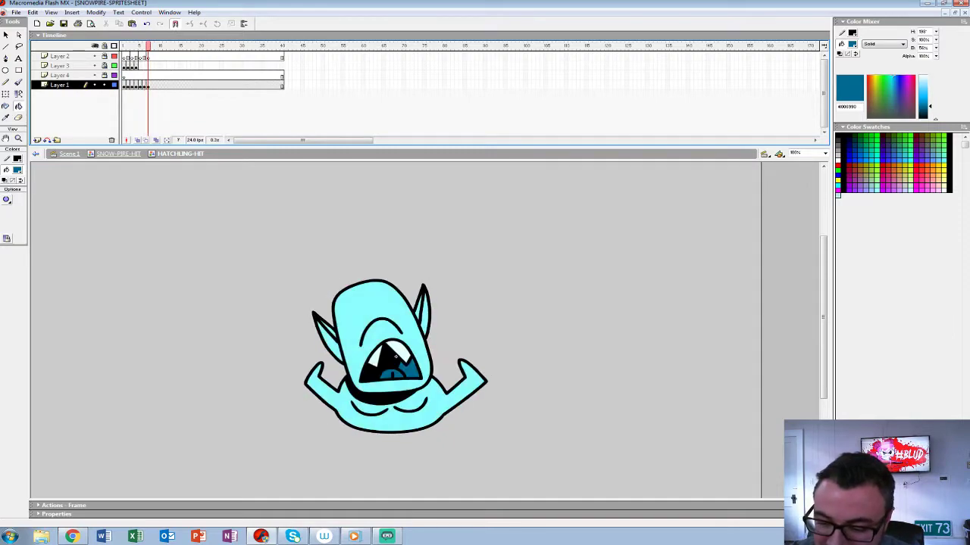
key(comma)
click(411, 365)
click(387, 370)
key(comma)
click(409, 358)
click(387, 363)
key(comma)
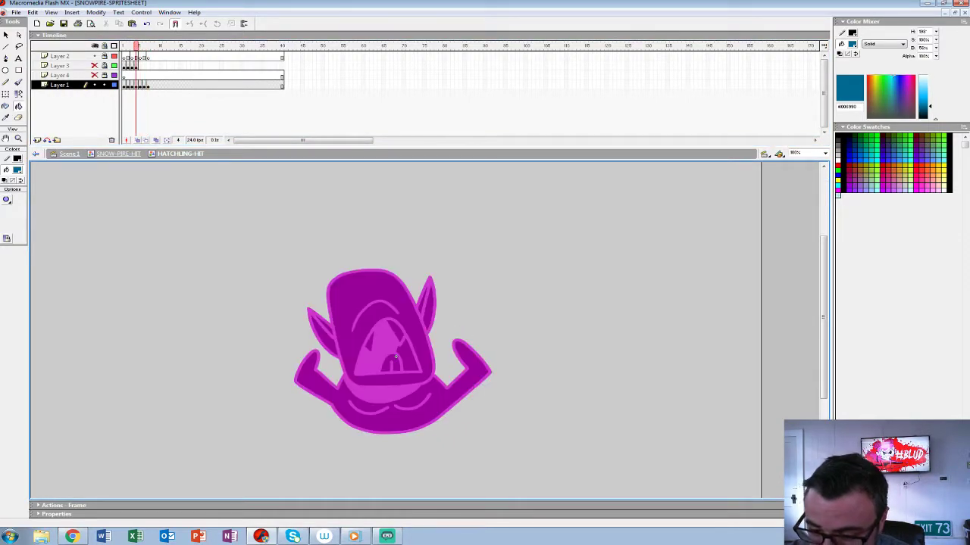
key(comma)
click(406, 342)
click(388, 350)
key(comma)
key(comma)
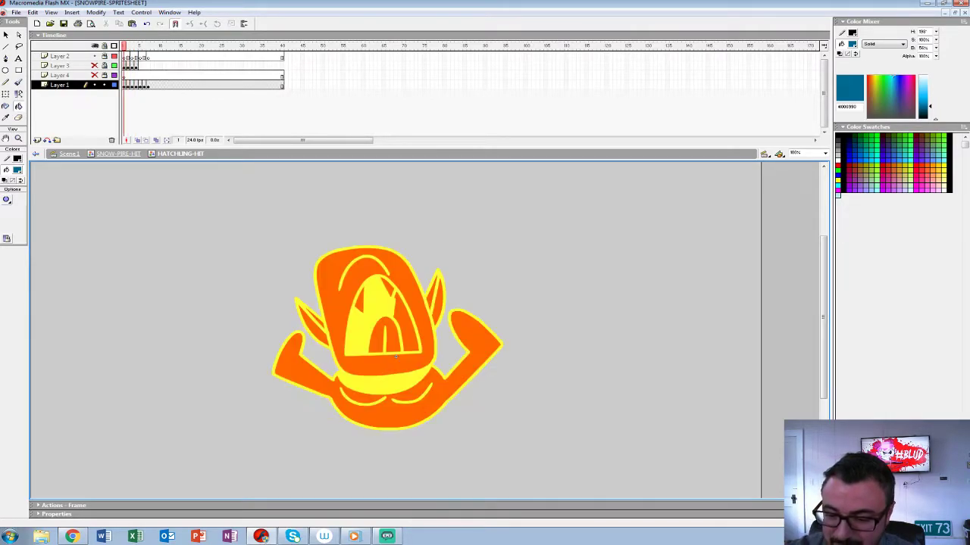
Sample the pale #E3FFFF tooth color from frame 8 and fill the hatchling's teeth on frames 6, 5 and 3
key(period)
key(period)
key(period)
key(period)
key(period)
key(period)
key(period)
click(18, 170)
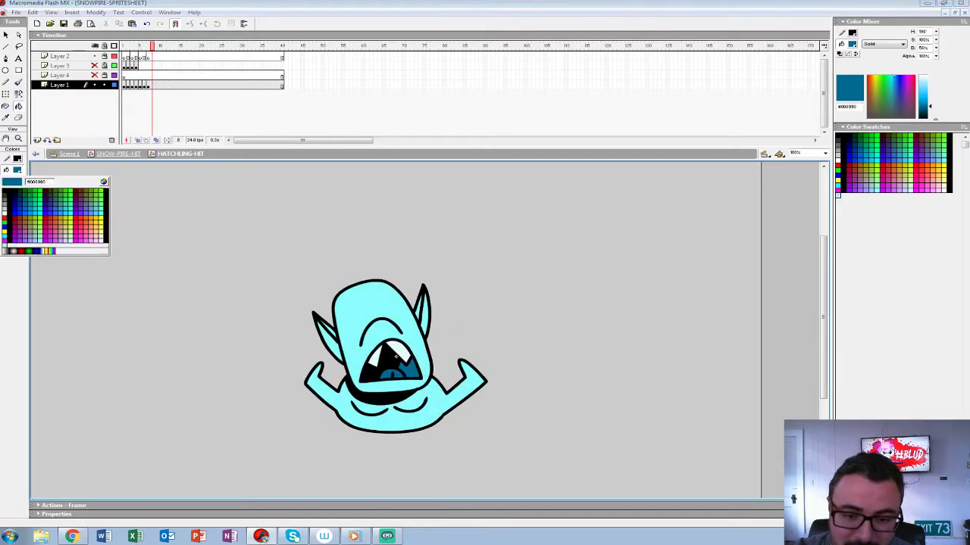
click(4, 245)
key(comma)
key(comma)
key(comma)
key(comma)
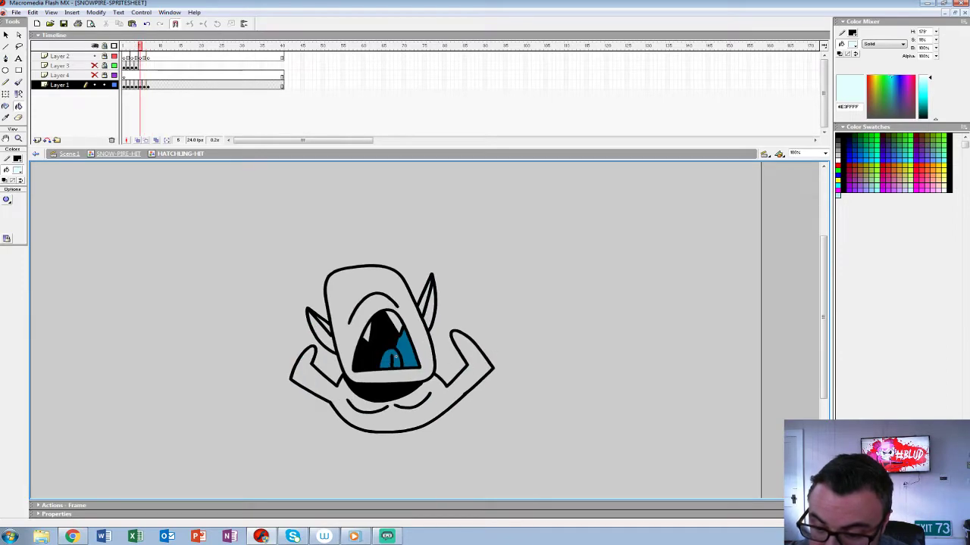
key(comma)
key(period)
key(comma)
key(comma)
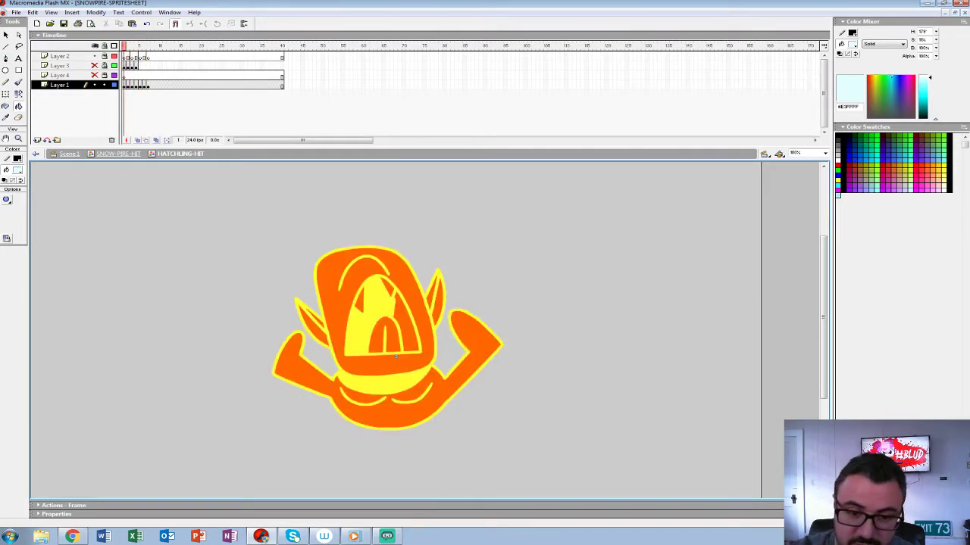
Sample the light cyan skin color from frame 7 and fill the hatchling's head, ears, arms and body on frame 6
click(17, 170)
click(395, 357)
key(period)
key(period)
key(period)
key(period)
key(period)
key(period)
click(18, 169)
click(395, 357)
key(comma)
click(396, 357)
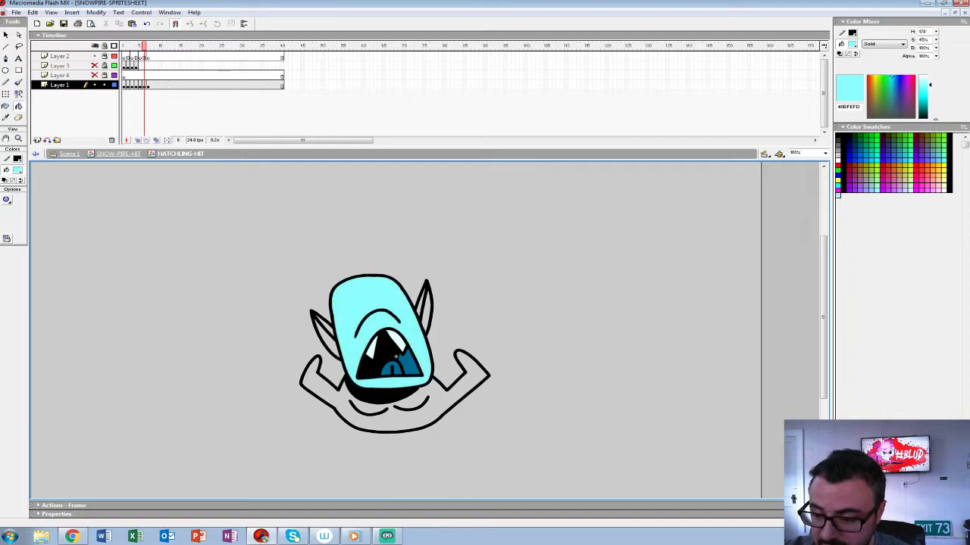
click(388, 423)
click(327, 344)
click(329, 330)
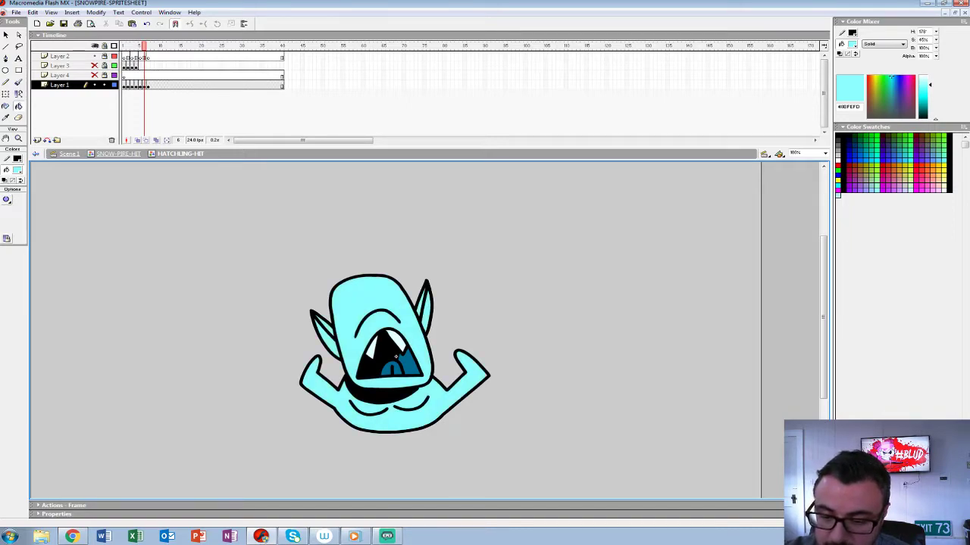
Fill the hatchling's head, ears, arms and body on frame 5 with the same light cyan
key(comma)
click(364, 291)
click(429, 307)
click(321, 334)
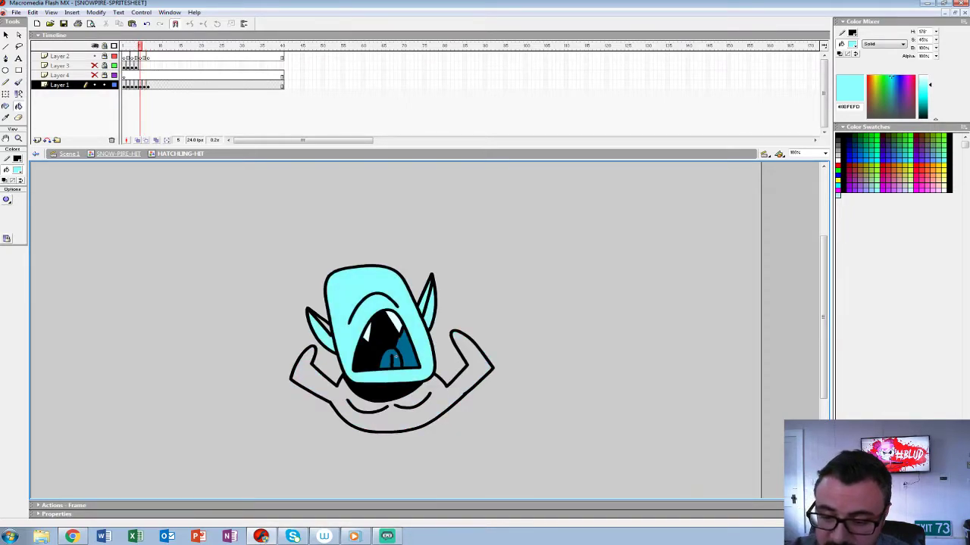
click(388, 420)
Fill the hatchling's head, ears, arms and body on frame 3 with the light cyan skin color
key(comma)
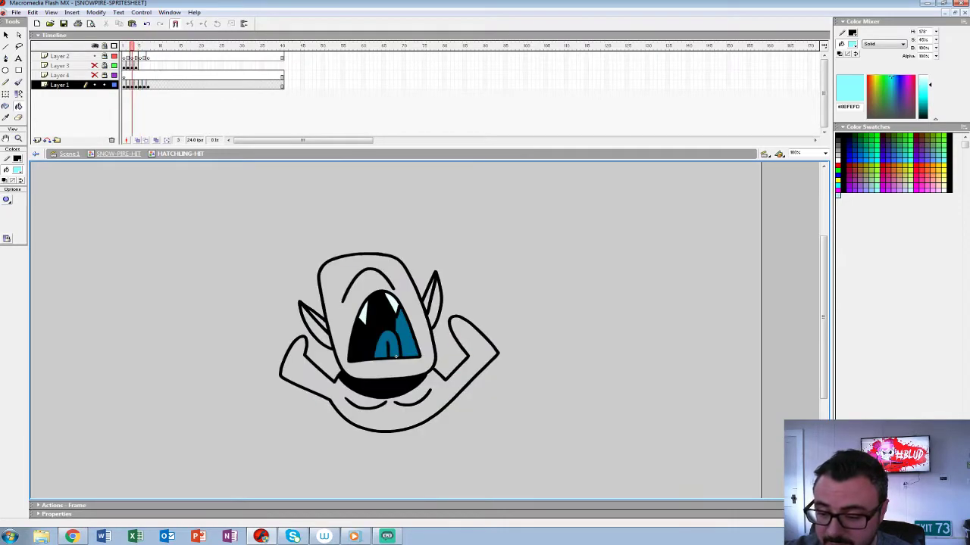
click(388, 419)
click(356, 276)
click(317, 331)
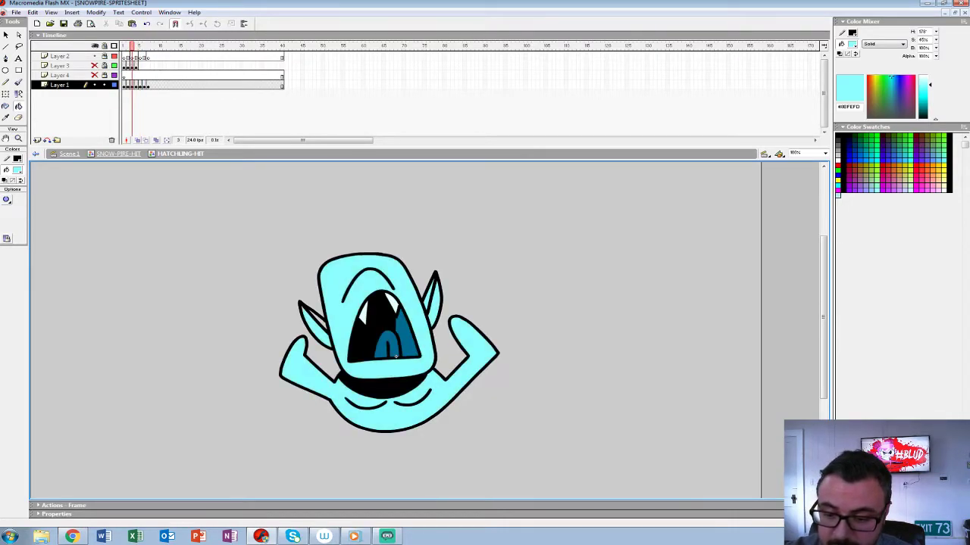
key(comma)
key(comma)
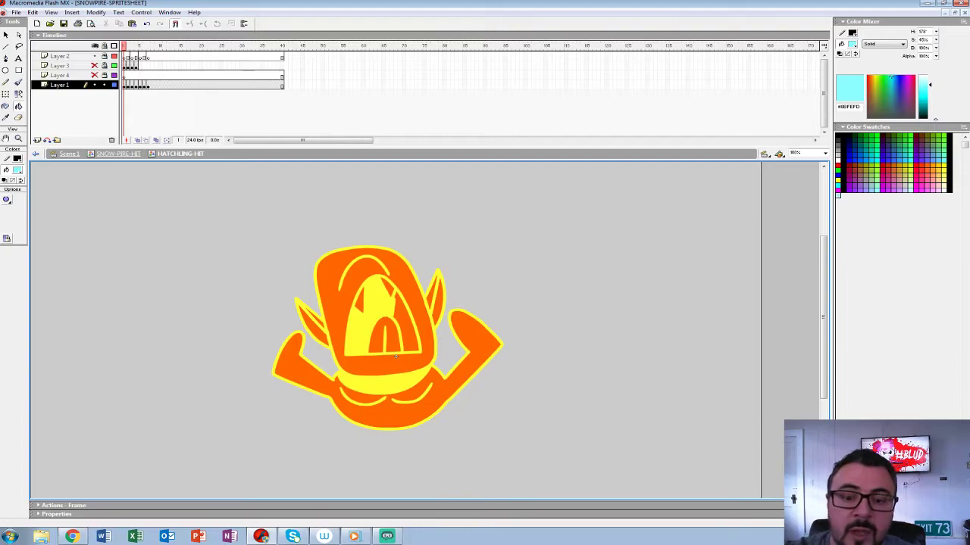
Delete the hidden Layers 3 and 4 from the hatchling hit symbol
click(59, 75)
shift+click(59, 66)
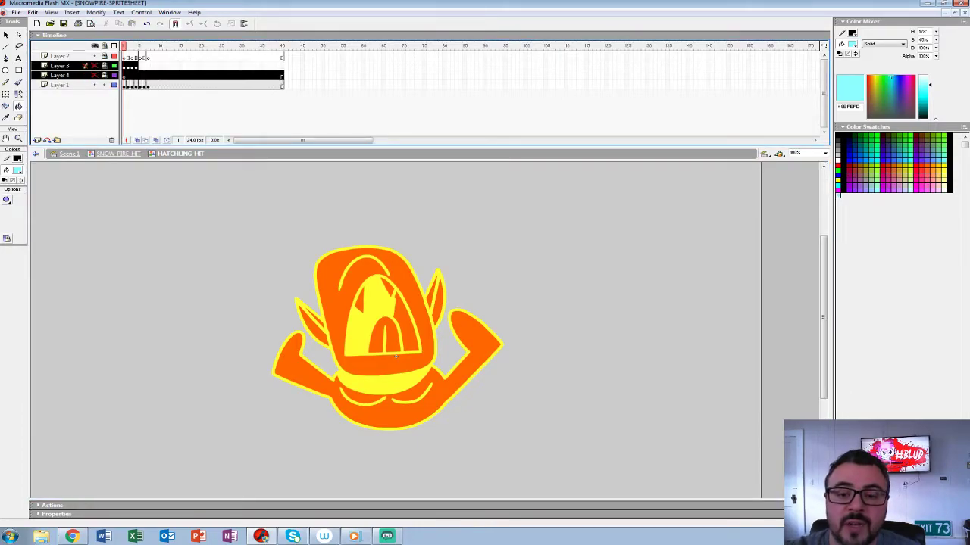
click(112, 141)
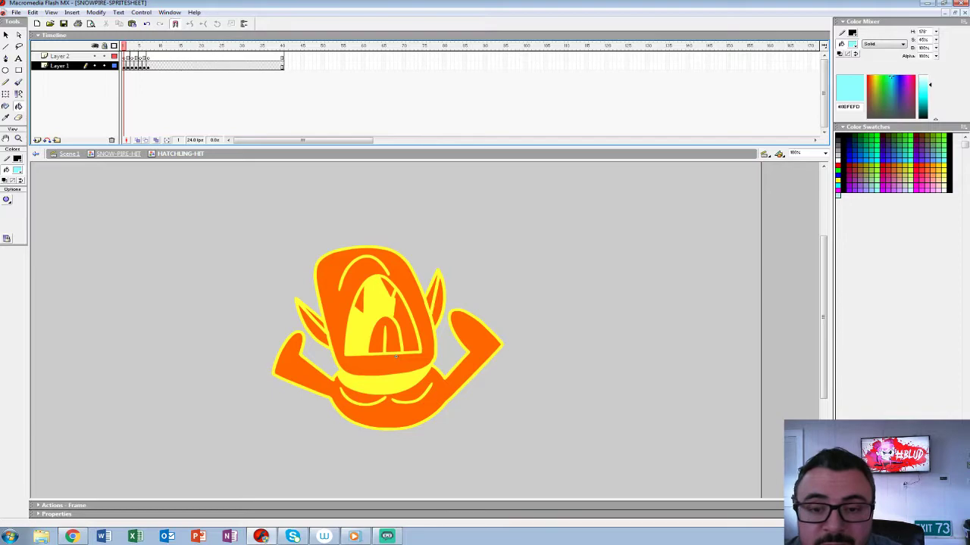
Play the hatchling hit animation to review the flashing color frames
key(z)
key(ctrl+minus)
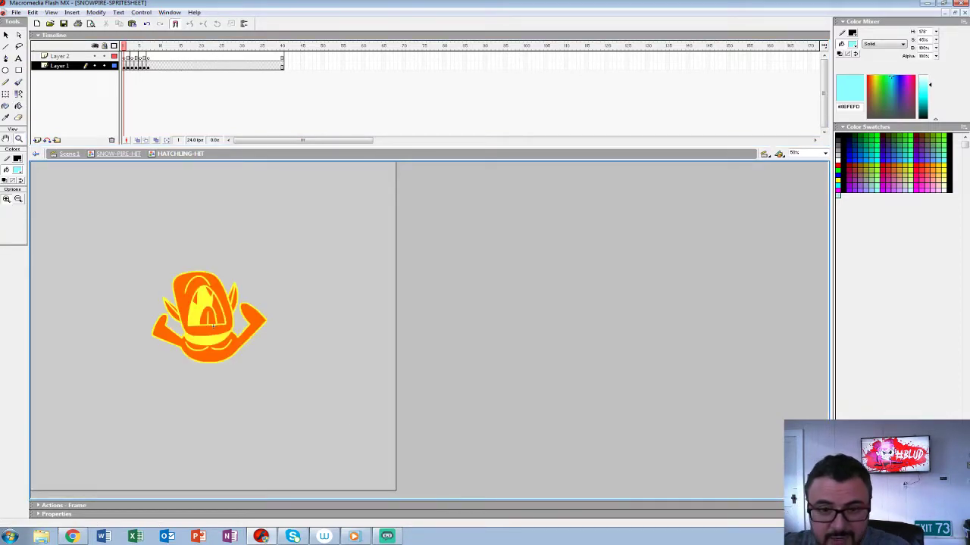
key(Return)
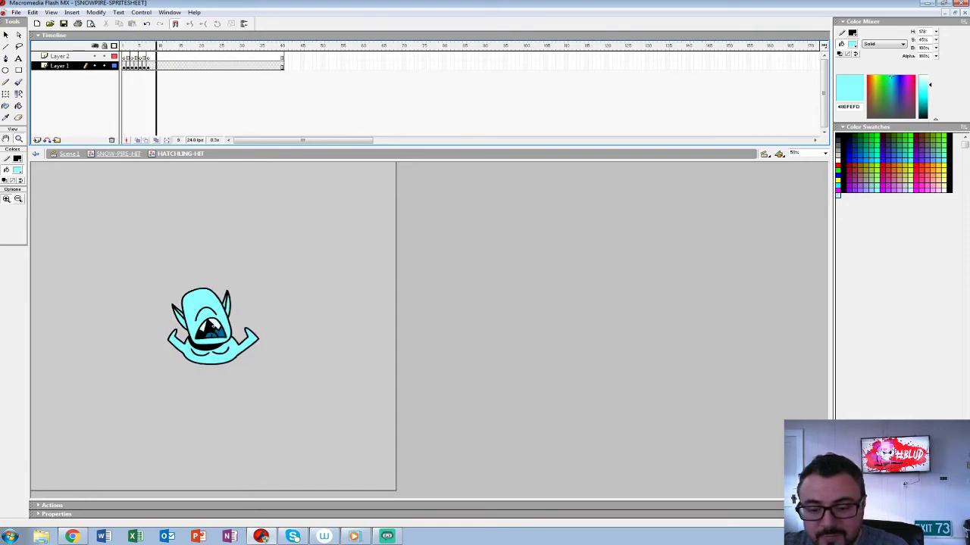
key(Return)
key(Return)
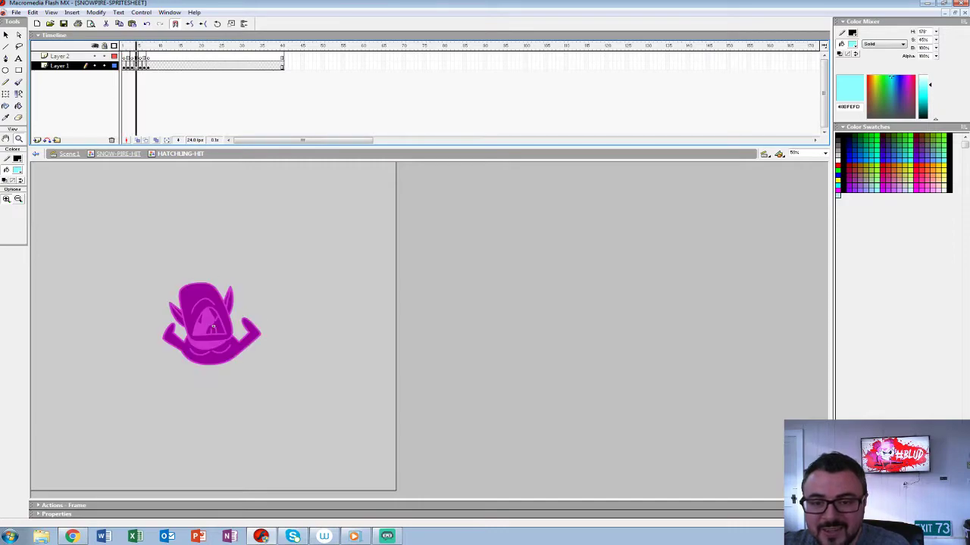
Hold the Layer 1 drawings at frames 5 and 7 for one extra frame each and trim the layer to end at frame 40
click(140, 66)
key(F5)
click(148, 65)
key(F5)
click(156, 66)
key(Home)
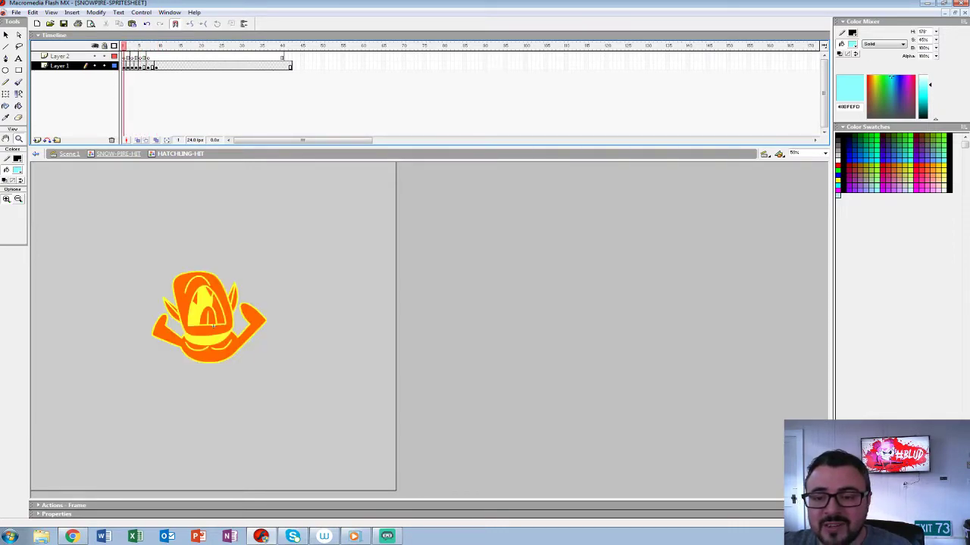
key(Return)
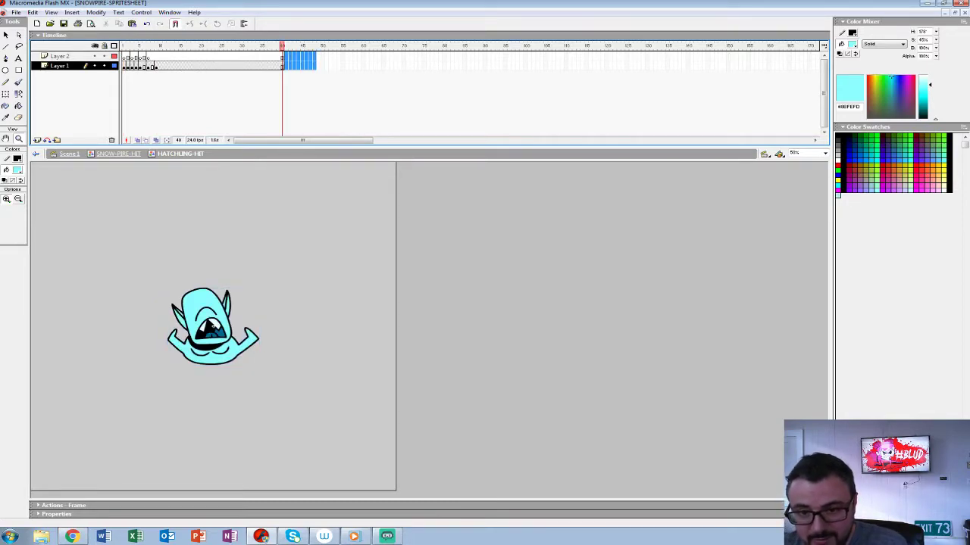
key(Home)
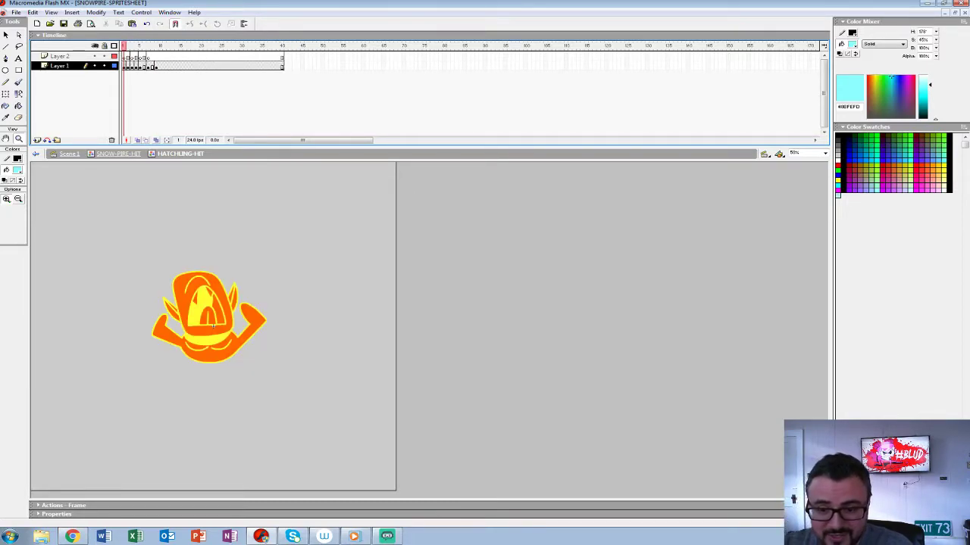
key(Return)
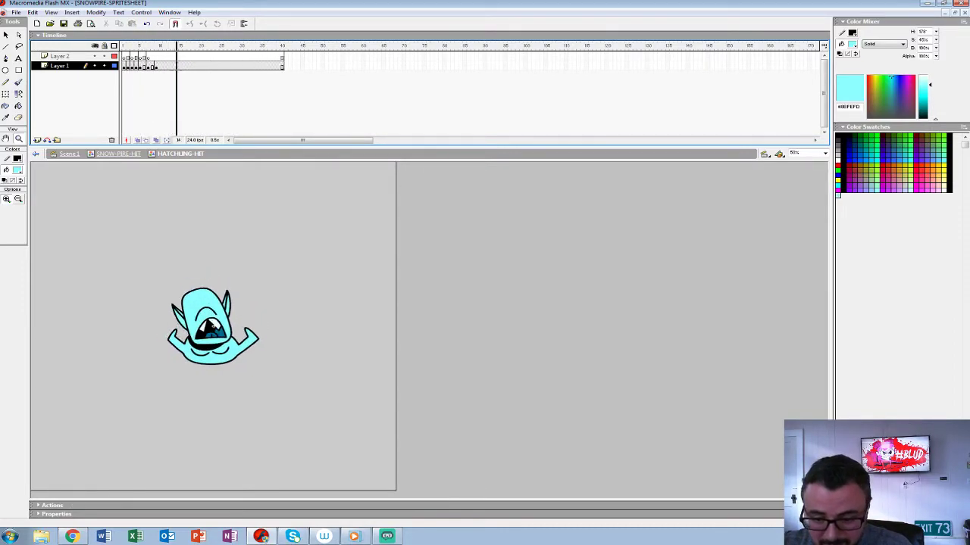
Return to the SNOW-PIRE-HIT symbol and step through its first frames to check the hatchling's flashing in context
key(ctrl+alt+r)
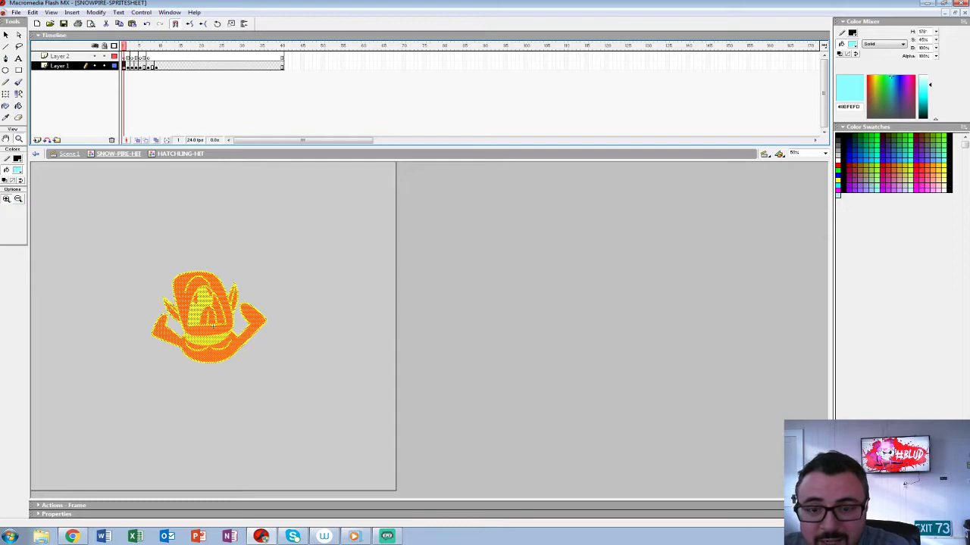
key(ctrl+e)
key(period)
key(period)
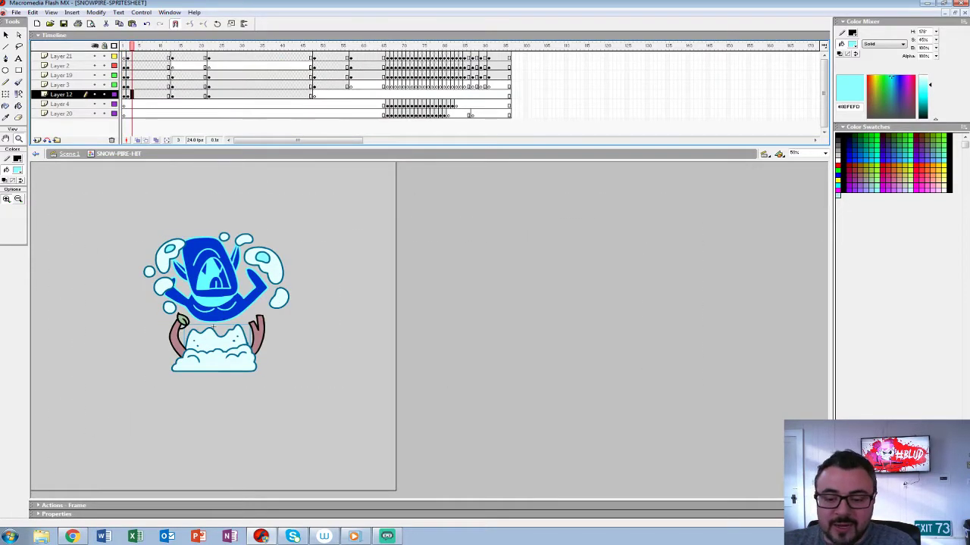
key(period)
key(period)
key(period)
key(period)
key(period)
key(period)
key(period)
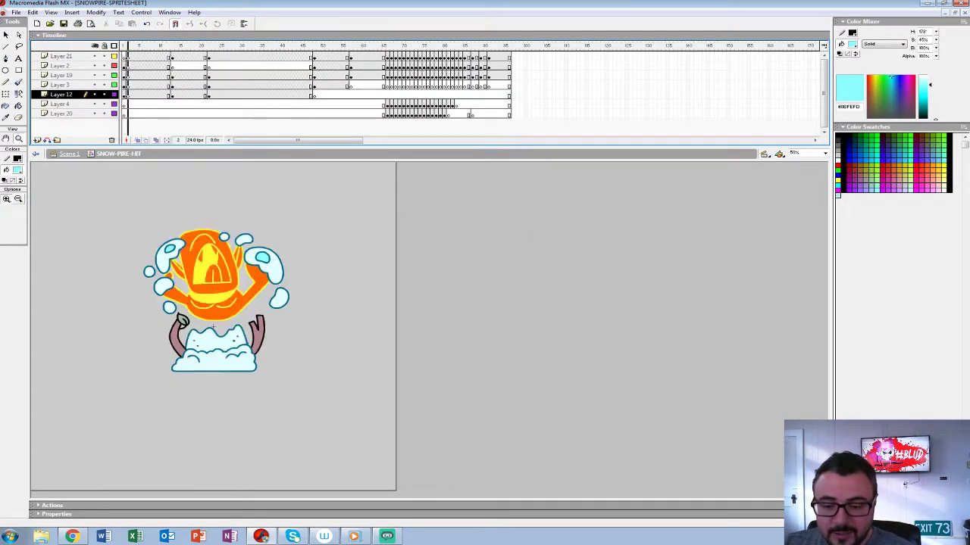
Open the hatchling on Layer 3, frame 2 for editing in place and add blank Layer 2 keyframes through frame 9 matching Layer 1's timing
click(127, 85)
click(6, 35)
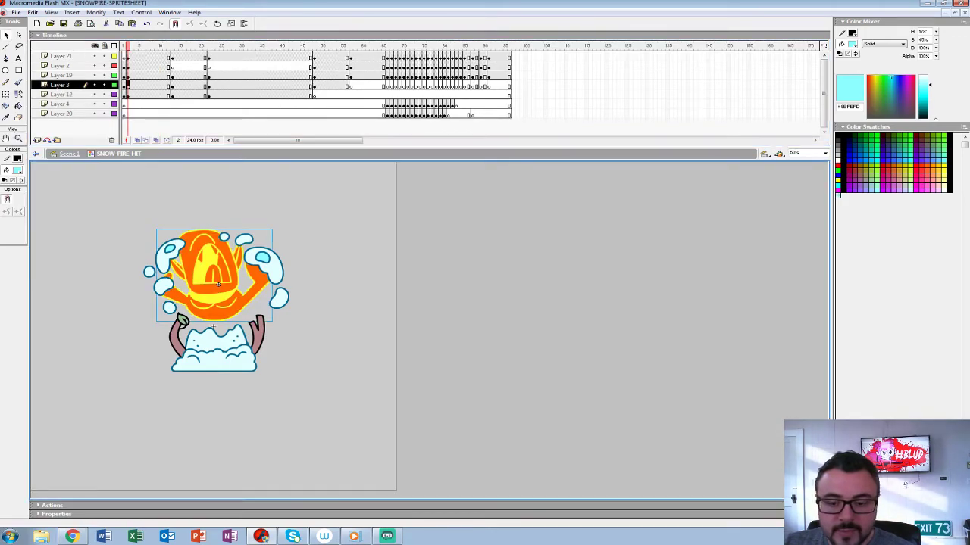
click(114, 220)
double_click(215, 291)
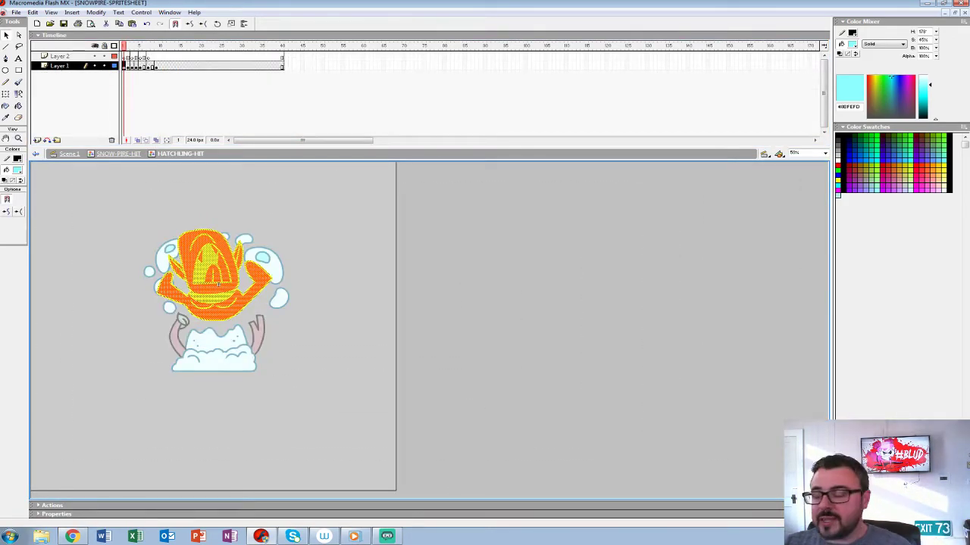
key(Return)
key(Return)
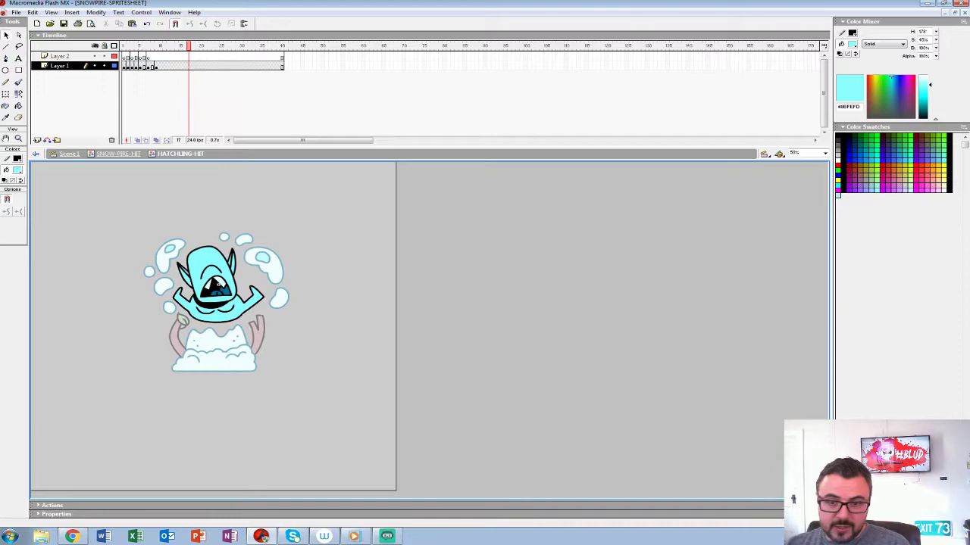
click(125, 66)
key(Return)
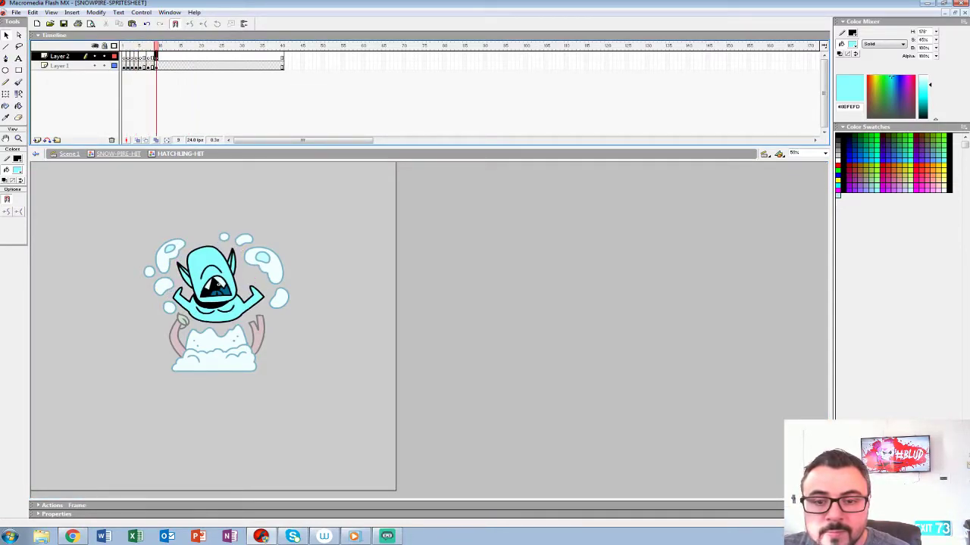
Copy all of Layer 2's keyframes onto a new topmost layer in SNOW-PIRE-HIT, starting at frame 2
key(Return)
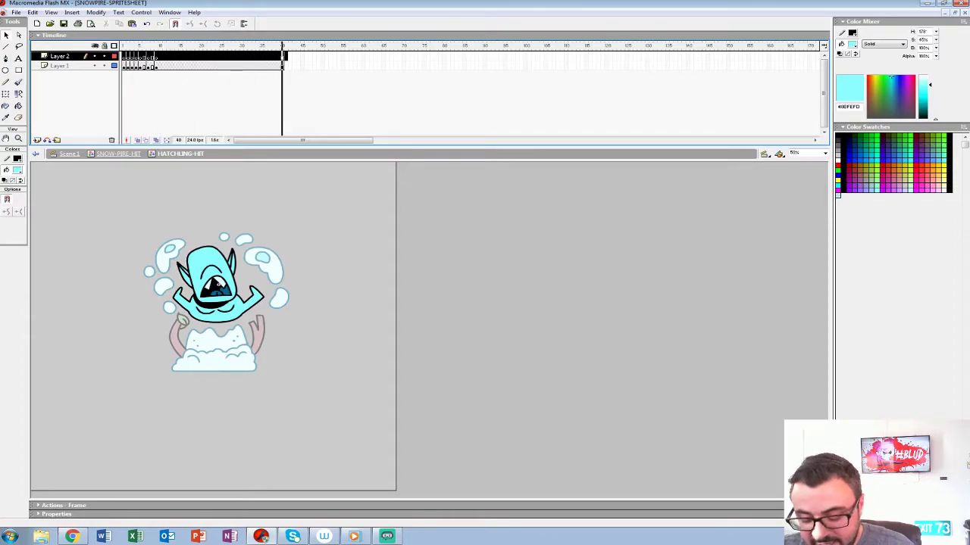
double_click(217, 284)
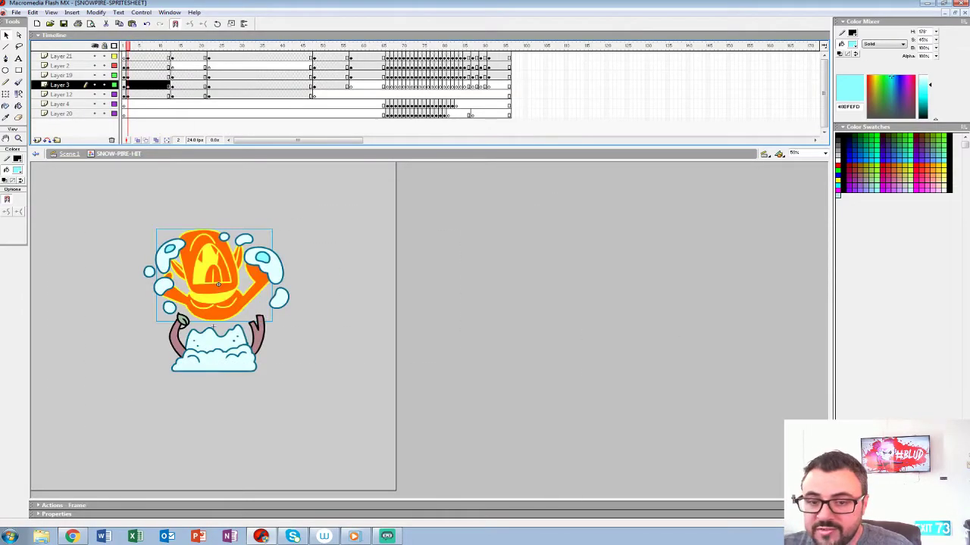
click(37, 140)
drag(62, 85, 62, 52)
click(127, 56)
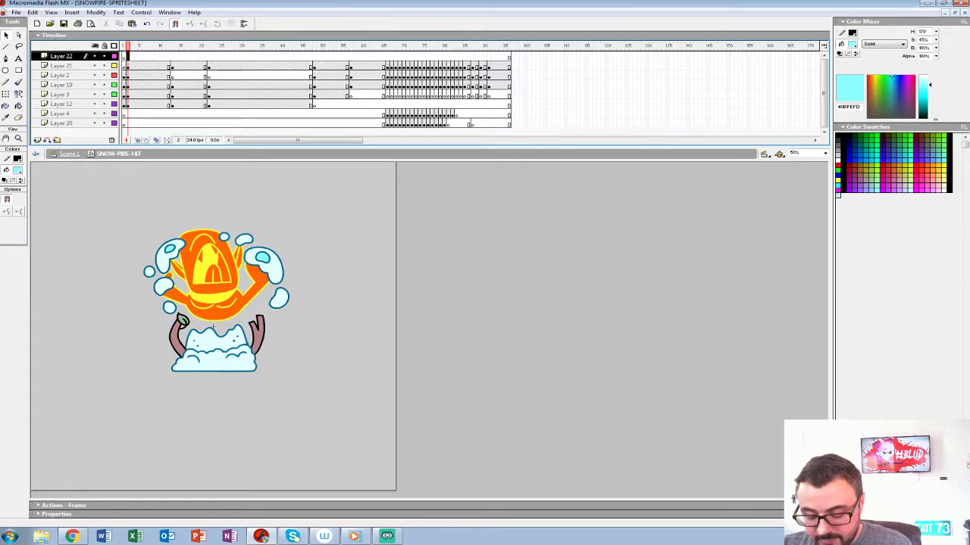
key(ctrl+alt+v)
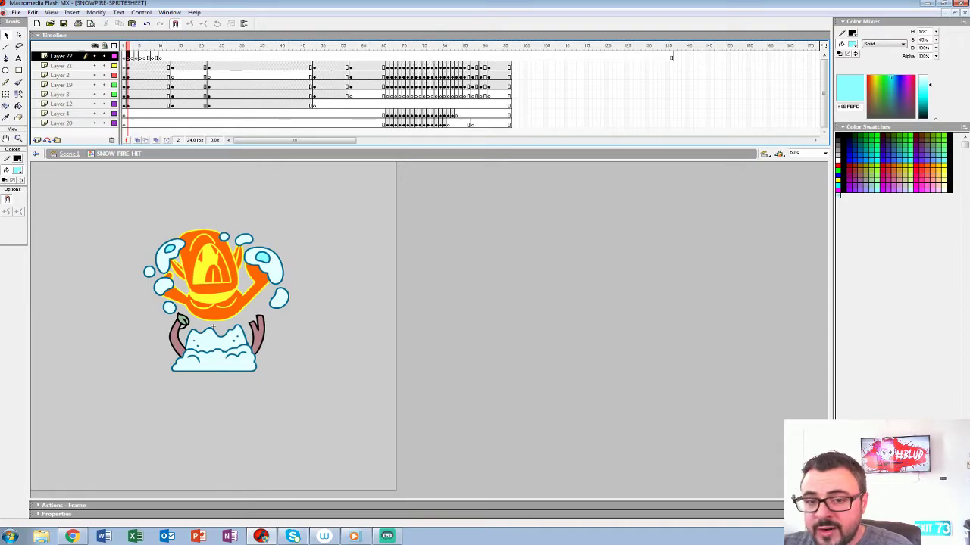
key(Return)
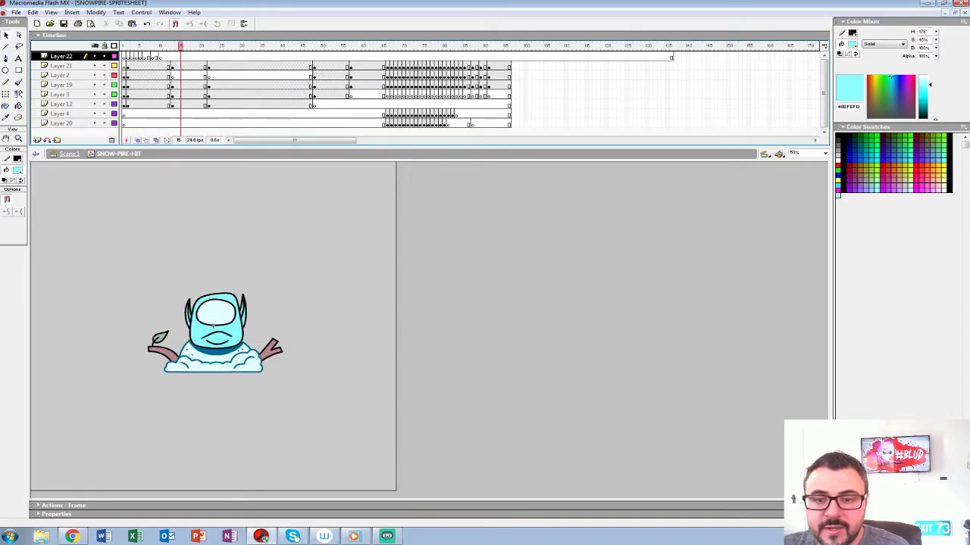
Insert two extra frames at frame 11 across all layers from Layer 22 to Layer 20
click(163, 57)
shift+click(163, 123)
key(F5)
key(F5)
key(Return)
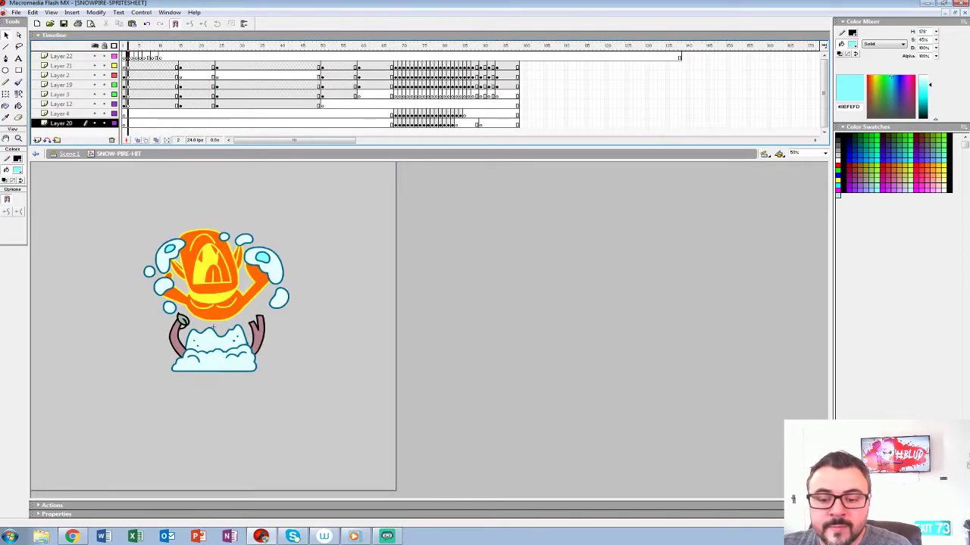
Add a Layer 3 keyframe at frame 10 and raise the hatchling on frame 2 by about a quarter of its height
click(218, 284)
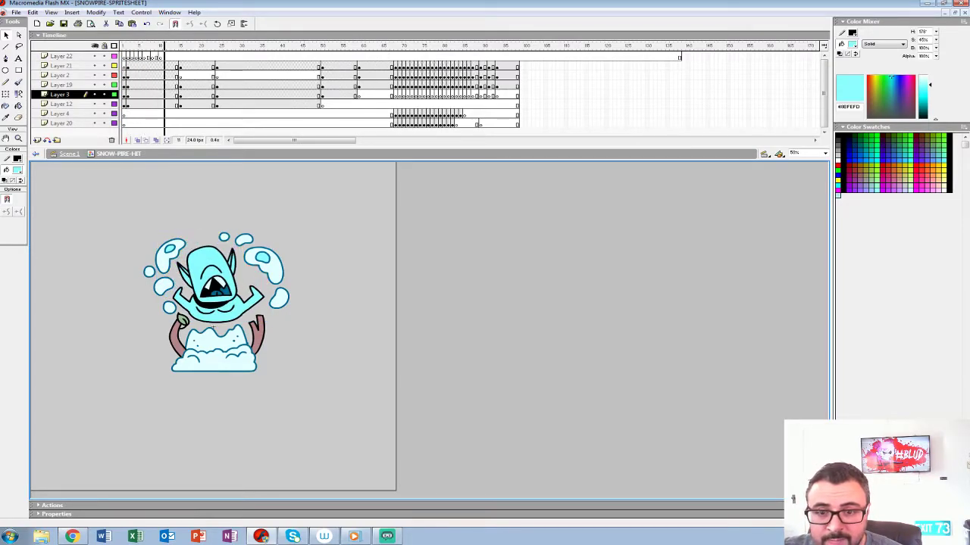
click(160, 94)
click(126, 94)
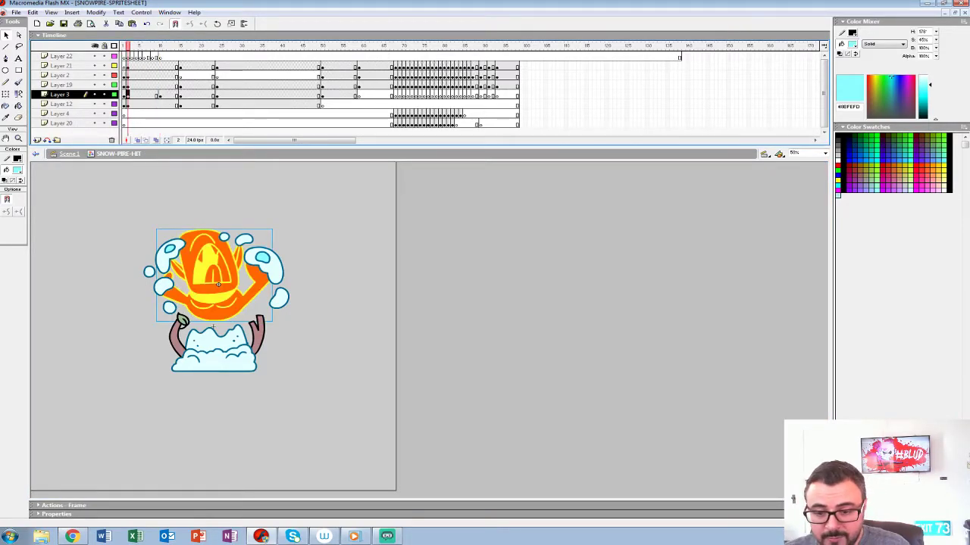
key(shift+Up)
key(shift+Up)
key(shift+Up)
key(shift+Up)
key(shift+Up)
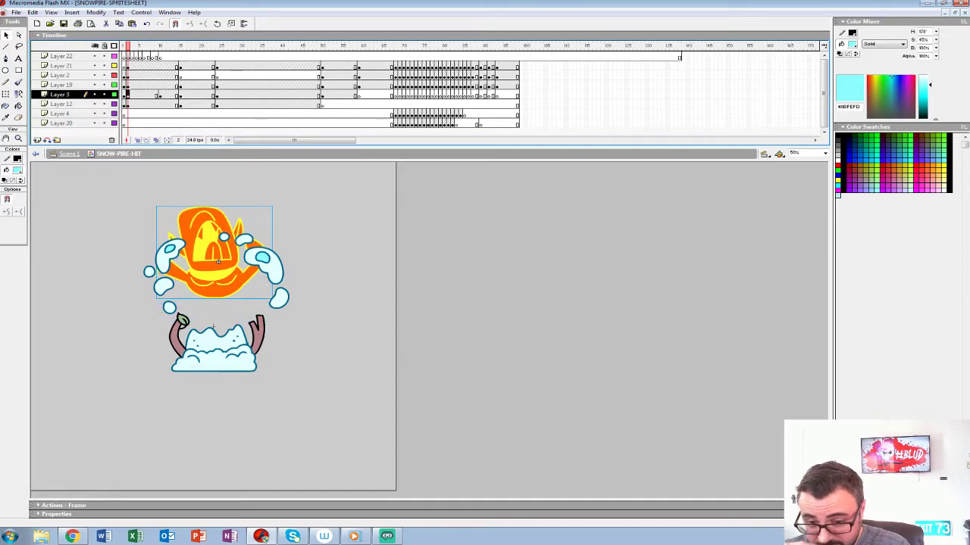
Apply a motion tween to Layer 3 from frame 2 to frame 10 with an ease of 67
key(Return)
key(Return)
click(128, 94)
key(ctrl+F3)
click(144, 482)
click(134, 494)
text(67)
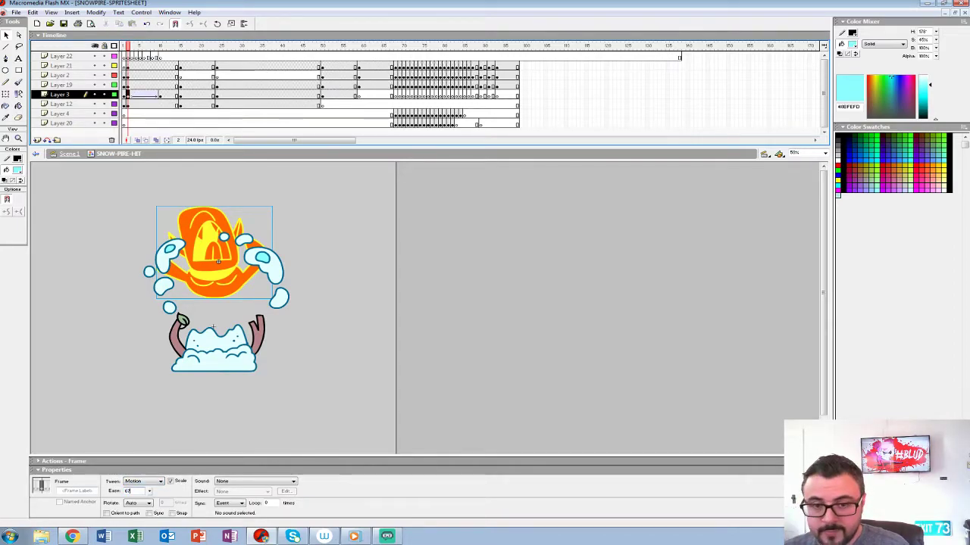
Insert a new layer above Layer 3 and convert Layer 3's tweened frames between 2 and 10 into keyframes
key(Return)
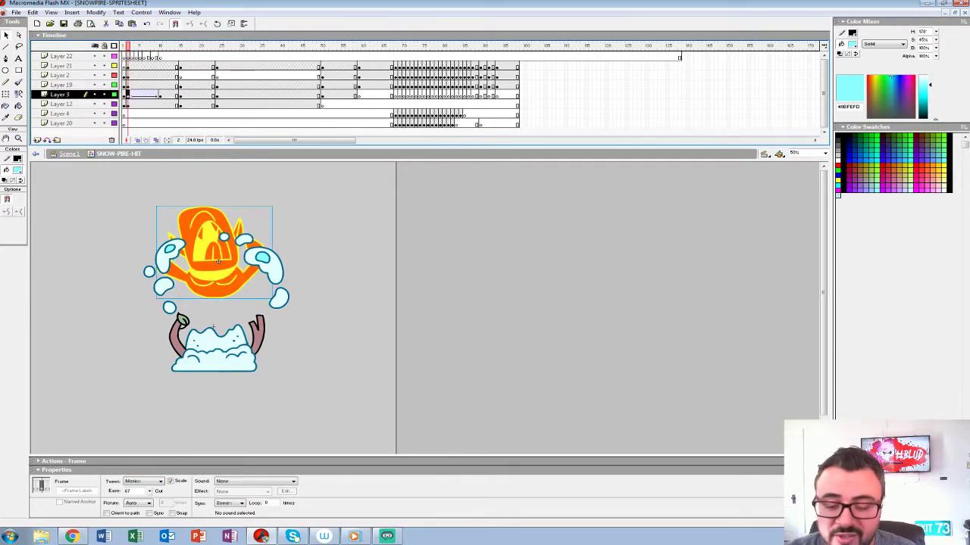
click(129, 492)
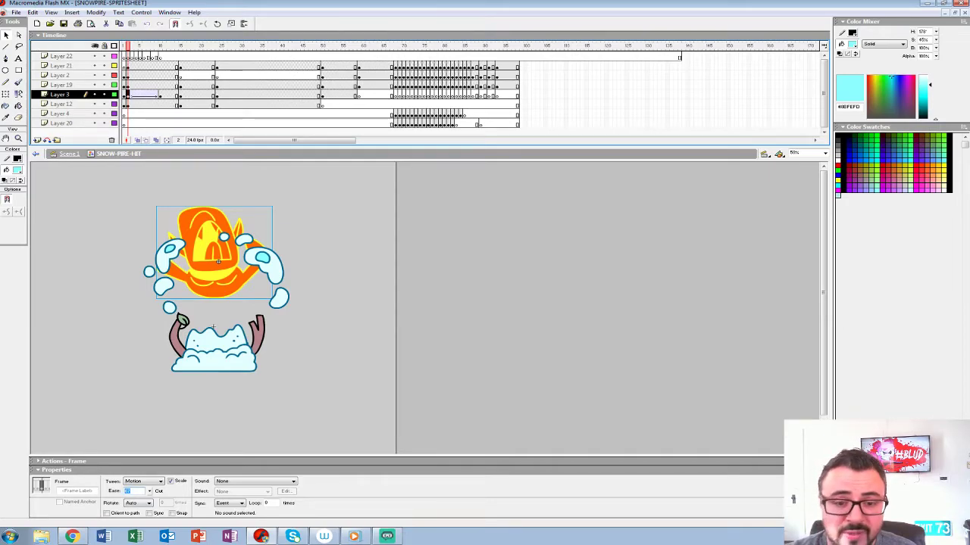
click(37, 141)
drag(131, 95, 153, 104)
click(167, 95)
key(F6)
click(164, 95)
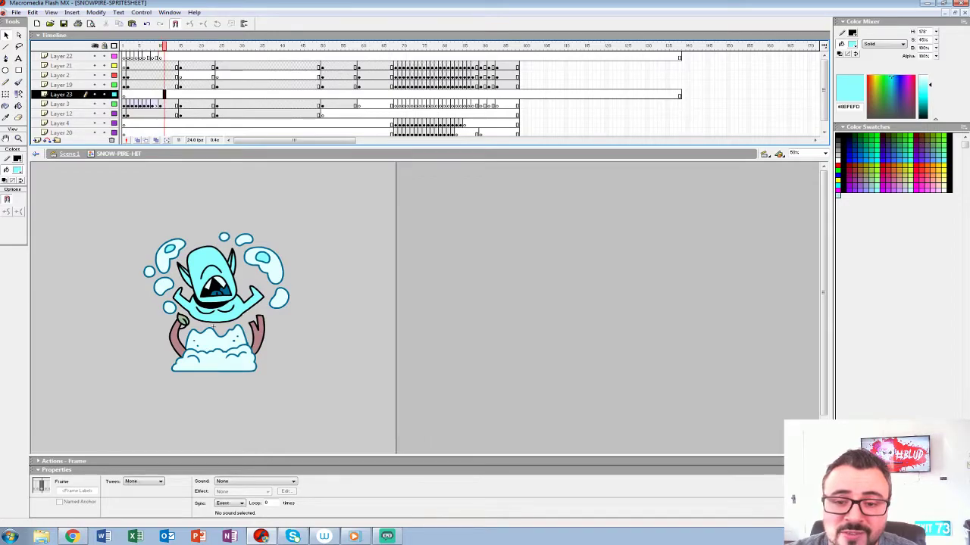
Remove the motion tween from the hatchling keyframes on Layer 3 between frames 2 and 10
click(148, 104)
click(165, 104)
drag(128, 104, 156, 103)
key(F6)
click(144, 482)
click(137, 488)
Rework Layer 3's keyframes between frames 2 and 10 to match the keyframe spacing on Layer 22
click(152, 95)
click(136, 104)
drag(136, 104, 140, 95)
mouse_move(149, 104)
mouse_down()
mouse_move(149, 94)
mouse_move(143, 104)
mouse_up()
drag(144, 56, 124, 56)
drag(128, 104, 156, 104)
click(160, 104)
drag(160, 46, 124, 47)
right_click(153, 105)
click(192, 257)
Play the hit animation repeatedly from frame 1 to review the hatchling's flashing and movement
key(Return)
click(124, 46)
key(Return)
click(124, 104)
key(Return)
click(124, 104)
key(Return)
click(124, 104)
key(Return)
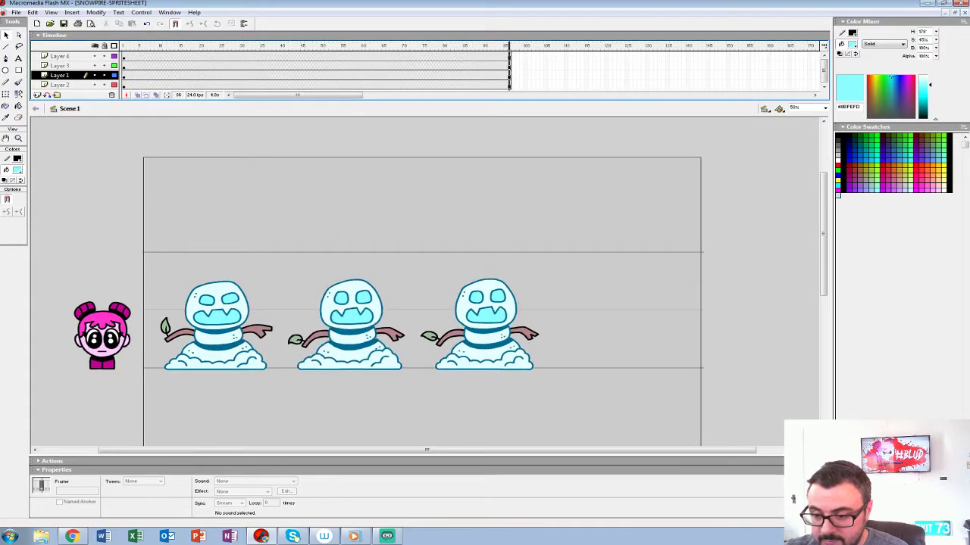
Play the animation in Scene 1, reopen the SNOW-PIRE-HIT symbol for editing and replay its timeline
key(Return)
click(127, 66)
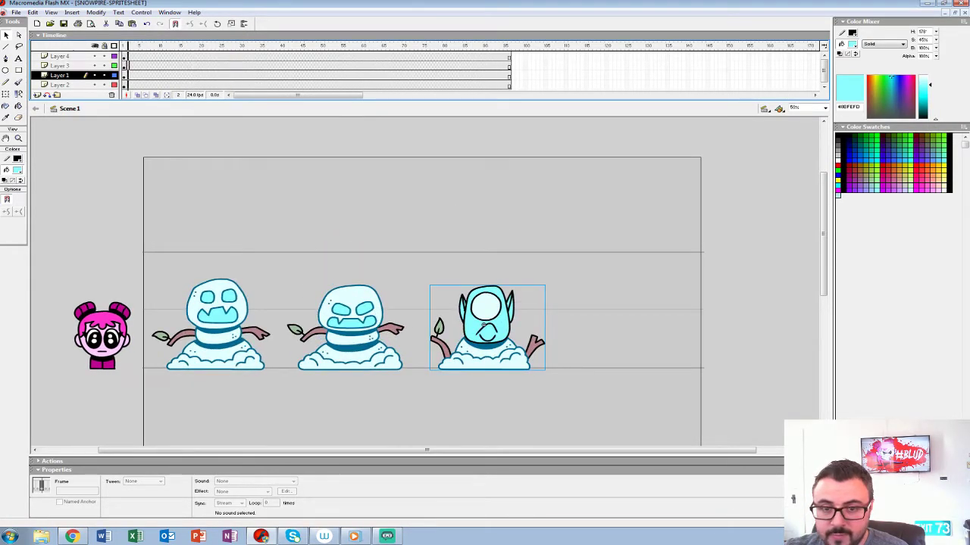
right_click(474, 260)
click(496, 366)
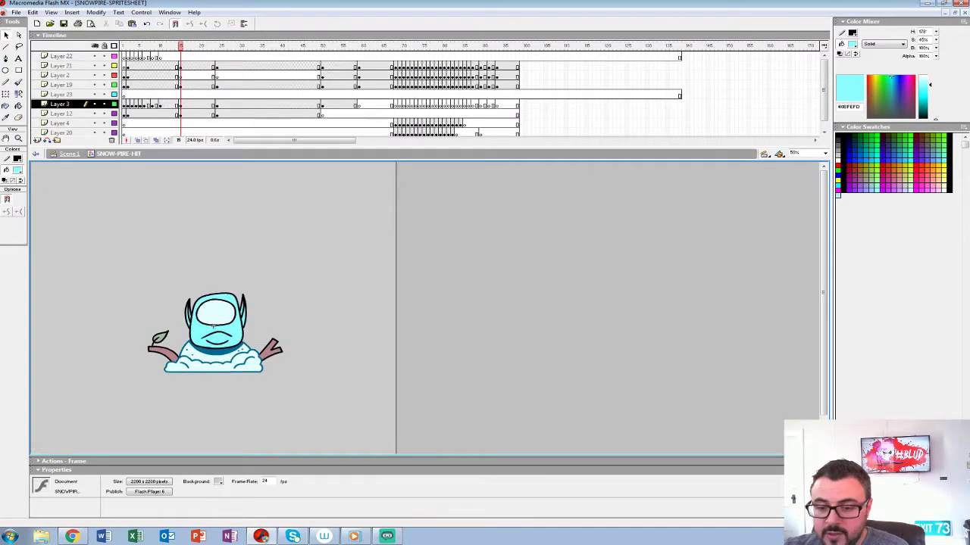
key(Return)
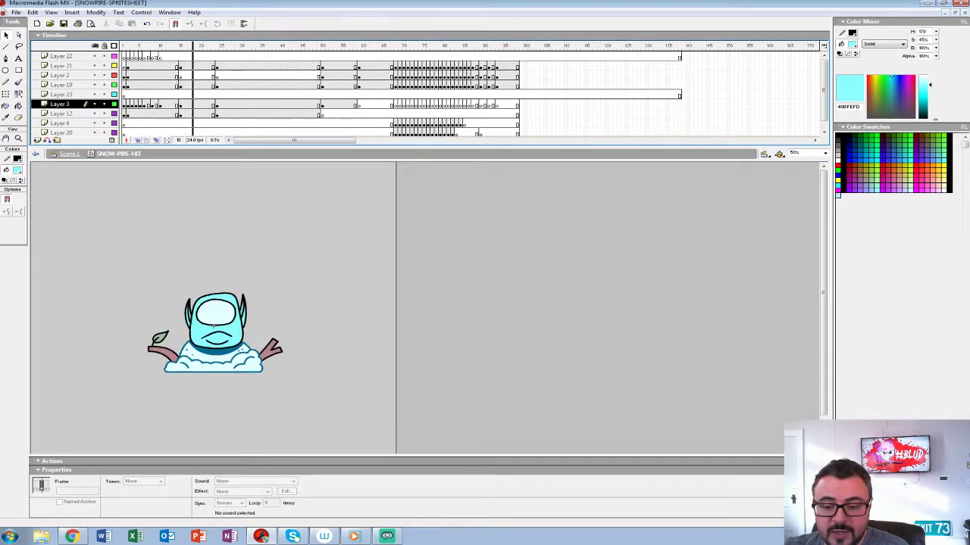
key(Return)
click(124, 47)
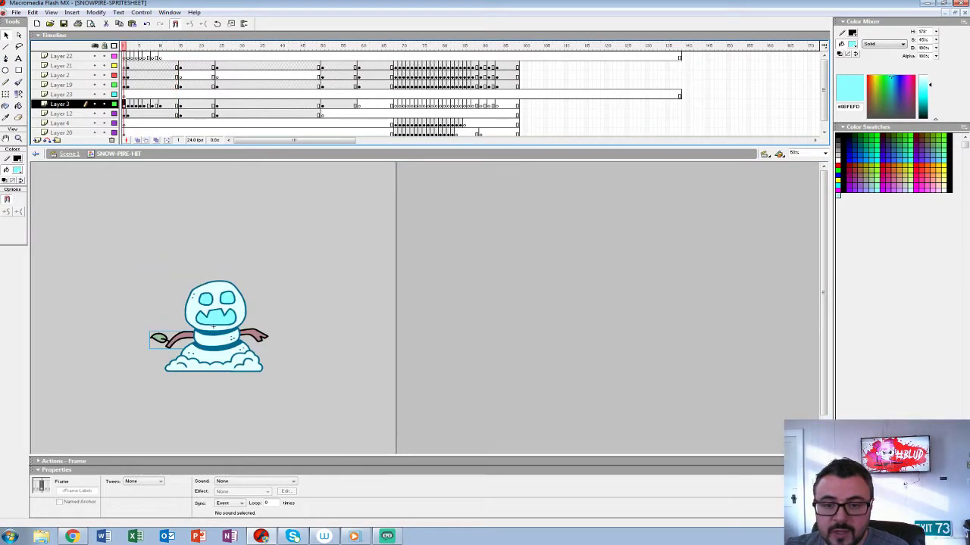
Examine the snowman's parts on frames 1 and 2 by temporarily hiding Layer 2 and Layer 19
click(128, 105)
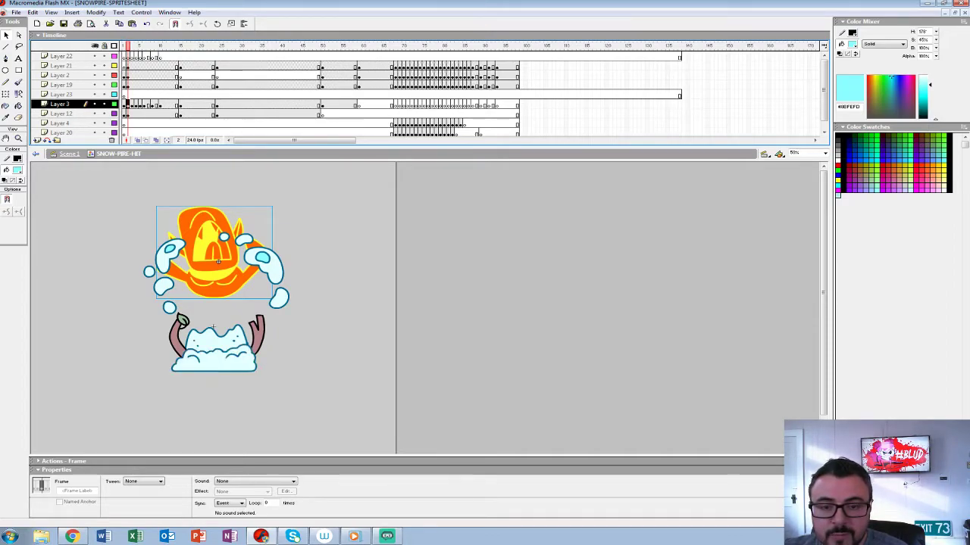
click(94, 75)
click(127, 75)
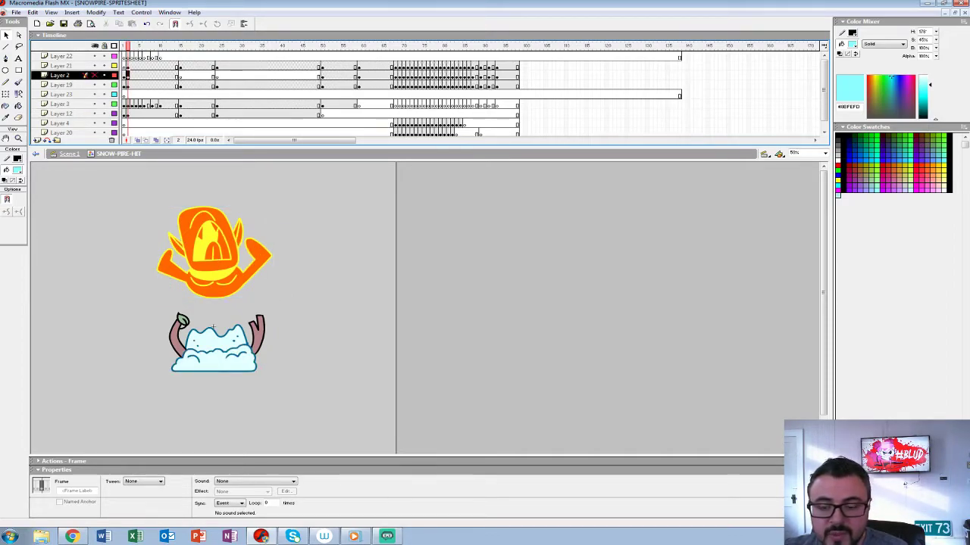
click(128, 85)
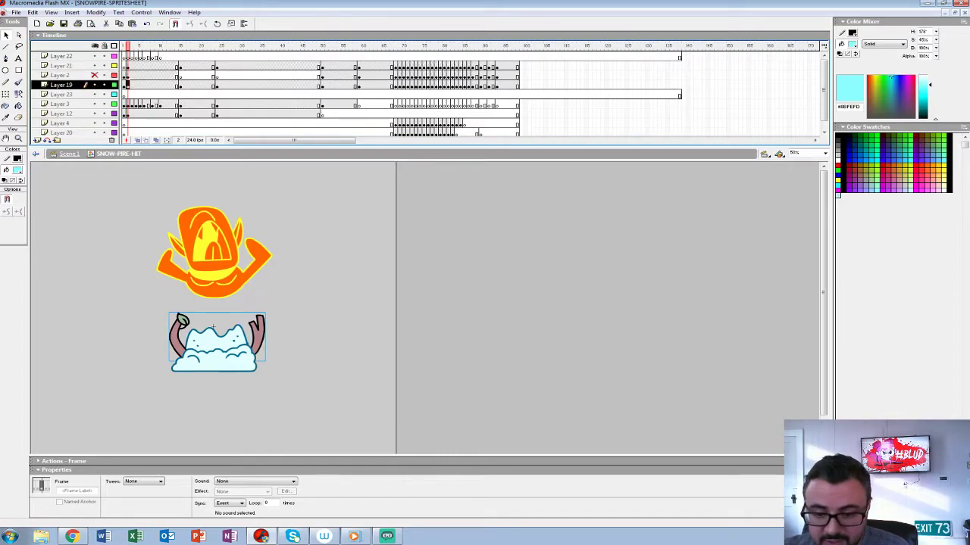
key(Return)
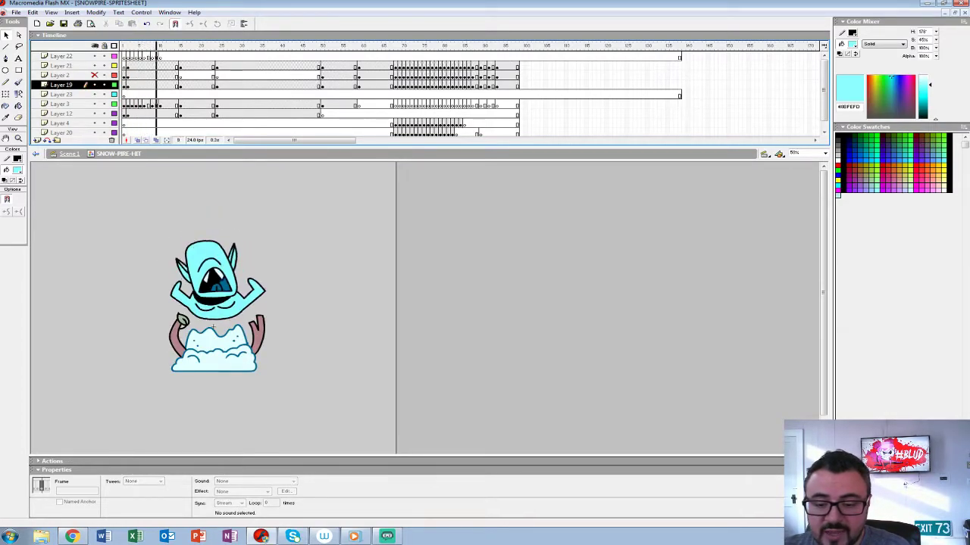
mouse_move(169, 46)
mouse_down()
mouse_move(130, 46)
mouse_move(165, 46)
mouse_up()
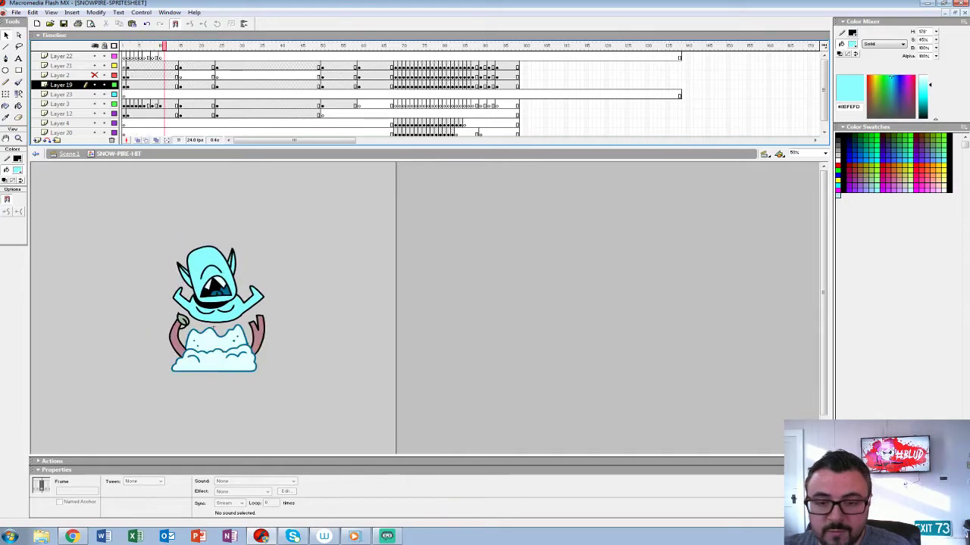
click(95, 84)
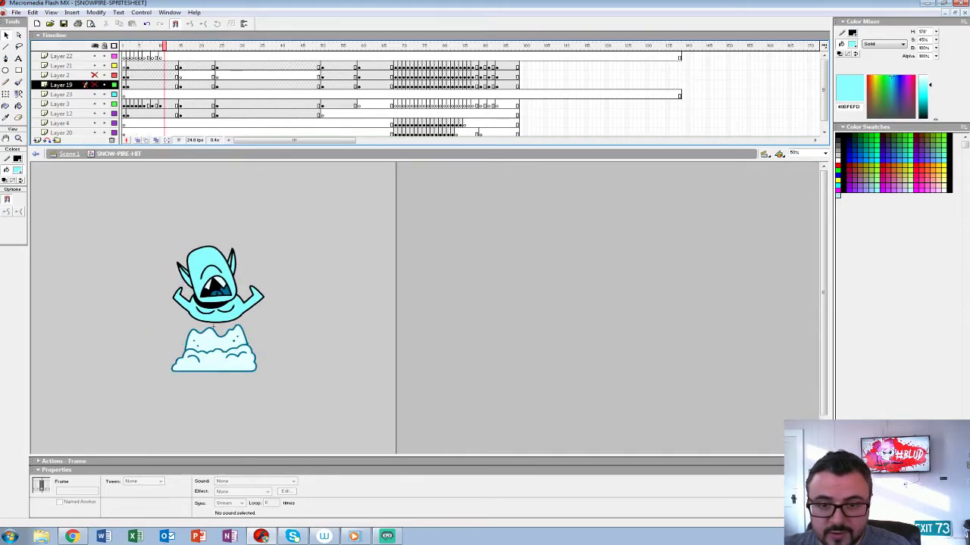
click(128, 86)
click(128, 115)
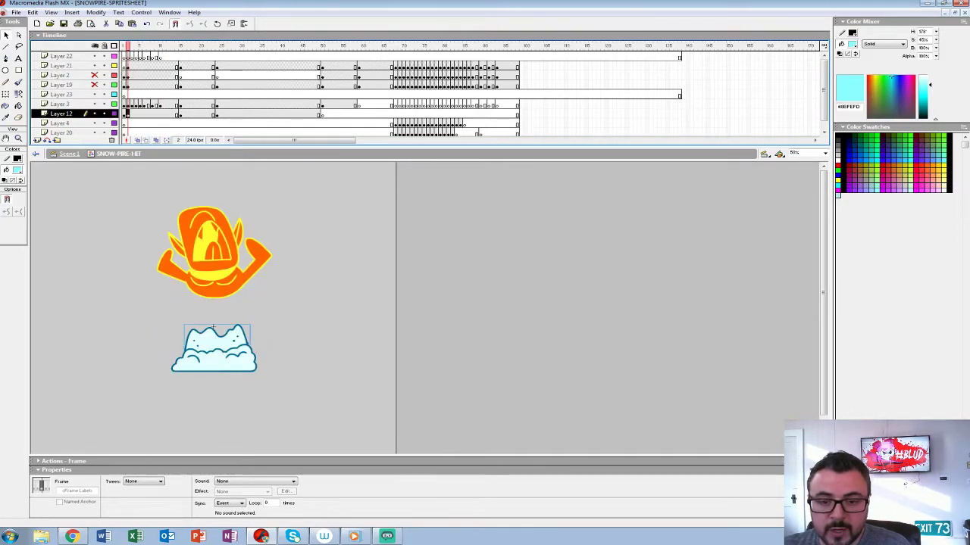
click(124, 115)
click(95, 46)
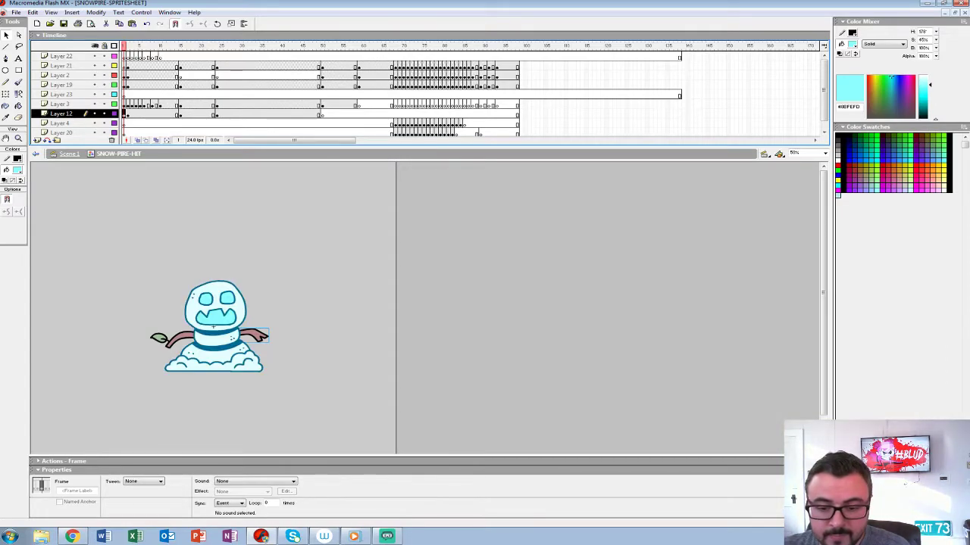
click(216, 303)
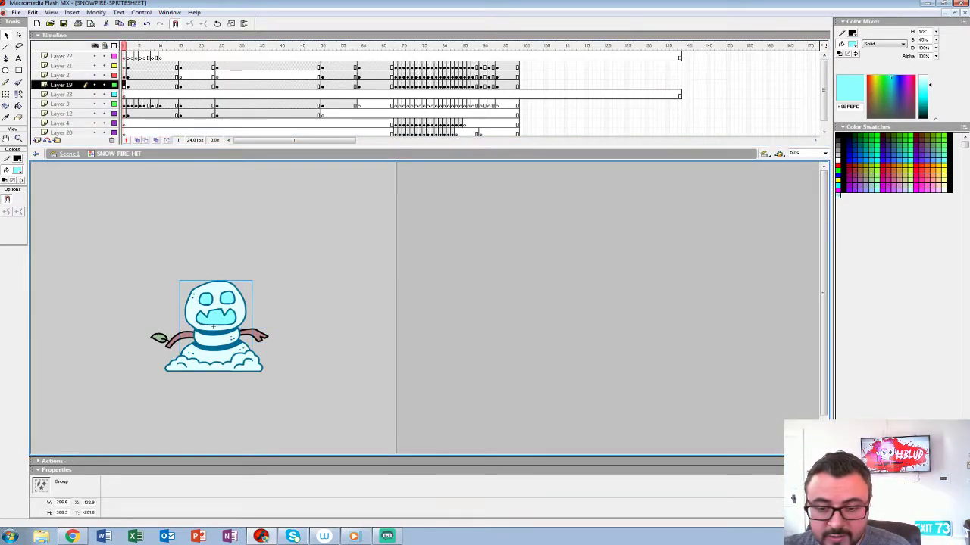
Add a Layer 12 keyframe at frame 10 and clear the torn snow body from frame 2
click(128, 114)
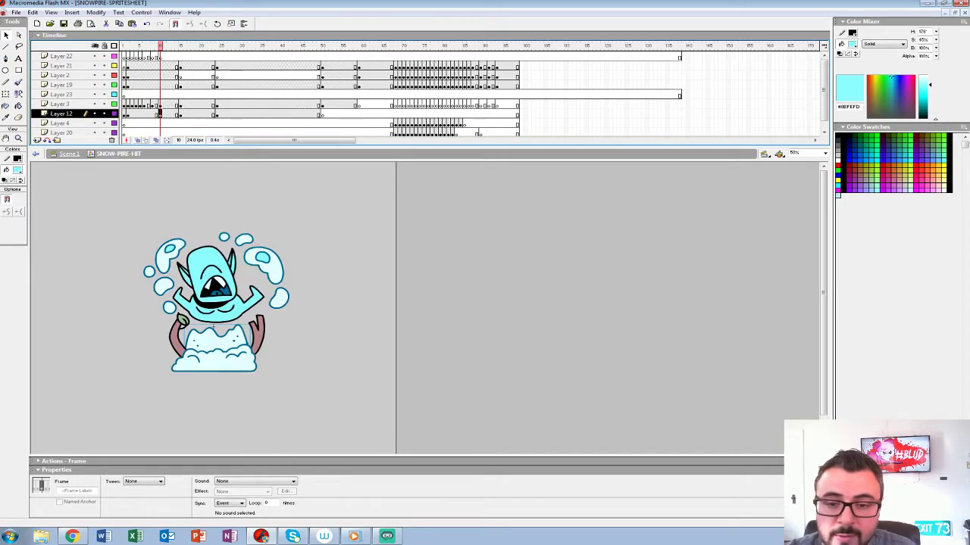
click(127, 114)
drag(94, 56, 94, 104)
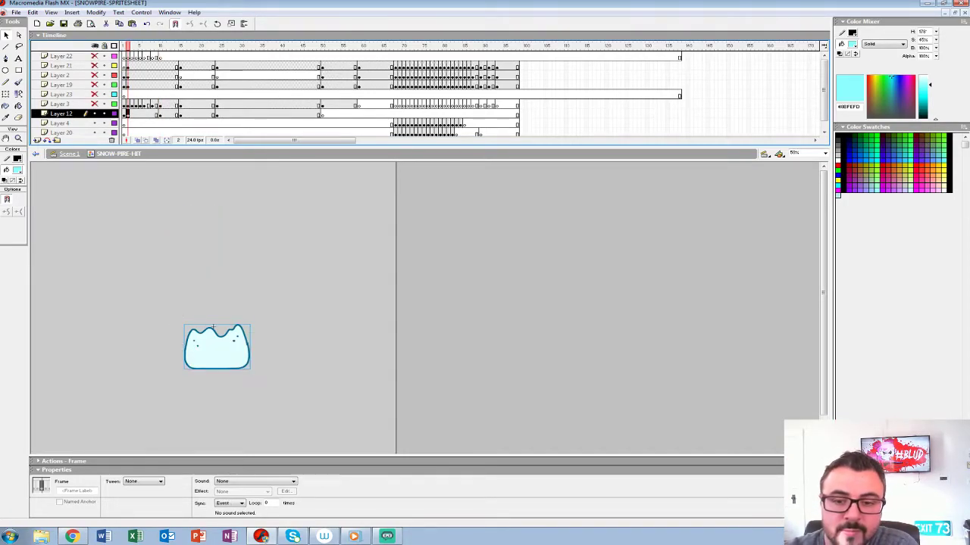
key(period)
Onion-skin frames 2 to 10 and show Layers 22 through 3 as locked outlines around the snow body
drag(123, 46, 162, 46)
drag(94, 103, 94, 57)
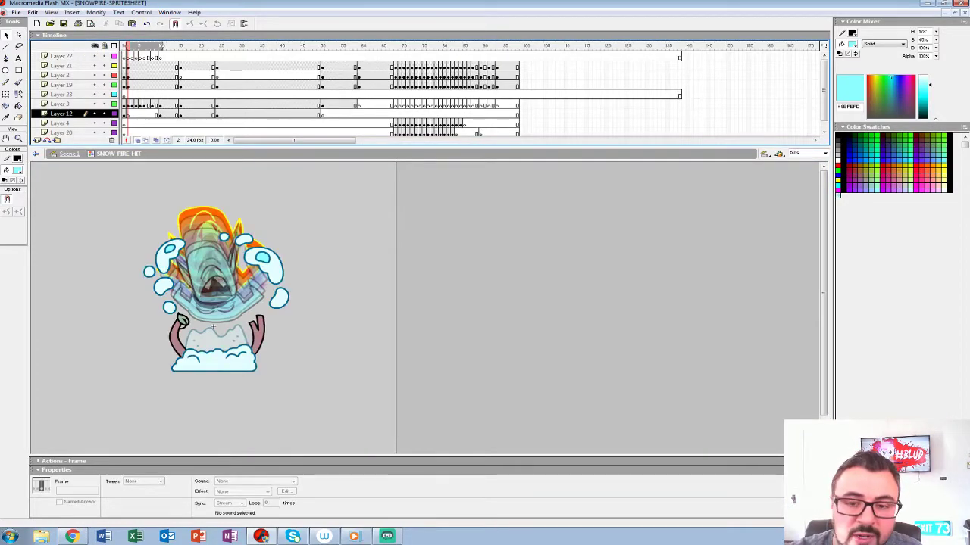
key(z)
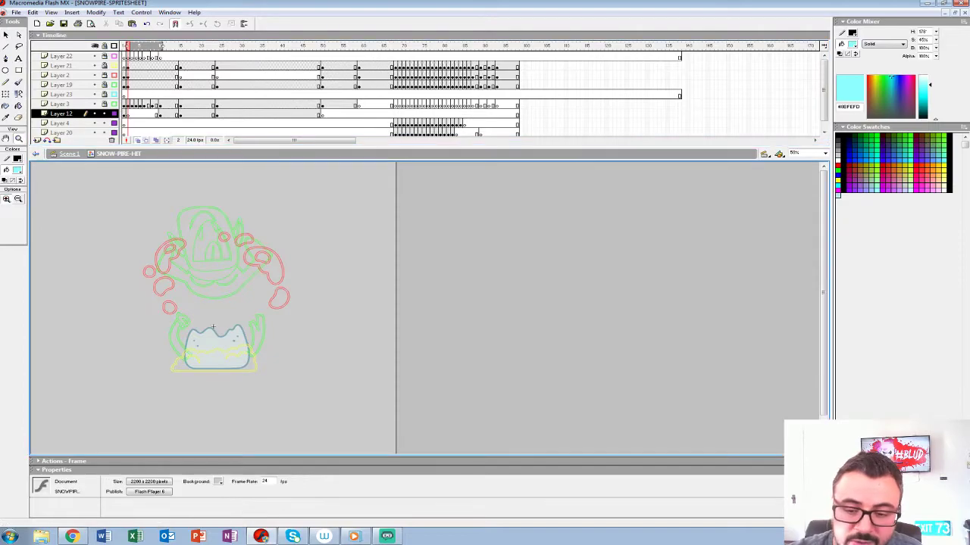
click(213, 322)
click(395, 324)
drag(407, 296, 344, 227)
click(378, 242)
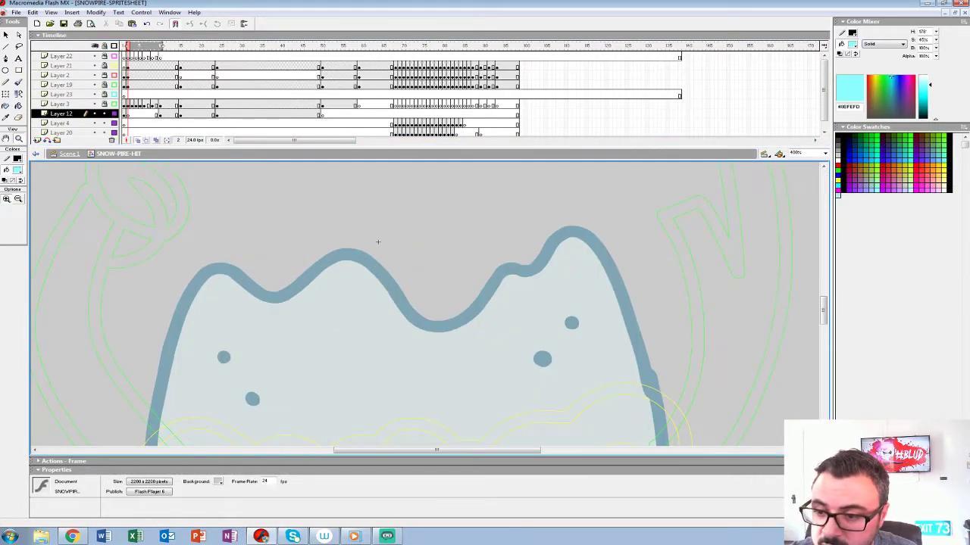
alt+click(404, 268)
drag(406, 270, 249, 221)
Sketch a taller, narrower torn snow body with small dots in red #FF0000 on Layer 12 using a thin brush
click(17, 170)
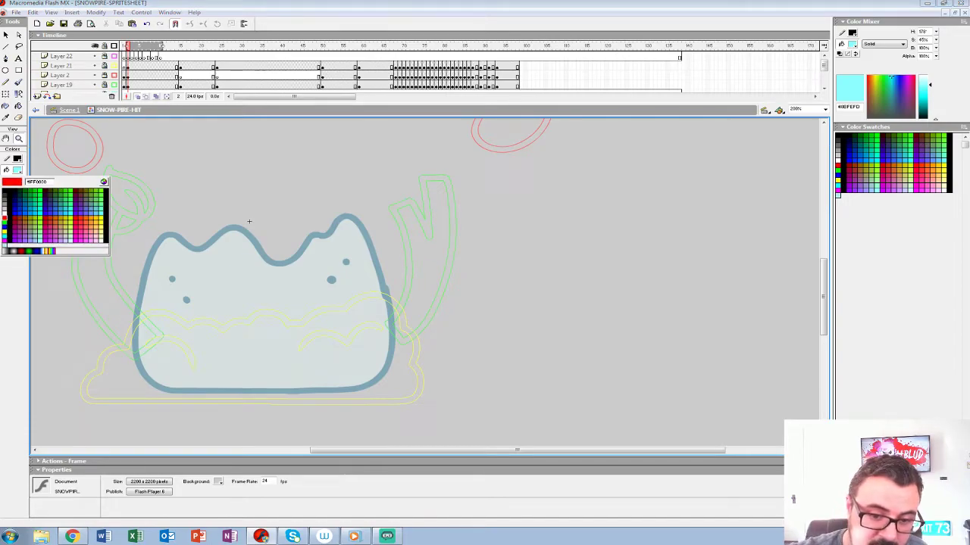
click(5, 223)
key(b)
click(15, 213)
click(11, 236)
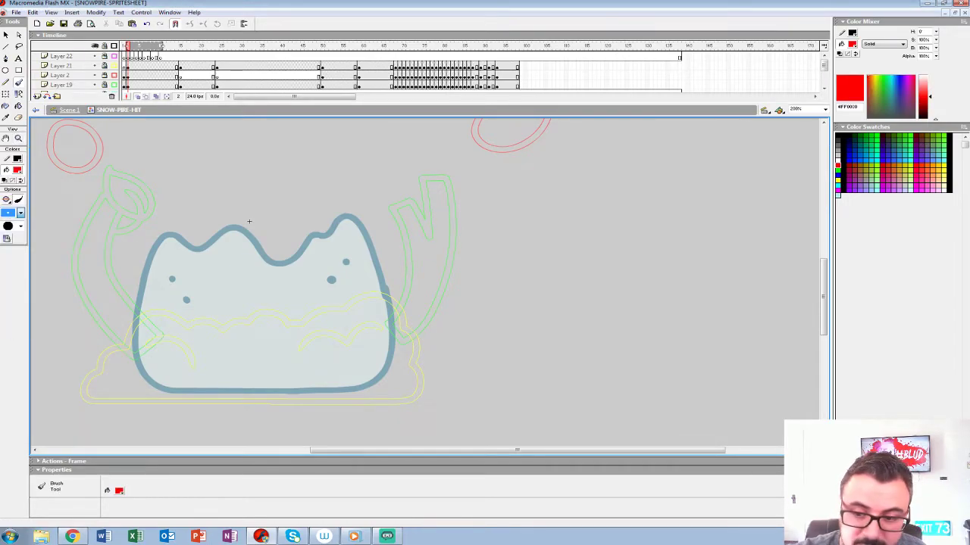
drag(167, 226, 157, 366)
mouse_move(247, 395)
mouse_down()
mouse_move(372, 379)
mouse_move(381, 318)
mouse_move(364, 235)
mouse_move(315, 174)
mouse_up()
drag(233, 180, 260, 173)
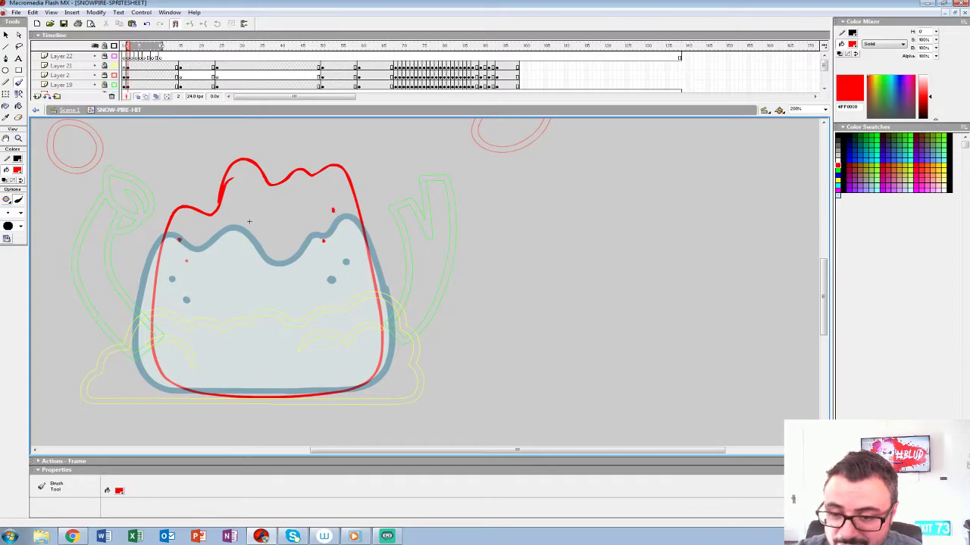
drag(221, 195, 157, 297)
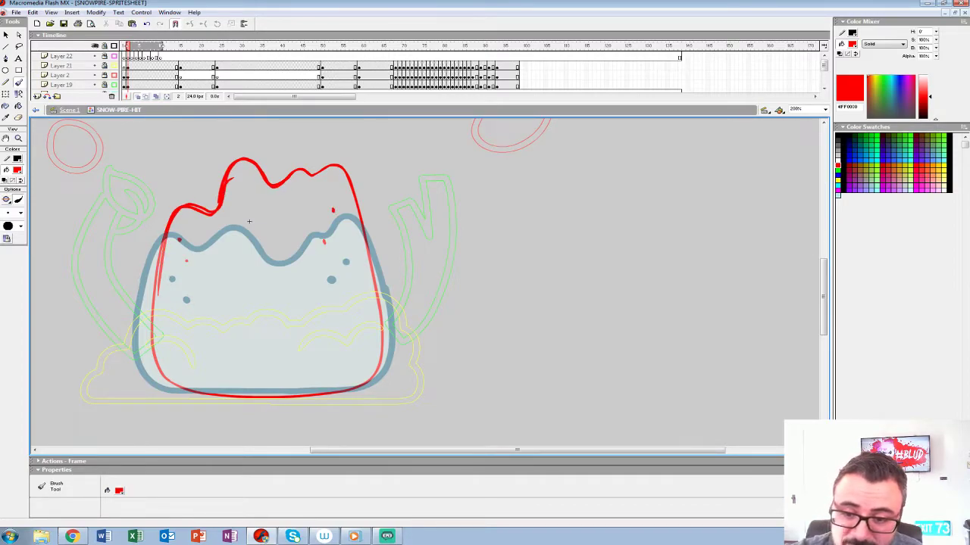
Shift the red snow body sketch to frame 3 of Layer 12, leaving frame 2 as a blank keyframe
drag(189, 101, 190, 161)
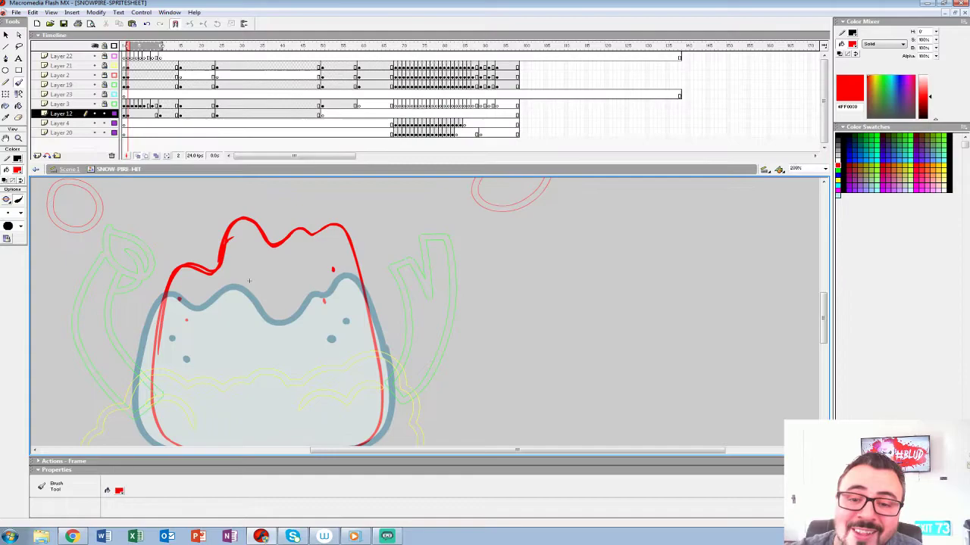
click(127, 114)
drag(127, 114, 132, 115)
click(127, 114)
key(Delete)
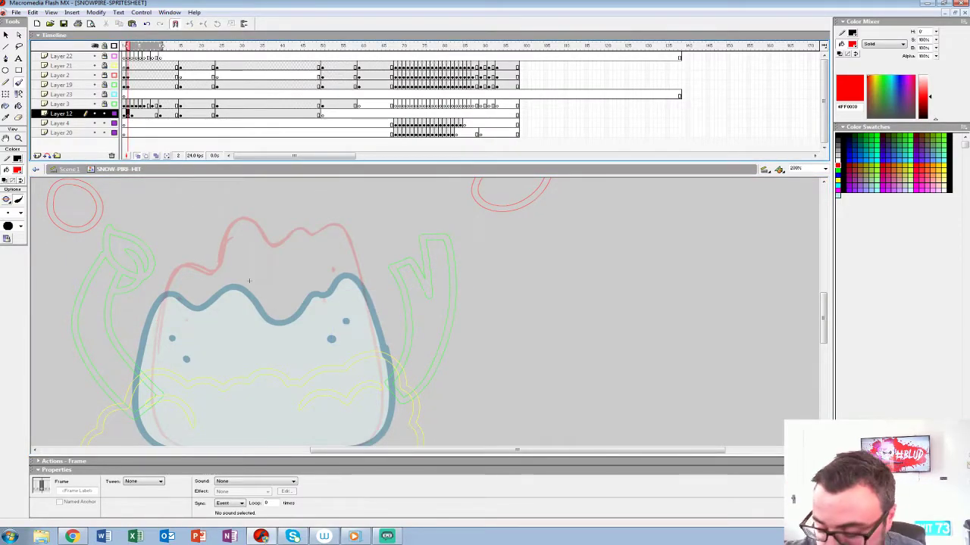
Match the brush color to the snow body's dark blue outline and enlarge the brush for drawing on frame 2
key(Return)
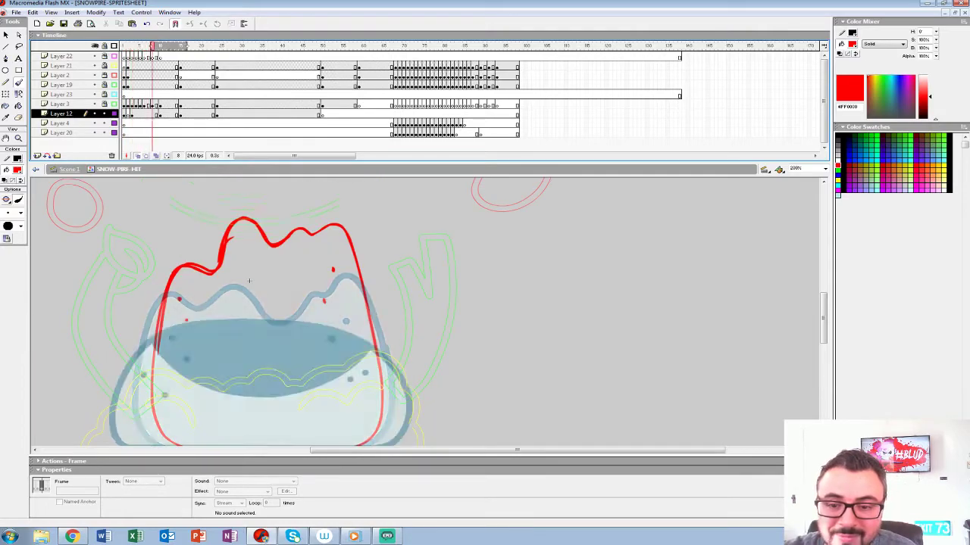
click(17, 170)
click(168, 295)
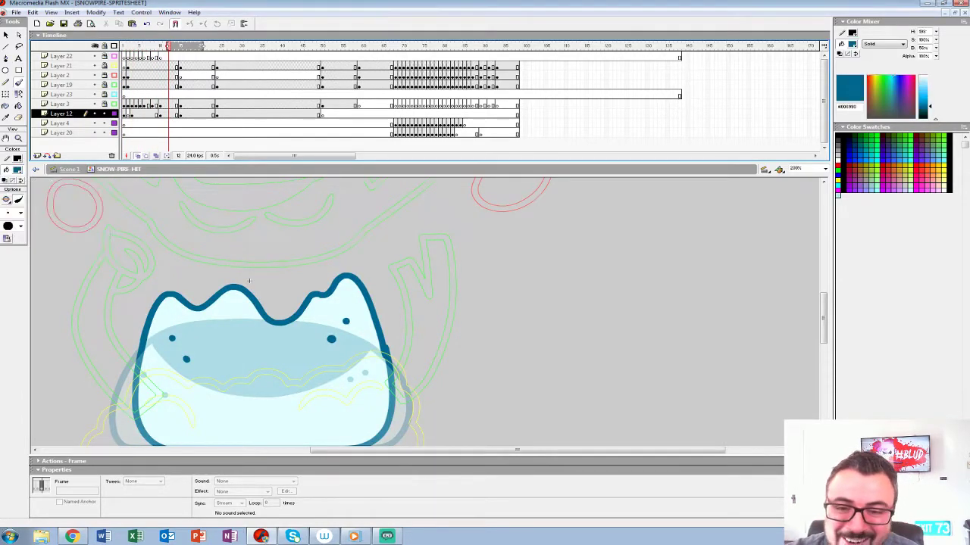
click(128, 114)
key(z)
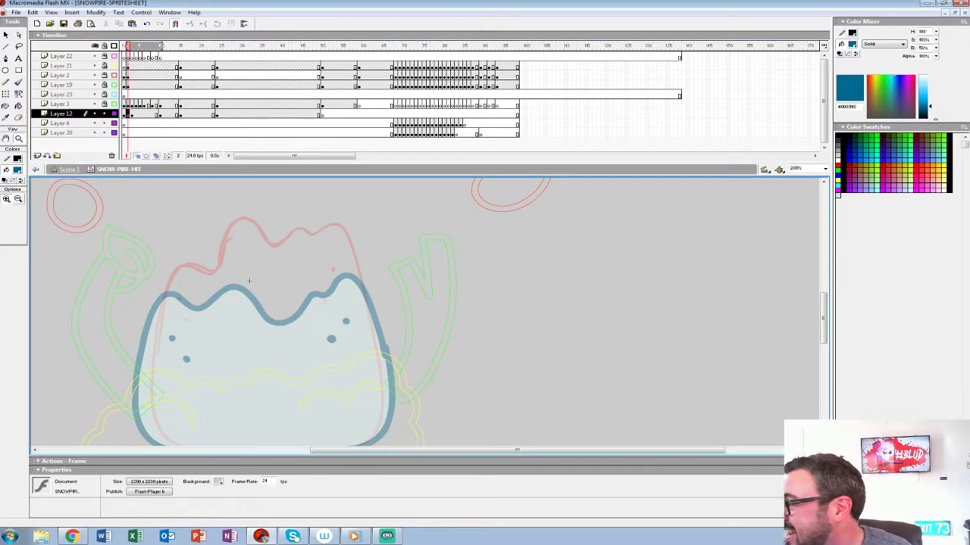
drag(454, 163, 455, 142)
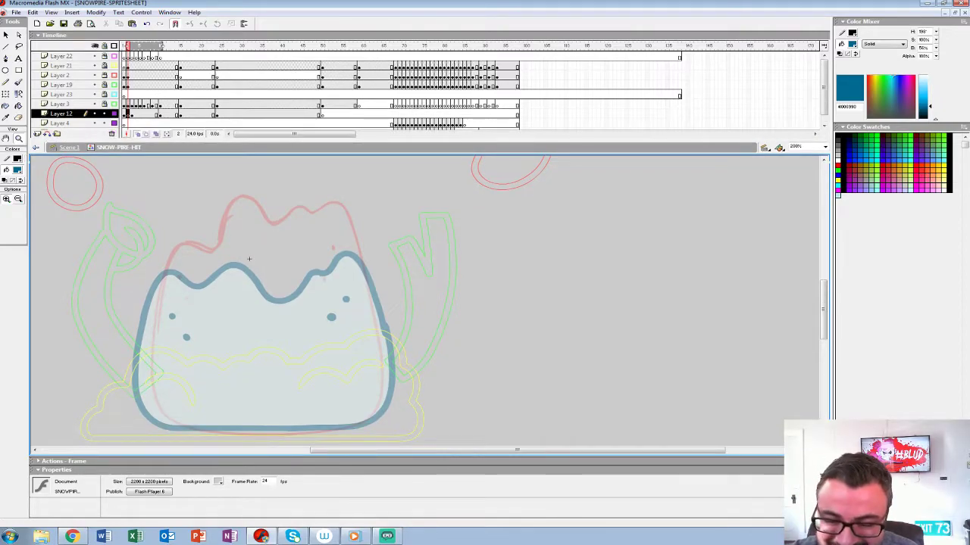
click(249, 259)
key(b)
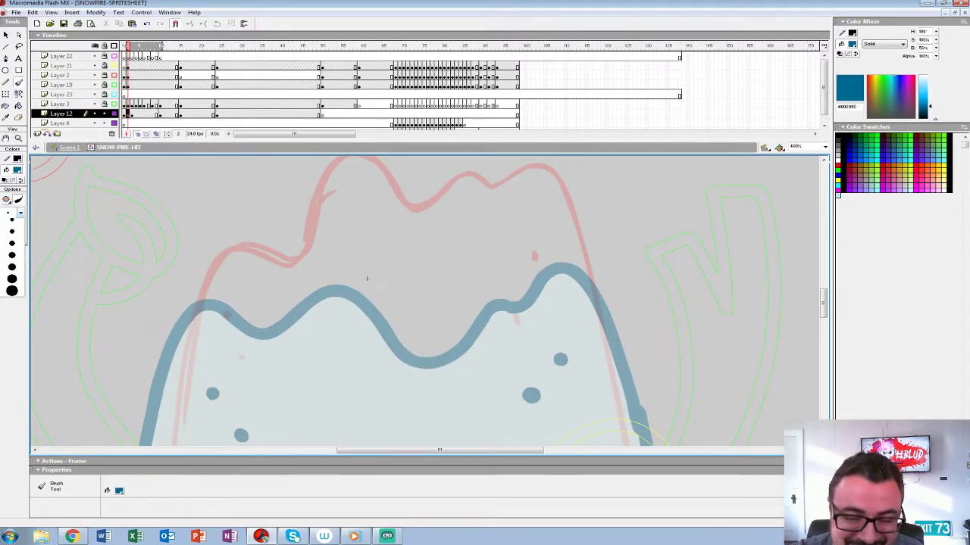
Ink the stretched torn snow body on Layer 12's frame 2 in dark blue, tracing the onion-skinned red sketch
mouse_move(503, 181)
mouse_down()
mouse_move(458, 178)
mouse_move(399, 203)
mouse_up()
scroll(399, 204, up, 2)
key(ctrl+z)
mouse_move(551, 215)
mouse_down()
mouse_move(508, 232)
mouse_move(471, 221)
mouse_move(426, 252)
mouse_move(346, 199)
mouse_move(320, 270)
mouse_move(287, 304)
mouse_move(245, 290)
mouse_move(206, 335)
mouse_up()
mouse_move(206, 334)
mouse_down()
mouse_move(303, 157)
mouse_move(274, 376)
mouse_up()
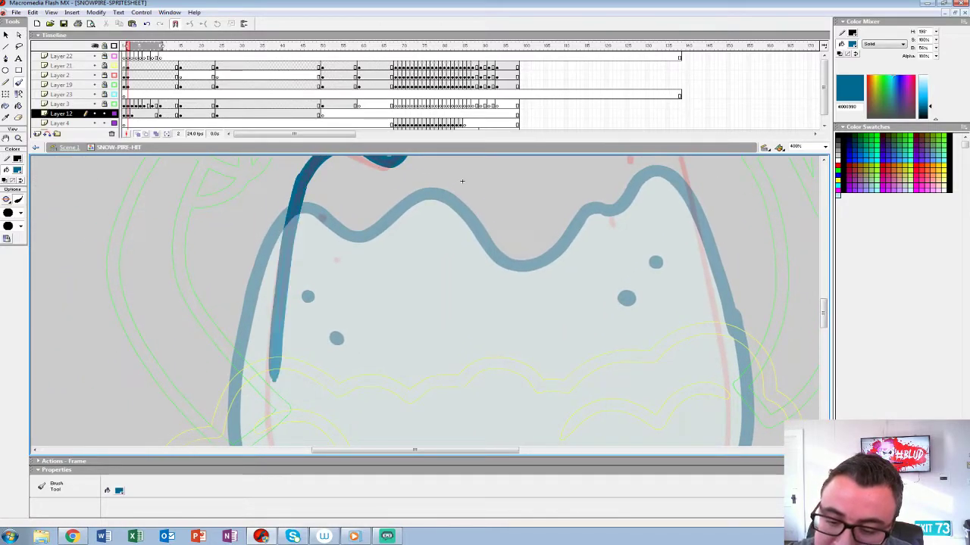
key(ctrl+z)
mouse_move(301, 187)
mouse_down()
mouse_move(270, 331)
mouse_move(282, 220)
mouse_move(281, 299)
mouse_move(308, 353)
mouse_move(386, 374)
mouse_move(637, 374)
mouse_up()
mouse_move(485, 166)
mouse_down()
mouse_move(308, 400)
mouse_move(245, 443)
mouse_up()
mouse_move(419, 195)
mouse_down()
mouse_move(445, 240)
mouse_move(477, 372)
mouse_up()
drag(238, 309, 187, 100)
mouse_move(421, 161)
mouse_down()
mouse_move(447, 299)
mouse_move(447, 371)
mouse_move(410, 428)
mouse_move(409, 322)
mouse_move(331, 337)
mouse_up()
mouse_move(182, 163)
mouse_down()
mouse_move(228, 256)
mouse_move(412, 215)
mouse_up()
Clear the red sketch keyframe at frame 3 of Layer 12 so the inked frame 2 drawing extends over it
drag(277, 142, 277, 184)
click(131, 114)
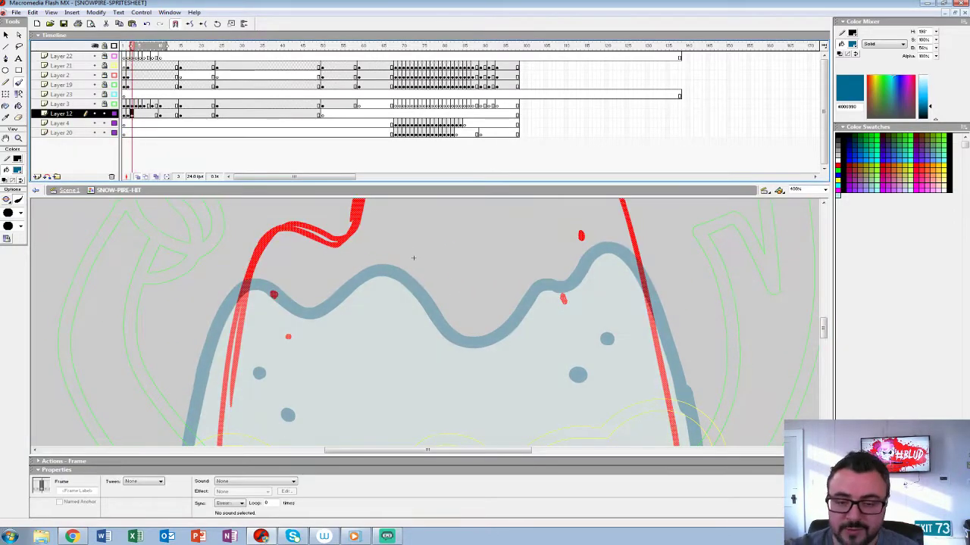
key(shift+F6)
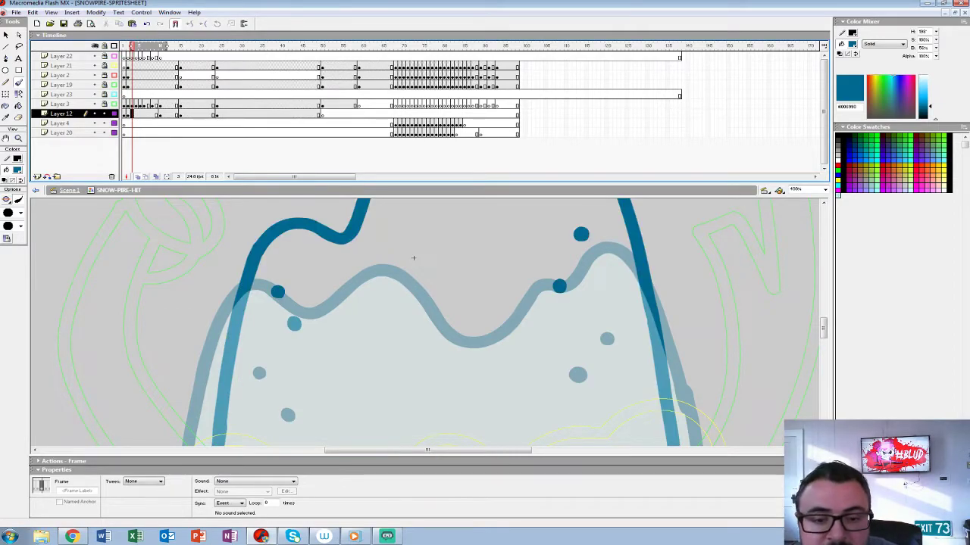
key(z)
alt+click(413, 258)
alt+click(396, 327)
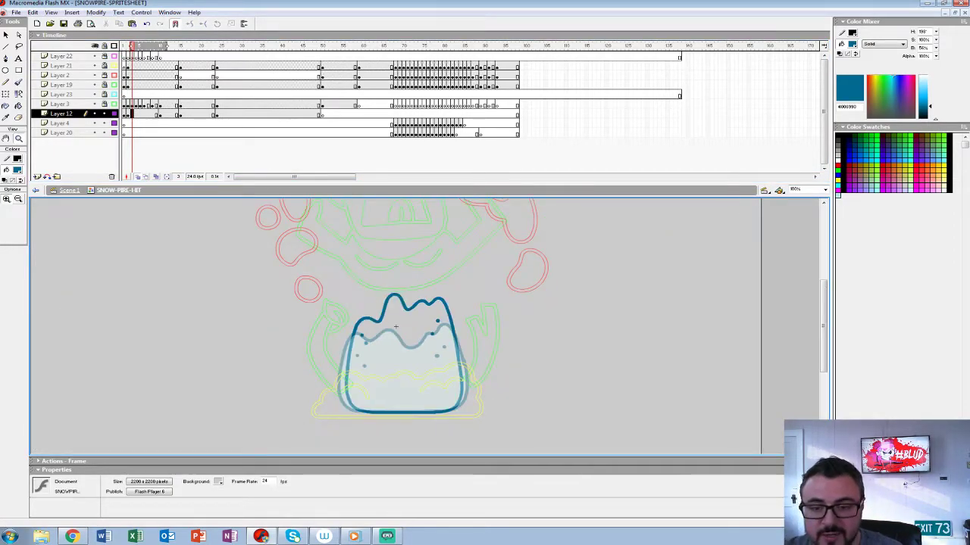
Review the stretch motion by stepping through the opening frames, and make frame 4 of Layer 12 a blank keyframe with onion skinning on
key(Return)
key(Home)
key(.)
key(.)
key(.)
key(.)
key(.)
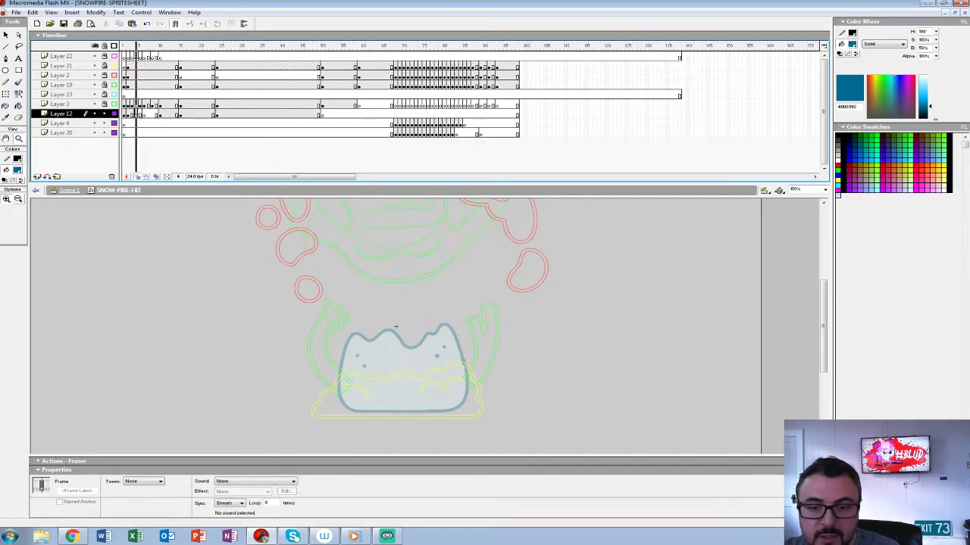
key(.)
key(.)
key(.)
key(.)
key(.)
key(.)
key(.)
key(.)
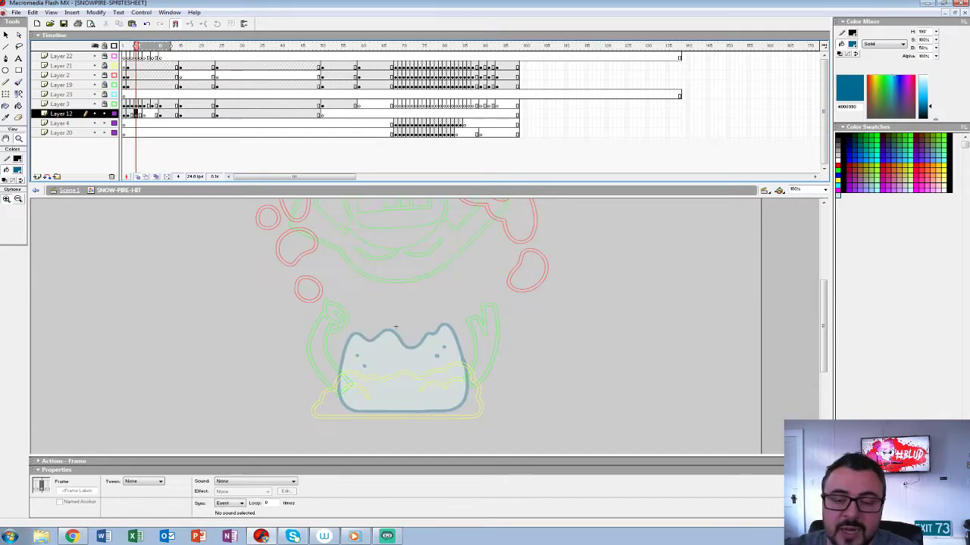
key(.)
Ink an in-between torn snow body outline on Layer 12's frame 4 in dark blue, midway between the onion-skinned tall and resting poses
key(ctrl+equal)
key(ctrl+equal)
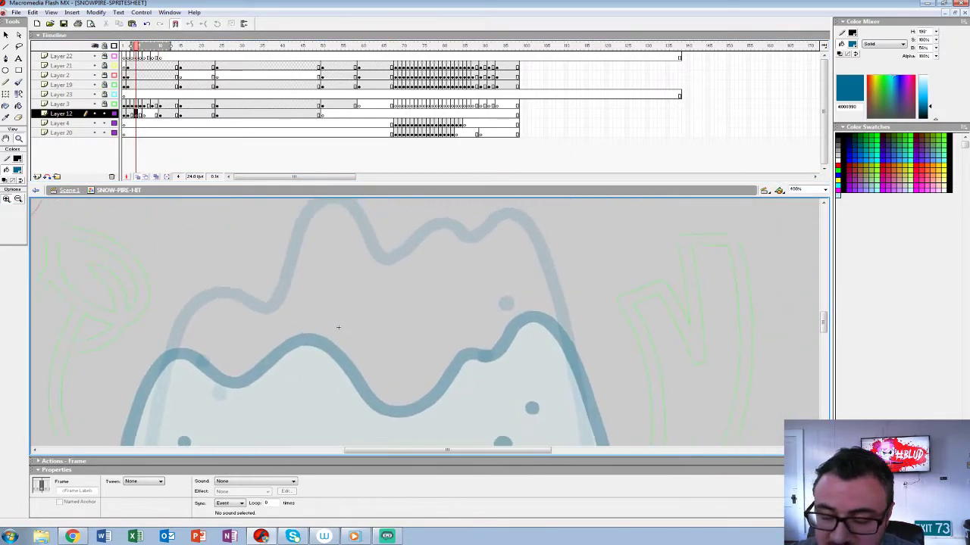
drag(349, 325, 322, 327)
key(ctrl+F3)
key(b)
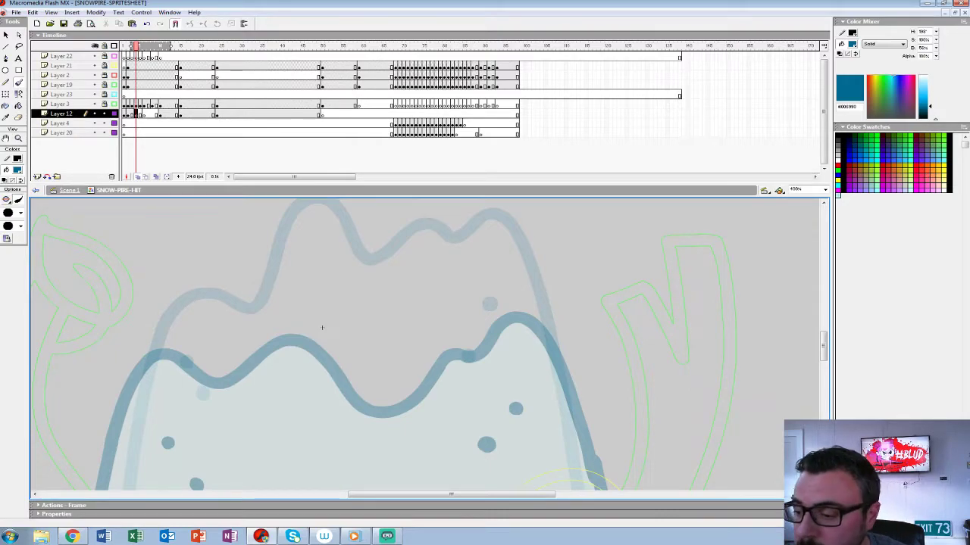
drag(424, 184, 424, 114)
mouse_move(424, 318)
mouse_down()
mouse_move(407, 232)
mouse_move(420, 328)
mouse_up()
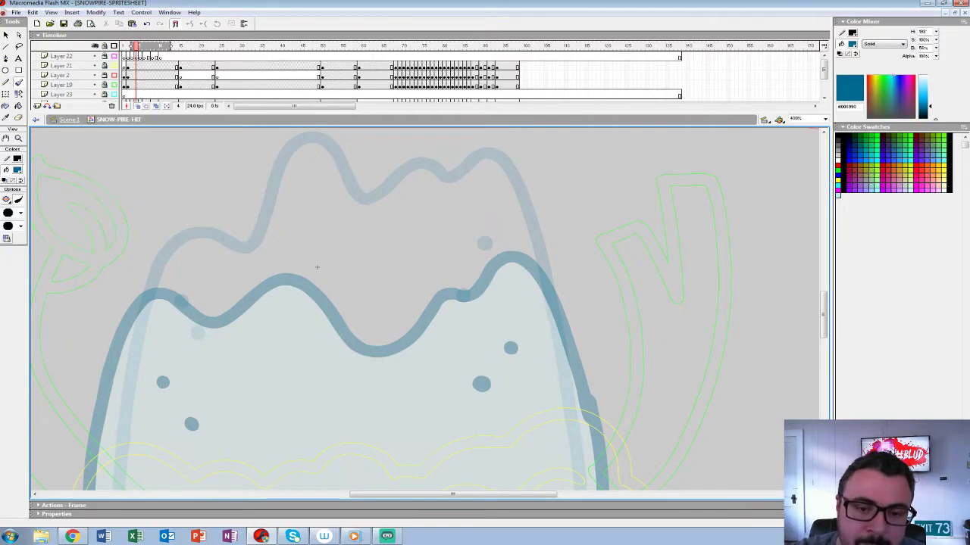
mouse_move(588, 449)
mouse_down()
mouse_move(561, 314)
mouse_move(520, 214)
mouse_move(492, 214)
mouse_move(470, 231)
mouse_move(430, 222)
mouse_move(406, 260)
mouse_move(375, 278)
mouse_move(346, 234)
mouse_move(306, 220)
mouse_move(237, 286)
mouse_move(204, 265)
mouse_move(168, 264)
mouse_move(141, 303)
mouse_up()
key(space)
mouse_move(142, 302)
mouse_down()
mouse_move(255, 200)
mouse_move(414, 154)
mouse_move(371, 333)
mouse_move(385, 428)
mouse_move(418, 454)
mouse_move(470, 459)
mouse_up()
key(ctrl+z)
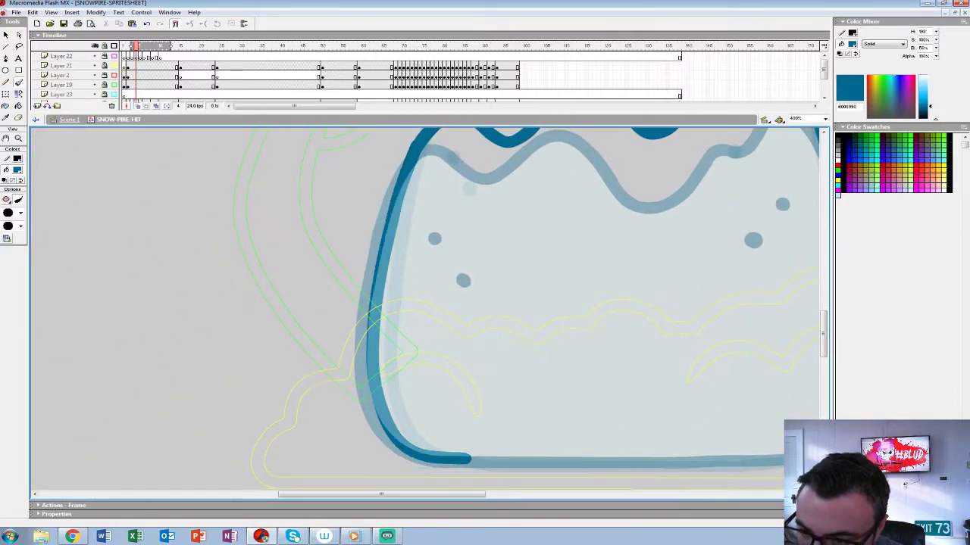
mouse_move(415, 143)
mouse_down()
mouse_move(378, 273)
mouse_move(380, 420)
mouse_move(432, 461)
mouse_move(663, 462)
mouse_move(449, 436)
mouse_up()
key(space)
key(space)
mouse_move(642, 269)
mouse_down()
mouse_move(526, 269)
mouse_move(517, 408)
mouse_move(452, 434)
mouse_move(326, 437)
mouse_up()
key(space)
drag(334, 227, 324, 359)
Add the small dark blue dots on both sides of the frame 4 snow body
click(404, 300)
click(429, 271)
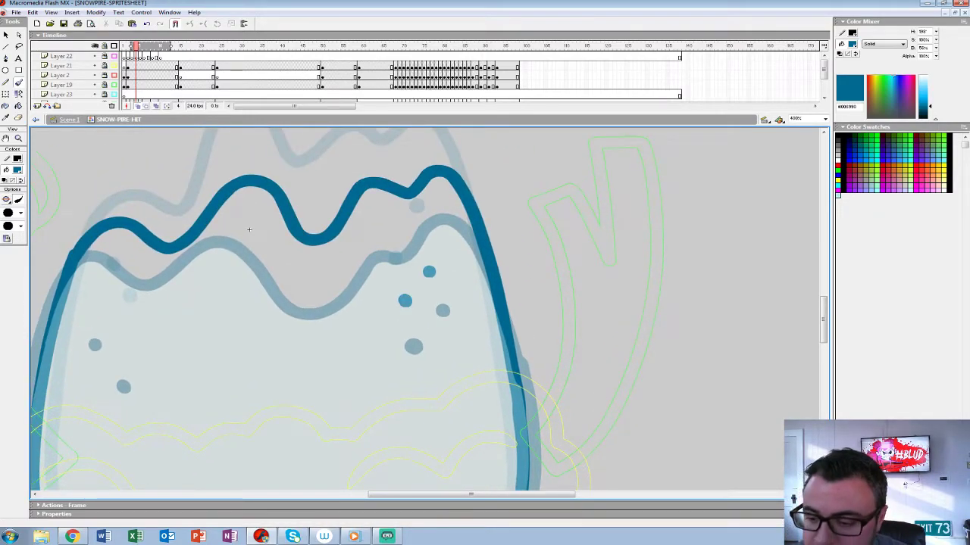
key(space)
drag(249, 227, 406, 207)
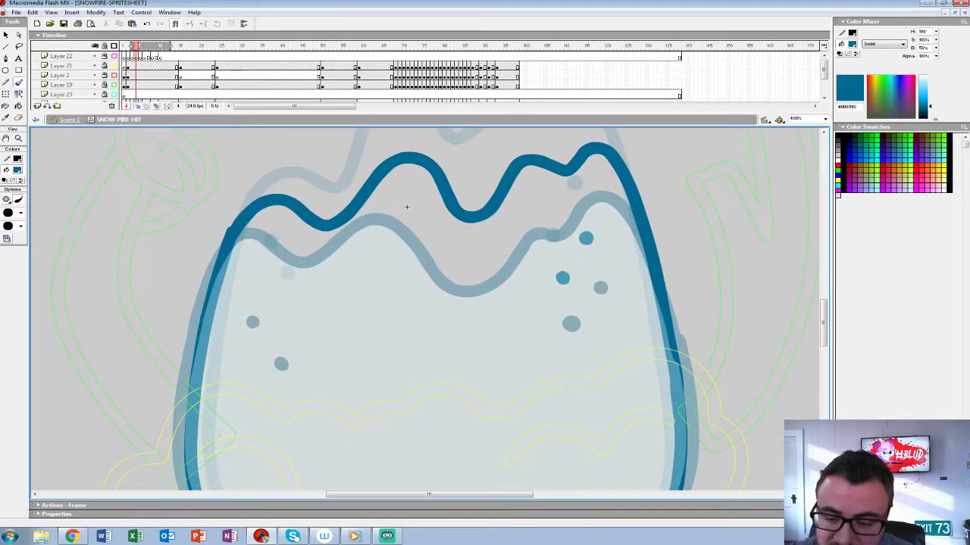
click(260, 281)
Ink the snow body outline on Layer 12's frame 6 in dark blue, between the frame 4 drawing and the resting pose
drag(257, 112, 257, 174)
click(144, 114)
key(space)
mouse_move(406, 268)
mouse_down()
mouse_move(231, 225)
mouse_move(206, 233)
mouse_move(184, 273)
mouse_up()
mouse_move(338, 274)
mouse_down()
mouse_move(374, 239)
mouse_move(393, 250)
mouse_move(454, 422)
mouse_up()
key(space)
drag(184, 272, 333, 252)
mouse_move(492, 248)
mouse_down()
mouse_move(459, 253)
mouse_move(398, 299)
mouse_move(319, 229)
mouse_move(238, 289)
mouse_move(174, 265)
mouse_move(156, 284)
mouse_up()
key(space)
mouse_move(155, 284)
mouse_down()
mouse_move(371, 217)
mouse_move(332, 366)
mouse_move(334, 375)
mouse_move(347, 252)
mouse_move(349, 331)
mouse_move(379, 378)
mouse_move(114, 340)
mouse_move(57, 420)
mouse_up()
key(space)
key(space)
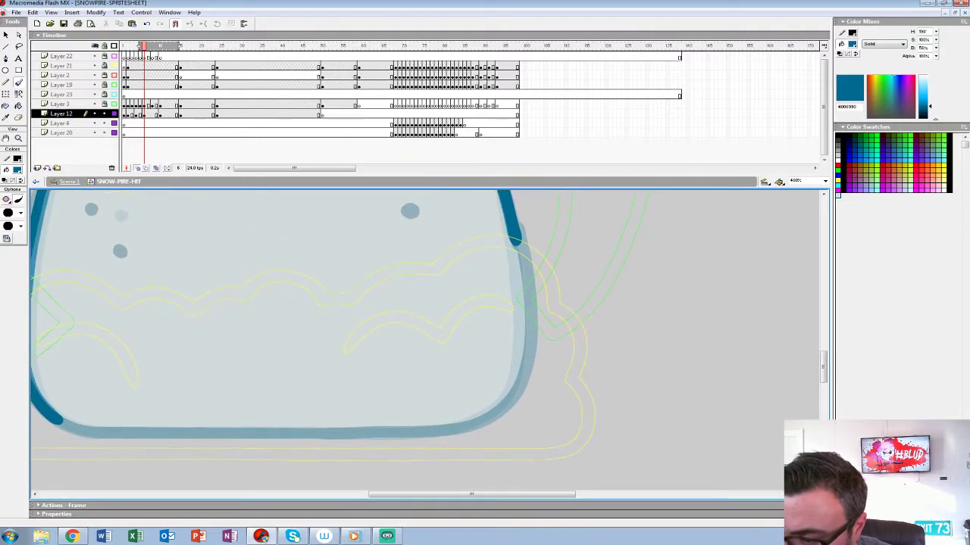
mouse_move(515, 250)
mouse_down()
mouse_move(522, 355)
mouse_move(511, 395)
mouse_move(485, 417)
mouse_move(400, 435)
mouse_move(232, 435)
mouse_move(86, 429)
mouse_move(59, 418)
mouse_up()
key(space)
Add the small dark blue dots on both sides of the frame 6 snow body
mouse_move(227, 288)
mouse_down()
mouse_move(241, 290)
mouse_move(351, 433)
mouse_up()
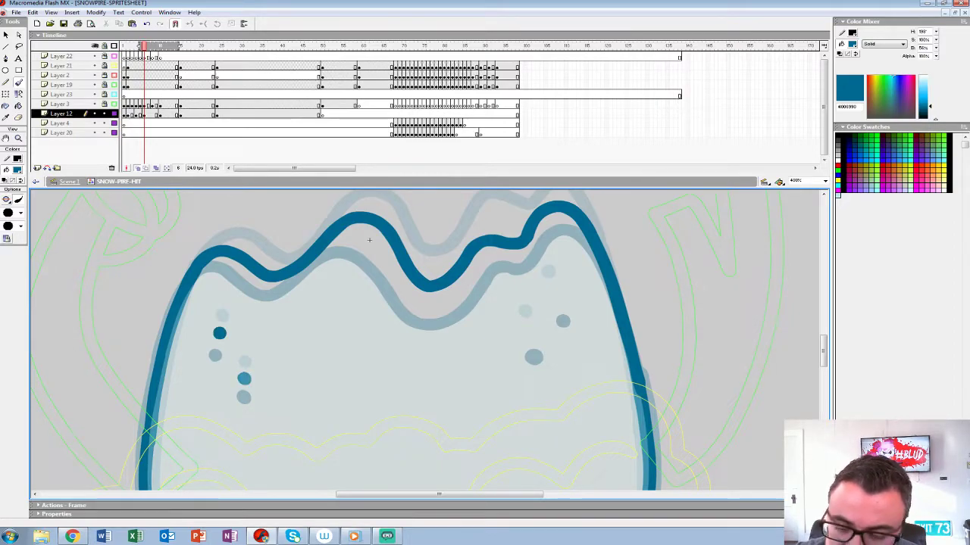
click(528, 334)
click(555, 296)
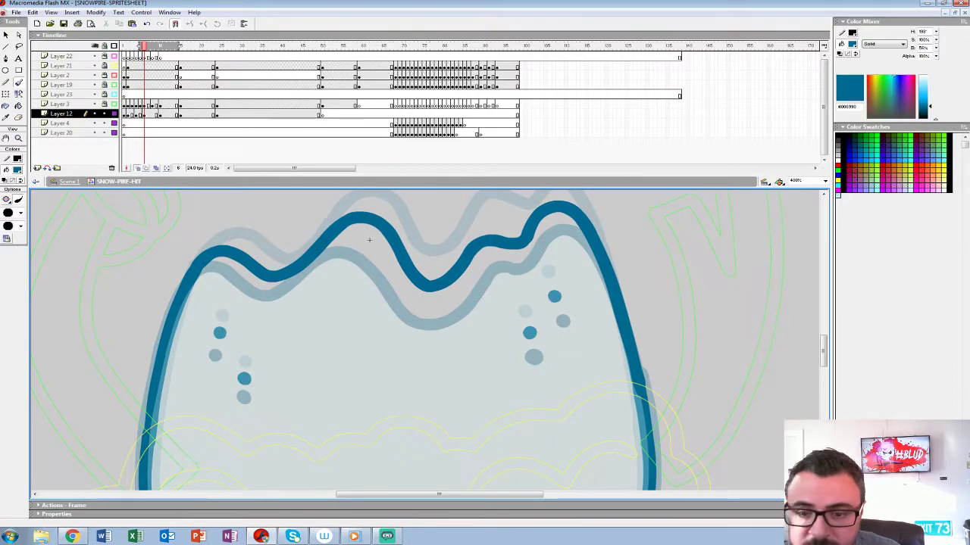
Create a blank keyframe at frame 8 of Layer 12 and ink the snow body outline between the onion-skinned frame 6 and resting poses
key(period)
key(period)
key(F6)
key(Delete)
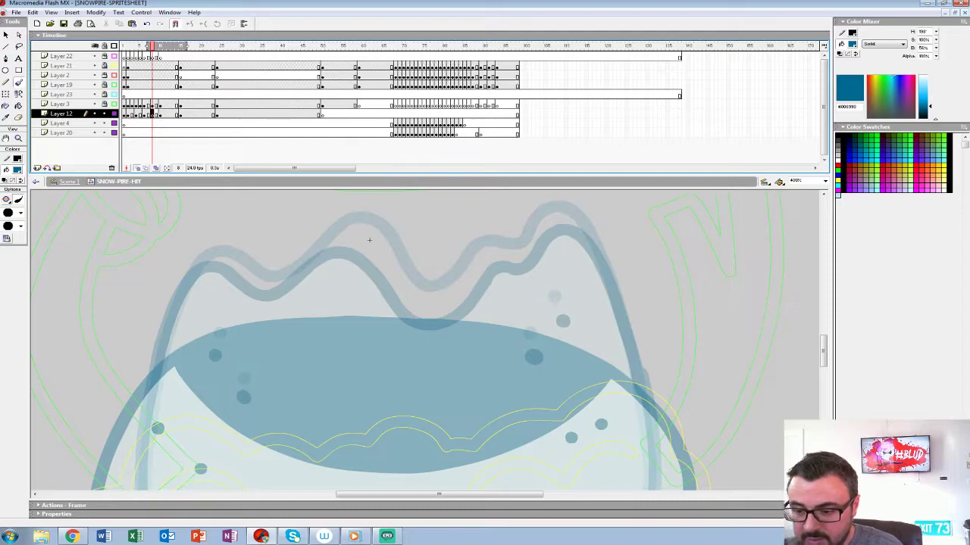
drag(369, 240, 283, 233)
mouse_move(562, 413)
mouse_down()
mouse_move(517, 265)
mouse_move(468, 209)
mouse_move(384, 271)
mouse_move(327, 292)
mouse_move(274, 222)
mouse_move(203, 267)
mouse_move(116, 256)
mouse_move(371, 191)
mouse_move(318, 356)
mouse_move(345, 230)
mouse_move(338, 312)
mouse_move(367, 383)
mouse_move(413, 403)
mouse_up()
key(ctrl+z)
key(ctrl+z)
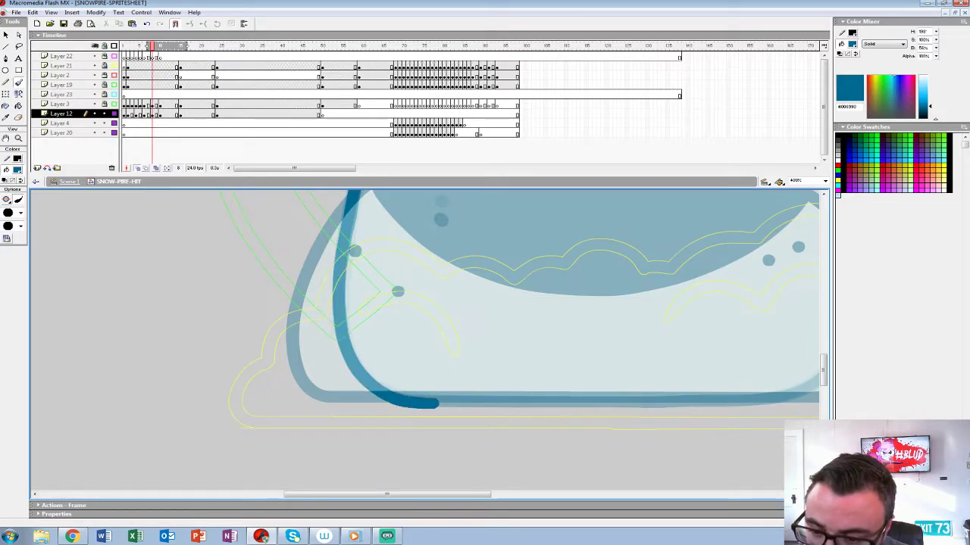
mouse_move(350, 220)
mouse_down()
mouse_move(335, 311)
mouse_move(370, 384)
mouse_move(429, 400)
mouse_move(759, 400)
mouse_move(501, 451)
mouse_move(441, 397)
mouse_up()
mouse_move(522, 227)
mouse_down()
mouse_move(525, 337)
mouse_move(471, 391)
mouse_up()
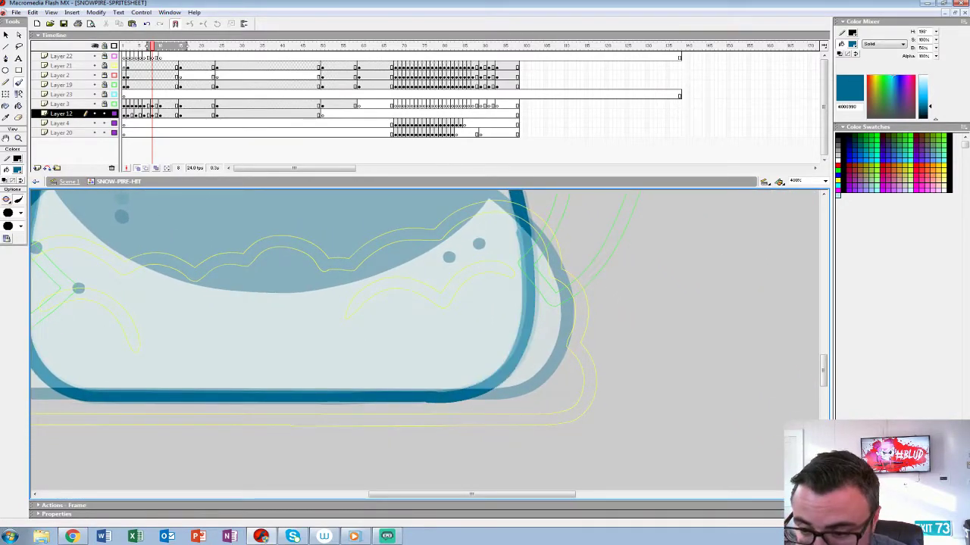
Dot the frame 8 snow body on both sides in dark blue, between the onion-skinned marks
drag(455, 303, 417, 483)
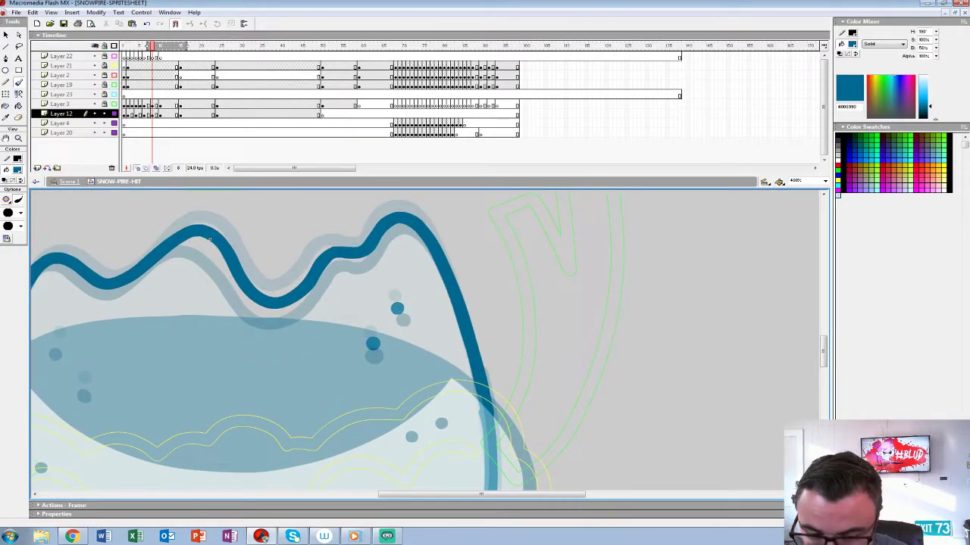
drag(210, 239, 479, 194)
click(327, 297)
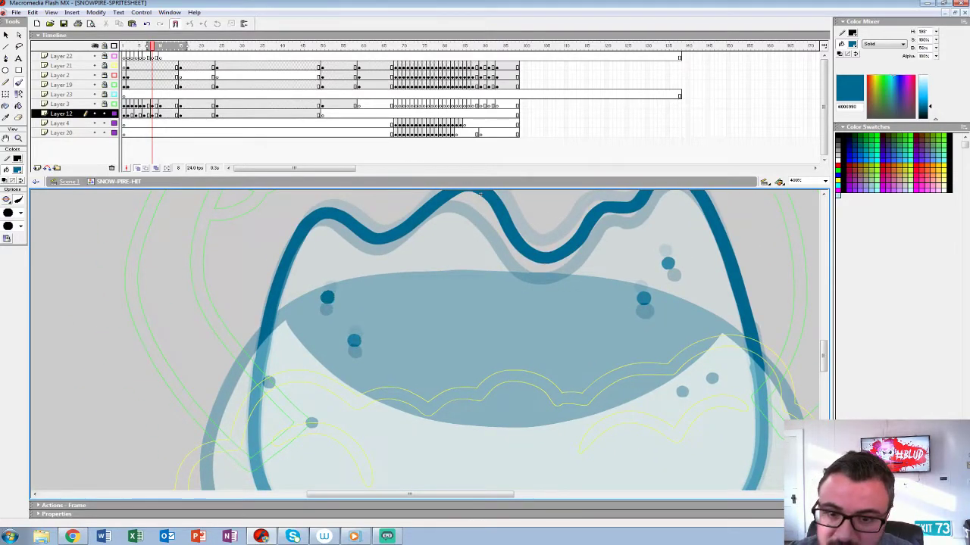
Make frames 3 and 5 of Layer 12 blank keyframes and limit onion skinning to the neighboring frames
key(comma)
key(comma)
key(comma)
key(comma)
key(comma)
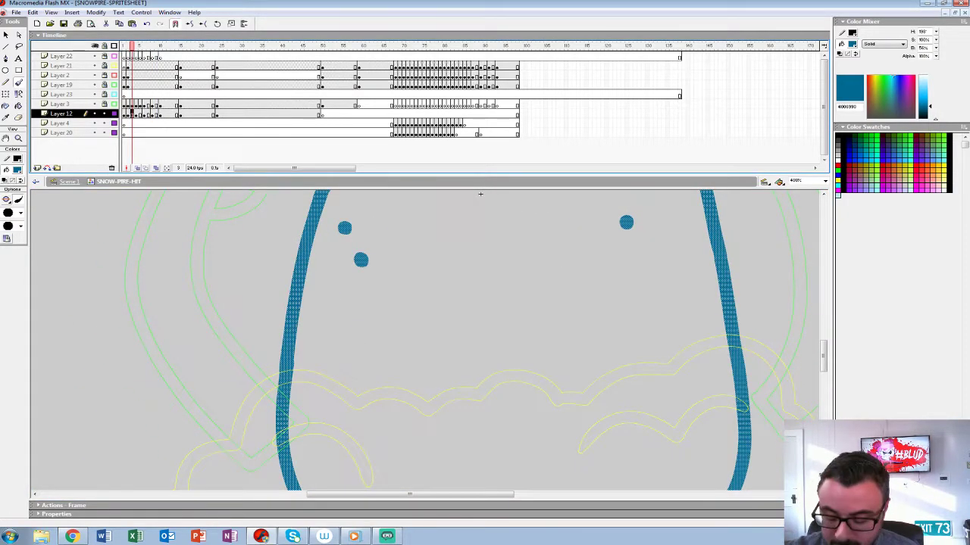
key(Delete)
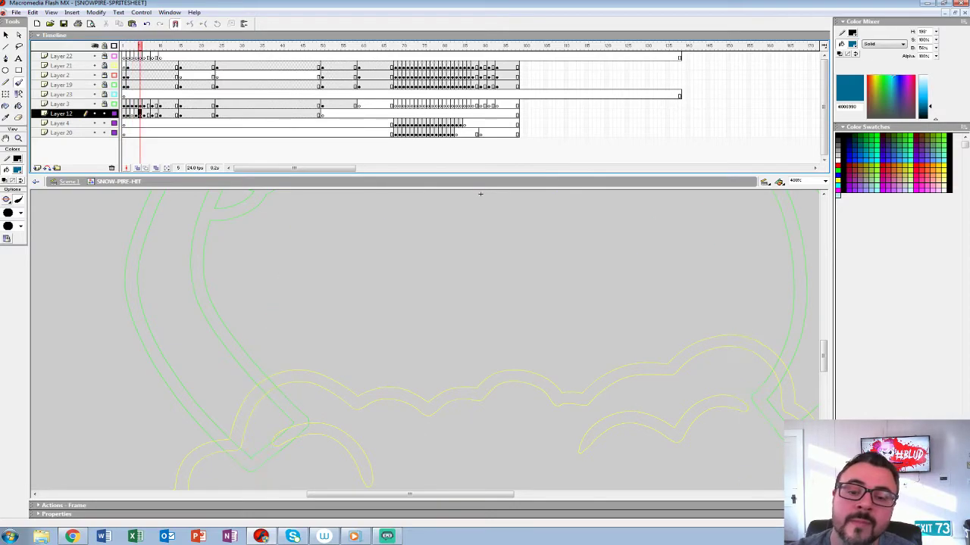
key(ctrl+z)
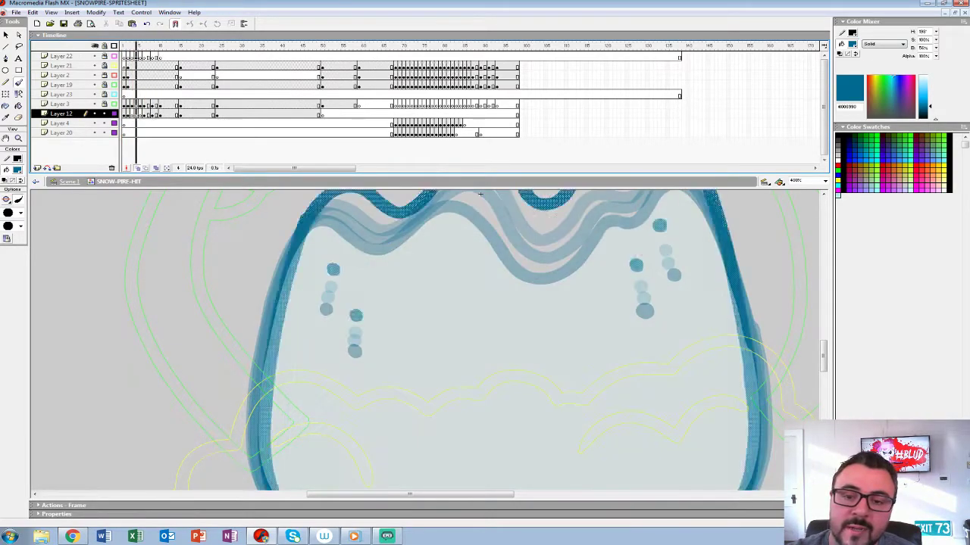
key(Delete)
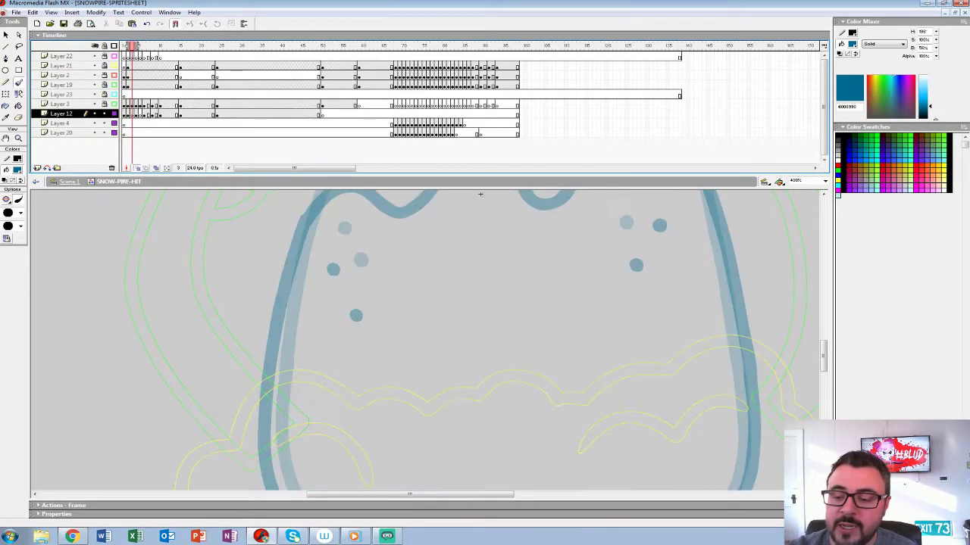
Ink the snow body outline on Layer 12's frame 3 in dark blue, between the onion-skinned frame 2 and frame 4 drawings
drag(479, 193, 391, 285)
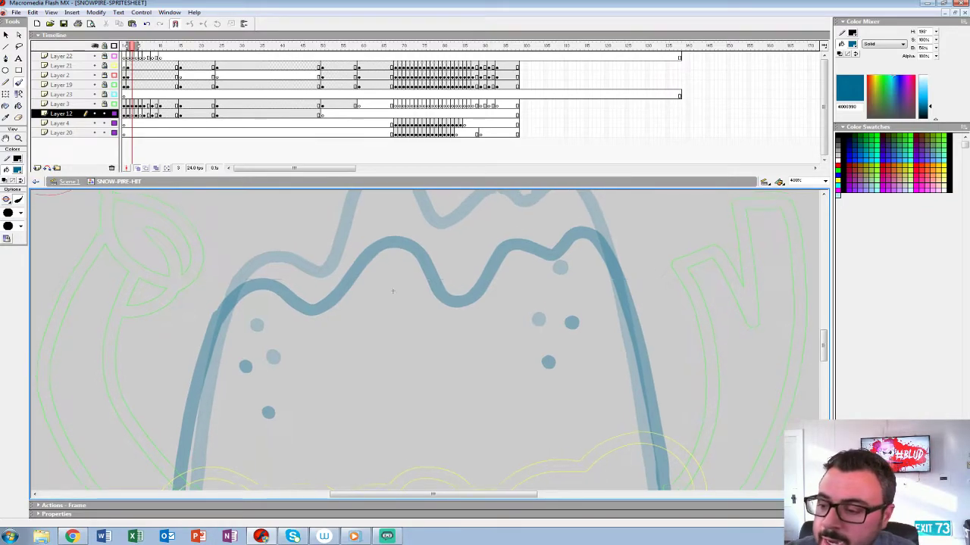
drag(391, 285, 320, 356)
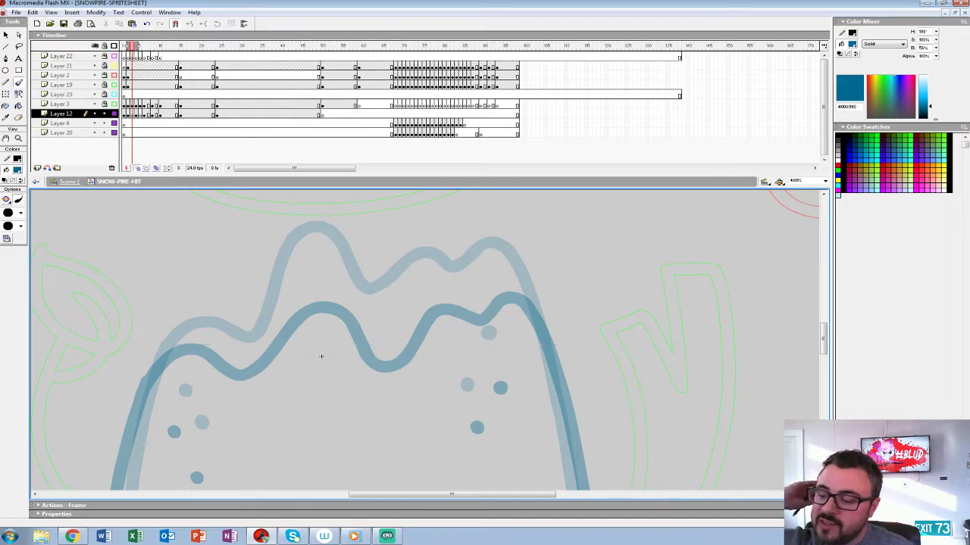
drag(320, 356, 248, 293)
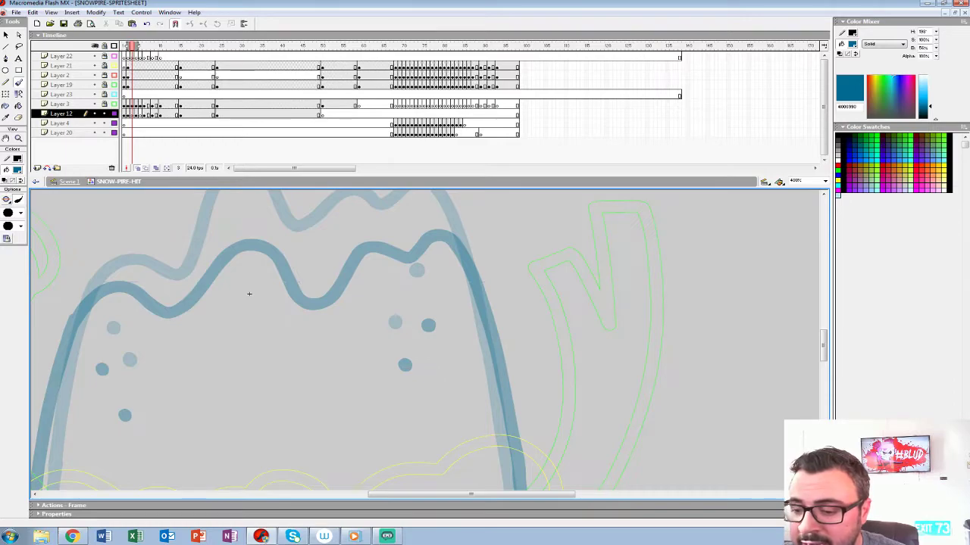
mouse_move(402, 230)
mouse_down()
mouse_move(439, 208)
mouse_move(461, 240)
mouse_move(493, 363)
mouse_move(589, 409)
mouse_up()
mouse_move(500, 271)
mouse_down()
mouse_move(445, 265)
mouse_move(417, 300)
mouse_move(395, 307)
mouse_move(375, 268)
mouse_move(347, 248)
mouse_move(265, 333)
mouse_move(203, 313)
mouse_move(172, 355)
mouse_up()
drag(342, 334, 529, 220)
drag(363, 237, 329, 384)
mouse_move(341, 379)
mouse_down()
mouse_move(372, 228)
mouse_move(363, 337)
mouse_move(378, 372)
mouse_move(428, 399)
mouse_up()
mouse_move(530, 318)
mouse_down()
mouse_move(416, 326)
mouse_move(221, 364)
mouse_move(178, 384)
mouse_up()
mouse_move(453, 194)
mouse_down()
mouse_move(480, 306)
mouse_move(487, 400)
mouse_up()
mouse_move(487, 400)
mouse_down()
mouse_move(561, 262)
mouse_move(541, 284)
mouse_move(474, 301)
mouse_move(168, 294)
mouse_up()
Place the small dark blue dots on the frame 3 snow body between the onion-skinned marks
scroll(272, 270, up, 8)
click(425, 320)
click(446, 274)
drag(446, 274, 634, 219)
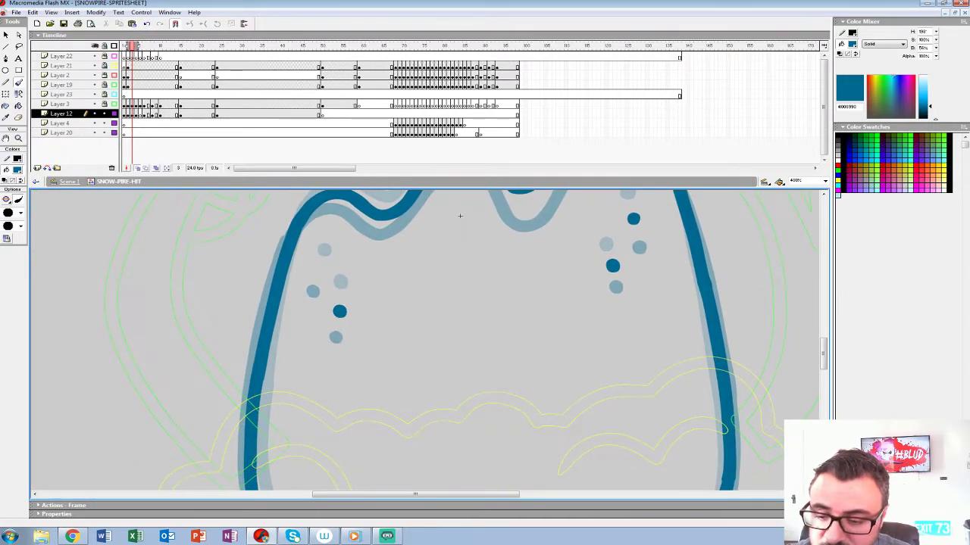
Ink the snow body outline on Layer 12's frame 5 in dark blue, between the onion-skinned frame 4 and frame 6 drawings
key(period)
mouse_move(459, 216)
mouse_down()
mouse_move(401, 325)
mouse_move(278, 287)
mouse_up()
mouse_move(176, 317)
mouse_down()
mouse_move(269, 253)
mouse_move(299, 257)
mouse_move(331, 315)
mouse_move(354, 312)
mouse_move(406, 262)
mouse_move(425, 272)
mouse_move(470, 240)
mouse_move(504, 288)
mouse_move(540, 403)
mouse_up()
drag(277, 287, 452, 237)
mouse_move(352, 265)
mouse_down()
mouse_move(288, 242)
mouse_move(250, 327)
mouse_move(235, 413)
mouse_up()
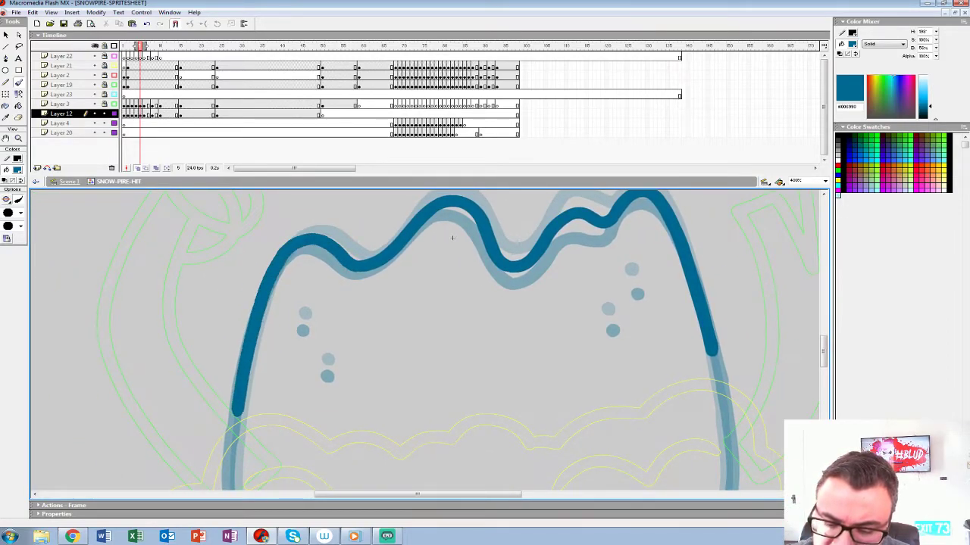
drag(453, 238, 543, 45)
mouse_move(326, 220)
mouse_down()
mouse_move(323, 316)
mouse_move(331, 344)
mouse_move(362, 379)
mouse_move(687, 389)
mouse_up()
mouse_move(682, 303)
mouse_down()
mouse_move(468, 356)
mouse_move(406, 351)
mouse_up()
mouse_move(525, 209)
mouse_down()
mouse_move(539, 379)
mouse_move(484, 432)
mouse_move(409, 438)
mouse_move(423, 479)
mouse_up()
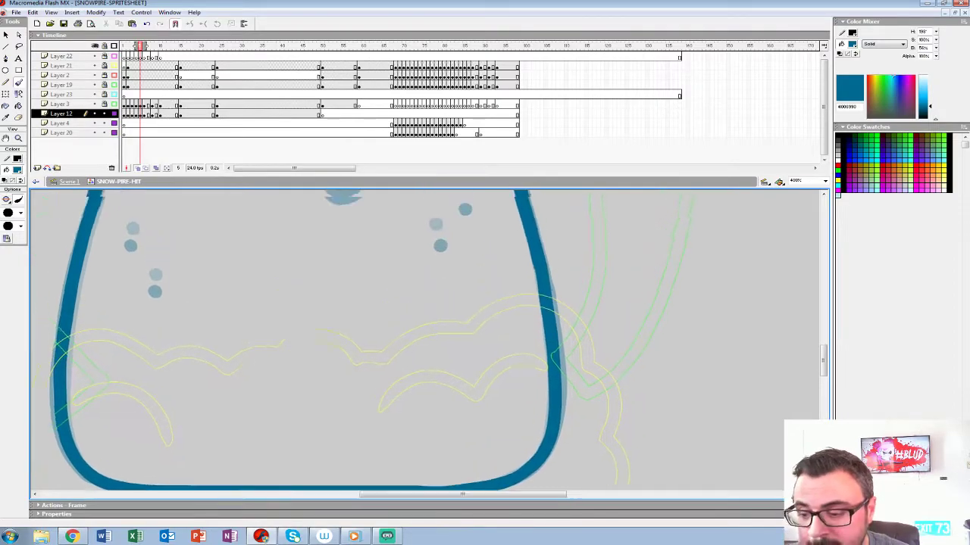
Add the small dark blue dots on both sides of the frame 5 snow body
drag(424, 303, 434, 424)
click(445, 342)
click(468, 303)
mouse_move(288, 260)
mouse_down()
mouse_move(481, 202)
mouse_move(328, 269)
mouse_up()
click(357, 333)
click(334, 285)
Sample the pale blue #E3FFFF fill color from the resting snow body on frame 10
key(period)
key(period)
key(period)
key(period)
key(period)
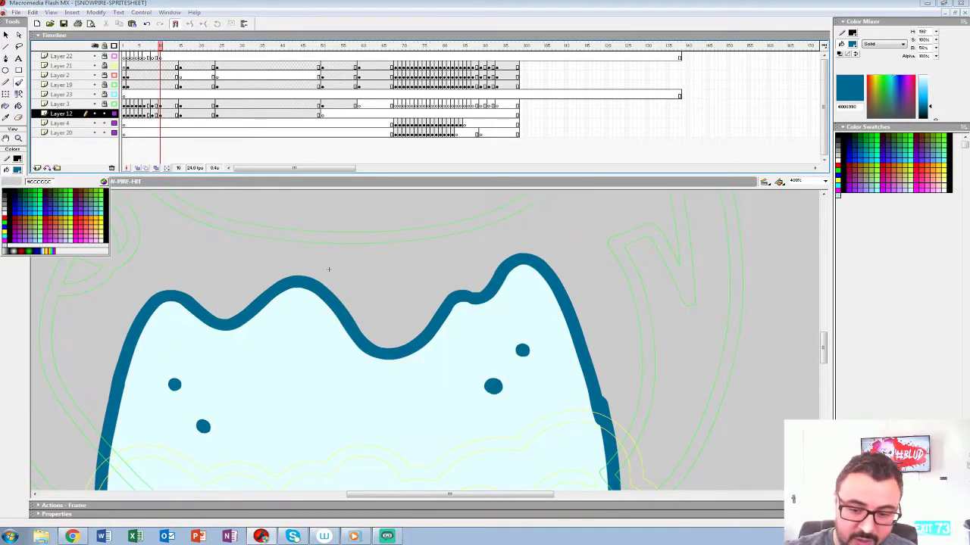
Fill the newly inked snow bodies on Layer 12 from frame 8 back to frame 2 with pale blue #E3FFFF
key(comma)
key(comma)
key(comma)
key(comma)
key(comma)
key(comma)
key(comma)
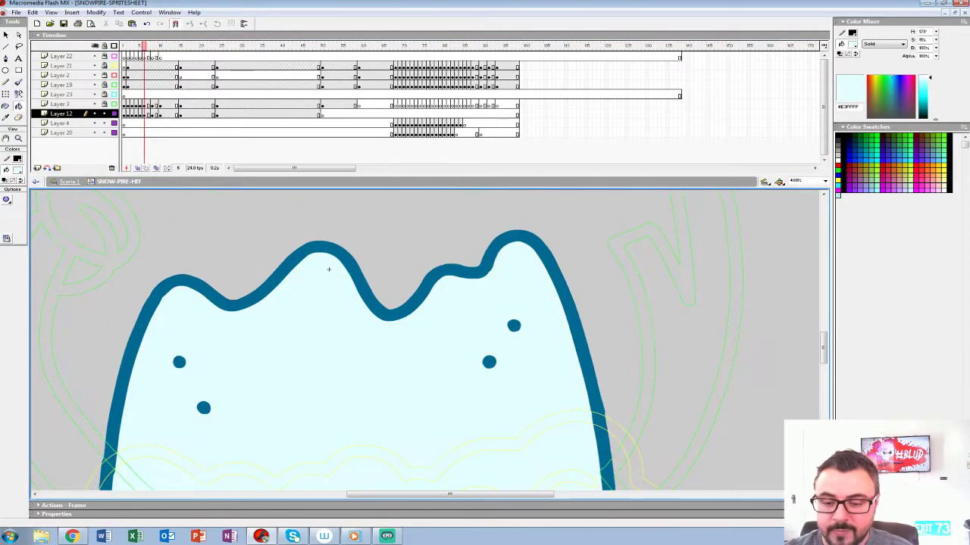
key(comma)
click(328, 270)
key(comma)
key(period)
Add a new layer above Layer 12 and select the snow body drawing on Layer 12's frame 3
key(z)
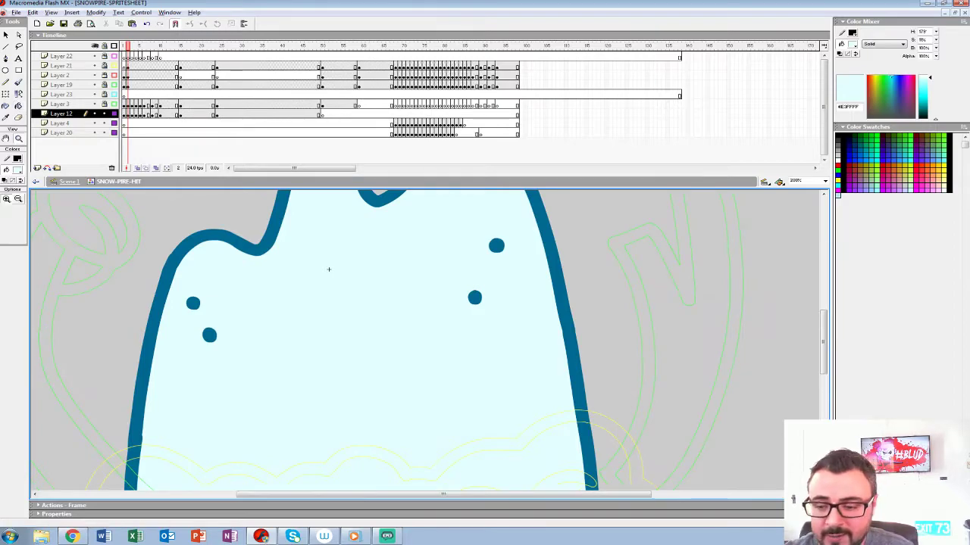
alt+click(329, 269)
alt+click(329, 269)
drag(303, 175, 303, 206)
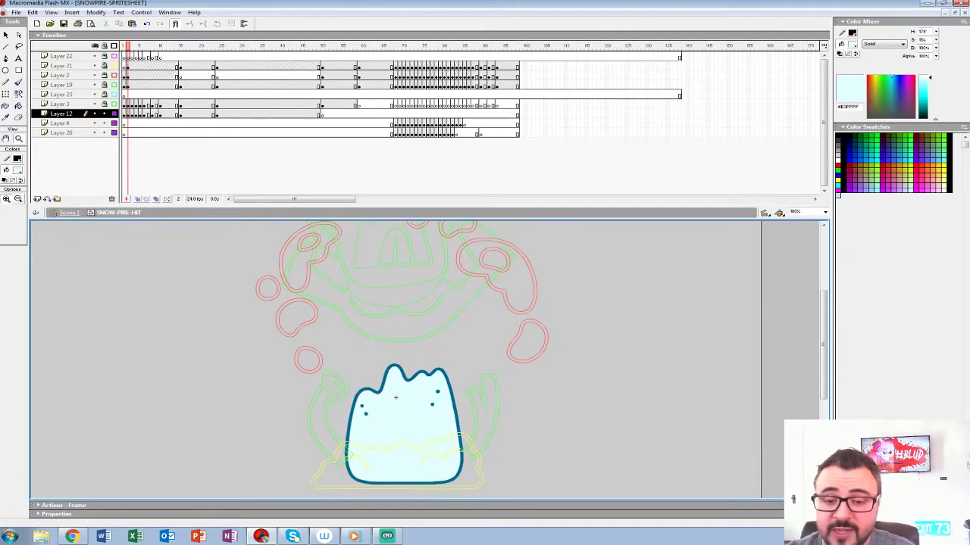
click(38, 199)
click(132, 123)
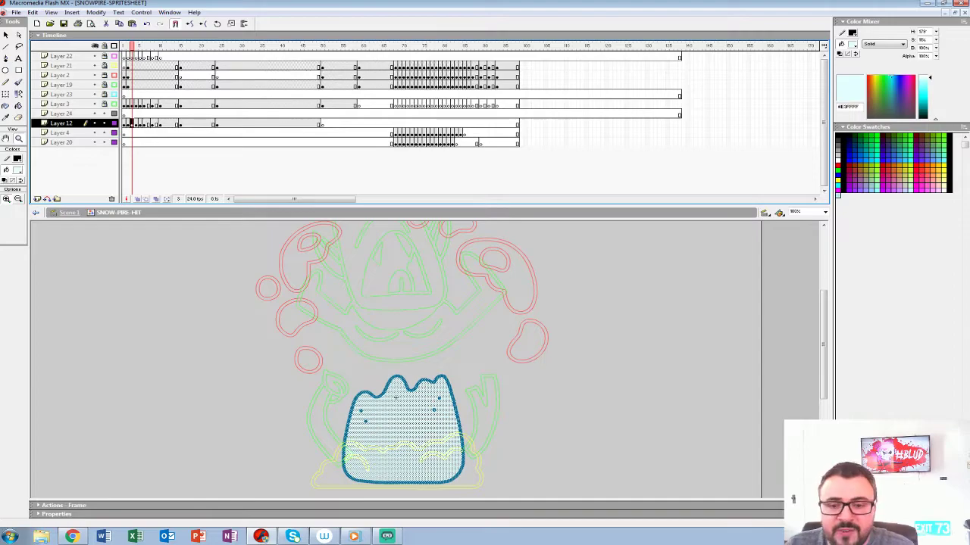
Flip through the filled snow body on Layer 12 between frames 2 and 8, and display all layers in full color
key(v)
click(128, 123)
click(132, 124)
click(137, 123)
mouse_move(136, 123)
mouse_down()
mouse_move(132, 114)
mouse_move(144, 114)
mouse_move(140, 123)
mouse_up()
click(140, 123)
click(144, 124)
click(144, 123)
click(148, 114)
key(comma)
key(comma)
key(comma)
key(comma)
key(comma)
key(period)
key(period)
key(period)
key(period)
key(period)
key(comma)
key(comma)
key(comma)
key(comma)
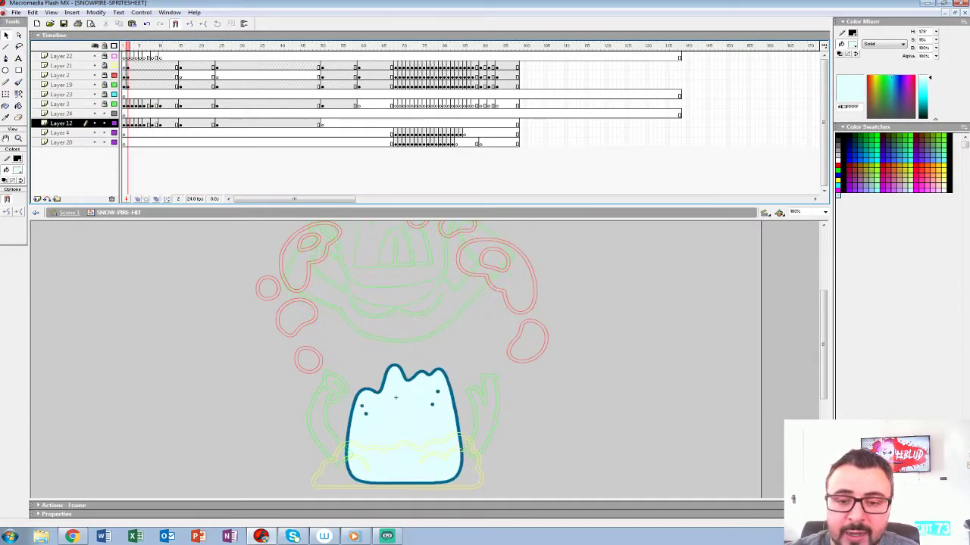
drag(114, 66, 115, 85)
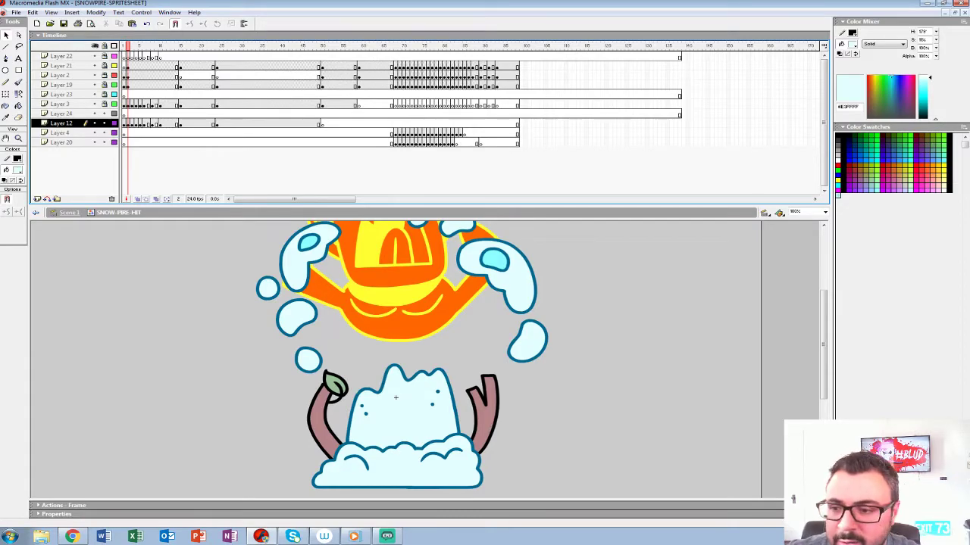
Remove the surplus frames past frame 98 on all layers and delete the unneeded Layer 24
drag(521, 56, 704, 143)
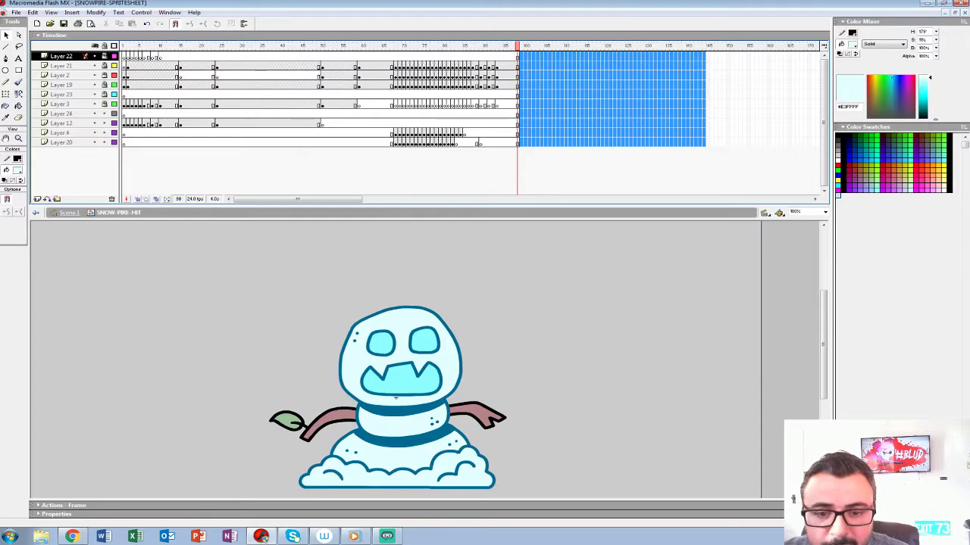
key(shift+F5)
click(60, 113)
click(111, 199)
Play the hit animation at 50% view and step through its first six frames to check the snow body's motion
key(z)
alt+click(409, 382)
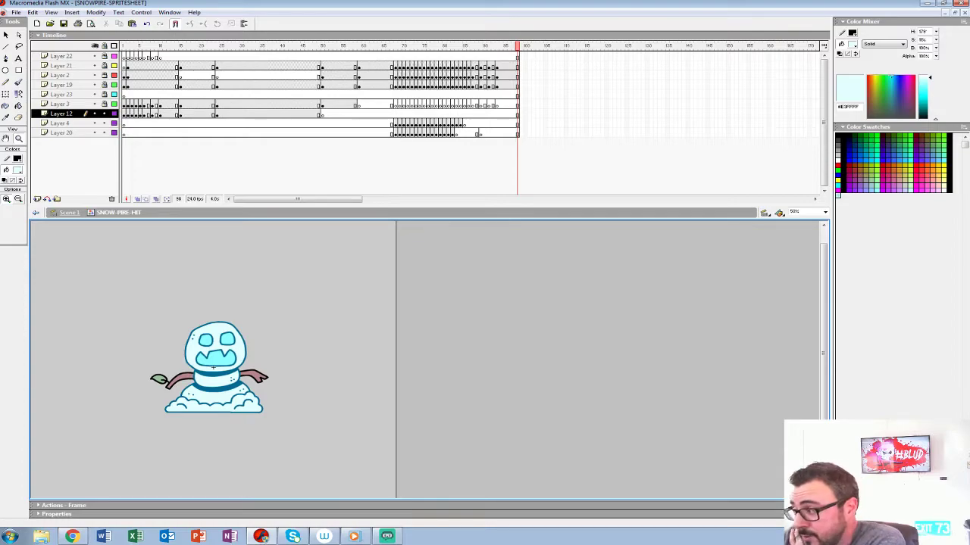
key(Return)
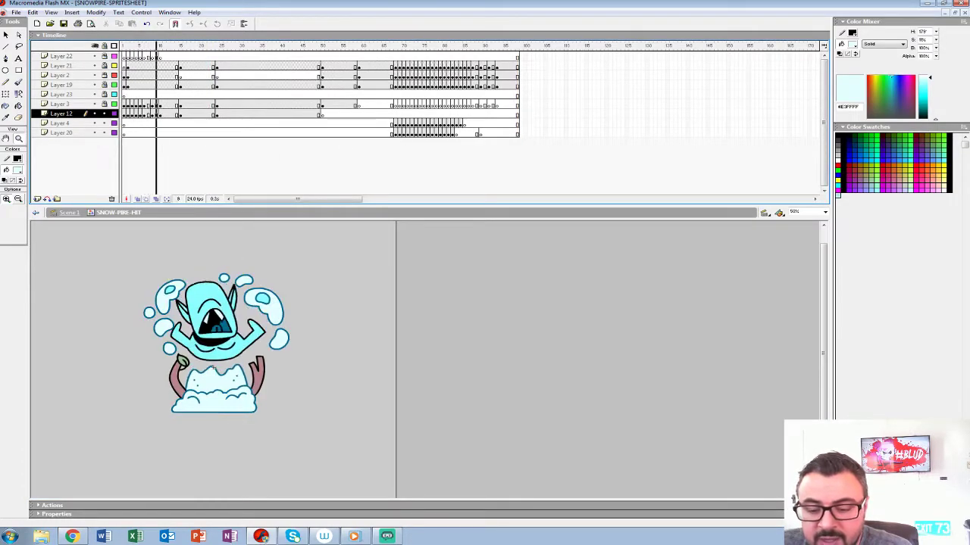
key(period)
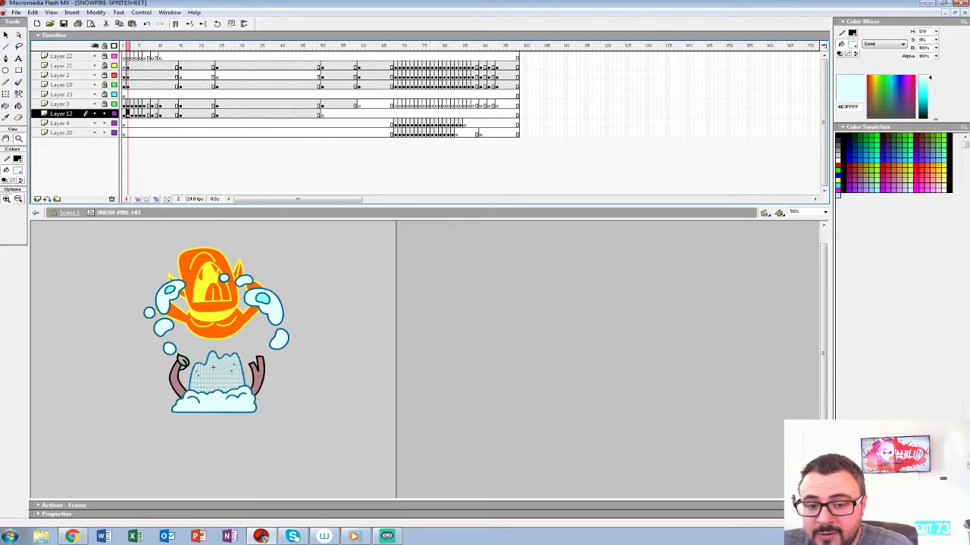
key(comma)
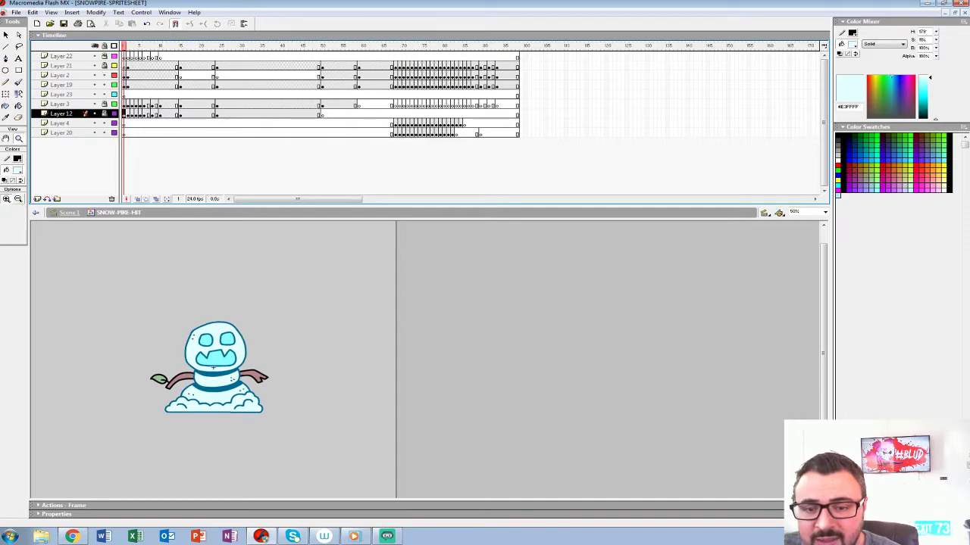
key(period)
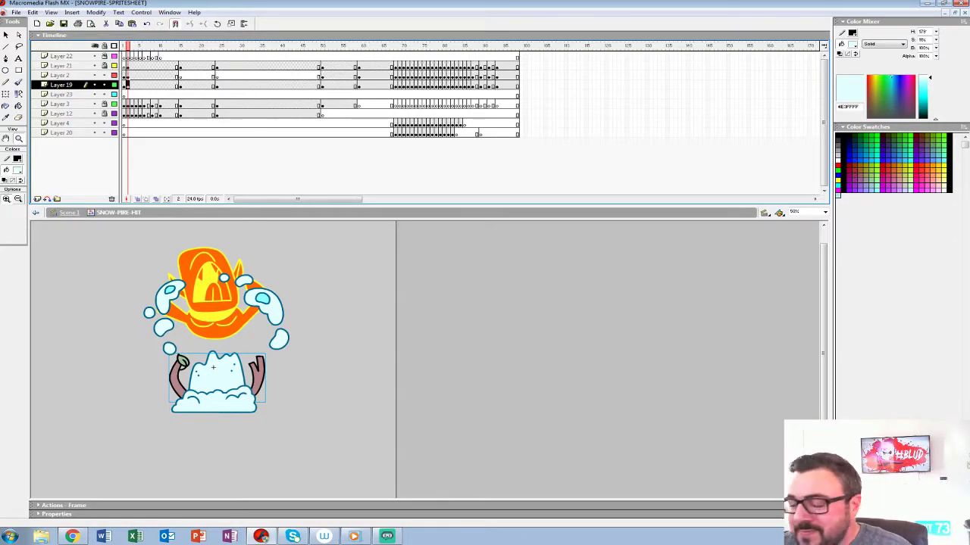
key(comma)
key(period)
key(period)
key(period)
key(period)
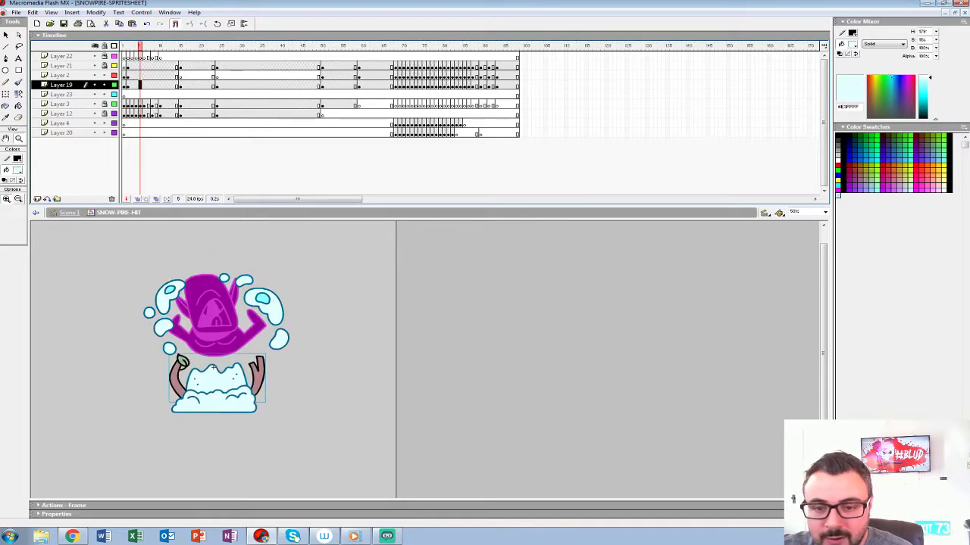
key(period)
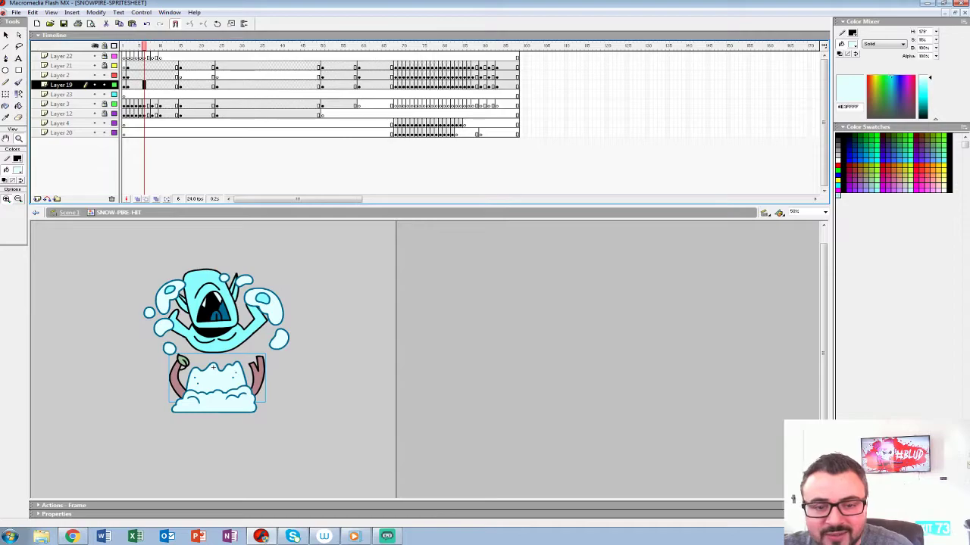
Examine the snow body and static stick arms frame by frame up close, and replay the whole reaction
key(ctrl+equal)
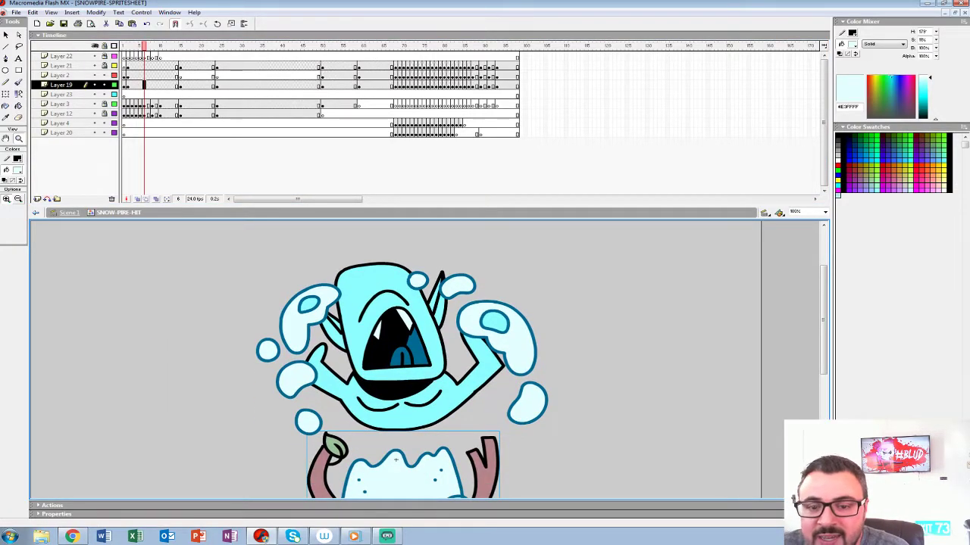
key(Home)
scroll(428, 360, down, 3)
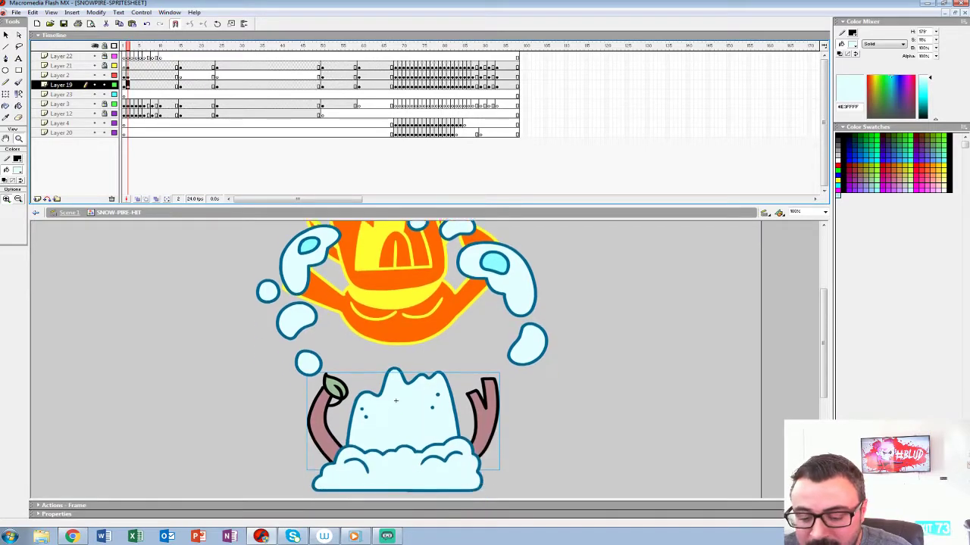
key(period)
key(period)
key(period)
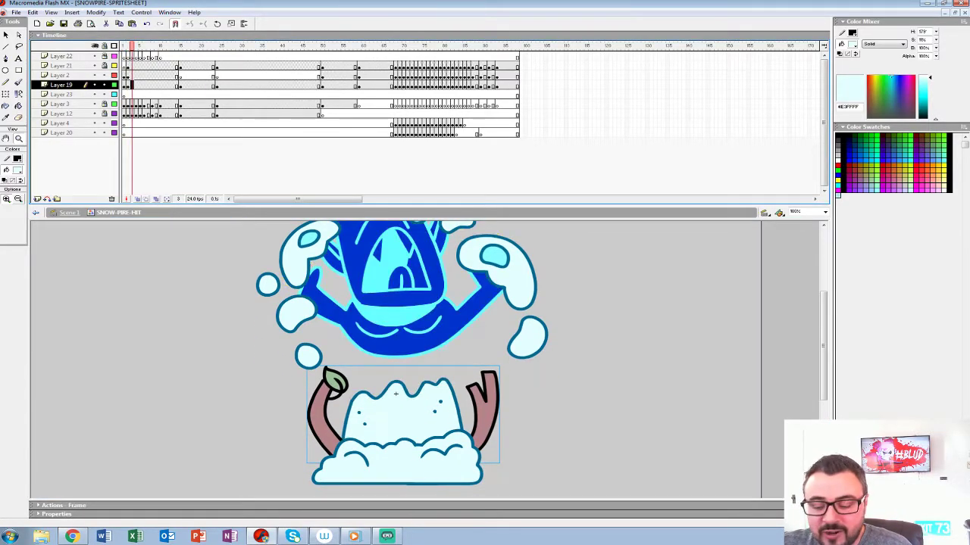
key(period)
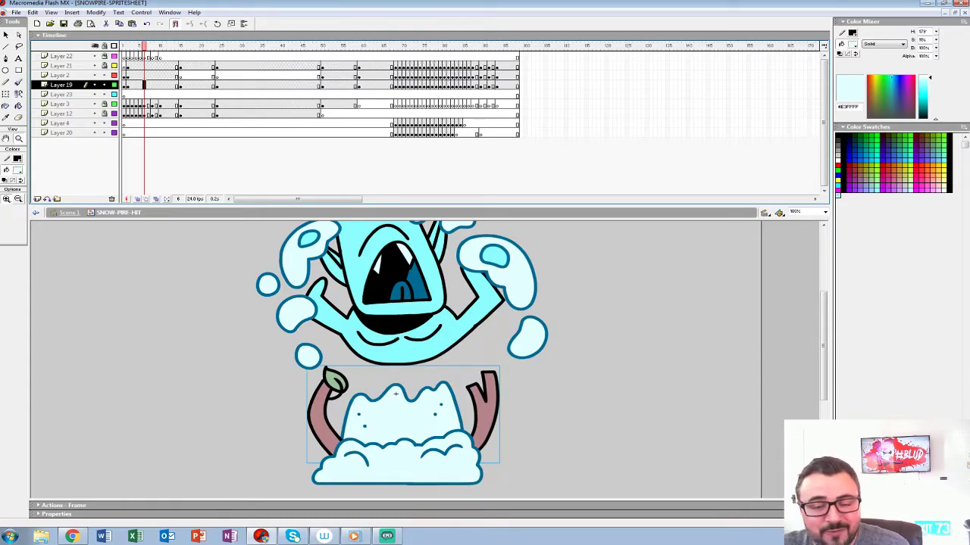
key(ctrl+minus)
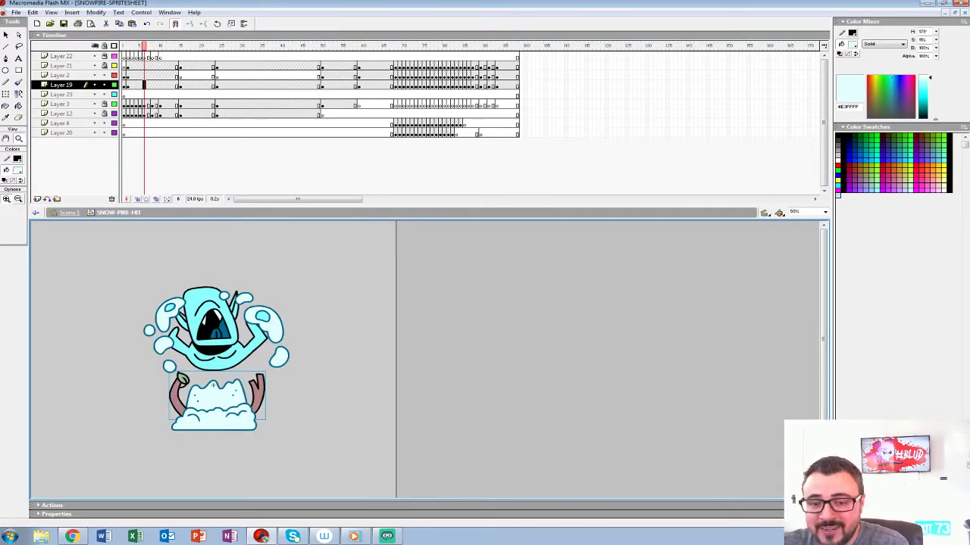
key(Return)
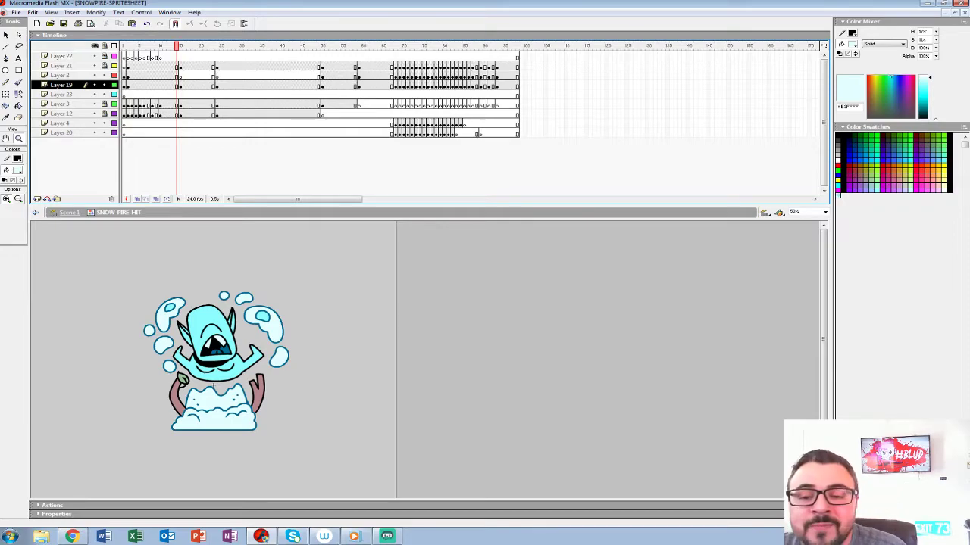
drag(177, 46, 124, 46)
key(Return)
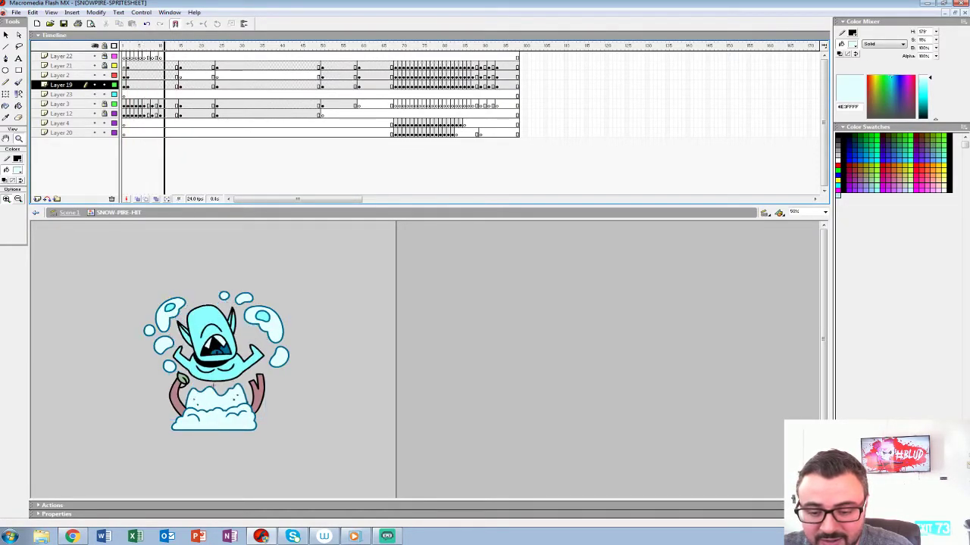
click(214, 387)
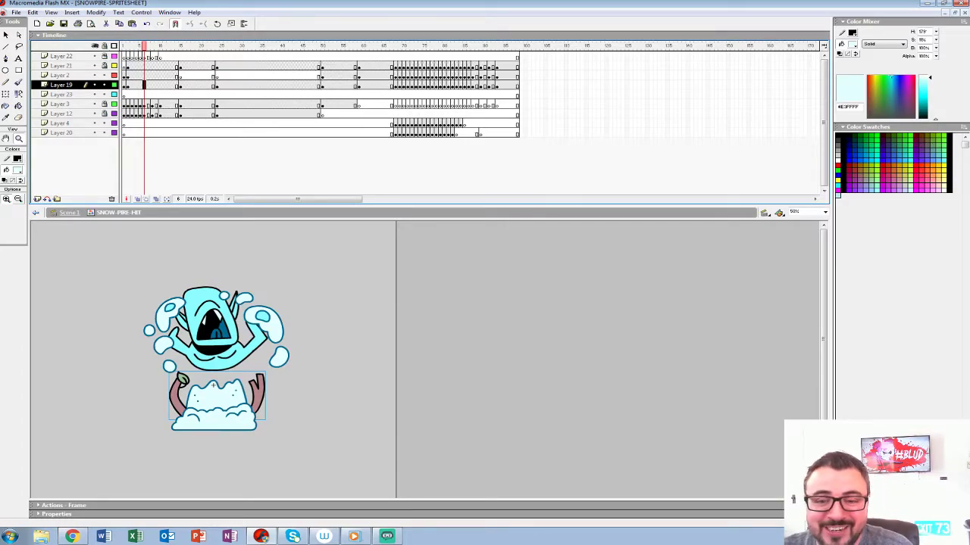
key(Return)
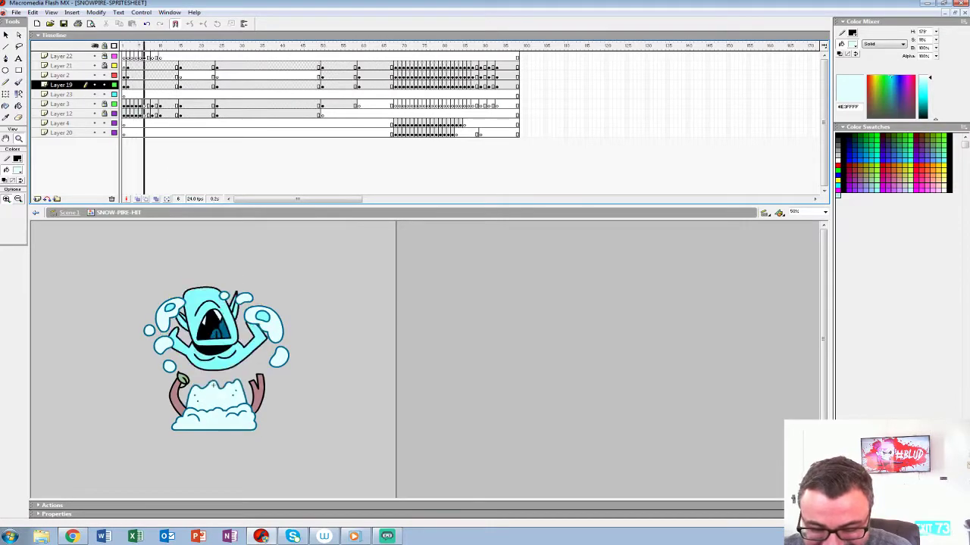
click(144, 85)
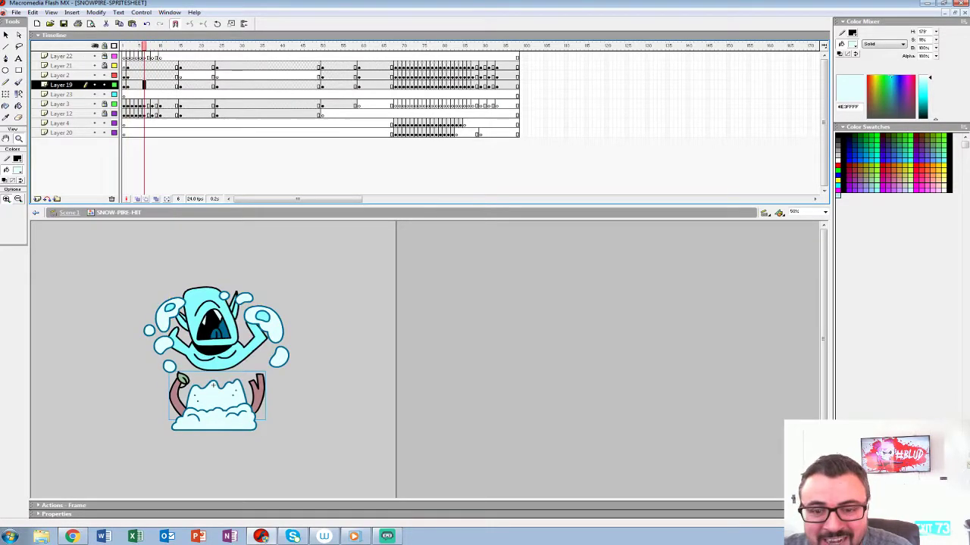
Insert a keyframe at frame 10 of the stick arms layer, Layer 19, and clear the arms from frame 2
click(160, 84)
key(F6)
click(124, 85)
click(128, 85)
key(Delete)
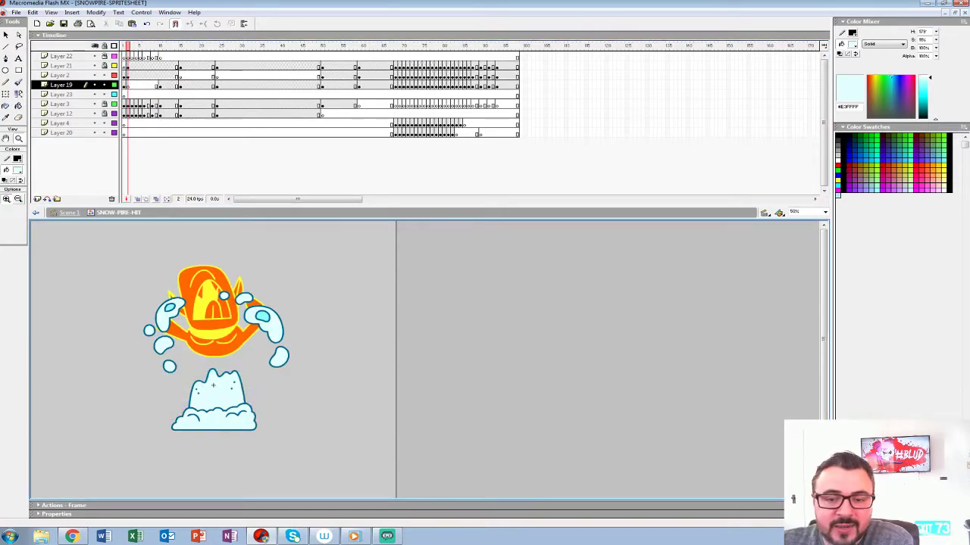
Show the surrounding artwork layers as outlines and extend the onion skin from frame 2 to about frame 12 around the arms
drag(115, 105, 114, 132)
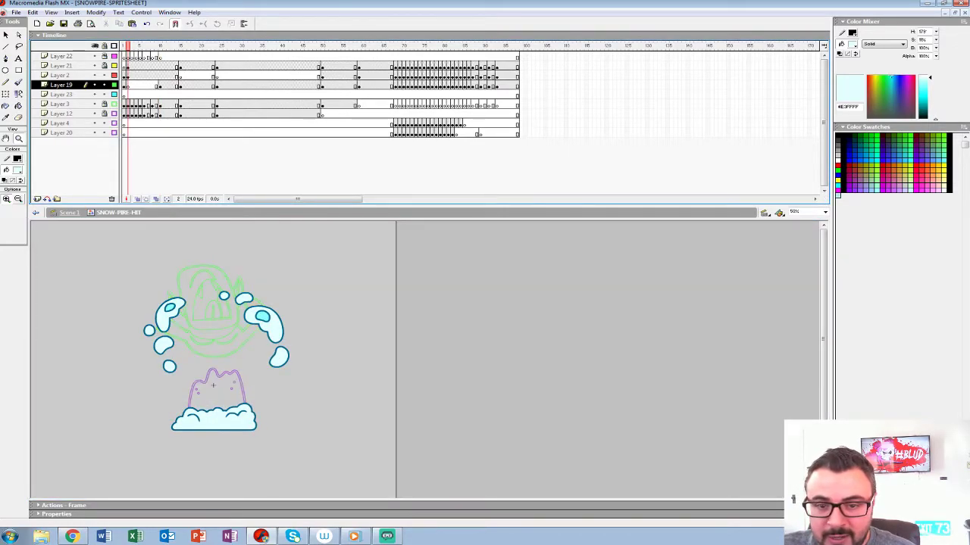
key(comma)
key(period)
key(comma)
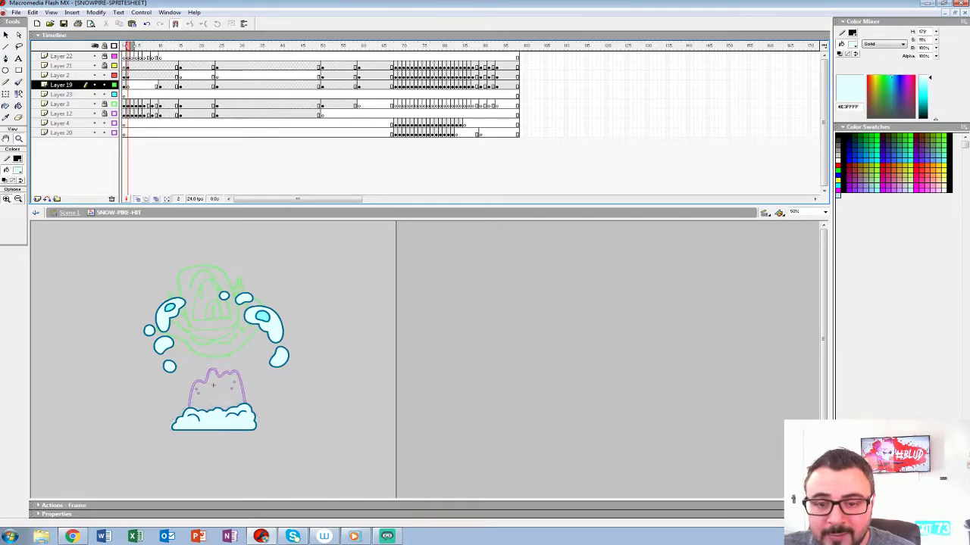
drag(133, 46, 171, 46)
click(228, 378)
click(482, 370)
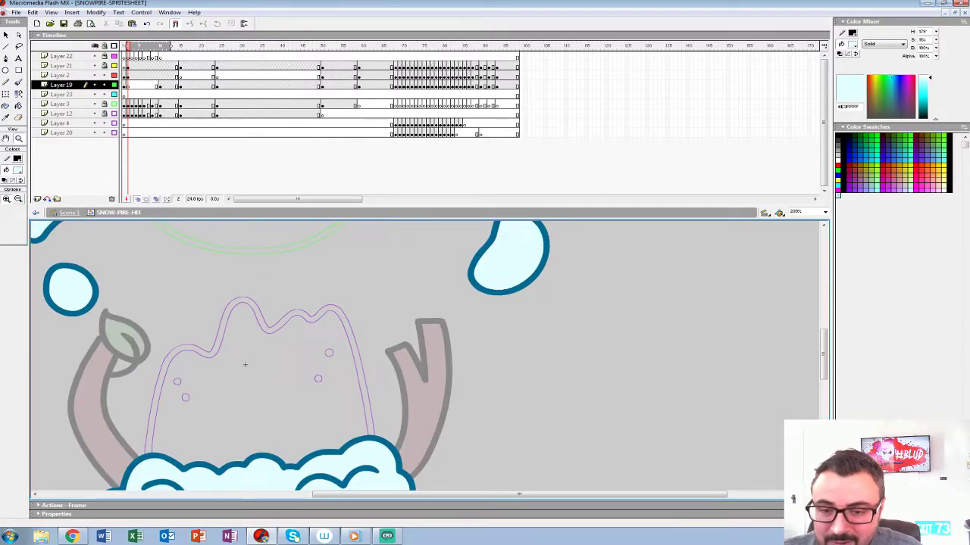
click(104, 75)
drag(114, 75, 114, 66)
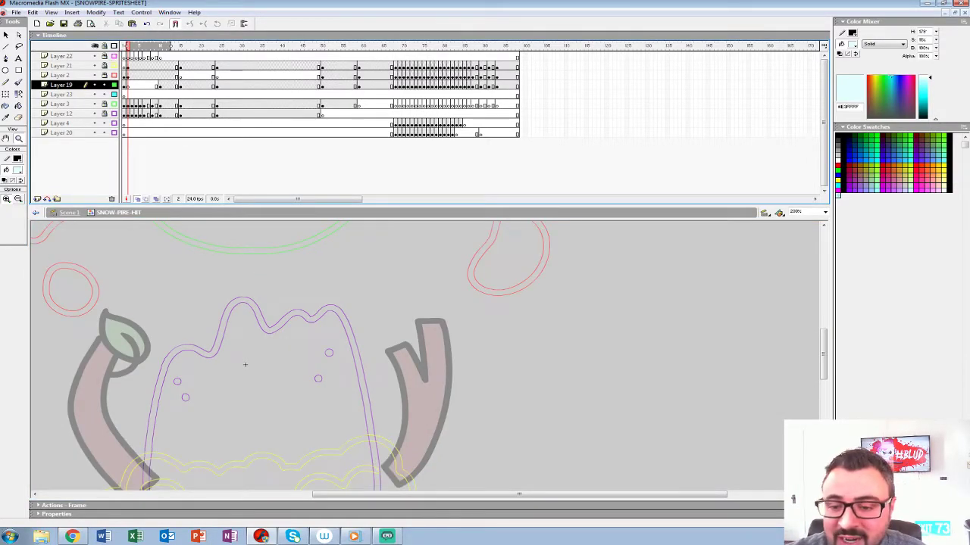
drag(287, 205, 288, 123)
drag(303, 318, 386, 261)
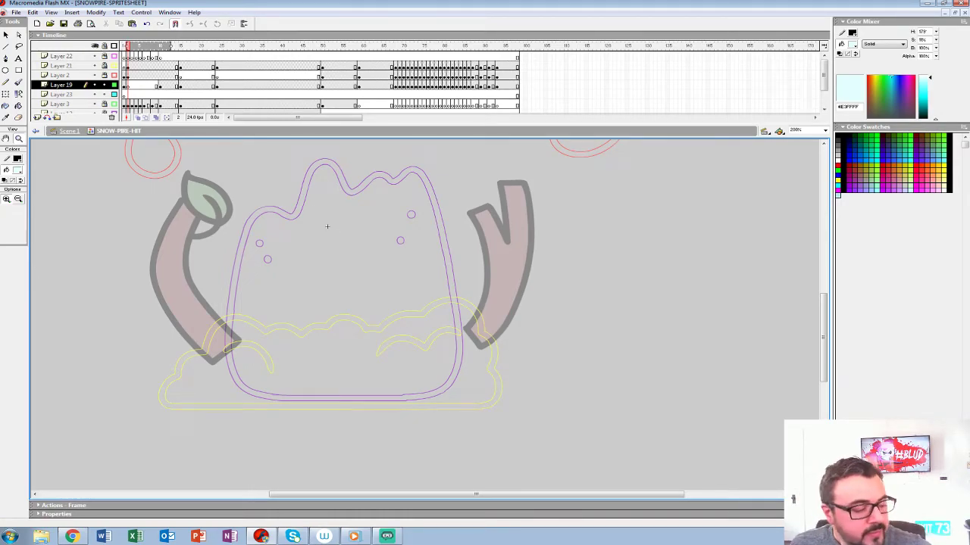
Move the raised stick arms on Layer 19 from frame 10 to the same place on frame 2, leaving frame 10 blank
key(Return)
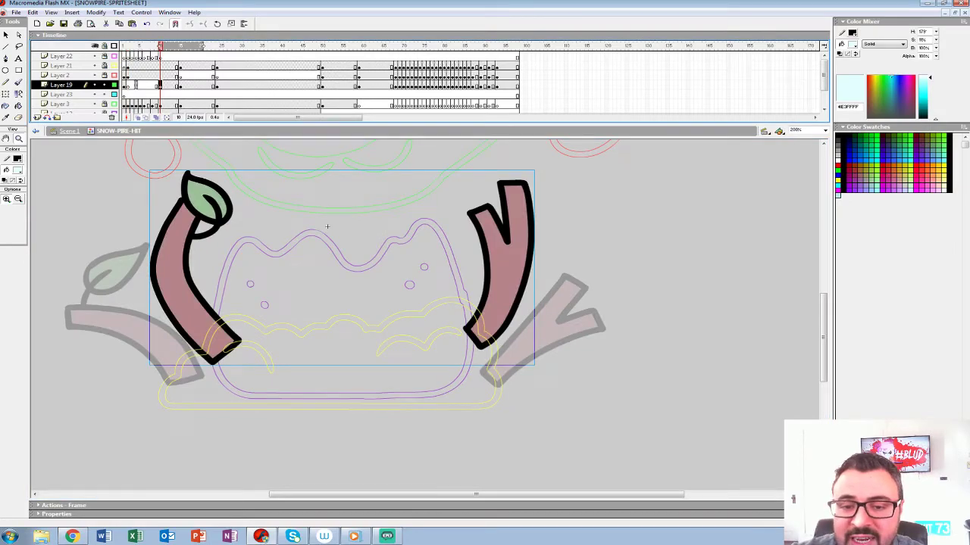
key(ctrl+a)
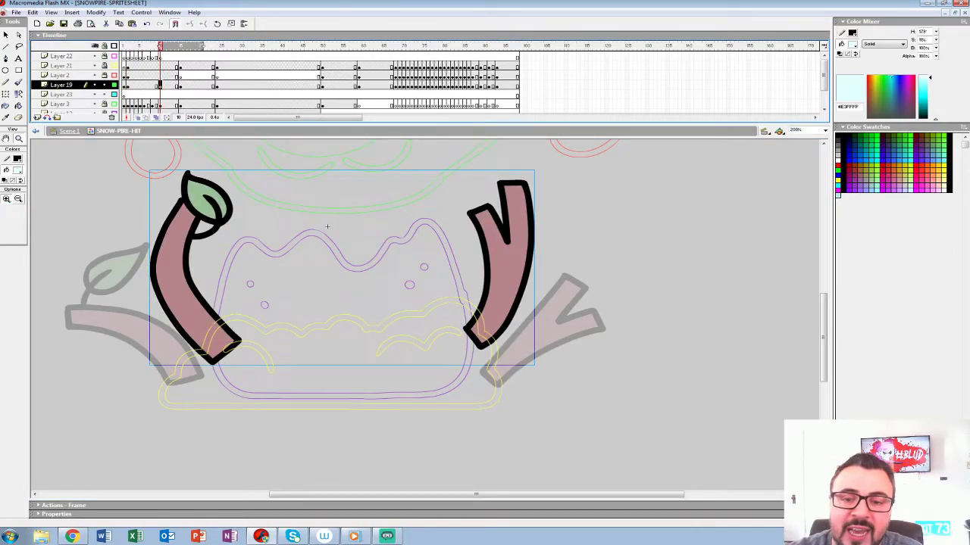
key(comma)
key(comma)
key(comma)
key(comma)
key(comma)
key(comma)
key(comma)
key(comma)
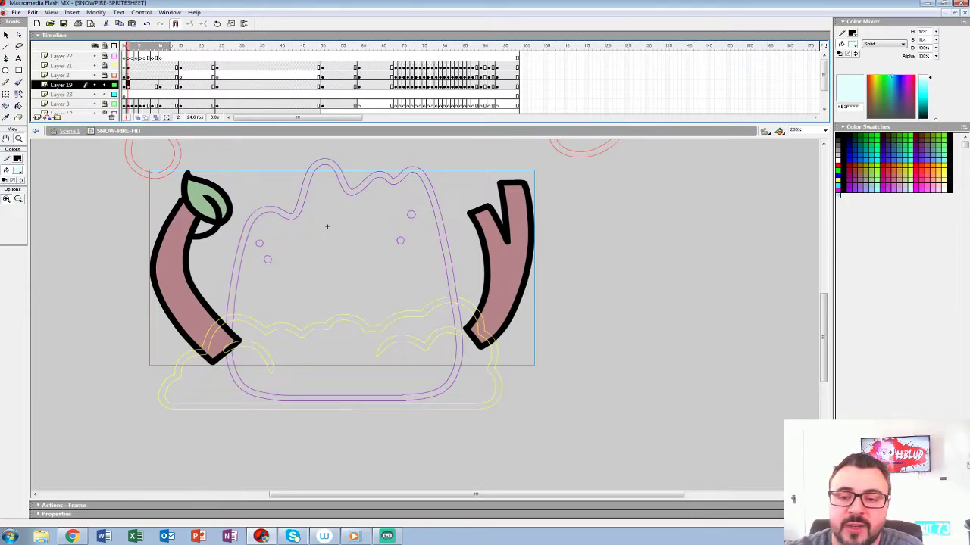
key(period)
key(period)
key(period)
key(period)
key(period)
key(period)
key(period)
key(period)
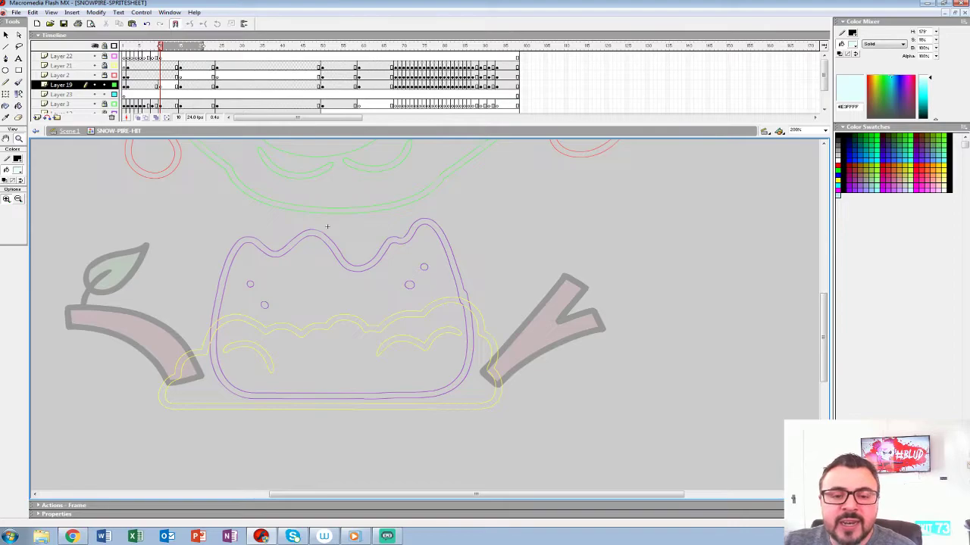
Sketch the left stick arm in red with a small brush on frame 10 of Layer 19, swung outward from its raised pose
key(ctrl+minus)
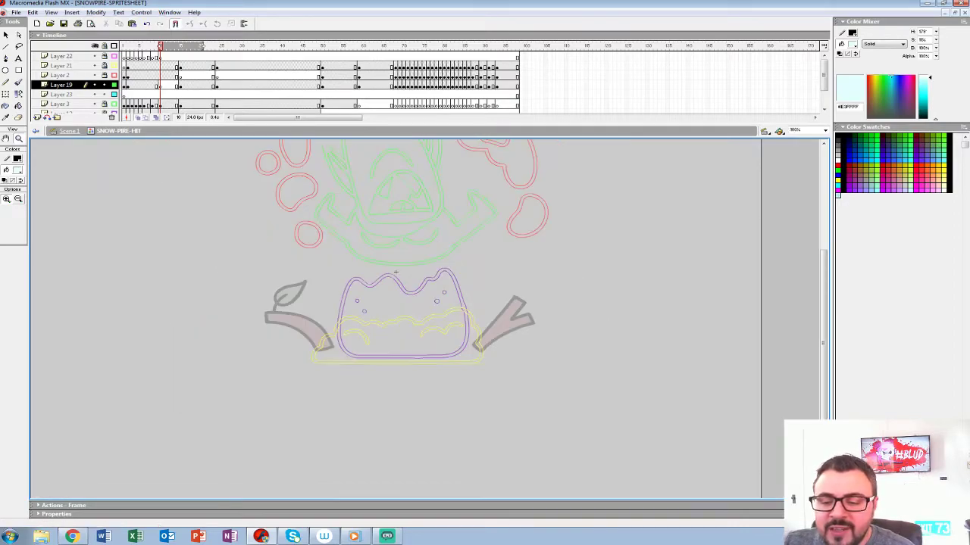
key(Return)
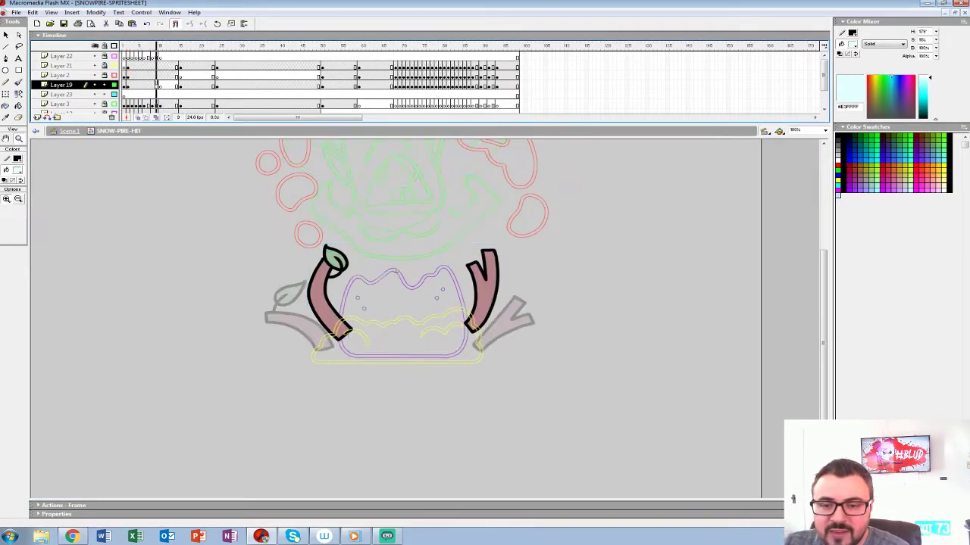
key(Return)
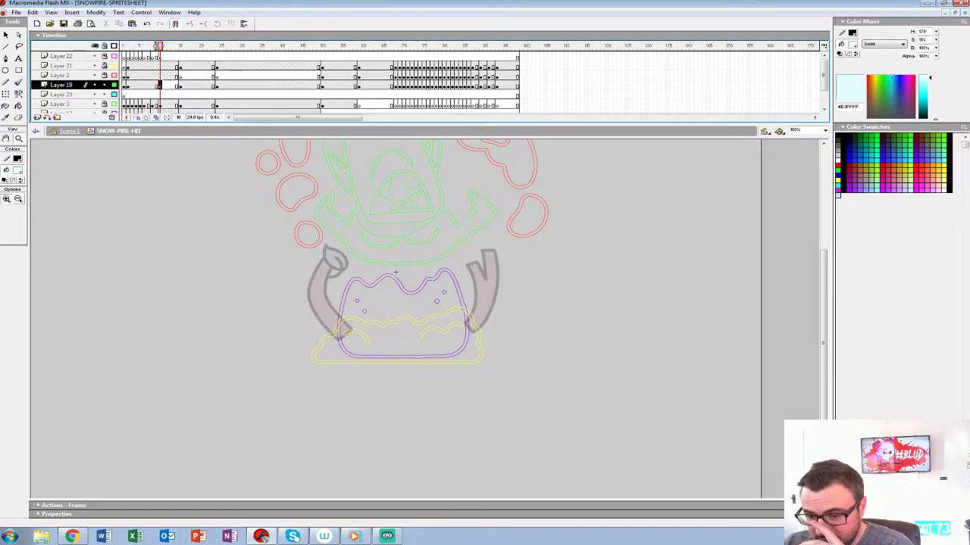
key(ctrl+equal)
key(b)
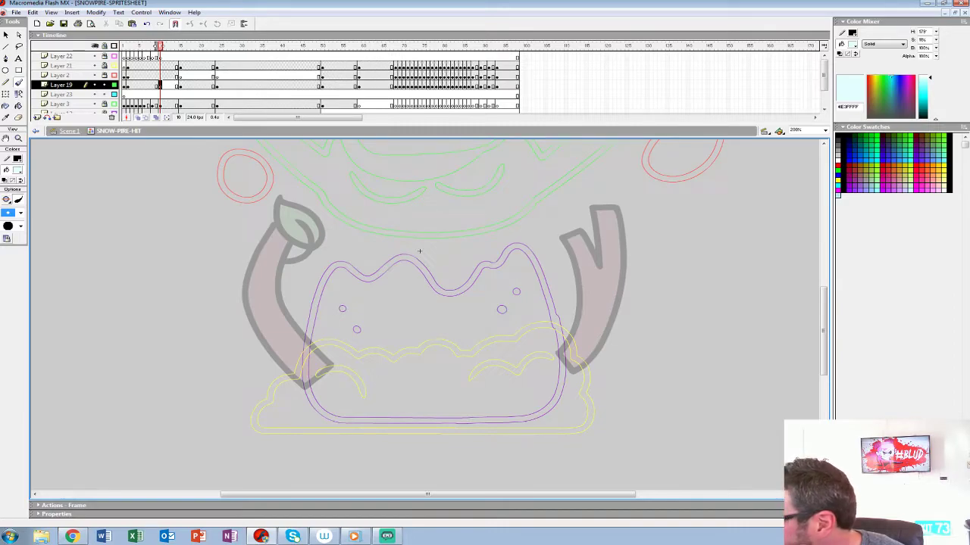
mouse_move(203, 258)
mouse_down()
mouse_move(201, 303)
mouse_move(303, 398)
mouse_up()
key(ctrl+z)
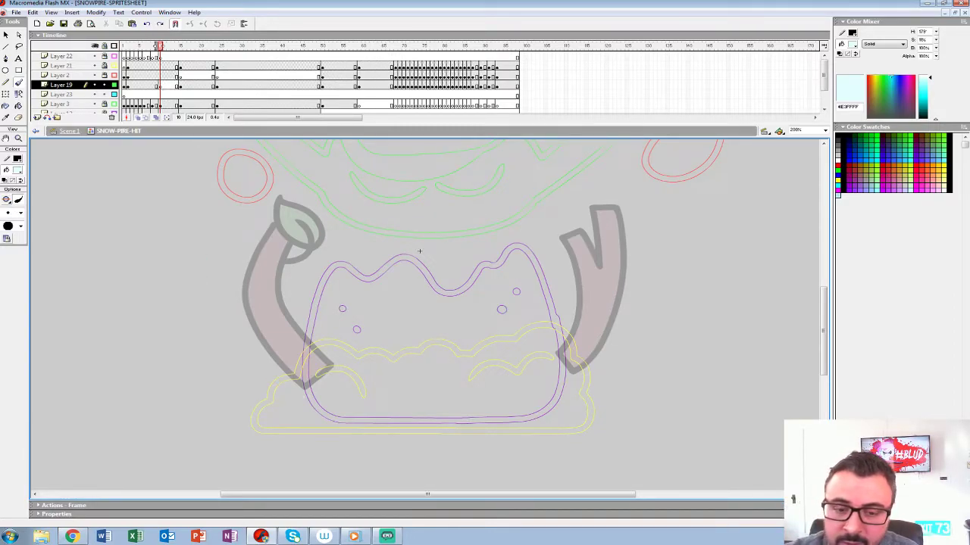
click(17, 170)
click(3, 226)
mouse_move(194, 260)
mouse_down()
mouse_move(198, 300)
mouse_move(297, 394)
mouse_move(322, 369)
mouse_move(252, 327)
mouse_move(210, 245)
mouse_move(192, 248)
mouse_move(194, 258)
mouse_up()
drag(455, 303, 215, 288)
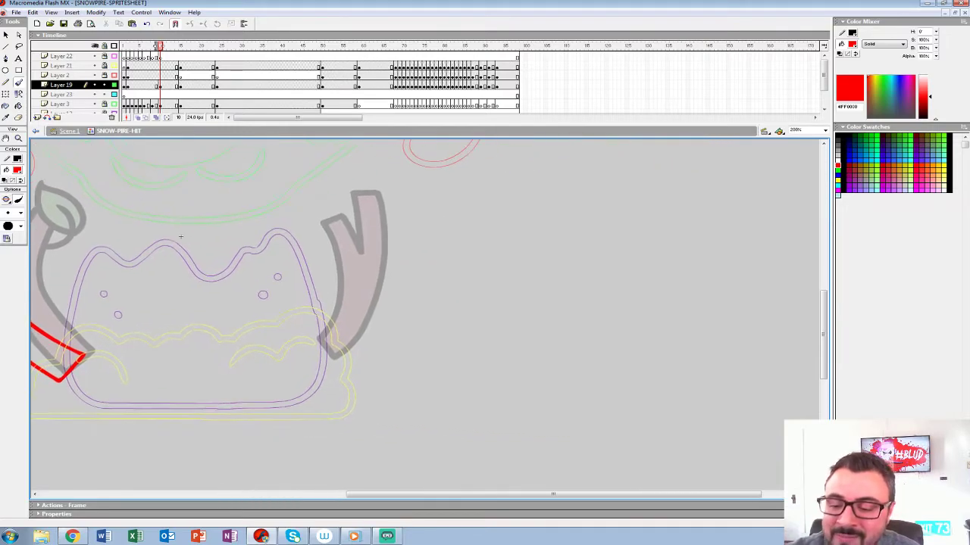
Sketch the forked right stick arm swung outward and the leaf on the left arm in red on frame 10
mouse_move(331, 370)
mouse_down()
mouse_move(493, 275)
mouse_move(467, 251)
mouse_move(433, 278)
mouse_move(444, 229)
mouse_move(327, 350)
mouse_move(326, 369)
mouse_move(515, 393)
mouse_up()
key(ctrl+z)
key(z)
alt+click(438, 286)
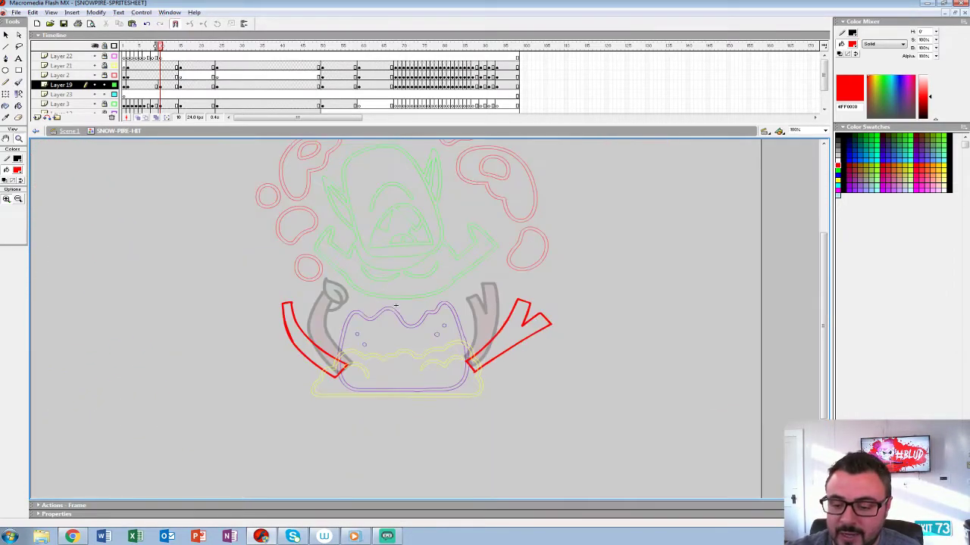
click(405, 325)
key(b)
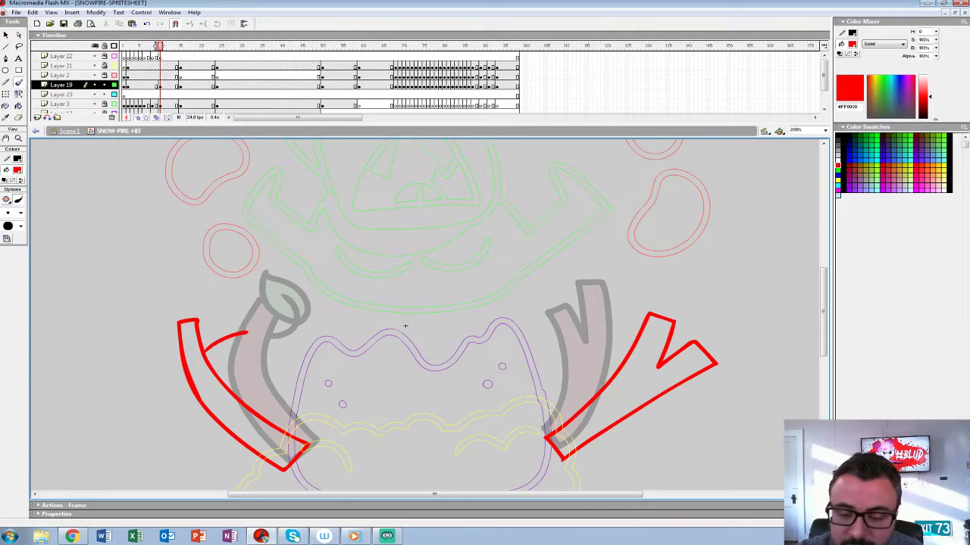
mouse_move(204, 347)
mouse_down()
mouse_move(285, 299)
mouse_move(220, 336)
mouse_up()
drag(405, 325, 359, 255)
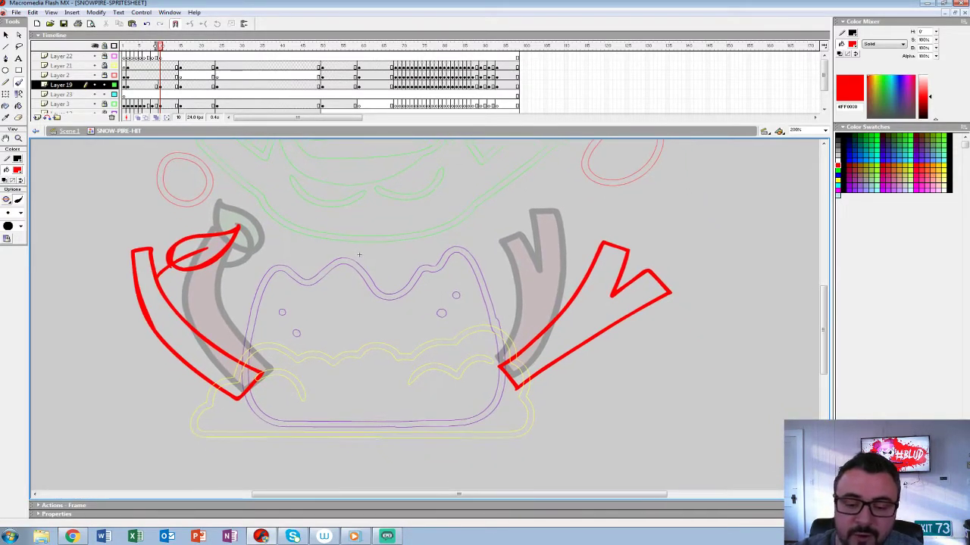
Insert a blank keyframe at frame 11 of Layer 19 and set the fill colour to black
key(comma)
key(period)
key(period)
key(F7)
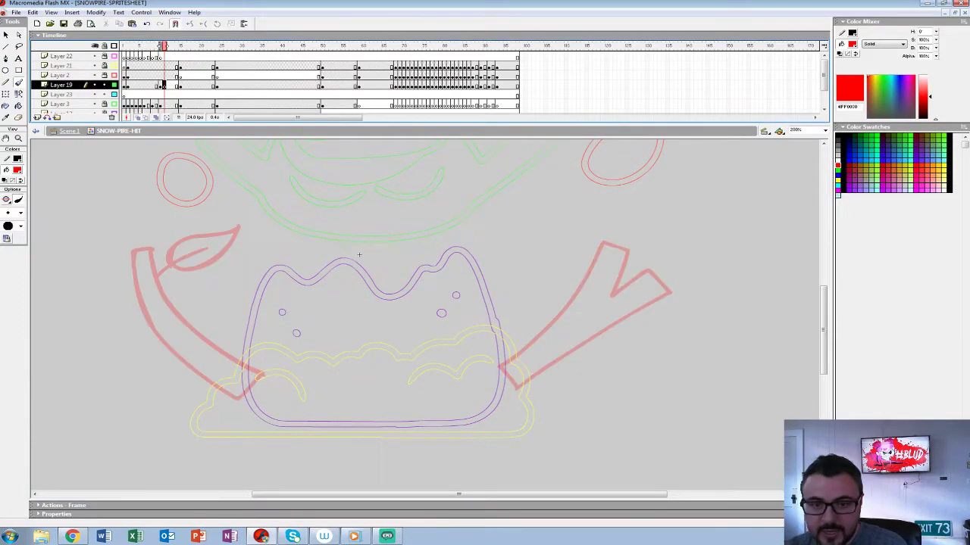
click(17, 170)
click(6, 195)
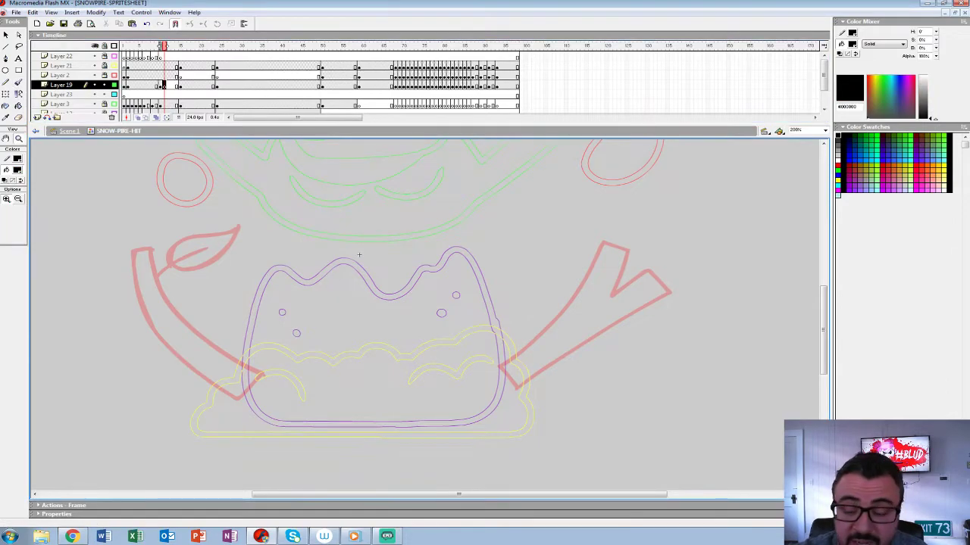
Ink the left stick arm's outline in black with a thicker brush over the red sketch, with the onion skin reaching back to the raised arms
key(z)
click(270, 332)
drag(269, 332, 270, 348)
drag(159, 46, 156, 47)
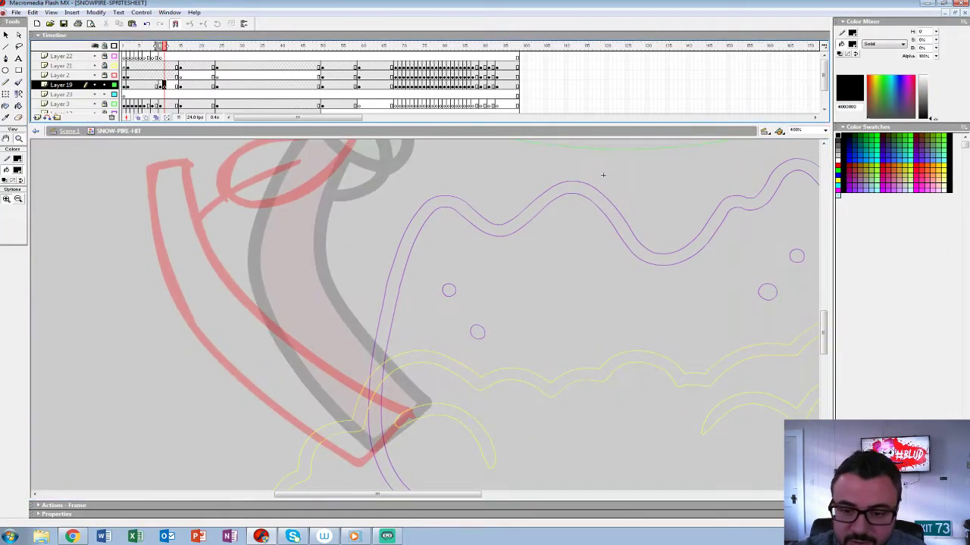
drag(303, 303, 306, 306)
key(b)
click(10, 213)
click(9, 319)
mouse_move(149, 170)
mouse_down()
mouse_move(190, 165)
mouse_move(216, 267)
mouse_move(280, 341)
mouse_move(415, 414)
mouse_up()
key(ctrl+z)
mouse_move(151, 170)
mouse_down()
mouse_move(175, 288)
mouse_move(213, 350)
mouse_move(345, 456)
mouse_move(391, 439)
mouse_up()
Ink the leaf on the left arm and the forked right stick arm in black over the red sketch
drag(605, 177, 604, 287)
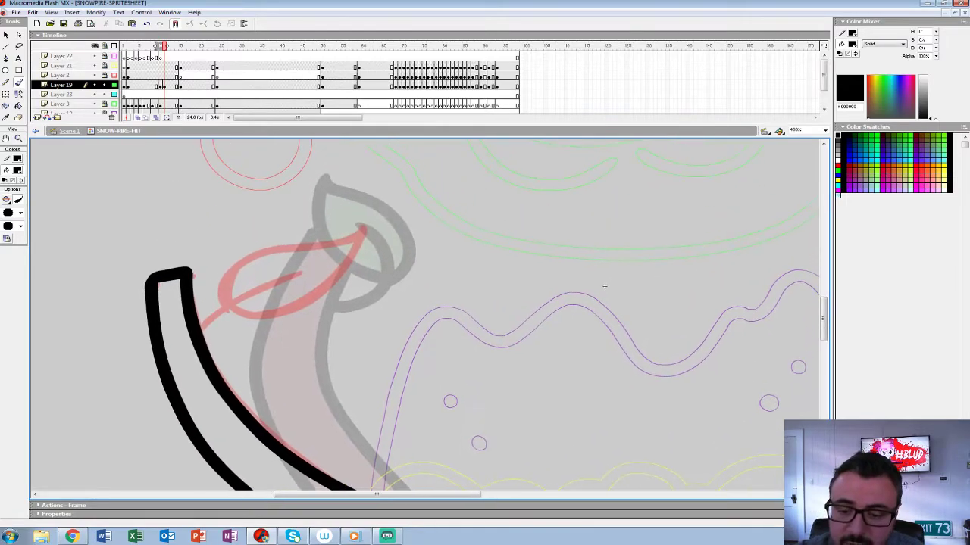
drag(312, 270, 198, 330)
mouse_move(255, 253)
mouse_down()
mouse_move(224, 278)
mouse_move(304, 305)
mouse_move(366, 230)
mouse_move(231, 261)
mouse_up()
drag(605, 286, 326, 144)
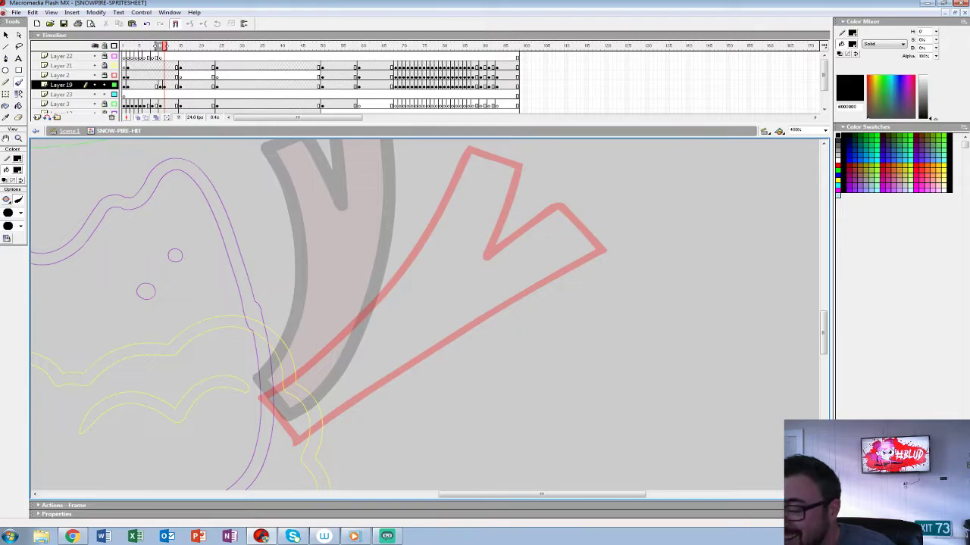
mouse_move(466, 152)
mouse_down()
mouse_move(516, 168)
mouse_move(485, 255)
mouse_move(562, 205)
mouse_move(600, 250)
mouse_move(294, 432)
mouse_move(466, 153)
mouse_move(365, 307)
mouse_move(262, 392)
mouse_move(295, 429)
mouse_up()
drag(348, 334, 586, 323)
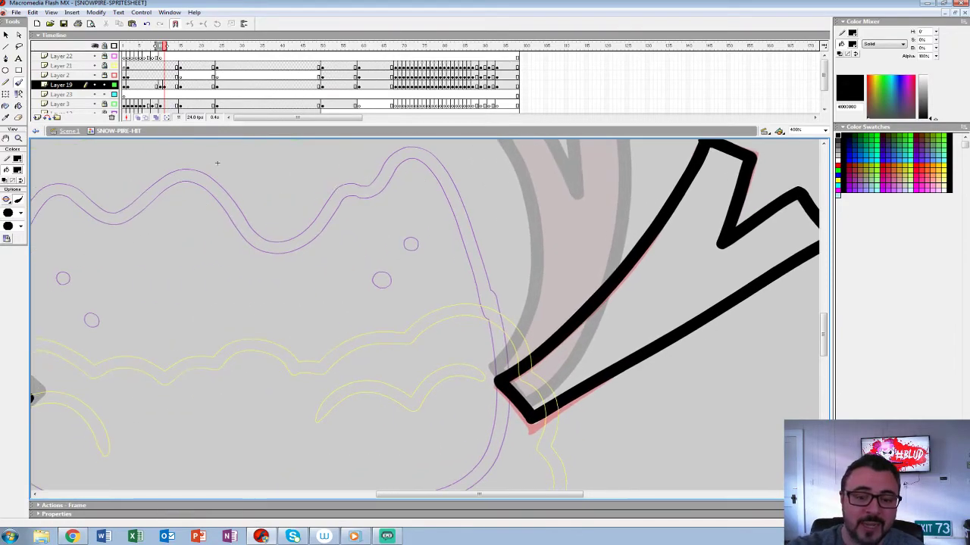
Put the inked arms on frame 10 in place of the red sketch, and insert a blank keyframe at frame 4 of Layer 19
key(ctrl+1)
key(comma)
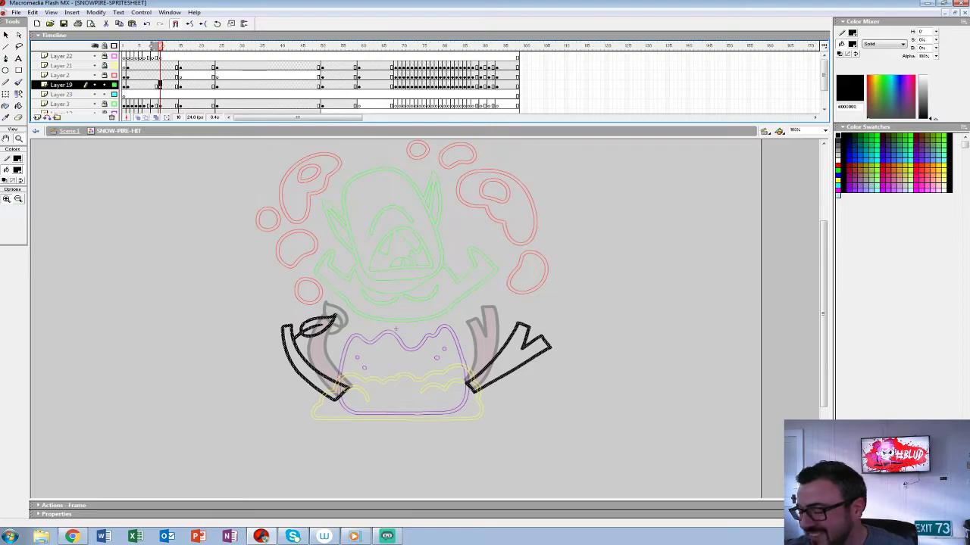
key(comma)
key(comma)
key(comma)
key(comma)
key(comma)
key(comma)
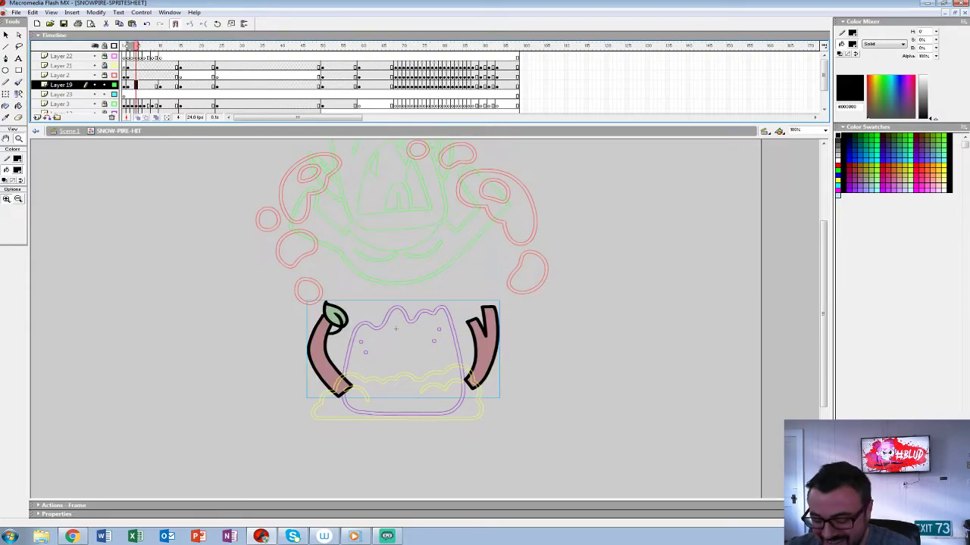
key(F8)
key(Return)
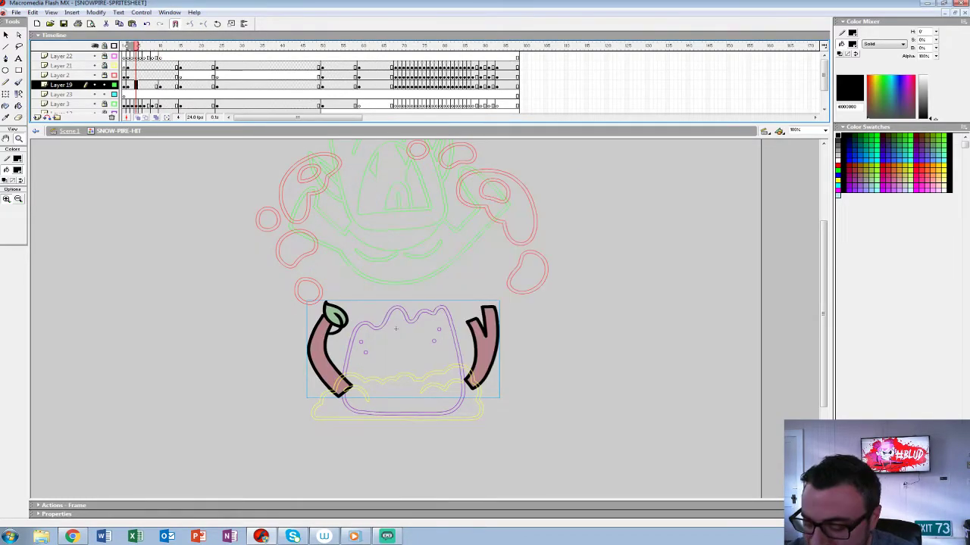
key(F7)
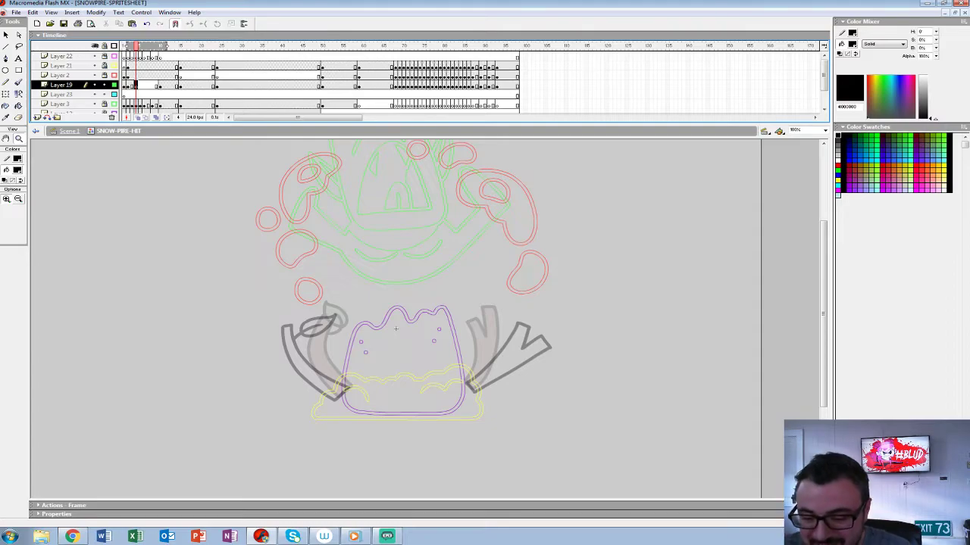
Replay the hit reaction from frame 2 and compare the raised, outward and lowered stick arm poses
key(ctrl+=)
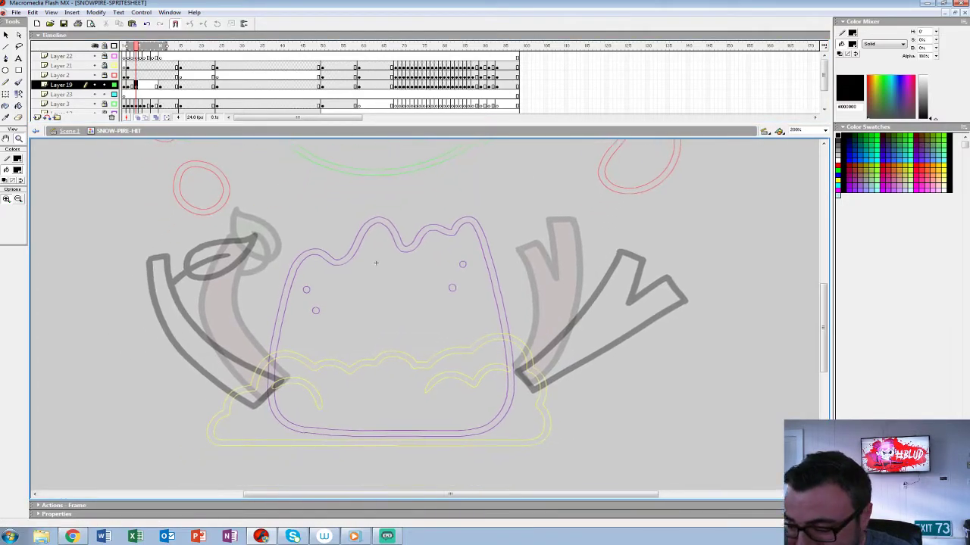
key(ctrl+minus)
key(ctrl+minus)
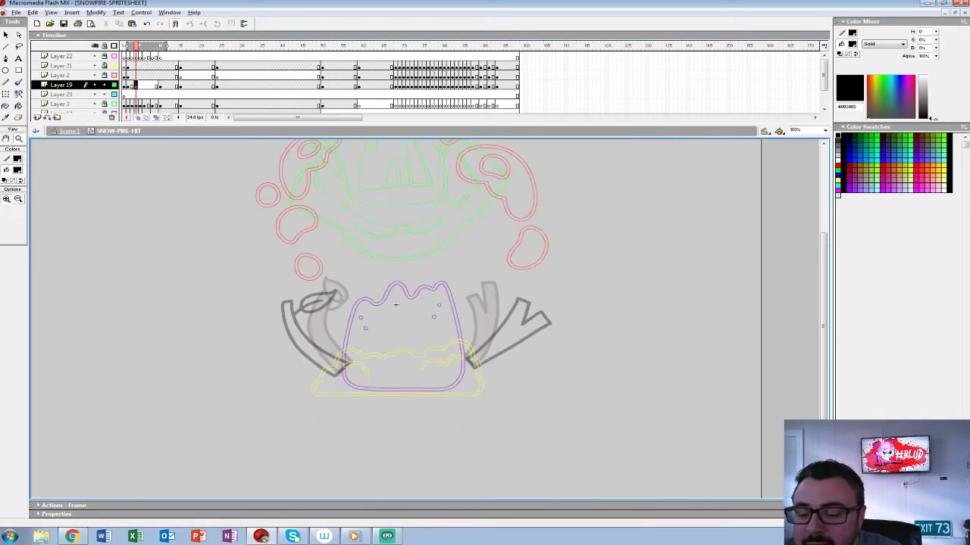
key(comma)
key(comma)
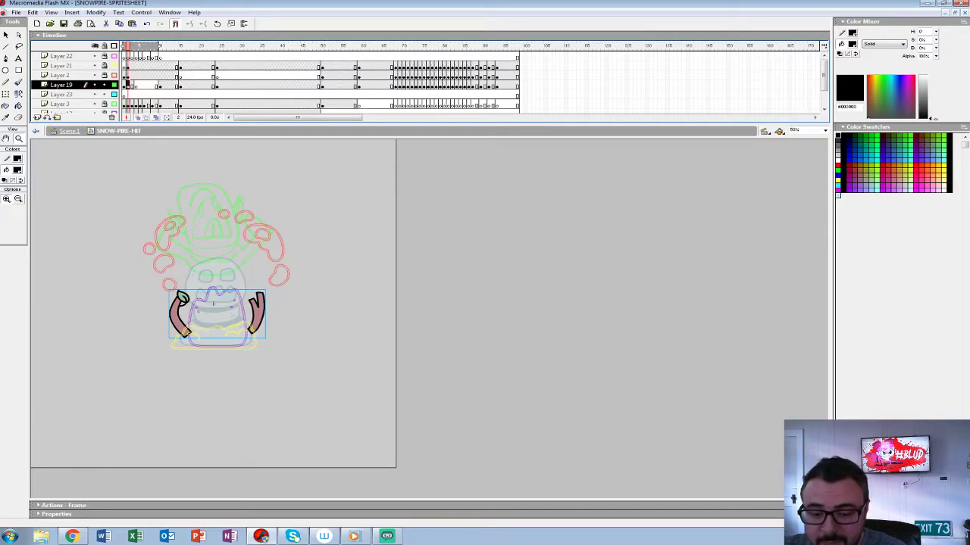
key(ctrl+1)
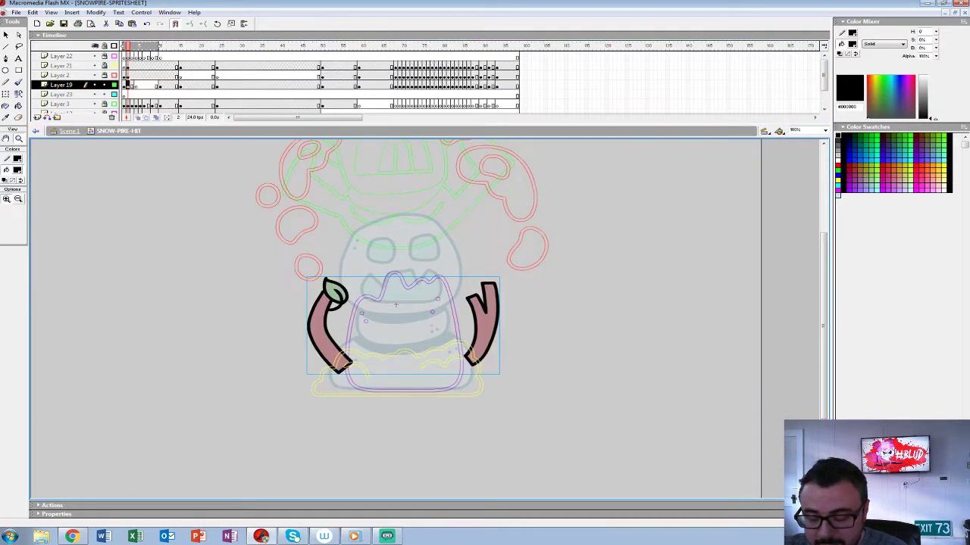
key(Return)
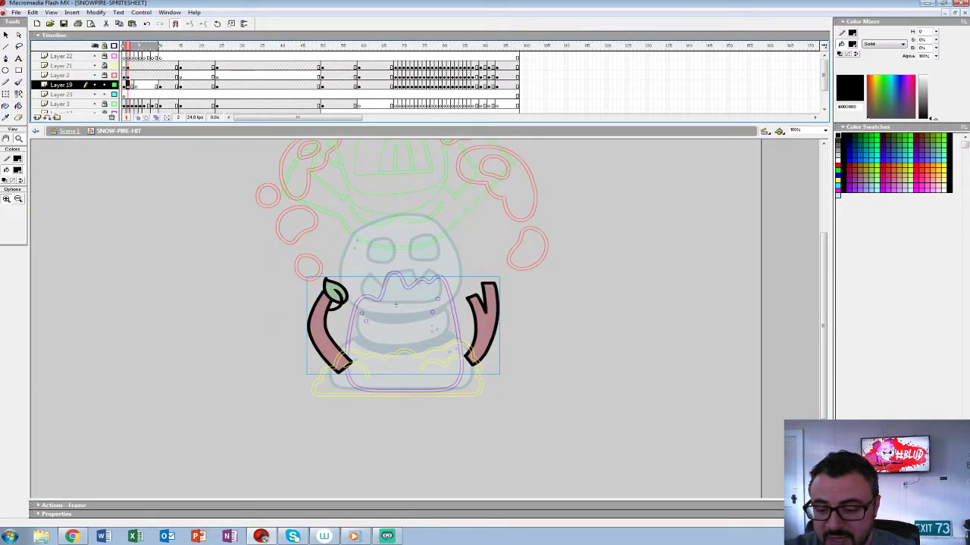
click(395, 304)
key(Return)
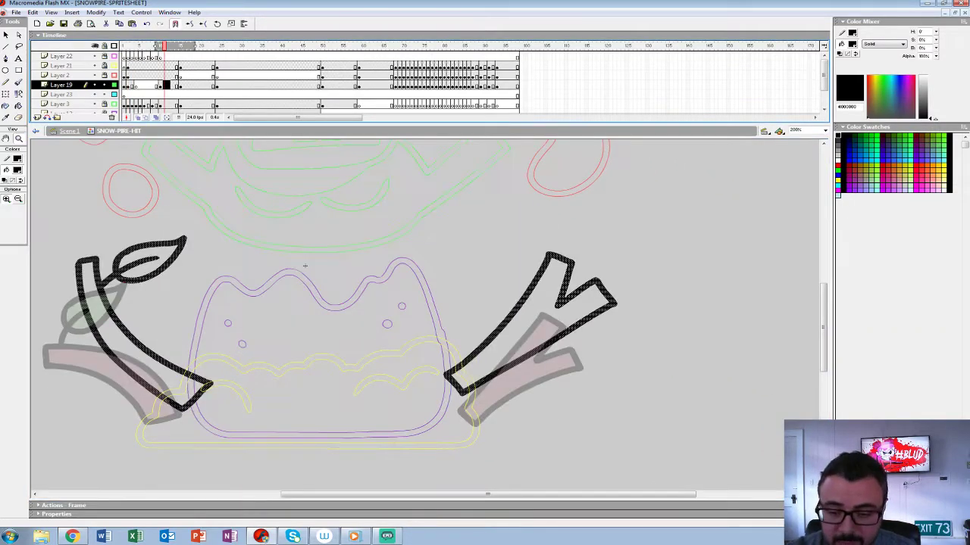
key(Return)
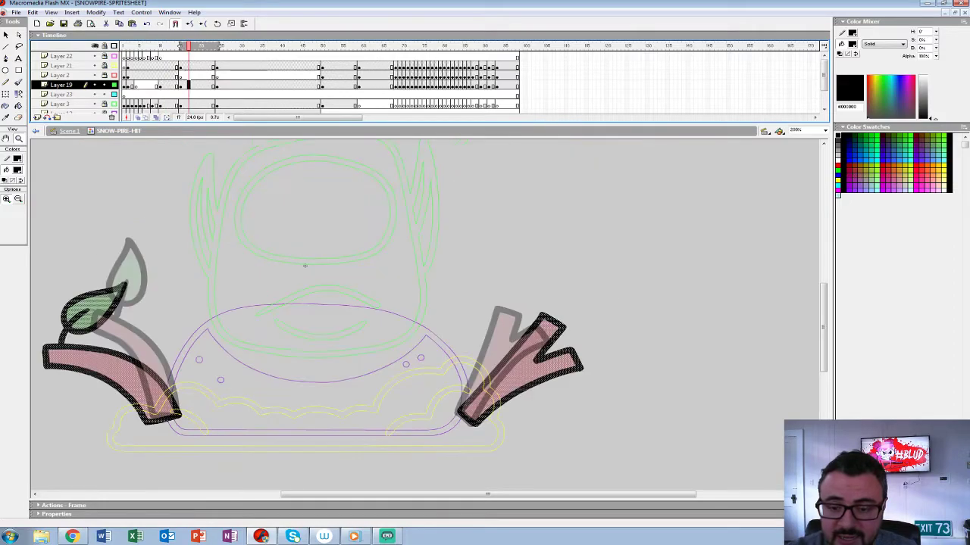
Sketch the left stick arm in red with a small brush on frame 4, between the raised and the outward pose
key(comma)
key(comma)
key(comma)
key(comma)
key(comma)
key(comma)
key(comma)
key(comma)
key(comma)
key(comma)
key(comma)
key(comma)
key(comma)
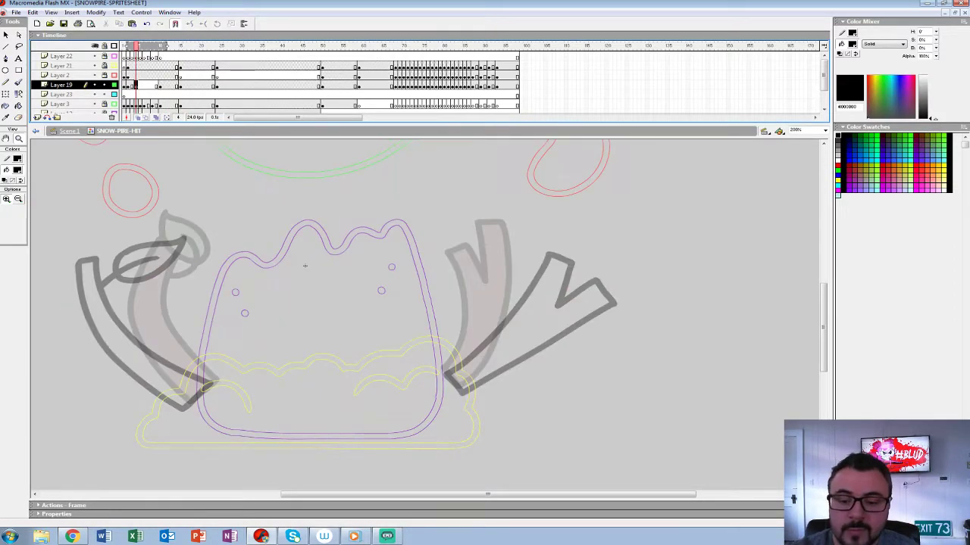
drag(305, 265, 406, 262)
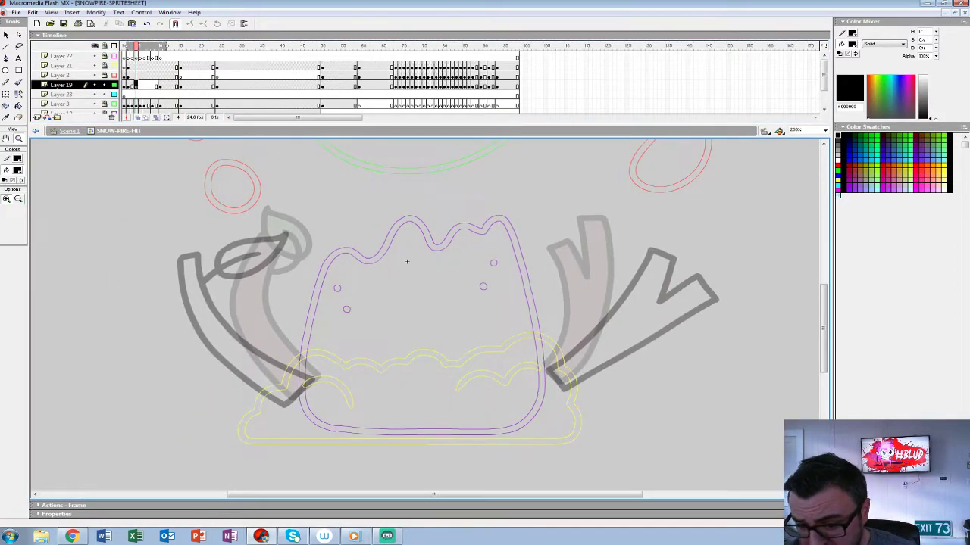
key(b)
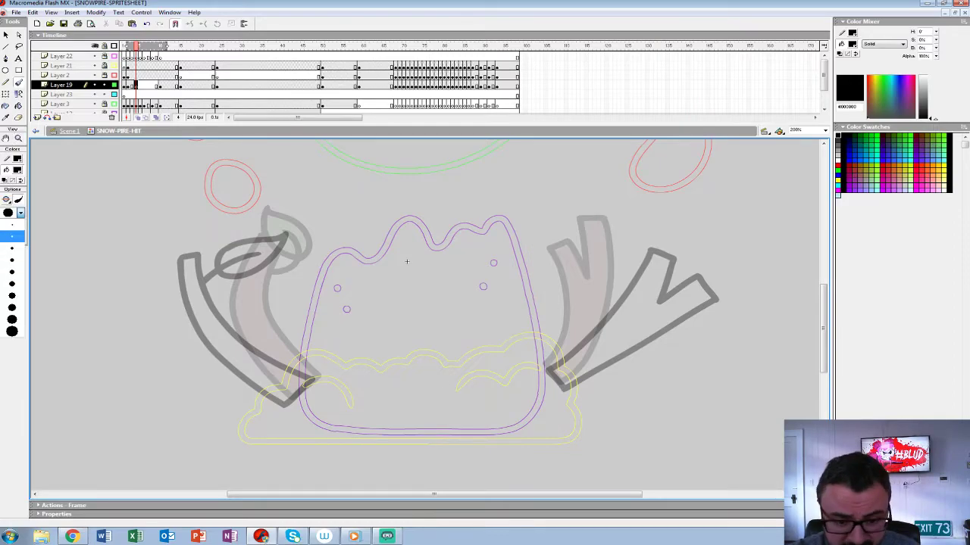
click(16, 170)
click(10, 231)
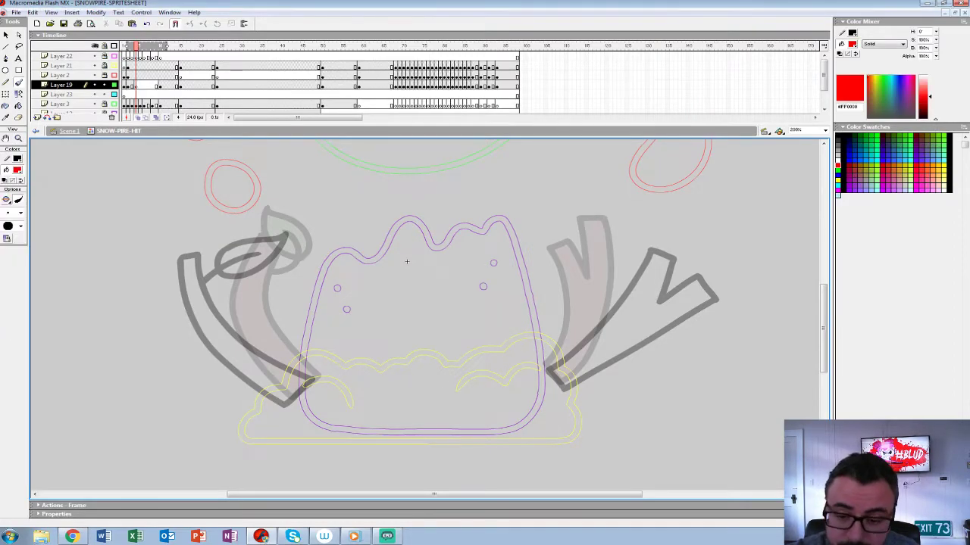
mouse_move(213, 251)
mouse_down()
mouse_move(206, 288)
mouse_move(271, 388)
mouse_move(235, 252)
mouse_move(211, 321)
mouse_up()
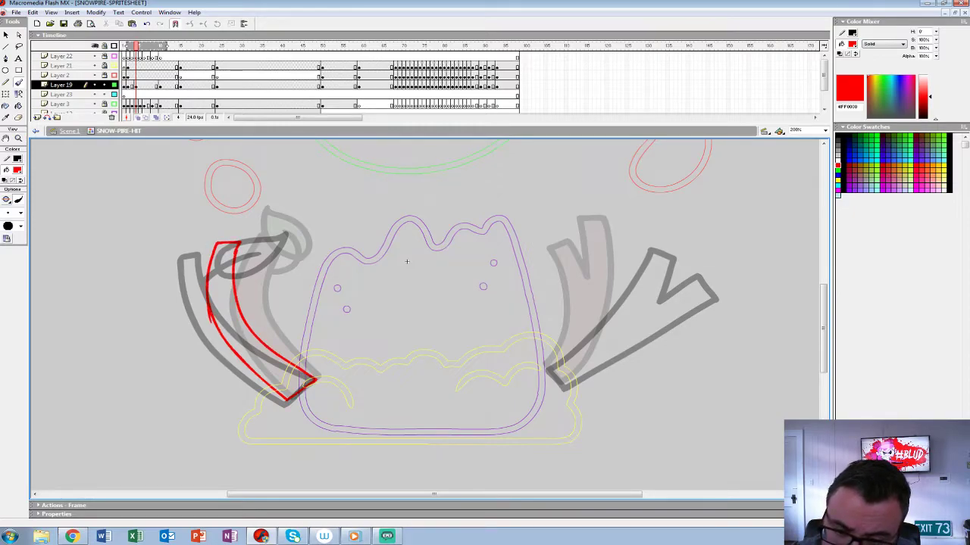
Sketch the forked right stick arm in red on frame 4 between its two poses, and check the sketch against the preceding frames
drag(406, 262, 176, 255)
drag(341, 371, 435, 265)
mouse_move(322, 362)
mouse_down()
mouse_move(371, 276)
mouse_move(381, 235)
mouse_move(392, 267)
mouse_move(413, 229)
mouse_move(436, 235)
mouse_move(409, 312)
mouse_move(415, 227)
mouse_move(386, 236)
mouse_up()
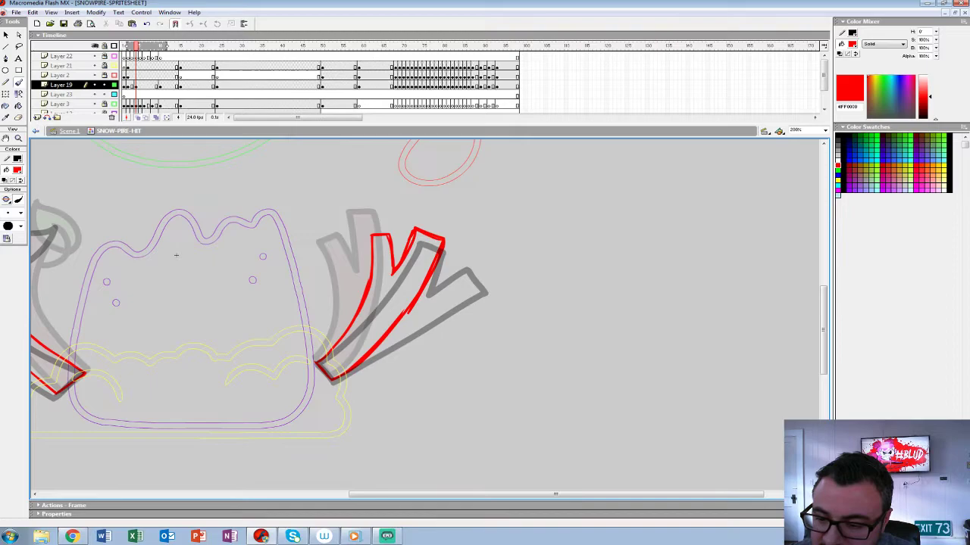
mouse_move(349, 318)
mouse_down()
mouse_move(325, 375)
mouse_move(435, 250)
mouse_up()
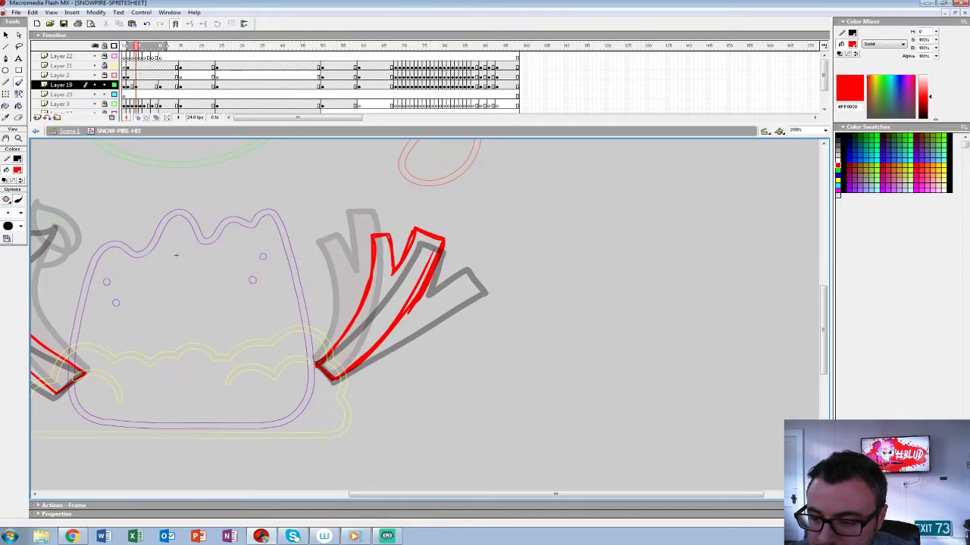
drag(176, 255, 414, 257)
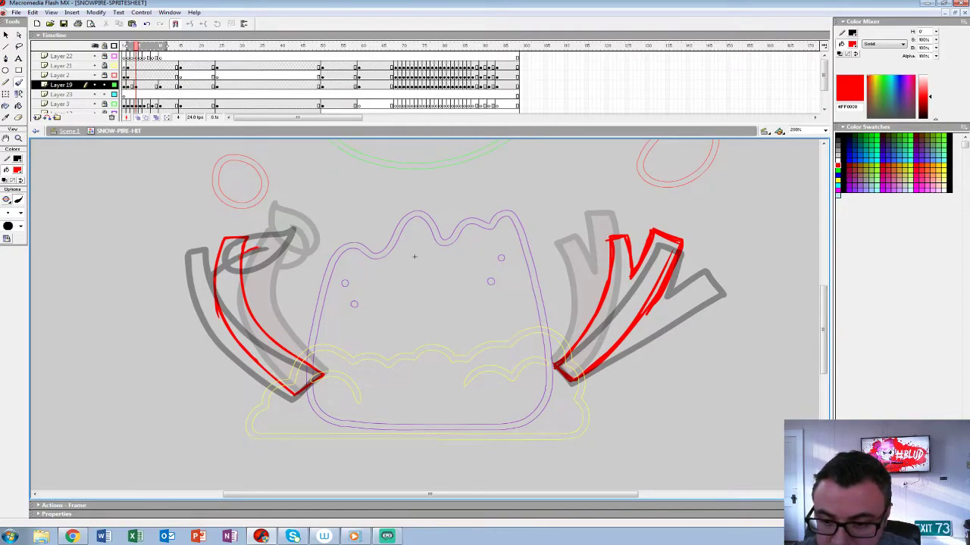
key(comma)
key(comma)
key(comma)
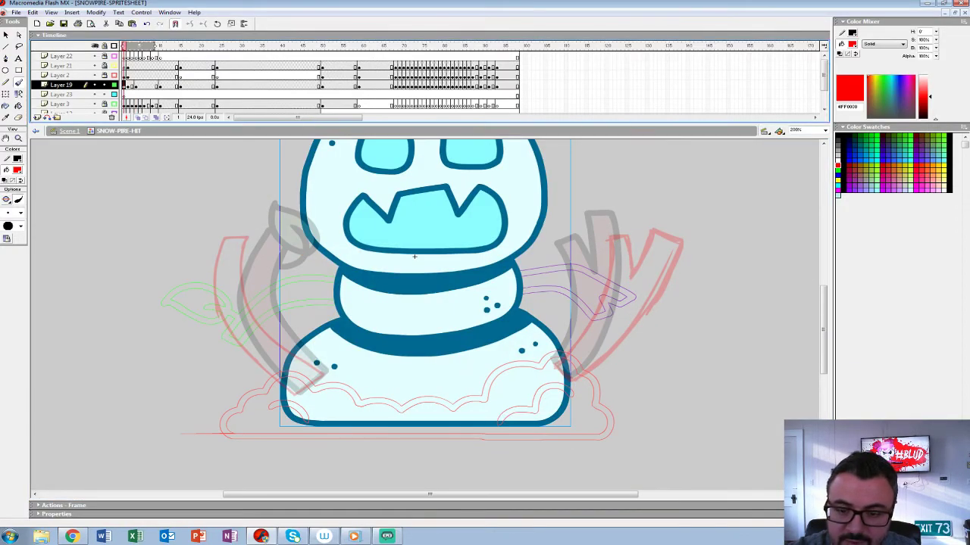
Sketch the leaf's outline in red beside the tip of the left stick arm on frame 4
key(ctrl+z)
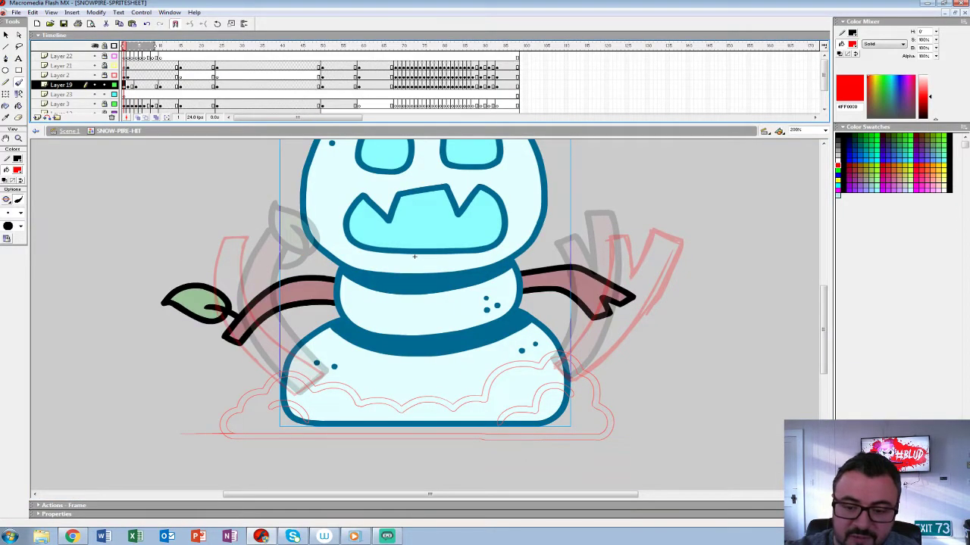
key(period)
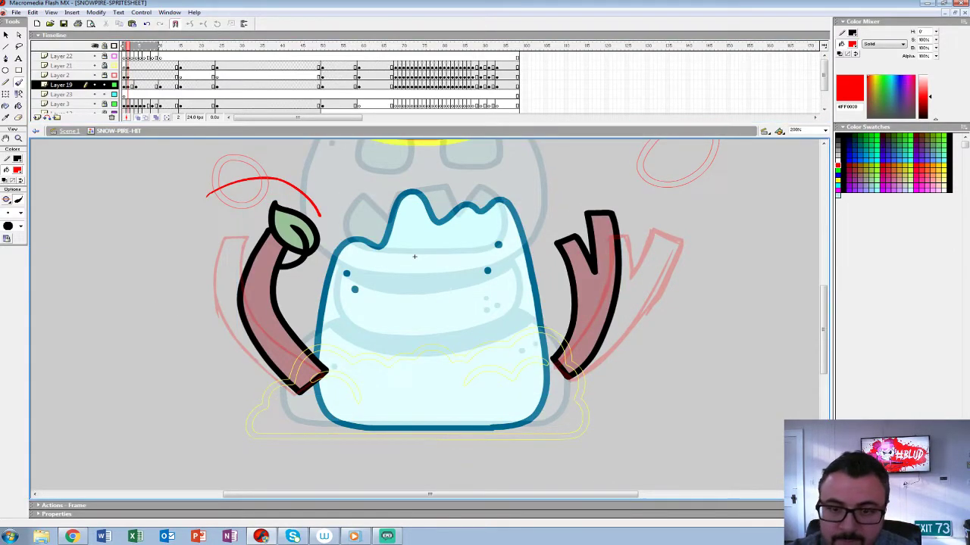
key(period)
mouse_move(270, 175)
mouse_down()
mouse_move(326, 201)
mouse_move(255, 289)
mouse_up()
key(ctrl+z)
mouse_move(254, 203)
mouse_down()
mouse_move(314, 224)
mouse_move(313, 287)
mouse_move(297, 306)
mouse_up()
key(ctrl+z)
mouse_move(244, 251)
mouse_down()
mouse_move(310, 274)
mouse_move(326, 246)
mouse_up()
key(ctrl+z)
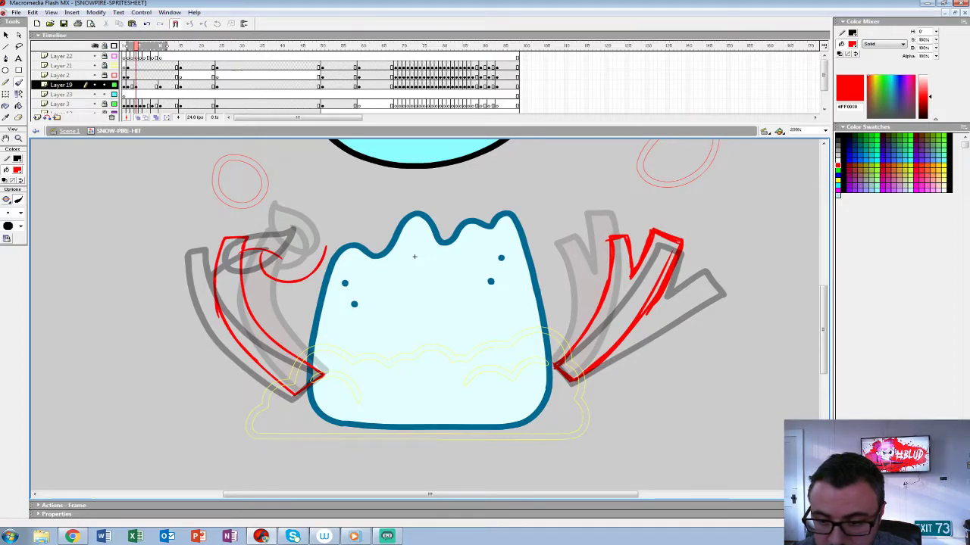
drag(266, 249, 324, 255)
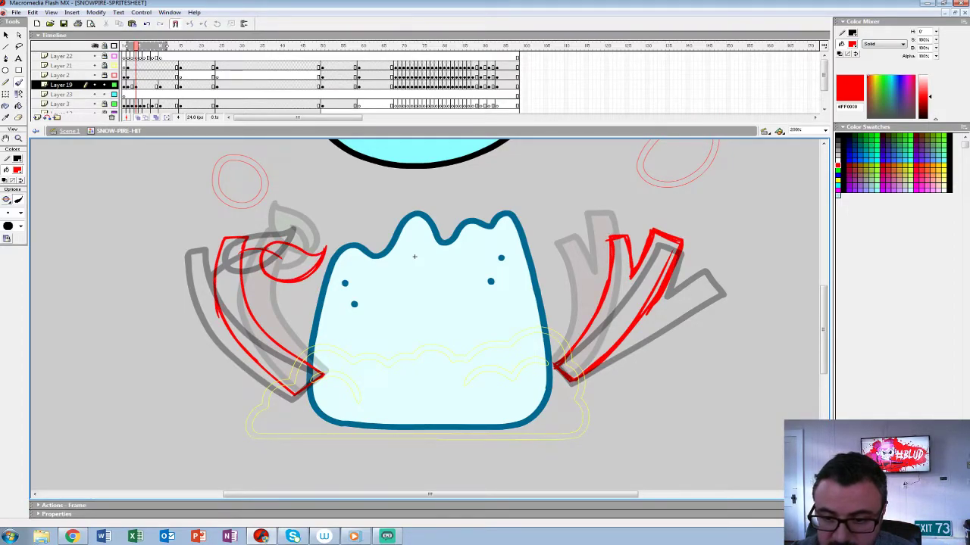
Add the central vein to the sketched leaf and undo the stray guide arc around the left arm
mouse_move(163, 256)
mouse_down()
mouse_move(311, 180)
mouse_move(335, 273)
mouse_move(190, 262)
mouse_up()
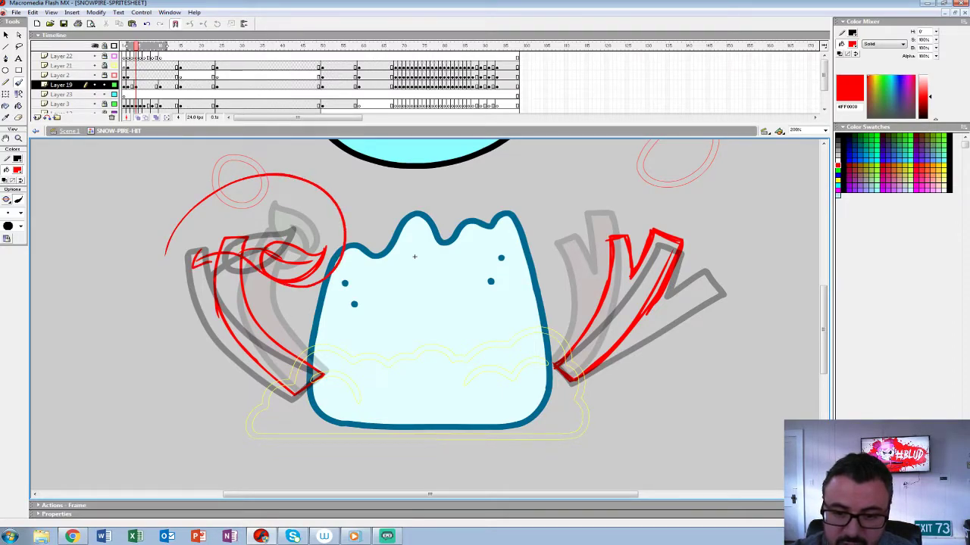
key(ctrl+z)
key(ctrl+z)
key(ctrl+z)
key(ctrl+z)
key(ctrl+z)
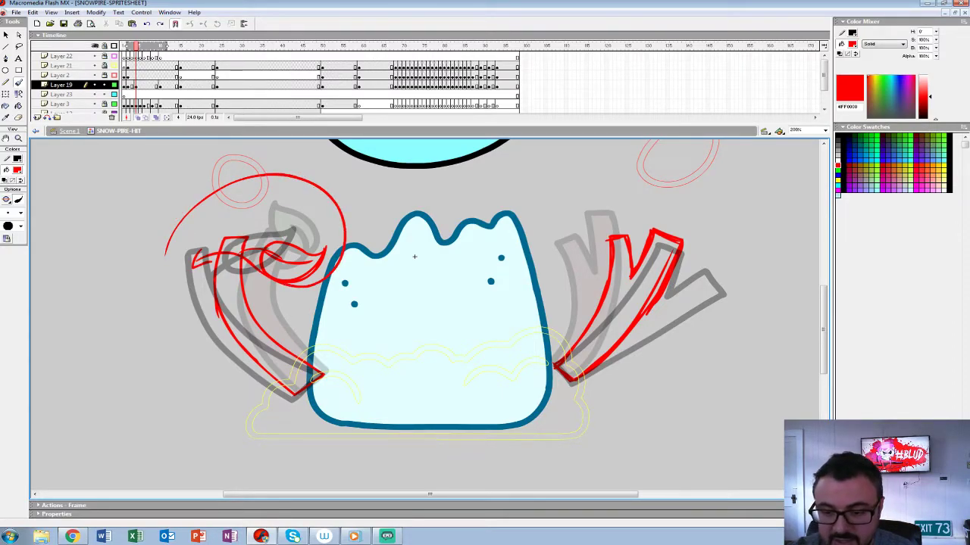
Compare the sketched arms with the neighbouring frames, add a blank keyframe at frame 4 of Layer 19, and show the other layers as outlines
drag(414, 257, 213, 255)
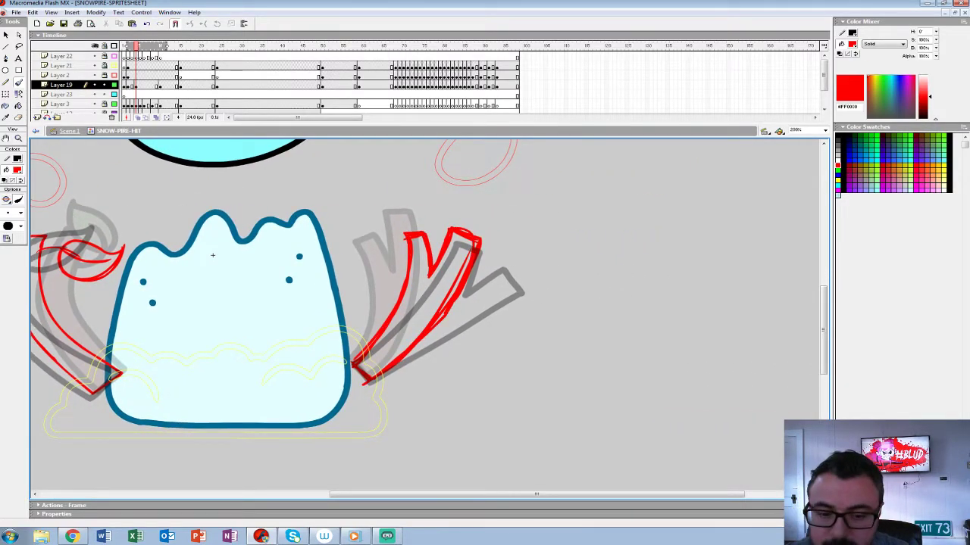
drag(212, 256, 437, 258)
key(period)
key(comma)
key(comma)
key(period)
key(Delete)
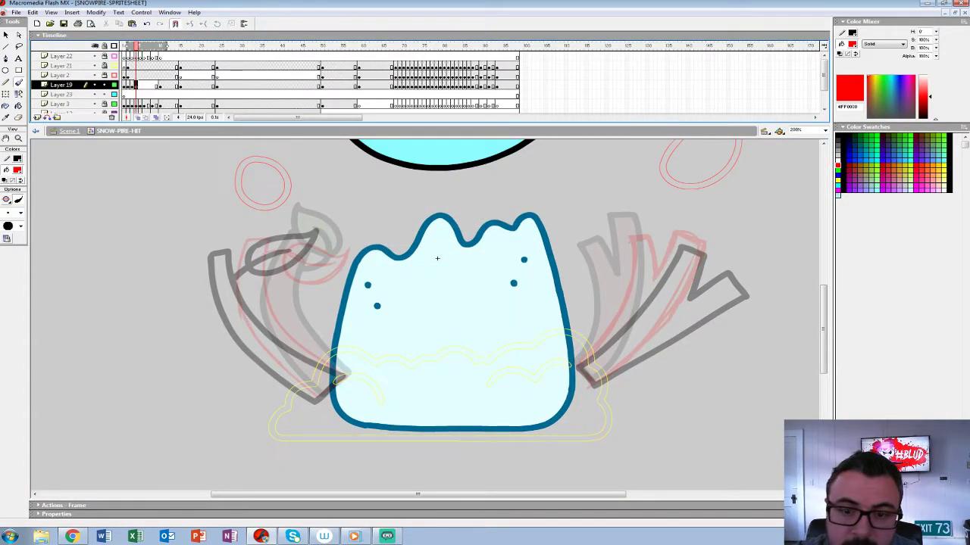
key(ctrl+alt+shift+o)
Ink the left stick arm and its leaf over the sketch on frame 4 with a thicker black brush
click(16, 170)
click(4, 195)
click(18, 138)
click(339, 310)
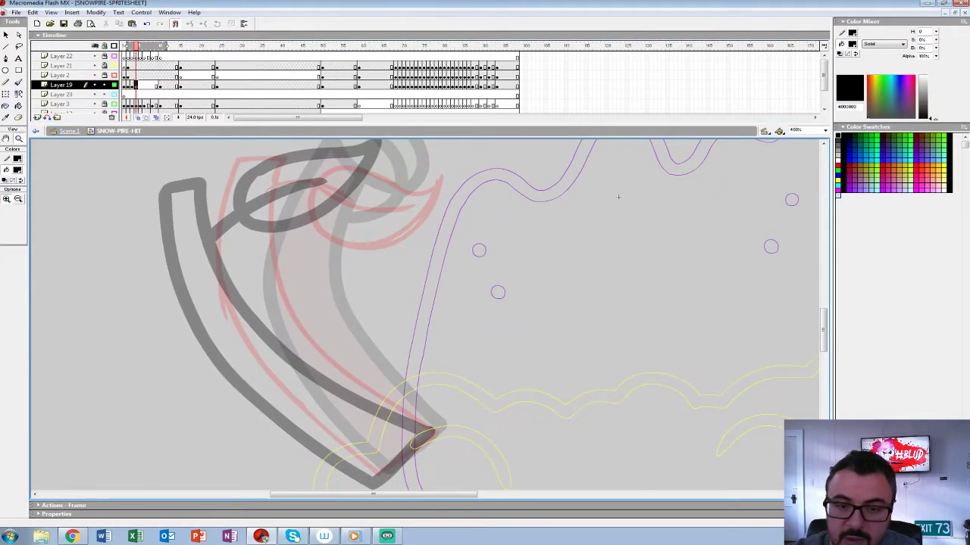
click(18, 81)
click(21, 226)
click(11, 319)
mouse_move(236, 159)
mouse_down()
mouse_move(291, 156)
mouse_move(277, 281)
mouse_move(401, 403)
mouse_move(418, 444)
mouse_move(370, 477)
mouse_move(219, 258)
mouse_move(341, 452)
mouse_move(371, 477)
mouse_up()
mouse_move(286, 184)
mouse_down()
mouse_move(252, 278)
mouse_move(341, 312)
mouse_move(377, 309)
mouse_up()
mouse_move(306, 261)
mouse_down()
mouse_move(282, 315)
mouse_move(328, 337)
mouse_move(384, 327)
mouse_move(406, 275)
mouse_move(366, 281)
mouse_move(310, 261)
mouse_up()
mouse_move(254, 188)
mouse_down()
mouse_move(314, 176)
mouse_move(402, 229)
mouse_up()
key(ctrl+z)
Ink the forked right stick arm in black over the sketch on frame 4
drag(666, 341, 279, 253)
mouse_move(545, 288)
mouse_down()
mouse_move(378, 270)
mouse_move(326, 290)
mouse_up()
mouse_move(413, 247)
mouse_down()
mouse_move(406, 170)
mouse_move(357, 159)
mouse_move(320, 350)
mouse_move(254, 422)
mouse_move(303, 453)
mouse_move(462, 291)
mouse_move(518, 179)
mouse_move(444, 189)
mouse_move(413, 246)
mouse_move(454, 159)
mouse_move(504, 201)
mouse_move(366, 402)
mouse_move(291, 455)
mouse_up()
key(ctrl+z)
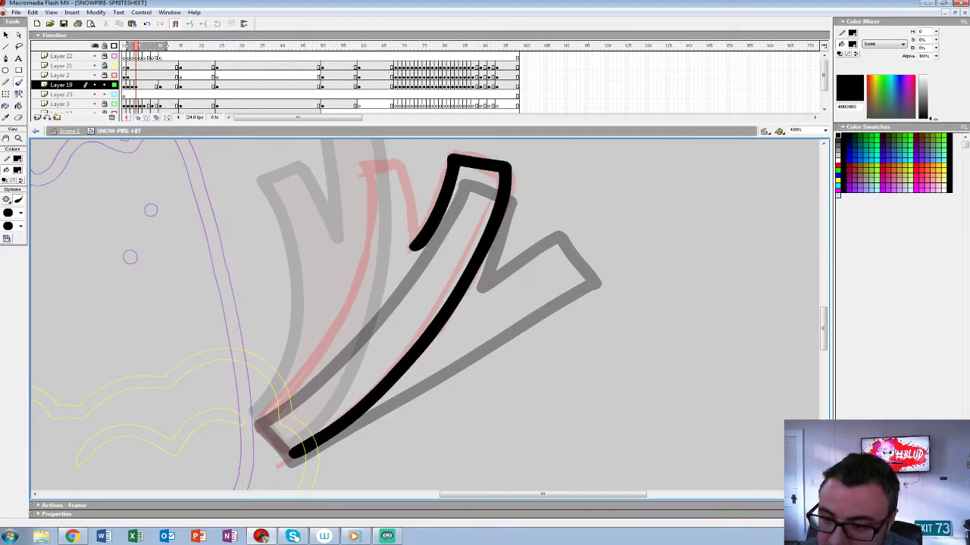
mouse_move(412, 246)
mouse_down()
mouse_move(396, 156)
mouse_move(262, 415)
mouse_move(273, 446)
mouse_move(292, 457)
mouse_up()
Insert a blank keyframe at frame 3 of Layer 19
click(136, 85)
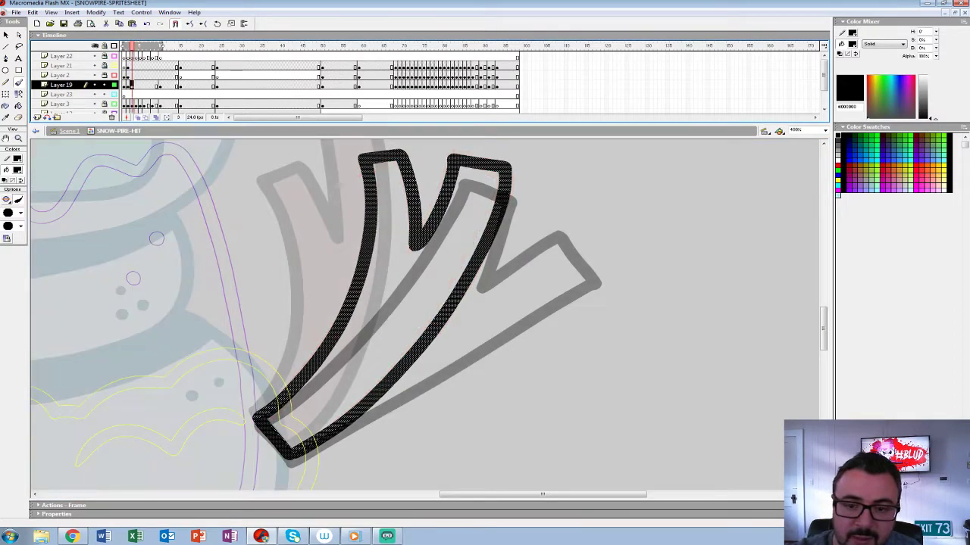
click(132, 85)
mouse_move(127, 294)
mouse_down()
mouse_move(140, 303)
mouse_move(475, 304)
mouse_up()
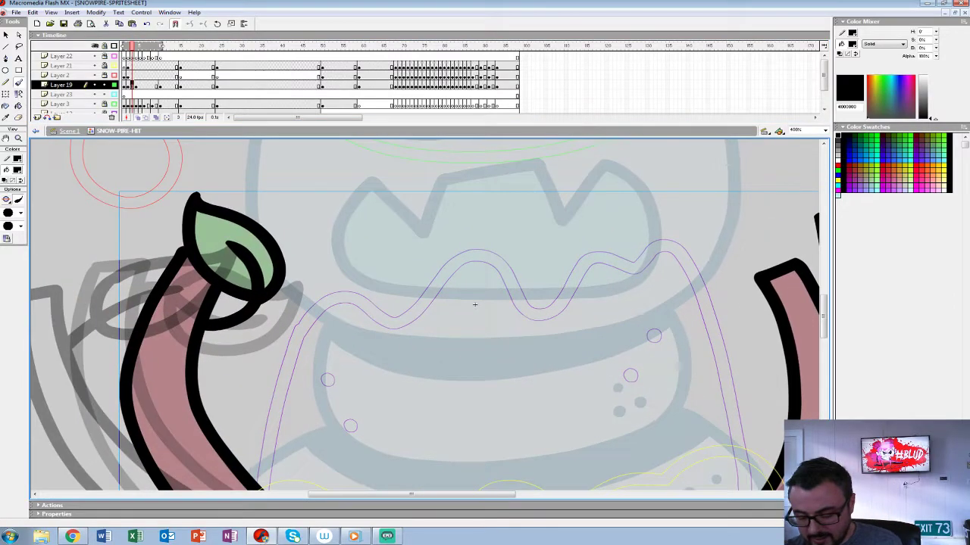
key(Delete)
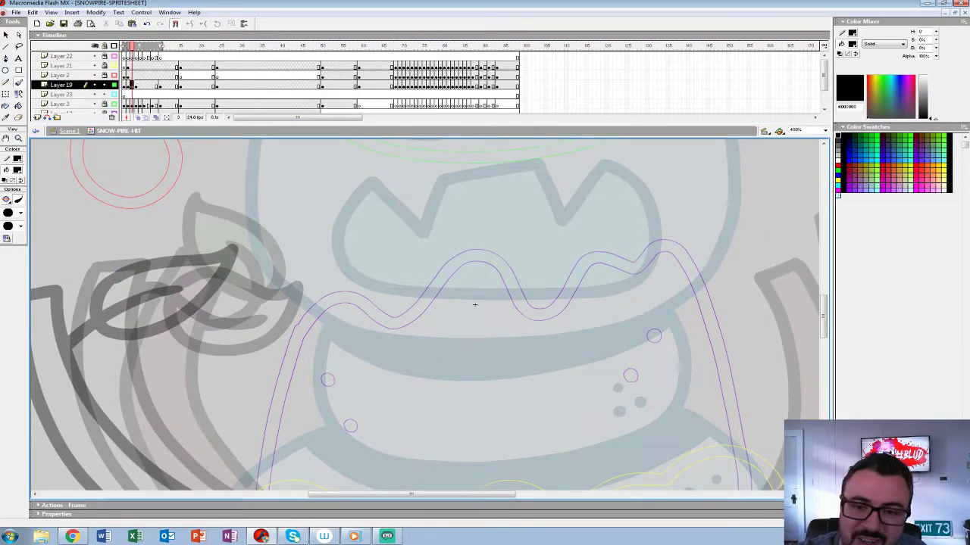
Ink the curled leaf and the left stick arm in black on frame 3, between the raised pose and the frame 4 pose
drag(475, 304, 572, 275)
mouse_move(290, 274)
mouse_down()
mouse_move(365, 271)
mouse_move(359, 221)
mouse_up()
mouse_move(317, 278)
mouse_down()
mouse_move(331, 225)
mouse_move(316, 182)
mouse_move(339, 182)
mouse_move(393, 218)
mouse_move(394, 282)
mouse_move(336, 307)
mouse_up()
drag(572, 275, 608, 210)
mouse_move(278, 158)
mouse_down()
mouse_move(335, 164)
mouse_move(300, 260)
mouse_move(369, 399)
mouse_move(435, 436)
mouse_up()
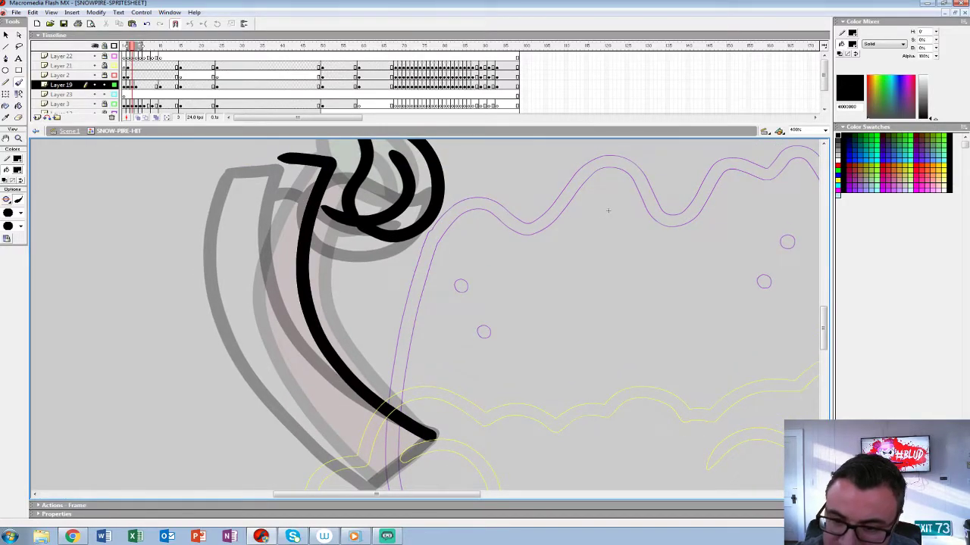
mouse_move(281, 155)
mouse_down()
mouse_move(243, 223)
mouse_move(238, 294)
mouse_move(261, 372)
mouse_move(311, 436)
mouse_move(368, 483)
mouse_move(435, 438)
mouse_up()
Ink the forked right stick arm in black on frame 3 between its two neighbouring poses, redoing the first strokes
mouse_move(607, 210)
mouse_down()
mouse_move(10, 167)
mouse_move(20, 211)
mouse_up()
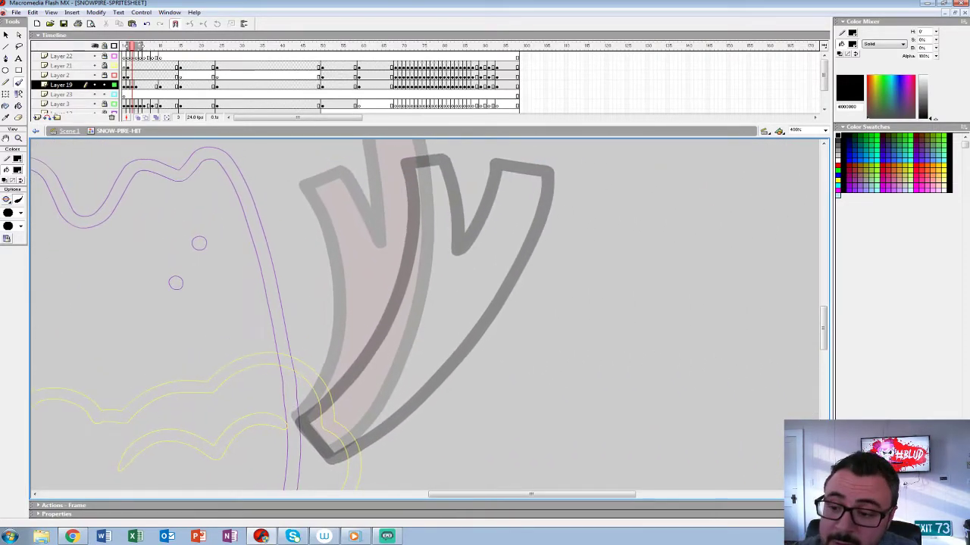
mouse_move(356, 173)
mouse_down()
mouse_move(367, 215)
mouse_move(314, 409)
mouse_move(299, 421)
mouse_up()
drag(299, 421, 258, 489)
mouse_move(319, 242)
mouse_down()
mouse_move(352, 233)
mouse_move(362, 251)
mouse_move(356, 235)
mouse_move(383, 311)
mouse_move(395, 187)
mouse_move(423, 263)
mouse_move(352, 234)
mouse_move(391, 303)
mouse_move(399, 187)
mouse_move(427, 149)
mouse_move(470, 173)
mouse_move(448, 318)
mouse_move(314, 484)
mouse_up()
key(ctrl+z)
key(ctrl+z)
key(ctrl+z)
mouse_move(430, 150)
mouse_down()
mouse_move(477, 181)
mouse_move(409, 394)
mouse_move(314, 488)
mouse_move(287, 444)
mouse_up()
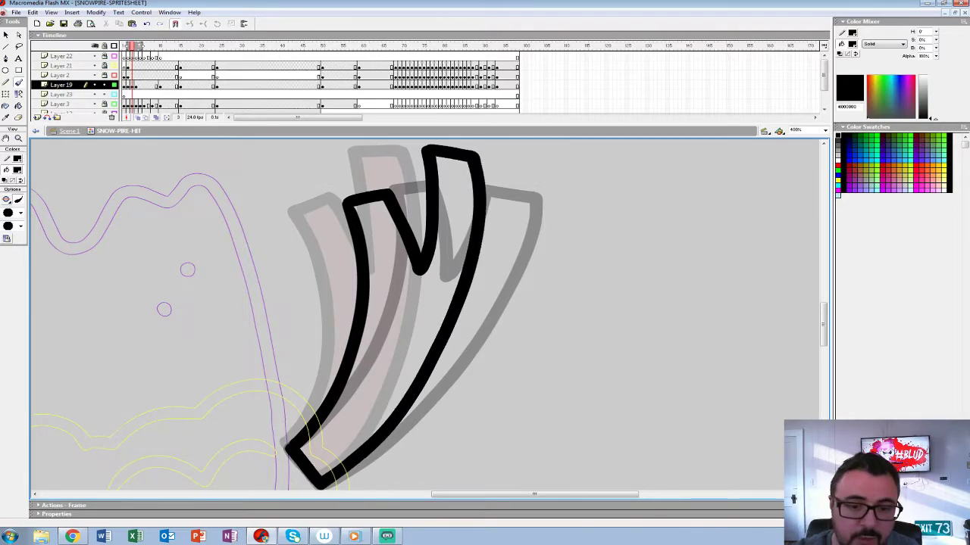
Insert a blank keyframe at frame 6 of Layer 19
click(19, 139)
alt+click(413, 291)
alt+click(412, 287)
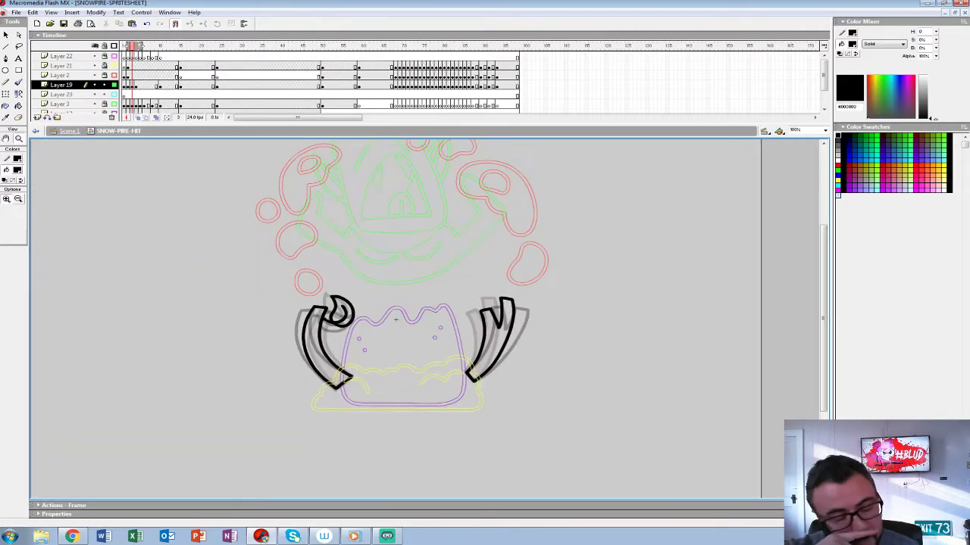
click(144, 85)
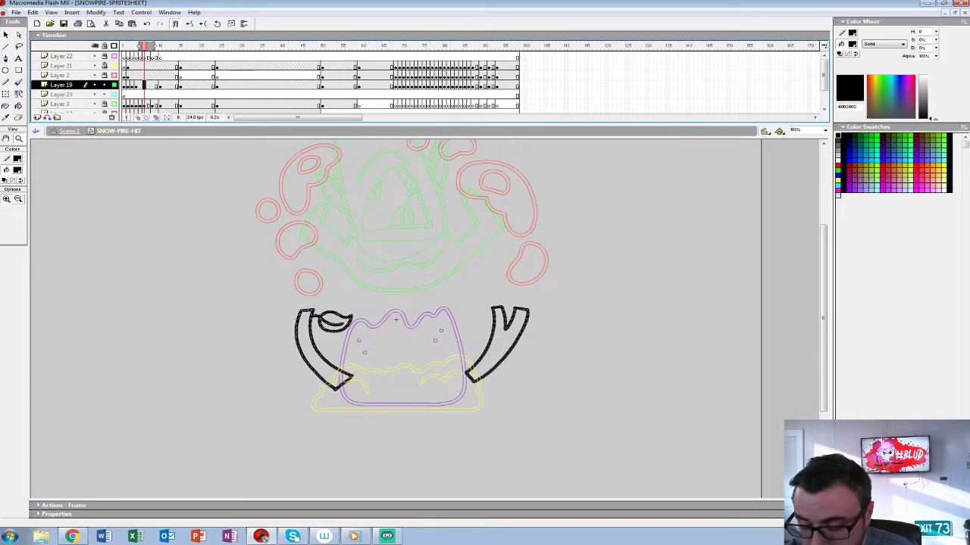
key(Delete)
key(ctrl+z)
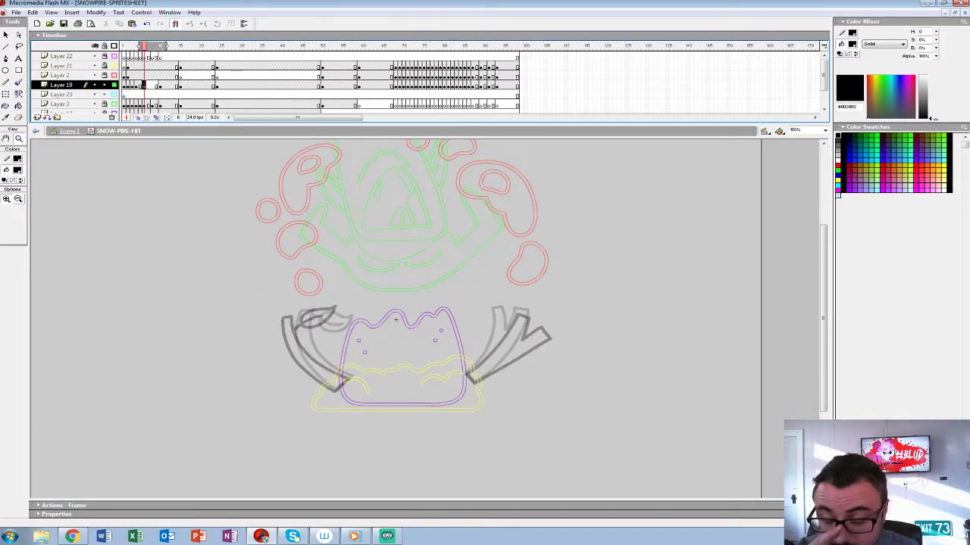
Ink the left stick arm in black on frame 6 between the two onion-skinned poses
click(301, 349)
click(318, 382)
drag(324, 378, 303, 378)
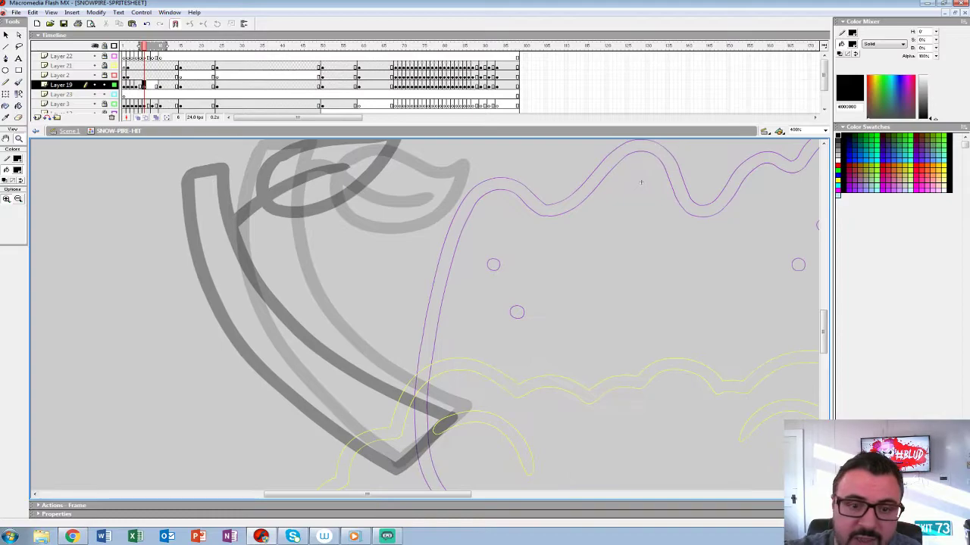
key(b)
drag(640, 182, 661, 187)
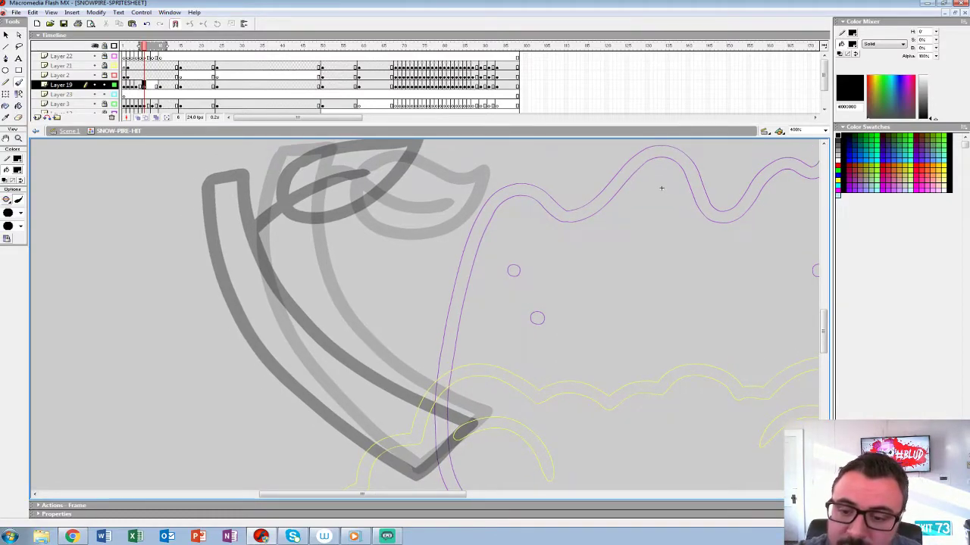
mouse_move(241, 162)
mouse_down()
mouse_move(232, 233)
mouse_move(260, 310)
mouse_up()
key(ctrl+z)
mouse_move(241, 162)
mouse_down()
mouse_move(240, 235)
mouse_move(259, 303)
mouse_move(297, 369)
mouse_move(415, 468)
mouse_move(473, 417)
mouse_move(335, 328)
mouse_move(303, 282)
mouse_move(283, 225)
mouse_move(288, 159)
mouse_move(244, 159)
mouse_up()
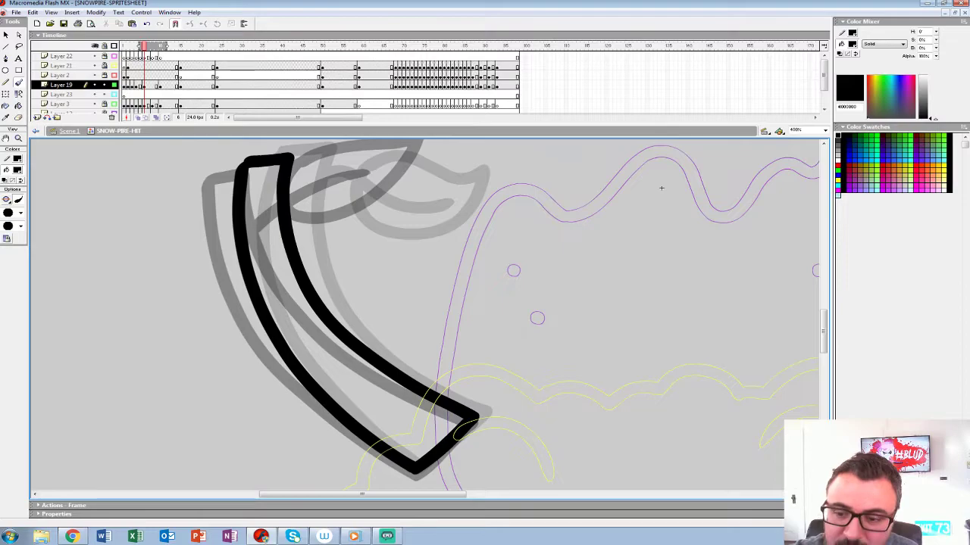
Ink the leaf with its vein and stem on the left stick arm of frame 6
drag(661, 187, 603, 284)
mouse_move(235, 294)
mouse_down()
mouse_move(278, 270)
mouse_move(335, 284)
mouse_move(274, 303)
mouse_move(328, 309)
mouse_up()
key(ctrl+z)
key(ctrl+z)
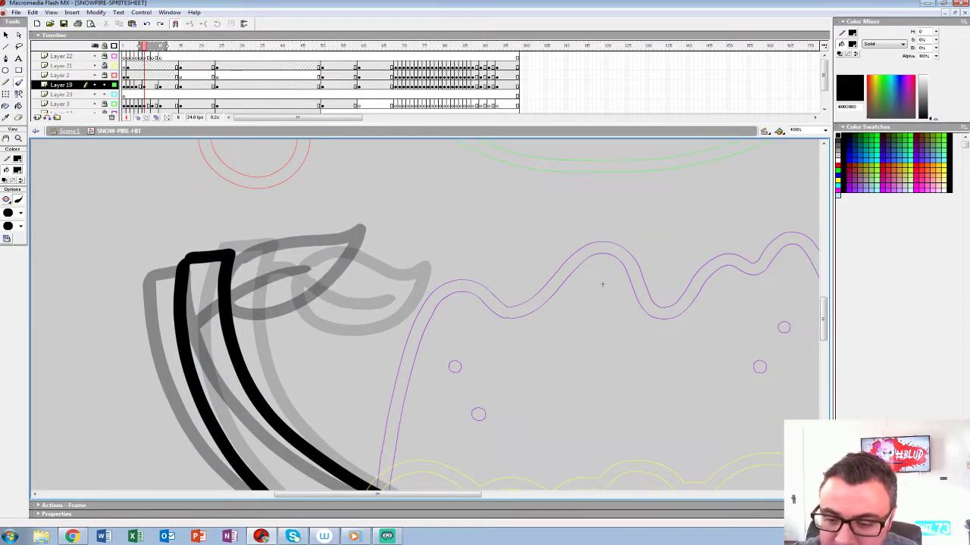
mouse_move(272, 259)
mouse_down()
mouse_move(281, 315)
mouse_move(409, 294)
mouse_move(365, 252)
mouse_move(264, 266)
mouse_up()
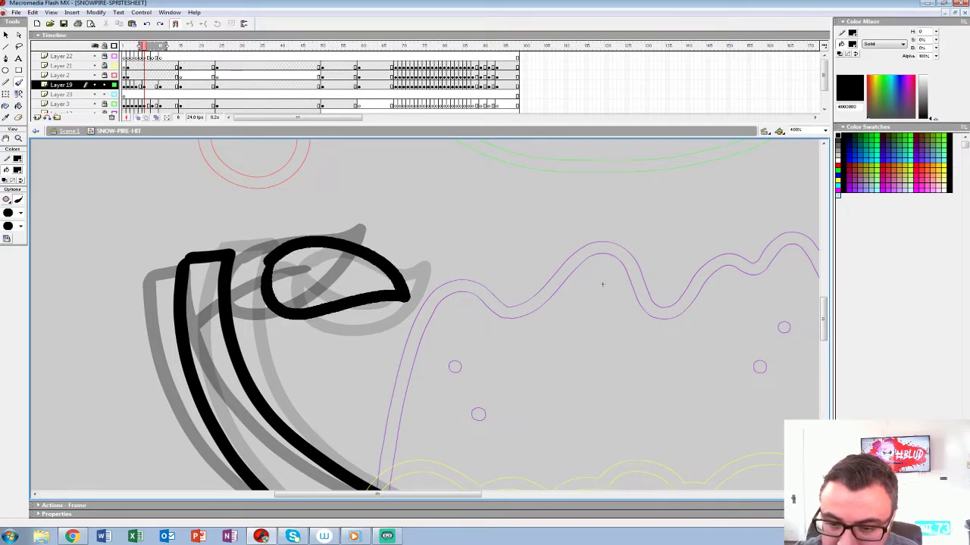
mouse_move(339, 275)
mouse_down()
mouse_move(241, 277)
mouse_move(230, 288)
mouse_up()
Ink the forked right stick arm in black on frame 6 between its neighbouring poses
mouse_move(727, 326)
mouse_down()
mouse_move(254, 240)
mouse_move(90, 230)
mouse_move(94, 244)
mouse_up()
mouse_move(407, 168)
mouse_down()
mouse_move(395, 227)
mouse_move(286, 388)
mouse_move(249, 415)
mouse_up()
mouse_move(404, 163)
mouse_down()
mouse_move(452, 170)
mouse_move(446, 250)
mouse_move(500, 181)
mouse_move(542, 194)
mouse_up()
key(ctrl+z)
mouse_move(400, 162)
mouse_down()
mouse_move(438, 162)
mouse_move(452, 235)
mouse_move(539, 199)
mouse_move(563, 211)
mouse_up()
mouse_move(250, 416)
mouse_down()
mouse_move(283, 457)
mouse_move(344, 419)
mouse_move(445, 337)
mouse_move(564, 209)
mouse_up()
Replay the inked arm motion and insert a blank keyframe at frame 5 of Layer 19
drag(424, 303, 644, 252)
click(19, 139)
alt+click(418, 256)
alt+click(308, 263)
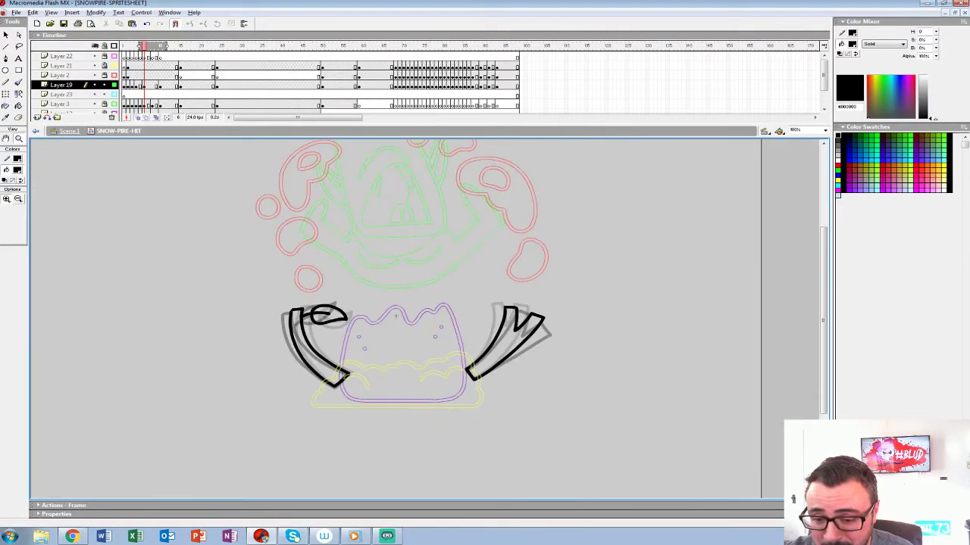
alt+click(389, 311)
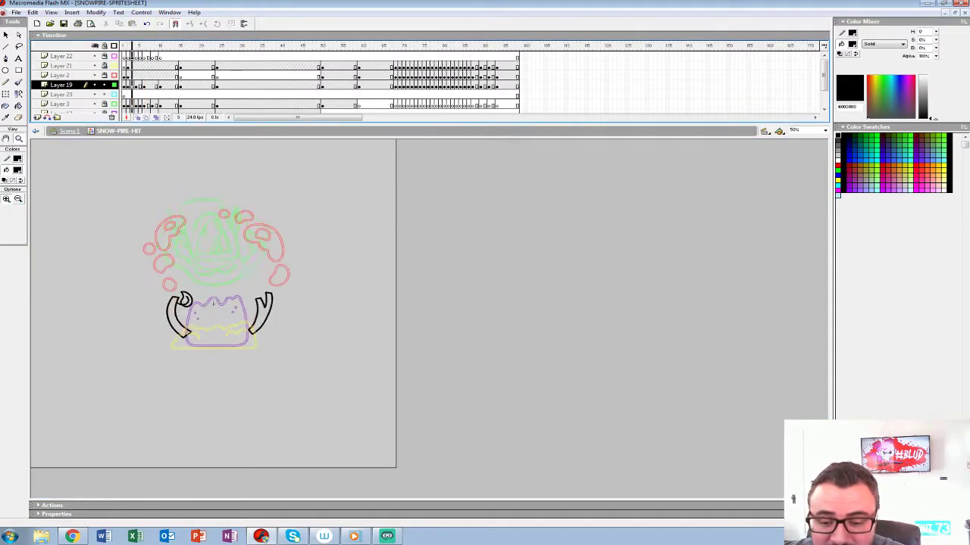
key(ctrl+1)
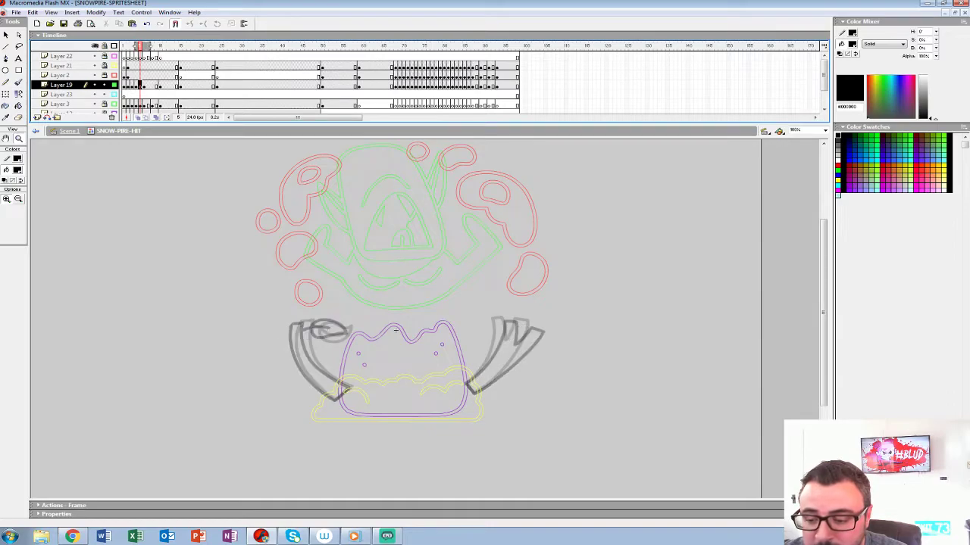
key(ctrl+equal)
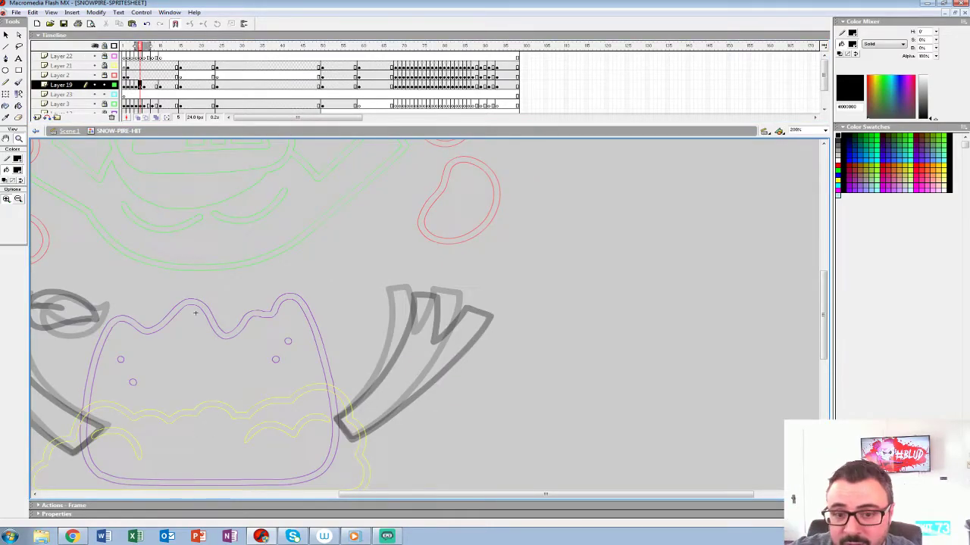
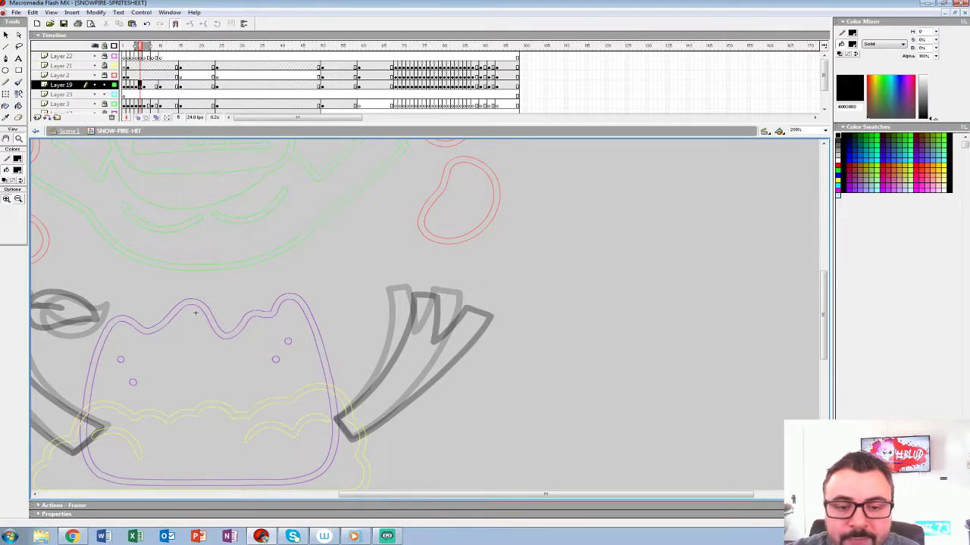
Ink the left stick arm and its leaf in black on frame 5 between the frame 4 and frame 6 poses
click(194, 312)
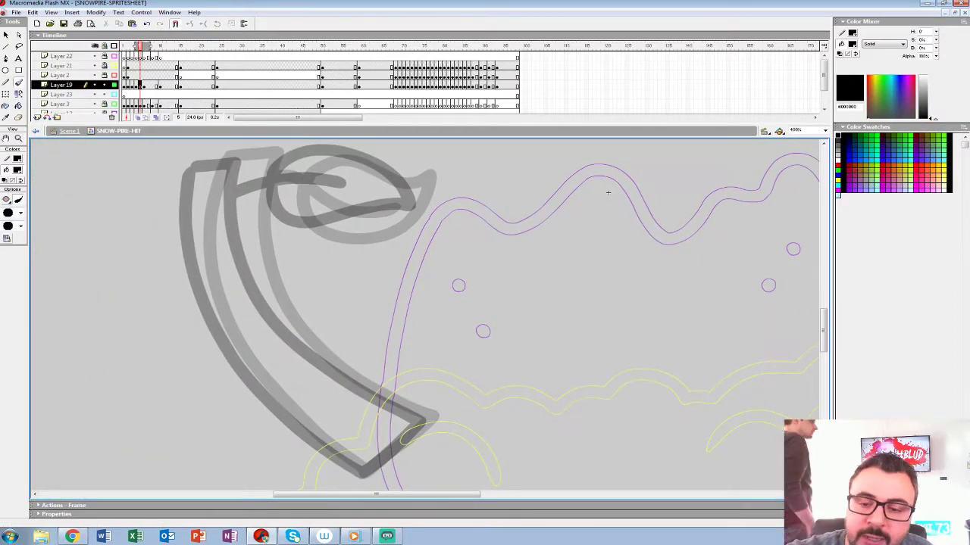
mouse_move(210, 159)
mouse_down()
mouse_move(199, 252)
mouse_move(236, 356)
mouse_move(277, 407)
mouse_move(364, 475)
mouse_up()
mouse_move(208, 161)
mouse_down()
mouse_move(256, 160)
mouse_move(277, 307)
mouse_move(374, 391)
mouse_move(428, 415)
mouse_move(367, 473)
mouse_up()
drag(425, 303, 383, 364)
mouse_move(212, 241)
mouse_down()
mouse_move(261, 239)
mouse_move(312, 265)
mouse_up()
mouse_move(256, 243)
mouse_down()
mouse_move(296, 291)
mouse_move(384, 265)
mouse_move(362, 247)
mouse_move(259, 216)
mouse_move(247, 240)
mouse_up()
Ink the forked right stick arm in black on frame 5 between the frame 4 and frame 6 poses
mouse_move(705, 341)
mouse_down()
mouse_move(226, 214)
mouse_move(167, 302)
mouse_up()
mouse_move(439, 173)
mouse_down()
mouse_move(432, 250)
mouse_move(392, 342)
mouse_move(309, 426)
mouse_up()
mouse_move(436, 171)
mouse_down()
mouse_move(478, 173)
mouse_move(486, 254)
mouse_move(531, 179)
mouse_move(588, 185)
mouse_move(574, 235)
mouse_move(482, 367)
mouse_move(341, 465)
mouse_move(307, 426)
mouse_up()
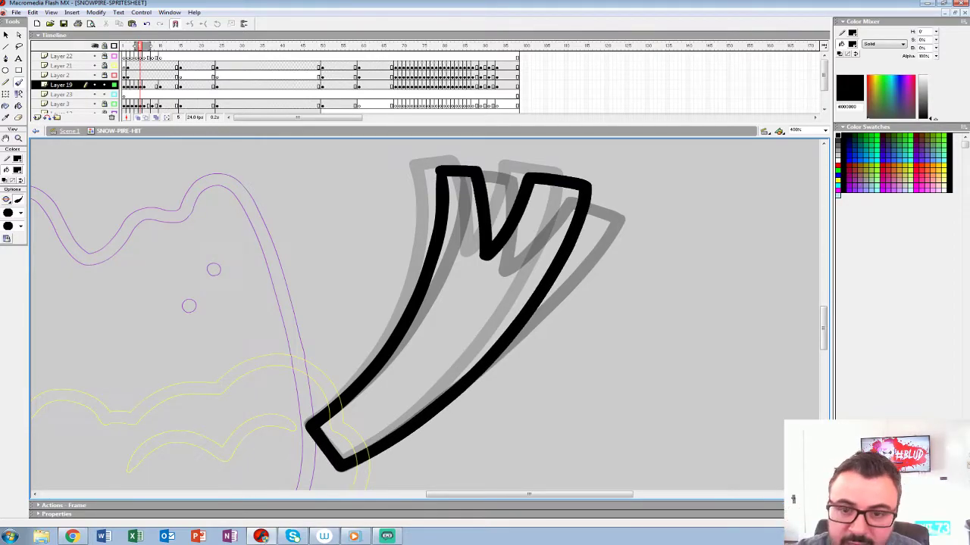
Insert a blank keyframe at frame 8 of Layer 19
click(150, 84)
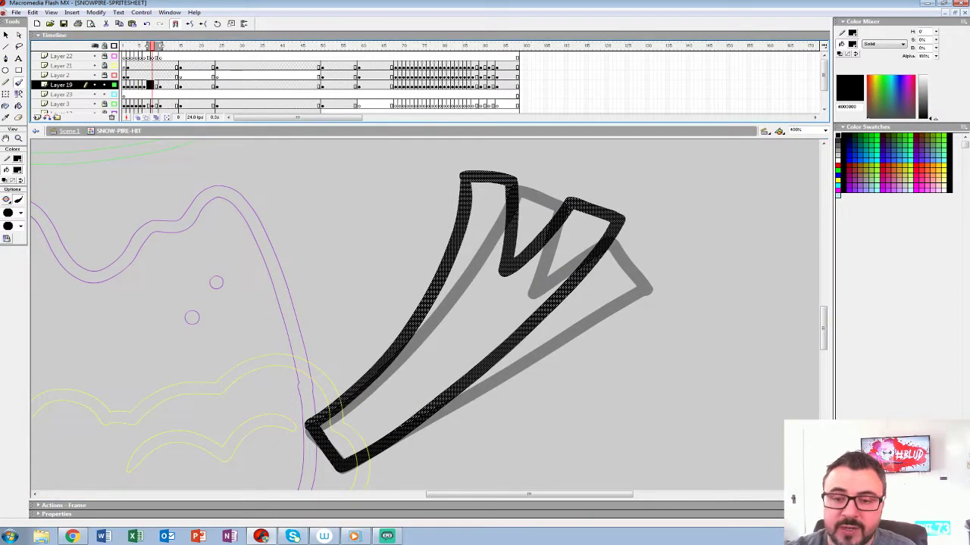
click(194, 75)
click(153, 85)
key(F7)
Ink the left stick arm and its leaf in black on frame 8 between the neighbouring poses
mouse_move(33, 215)
mouse_down()
mouse_move(488, 122)
mouse_move(713, 185)
mouse_up()
mouse_move(319, 164)
mouse_down()
mouse_move(277, 177)
mouse_move(277, 214)
mouse_move(308, 309)
mouse_move(336, 362)
mouse_move(378, 407)
mouse_move(471, 470)
mouse_up()
mouse_move(317, 165)
mouse_down()
mouse_move(320, 219)
mouse_move(377, 321)
mouse_move(421, 364)
mouse_move(523, 416)
mouse_move(422, 303)
mouse_move(370, 356)
mouse_up()
drag(379, 280, 400, 473)
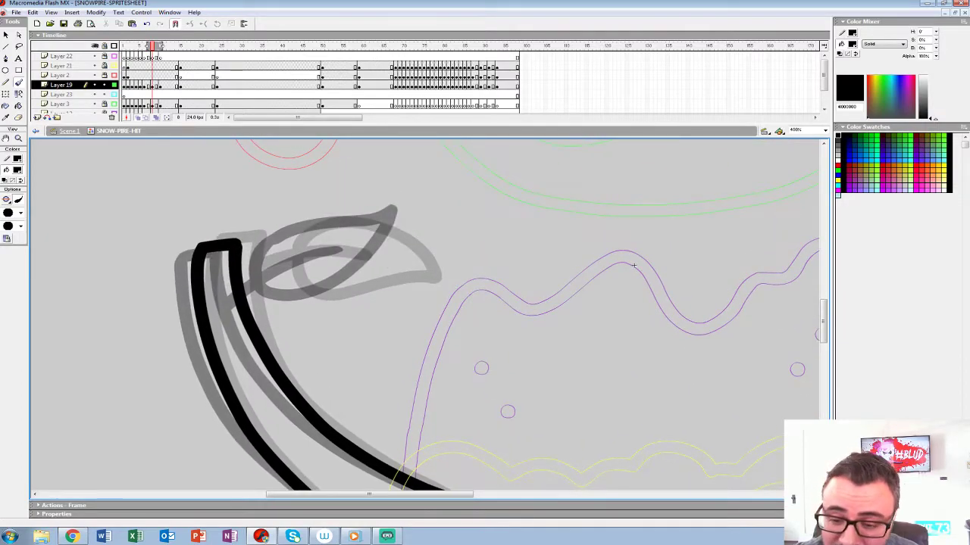
drag(254, 291, 333, 253)
mouse_move(267, 271)
mouse_down()
mouse_move(311, 292)
mouse_move(434, 246)
mouse_move(377, 226)
mouse_move(274, 251)
mouse_up()
Ink the forked right stick arm in black on frame 8 between its neighbouring poses
drag(742, 341, 115, 259)
mouse_move(502, 249)
mouse_down()
mouse_move(513, 162)
mouse_move(314, 386)
mouse_move(288, 399)
mouse_up()
key(ctrl+z)
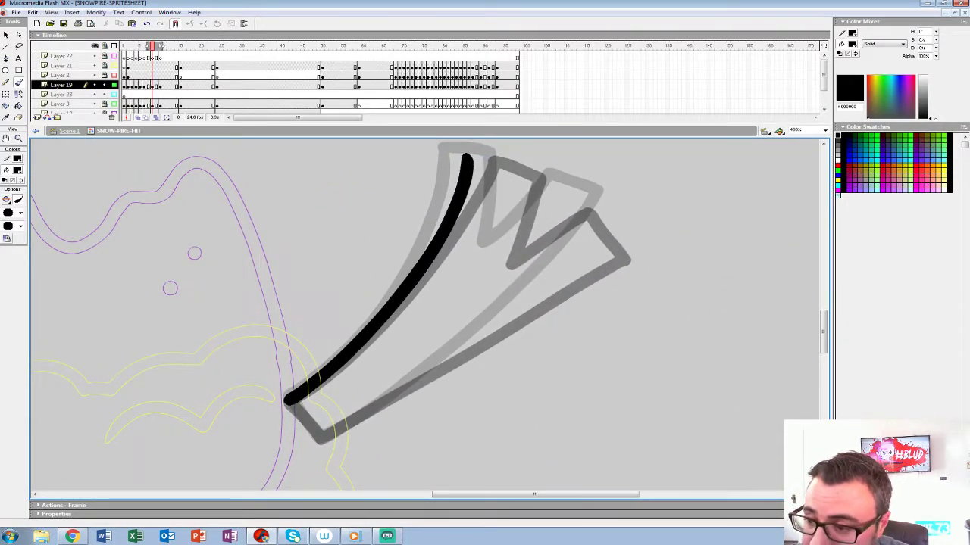
mouse_move(462, 156)
mouse_down()
mouse_move(517, 161)
mouse_move(497, 244)
mouse_move(563, 192)
mouse_move(604, 199)
mouse_up()
key(ctrl+z)
mouse_move(464, 155)
mouse_down()
mouse_move(512, 177)
mouse_move(500, 247)
mouse_move(565, 191)
mouse_move(612, 208)
mouse_move(544, 287)
mouse_move(346, 427)
mouse_move(320, 437)
mouse_move(288, 399)
mouse_up()
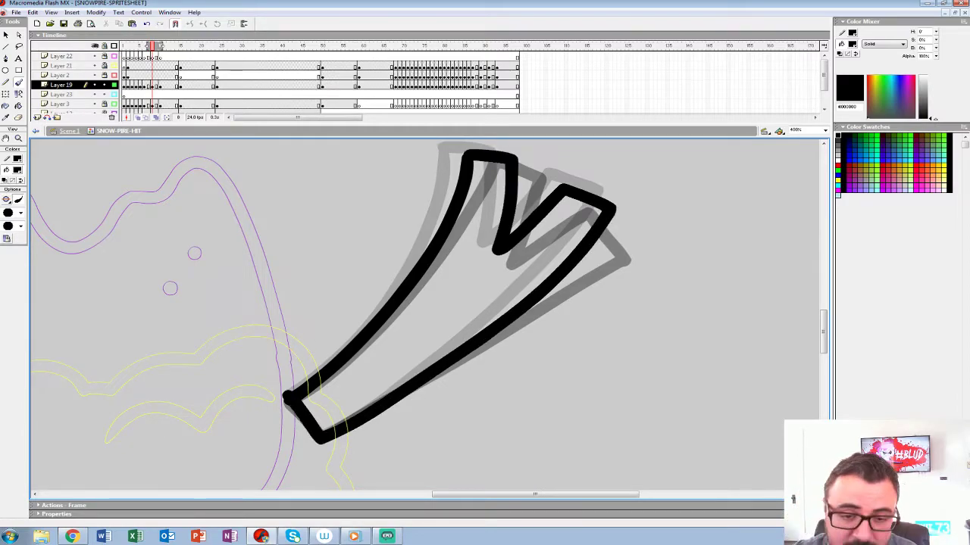
Turn off onion skinning and play back the hit animation from frame 2 to check the arm motion
key(z)
alt+click(212, 304)
alt+click(213, 304)
alt+click(213, 304)
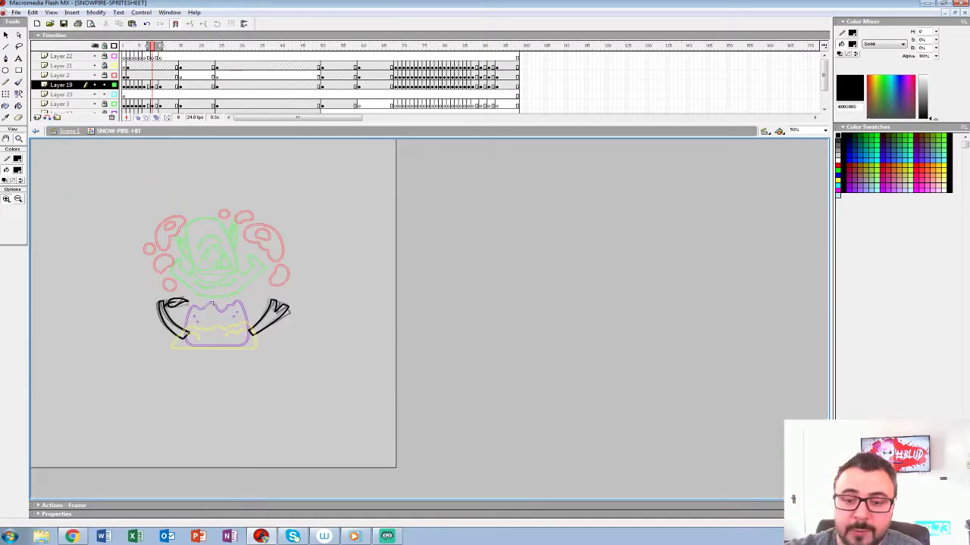
click(138, 117)
click(127, 85)
key(Return)
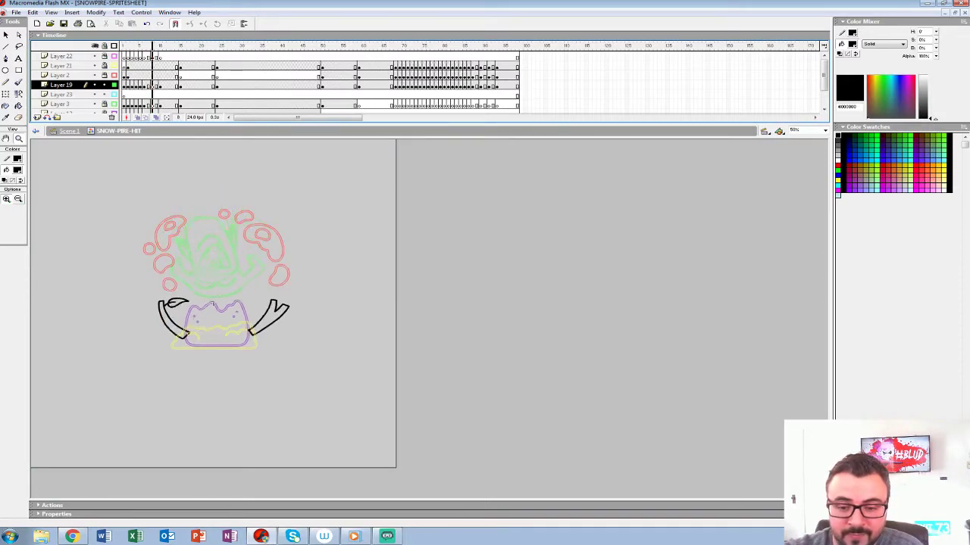
click(127, 85)
key(Return)
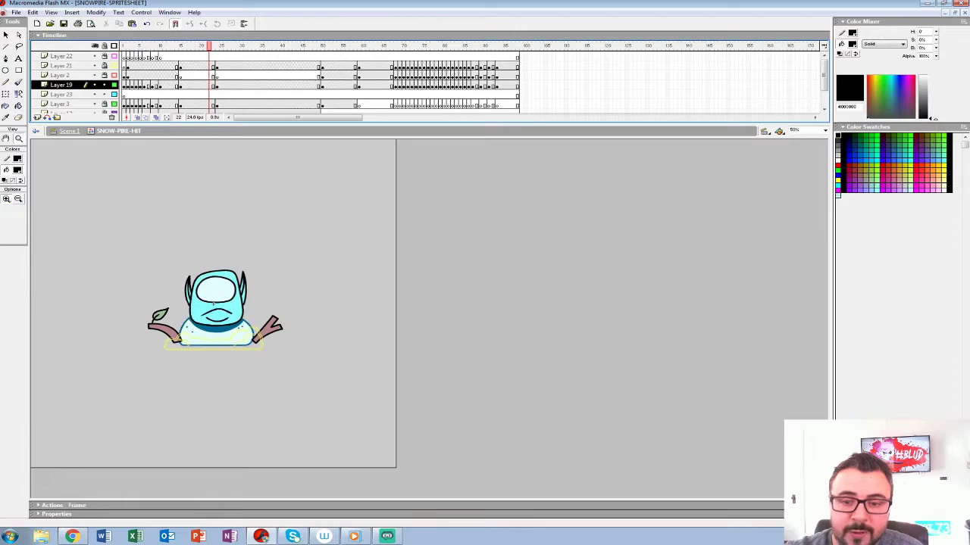
Sample the brown from the frame 2 stick arm and fill both arms on frame 3 with it
key(ctrl+1)
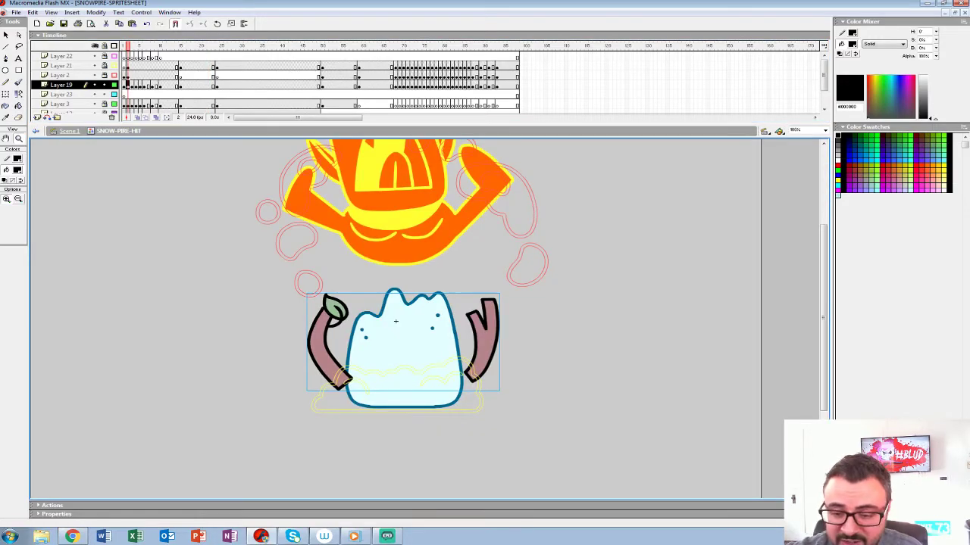
click(17, 170)
click(318, 320)
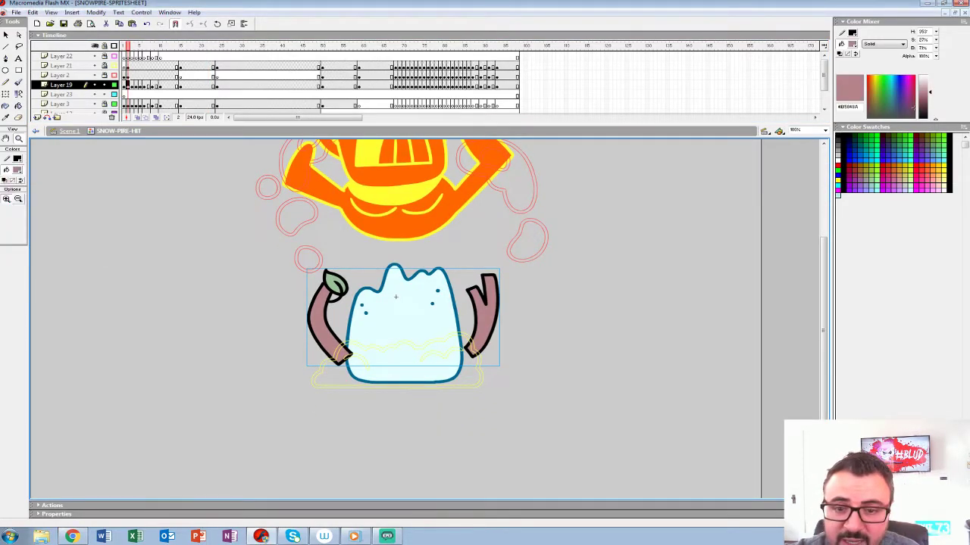
key(k)
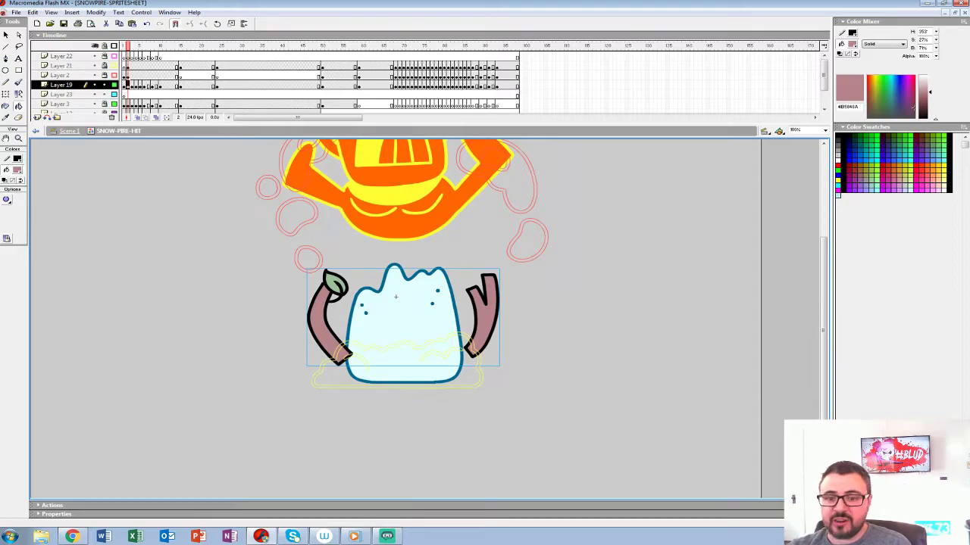
key(period)
click(317, 318)
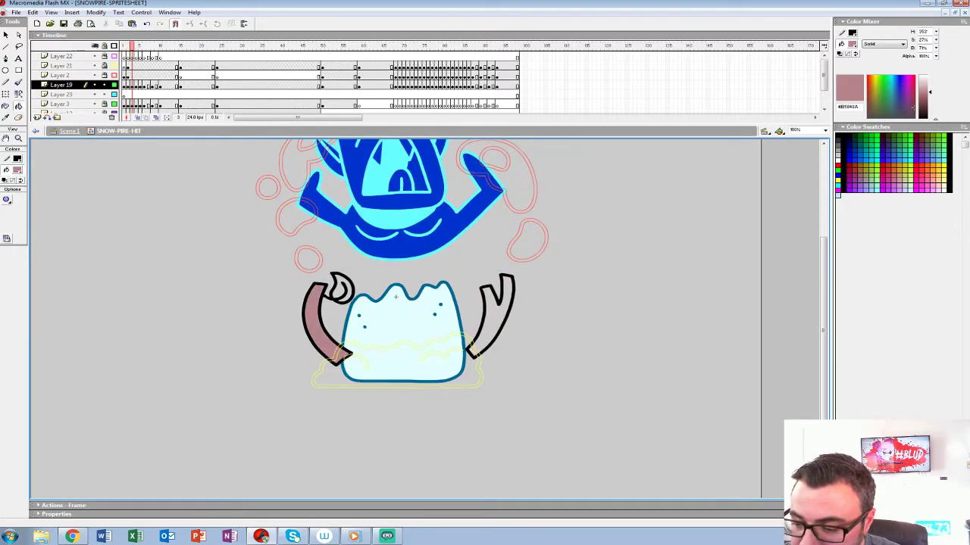
click(494, 322)
Fill the stick arms on frames 4 and 5 with the sampled brown
key(period)
click(496, 326)
key(period)
click(313, 326)
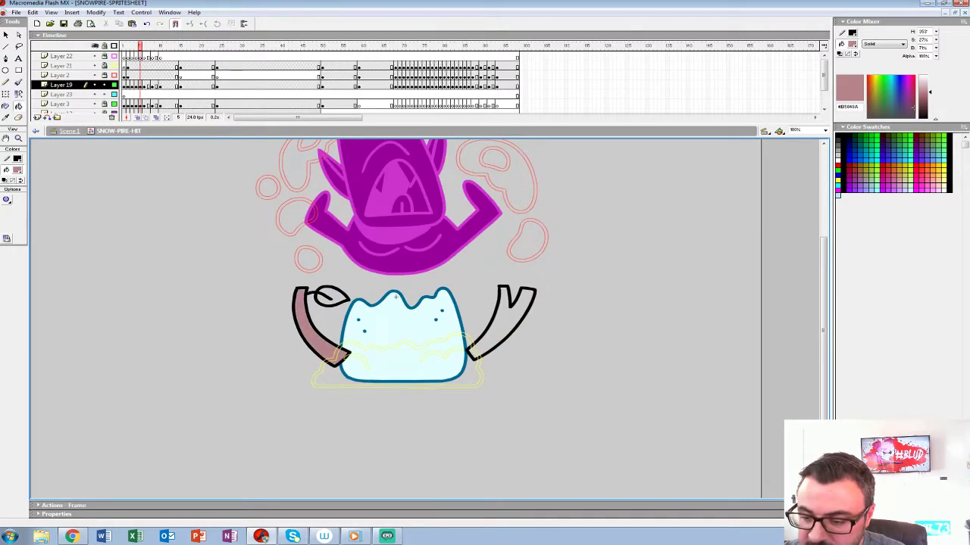
click(500, 322)
Fill both stick arms with brown on the remaining keyframes from frame 6 through frame 10
key(period)
click(506, 318)
click(315, 326)
key(period)
click(503, 330)
click(314, 326)
key(period)
click(504, 326)
click(310, 326)
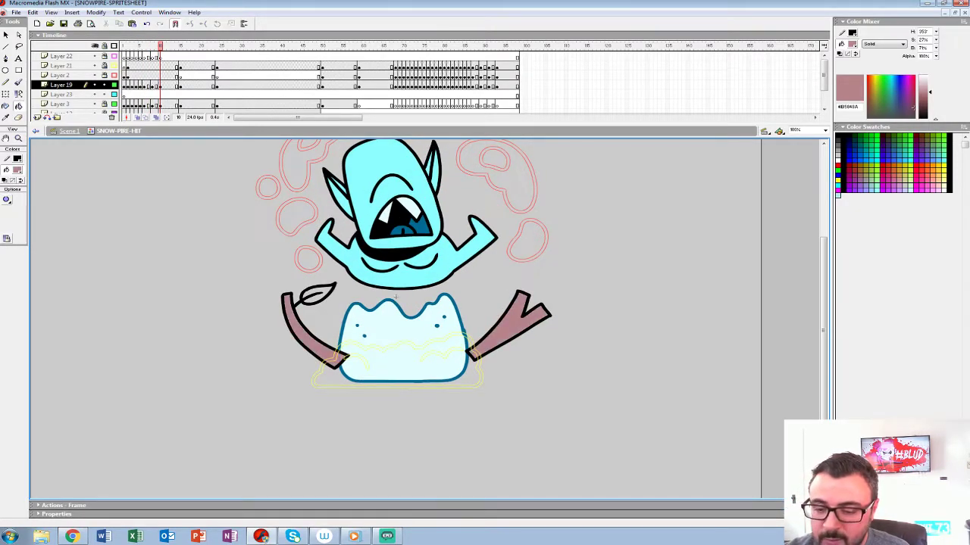
Sample the green from the leaf on frame 1 and fill the leaf on frame 3 with it
key(Return)
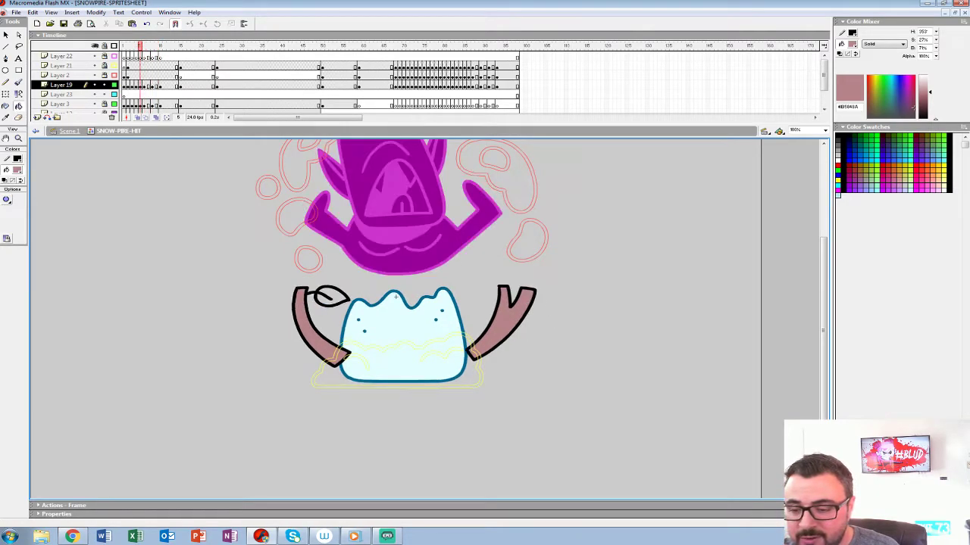
click(16, 170)
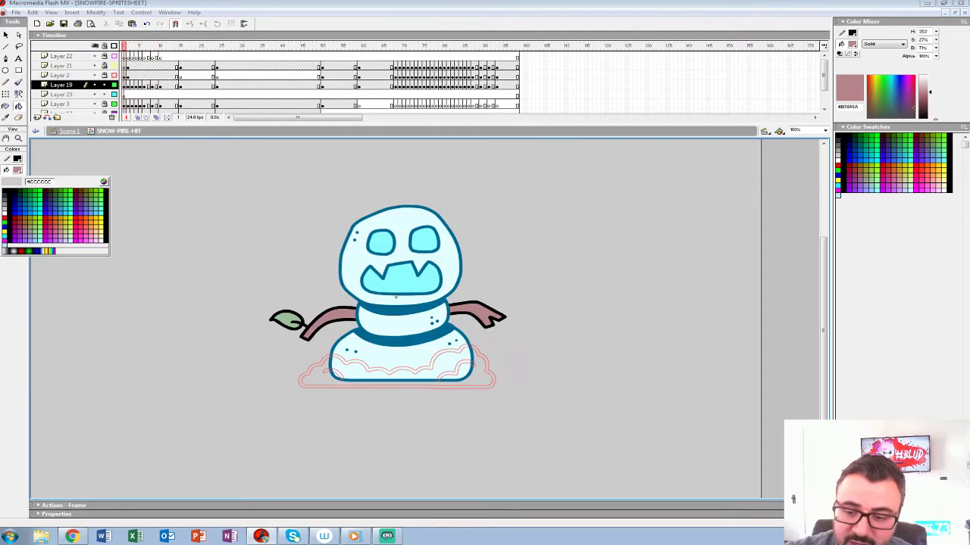
click(285, 318)
key(period)
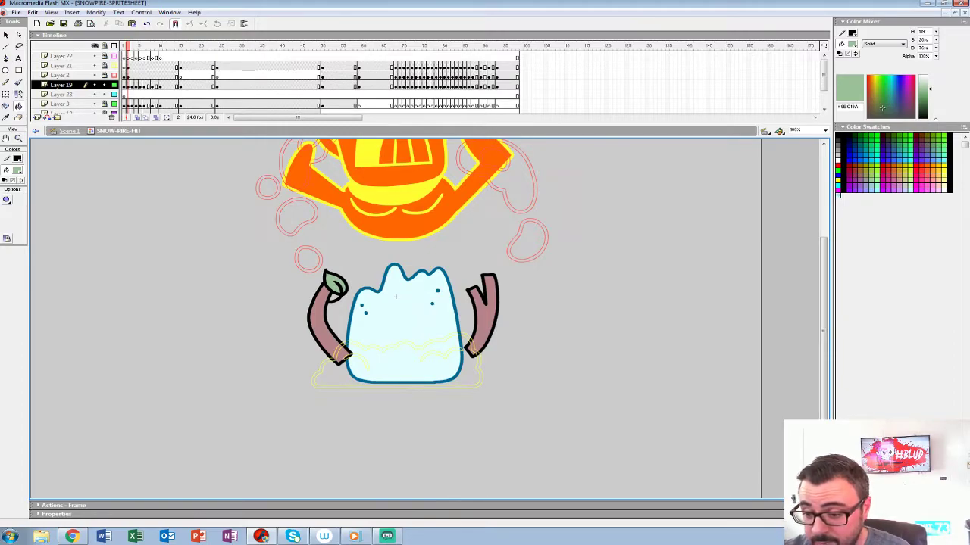
key(period)
click(342, 288)
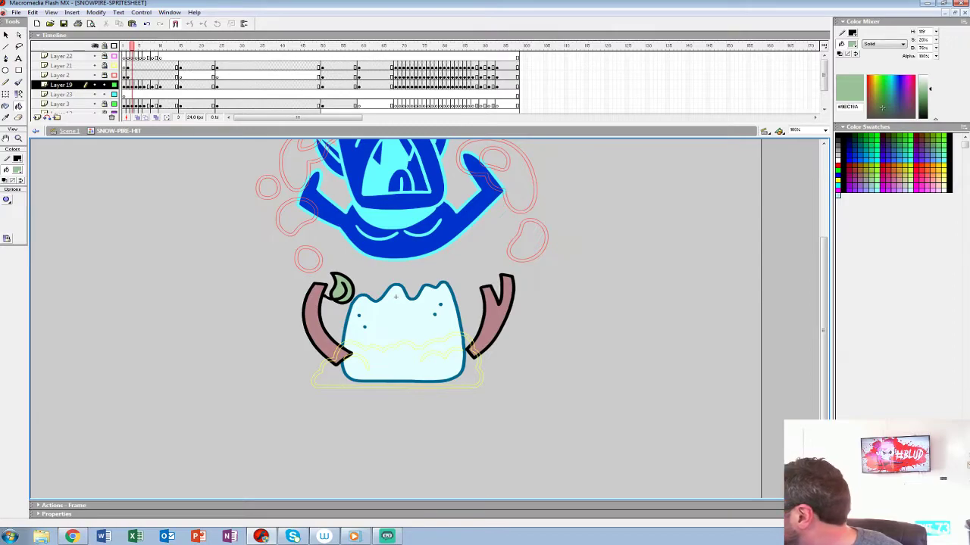
Fill the leaf with the sampled green on frames 4, 5 and 6
key(period)
click(333, 298)
key(period)
click(331, 296)
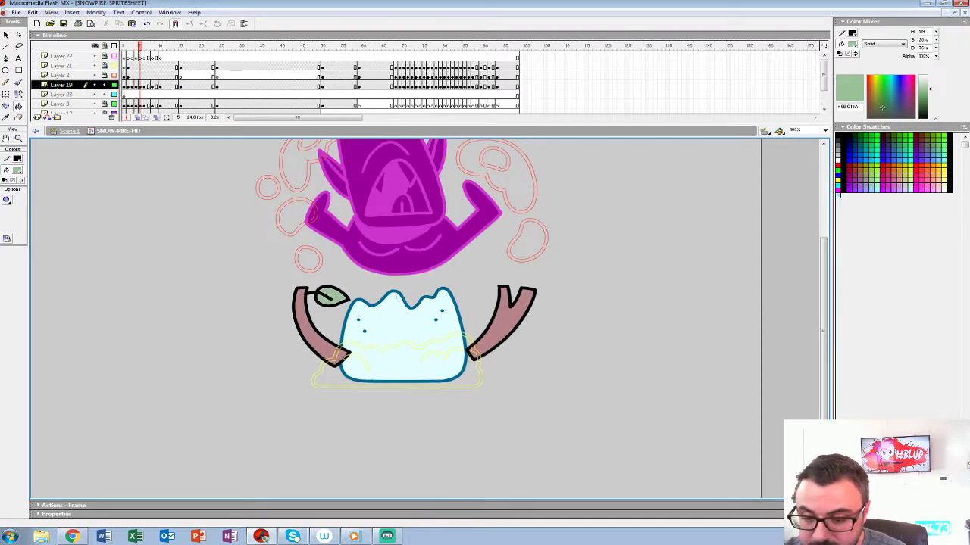
key(period)
click(328, 295)
Fill the leaf with green on the remaining keyframes through frame 10
key(period)
click(324, 295)
key(period)
key(period)
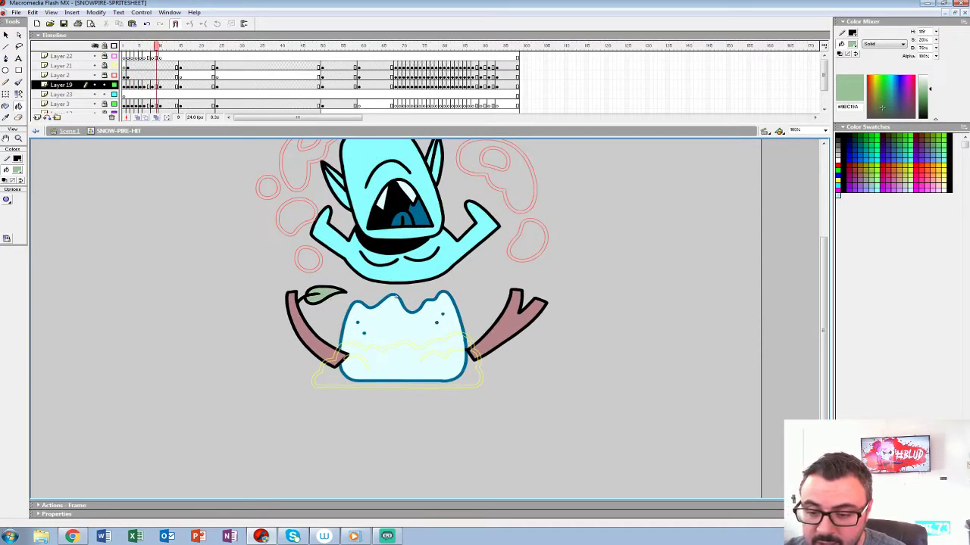
click(322, 296)
key(period)
key(period)
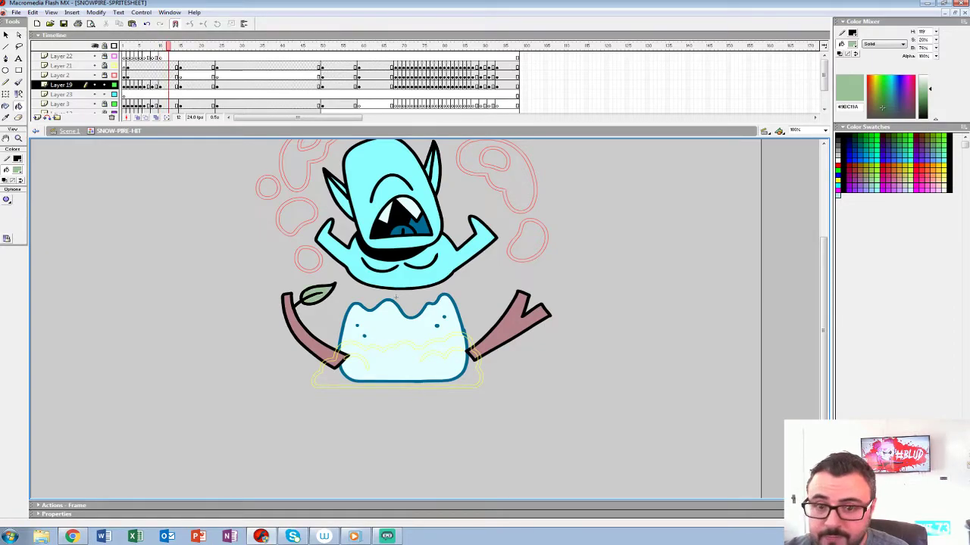
Show Layers 21 and 2 as filled artwork instead of outlines and play back the coloured animation
click(113, 75)
key(comma)
key(comma)
key(comma)
key(comma)
key(comma)
key(comma)
key(comma)
key(comma)
key(comma)
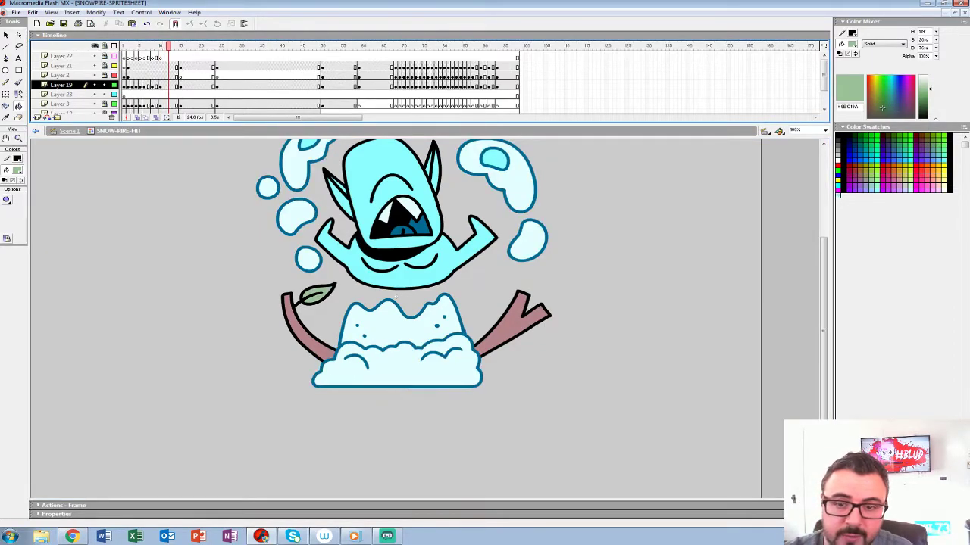
key(z)
key(ctrl+minus)
key(ctrl+minus)
key(Return)
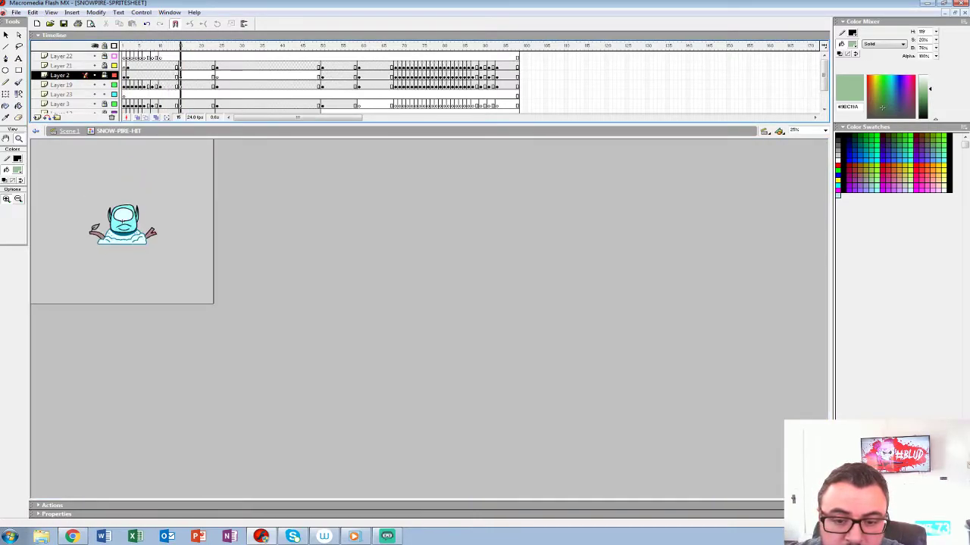
click(214, 303)
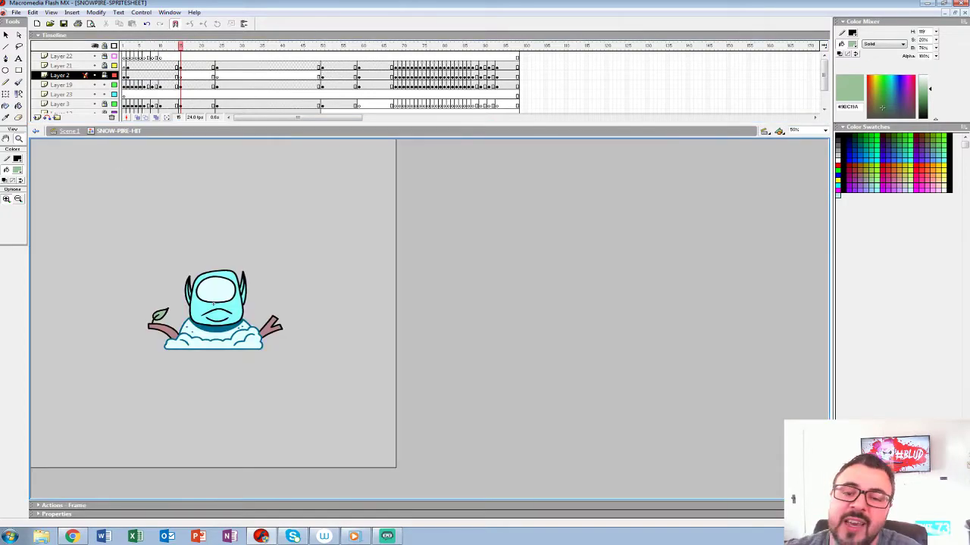
Move Layer 19 below Layer 23 and inspect its arm poses around frames 4 to 6
drag(61, 95, 61, 81)
click(136, 95)
click(131, 94)
click(136, 95)
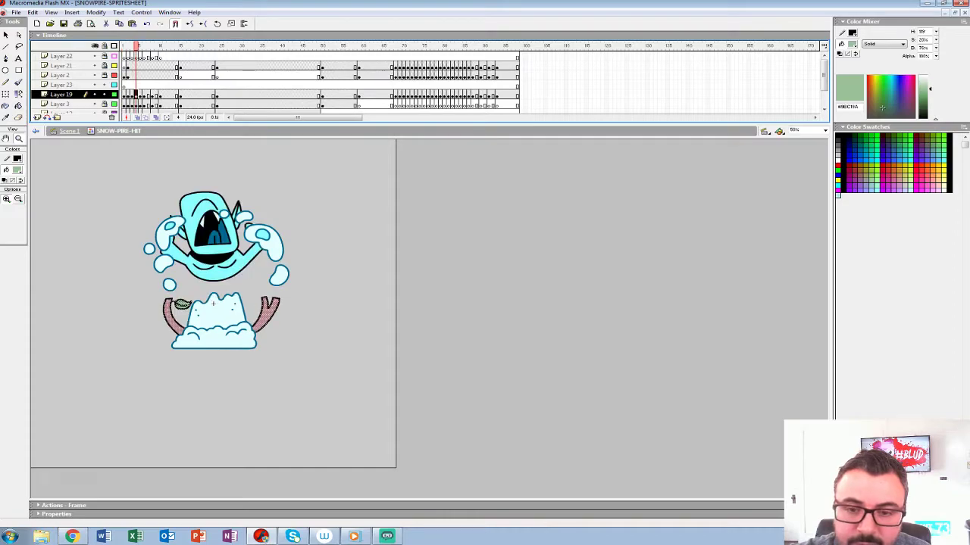
click(135, 94)
mouse_move(136, 95)
mouse_down()
mouse_move(132, 85)
mouse_move(144, 94)
mouse_up()
click(142, 95)
click(143, 95)
Play the hit animation repeatedly from the start to review the arms and snow chunks in motion
click(125, 66)
key(Return)
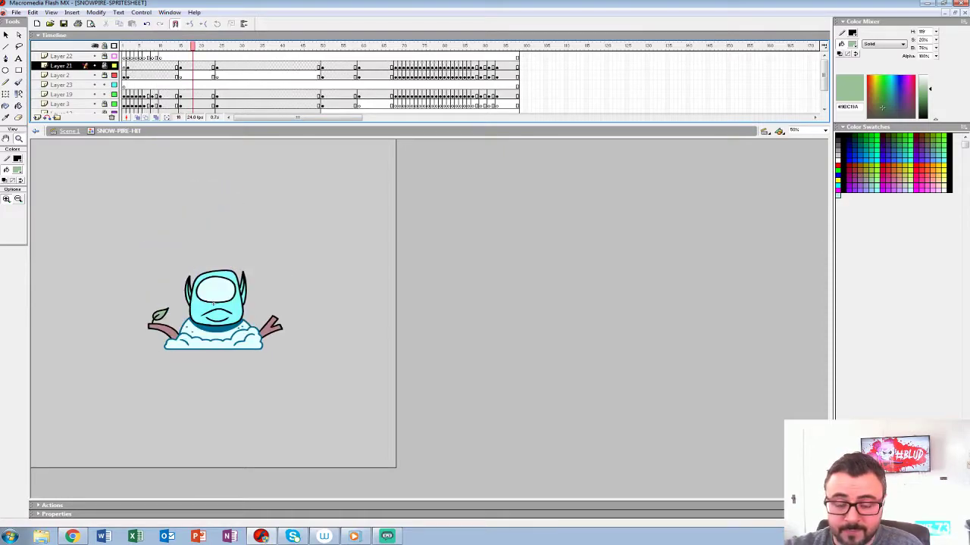
click(124, 84)
key(Return)
click(124, 85)
key(Return)
click(125, 84)
key(Return)
click(124, 85)
key(Return)
click(124, 84)
key(Return)
key(Return)
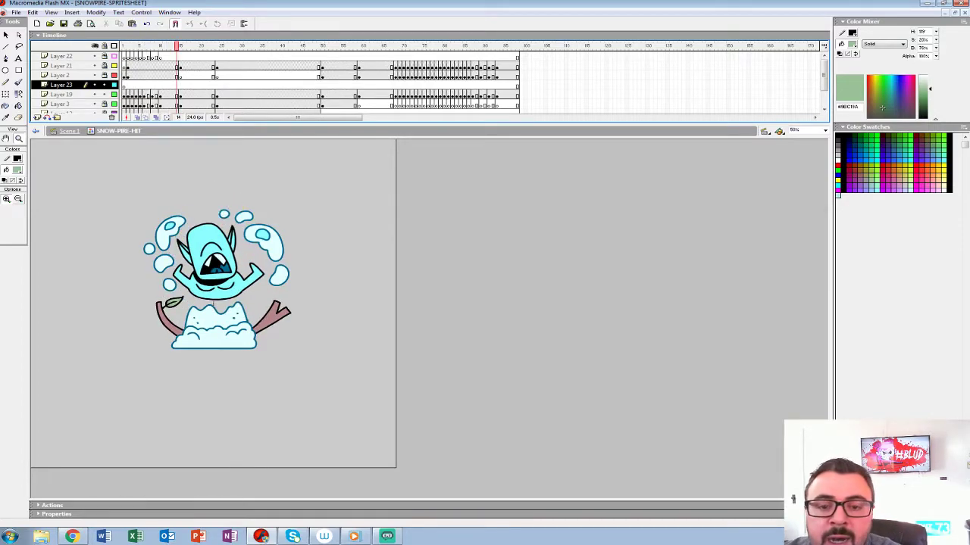
Unlock Layer 2 and raise its flying snow chunks on frame 2 until they surround the creature's head
click(94, 75)
click(94, 75)
click(115, 75)
click(115, 75)
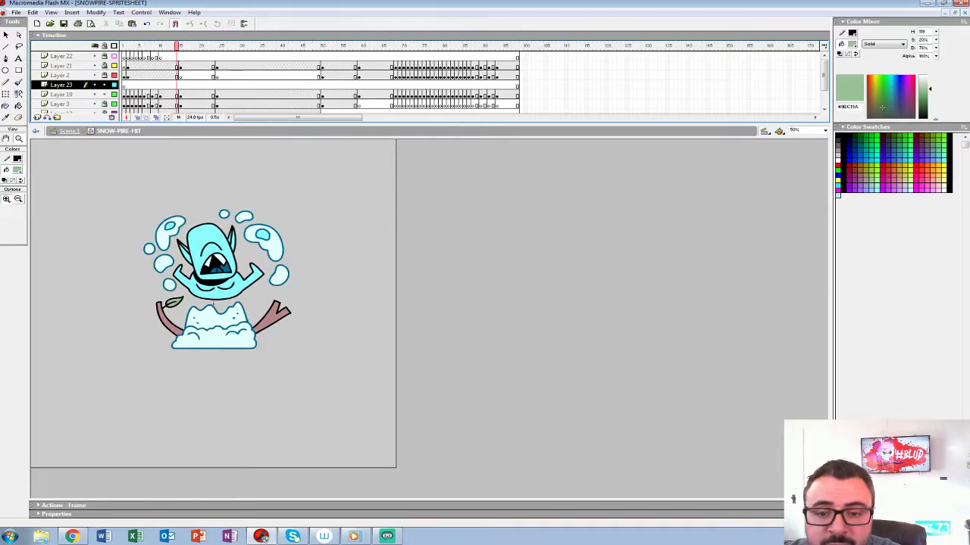
click(127, 75)
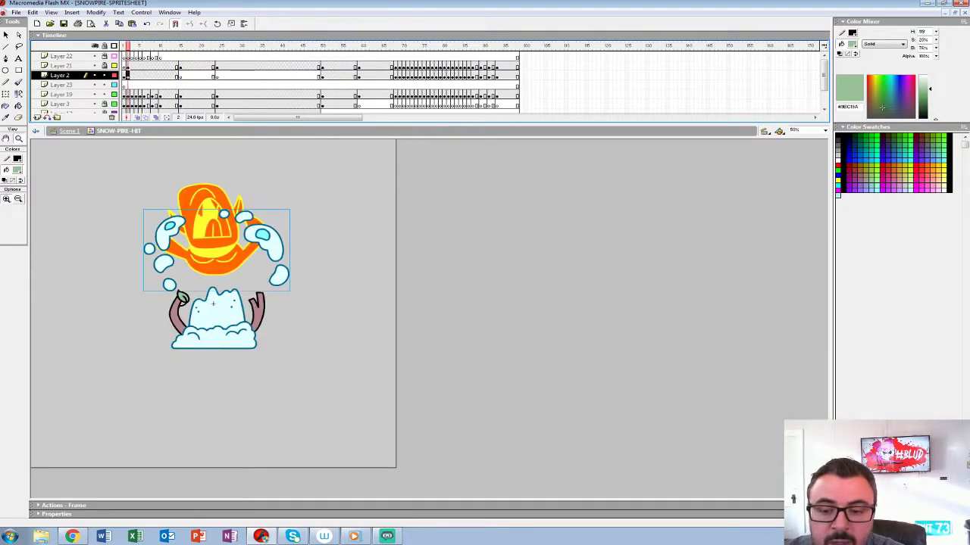
key(shift+Up)
key(shift+Up)
key(shift+Up)
key(shift+Up)
key(shift+Up)
key(shift+Up)
key(shift+Up)
key(shift+Up)
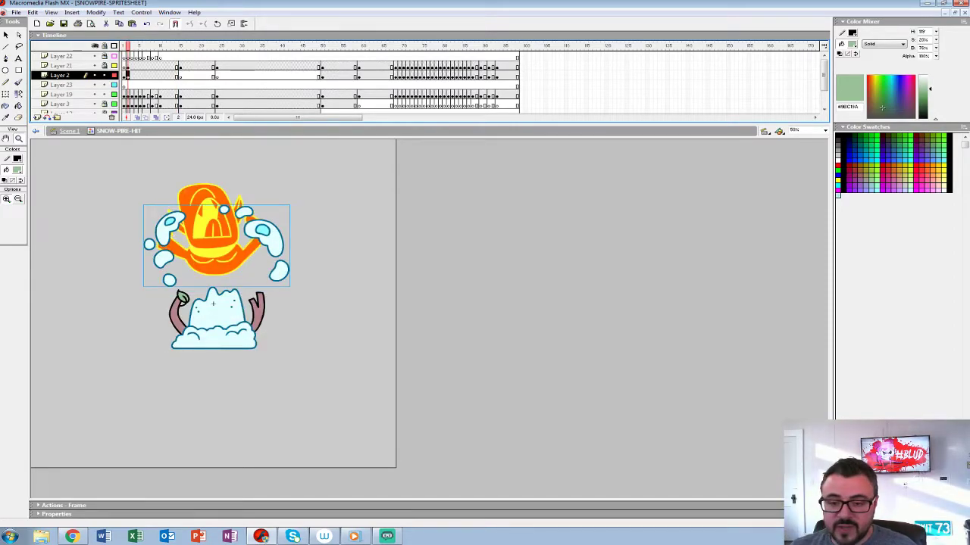
key(shift+Down)
key(shift+Up)
key(shift+Up)
key(shift+Down)
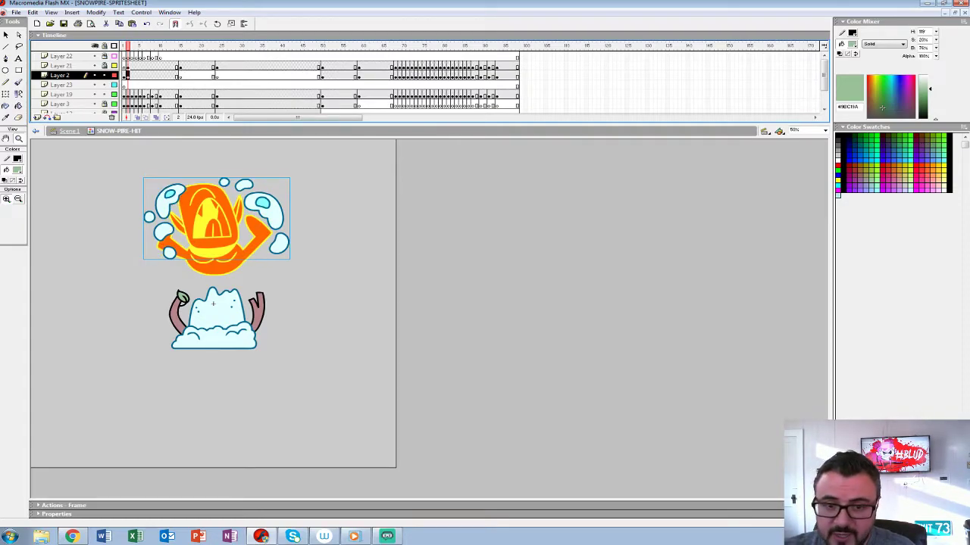
Return to Scene 1 and try the pink-haired character beneath the hit pose for comparison
key(ctrl+e)
key(ctrl+minus)
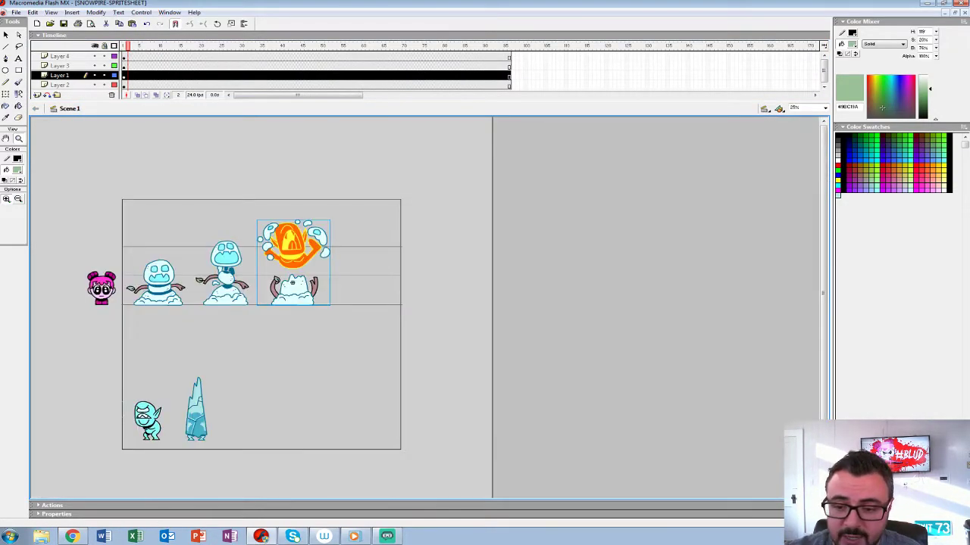
key(v)
drag(102, 290, 294, 308)
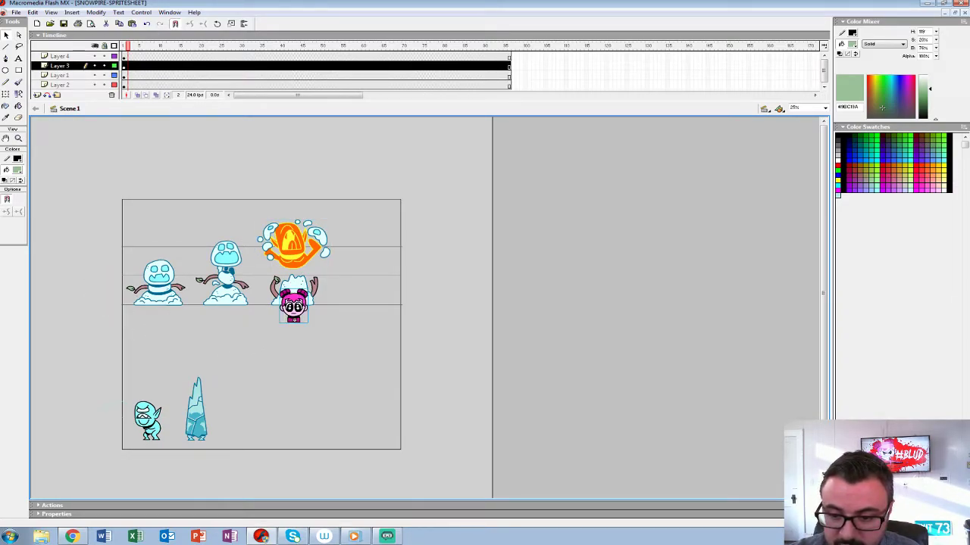
key(b)
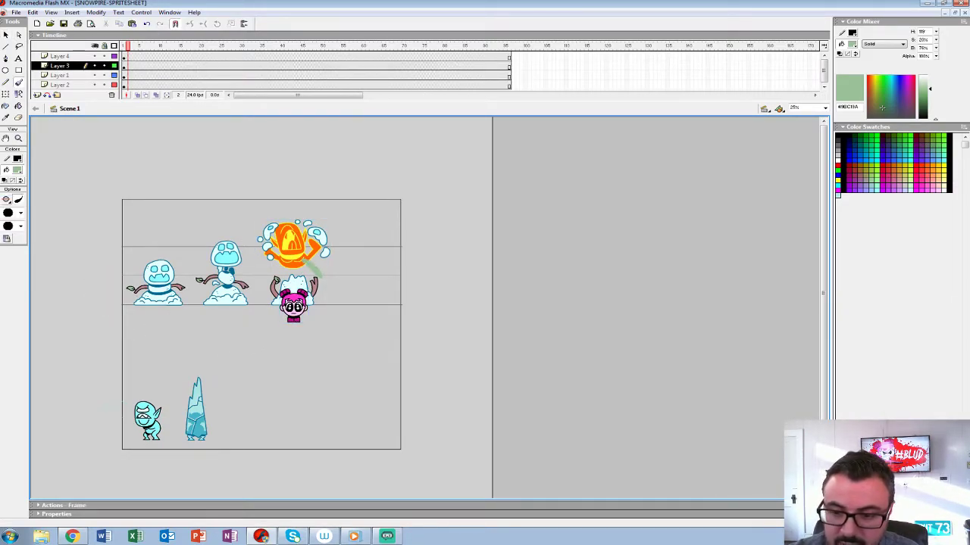
key(ctrl+z)
key(v)
Reopen SNOW-PIRE-HIT in place, enlarge the timeline to show all layers, and select the snow chunks on frame 2 of Layer 2
double_click(294, 282)
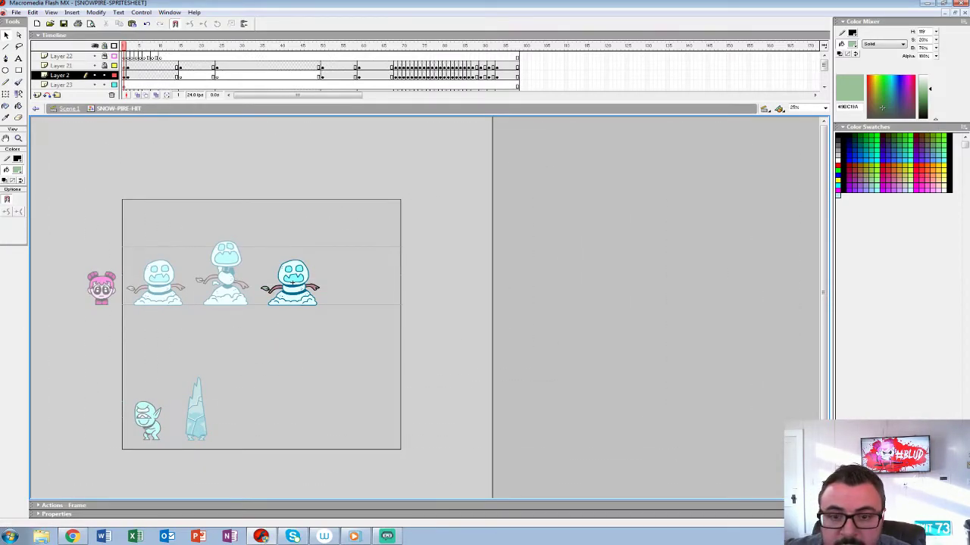
click(128, 66)
click(128, 75)
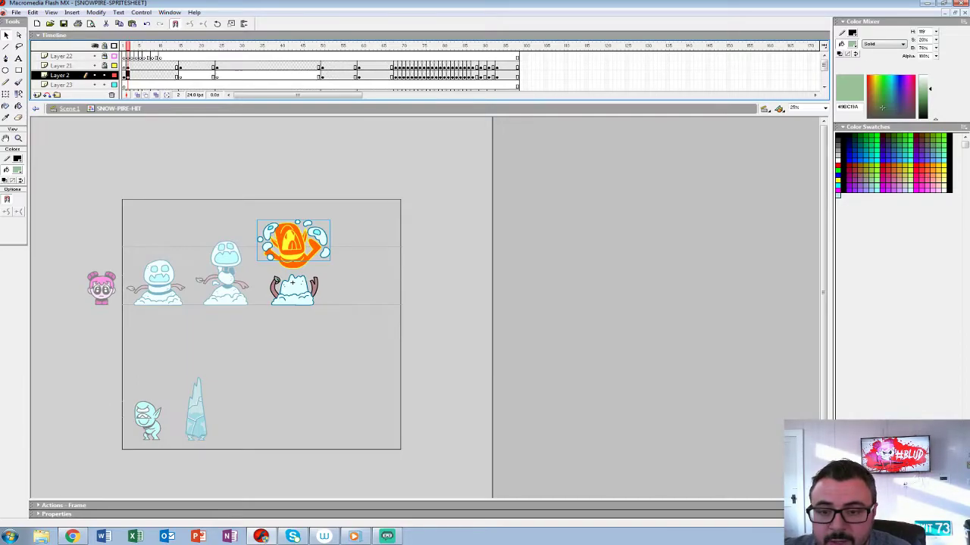
drag(205, 102, 205, 180)
click(18, 137)
click(128, 76)
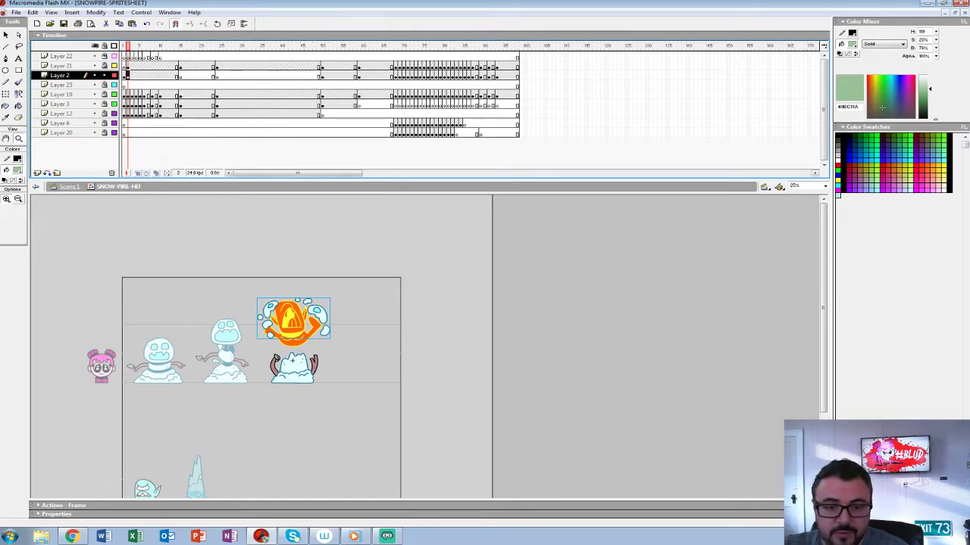
click(19, 139)
click(295, 323)
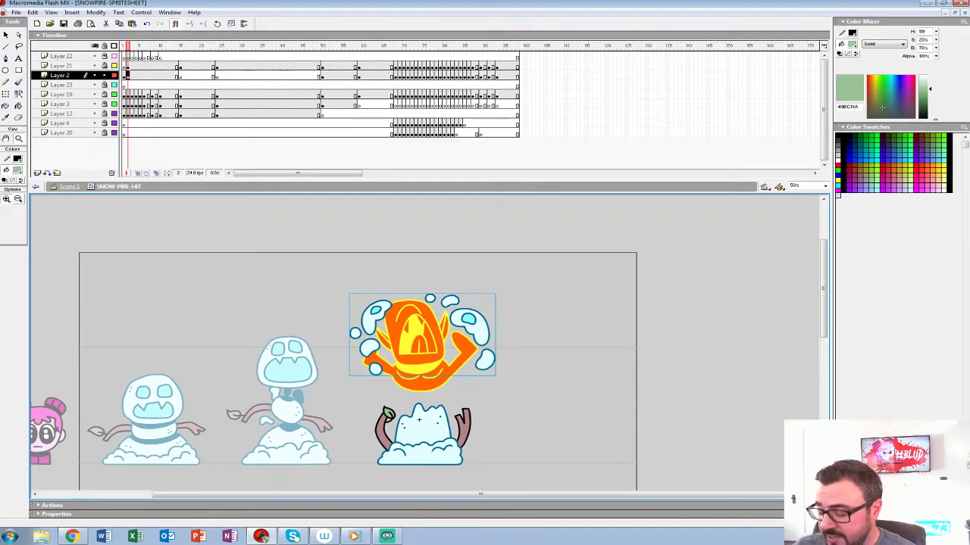
Break apart the flying snow chunks on frame 2 and shift the left cluster outward, away from the creature
key(ctrl+b)
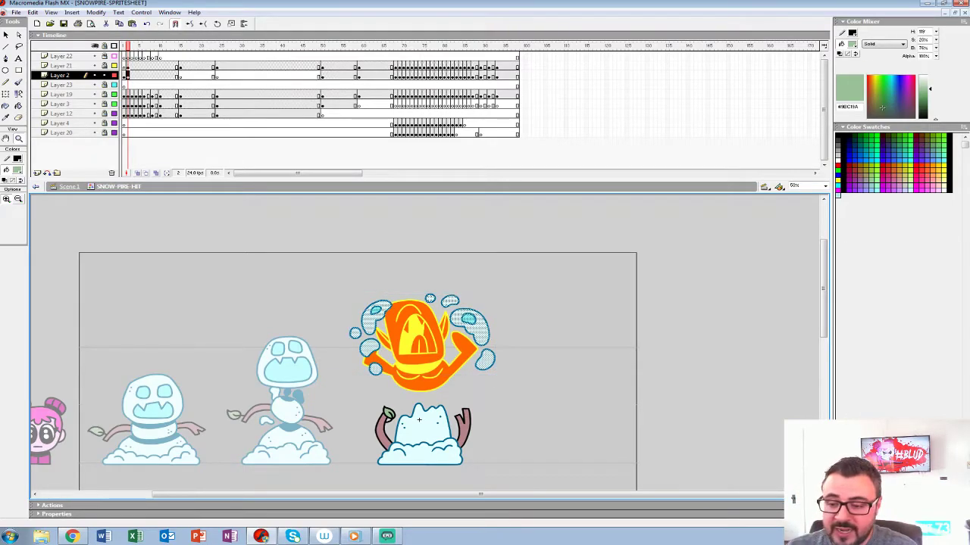
key(l)
mouse_move(310, 303)
mouse_down()
mouse_move(292, 390)
mouse_move(318, 277)
mouse_move(307, 299)
mouse_up()
key(shift+Up)
key(shift+Left)
key(shift+Left)
key(shift+Left)
key(shift+Left)
key(shift+Down)
key(shift+Right)
Try to shift the right cluster of snow chunks up and outward to the right
mouse_move(437, 261)
mouse_down()
mouse_move(405, 312)
mouse_move(386, 246)
mouse_move(436, 263)
mouse_up()
key(shift+Up)
key(shift+Right)
key(shift+Right)
key(ctrl+z)
key(ctrl+z)
key(ctrl+z)
key(ctrl+z)
Shift the right cluster of snow chunks on frame 2 up and outward, away from the creature
mouse_move(423, 269)
mouse_down()
mouse_move(540, 348)
mouse_move(434, 265)
mouse_up()
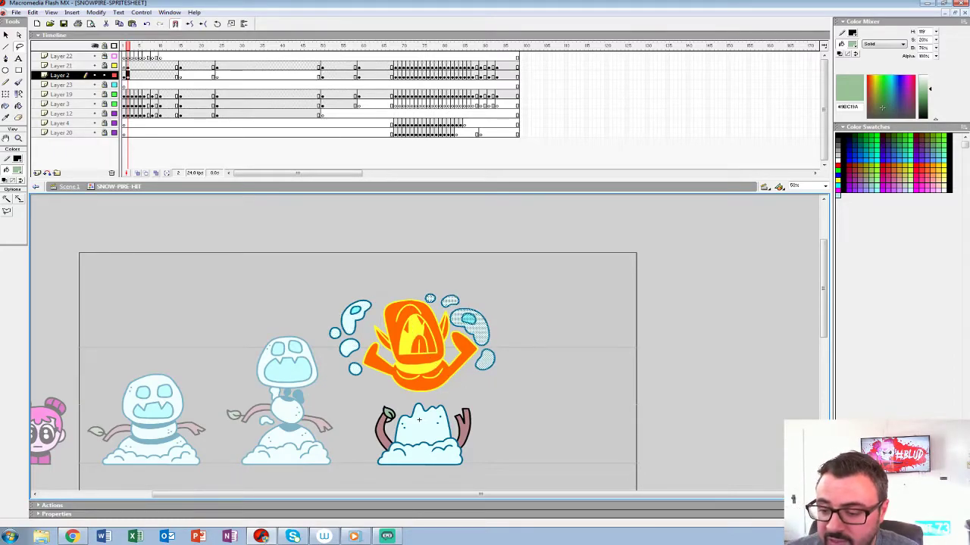
key(shift+Up)
key(shift+Right)
key(shift+Right)
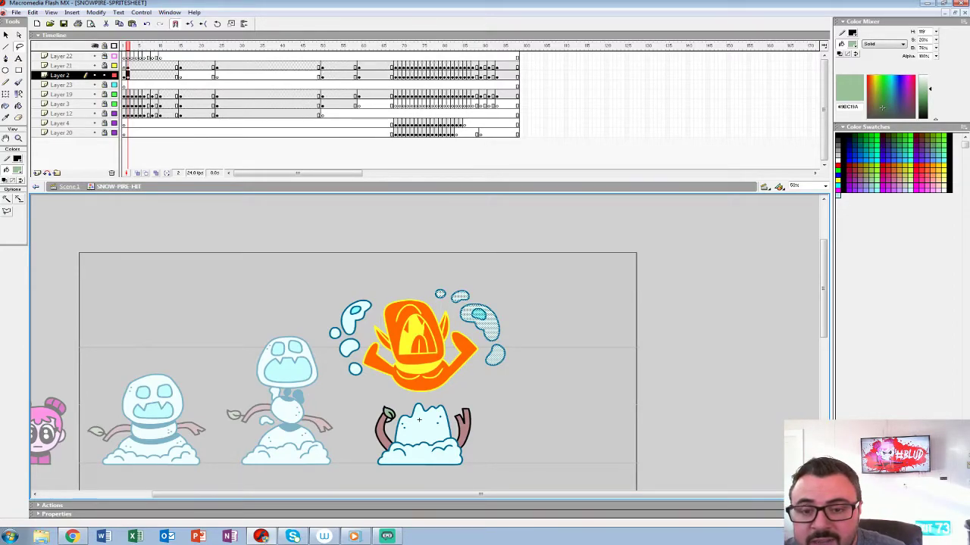
Insert a blank keyframe on frame 4 of Layer 2 and turn on onion skinning to see the preceding snow chunks
key(period)
key(period)
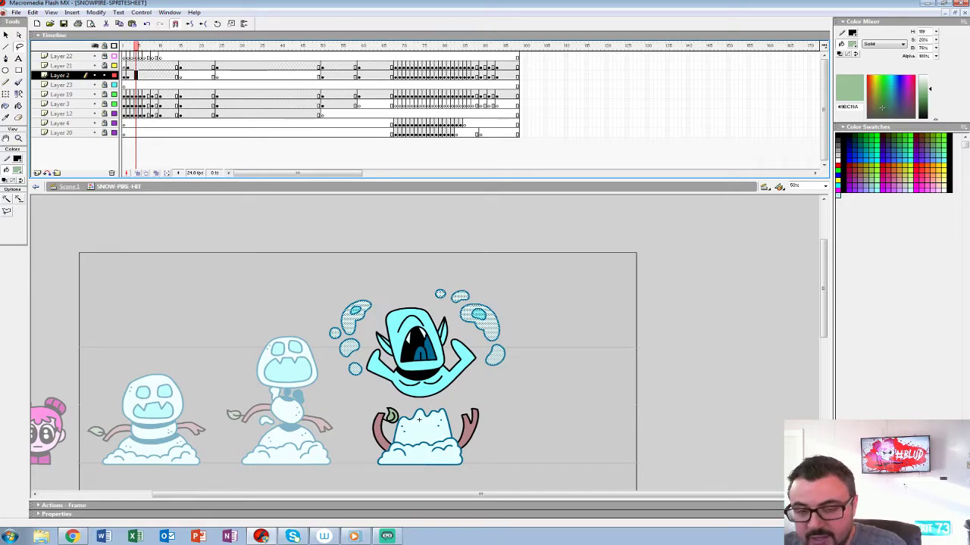
key(Delete)
click(137, 172)
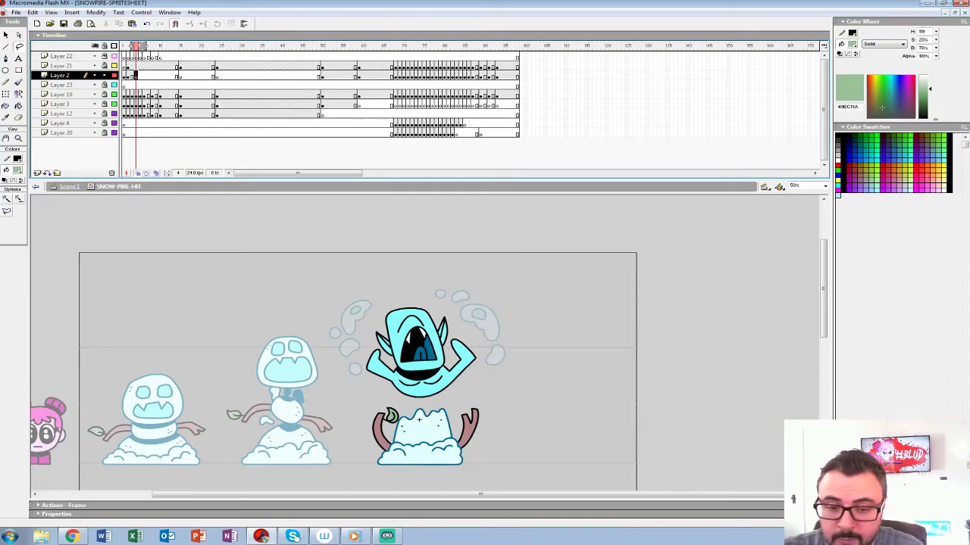
Sketch smaller snow chunks in red with a fine brush on frame 4, scattered outward from the left cluster
key(z)
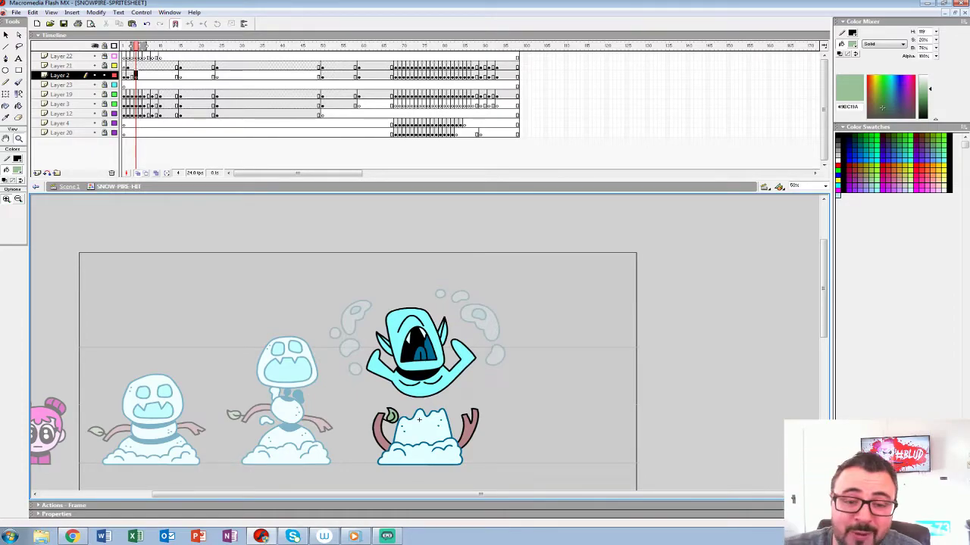
click(395, 314)
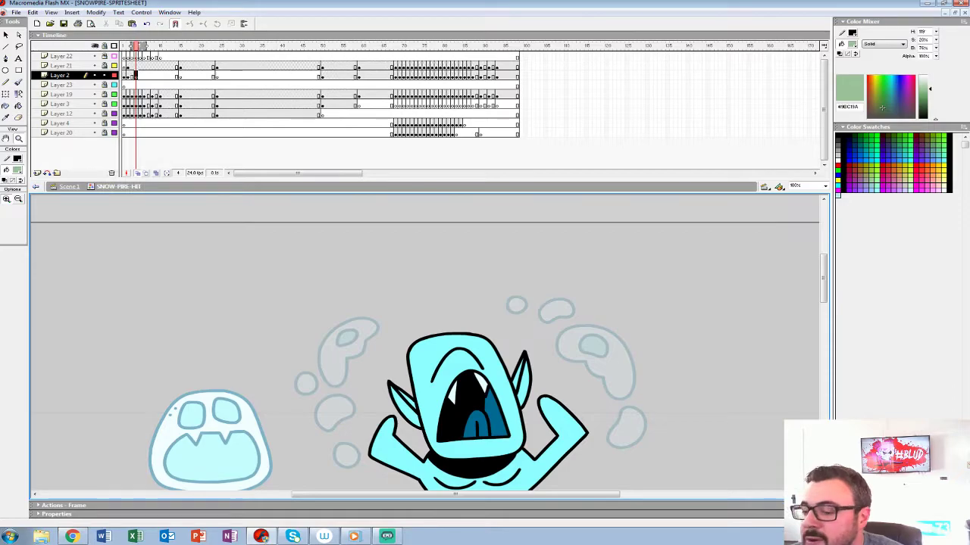
drag(454, 379, 423, 312)
key(b)
click(18, 170)
click(4, 226)
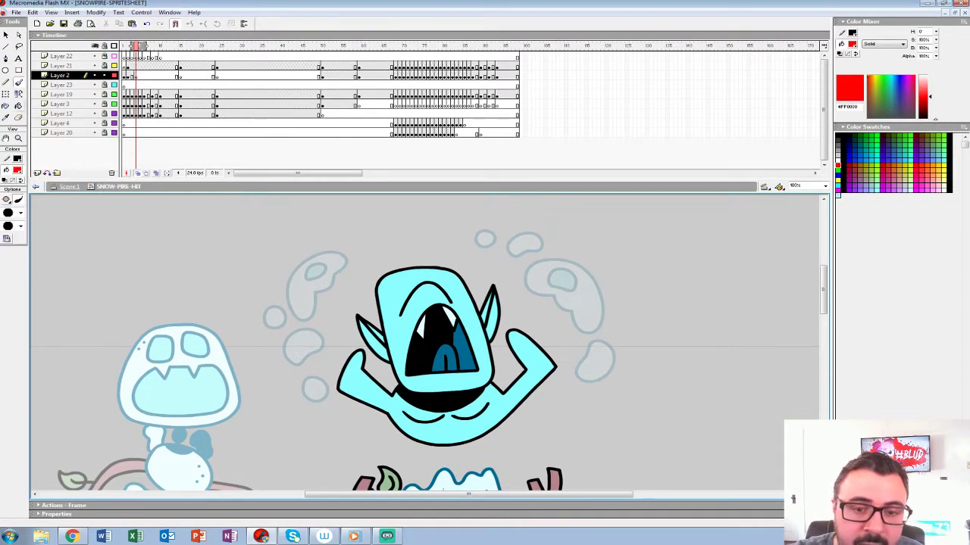
drag(278, 287, 282, 318)
key(ctrl+z)
click(20, 212)
click(12, 260)
mouse_move(271, 301)
mouse_down()
mouse_move(286, 315)
mouse_move(297, 279)
mouse_move(271, 297)
mouse_move(288, 255)
mouse_move(309, 264)
mouse_move(294, 268)
mouse_up()
drag(252, 324, 253, 324)
mouse_move(282, 362)
mouse_down()
mouse_move(271, 373)
mouse_move(282, 362)
mouse_up()
mouse_move(291, 337)
mouse_down()
mouse_move(287, 346)
mouse_move(291, 338)
mouse_up()
drag(305, 406, 290, 433)
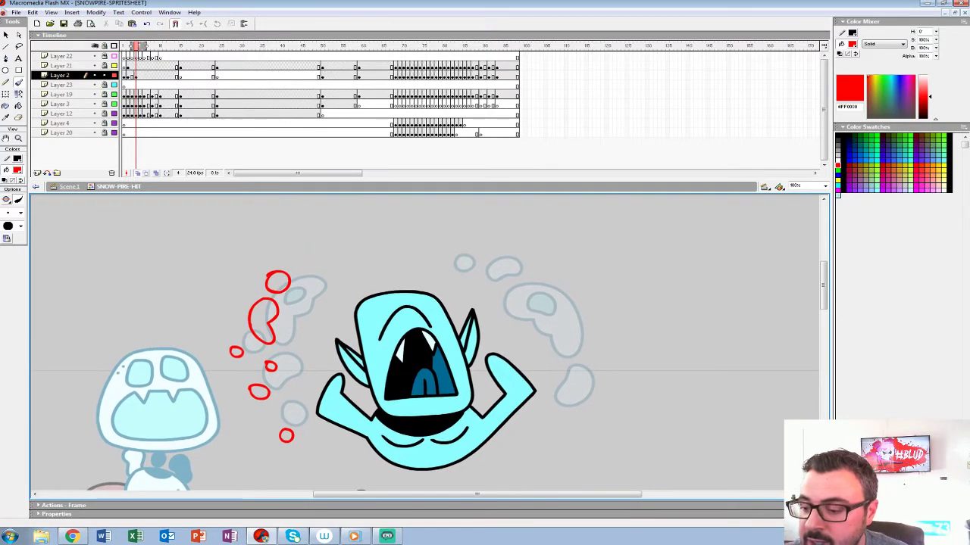
Sketch the right cluster in red on frame 4 as a curved chunk surrounded by small round pieces farther out
drag(479, 239, 553, 256)
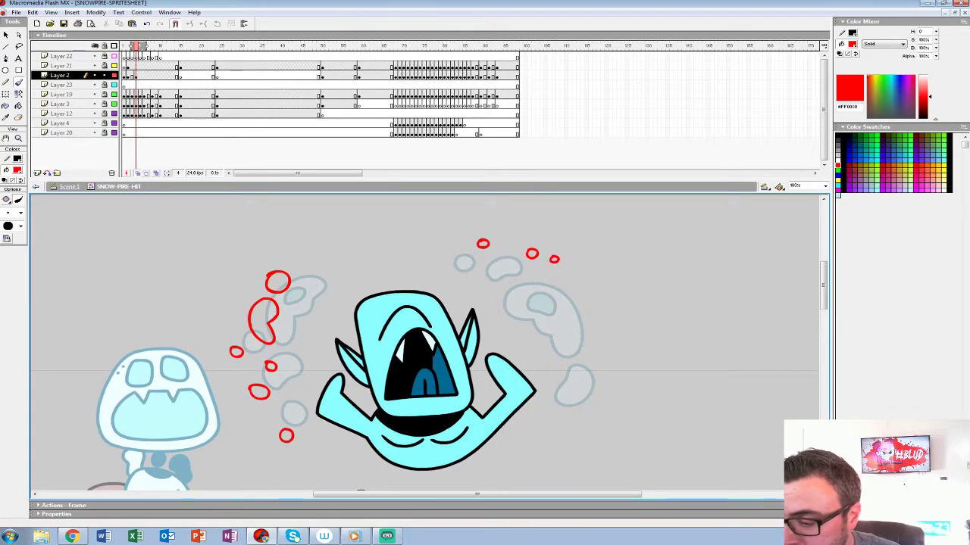
drag(604, 311, 596, 350)
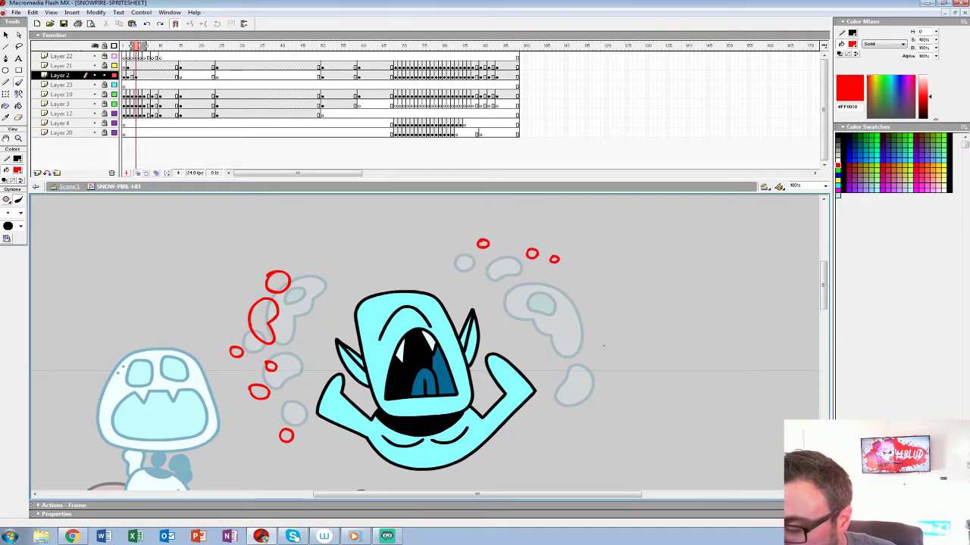
drag(589, 337, 605, 343)
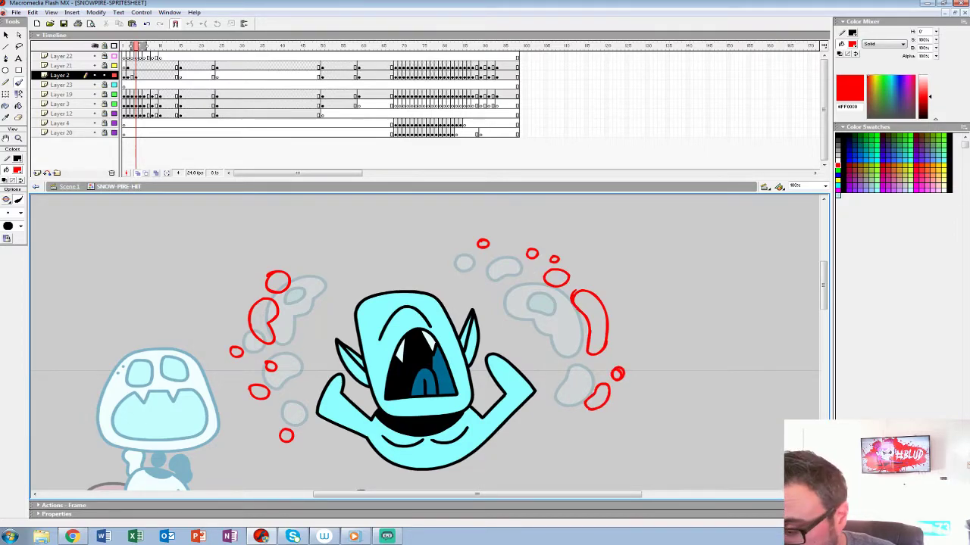
drag(578, 292, 598, 353)
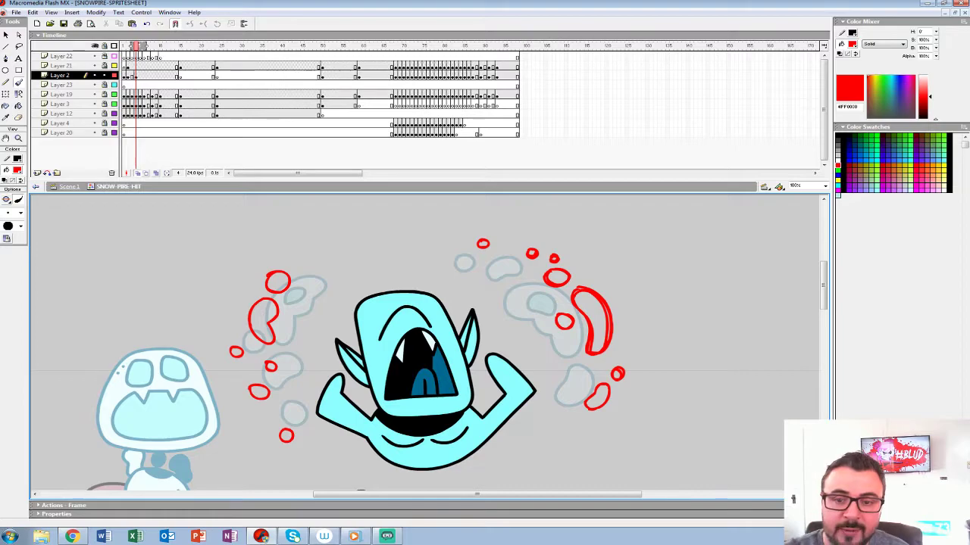
Add a blank keyframe on frame 6 of Layer 2 and sketch tiny shrinking snow bits in red on both sides
click(149, 75)
key(comma)
key(F7)
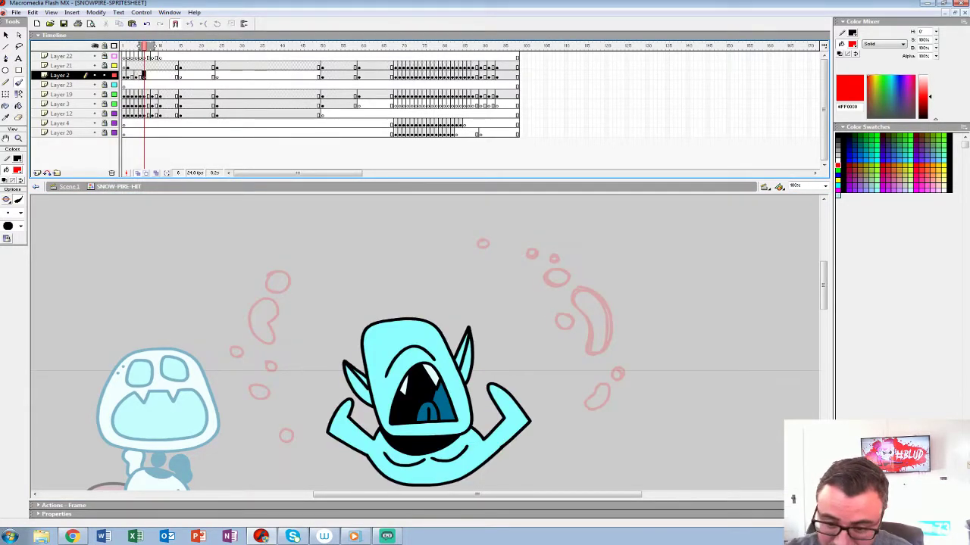
drag(247, 351, 249, 354)
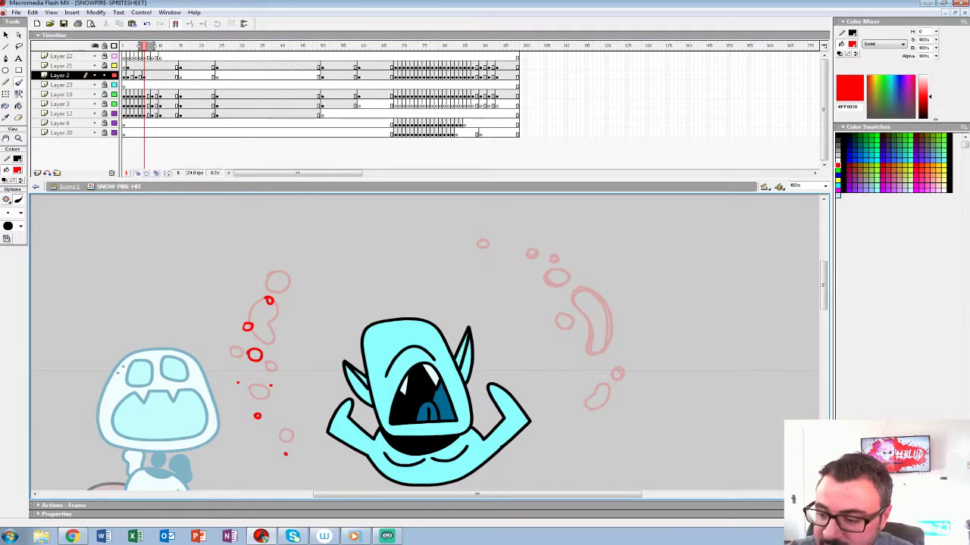
drag(286, 454, 229, 399)
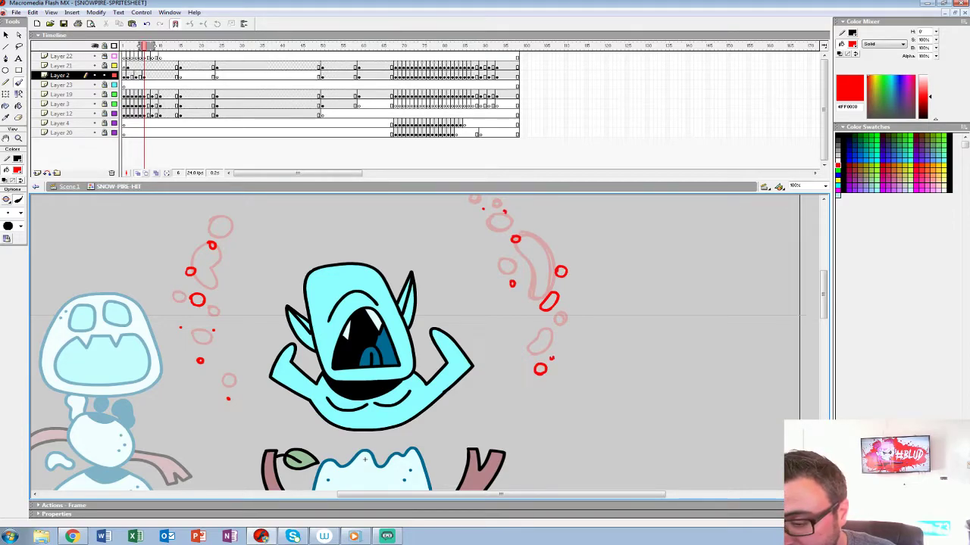
drag(377, 287, 398, 318)
End the red snow bits with a blank keyframe on frame 10 of Layer 2 and review the burst frames
key(z)
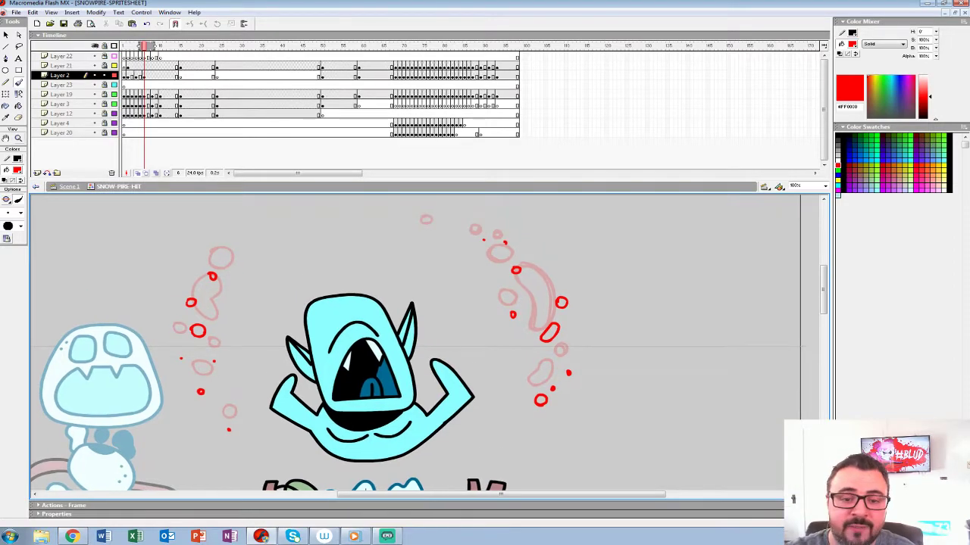
alt+click(398, 319)
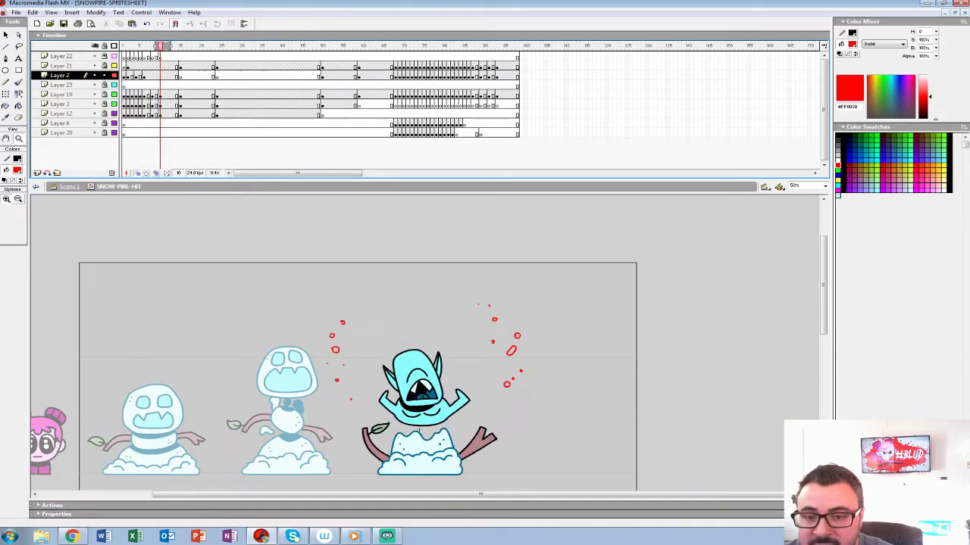
key(Return)
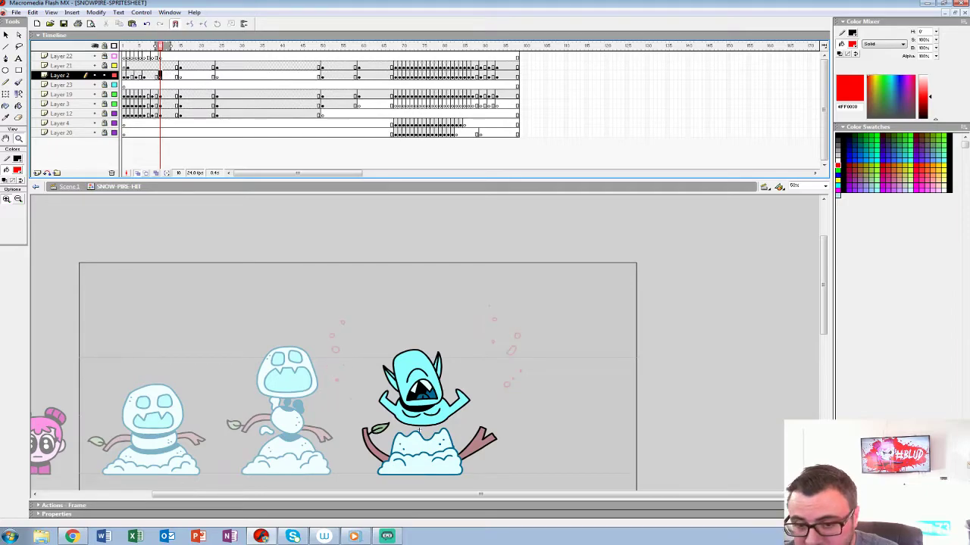
key(Return)
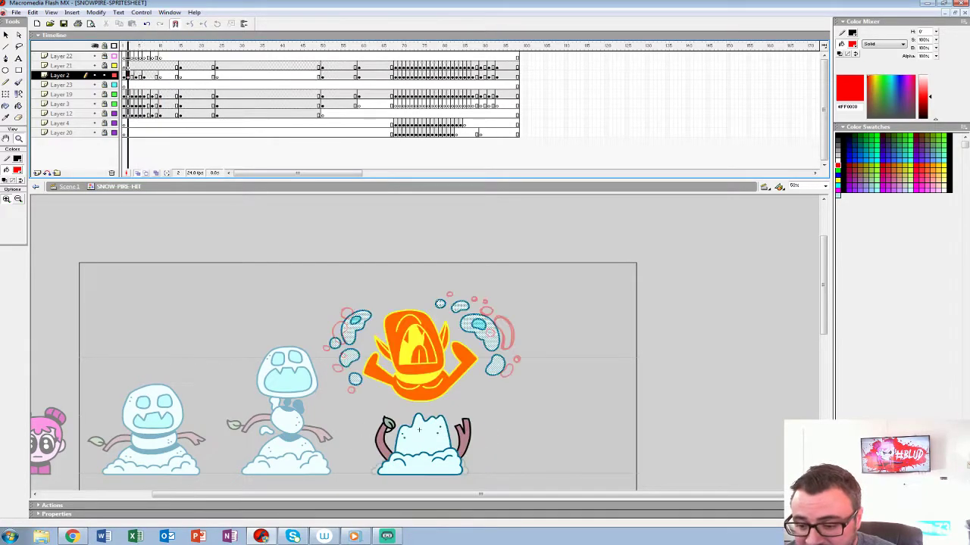
key(Return)
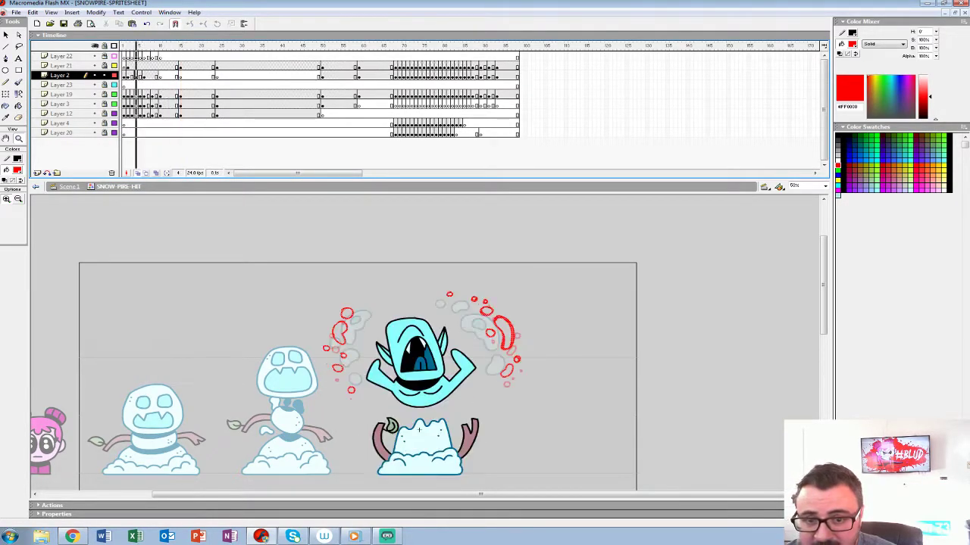
Keep the red chunk sketch on the preceding frame as an onion-skinned guide and clear frame 4 of Layer 2 for clean outlines
key(F6)
key(comma)
key(period)
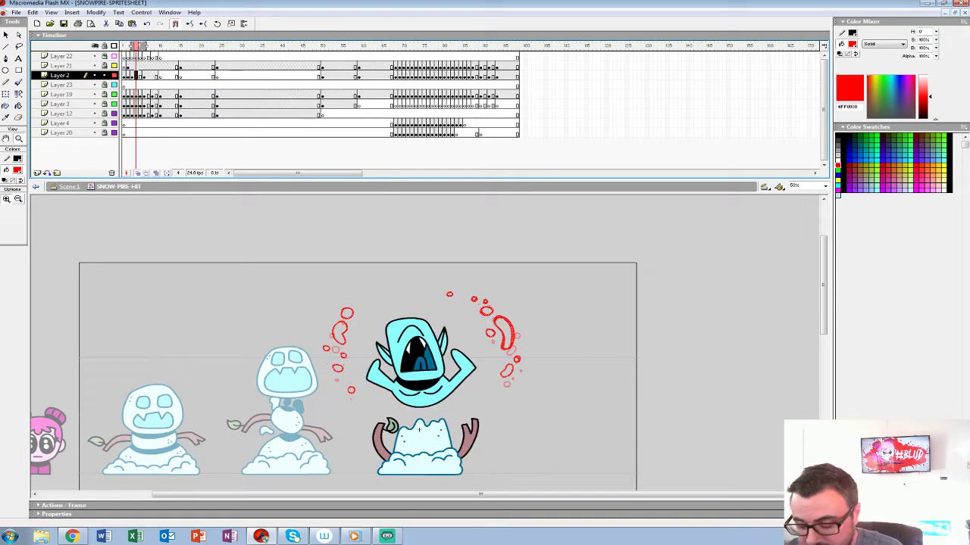
key(Delete)
key(comma)
key(period)
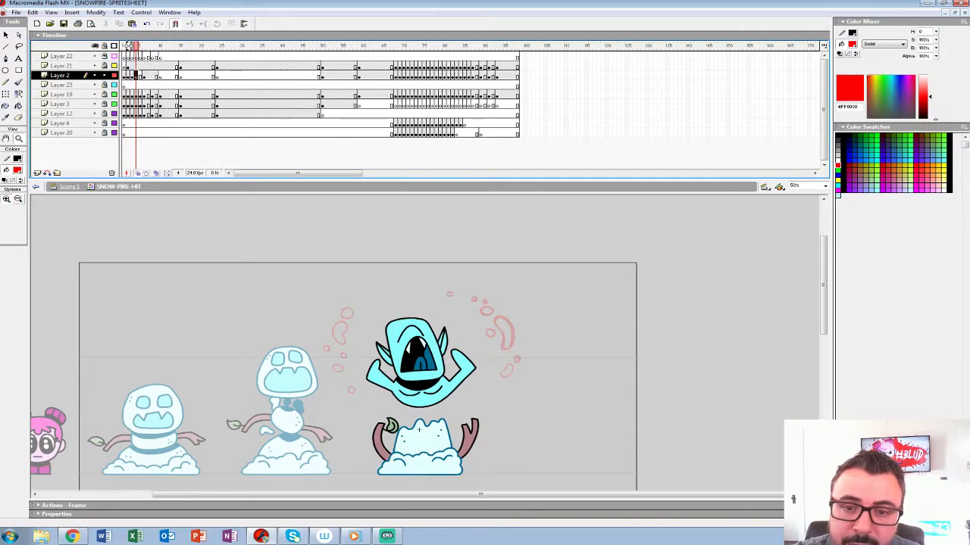
Trace the large left snow chunk on frame 4 with a thicker brush in the snow base's dark blue outline colour
key(ctrl+equal)
key(ctrl+equal)
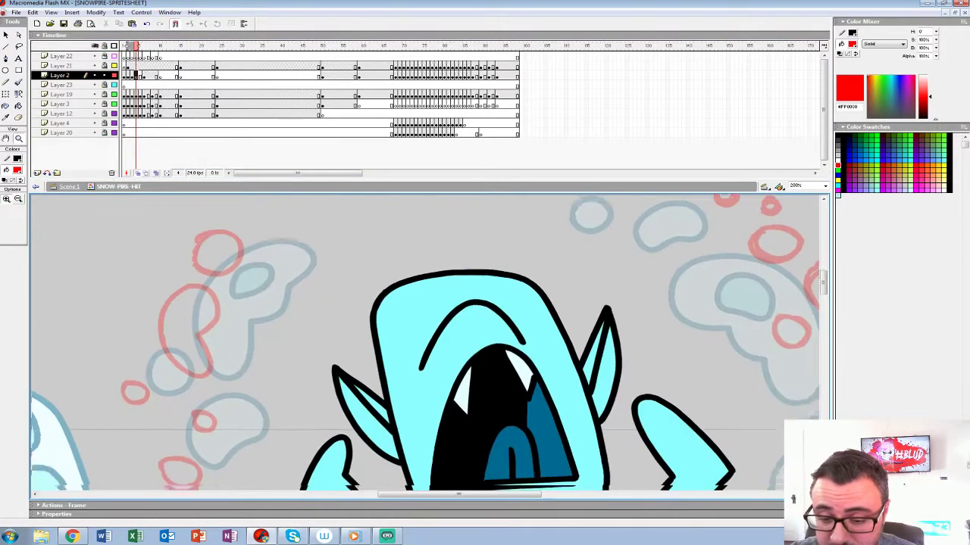
scroll(450, 332, down, 8)
click(17, 170)
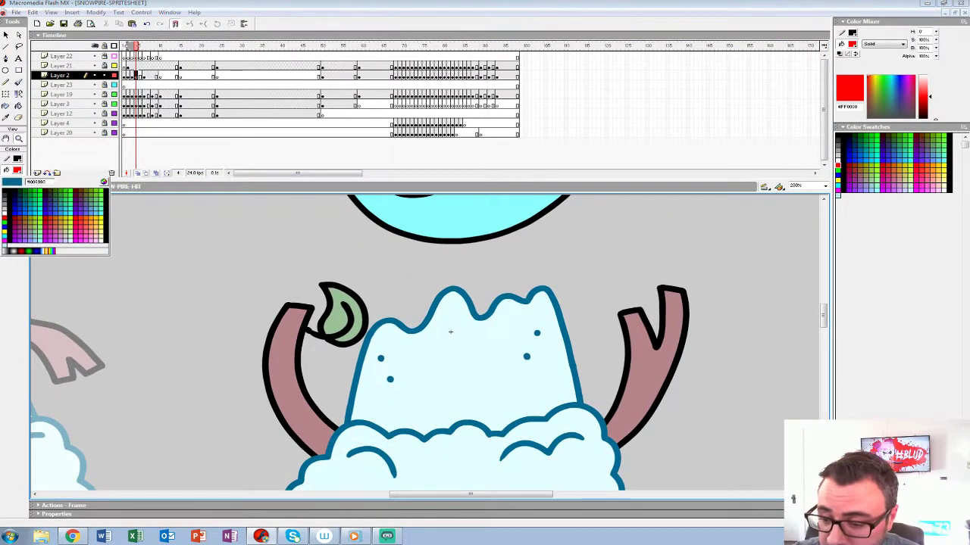
click(352, 394)
drag(363, 235, 493, 462)
drag(440, 258, 437, 428)
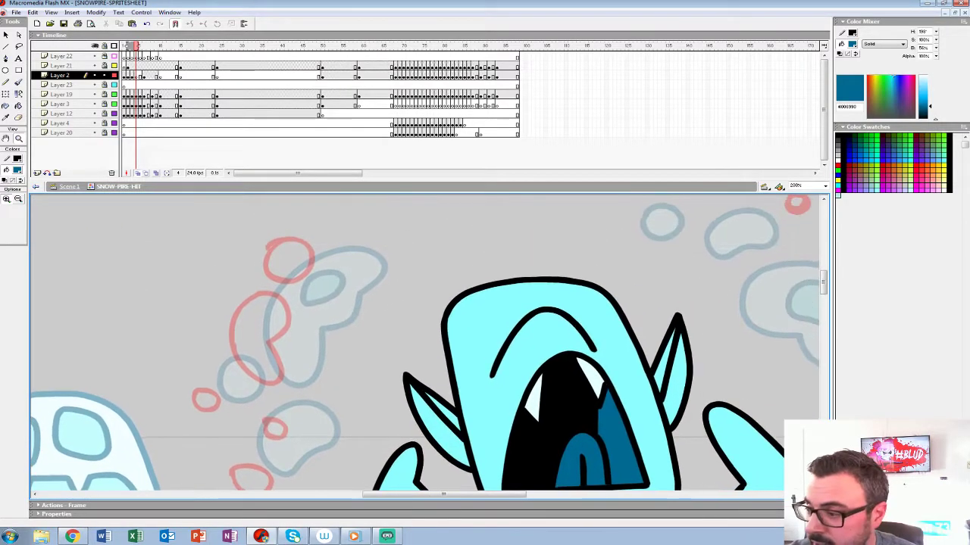
click(349, 307)
drag(349, 307, 337, 260)
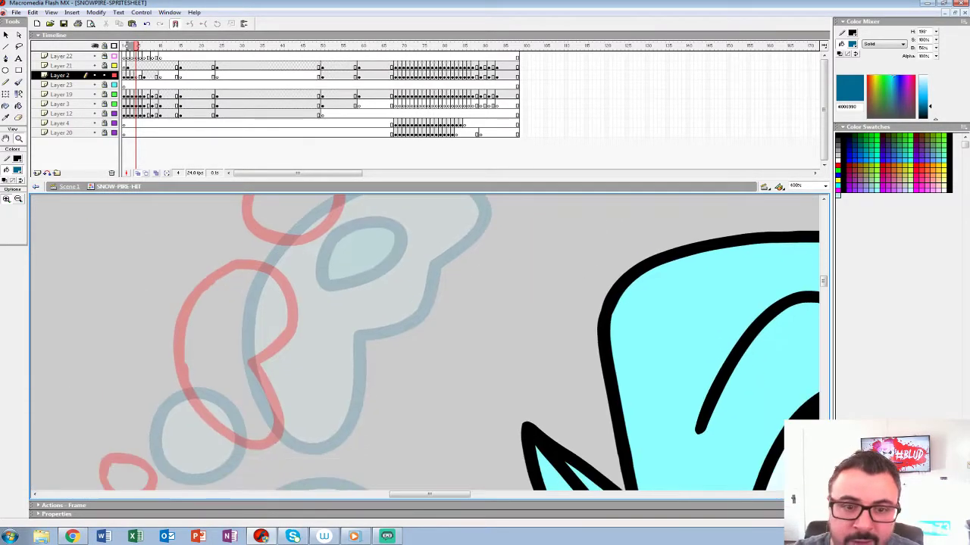
click(20, 213)
click(11, 309)
mouse_move(212, 278)
mouse_down()
mouse_move(186, 317)
mouse_move(227, 441)
mouse_move(277, 388)
mouse_move(289, 303)
mouse_move(208, 280)
mouse_move(250, 375)
mouse_up()
mouse_move(292, 284)
mouse_down()
mouse_move(282, 312)
mouse_move(383, 289)
mouse_move(299, 333)
mouse_up()
scroll(424, 340, down, 5)
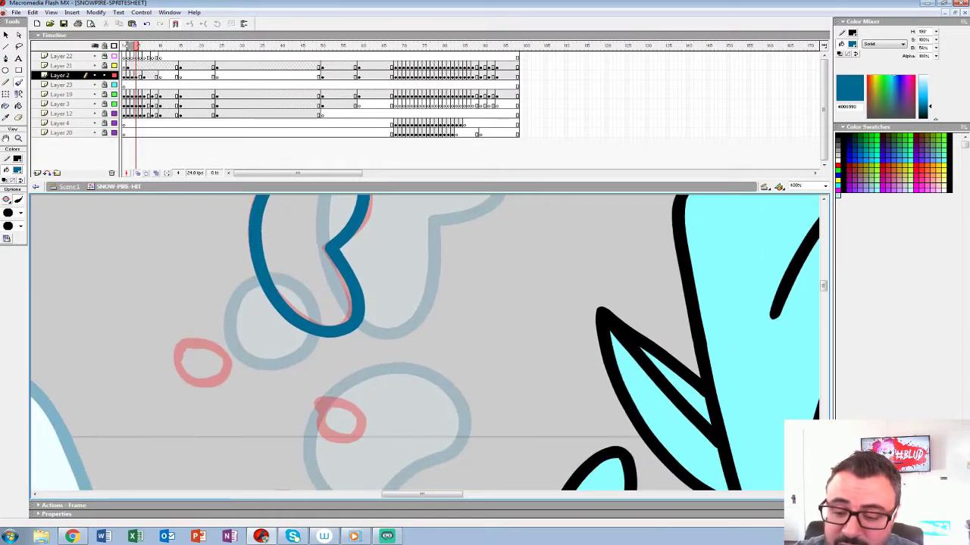
Trace the remaining small round chunks of the left cluster on frame 4 in dark blue
mouse_move(199, 229)
mouse_down()
mouse_move(191, 259)
mouse_move(222, 221)
mouse_move(195, 240)
mouse_up()
scroll(425, 341, down, 5)
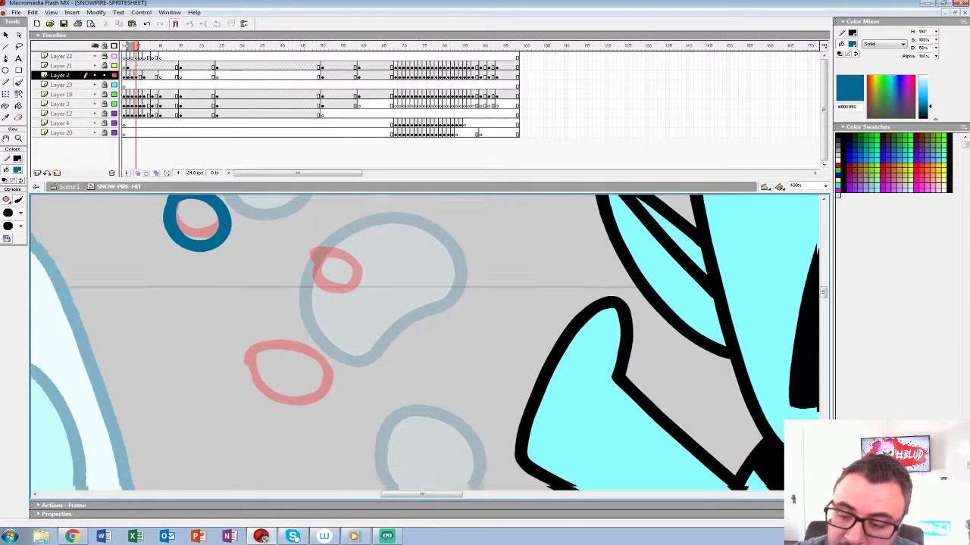
drag(286, 214, 327, 210)
mouse_move(227, 303)
mouse_down()
mouse_move(307, 348)
mouse_move(231, 293)
mouse_move(219, 333)
mouse_up()
scroll(424, 341, down, 5)
mouse_move(350, 447)
mouse_down()
mouse_move(303, 327)
mouse_move(331, 345)
mouse_move(281, 309)
mouse_up()
Trace the right cluster on frame 4 in dark blue, including the curved chunk and the small pieces around it
drag(440, 303, 142, 412)
drag(485, 303, 300, 391)
drag(651, 250, 207, 456)
mouse_move(502, 272)
mouse_down()
mouse_move(301, 414)
mouse_move(280, 303)
mouse_move(282, 320)
mouse_up()
mouse_move(327, 203)
mouse_down()
mouse_move(358, 283)
mouse_move(375, 394)
mouse_move(414, 440)
mouse_move(458, 328)
mouse_up()
mouse_move(457, 328)
mouse_down()
mouse_move(452, 375)
mouse_move(413, 271)
mouse_move(348, 241)
mouse_move(318, 252)
mouse_up()
mouse_move(250, 343)
mouse_down()
mouse_move(292, 394)
mouse_move(273, 337)
mouse_move(386, 485)
mouse_up()
mouse_move(318, 318)
mouse_down()
mouse_move(305, 342)
mouse_move(407, 325)
mouse_move(312, 317)
mouse_move(349, 419)
mouse_up()
mouse_move(286, 329)
mouse_down()
mouse_move(278, 350)
mouse_move(319, 326)
mouse_up()
drag(372, 356, 654, 315)
drag(356, 262, 379, 258)
mouse_move(455, 341)
mouse_down()
mouse_move(379, 227)
mouse_move(261, 114)
mouse_move(314, 243)
mouse_move(322, 287)
mouse_move(368, 337)
mouse_move(345, 242)
mouse_up()
drag(454, 228, 415, 333)
mouse_move(378, 290)
mouse_down()
mouse_move(356, 337)
mouse_move(378, 289)
mouse_up()
key(z)
alt+click(457, 306)
alt+click(456, 307)
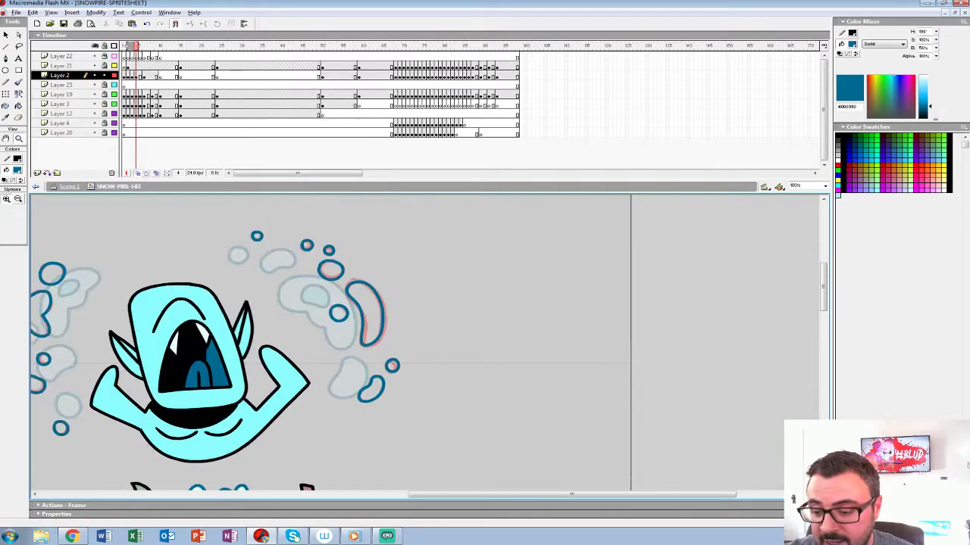
alt+click(457, 313)
Check the early burst frames and insert a blank keyframe on frame 7 of Layer 2
click(132, 76)
click(137, 76)
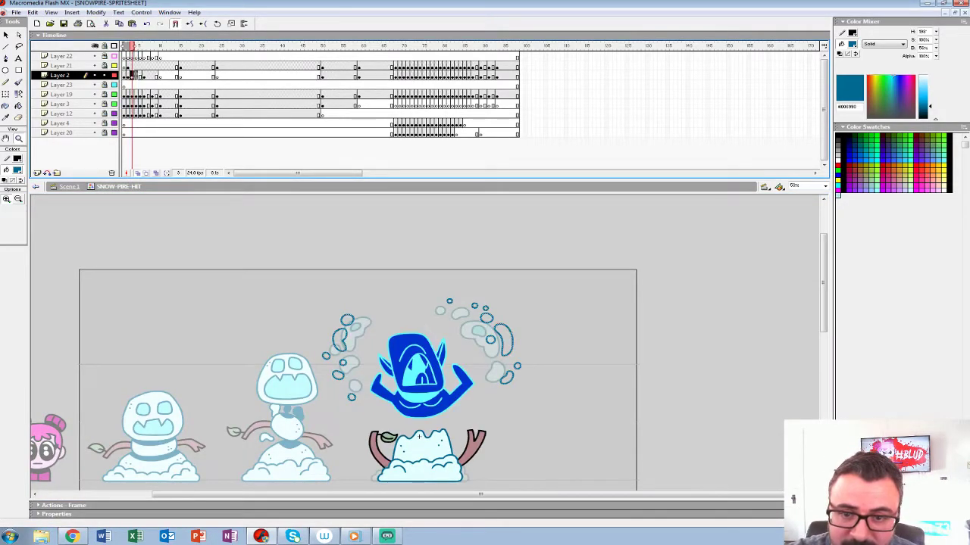
click(147, 76)
key(F7)
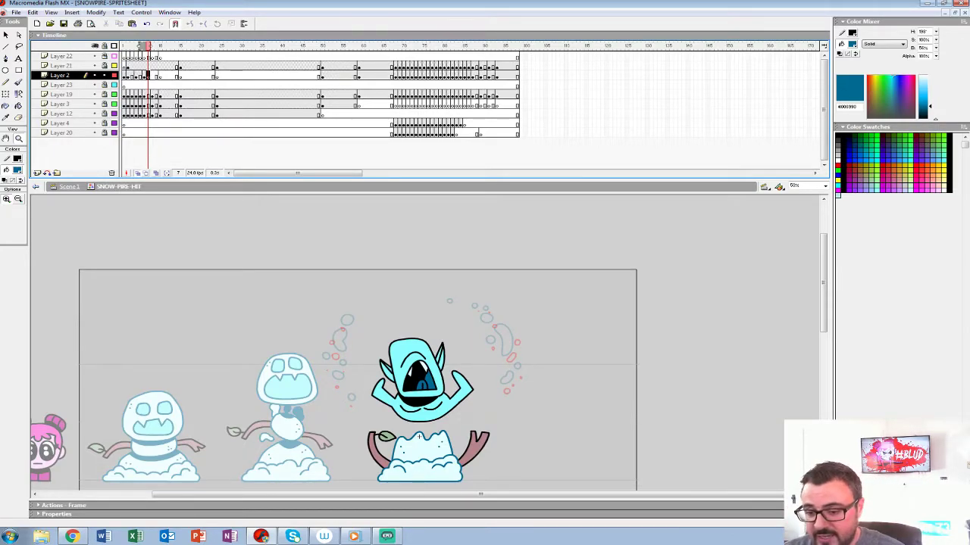
Trace the left cluster's small round chunks and dots on frame 7 of Layer 2 with the brush in dark blue
click(358, 311)
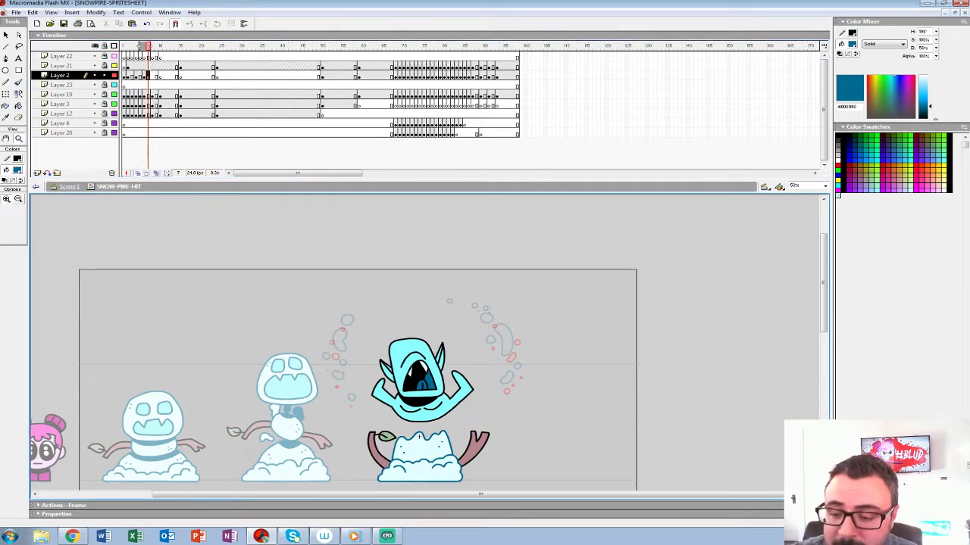
click(326, 375)
click(325, 375)
key(b)
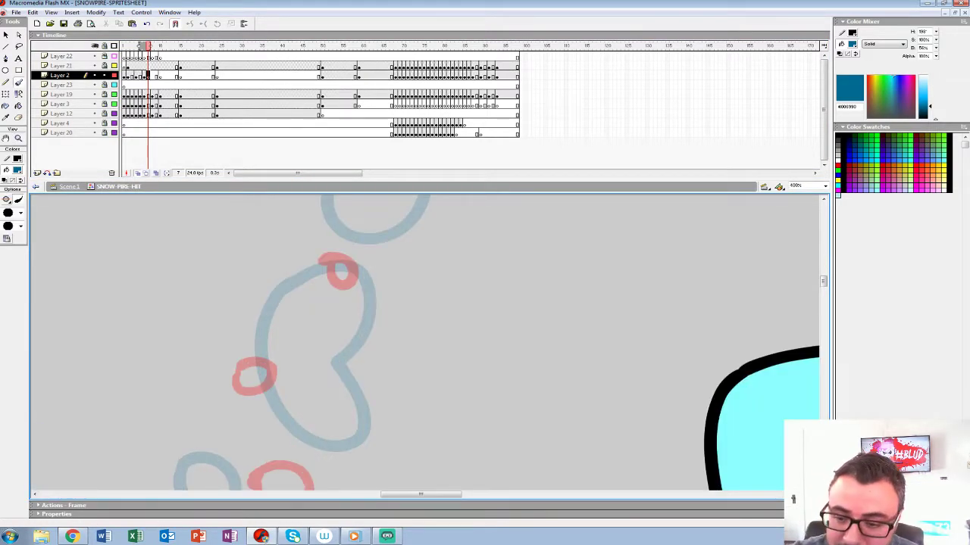
mouse_move(334, 251)
mouse_down()
mouse_move(358, 265)
mouse_move(337, 251)
mouse_up()
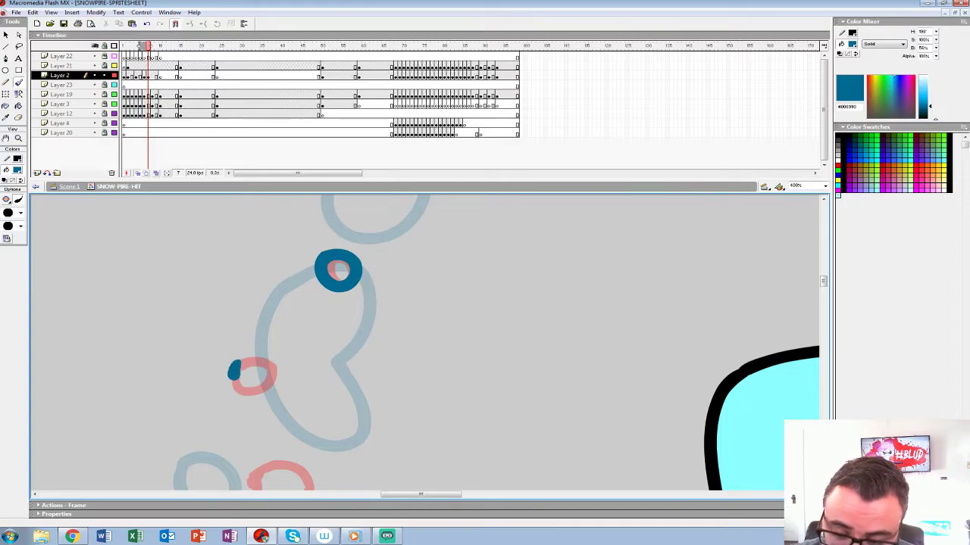
mouse_move(234, 370)
mouse_down()
mouse_move(271, 386)
mouse_move(241, 359)
mouse_up()
scroll(425, 341, down, 3)
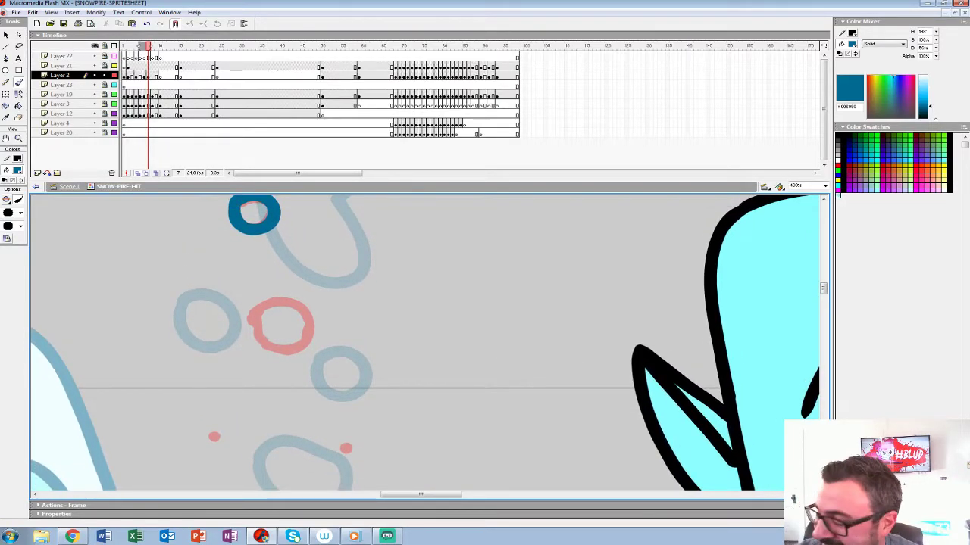
mouse_move(257, 303)
mouse_down()
mouse_move(315, 322)
mouse_move(259, 301)
mouse_up()
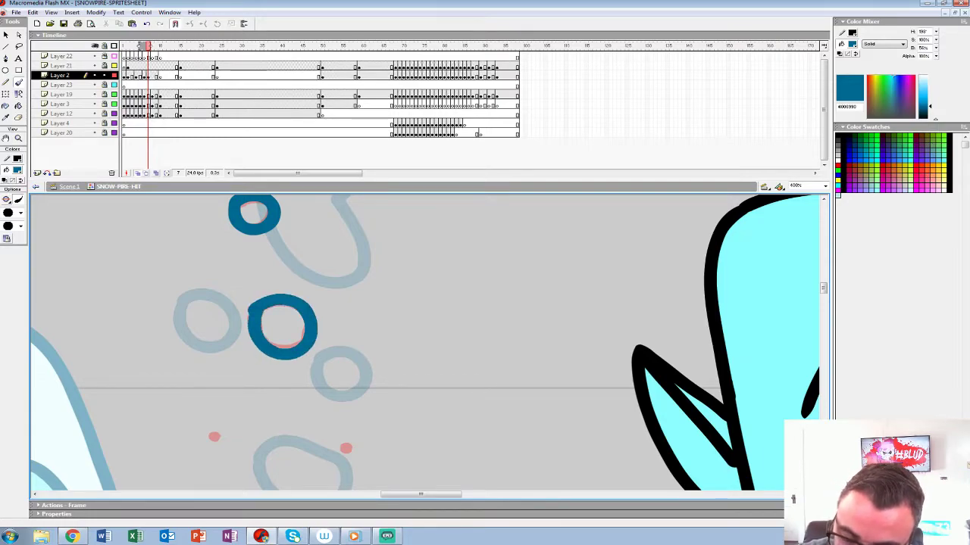
drag(341, 445, 351, 453)
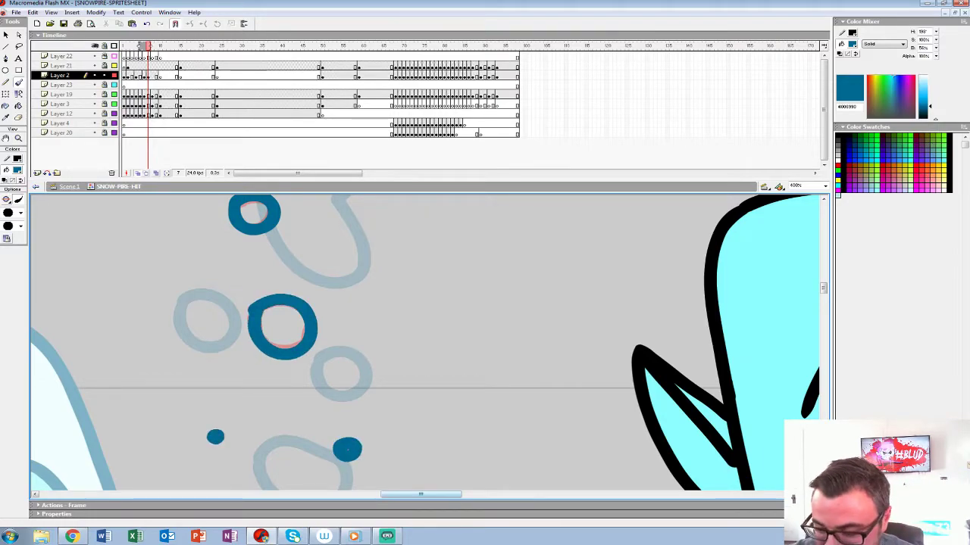
Trace the right cluster's small rings, oval piece and lower dots on frame 7 in dark blue
scroll(425, 340, right, 5)
mouse_move(642, 302)
mouse_down()
mouse_move(654, 353)
mouse_move(672, 298)
mouse_move(649, 294)
mouse_up()
scroll(424, 340, up, 3)
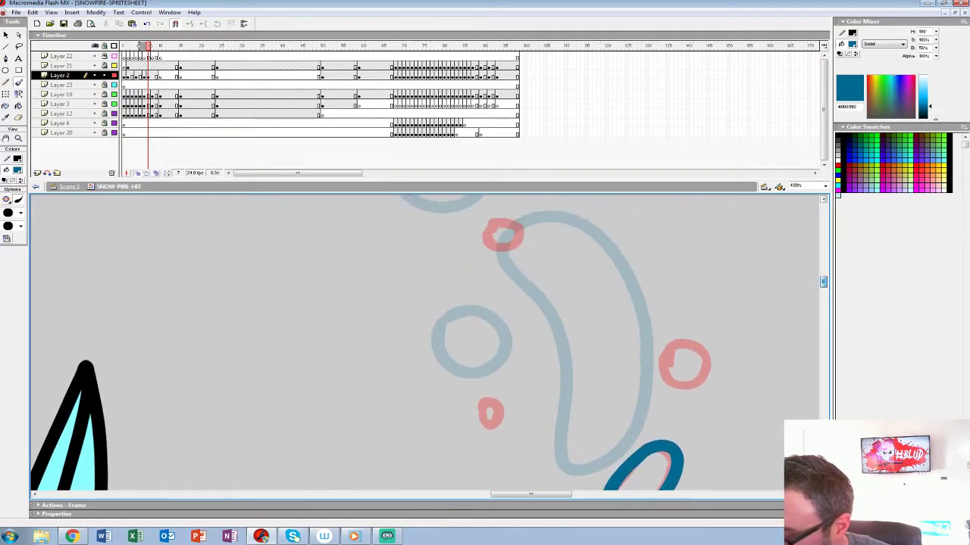
mouse_move(664, 345)
mouse_down()
mouse_move(677, 382)
mouse_move(709, 356)
mouse_move(666, 337)
mouse_up()
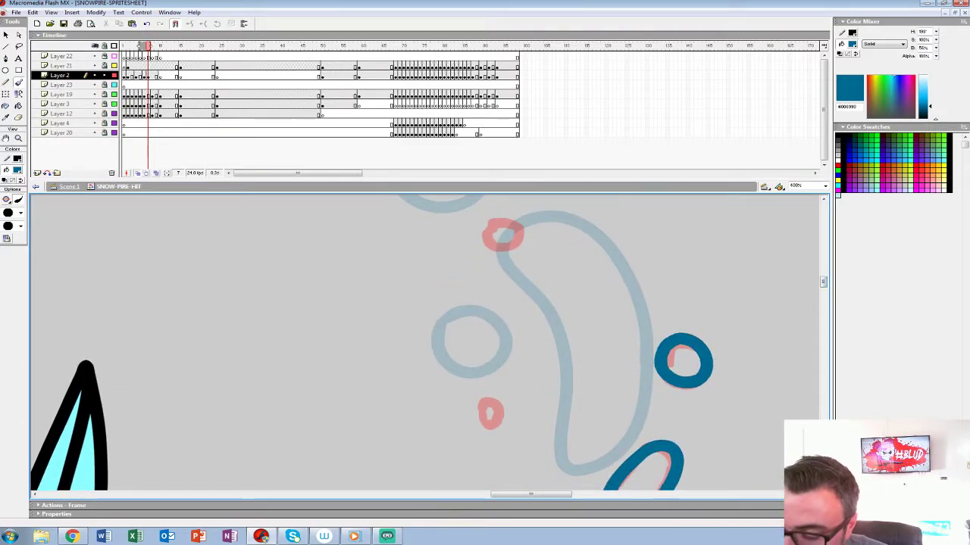
drag(485, 397, 494, 397)
drag(499, 219, 519, 219)
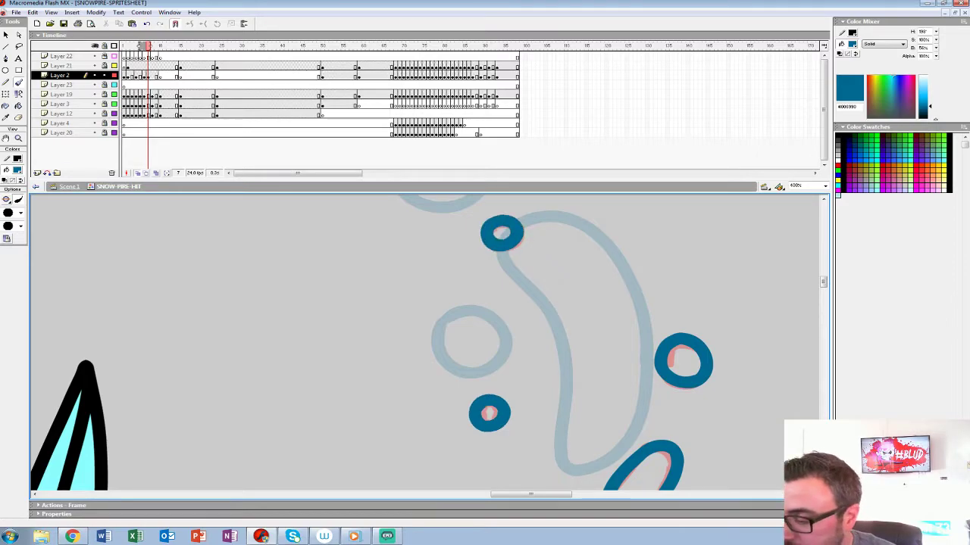
scroll(424, 341, down, 5)
mouse_move(587, 375)
mouse_down()
mouse_move(624, 409)
mouse_move(592, 373)
mouse_up()
click(650, 352)
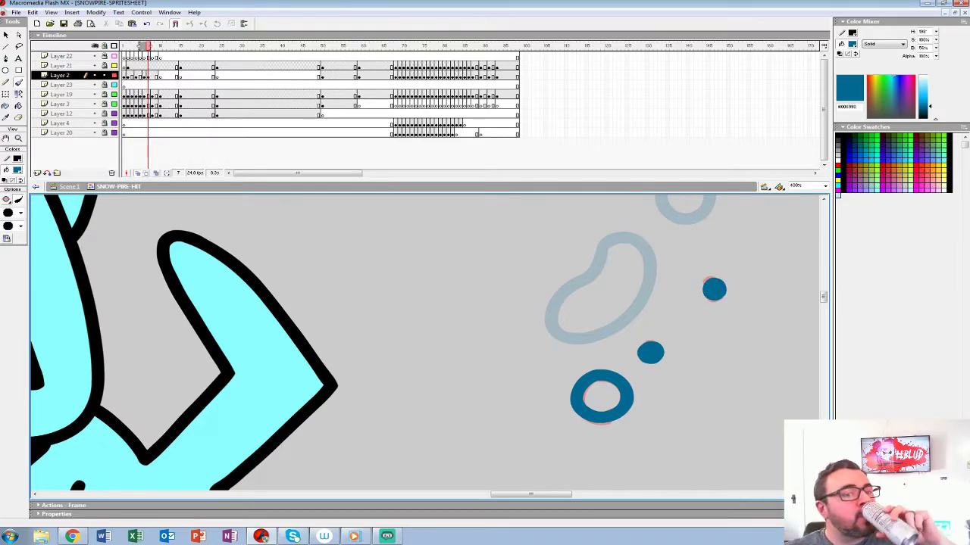
Fill in the remaining dots above the right cluster and below the left cluster on frame 7 in dark blue
key(z)
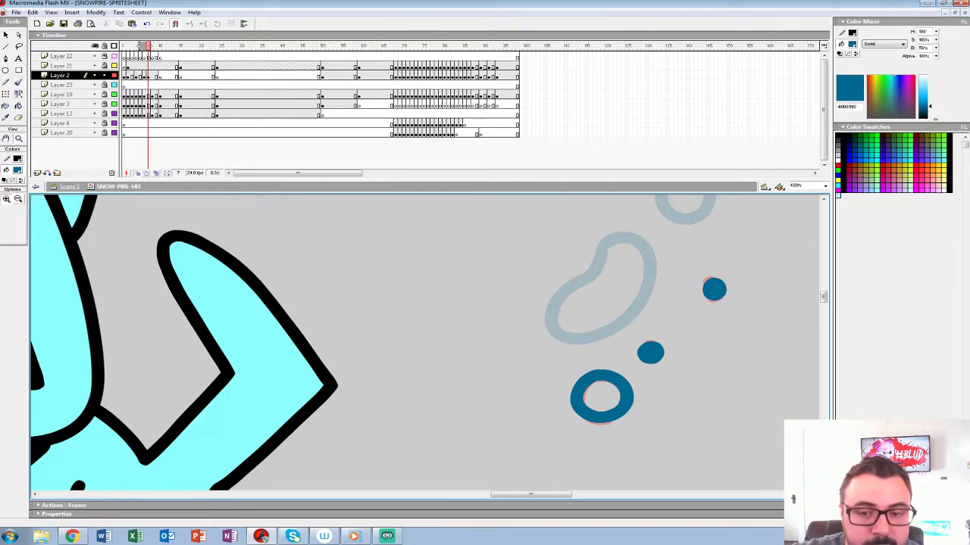
key(ctrl+minus)
key(ctrl+minus)
key(ctrl+minus)
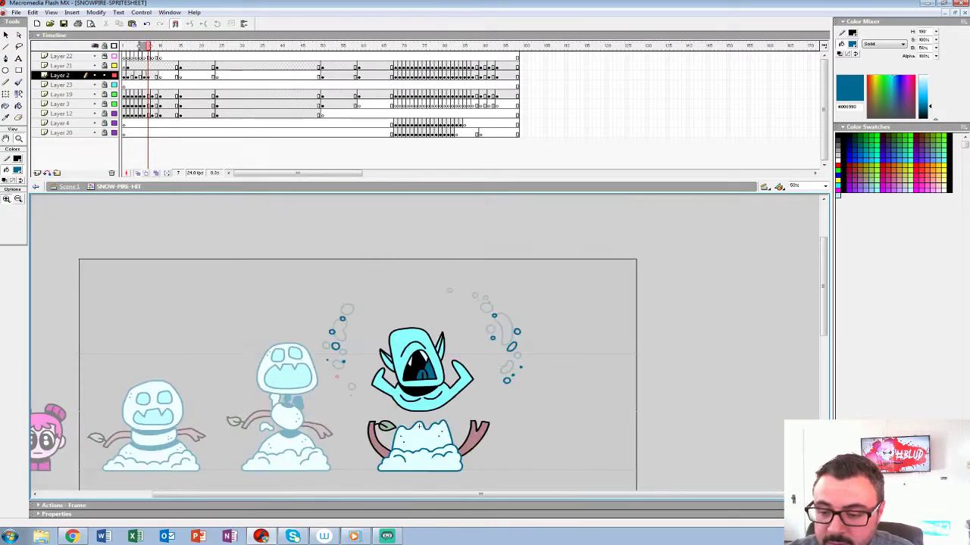
key(ctrl+equal)
key(ctrl+equal)
key(ctrl+equal)
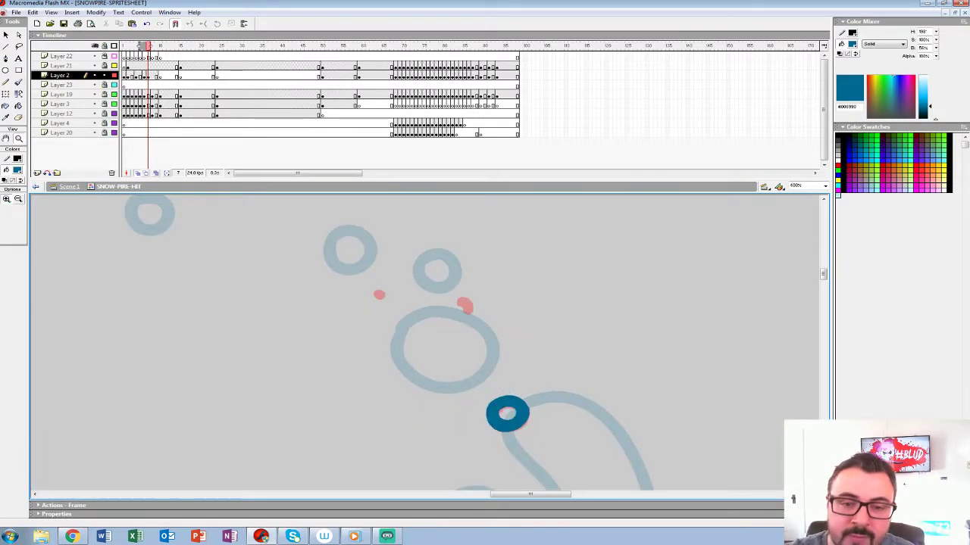
key(b)
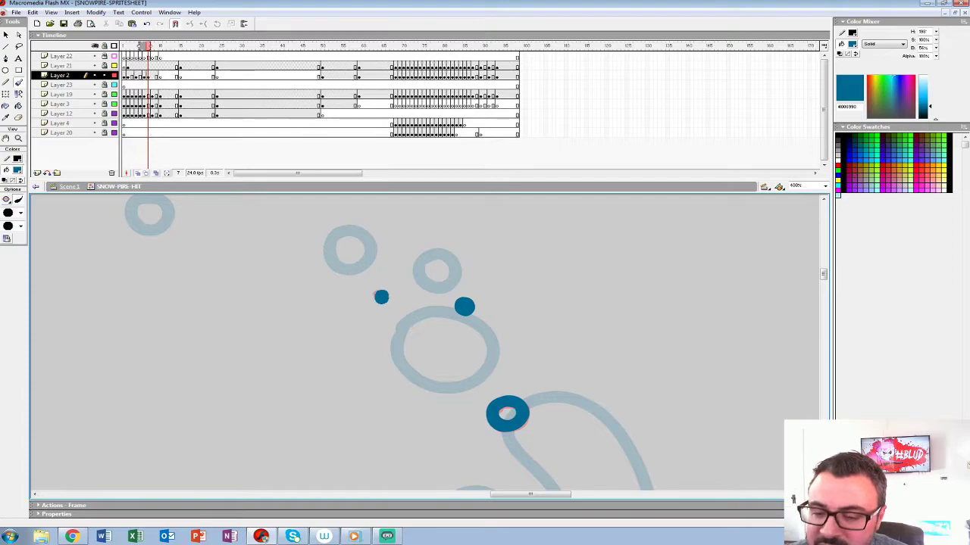
drag(341, 462, 523, 228)
drag(303, 455, 606, 242)
drag(341, 455, 584, 229)
click(330, 341)
drag(330, 341, 422, 471)
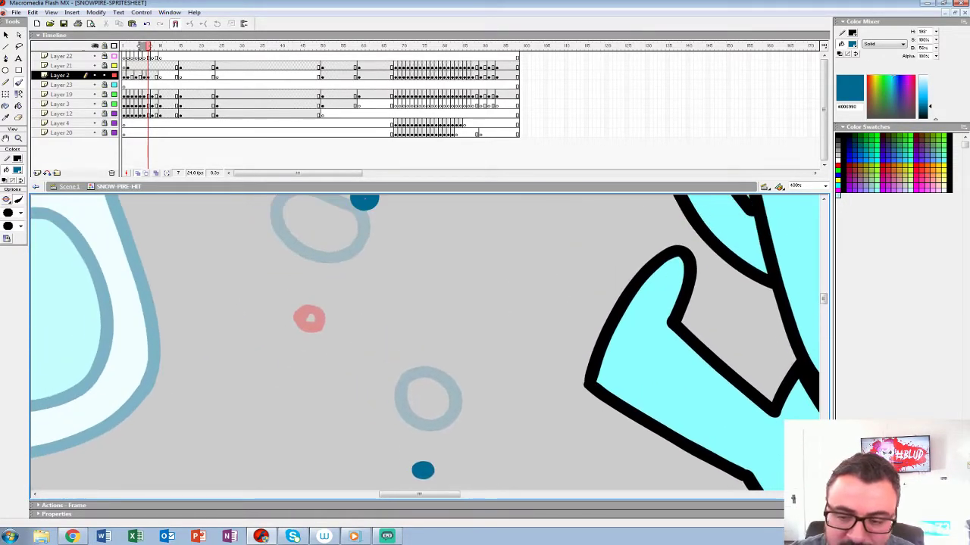
click(311, 318)
Step through and play back the animation to check how the snow chunks spread and shrink
key(z)
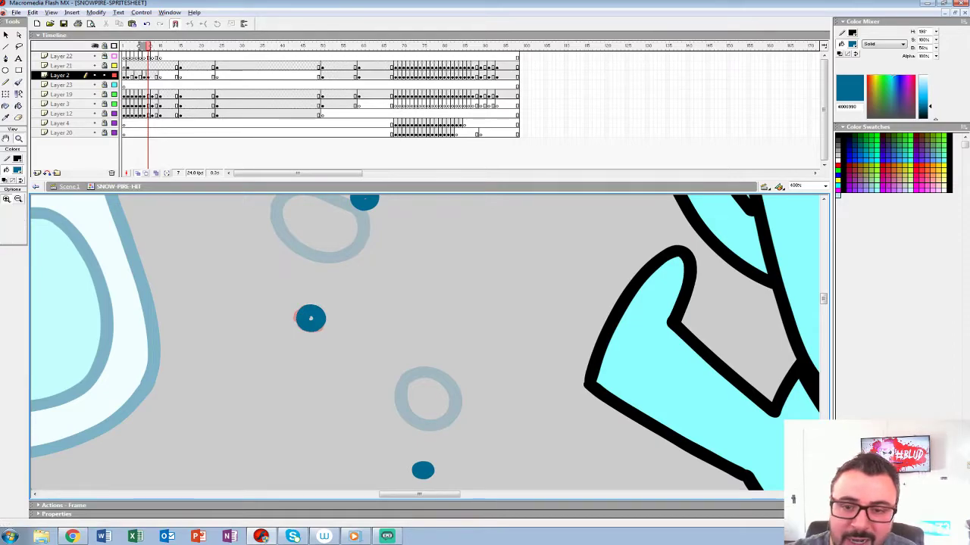
alt+click(452, 320)
alt+click(450, 322)
alt+click(445, 327)
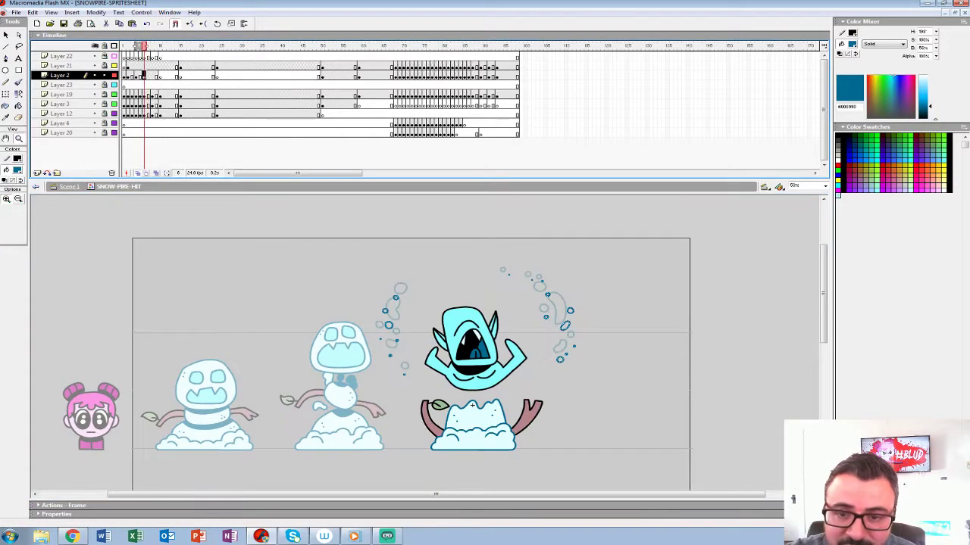
key(period)
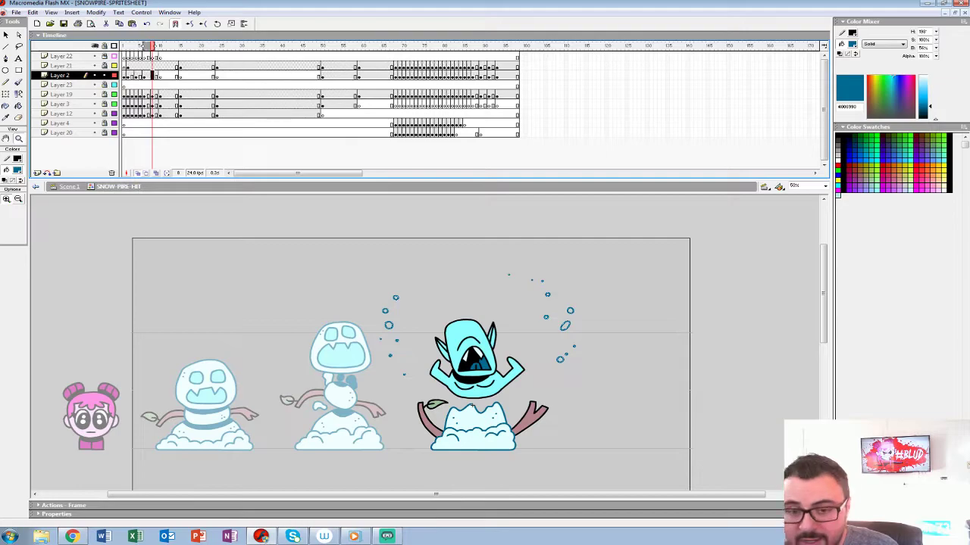
key(Return)
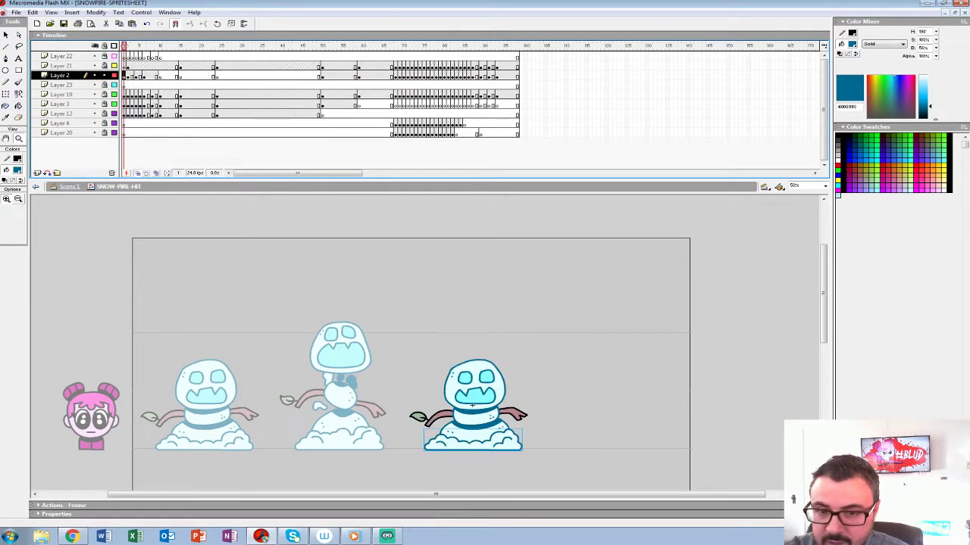
key(Return)
key(Return)
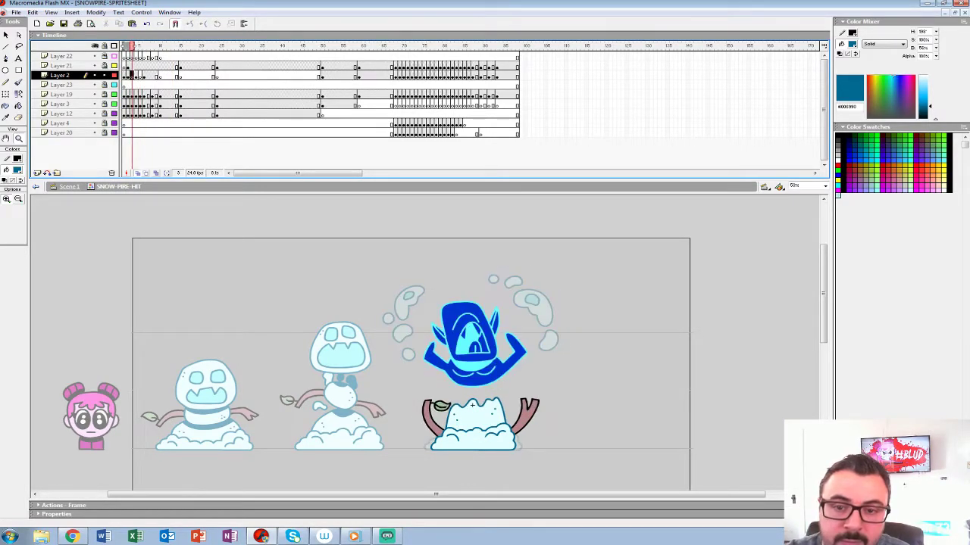
Draw the left cluster's large in-between chunk on frame 3 of Layer 2 in dark blue, midway between the onion-skinned neighbours
key(ctrl+=)
key(ctrl+=)
key(ctrl+=)
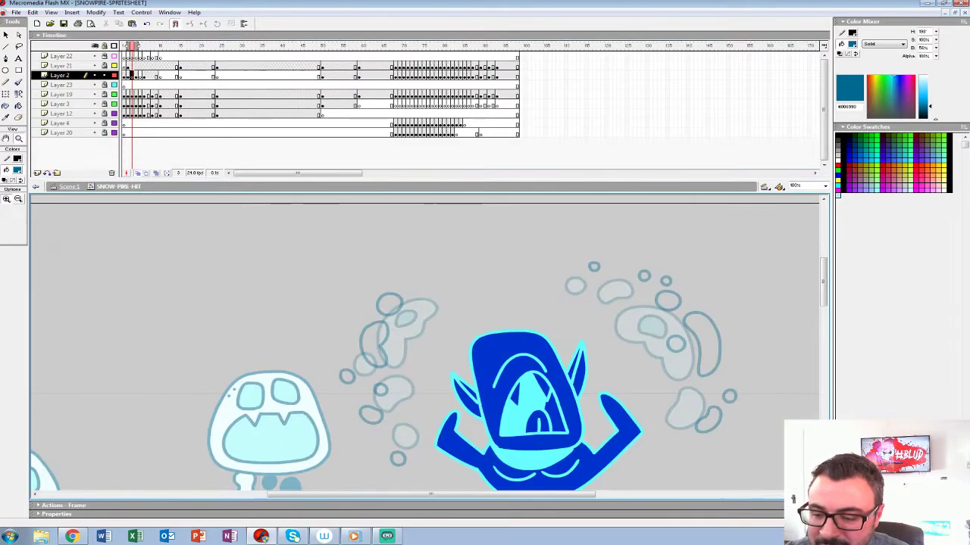
scroll(461, 342, right, 1)
key(b)
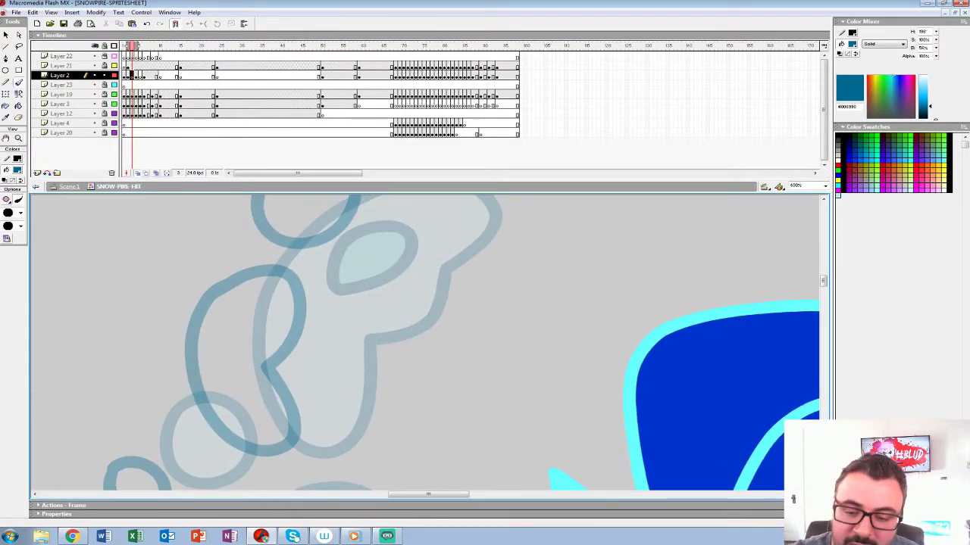
mouse_move(229, 339)
mouse_down()
mouse_move(304, 449)
mouse_move(341, 307)
mouse_up()
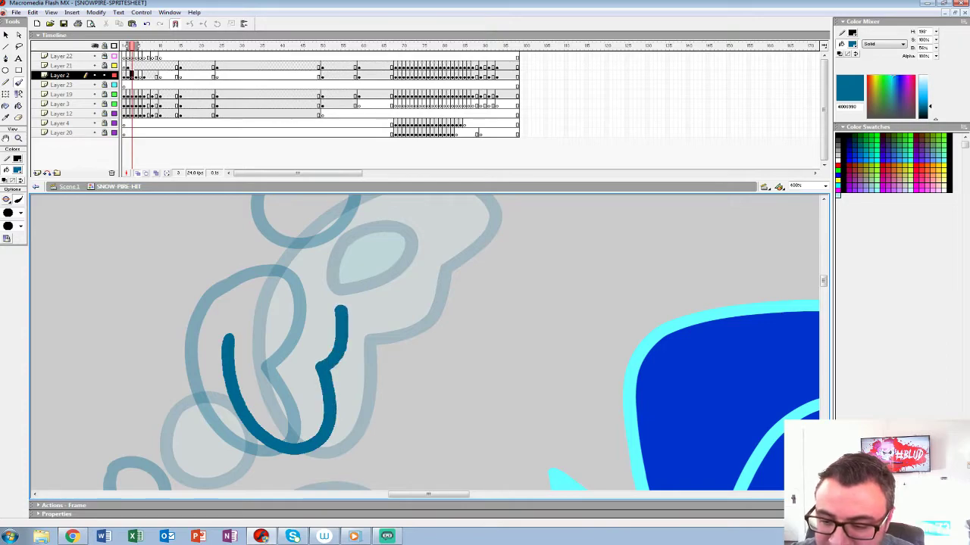
scroll(341, 306, up, 3)
scroll(424, 341, up, 1)
mouse_move(325, 409)
mouse_down()
mouse_move(402, 365)
mouse_move(417, 281)
mouse_move(323, 263)
mouse_move(246, 335)
mouse_move(246, 367)
mouse_move(216, 405)
mouse_up()
Draw the left cluster's small round in-between chunks on frame 3 in dark blue
scroll(425, 341, down, 5)
mouse_move(243, 265)
mouse_down()
mouse_move(250, 317)
mouse_move(309, 295)
mouse_move(270, 255)
mouse_move(240, 266)
mouse_up()
scroll(424, 341, down, 3)
scroll(424, 341, right, 3)
mouse_move(265, 384)
mouse_down()
mouse_move(338, 347)
mouse_move(273, 254)
mouse_move(265, 394)
mouse_up()
scroll(265, 394, down, 5)
scroll(265, 394, right, 2)
mouse_move(302, 295)
mouse_down()
mouse_move(292, 356)
mouse_move(297, 303)
mouse_up()
scroll(424, 341, right, 5)
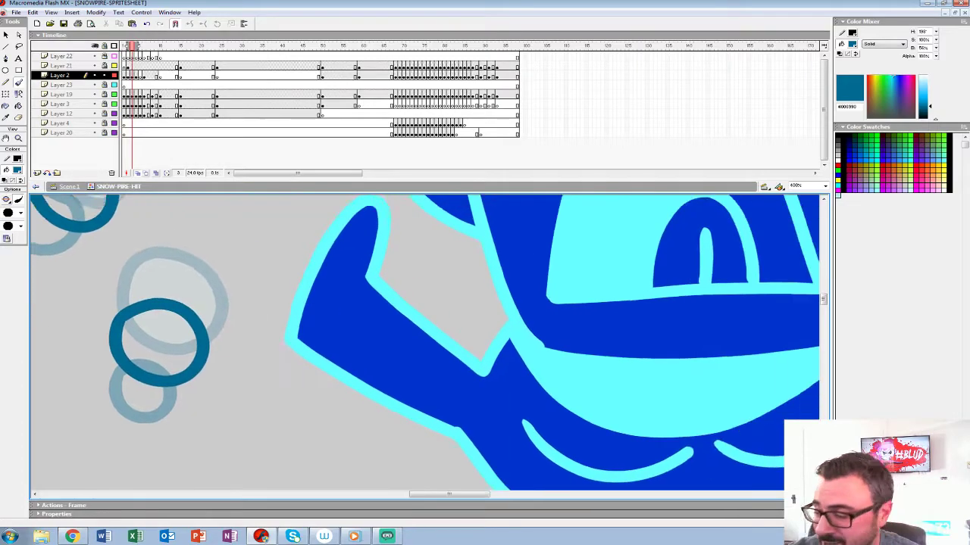
Draw the right cluster's large in-between chunk on frame 3 in dark blue, redrawing any misplaced strokes
scroll(424, 341, right, 5)
mouse_move(306, 352)
mouse_down()
mouse_move(405, 354)
mouse_move(445, 273)
mouse_move(394, 232)
mouse_move(307, 331)
mouse_move(322, 414)
mouse_move(416, 362)
mouse_move(468, 287)
mouse_move(418, 217)
mouse_move(342, 321)
mouse_move(284, 354)
mouse_move(282, 385)
mouse_up()
scroll(424, 341, up, 4)
scroll(425, 341, down, 3)
key(ctrl+z)
mouse_move(348, 205)
mouse_down()
mouse_move(359, 218)
mouse_move(381, 472)
mouse_move(372, 483)
mouse_up()
mouse_move(328, 458)
mouse_down()
mouse_move(429, 406)
mouse_move(447, 306)
mouse_up()
scroll(447, 306, up, 2)
scroll(447, 341, down, 3)
key(ctrl+z)
mouse_move(336, 411)
mouse_down()
mouse_move(400, 462)
mouse_move(383, 221)
mouse_move(473, 339)
mouse_move(450, 303)
mouse_move(313, 255)
mouse_move(296, 348)
mouse_move(379, 489)
mouse_move(288, 246)
mouse_move(318, 259)
mouse_move(337, 288)
mouse_up()
mouse_move(326, 217)
mouse_down()
mouse_move(385, 428)
mouse_move(509, 482)
mouse_up()
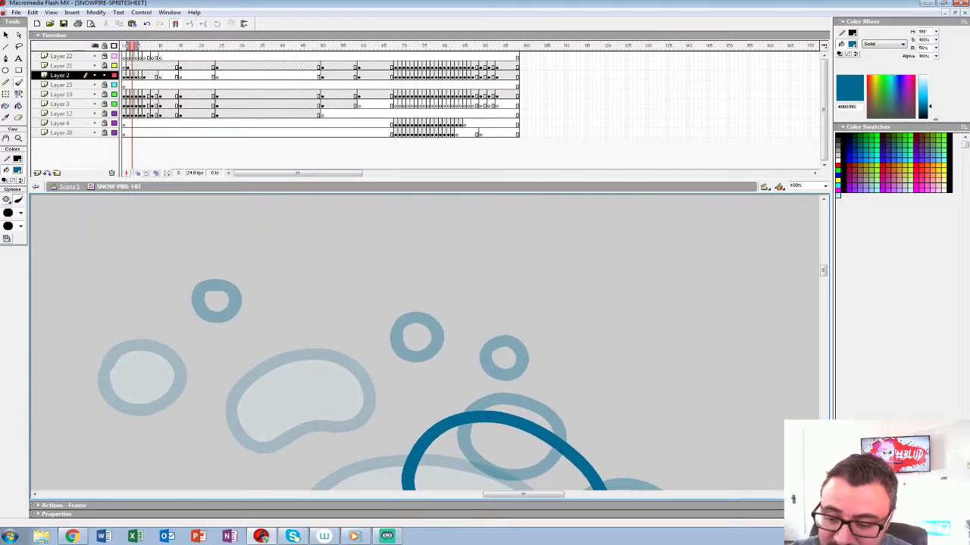
Draw the elongated two-lobed chunk and the round chunk above the right cluster on frame 3
mouse_move(311, 340)
mouse_down()
mouse_move(292, 371)
mouse_move(394, 362)
mouse_move(438, 327)
mouse_move(311, 330)
mouse_move(356, 395)
mouse_up()
mouse_move(175, 309)
mouse_down()
mouse_move(218, 323)
mouse_move(172, 309)
mouse_up()
key(z)
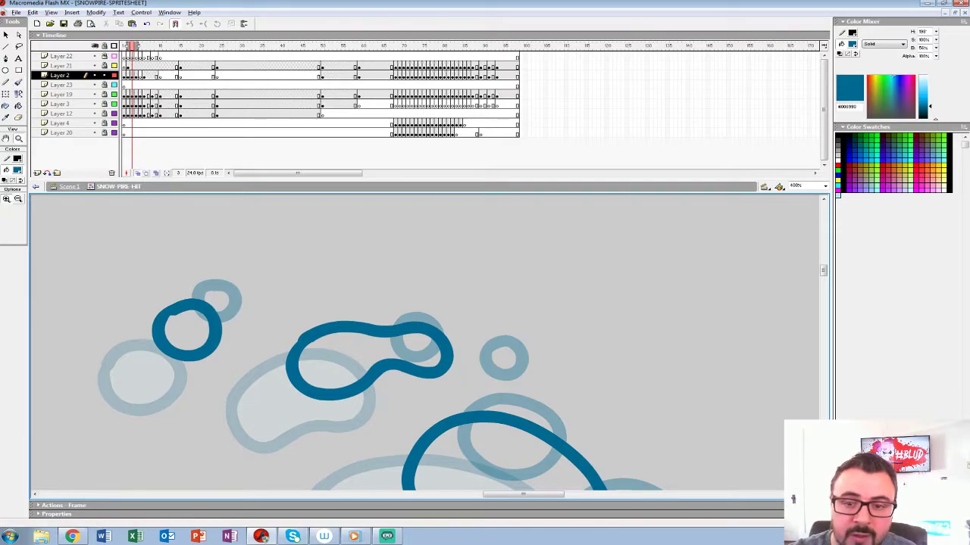
alt+click(409, 287)
alt+click(409, 287)
alt+click(336, 325)
drag(413, 425, 414, 355)
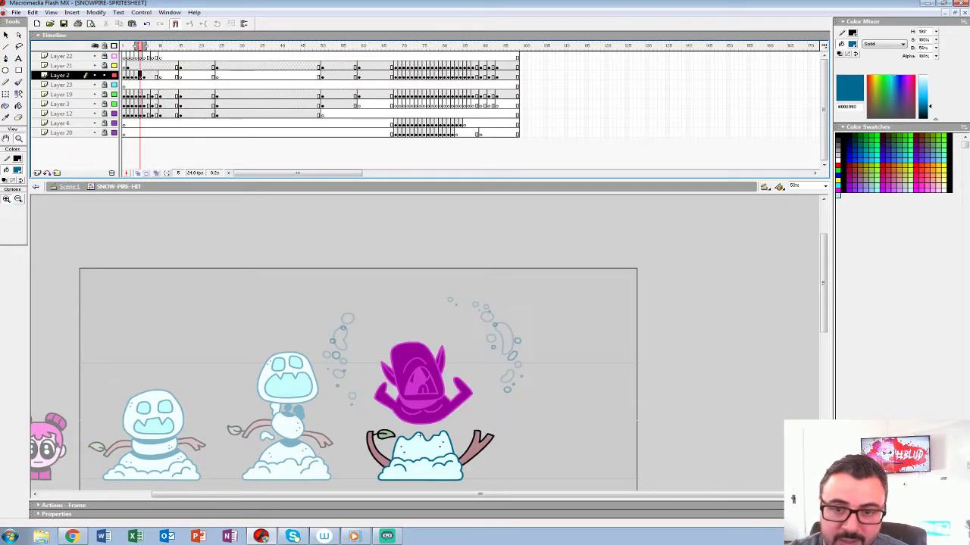
Draw the left cluster's large in-between chunk on frame 5 in dark blue, using the onion-skinned shapes as a guide
click(381, 336)
click(381, 334)
click(381, 331)
drag(381, 333, 304, 312)
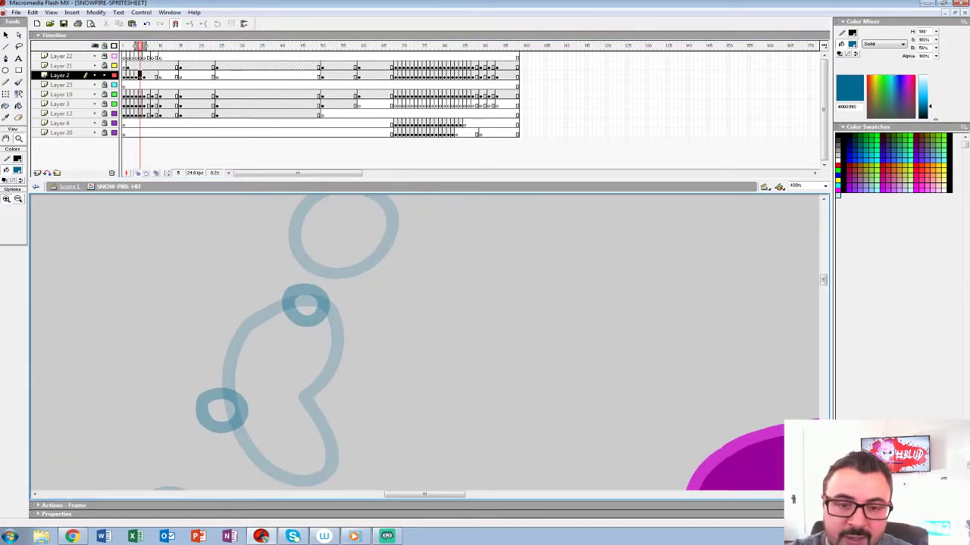
key(b)
drag(330, 291, 308, 243)
mouse_move(364, 394)
mouse_down()
mouse_move(381, 296)
mouse_move(374, 319)
mouse_move(367, 241)
mouse_move(378, 197)
mouse_move(384, 375)
mouse_move(358, 228)
mouse_up()
mouse_move(241, 343)
mouse_down()
mouse_move(301, 357)
mouse_move(274, 259)
mouse_up()
drag(284, 277, 325, 354)
key(ctrl+z)
mouse_move(271, 401)
mouse_down()
mouse_move(340, 422)
mouse_move(314, 238)
mouse_move(262, 341)
mouse_move(291, 417)
mouse_move(269, 214)
mouse_move(312, 273)
mouse_move(334, 247)
mouse_move(295, 301)
mouse_move(200, 213)
mouse_up()
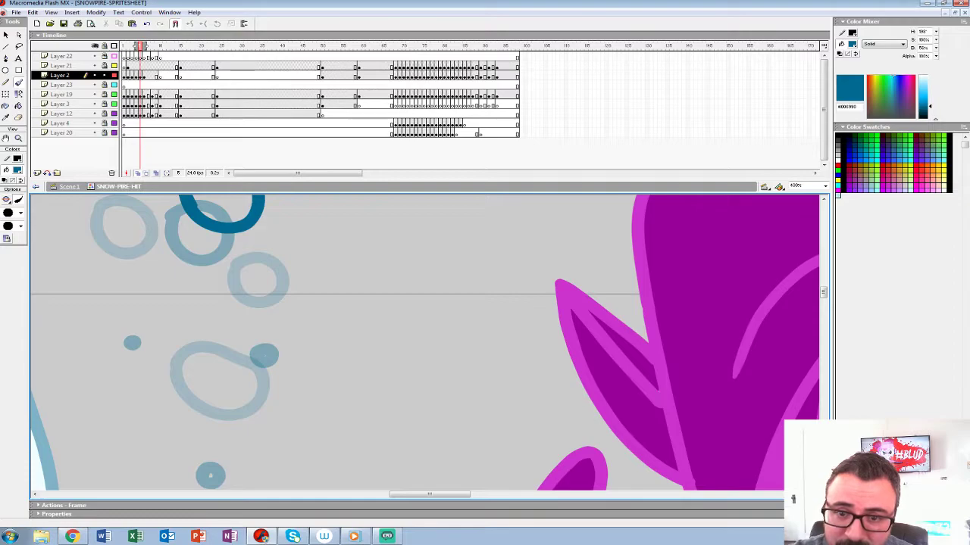
Recolour frame 6's snow chunks red (#FF0000) as an onion-skin guide and return to frame 5
key(period)
click(17, 170)
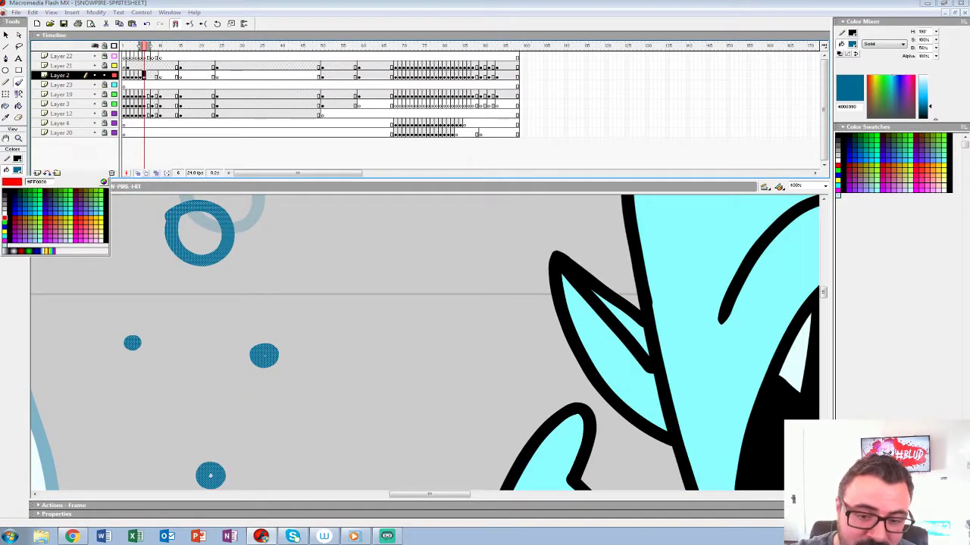
click(4, 220)
click(140, 75)
drag(265, 356, 296, 417)
drag(303, 341, 310, 255)
Set the brush fill back to dark blue by sampling the chunk outline on frame 5
click(16, 169)
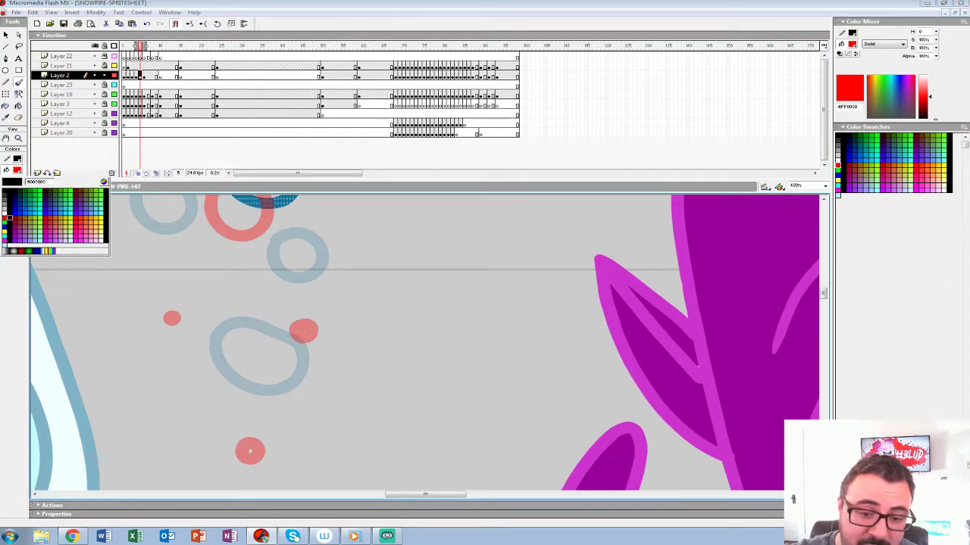
click(165, 228)
drag(227, 288, 217, 422)
key(ctrl+z)
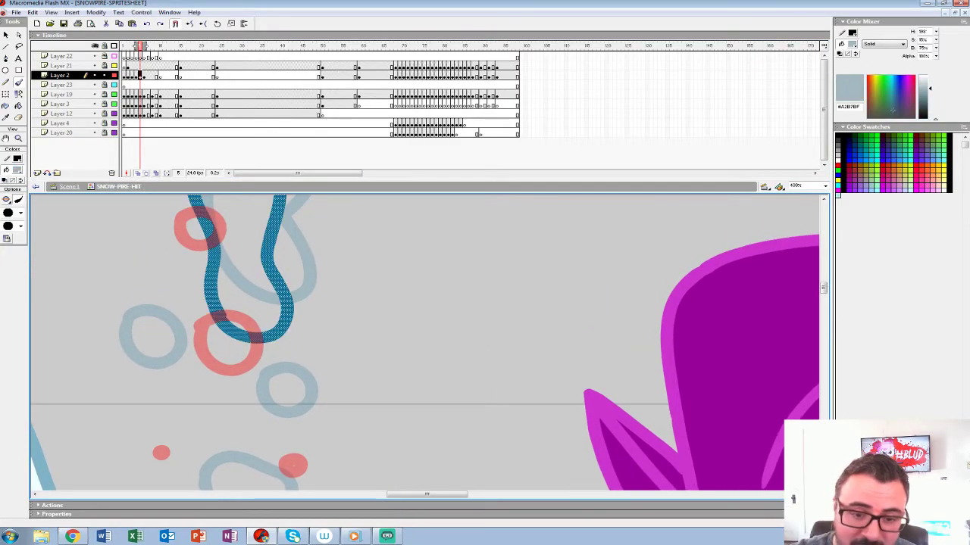
click(17, 170)
click(212, 279)
Draw the left cluster's remaining small in-between chunks on frame 5 in dark blue
drag(227, 318, 224, 264)
drag(303, 394, 278, 264)
mouse_move(187, 344)
mouse_down()
mouse_move(240, 348)
mouse_move(191, 339)
mouse_up()
mouse_move(244, 221)
mouse_down()
mouse_move(254, 264)
mouse_move(243, 222)
mouse_move(348, 373)
mouse_up()
mouse_move(225, 346)
mouse_down()
mouse_move(256, 378)
mouse_move(226, 345)
mouse_up()
drag(318, 424, 196, 178)
drag(303, 409, 272, 281)
mouse_move(266, 291)
mouse_down()
mouse_move(281, 313)
mouse_move(266, 291)
mouse_up()
Draw the right cluster's in-between chunks on frame 5 in dark blue, including the curved chunk, the lower chunk and the small dots
drag(455, 258, 204, 457)
drag(622, 227, 221, 461)
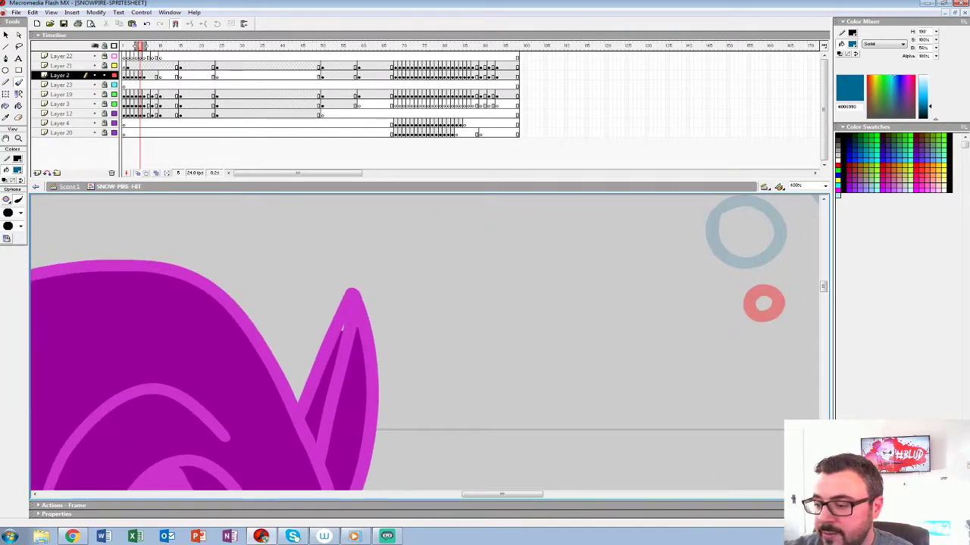
drag(667, 288, 201, 404)
drag(272, 368, 307, 482)
mouse_move(294, 324)
mouse_down()
mouse_move(287, 356)
mouse_move(301, 318)
mouse_move(385, 450)
mouse_move(408, 450)
mouse_up()
drag(401, 350, 388, 353)
mouse_move(296, 342)
mouse_down()
mouse_move(326, 353)
mouse_move(299, 344)
mouse_up()
drag(102, 298, 103, 298)
mouse_move(424, 462)
mouse_down()
mouse_move(409, 435)
mouse_move(170, 206)
mouse_up()
drag(318, 394, 313, 326)
mouse_move(269, 409)
mouse_down()
mouse_move(276, 431)
mouse_move(347, 394)
mouse_move(380, 296)
mouse_move(307, 215)
mouse_move(269, 408)
mouse_up()
drag(341, 454, 291, 222)
mouse_move(332, 321)
mouse_down()
mouse_move(330, 343)
mouse_move(333, 318)
mouse_up()
drag(303, 454, 352, 311)
mouse_move(262, 292)
mouse_down()
mouse_move(352, 265)
mouse_move(276, 269)
mouse_move(261, 297)
mouse_up()
With onion skinning turned off, restore frame 6's chunks to dark blue and replay the animation from frame 1
key(z)
alt+click(382, 300)
alt+click(382, 301)
alt+click(382, 301)
alt+click(382, 300)
click(137, 174)
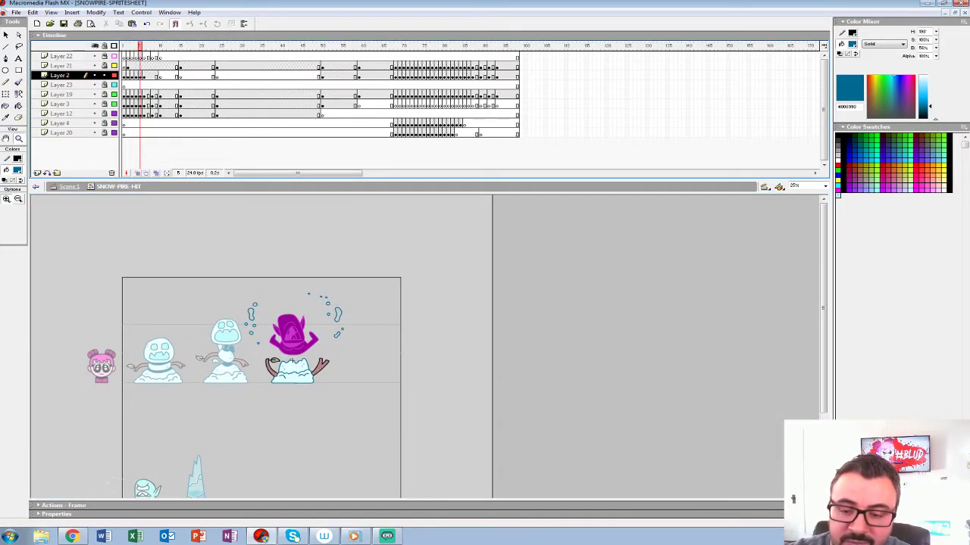
click(143, 77)
click(18, 169)
click(18, 170)
click(123, 46)
key(Return)
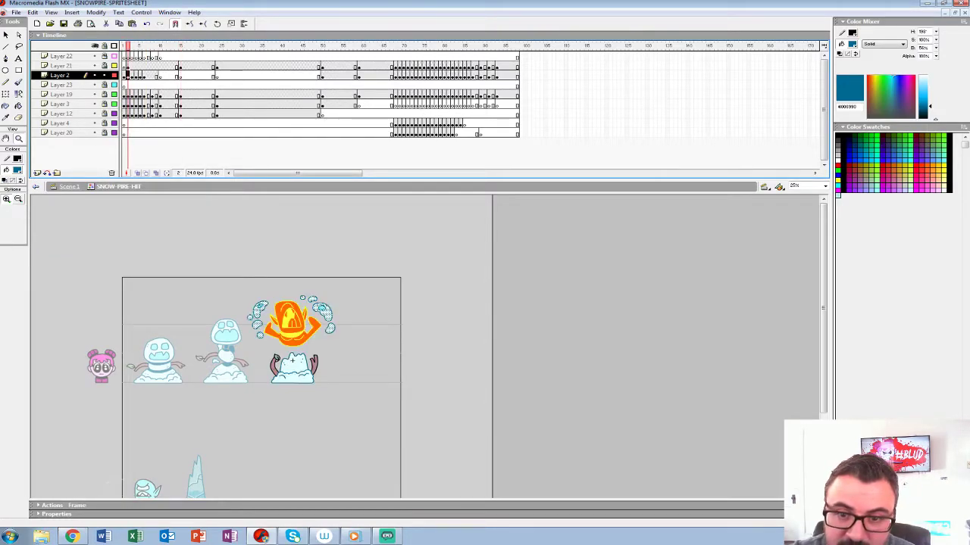
Space out Layer 2's snow-chunk keyframes to about frames 5, 8, 12 and 15 so each drawing holds longer, and replay the animation
drag(151, 76, 124, 132)
click(200, 76)
click(160, 46)
click(168, 76)
click(173, 76)
click(189, 76)
click(124, 46)
key(Return)
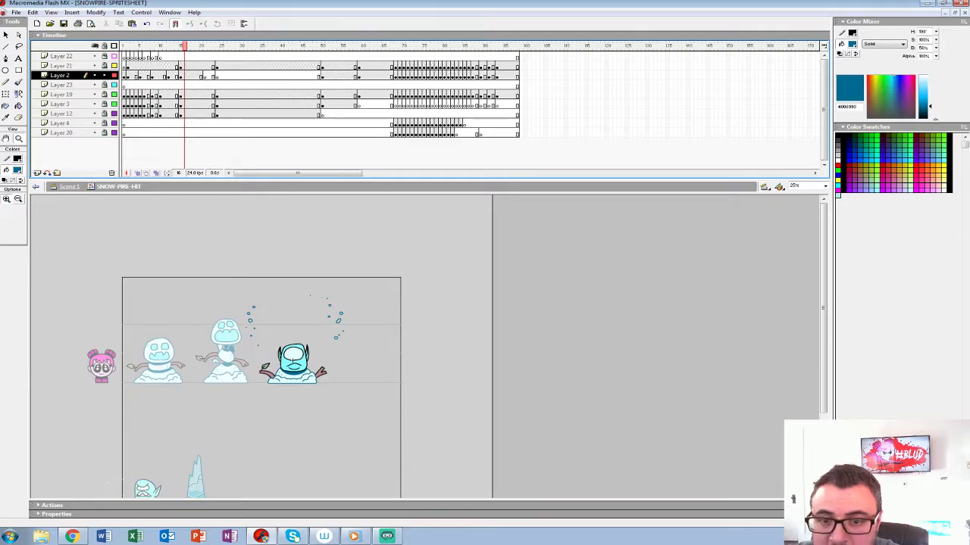
Lengthen the hold on frame 12's chunks so the smallest chunk drawing starts at about frame 18 on Layer 2, and replay the animation
click(167, 75)
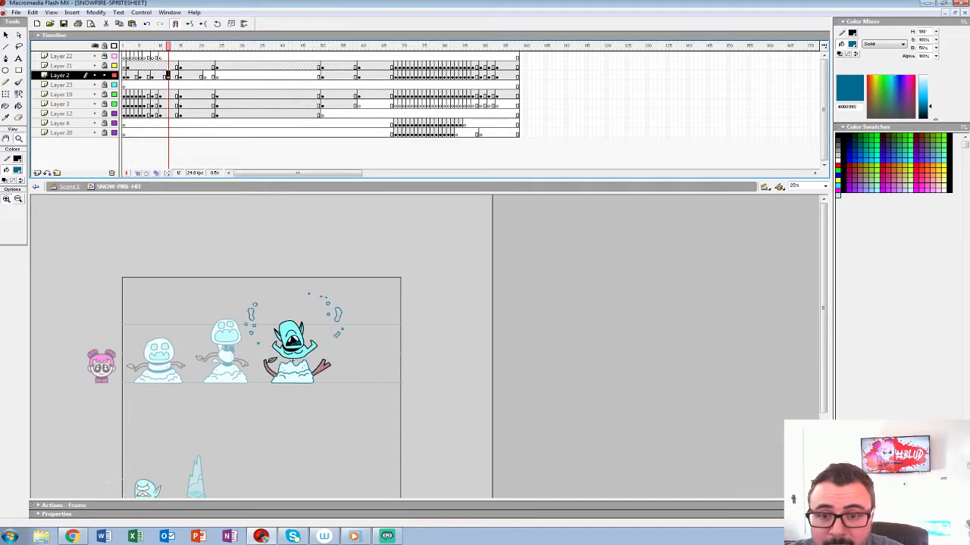
click(180, 76)
drag(164, 75, 210, 76)
key(Return)
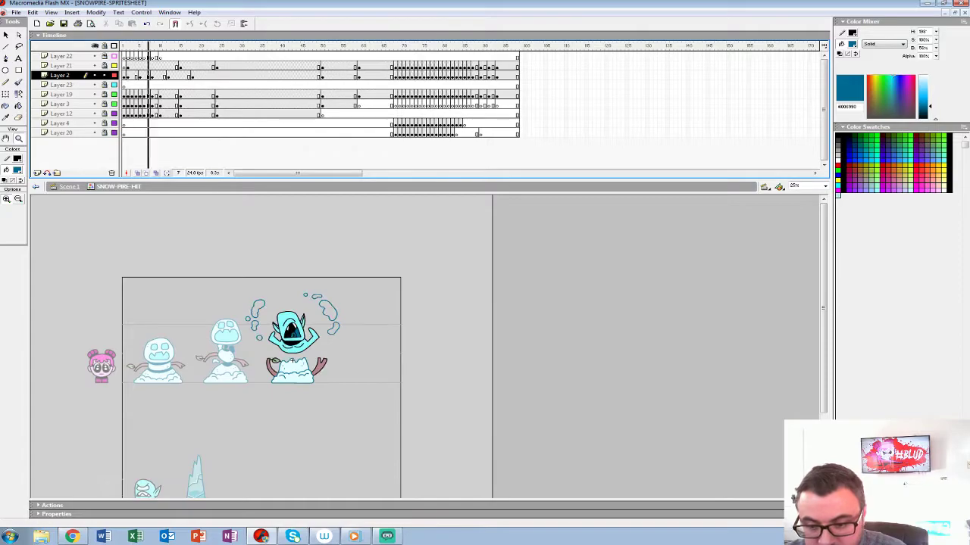
End the snow chunks on Layer 2 with a blank keyframe at about frame 26 and replay the animation from frame 1
click(216, 76)
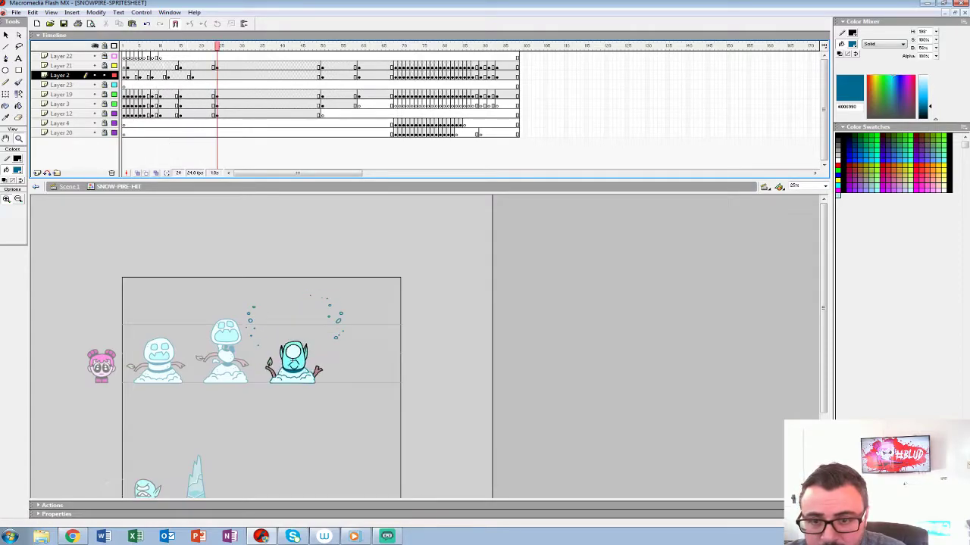
click(224, 75)
shift+click(124, 57)
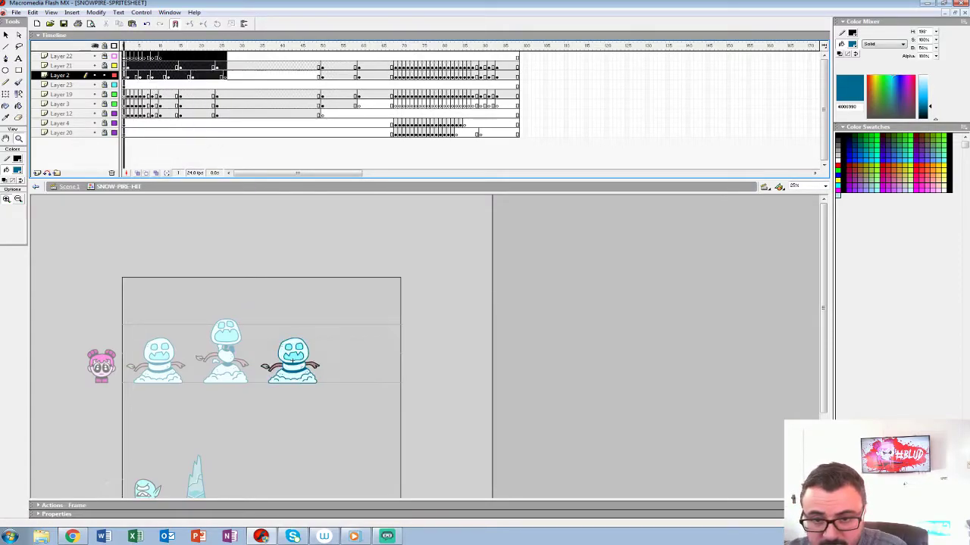
key(Return)
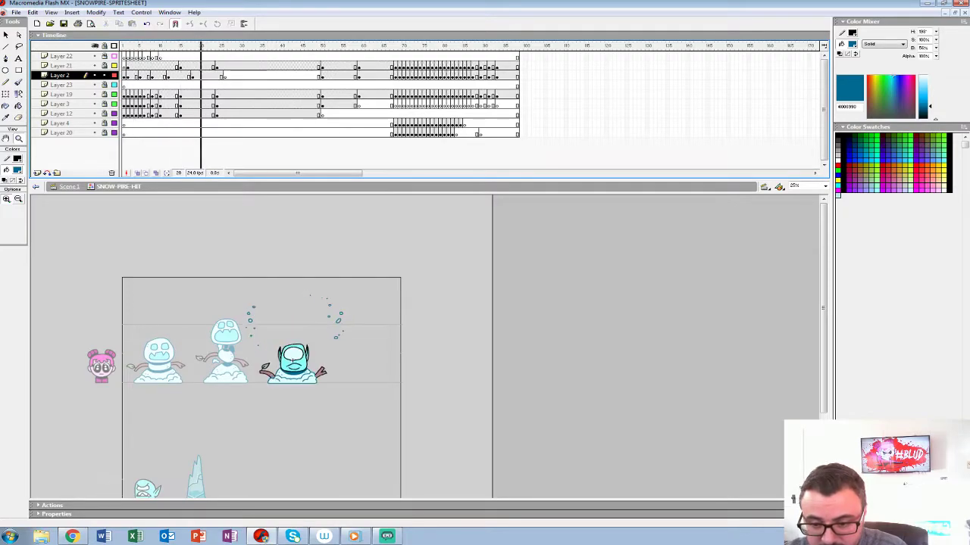
Play the SNOW-PIRE-HIT animation from frame 2 and step through its opening frames to examine the burst pose and snow mound
click(128, 66)
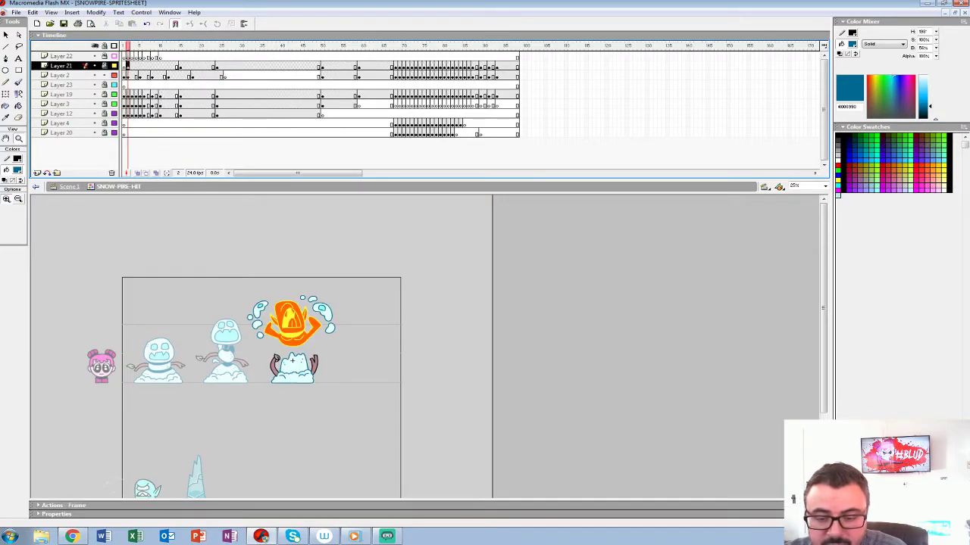
key(Return)
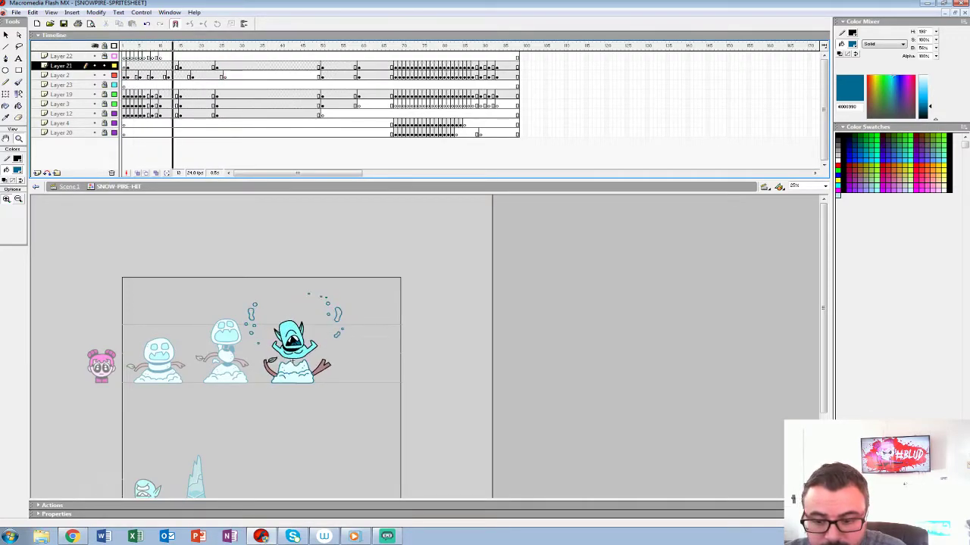
key(comma)
key(comma)
key(comma)
key(comma)
key(comma)
key(comma)
key(comma)
key(comma)
key(comma)
key(comma)
key(comma)
key(comma)
key(comma)
key(comma)
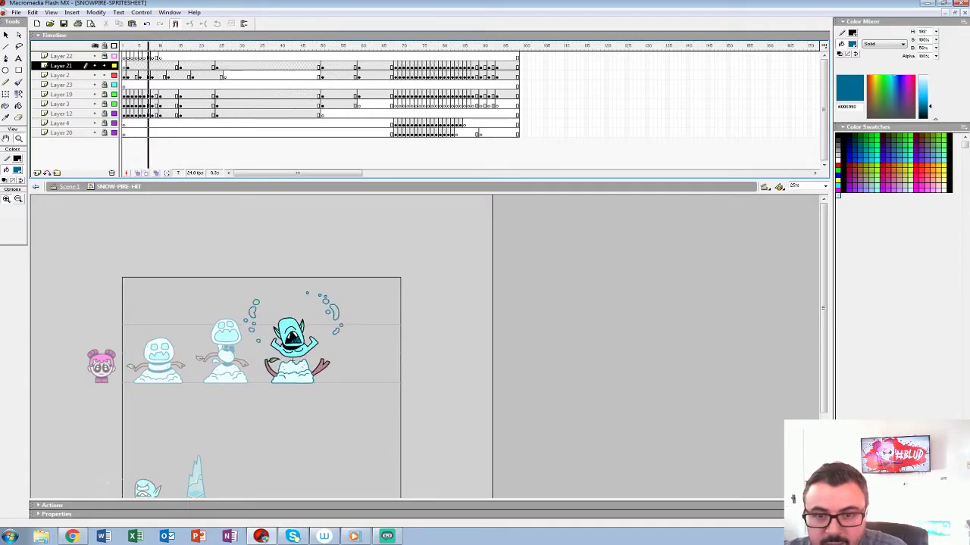
key(ctrl+equal)
key(ctrl+equal)
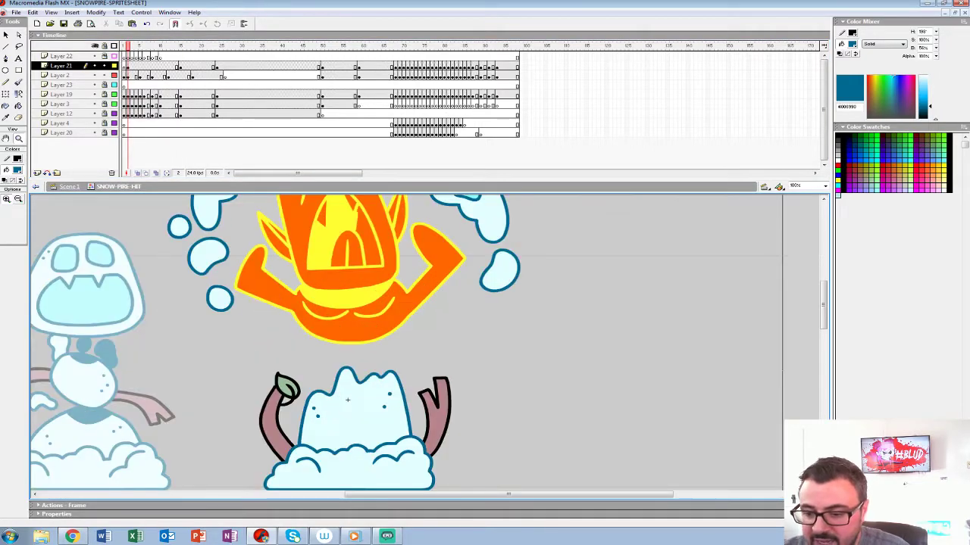
key(ctrl+minus)
key(ctrl+minus)
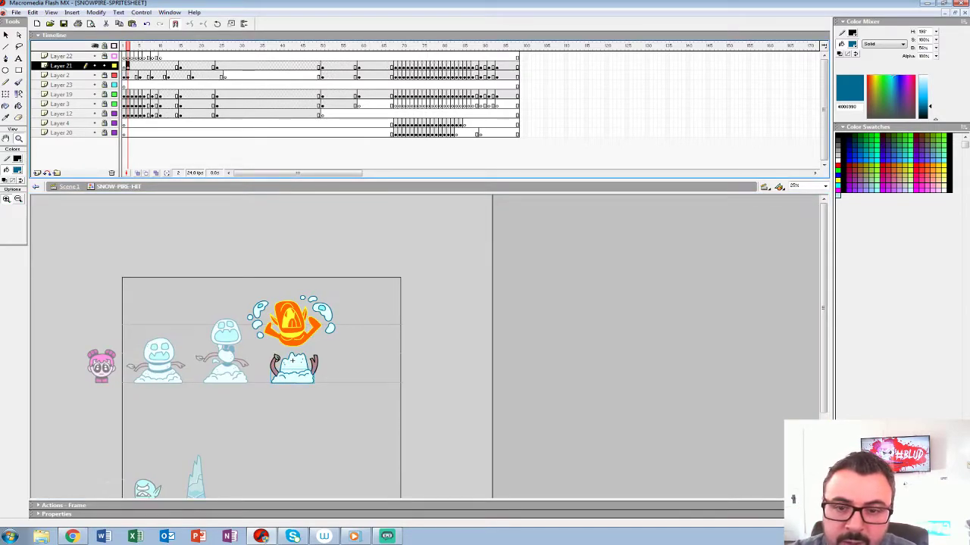
key(period)
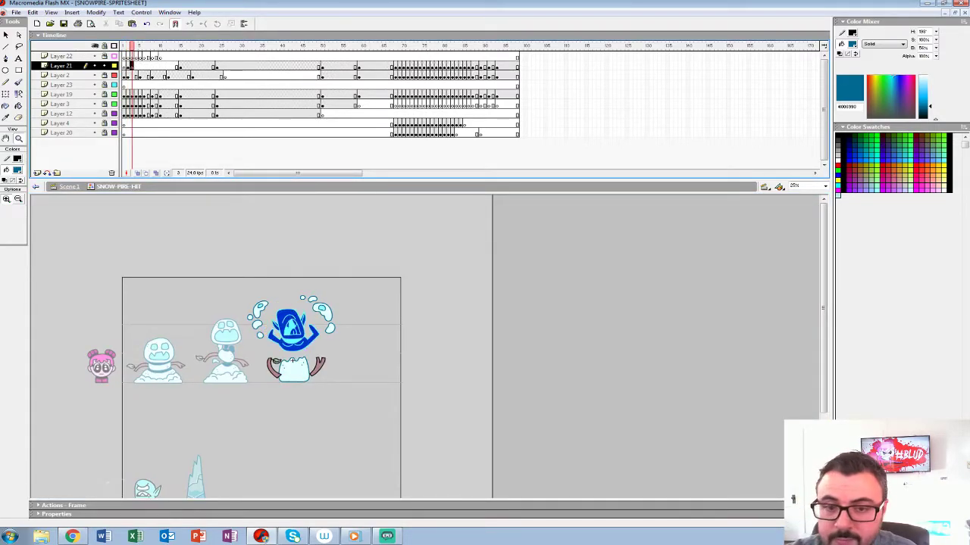
key(comma)
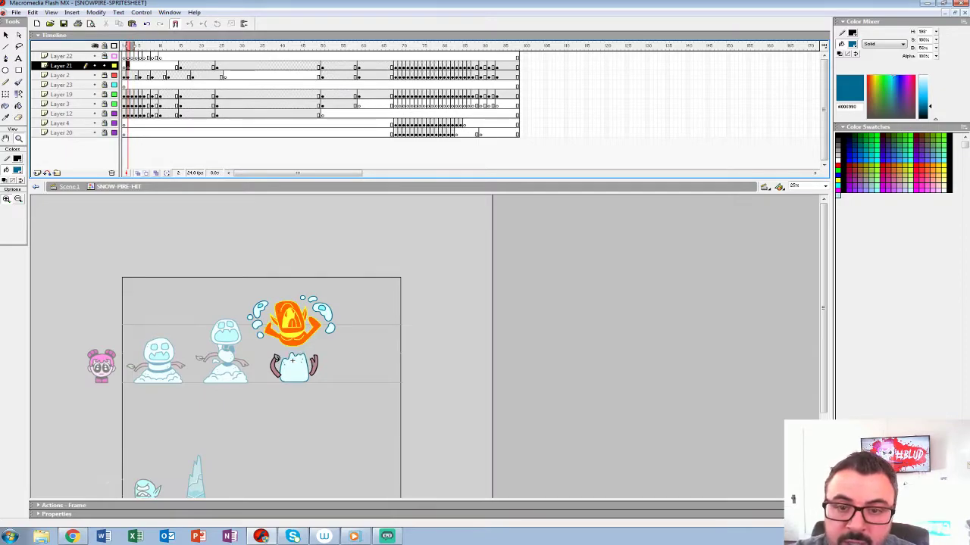
Extend the onion-skin range from frame 2 to about frame 17 and show the layers other than Layer 21 as outlines
drag(186, 46, 186, 46)
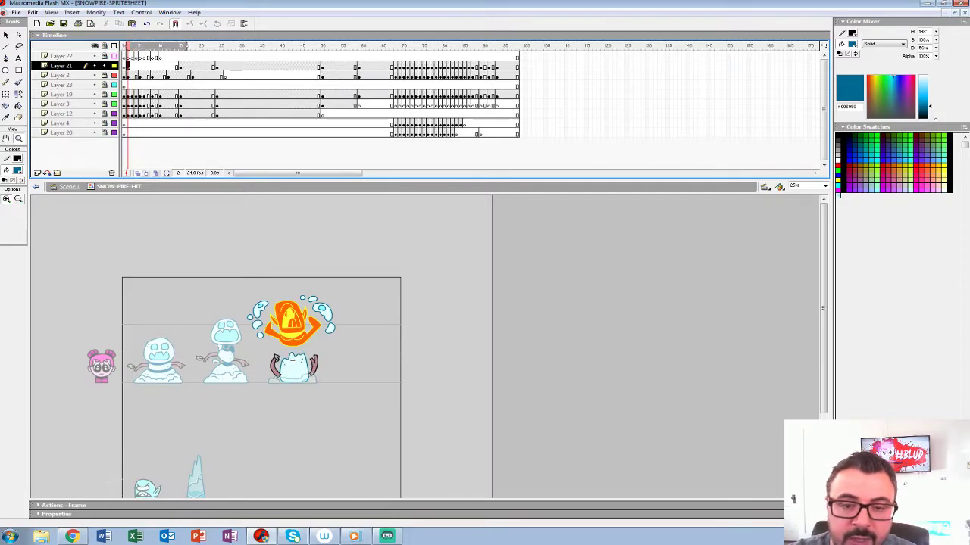
key(ctrl+equal)
drag(114, 85, 114, 75)
click(420, 370)
click(422, 361)
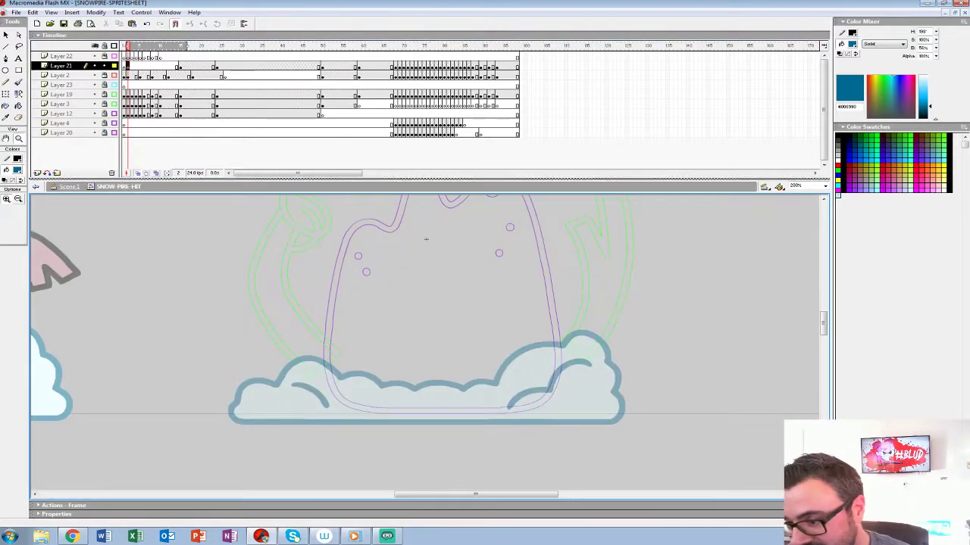
Shorten the timeline panel to enlarge the stage and examine the onion-skinned snow mound from edge to edge
drag(455, 180, 455, 115)
click(530, 291)
drag(530, 291, 639, 246)
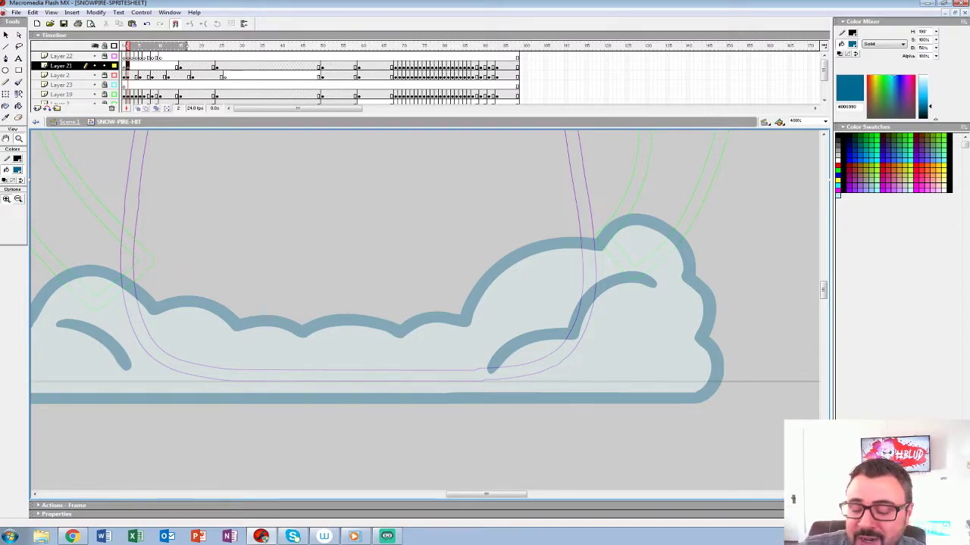
scroll(424, 267, left, 5)
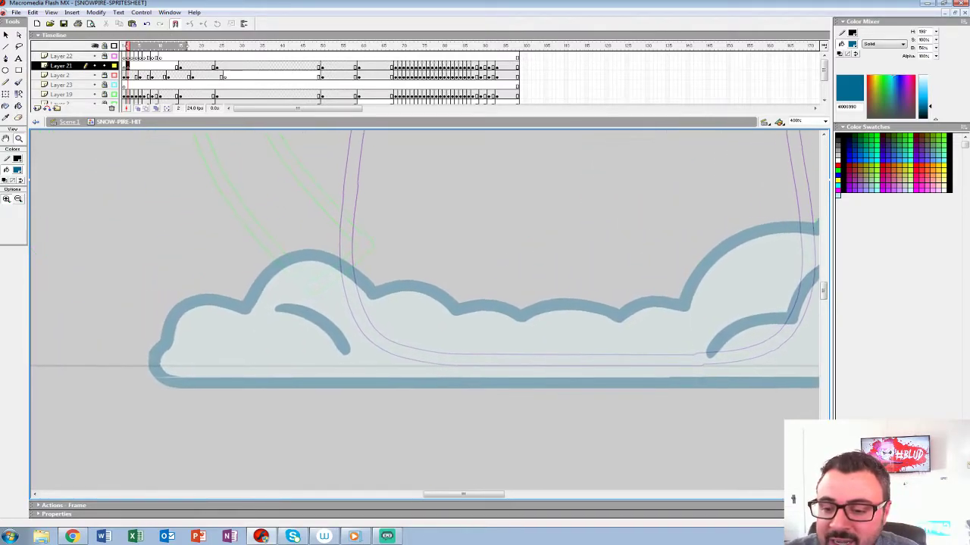
alt+click(483, 247)
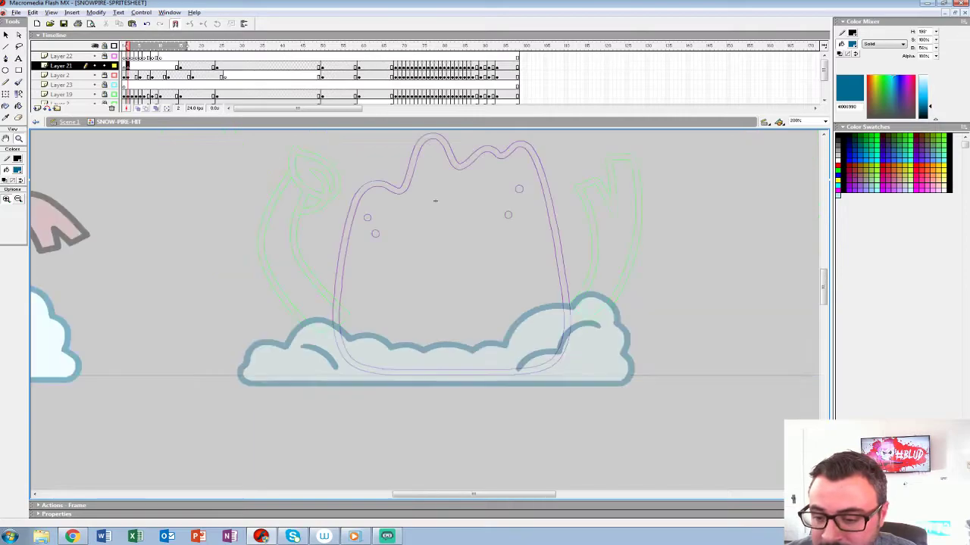
alt+click(484, 244)
drag(485, 244, 250, 260)
key(Return)
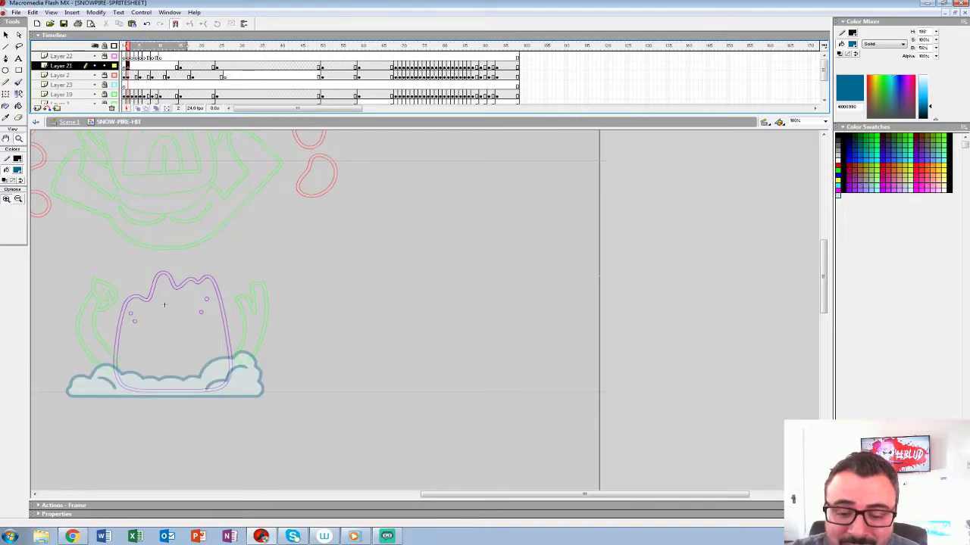
key(ctrl+equal)
key(ctrl+equal)
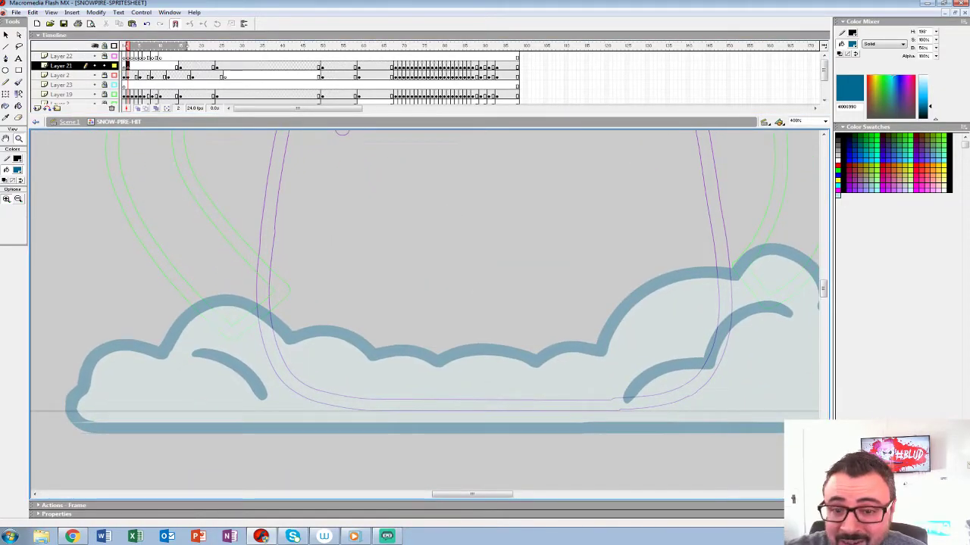
Brush a wider snow mound in dark blue on Layer 21 over the onion-skinned one, and restore the timeline panel's height
key(b)
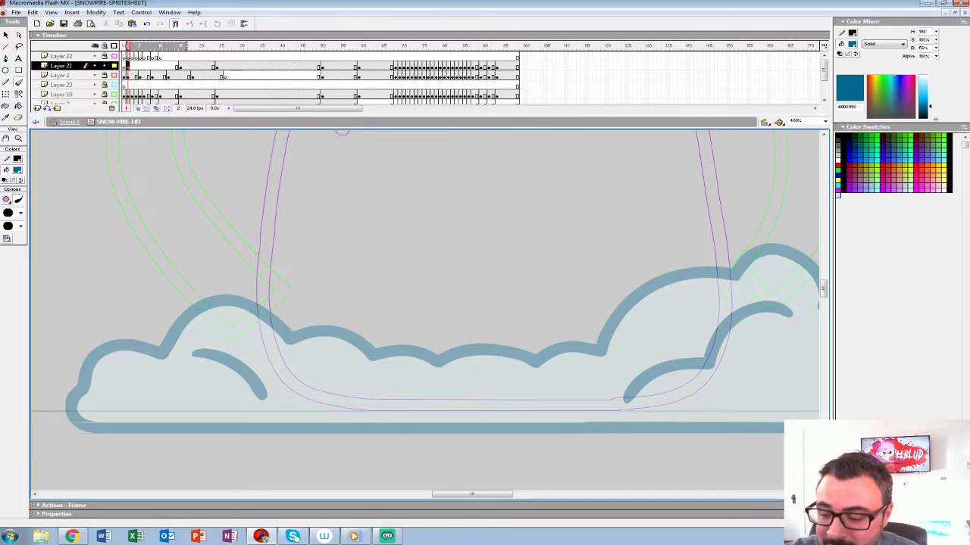
mouse_move(539, 374)
mouse_down()
mouse_move(375, 376)
mouse_move(341, 356)
mouse_move(297, 361)
mouse_move(187, 304)
mouse_move(130, 346)
mouse_move(100, 338)
mouse_move(47, 376)
mouse_up()
mouse_move(47, 377)
mouse_down()
mouse_move(345, 267)
mouse_move(279, 304)
mouse_move(304, 319)
mouse_move(817, 320)
mouse_move(514, 322)
mouse_move(166, 343)
mouse_move(562, 343)
mouse_move(524, 170)
mouse_move(456, 152)
mouse_move(402, 203)
mouse_move(383, 199)
mouse_move(299, 228)
mouse_move(258, 288)
mouse_move(184, 286)
mouse_up()
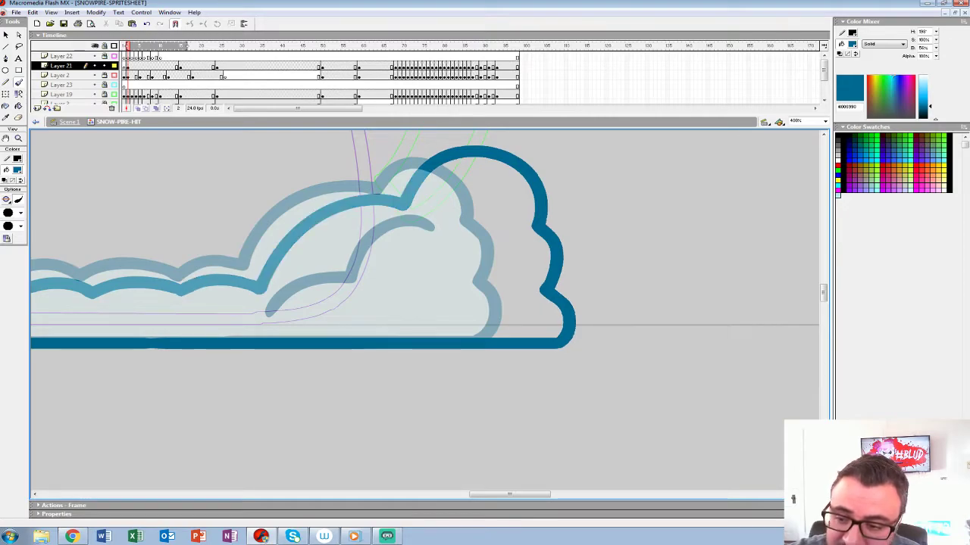
drag(476, 221, 405, 284)
drag(303, 243, 743, 245)
key(z)
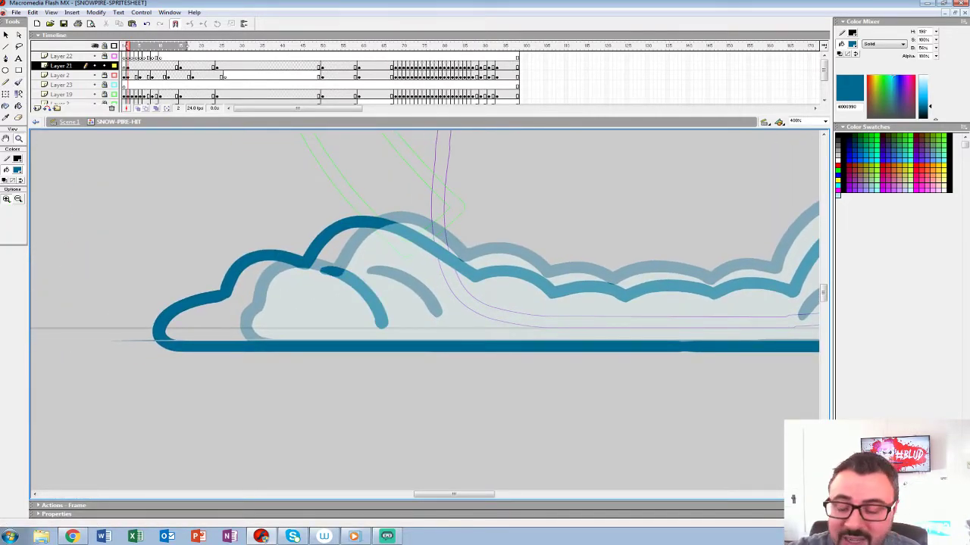
alt+click(499, 161)
alt+click(499, 161)
drag(499, 128, 499, 198)
key(Return)
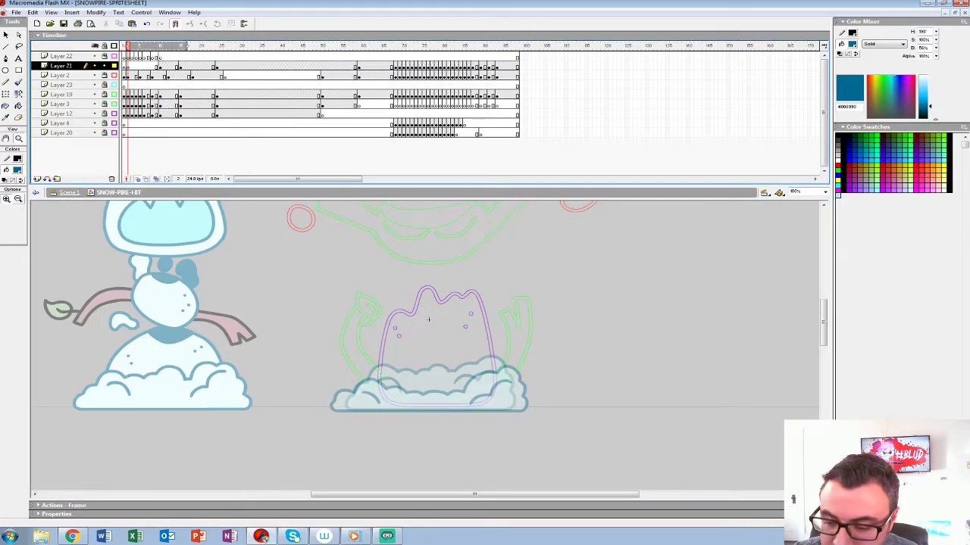
Brush the outline of a taller, bumpier snow mound on frame 2 of Layer 21, above the onion-skinned mound
click(407, 370)
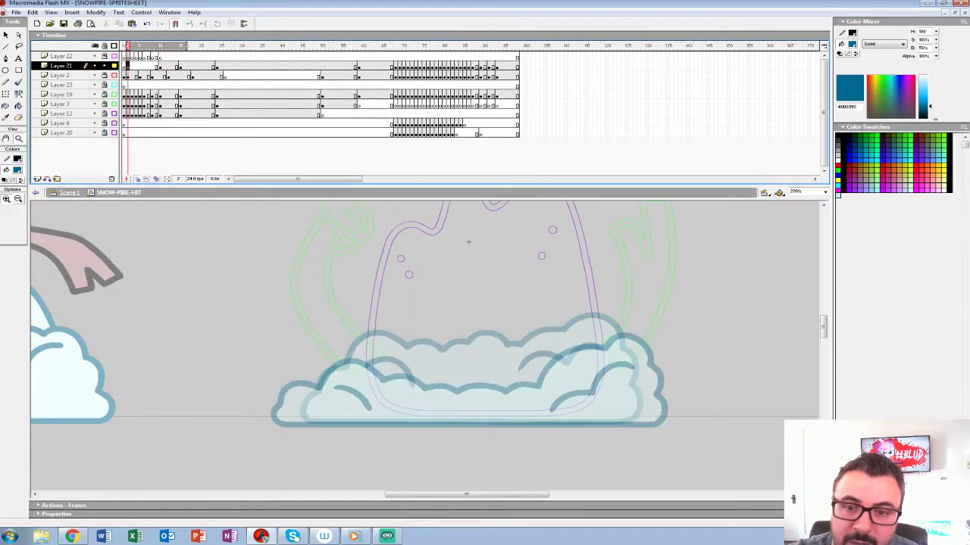
click(409, 384)
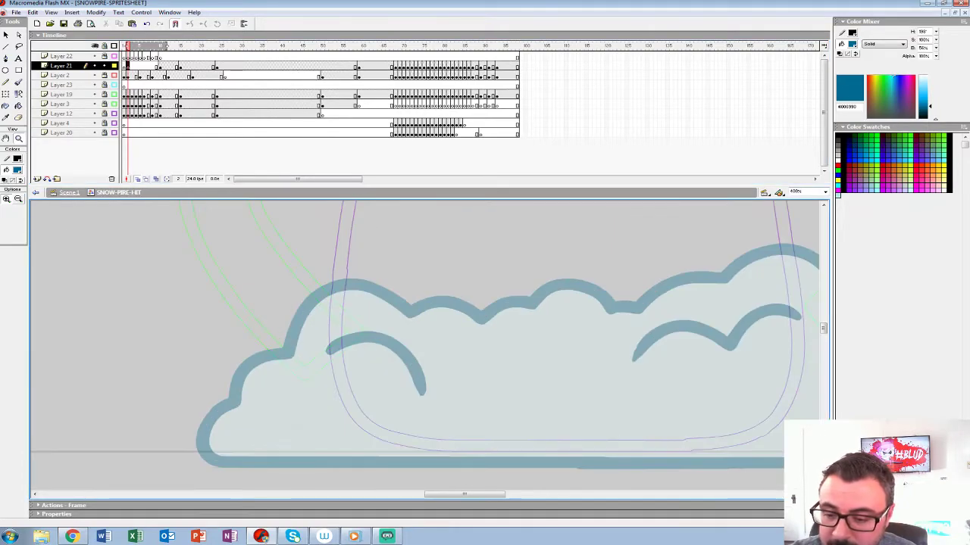
key(b)
drag(432, 318, 362, 405)
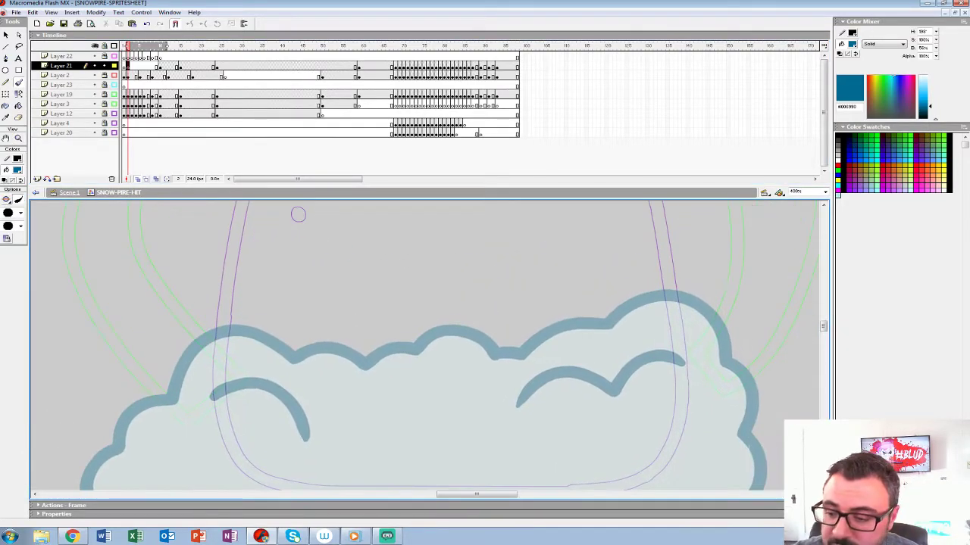
mouse_move(513, 324)
mouse_down()
mouse_move(476, 283)
mouse_move(402, 299)
mouse_move(370, 318)
mouse_up()
key(ctrl+z)
mouse_move(506, 307)
mouse_down()
mouse_move(491, 276)
mouse_move(415, 292)
mouse_move(362, 320)
mouse_move(299, 305)
mouse_move(193, 373)
mouse_move(289, 251)
mouse_move(192, 374)
mouse_move(341, 389)
mouse_move(731, 388)
mouse_move(398, 505)
mouse_up()
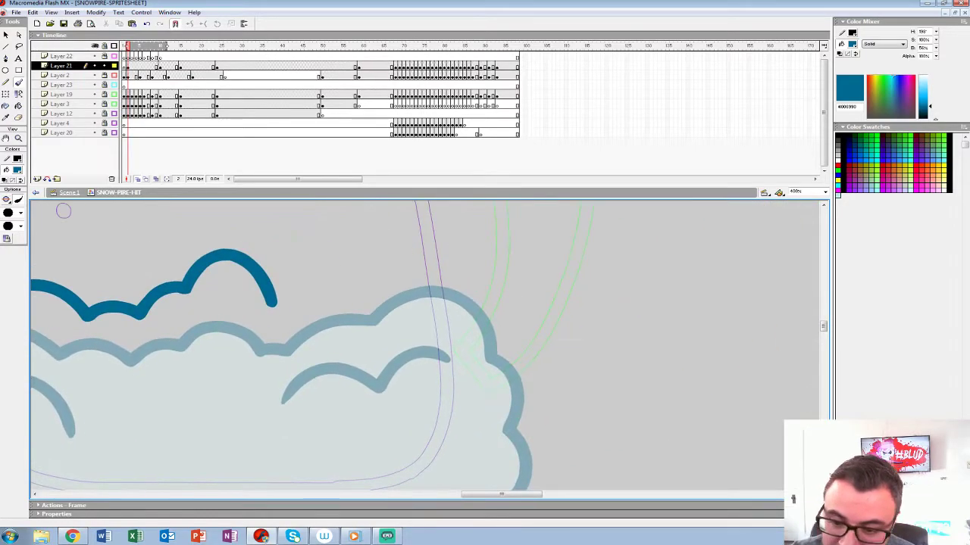
mouse_move(277, 304)
mouse_down()
mouse_move(331, 292)
mouse_move(373, 253)
mouse_move(468, 299)
mouse_move(508, 378)
mouse_move(495, 409)
mouse_up()
mouse_move(495, 409)
mouse_down()
mouse_move(441, 296)
mouse_move(458, 393)
mouse_move(333, 391)
mouse_move(392, 470)
mouse_up()
Brush the inner fold curves on both sides of the tall snow mound on frame 2
drag(485, 346, 313, 365)
drag(318, 364, 572, 311)
mouse_move(351, 297)
mouse_down()
mouse_move(415, 337)
mouse_move(307, 345)
mouse_up()
mouse_move(485, 341)
mouse_down()
mouse_move(363, 341)
mouse_move(340, 329)
mouse_up()
drag(352, 286, 352, 413)
mouse_move(322, 307)
mouse_down()
mouse_move(381, 307)
mouse_move(385, 335)
mouse_up()
drag(385, 336, 357, 396)
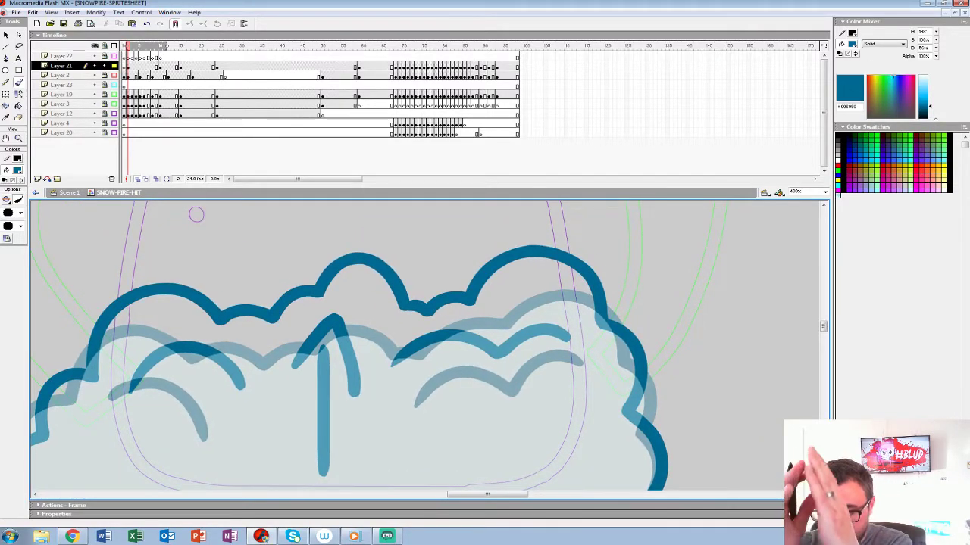
key(ctrl+z)
key(ctrl+z)
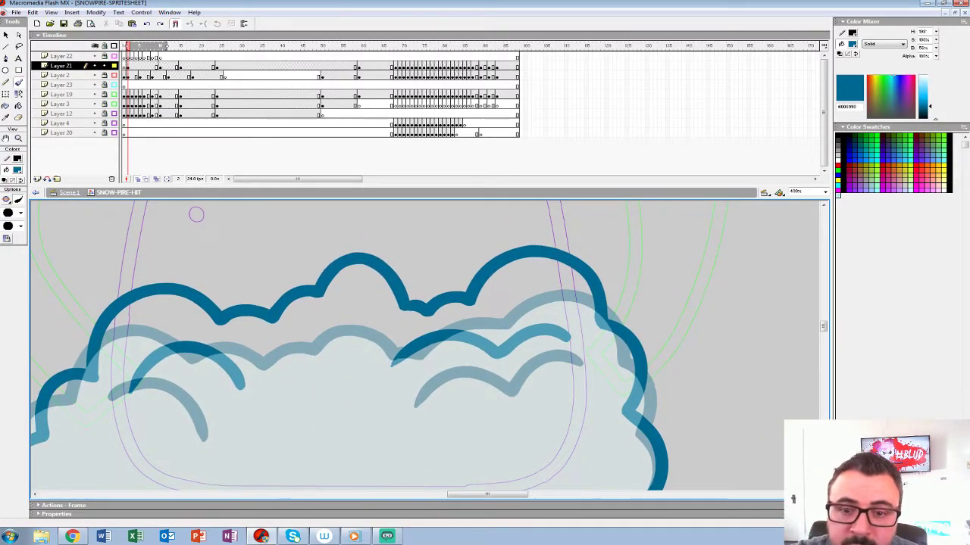
Insert keyframes and blank keyframes in Layer 21 from frame 3 up to frame 6, and return to frame 4
key(F6)
key(F7)
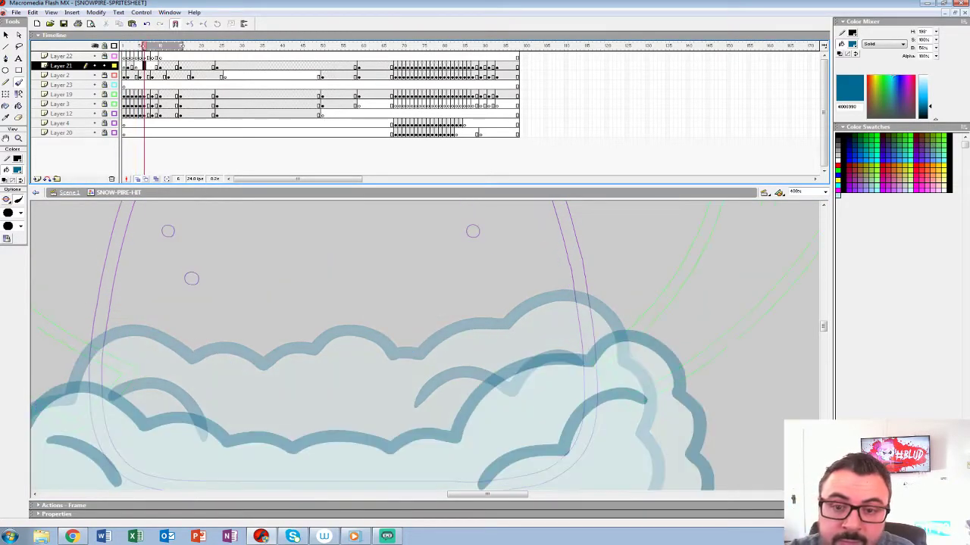
key(comma)
key(comma)
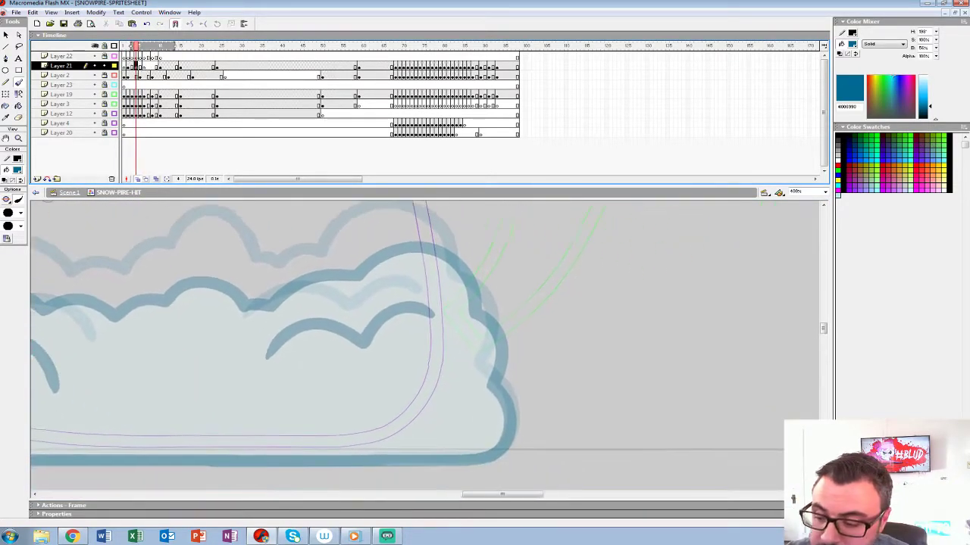
Brush an in-between snow mound on frame 4 of Layer 21, with its bumpy outline, flat base and inner fold curves
drag(409, 341, 499, 344)
drag(518, 310, 465, 310)
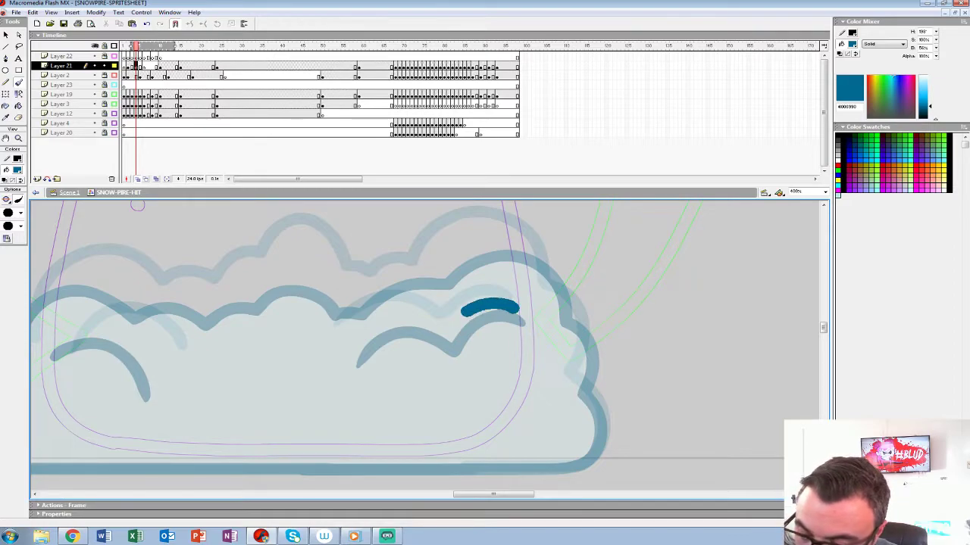
mouse_move(554, 297)
mouse_down()
mouse_move(510, 333)
mouse_move(512, 320)
mouse_move(405, 287)
mouse_move(298, 332)
mouse_move(259, 292)
mouse_move(170, 343)
mouse_move(109, 332)
mouse_move(548, 268)
mouse_move(426, 250)
mouse_move(353, 370)
mouse_up()
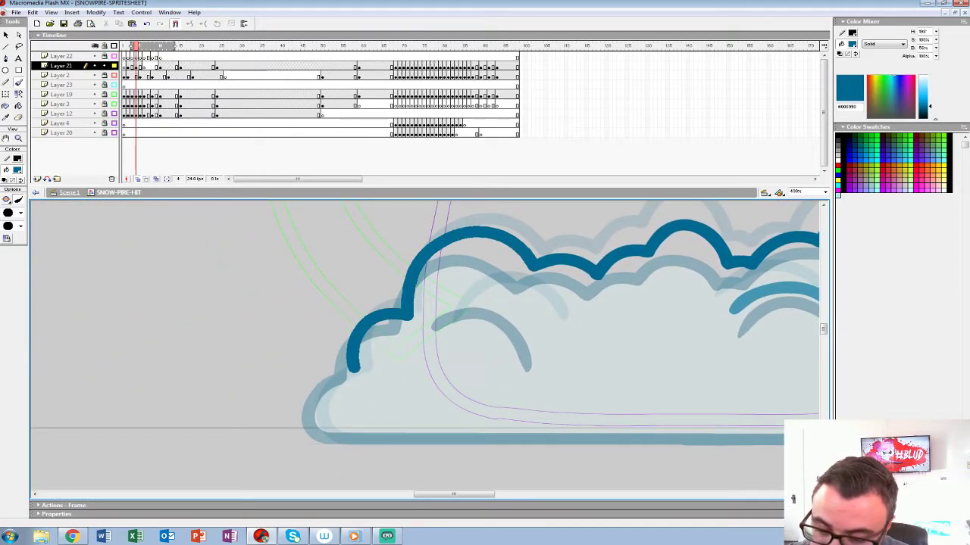
mouse_move(328, 436)
mouse_down()
mouse_move(679, 438)
mouse_move(242, 432)
mouse_move(518, 434)
mouse_move(541, 400)
mouse_move(517, 336)
mouse_move(530, 304)
mouse_move(500, 265)
mouse_up()
drag(378, 318, 651, 311)
mouse_move(280, 310)
mouse_down()
mouse_move(321, 286)
mouse_move(390, 329)
mouse_move(231, 371)
mouse_up()
Shorten the onion-skin range on frame 6 of Layer 21 and brush the next in-between snow mound with its fold curves
click(144, 66)
drag(424, 341, 514, 306)
drag(182, 46, 171, 47)
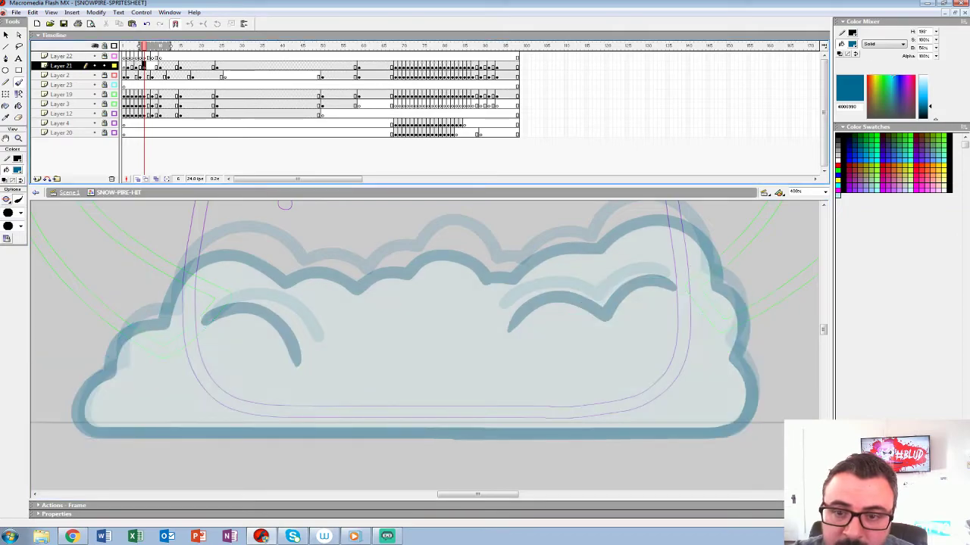
drag(576, 348, 351, 343)
mouse_move(509, 425)
mouse_down()
mouse_move(526, 391)
mouse_move(507, 339)
mouse_move(522, 302)
mouse_move(484, 269)
mouse_move(570, 313)
mouse_move(536, 249)
mouse_move(467, 268)
mouse_move(456, 283)
mouse_move(409, 282)
mouse_move(374, 312)
mouse_move(311, 276)
mouse_move(218, 320)
mouse_move(172, 302)
mouse_move(149, 309)
mouse_up()
mouse_move(149, 309)
mouse_down()
mouse_move(382, 233)
mouse_move(336, 208)
mouse_move(272, 244)
mouse_move(266, 282)
mouse_move(214, 326)
mouse_up()
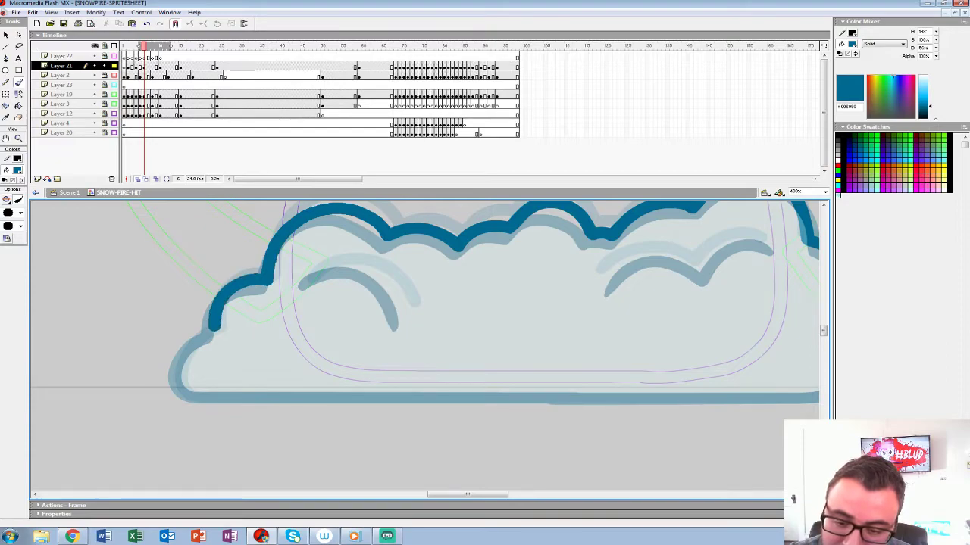
mouse_move(205, 398)
mouse_down()
mouse_move(765, 398)
mouse_move(381, 384)
mouse_up()
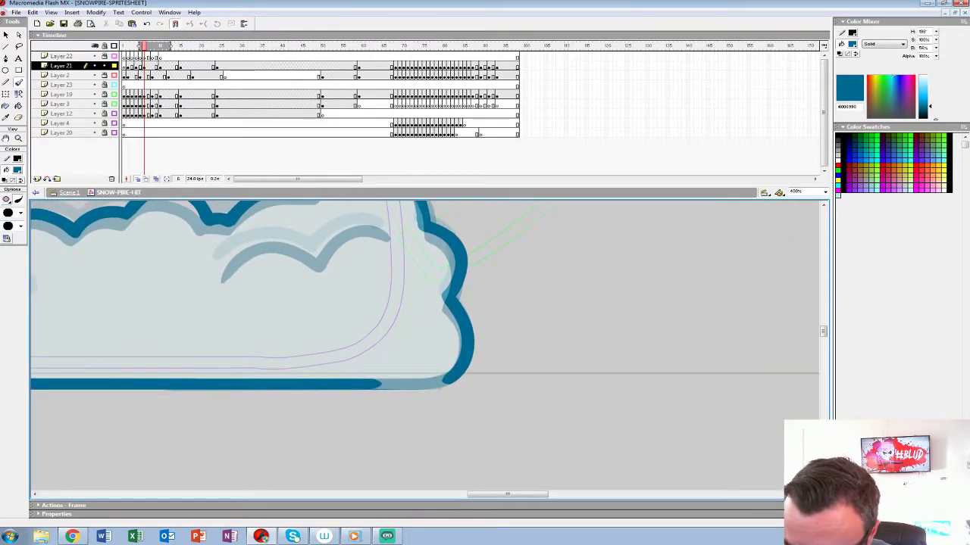
mouse_move(386, 229)
mouse_down()
mouse_move(492, 269)
mouse_move(438, 265)
mouse_move(336, 300)
mouse_move(609, 274)
mouse_up()
mouse_move(407, 305)
mouse_down()
mouse_move(372, 270)
mouse_move(306, 284)
mouse_up()
Clear the duplicated mound artwork from frames 3 and 5 of Layer 21 and narrow the onion-skin range around frame 3
click(131, 66)
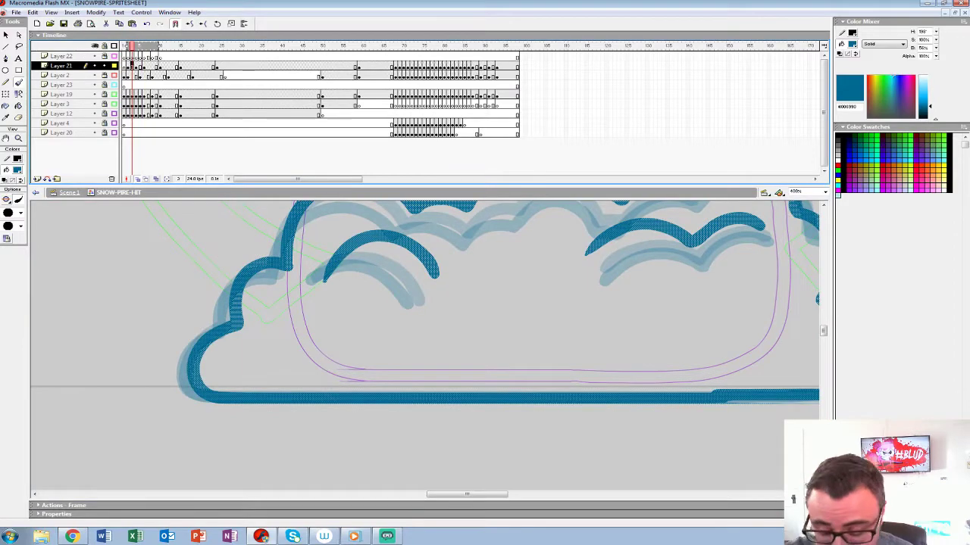
key(Delete)
click(140, 67)
key(Delete)
mouse_move(140, 46)
mouse_down()
mouse_move(152, 46)
mouse_move(137, 46)
mouse_up()
Brush the in-between snow mound on frame 3 of Layer 21, midway between the two onion-skinned outlines, including its fold curves
drag(530, 296, 257, 375)
mouse_move(494, 309)
mouse_down()
mouse_move(422, 330)
mouse_move(389, 315)
mouse_move(327, 337)
mouse_up()
mouse_move(534, 301)
mouse_down()
mouse_move(468, 226)
mouse_move(348, 292)
mouse_move(312, 259)
mouse_move(240, 279)
mouse_up()
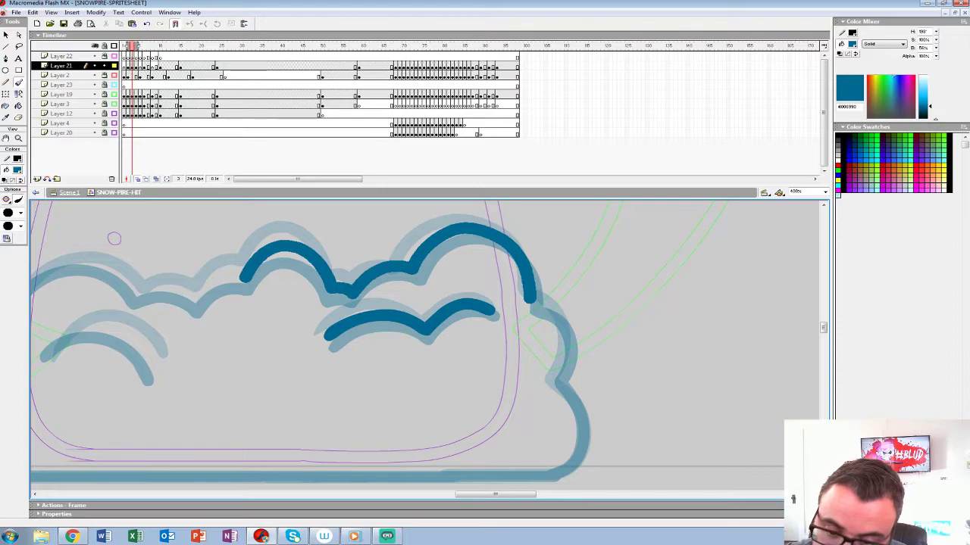
mouse_move(199, 302)
mouse_down()
mouse_move(142, 297)
mouse_move(498, 246)
mouse_move(387, 233)
mouse_move(354, 294)
mouse_move(273, 390)
mouse_move(491, 420)
mouse_move(677, 421)
mouse_move(306, 384)
mouse_up()
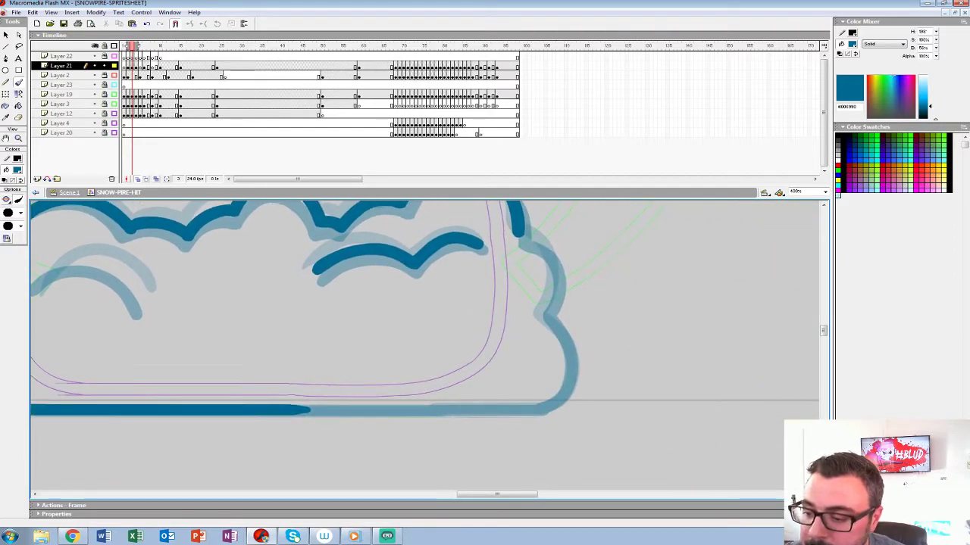
mouse_move(521, 231)
mouse_down()
mouse_move(573, 367)
mouse_move(534, 411)
mouse_move(306, 409)
mouse_up()
drag(319, 379, 621, 382)
mouse_move(448, 296)
mouse_down()
mouse_move(421, 265)
mouse_move(339, 295)
mouse_up()
drag(530, 303, 354, 353)
Brush the in-between snow mound on frame 5 of Layer 21 from the onion-skinned outlines, with its bumpy top, flat base and fold curves
click(140, 66)
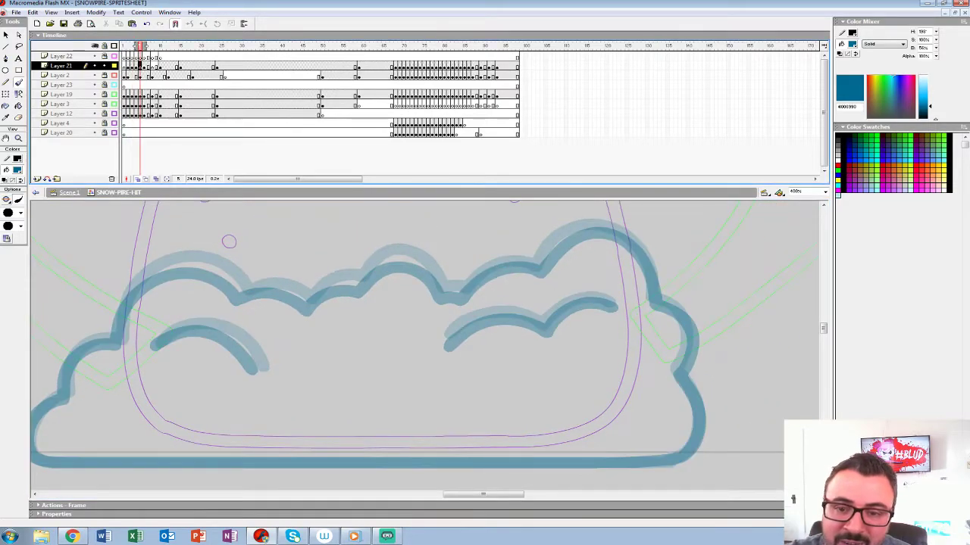
drag(228, 241, 47, 211)
mouse_move(433, 273)
mouse_down()
mouse_move(383, 275)
mouse_move(262, 312)
mouse_move(705, 296)
mouse_up()
mouse_move(475, 315)
mouse_down()
mouse_move(429, 278)
mouse_move(374, 291)
mouse_up()
drag(644, 288, 248, 384)
mouse_move(474, 347)
mouse_down()
mouse_move(448, 284)
mouse_move(259, 340)
mouse_move(188, 318)
mouse_move(135, 344)
mouse_move(544, 257)
mouse_move(427, 215)
mouse_move(353, 281)
mouse_move(309, 303)
mouse_move(264, 400)
mouse_move(324, 411)
mouse_move(625, 410)
mouse_move(258, 417)
mouse_move(153, 429)
mouse_up()
mouse_move(418, 264)
mouse_down()
mouse_move(454, 292)
mouse_move(445, 341)
mouse_move(454, 422)
mouse_move(390, 430)
mouse_move(32, 429)
mouse_up()
Brush the snow mound on frame 8 of Layer 21 between the onion-skinned outlines, including its bumpy edge, flat base and inner fold curves
click(152, 66)
drag(379, 318, 498, 346)
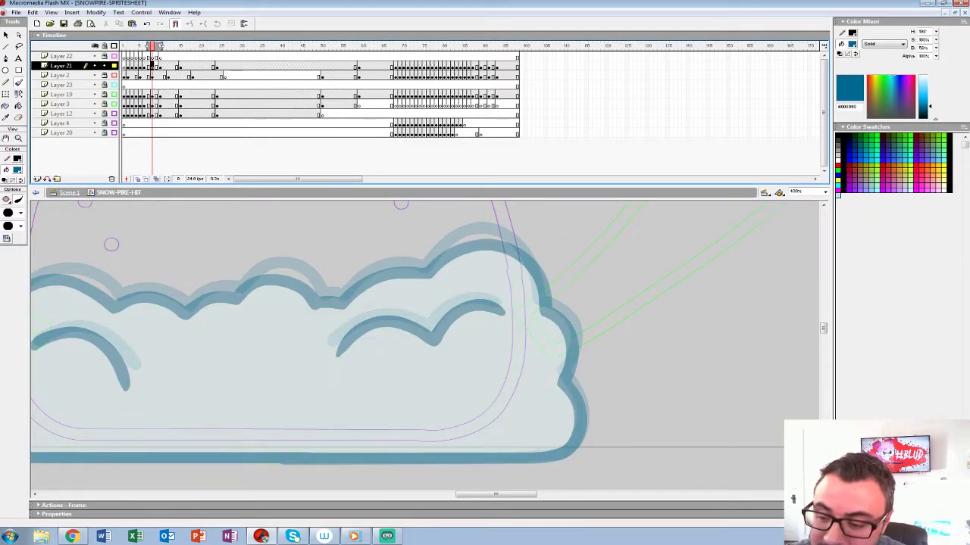
mouse_move(494, 306)
mouse_down()
mouse_move(449, 305)
mouse_move(426, 332)
mouse_move(397, 320)
mouse_move(335, 349)
mouse_up()
mouse_move(544, 307)
mouse_down()
mouse_move(527, 257)
mouse_move(424, 267)
mouse_move(344, 299)
mouse_move(231, 297)
mouse_move(182, 310)
mouse_move(116, 297)
mouse_move(366, 255)
mouse_up()
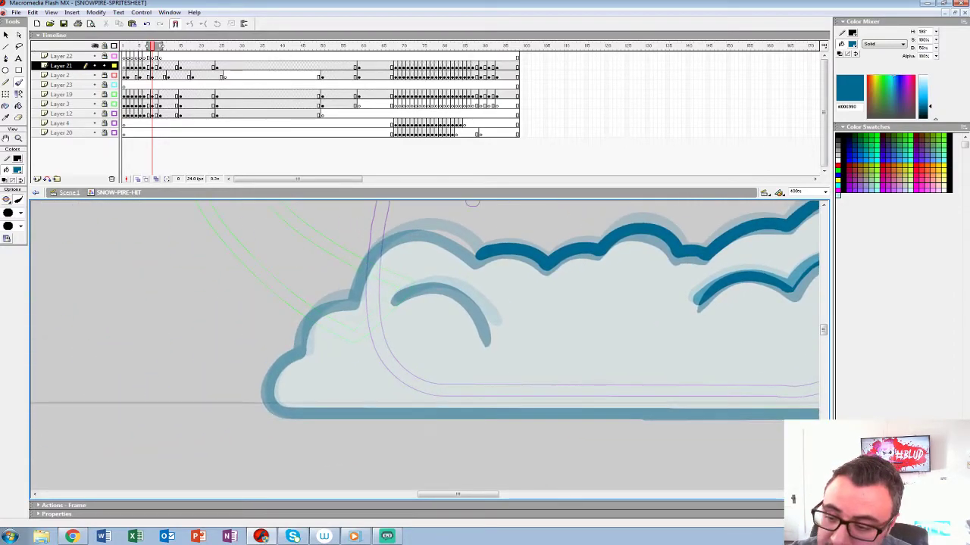
mouse_move(470, 252)
mouse_down()
mouse_move(424, 230)
mouse_move(368, 259)
mouse_move(353, 301)
mouse_move(329, 302)
mouse_move(296, 356)
mouse_up()
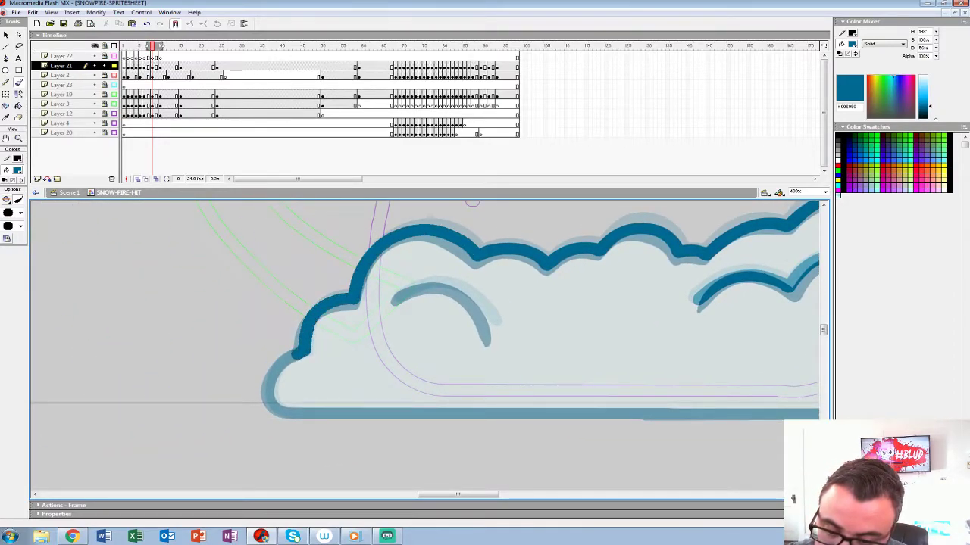
mouse_move(269, 393)
mouse_down()
mouse_move(319, 415)
mouse_move(664, 417)
mouse_up()
drag(471, 198, 47, 222)
mouse_move(506, 306)
mouse_down()
mouse_move(508, 373)
mouse_move(492, 434)
mouse_move(198, 436)
mouse_up()
drag(47, 221, 387, 211)
mouse_move(406, 347)
mouse_down()
mouse_move(353, 297)
mouse_move(306, 312)
mouse_up()
Turn off onion skinning, flip back to frame 2, and switch Layers 19, 3 and 12 from outline to full-colour display
key(z)
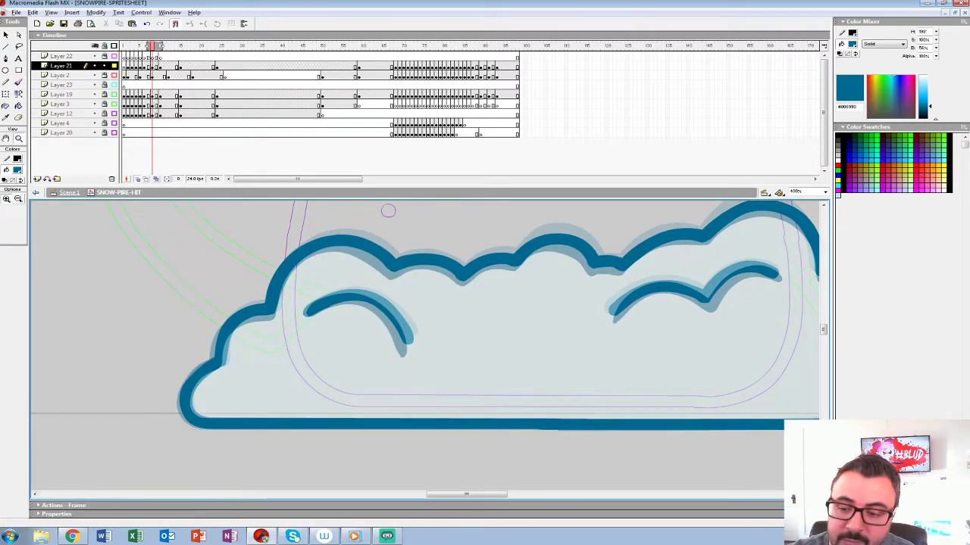
alt+click(477, 311)
alt+click(478, 311)
drag(477, 311, 325, 331)
click(138, 180)
key(comma)
key(comma)
key(comma)
key(comma)
key(comma)
key(comma)
key(comma)
key(period)
key(comma)
key(period)
drag(114, 95, 114, 133)
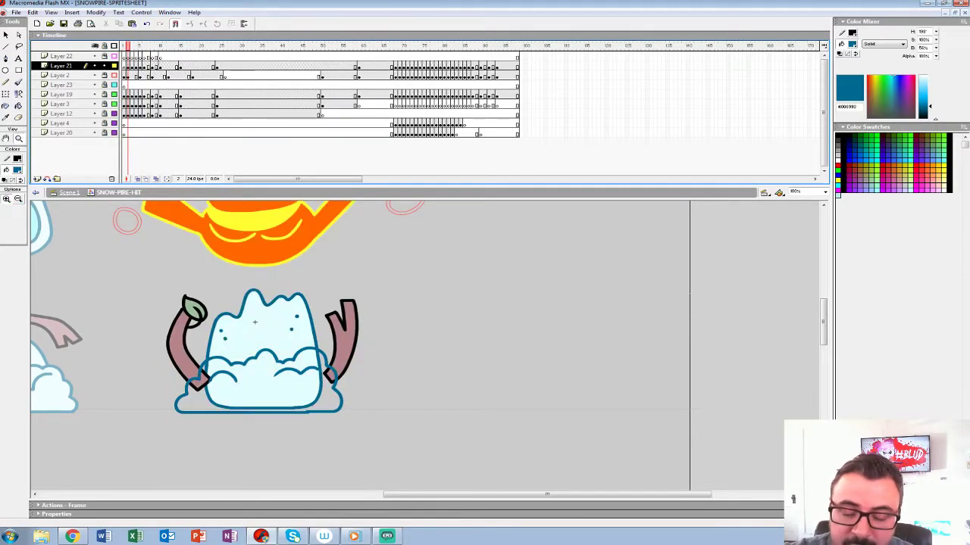
Fill the outlined snow mounds on frames 2 to 8 of Layer 21 with the pale ice colour #E3FFFF
click(18, 169)
click(254, 322)
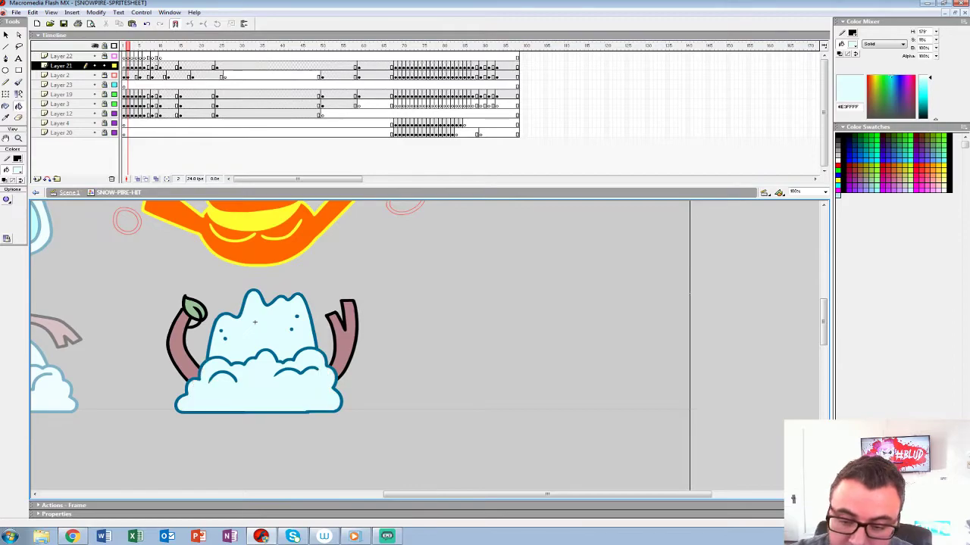
key(period)
key(period)
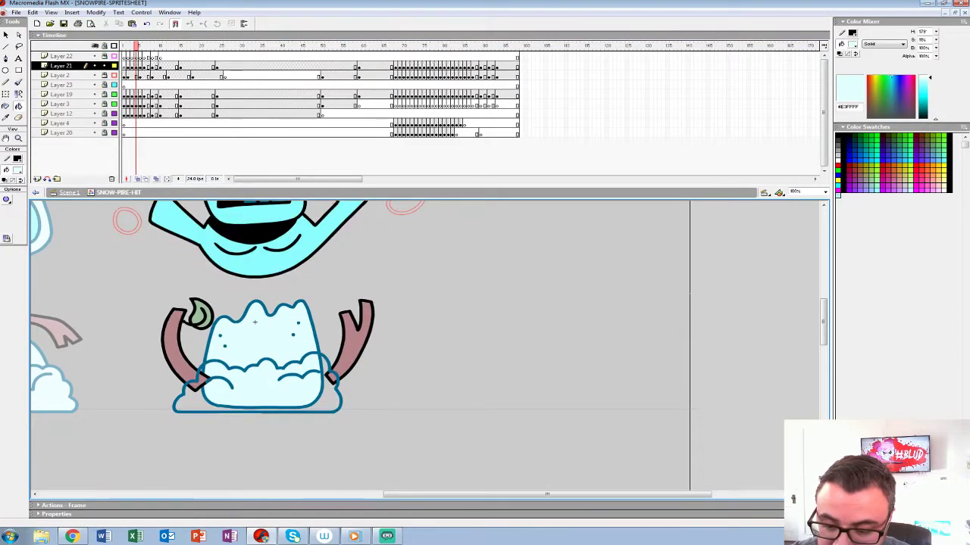
key(period)
key(period)
key(period)
key(period)
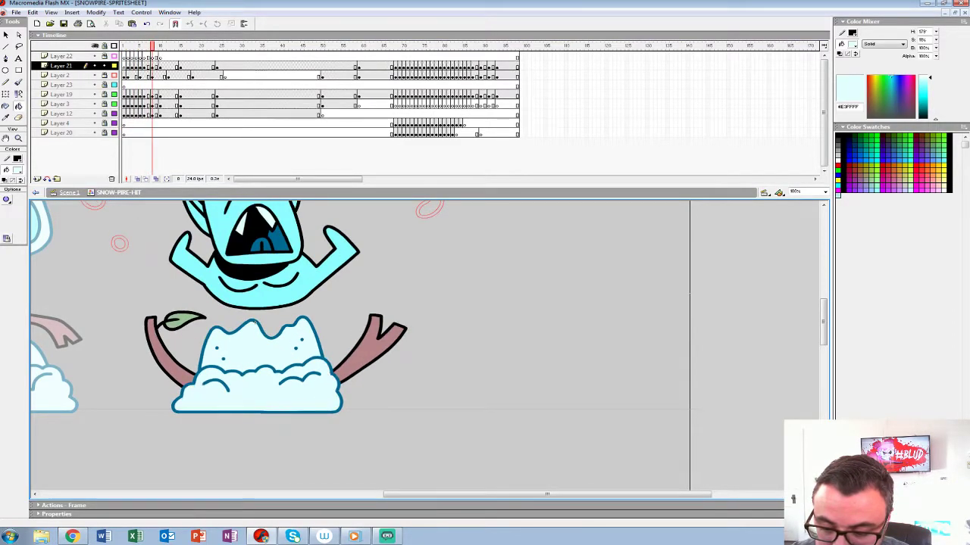
Insert an empty layer above Layer 21 and flip through frames 3 to 10 to check the filled mounds
key(period)
key(period)
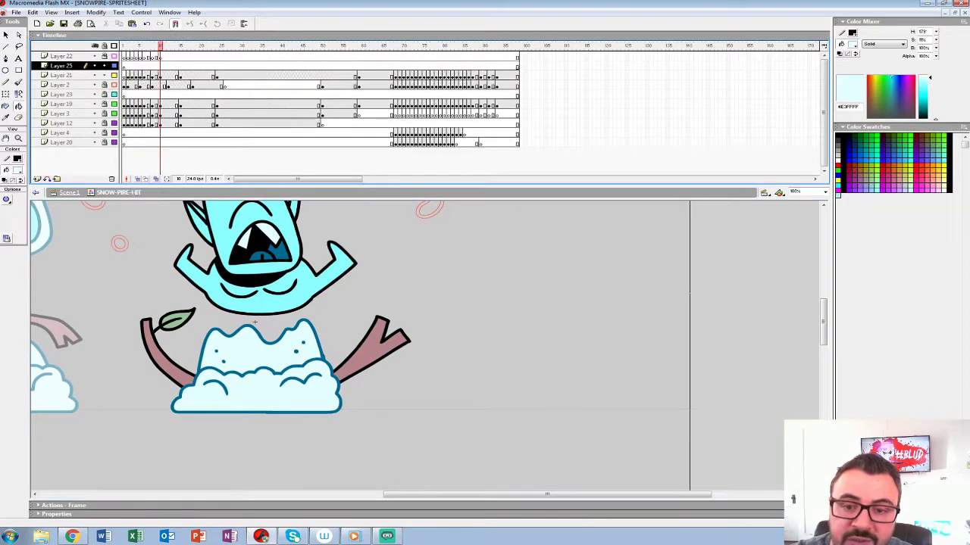
key(period)
key(period)
key(period)
key(period)
key(period)
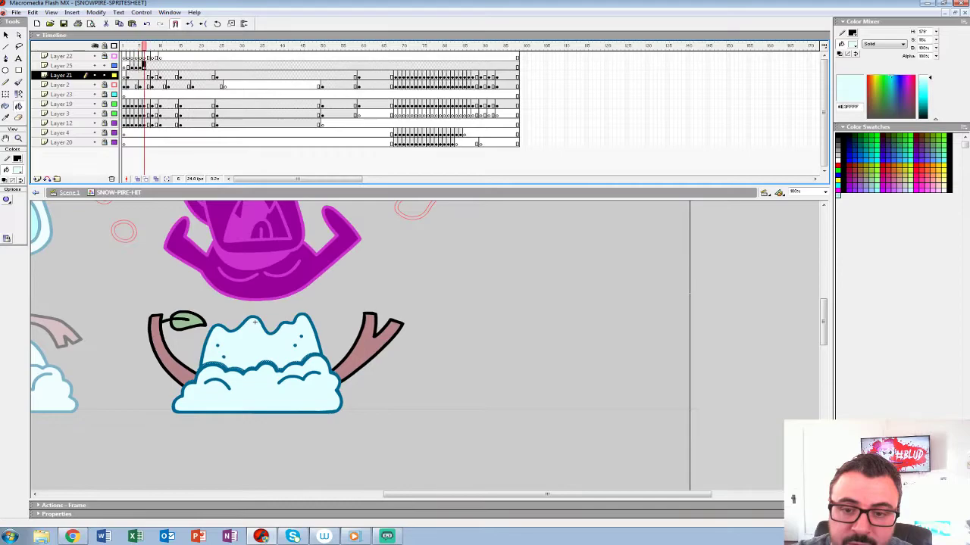
key(comma)
key(comma)
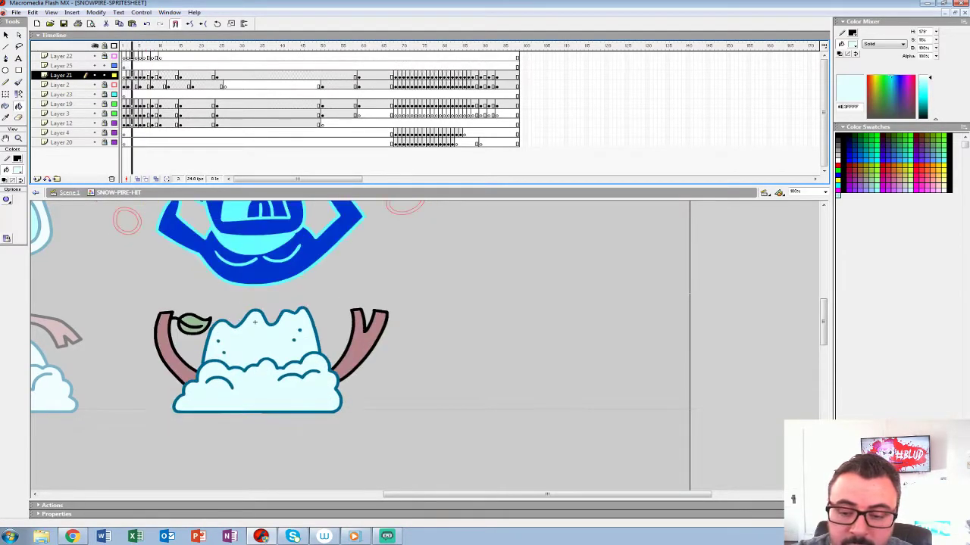
key(period)
key(period)
key(period)
key(period)
Play the hit animation from frame 1 at reduced zoom and examine how the snow mound moves with the character
key(z)
alt+click(545, 309)
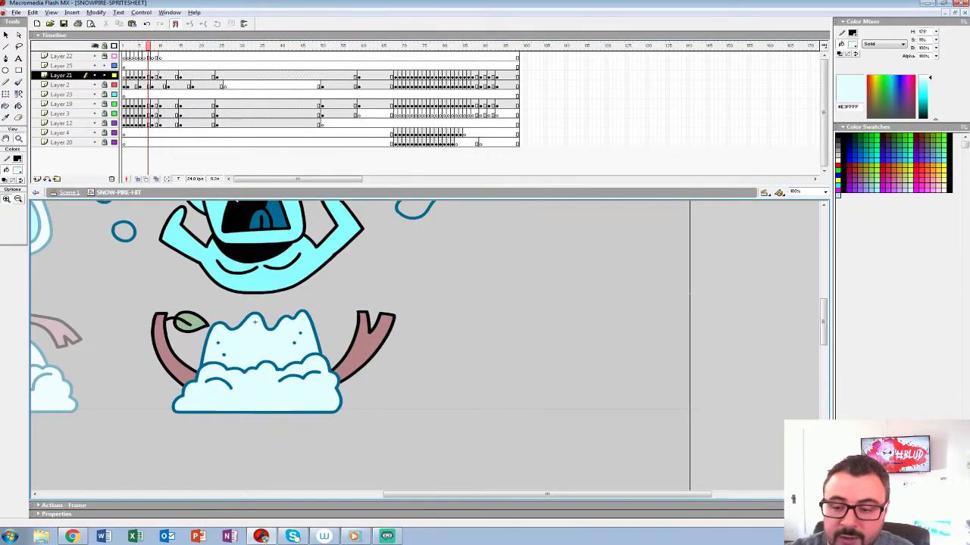
alt+click(545, 309)
click(123, 47)
key(Return)
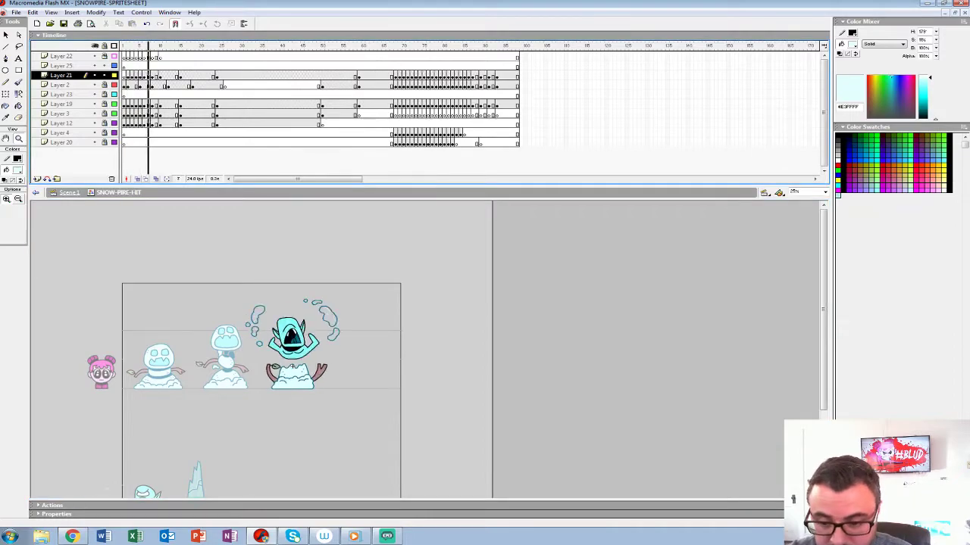
key(Return)
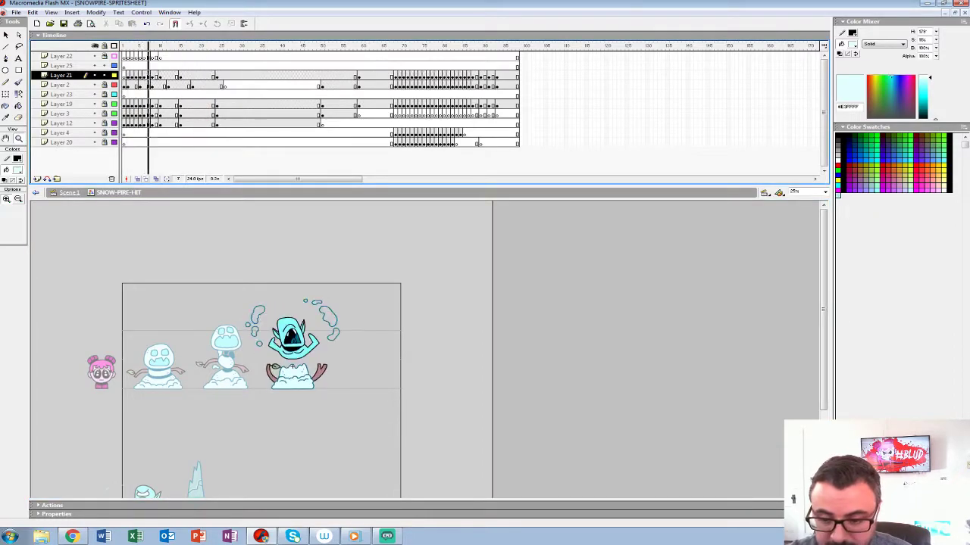
click(293, 366)
drag(181, 57, 123, 104)
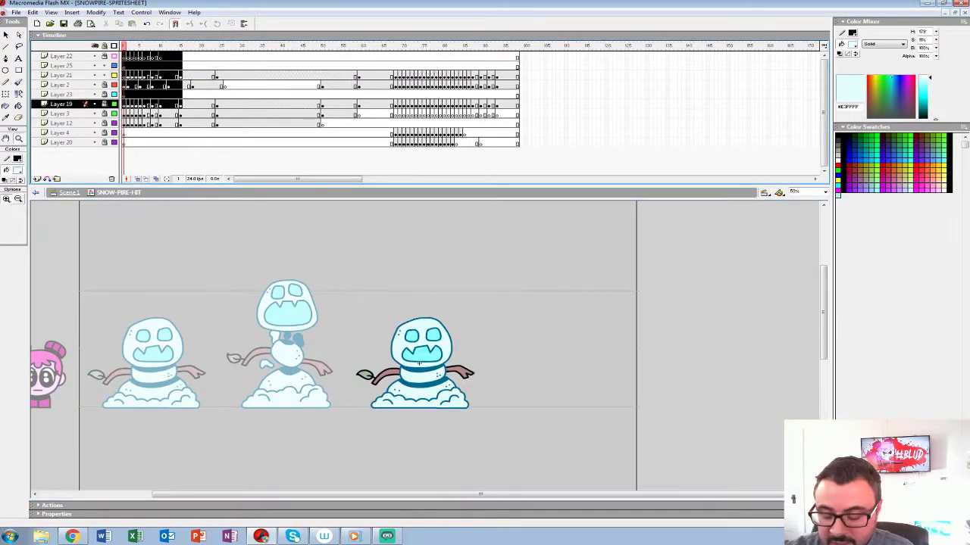
key(period)
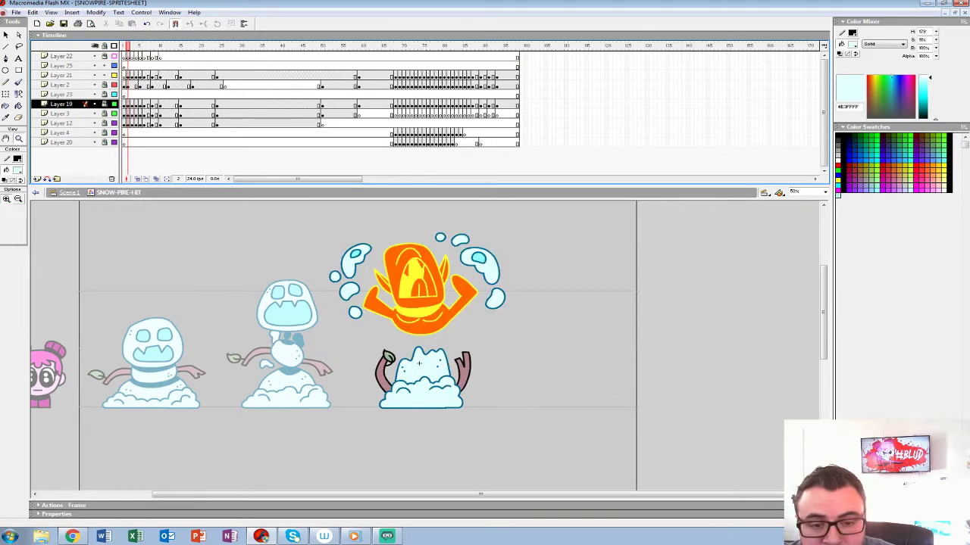
Unlock Layer 2 and fill the outlined flying snow clumps on frame 5 with #E3FFFF
click(17, 170)
key(Escape)
key(period)
key(period)
key(period)
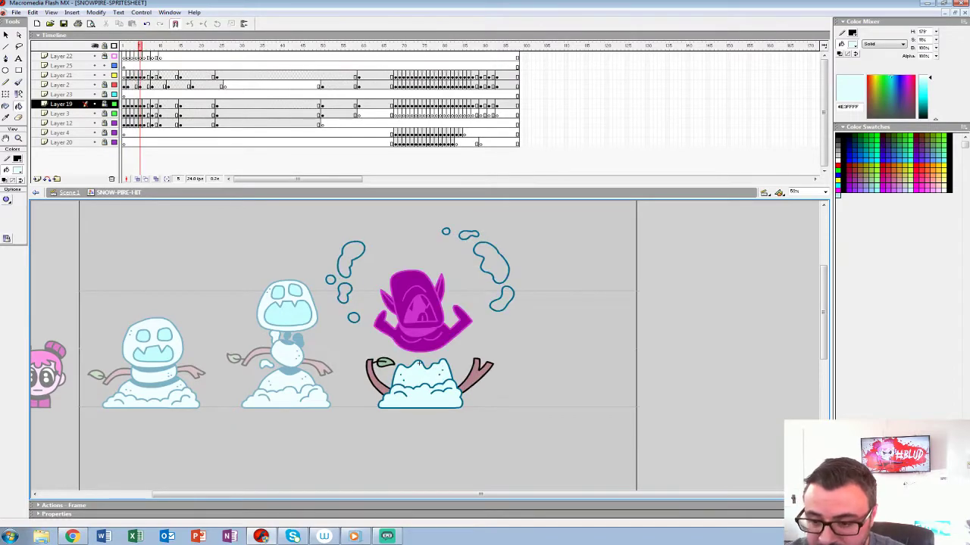
click(105, 85)
click(60, 84)
click(350, 255)
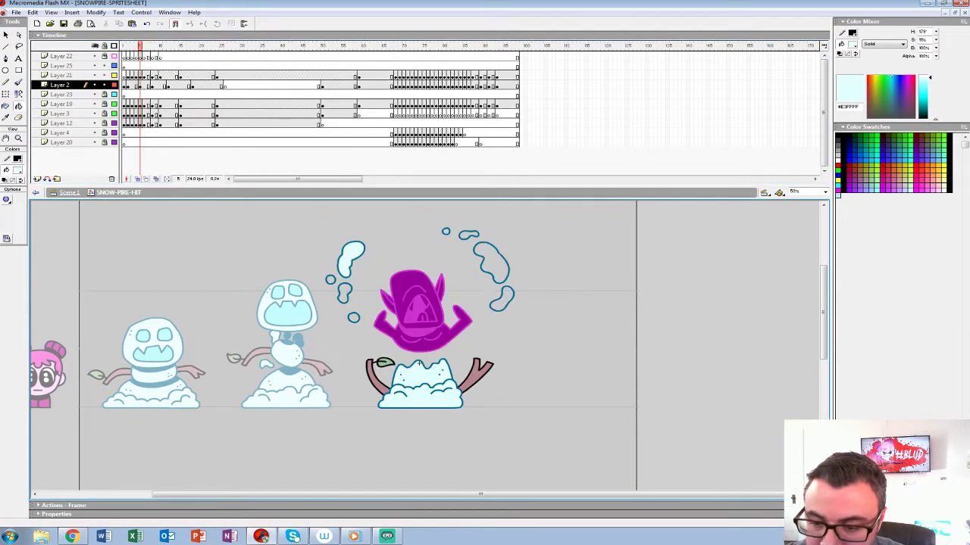
click(494, 262)
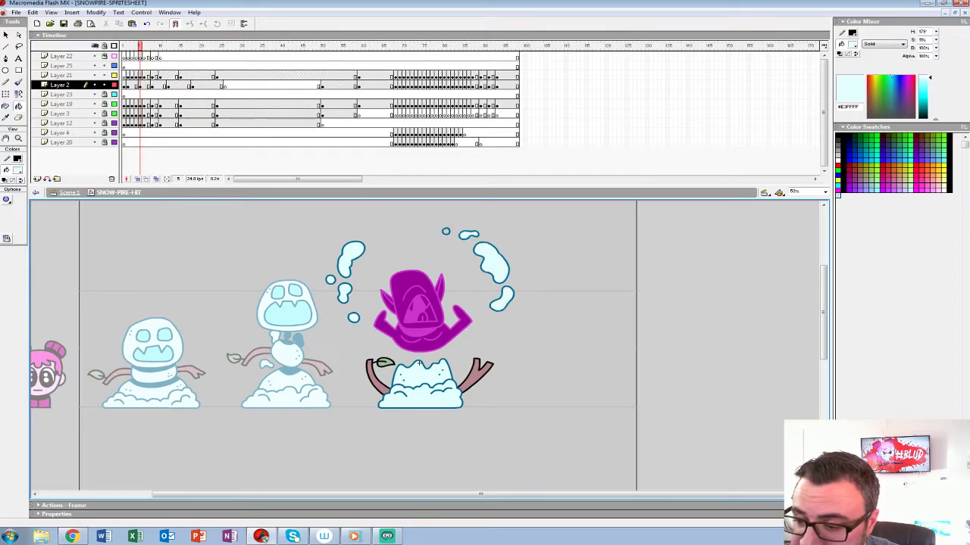
Fill the flying snow clumps on frames 8 and 12 of Layer 2 with #E3FFFF
key(period)
key(period)
key(period)
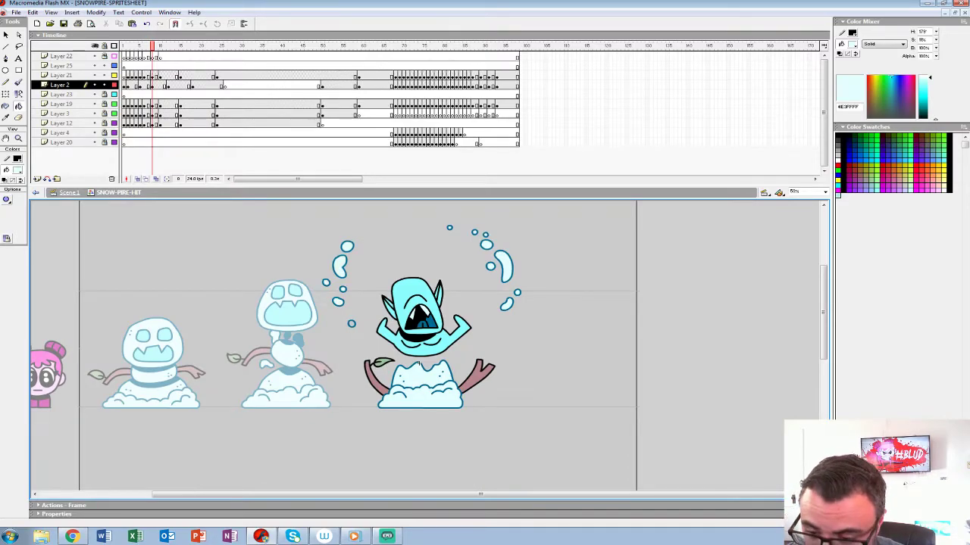
key(period)
key(period)
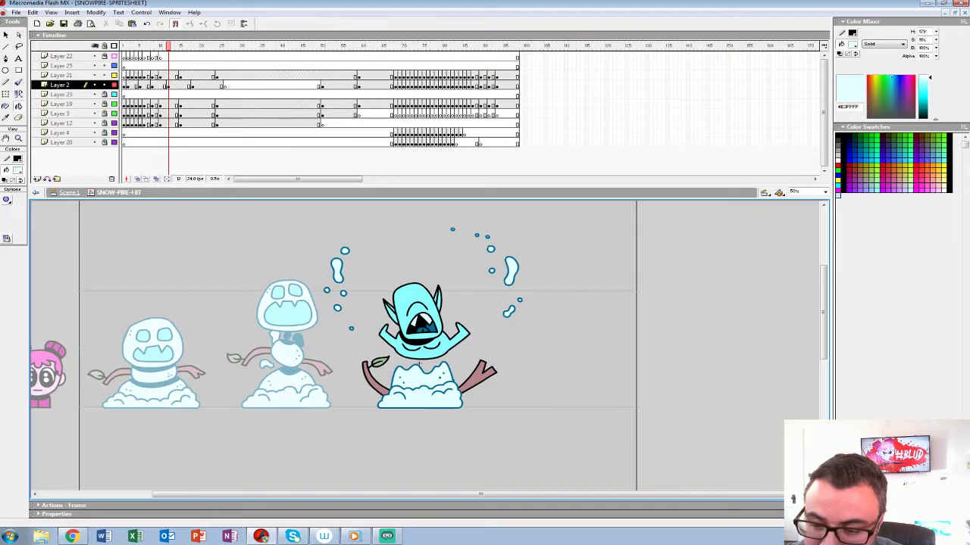
Fill the small remaining snow clumps on frame 18 of Layer 2 with #E3FFFF
key(period)
key(period)
key(period)
key(period)
key(period)
key(period)
key(period)
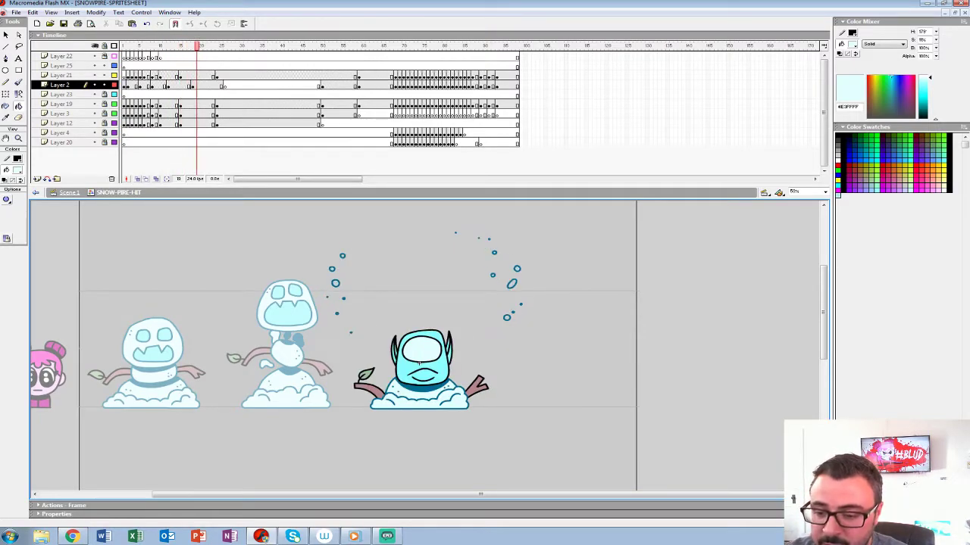
key(comma)
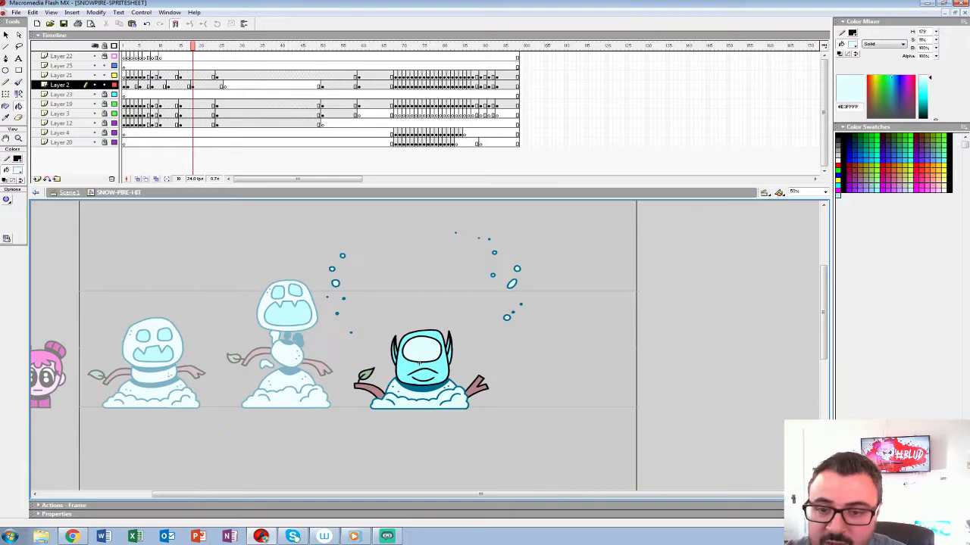
Rewind and replay the opening frames of the hit animation several times to judge the timing of the burst and landing
key(ctrl+alt+r)
key(Return)
key(Return)
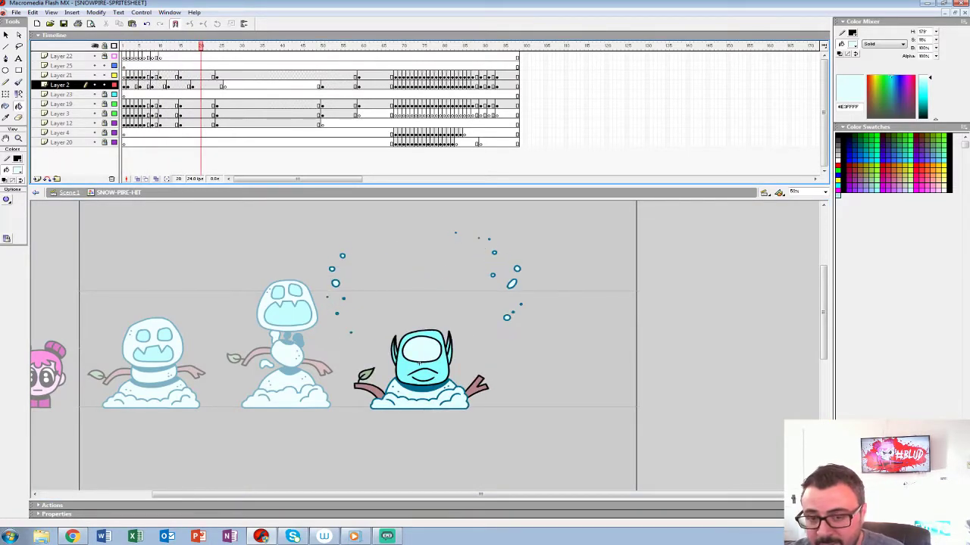
key(ctrl+alt+r)
key(Return)
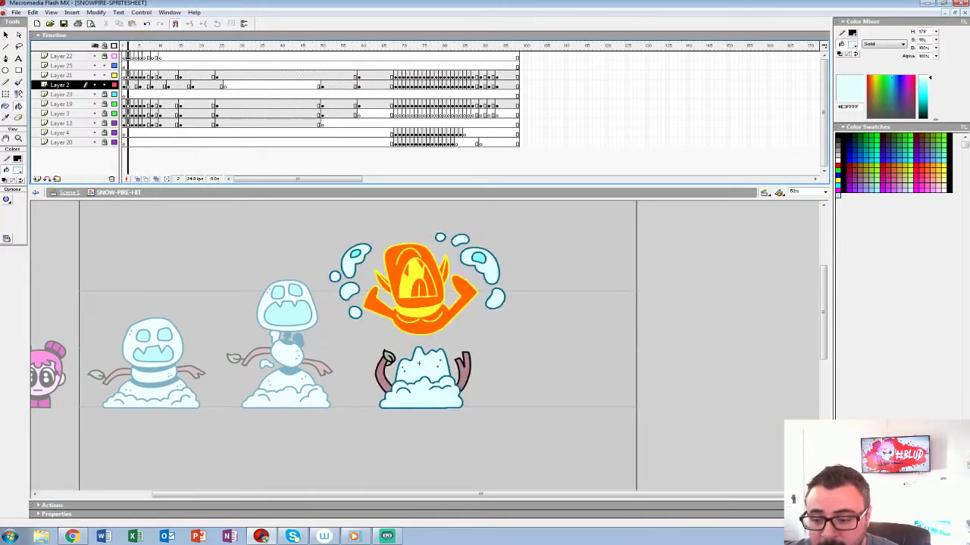
key(ctrl+alt+r)
key(Return)
key(ctrl+alt+r)
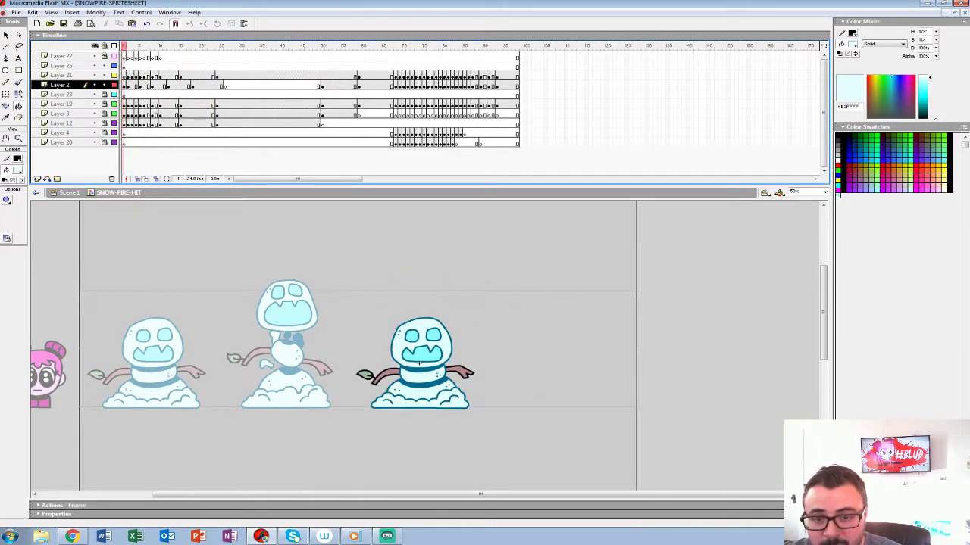
key(Return)
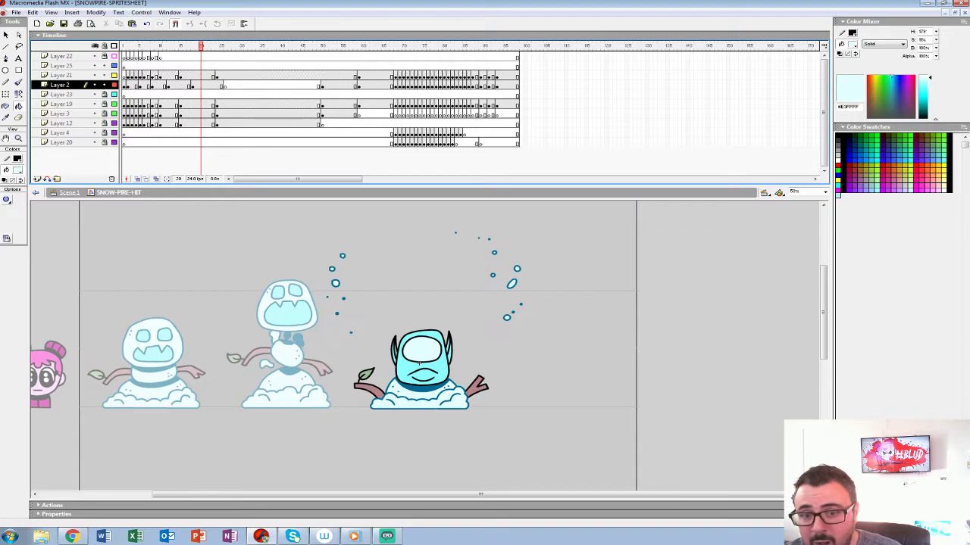
key(ctrl+alt+r)
key(Return)
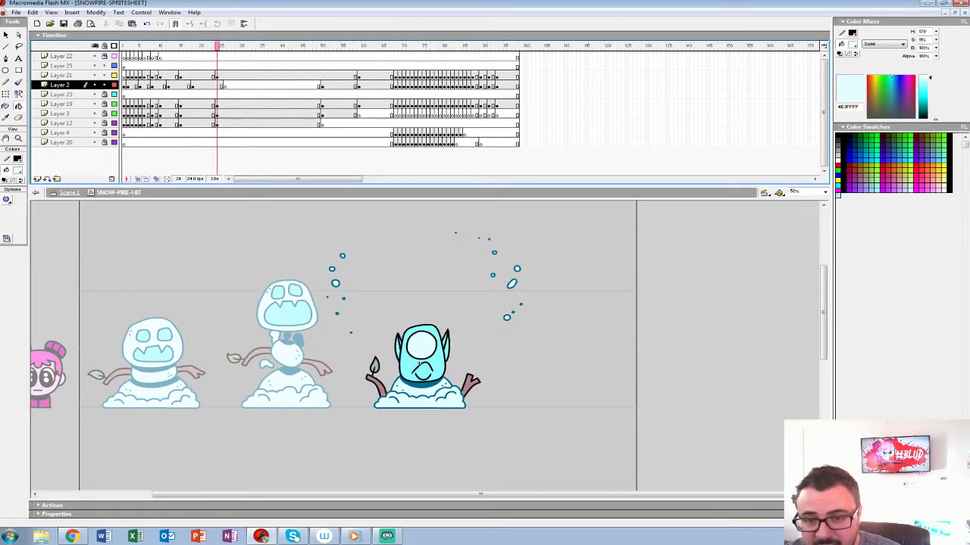
key(ctrl+alt+r)
key(Return)
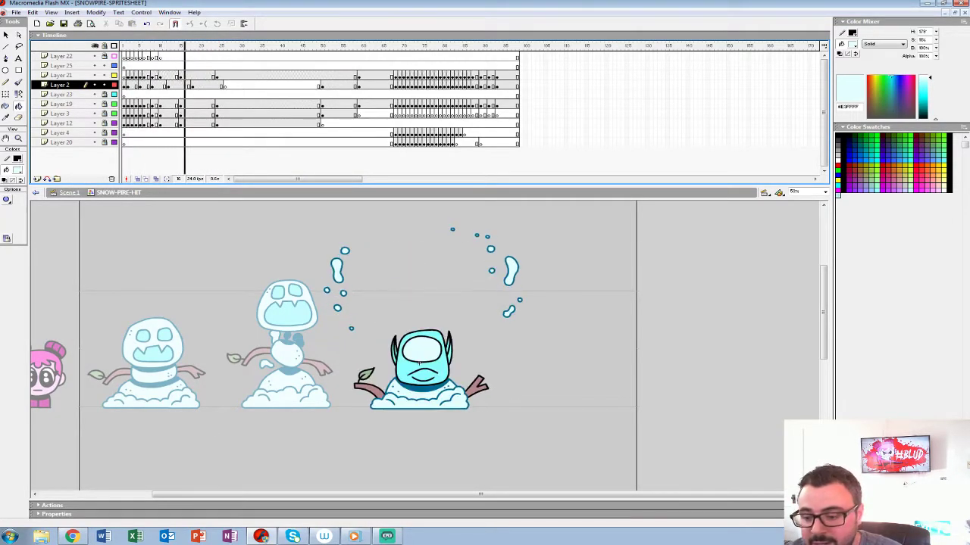
key(ctrl+alt+r)
key(Return)
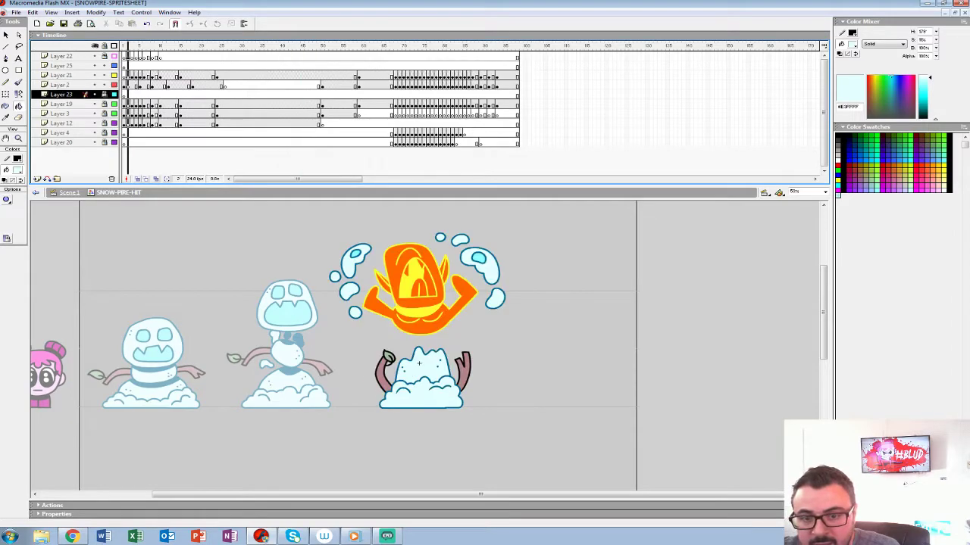
key(ctrl+alt+r)
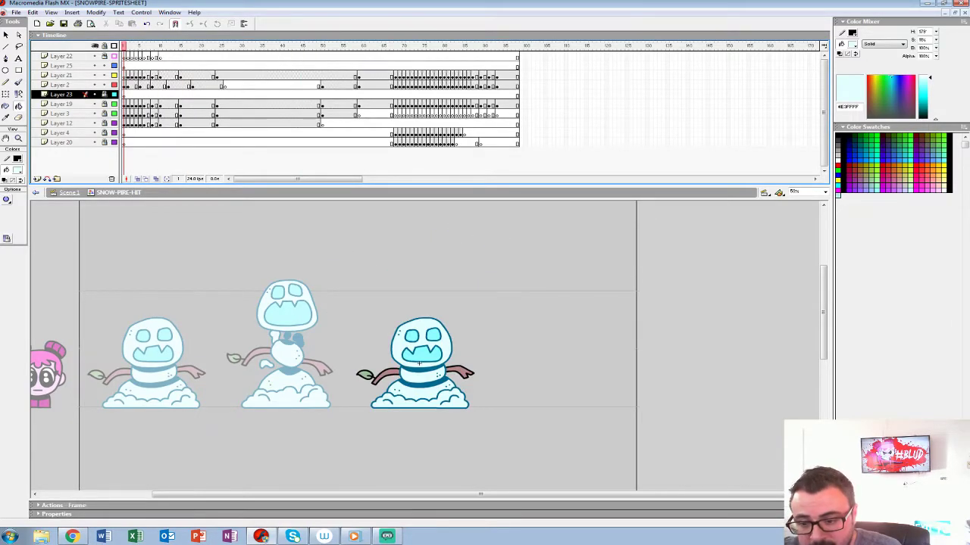
key(Return)
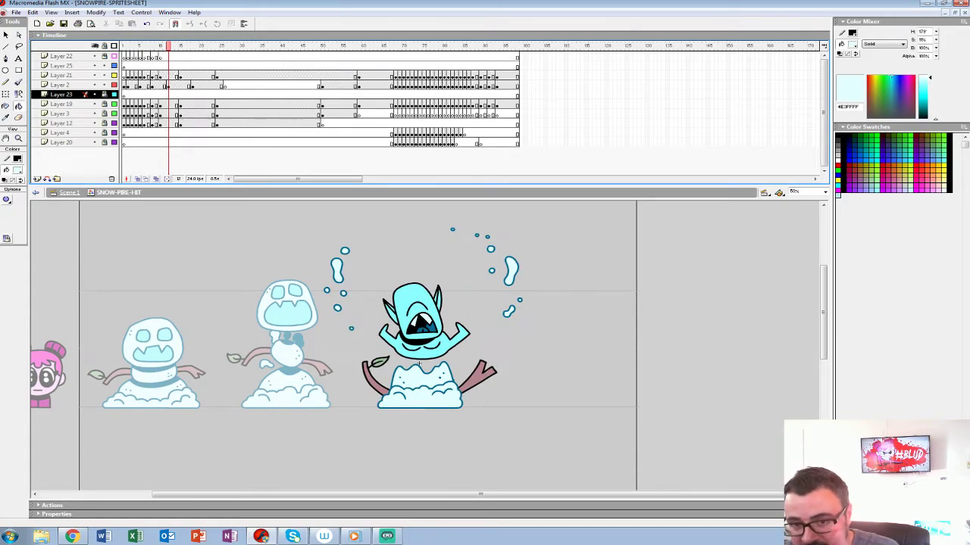
key(ctrl+alt+r)
key(Return)
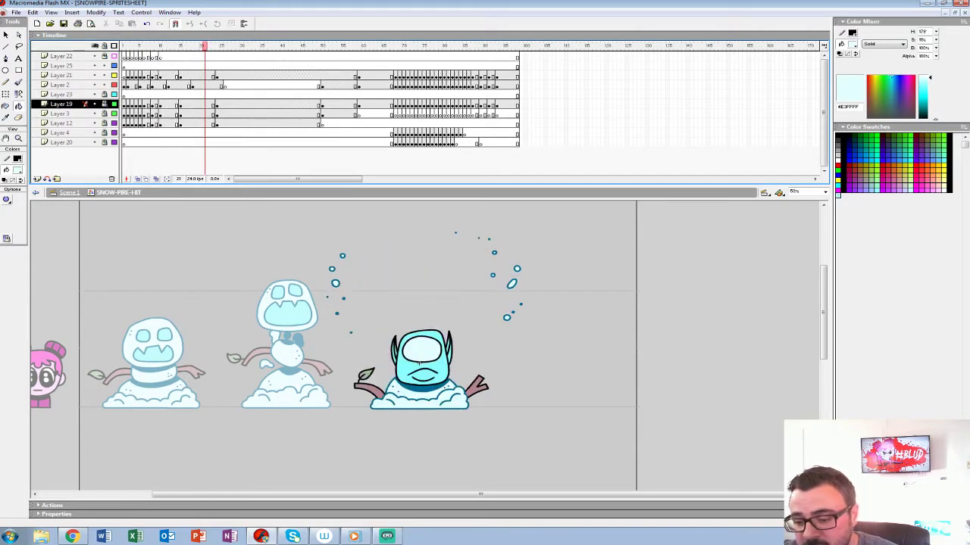
Step back to frame 14 and replay the hit animation around frame 10 to check the burst and landing
key(comma)
key(comma)
key(comma)
key(comma)
key(comma)
key(comma)
key(comma)
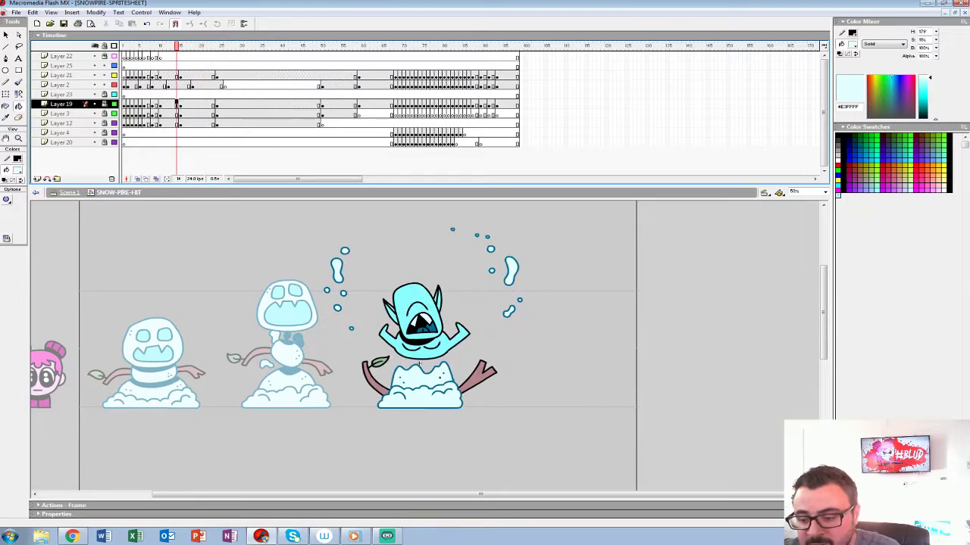
key(Return)
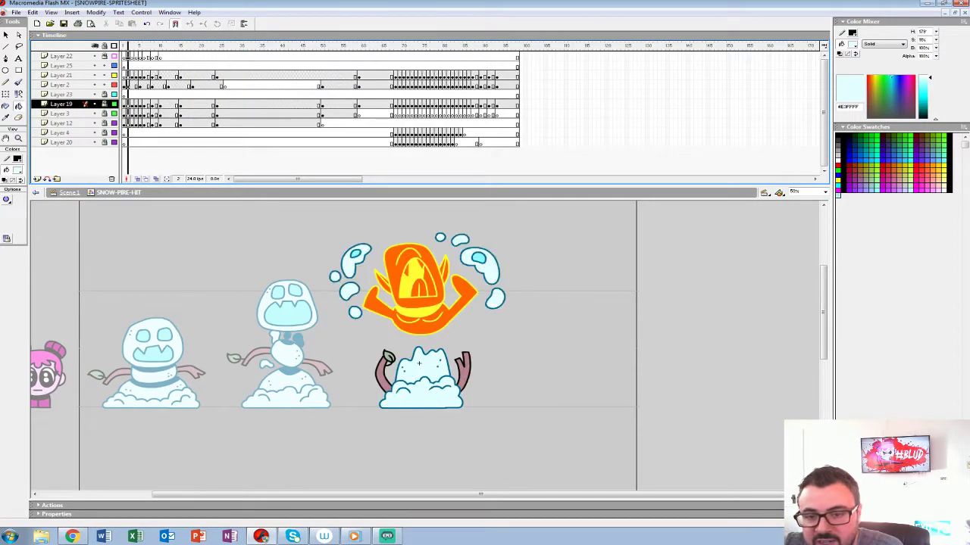
click(168, 85)
key(Return)
click(160, 94)
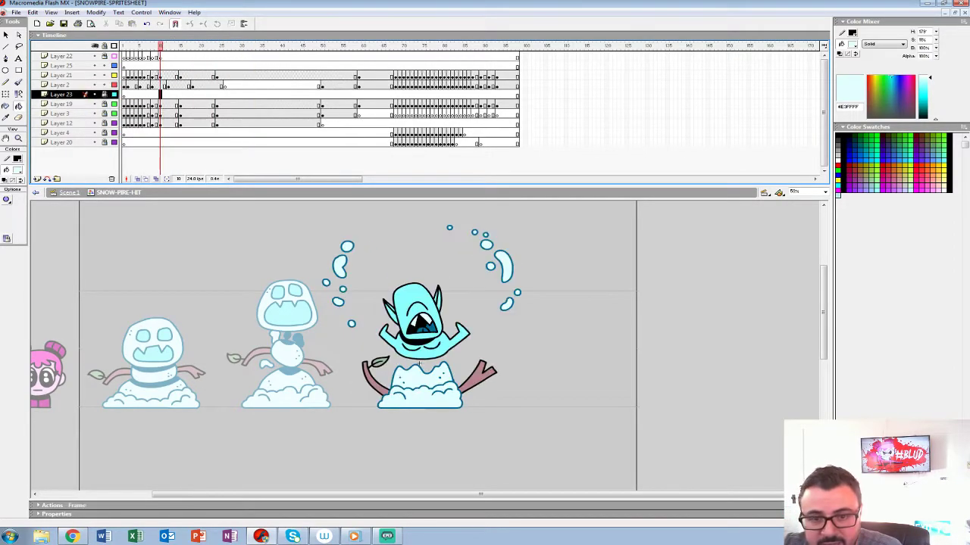
Hide Layer 22 and play the hit animation without it
mouse_move(95, 56)
mouse_down()
mouse_move(94, 85)
mouse_move(94, 66)
mouse_up()
click(156, 85)
key(Return)
key(Return)
click(168, 75)
key(Return)
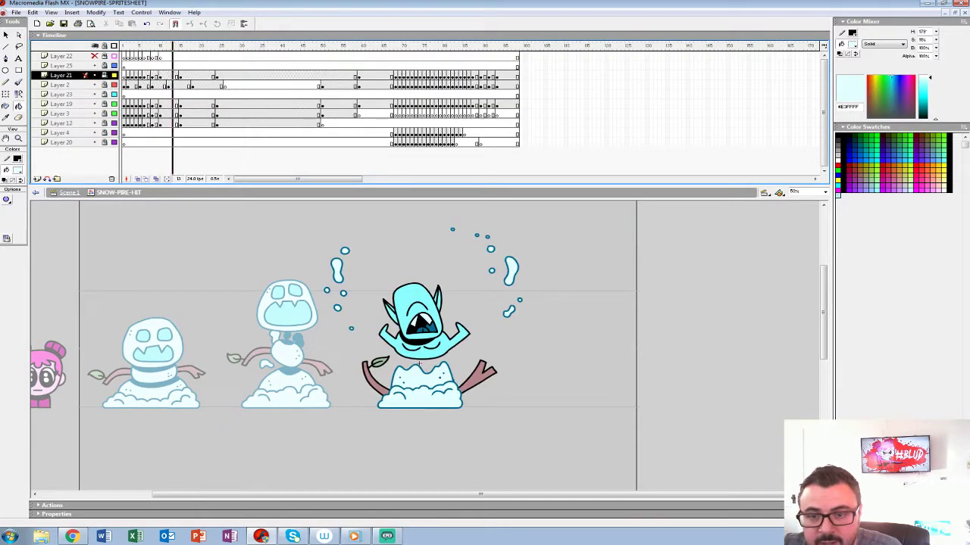
click(419, 364)
drag(217, 105, 216, 124)
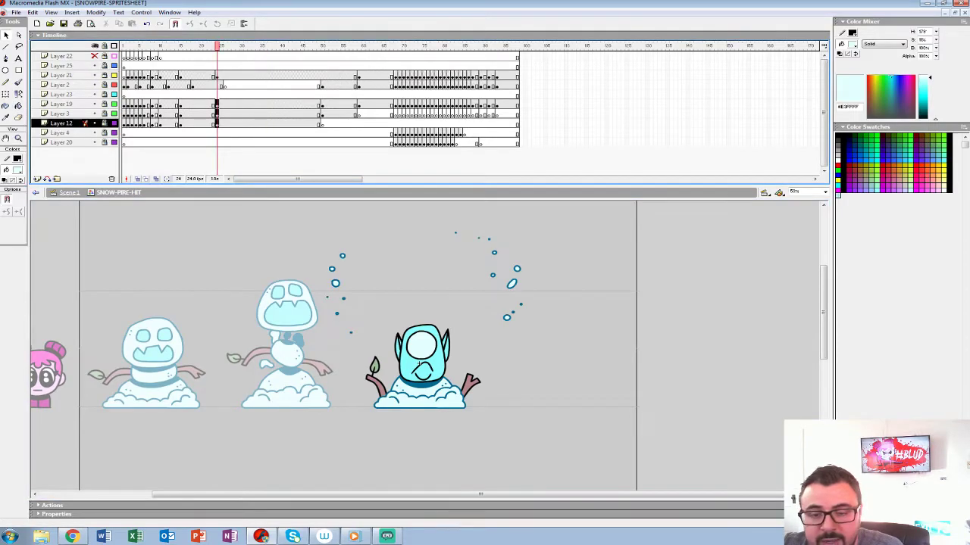
key(ctrl+alt+c)
click(225, 114)
drag(217, 104, 217, 125)
click(216, 77)
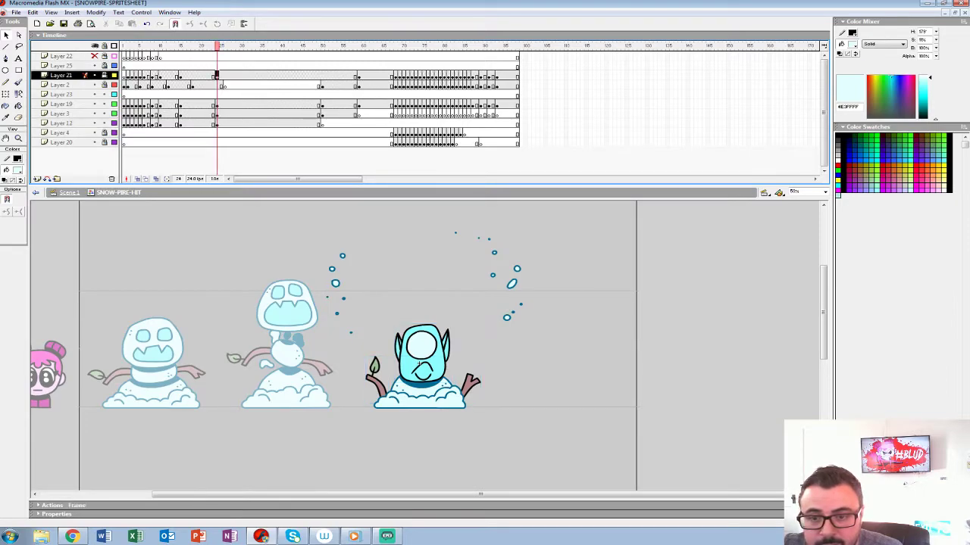
Move Layer 2's flying snow keyframes to Layer 25, and Layer 21's opening keyframes through frame 24 to Layer 2
click(225, 86)
drag(128, 85, 225, 67)
click(201, 66)
click(201, 95)
drag(128, 76, 217, 76)
drag(215, 77, 216, 86)
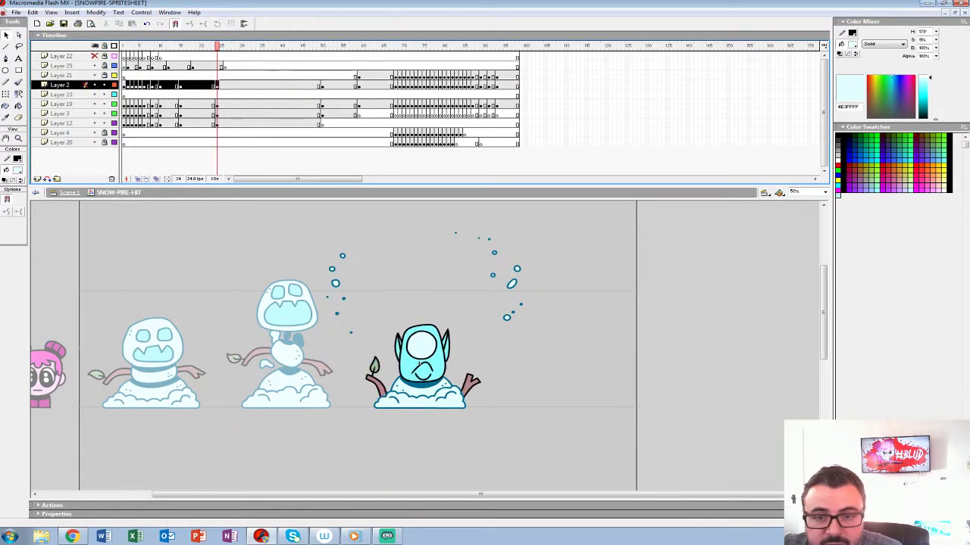
Unlock the character layers and delete the empty Layer 23
click(217, 434)
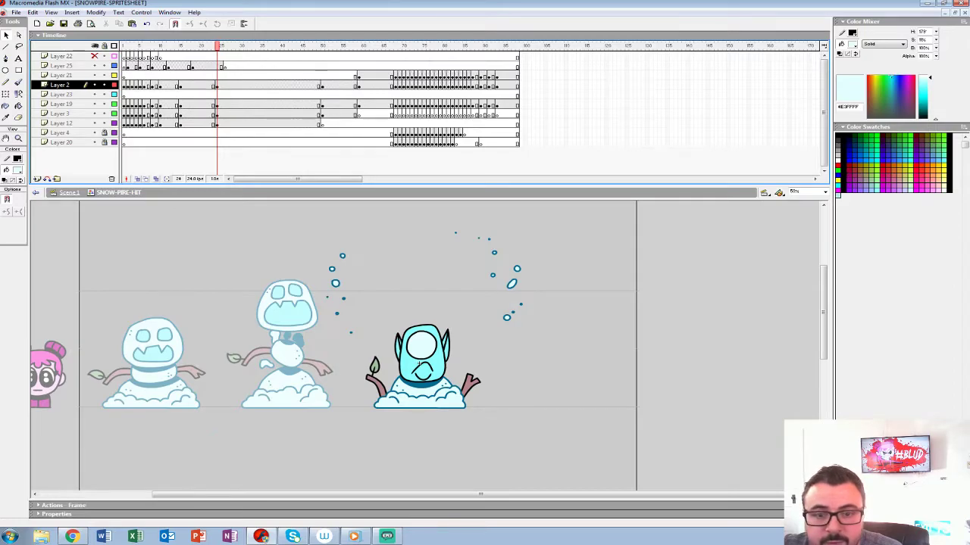
click(61, 95)
click(112, 179)
Replay the hit animation up to frame 24 to check the rearranged layers
click(152, 86)
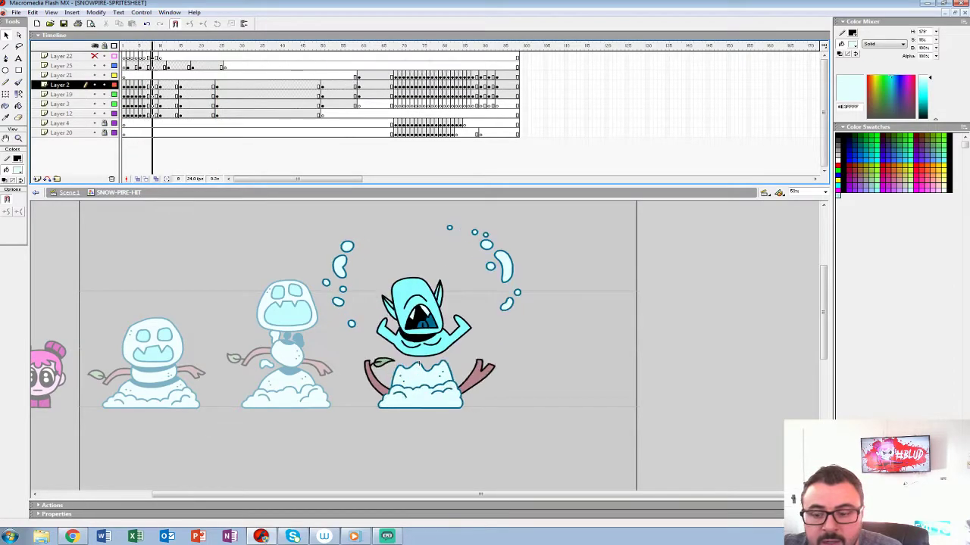
key(Return)
key(Return)
click(176, 77)
key(Return)
key(Return)
key(comma)
key(comma)
key(comma)
key(comma)
key(comma)
key(comma)
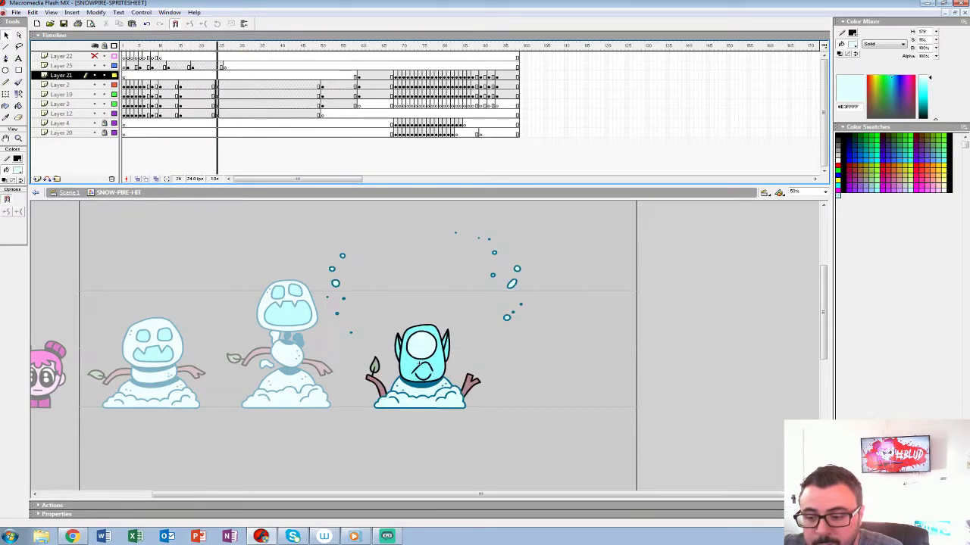
Convert all the snow-pire parts on frame 24 to a graphic symbol named SNOW-PIRE-VUNERABLE
key(ctrl+a)
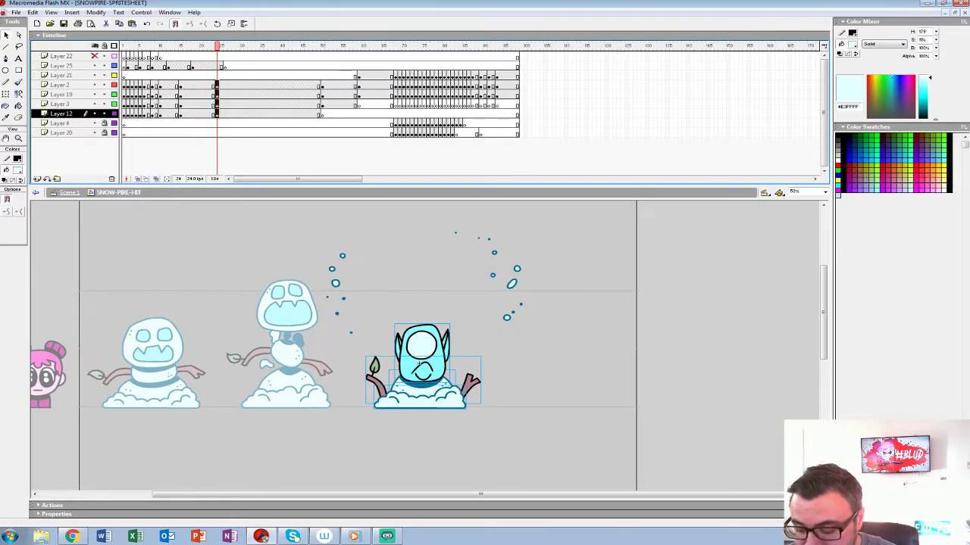
key(F8)
text(SNOW-PIRE)
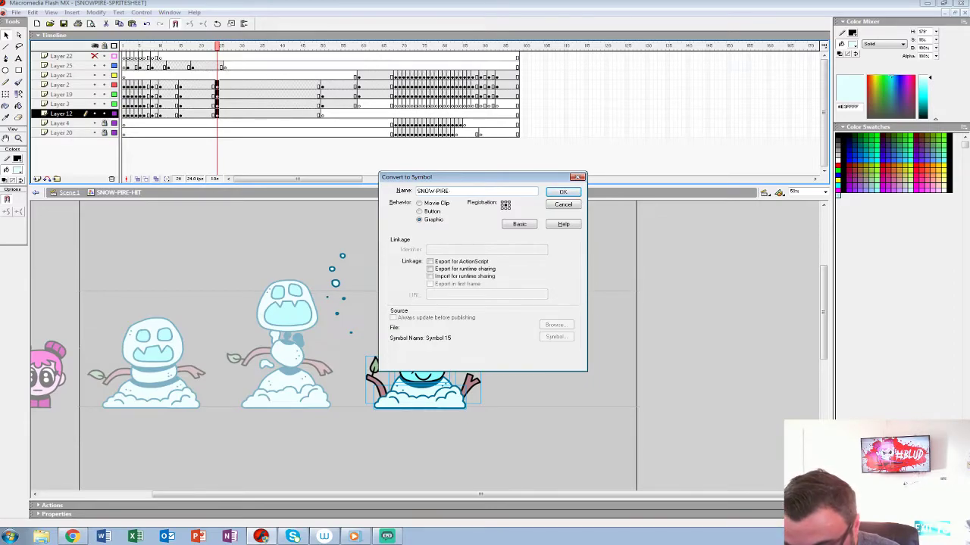
text(NERABLE)
key(Return)
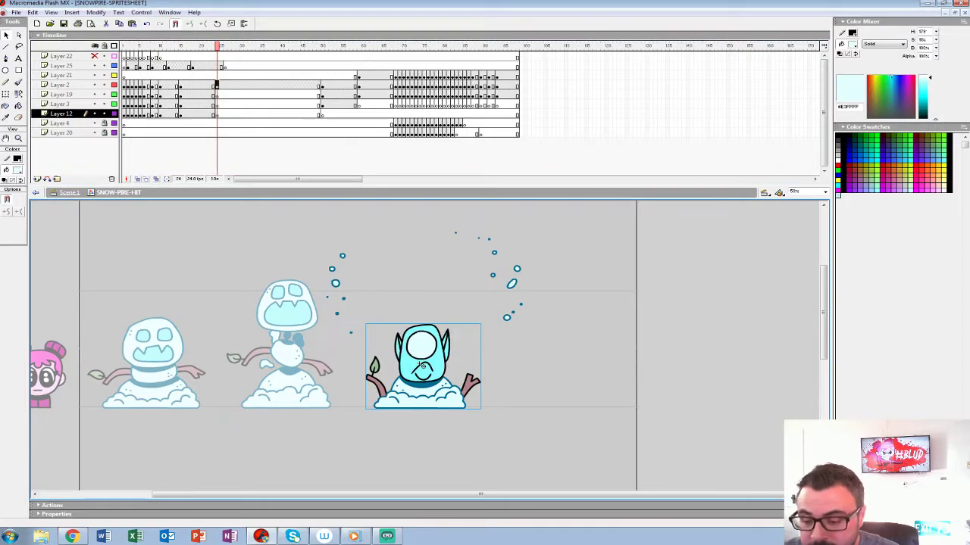
Open the SNOW-PIRE-VUNERABLE symbol for editing and distribute its parts to separate layers
right_click(422, 366)
click(444, 264)
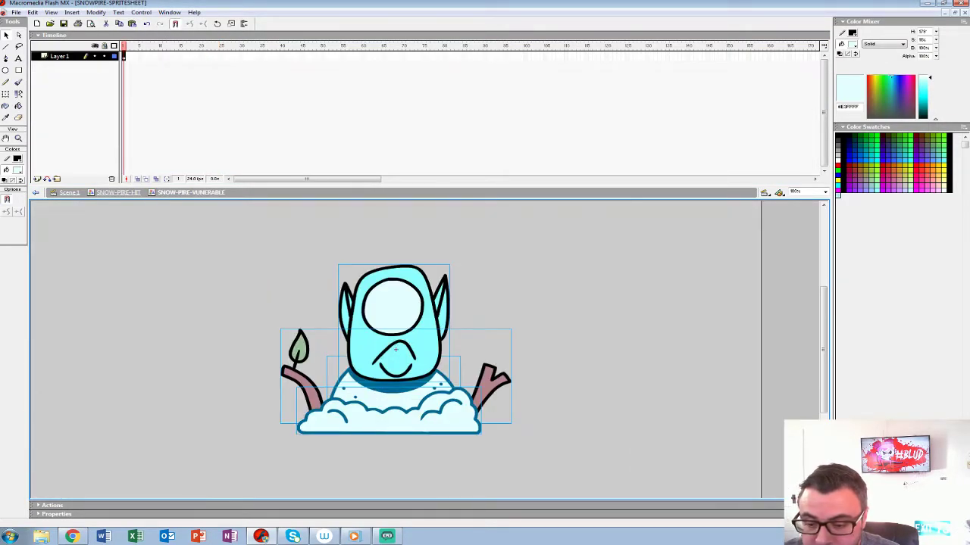
key(ctrl+shift+d)
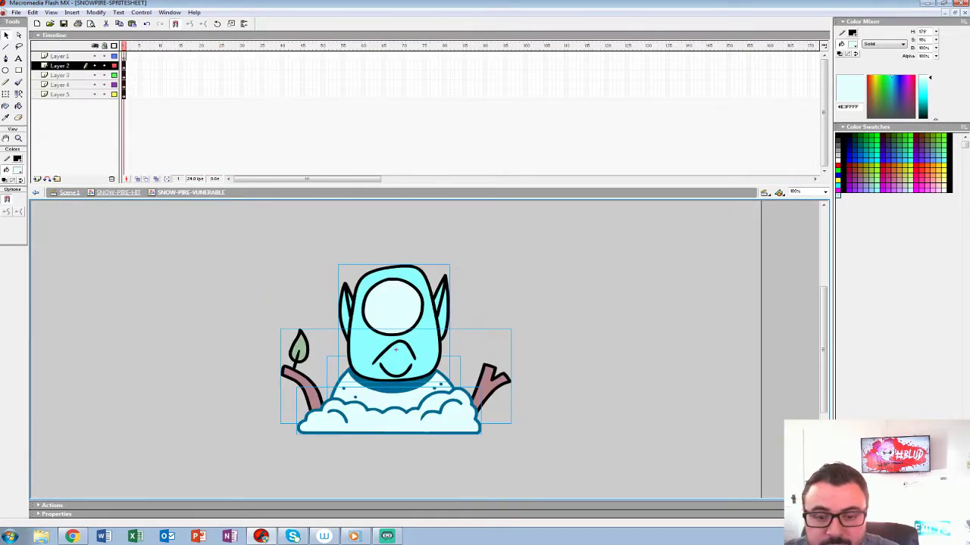
Open SNOW-PIRE-IDLE, play its loop and copy the frames of Layer 13 as a timing reference
key(ctrl+e)
double_click(159, 284)
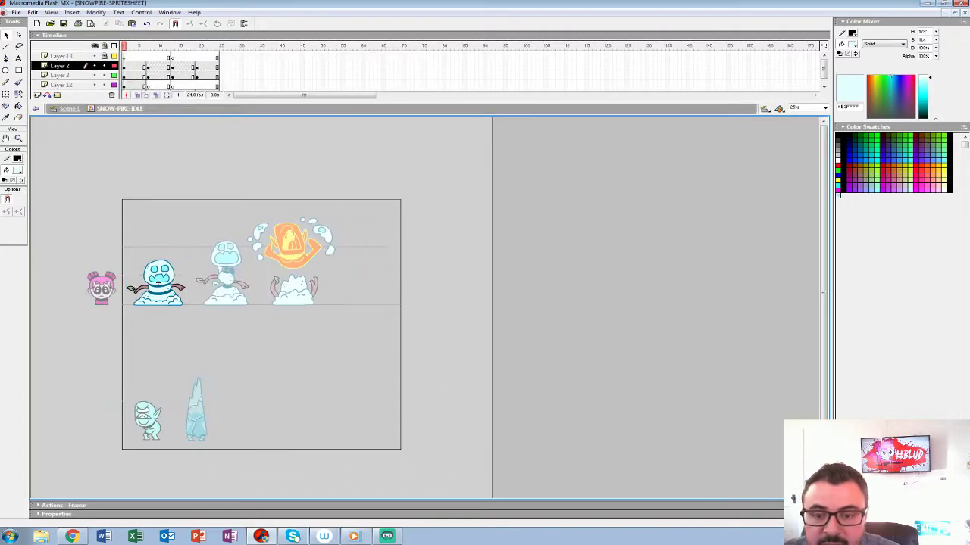
key(Return)
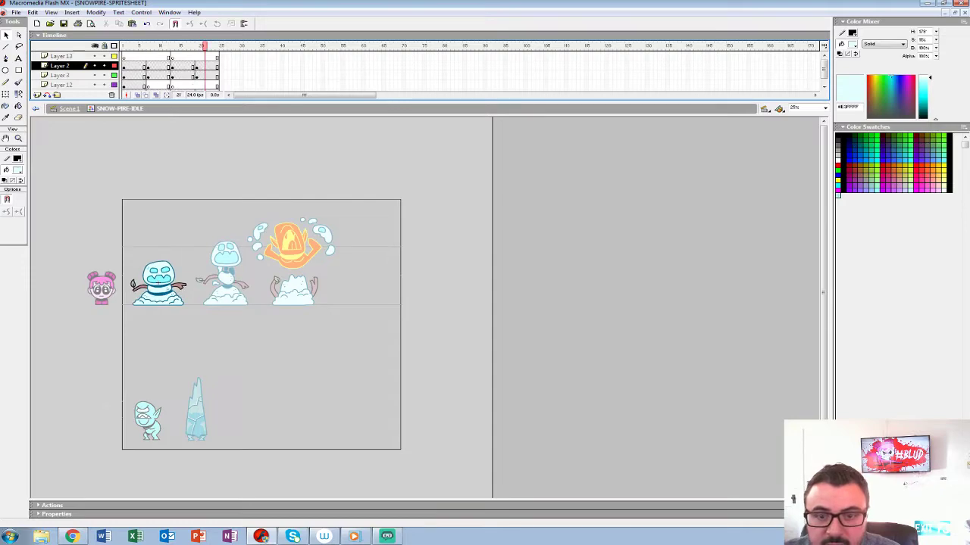
click(61, 57)
key(ctrl+e)
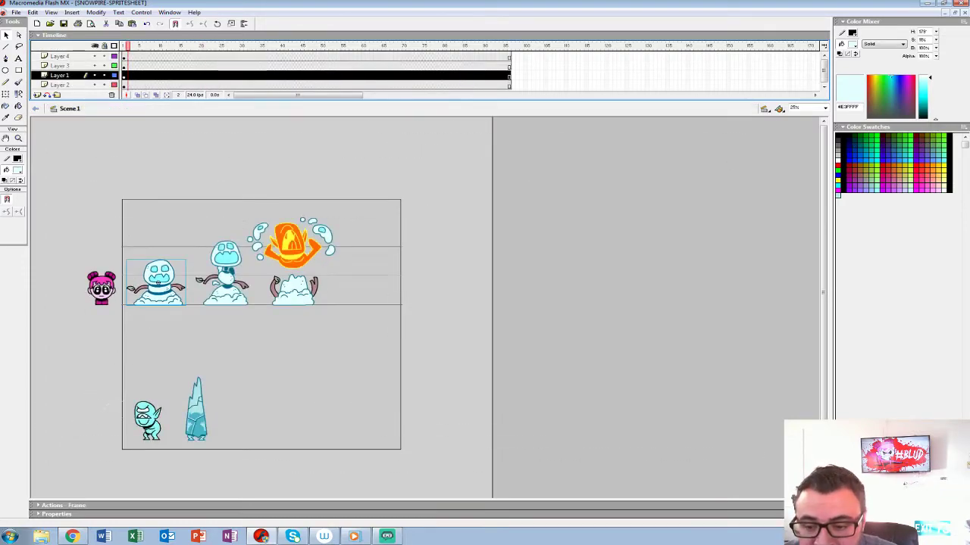
Reopen SNOW-PIRE-VUNERABLE from frame 24 of SNOW-PIRE-HIT and paste the copied idle frames into Layer 1
right_click(314, 250)
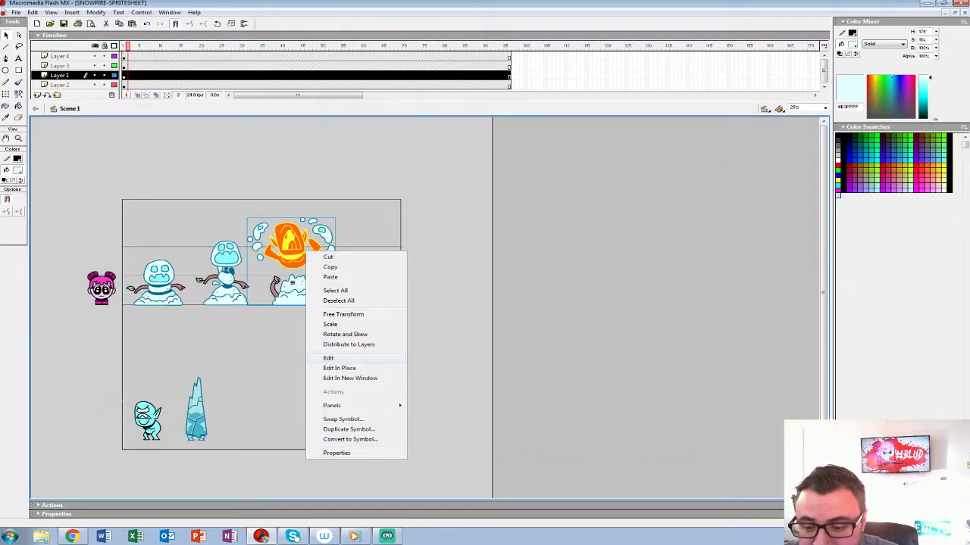
click(345, 358)
click(217, 85)
right_click(412, 403)
click(435, 301)
click(124, 57)
key(ctrl+alt+v)
Insert keyframes at frames 13 and 24 on Layers 2 to 5
drag(172, 66, 172, 95)
key(F6)
drag(217, 66, 218, 85)
key(F6)
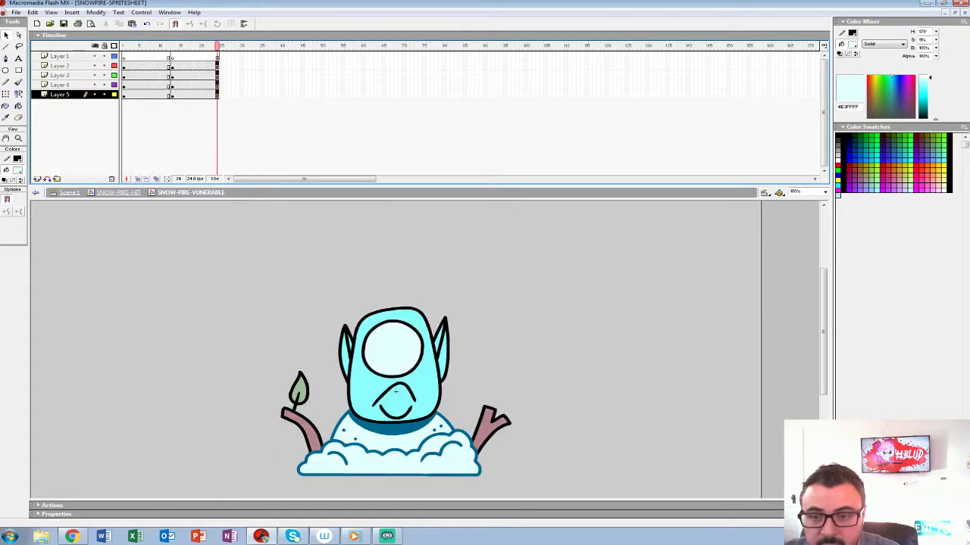
Clear the artwork from frame 13 of Layers 2 to 5 and turn on onion skinning
mouse_move(218, 46)
mouse_down()
mouse_move(172, 47)
mouse_move(173, 95)
mouse_move(164, 94)
mouse_move(223, 95)
mouse_move(210, 46)
mouse_move(173, 46)
mouse_up()
key(Delete)
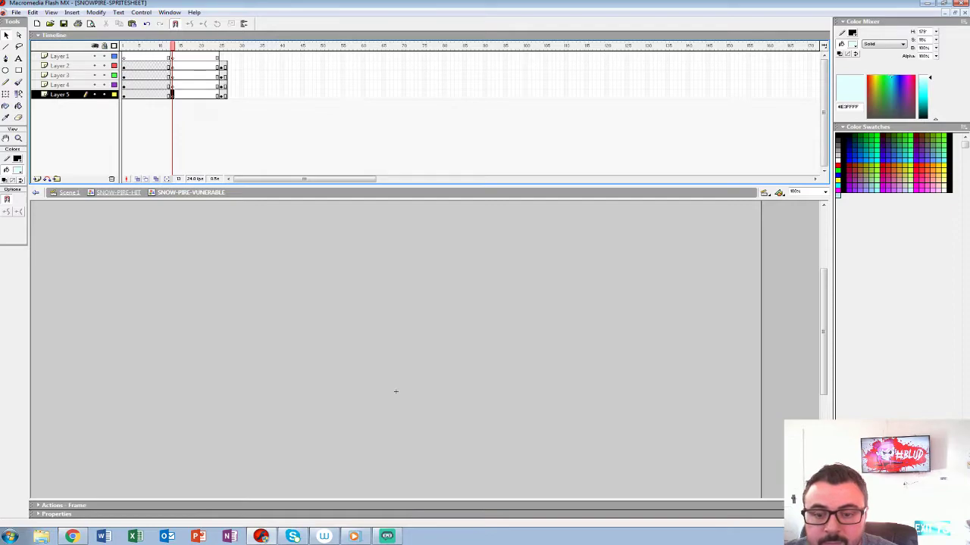
click(137, 179)
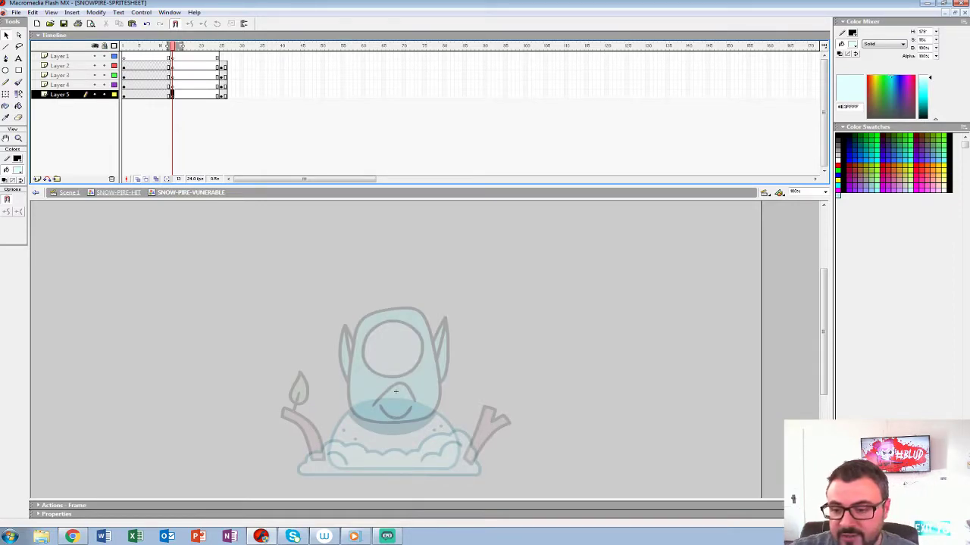
Enlarge the stage area, zoom to 200%, and set up a smaller Brush with black (#000000) fill
drag(812, 186, 812, 123)
click(18, 138)
click(450, 313)
mouse_move(450, 314)
mouse_down()
mouse_move(522, 227)
mouse_move(487, 257)
mouse_up()
alt+click(487, 254)
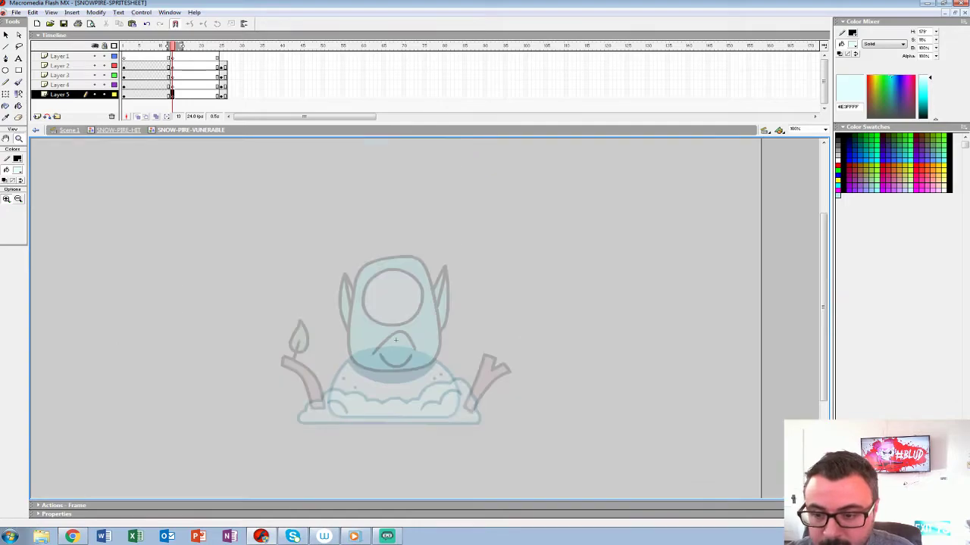
click(394, 340)
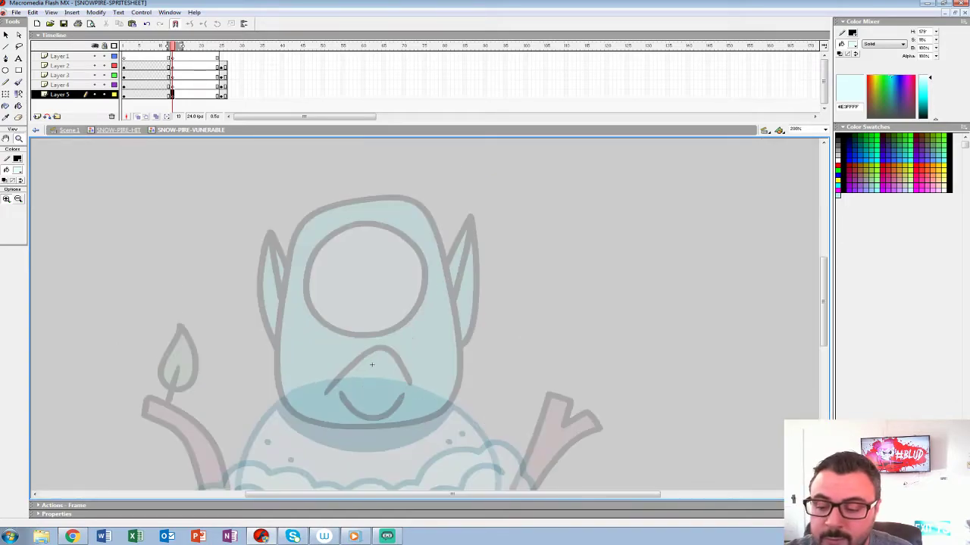
drag(371, 364, 359, 325)
click(19, 82)
click(20, 226)
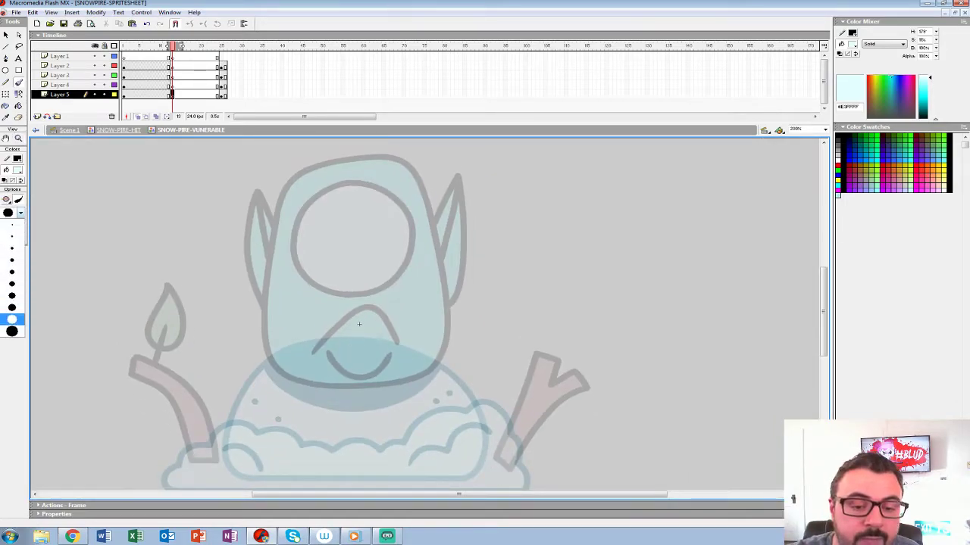
click(11, 245)
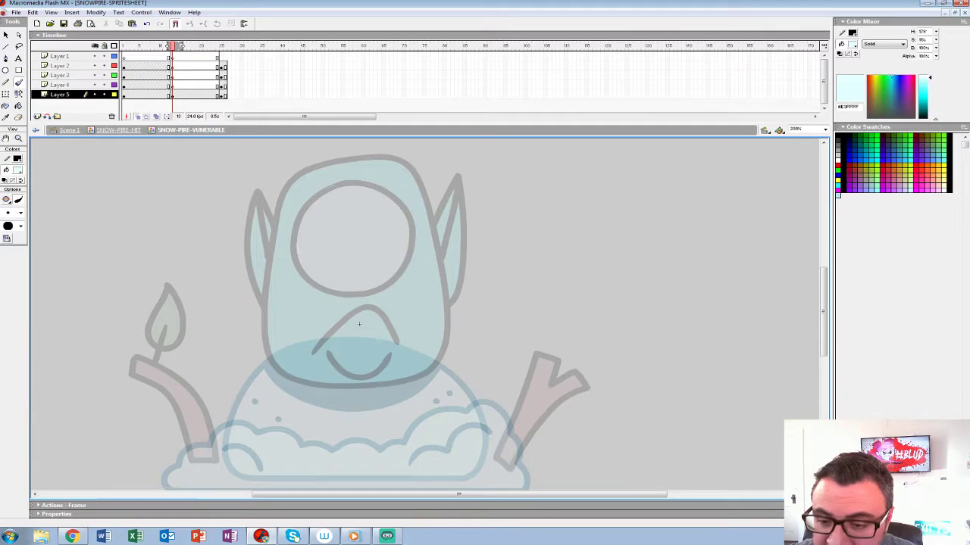
click(18, 170)
click(5, 192)
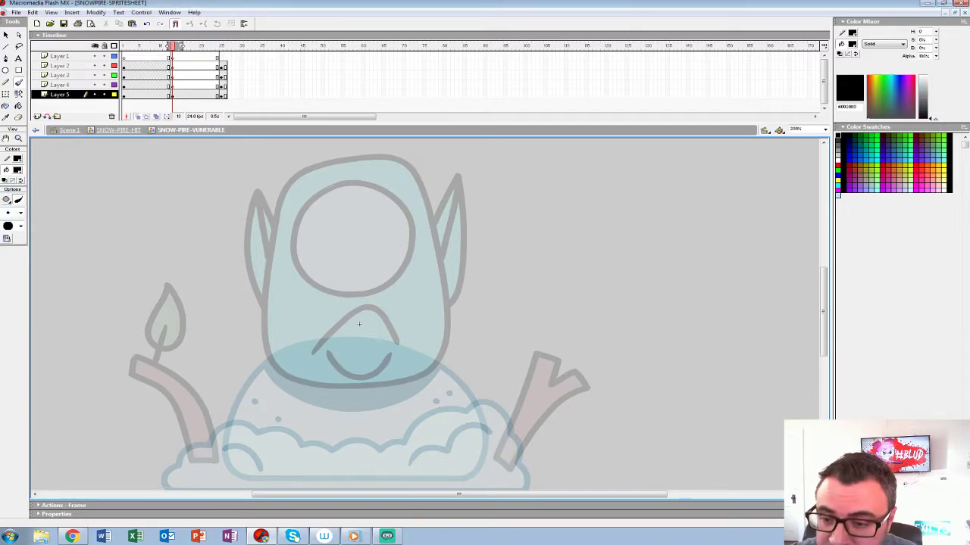
Sketch a squashed head outline, a wide oval eye and the upper mouth curve on frame 13 of Layer 5
mouse_move(343, 184)
mouse_down()
mouse_move(307, 204)
mouse_move(293, 247)
mouse_move(317, 285)
mouse_move(368, 293)
mouse_move(411, 256)
mouse_move(404, 205)
mouse_move(345, 184)
mouse_up()
key(ctrl+z)
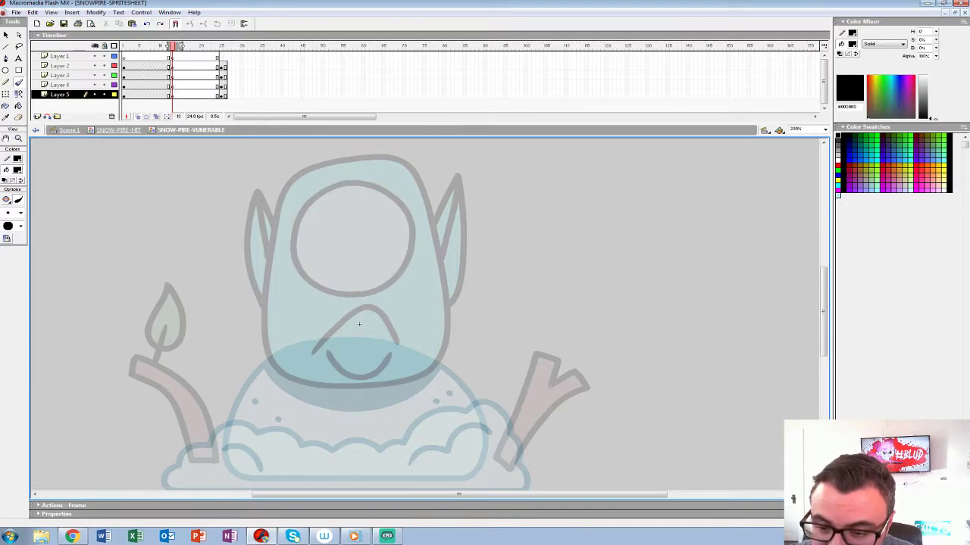
mouse_move(280, 238)
mouse_down()
mouse_move(285, 281)
mouse_move(320, 301)
mouse_move(359, 304)
mouse_move(402, 297)
mouse_move(425, 274)
mouse_move(431, 240)
mouse_move(416, 216)
mouse_move(390, 203)
mouse_move(350, 202)
mouse_move(305, 215)
mouse_move(281, 246)
mouse_up()
mouse_move(321, 203)
mouse_down()
mouse_move(424, 227)
mouse_move(389, 303)
mouse_move(273, 265)
mouse_move(400, 212)
mouse_up()
key(ctrl+a)
key(Down)
key(Down)
key(Down)
mouse_move(377, 179)
mouse_down()
mouse_move(311, 184)
mouse_move(279, 210)
mouse_move(259, 260)
mouse_move(243, 365)
mouse_move(281, 400)
mouse_move(419, 401)
mouse_move(377, 179)
mouse_move(425, 207)
mouse_move(465, 316)
mouse_move(469, 361)
mouse_move(453, 388)
mouse_move(415, 400)
mouse_move(443, 393)
mouse_move(470, 318)
mouse_move(421, 195)
mouse_move(375, 174)
mouse_up()
mouse_move(294, 363)
mouse_down()
mouse_move(356, 341)
mouse_move(429, 369)
mouse_up()
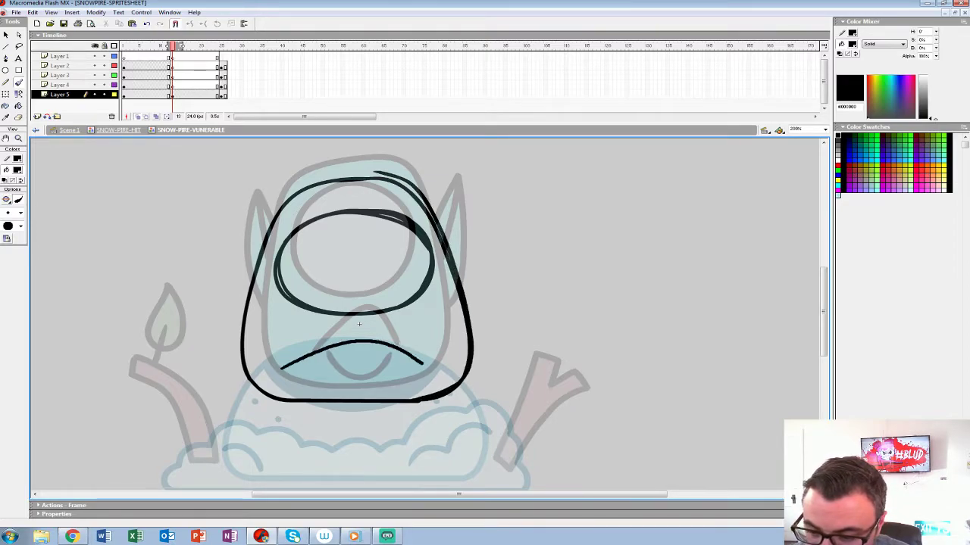
Sketch the lower lip and two pointed ears splayed outward from the squashed head
mouse_move(312, 379)
mouse_down()
mouse_move(402, 386)
mouse_move(411, 374)
mouse_up()
drag(452, 260, 515, 197)
key(ctrl+z)
mouse_move(451, 259)
mouse_down()
mouse_move(505, 189)
mouse_move(463, 321)
mouse_up()
drag(459, 270, 506, 194)
mouse_move(264, 250)
mouse_down()
mouse_move(212, 196)
mouse_move(227, 303)
mouse_move(244, 315)
mouse_move(217, 203)
mouse_up()
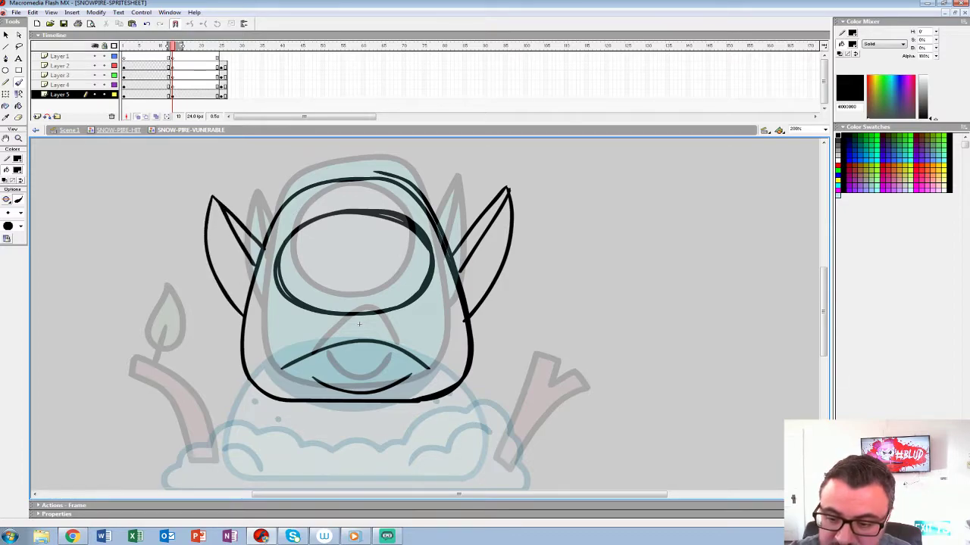
key(ctrl+a)
mouse_move(552, 214)
mouse_down()
mouse_move(551, 327)
mouse_move(571, 310)
mouse_up()
drag(614, 248, 597, 345)
mouse_move(614, 250)
mouse_down()
mouse_move(653, 338)
mouse_move(559, 353)
mouse_move(685, 332)
mouse_move(645, 339)
mouse_up()
key(ctrl+z)
key(ctrl+z)
key(ctrl+z)
key(ctrl+z)
key(ctrl+z)
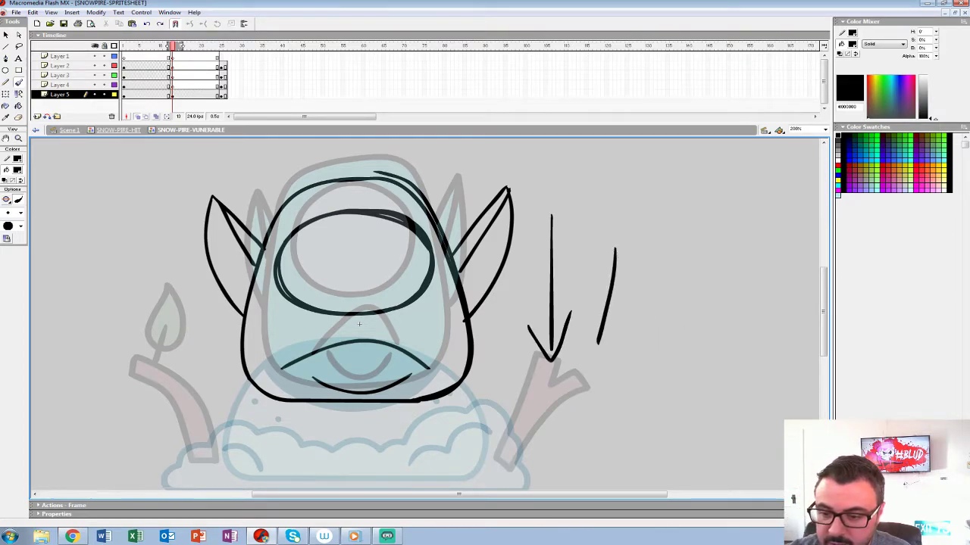
key(ctrl+a)
Sketch the widened snow mound with its puffs and the outspread branch arms with the leaf on frame 13
mouse_move(318, 363)
mouse_down()
mouse_move(333, 281)
mouse_move(362, 289)
mouse_up()
mouse_move(297, 309)
mouse_down()
mouse_move(256, 395)
mouse_move(305, 309)
mouse_move(260, 334)
mouse_move(241, 376)
mouse_move(257, 403)
mouse_move(535, 408)
mouse_move(547, 377)
mouse_move(509, 297)
mouse_up()
key(ctrl+z)
mouse_move(349, 376)
mouse_down()
mouse_move(262, 362)
mouse_move(184, 399)
mouse_move(225, 418)
mouse_move(586, 417)
mouse_move(591, 405)
mouse_move(568, 354)
mouse_move(536, 331)
mouse_move(508, 355)
mouse_move(417, 387)
mouse_move(333, 377)
mouse_up()
drag(258, 385, 297, 398)
drag(552, 370, 456, 410)
mouse_move(485, 378)
mouse_down()
mouse_move(290, 346)
mouse_move(333, 383)
mouse_up()
mouse_move(424, 395)
mouse_down()
mouse_move(525, 349)
mouse_move(445, 364)
mouse_move(526, 342)
mouse_move(511, 320)
mouse_move(483, 330)
mouse_move(497, 302)
mouse_move(476, 290)
mouse_move(463, 302)
mouse_move(415, 360)
mouse_move(414, 394)
mouse_up()
key(ctrl+z)
drag(340, 364, 649, 358)
mouse_move(299, 310)
mouse_down()
mouse_move(299, 332)
mouse_move(388, 345)
mouse_move(406, 369)
mouse_move(301, 330)
mouse_move(385, 387)
mouse_move(391, 409)
mouse_move(340, 267)
mouse_move(374, 241)
mouse_move(317, 286)
mouse_up()
drag(559, 303, 415, 315)
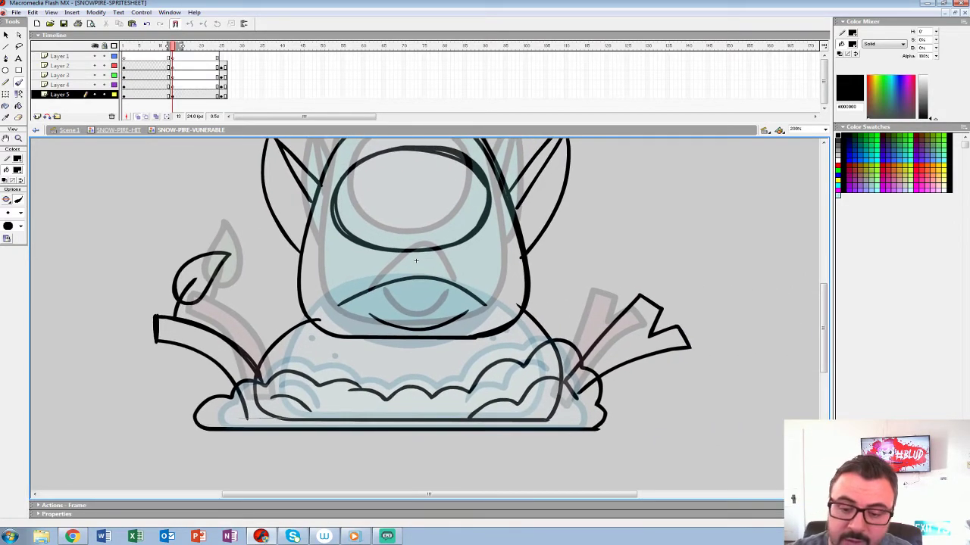
Play the two-pose loop at 100% zoom and turn off onion skinning to judge the squash
key(Return)
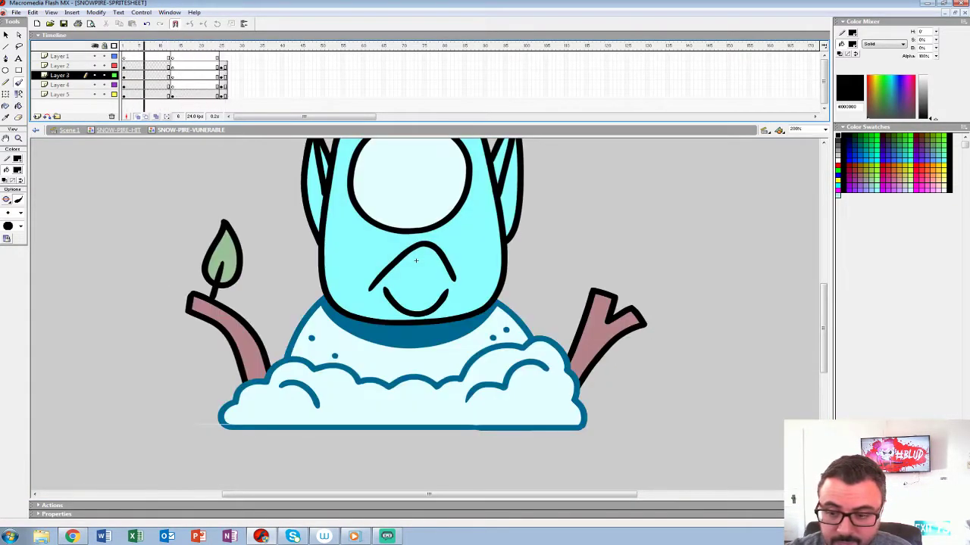
key(Return)
key(z)
alt+click(415, 260)
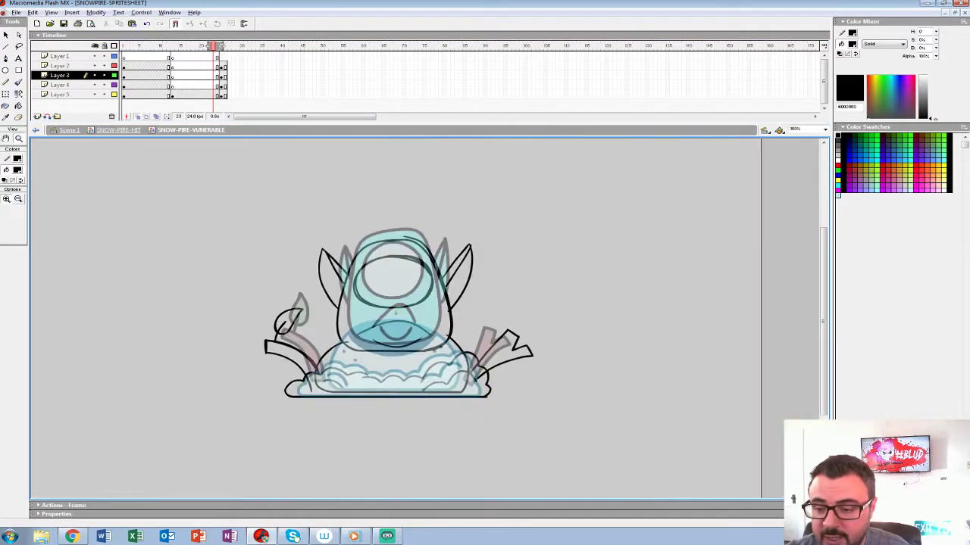
key(alt+minus)
key(alt+c)
key(Return)
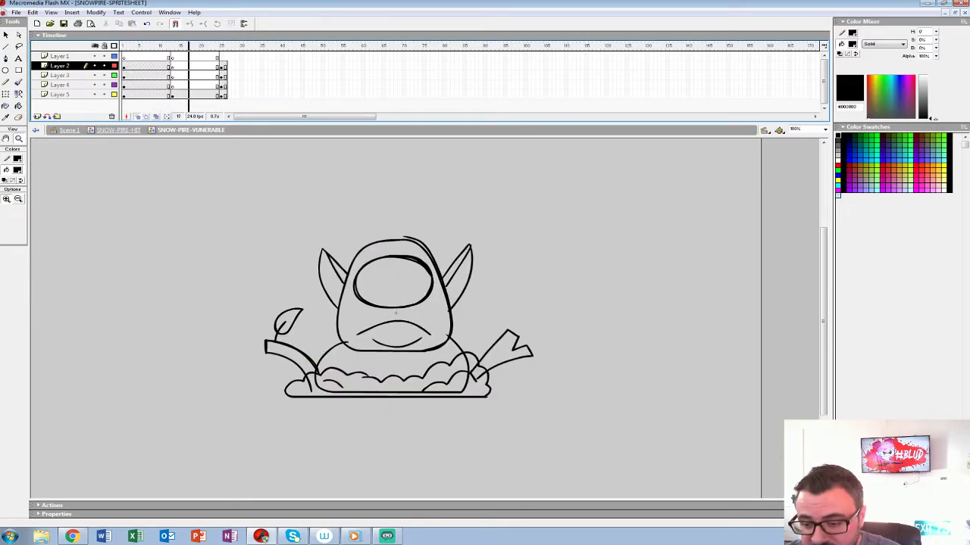
Add a blank keyframe at frame 14 of Layer 5 and widen the onion skin range back to the upright pose
click(171, 95)
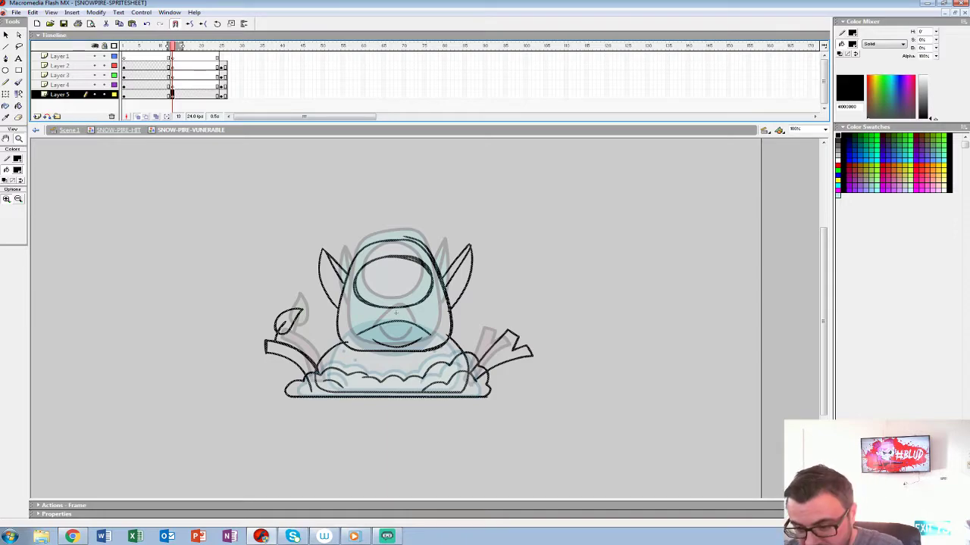
key(period)
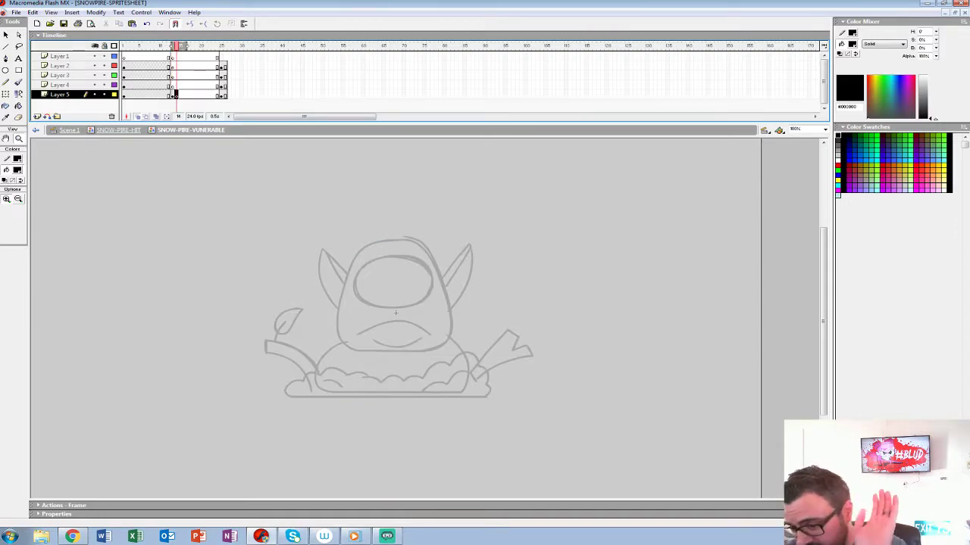
key(comma)
key(period)
drag(169, 46, 165, 46)
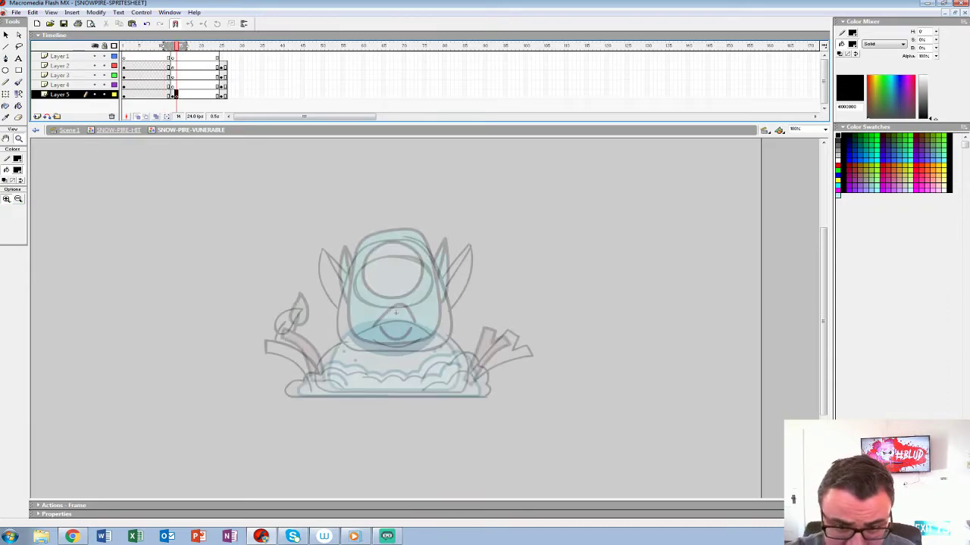
key(ctrl+equal)
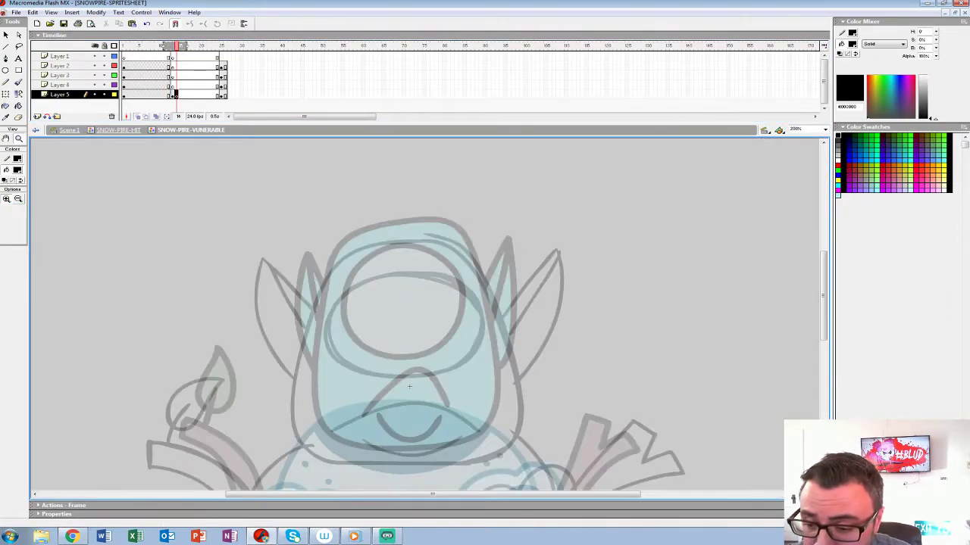
click(409, 386)
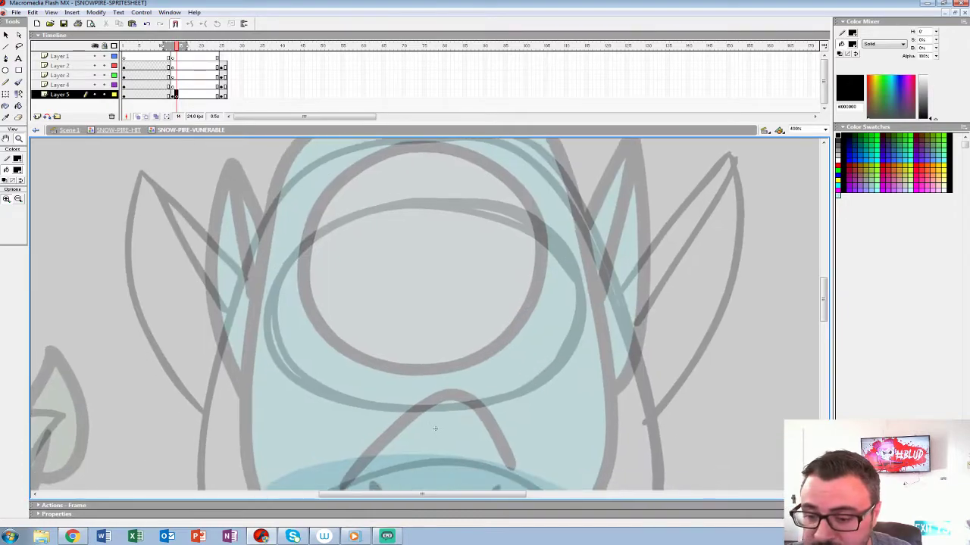
Move the squashed sketch from Layer 5 to frame 13 of Layer 4, lock Layer 5 and add a blank keyframe at frame 14 of Layer 4
key(b)
click(159, 95)
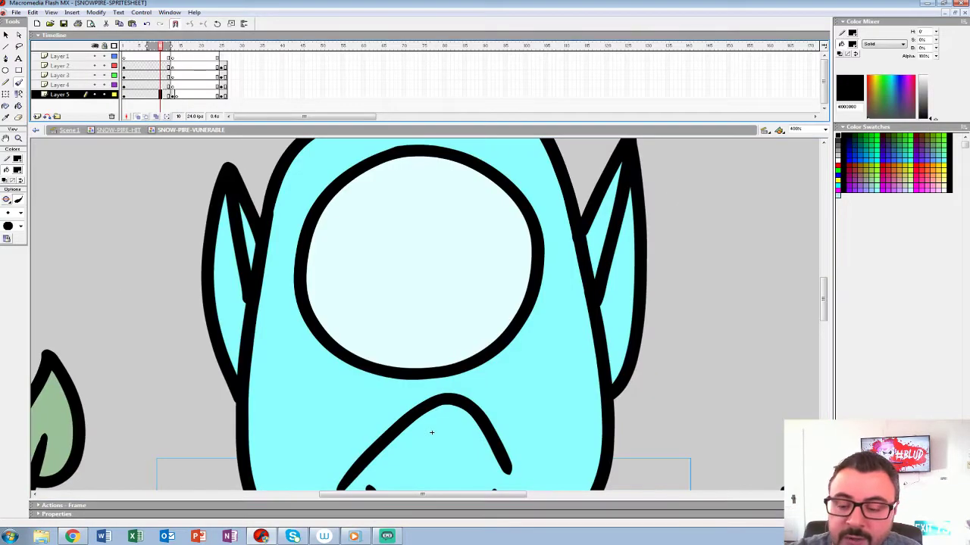
double_click(19, 138)
click(395, 353)
click(164, 85)
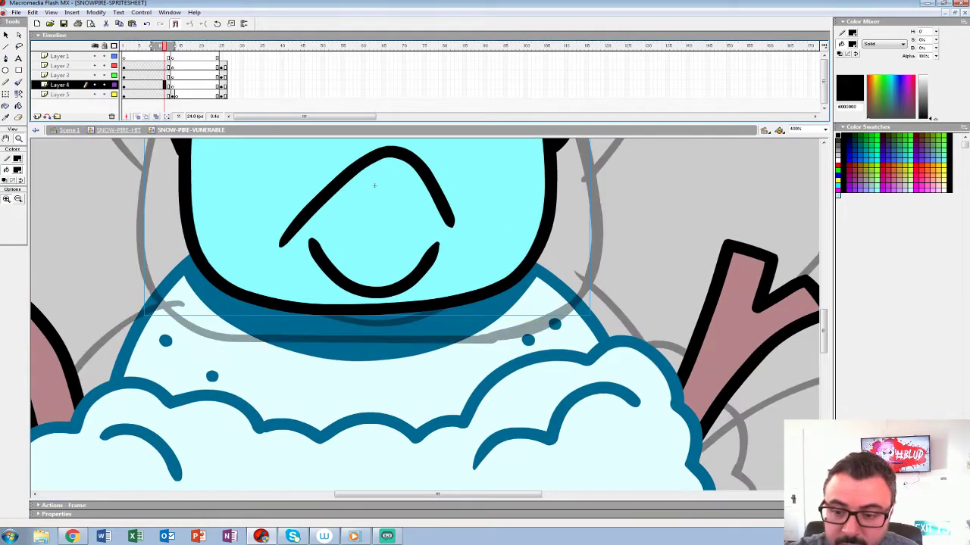
key(period)
key(period)
key(period)
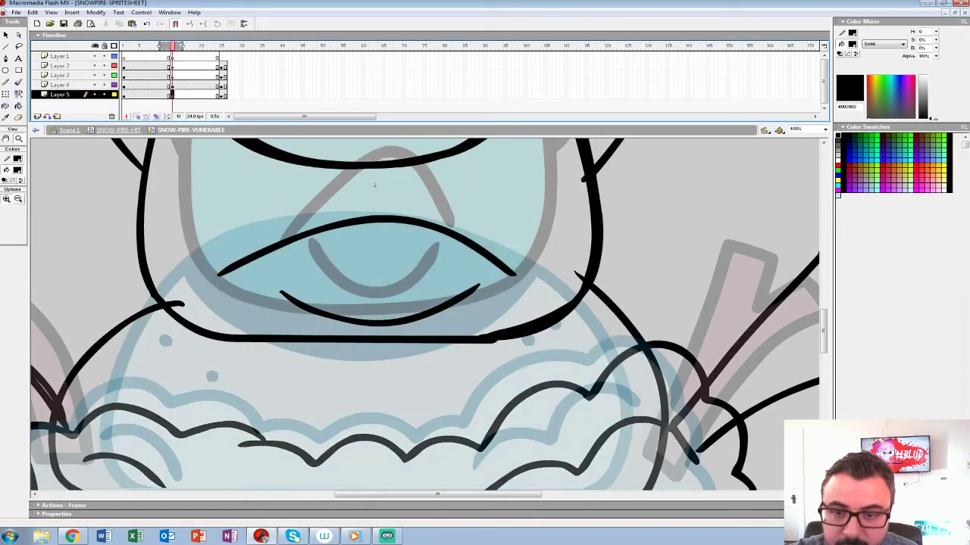
click(104, 95)
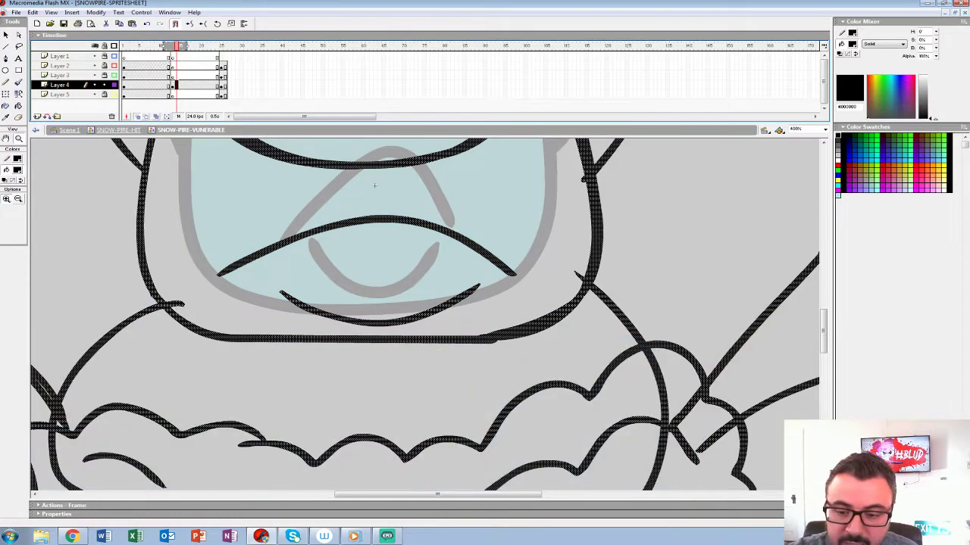
drag(374, 185, 391, 339)
key(F7)
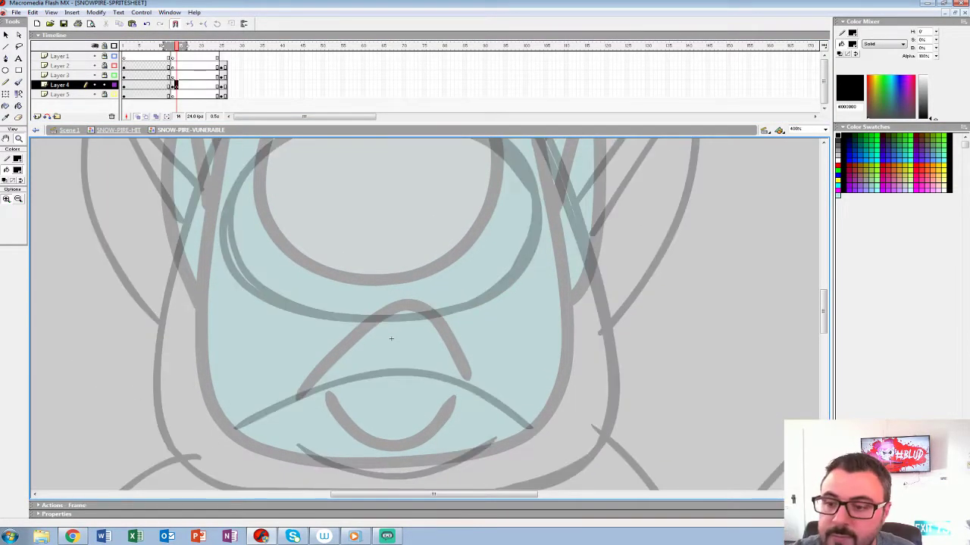
Enlarge the timeline to show all layers and hide every layer except Layer 4
drag(390, 335, 405, 453)
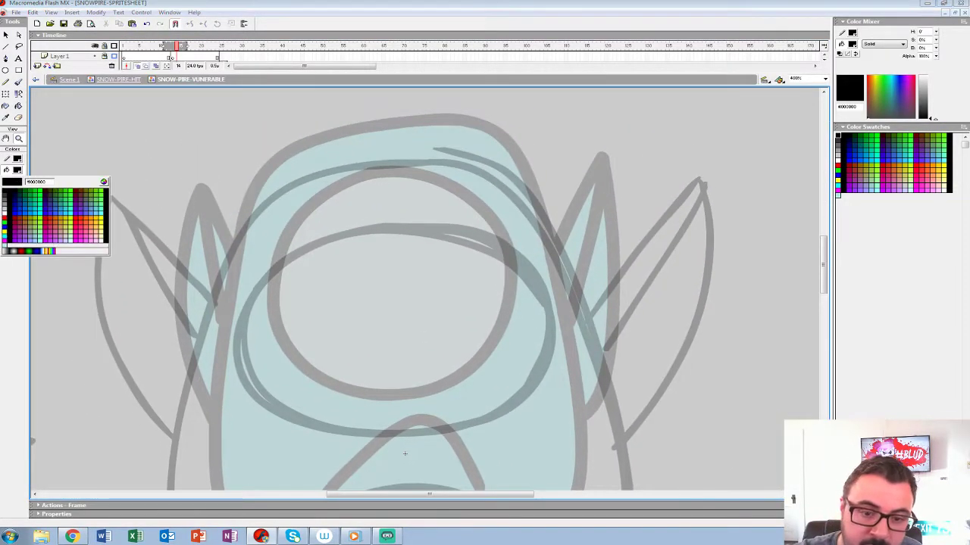
click(303, 74)
drag(303, 73, 303, 174)
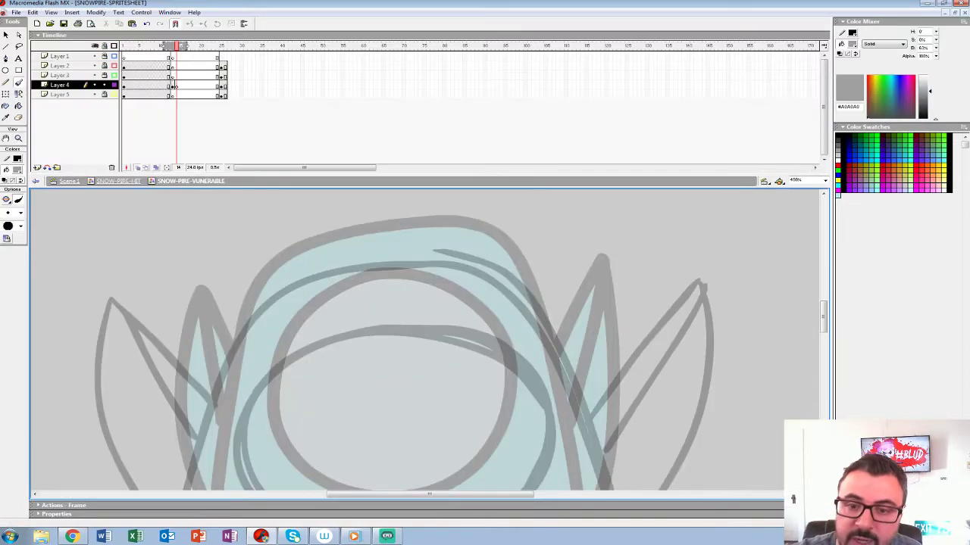
drag(94, 56, 95, 75)
drag(406, 485, 391, 378)
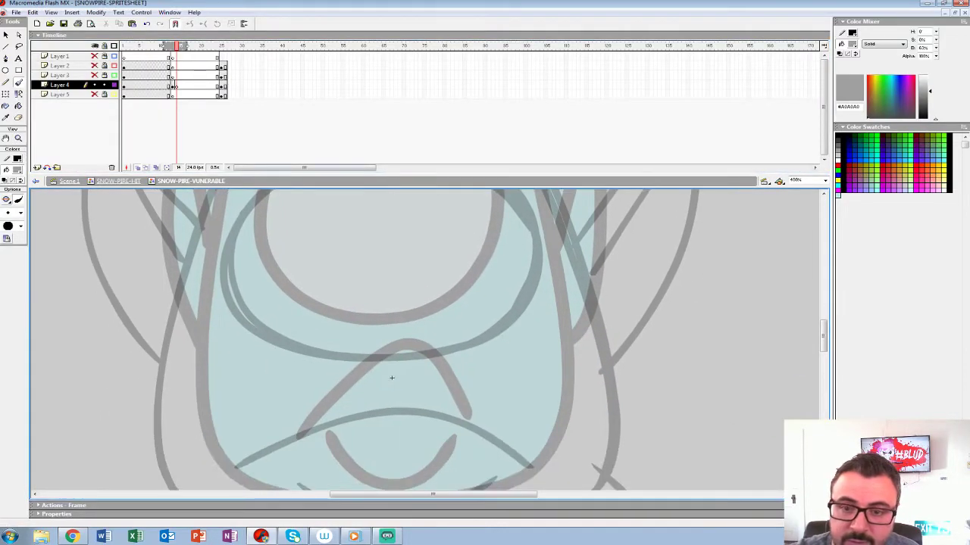
Recolour the squashed sketch on frame 13 of Layer 4 to red #FF0000
click(18, 159)
click(18, 170)
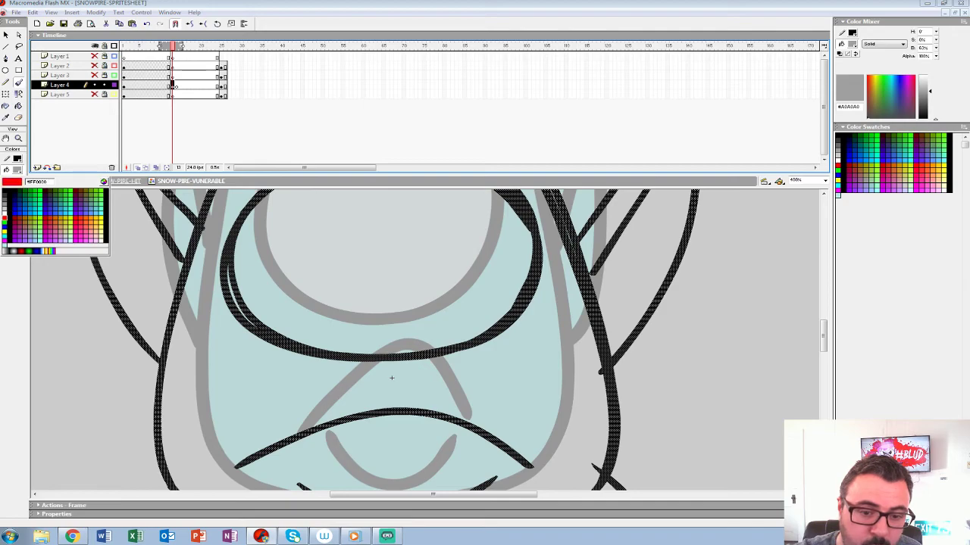
click(5, 225)
key(.)
click(20, 213)
click(9, 330)
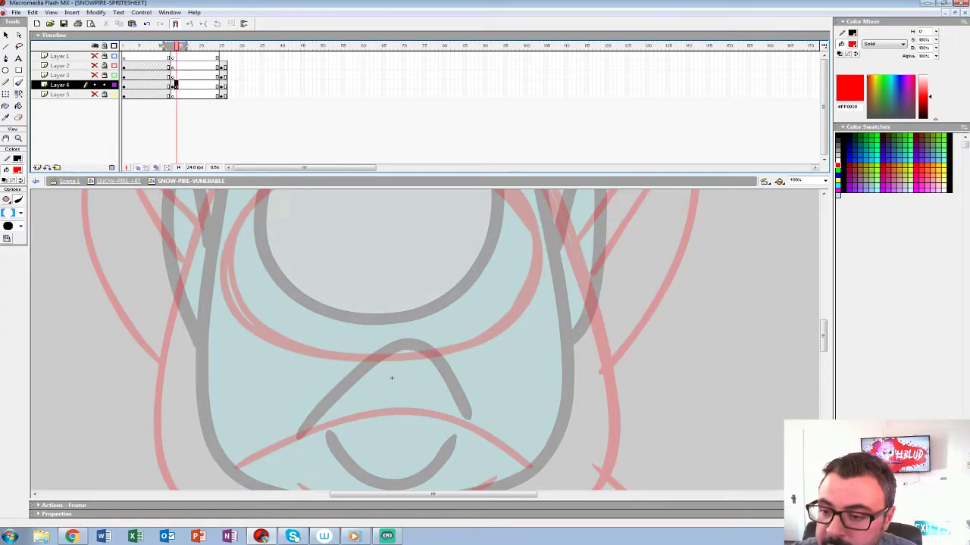
Ink the squashed head outline, oval eye, mouth and both ears with a thicker black brush over the red sketch on frame 14
drag(428, 174, 428, 108)
drag(427, 193, 443, 302)
key(ctrl+z)
drag(443, 250, 428, 356)
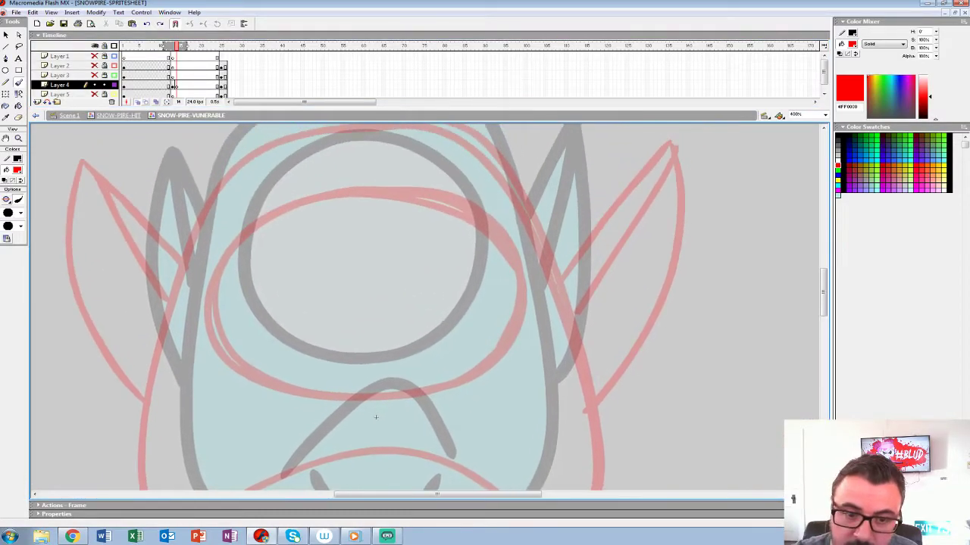
click(17, 170)
click(5, 193)
mouse_move(287, 209)
mouse_down()
mouse_move(241, 233)
mouse_move(212, 276)
mouse_move(212, 334)
mouse_move(248, 374)
mouse_move(309, 392)
mouse_move(446, 385)
mouse_move(503, 362)
mouse_move(530, 316)
mouse_move(527, 270)
mouse_move(504, 229)
mouse_move(469, 206)
mouse_move(378, 191)
mouse_move(286, 209)
mouse_up()
drag(286, 209, 309, 244)
mouse_move(573, 282)
mouse_down()
mouse_move(517, 189)
mouse_move(442, 162)
mouse_move(341, 167)
mouse_move(262, 198)
mouse_move(215, 274)
mouse_move(186, 371)
mouse_up()
drag(402, 455, 487, 287)
mouse_move(270, 204)
mouse_down()
mouse_move(248, 330)
mouse_move(262, 395)
mouse_move(289, 421)
mouse_move(364, 433)
mouse_up()
drag(486, 285, 290, 411)
drag(458, 231, 515, 425)
drag(290, 412, 248, 226)
mouse_move(467, 231)
mouse_down()
mouse_move(467, 312)
mouse_move(437, 354)
mouse_move(394, 373)
mouse_move(115, 378)
mouse_up()
drag(248, 225, 273, 228)
key(ctrl+z)
mouse_move(494, 231)
mouse_down()
mouse_move(495, 309)
mouse_move(459, 356)
mouse_move(417, 373)
mouse_move(136, 381)
mouse_up()
mouse_move(165, 328)
mouse_down()
mouse_move(209, 358)
mouse_move(274, 366)
mouse_move(366, 327)
mouse_up()
mouse_move(379, 291)
mouse_down()
mouse_move(307, 262)
mouse_move(222, 274)
mouse_move(114, 318)
mouse_up()
drag(276, 199, 94, 445)
mouse_move(278, 302)
mouse_down()
mouse_move(406, 156)
mouse_move(314, 416)
mouse_move(398, 182)
mouse_up()
drag(299, 341, 382, 224)
drag(93, 439, 550, 409)
mouse_move(354, 250)
mouse_down()
mouse_move(238, 142)
mouse_move(244, 270)
mouse_move(314, 394)
mouse_up()
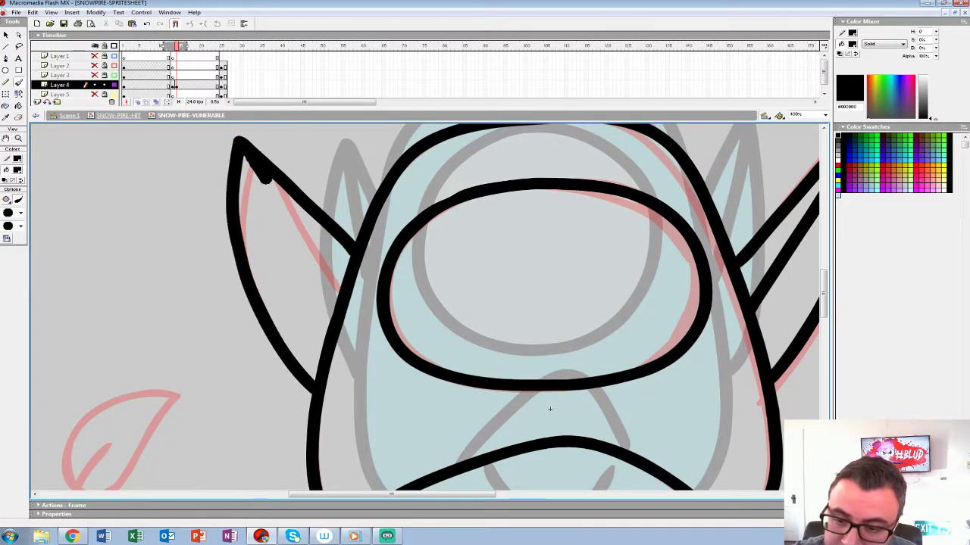
drag(262, 174, 337, 288)
Replace the red sketch at frame 13 of Layer 4 with the inked squashed head
ctrl+shift+click(475, 367)
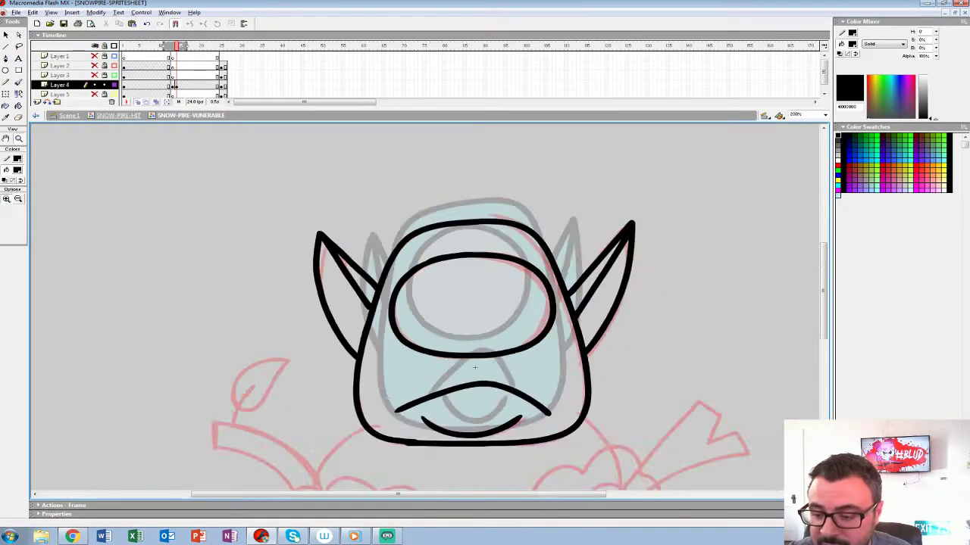
key(ctrl+minus)
key(ctrl+minus)
drag(303, 108, 303, 166)
click(172, 86)
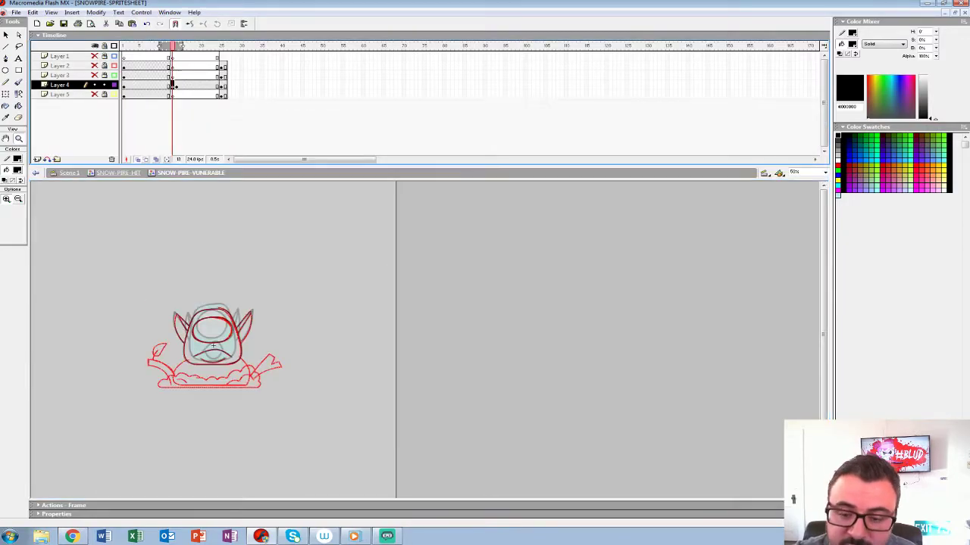
key(ctrl+z)
key(ctrl+z)
key(ctrl+z)
key(ctrl+z)
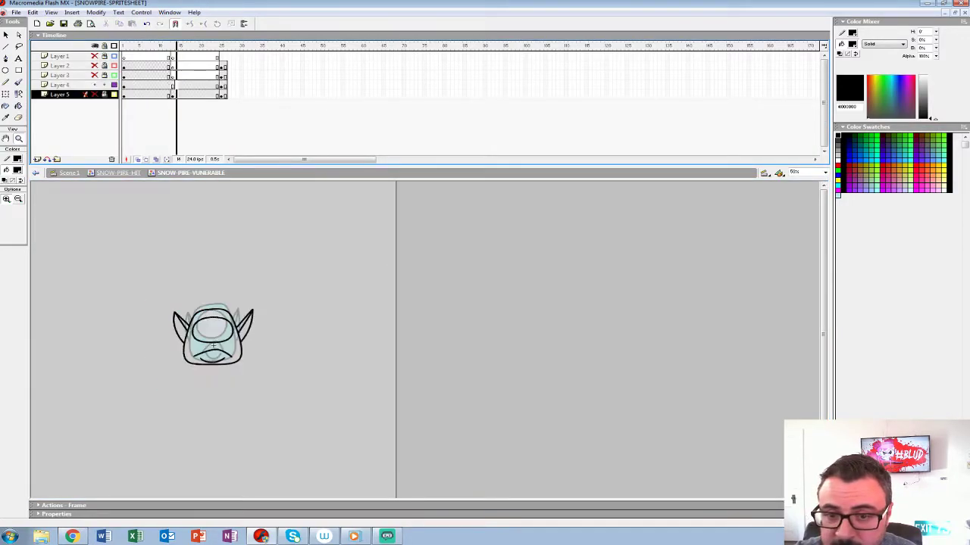
click(219, 331)
click(438, 349)
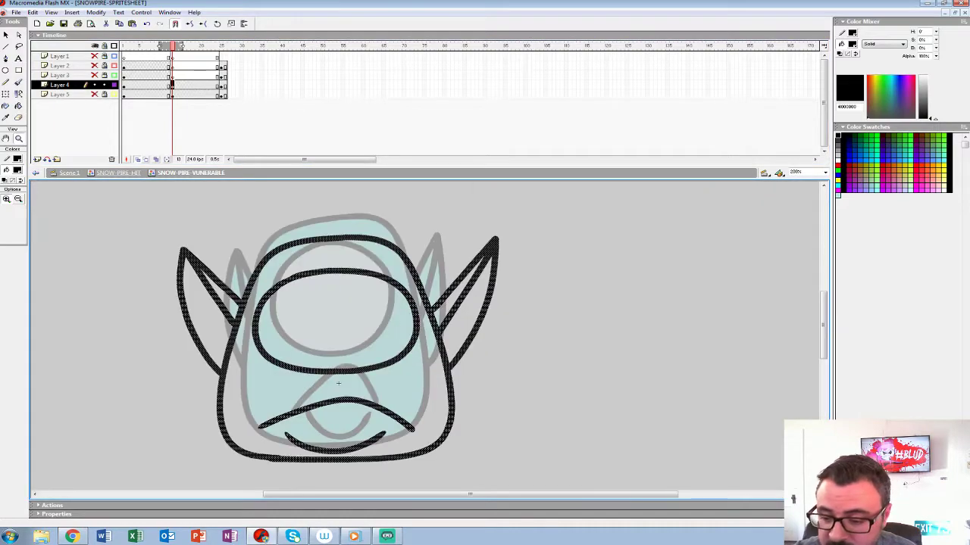
Mark the in-between timing on Layer 1 with a series of blank keyframes between frames 1 and 13
key(Return)
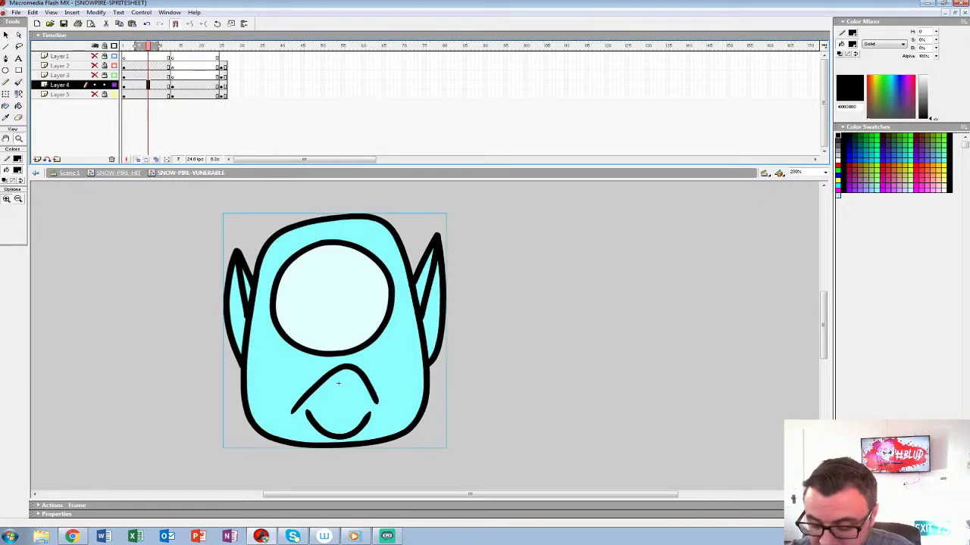
click(127, 57)
click(132, 57)
key(F7)
click(144, 57)
click(140, 57)
key(period)
key(period)
key(period)
key(period)
key(period)
key(period)
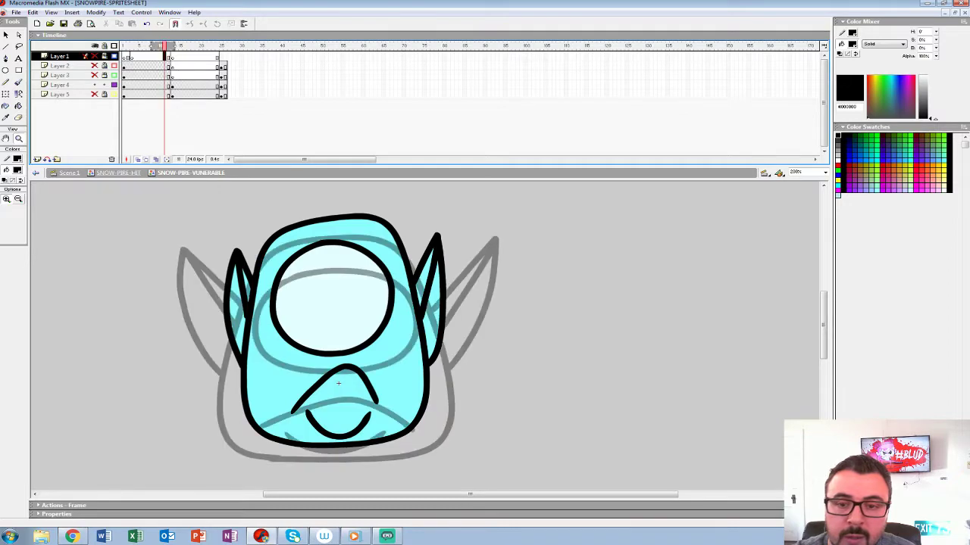
key(comma)
key(comma)
key(comma)
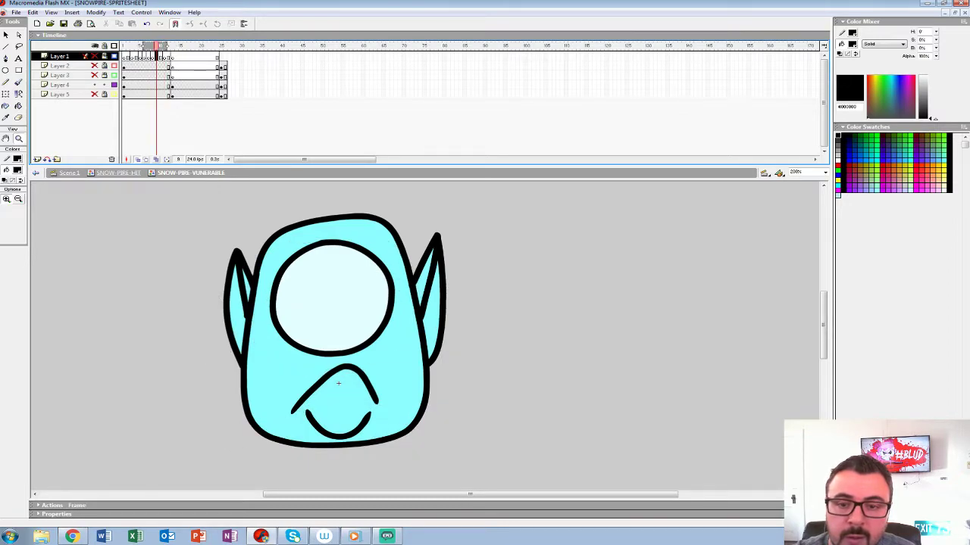
key(comma)
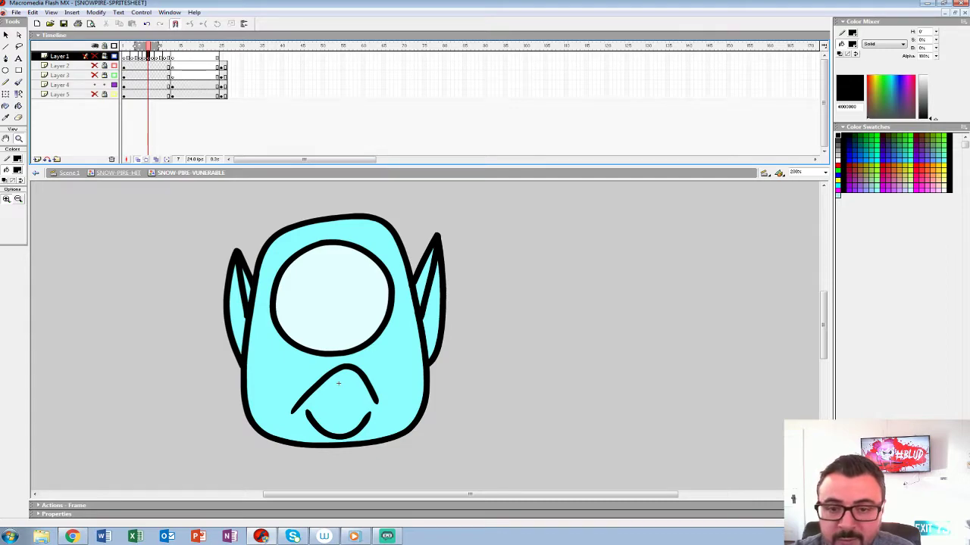
Insert a blank keyframe at frame 7 of Layer 4 and extend the onion skin range to the squashed pose at frame 13
click(339, 383)
key(F7)
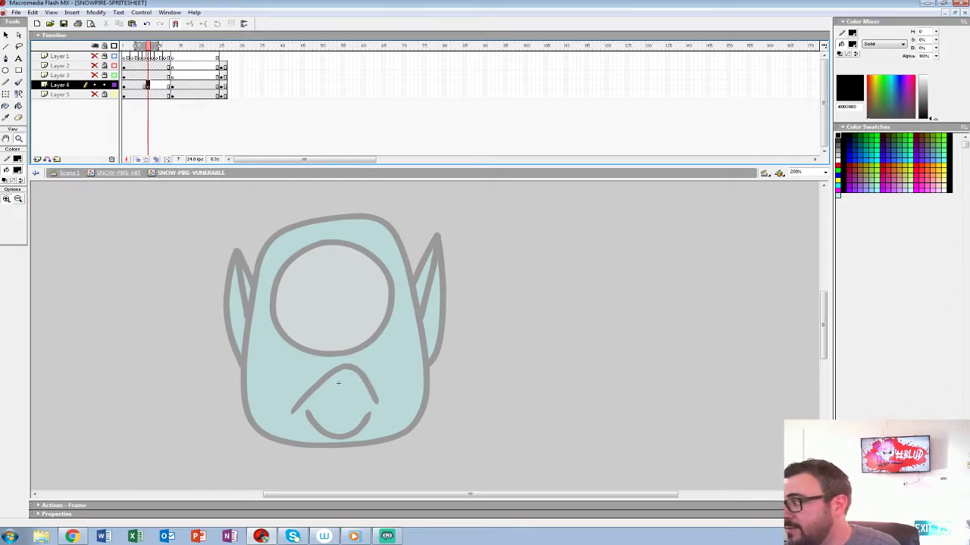
drag(338, 383, 317, 380)
drag(160, 47, 175, 46)
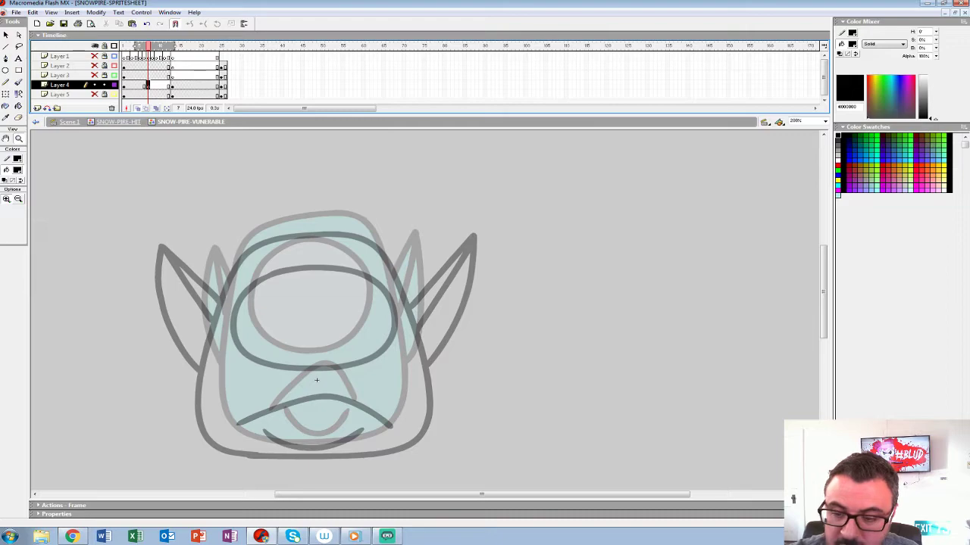
Sketch both pointed ears on frame 7 with a thin black brush, midway between the upright and squashed poses
key(b)
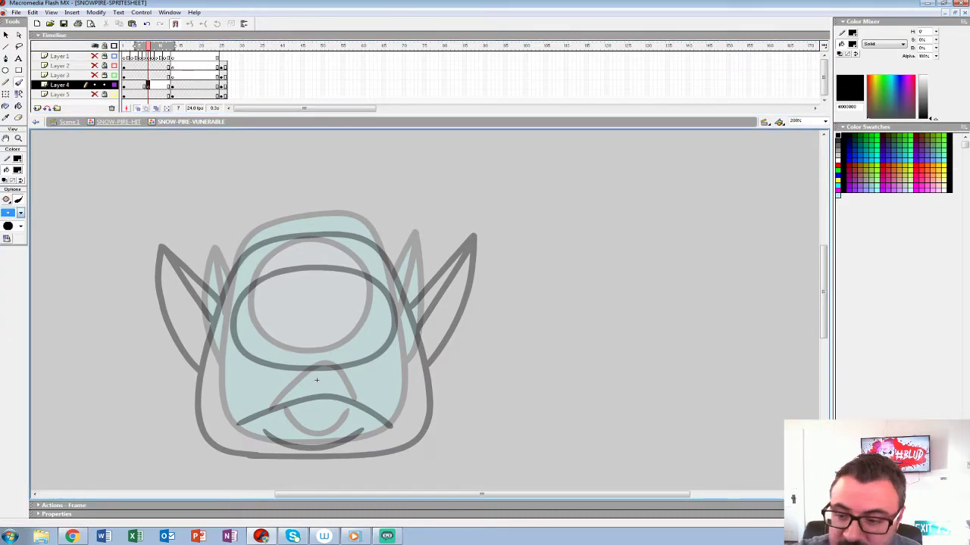
drag(400, 312, 418, 257)
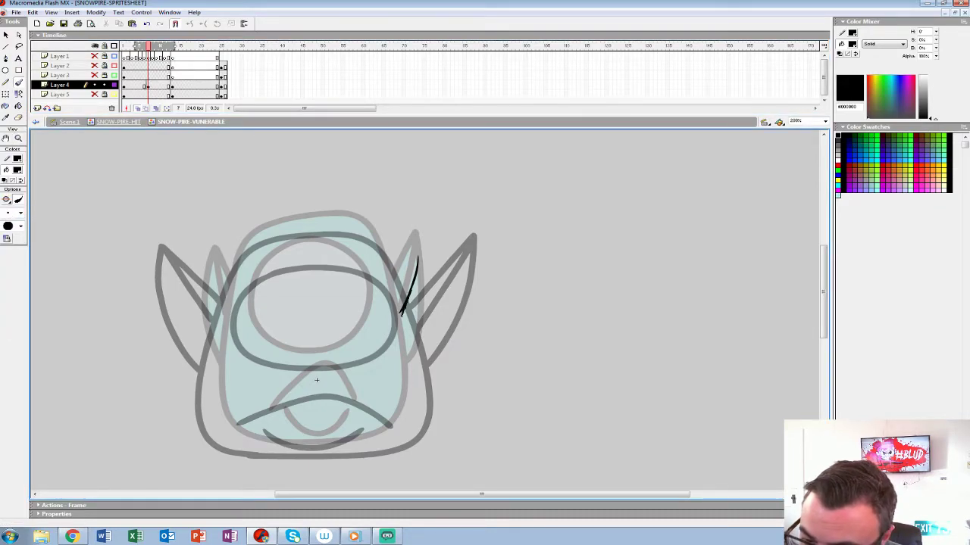
key(ctrl+z)
drag(445, 282, 416, 358)
drag(425, 243, 406, 331)
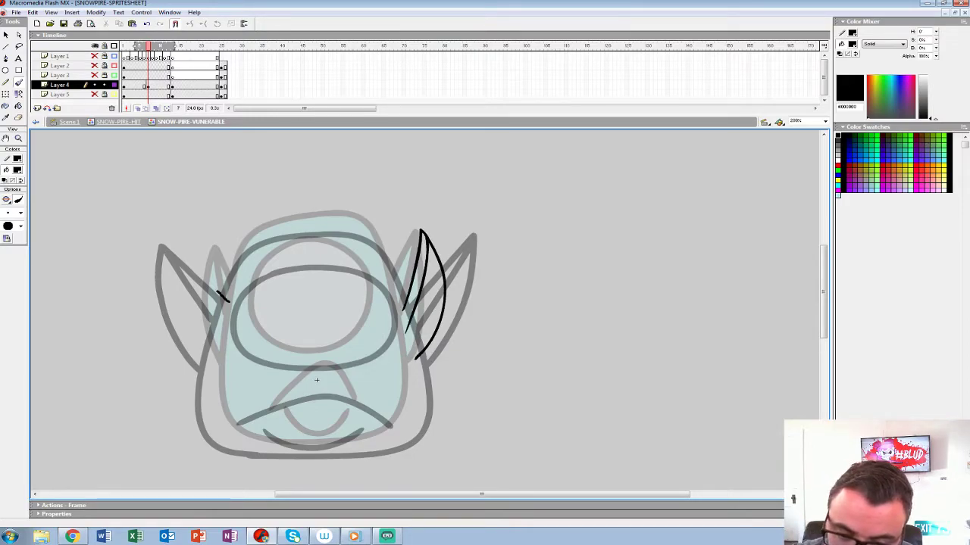
drag(187, 244, 218, 365)
drag(189, 247, 226, 329)
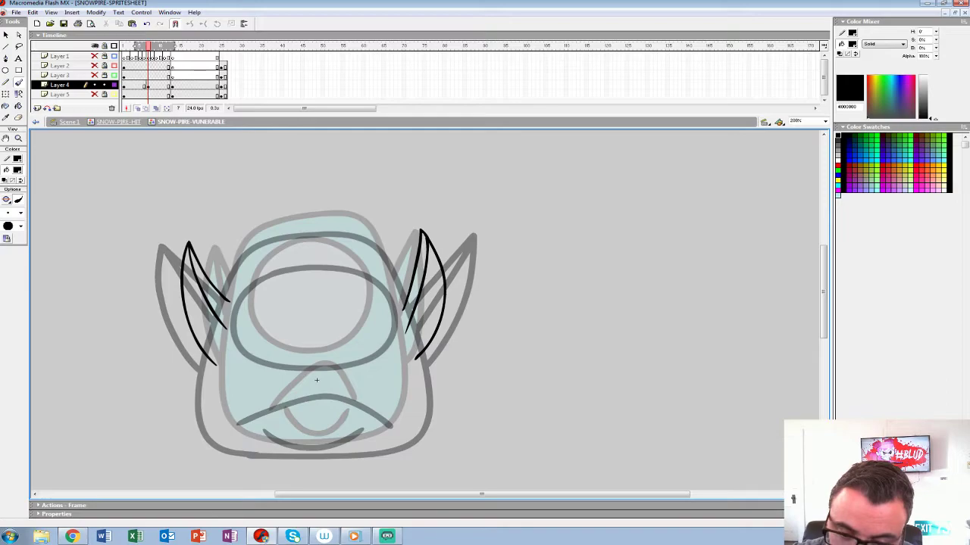
Sketch the in-between head outline, eye and mouth on frame 7 of Layer 4 and select the whole drawing
mouse_move(266, 233)
mouse_down()
mouse_move(248, 248)
mouse_move(222, 312)
mouse_move(210, 382)
mouse_move(213, 413)
mouse_move(262, 449)
mouse_up()
drag(352, 452, 399, 440)
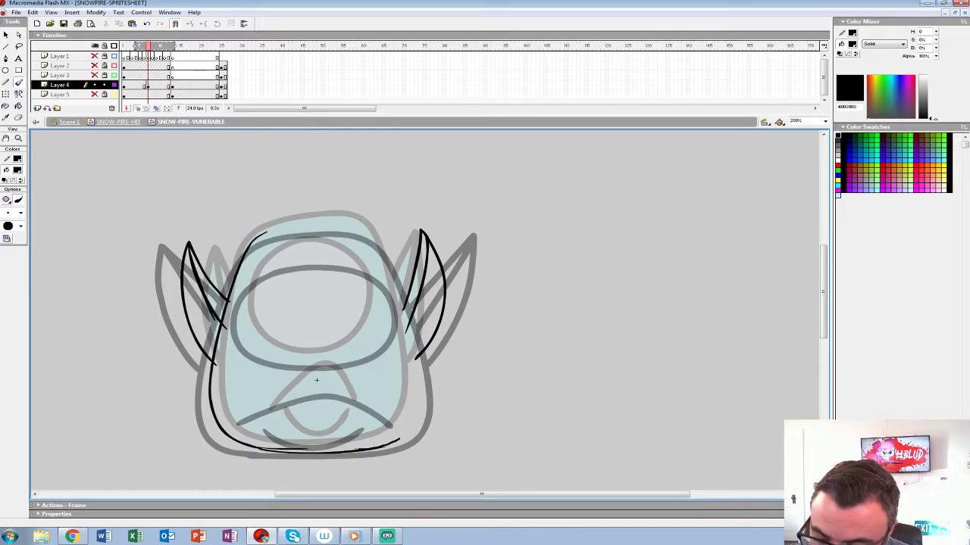
mouse_move(391, 263)
mouse_down()
mouse_move(366, 228)
mouse_move(274, 228)
mouse_move(253, 239)
mouse_move(270, 263)
mouse_move(248, 298)
mouse_move(248, 329)
mouse_up()
drag(305, 355, 356, 346)
drag(326, 246, 251, 297)
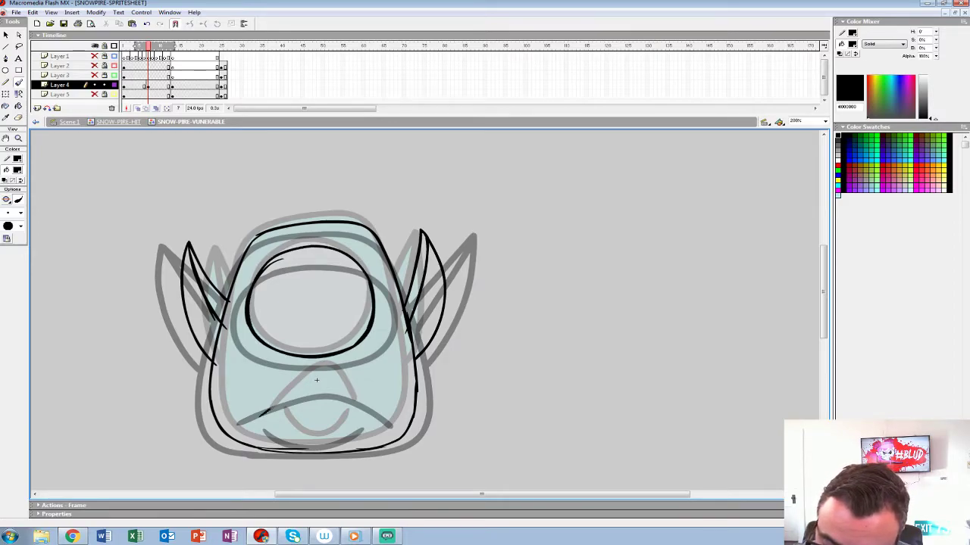
mouse_move(362, 403)
mouse_down()
mouse_move(321, 374)
mouse_move(266, 413)
mouse_move(350, 415)
mouse_up()
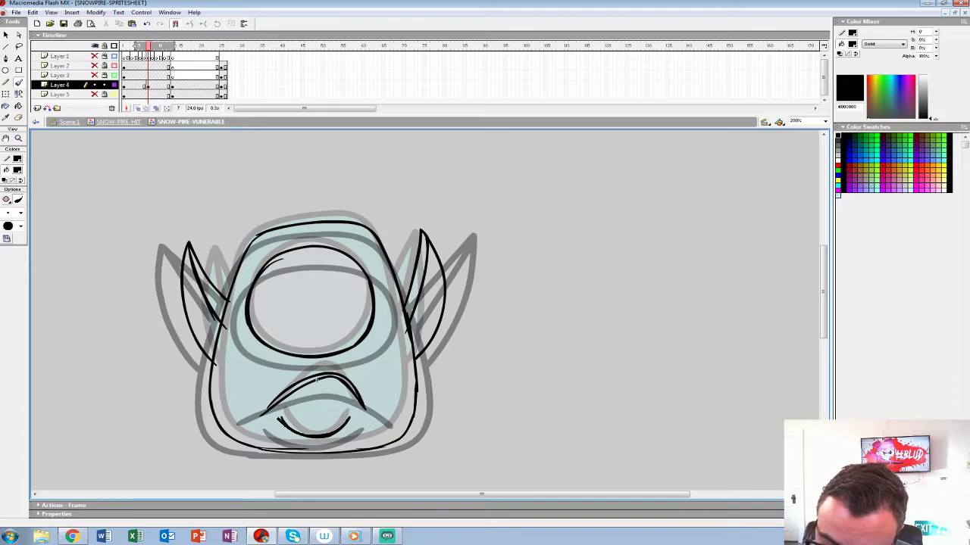
key(ctrl+a)
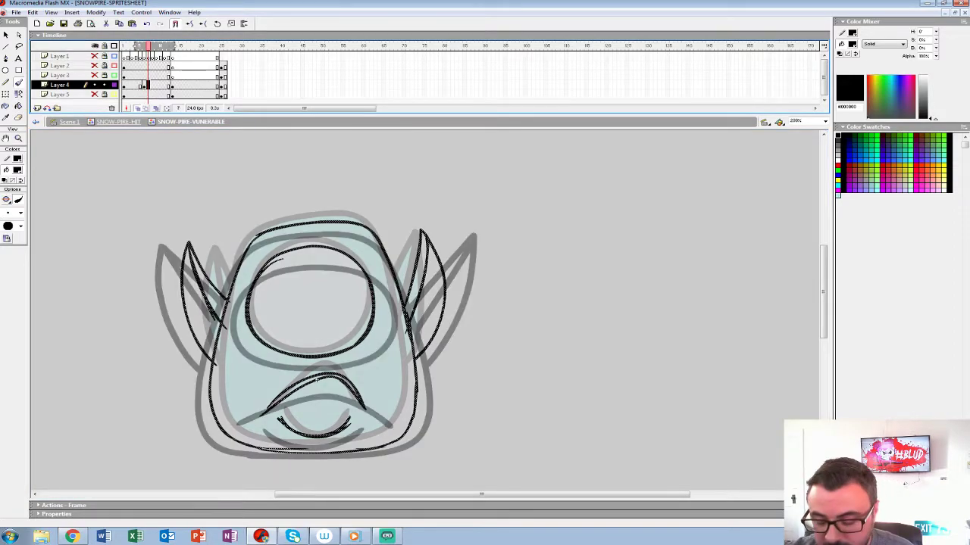
Clear the sketch from frame 7 of Layer 4 and set a large black brush for inking over the onion-skinned rough
key(Delete)
key(z)
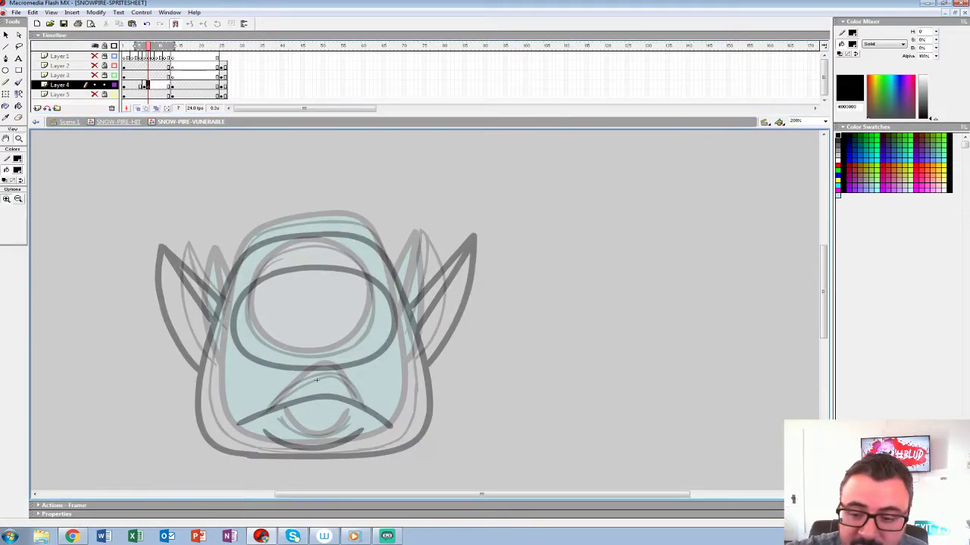
click(316, 380)
click(16, 170)
click(5, 194)
key(b)
click(21, 213)
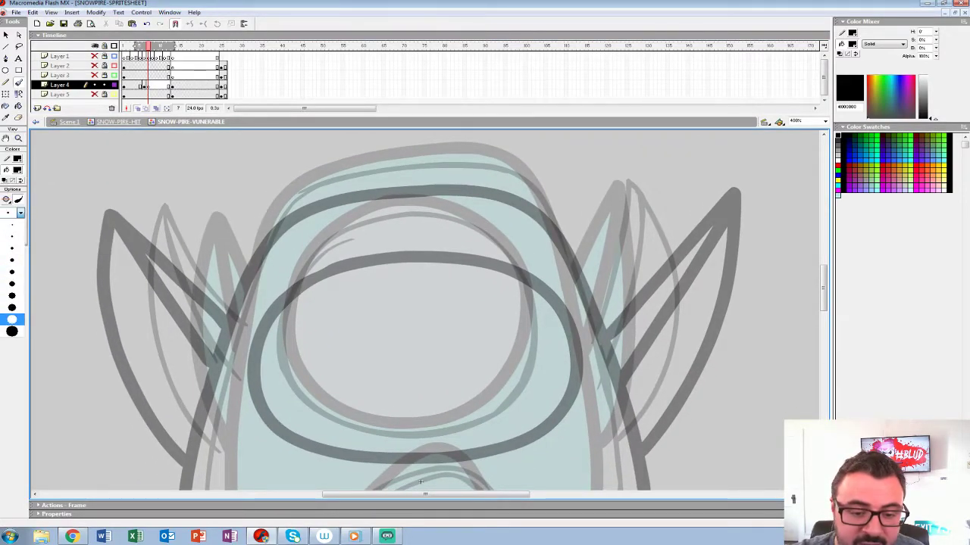
click(12, 320)
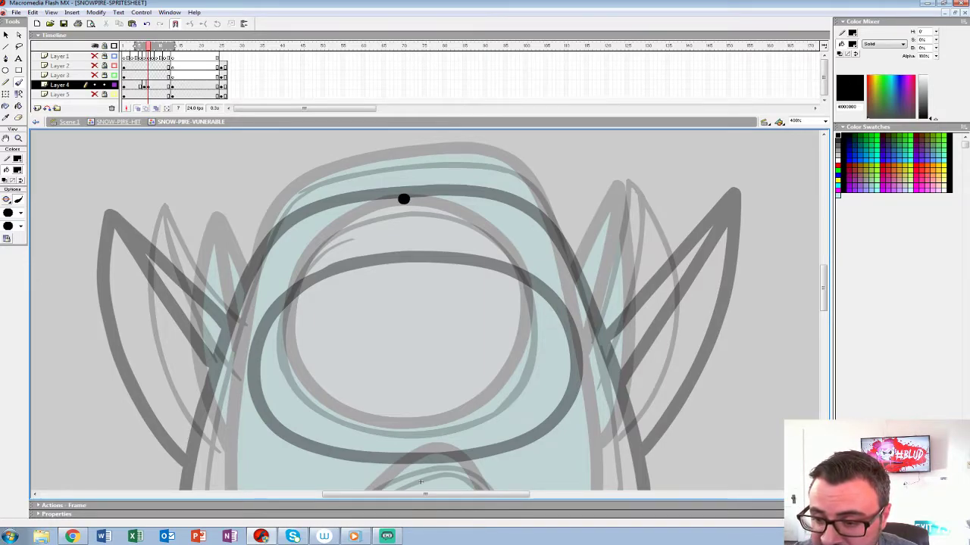
Ink the eye, head outline and mouth on frame 7 of Layer 4 with thick black strokes over the rough sketch
mouse_move(401, 200)
mouse_down()
mouse_move(386, 183)
mouse_move(324, 206)
mouse_move(282, 258)
mouse_move(266, 326)
mouse_move(287, 371)
mouse_move(357, 405)
mouse_up()
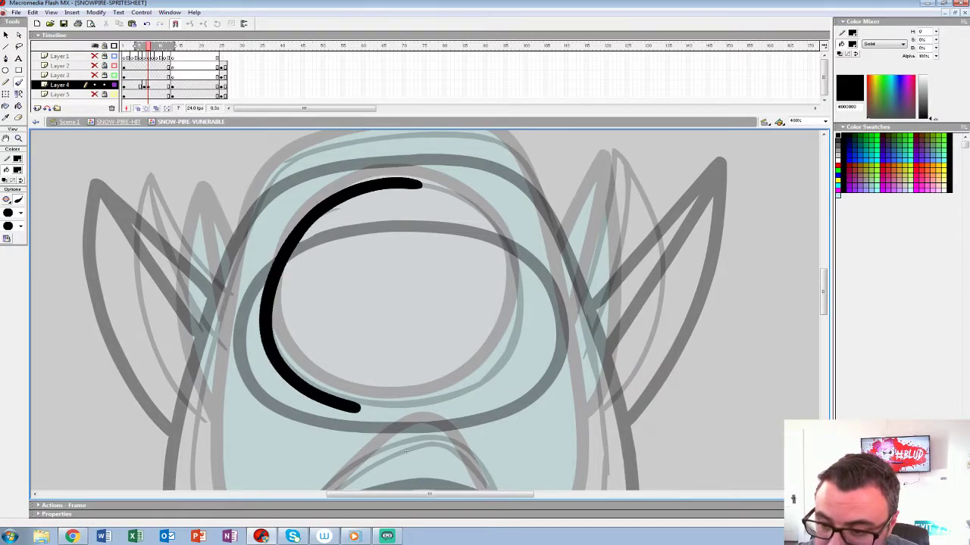
key(ctrl+z)
mouse_move(421, 184)
mouse_down()
mouse_move(308, 218)
mouse_move(273, 350)
mouse_move(366, 407)
mouse_move(471, 386)
mouse_move(523, 269)
mouse_move(454, 195)
mouse_move(422, 184)
mouse_move(433, 225)
mouse_up()
mouse_move(581, 307)
mouse_down()
mouse_move(509, 182)
mouse_move(354, 175)
mouse_move(263, 239)
mouse_move(218, 383)
mouse_move(282, 167)
mouse_move(271, 326)
mouse_move(350, 405)
mouse_move(485, 414)
mouse_move(315, 429)
mouse_up()
drag(307, 286, 268, 375)
mouse_move(424, 182)
mouse_down()
mouse_move(453, 250)
mouse_move(464, 367)
mouse_up()
drag(268, 375, 262, 203)
mouse_move(457, 221)
mouse_down()
mouse_move(435, 311)
mouse_move(356, 337)
mouse_move(270, 345)
mouse_up()
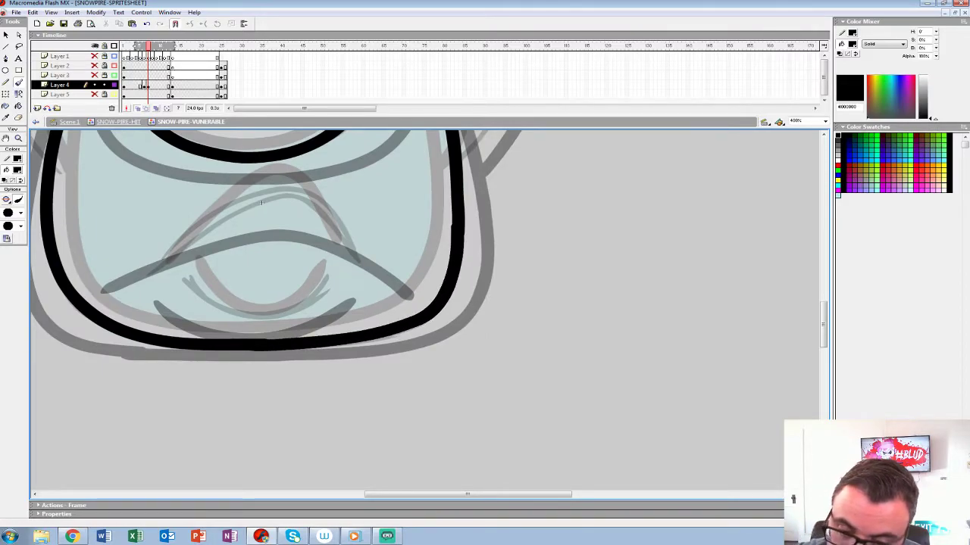
mouse_move(187, 276)
mouse_down()
mouse_move(255, 323)
mouse_move(332, 273)
mouse_move(362, 345)
mouse_move(362, 294)
mouse_move(283, 263)
mouse_move(184, 342)
mouse_up()
mouse_move(286, 271)
mouse_down()
mouse_move(296, 305)
mouse_move(168, 468)
mouse_move(149, 474)
mouse_up()
Flip back through the frames to frame 2 and forward to frame 7 to compare the head poses
key(comma)
key(comma)
key(comma)
key(comma)
key(comma)
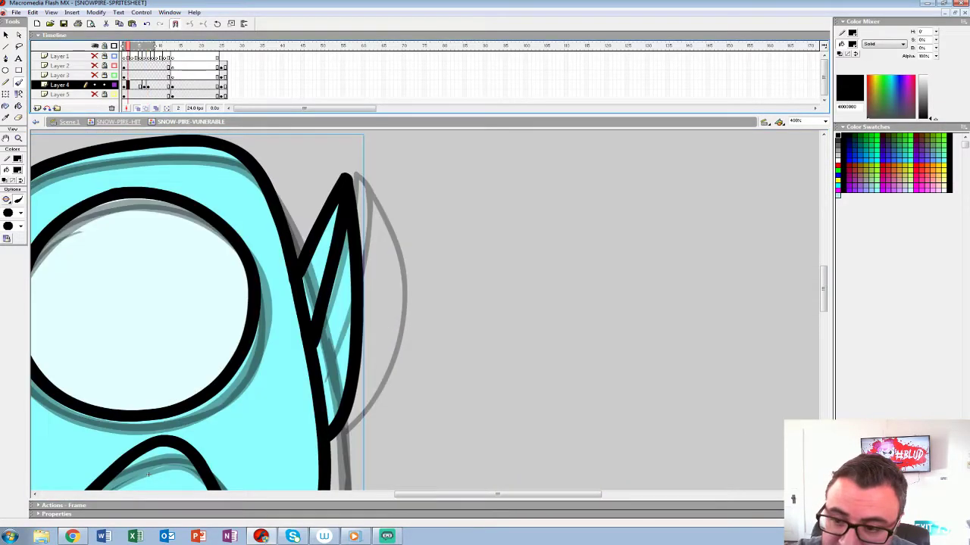
key(period)
key(period)
key(period)
key(period)
key(period)
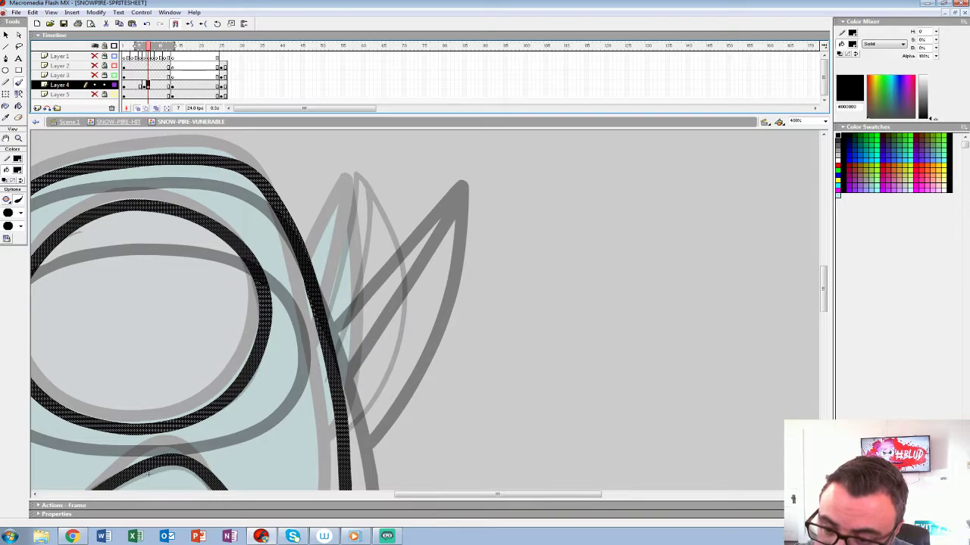
Ink both pointed ears and their inner folds on frame 7 with thick black strokes
drag(353, 176, 328, 315)
mouse_move(353, 176)
mouse_down()
mouse_move(394, 241)
mouse_move(358, 413)
mouse_up()
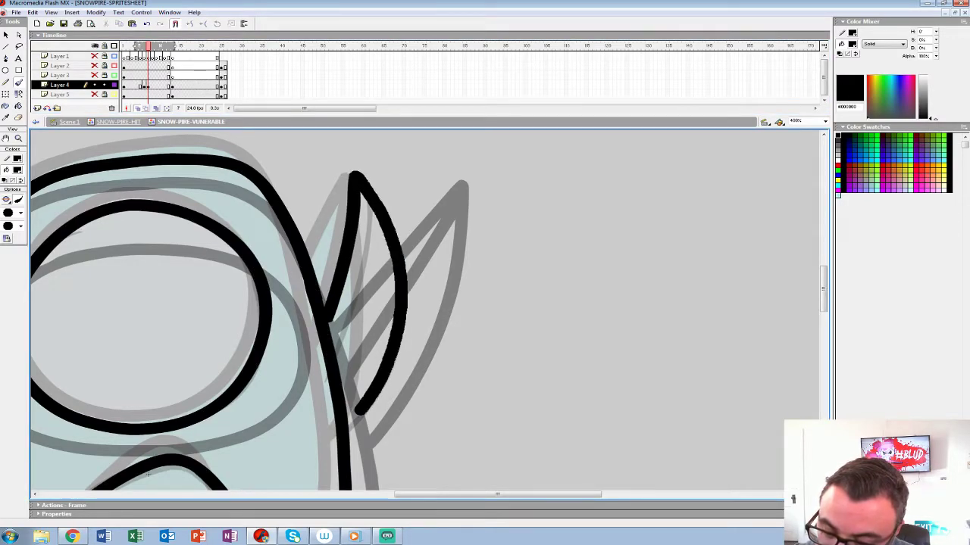
mouse_move(364, 192)
mouse_down()
mouse_move(370, 235)
mouse_move(341, 365)
mouse_move(583, 337)
mouse_up()
mouse_move(200, 282)
mouse_down()
mouse_move(401, 297)
mouse_move(339, 180)
mouse_move(333, 367)
mouse_move(376, 417)
mouse_up()
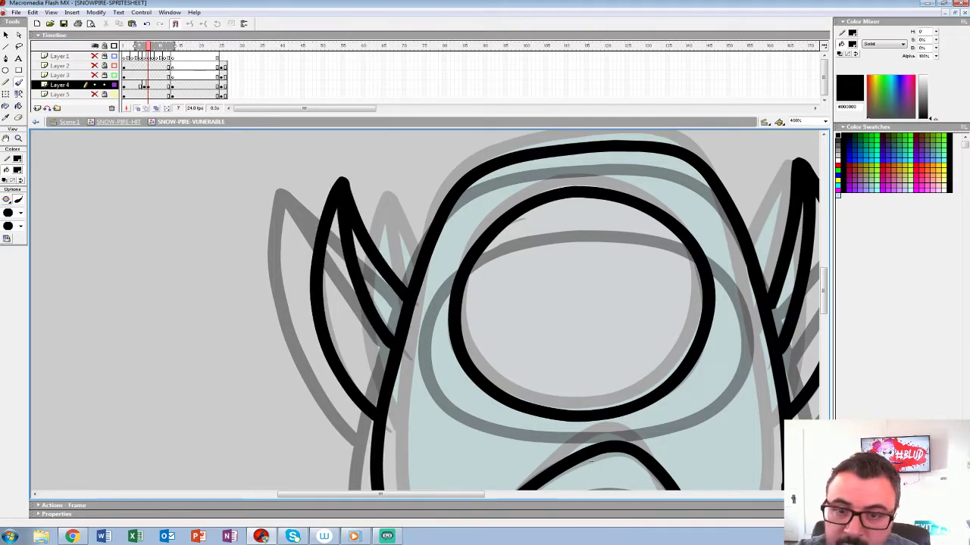
Remove the rough sketch keyframe at frame 6 of Layer 4 and play back the animation
click(145, 84)
drag(145, 85, 148, 84)
key(z)
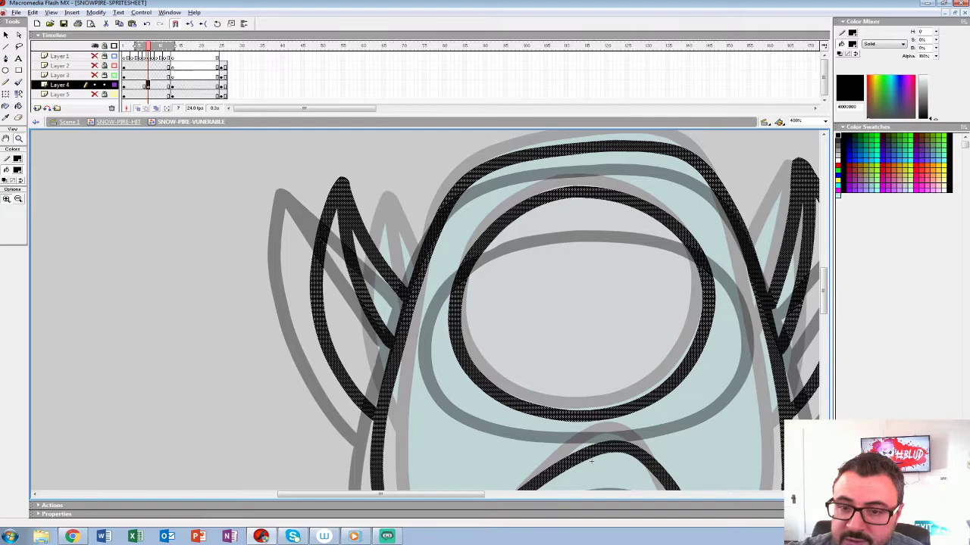
alt+click(508, 332)
alt+click(507, 332)
key(Return)
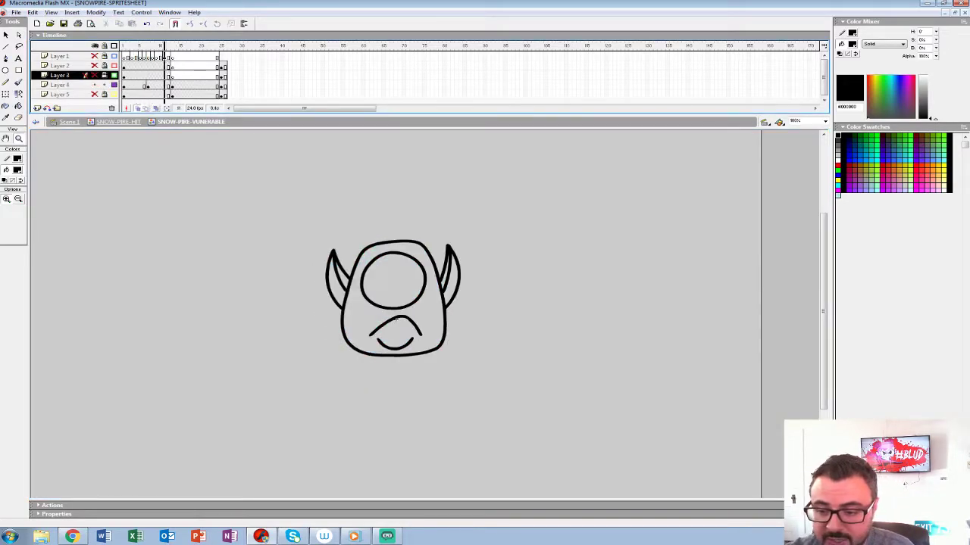
key(Return)
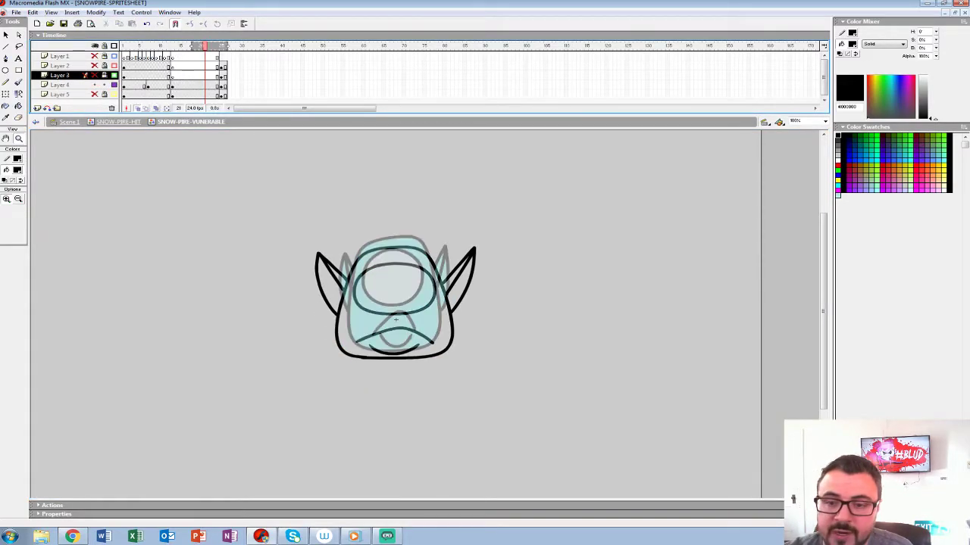
Create a blank keyframe at frame 19 of Layer 4 and choose a thin brush for rough sketching
click(221, 85)
click(197, 85)
key(Delete)
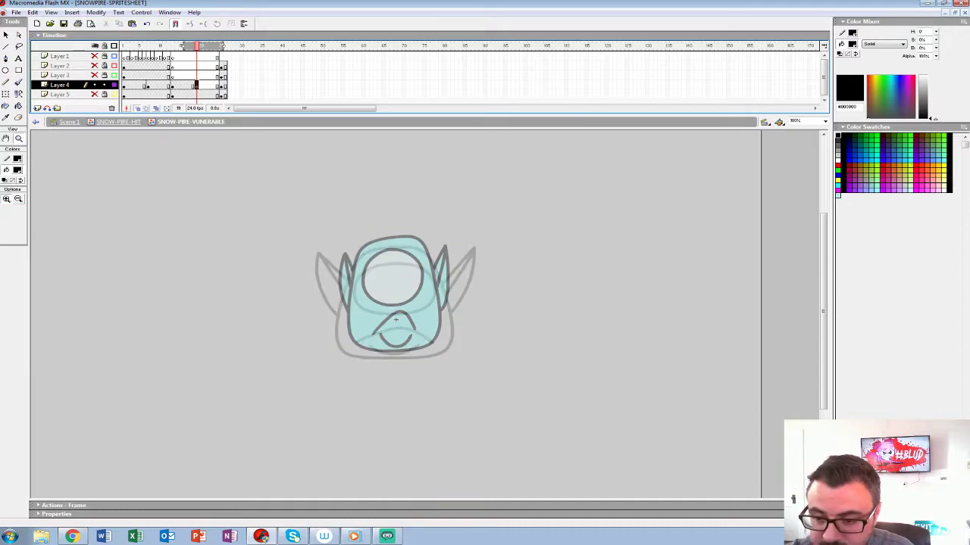
key(ctrl+=)
drag(424, 315, 371, 266)
click(18, 82)
click(21, 213)
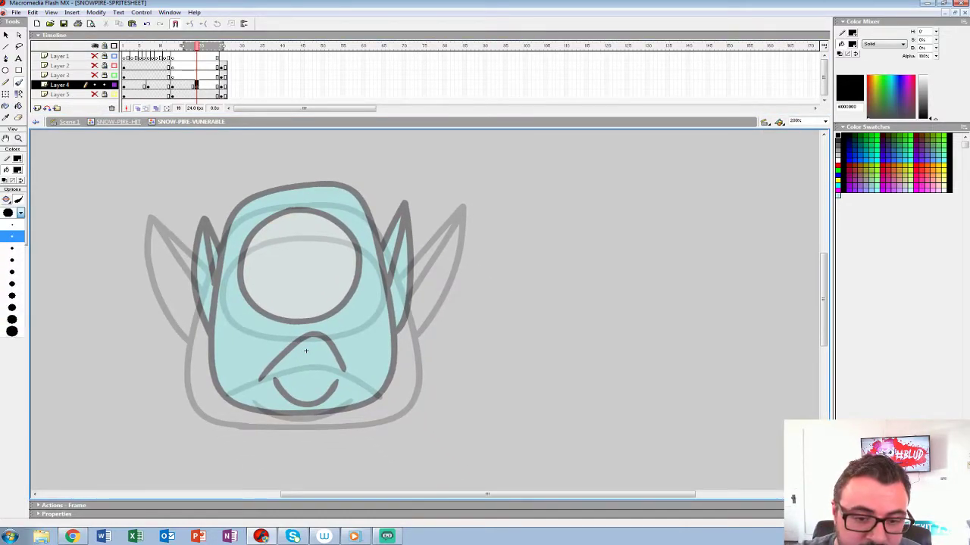
click(12, 236)
Draw two straight red lines at different angles in the empty space beside the head
click(17, 171)
click(4, 217)
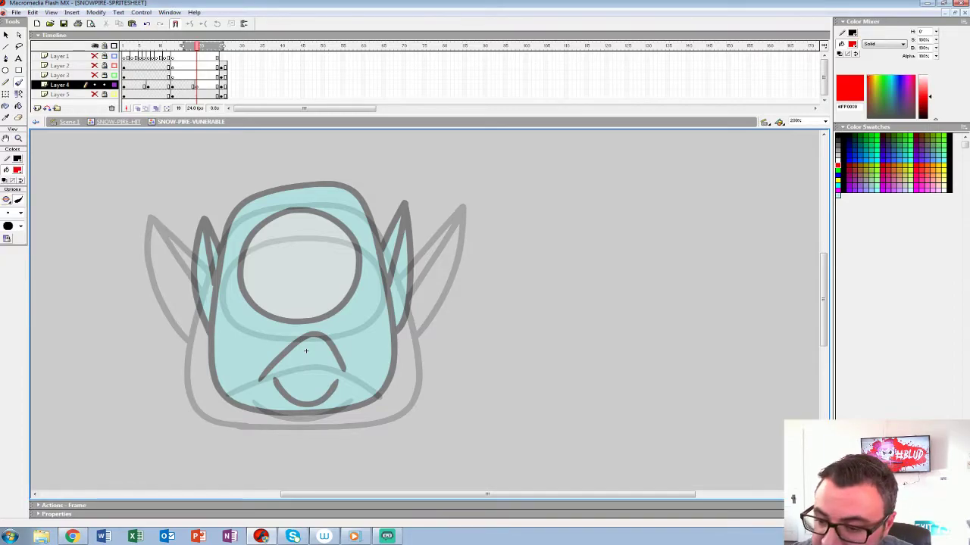
drag(448, 312, 602, 335)
key(ctrl+z)
mouse_move(542, 252)
mouse_down()
mouse_move(513, 366)
mouse_move(643, 250)
mouse_move(546, 383)
mouse_up()
key(ctrl+z)
key(ctrl+z)
drag(579, 205, 513, 371)
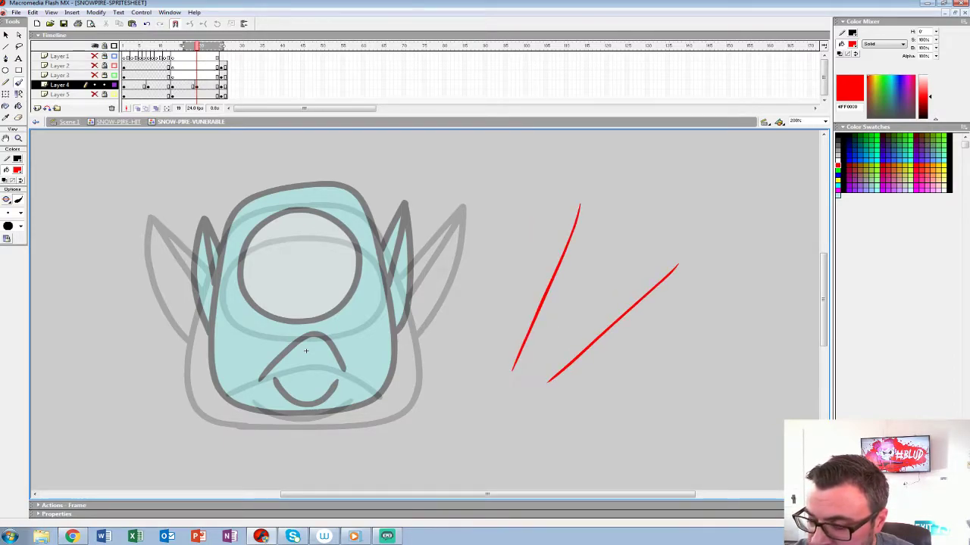
Draw a blue and a black curve between the red lines to illustrate drag, and clear the whole demonstration
click(16, 169)
click(14, 221)
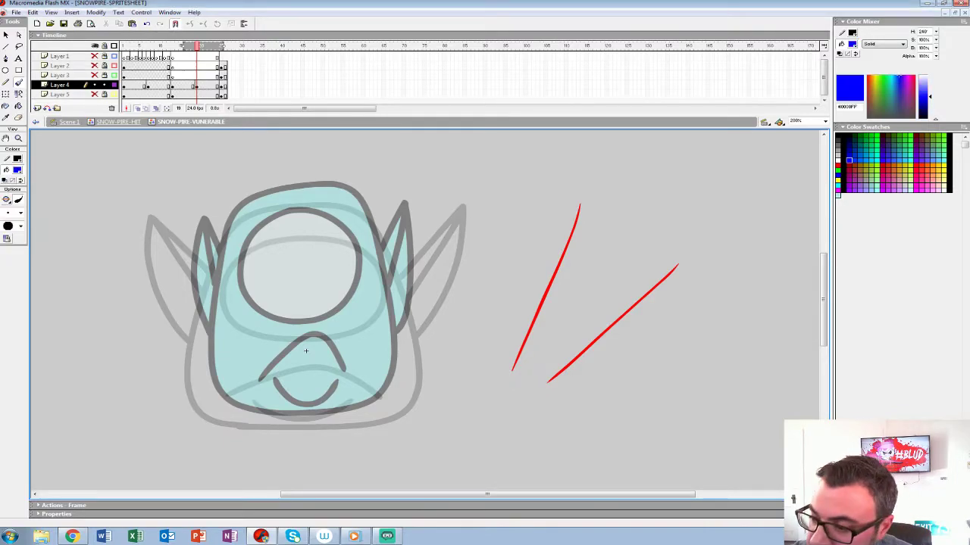
mouse_move(589, 206)
mouse_down()
mouse_move(574, 309)
mouse_move(526, 385)
mouse_up()
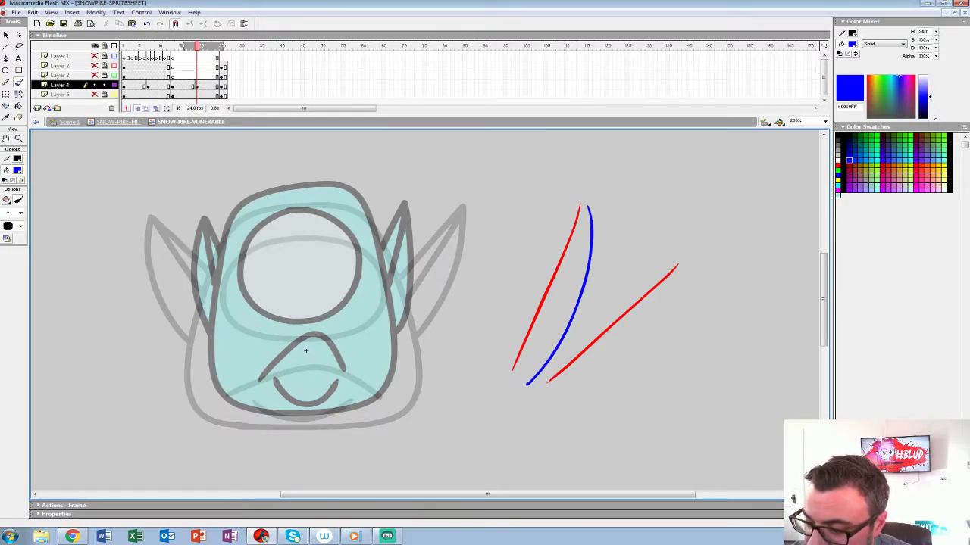
click(17, 170)
click(9, 223)
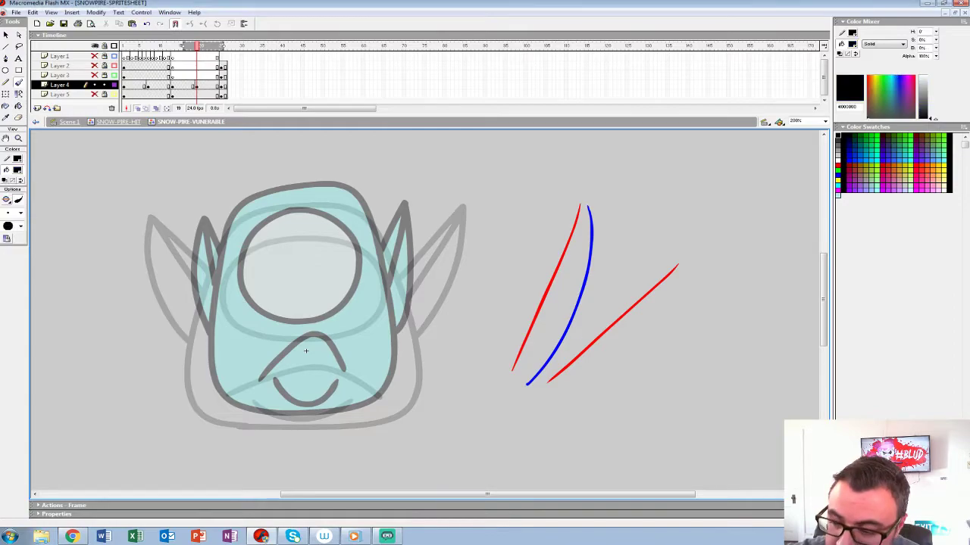
drag(540, 383, 657, 262)
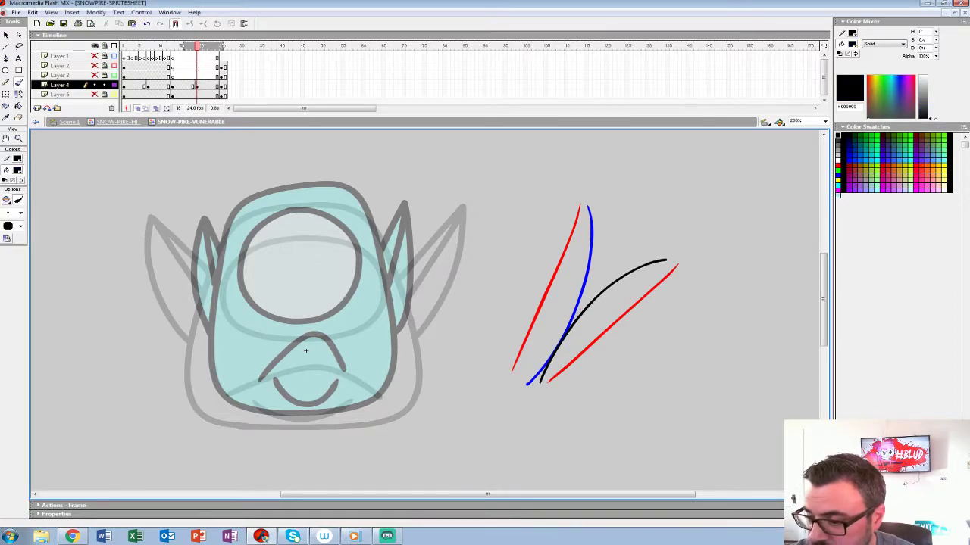
key(ctrl+a)
key(Delete)
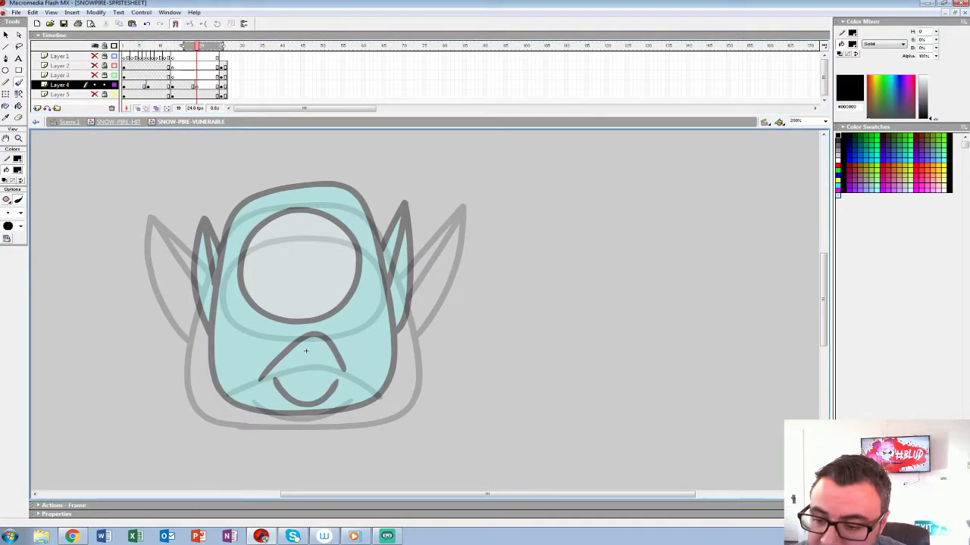
Sketch both ears on frame 19 in thin black lines, curving them close to the squashed pose
click(17, 170)
click(4, 221)
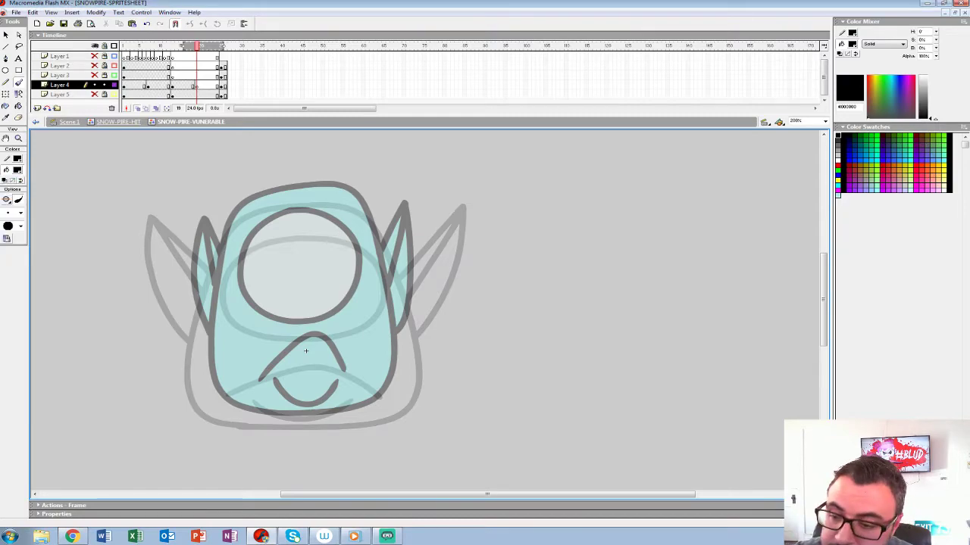
key(ctrl+z)
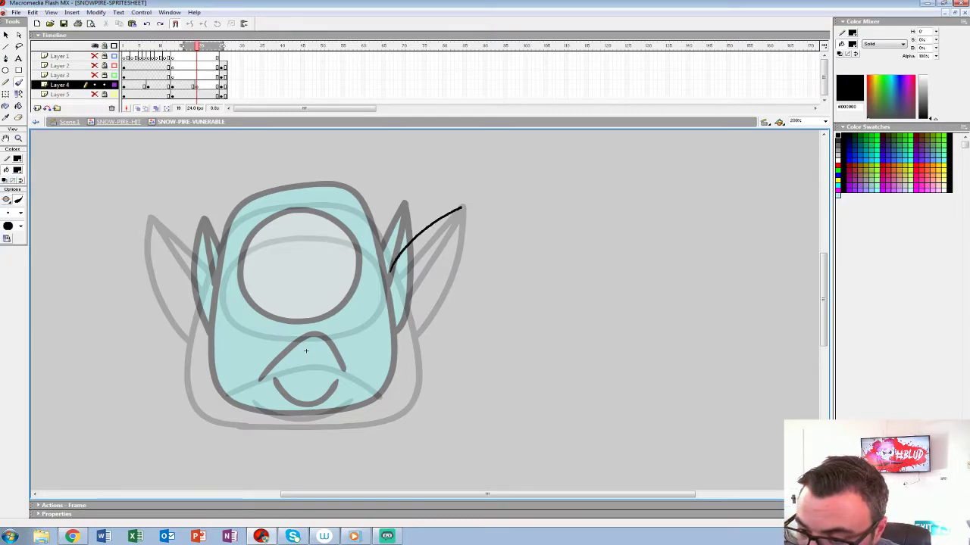
key(ctrl+z)
mouse_move(390, 271)
mouse_down()
mouse_move(459, 205)
mouse_move(433, 295)
mouse_move(402, 337)
mouse_up()
drag(457, 209, 394, 297)
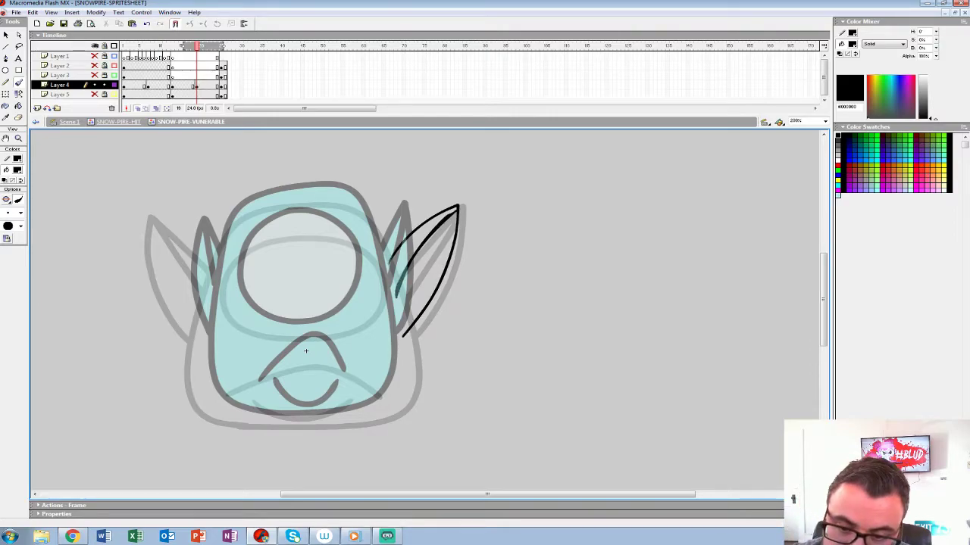
drag(158, 223, 211, 335)
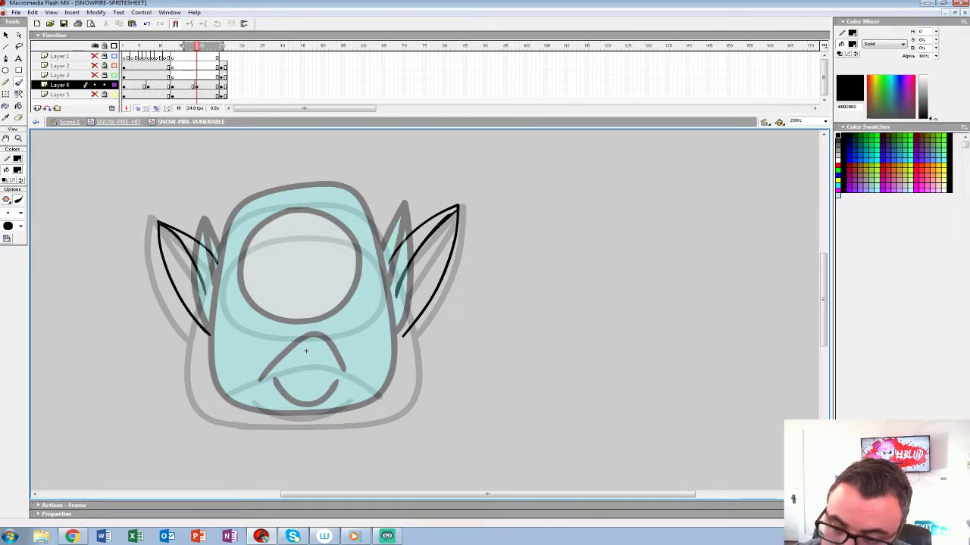
Sketch the head outline, mouth and wide oval eye on frame 19 between the upright and squashed poses
drag(358, 206, 371, 219)
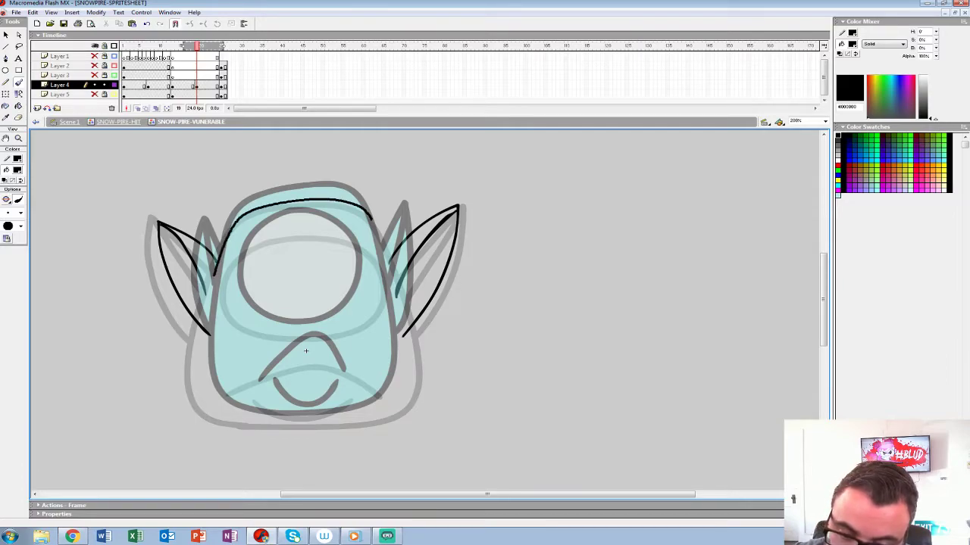
mouse_move(193, 375)
mouse_down()
mouse_move(209, 407)
mouse_move(277, 422)
mouse_up()
mouse_move(367, 213)
mouse_down()
mouse_move(406, 318)
mouse_move(389, 409)
mouse_up()
drag(333, 419, 241, 415)
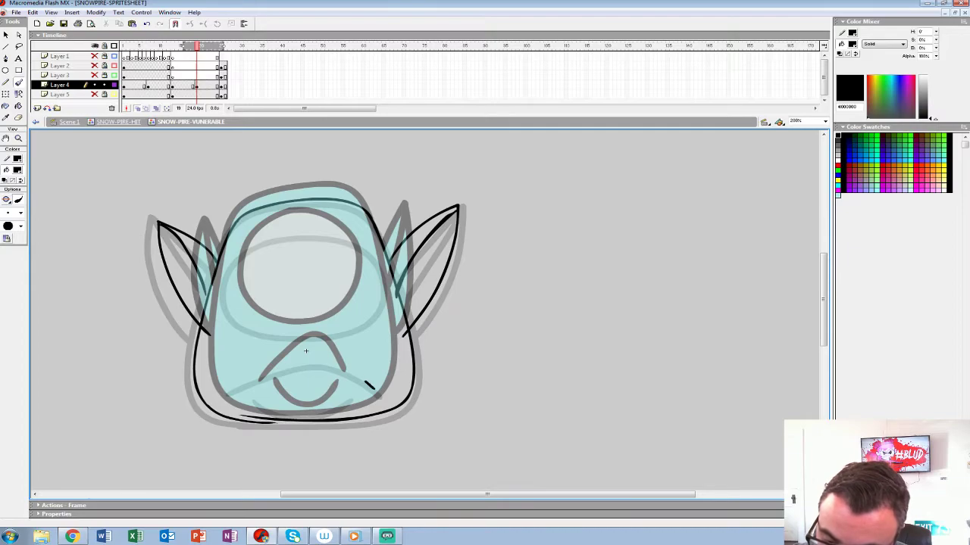
drag(314, 358, 227, 394)
drag(285, 410, 355, 391)
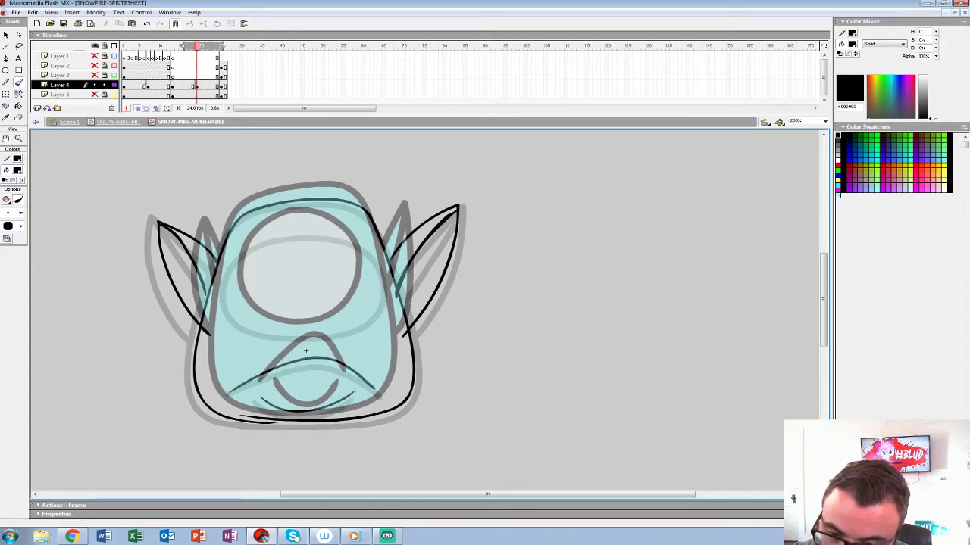
mouse_move(239, 313)
mouse_down()
mouse_move(319, 330)
mouse_move(367, 310)
mouse_move(371, 281)
mouse_move(339, 231)
mouse_up()
mouse_move(270, 327)
mouse_down()
mouse_move(374, 284)
mouse_move(344, 231)
mouse_up()
Play back the animation to check the motion with the new frame 19 sketch
key(Return)
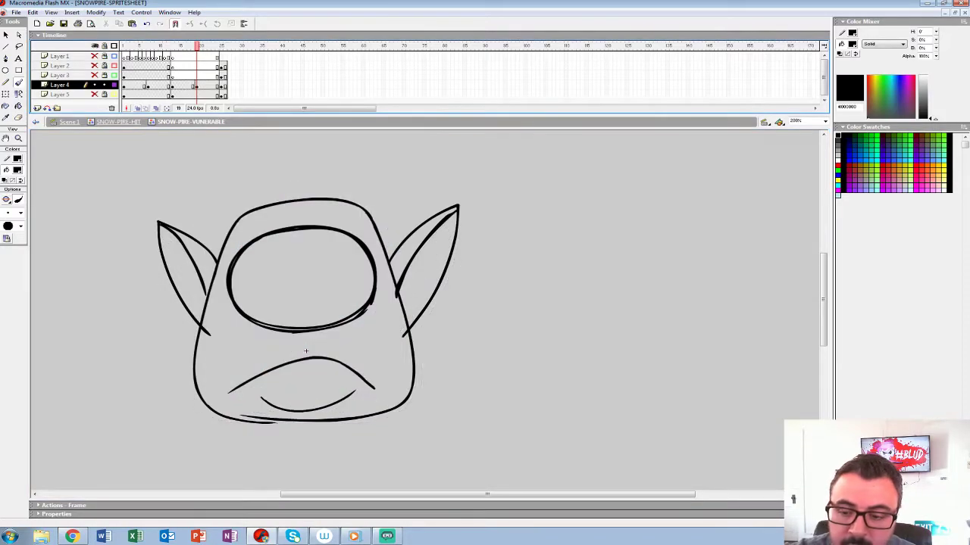
key(z)
alt+click(306, 351)
alt+click(306, 351)
key(Return)
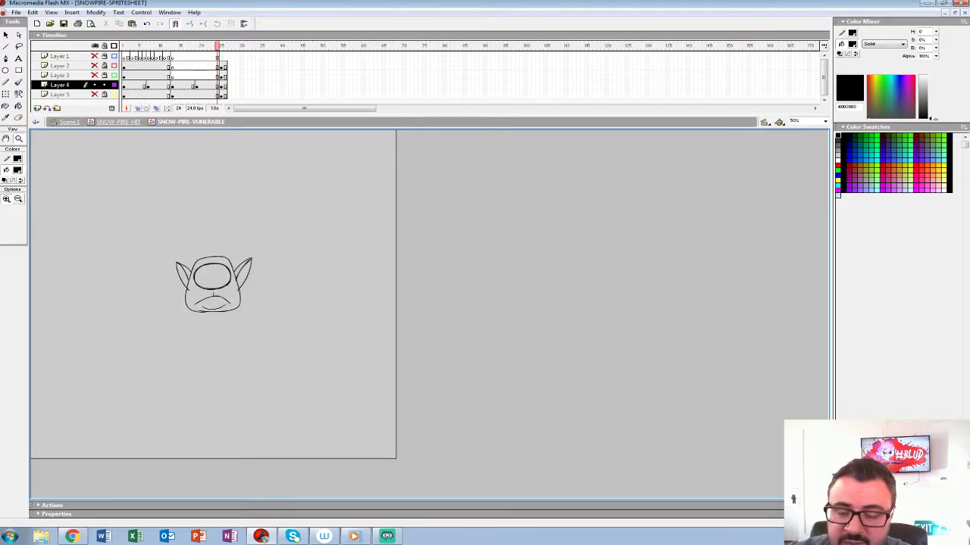
Insert a blank keyframe at frame 20 of Layer 4, enable onion skinning and extend Layer 1's timing keyframes through frame 24
click(200, 86)
key(F7)
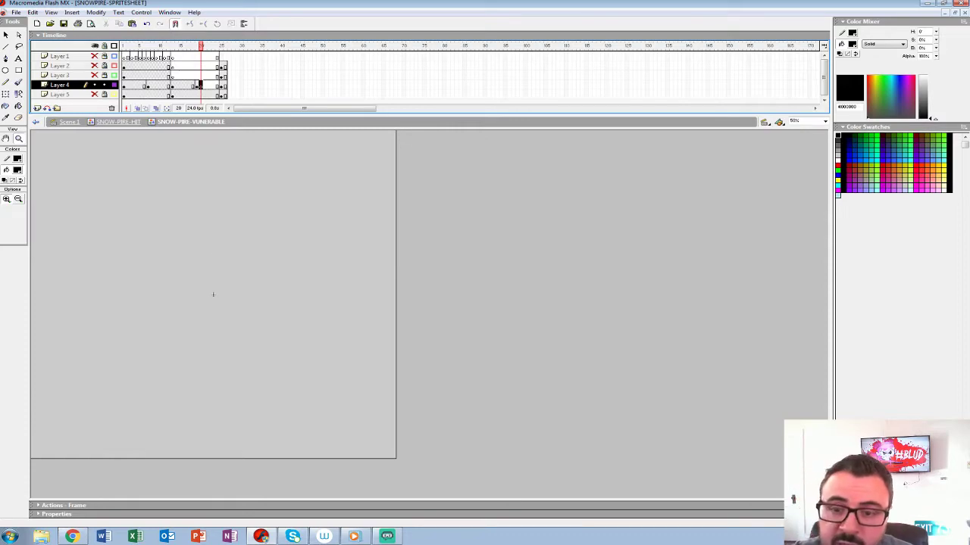
click(137, 108)
drag(132, 57, 236, 57)
key(ctrl+alt+v)
click(244, 75)
Shift the Layer 4 sketch and blank keyframes one frame earlier, to frames 18 and 19, and recolour the sketch red
drag(201, 86, 192, 86)
click(197, 86)
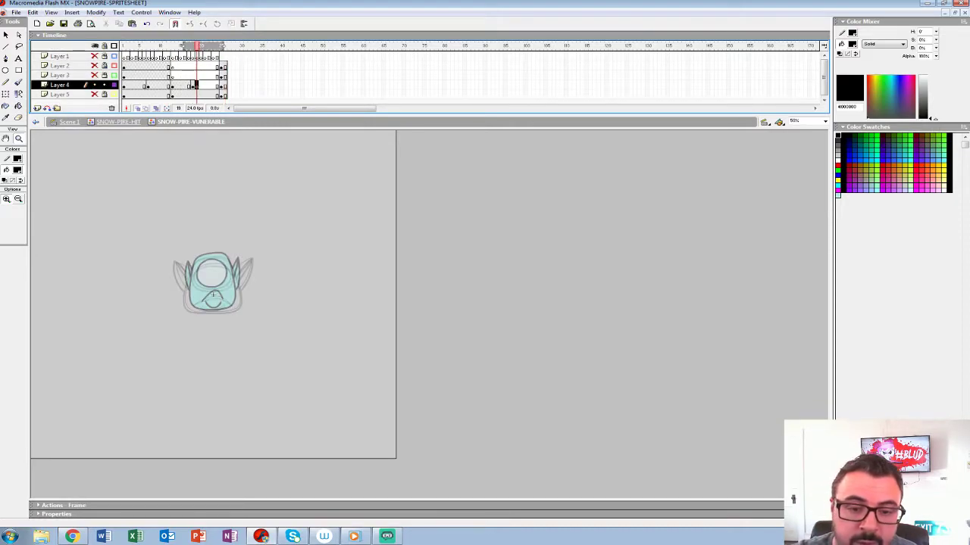
click(192, 86)
click(17, 170)
click(4, 227)
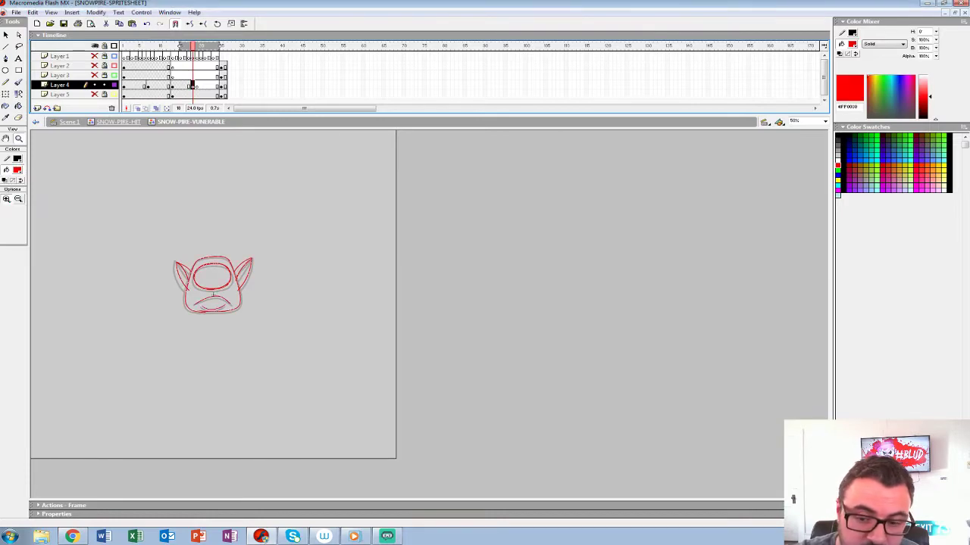
Ink the head's side outlines and wide oval eye in black over the red sketch on frame 19 of Layer 4
click(229, 283)
click(380, 293)
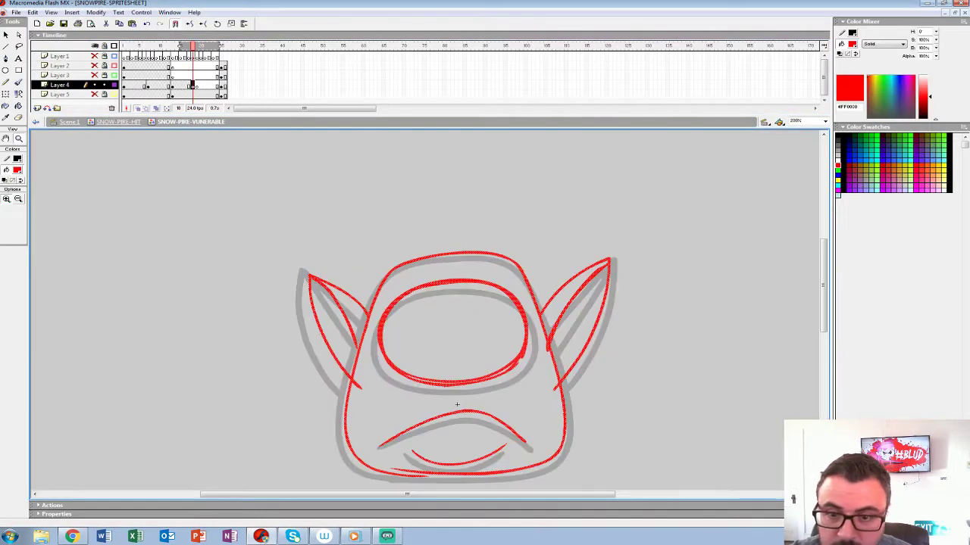
key(period)
click(433, 303)
drag(433, 303, 385, 240)
key(b)
click(20, 213)
click(11, 320)
mouse_move(314, 236)
mouse_down()
mouse_move(280, 275)
mouse_move(274, 312)
mouse_up()
key(ctrl+z)
click(17, 170)
click(5, 194)
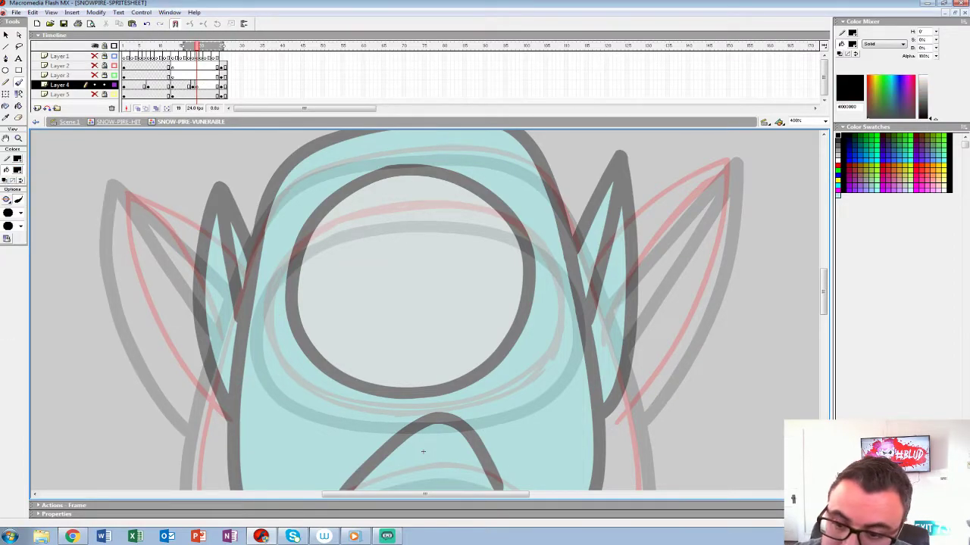
mouse_move(298, 248)
mouse_down()
mouse_move(274, 293)
mouse_move(282, 351)
mouse_move(322, 393)
mouse_move(374, 410)
mouse_move(485, 406)
mouse_move(535, 375)
mouse_move(560, 329)
mouse_move(563, 272)
mouse_move(531, 230)
mouse_move(483, 209)
mouse_move(425, 204)
mouse_move(300, 250)
mouse_up()
mouse_move(538, 283)
mouse_down()
mouse_move(508, 213)
mouse_move(407, 169)
mouse_move(247, 204)
mouse_move(194, 303)
mouse_move(287, 135)
mouse_move(254, 256)
mouse_move(280, 396)
mouse_move(364, 428)
mouse_move(323, 422)
mouse_move(175, 493)
mouse_up()
mouse_move(445, 158)
mouse_down()
mouse_move(484, 303)
mouse_move(496, 405)
mouse_up()
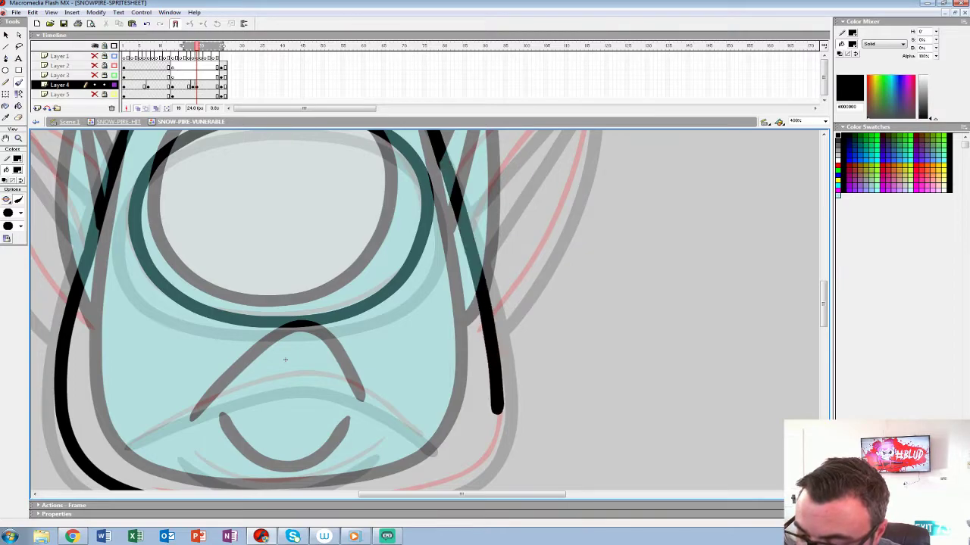
Ink the frowning mouth, the lip curve and the remaining lower outline of the frame 19 head
drag(284, 351, 265, 177)
mouse_move(476, 233)
mouse_down()
mouse_move(460, 268)
mouse_move(422, 296)
mouse_move(317, 316)
mouse_move(161, 321)
mouse_up()
mouse_move(353, 259)
mouse_down()
mouse_move(307, 287)
mouse_move(245, 300)
mouse_move(170, 261)
mouse_up()
mouse_move(380, 236)
mouse_down()
mouse_move(316, 195)
mouse_move(240, 199)
mouse_move(112, 256)
mouse_up()
mouse_move(265, 177)
mouse_down()
mouse_move(272, 260)
mouse_move(234, 413)
mouse_move(163, 467)
mouse_up()
Ink both pointed ears of the frame 19 head in black, including their inner lines
mouse_move(329, 285)
mouse_down()
mouse_move(455, 174)
mouse_move(446, 296)
mouse_move(370, 417)
mouse_up()
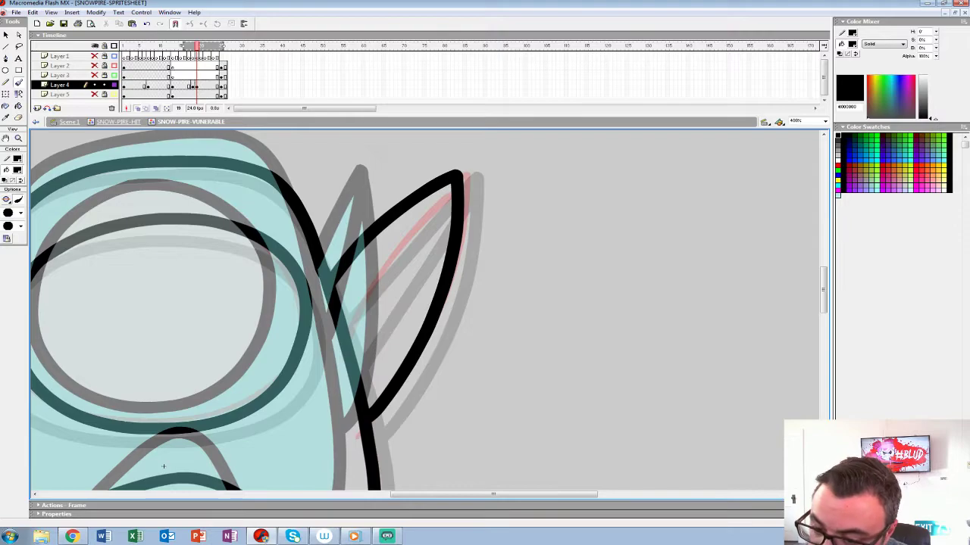
drag(163, 466, 555, 433)
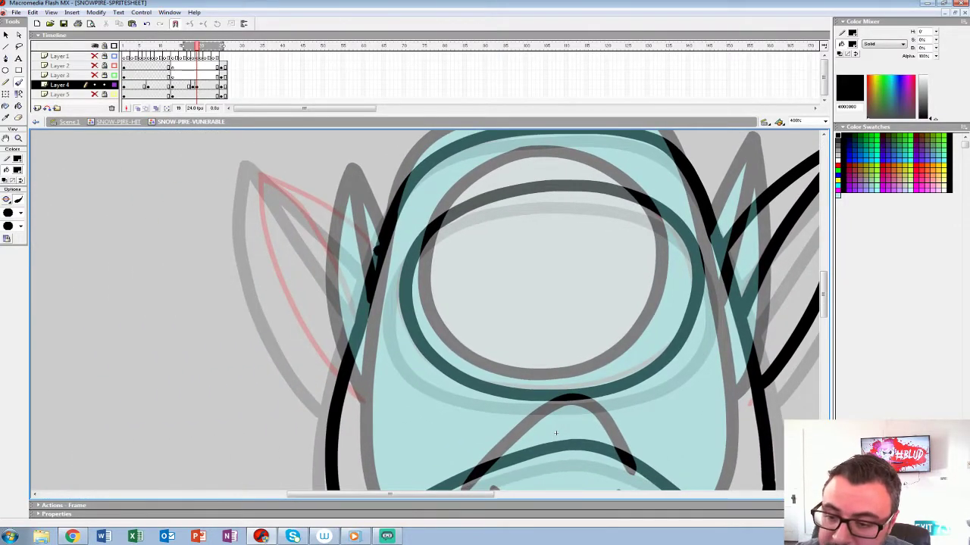
mouse_move(375, 241)
mouse_down()
mouse_move(299, 189)
mouse_move(259, 175)
mouse_move(271, 244)
mouse_move(348, 367)
mouse_up()
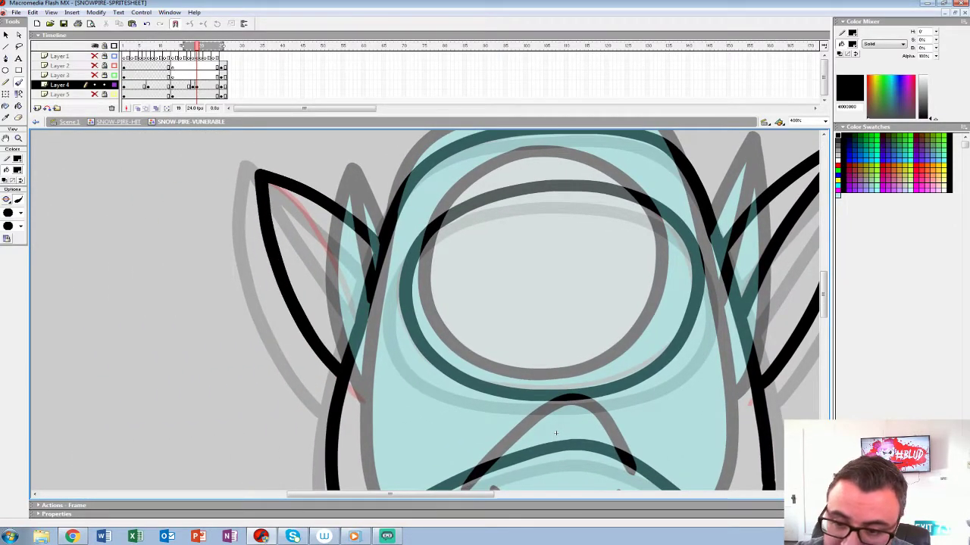
Clear the red sketch keyframe at frame 18 of Layer 4, keeping the inked head on frame 19
drag(555, 434, 373, 427)
key(ctrl+a)
key(comma)
key(shift+F6)
key(period)
key(period)
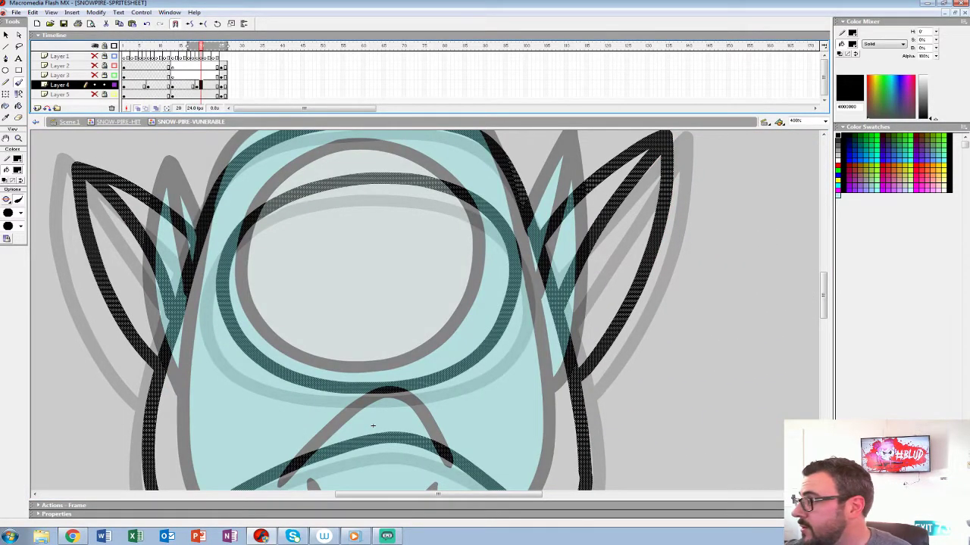
Play back the animation to check the motion with the inked frame 19 head
key(z)
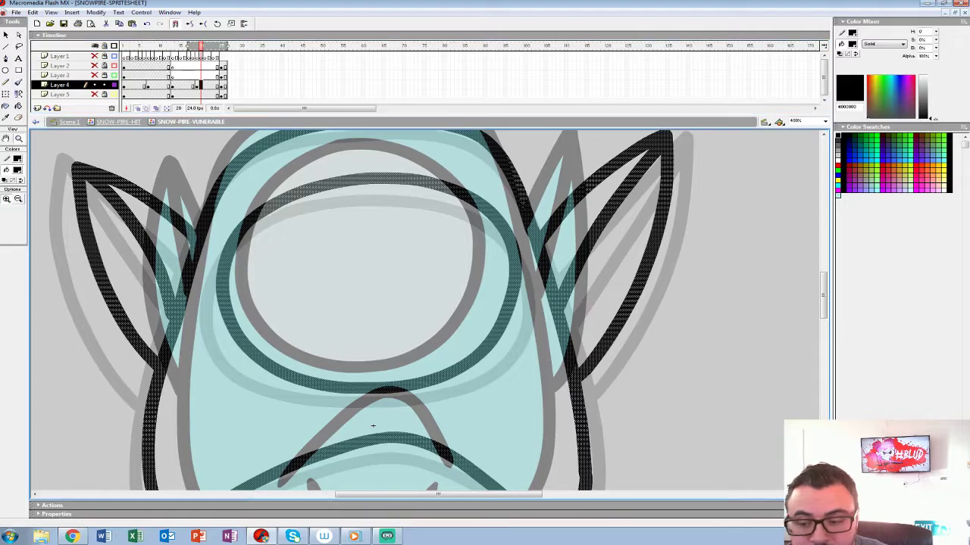
alt+click(395, 330)
alt+click(396, 330)
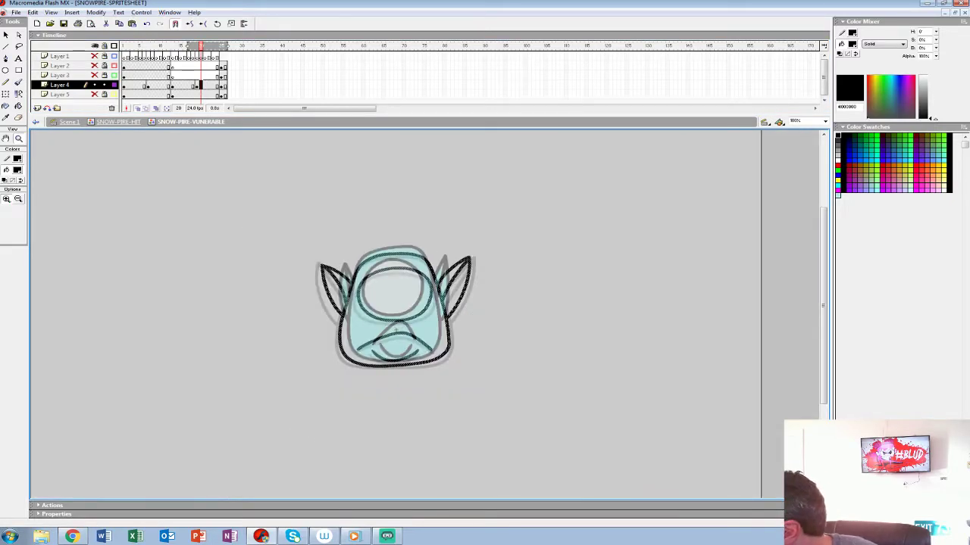
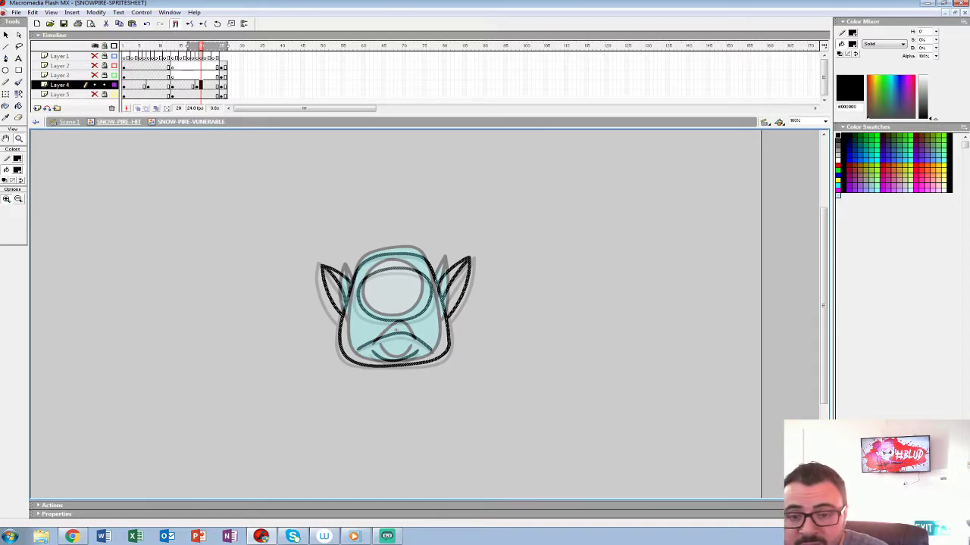
key(Return)
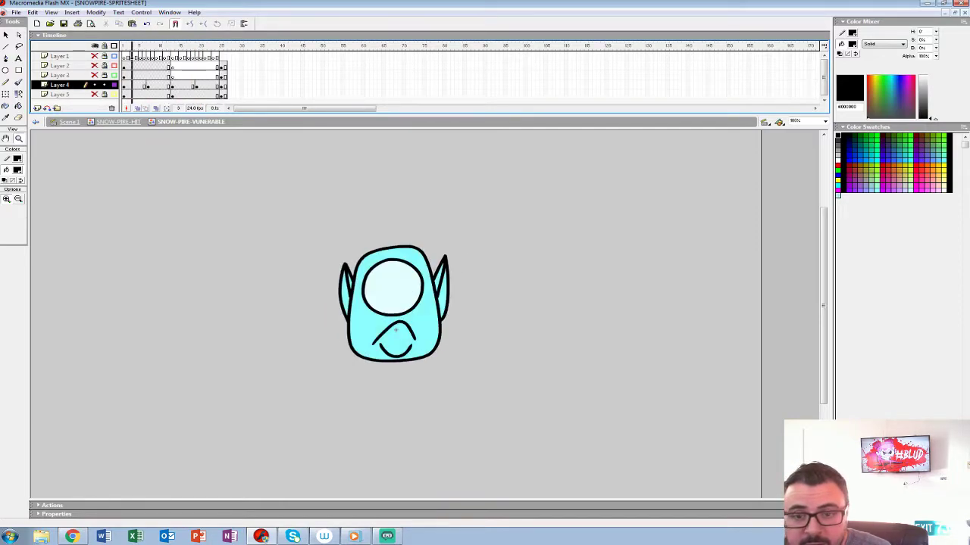
Sample the pale eye colour E3FFFF from the upright head and fill the eyes of the uncoloured head keyframes
click(17, 170)
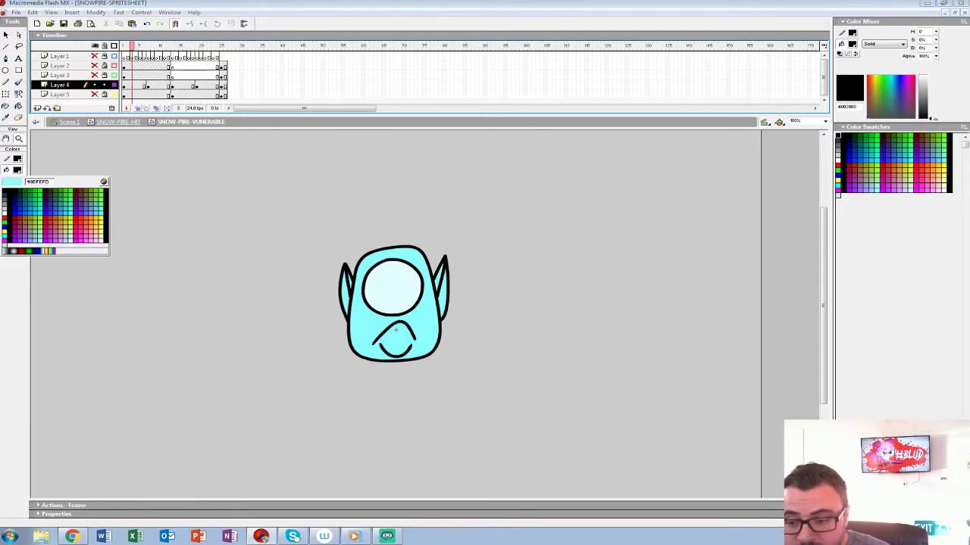
click(392, 286)
key(k)
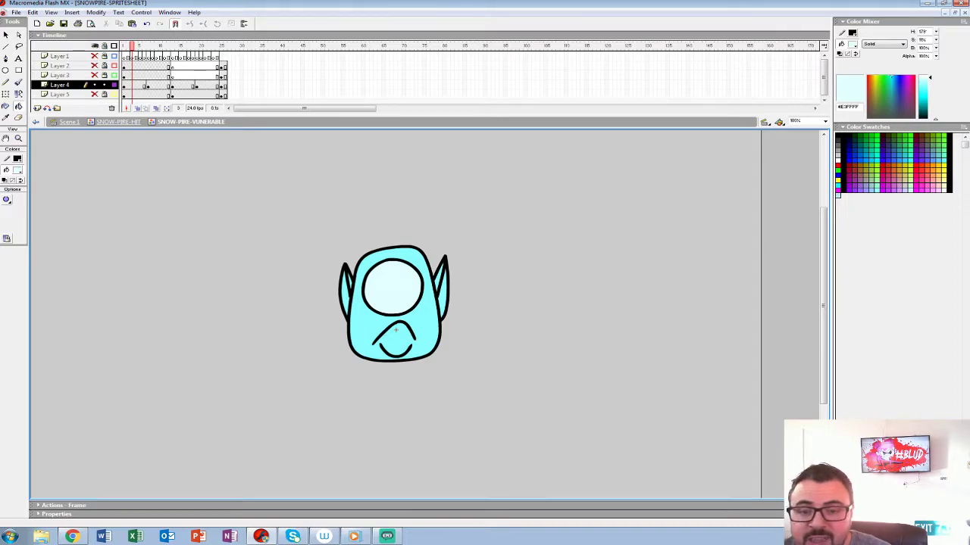
key(period)
key(period)
key(period)
key(period)
key(period)
key(period)
key(period)
key(period)
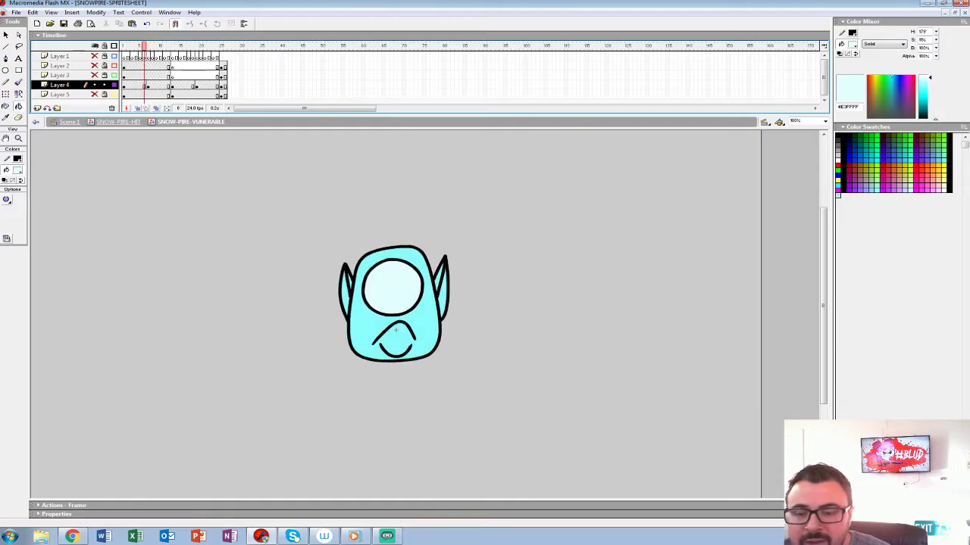
key(period)
key(period)
key(period)
key(period)
key(period)
key(period)
key(period)
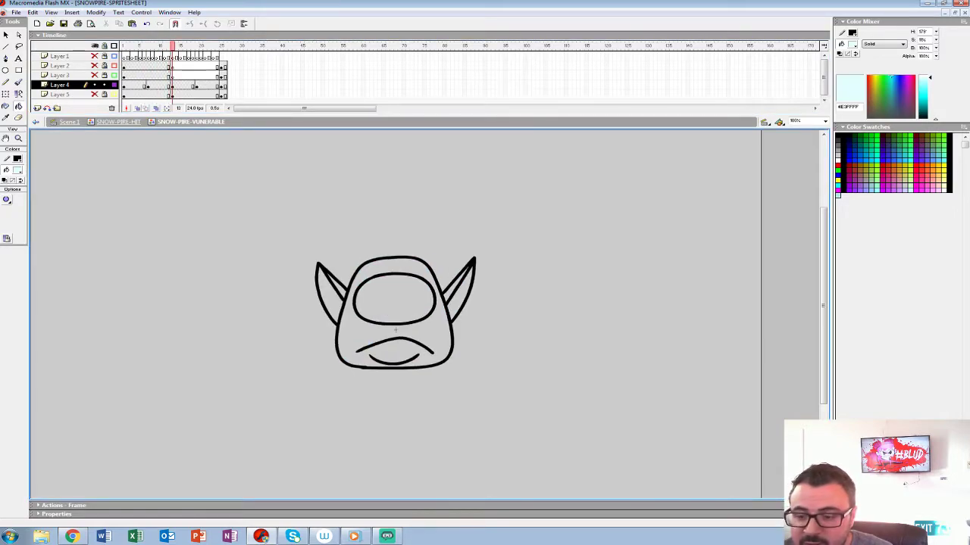
key(period)
key(period)
key(period)
key(period)
key(period)
key(period)
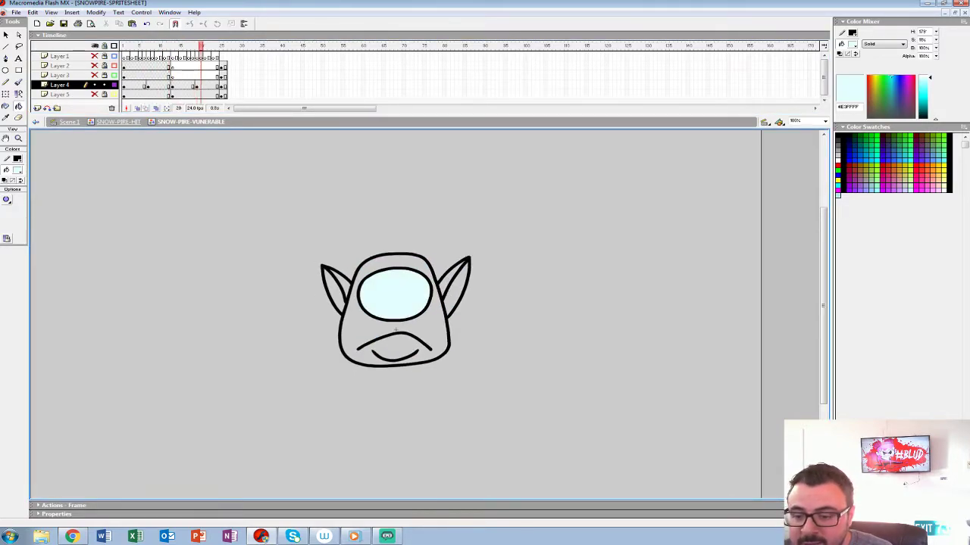
Sample the light blue skin colour 8BFEFD and fill the face and ears of the frame 19 head
click(18, 170)
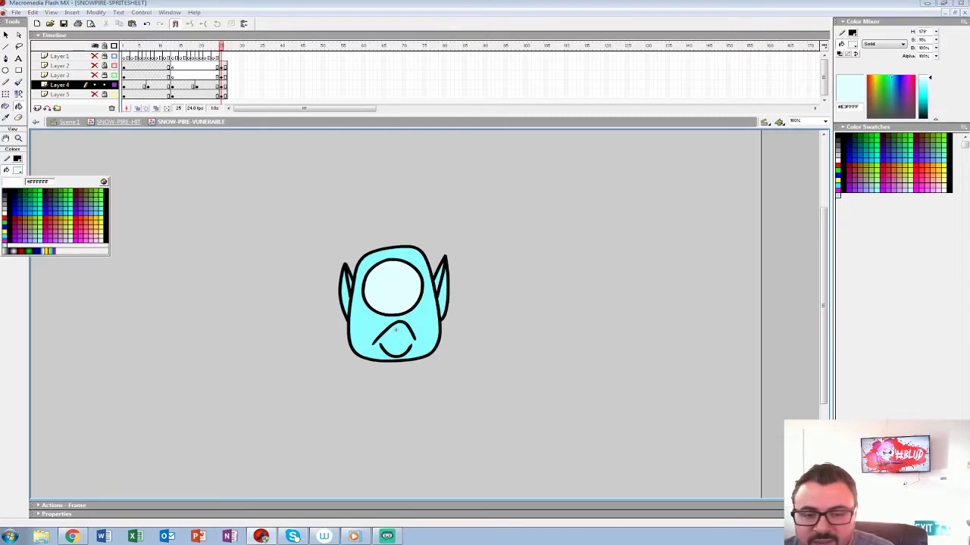
click(394, 330)
key(comma)
click(456, 291)
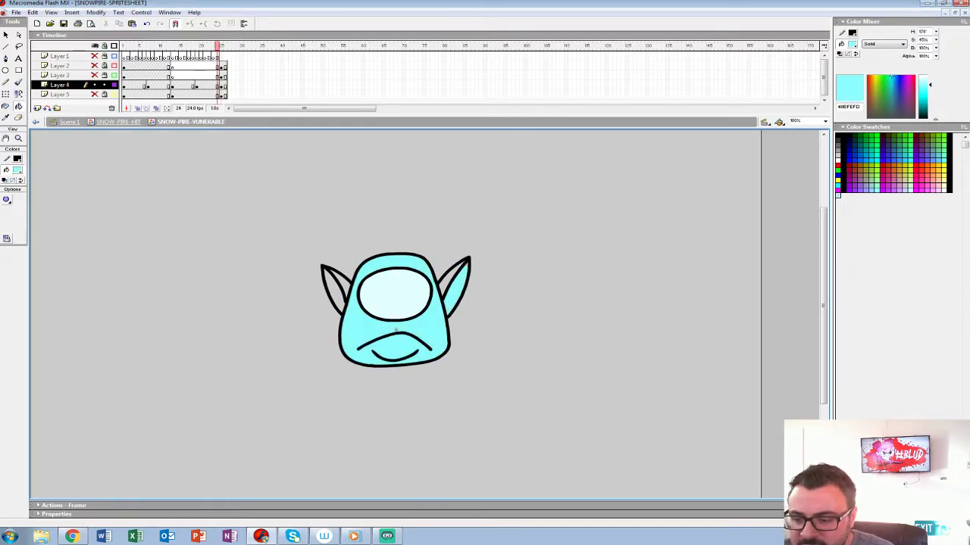
click(337, 287)
Fill the face and ears of the squashed head on frame 13 with the same light blue
key(comma)
key(comma)
key(comma)
key(comma)
key(comma)
key(comma)
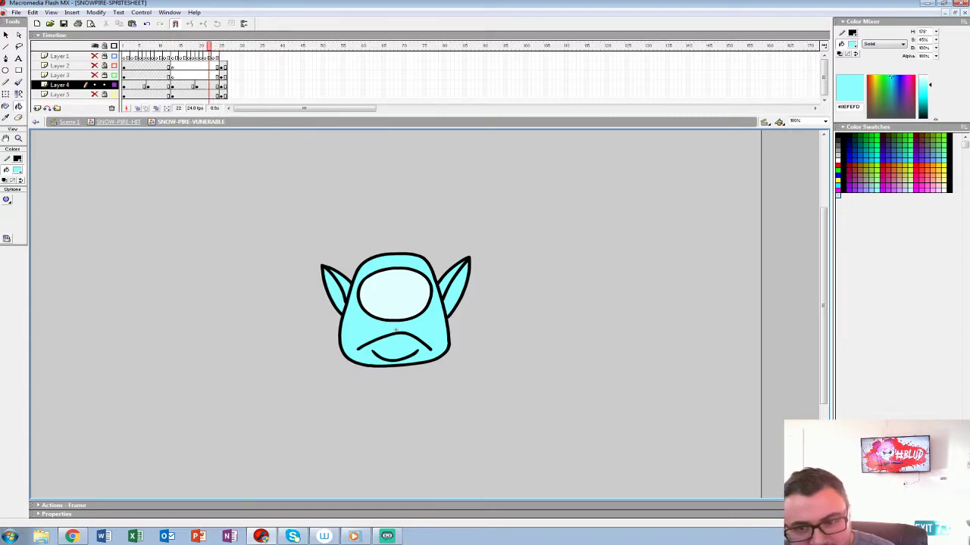
click(327, 295)
click(394, 348)
click(460, 294)
Fill the face and ears of the frame 7 in-between head with light blue and play back the animation
key(comma)
key(comma)
key(comma)
key(comma)
key(comma)
key(comma)
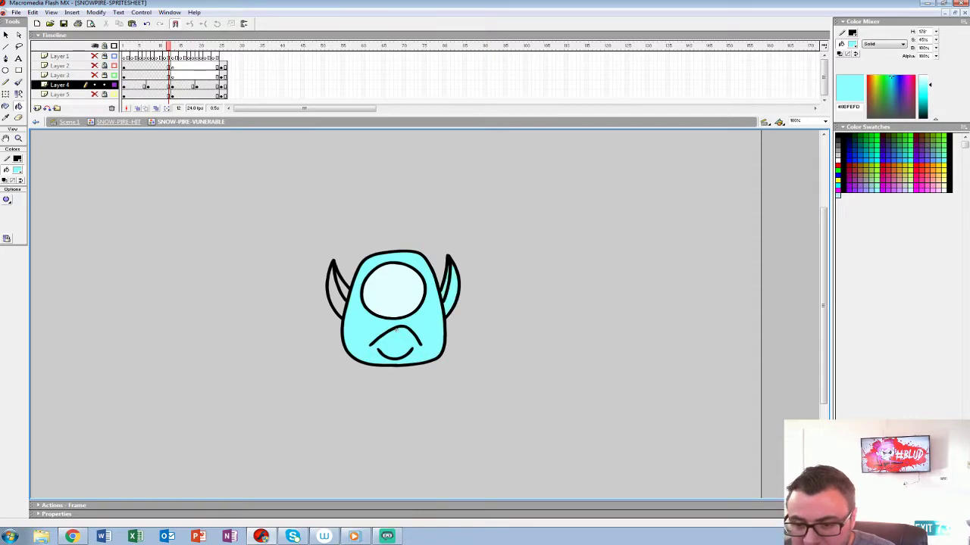
key(Return)
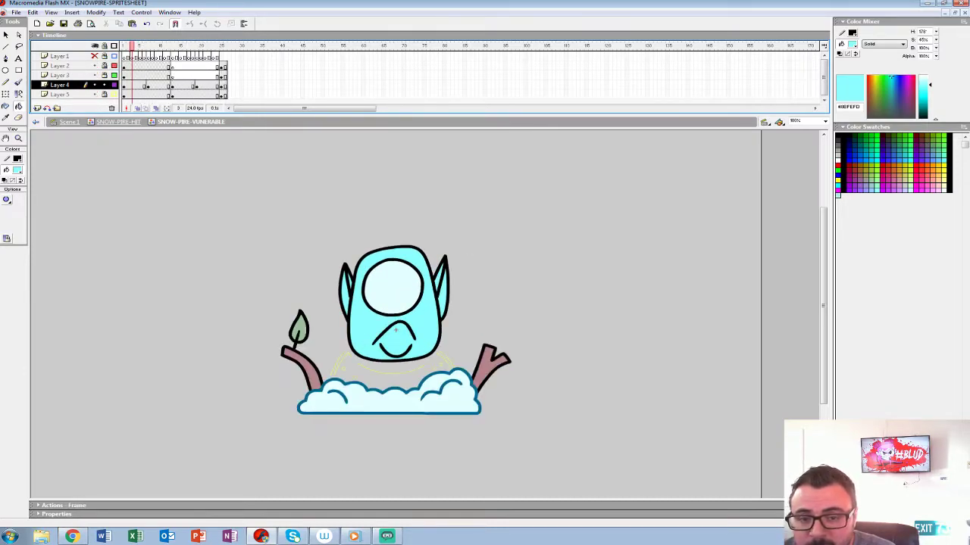
Insert a blank keyframe at frame 14 of Layer 5, enable onion skinning and display Layers 2 to 4 as outlines
click(175, 94)
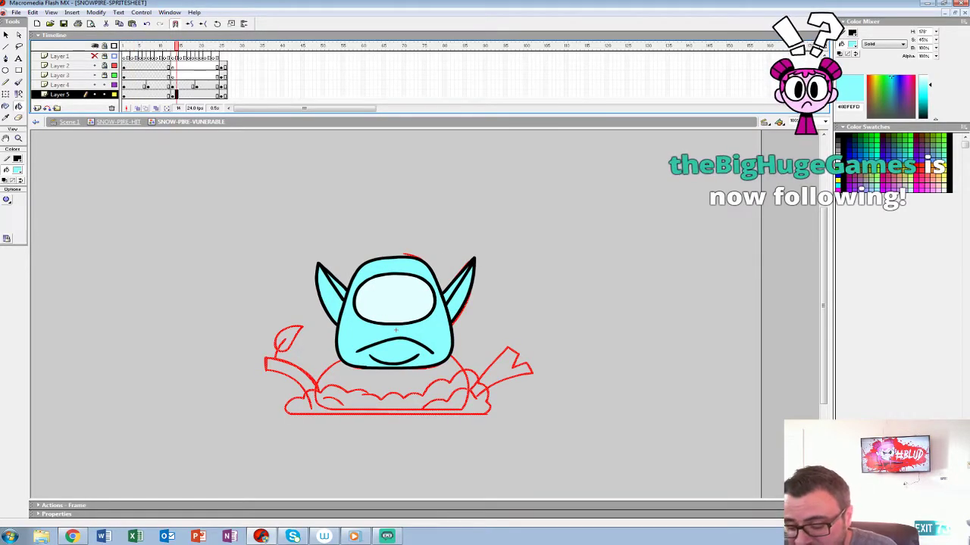
key(F7)
click(138, 108)
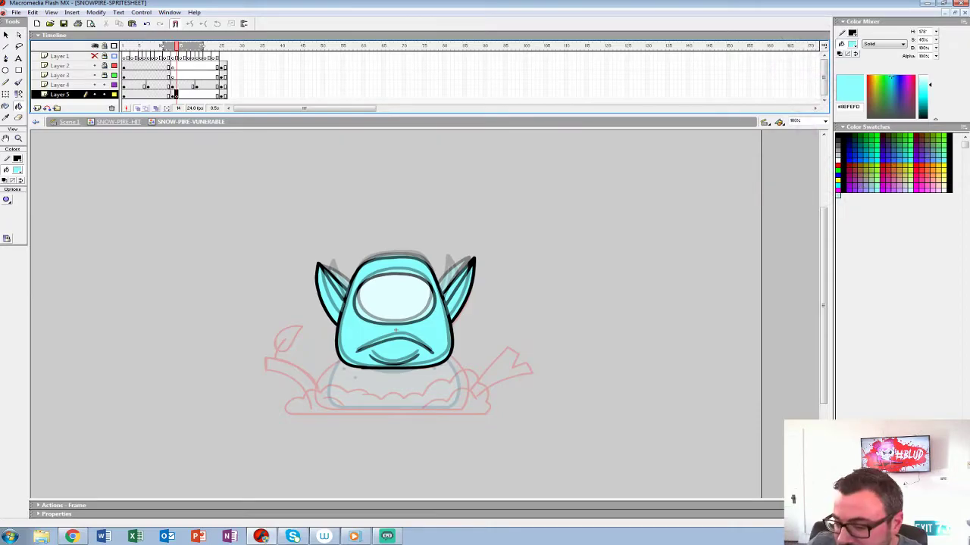
click(104, 85)
click(114, 84)
click(18, 138)
click(402, 365)
click(421, 364)
drag(422, 364, 441, 360)
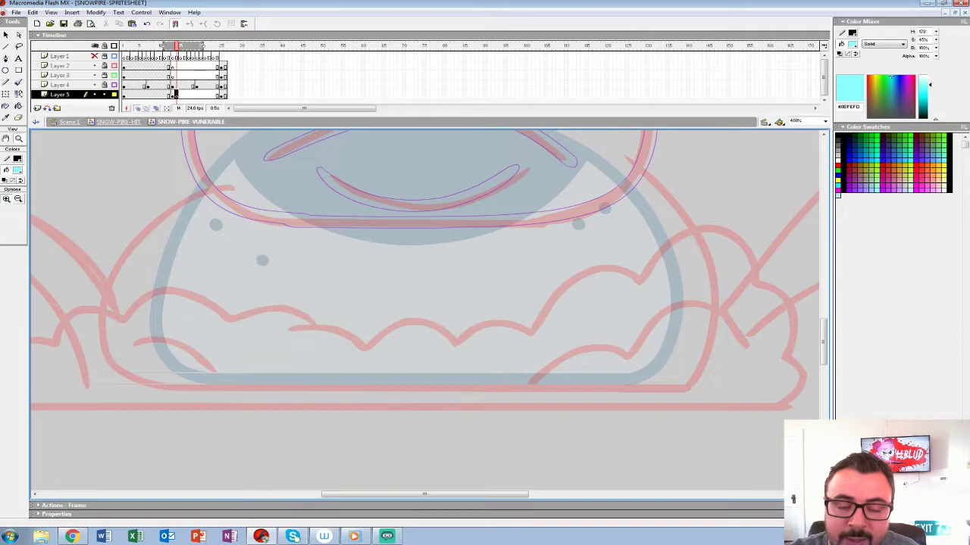
Sample the dark blue from the existing body and ink the wide squashed body outline on frame 14 of Layer 5
click(168, 95)
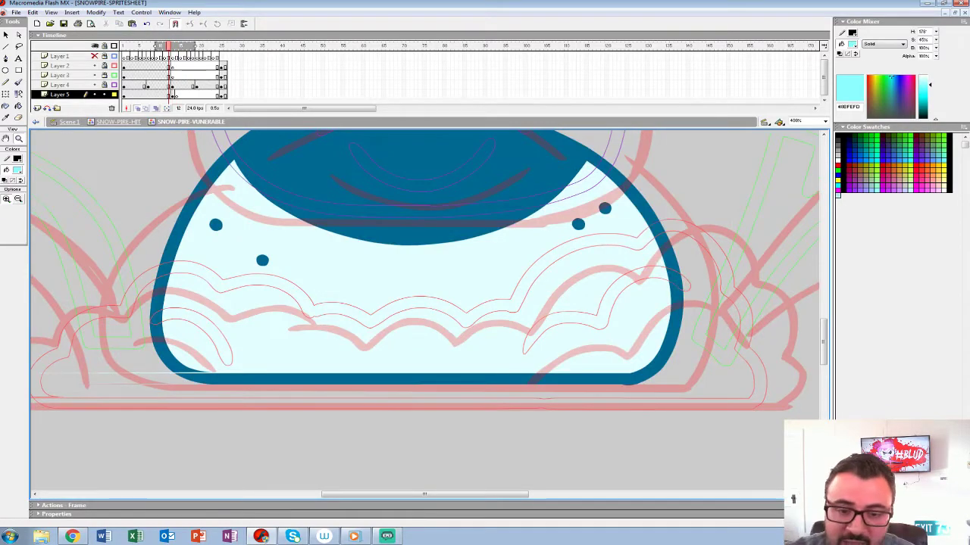
click(17, 170)
click(272, 178)
key(period)
key(period)
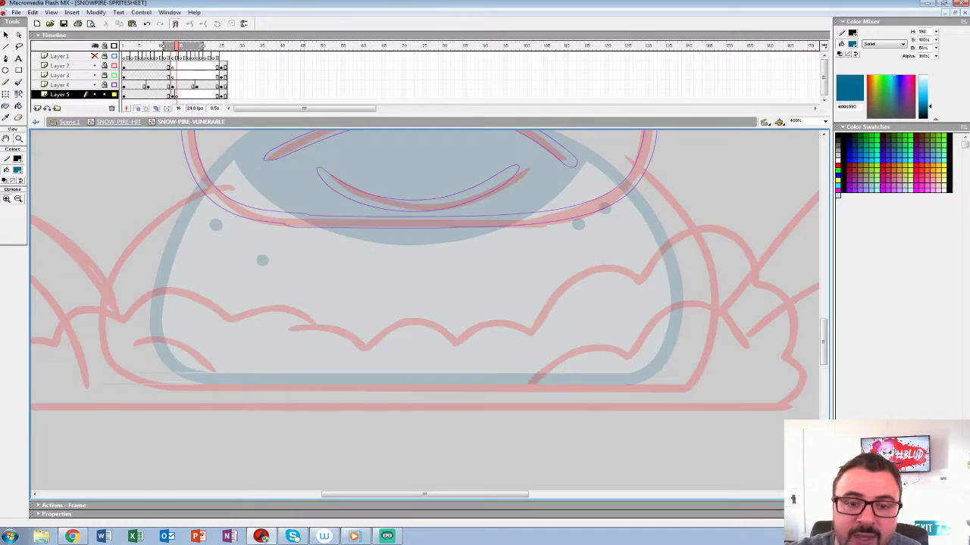
click(18, 81)
drag(409, 318, 493, 317)
mouse_move(535, 166)
mouse_down()
mouse_move(280, 193)
mouse_move(184, 295)
mouse_move(198, 370)
mouse_move(256, 385)
mouse_move(719, 385)
mouse_move(435, 413)
mouse_up()
key(ctrl+z)
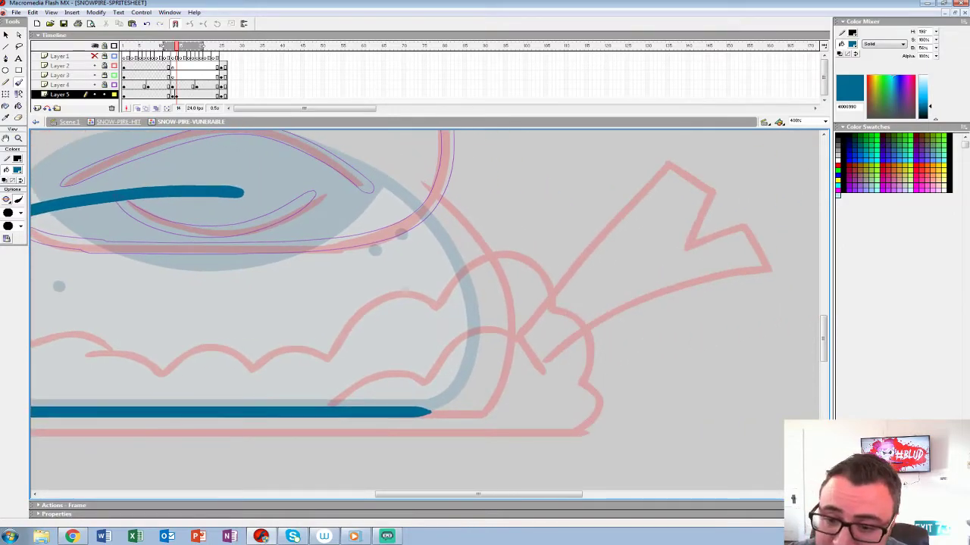
mouse_move(254, 192)
mouse_down()
mouse_move(395, 219)
mouse_move(470, 265)
mouse_up()
key(ctrl+z)
mouse_move(231, 190)
mouse_down()
mouse_move(402, 201)
mouse_move(515, 291)
mouse_move(491, 403)
mouse_move(405, 413)
mouse_move(690, 408)
mouse_up()
Add two spots on each side of the squashed body, draw the curved shadow line under the head and fill the shadow dark blue
click(242, 261)
click(277, 282)
drag(277, 283, 140, 286)
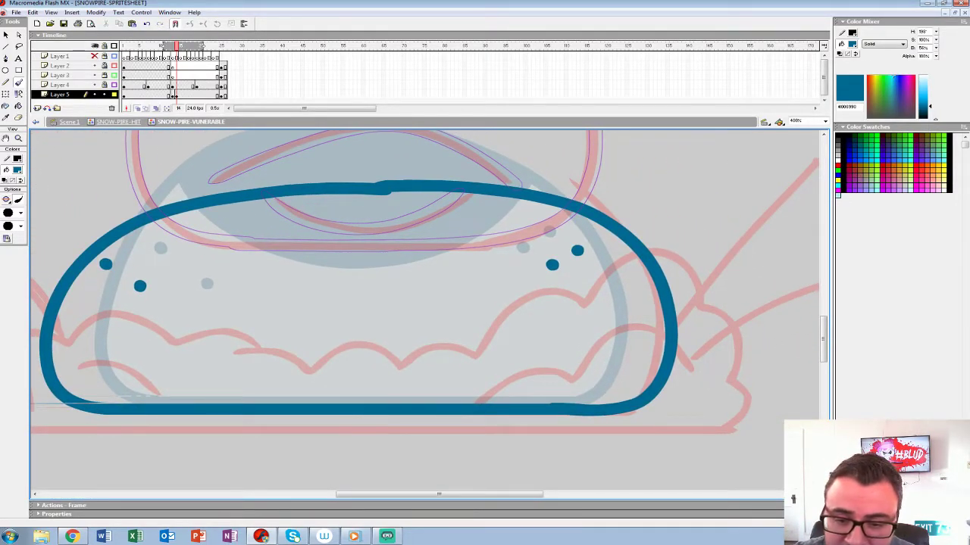
mouse_move(145, 221)
mouse_down()
mouse_move(165, 242)
mouse_move(237, 274)
mouse_move(322, 289)
mouse_move(413, 284)
mouse_move(491, 261)
mouse_move(564, 208)
mouse_up()
drag(174, 237, 75, 254)
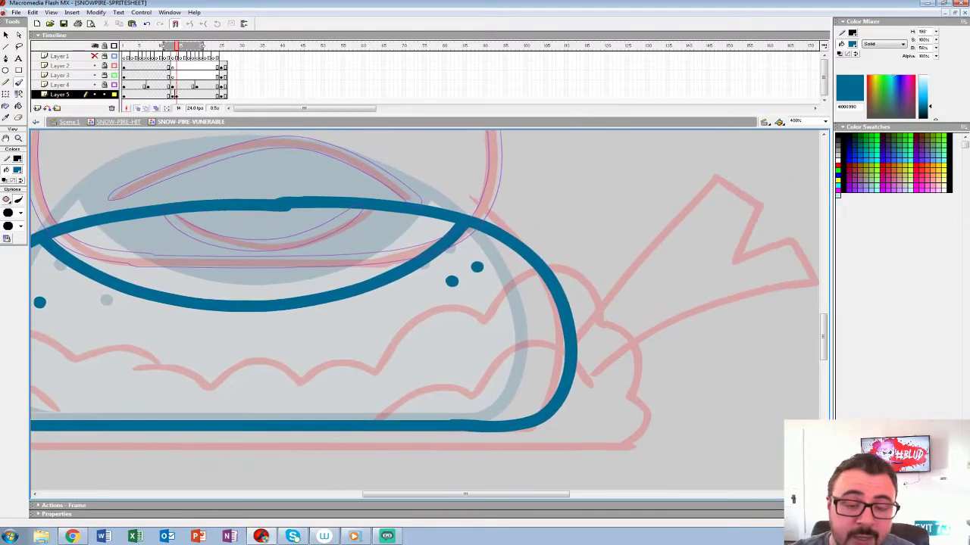
key(k)
click(253, 261)
drag(254, 261, 276, 243)
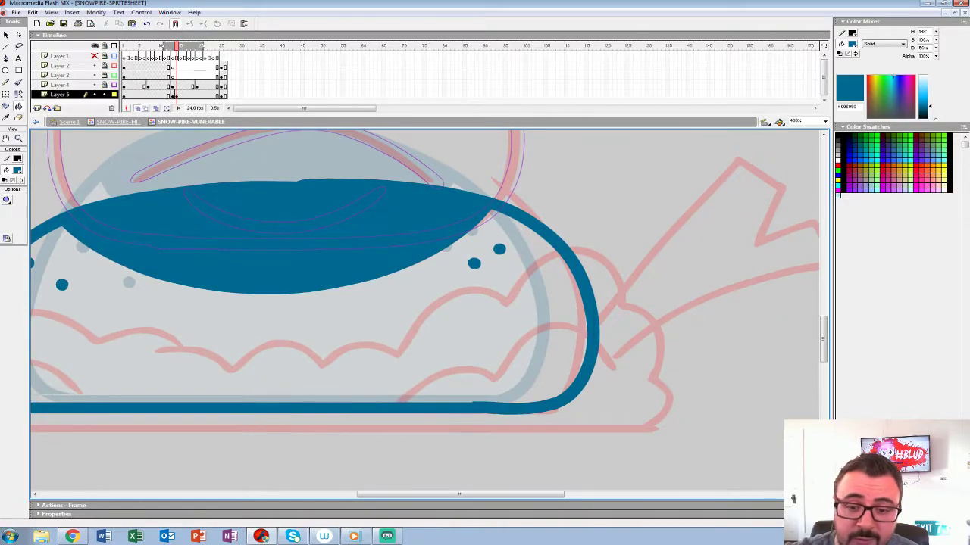
Turn off onion skinning, sample the pale blue E3FFFF from the earlier body and fill the squashed body with it
click(137, 109)
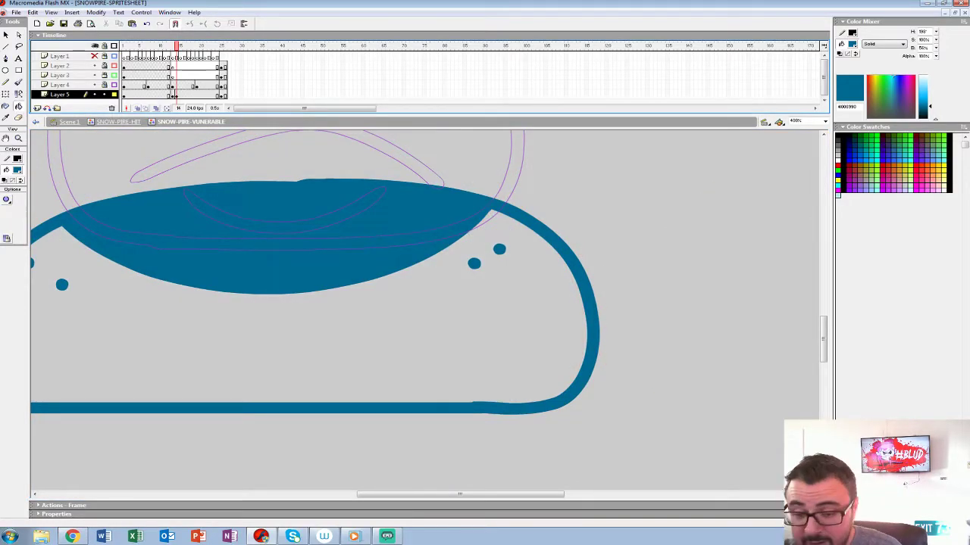
key(comma)
key(comma)
click(18, 169)
click(152, 262)
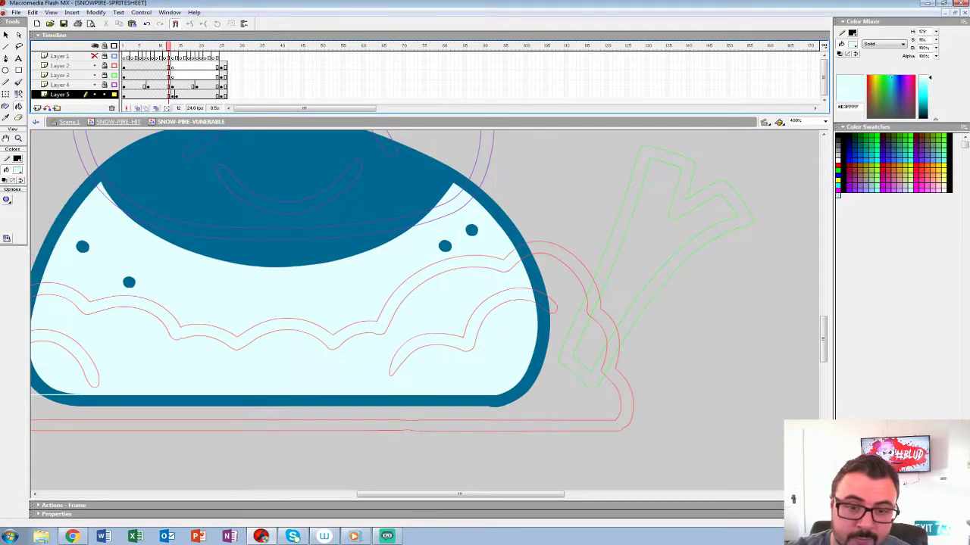
key(period)
key(period)
click(197, 326)
Move the red sketch from Layer 5 to frame 13 of Layer 2 and shift the coloured body to frame 13 of Layer 5
key(comma)
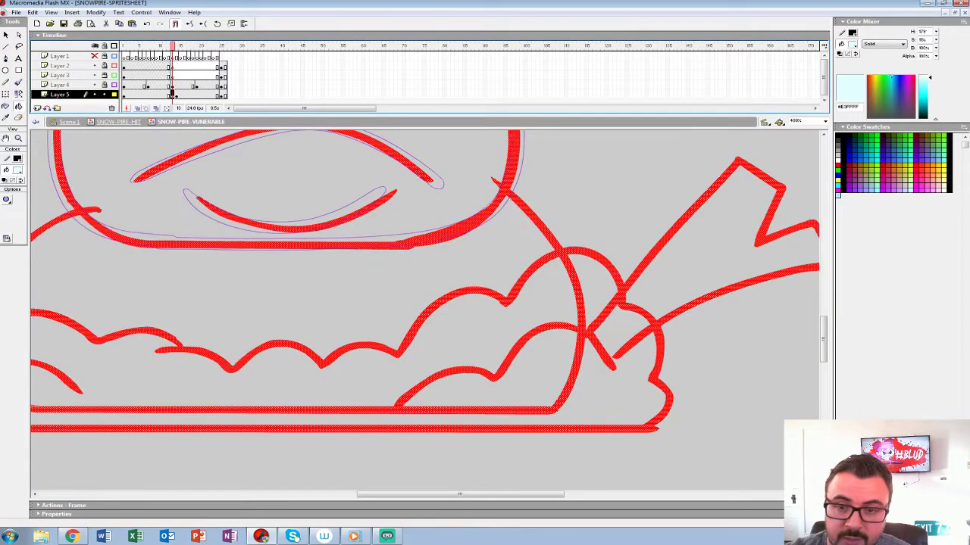
click(177, 94)
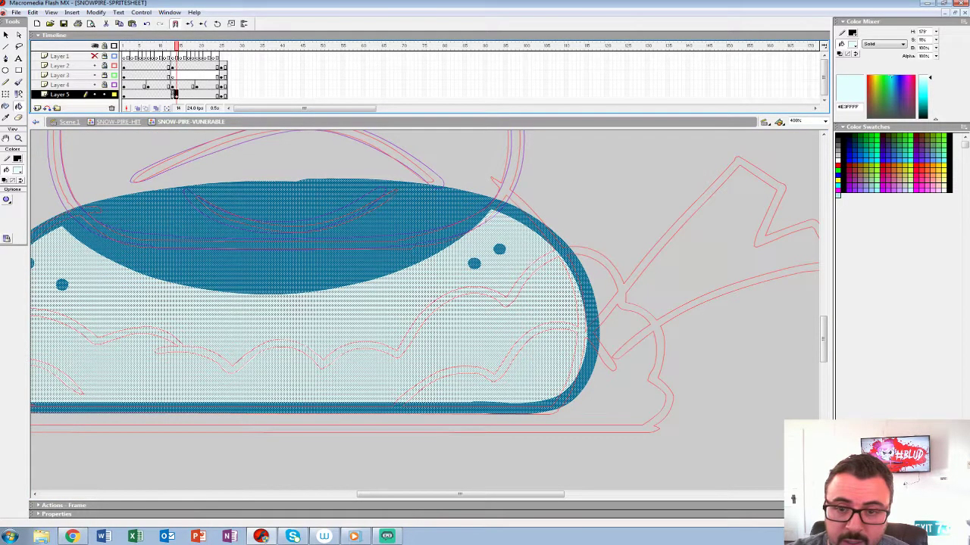
click(172, 67)
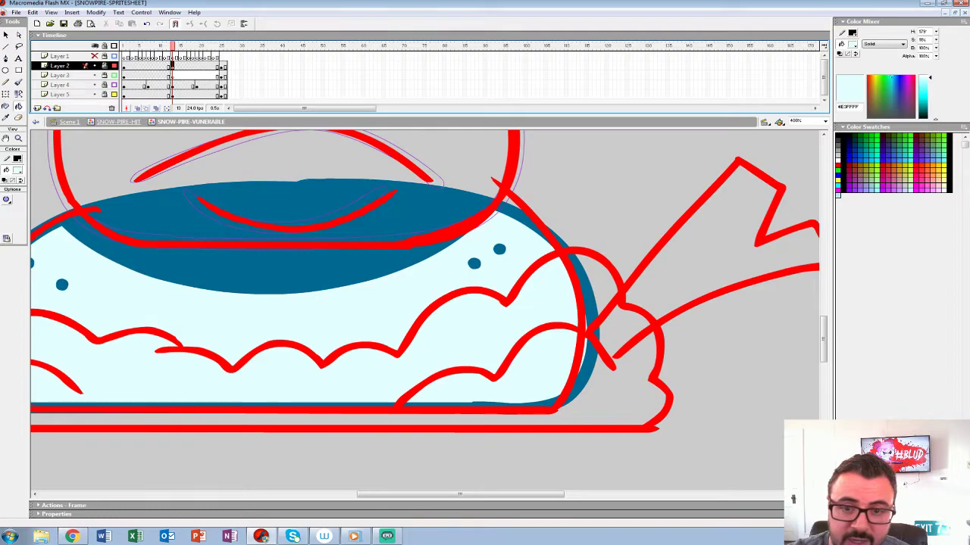
Hide all layers except Layer 2, shift its red sketch to frame 12 and leave frame 13 blank for inking
click(114, 85)
click(105, 75)
drag(95, 75, 94, 95)
click(175, 66)
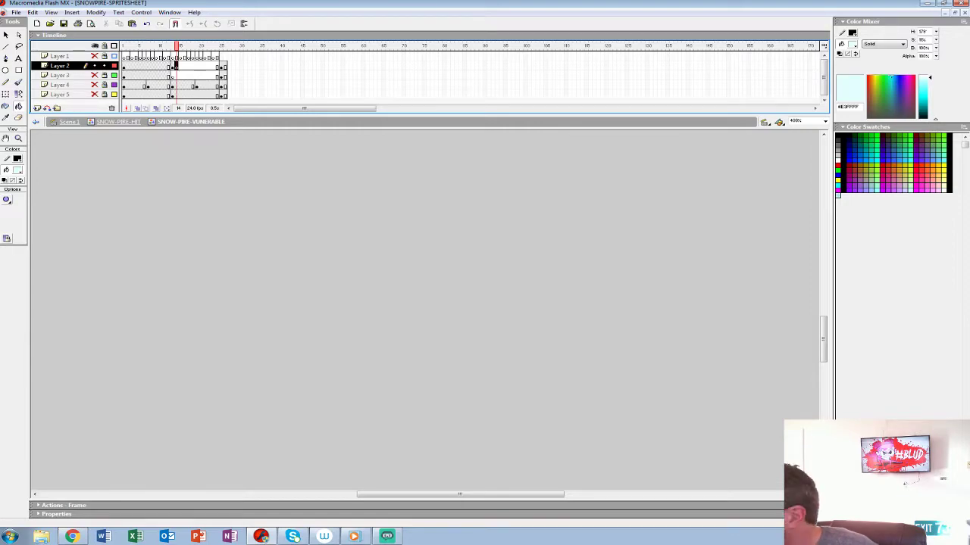
click(172, 66)
click(176, 66)
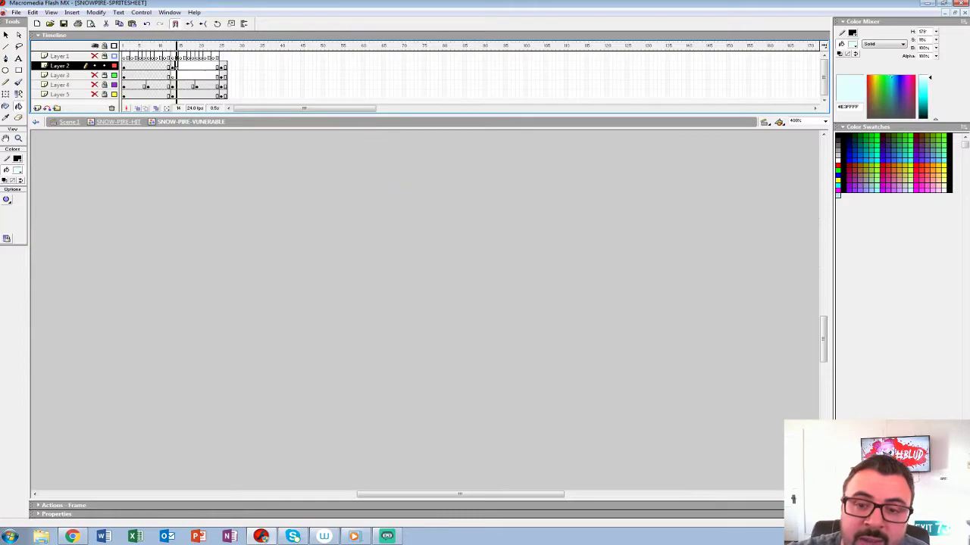
drag(172, 66, 177, 65)
click(171, 66)
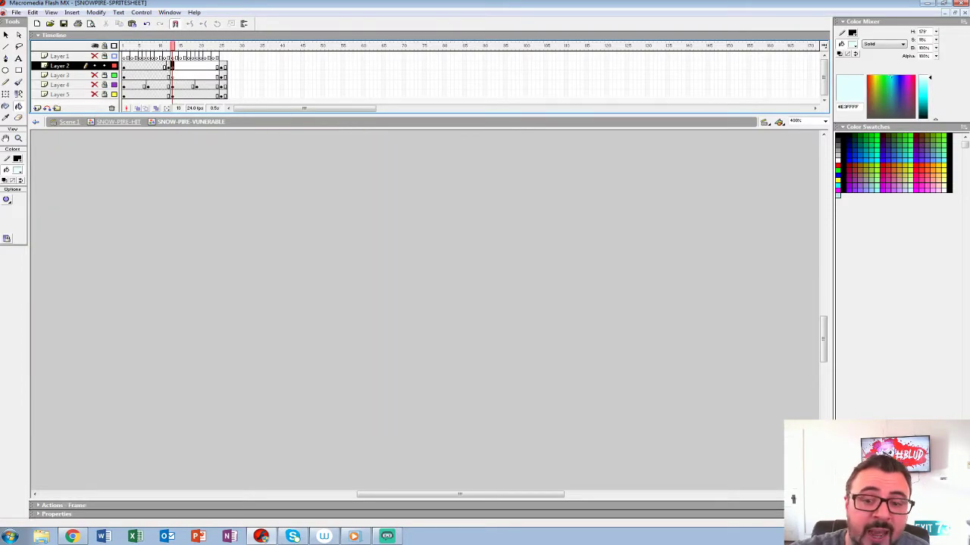
Turn on onion skinning and sample the dark blue of the earlier snow outline as the fill colour
click(137, 108)
click(19, 139)
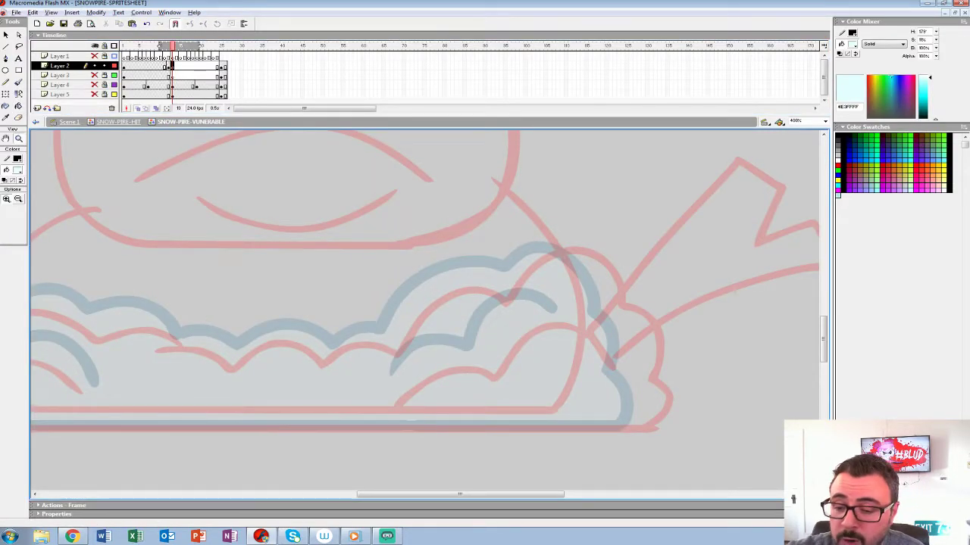
alt+click(419, 296)
alt+click(418, 295)
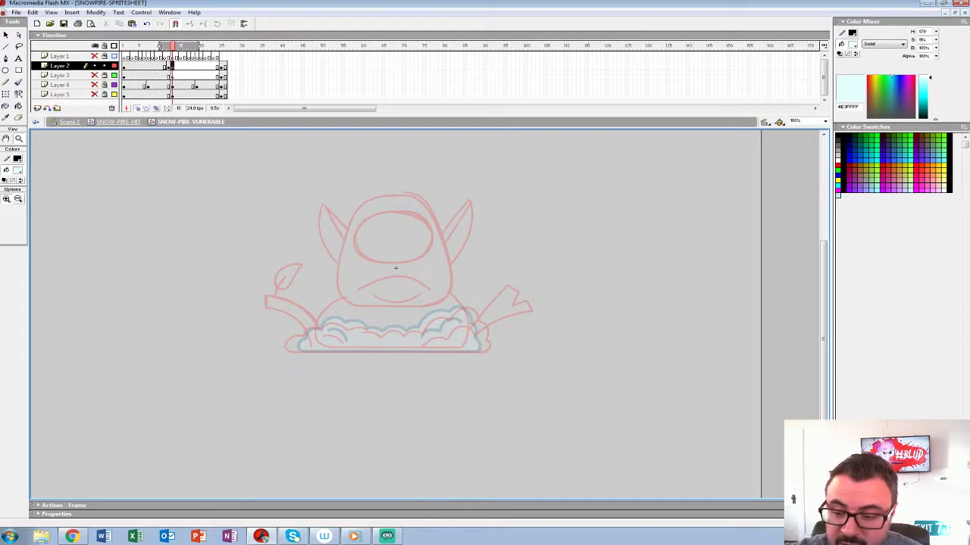
drag(262, 291, 455, 378)
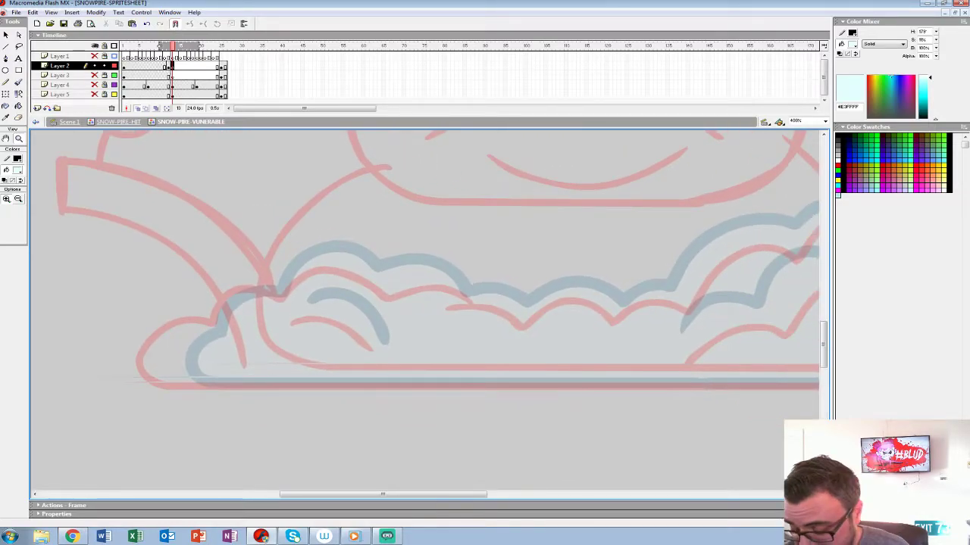
key(comma)
click(17, 170)
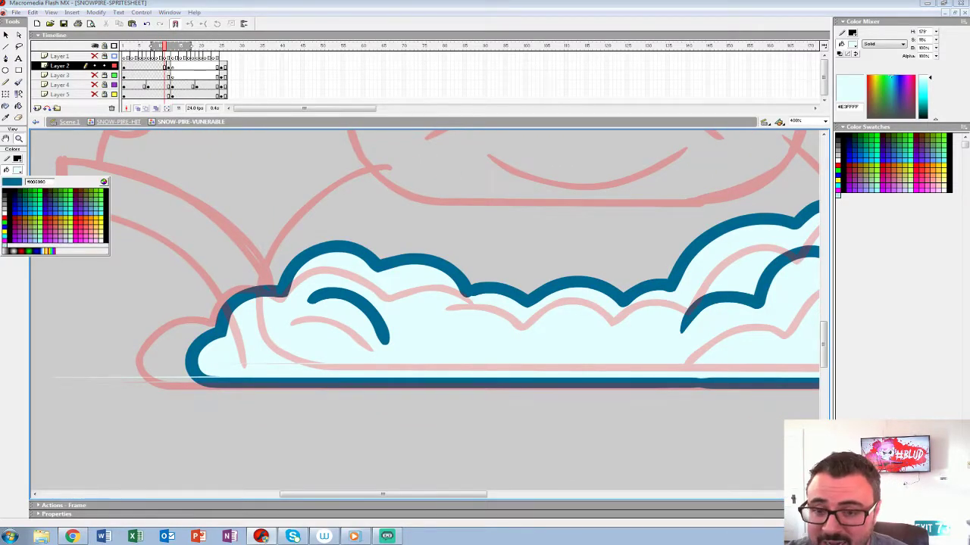
click(296, 268)
Ink the wider, flattened snow outline over the red sketch on frame 13 of Layer 2
key(period)
key(b)
mouse_move(215, 321)
mouse_down()
mouse_move(151, 338)
mouse_move(141, 369)
mouse_move(168, 385)
mouse_move(668, 385)
mouse_move(204, 348)
mouse_move(487, 348)
mouse_move(509, 317)
mouse_move(487, 299)
mouse_move(495, 252)
mouse_move(461, 228)
mouse_move(441, 181)
mouse_move(359, 193)
mouse_move(339, 224)
mouse_move(268, 220)
mouse_move(228, 271)
mouse_up()
mouse_move(228, 272)
mouse_down()
mouse_move(559, 222)
mouse_move(515, 242)
mouse_move(491, 223)
mouse_move(421, 244)
mouse_move(206, 193)
mouse_move(174, 218)
mouse_move(133, 207)
mouse_move(106, 241)
mouse_up()
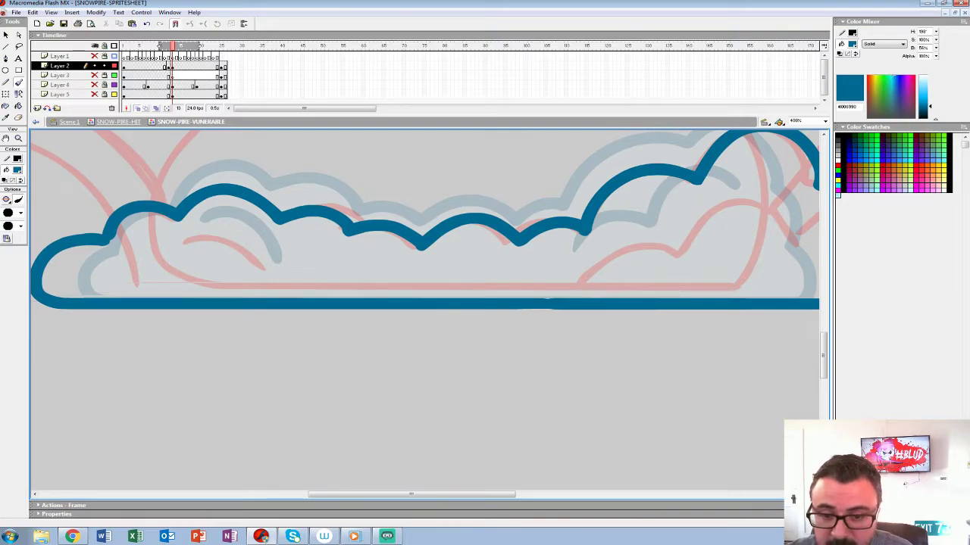
Ink the inner curl lines at both ends of the snow and remove the red sketch keyframe from Layer 2
drag(184, 239, 259, 273)
scroll(424, 303, right, 5)
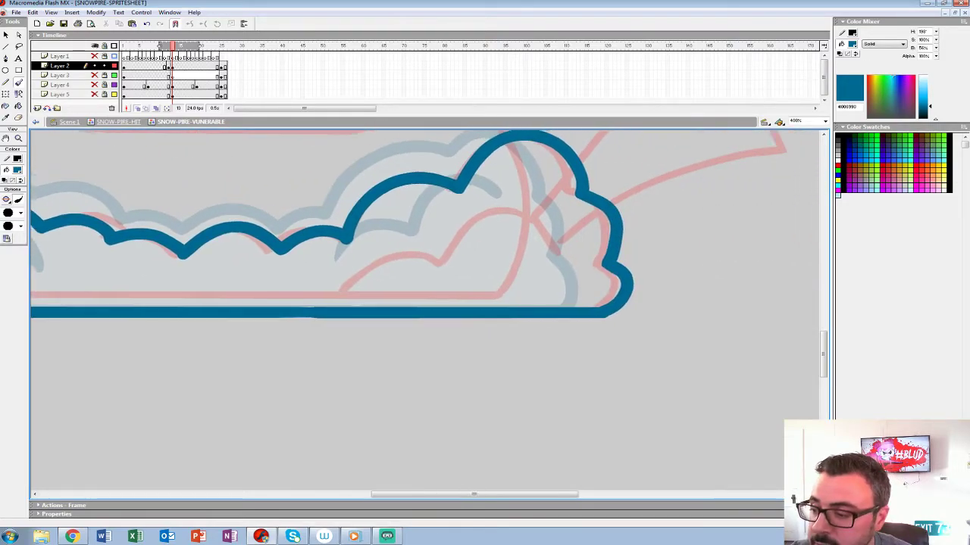
mouse_move(530, 241)
mouse_down()
mouse_move(359, 248)
mouse_move(314, 279)
mouse_up()
scroll(424, 303, left, 10)
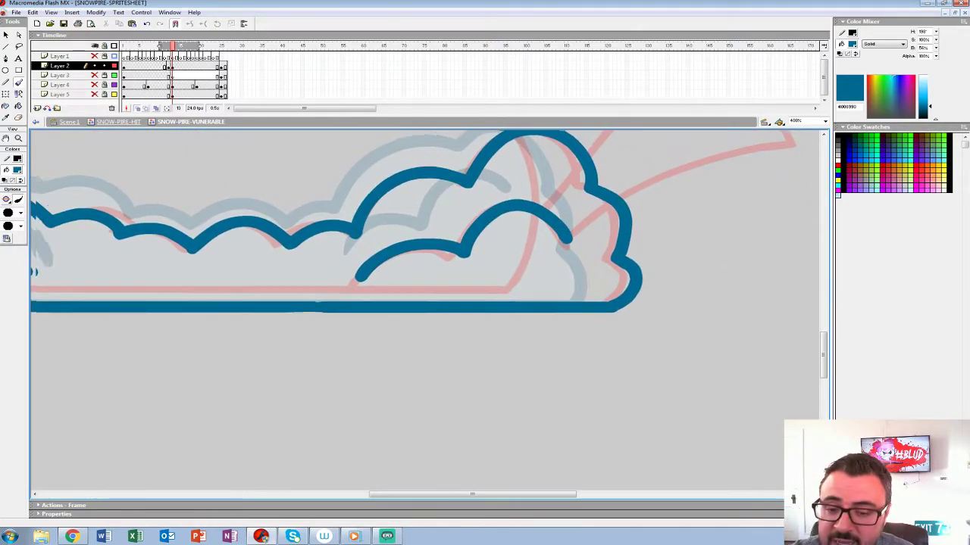
click(171, 66)
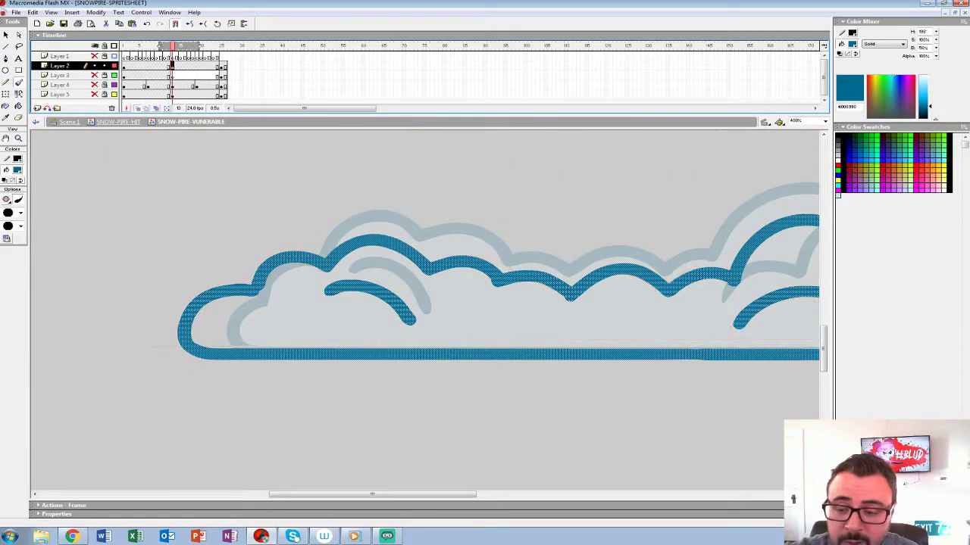
Sample the pale blue E3FFFF from the earlier snow, fill the snow on frame 13 and play the animation back
key(z)
alt+click(395, 259)
alt+click(395, 259)
drag(396, 260, 395, 281)
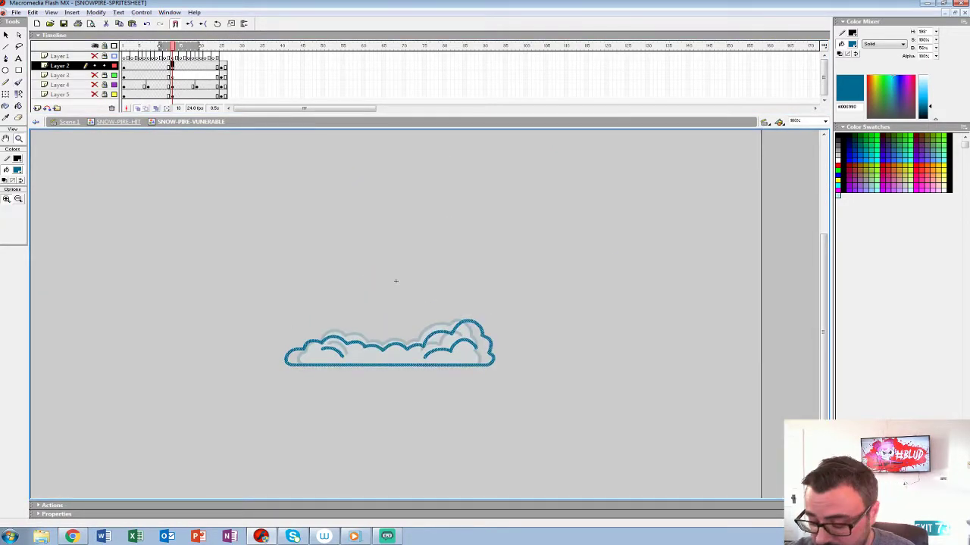
key(comma)
key(period)
key(comma)
click(17, 169)
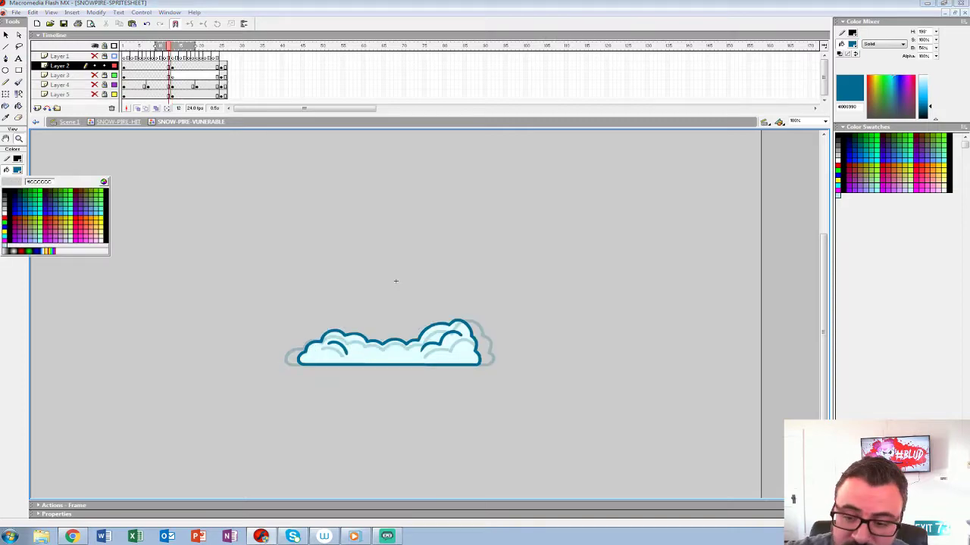
click(386, 355)
key(k)
key(period)
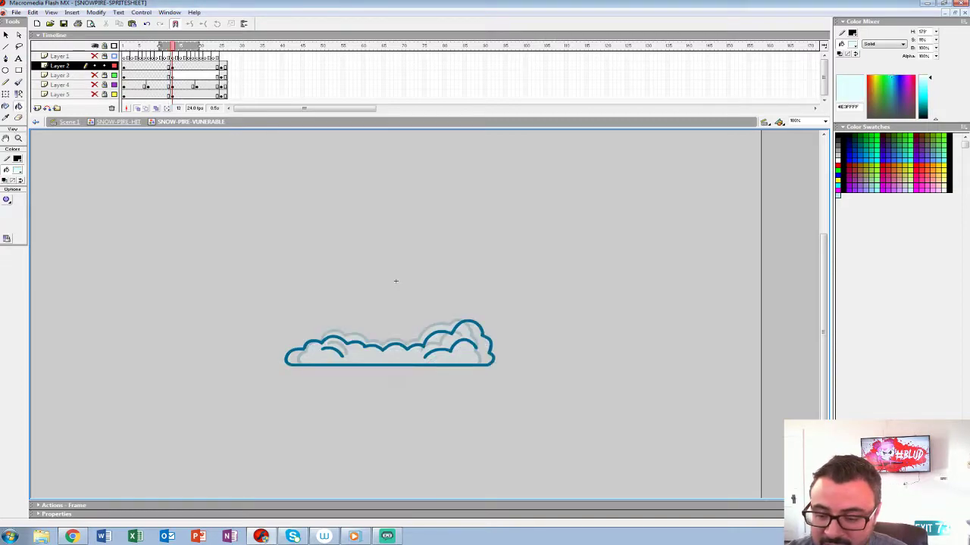
key(comma)
key(comma)
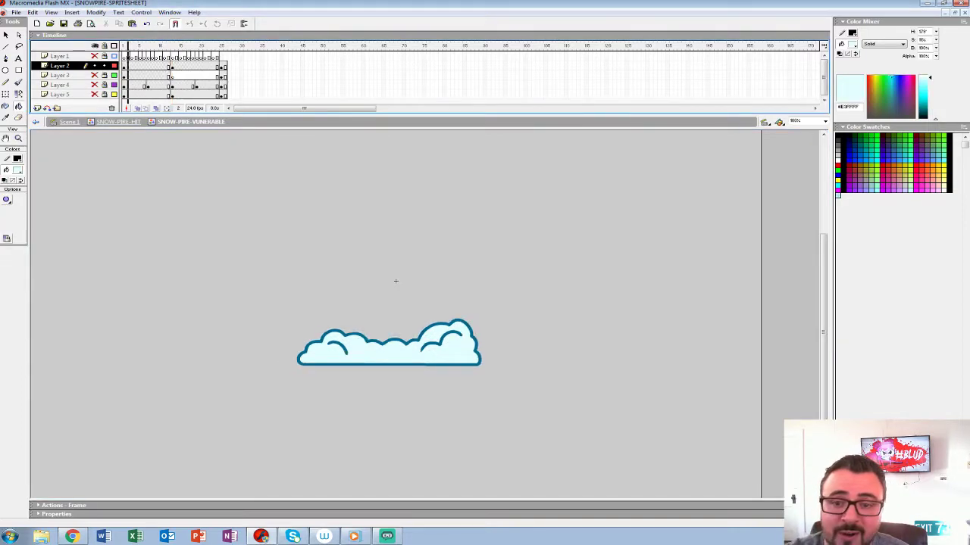
key(Return)
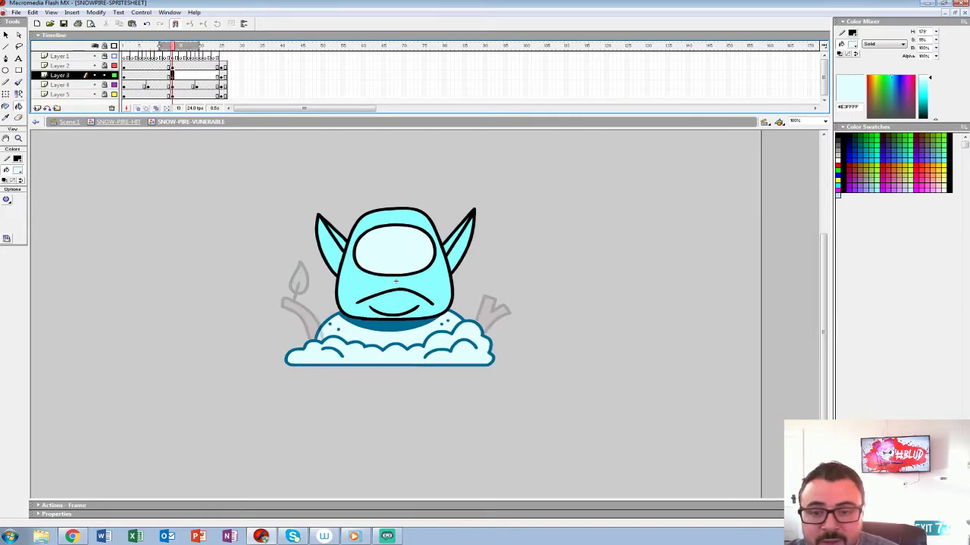
Show Layers 2, 4 and 5 as outlines so the arms on Layer 3 can be drawn over them
click(114, 66)
drag(115, 85, 115, 95)
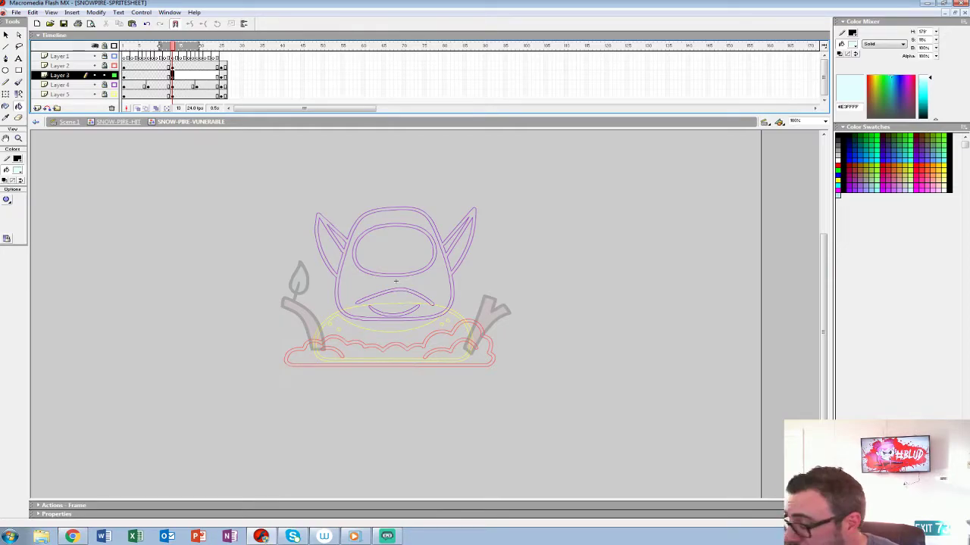
key(z)
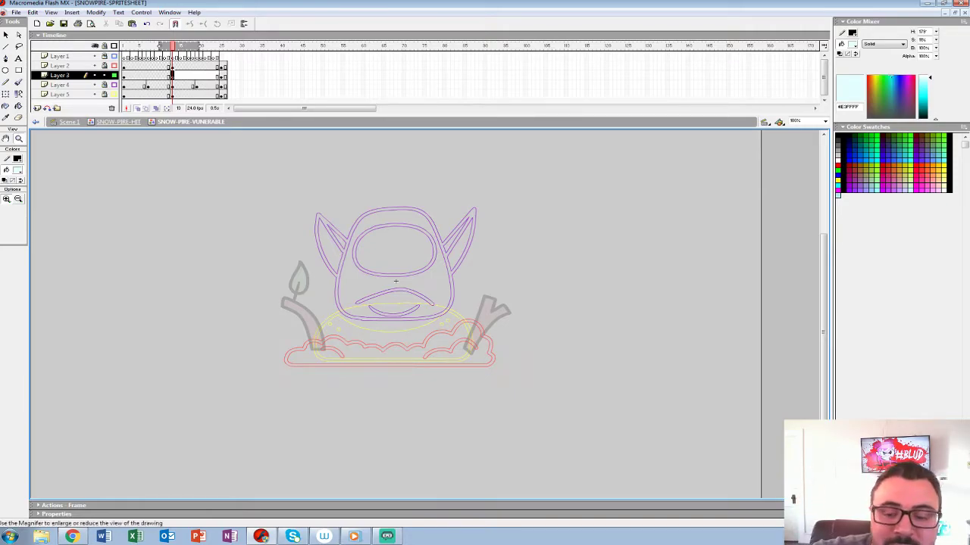
click(396, 281)
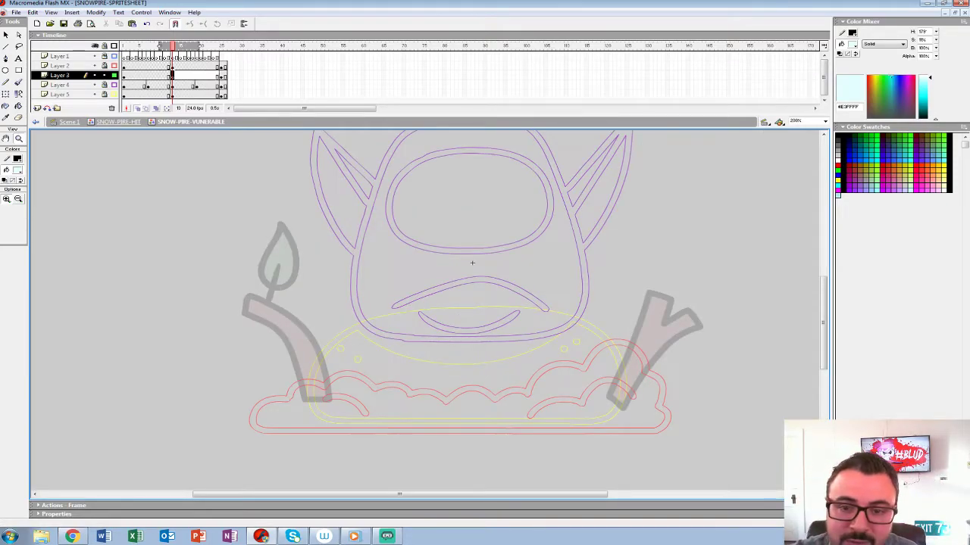
click(332, 354)
Choose black with a small brush size and sketch the lowered left stick arm with its leaf on frame 13 of Layer 3
click(18, 171)
click(5, 189)
key(ctrl+minus)
mouse_move(530, 303)
mouse_down()
mouse_move(480, 331)
mouse_move(366, 332)
mouse_up()
key(b)
click(20, 214)
click(11, 249)
mouse_move(134, 324)
mouse_down()
mouse_move(190, 340)
mouse_move(241, 388)
mouse_up()
mouse_move(135, 303)
mouse_down()
mouse_move(211, 323)
mouse_move(247, 391)
mouse_up()
drag(168, 286, 210, 253)
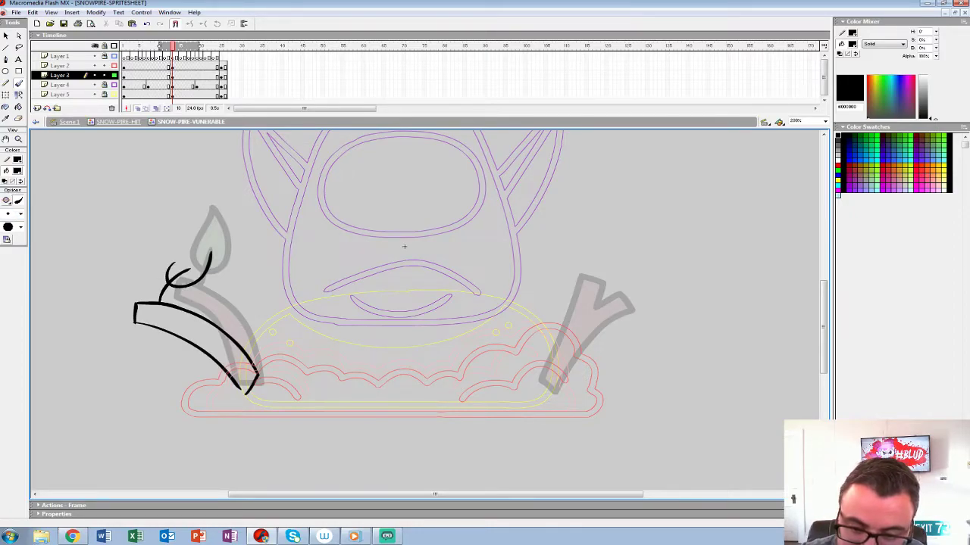
Sketch the lowered forked right arm, keeping the arm sketch on frame 12 and clearing frame 13
mouse_move(558, 392)
mouse_down()
mouse_move(363, 361)
mouse_move(466, 300)
mouse_move(461, 293)
mouse_up()
drag(459, 294, 435, 303)
drag(430, 265, 352, 353)
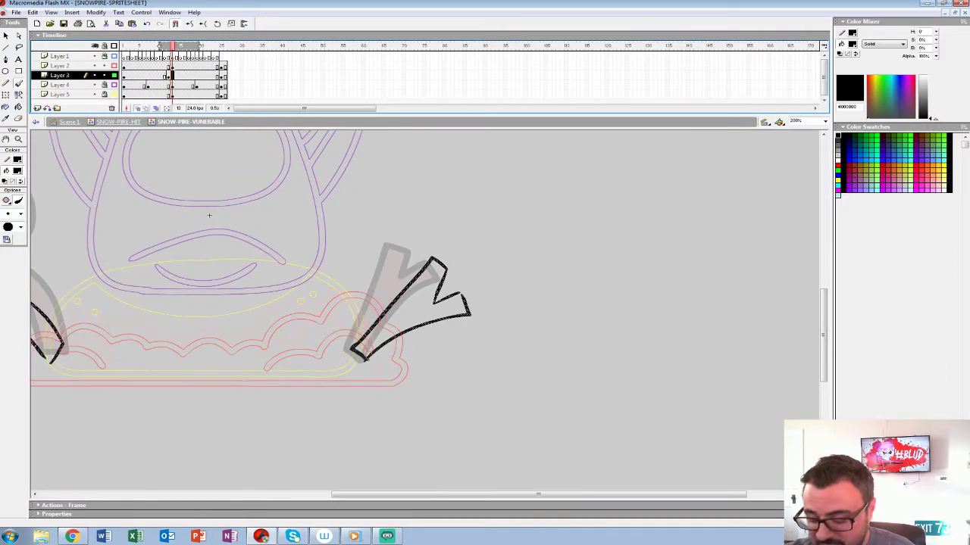
key(Delete)
Switch to a larger brush and ink the left stick arm, stem and leaf in black on frame 13 of Layer 3
key(z)
click(121, 288)
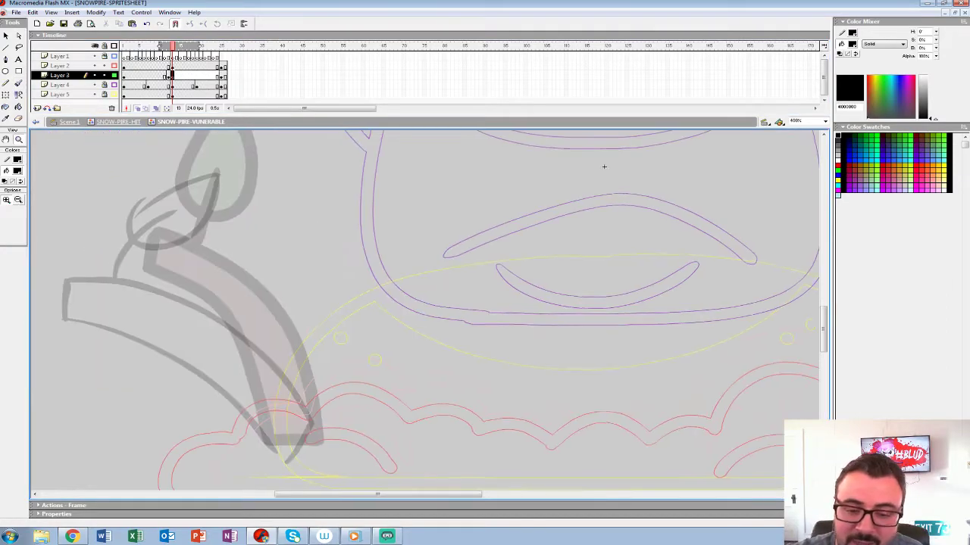
drag(600, 167, 698, 137)
click(18, 82)
click(20, 214)
click(11, 308)
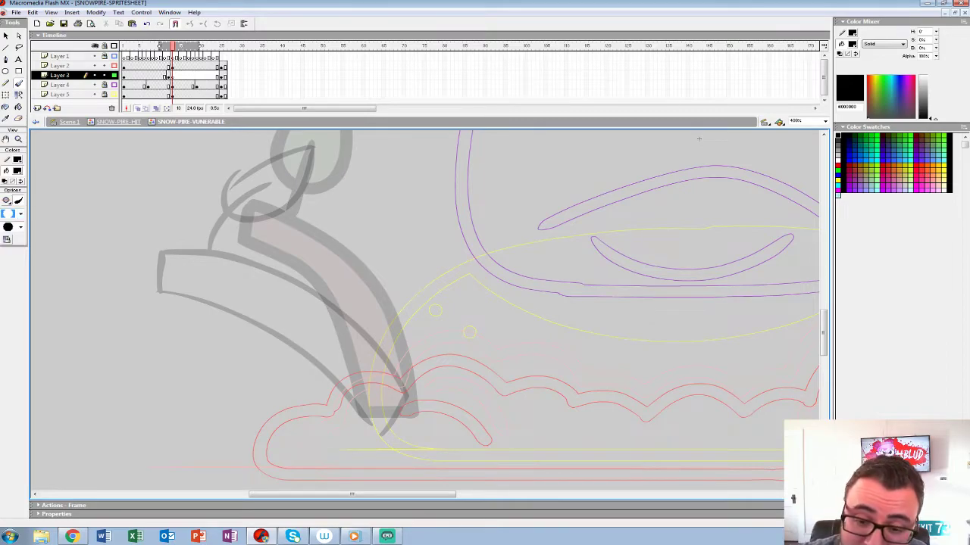
mouse_move(159, 255)
mouse_down()
mouse_move(161, 290)
mouse_move(239, 301)
mouse_move(297, 336)
mouse_move(359, 411)
mouse_up()
mouse_move(161, 253)
mouse_down()
mouse_move(282, 277)
mouse_move(352, 321)
mouse_move(415, 393)
mouse_up()
drag(359, 412, 416, 394)
mouse_move(303, 250)
mouse_down()
mouse_move(325, 316)
mouse_move(287, 248)
mouse_move(232, 315)
mouse_up()
mouse_move(244, 241)
mouse_down()
mouse_move(257, 281)
mouse_move(353, 224)
mouse_move(322, 204)
mouse_move(238, 255)
mouse_up()
Ink the forked right arm on frame 13 and remove the arm sketch keyframe from Layer 3
mouse_move(721, 206)
mouse_down()
mouse_move(502, 207)
mouse_move(220, 175)
mouse_up()
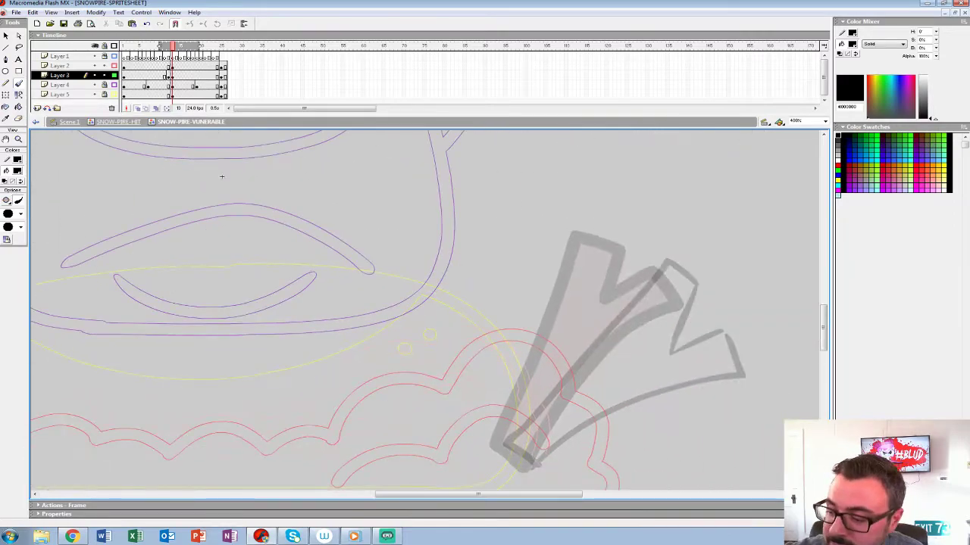
drag(531, 333, 288, 260)
mouse_move(282, 369)
mouse_down()
mouse_move(309, 392)
mouse_move(505, 297)
mouse_move(502, 247)
mouse_move(447, 277)
mouse_move(477, 212)
mouse_move(418, 219)
mouse_move(282, 368)
mouse_move(306, 390)
mouse_up()
click(172, 76)
drag(172, 75, 172, 76)
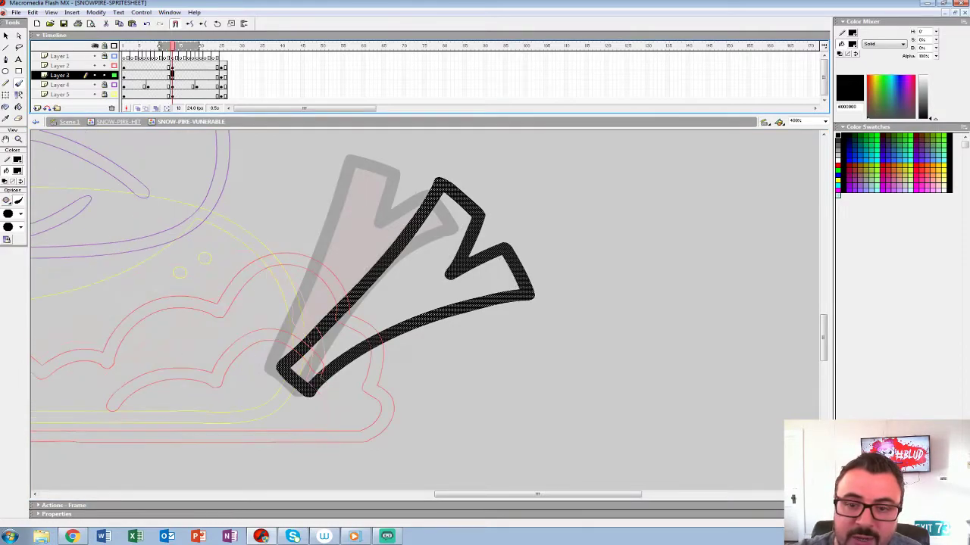
Insert a blank keyframe at frame 7 of Layer 3 and ink the left stick arm between the two onion-skinned poses
click(147, 76)
key(F7)
drag(250, 280, 756, 281)
drag(496, 144, 715, 188)
drag(725, 142, 720, 148)
mouse_move(221, 236)
mouse_down()
mouse_move(223, 269)
mouse_move(286, 291)
mouse_move(335, 330)
mouse_move(379, 424)
mouse_up()
mouse_move(220, 237)
mouse_down()
mouse_move(286, 244)
mouse_move(372, 299)
mouse_move(435, 408)
mouse_move(382, 421)
mouse_up()
drag(720, 148, 675, 287)
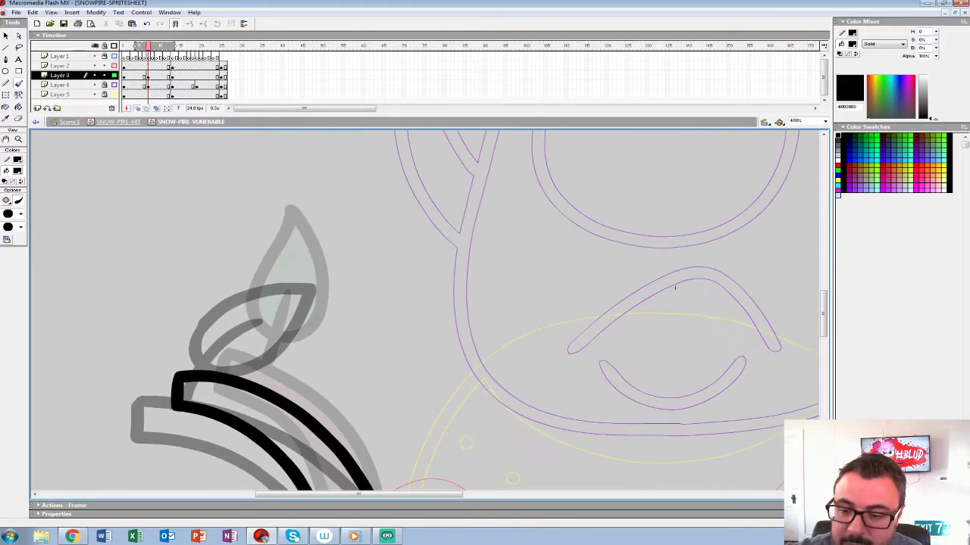
Ink the stem and trailing leaf on the left arm at frame 7, undoing and redrawing unwanted strokes
key(Home)
mouse_move(281, 160)
mouse_down()
mouse_move(387, 311)
mouse_move(178, 418)
mouse_move(155, 250)
mouse_move(183, 277)
mouse_up()
key(ctrl+z)
key(ctrl+z)
key(period)
key(period)
key(period)
key(period)
key(period)
drag(675, 288, 675, 267)
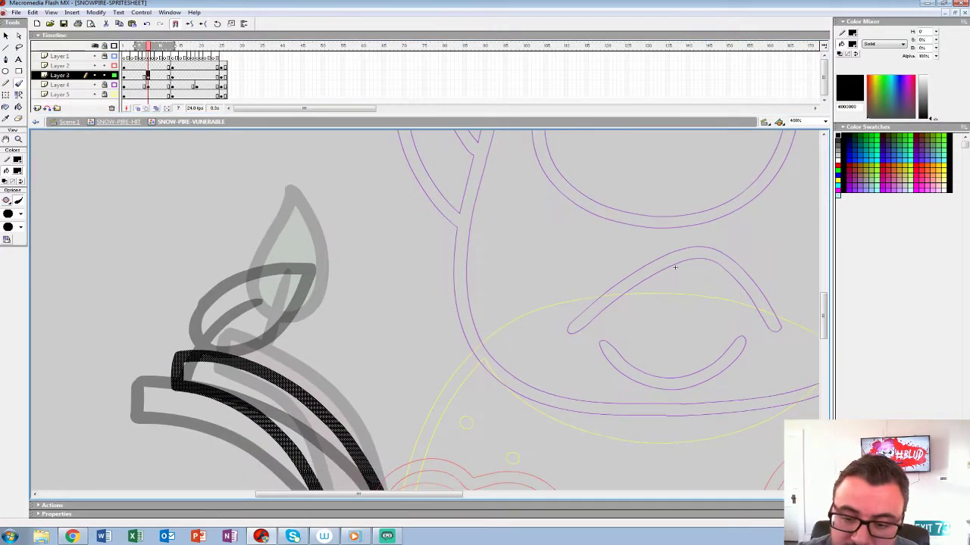
mouse_move(226, 355)
mouse_down()
mouse_move(276, 292)
mouse_move(226, 310)
mouse_move(300, 334)
mouse_move(351, 245)
mouse_move(325, 262)
mouse_move(250, 272)
mouse_move(225, 300)
mouse_move(233, 319)
mouse_move(345, 278)
mouse_move(328, 249)
mouse_move(250, 273)
mouse_move(230, 299)
mouse_up()
key(ctrl+z)
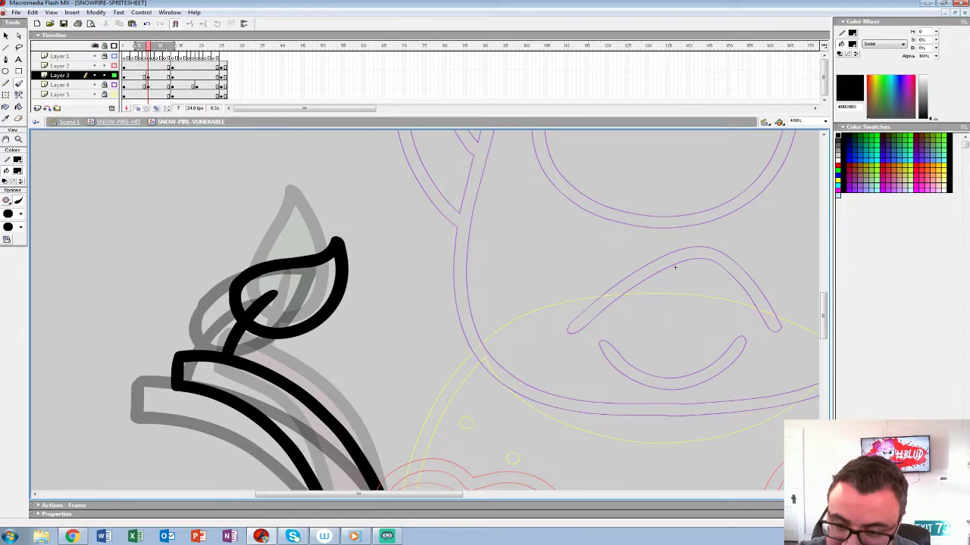
mouse_move(303, 217)
mouse_down()
mouse_move(313, 256)
mouse_move(260, 350)
mouse_up()
key(ctrl+z)
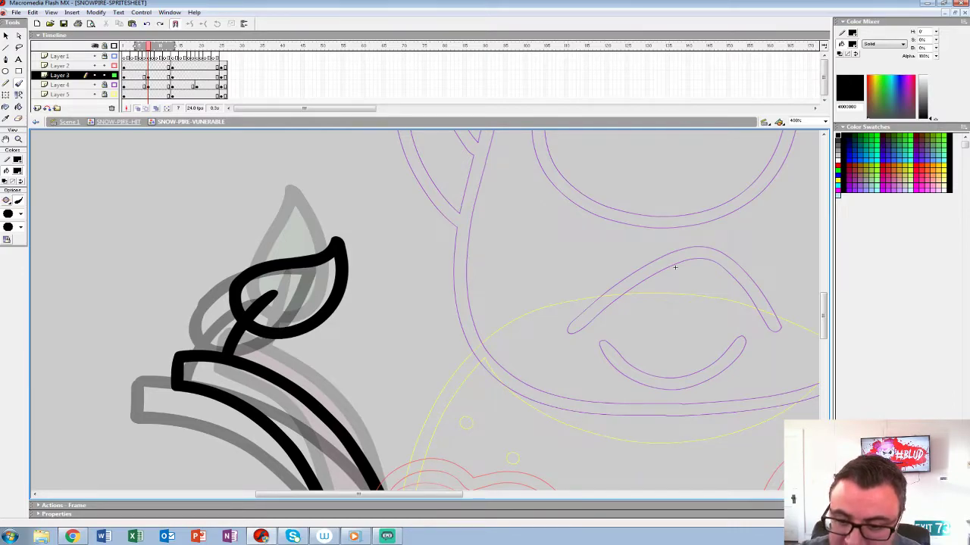
Ink the in-between pose of the forked right arm on frame 7 of Layer 3
drag(485, 341, 192, 234)
drag(381, 160, 40, 114)
mouse_move(418, 194)
mouse_down()
mouse_move(316, 385)
mouse_move(350, 409)
mouse_move(434, 310)
mouse_move(515, 263)
mouse_move(501, 229)
mouse_move(486, 224)
mouse_move(446, 250)
mouse_move(468, 195)
mouse_move(415, 180)
mouse_up()
Insert a blank keyframe at frame 19 of Layer 3, compare the earlier arm poses and mark a guide arc for the leaf's swing
click(197, 77)
key(F7)
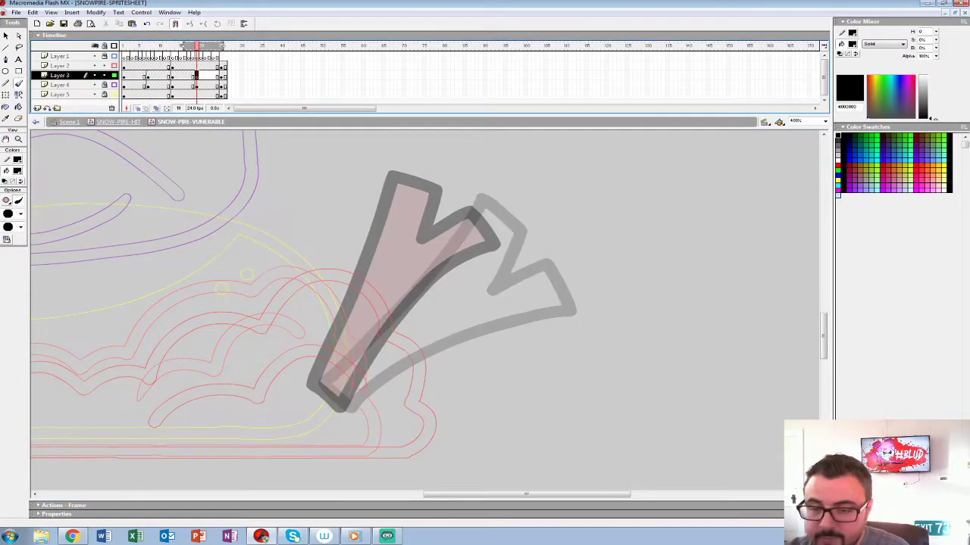
mouse_move(41, 133)
mouse_down()
mouse_move(558, 160)
mouse_move(737, 184)
mouse_move(755, 215)
mouse_up()
key(comma)
key(comma)
key(comma)
key(comma)
key(comma)
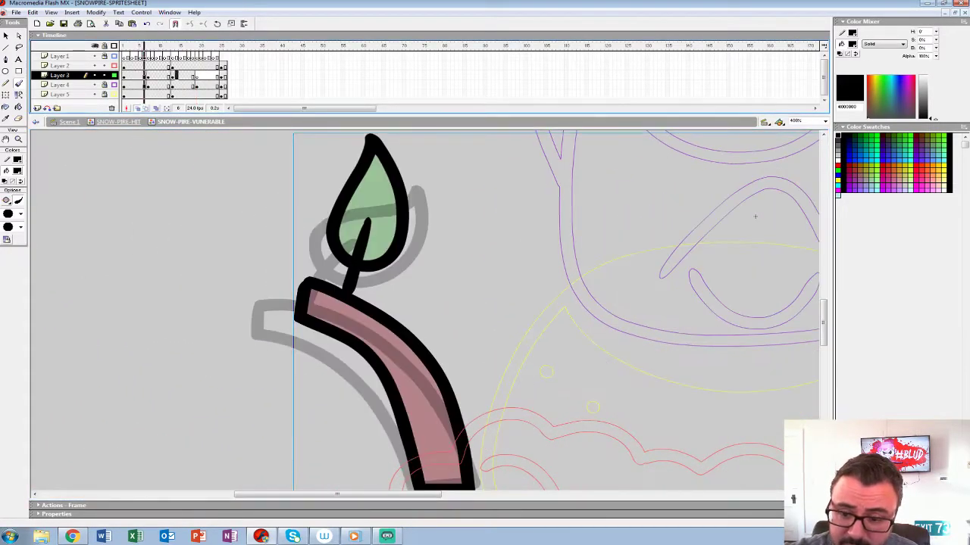
key(period)
key(period)
key(period)
key(period)
key(period)
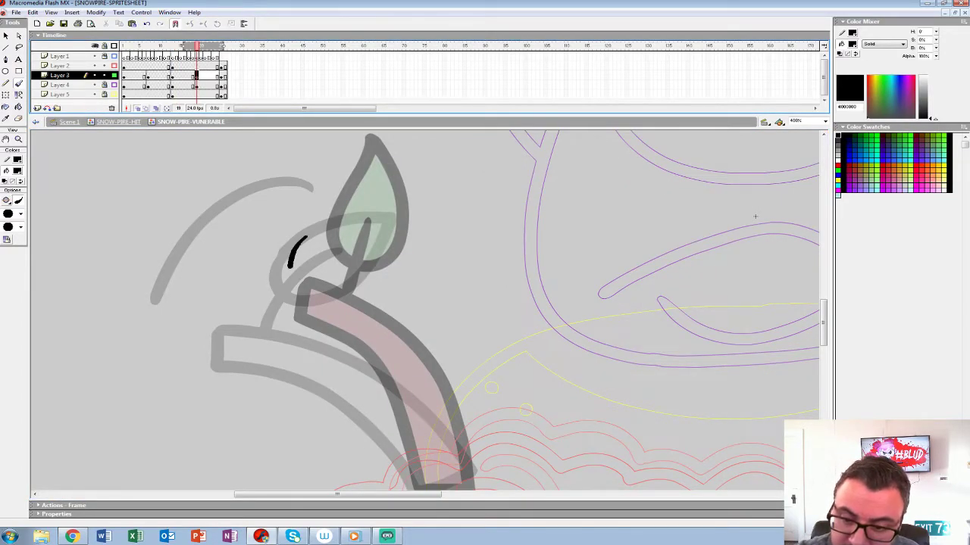
Draw the stem and a leaf bent outward above the left arm on frame 19, undoing and redrawing strokes
drag(289, 265, 305, 324)
mouse_move(305, 283)
mouse_down()
mouse_move(246, 265)
mouse_move(284, 180)
mouse_up()
key(ctrl+z)
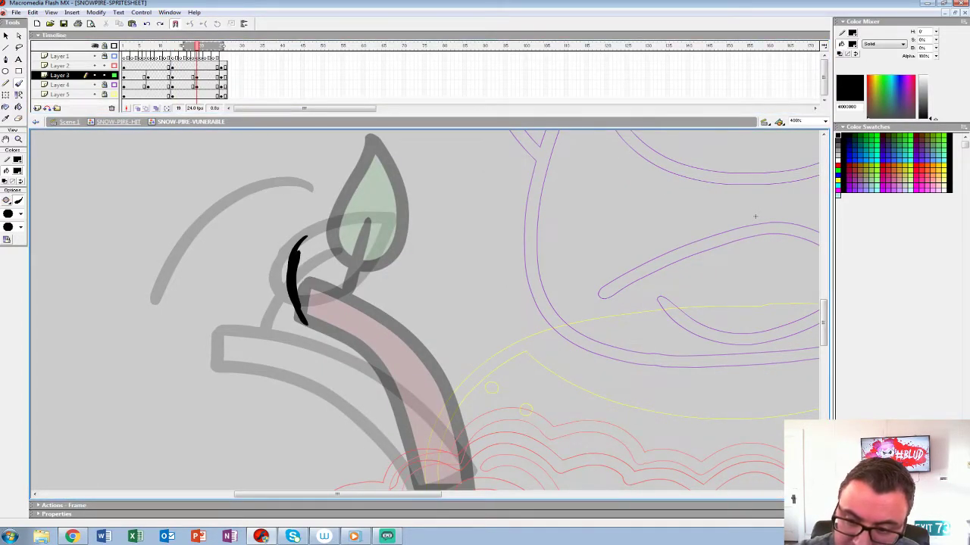
key(ctrl+z)
mouse_move(290, 253)
mouse_down()
mouse_move(323, 275)
mouse_move(215, 210)
mouse_move(261, 280)
mouse_move(318, 290)
mouse_up()
drag(125, 336, 260, 156)
key(ctrl+z)
mouse_move(205, 205)
mouse_down()
mouse_move(210, 326)
mouse_move(139, 277)
mouse_move(155, 230)
mouse_up()
key(ctrl+z)
key(ctrl+z)
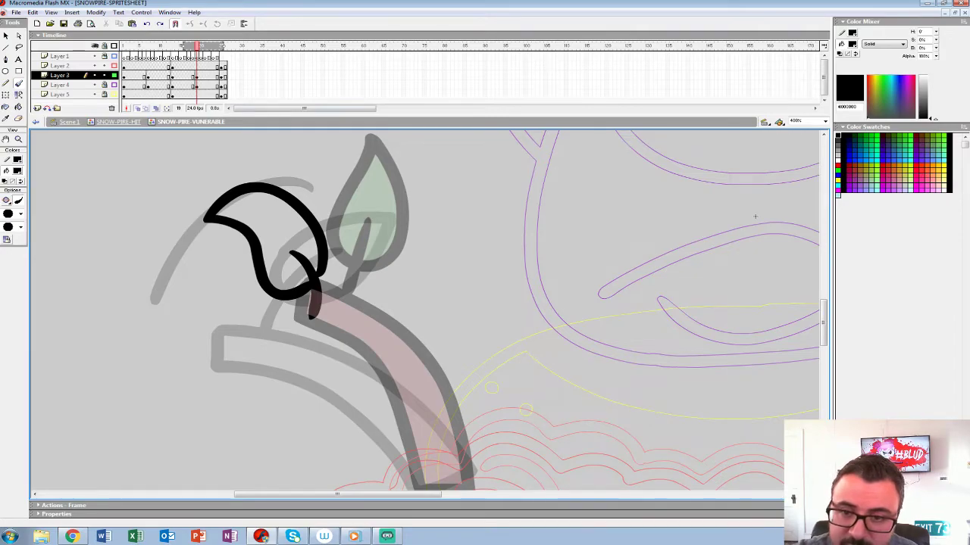
Insert a blank keyframe at frame 20 of Layer 3 and ink the left stick arm with its bent leaf
click(197, 76)
key(F7)
mouse_move(258, 303)
mouse_down()
mouse_move(239, 237)
mouse_move(240, 272)
mouse_move(309, 290)
mouse_move(392, 403)
mouse_move(395, 424)
mouse_up()
mouse_move(236, 237)
mouse_down()
mouse_move(267, 236)
mouse_move(393, 303)
mouse_move(456, 409)
mouse_move(398, 421)
mouse_up()
drag(334, 258, 353, 361)
mouse_move(285, 269)
mouse_down()
mouse_move(310, 303)
mouse_move(318, 337)
mouse_move(311, 226)
mouse_move(211, 246)
mouse_move(308, 314)
mouse_up()
Ink the in-between outline of the forked right arm on frame 20 of Layer 3
mouse_move(606, 341)
mouse_down()
mouse_move(364, 293)
mouse_move(197, 231)
mouse_up()
drag(346, 142, 34, 157)
mouse_move(384, 454)
mouse_down()
mouse_move(347, 433)
mouse_move(368, 379)
mouse_move(522, 316)
mouse_move(501, 265)
mouse_move(452, 291)
mouse_move(485, 242)
mouse_move(421, 231)
mouse_move(292, 409)
mouse_move(318, 430)
mouse_up()
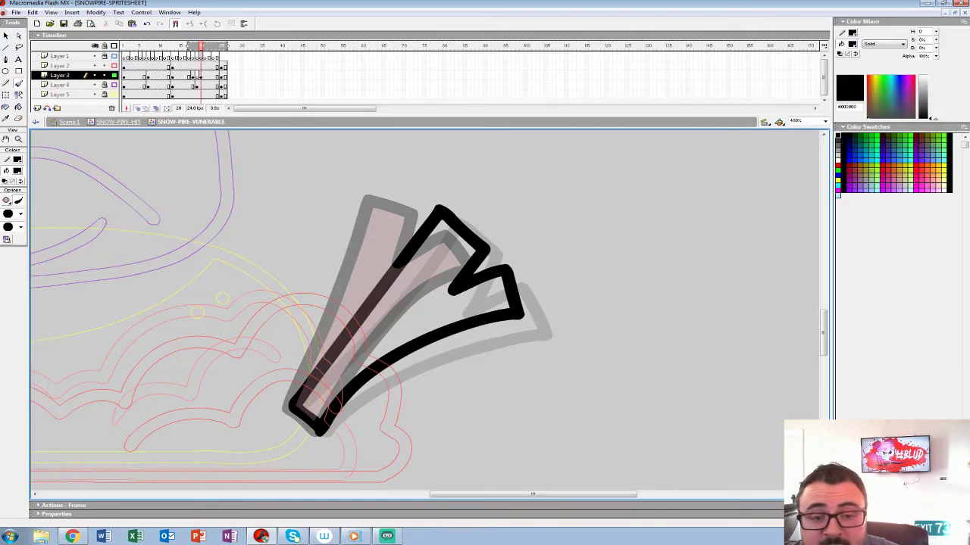
Tidy Layer 3's keyframes so the second arm in-between sits at frame 19, and play the animation to check it
key(z)
key(ctrl+minus)
key(ctrl+minus)
key(ctrl+minus)
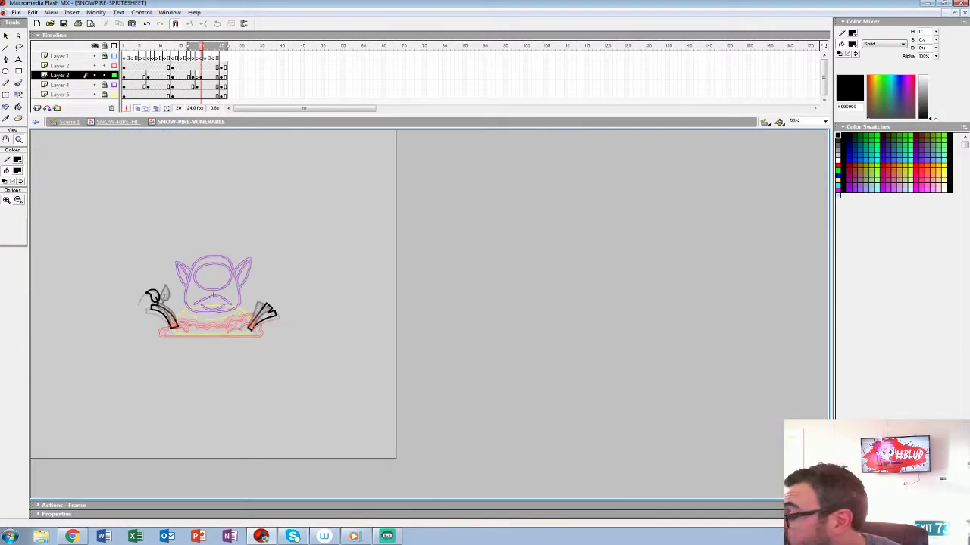
click(201, 76)
click(193, 75)
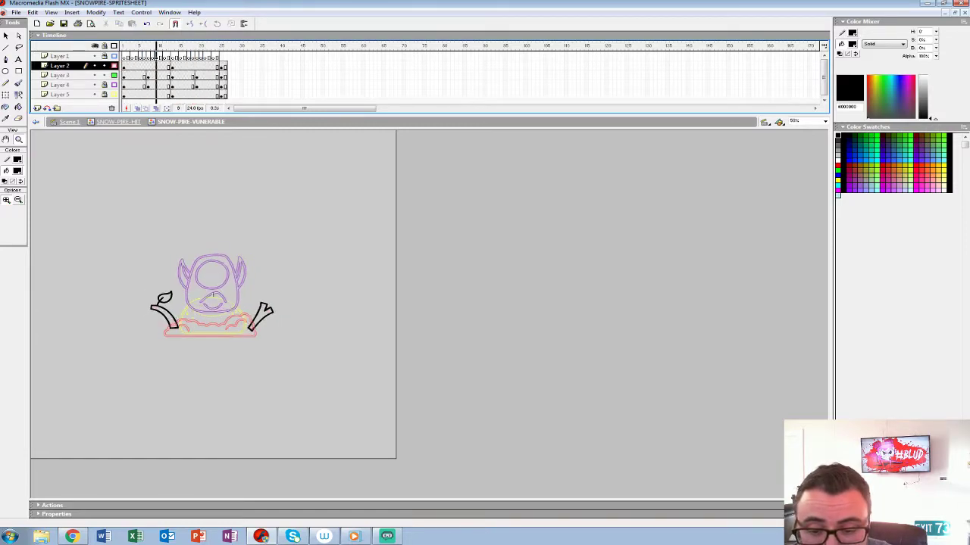
key(v)
key(Return)
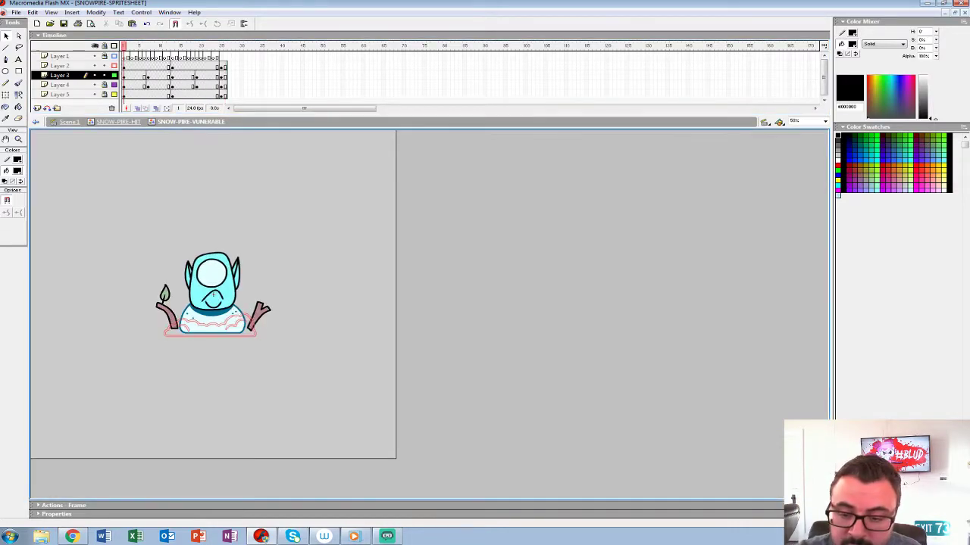
Sample the leaf's green from the coloured arm on frame 1 and fill the leaf on frame 7 of Layer 3
click(17, 170)
click(172, 316)
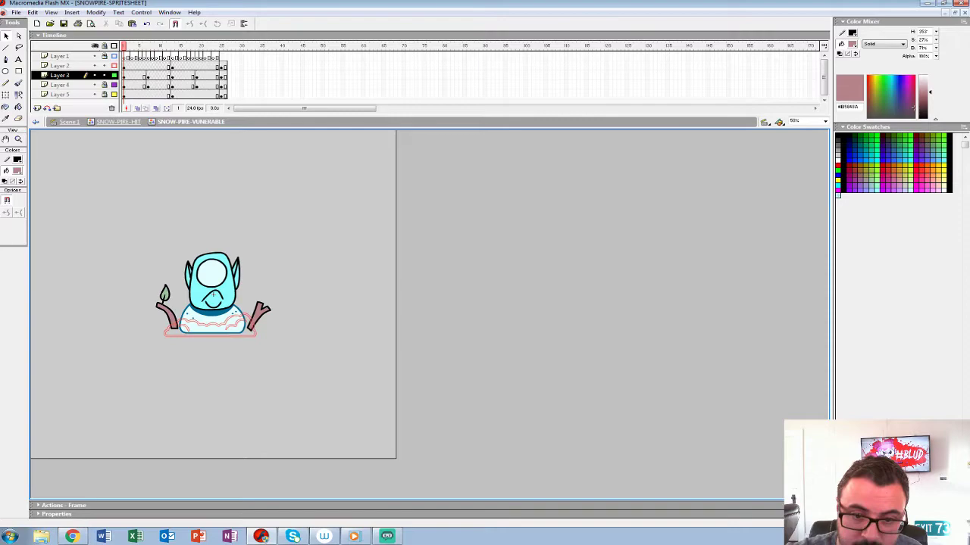
key(z)
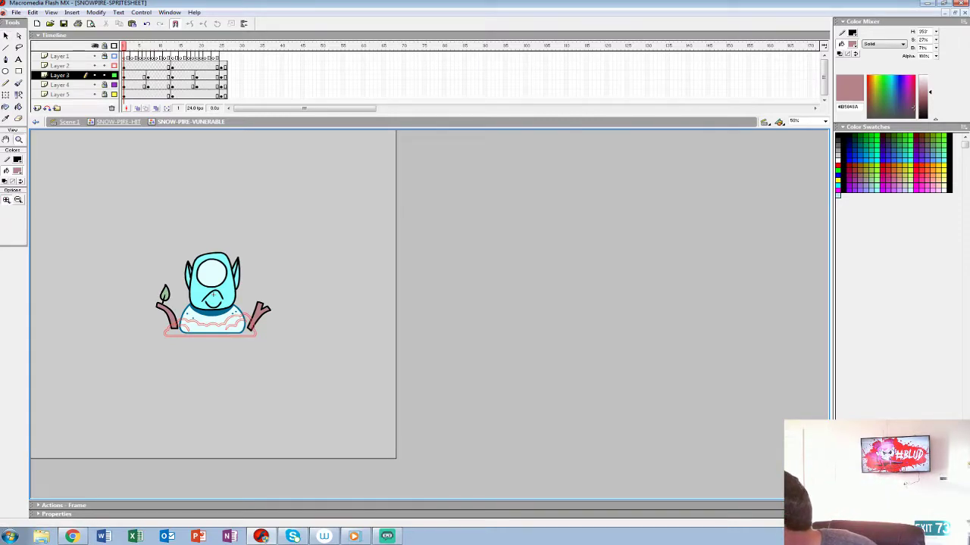
click(229, 298)
click(348, 284)
drag(348, 284, 157, 170)
click(18, 170)
click(147, 225)
click(18, 108)
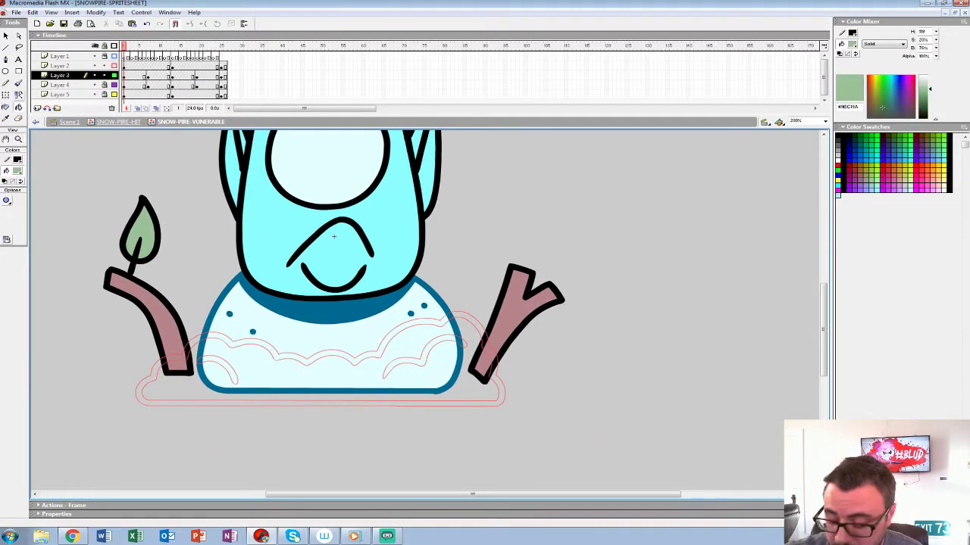
key(period)
key(period)
key(period)
key(period)
key(period)
key(period)
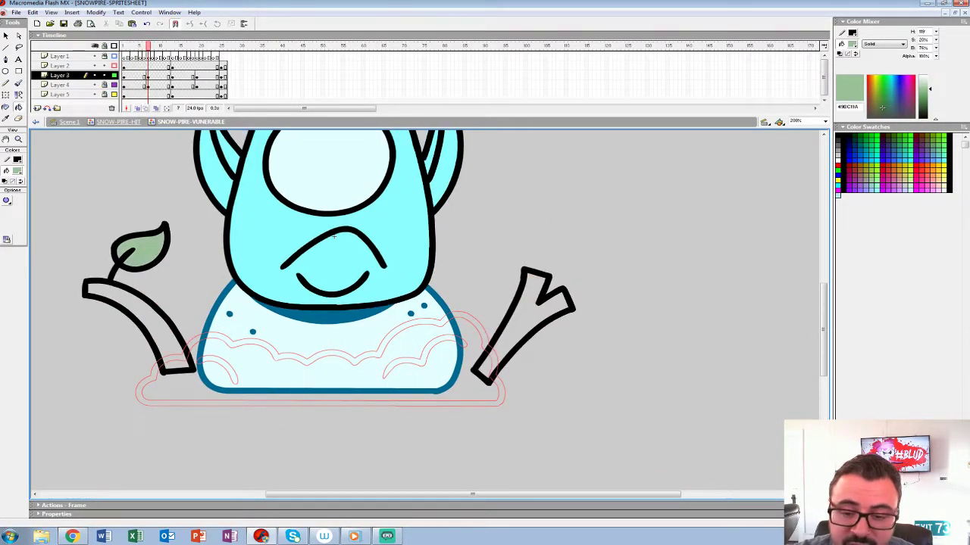
Fill the leaf with the same green on frames 13 and 19 of Layer 3
key(period)
key(period)
key(period)
key(period)
key(period)
key(period)
key(period)
key(period)
key(period)
key(period)
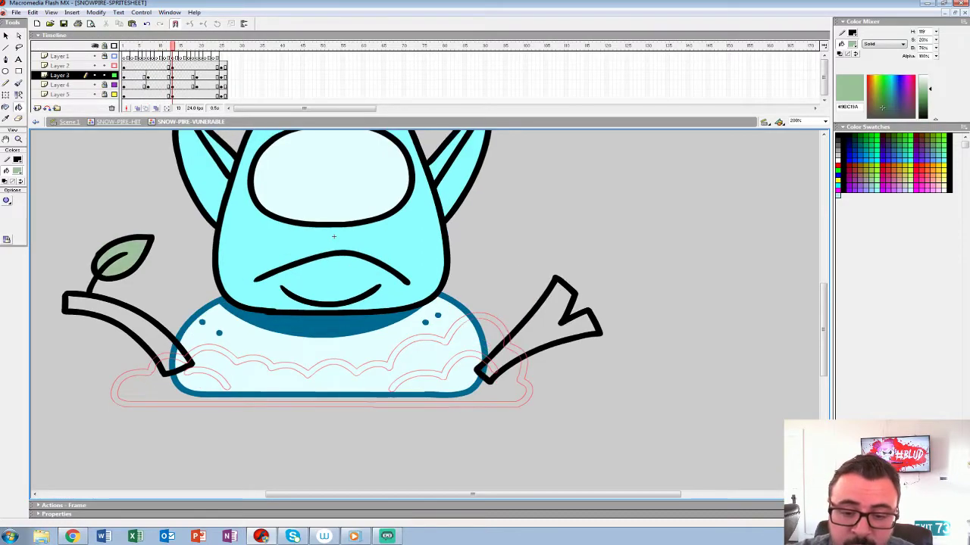
key(period)
key(period)
key(period)
key(period)
key(period)
key(period)
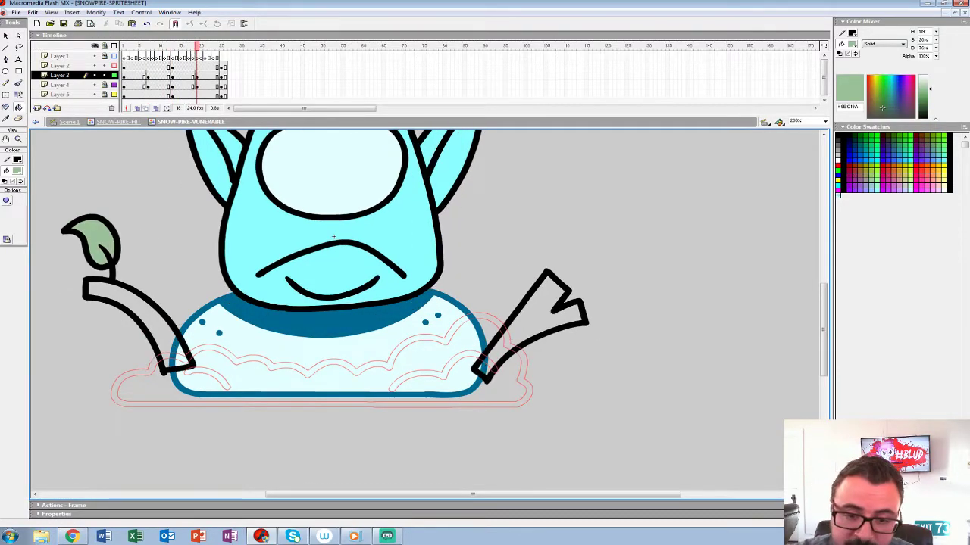
Sample the brown from the coloured stick arm on frame 25 and fill both arms on frame 19
click(17, 171)
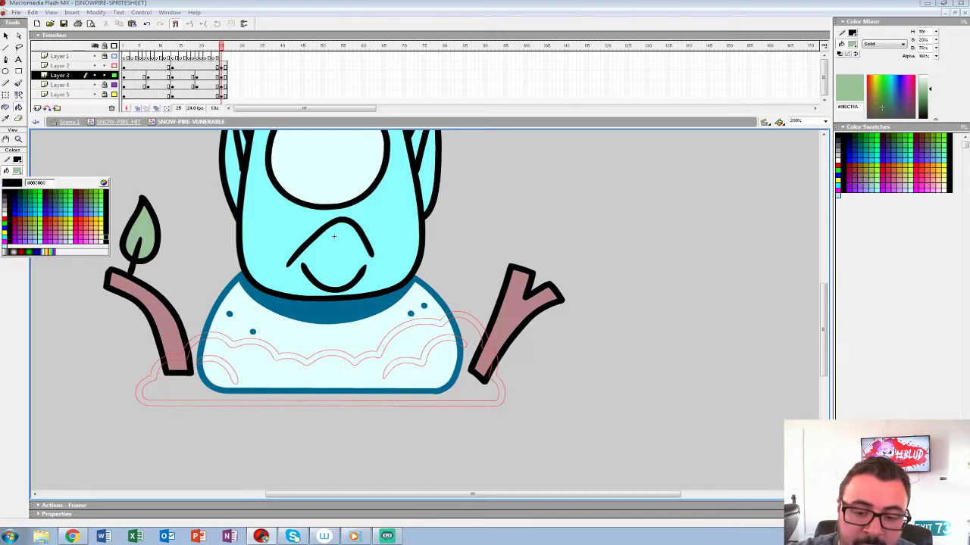
click(150, 305)
key(comma)
click(142, 309)
click(529, 316)
key(comma)
key(comma)
key(comma)
key(comma)
key(comma)
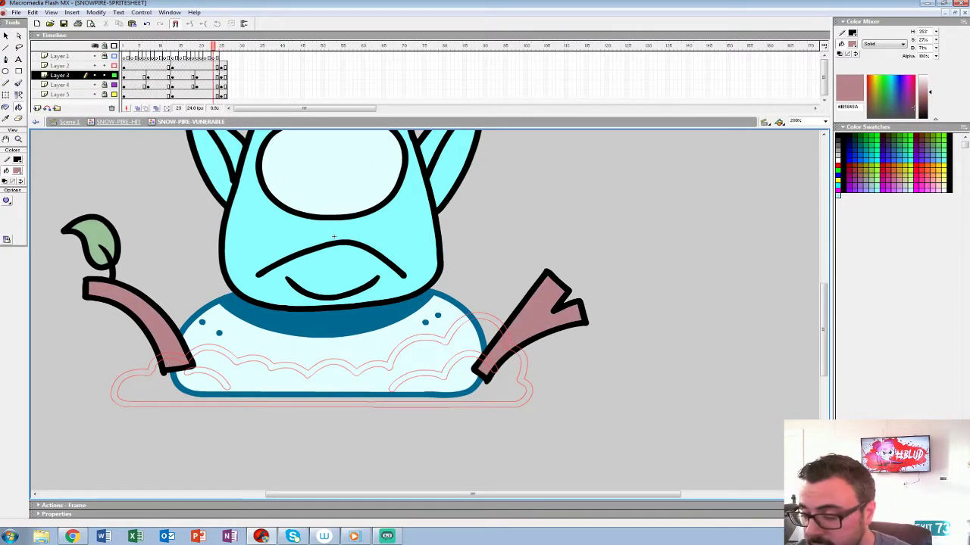
Fill both stick arms with the same brown on frames 13 and 7 of Layer 3
key(comma)
key(comma)
key(comma)
key(comma)
key(comma)
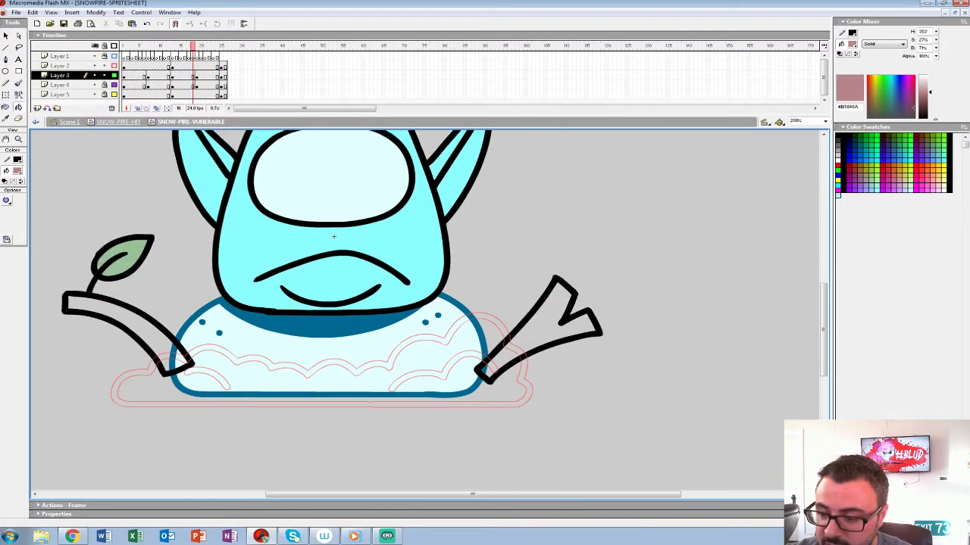
key(comma)
key(comma)
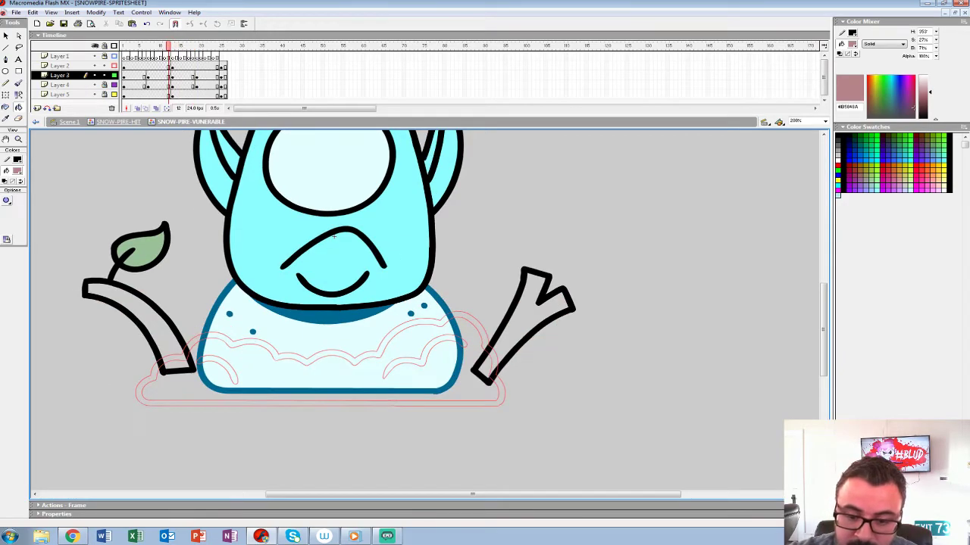
click(150, 319)
click(522, 323)
key(comma)
key(comma)
key(comma)
key(comma)
key(comma)
key(comma)
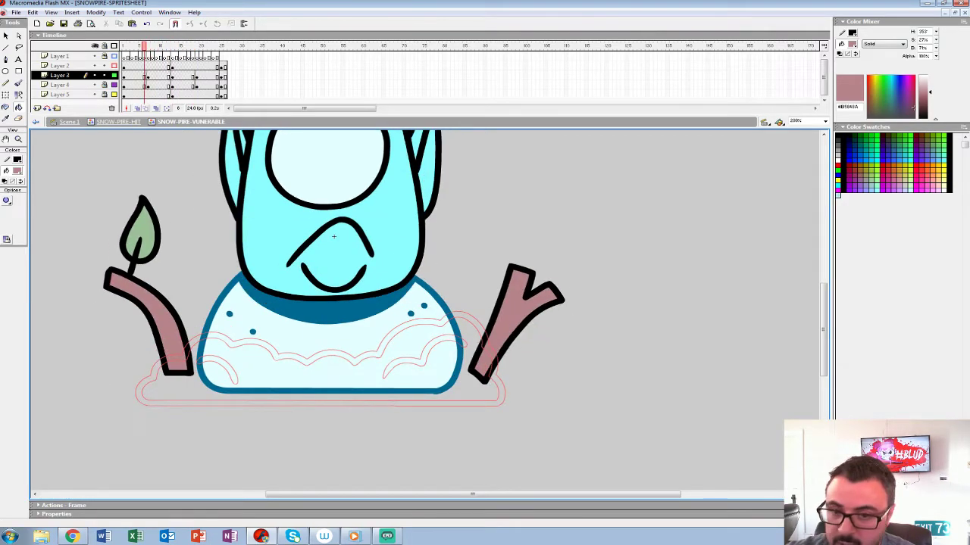
Isolate Layer 2 in full colour with Layers 3 to 5 hidden, add blank keyframes at frames 7 and 19, and enable onion skinning
click(114, 75)
click(114, 75)
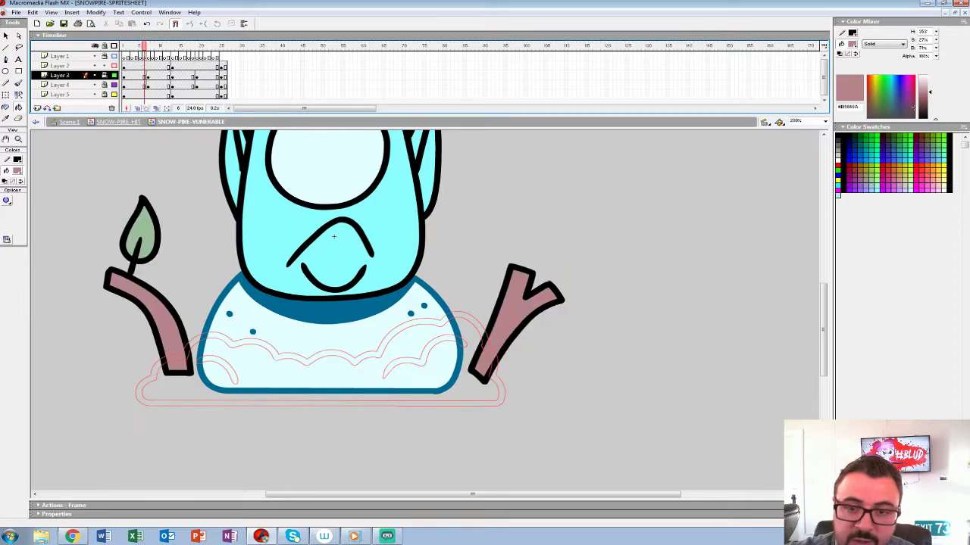
click(115, 65)
key(Return)
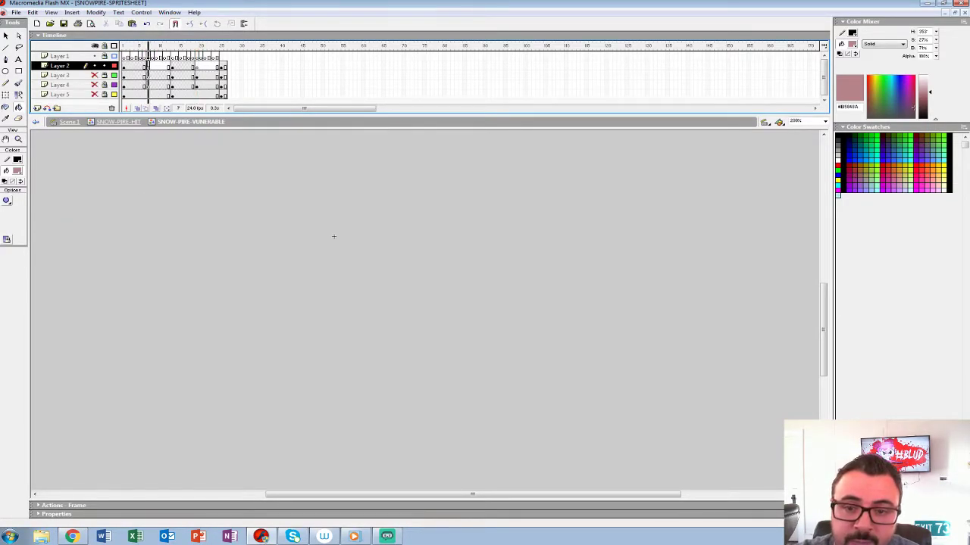
key(alt+shift+o)
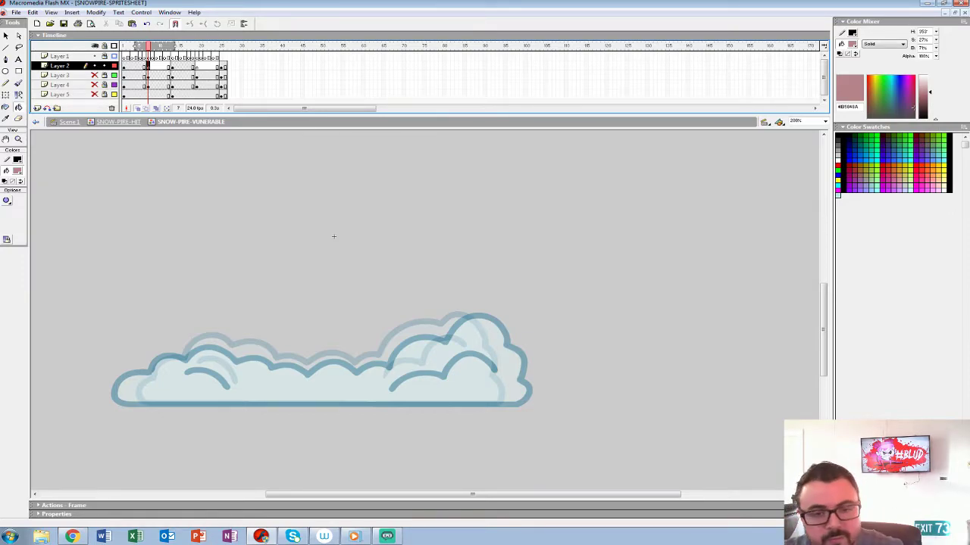
key(z)
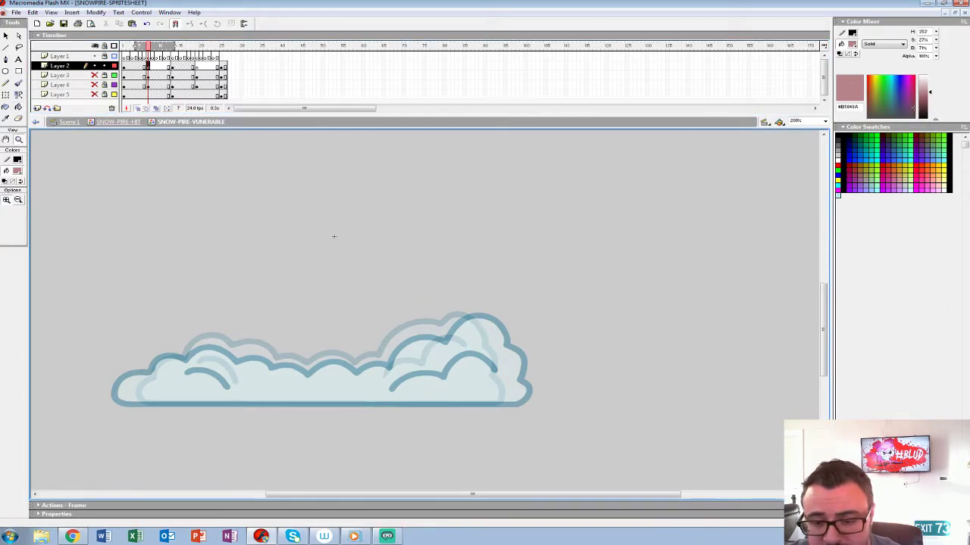
click(345, 368)
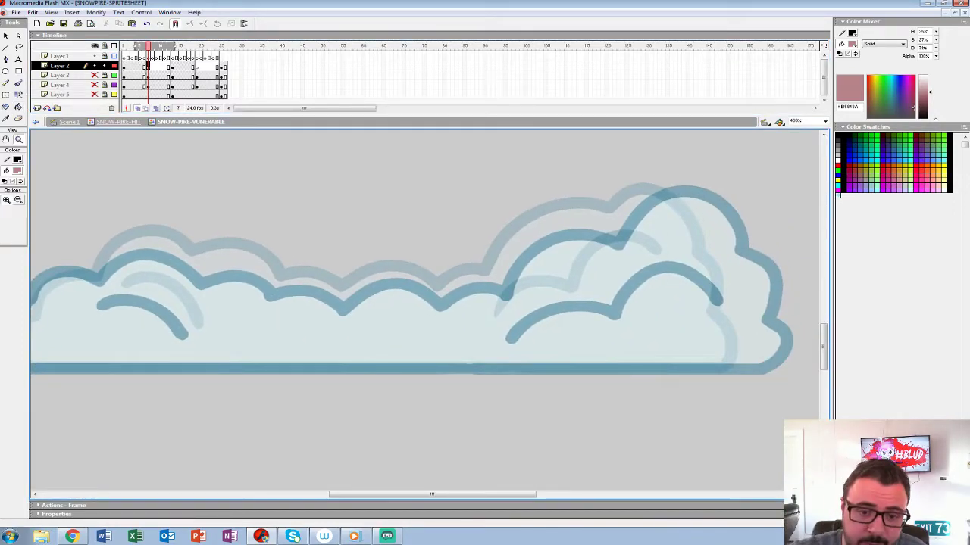
Sample the snow's dark blue outline colour and ink the in-between snow outline and inner curves on frame 7 of Layer 2
key(comma)
click(17, 171)
click(127, 237)
key(period)
drag(287, 333, 529, 304)
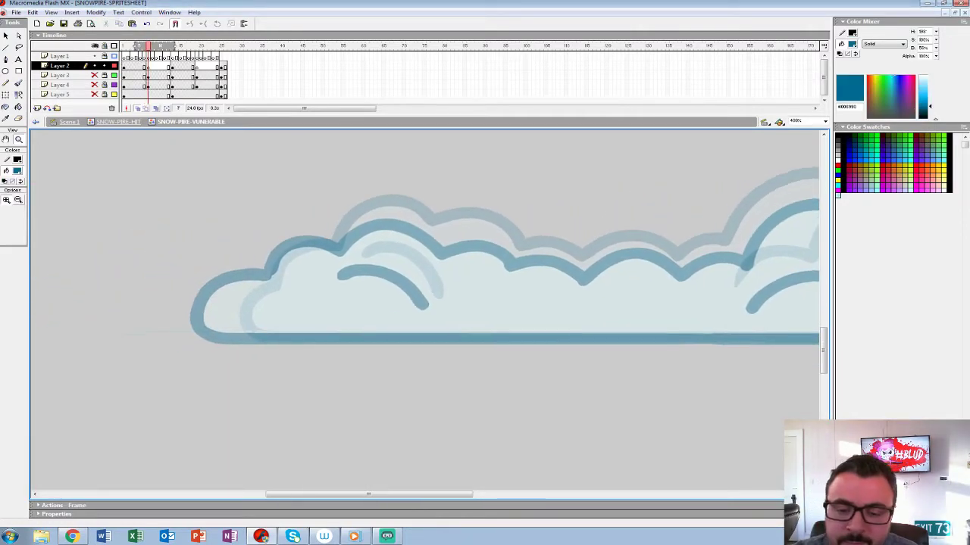
key(b)
mouse_move(266, 279)
mouse_down()
mouse_move(228, 297)
mouse_move(222, 323)
mouse_move(232, 335)
mouse_move(713, 338)
mouse_move(200, 346)
mouse_move(475, 346)
mouse_move(487, 327)
mouse_move(470, 291)
mouse_move(466, 238)
mouse_move(423, 181)
mouse_move(356, 178)
mouse_move(336, 205)
mouse_move(318, 197)
mouse_move(255, 206)
mouse_move(220, 256)
mouse_move(169, 269)
mouse_move(653, 215)
mouse_move(629, 202)
mouse_move(572, 209)
mouse_move(554, 223)
mouse_move(512, 204)
mouse_move(487, 206)
mouse_move(458, 183)
mouse_move(402, 186)
mouse_move(391, 175)
mouse_move(341, 168)
mouse_move(310, 203)
mouse_move(235, 235)
mouse_up()
mouse_move(409, 251)
mouse_down()
mouse_move(388, 222)
mouse_move(330, 215)
mouse_up()
drag(674, 243, 273, 262)
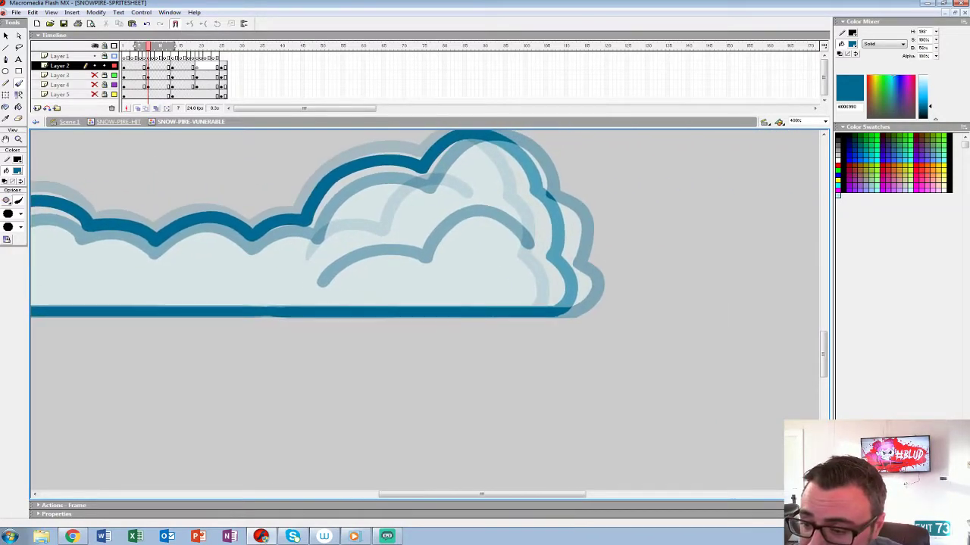
mouse_move(485, 203)
mouse_down()
mouse_move(425, 194)
mouse_move(390, 240)
mouse_move(374, 235)
mouse_move(311, 263)
mouse_up()
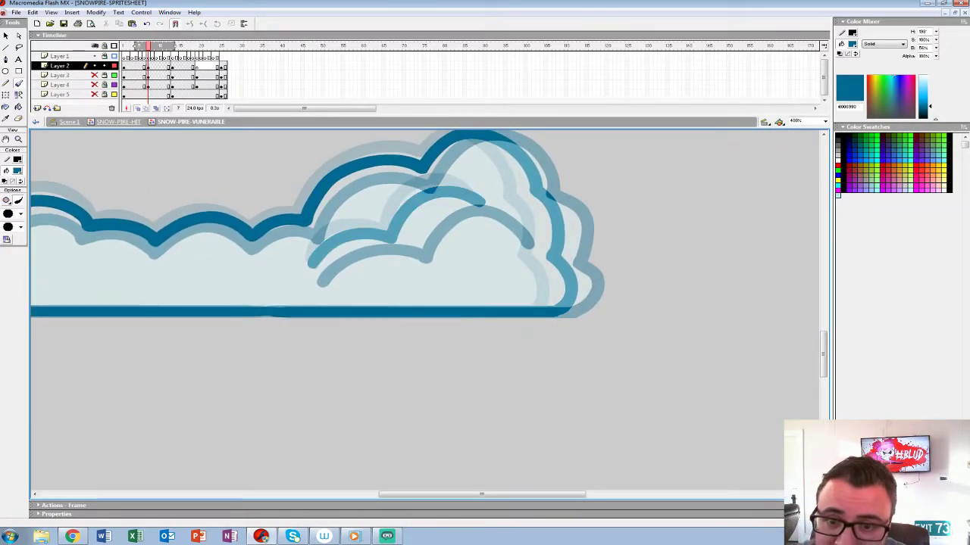
Ink the in-between snow outline with its inner curves on frame 19 of Layer 2
click(197, 66)
mouse_move(242, 258)
mouse_down()
mouse_move(742, 255)
mouse_move(618, 256)
mouse_up()
mouse_move(188, 256)
mouse_down()
mouse_move(164, 298)
mouse_move(185, 308)
mouse_move(757, 307)
mouse_move(301, 310)
mouse_move(492, 310)
mouse_move(504, 302)
mouse_move(501, 273)
mouse_move(486, 262)
mouse_move(493, 245)
mouse_move(465, 202)
mouse_move(486, 281)
mouse_move(474, 230)
mouse_move(404, 208)
mouse_move(369, 250)
mouse_move(301, 246)
mouse_move(256, 299)
mouse_up()
drag(256, 300, 506, 230)
drag(530, 265, 353, 289)
mouse_move(560, 239)
mouse_down()
mouse_move(540, 177)
mouse_move(470, 175)
mouse_move(445, 207)
mouse_move(418, 200)
mouse_move(348, 225)
mouse_move(331, 256)
mouse_move(309, 250)
mouse_move(274, 270)
mouse_up()
mouse_move(281, 272)
mouse_down()
mouse_move(657, 210)
mouse_move(614, 190)
mouse_move(566, 215)
mouse_move(535, 198)
mouse_move(499, 201)
mouse_move(483, 186)
mouse_move(430, 187)
mouse_move(378, 164)
mouse_move(314, 191)
mouse_move(268, 193)
mouse_move(244, 231)
mouse_move(216, 239)
mouse_up()
drag(644, 261, 211, 286)
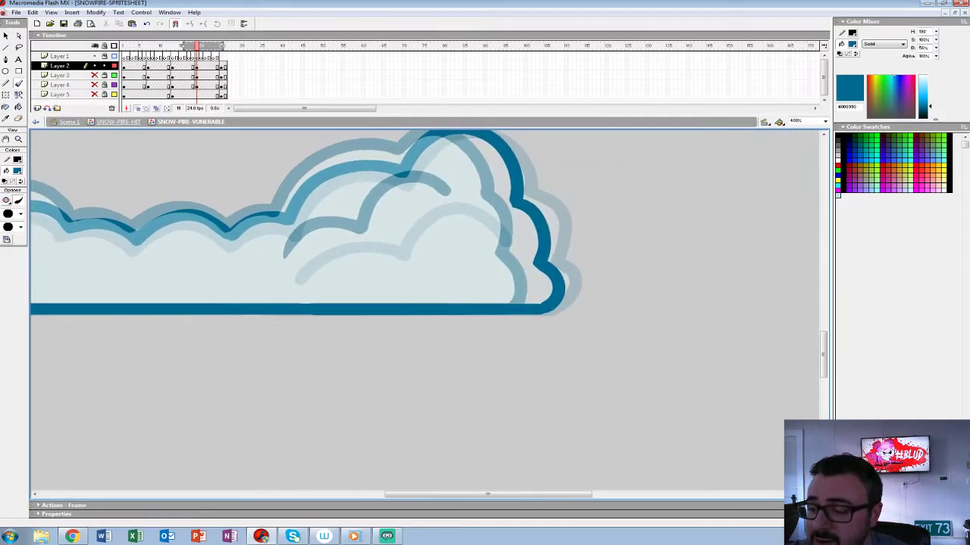
mouse_move(500, 221)
mouse_down()
mouse_move(421, 199)
mouse_move(382, 241)
mouse_move(318, 249)
mouse_move(759, 242)
mouse_up()
mouse_move(427, 266)
mouse_down()
mouse_move(392, 235)
mouse_move(340, 228)
mouse_up()
drag(454, 250, 216, 273)
Turn off onion skinning, sample the pale snow colour from frame 18 and fill the newly inked snow on Layer 2
click(137, 108)
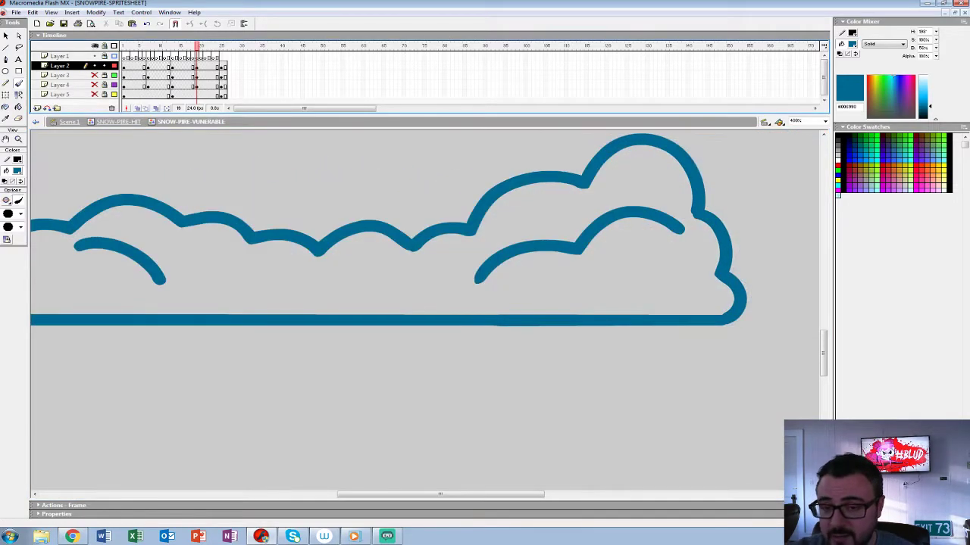
key(comma)
key(period)
key(comma)
click(18, 171)
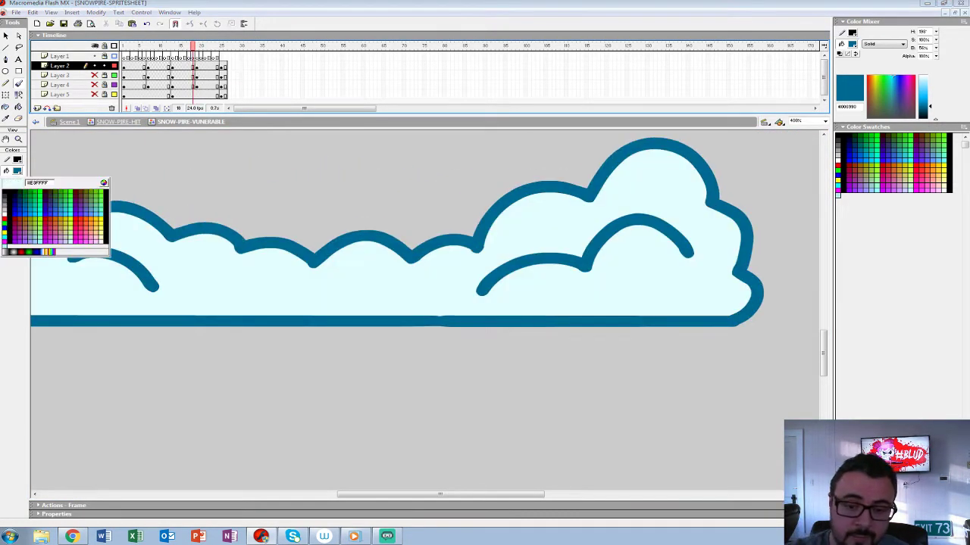
click(91, 290)
key(Return)
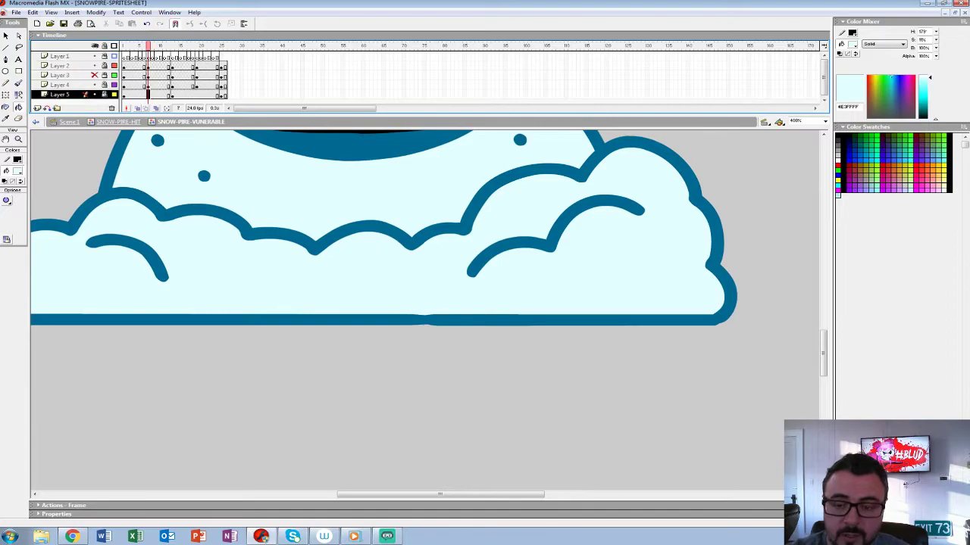
Insert a blank keyframe at frame 7 of Layer 5 and display it in full colour with onion skinning and the other layers outlined
key(Delete)
alt+click(94, 95)
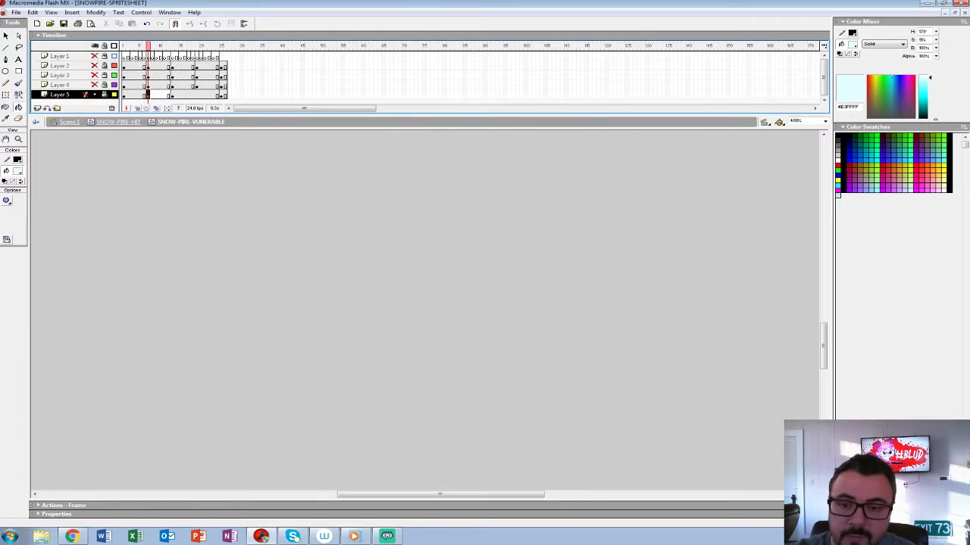
key(ctrl+z)
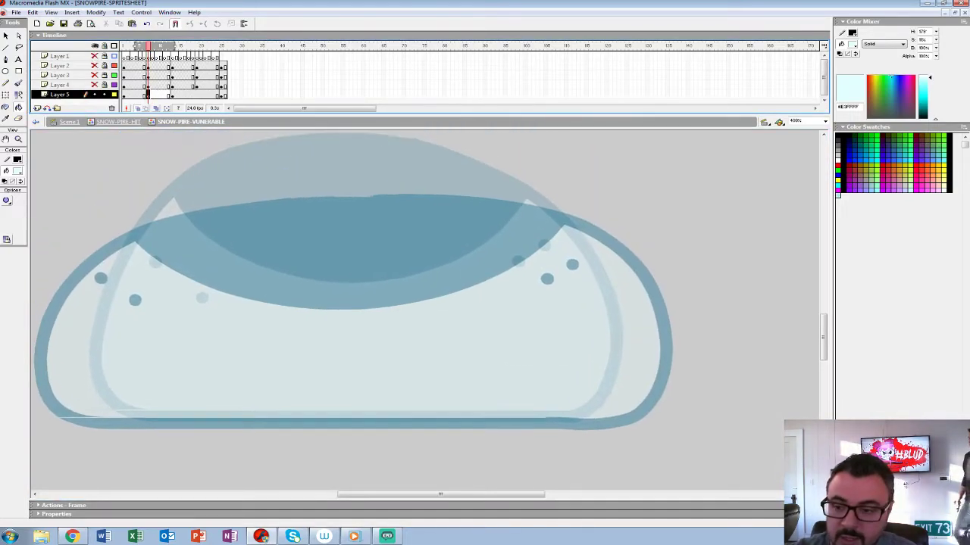
drag(94, 85, 114, 75)
click(114, 95)
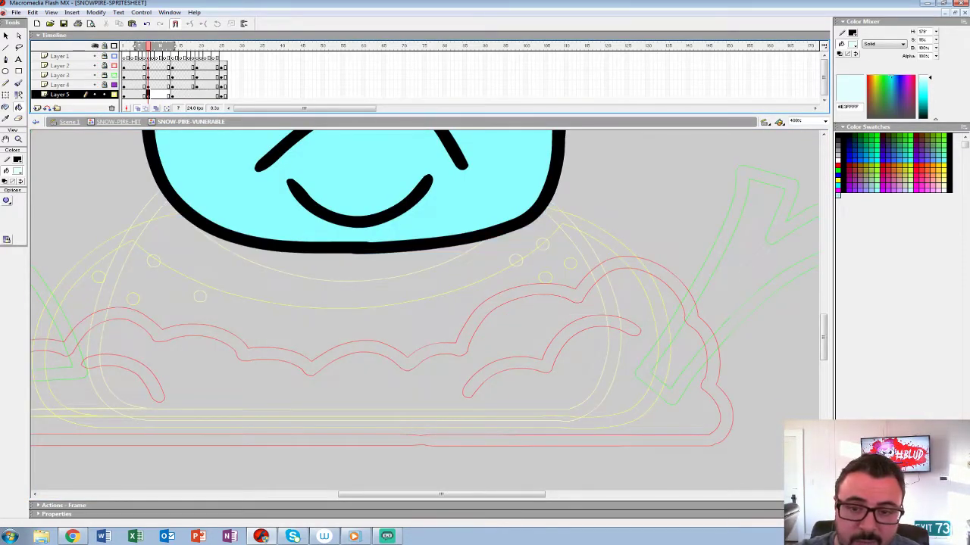
click(115, 94)
click(115, 84)
Sample the body's dark blue and ink the in-between body outline with its neck shadow curve on frame 7 of Layer 5
click(17, 171)
key(Escape)
key(comma)
click(17, 171)
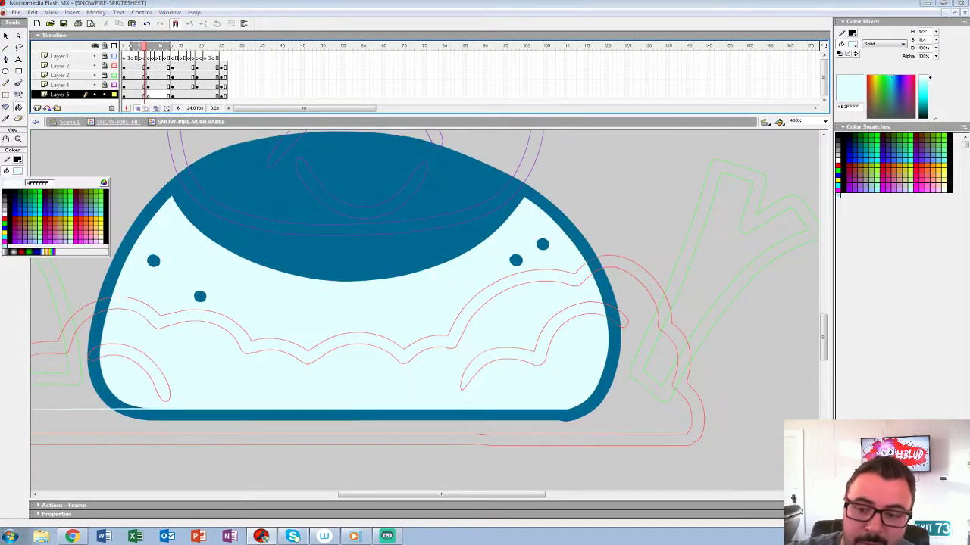
click(212, 198)
key(period)
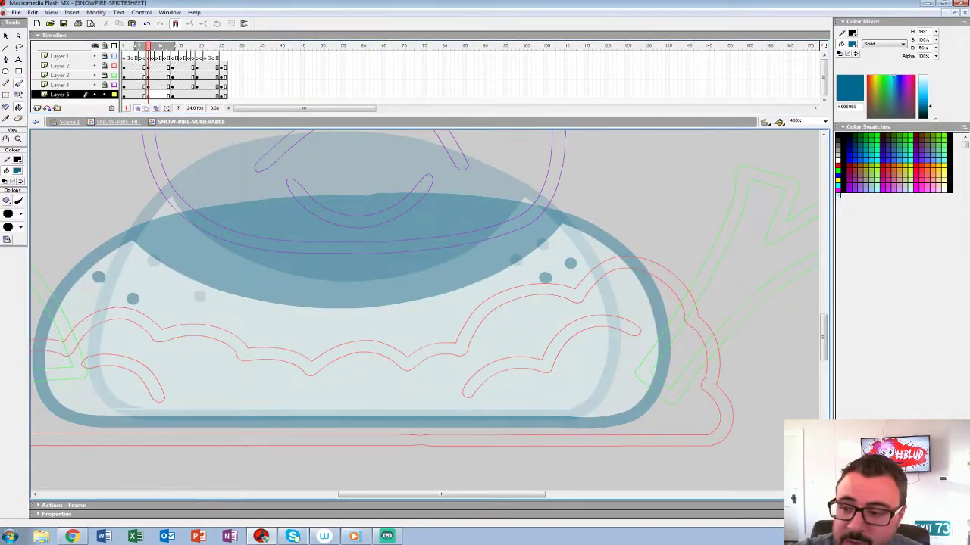
key(b)
mouse_move(597, 414)
mouse_down()
mouse_move(629, 381)
mouse_move(635, 318)
mouse_move(595, 248)
mouse_move(519, 196)
mouse_move(402, 156)
mouse_move(256, 152)
mouse_move(133, 218)
mouse_move(68, 344)
mouse_move(126, 421)
mouse_move(51, 346)
mouse_up()
mouse_move(528, 337)
mouse_down()
mouse_move(39, 342)
mouse_move(130, 425)
mouse_up()
mouse_move(547, 207)
mouse_down()
mouse_move(455, 273)
mouse_move(349, 288)
mouse_move(284, 279)
mouse_move(210, 244)
mouse_move(174, 212)
mouse_up()
Add the small dots on the body and fill the neck shadow area with dark blue on frame 7
click(544, 274)
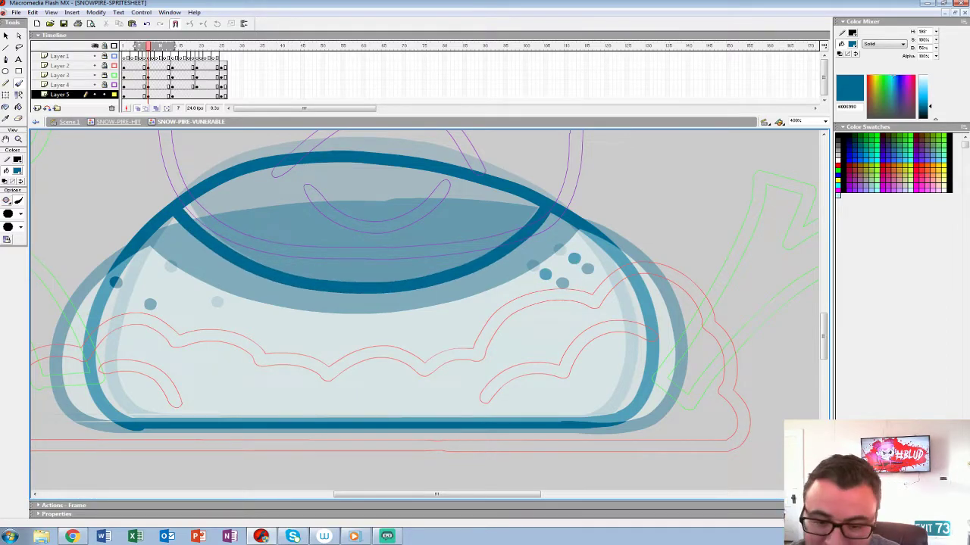
click(19, 108)
click(333, 227)
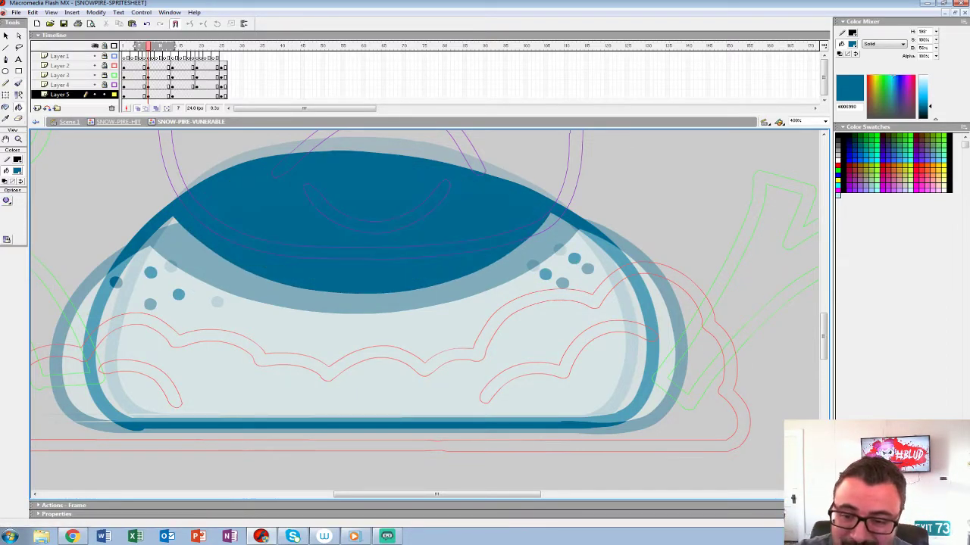
Clear the copied body artwork from frame 19 of Layer 5 with onion skinning turned on
click(196, 95)
click(127, 94)
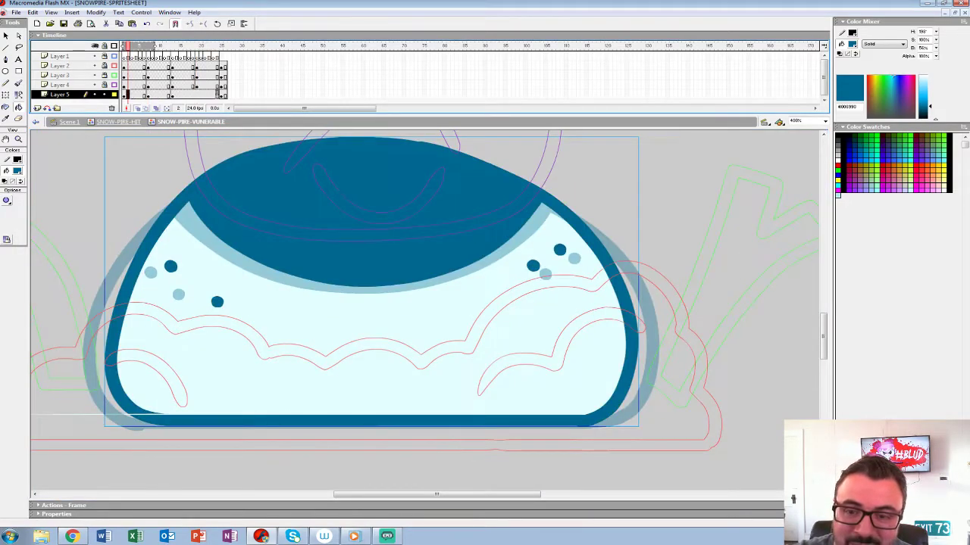
click(197, 95)
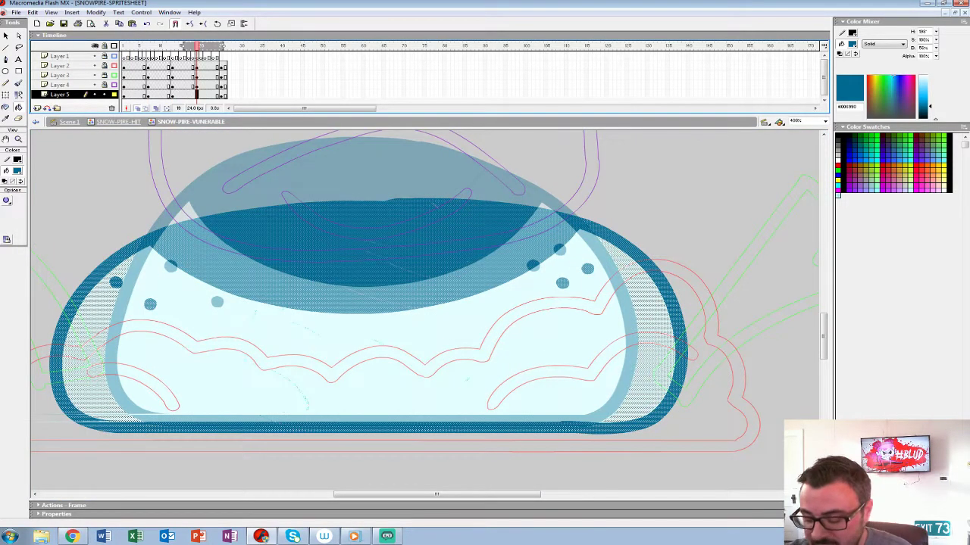
key(Delete)
Ink the in-between body outline on frame 19 of Layer 5 in dark blue, redrawing its top curve
drag(424, 303, 572, 268)
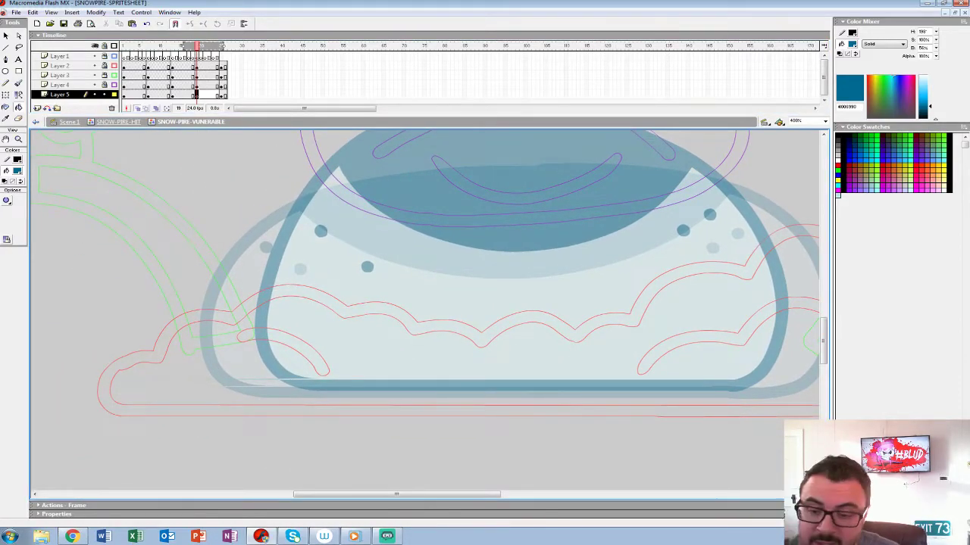
key(b)
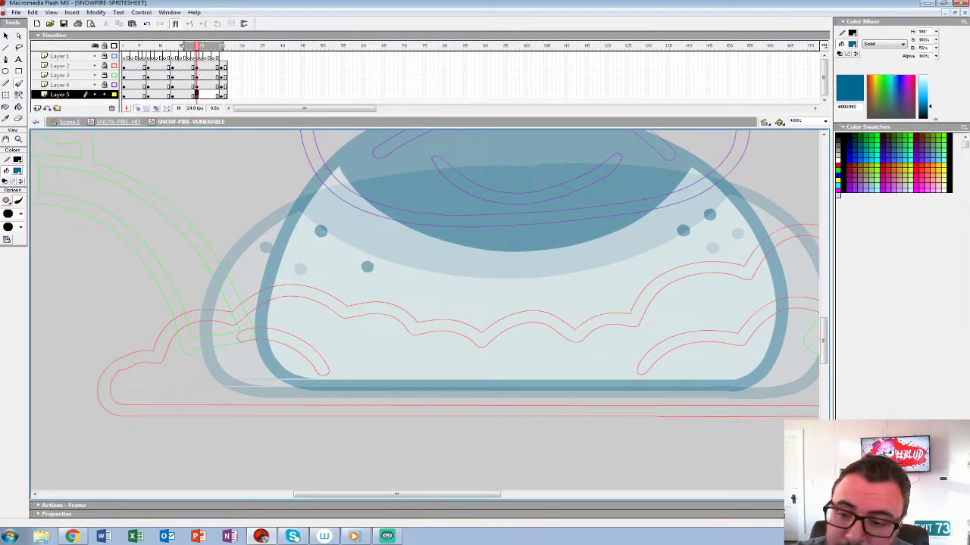
mouse_move(350, 176)
mouse_down()
mouse_move(278, 219)
mouse_move(225, 299)
mouse_move(222, 340)
mouse_move(258, 386)
mouse_move(732, 391)
mouse_up()
mouse_move(732, 392)
mouse_down()
mouse_move(447, 390)
mouse_move(506, 368)
mouse_move(521, 320)
mouse_move(515, 274)
mouse_move(491, 230)
mouse_move(451, 195)
mouse_move(379, 159)
mouse_up()
mouse_move(379, 160)
mouse_down()
mouse_move(535, 194)
mouse_move(391, 185)
mouse_move(201, 219)
mouse_up()
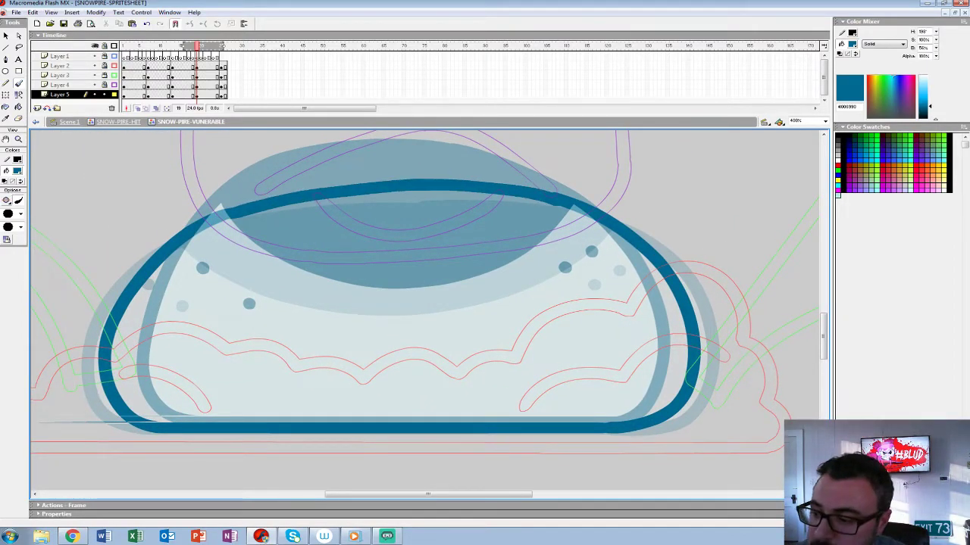
key(ctrl+z)
mouse_move(558, 201)
mouse_down()
mouse_move(488, 186)
mouse_move(360, 185)
mouse_move(232, 215)
mouse_up()
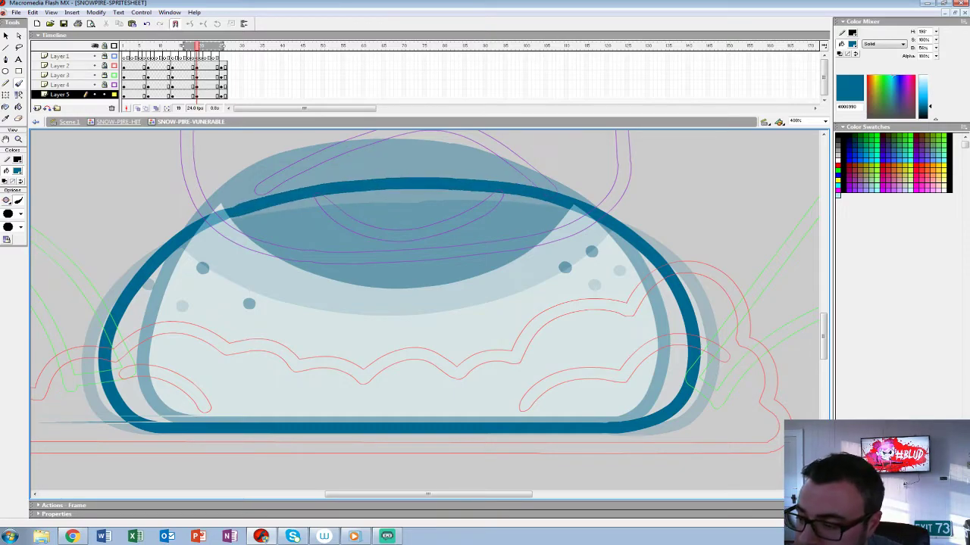
Draw the neck shadow curve and the small body dots on frame 19, and fill the shadow with dark blue
mouse_move(598, 222)
mouse_down()
mouse_move(491, 281)
mouse_move(376, 299)
mouse_move(301, 291)
mouse_move(209, 250)
mouse_up()
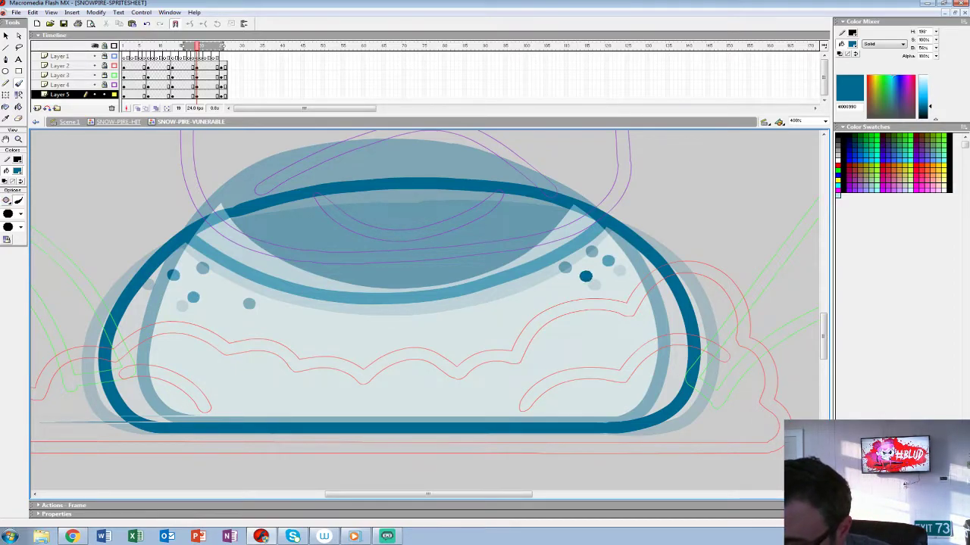
drag(586, 276, 569, 278)
key(k)
click(379, 235)
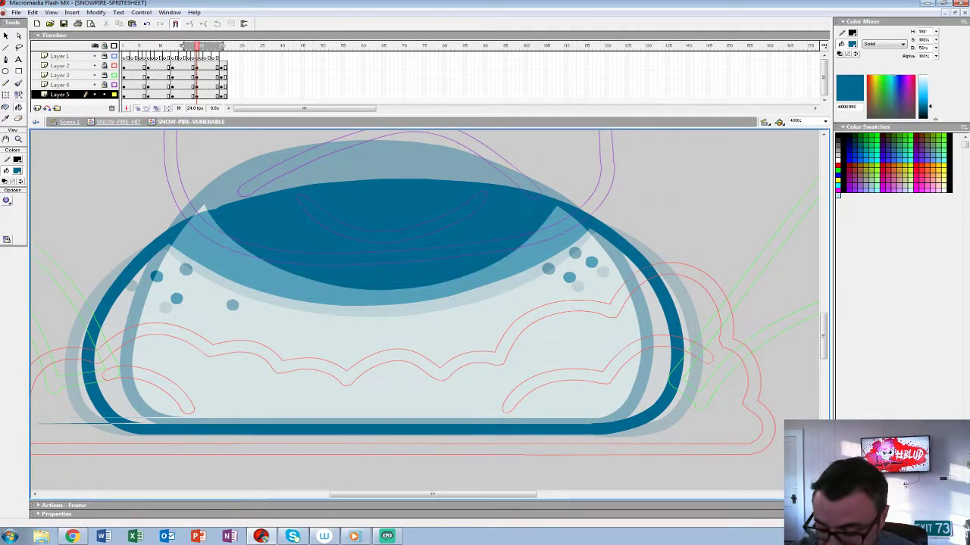
Turn off onion skinning, pick the pale snow colour and fill the body on frame 19 of Layer 5
key(Return)
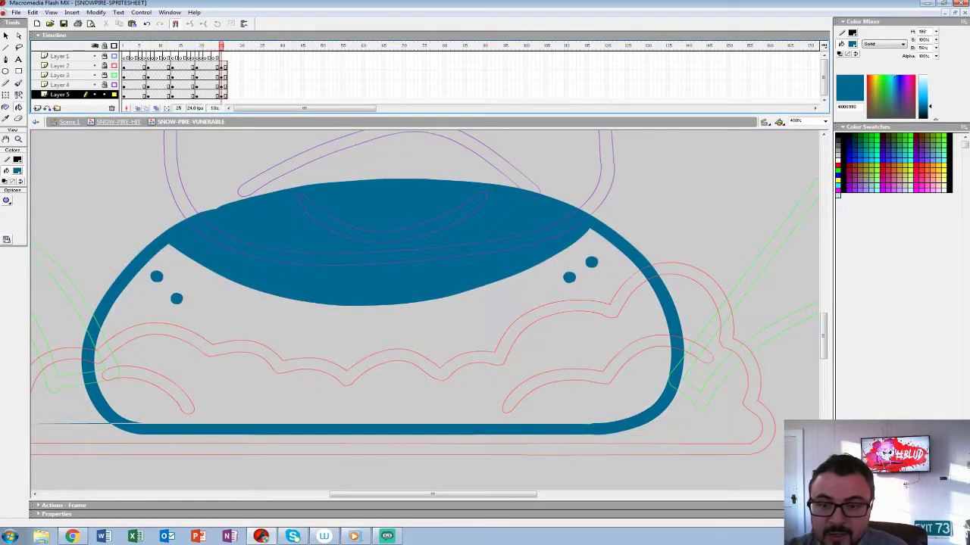
click(17, 170)
click(4, 246)
key(comma)
key(comma)
key(comma)
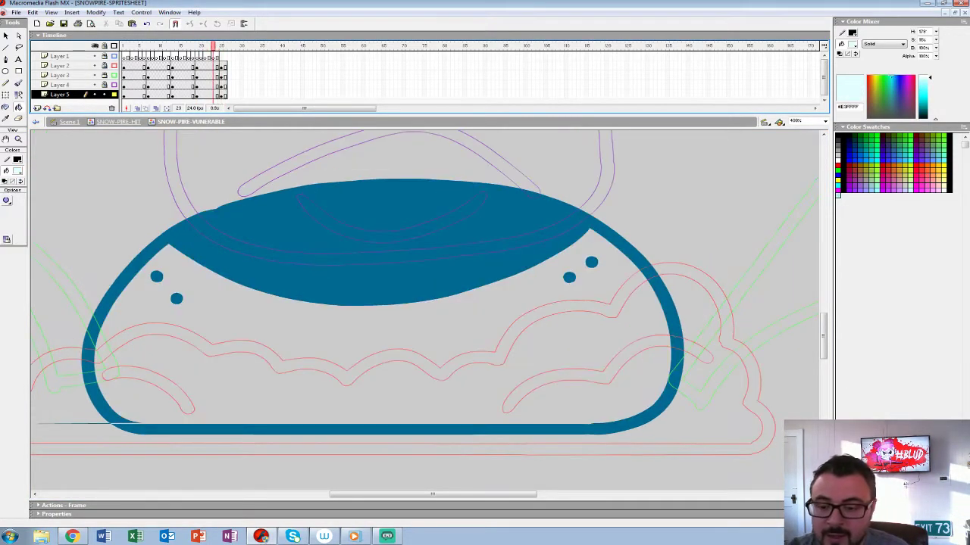
click(378, 340)
Fill the frame 7 body on Layer 5 with the pale snow colour and display all layers in full colour
key(comma)
key(comma)
key(comma)
key(comma)
key(comma)
key(comma)
key(comma)
key(comma)
key(comma)
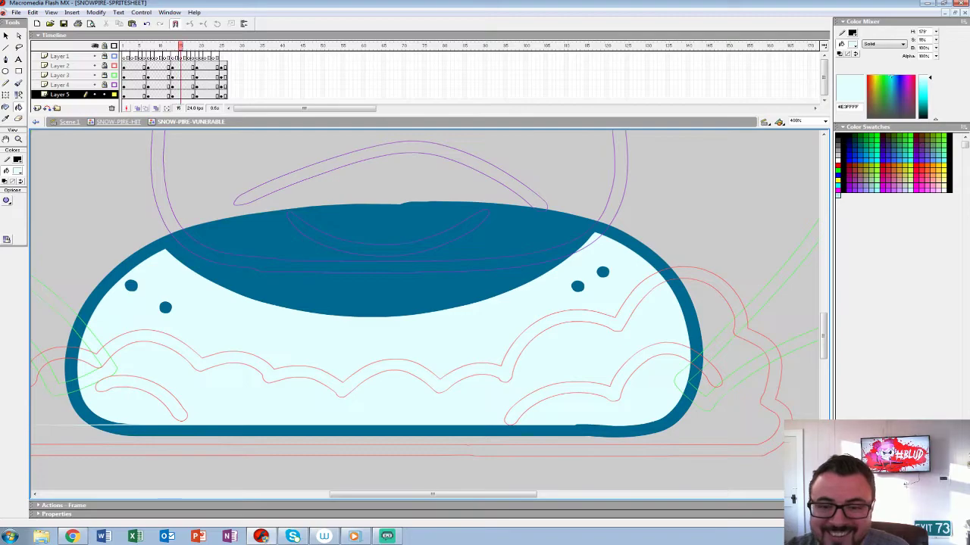
key(comma)
click(379, 341)
key(comma)
key(comma)
key(comma)
key(comma)
key(comma)
key(comma)
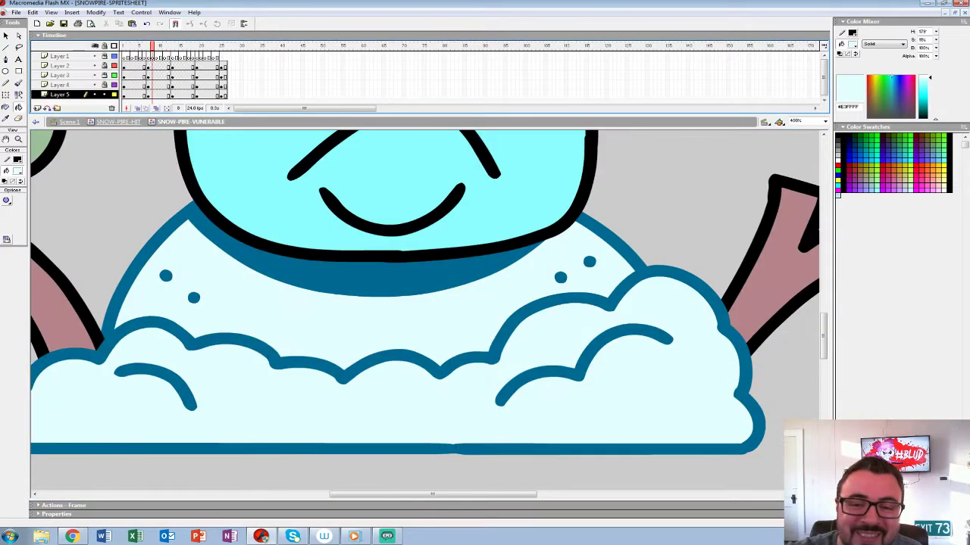
Play back the SNOW-PIRE-VUNERABLE loop with the whole character in view
click(18, 140)
alt+click(454, 293)
alt+click(454, 294)
alt+click(453, 293)
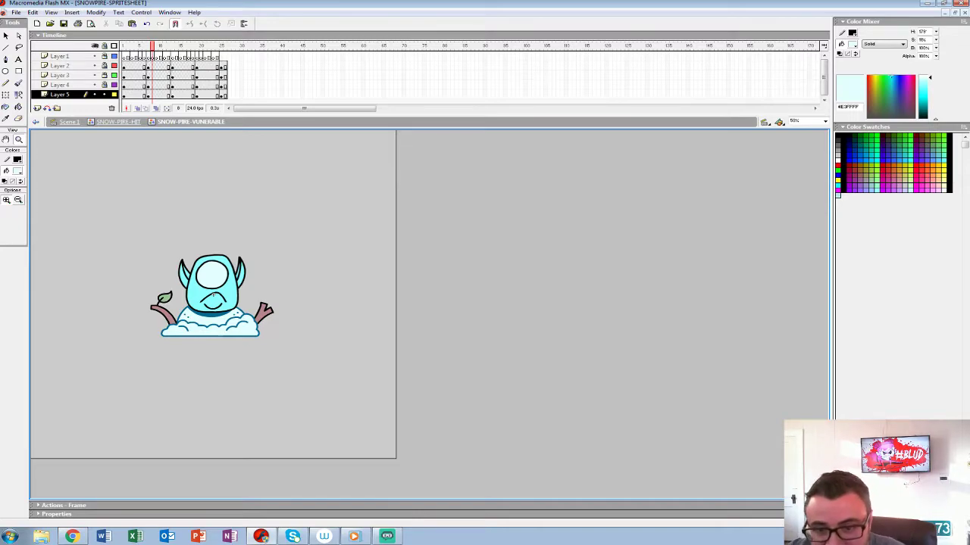
key(Return)
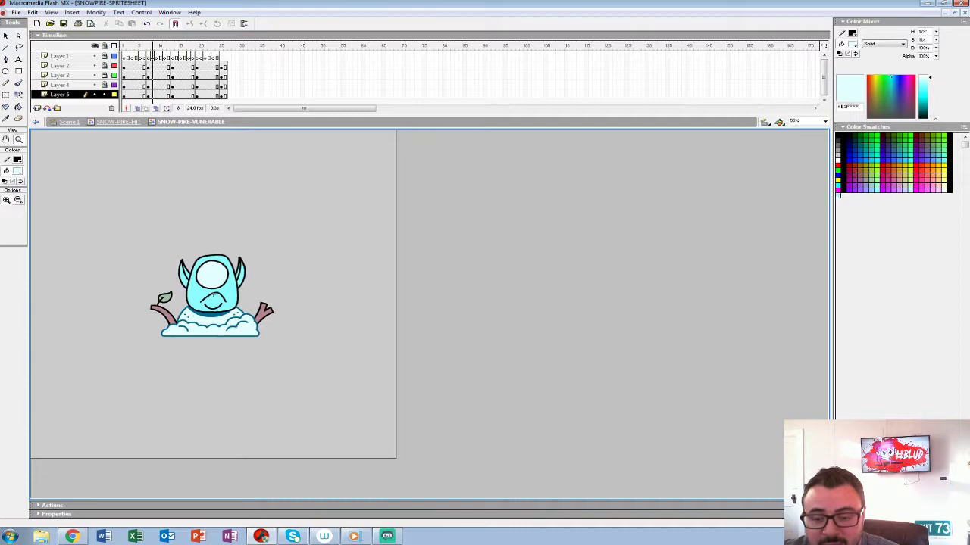
key(Return)
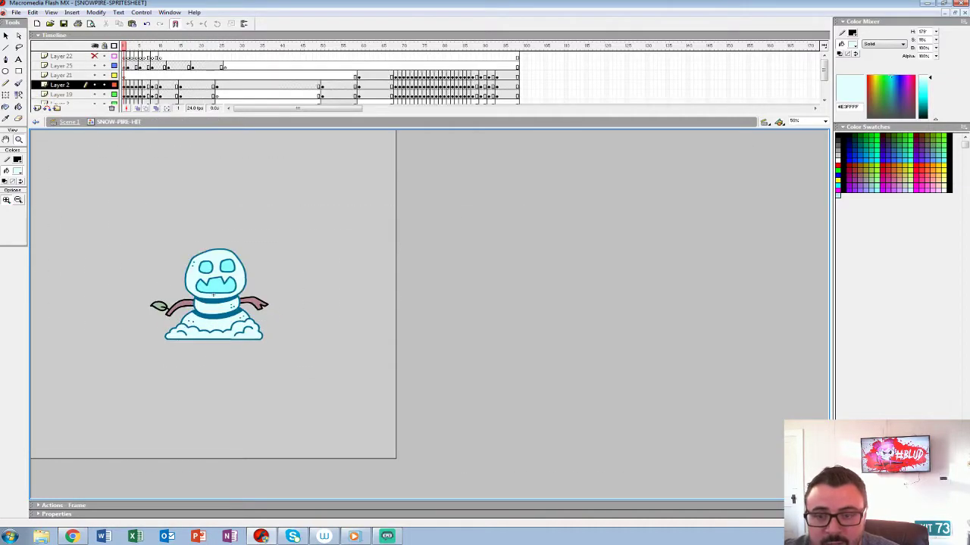
Return to the SNOW-PIRE-HIT symbol, enlarge its timeline to show all layers and play the animation
key(Return)
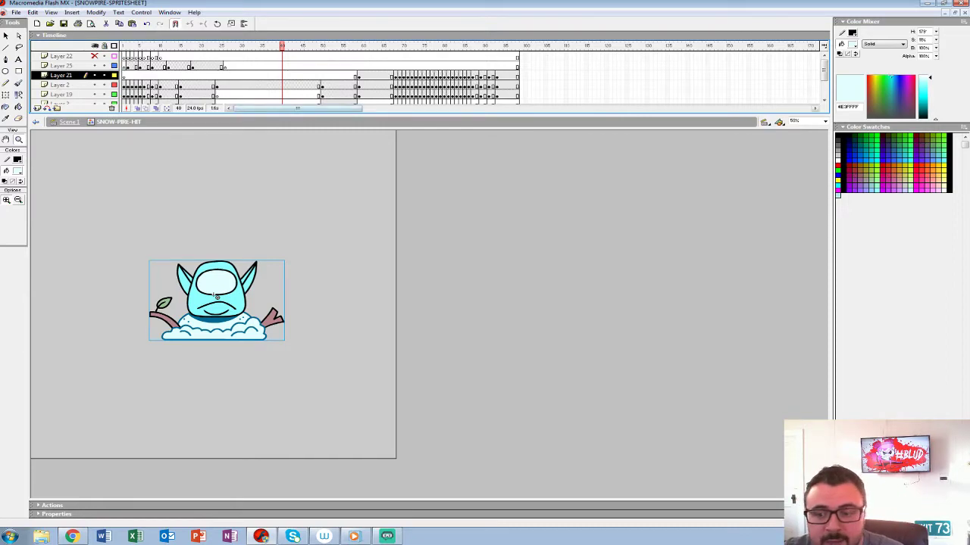
drag(424, 114, 424, 168)
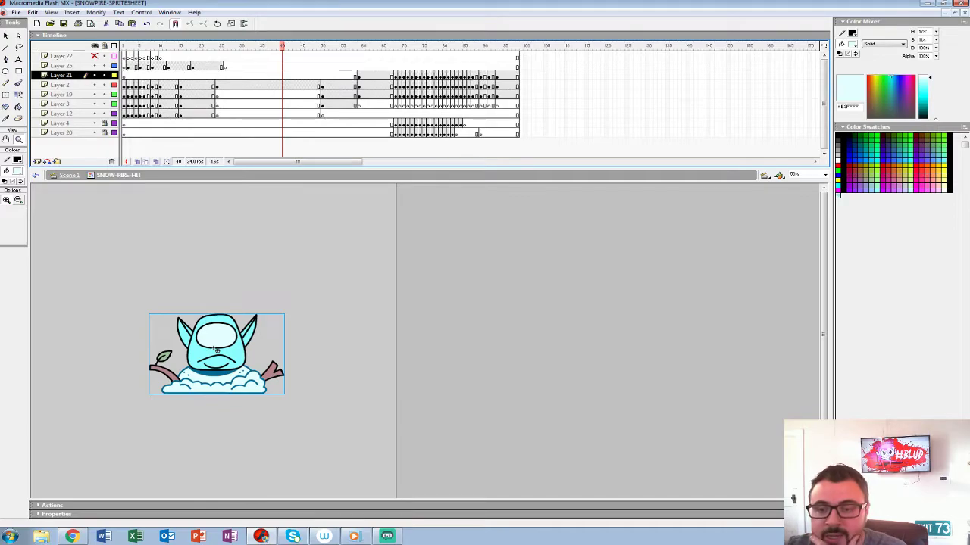
key(Return)
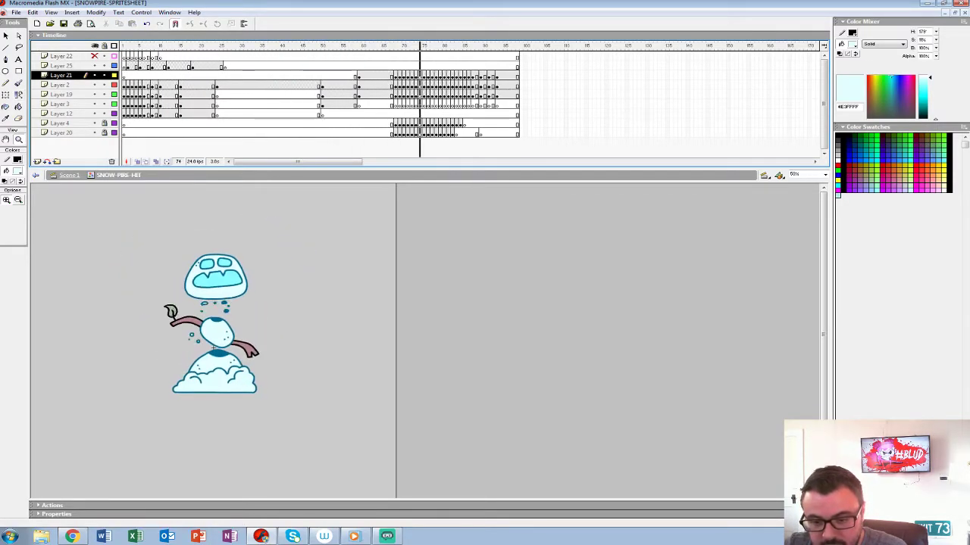
Lock all layers of SNOW-PIRE-HIT and make the hidden Layer 22 visible
drag(105, 122, 105, 56)
click(63, 56)
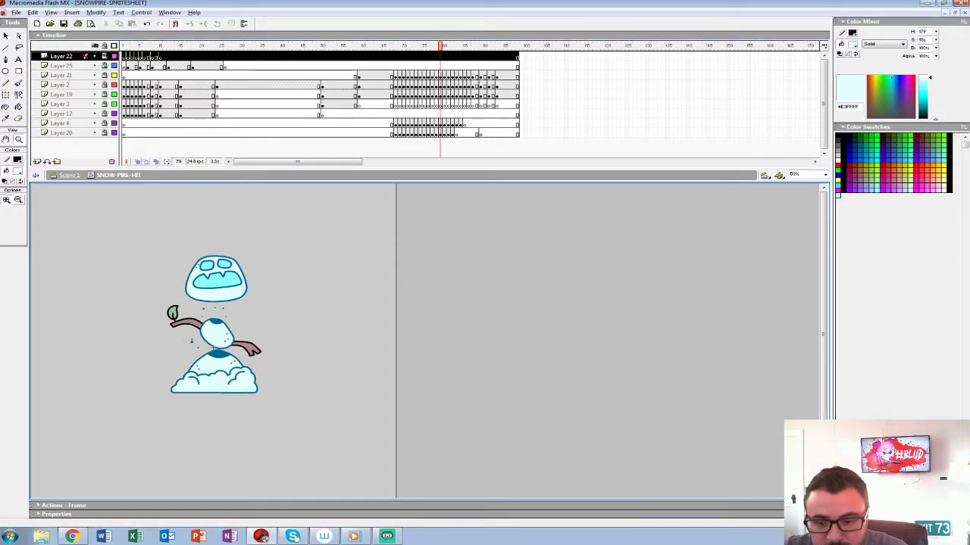
key(ctrl+minus)
Play back the SNOW-PIRE-HIT animation around frames 23 to 56 to check the transition out of the vulnerable loop
click(216, 94)
key(Return)
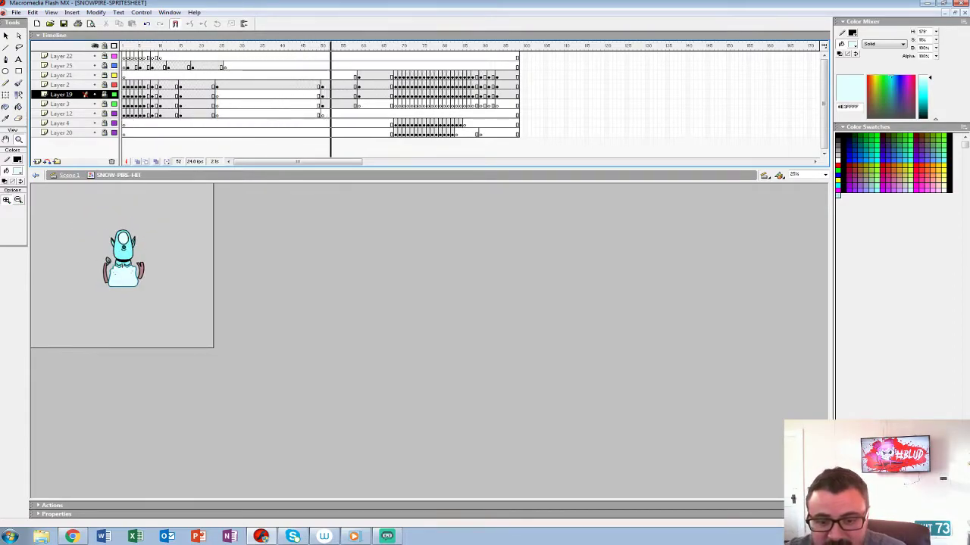
click(213, 57)
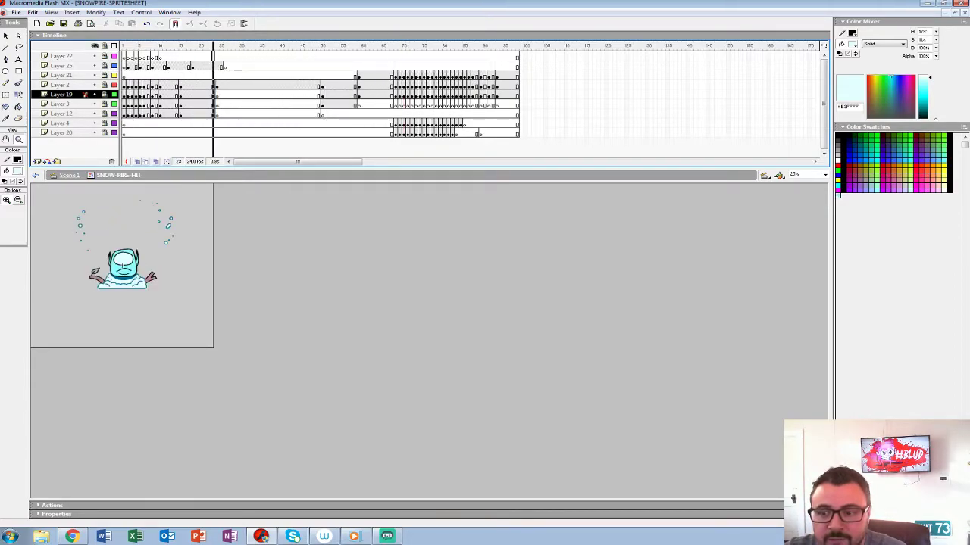
key(Return)
key(Return)
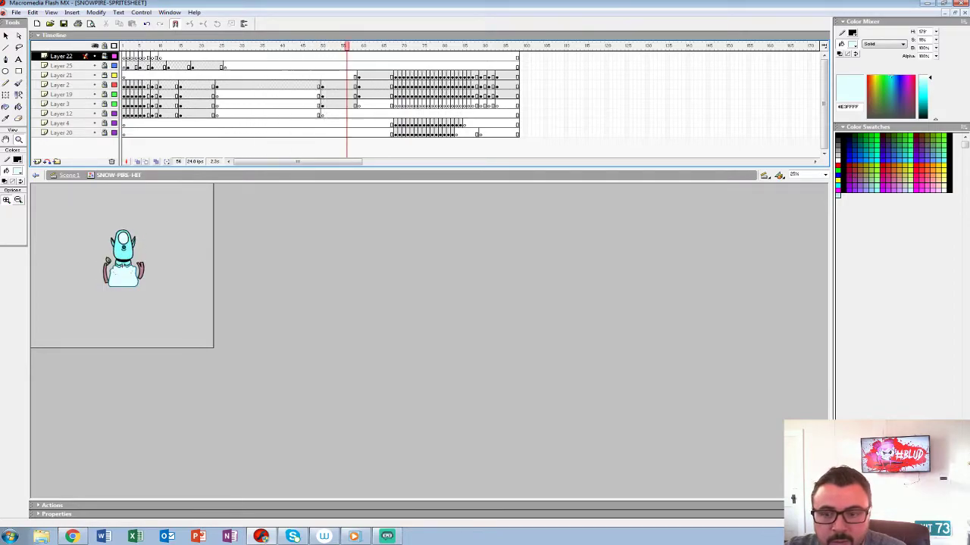
Compare frames 24 and 50 of SNOW-PIRE-HIT and unlock every layer except Layer 22
click(229, 75)
click(216, 86)
click(6, 36)
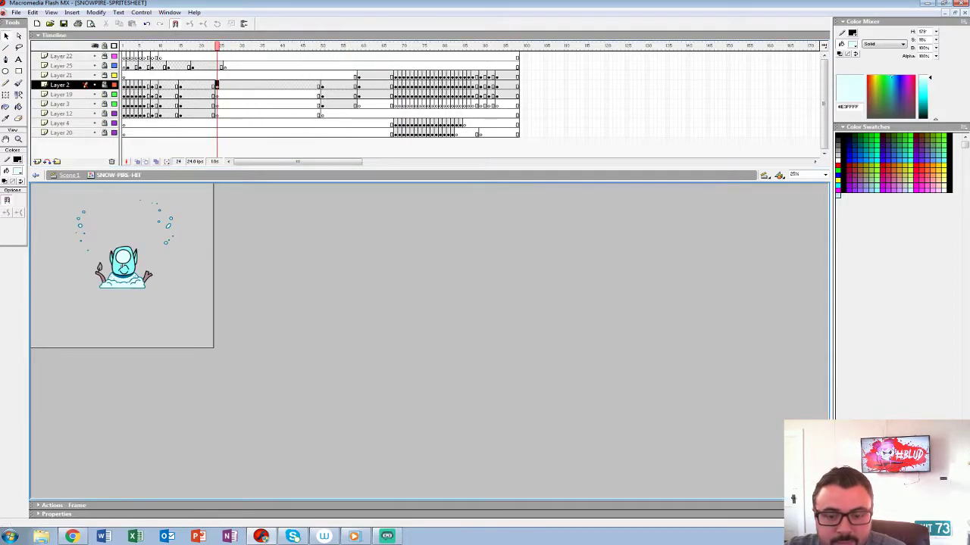
click(322, 76)
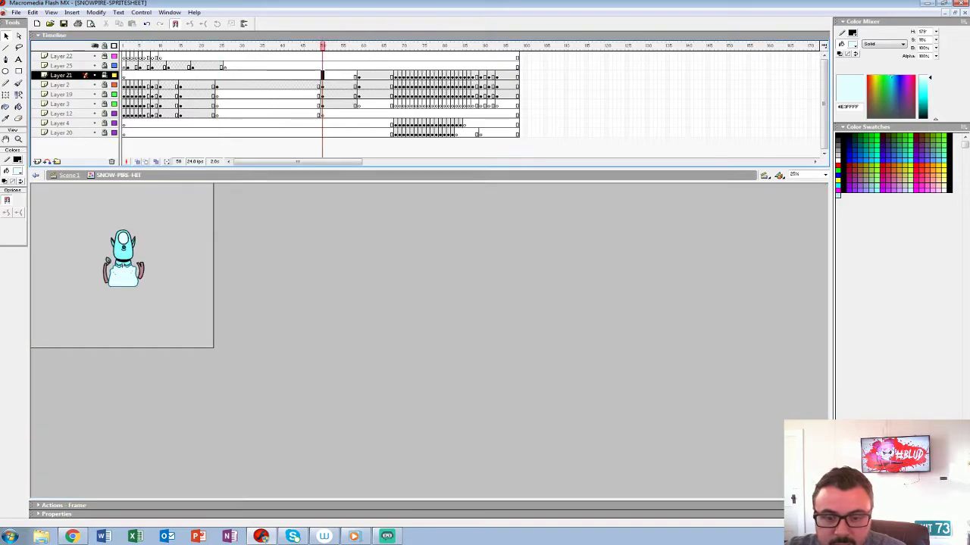
click(168, 75)
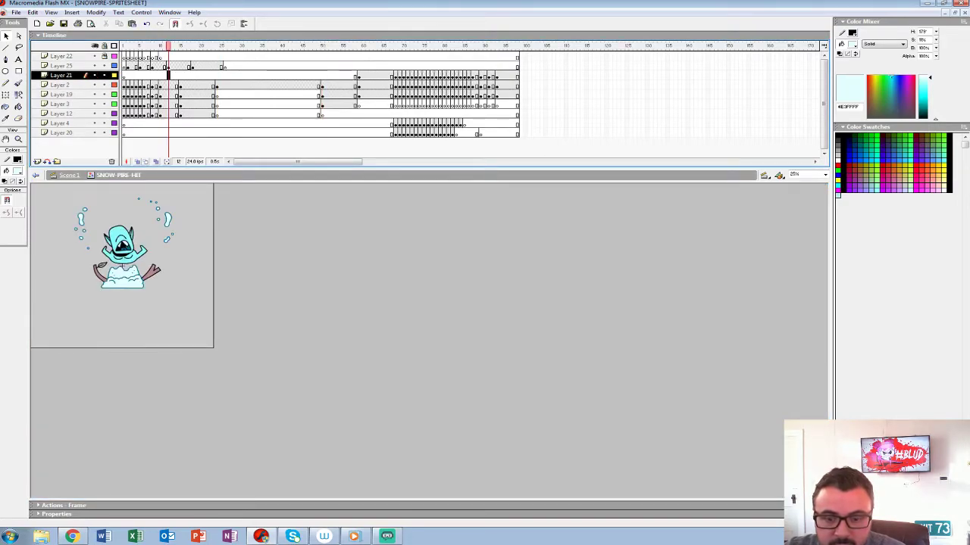
Examine the character and snow artwork across the early hit frames of Layers 25, 21 and 2
click(123, 251)
click(327, 76)
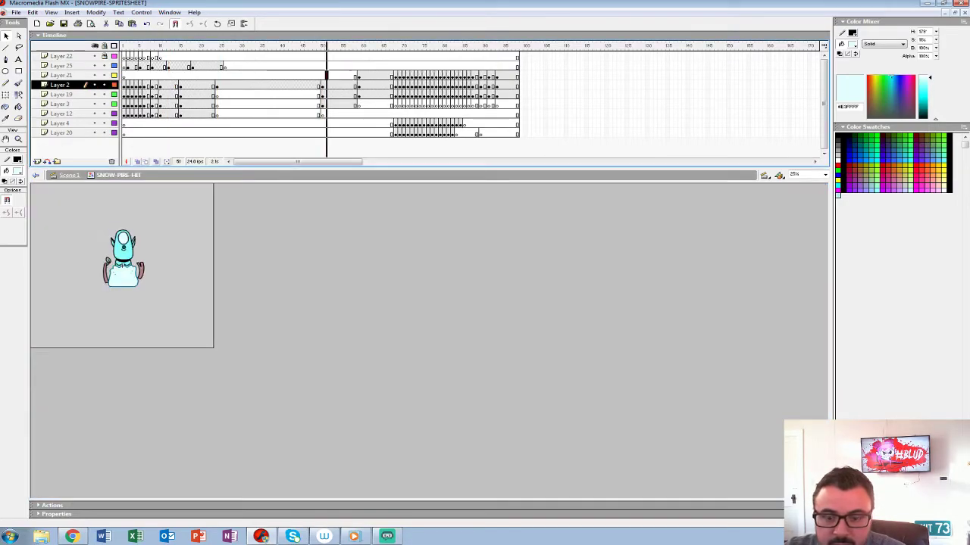
click(160, 75)
click(161, 66)
click(181, 66)
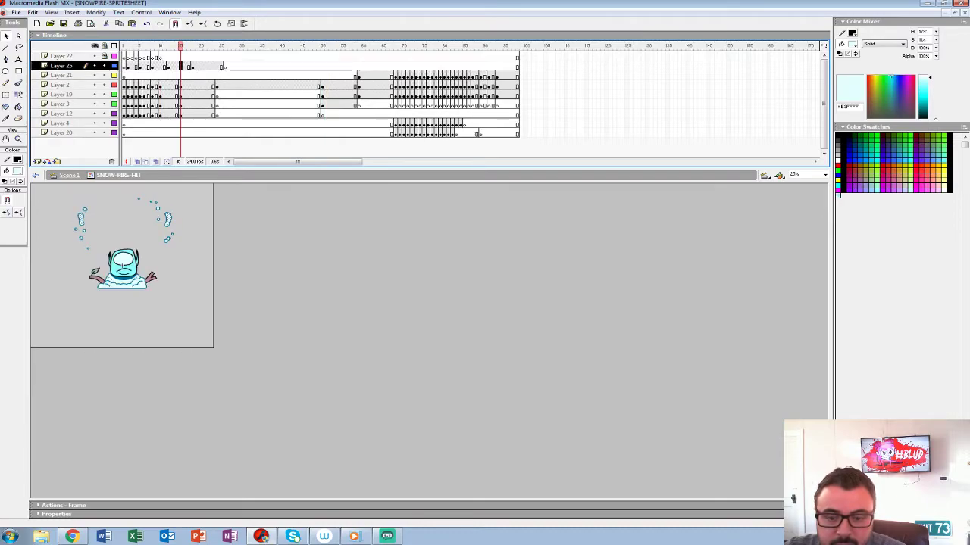
click(209, 66)
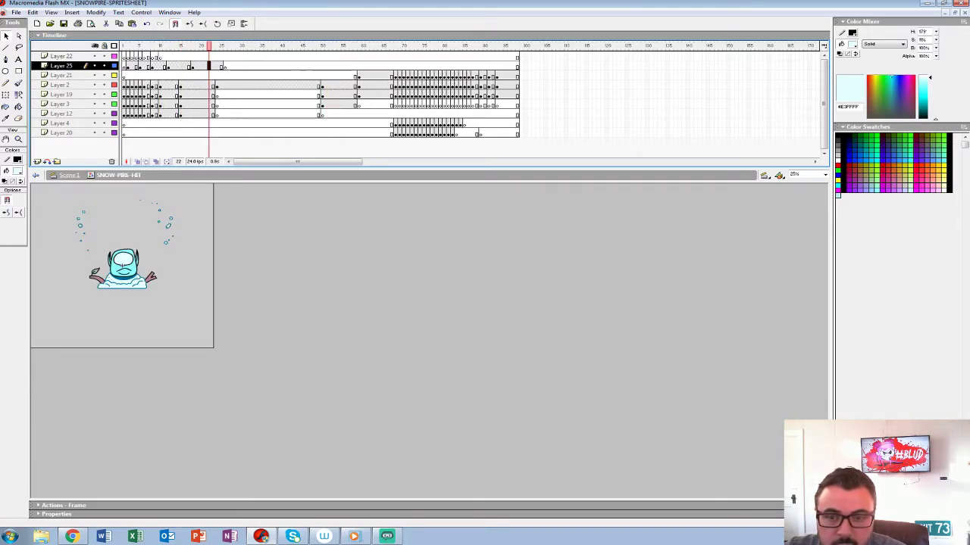
drag(209, 47, 161, 46)
click(160, 66)
click(156, 85)
click(164, 85)
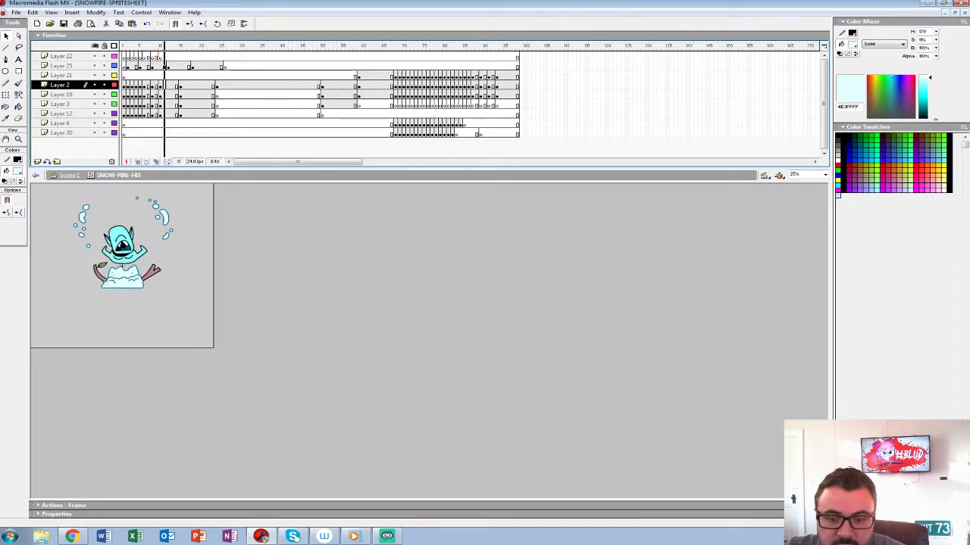
click(189, 85)
click(144, 85)
click(140, 85)
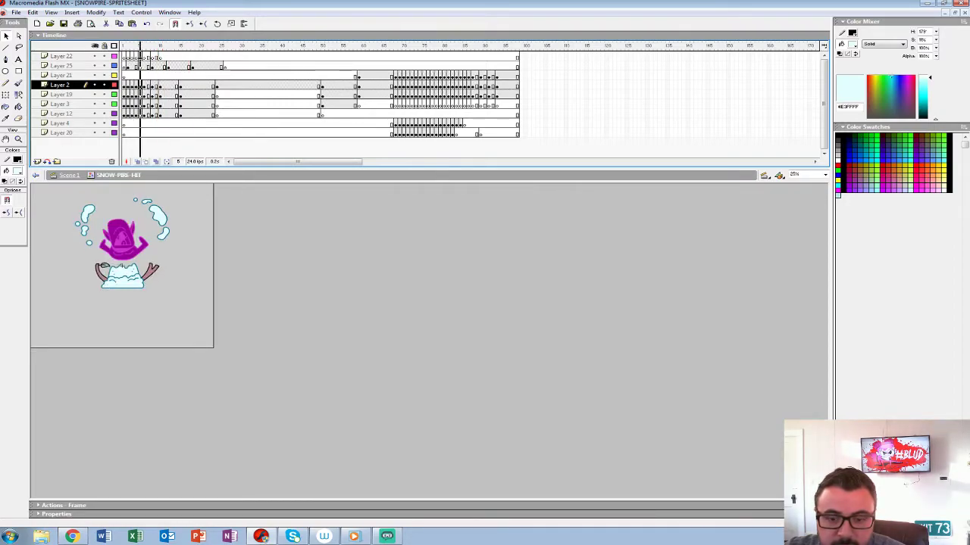
drag(140, 46, 123, 46)
Copy the snow pile from frame 2 and paste it in place on a new keyframe at frame 50 of Layer 21
click(127, 85)
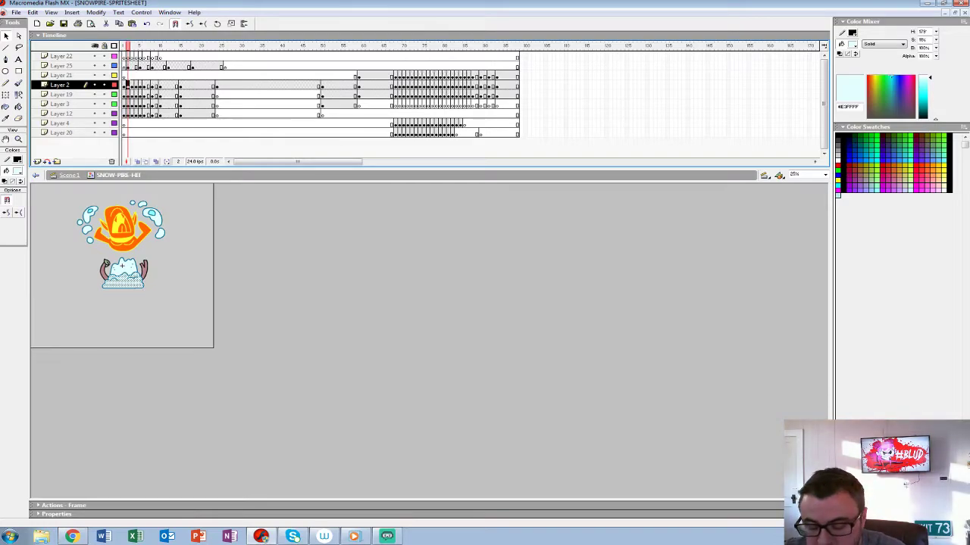
click(322, 75)
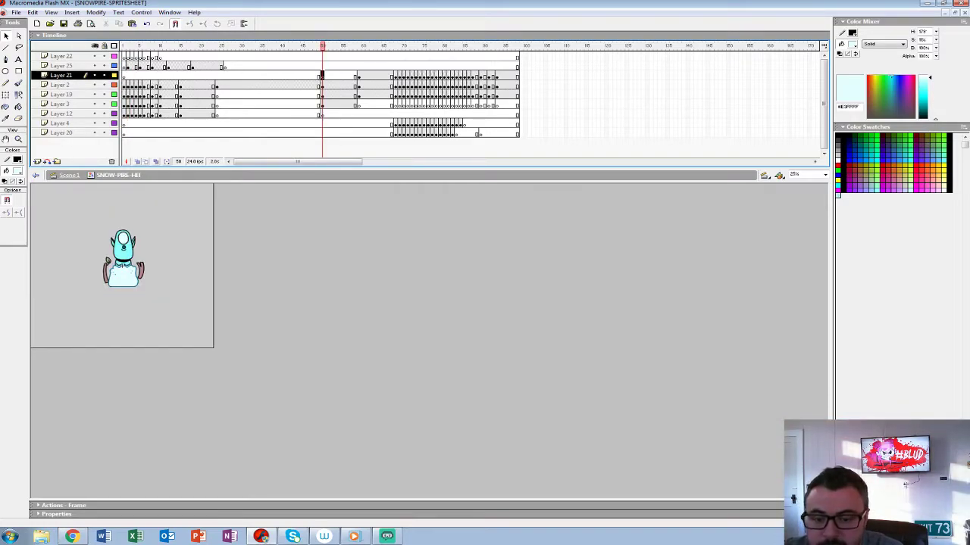
key(ctrl+shift+v)
click(282, 85)
key(Return)
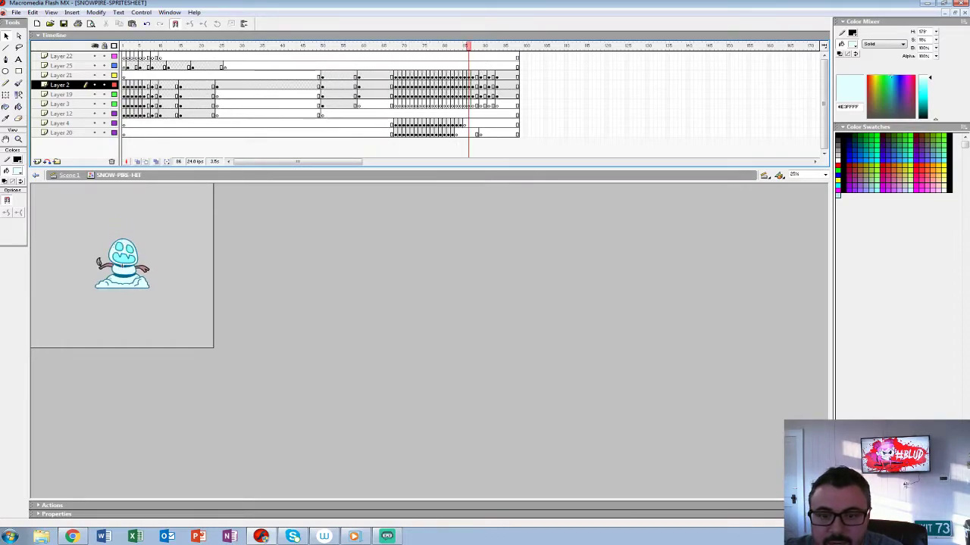
Move frames 1 to 49 of Layers 2, 19, 3 and 12 up one layer and play back the animation
drag(124, 85, 315, 104)
key(Return)
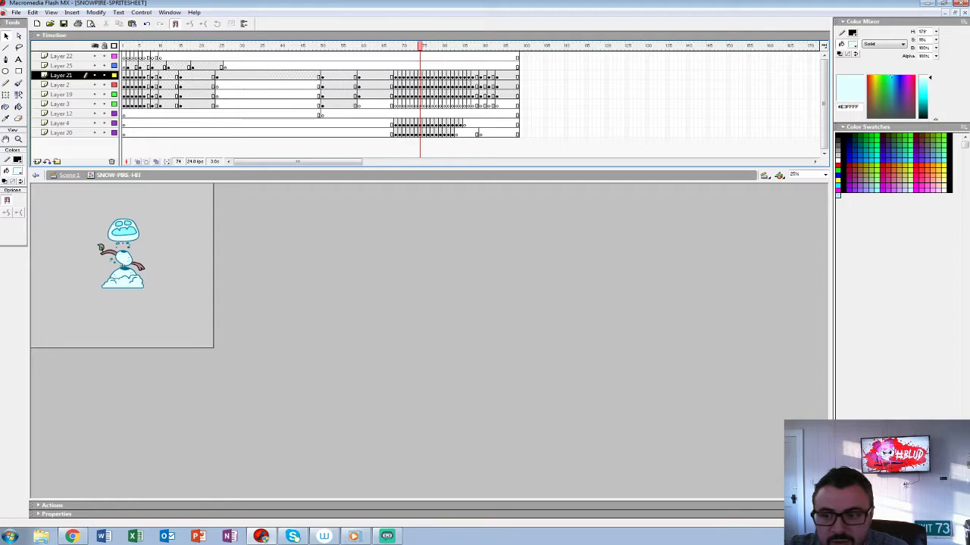
click(318, 66)
key(Return)
key(Return)
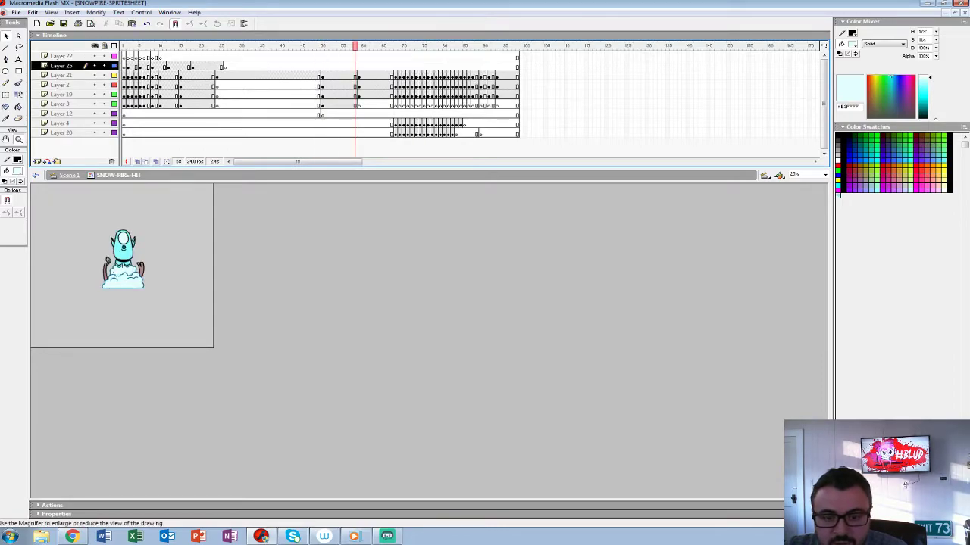
Play back SNOW-PIRE-HIT and inspect how the character and snow pile change between frames 45 and 66
click(18, 139)
click(124, 267)
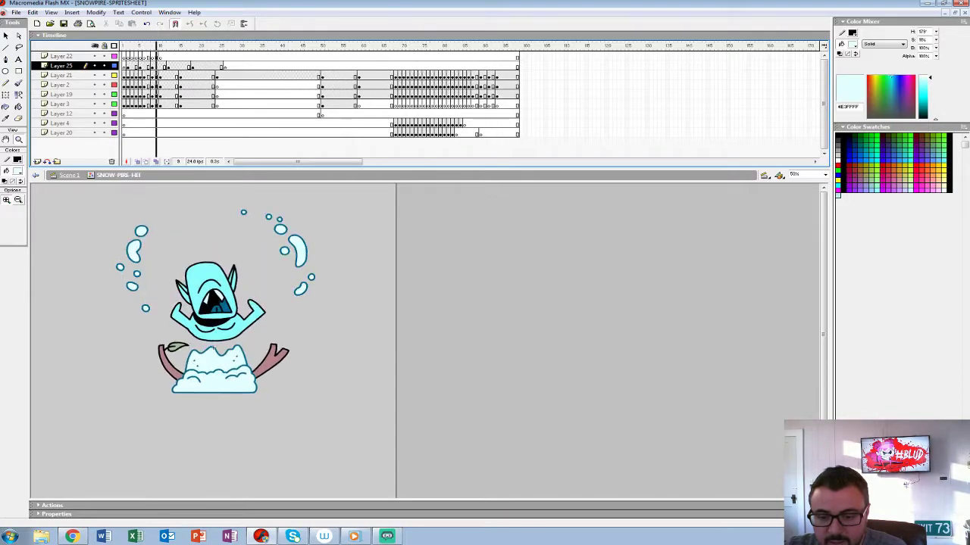
key(Return)
click(303, 66)
drag(302, 45, 342, 46)
click(303, 75)
key(period)
key(period)
key(period)
key(period)
key(period)
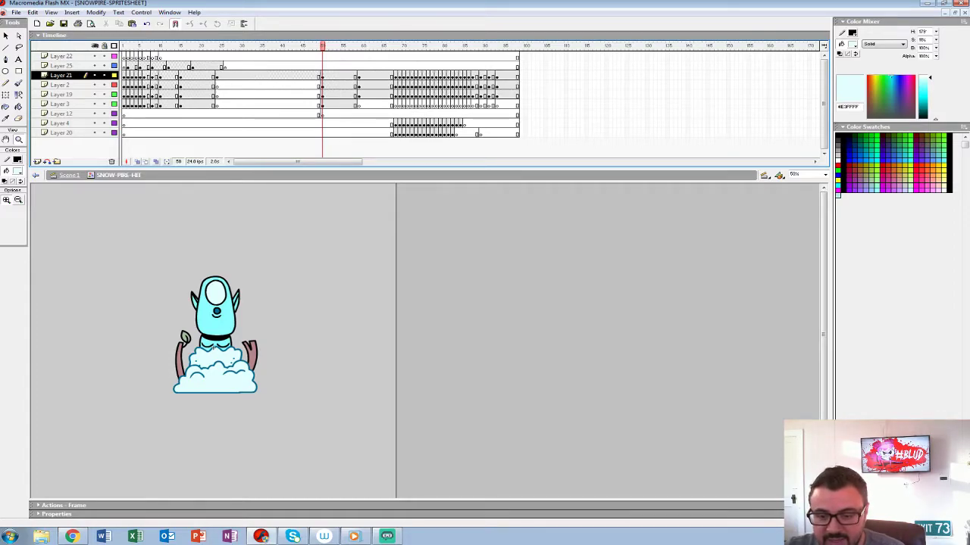
drag(322, 46, 387, 46)
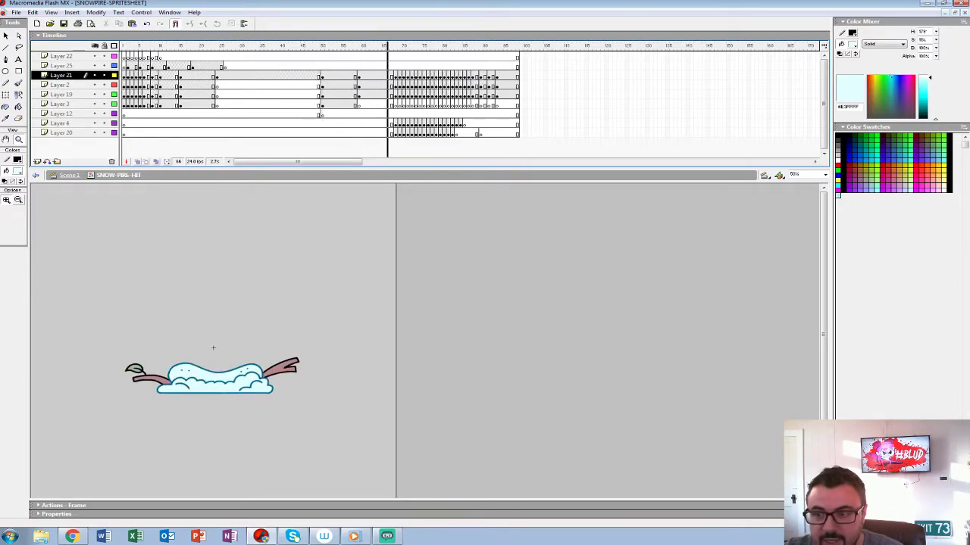
key(Return)
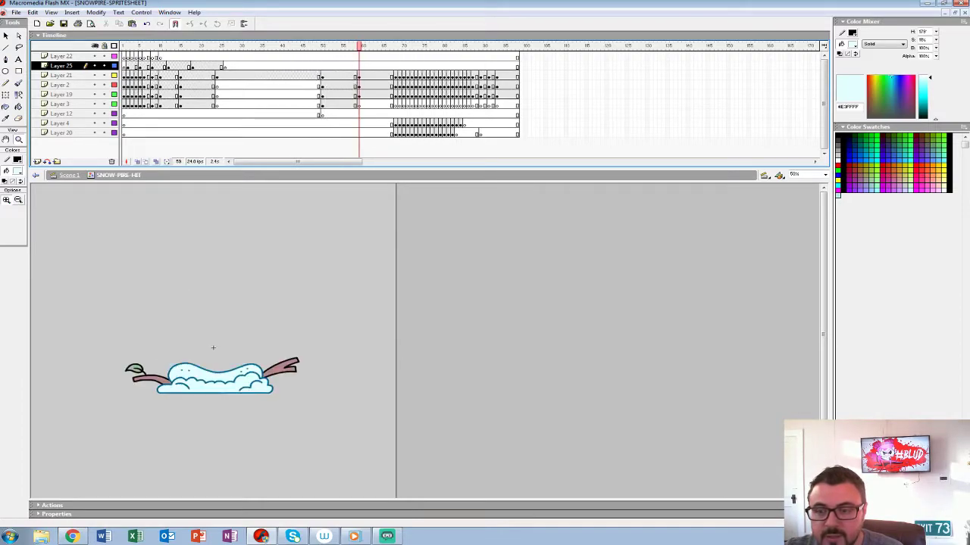
Replay the hit animation and check the artwork at frame 13 of Layer 25 and frame 31 of Layer 21
click(343, 76)
click(274, 66)
key(Return)
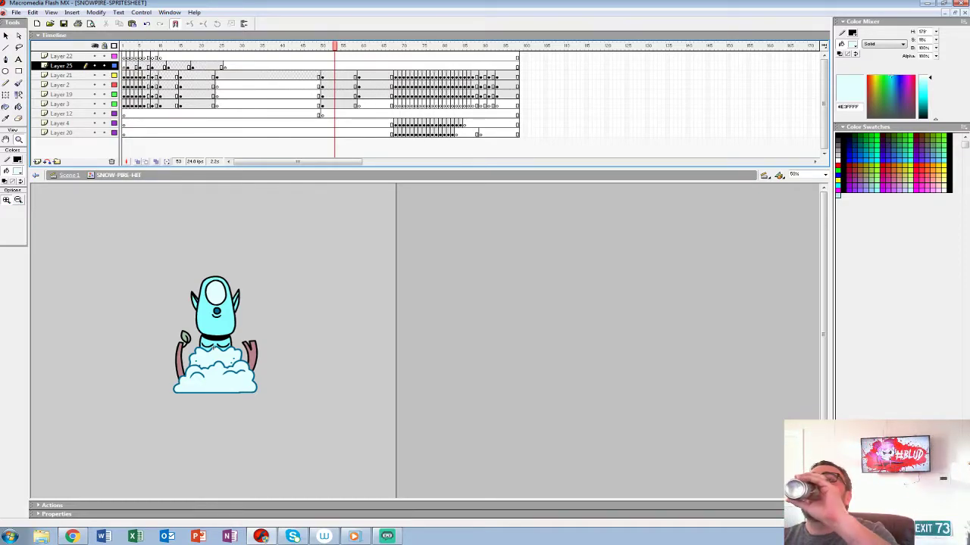
mouse_move(335, 46)
mouse_down()
mouse_move(262, 47)
mouse_move(351, 46)
mouse_up()
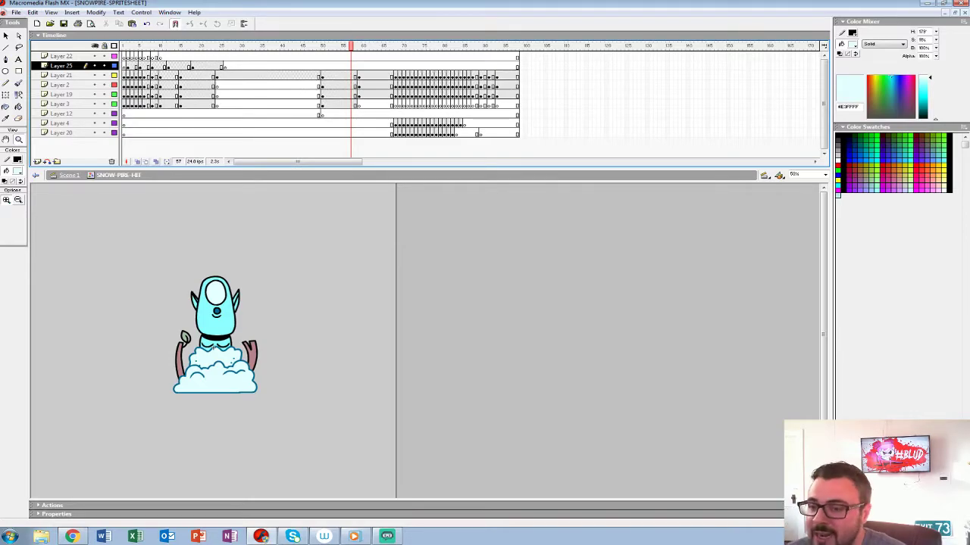
click(172, 66)
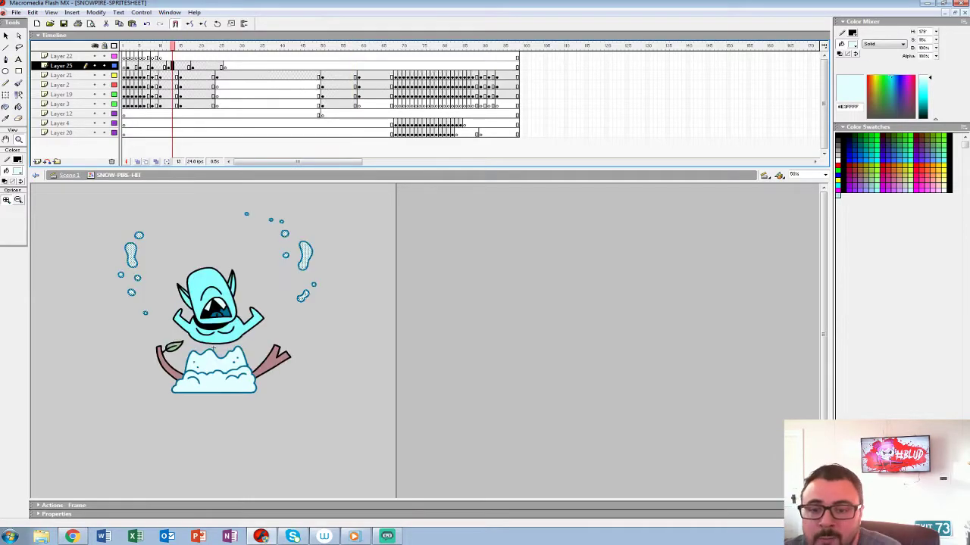
click(246, 76)
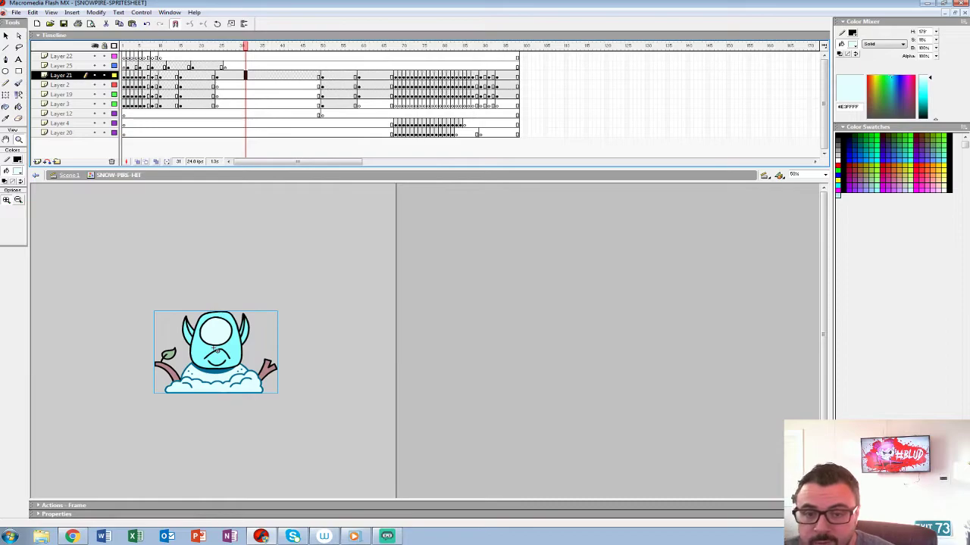
key(Return)
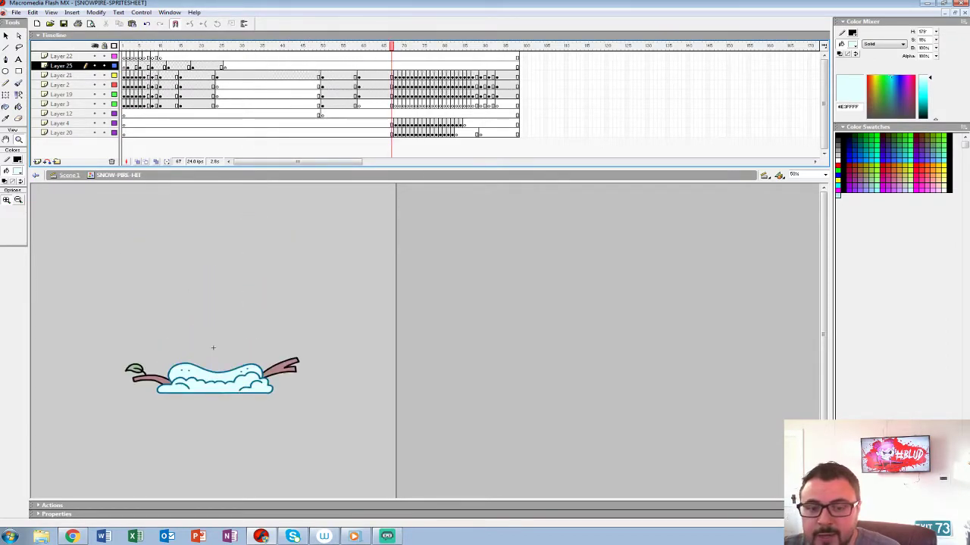
Return to the main scene and preview the ICEBABY-001 ice spike animation inside its symbol
key(ctrl+e)
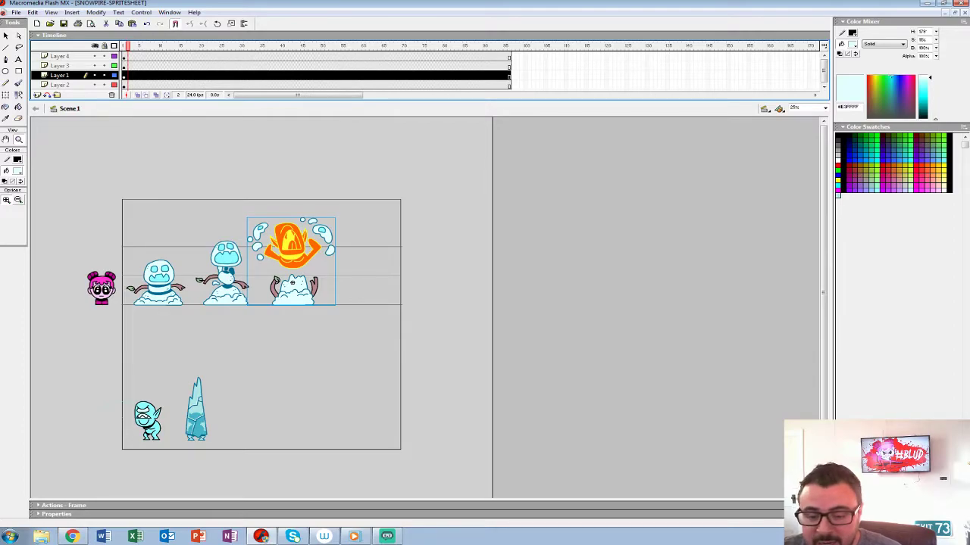
click(179, 410)
key(v)
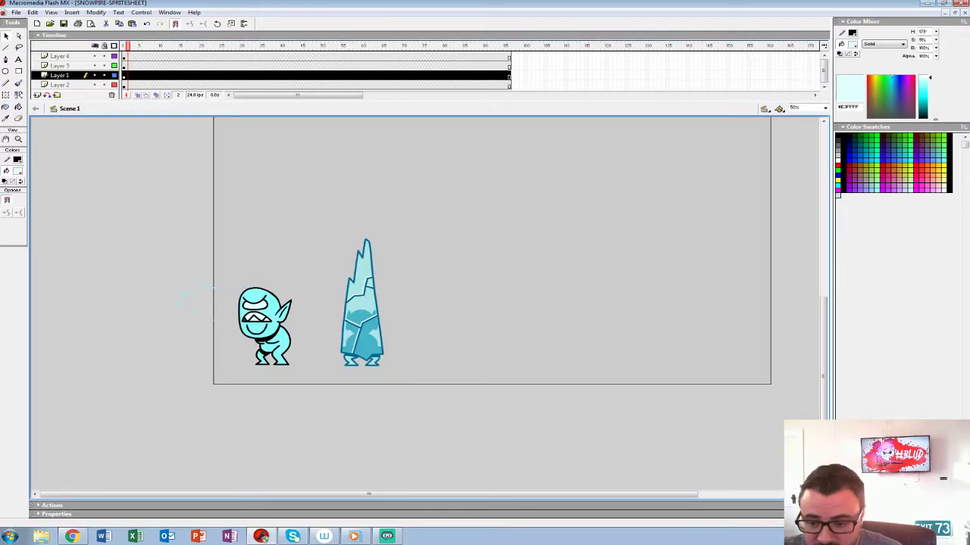
scroll(356, 334, up, 1)
click(357, 329)
drag(357, 330, 303, 348)
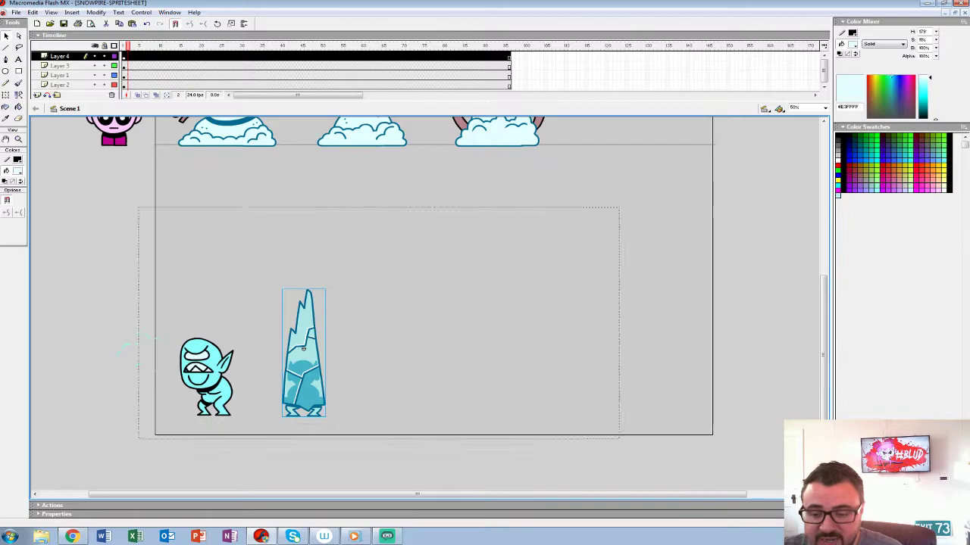
double_click(303, 348)
key(Return)
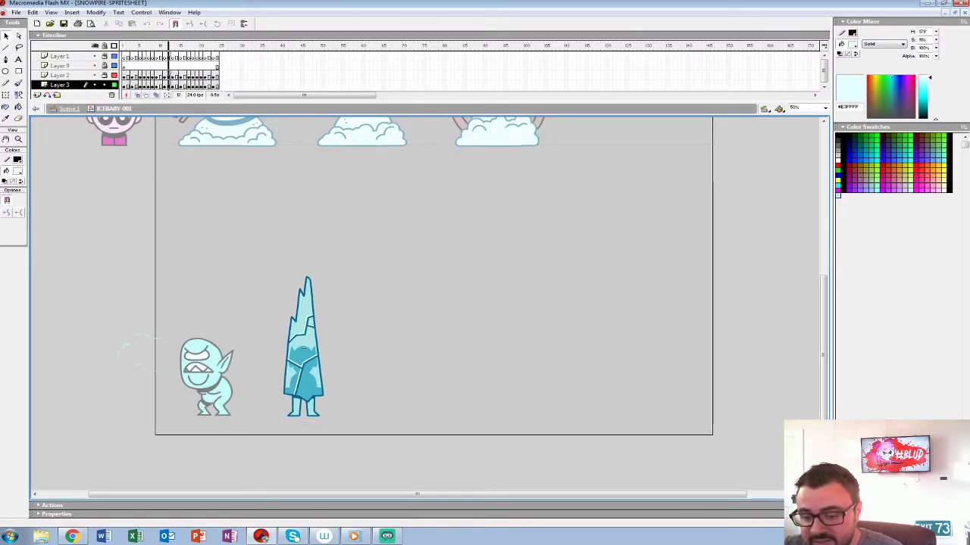
Preview the SNOWFER symbol's animation, return to the main scene and play all the sprites together
double_click(363, 326)
double_click(206, 373)
key(Return)
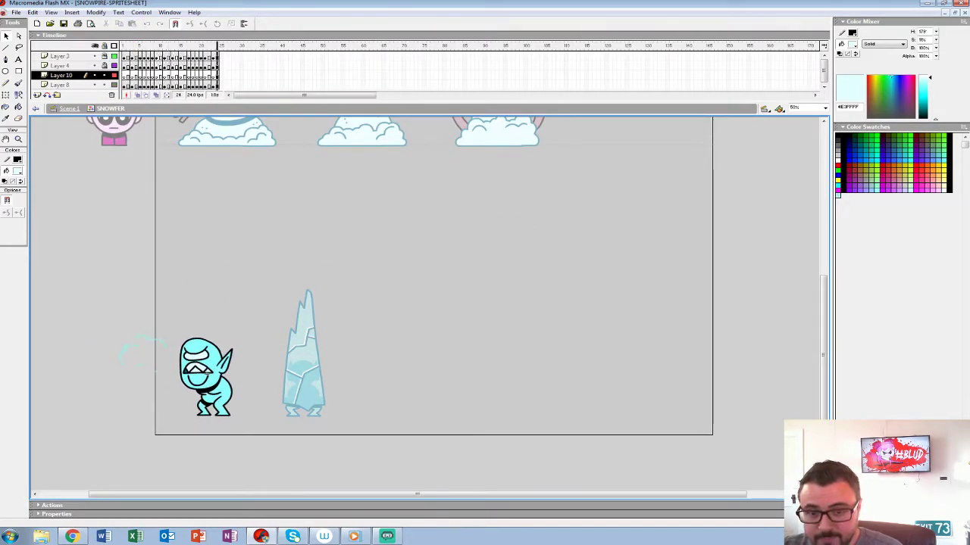
key(ctrl+e)
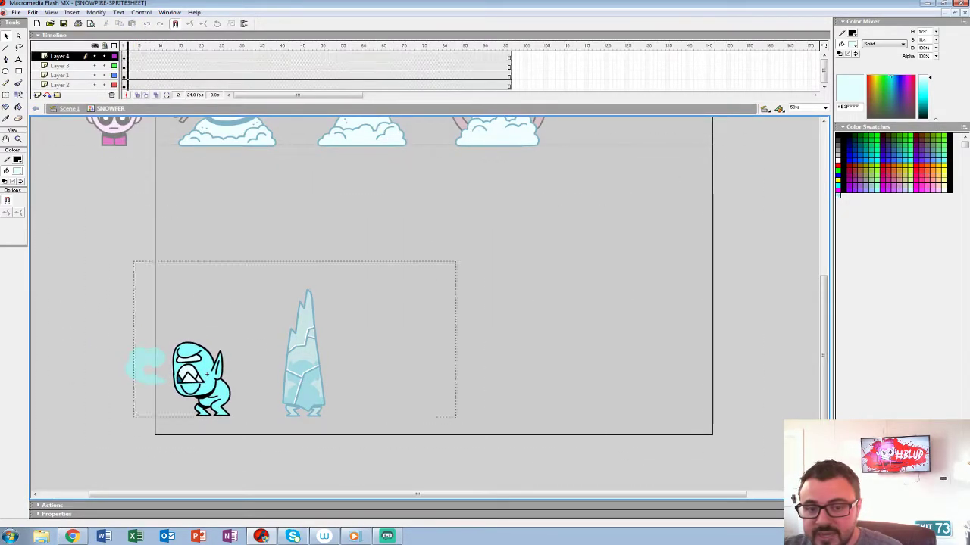
key(z)
key(ctrl+minus)
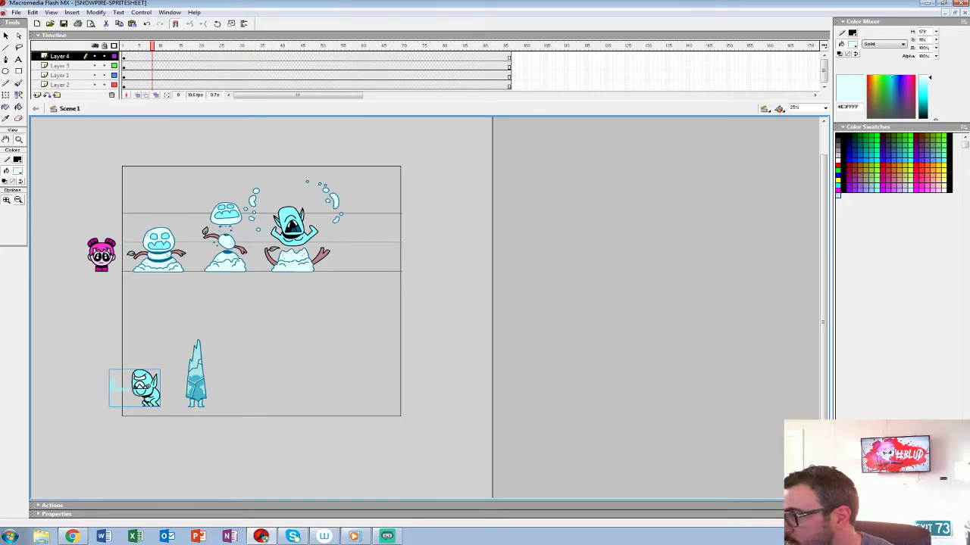
key(Return)
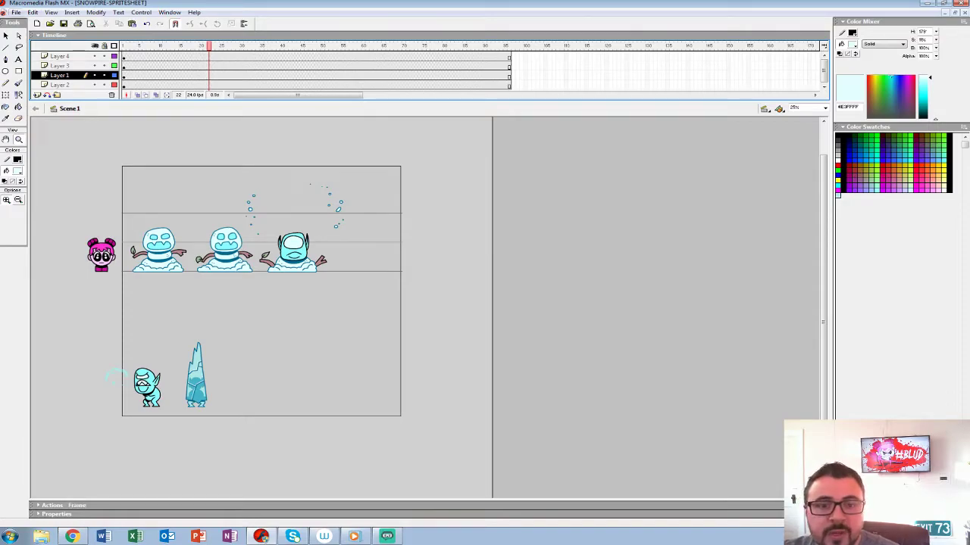
Open VAMP-KILL-CUTAWAY-012519 from the BLUD video game ANIMATION\VAMPIRE folder and enlarge the timeline to show Layer 6
click(16, 12)
click(38, 43)
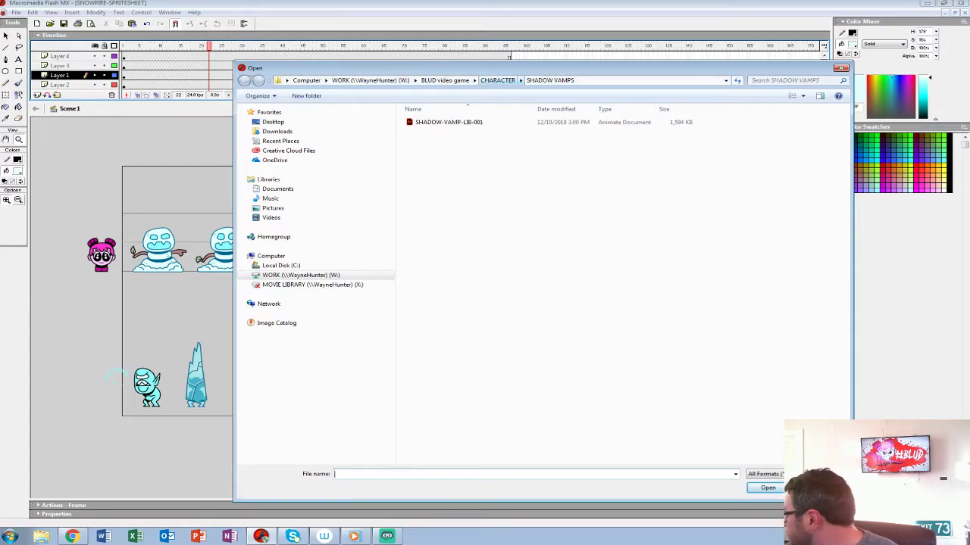
click(444, 79)
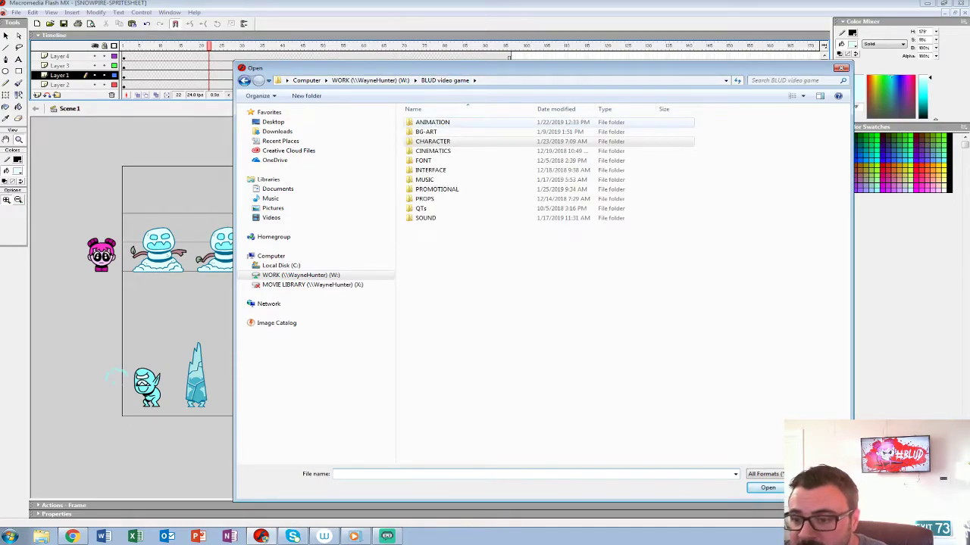
double_click(433, 122)
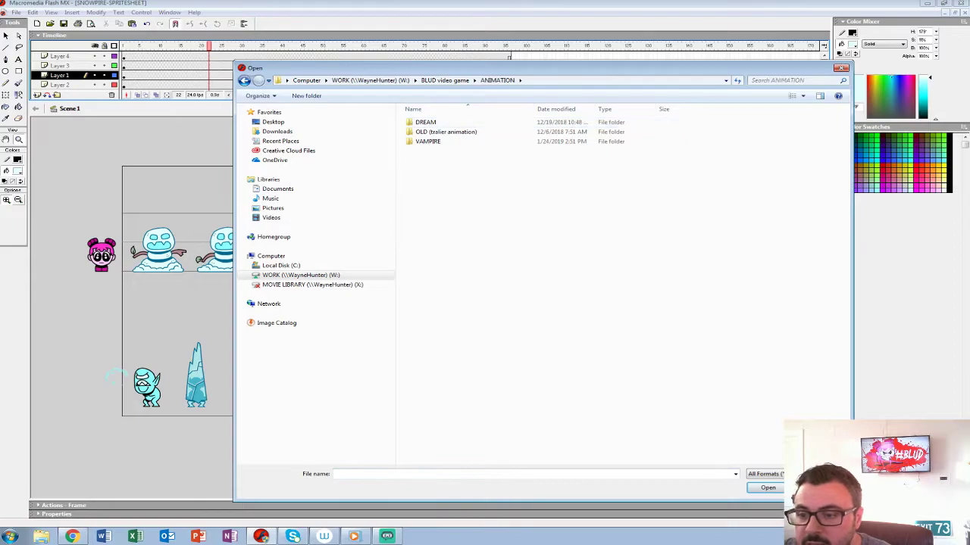
double_click(427, 141)
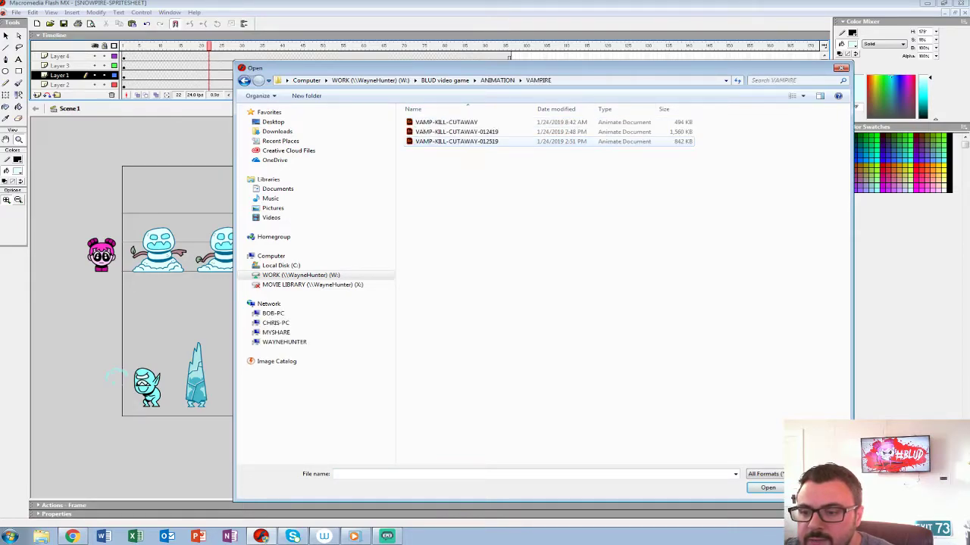
double_click(456, 142)
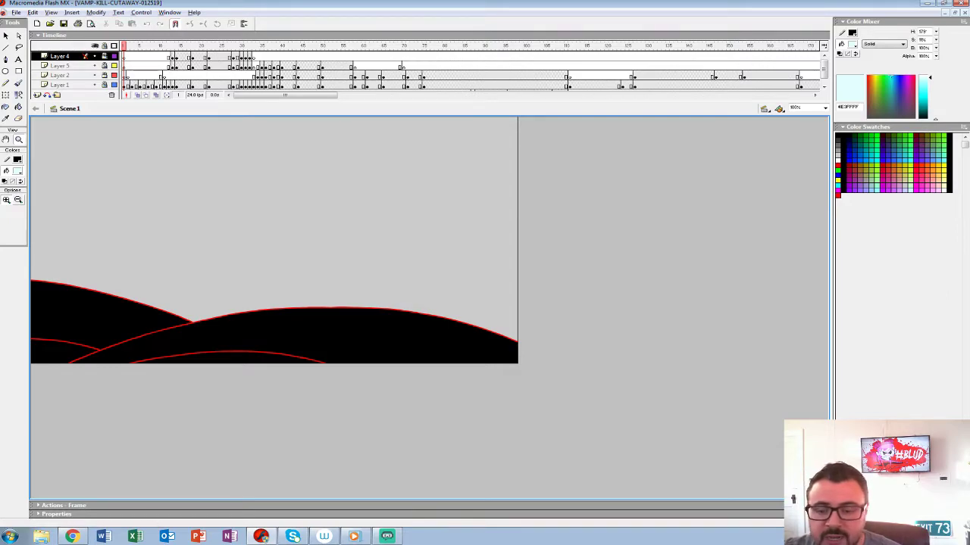
key(ctrl+minus)
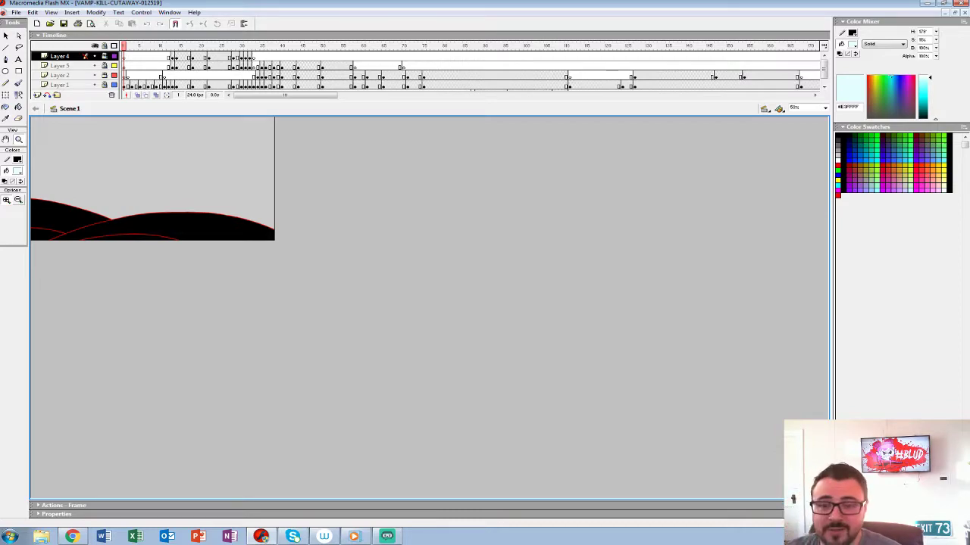
drag(288, 101, 288, 126)
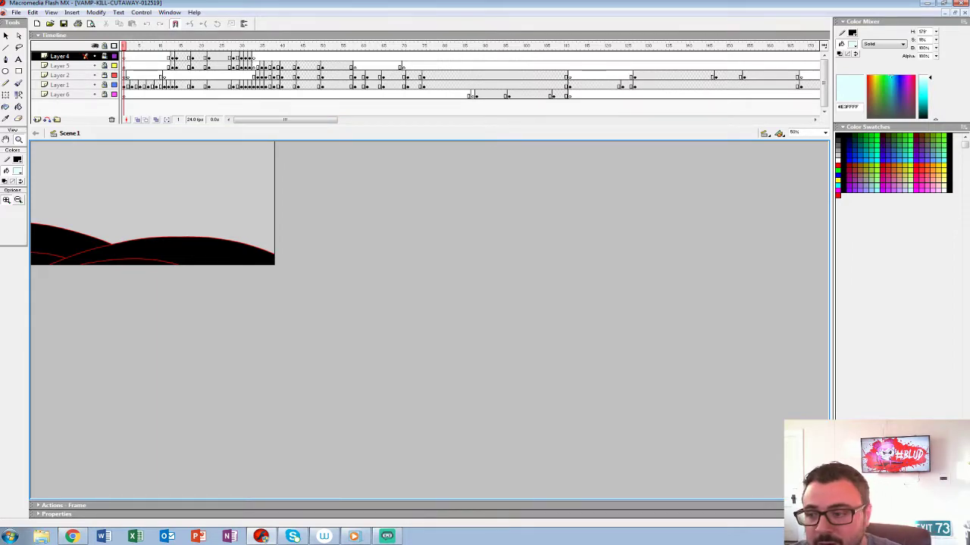
mouse_move(285, 120)
mouse_down()
mouse_move(379, 119)
mouse_move(285, 119)
mouse_up()
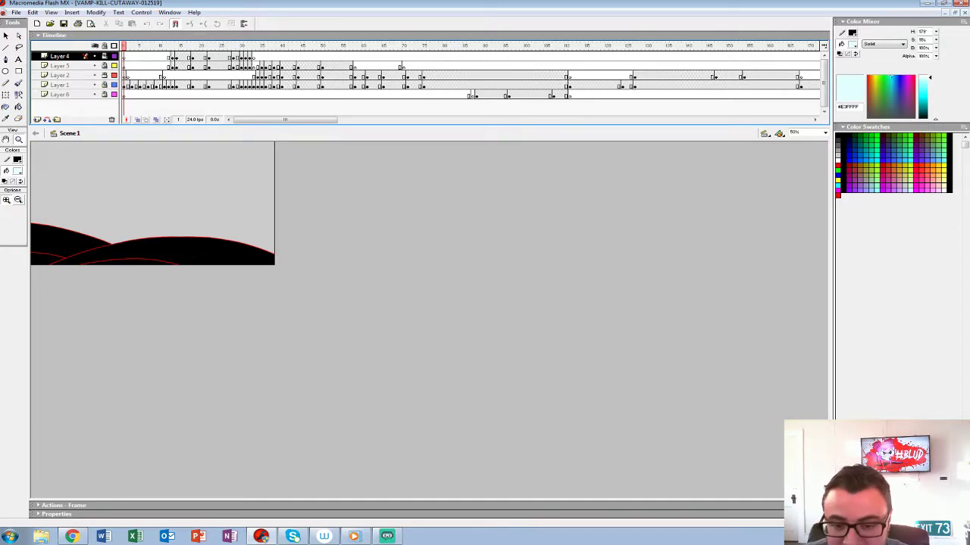
Play the vampire kill cutaway through to its last frame and start it again at 100% view
key(Return)
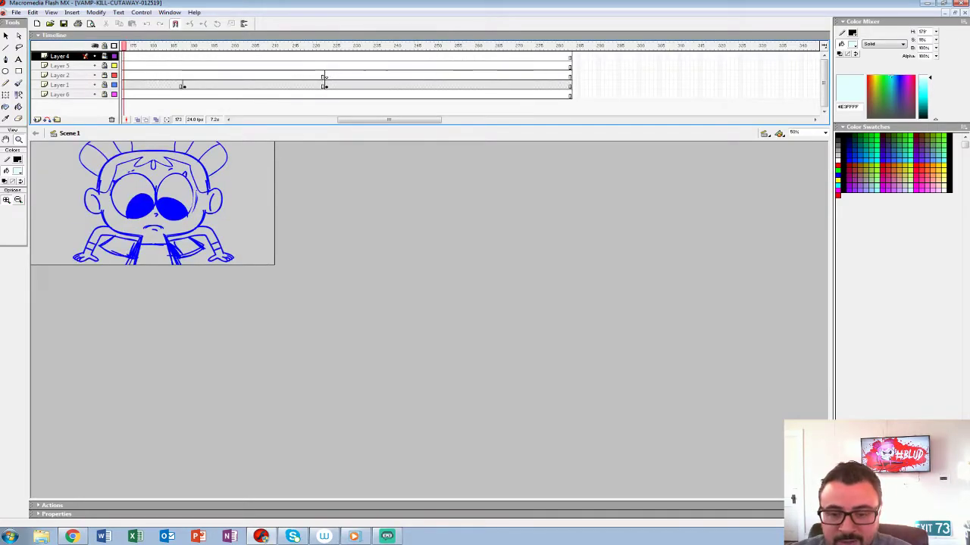
click(155, 205)
drag(390, 119, 284, 120)
click(125, 76)
key(Return)
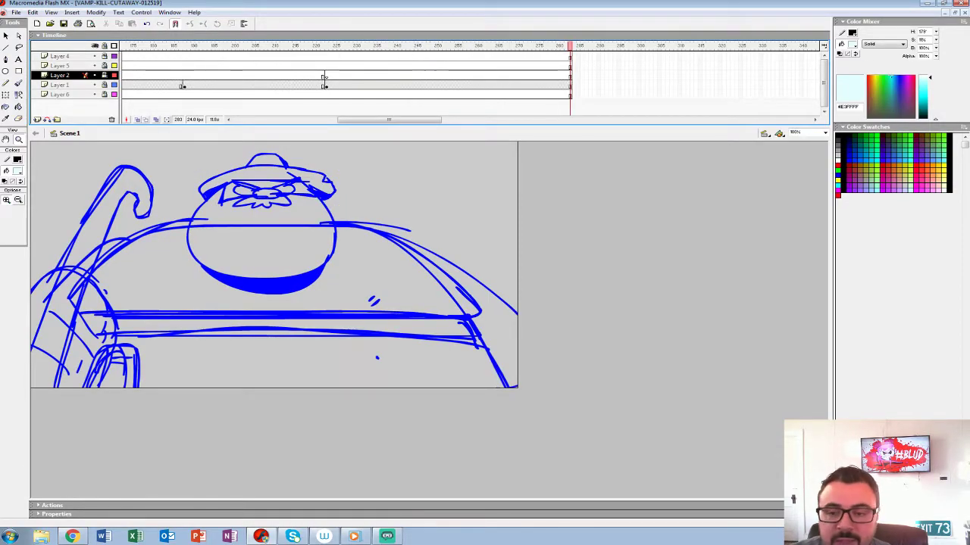
key(Return)
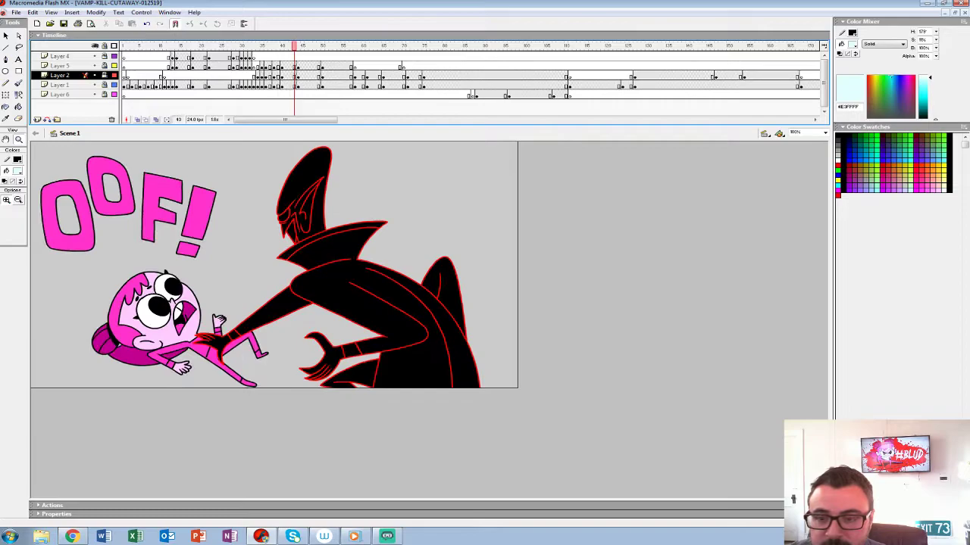
Rewind the cutaway to frame 1 and replay it to review the OOF! scene and the rough sketches
key(ctrl+alt+r)
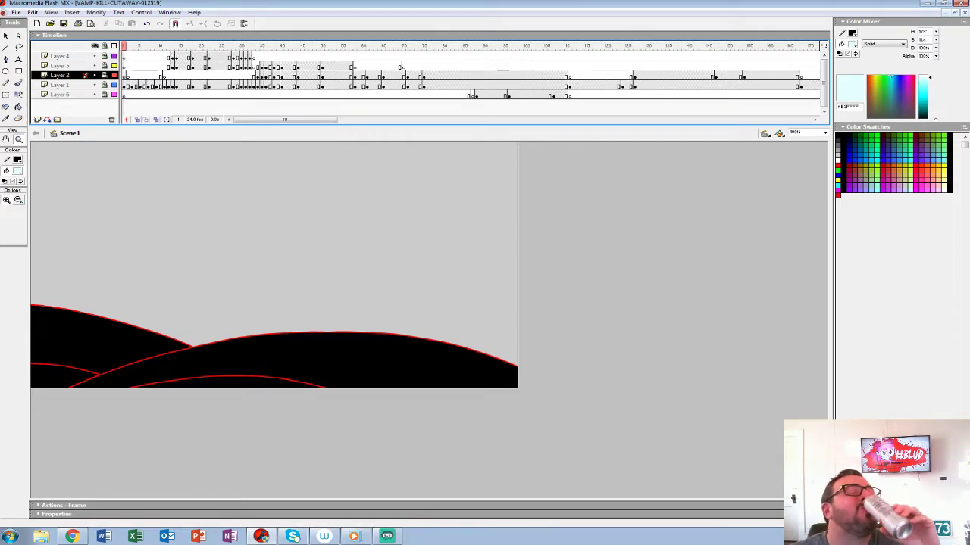
key(Return)
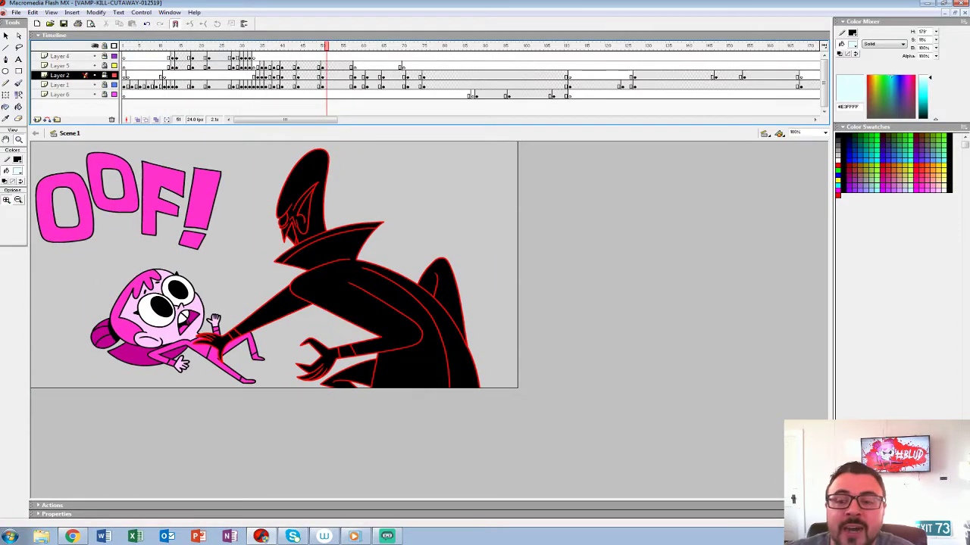
key(ctrl+alt+r)
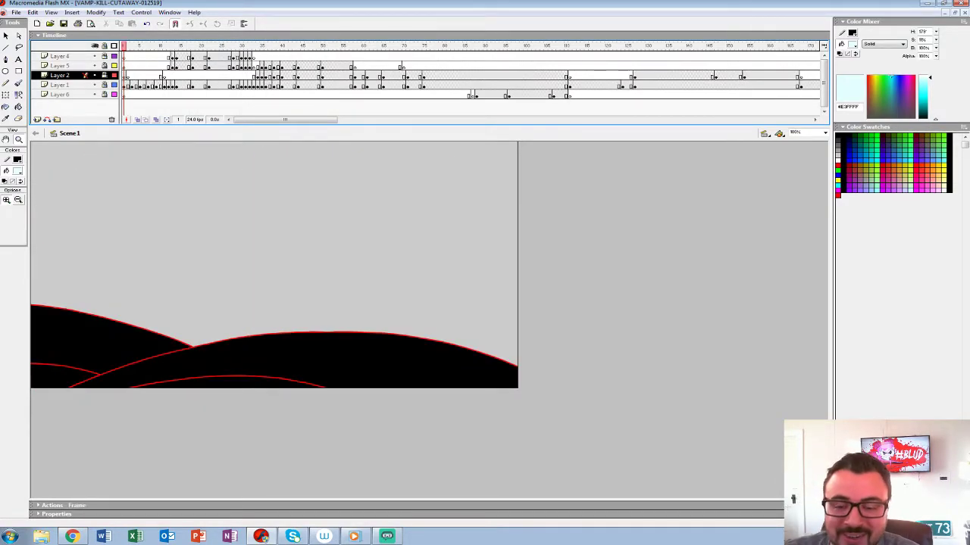
key(Return)
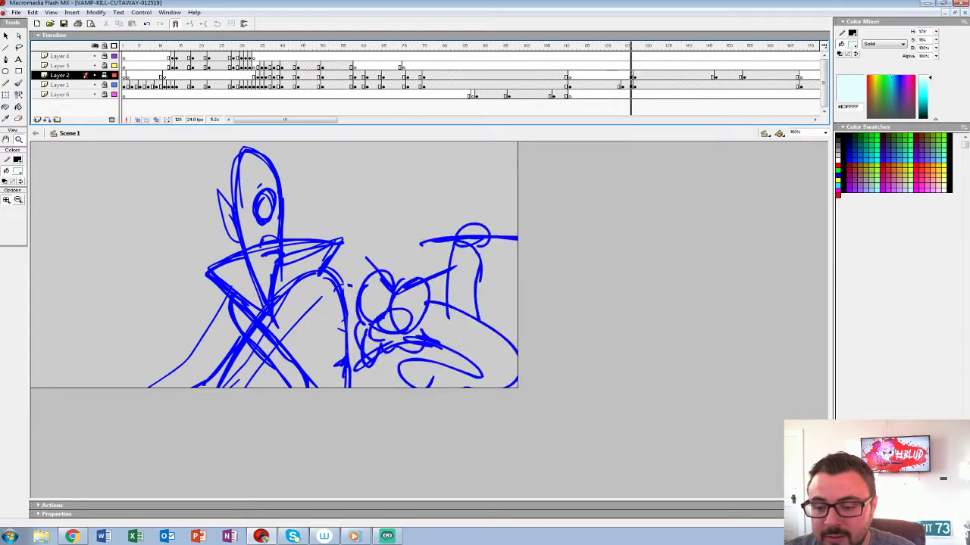
Return the cutaway to frame 1 and open its document properties
drag(591, 46, 125, 46)
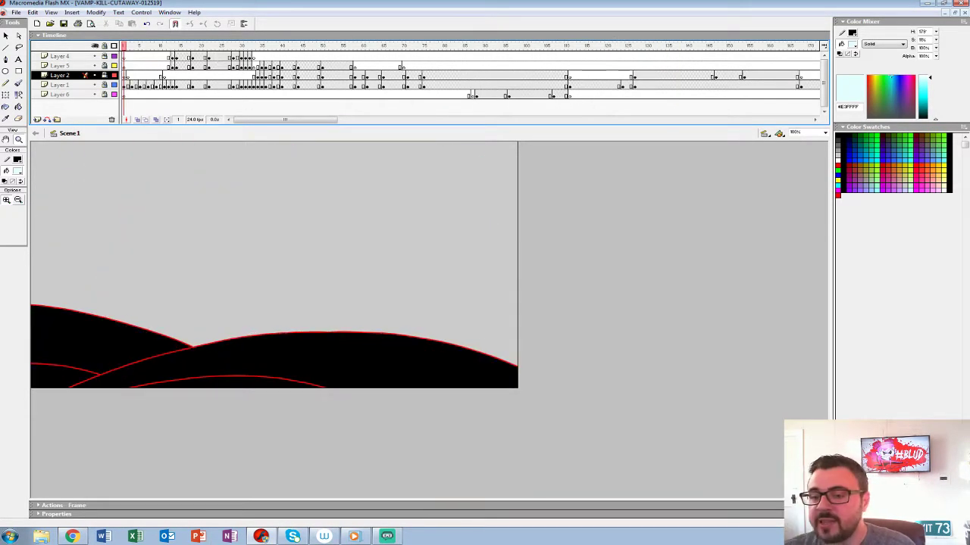
key(ctrl+j)
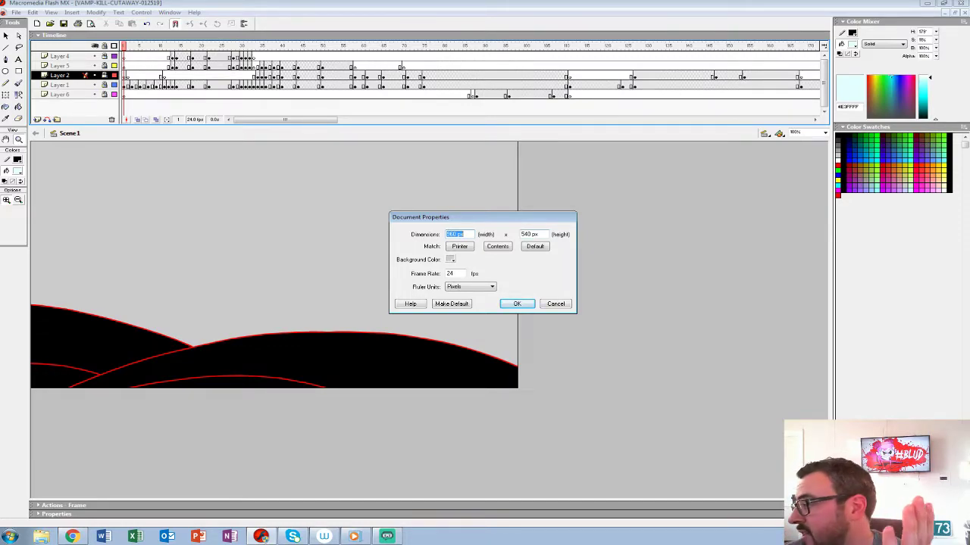
Dismiss the document properties without changes and play through the vampire cutaway animation, pausing at several frames
click(556, 304)
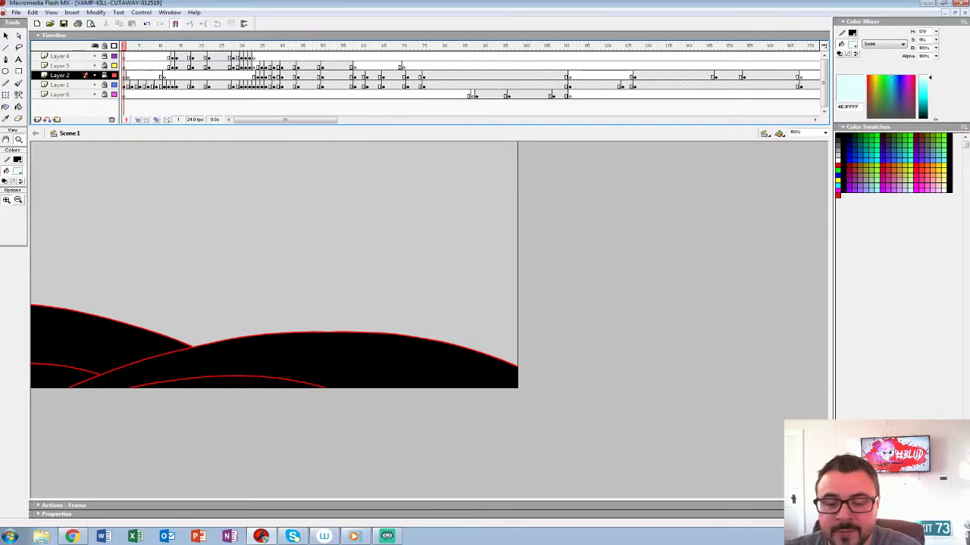
key(Return)
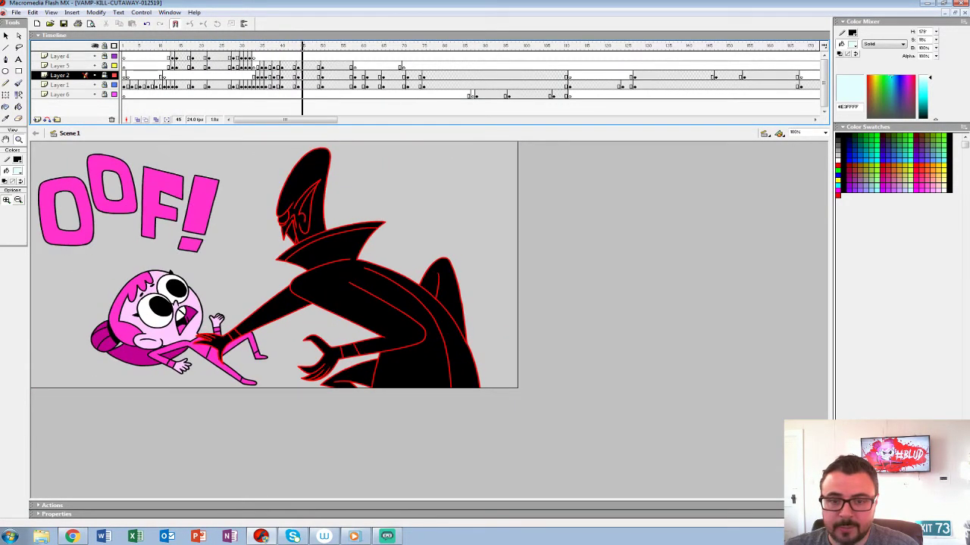
click(139, 66)
key(Return)
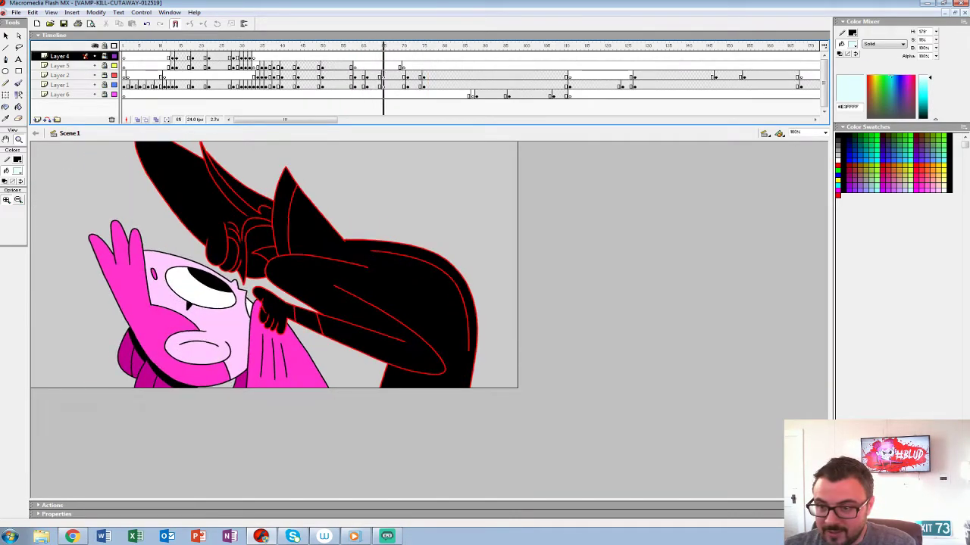
key(Return)
click(396, 65)
key(Return)
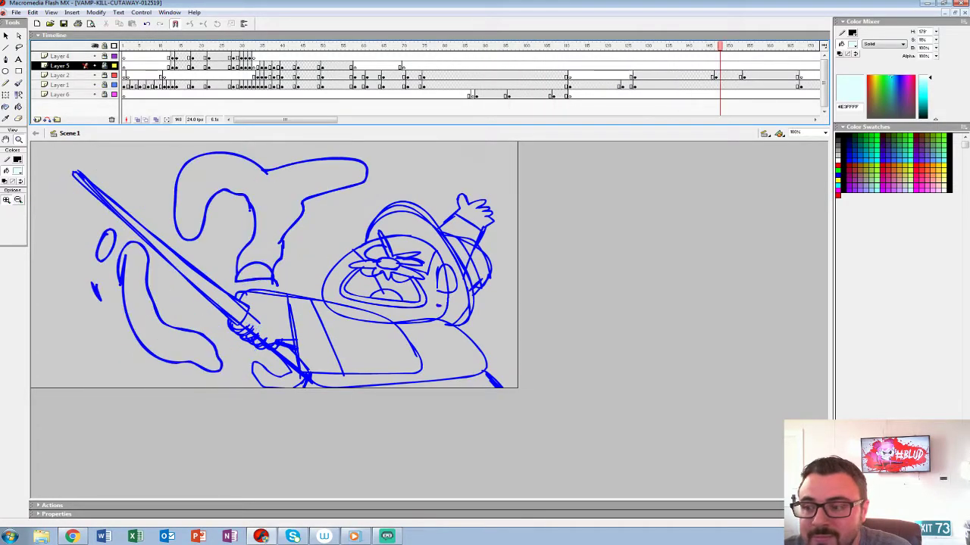
click(525, 66)
key(Return)
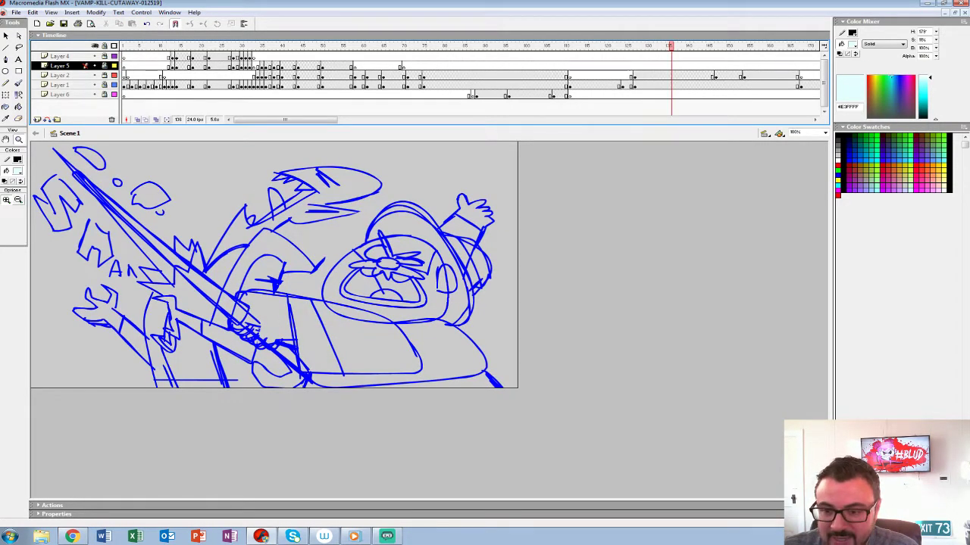
click(549, 75)
key(Return)
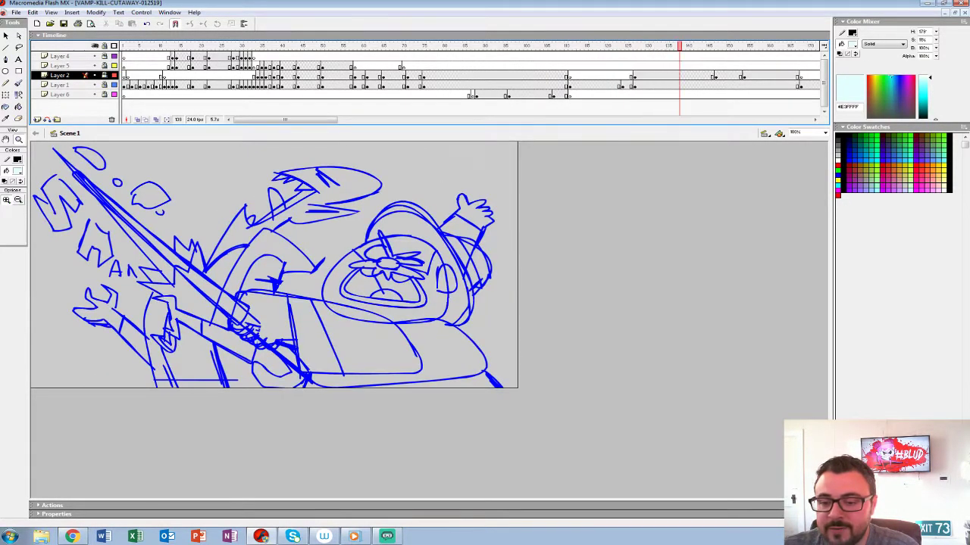
Replay the cutaway animation from the first frame, rewinding to review its opening shots again
key(Home)
key(Return)
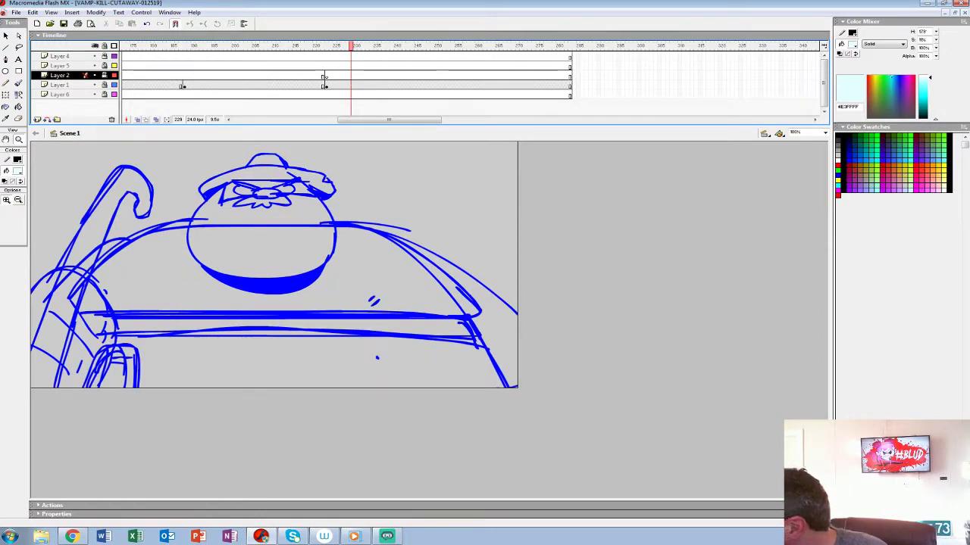
key(Return)
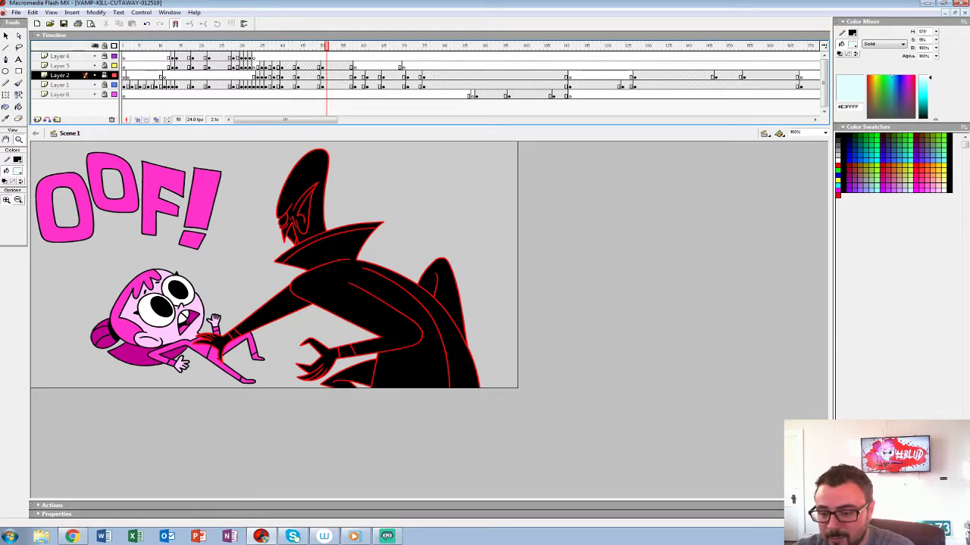
drag(327, 46, 123, 46)
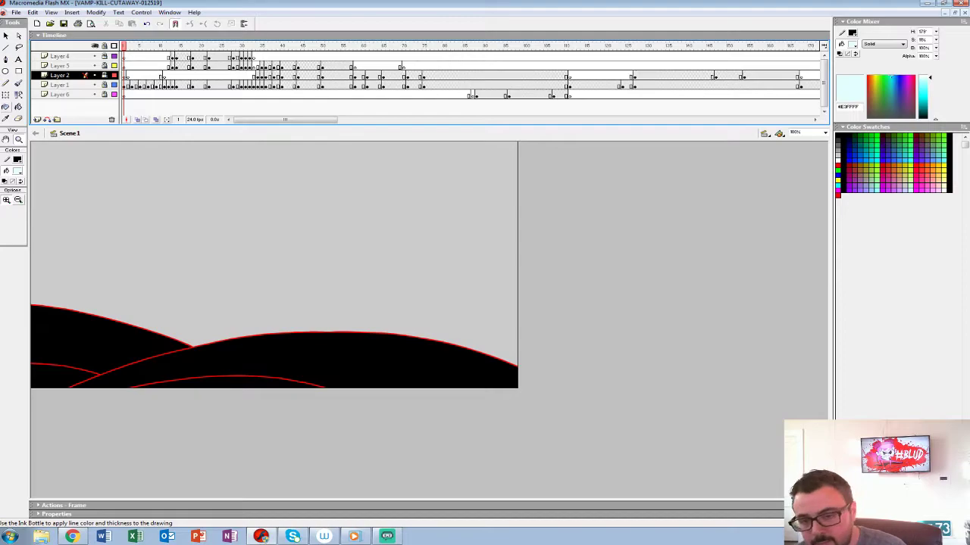
key(Return)
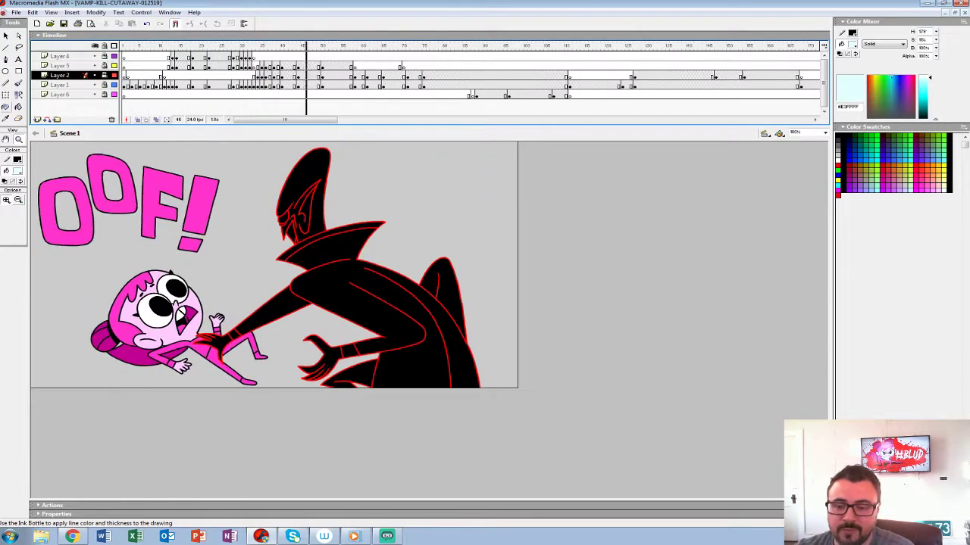
mouse_move(363, 56)
mouse_down()
mouse_move(336, 57)
mouse_move(370, 62)
mouse_move(328, 57)
mouse_move(437, 57)
mouse_move(397, 46)
mouse_move(687, 45)
mouse_move(140, 45)
mouse_move(176, 45)
mouse_up()
key(Return)
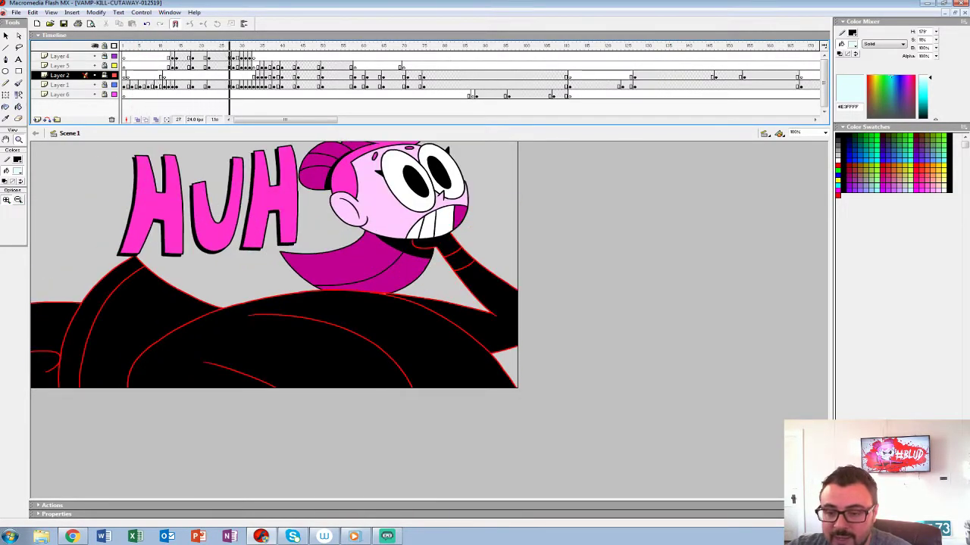
Start opening another document and look through the ANIMATION folder of the BLUD video game project
click(15, 12)
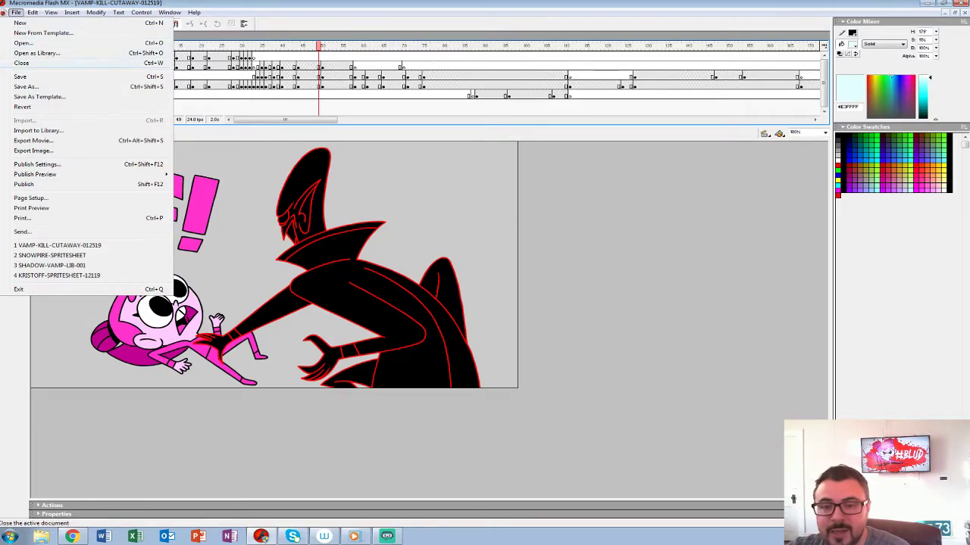
click(23, 42)
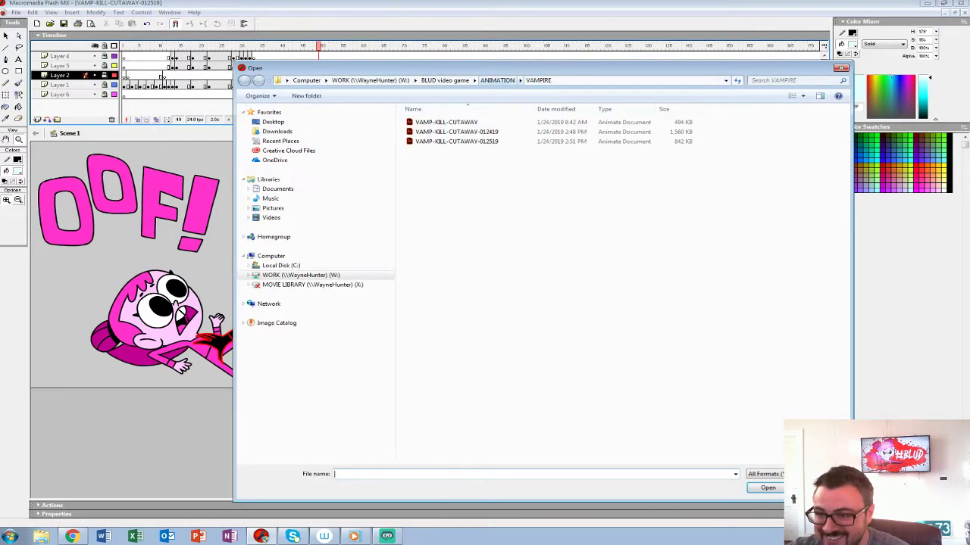
click(497, 81)
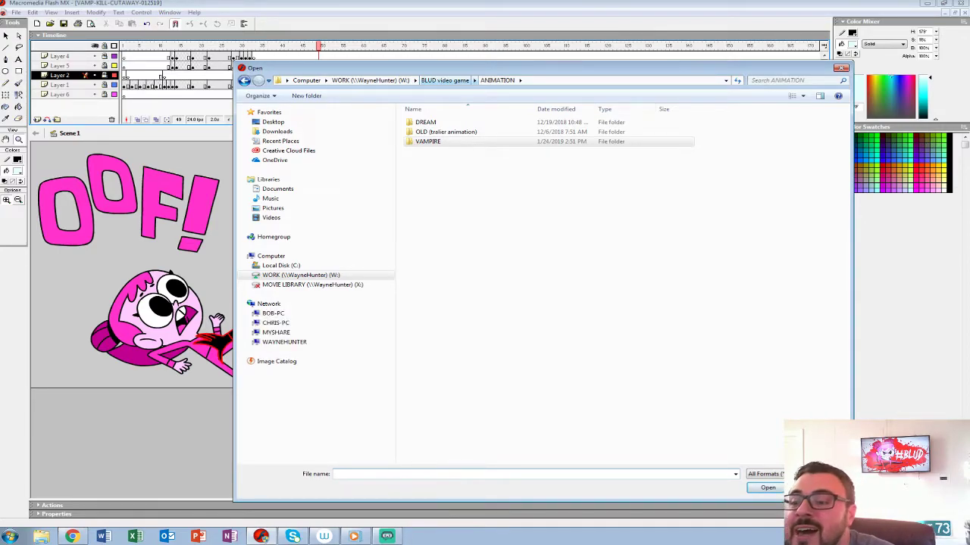
click(445, 80)
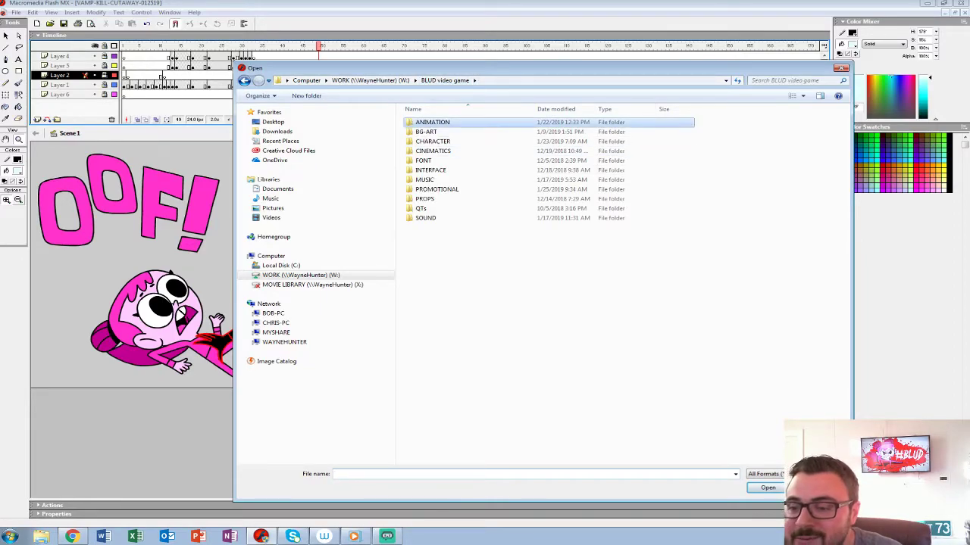
key(Return)
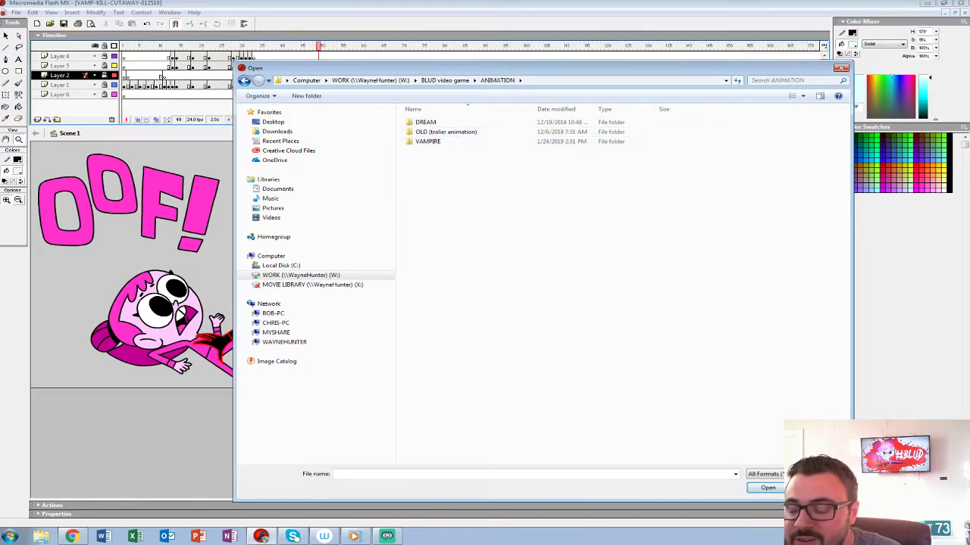
click(445, 81)
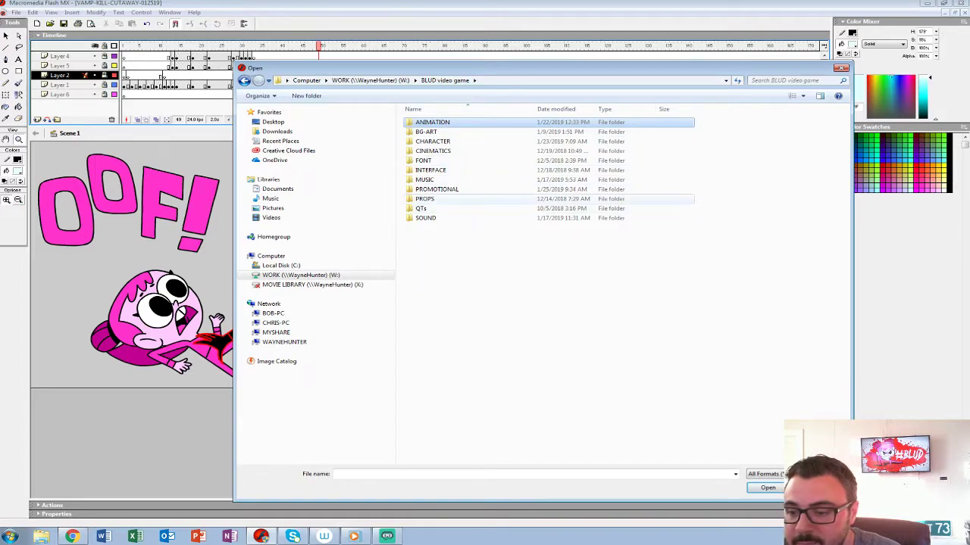
key(Return)
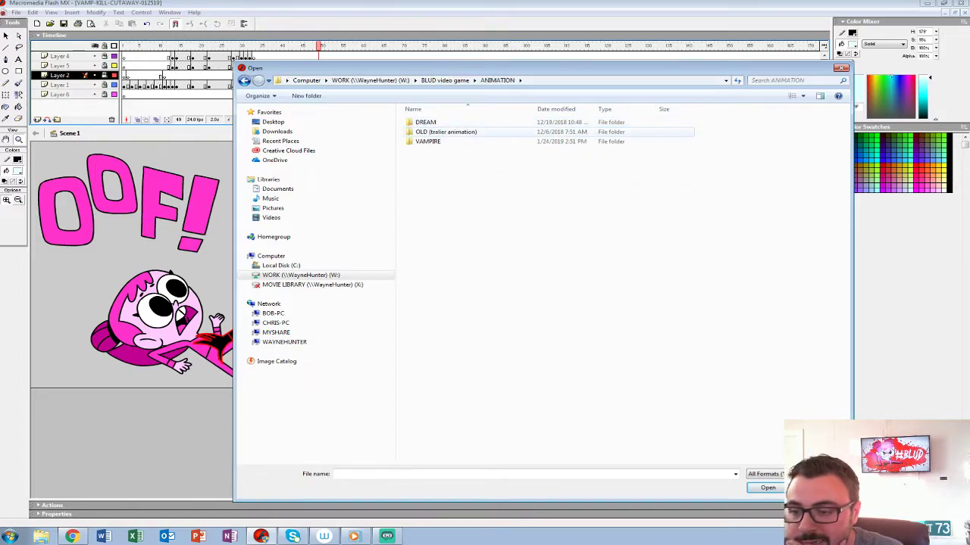
click(445, 80)
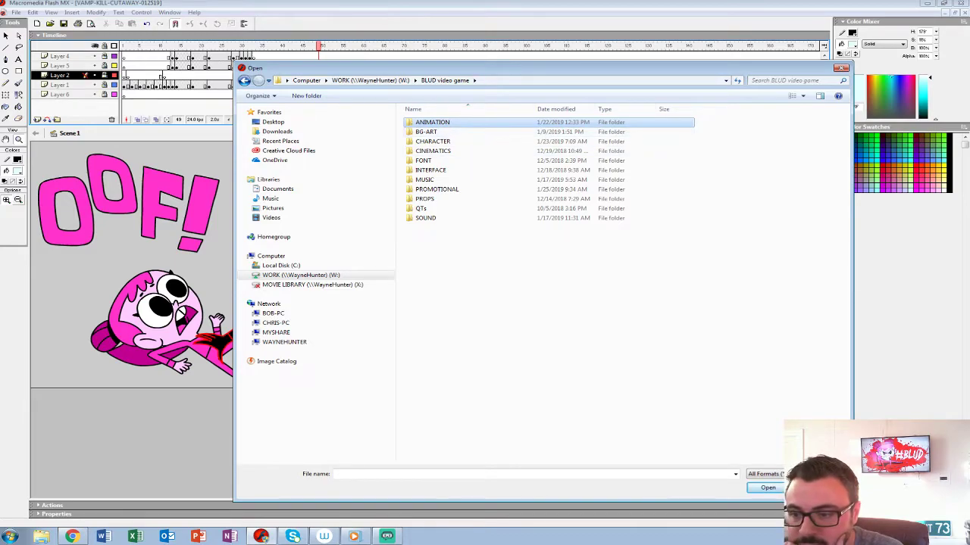
Check the project's CHARACTER folder and the DREAM CINEMATIC folder inside CINEMATICS for an animation file
double_click(433, 141)
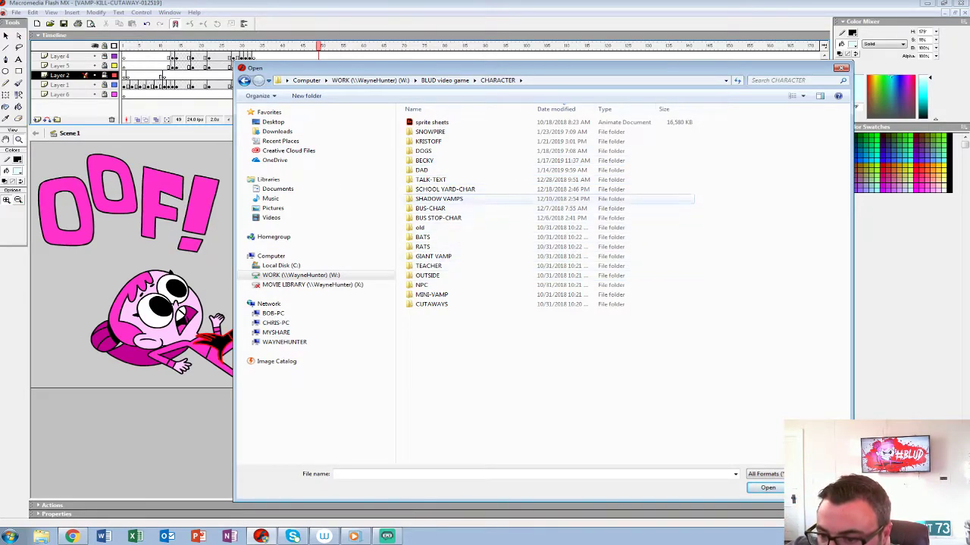
click(444, 80)
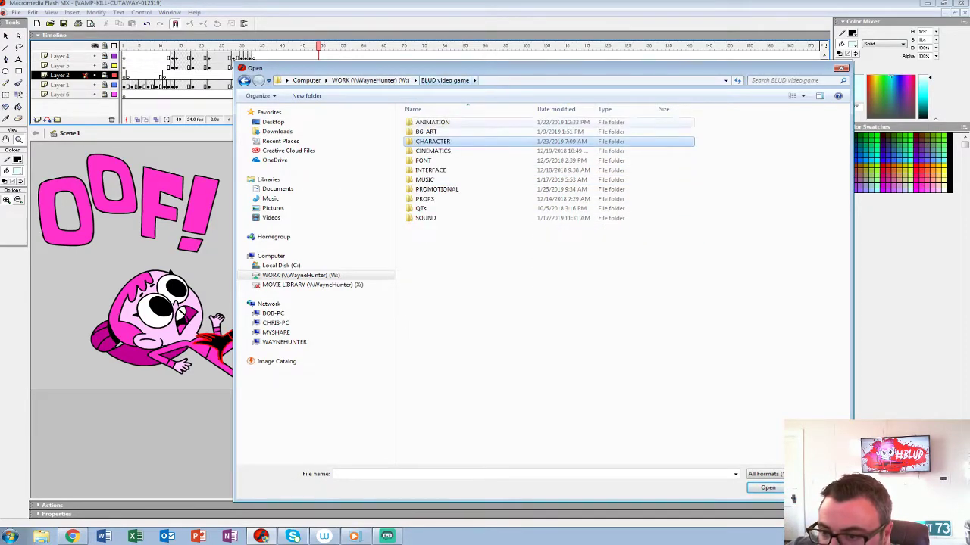
double_click(432, 150)
double_click(442, 122)
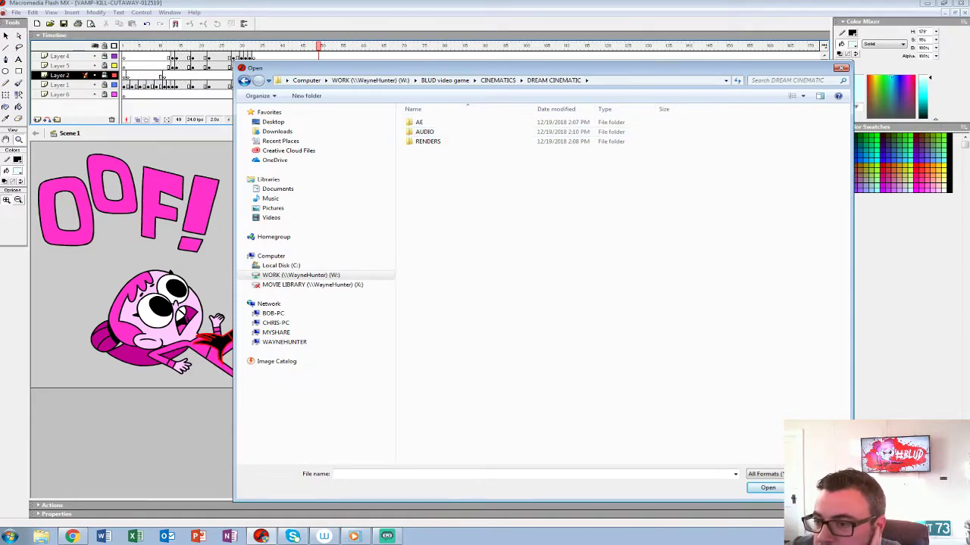
click(445, 80)
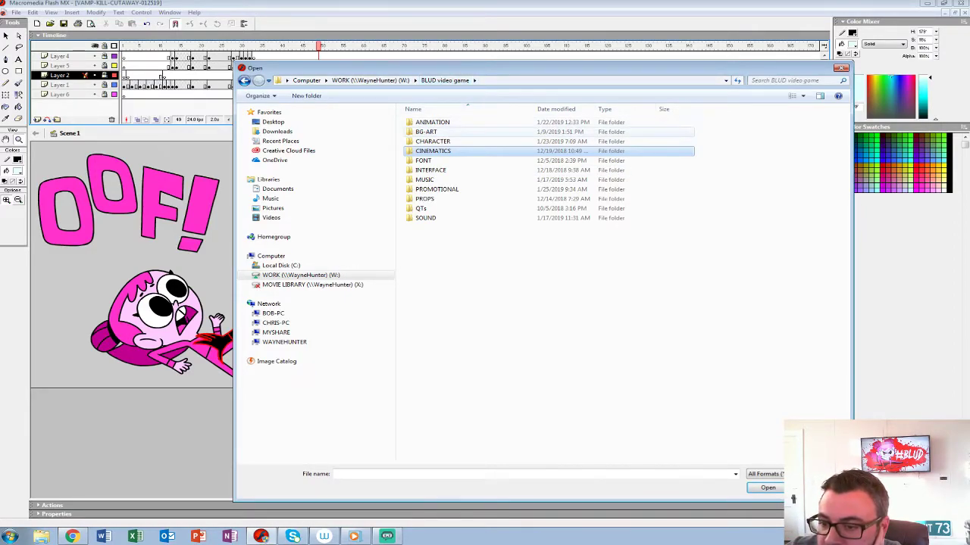
Recheck the ANIMATION folder, look in the BLUD folder on the WORK drive, and return to BLUD video game
click(432, 122)
double_click(432, 122)
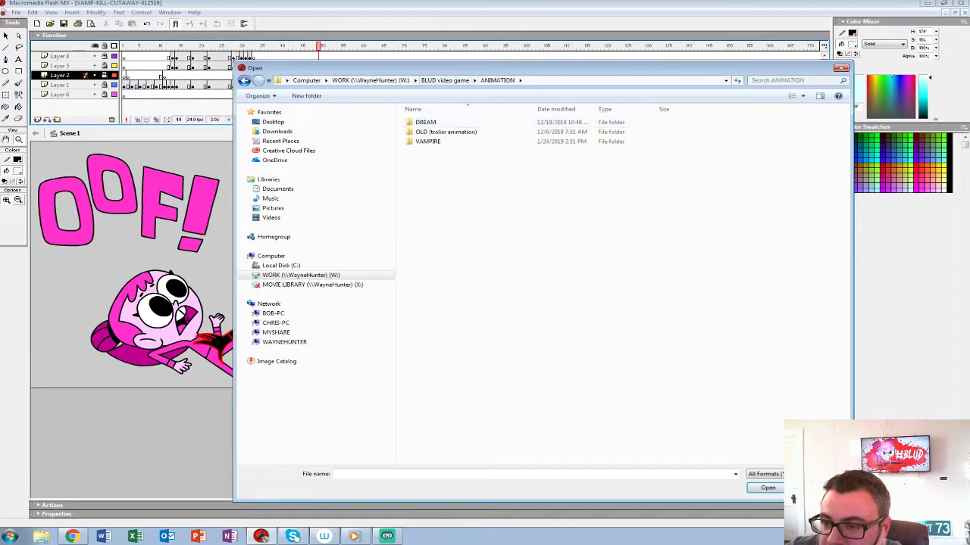
click(445, 79)
click(370, 80)
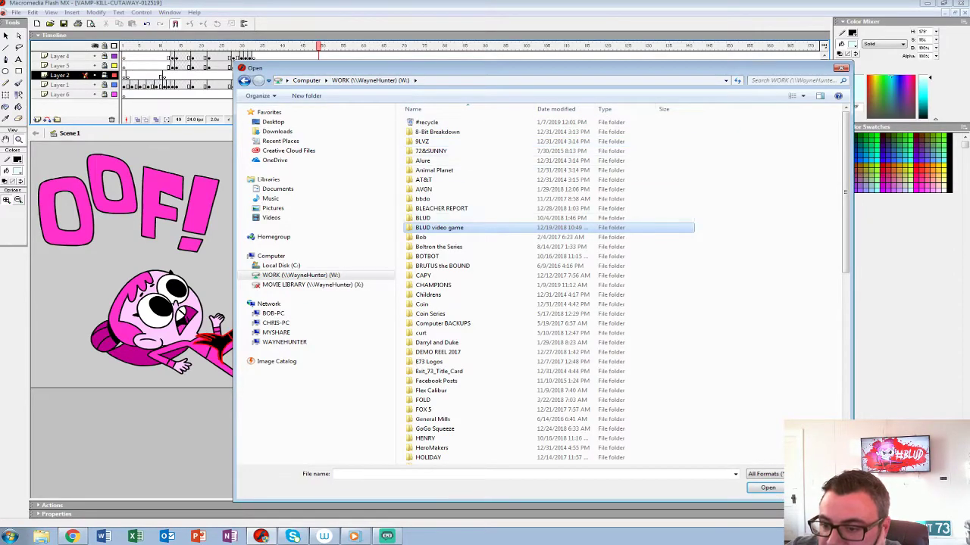
double_click(426, 215)
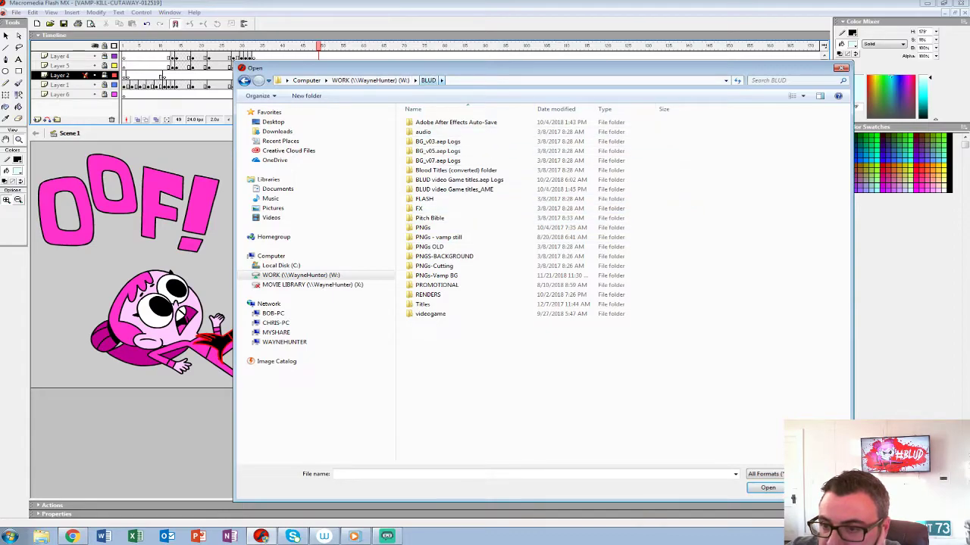
click(370, 79)
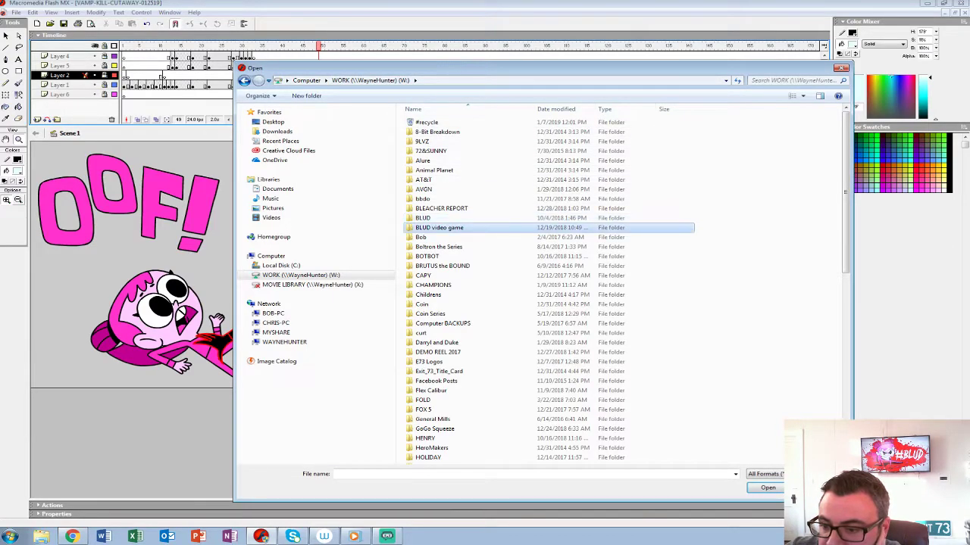
double_click(439, 227)
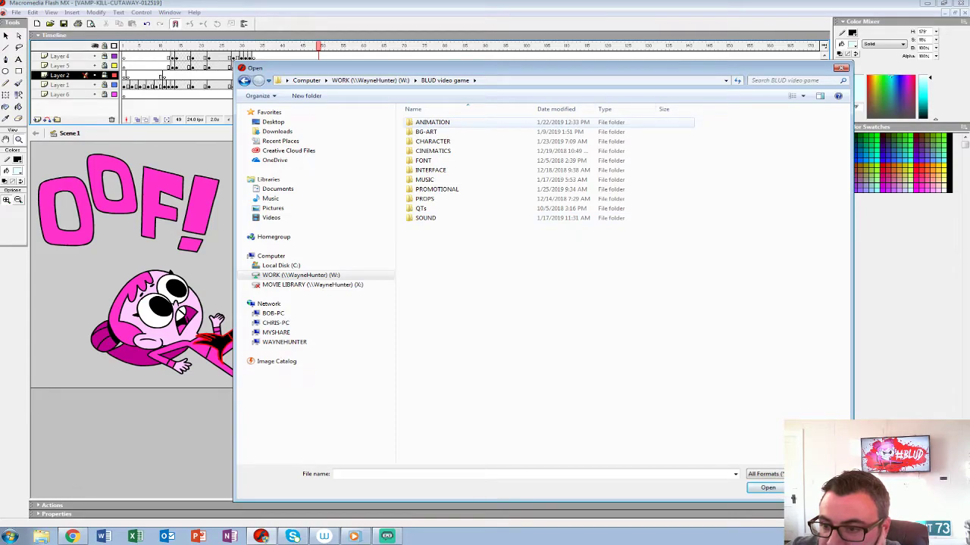
Look through the VAMPIRE folder inside ANIMATION, and go back to the BLUD video game folder
double_click(432, 122)
click(447, 79)
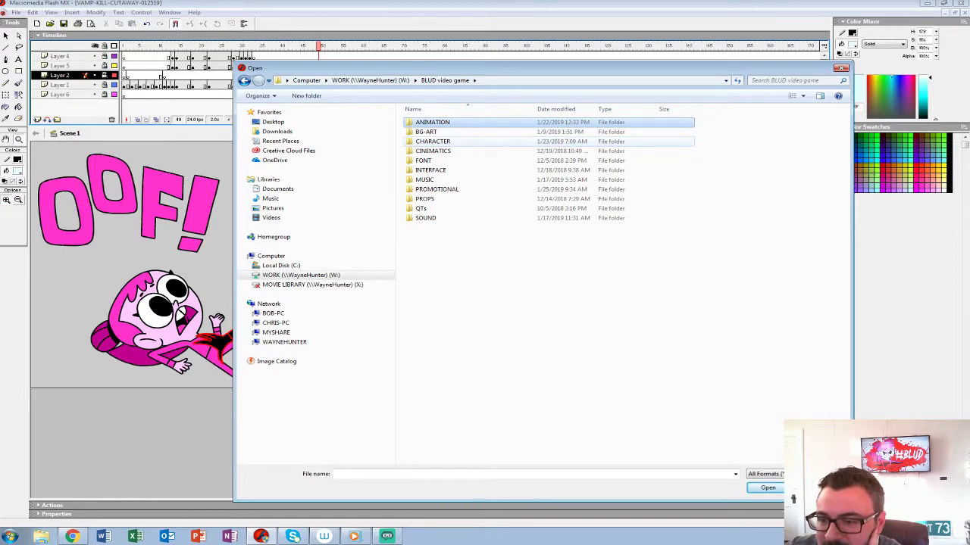
double_click(432, 122)
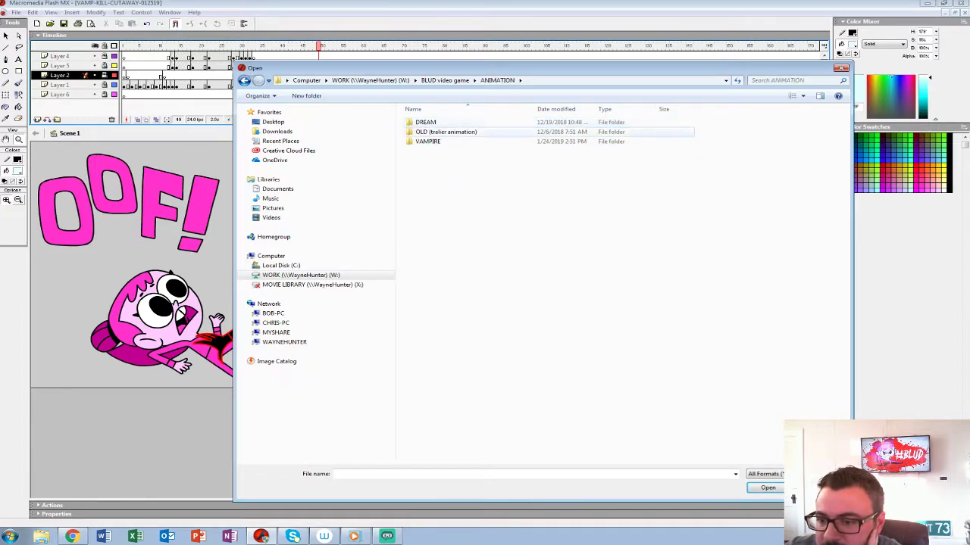
double_click(428, 141)
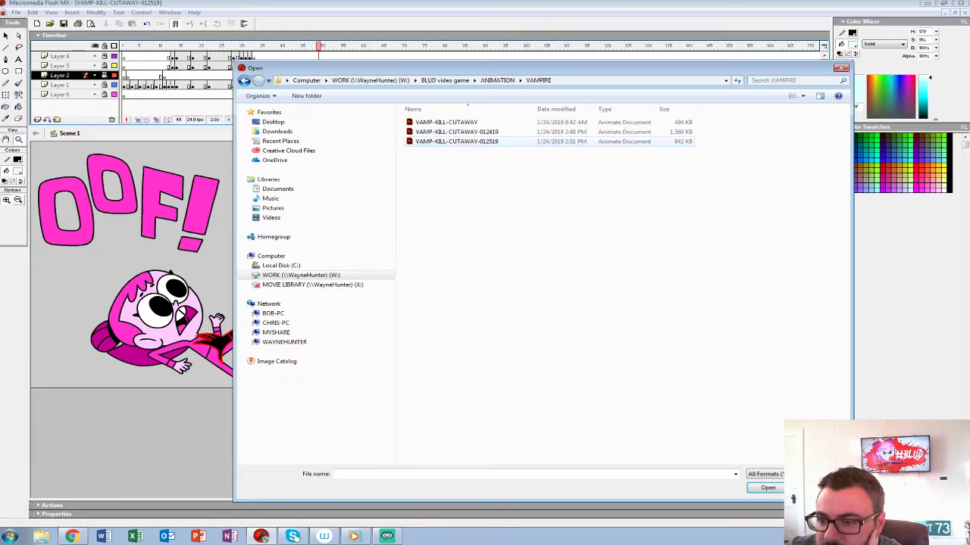
click(445, 79)
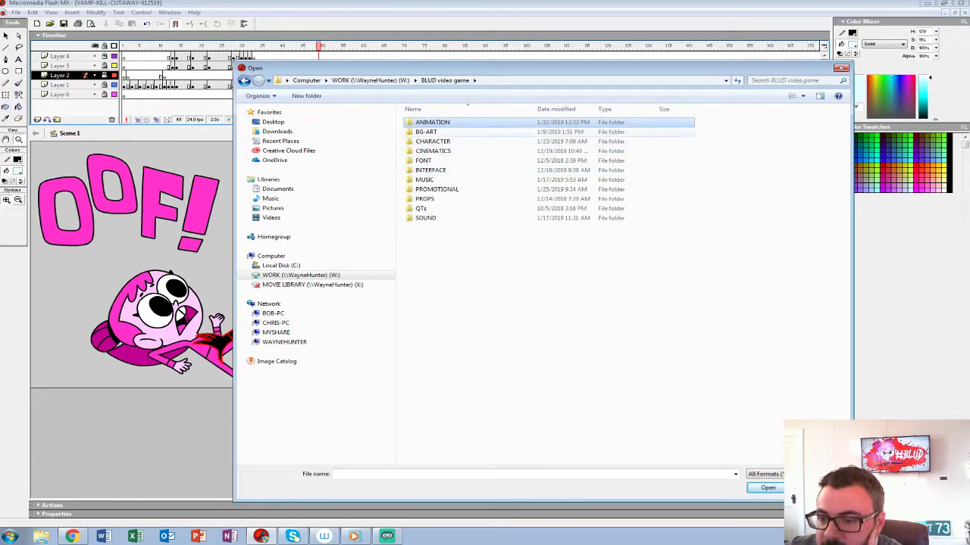
Open HALLWAY-ANIMATION-082918-FINAL from the HALLWAY folder in ANIMATION > OLD (tralier animation)
double_click(432, 122)
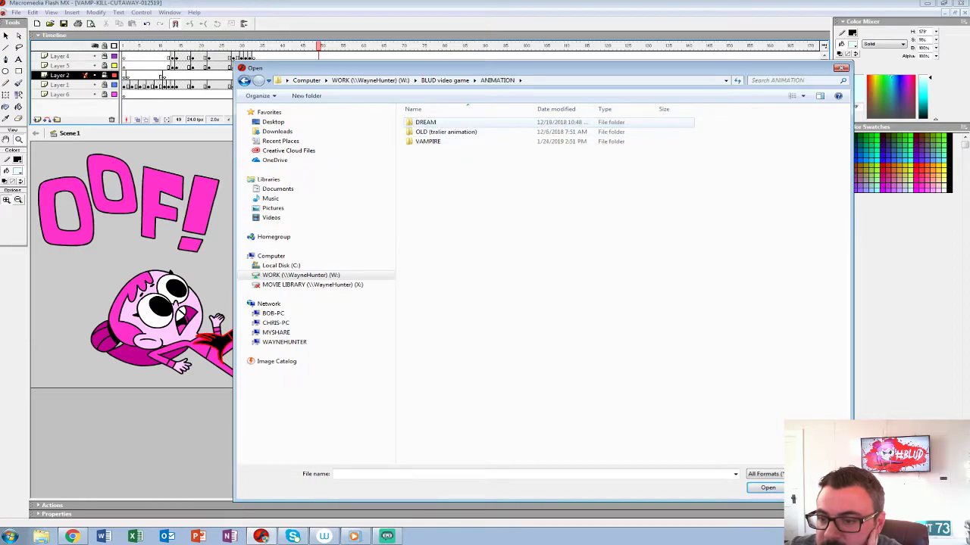
double_click(443, 132)
double_click(436, 141)
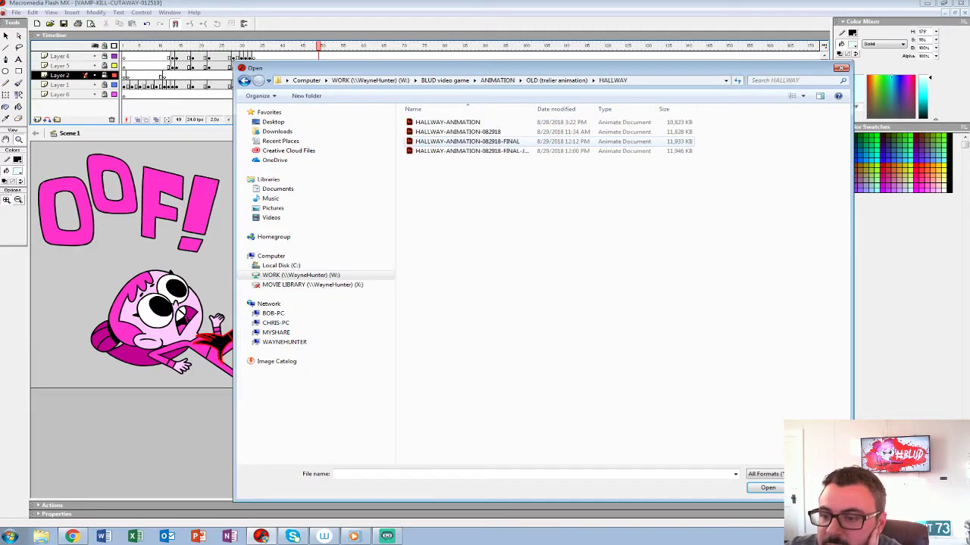
double_click(466, 141)
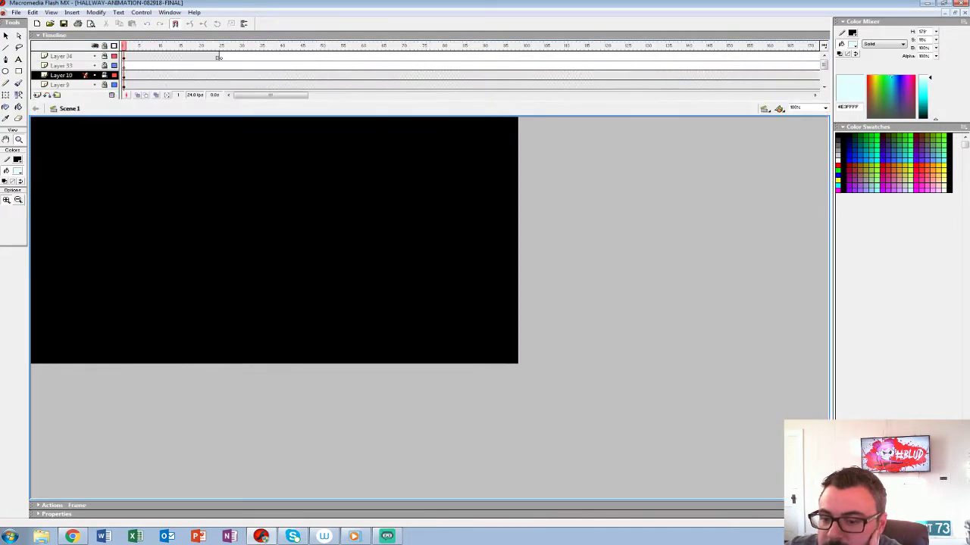
Play the hallway scene up to the phone message, checking the SCHOOL TILE 09 floor symbol on Layer 11 along the way
key(Return)
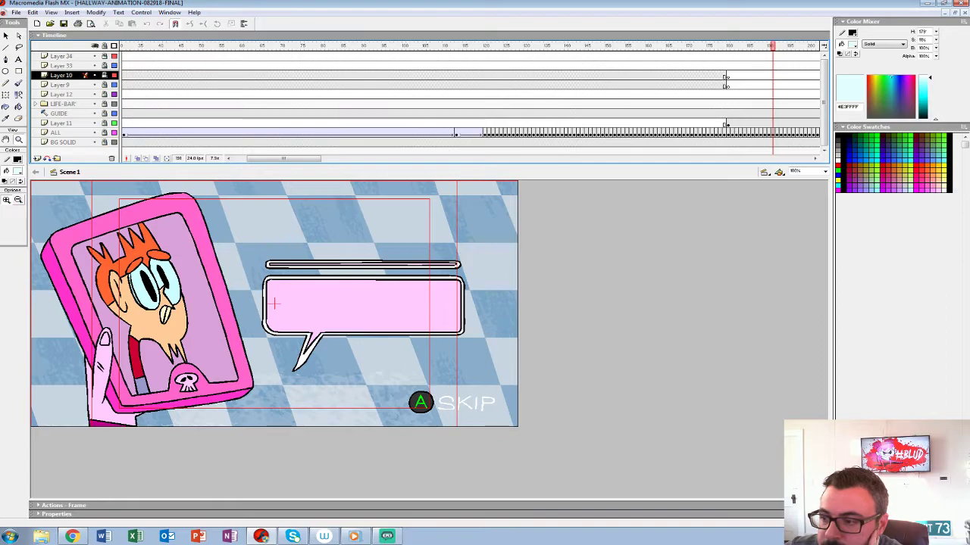
click(727, 122)
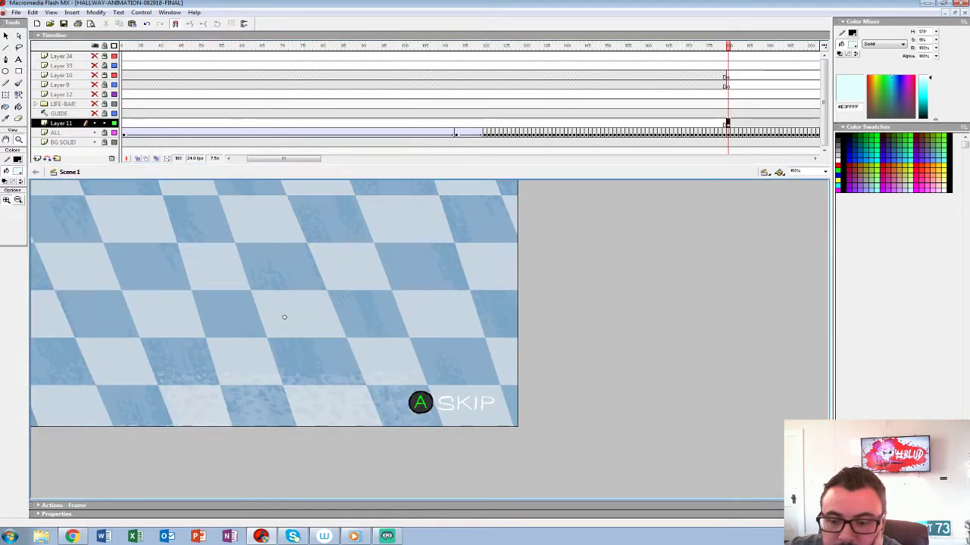
right_click(263, 301)
click(279, 408)
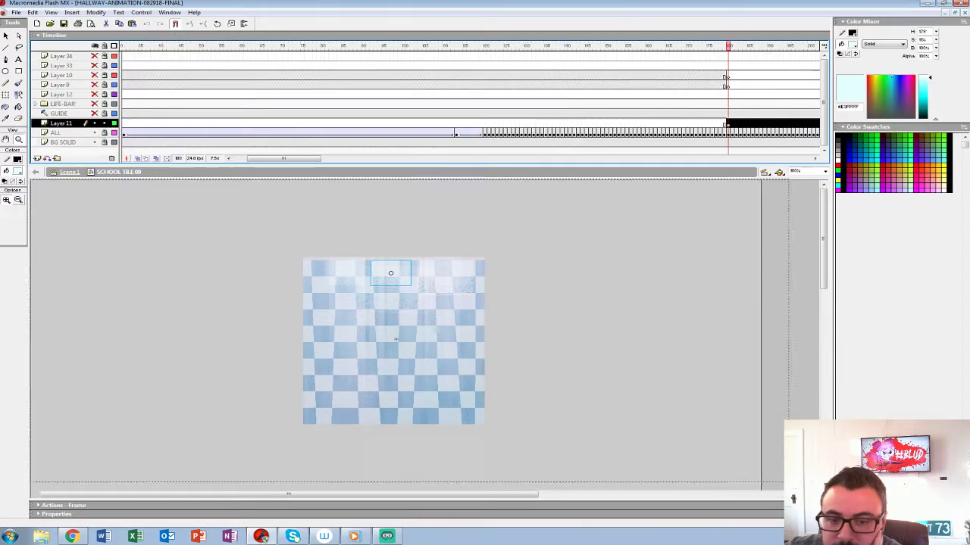
key(ctrl+e)
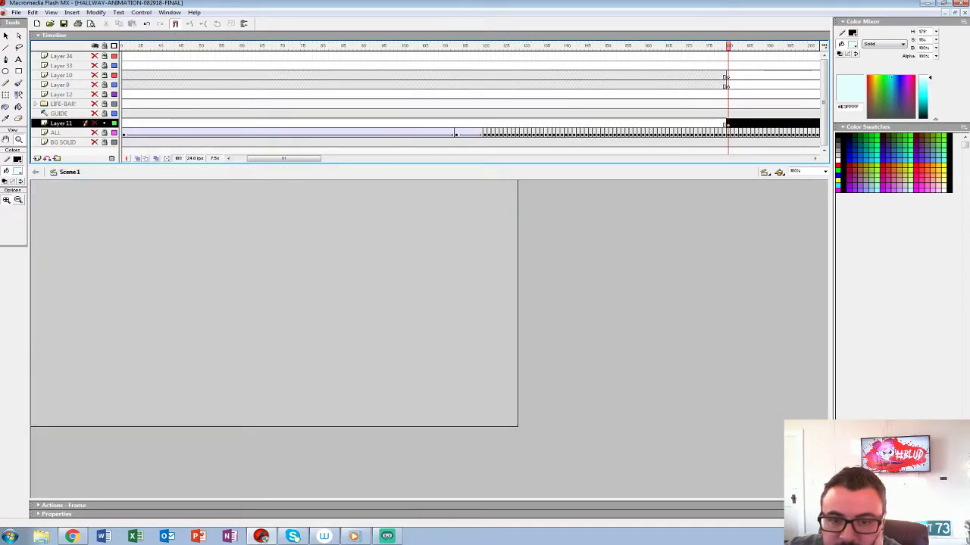
key(Return)
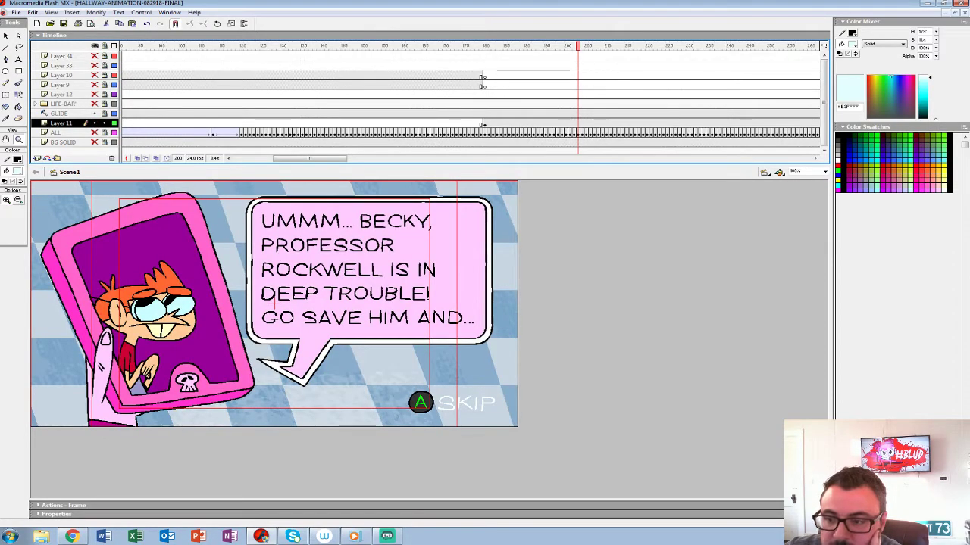
Open the ALL-SPRITES symbol containing the phone and speech bubble in its own editing view and play its animation
click(285, 318)
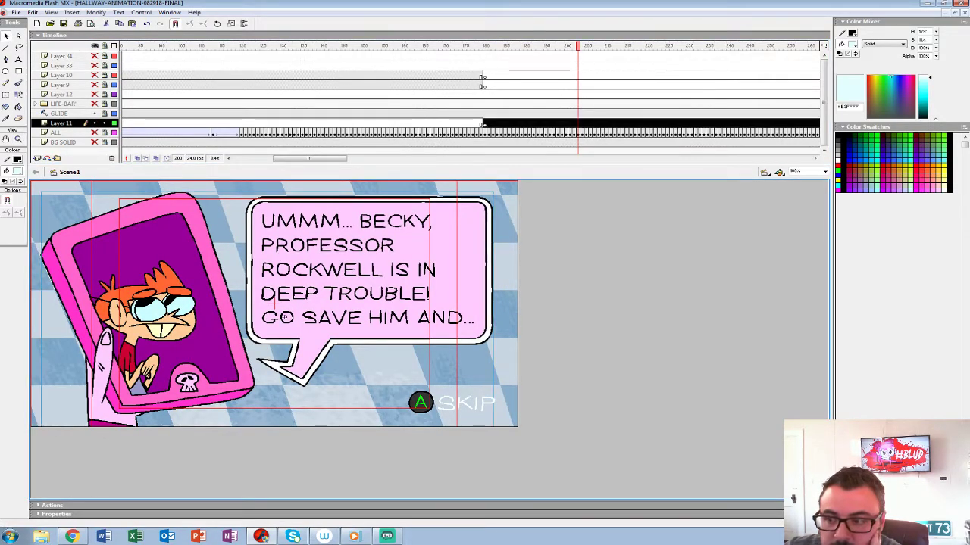
double_click(284, 318)
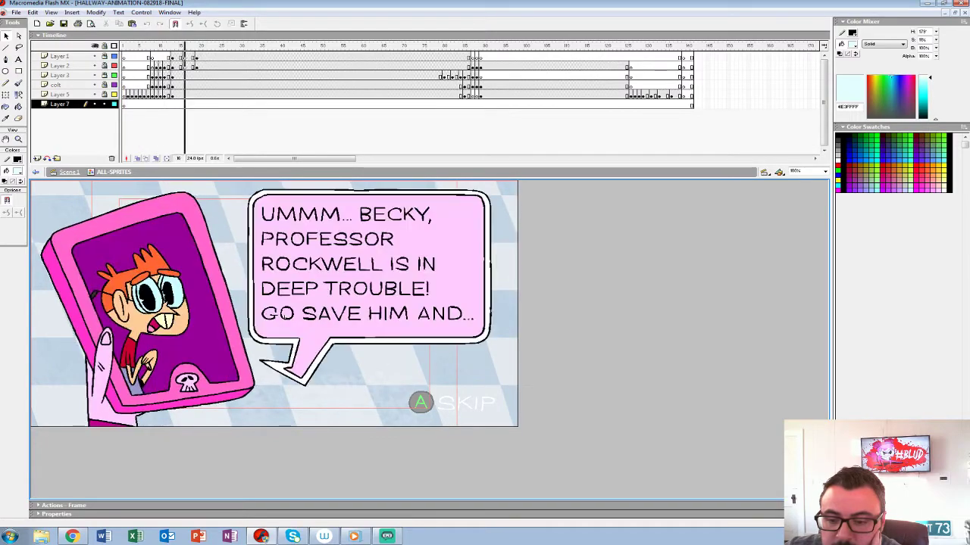
double_click(284, 317)
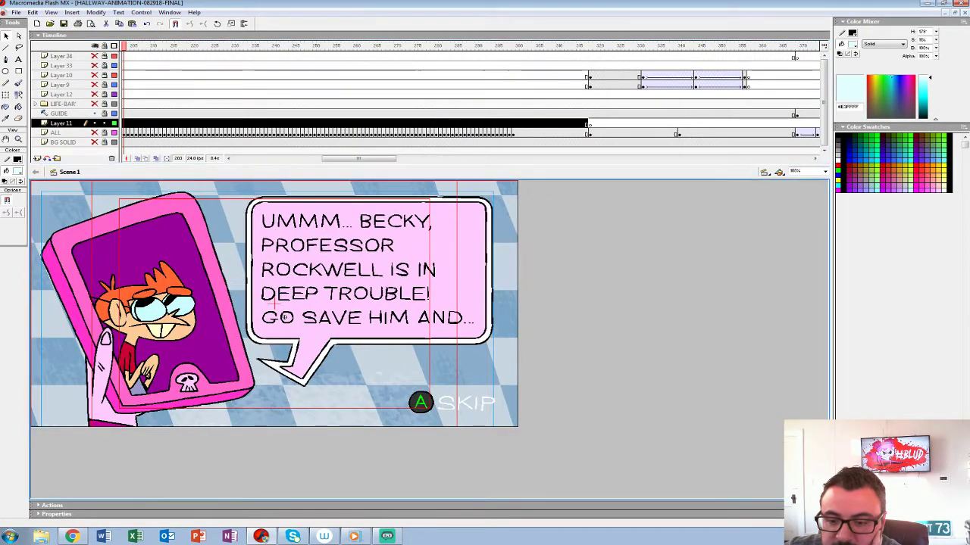
right_click(318, 317)
click(343, 421)
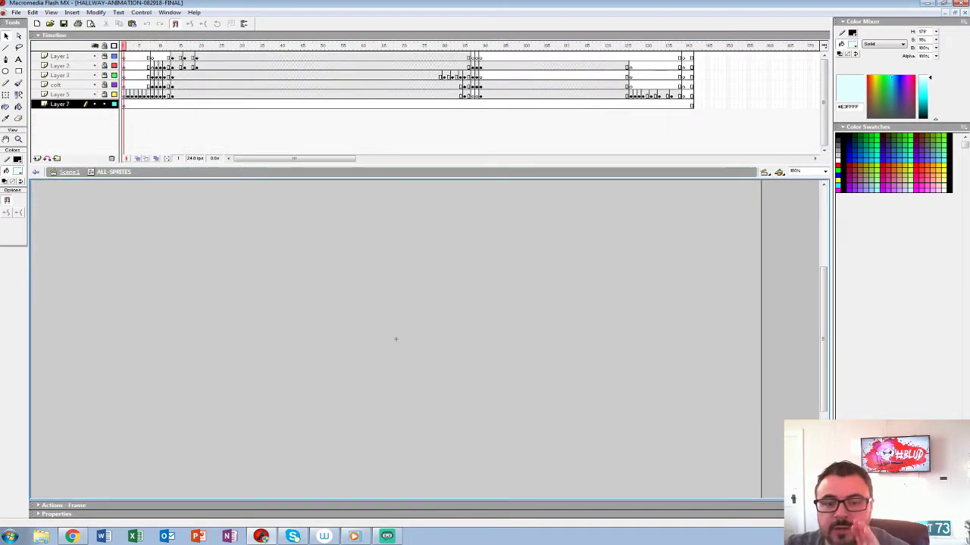
key(z)
alt+click(396, 336)
key(Return)
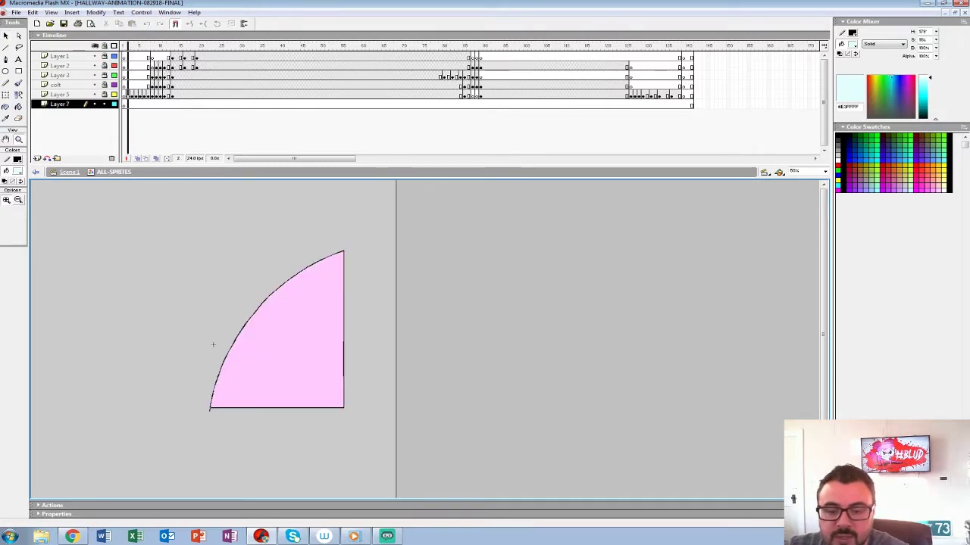
Switch the stage display to Antialias and show the phone artwork at 100% magnification
click(51, 12)
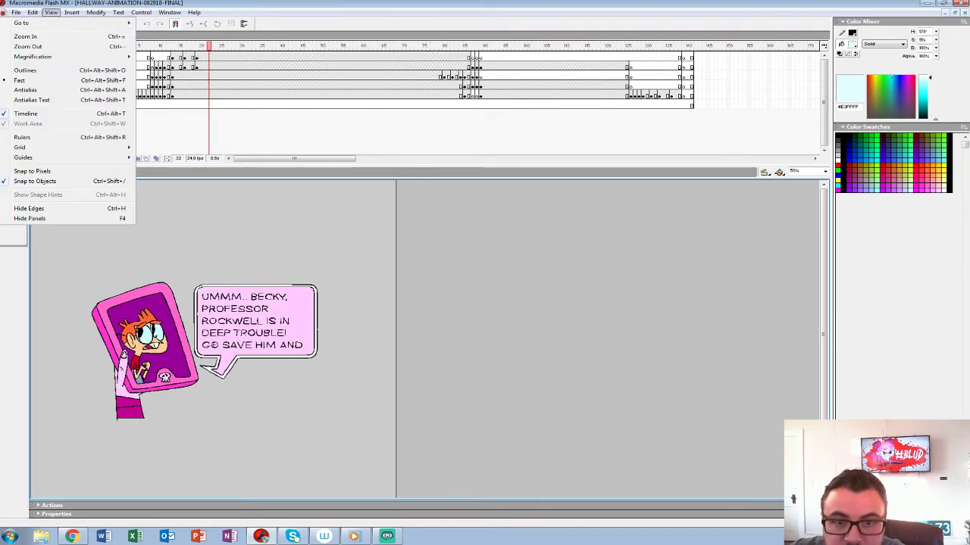
mouse_move(33, 12)
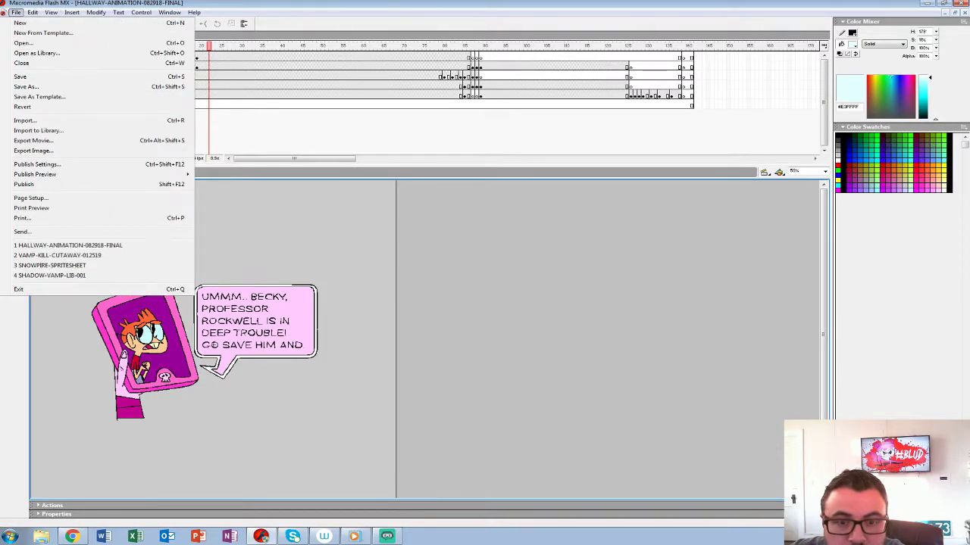
click(46, 90)
click(229, 333)
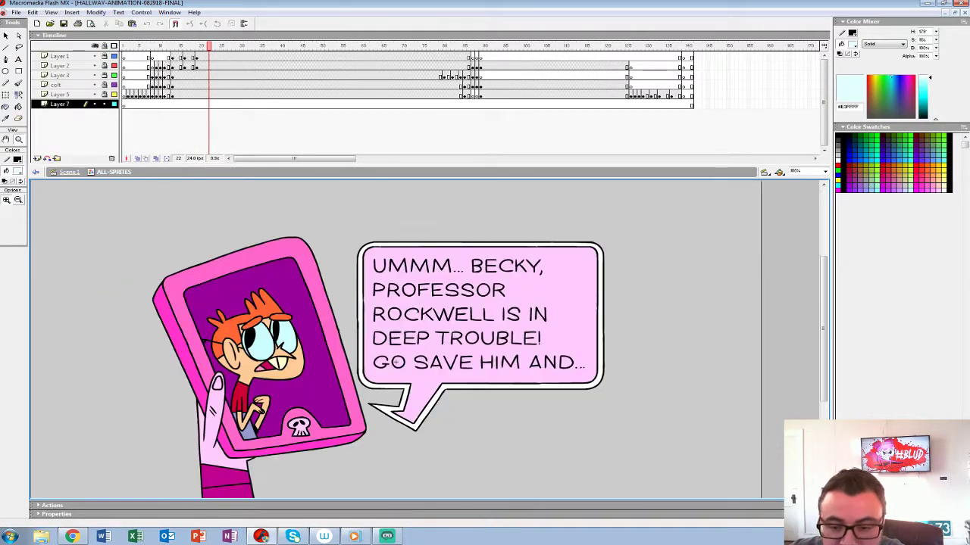
Replay the ALL-SPRITES animation from its first frame to review the phone and speech bubble sequence
key(ctrl+alt+r)
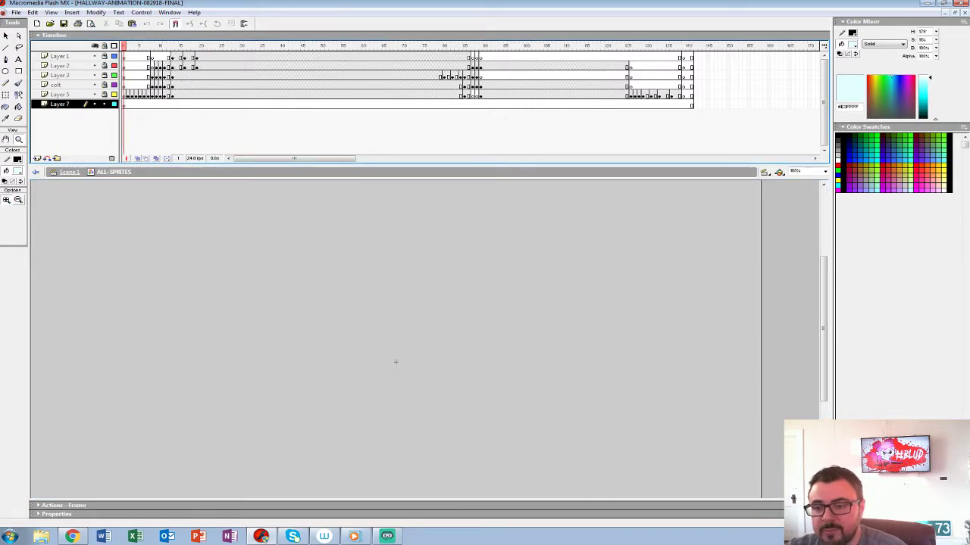
key(Return)
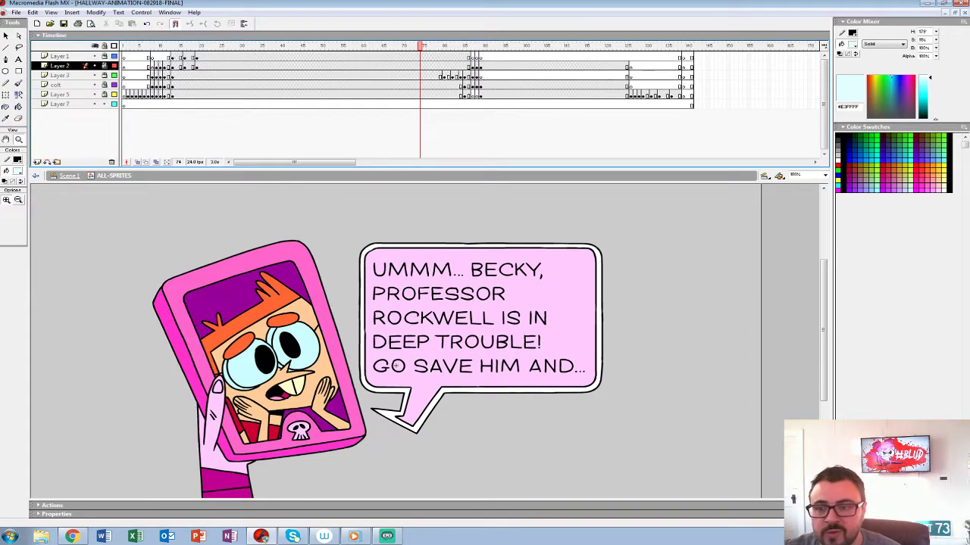
key(ctrl+alt+r)
key(Return)
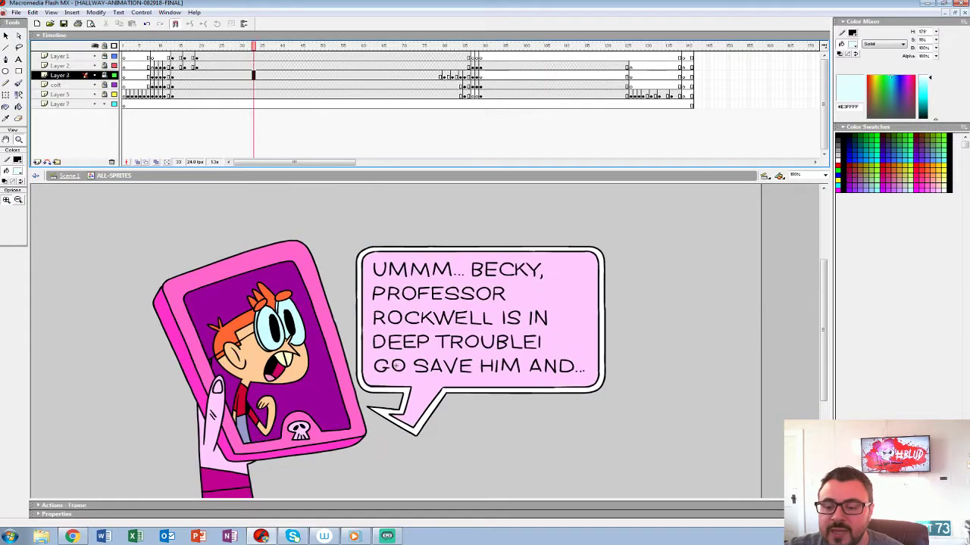
Review the nested COREY-001 phone animation from its first frame, and return to the ALL-SPRITES symbol
click(398, 366)
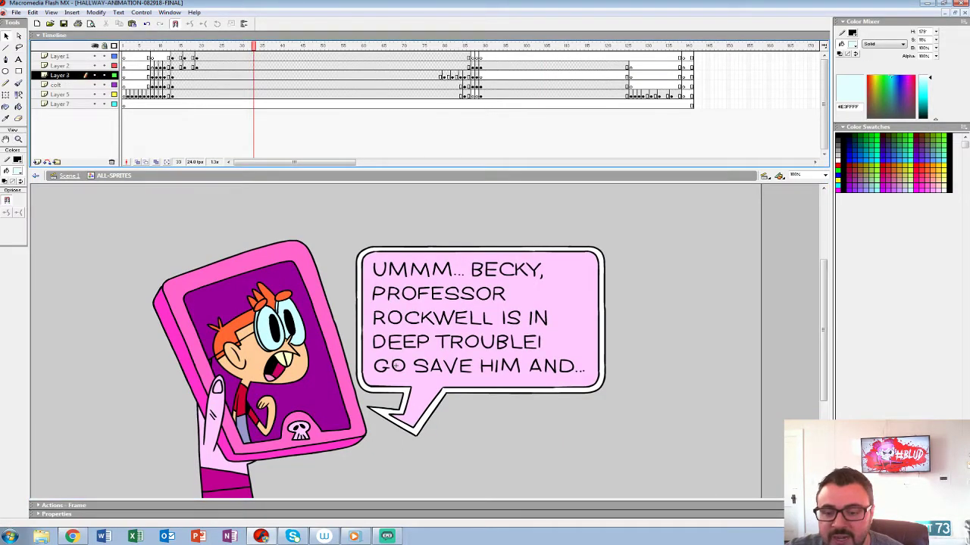
click(251, 372)
double_click(251, 372)
key(Return)
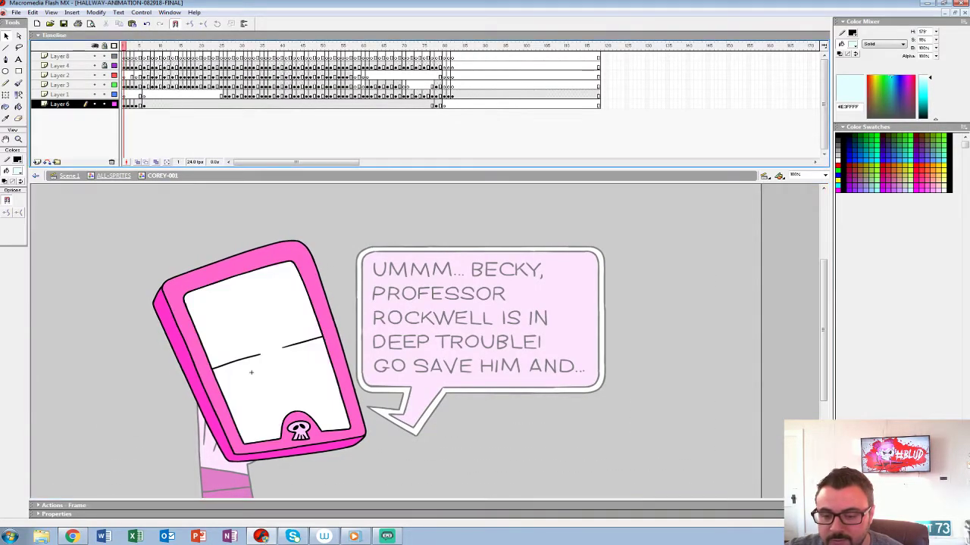
key(Return)
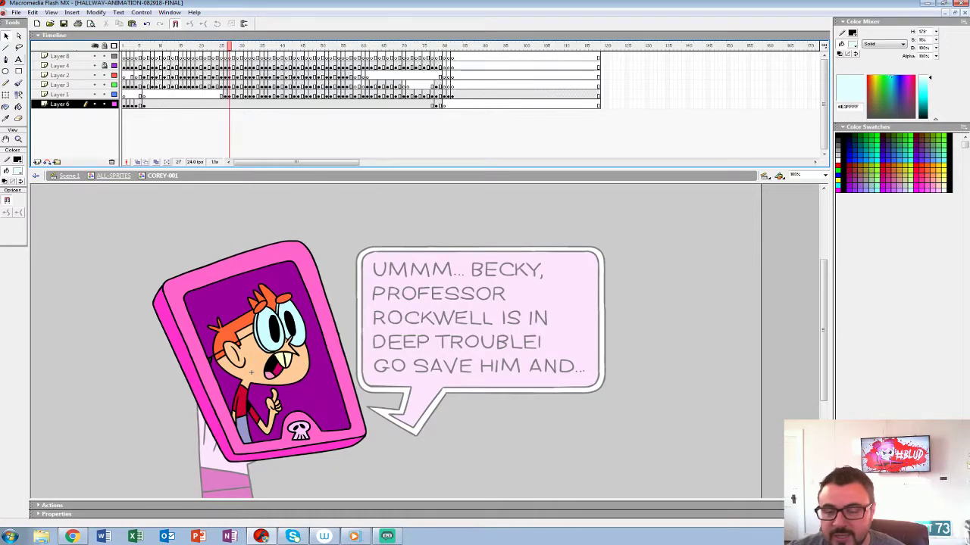
drag(228, 46, 123, 46)
key(Return)
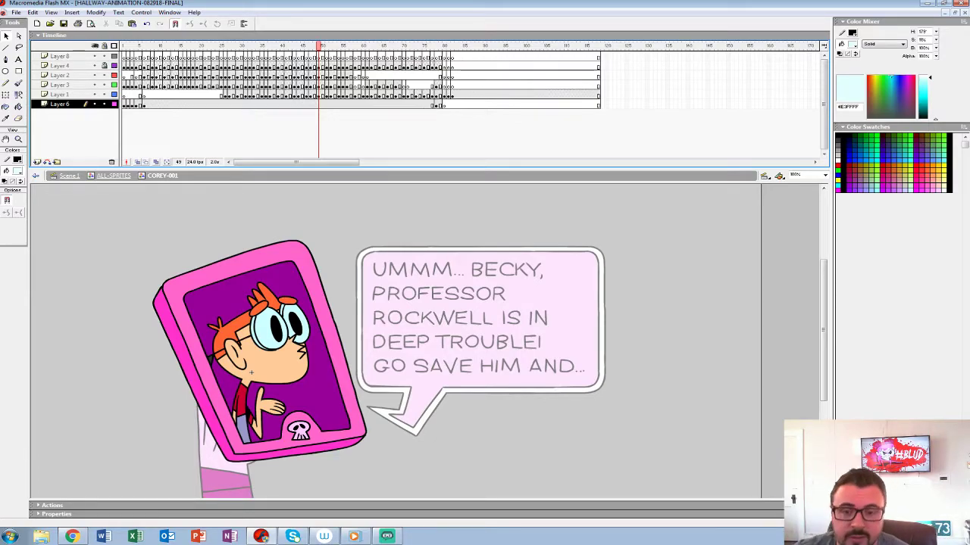
double_click(397, 366)
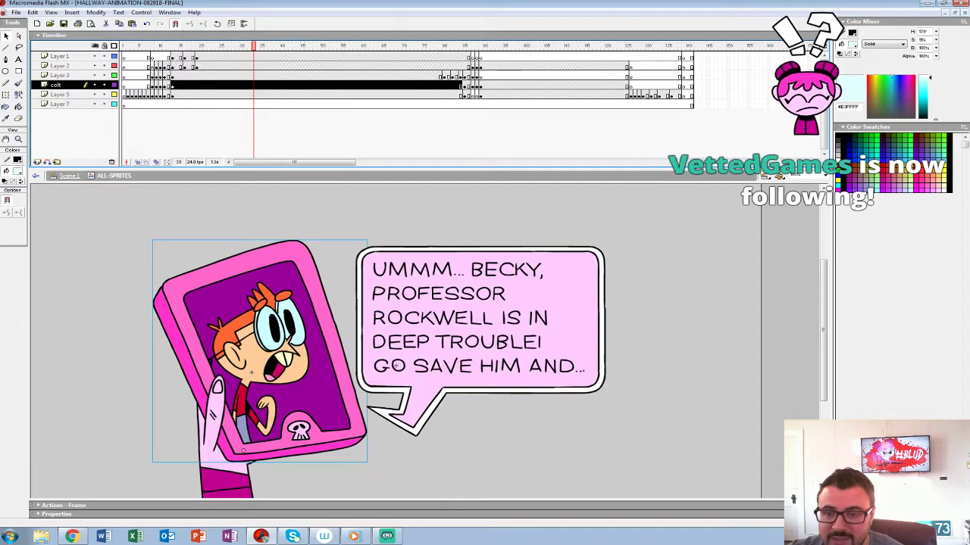
Step backward and forward through the ALL-SPRITES frames around the phone message, and play on to the HURRY!! bubble
key(comma)
key(comma)
key(comma)
key(comma)
key(comma)
key(comma)
key(comma)
key(comma)
key(comma)
key(comma)
key(comma)
key(comma)
key(comma)
key(comma)
key(comma)
key(comma)
key(comma)
key(comma)
key(comma)
key(comma)
key(period)
key(period)
key(period)
key(period)
key(period)
key(period)
key(period)
key(period)
key(period)
key(period)
key(period)
key(period)
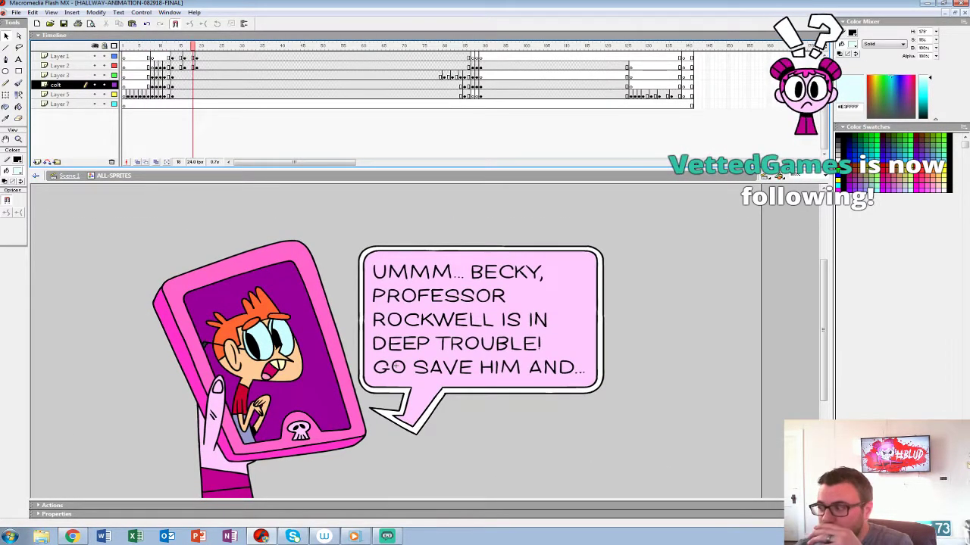
key(period)
key(period)
key(period)
key(period)
key(period)
key(period)
key(period)
key(period)
key(period)
key(period)
key(period)
key(Return)
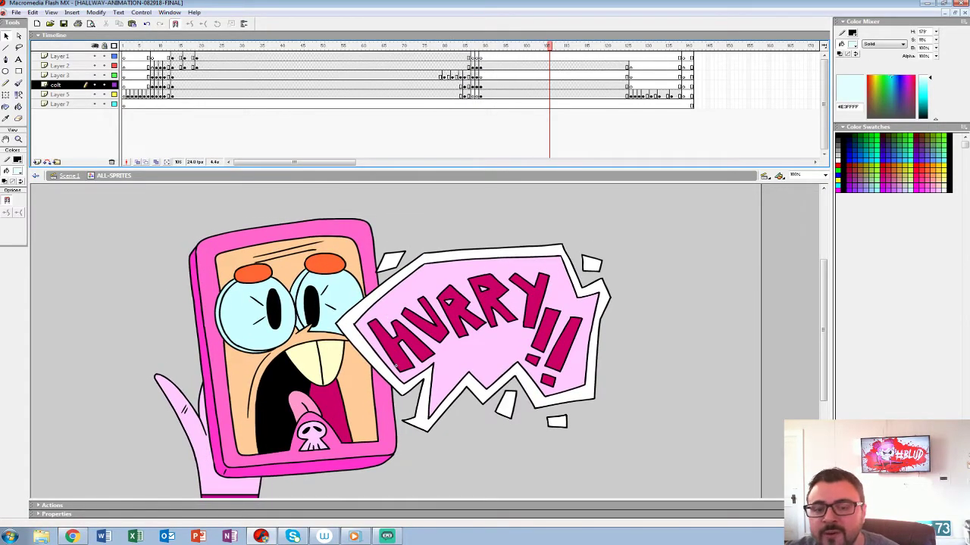
Return to the main scene and close HALLWAY-ANIMATION-082918-FINAL without saving changes
key(ctrl+e)
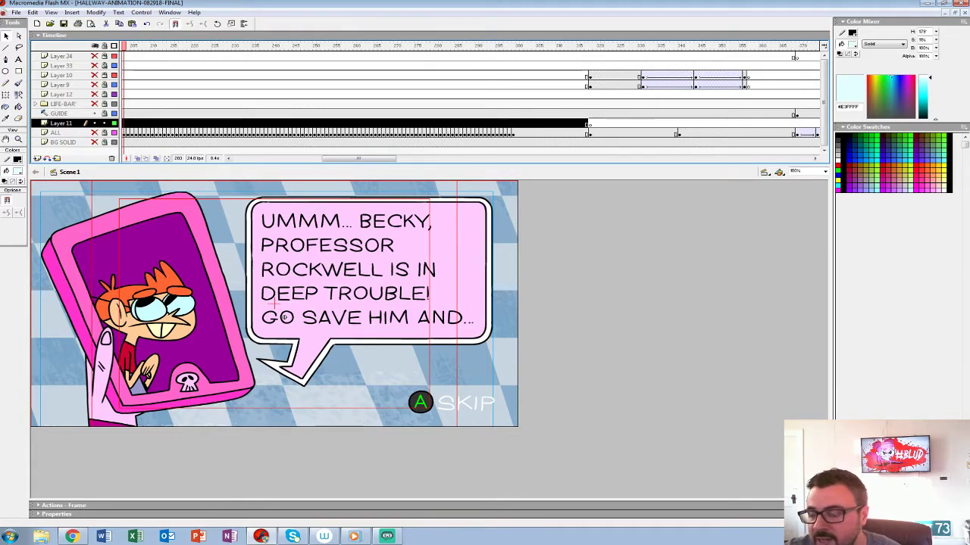
key(ctrl+w)
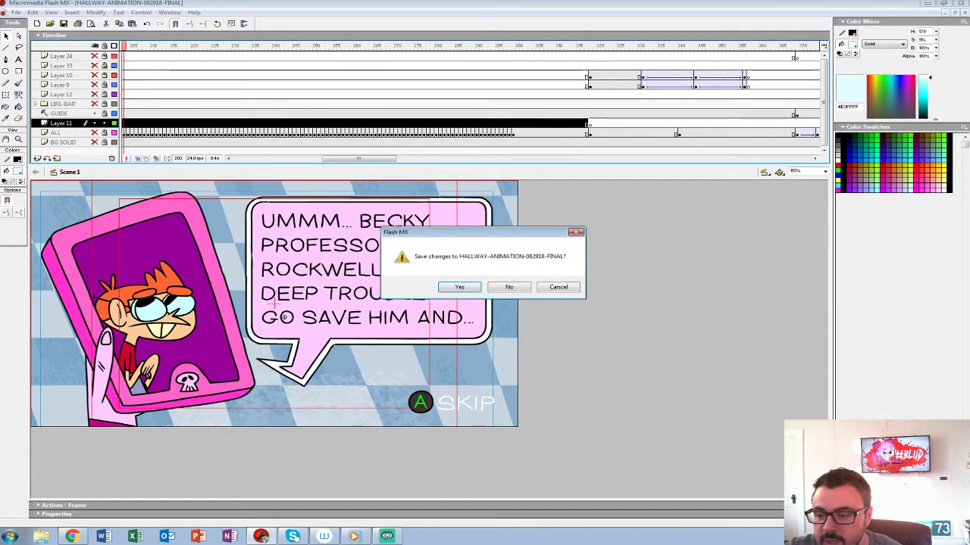
key(n)
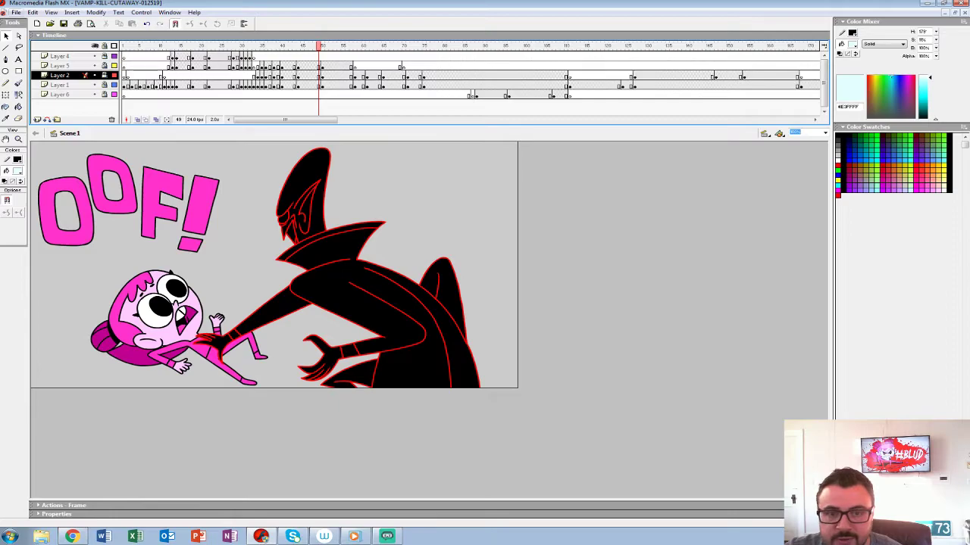
Play the VAMP-KILL-CUTAWAY-012519 animation from frame 7, and go to frame 129 on Layer 2
drag(238, 46, 149, 47)
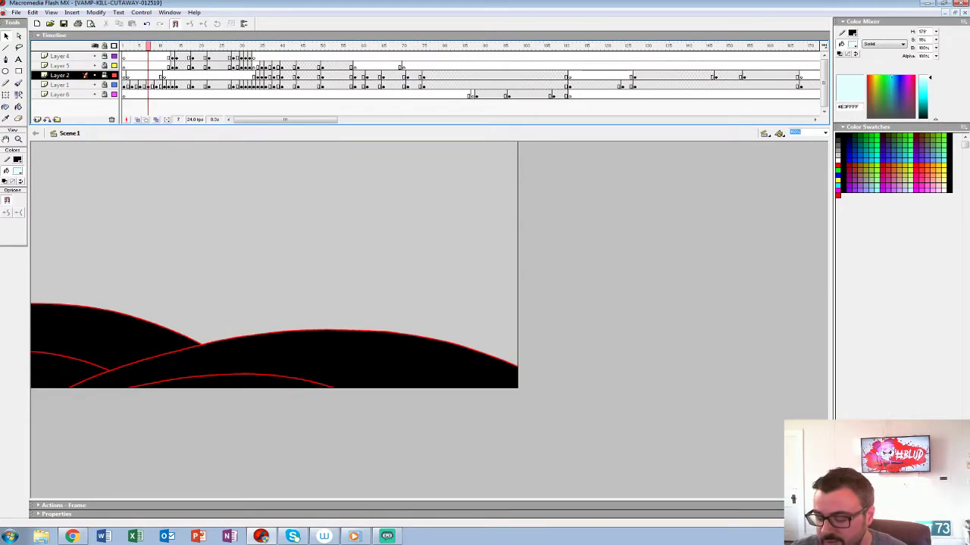
key(Return)
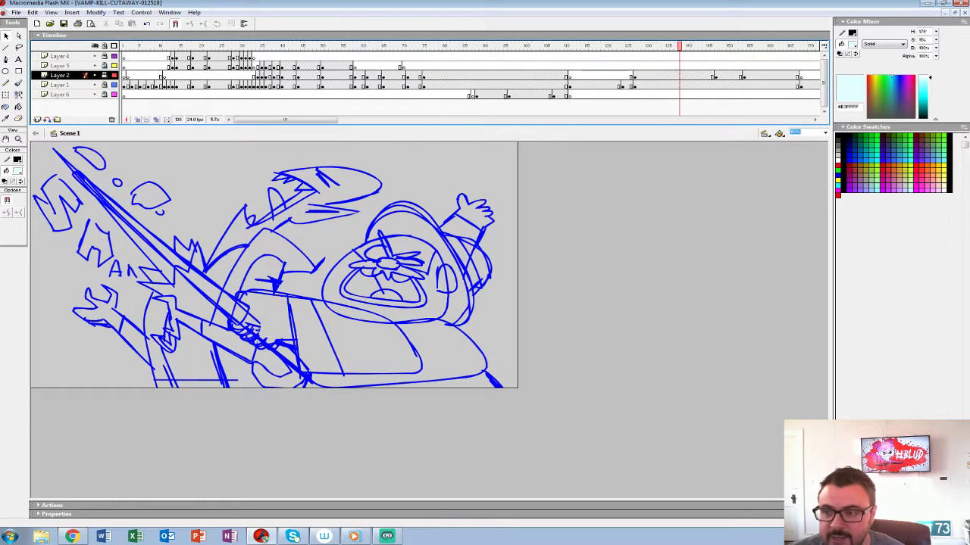
click(623, 46)
click(643, 76)
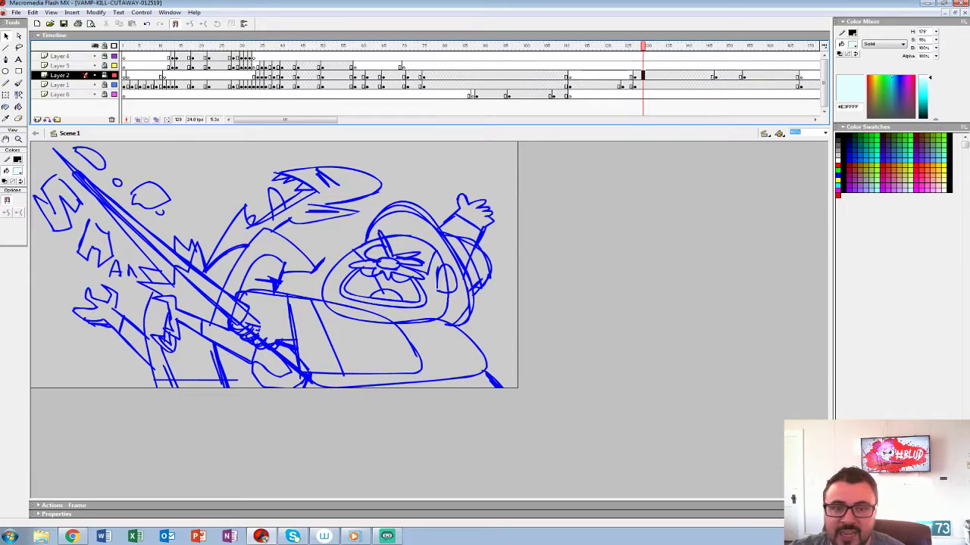
Look into the ANIMATION folder for a file to open, and go back up to the BLUD video game folder
key(alt+f)
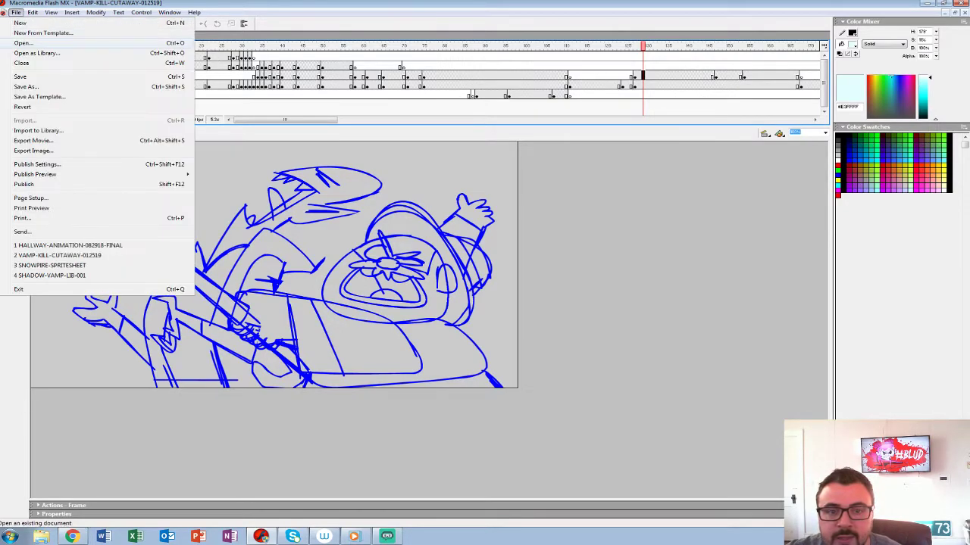
key(o)
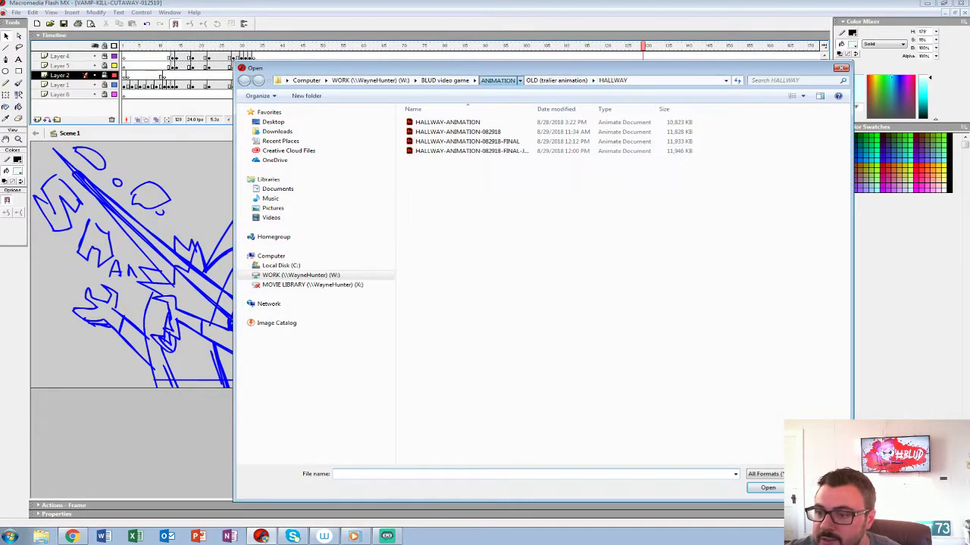
click(497, 80)
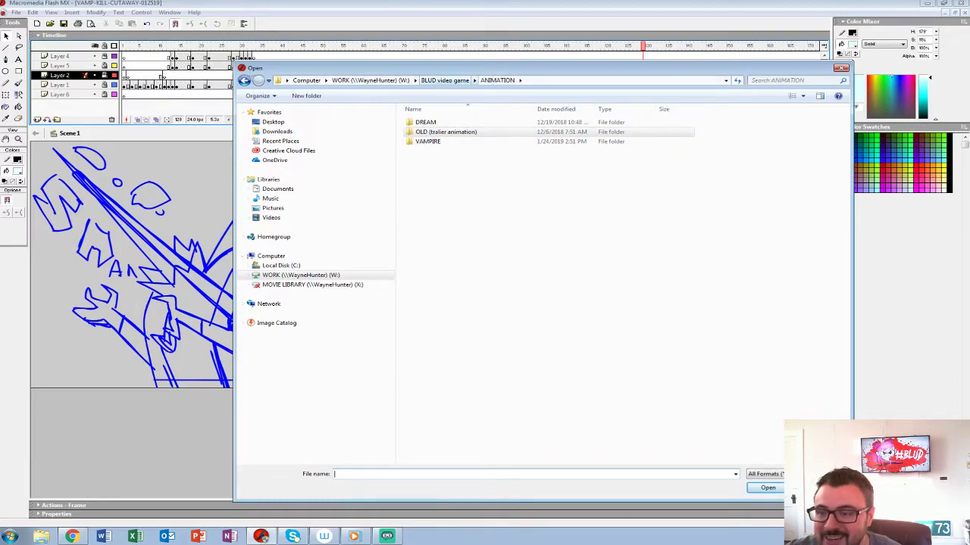
click(444, 81)
double_click(432, 121)
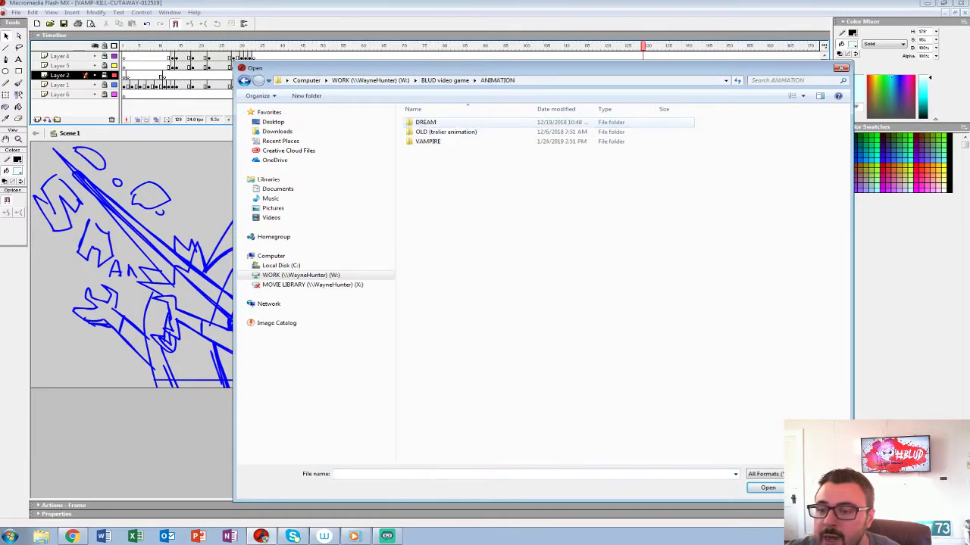
click(444, 80)
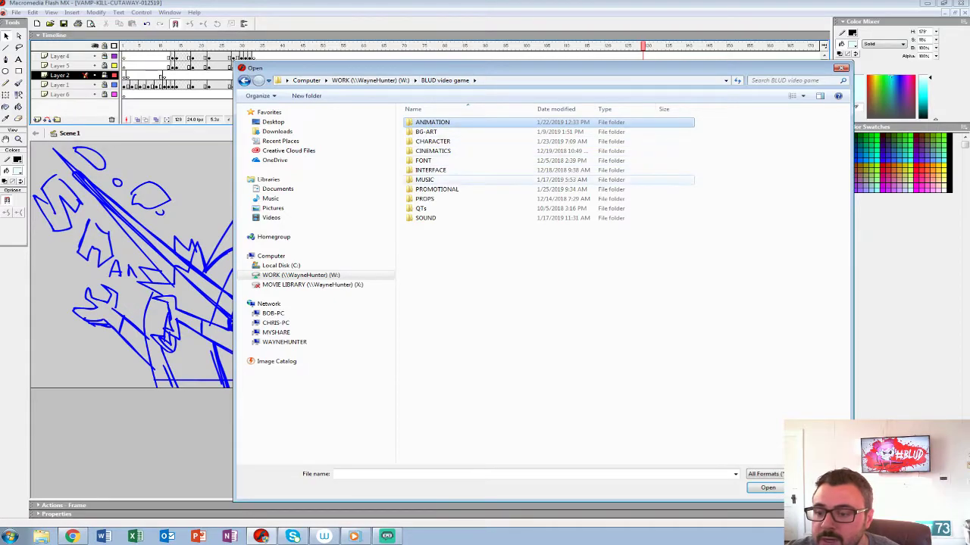
Open SHADOW-VAMP-LIB-001 from the SHADOW VAMPS folder inside CHARACTER
click(433, 150)
click(433, 142)
double_click(433, 142)
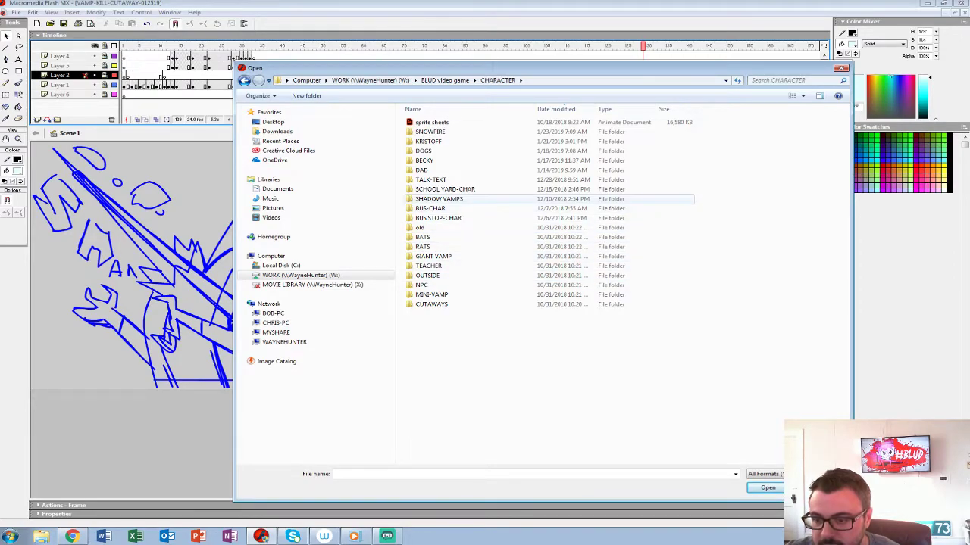
double_click(438, 198)
click(449, 122)
double_click(449, 122)
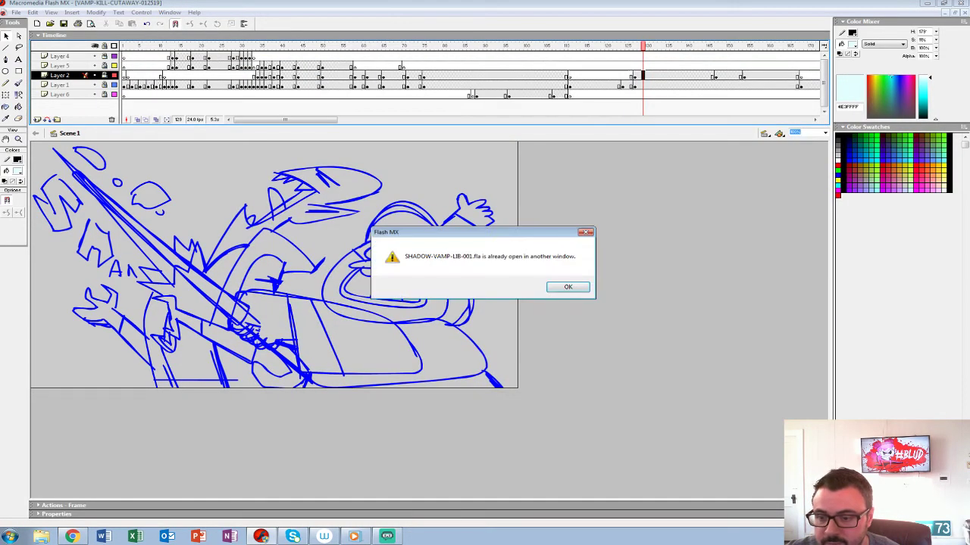
key(Return)
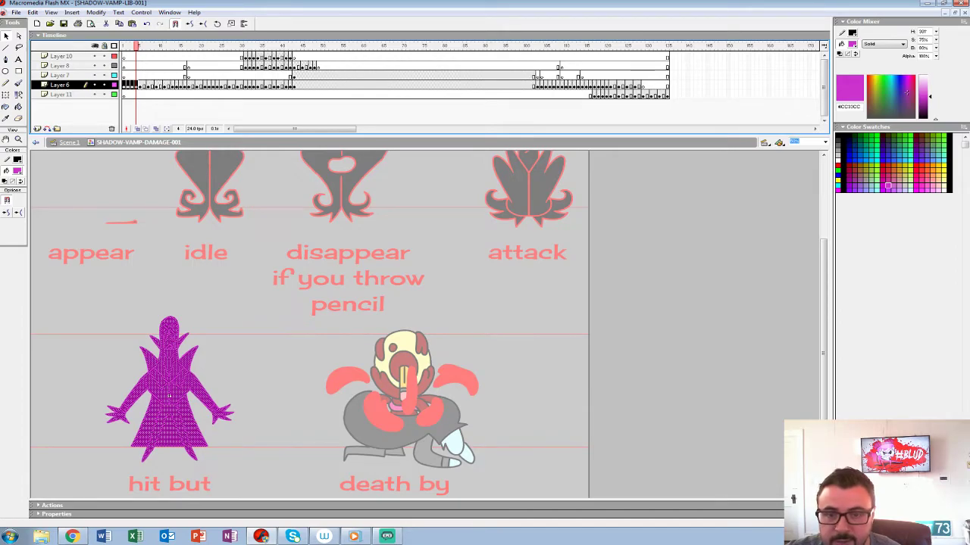
Play the SHADOW-VAMP-DAMAGE-001 animation, and close SHADOW-VAMP-LIB-001 from its main scene
key(Return)
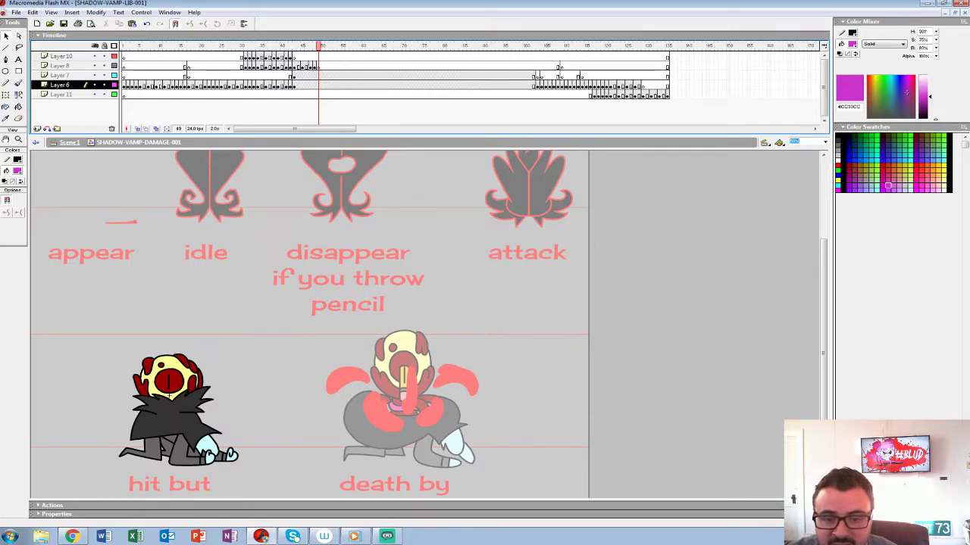
key(ctrl+e)
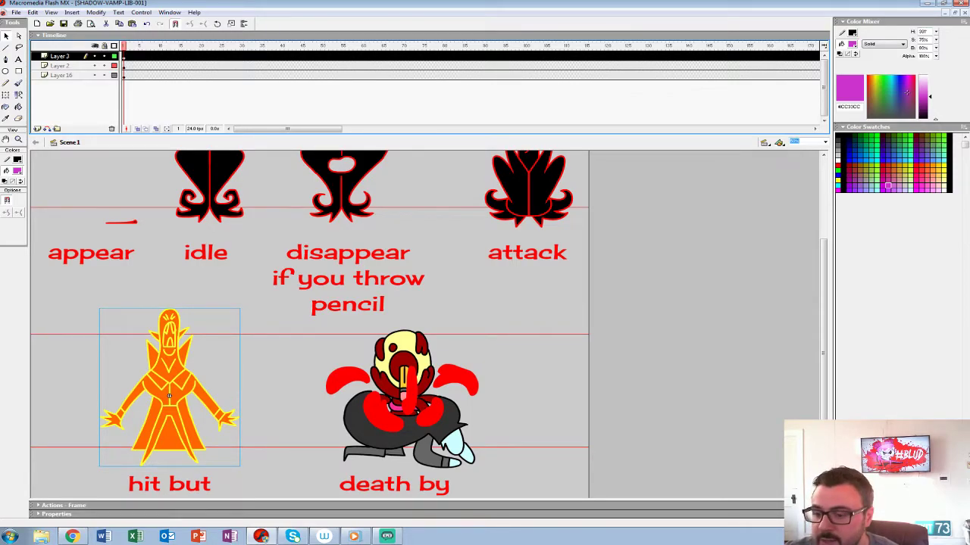
key(ctrl+w)
key(Return)
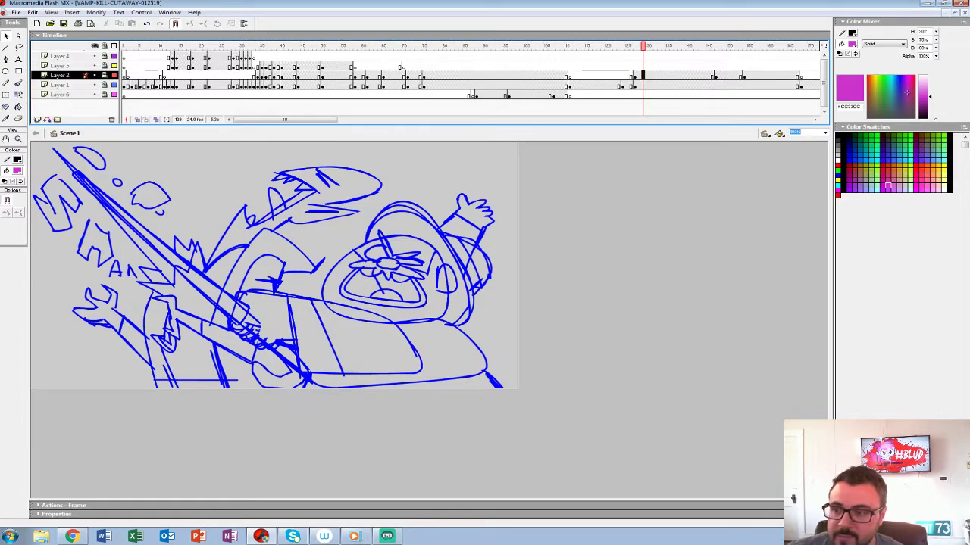
Step back to frame 127 of the vampire kill cutaway, and replay the animation from frame 1 with pauses
key(comma)
key(comma)
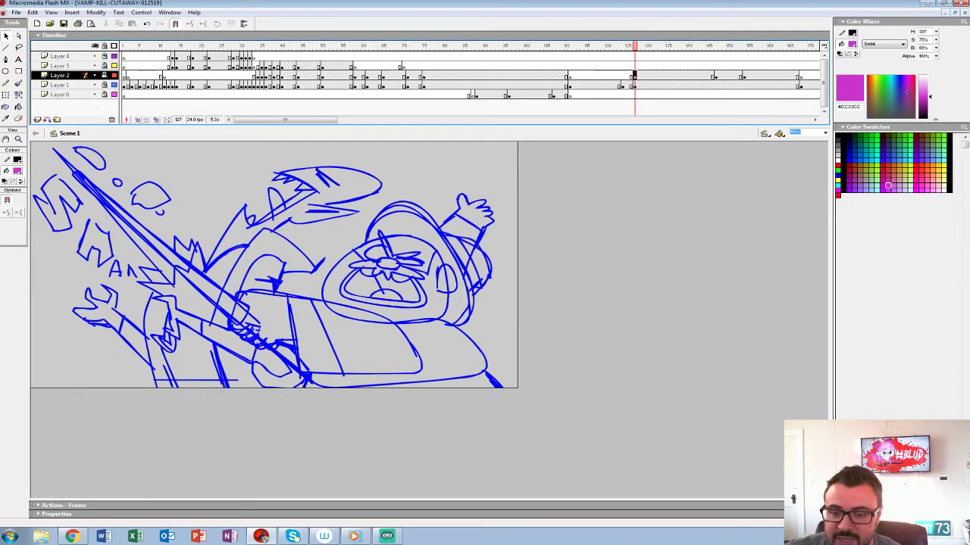
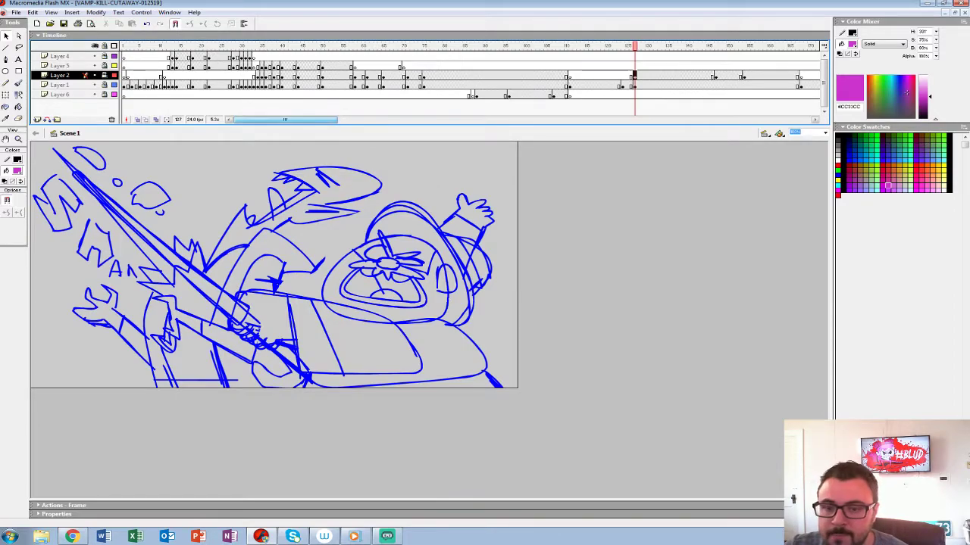
click(201, 66)
drag(201, 46, 124, 46)
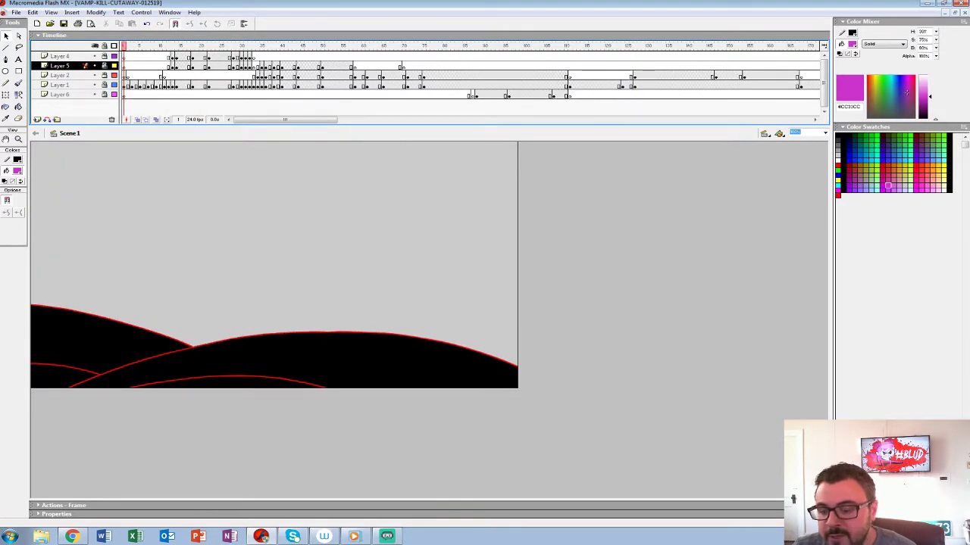
key(Return)
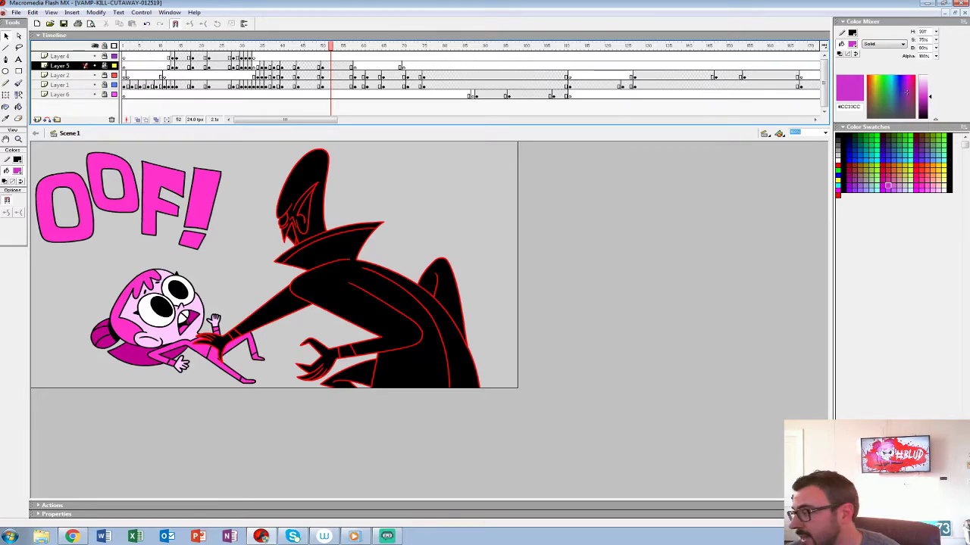
key(Return)
key(Return)
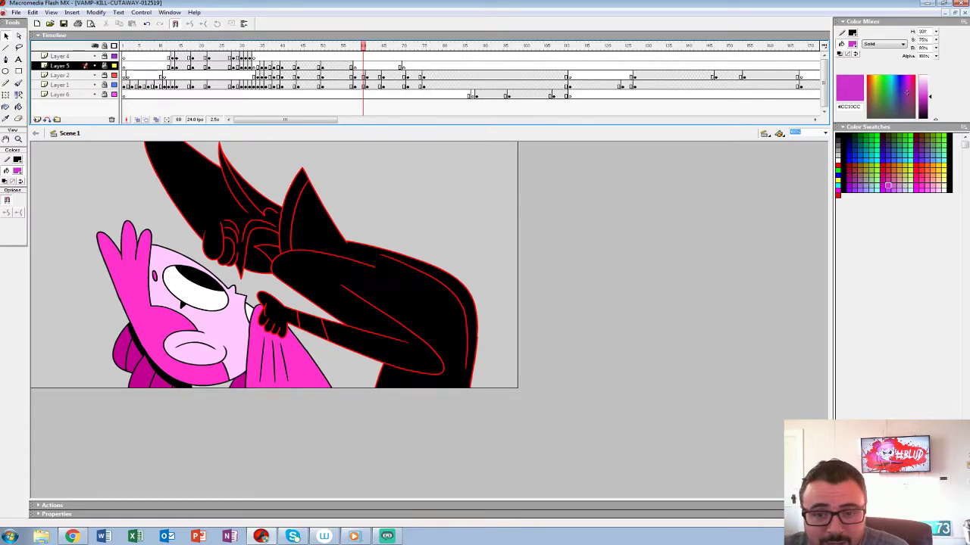
key(Home)
key(Return)
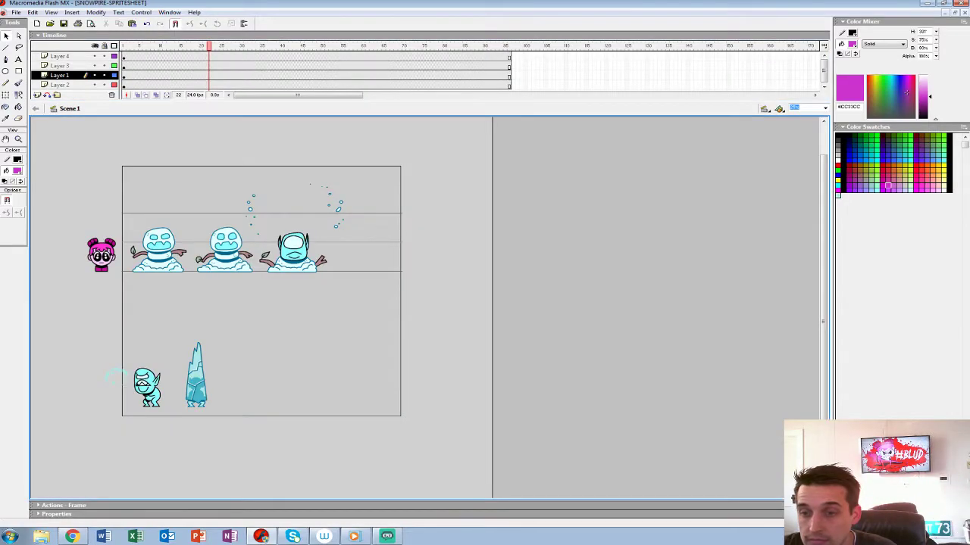
Close SNOWPIRE-SPRITESHEET and open OUTSIDE-ELEMENTS-100218 from the OUTSIDE folder inside BG-ART
key(ctrl+w)
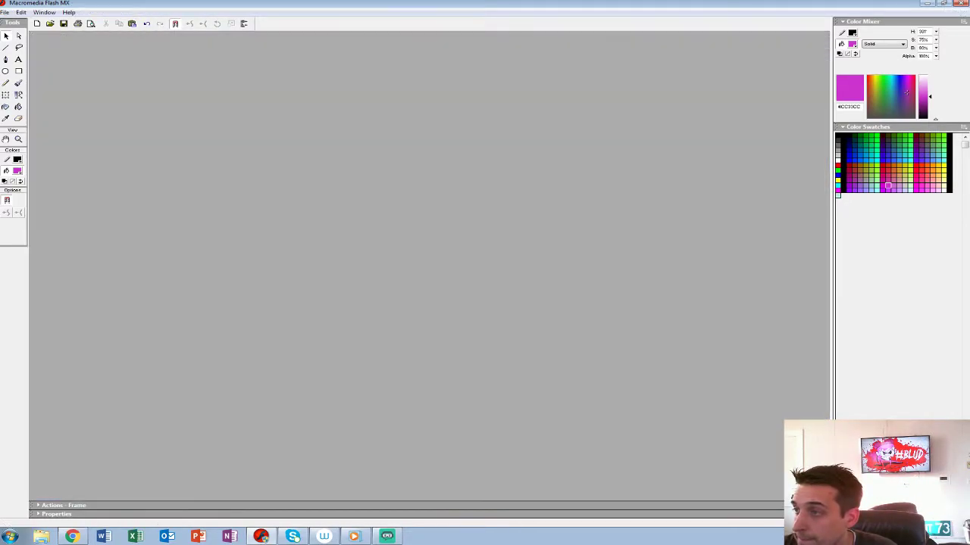
click(4, 12)
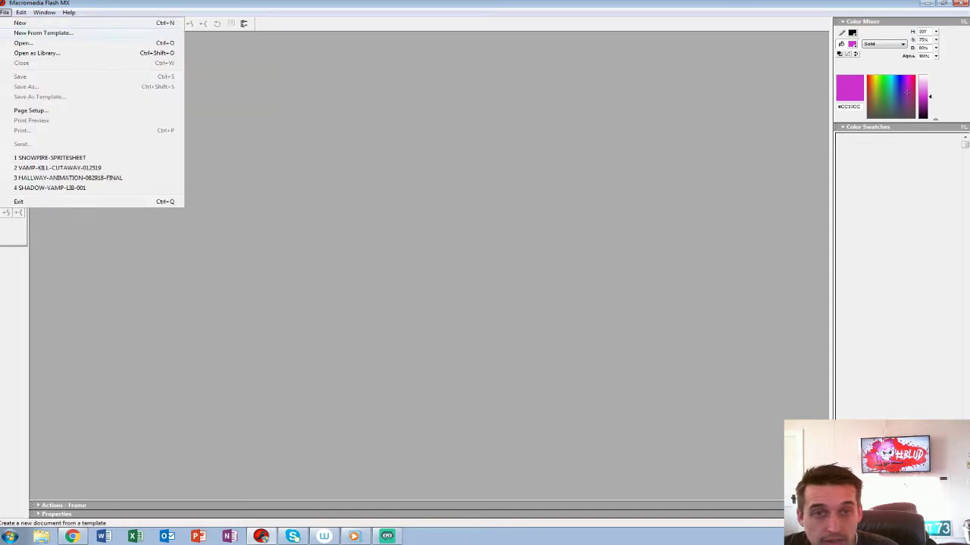
click(22, 42)
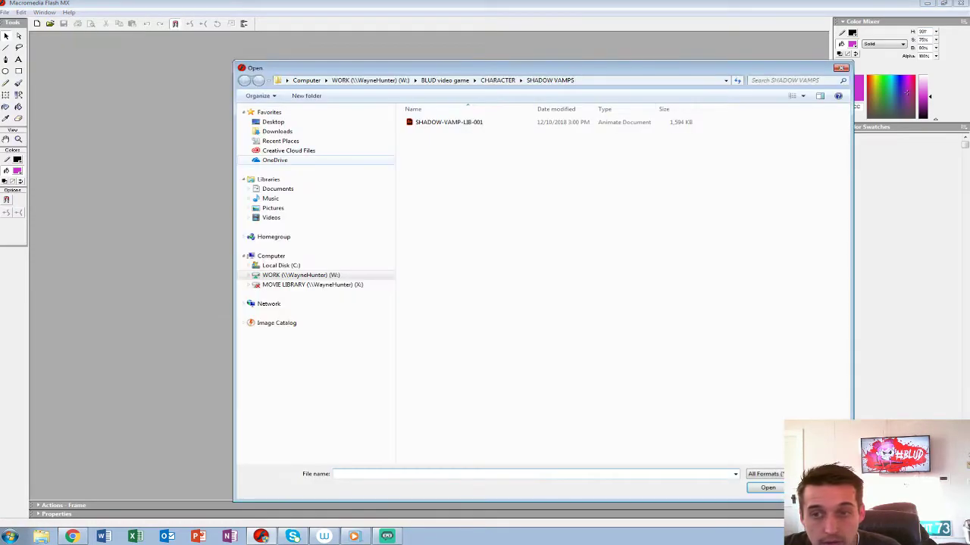
click(445, 81)
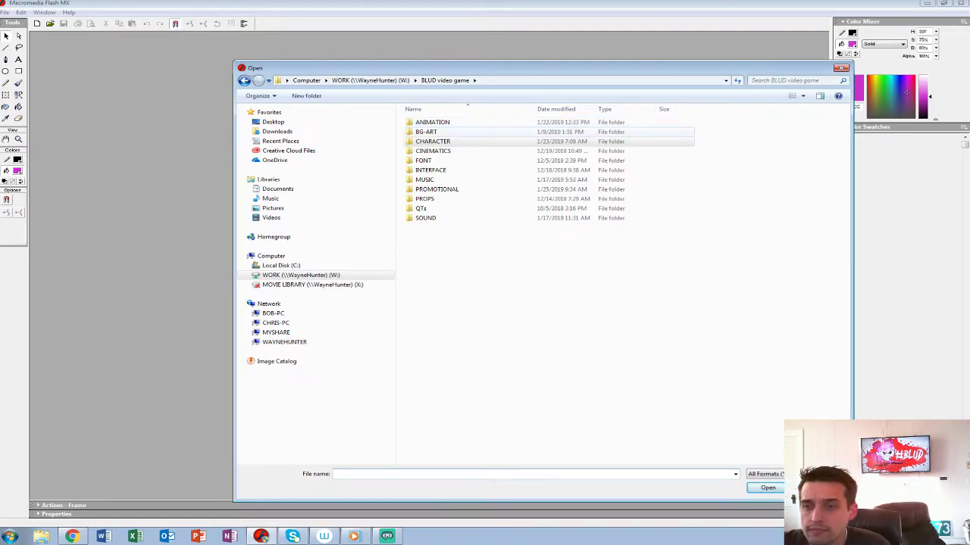
double_click(426, 132)
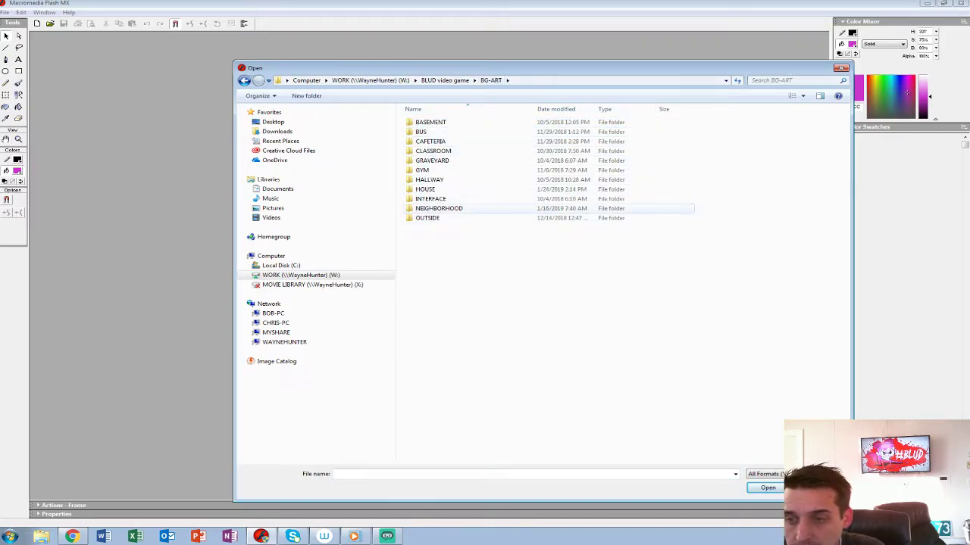
double_click(427, 218)
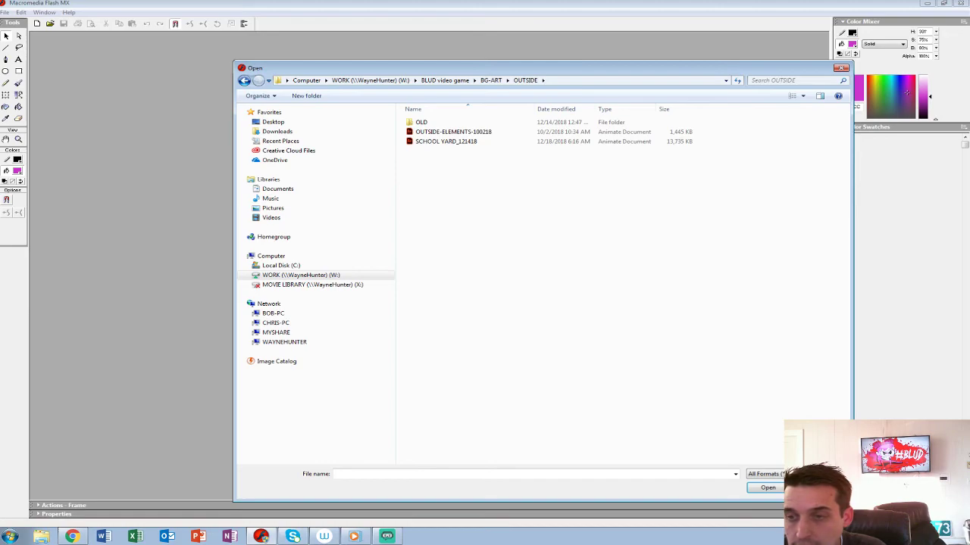
click(453, 132)
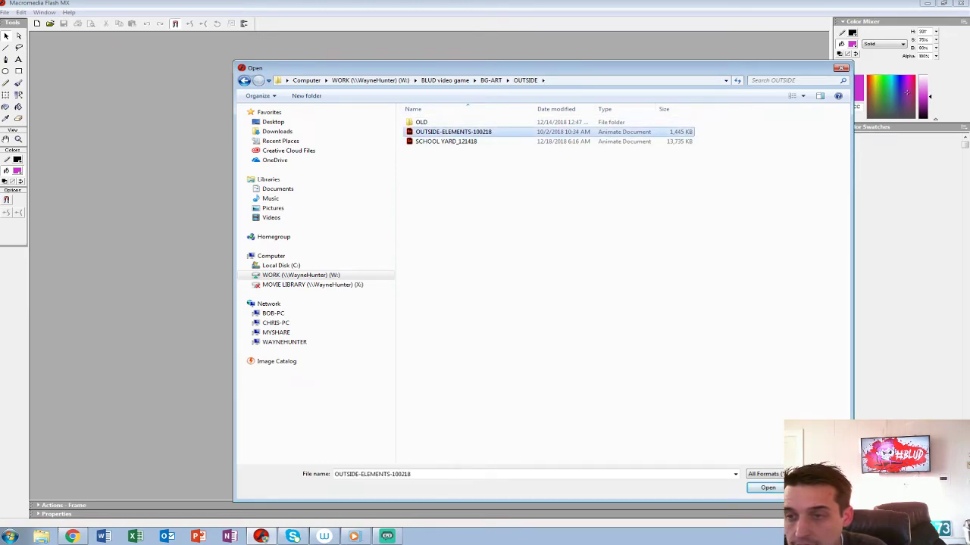
key(Return)
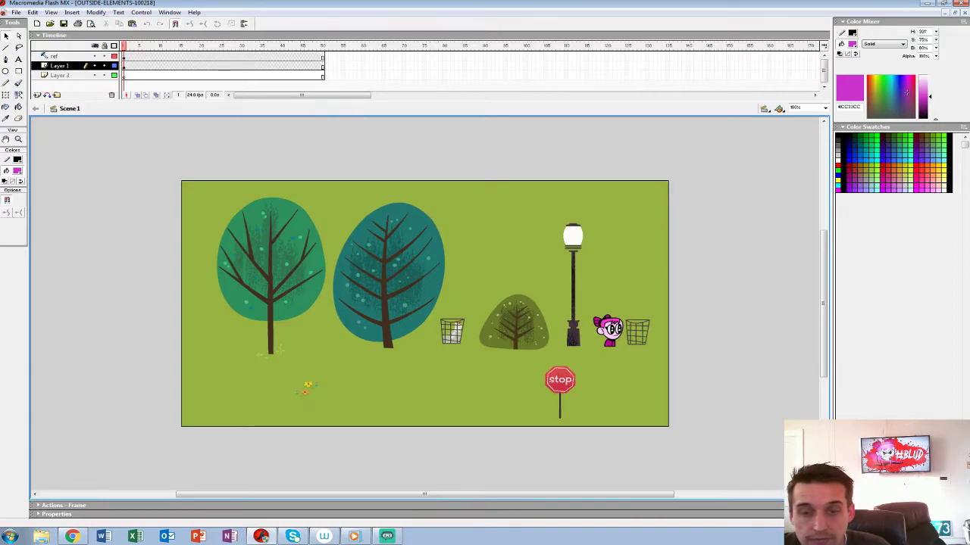
Play the green tree's OUTSIDE-TREE-002 symbol animation repeatedly, and return to the main scene
click(16, 13)
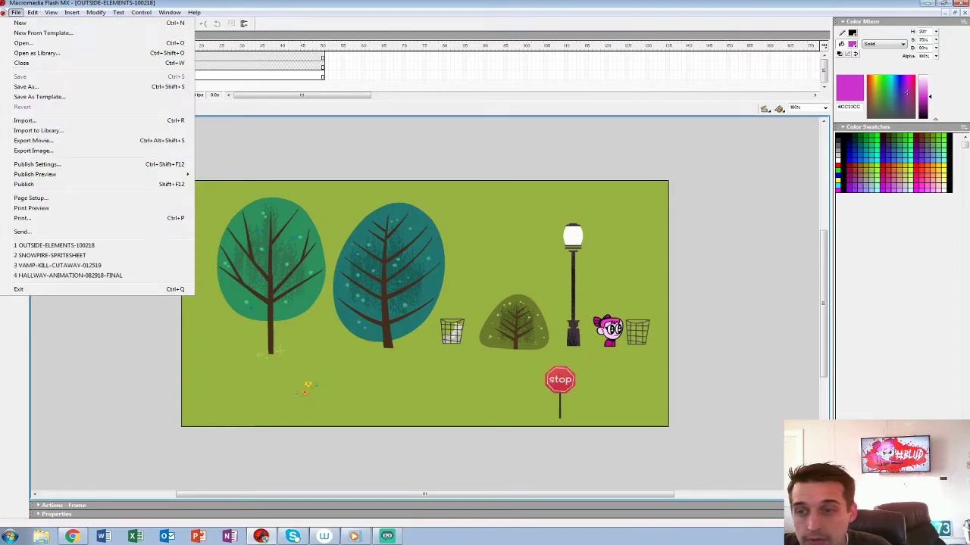
key(Escape)
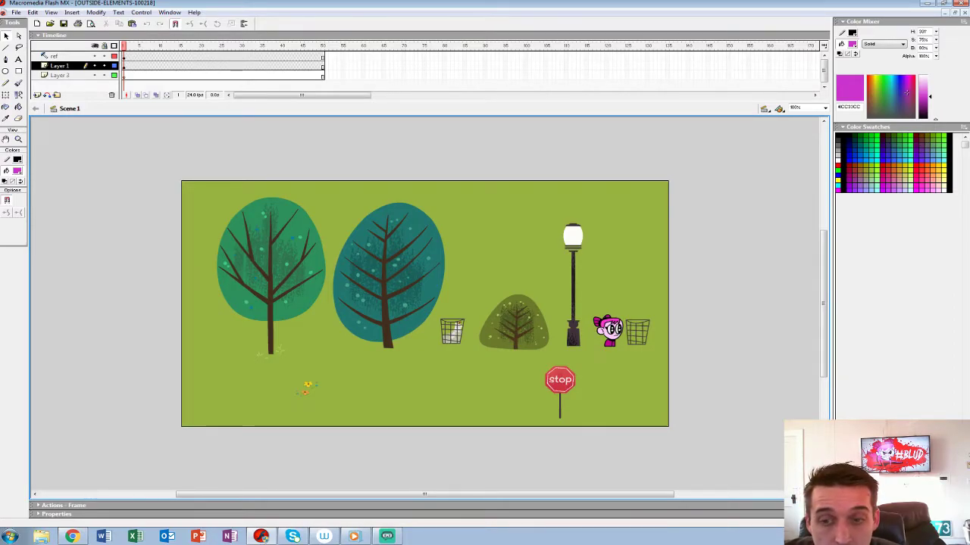
double_click(270, 276)
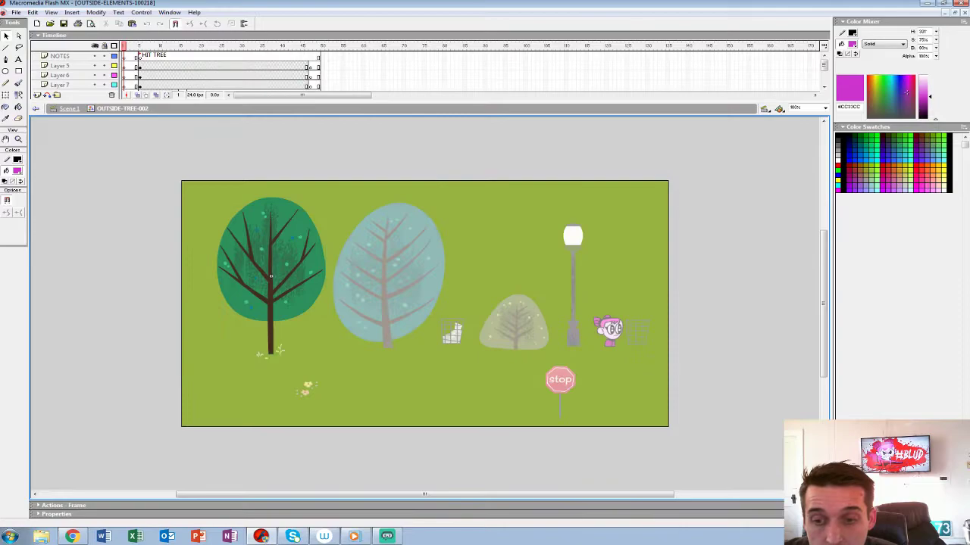
key(Return)
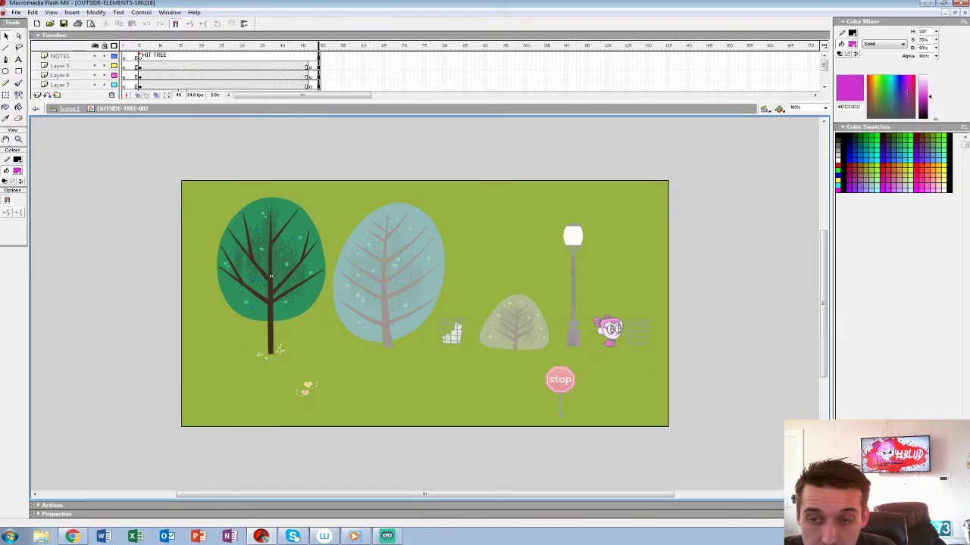
key(Return)
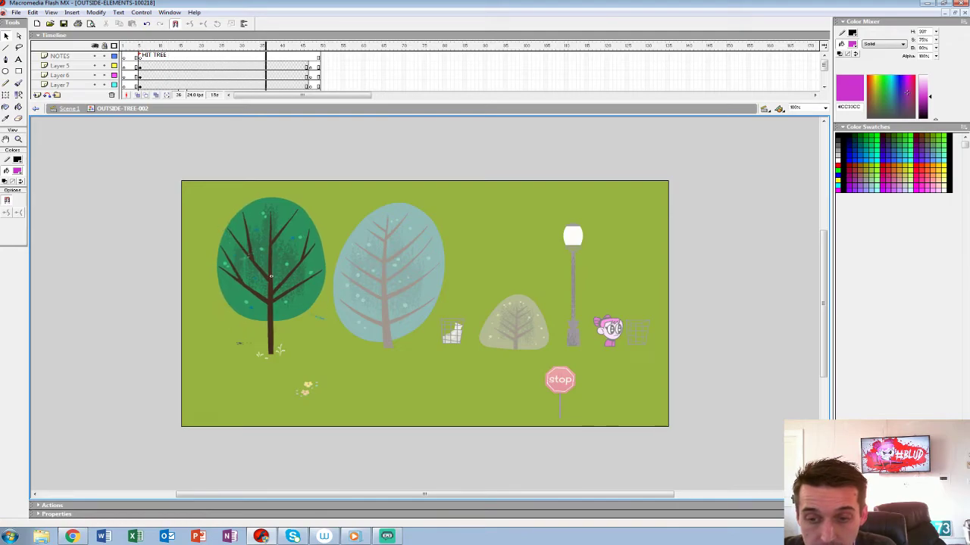
key(Return)
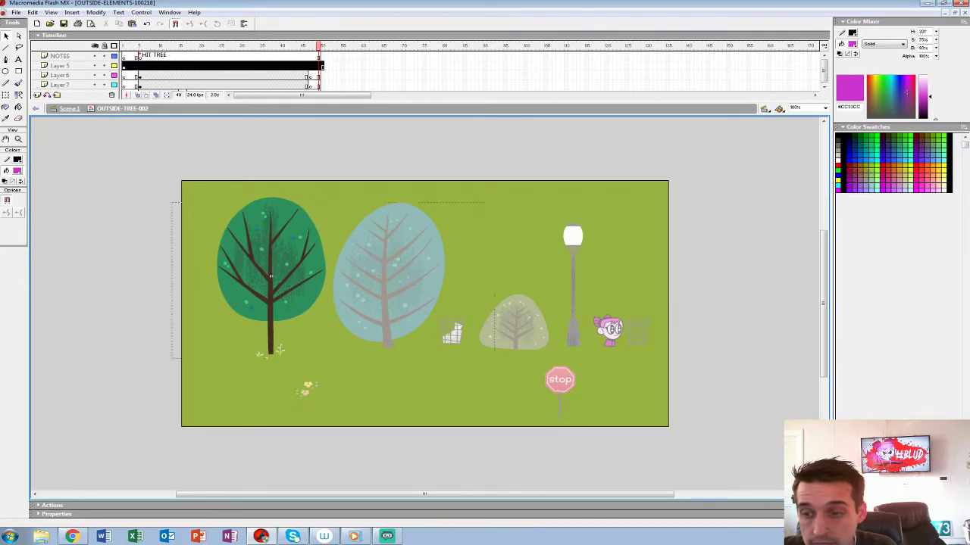
key(ctrl+e)
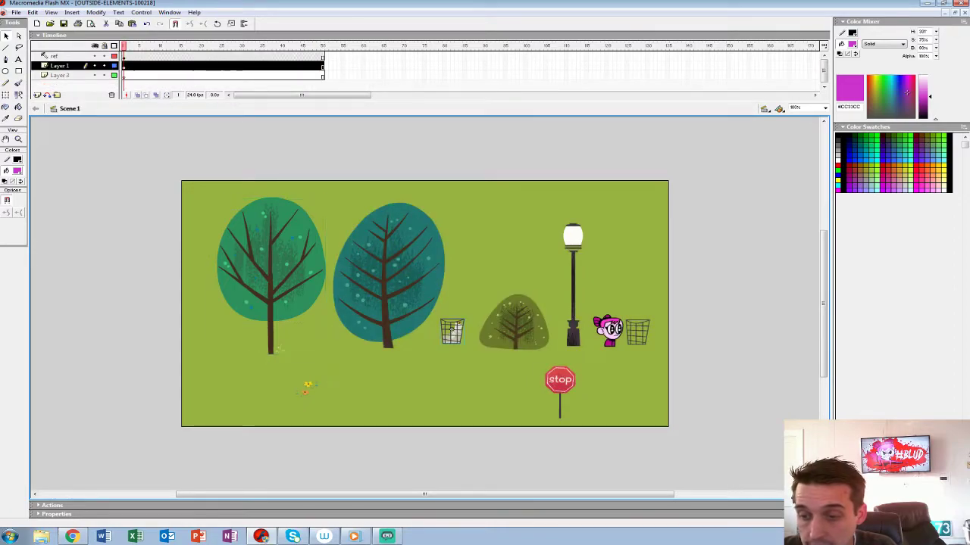
Play the OUTSIDE-GARBAGE symbol animation of the filled trash basket, and return to the main scene
double_click(451, 331)
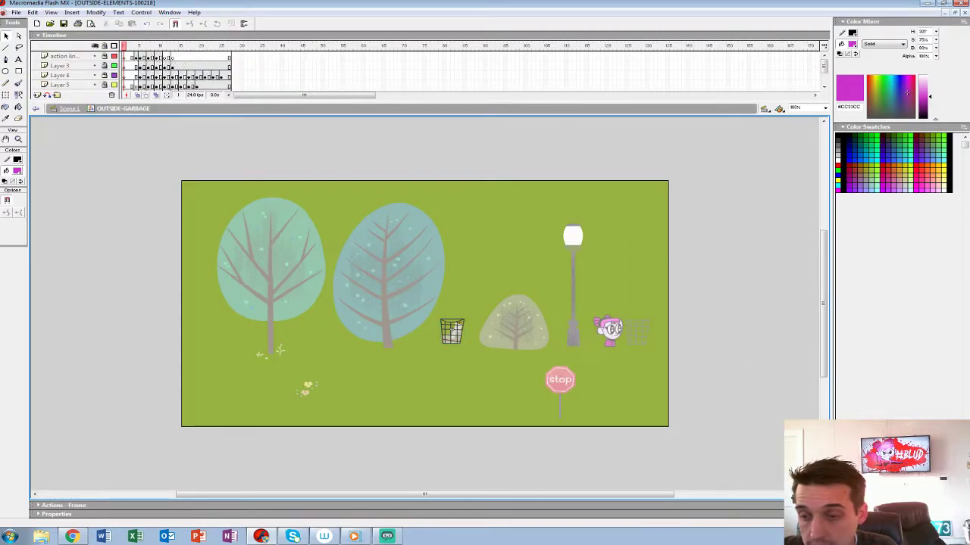
key(Return)
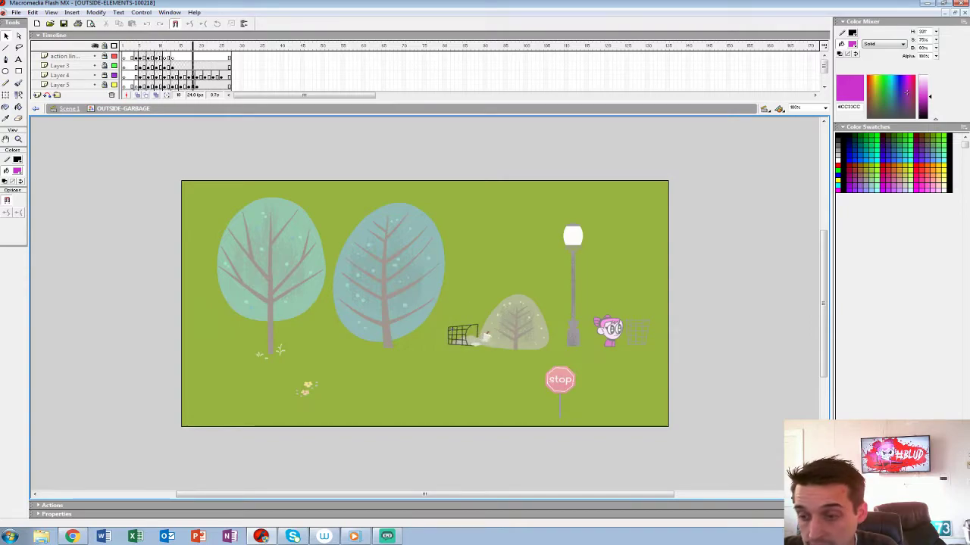
double_click(451, 319)
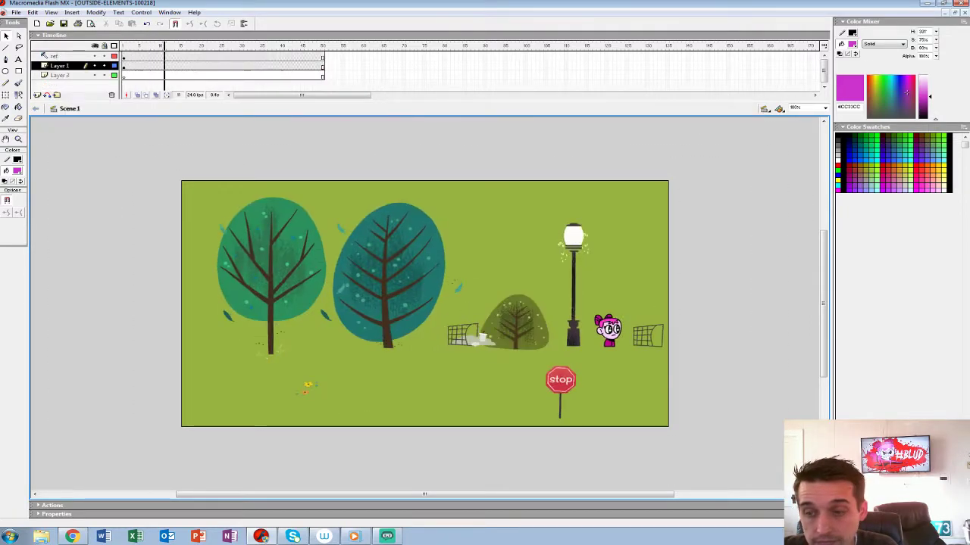
Replay the outside elements' main scene animation from frame 1
right_click(449, 331)
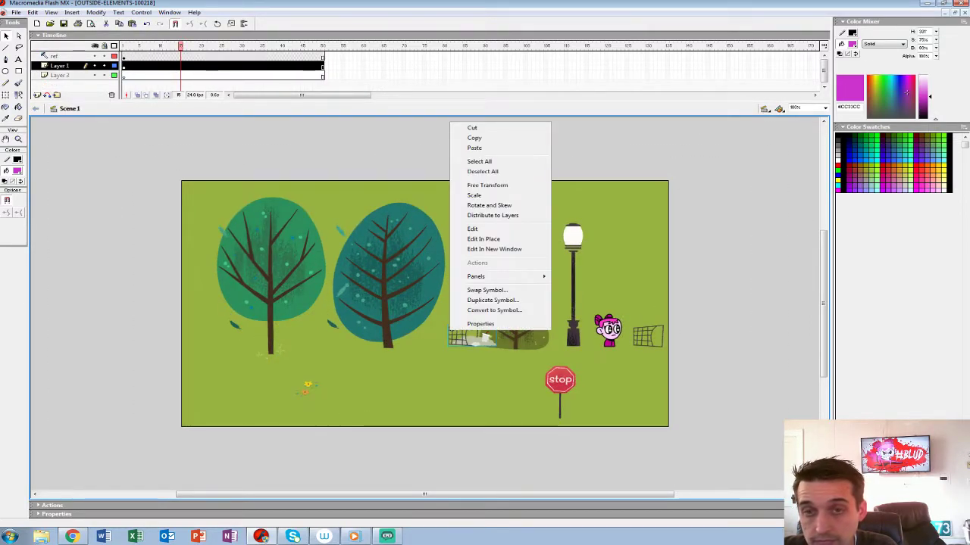
click(124, 46)
key(Return)
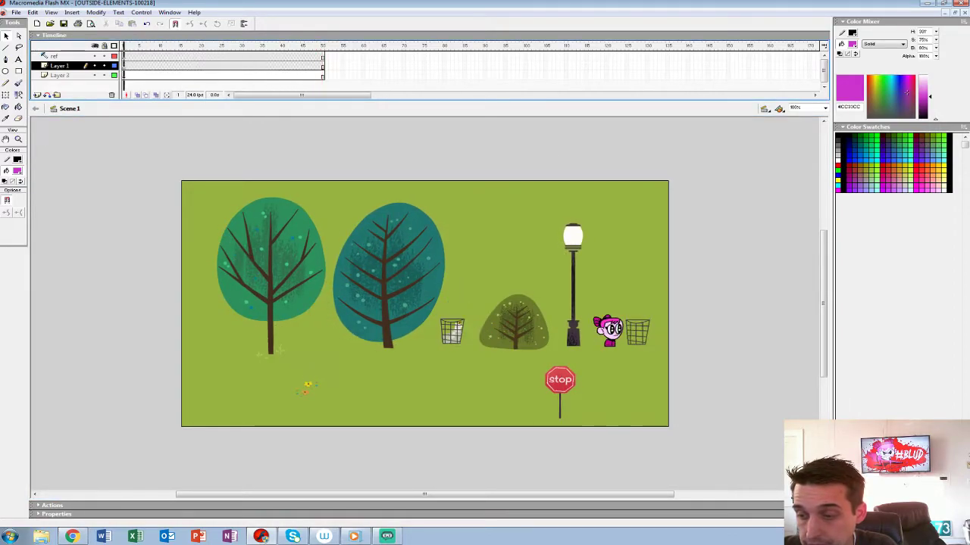
click(15, 12)
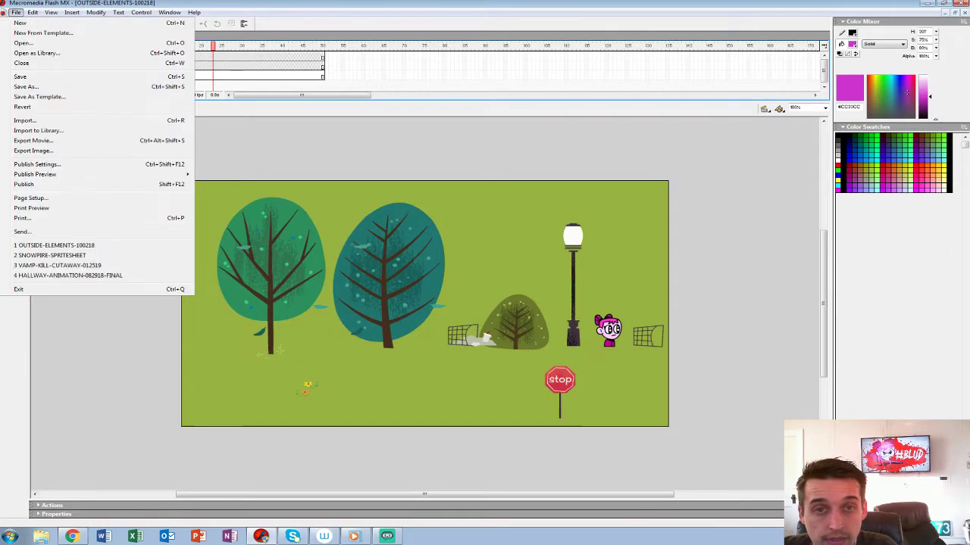
click(23, 36)
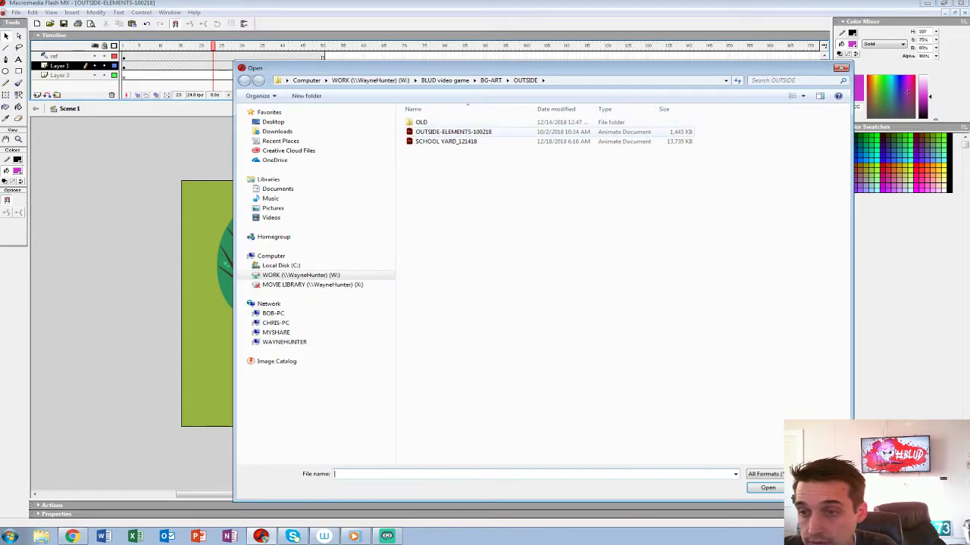
double_click(453, 132)
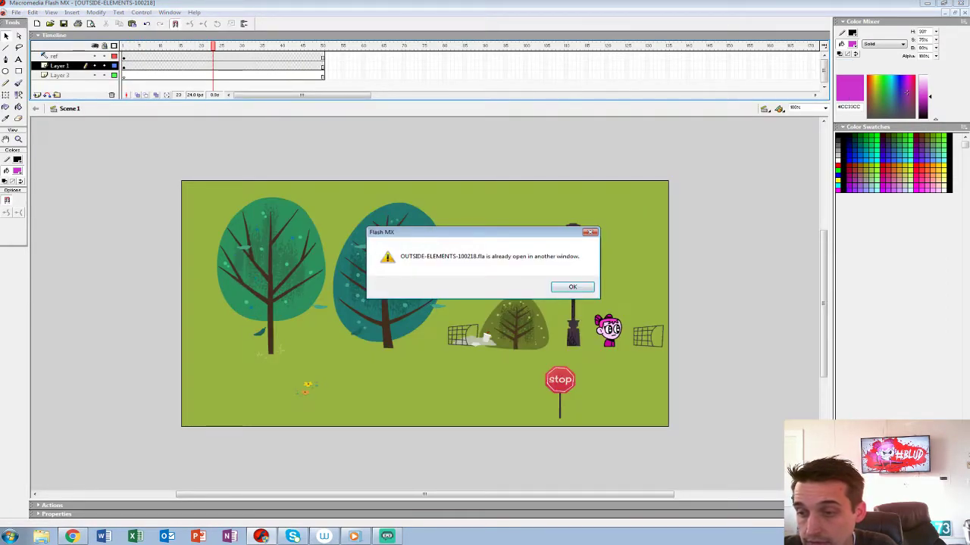
key(Return)
Open SCHOOL YARD_121418 from the OUTSIDE folder and look over the yard from the school building to the street
click(15, 12)
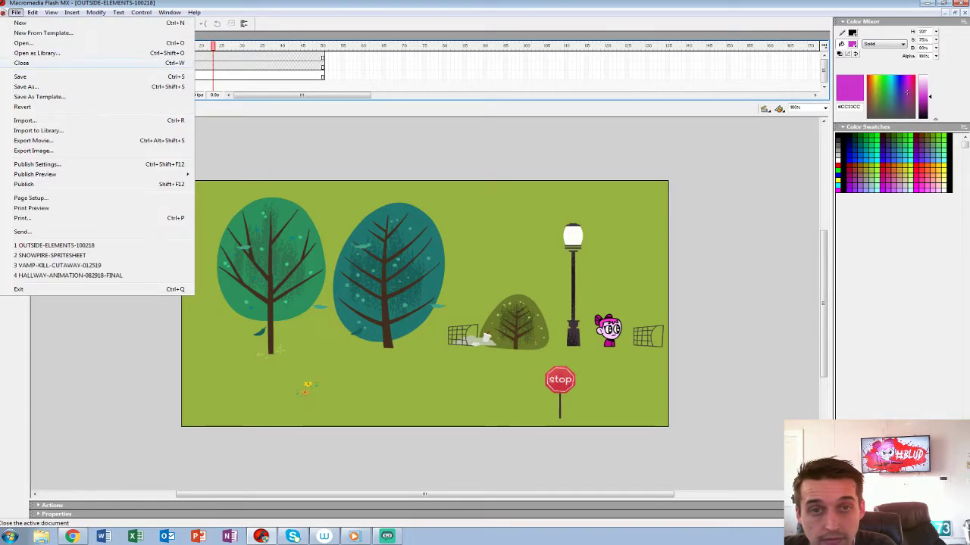
click(24, 43)
double_click(453, 142)
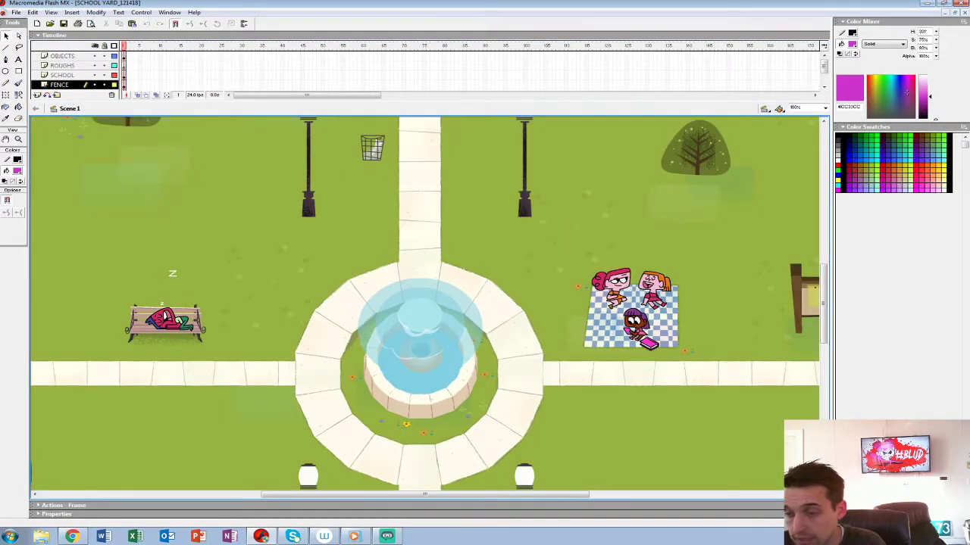
click(62, 56)
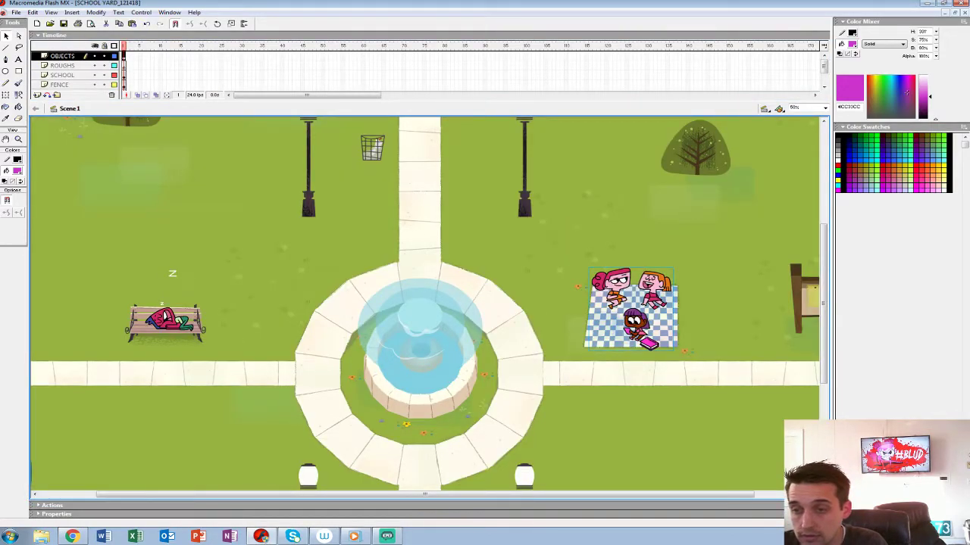
key(ctrl+minus)
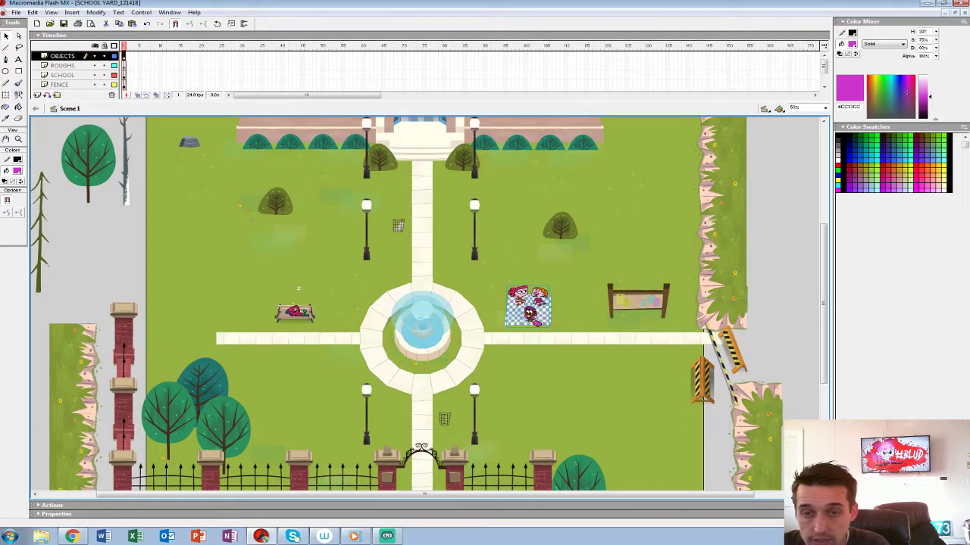
key(n)
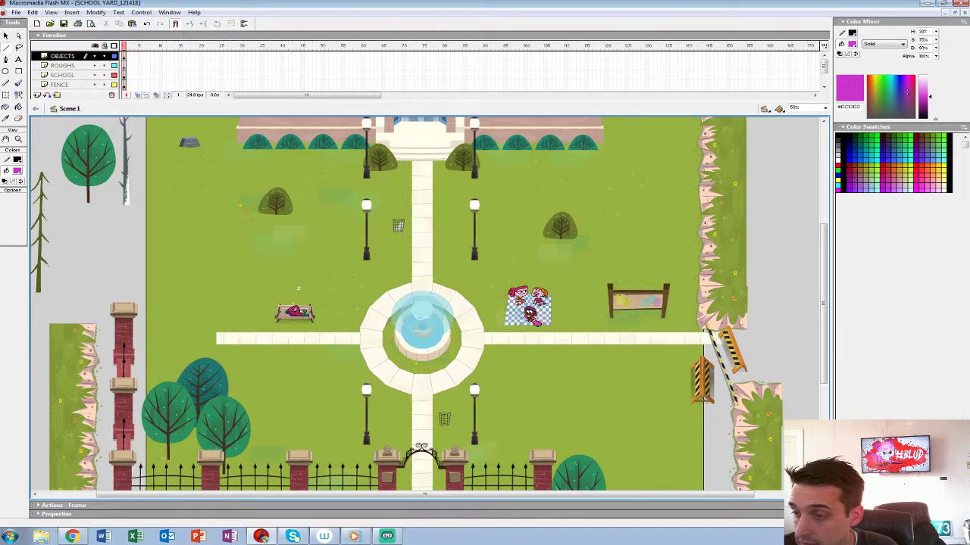
drag(399, 227, 465, 327)
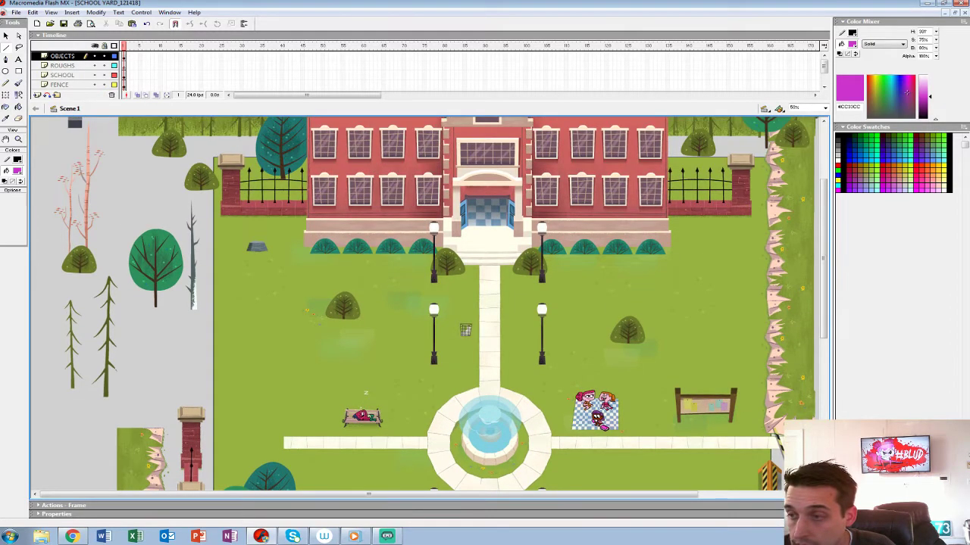
scroll(465, 327, down, 6)
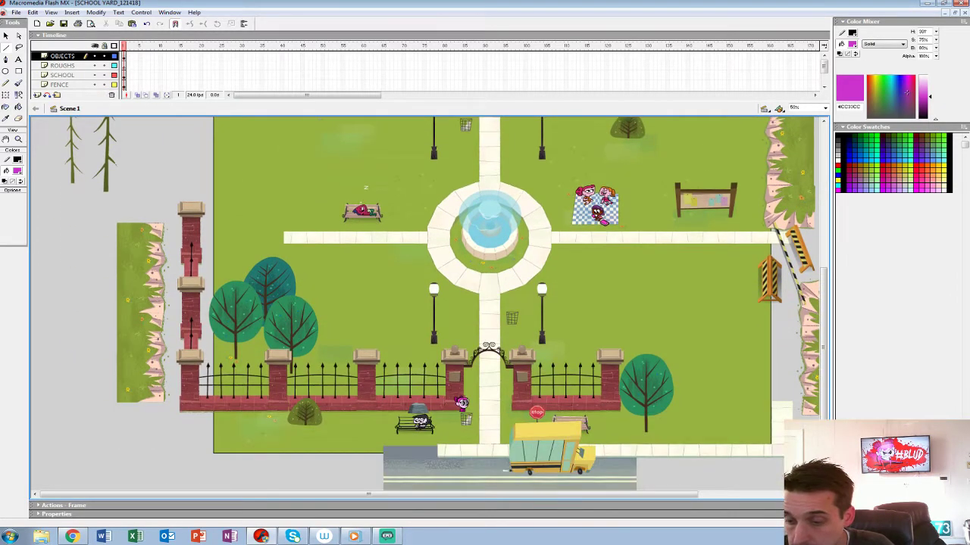
Play the yellow bus's SCHOOL BUS MOVING symbol animation, and return to the main scene
key(v)
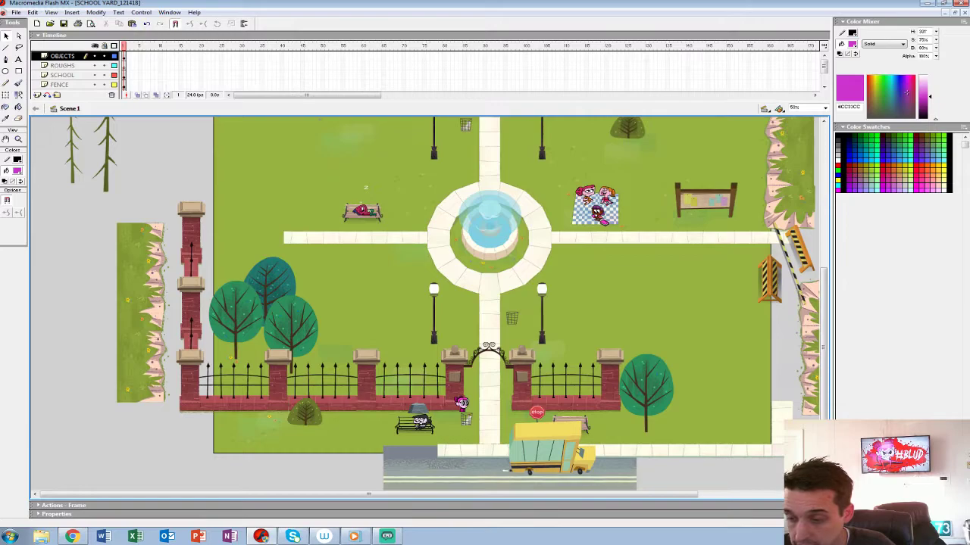
click(551, 455)
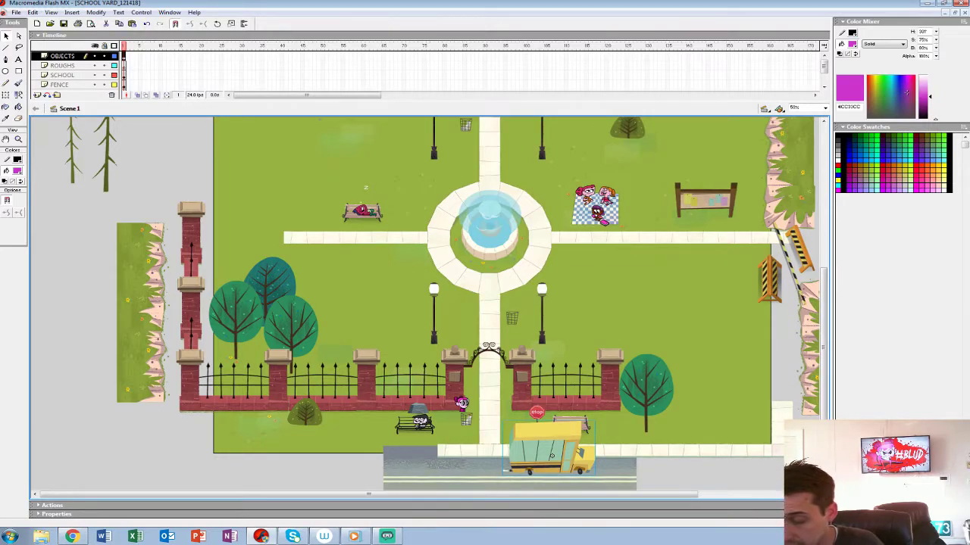
key(ctrl+=)
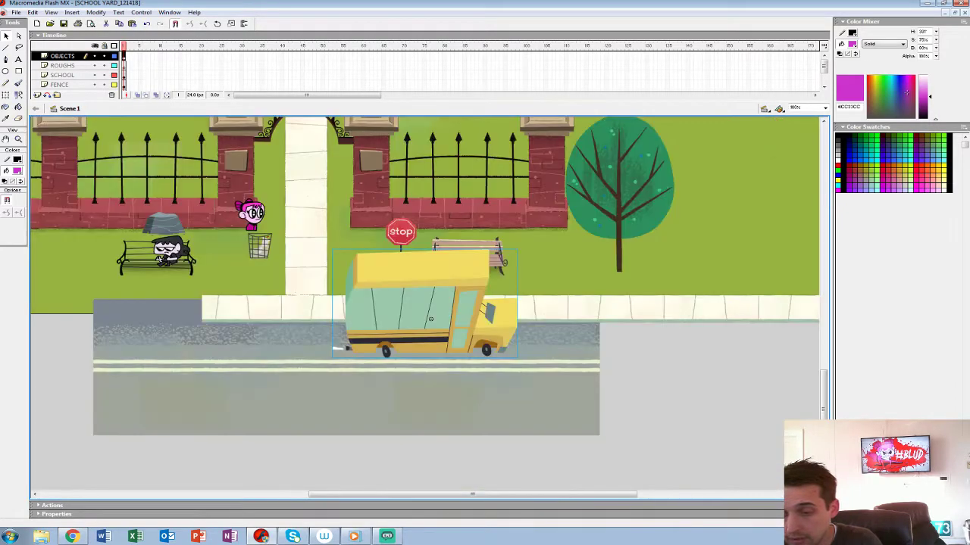
double_click(431, 319)
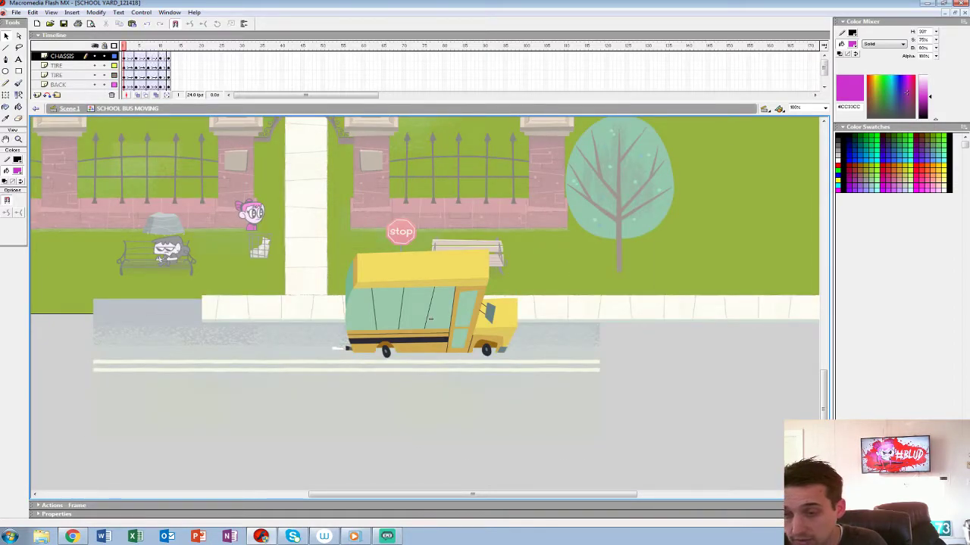
key(Return)
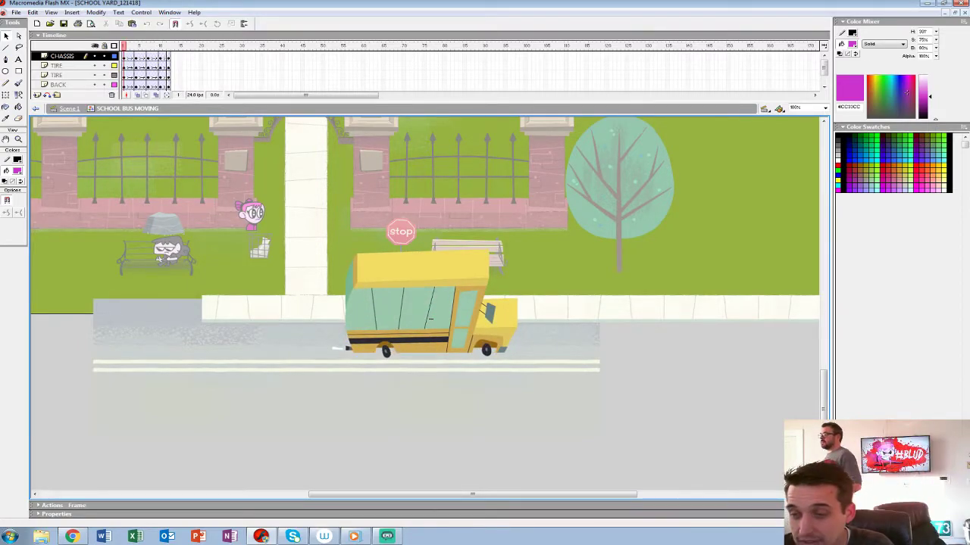
key(ctrl+e)
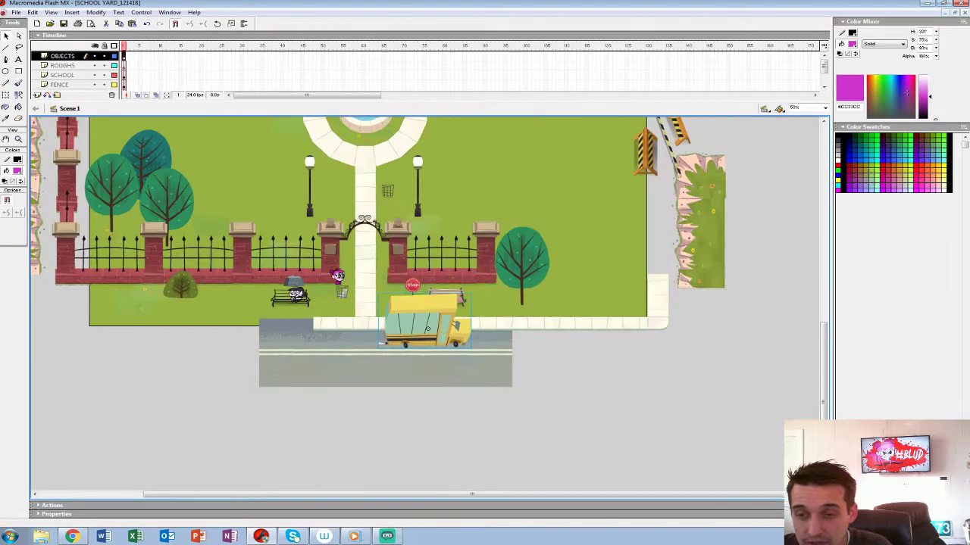
Examine the school yard between the street and the school building, and select the green tree at the end of the front fence
drag(424, 250, 549, 353)
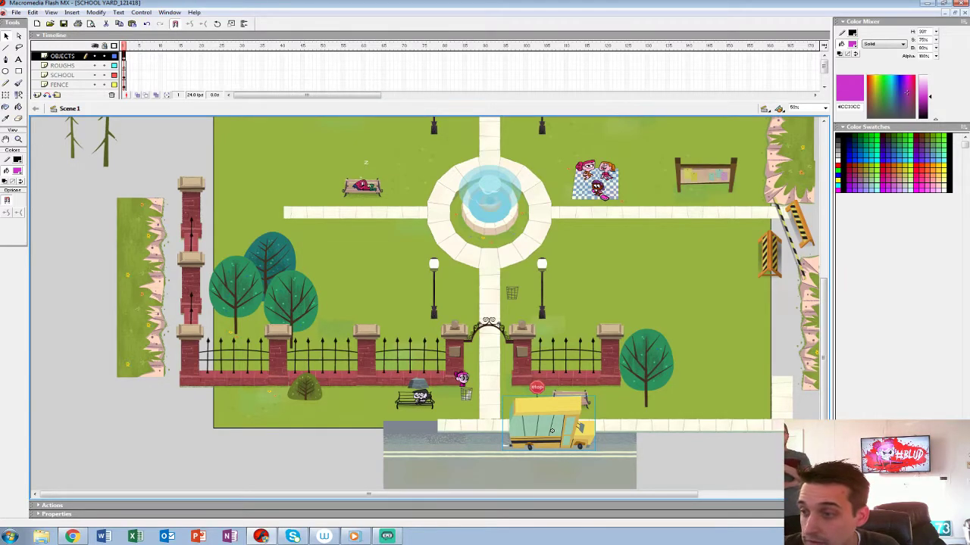
scroll(552, 430, up, 5)
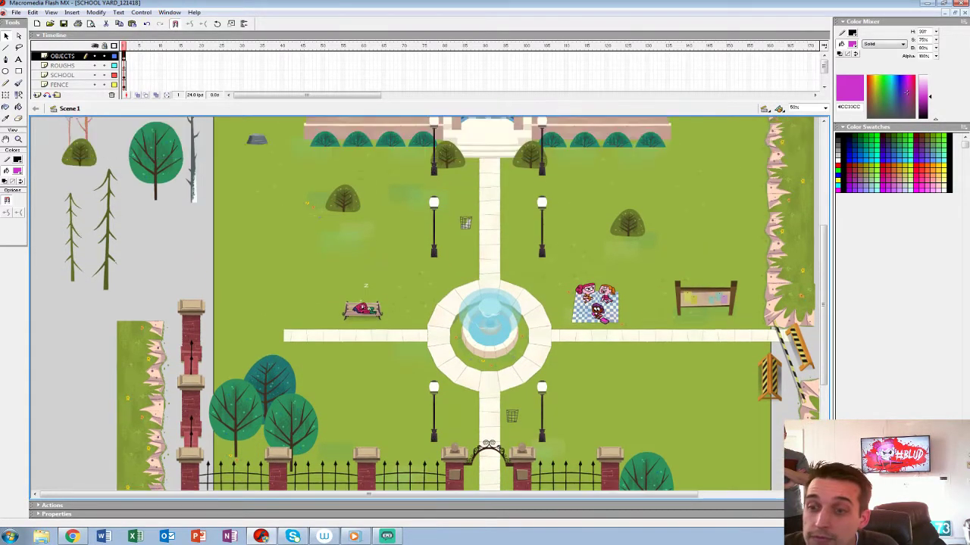
scroll(441, 303, up, 6)
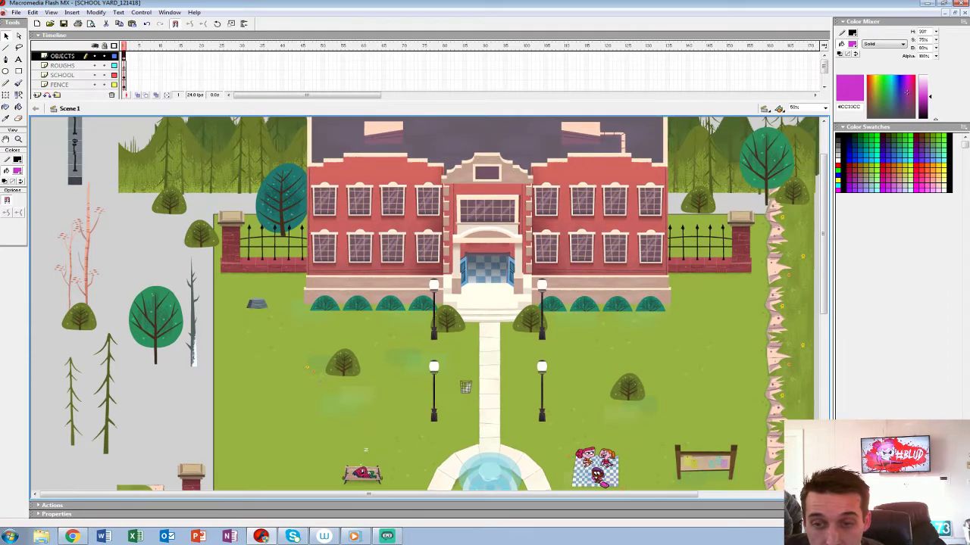
scroll(424, 303, down, 6)
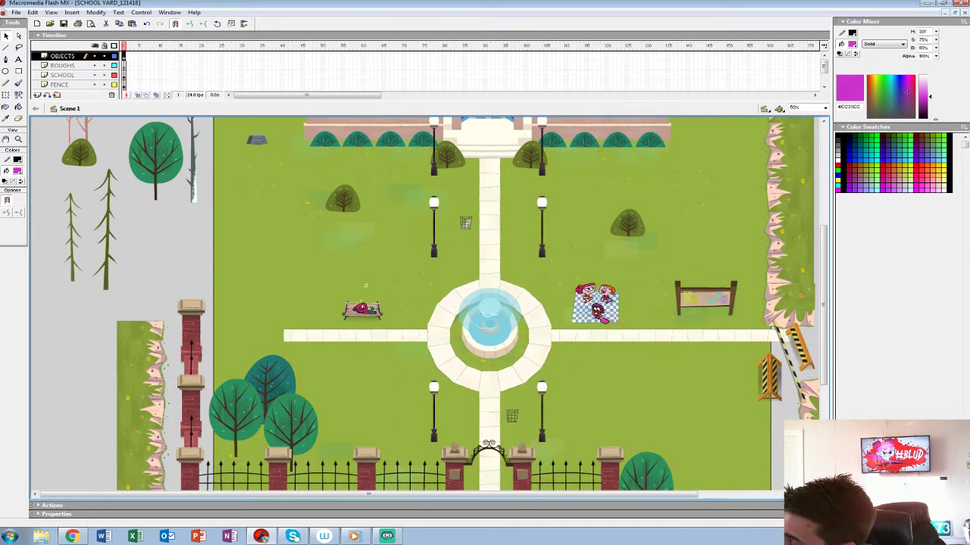
scroll(424, 303, down, 3)
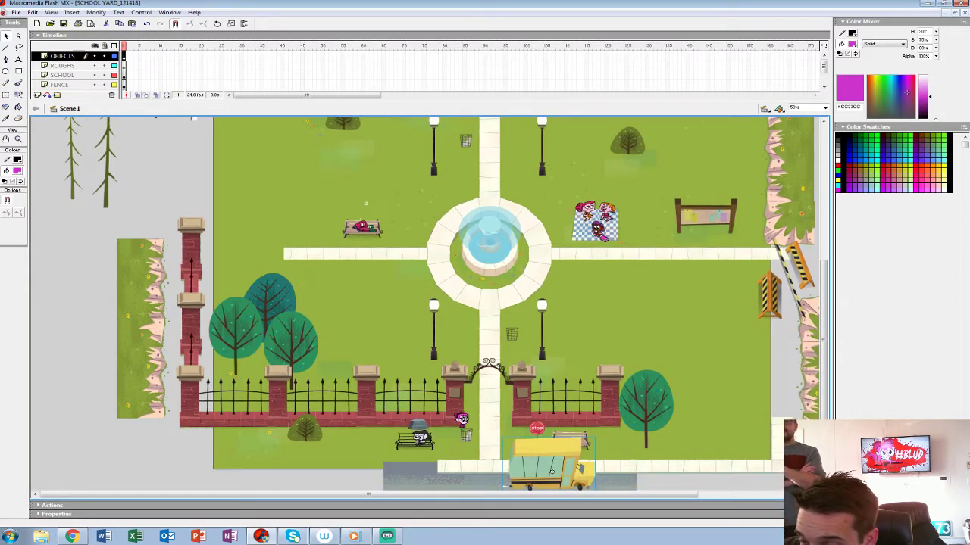
click(646, 409)
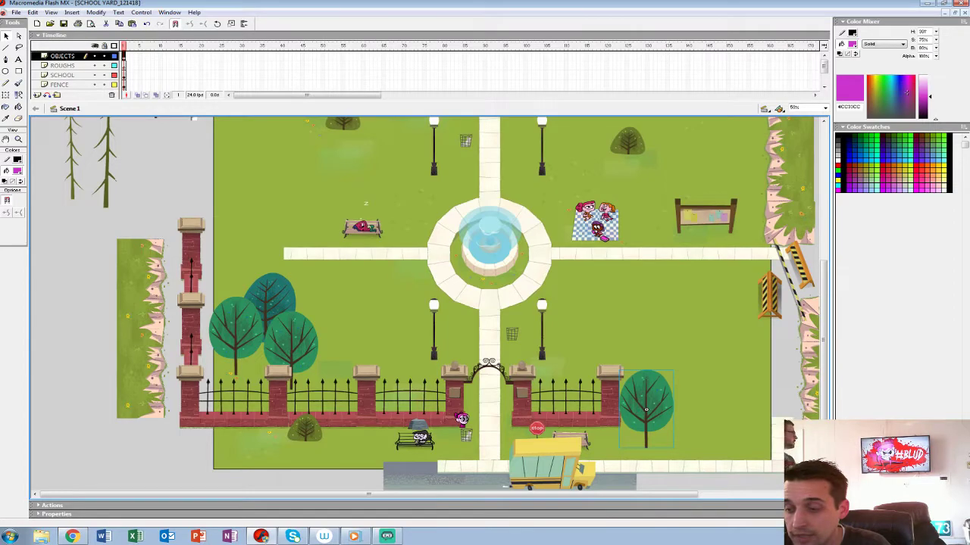
key(ctrl+equal)
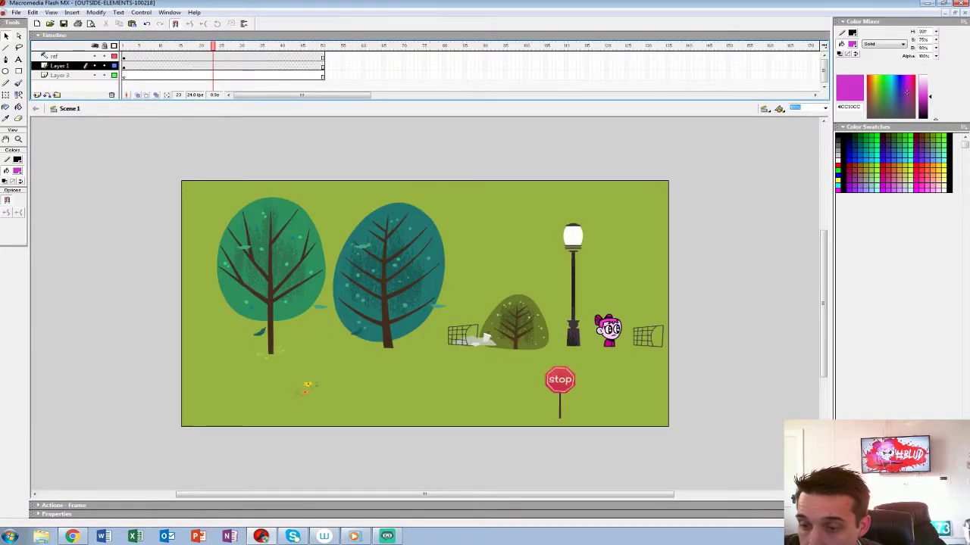
In OUTSIDE-ELEMENTS-100218, inspect the green tree's TREE 002 LEAVES ALL symbol inside OUTSIDE-TREE-002, and return to OUTSIDE-TREE-002
double_click(270, 276)
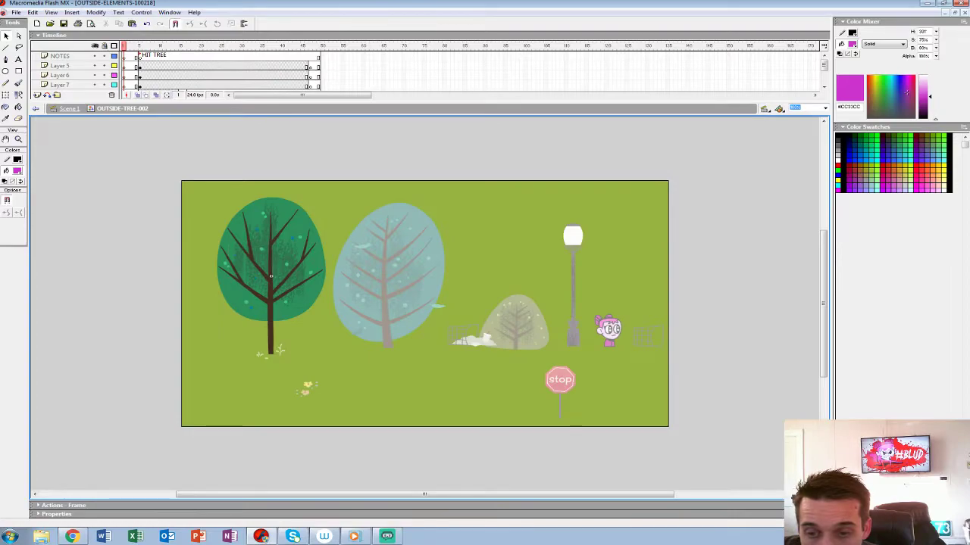
key(ctrl+equal)
key(ctrl+equal)
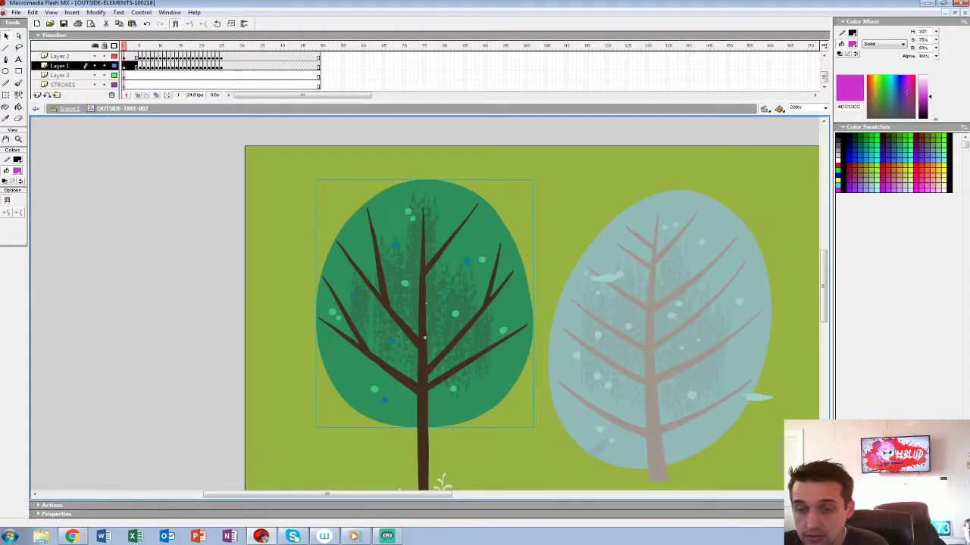
double_click(424, 372)
key(Escape)
right_click(294, 288)
key(Escape)
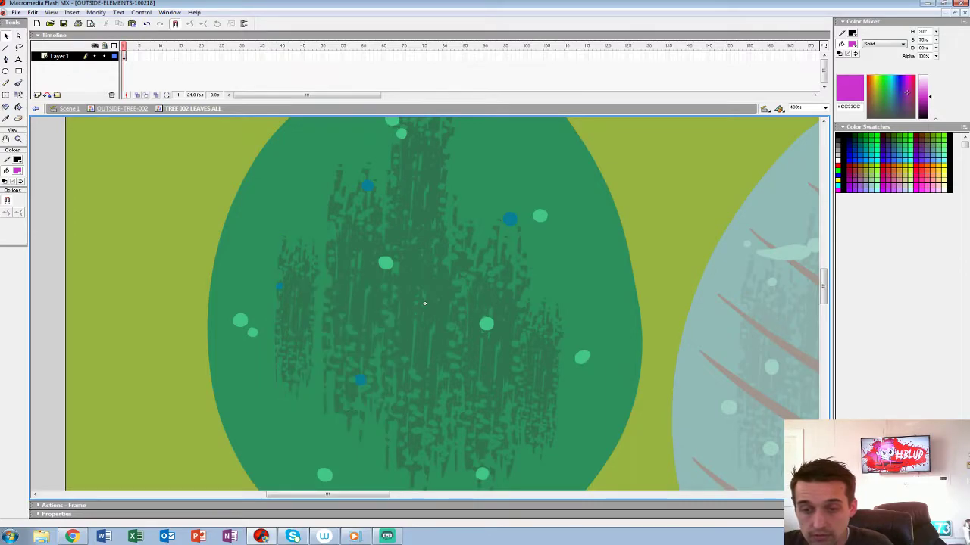
key(ctrl+e)
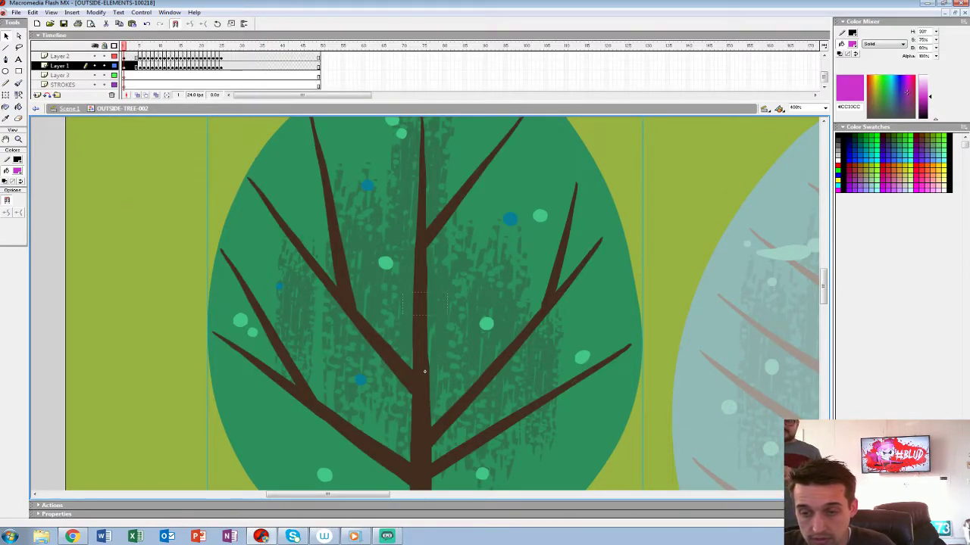
Copy the leftmost leaf texture group from TREE 002 LEAVES ALL onto the empty area beside the stage in Scene 1
double_click(296, 306)
click(295, 307)
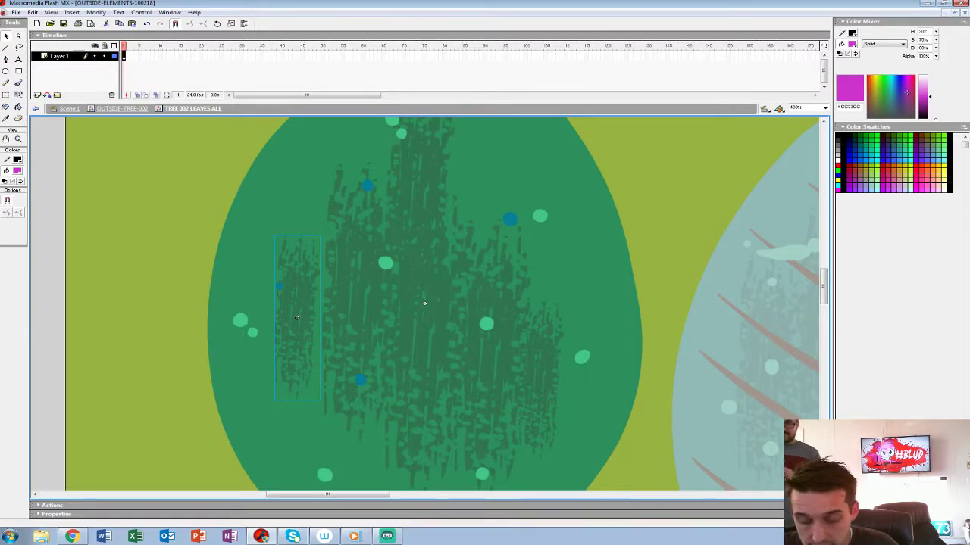
click(136, 227)
click(69, 108)
drag(76, 243, 390, 275)
click(748, 303)
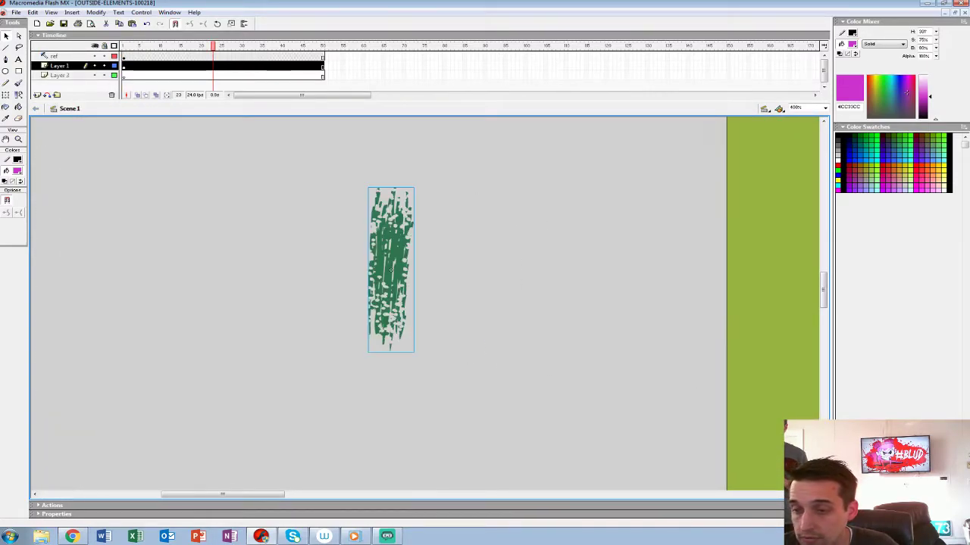
Open the copied leaf texture group for editing and paint a thick vertical magenta brush stroke beside the texture
double_click(391, 274)
key(Escape)
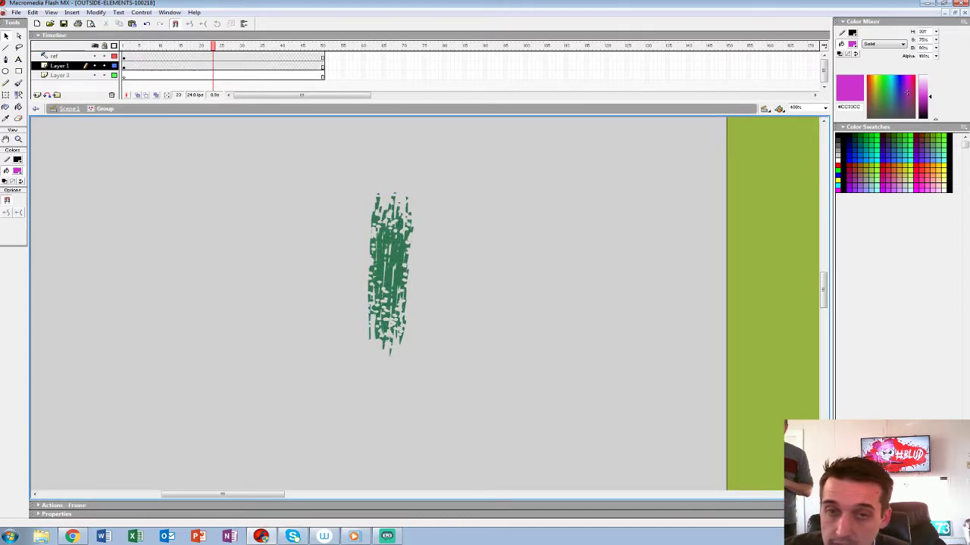
key(b)
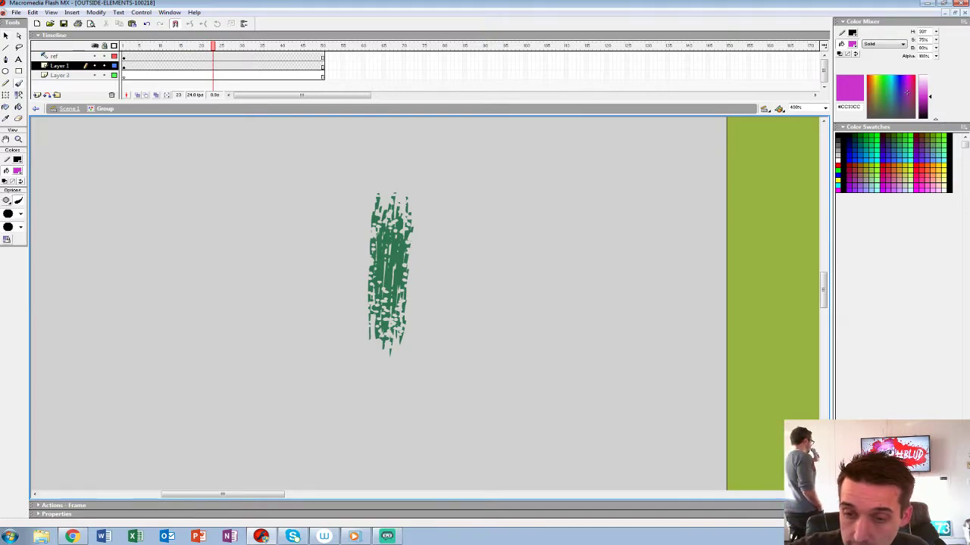
drag(273, 208, 268, 297)
With a very thin brush, paint vertical magenta streaks along both edges and past the ends of the magenta brush stroke
click(20, 214)
click(12, 237)
drag(265, 204, 263, 312)
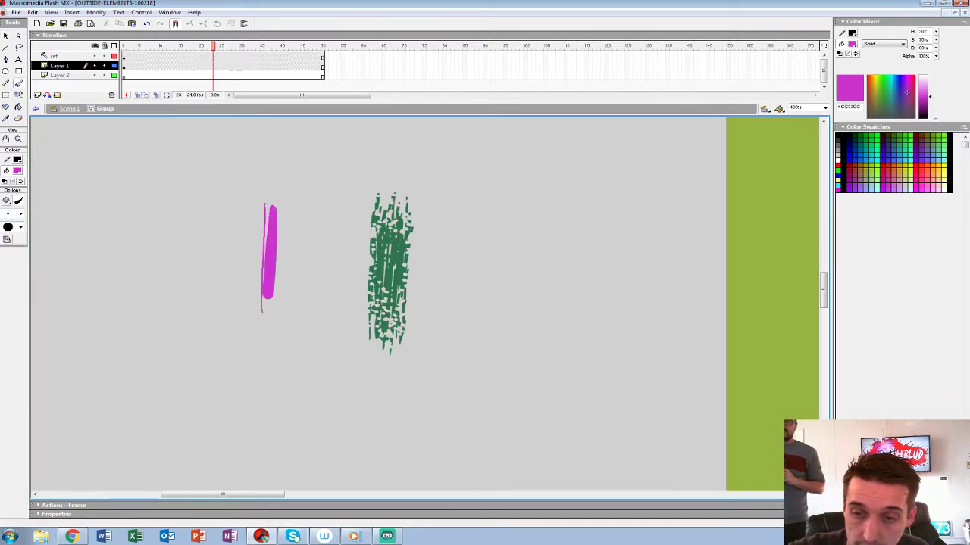
drag(272, 194, 273, 319)
drag(280, 206, 275, 307)
drag(284, 178, 272, 308)
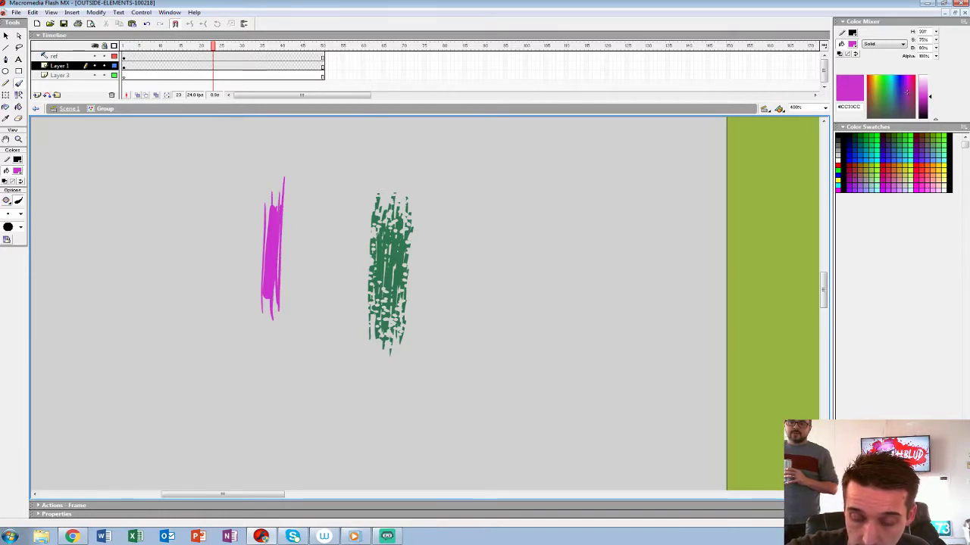
Erase small specks from the magenta stroke with a small eraser to roughen it like the leaf texture, and return to Scene 1
key(e)
click(20, 214)
click(8, 215)
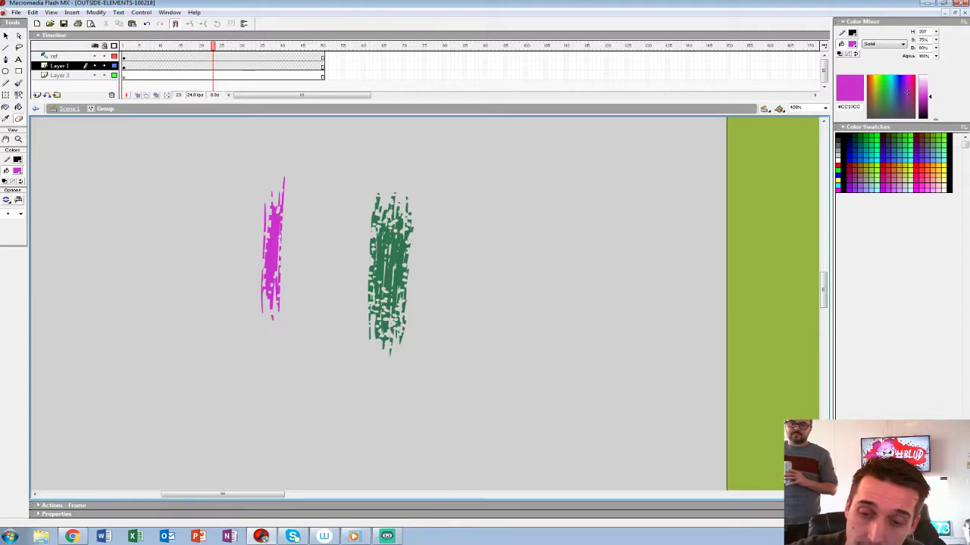
key(v)
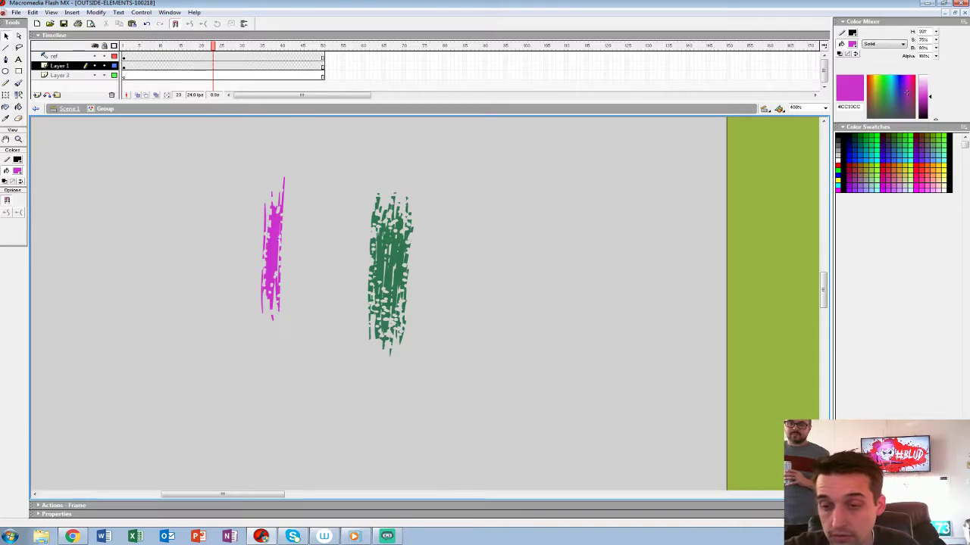
drag(336, 249, 456, 310)
double_click(457, 310)
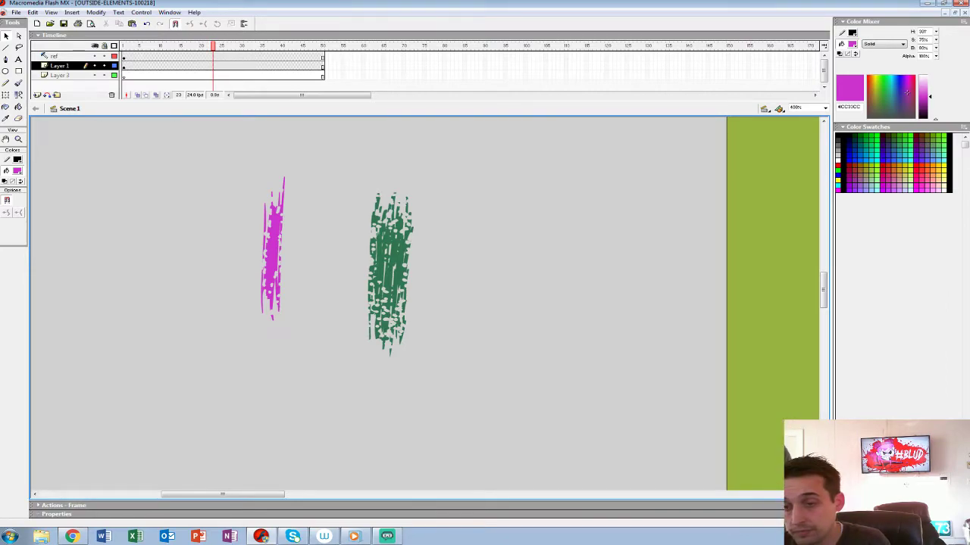
key(ctrl+minus)
key(ctrl+minus)
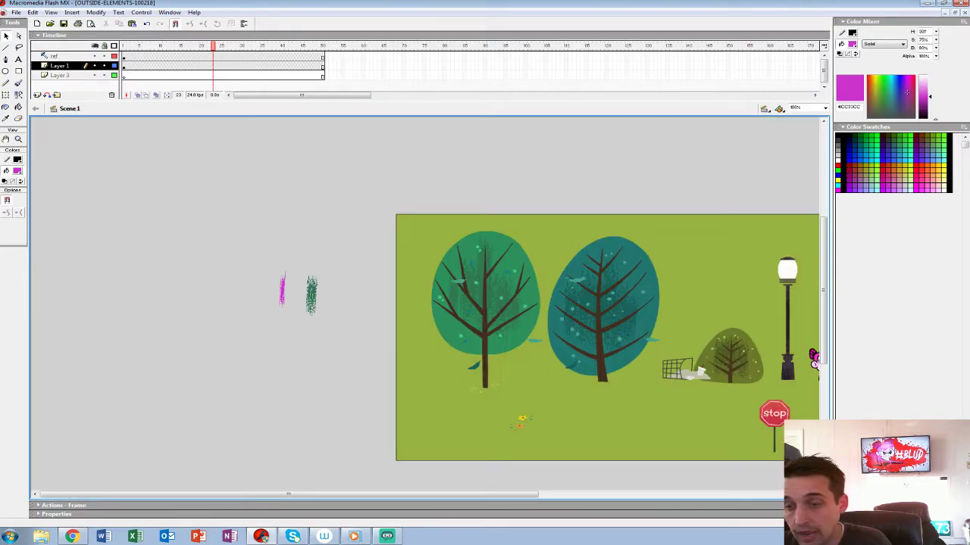
drag(485, 303, 440, 262)
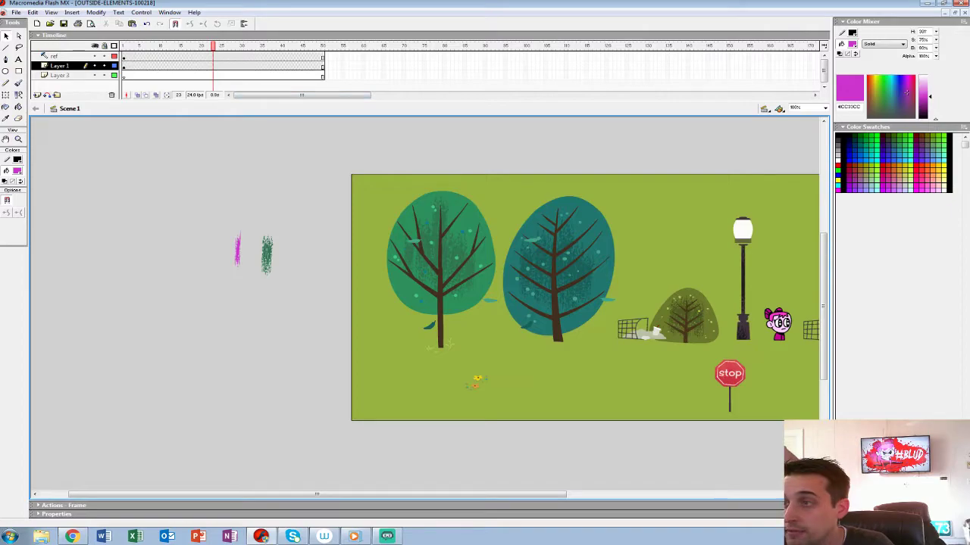
Switch to the SCHOOL YARD_121418 document and examine the yard around the fountain, the bench and the picnic blanket
click(946, 13)
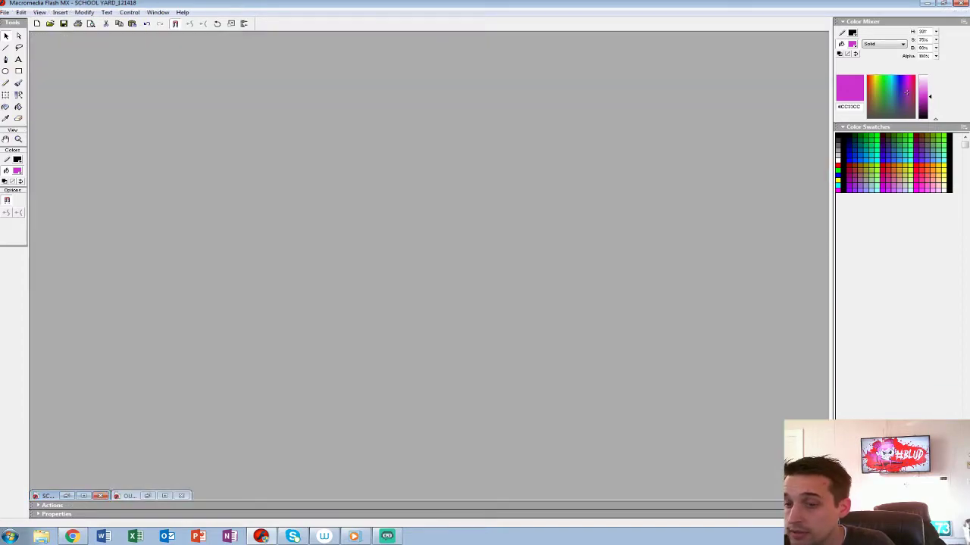
click(66, 497)
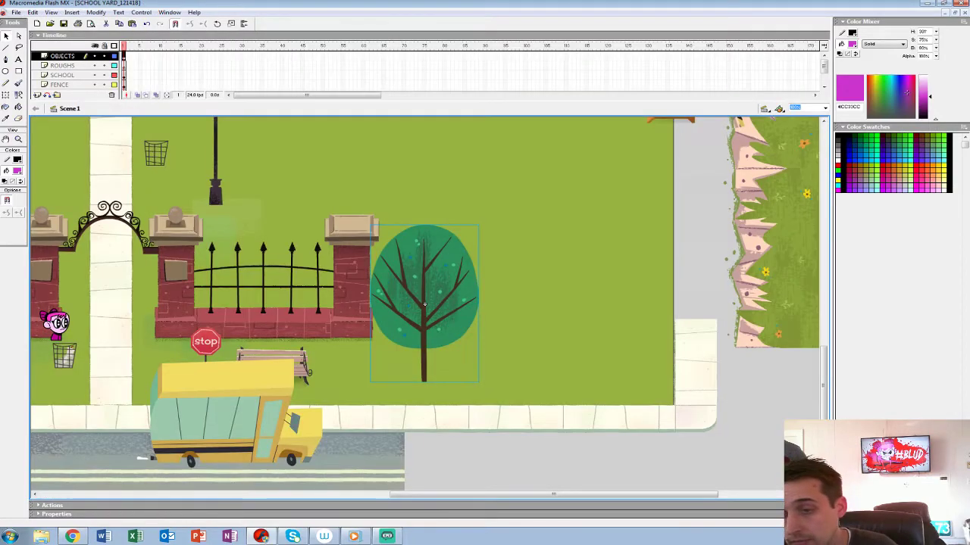
drag(424, 304, 799, 291)
scroll(231, 294, up, 10)
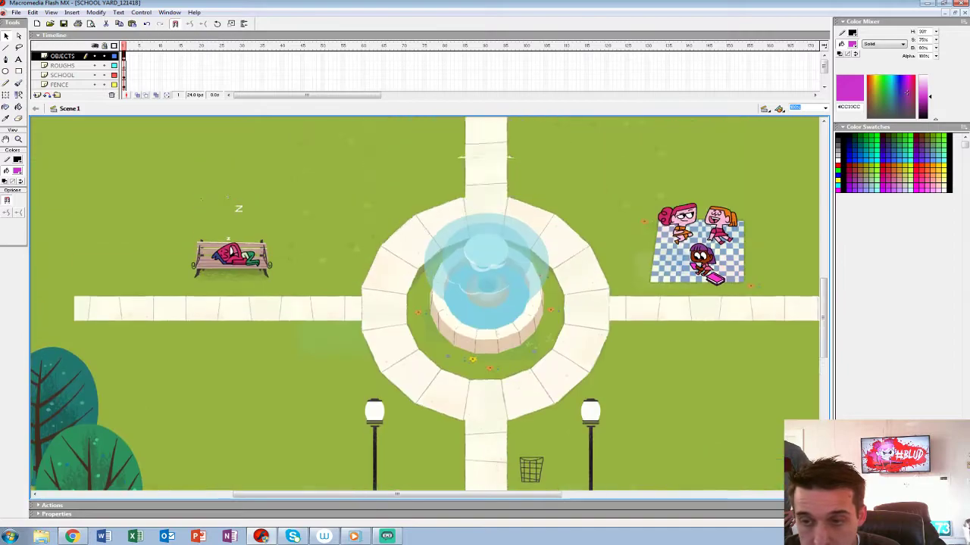
drag(231, 294, 155, 332)
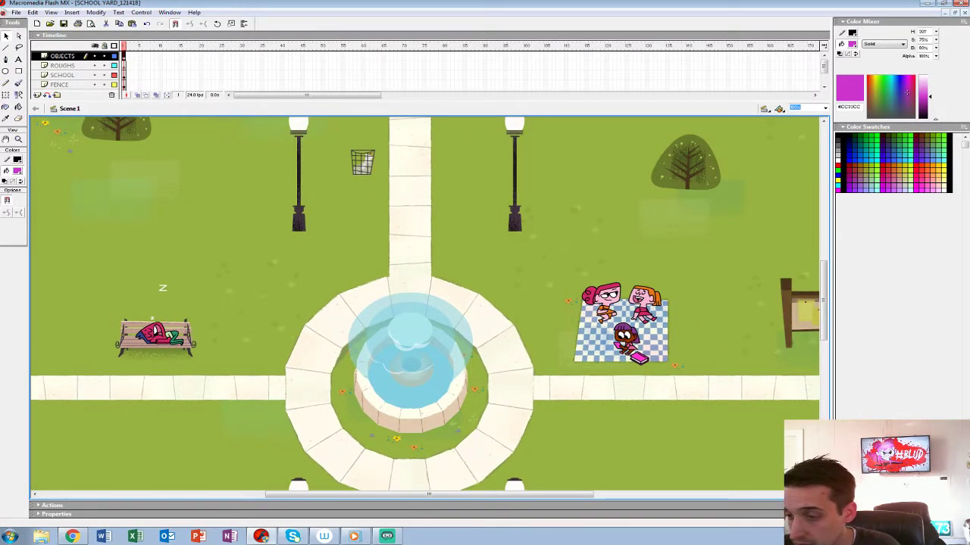
Open the picnic blanket symbol SCHOOL YARD-PICNIC, inspect its checkered pattern on frame 2 up close, and return to Scene 1
click(597, 339)
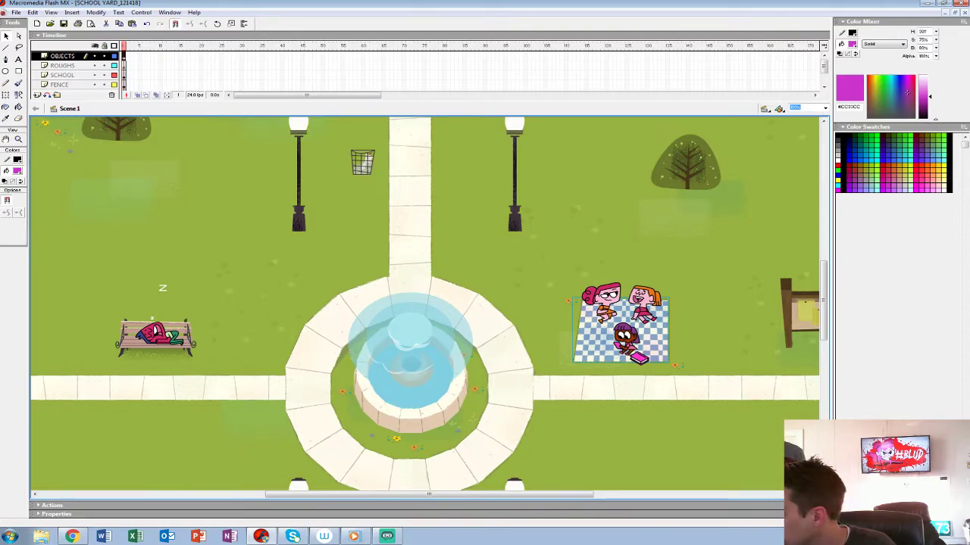
text(200)
key(Return)
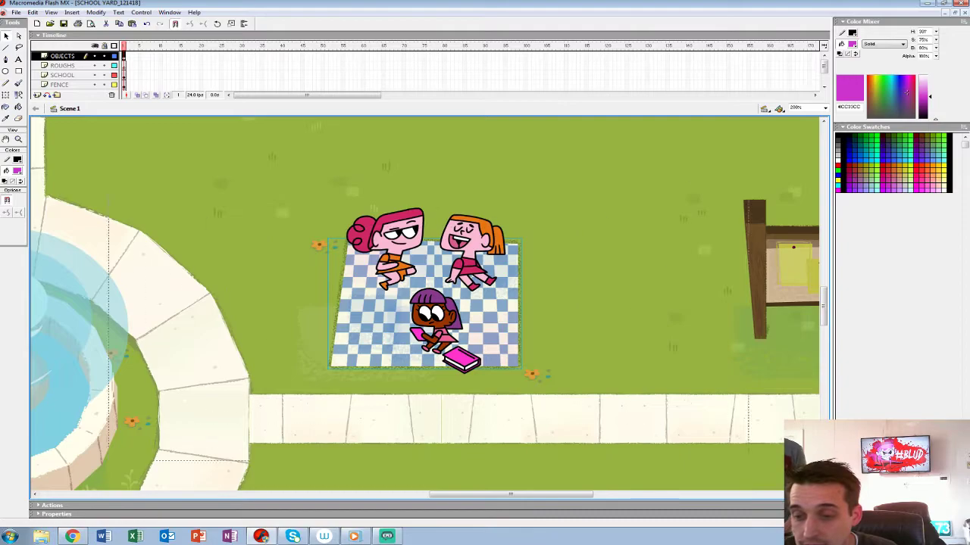
double_click(423, 303)
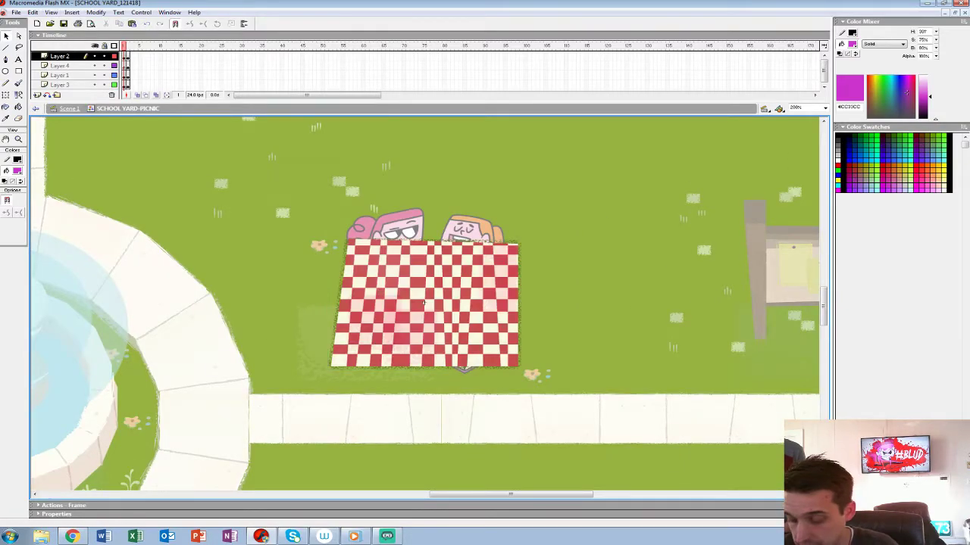
key(period)
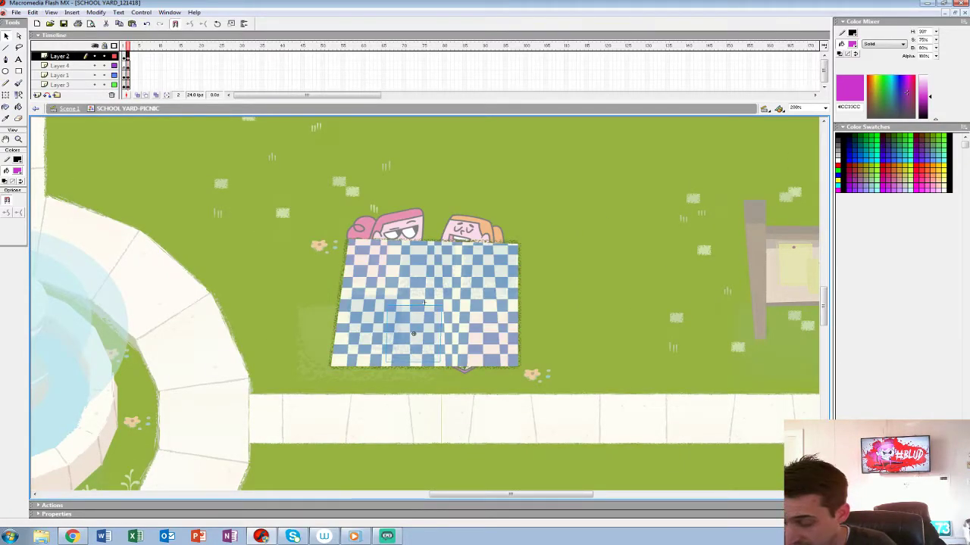
key(z)
click(424, 303)
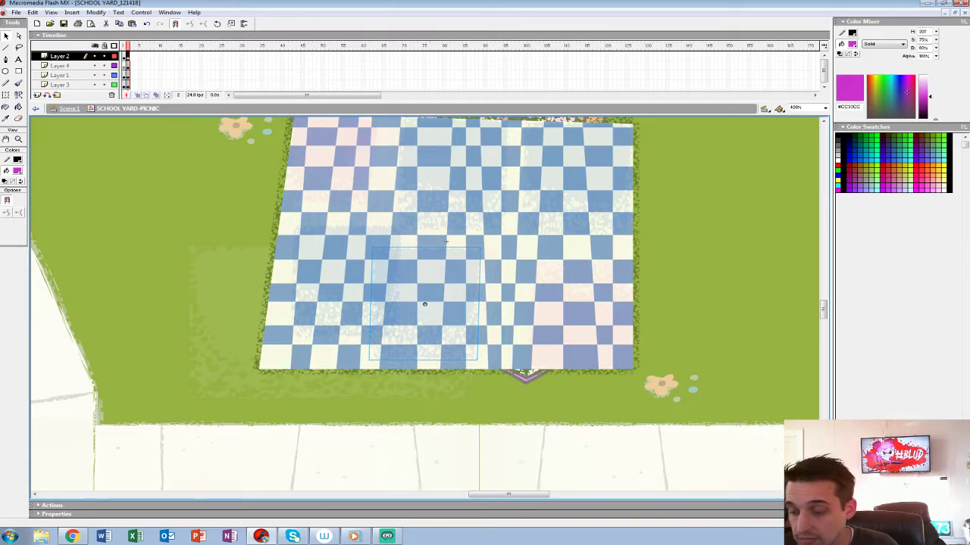
alt+click(424, 303)
alt+click(424, 303)
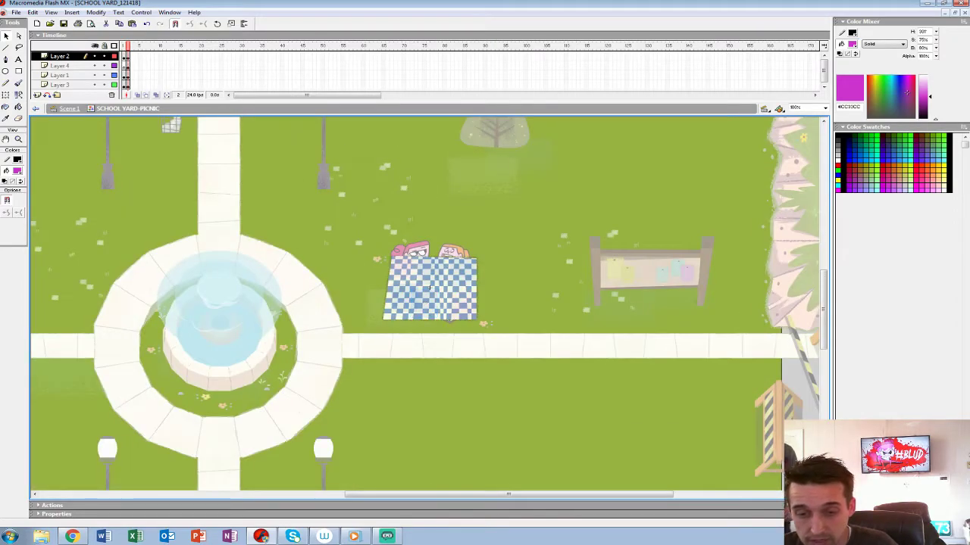
double_click(227, 326)
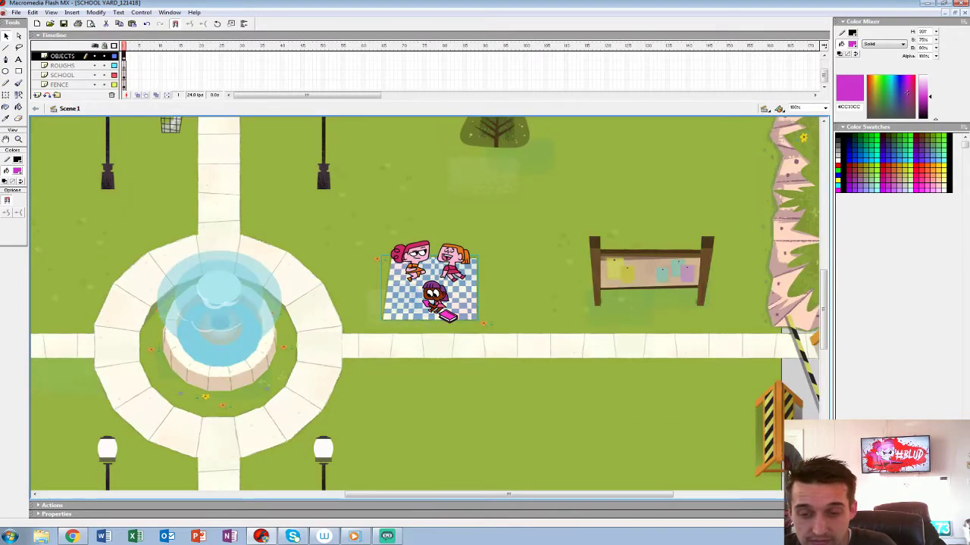
Open the fountain symbol FOUNTAIN 002, play its water animation at 200% zoom, and return to Scene 1
click(228, 329)
right_click(228, 329)
click(318, 228)
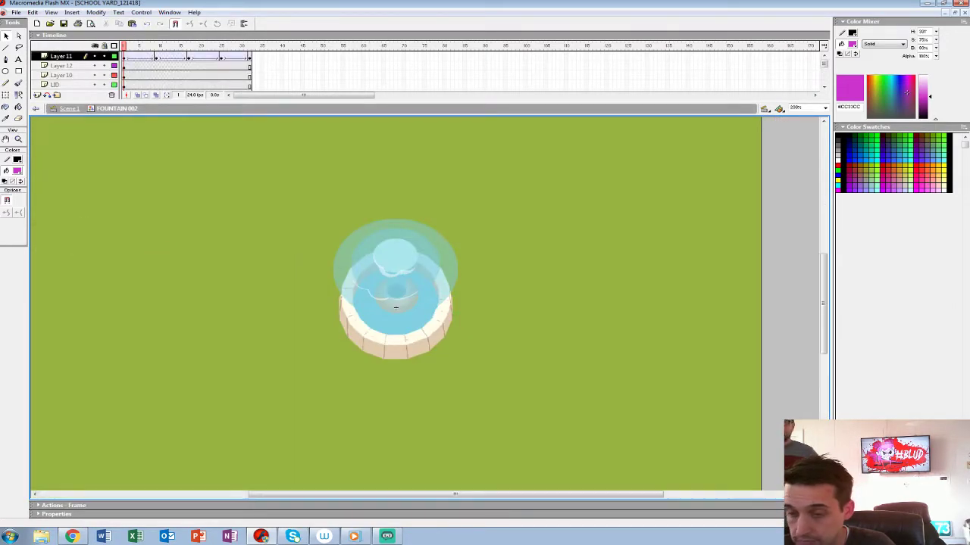
key(ctrl+equal)
key(Return)
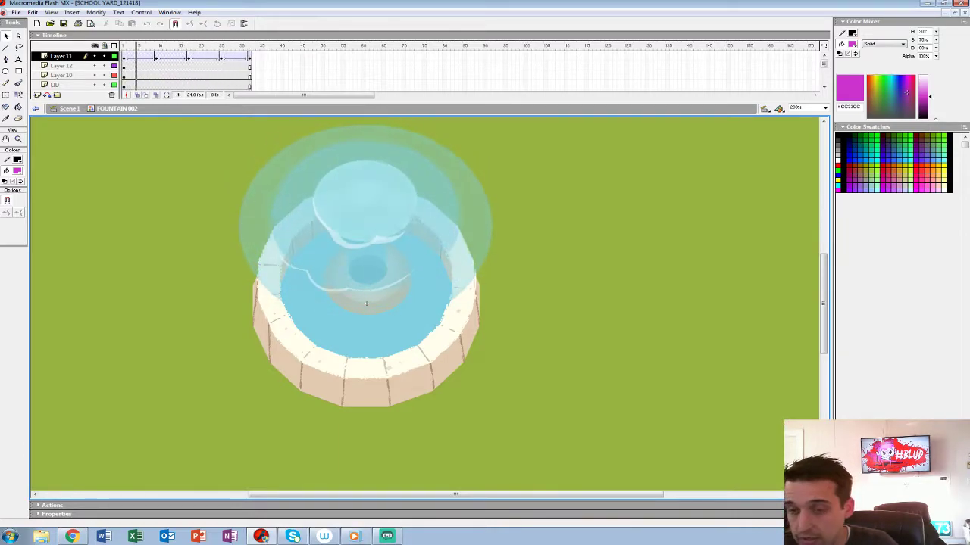
key(Return)
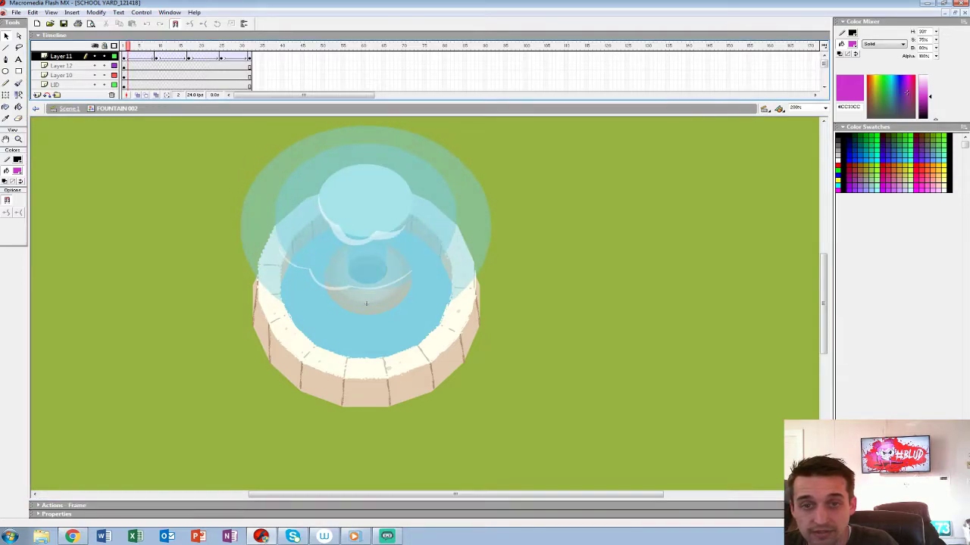
key(ctrl+e)
key(ctrl+minus)
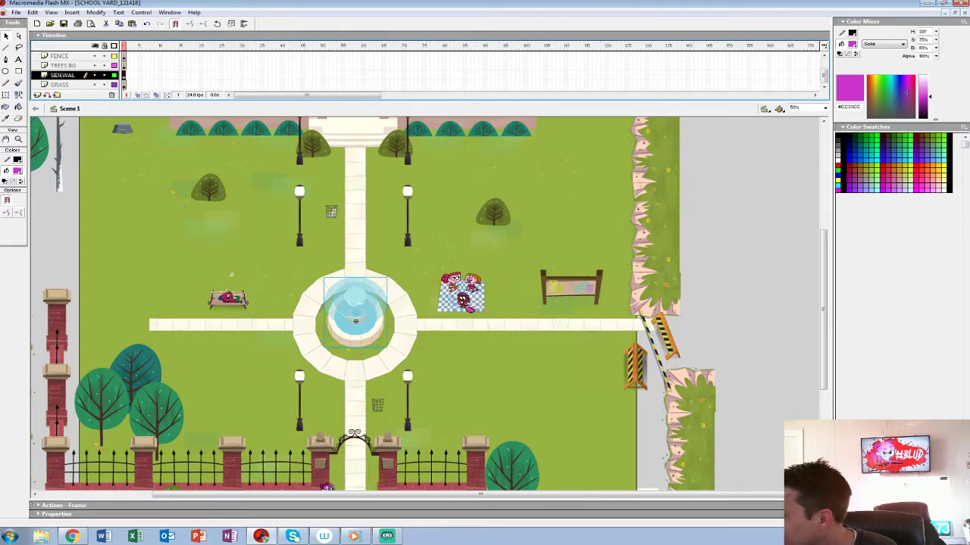
Open the school's front door symbol Exterior Double Doors Exterior, play its opening and closing animation, and return to Scene 1
scroll(76, 70, up, 2)
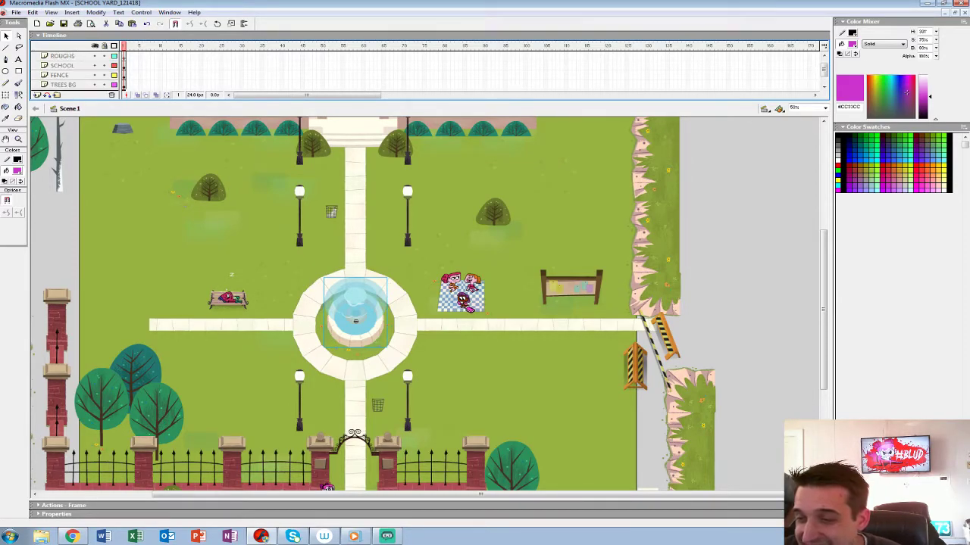
scroll(292, 121, up, 5)
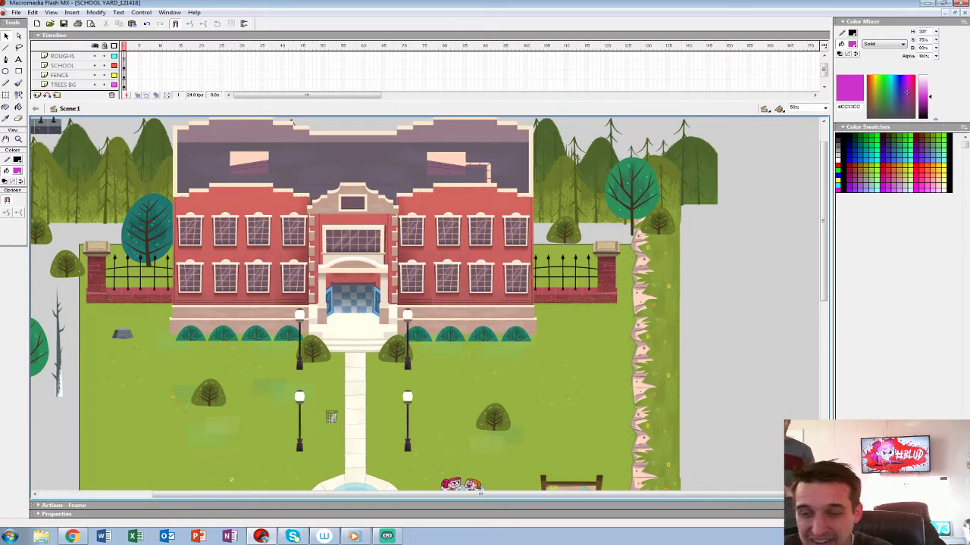
right_click(350, 300)
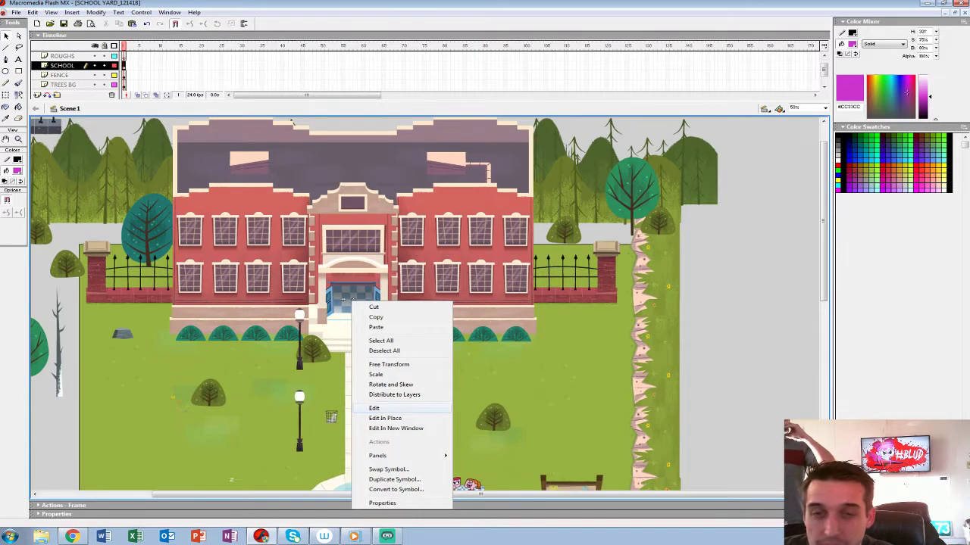
click(374, 408)
key(Return)
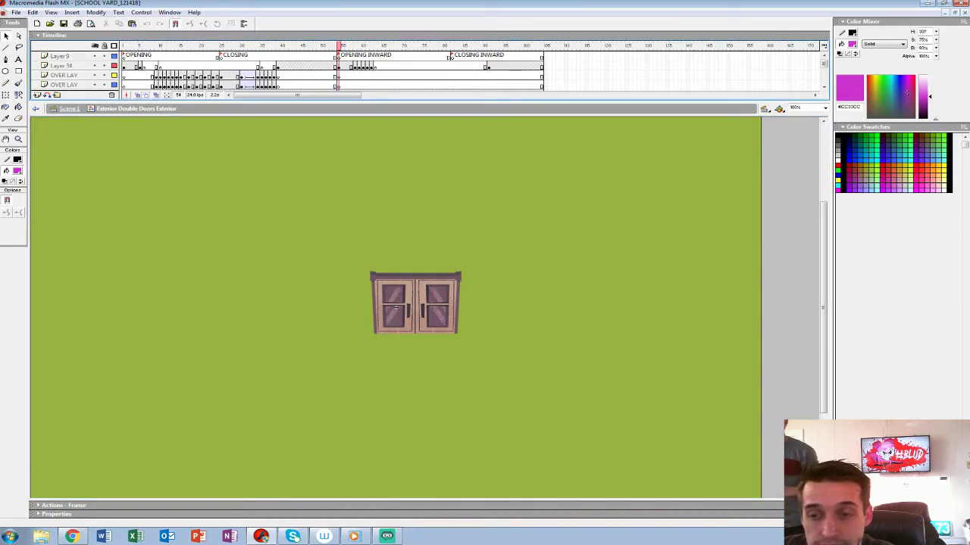
key(ctrl+e)
Open CLASS ROOM-SCIENCE-elements-103018 from the CLASSROOM folder in BG-ART
click(15, 12)
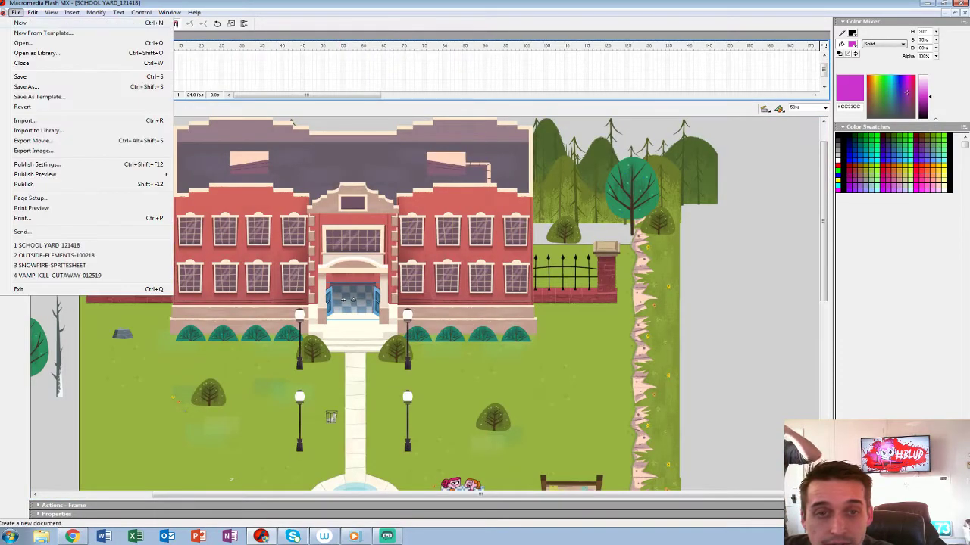
click(23, 31)
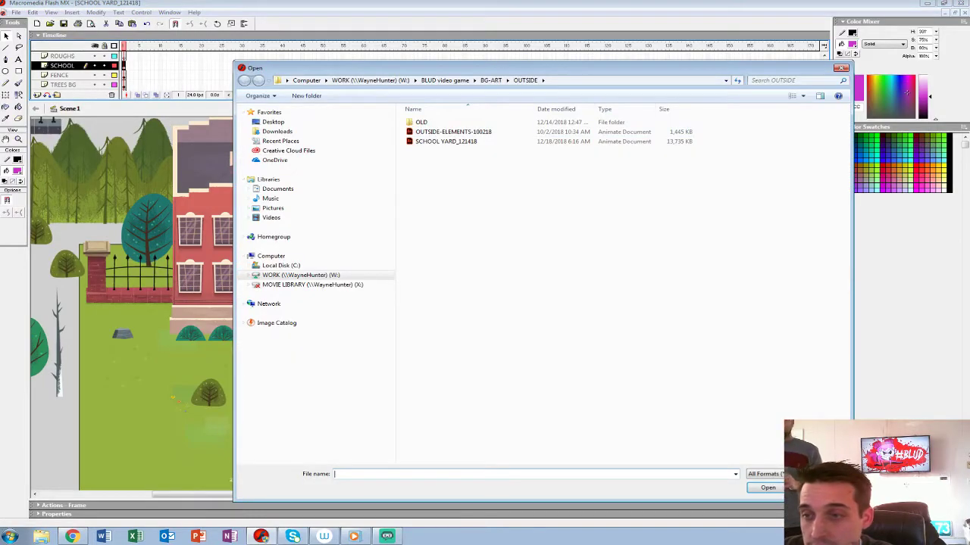
click(491, 80)
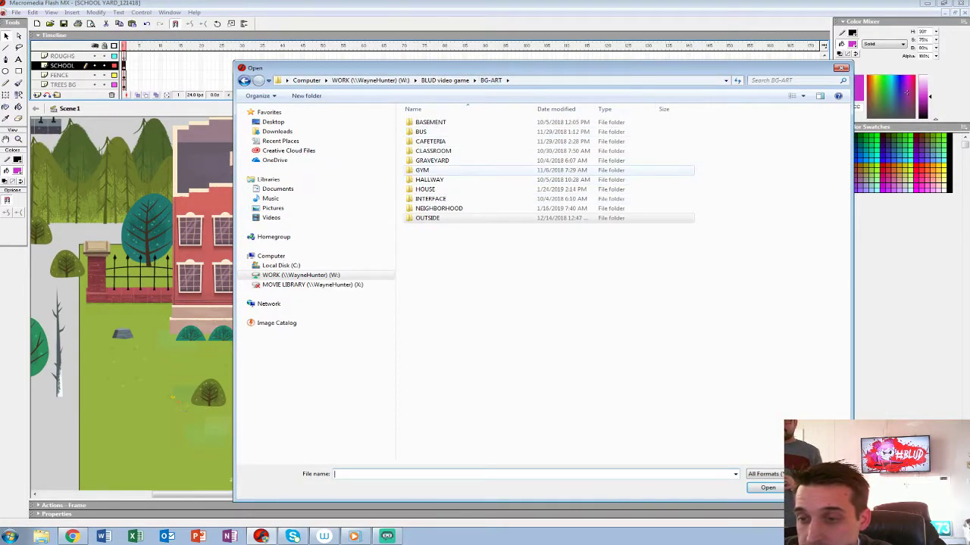
click(430, 180)
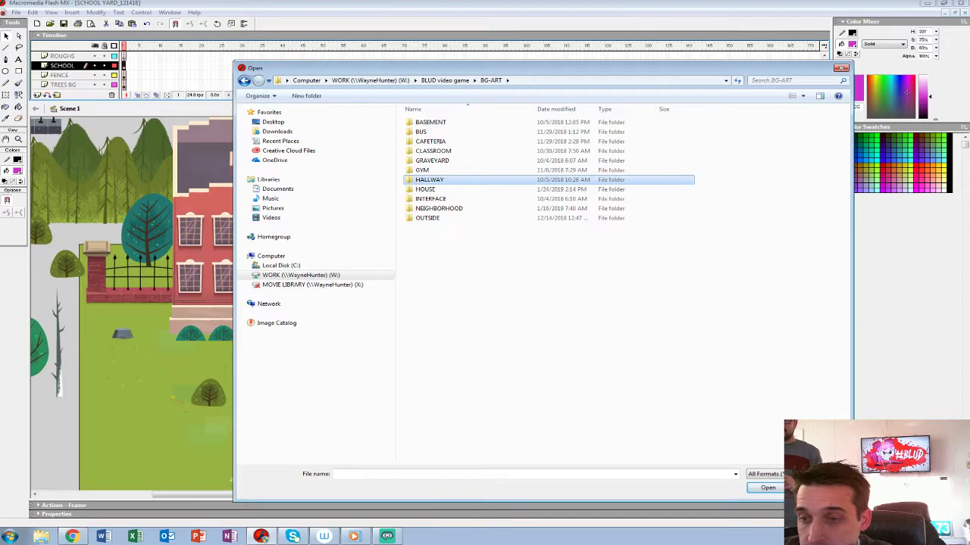
key(Return)
click(491, 81)
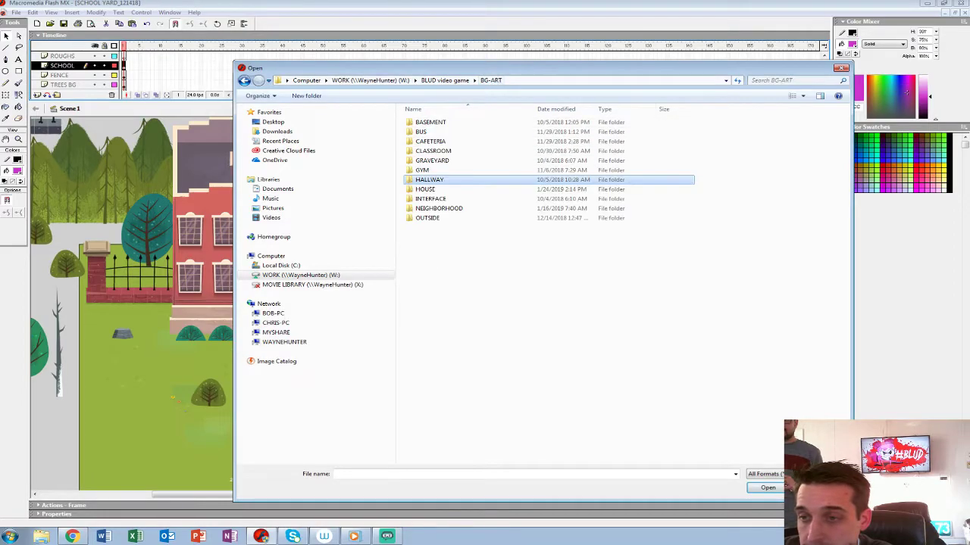
double_click(433, 151)
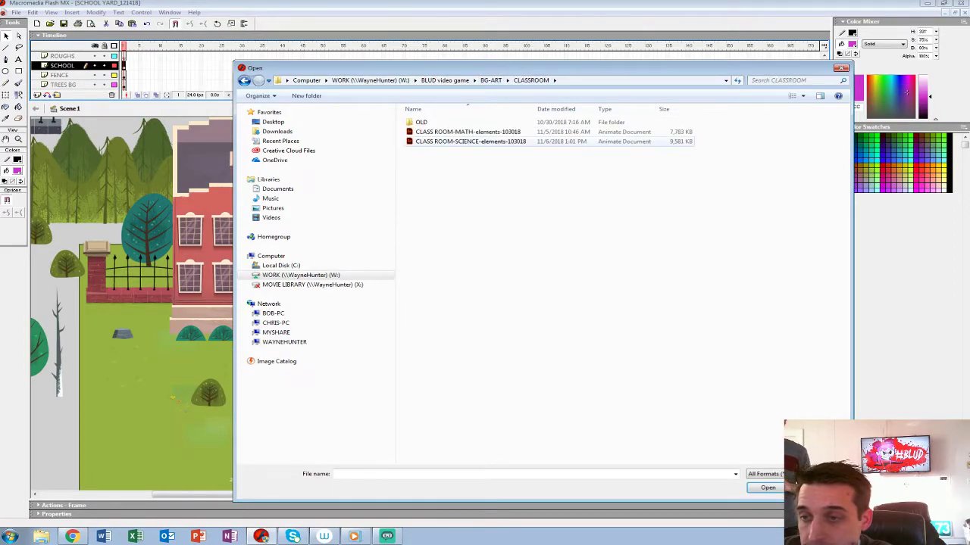
double_click(469, 141)
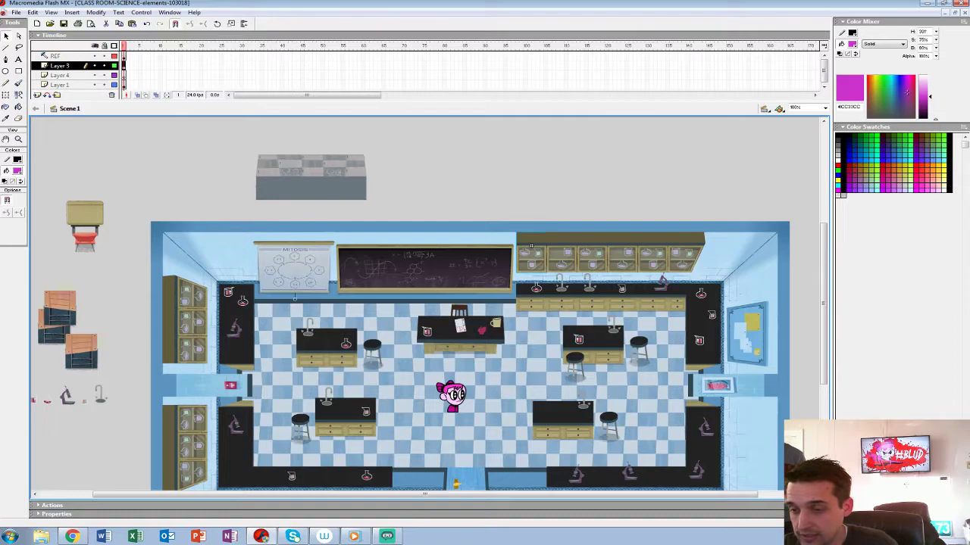
Open the teacher's desk symbol DESK Science Room from the science classroom scene
key(ctrl+=)
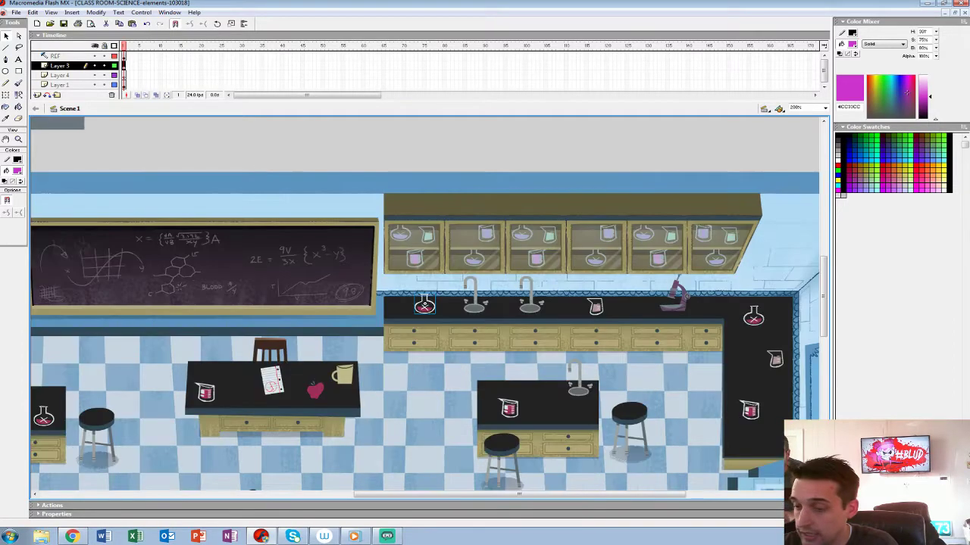
key(ctrl+=)
drag(228, 424, 719, 125)
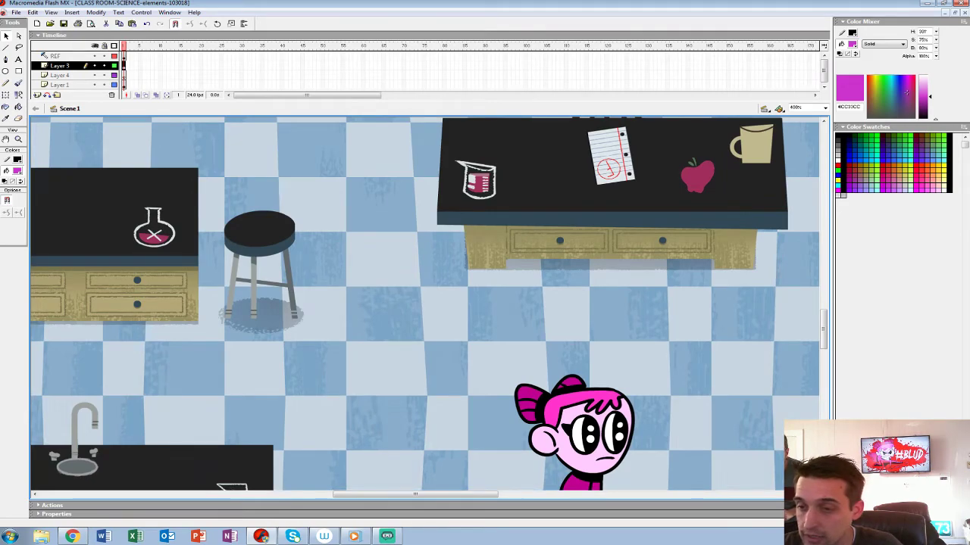
right_click(475, 183)
click(498, 288)
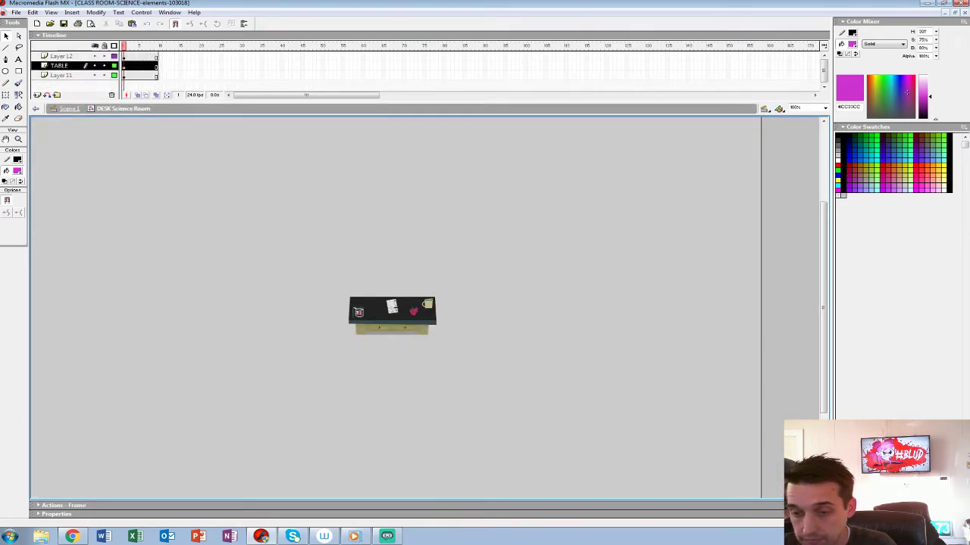
Open the beaker symbol on the desk, play its bubbling animation at 400% zoom, and return to Scene 1
right_click(355, 310)
click(401, 413)
key(ctrl+4)
key(Return)
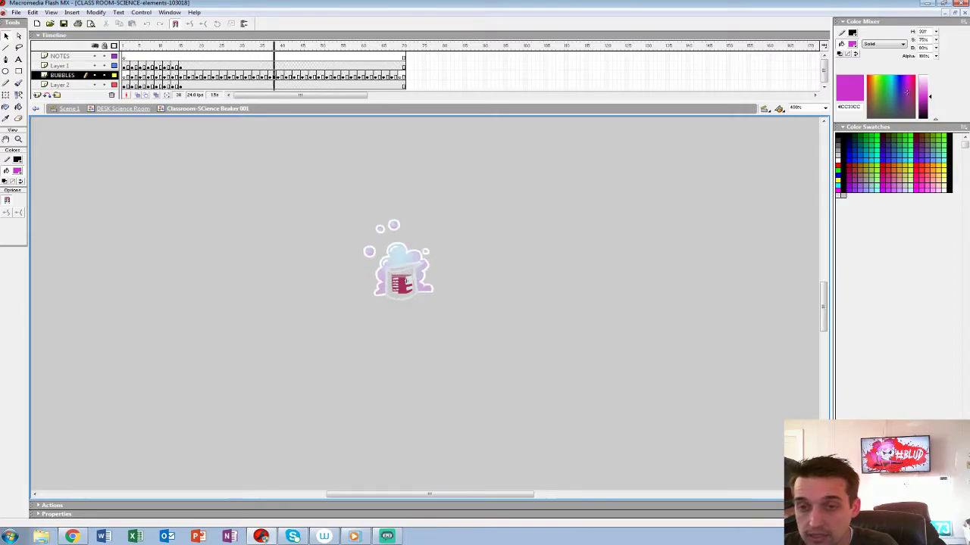
key(ctrl+e)
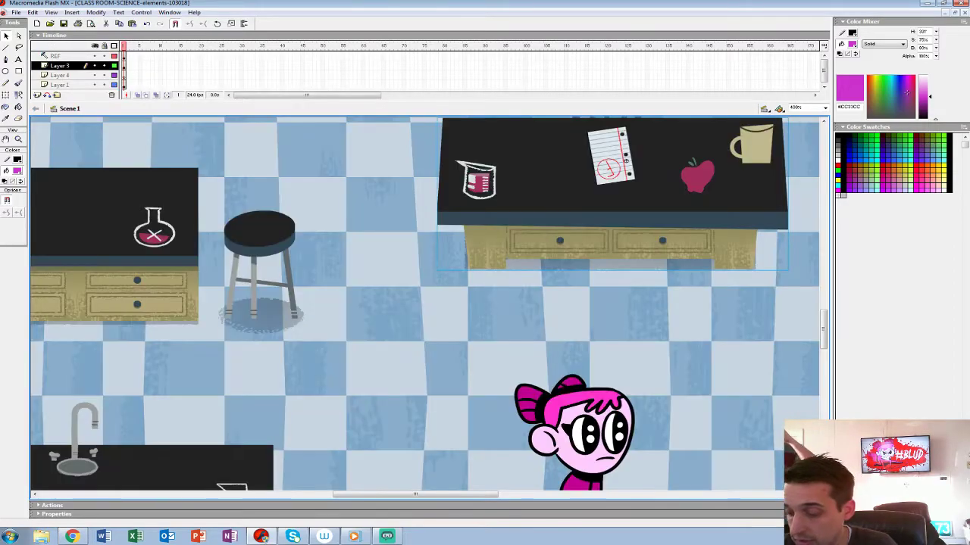
Open the mitosis chart symbol CLASSROOM PULLDOWN-Science and play its roll-up animation
key(ctrl+1)
key(ctrl+3)
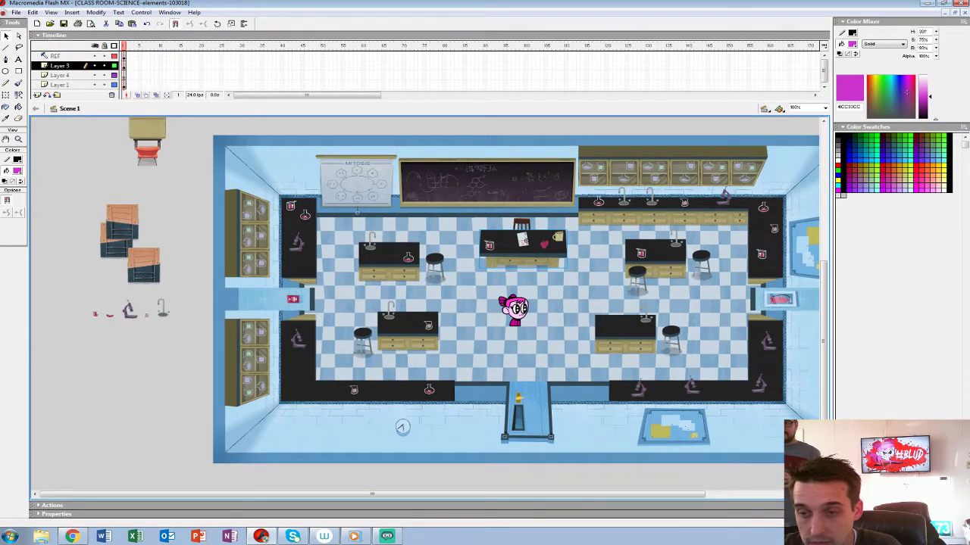
right_click(347, 180)
click(370, 295)
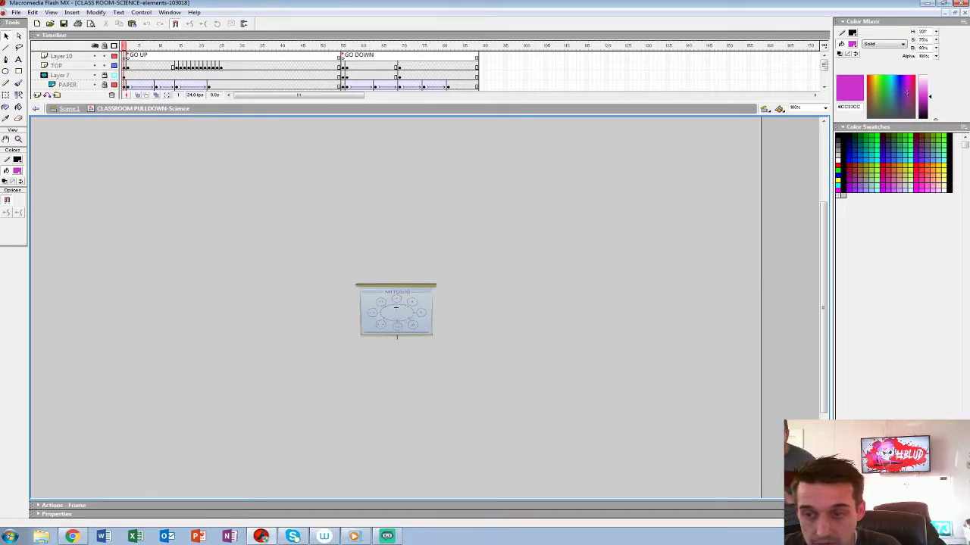
key(Return)
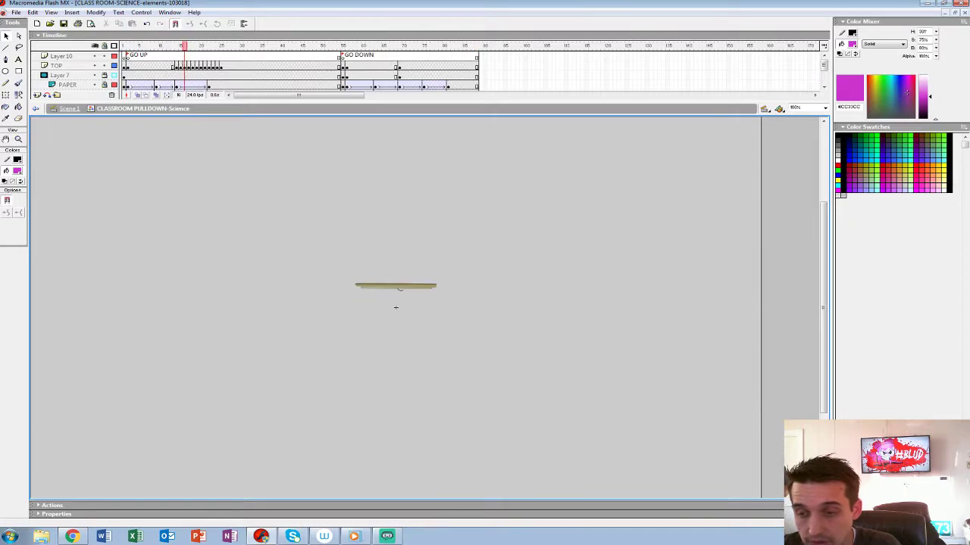
Step the pulldown chart's animation back to frame 2 and inspect the mitosis drawing at 400% zoom
key(comma)
key(comma)
key(comma)
key(comma)
key(comma)
key(comma)
key(comma)
key(comma)
key(comma)
key(comma)
key(comma)
key(comma)
key(comma)
key(comma)
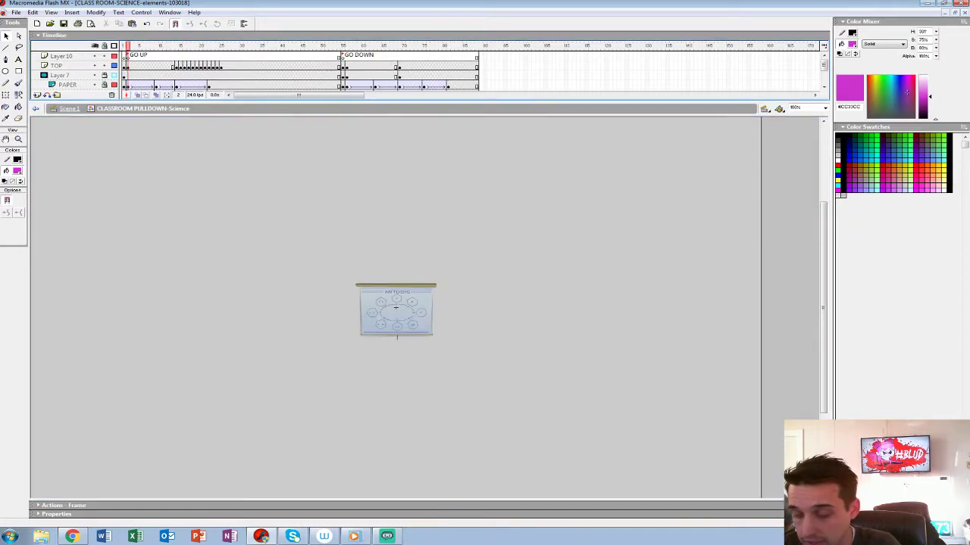
key(ctrl+equal)
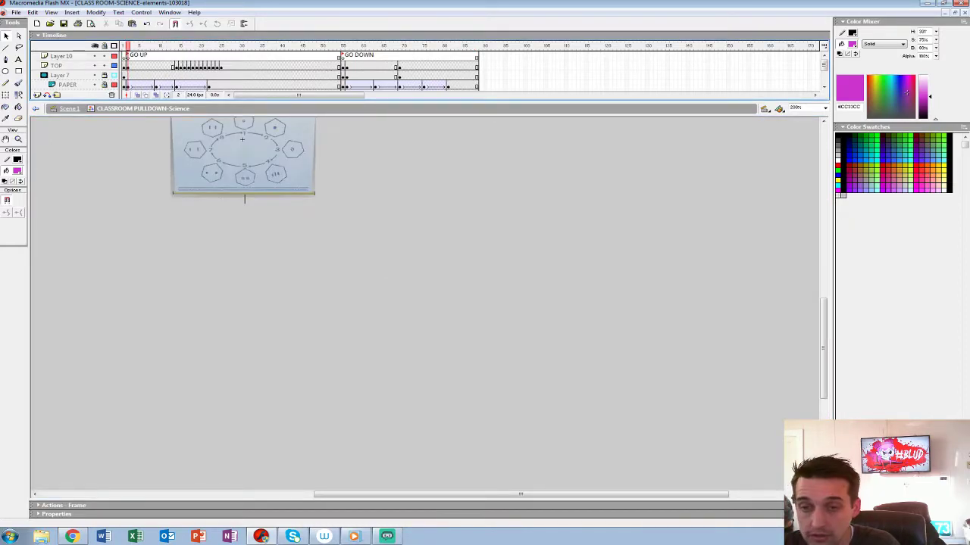
key(ctrl+equal)
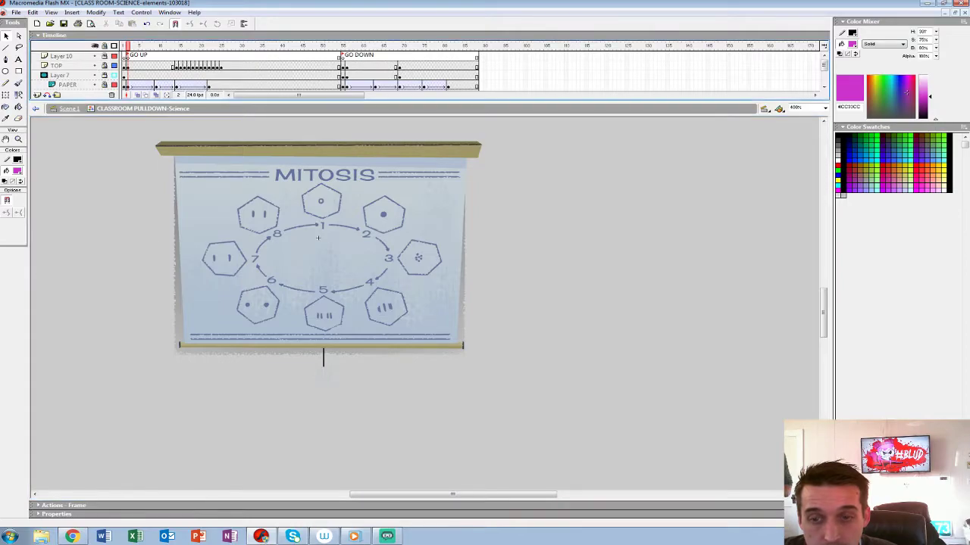
Open the chart's paper symbol CLASS ROOM PULLDOWN PAPER-SCIENCE and its nested background symbol CLASSROOM PULLDOWN PAPER
right_click(316, 268)
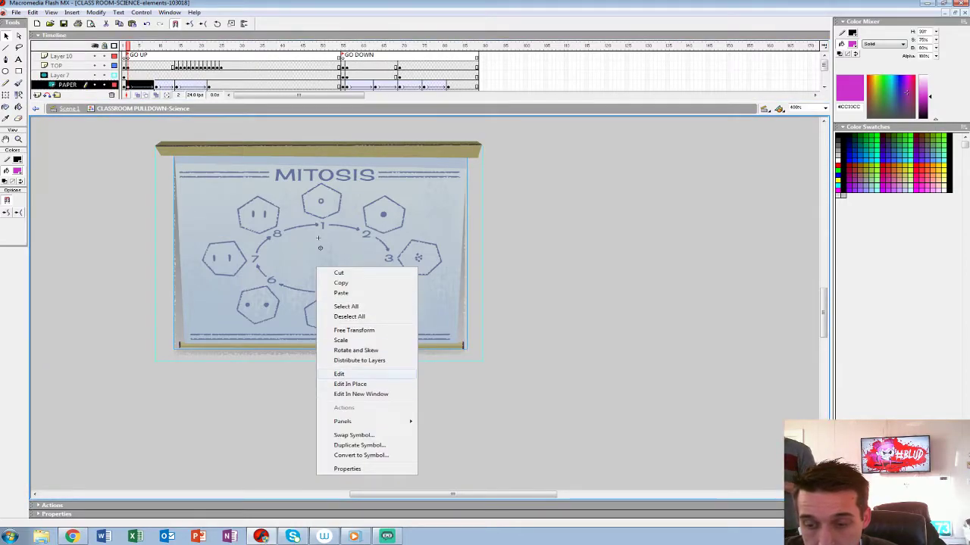
click(339, 374)
right_click(319, 237)
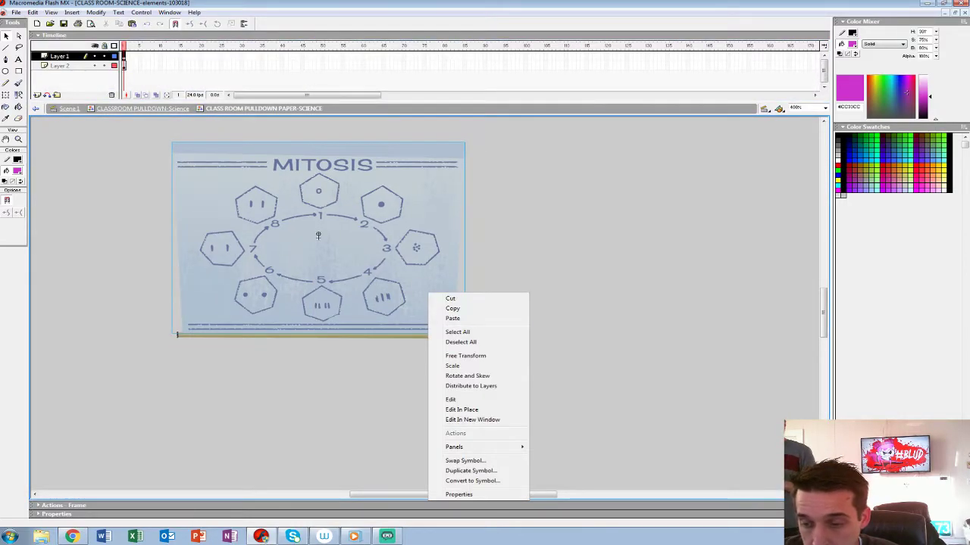
key(Return)
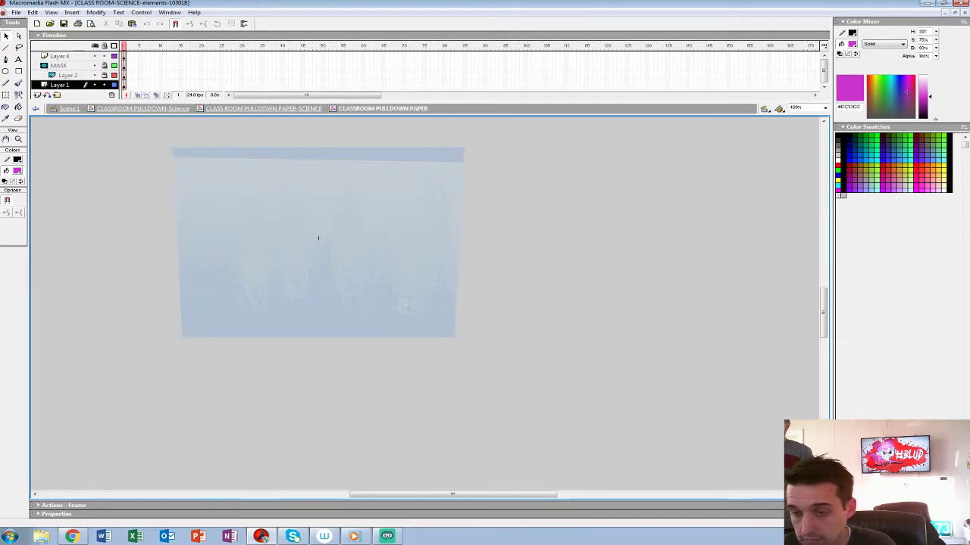
Inspect the blank paper's brush texture at 800% zoom and go back to the CLASS ROOM PULLDOWN PAPER-SCIENCE symbol
key(ctrl+equal)
drag(212, 171, 469, 273)
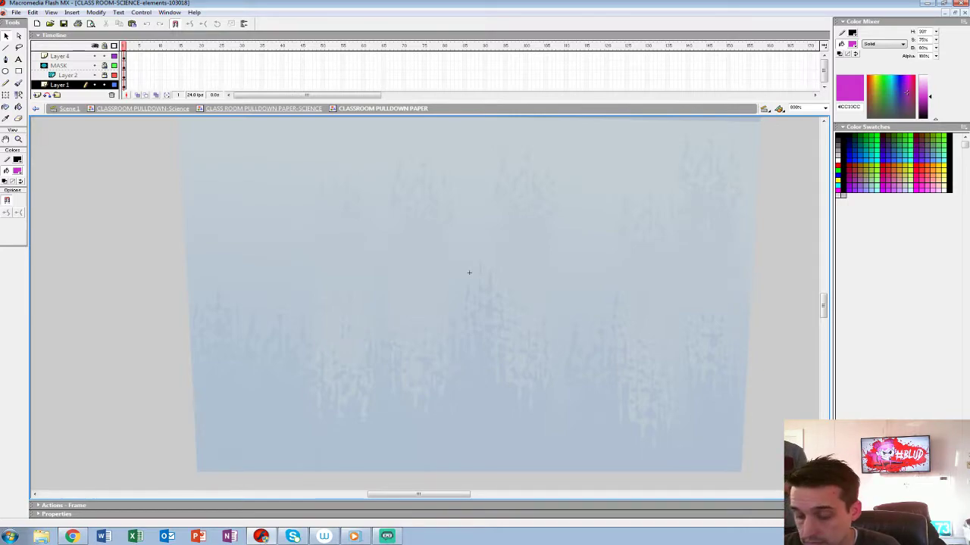
drag(469, 272, 473, 267)
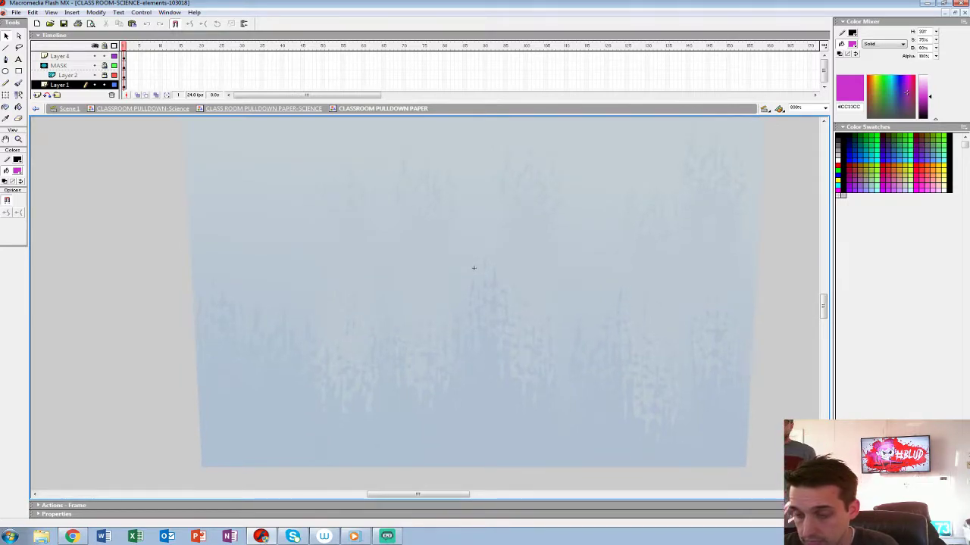
key(ctrl+minus)
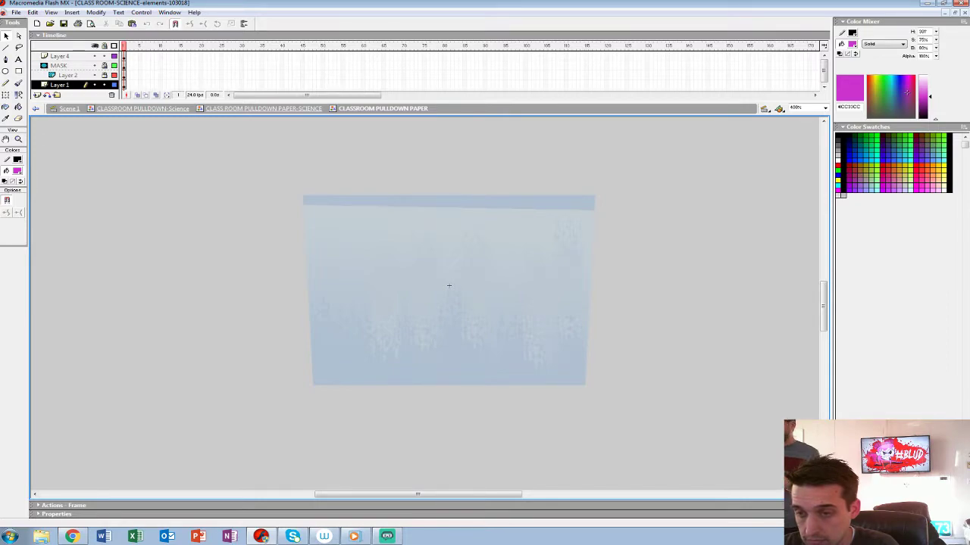
key(ctrl+equal)
key(ctrl+minus)
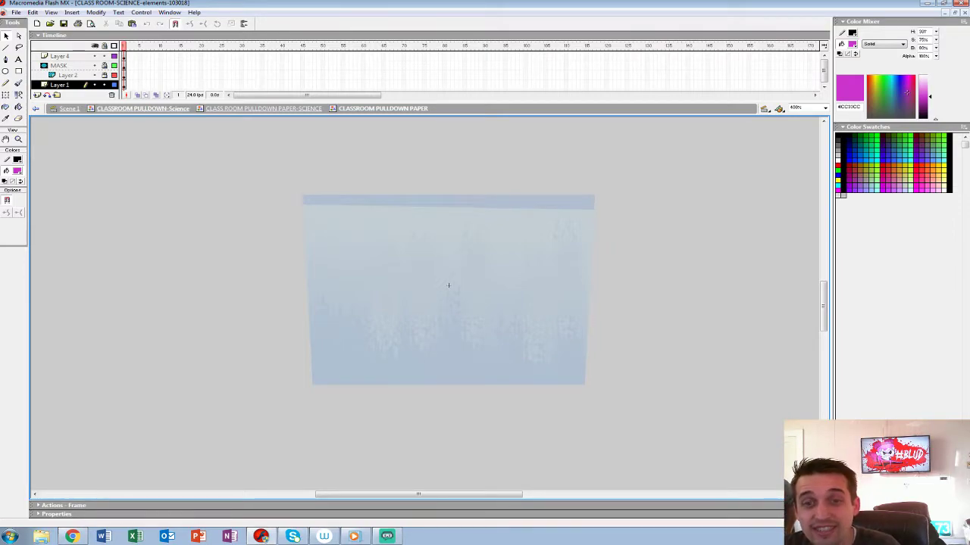
double_click(448, 284)
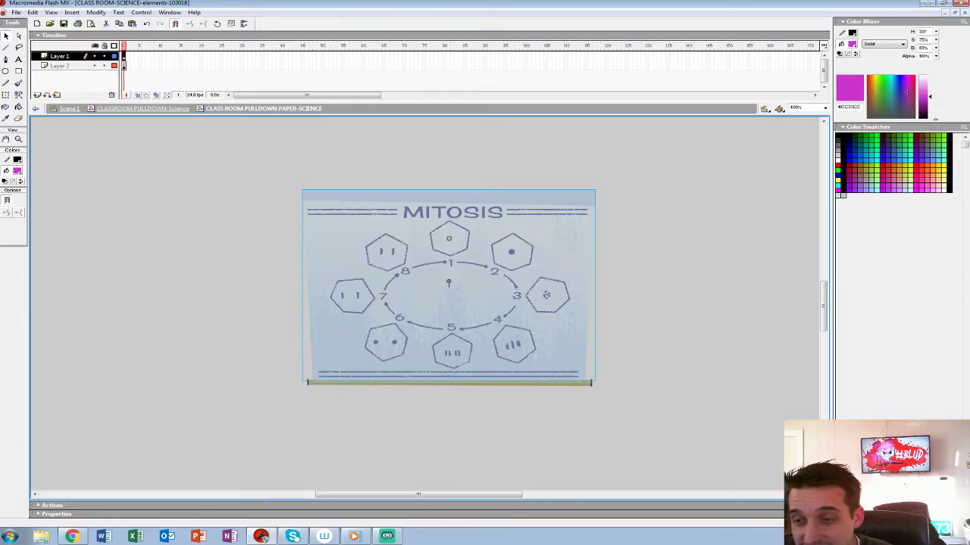
key(Delete)
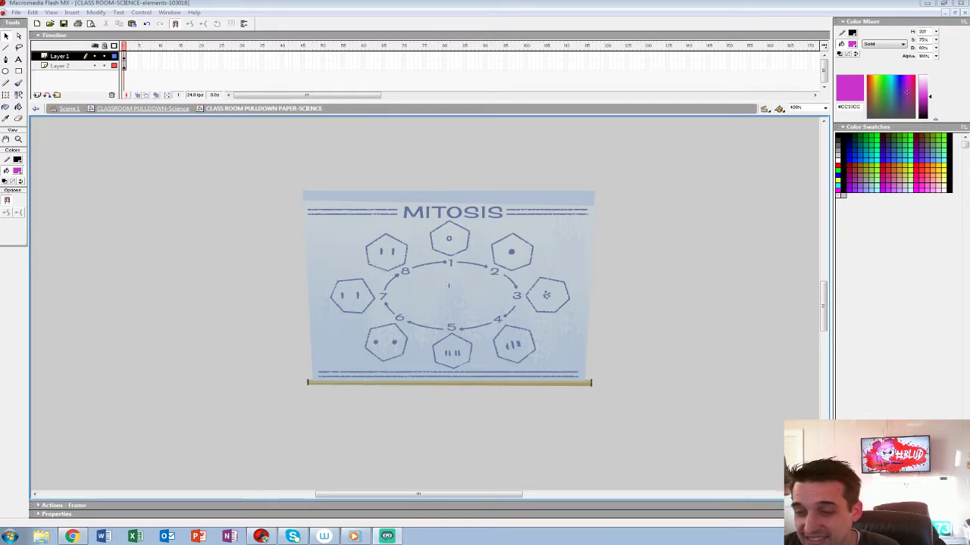
key(super)
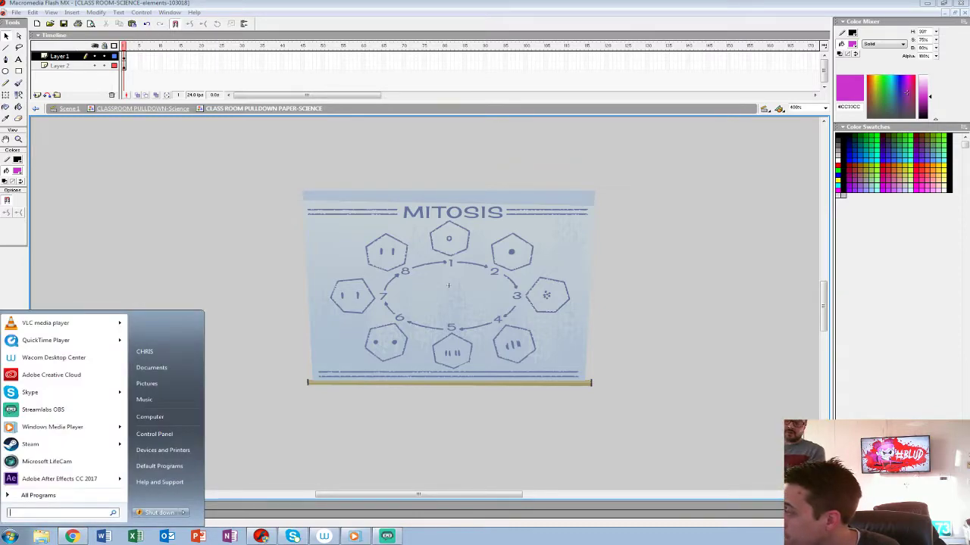
key(super)
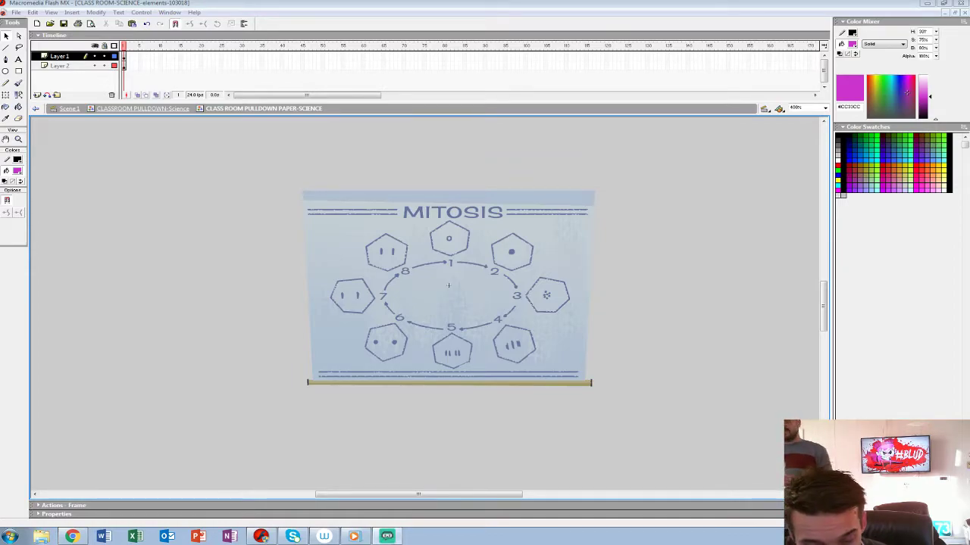
key(super)
Switch to Windows Explorer and open the Pitch Bible folder inside BLUD on the WORK (W:) drive
click(41, 537)
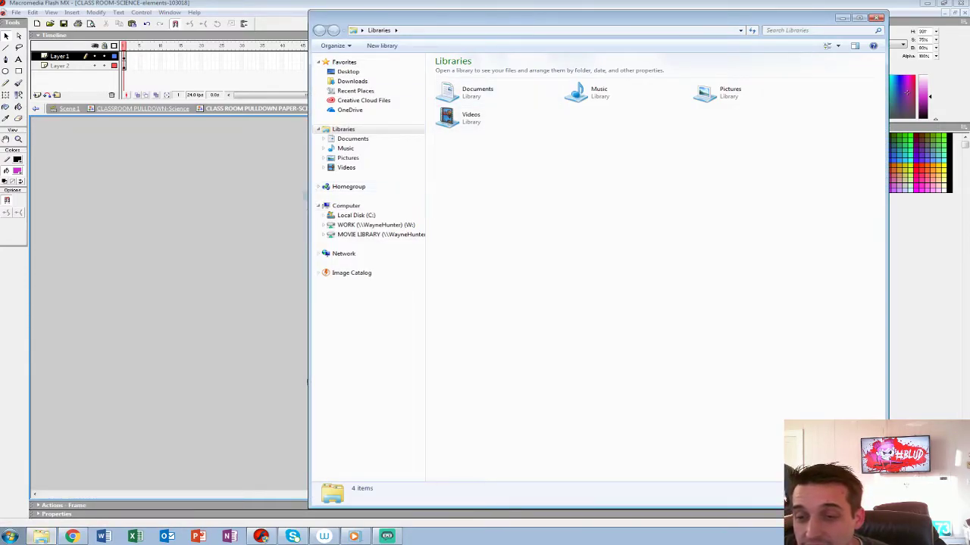
click(376, 225)
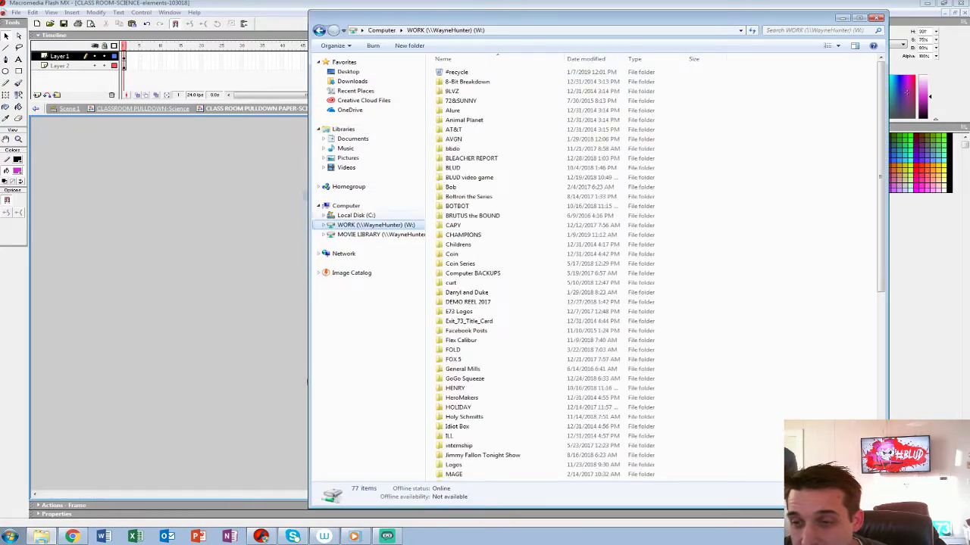
double_click(462, 178)
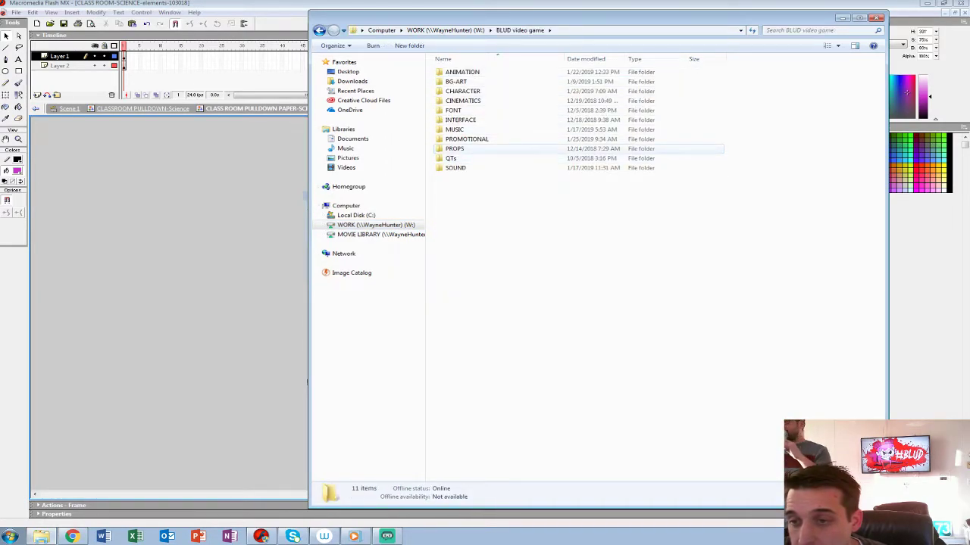
click(435, 31)
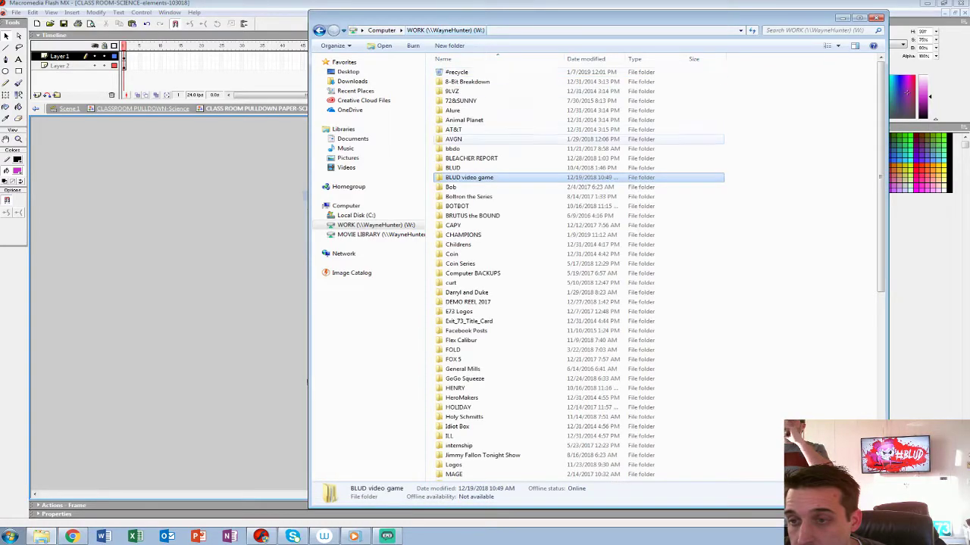
double_click(452, 168)
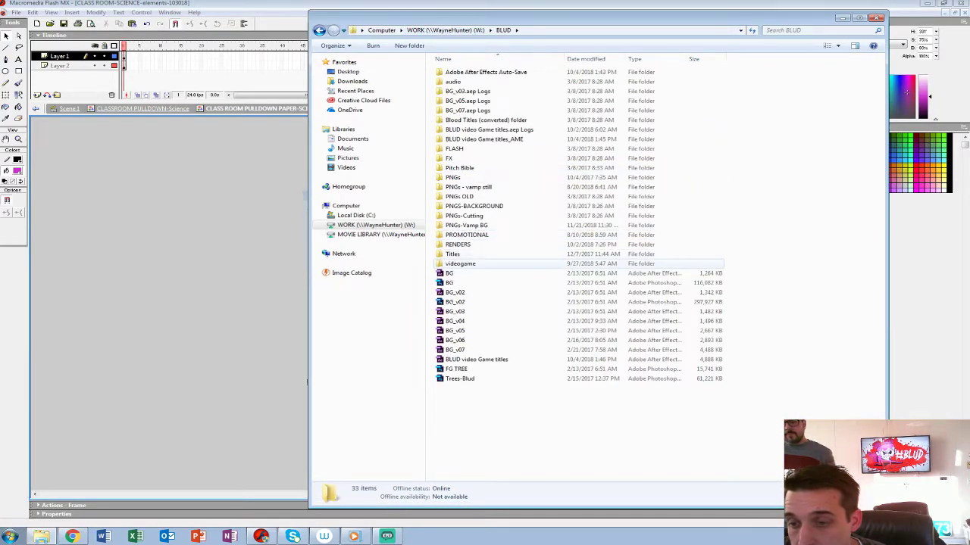
click(460, 264)
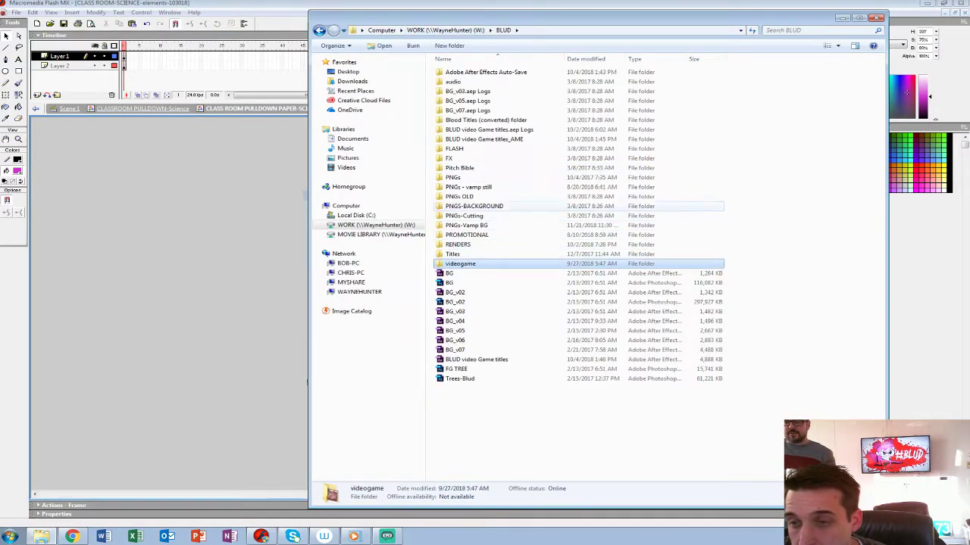
double_click(460, 167)
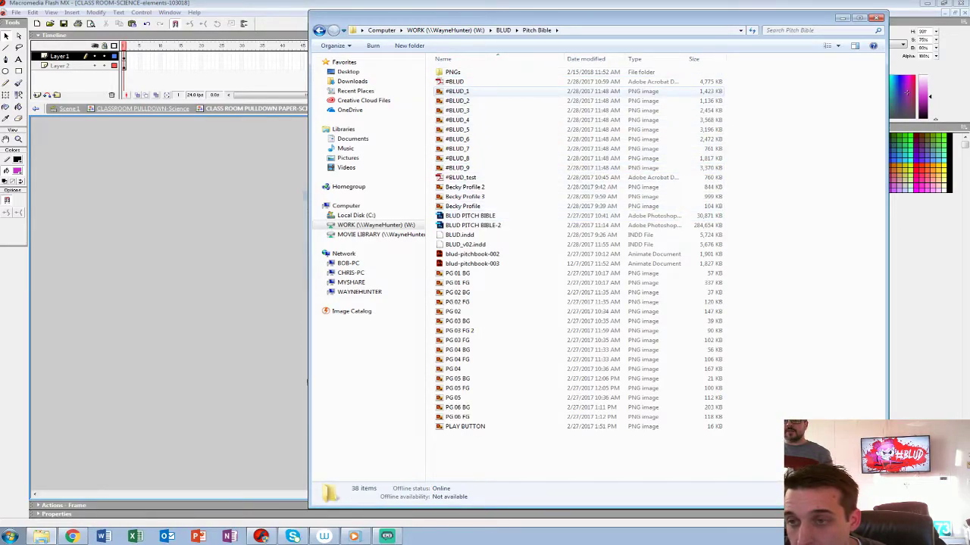
Open the pitch bible image #BLUD_1 in Windows Photo Viewer and page through the images to #BLUD_6
double_click(457, 91)
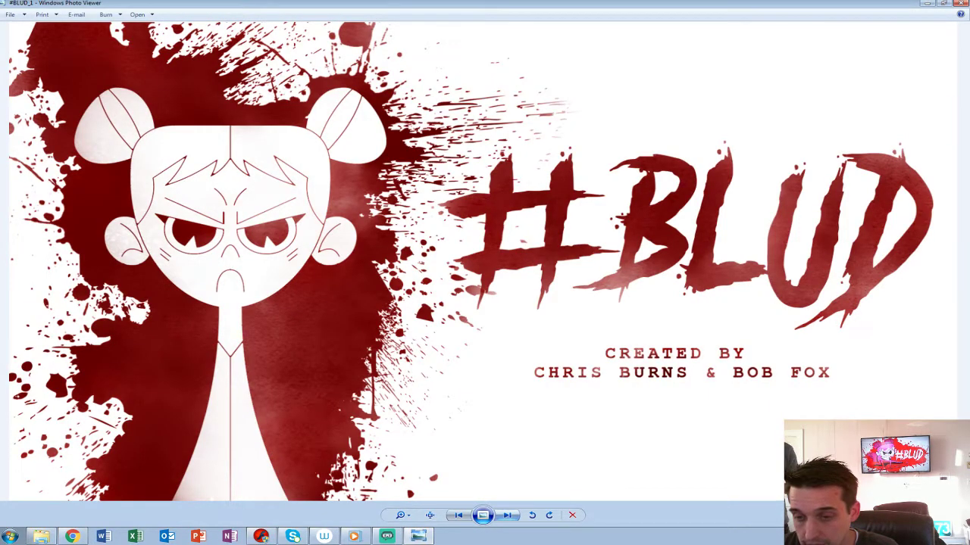
key(Right)
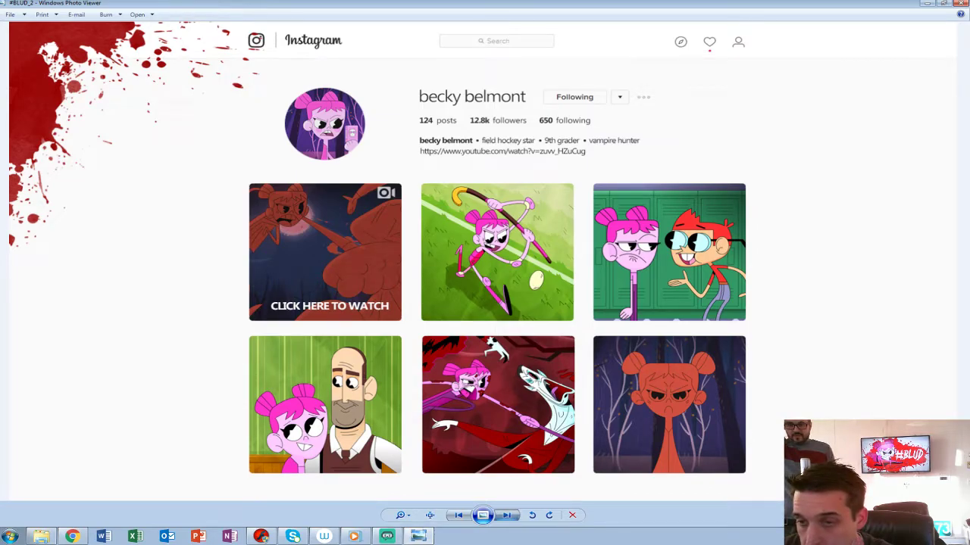
click(507, 515)
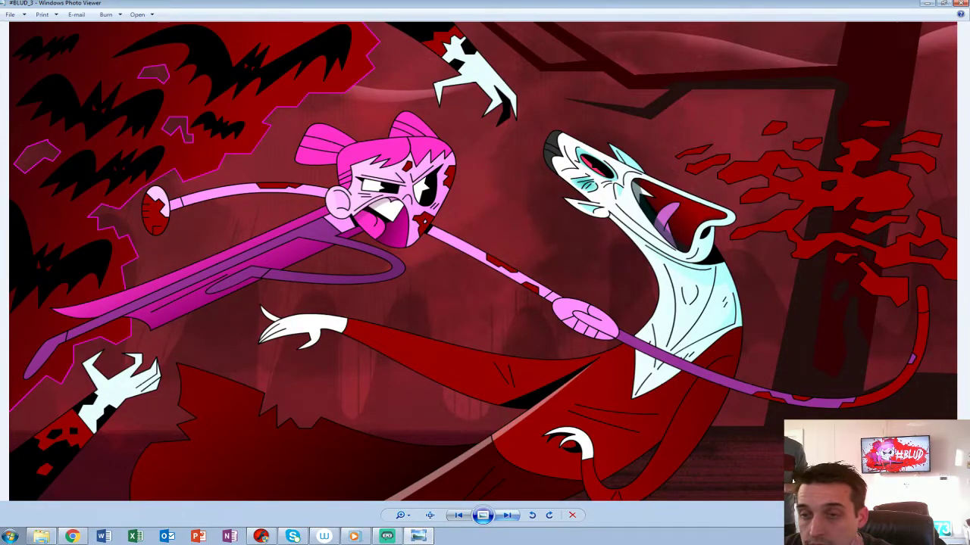
key(Right)
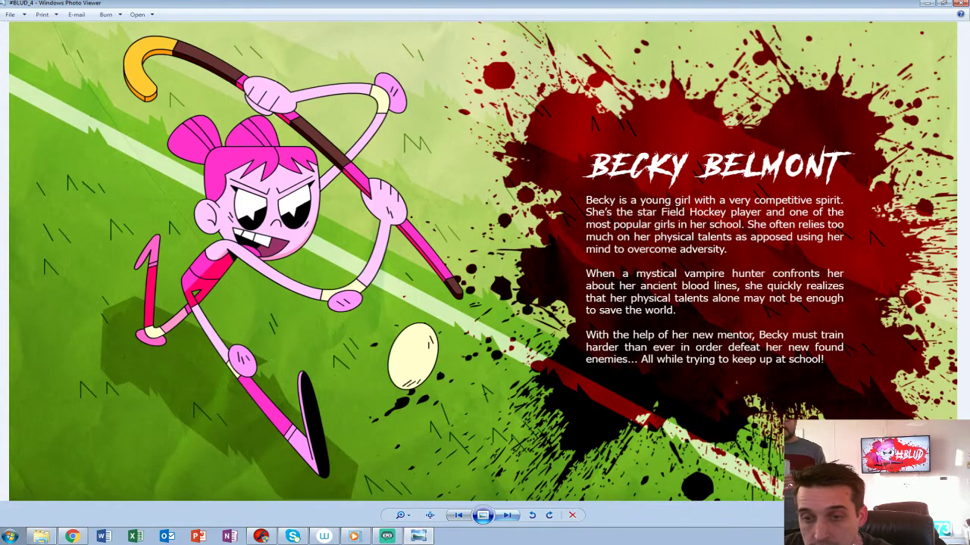
key(Right)
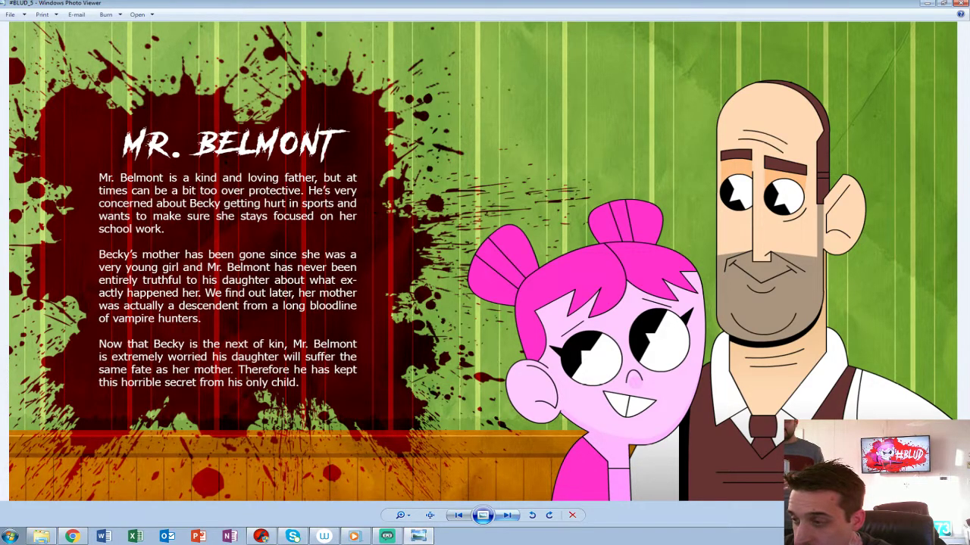
key(Right)
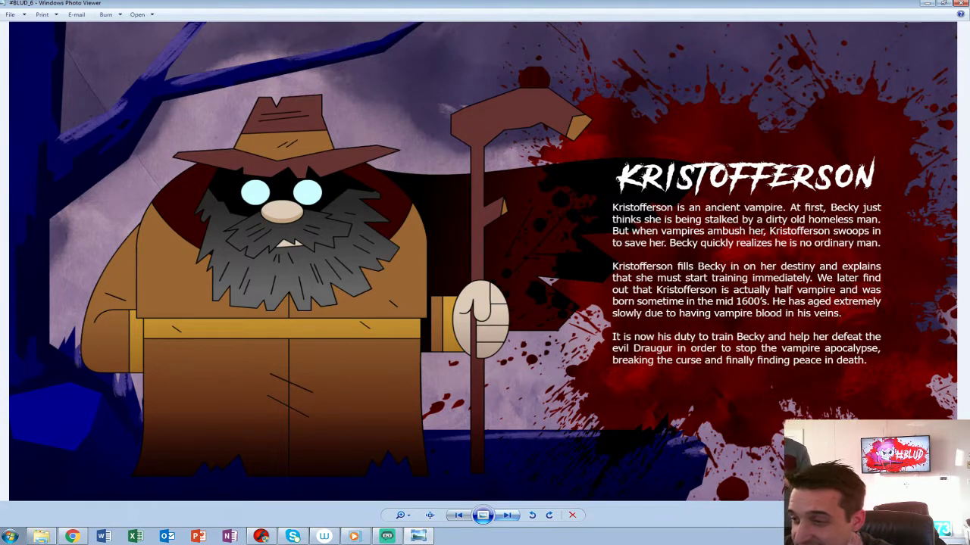
Page through the remaining pitch bible images to #BLUD_9, and close the image viewer and the Pitch Bible folder window
key(Right)
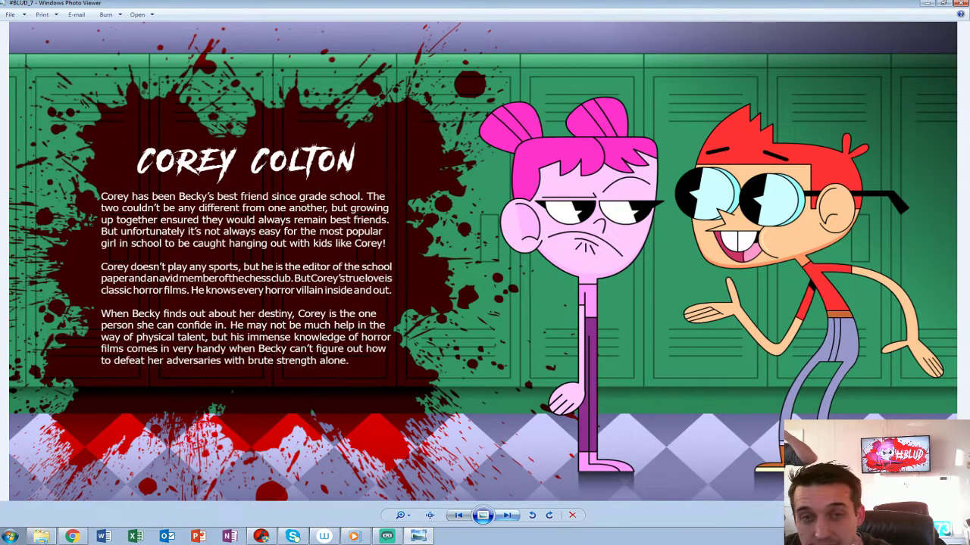
key(Right)
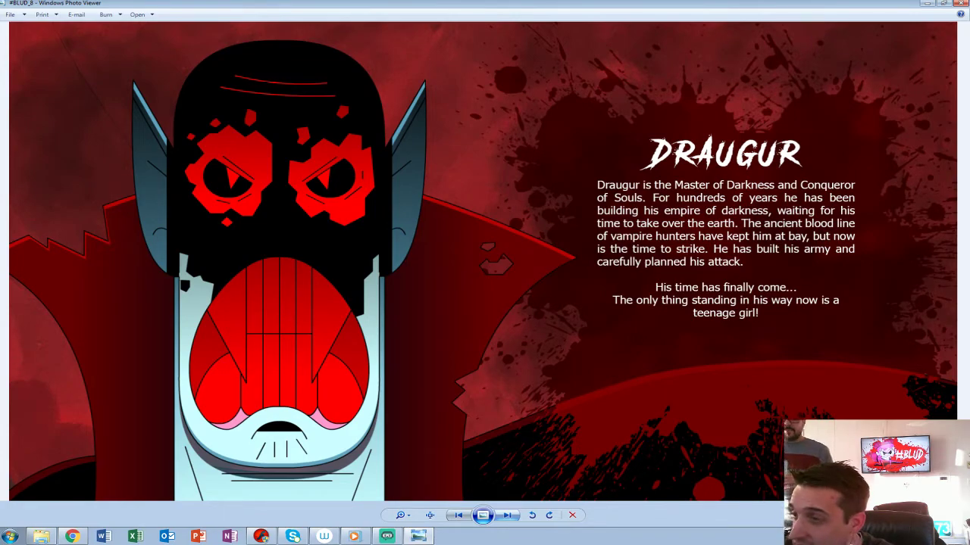
key(Right)
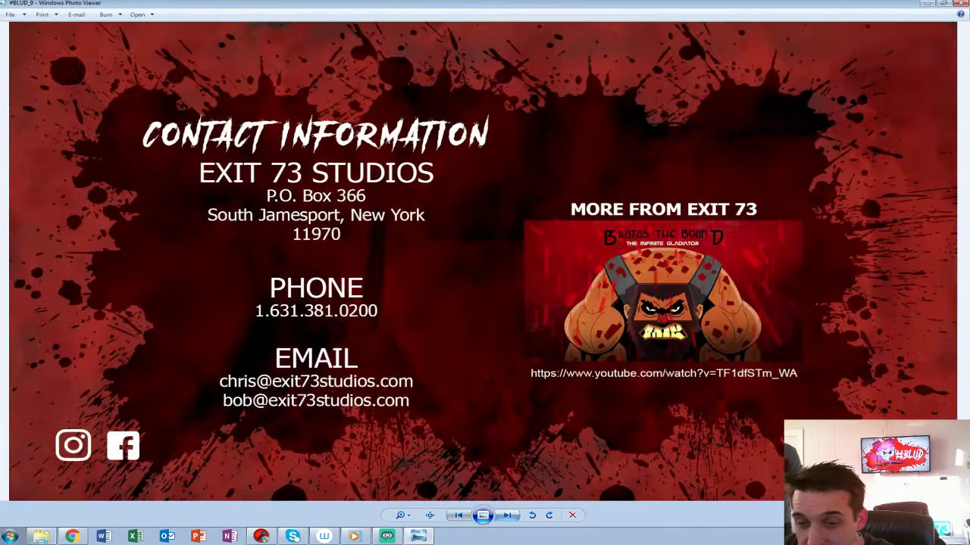
click(960, 3)
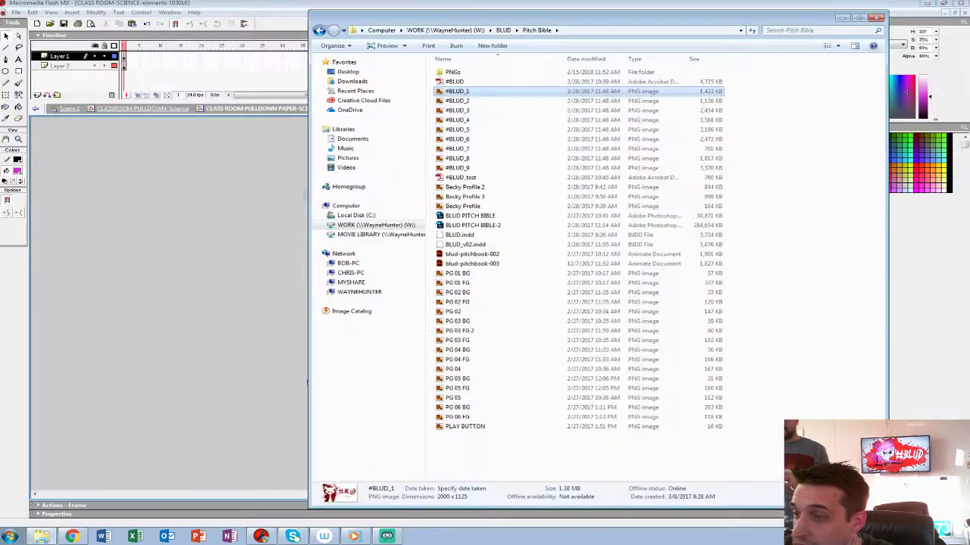
click(876, 18)
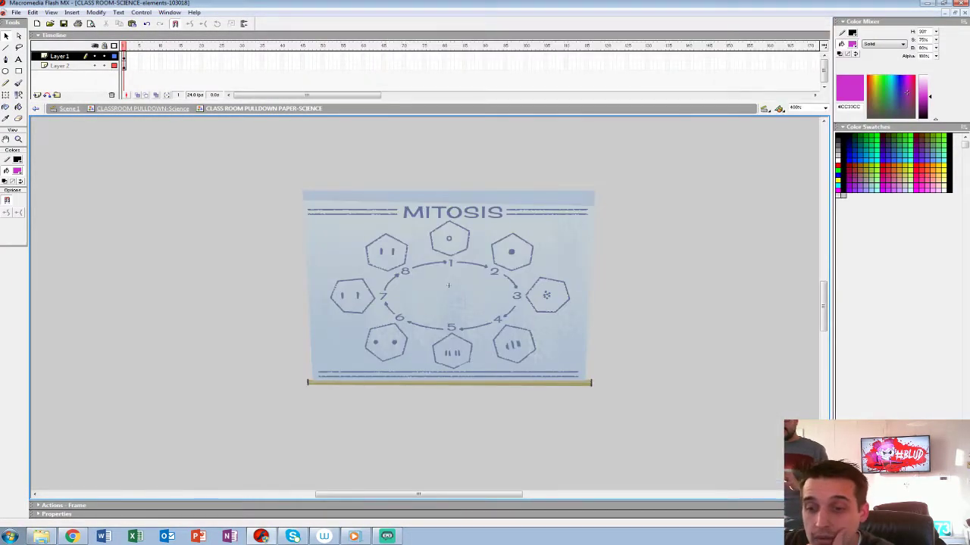
Open the mitosis chart's nested background symbol CLASSROOM PULLDOWN PAPER and inspect its brush texture at 800% zoom
click(447, 284)
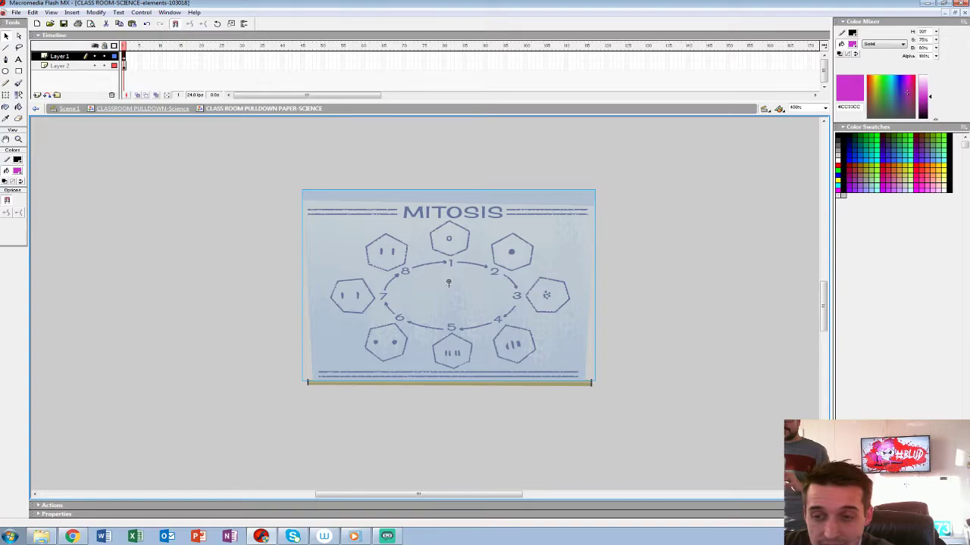
double_click(448, 283)
click(448, 281)
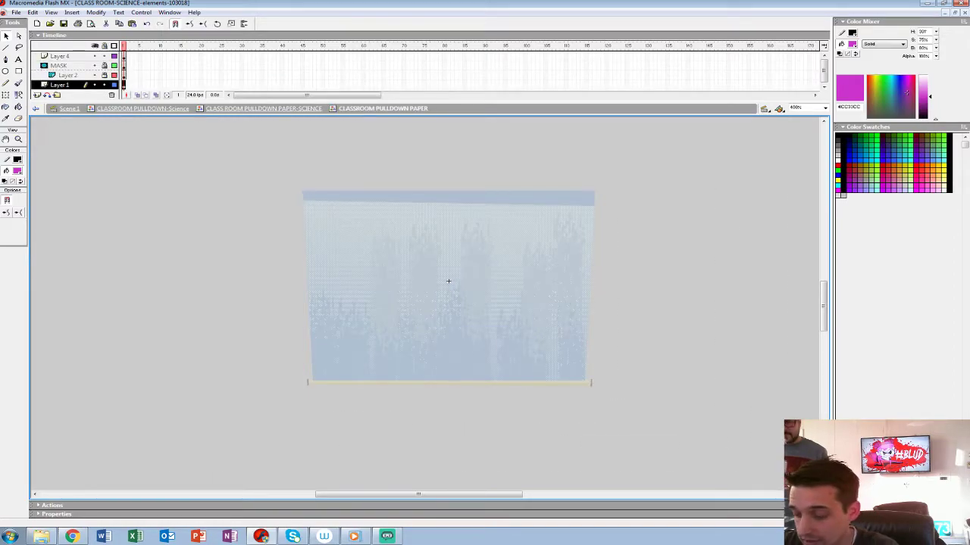
key(ctrl+equal)
key(Escape)
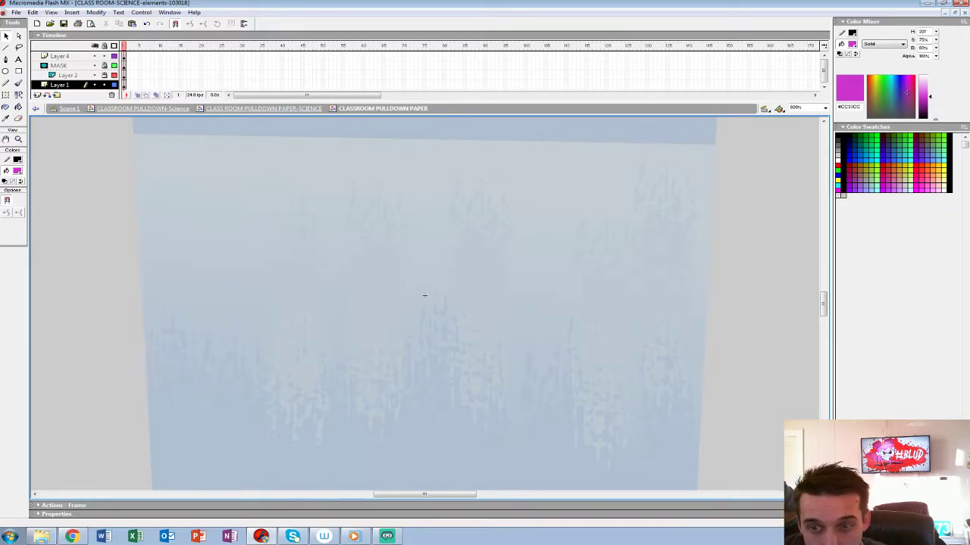
Return to Scene 1 and view the science classroom's desks and floor at 200% zoom
key(ctrl+e)
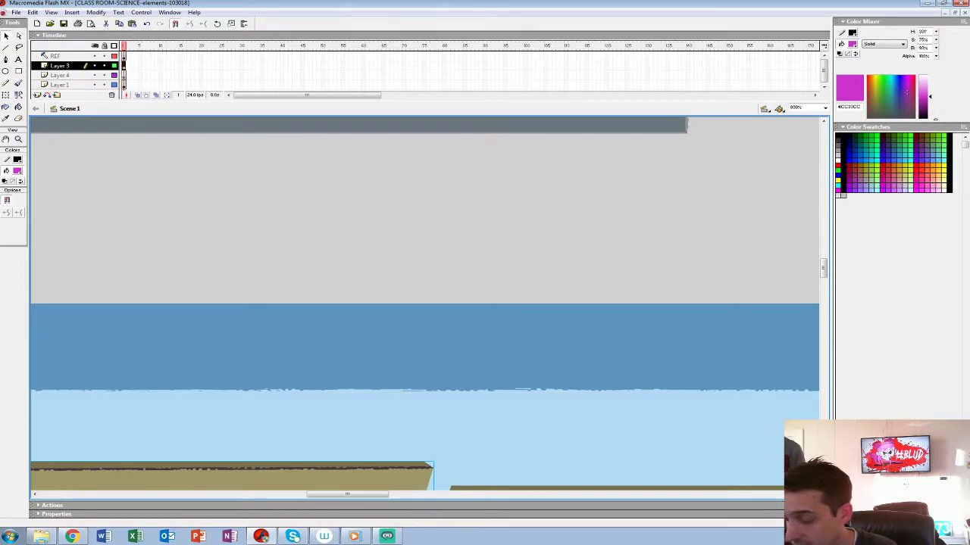
key(ctrl+minus)
key(ctrl+minus)
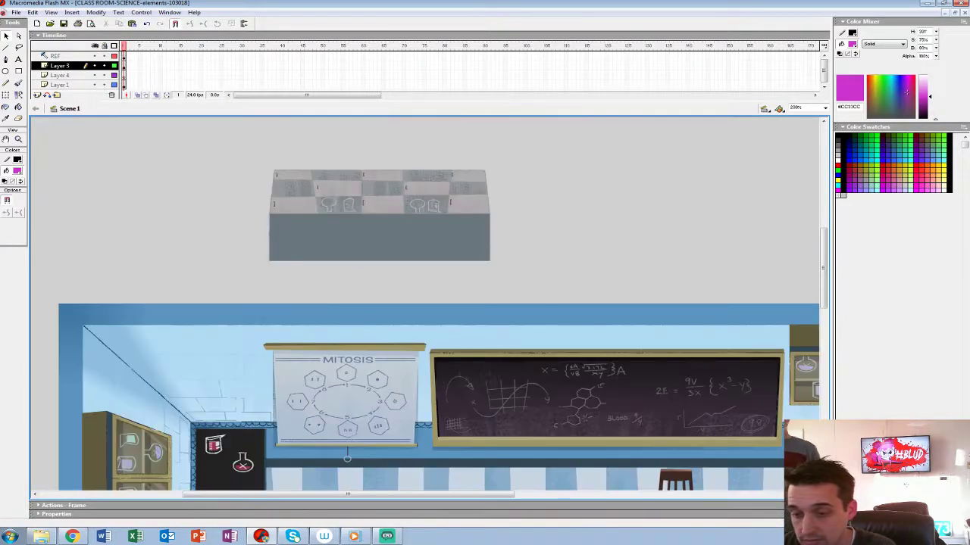
scroll(439, 303, down, 2)
scroll(443, 303, down, 3)
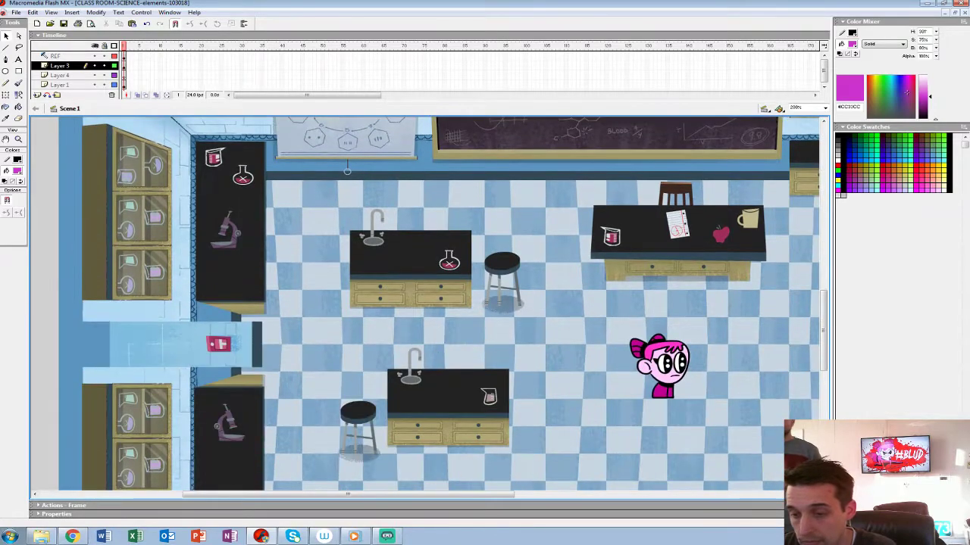
Close the science classroom and SCHOOL YARD_121418 documents without saving, and close OUTSIDE-ELEMENTS-100218
click(964, 12)
click(512, 286)
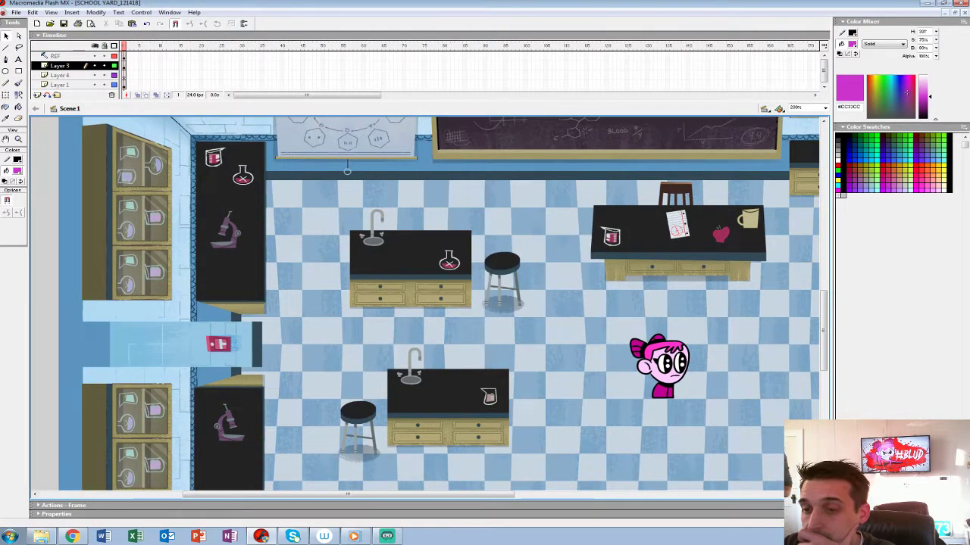
key(ctrl+w)
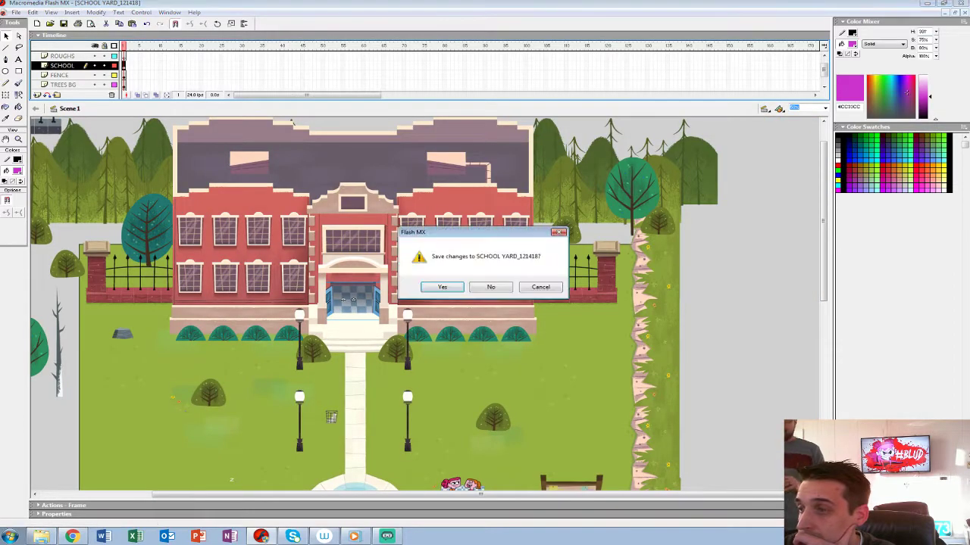
key(Tab)
key(Return)
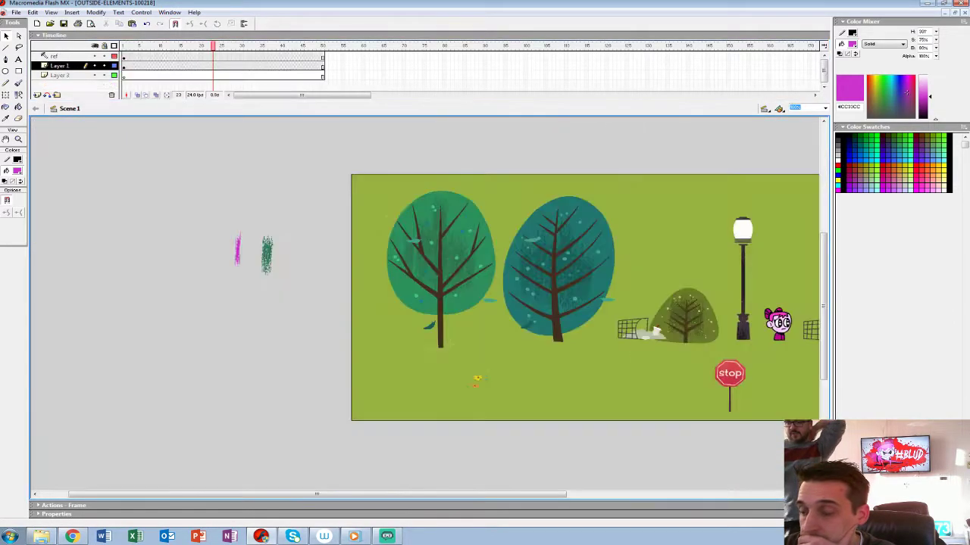
key(ctrl+w)
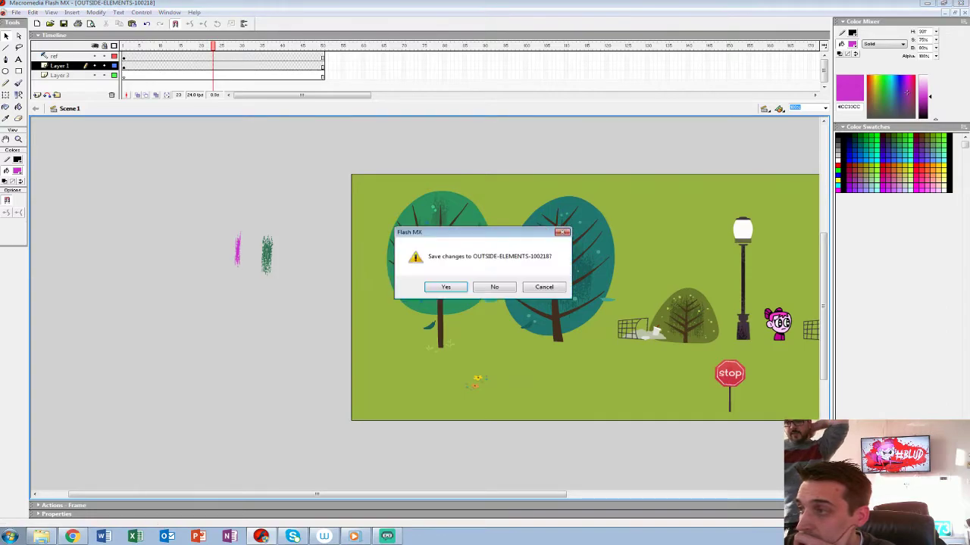
key(Return)
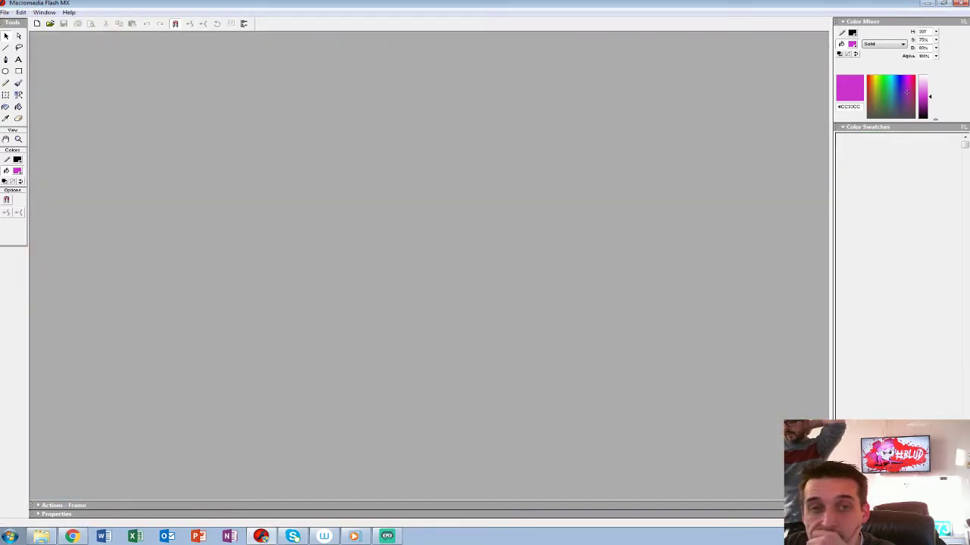
Open the GYM-110618 document from the BG-ART folder of the BLUD video game project
click(4, 12)
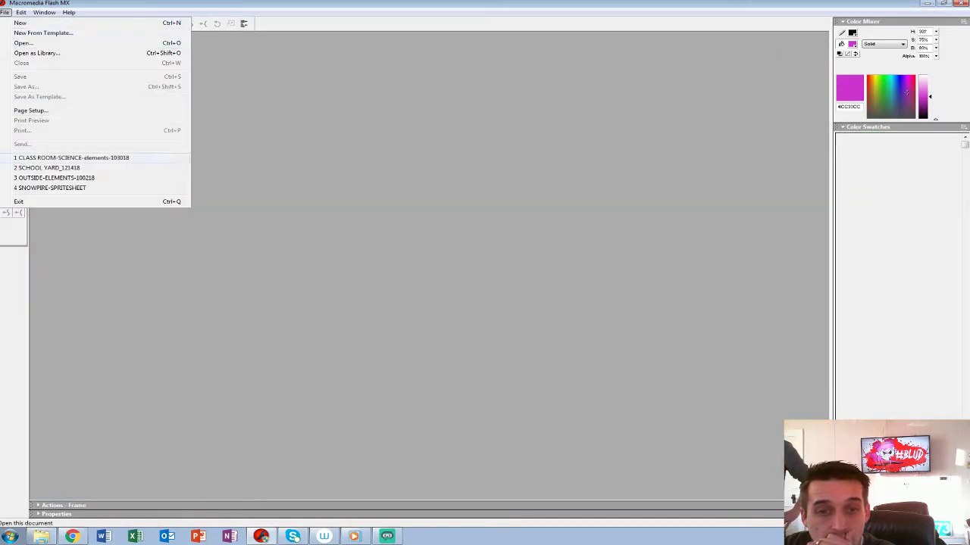
click(23, 42)
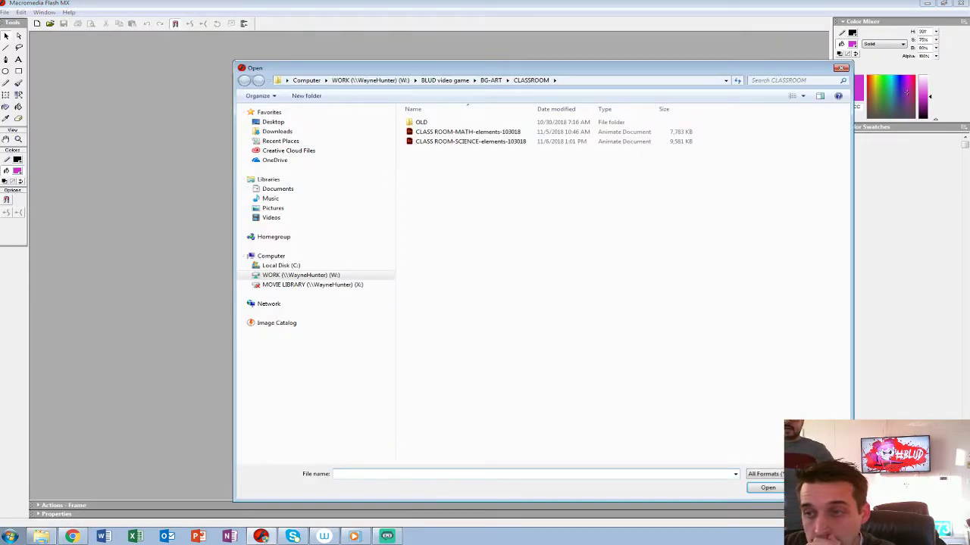
click(491, 80)
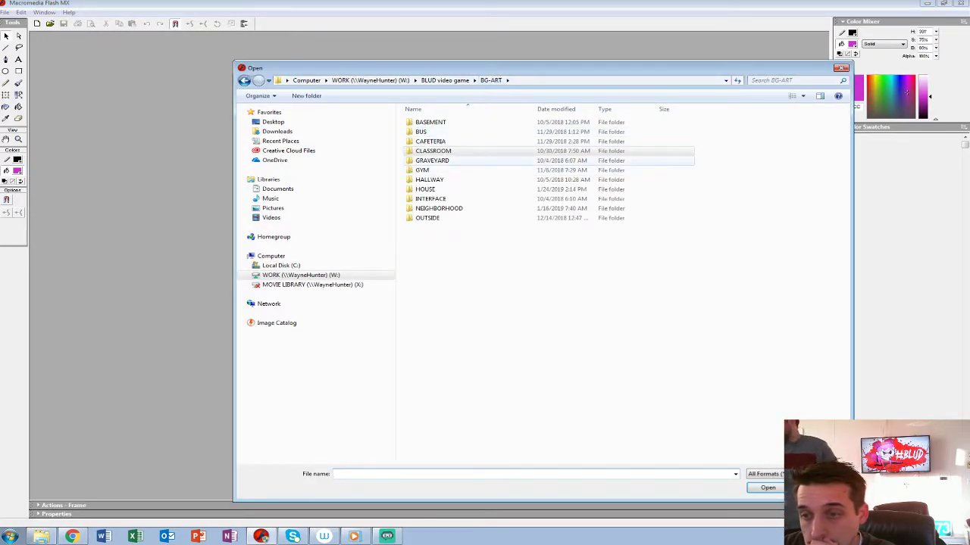
double_click(432, 161)
double_click(440, 131)
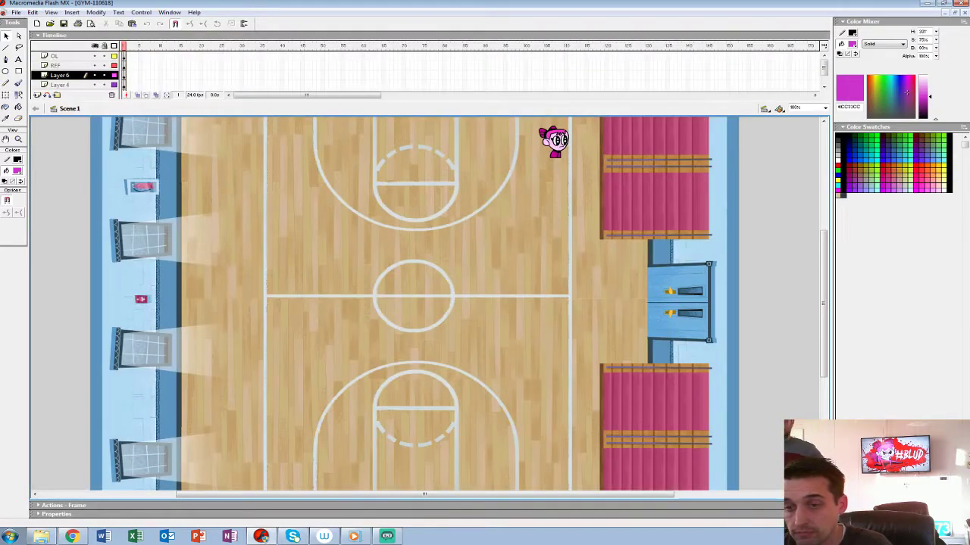
Examine the gym's upper basketball hoop, wall banners and scoreboard, and the court floor and bleachers at 200% zoom
scroll(414, 303, up, 3)
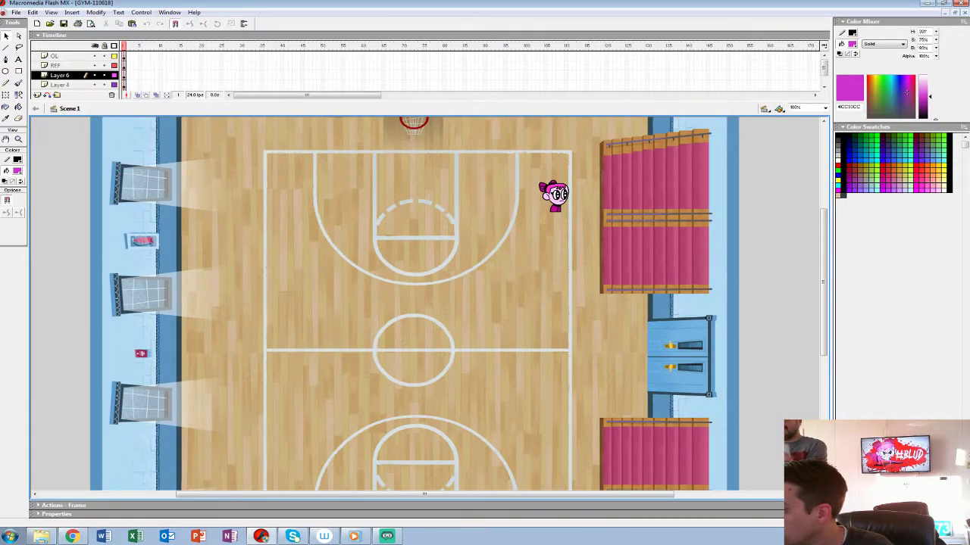
scroll(413, 303, up, 3)
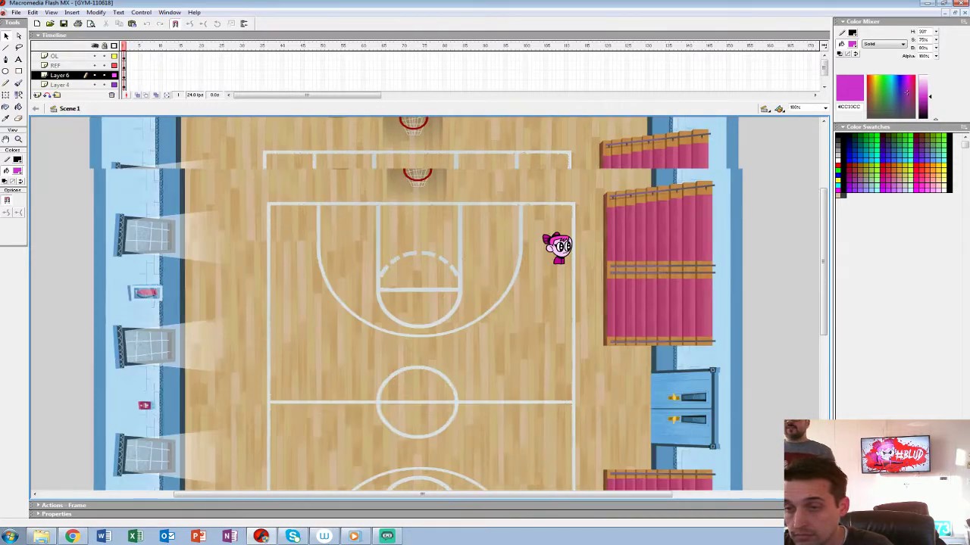
scroll(414, 303, up, 1)
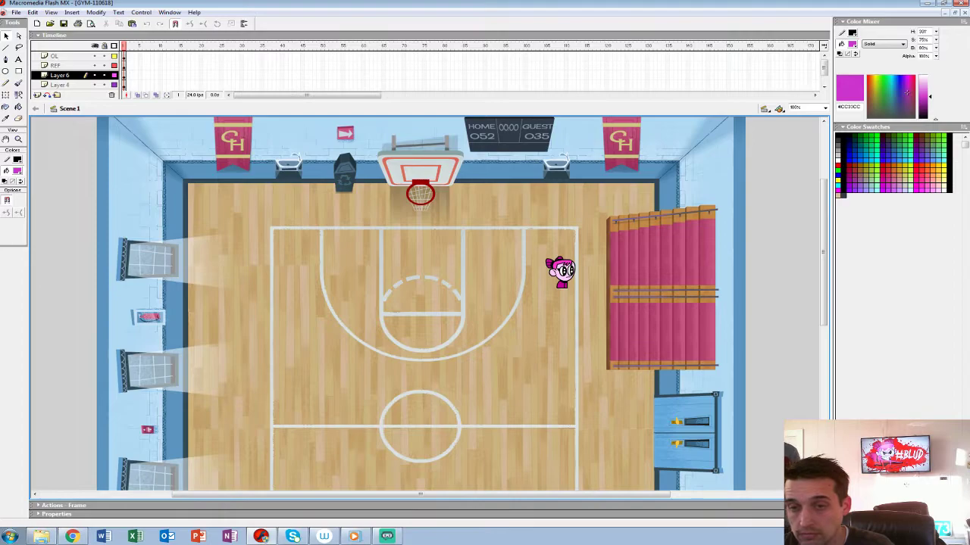
scroll(414, 303, down, 1)
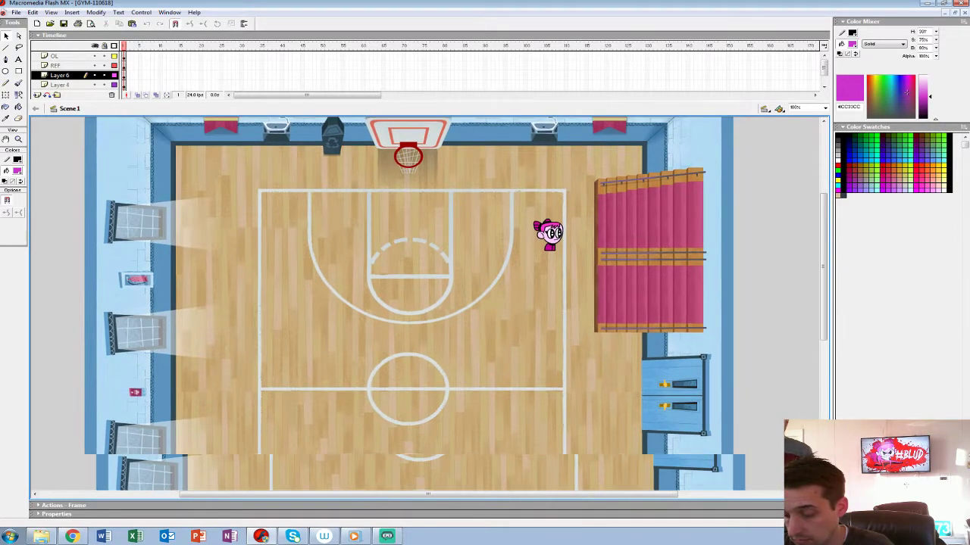
key(ctrl+equal)
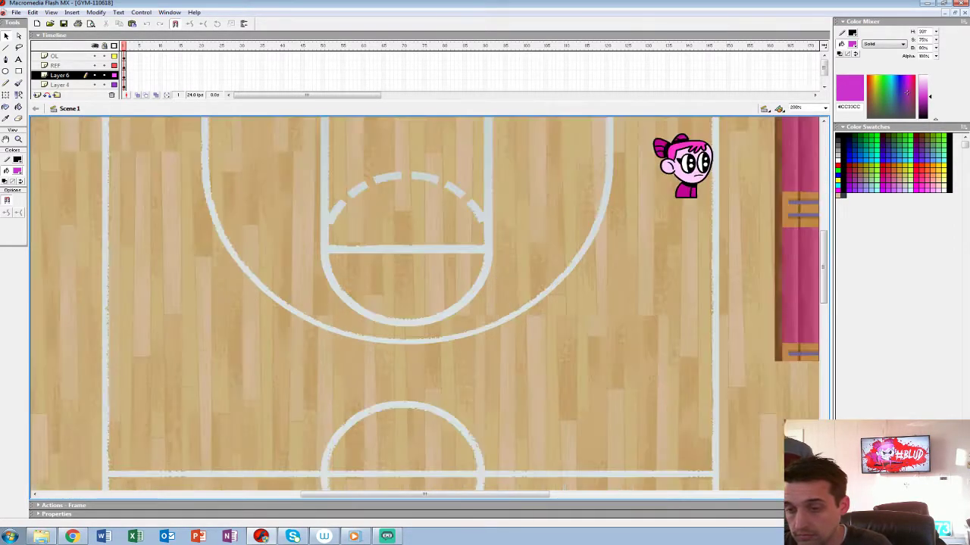
scroll(428, 303, right, 3)
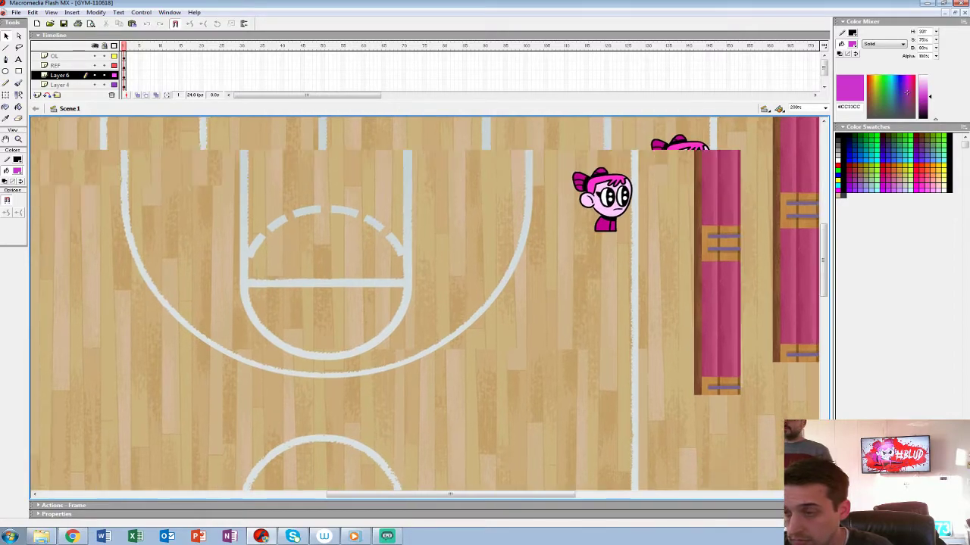
scroll(425, 307, down, 1)
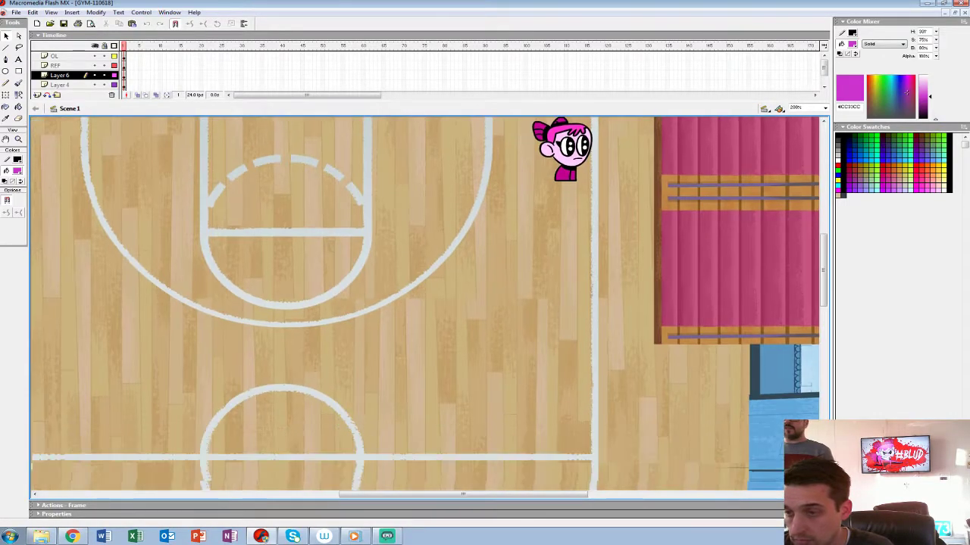
Move the pink-haired girl reference on the REF layer into the basketball court's center circle
drag(562, 152, 453, 367)
drag(447, 455, 546, 299)
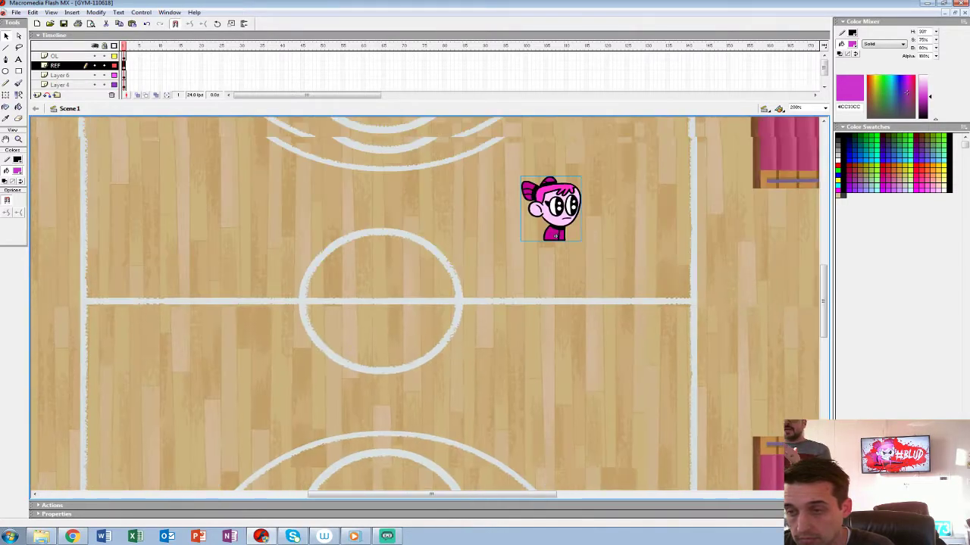
drag(551, 212, 380, 312)
Examine the whole gym background, including the lower hoop, wall banners, windows and bleachers, at 200% and 100% zoom
scroll(212, 415, down, 10)
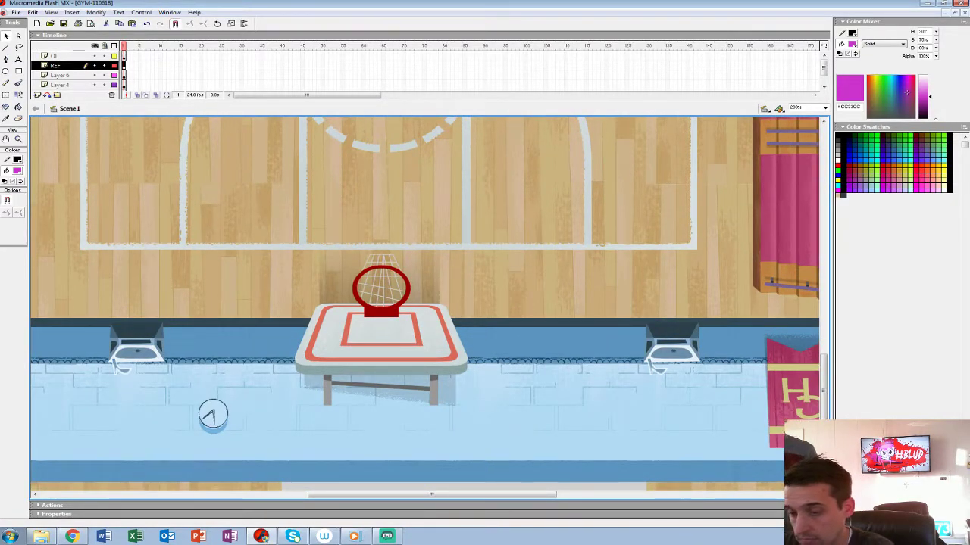
key(ctrl+minus)
scroll(318, 398, up, 8)
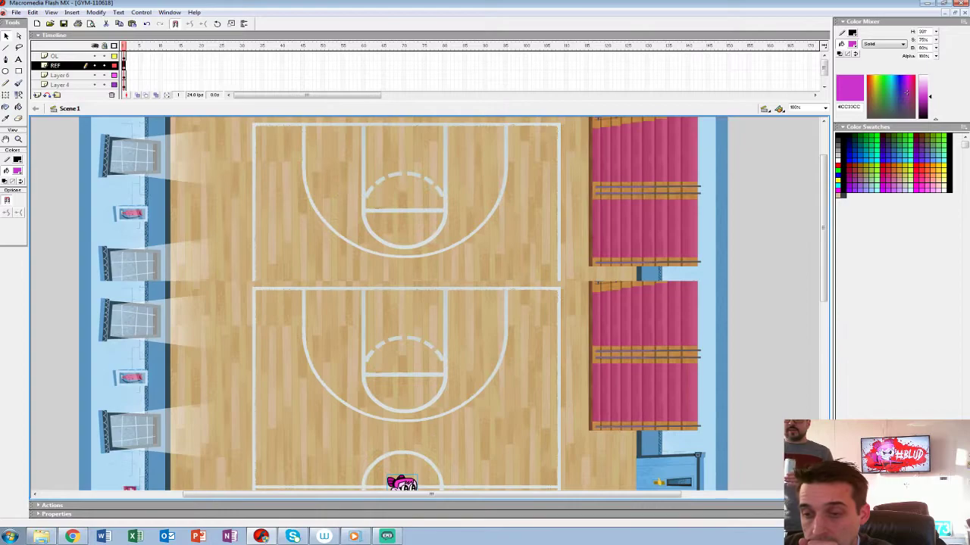
scroll(403, 303, down, 5)
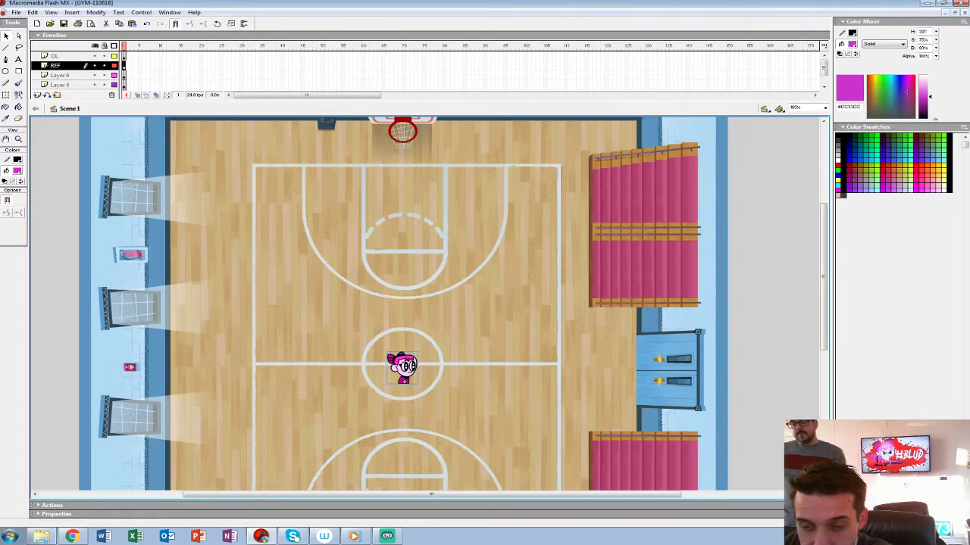
scroll(428, 303, down, 2)
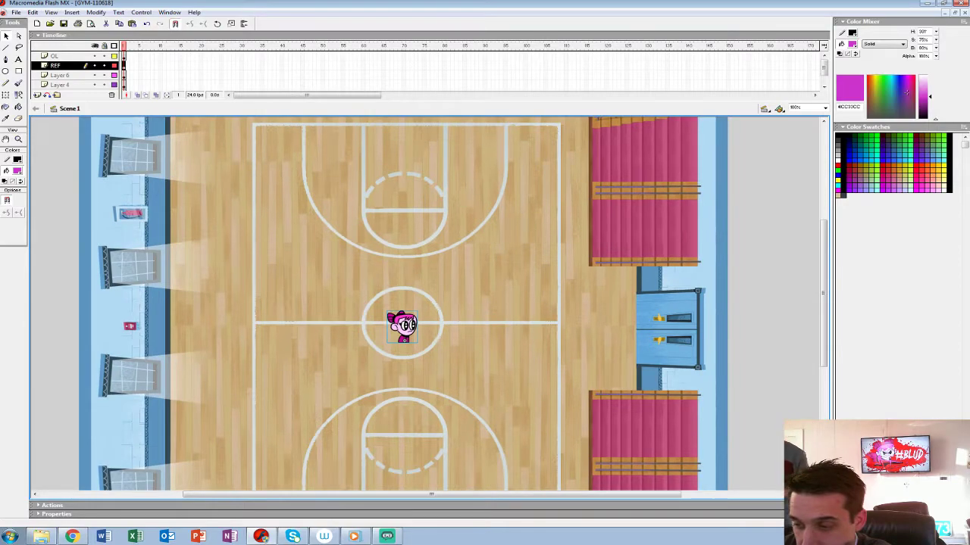
scroll(428, 303, down, 3)
scroll(428, 303, down, 1)
scroll(428, 303, up, 1)
scroll(428, 303, down, 1)
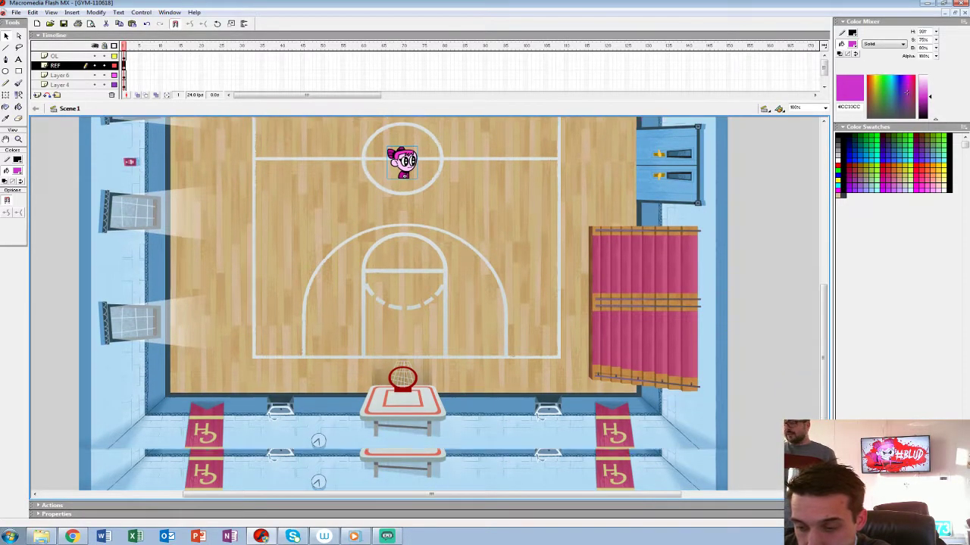
scroll(428, 303, up, 3)
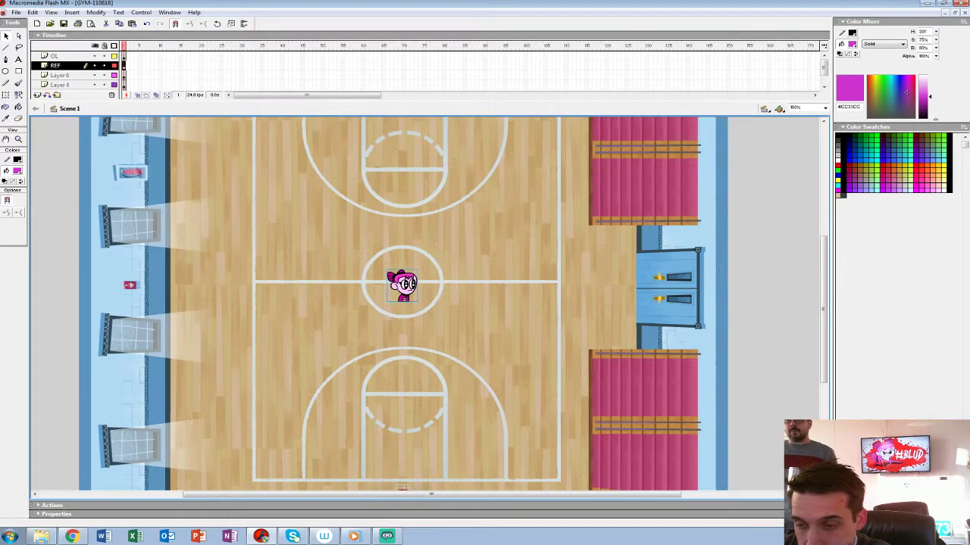
Enter the gym's wood floor group on the BG layer and open its GYM Floor_001a symbol for editing
right_click(534, 349)
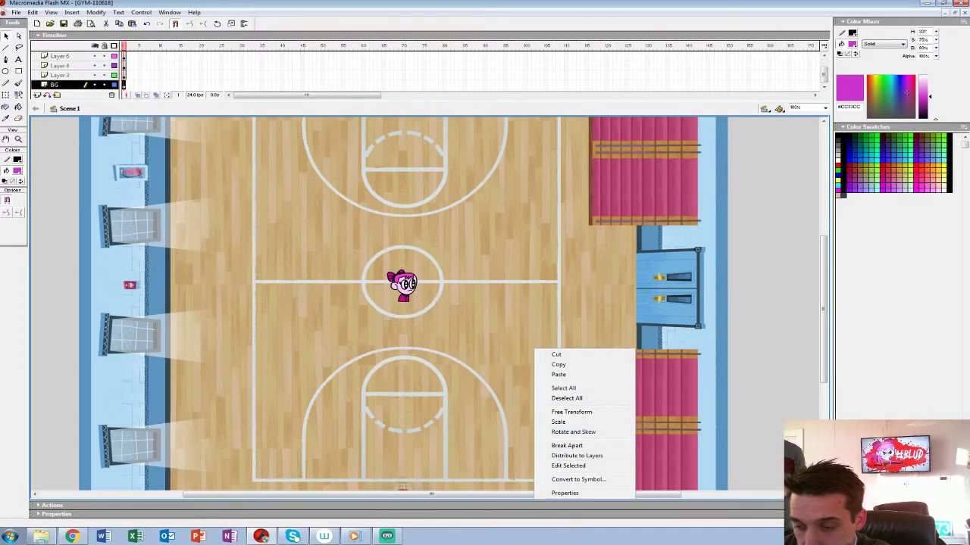
click(578, 480)
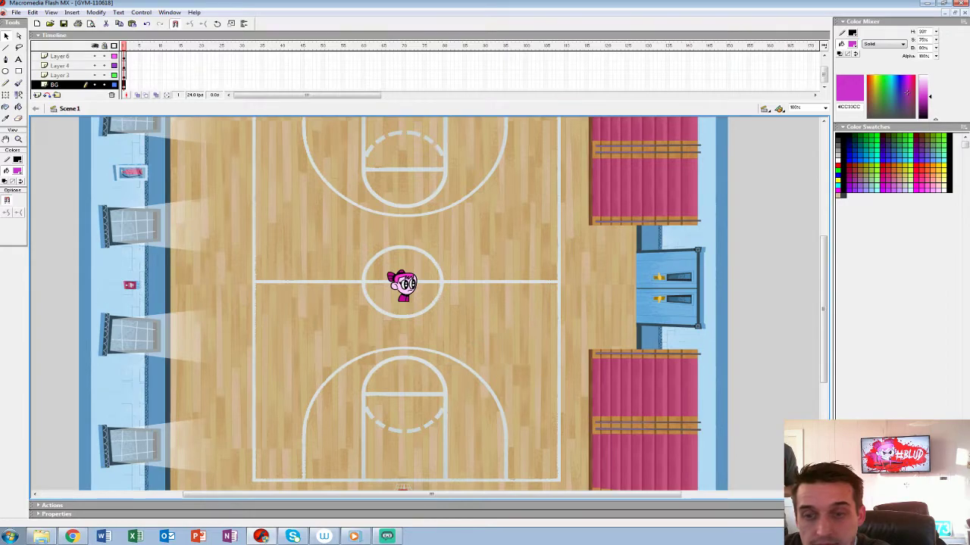
double_click(348, 252)
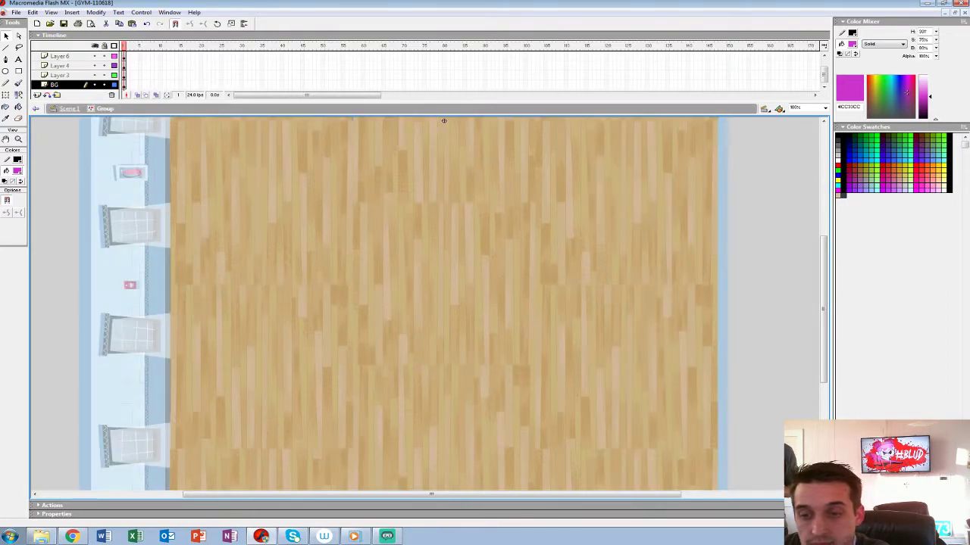
right_click(348, 252)
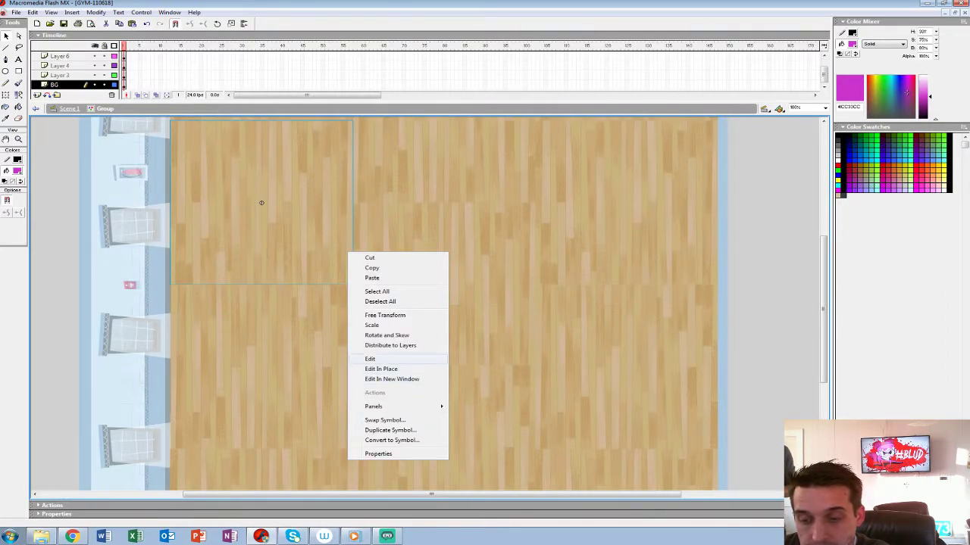
click(370, 358)
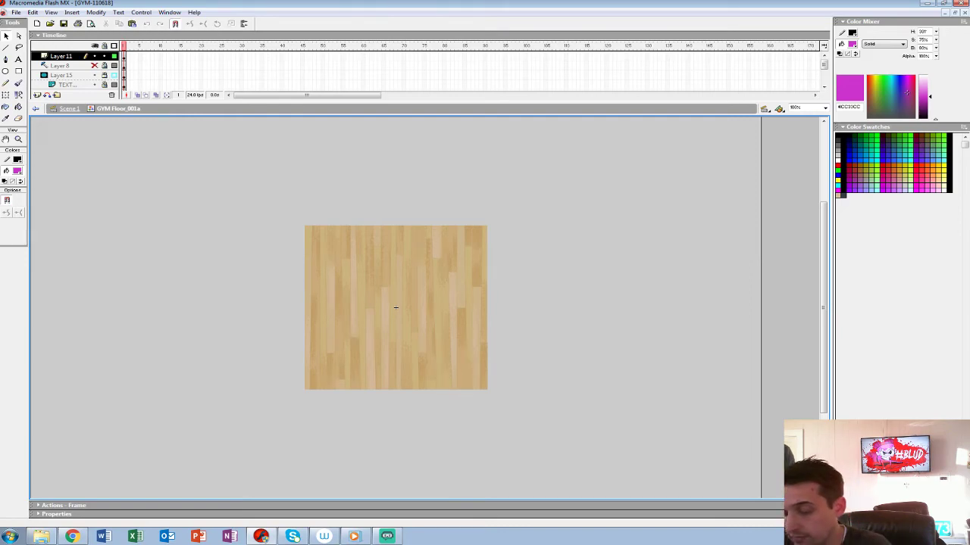
Examine the floor tile's wood planks at 200% zoom, and return to the main scene to view the whole gym at 50%
click(395, 307)
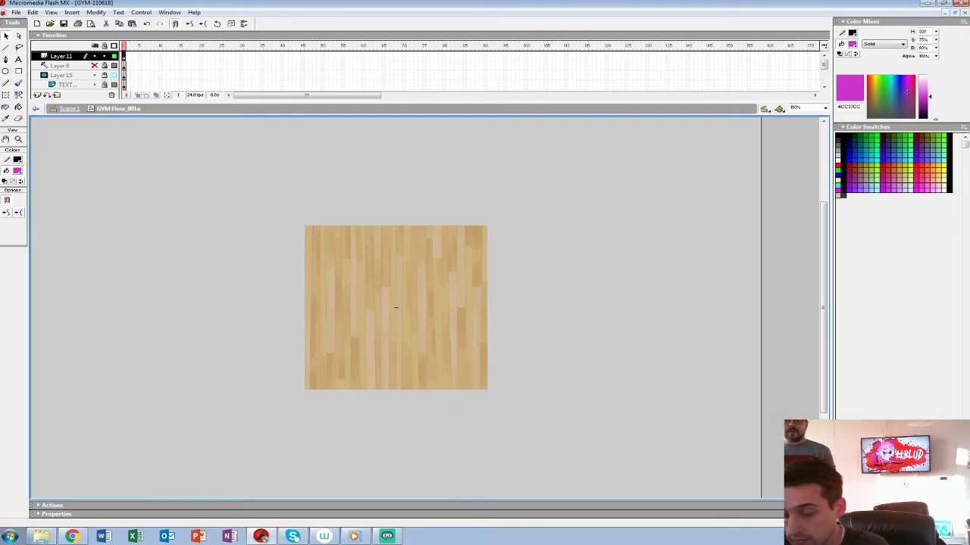
key(ctrl+equal)
key(ctrl+equal)
key(ctrl+minus)
key(Delete)
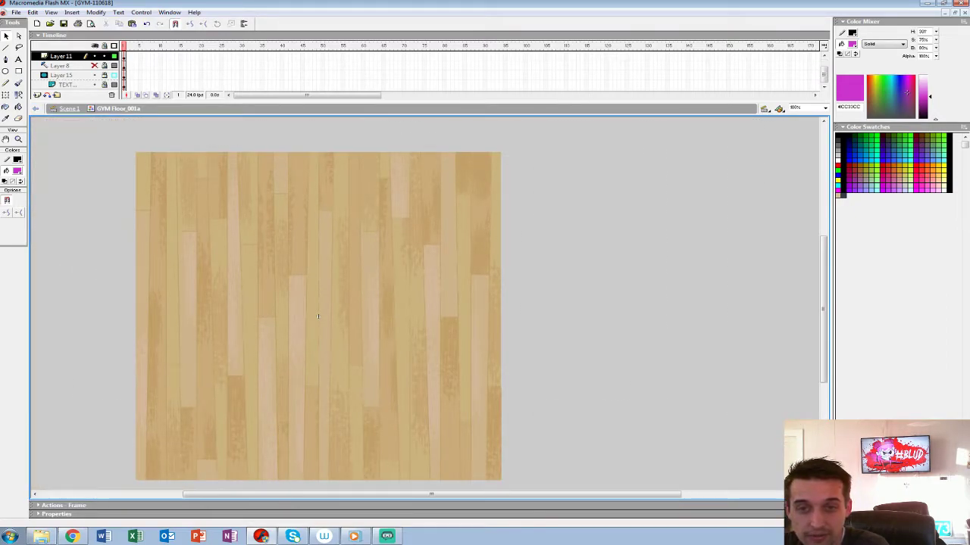
key(ctrl+e)
key(ctrl+minus)
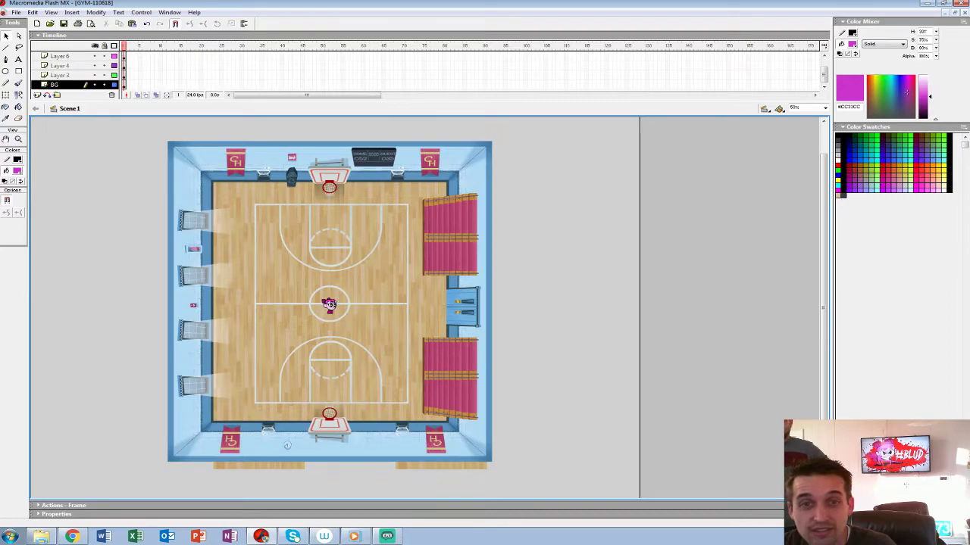
Open the HOUSE_012419 document from the HOUSE folder in BG-ART
click(16, 12)
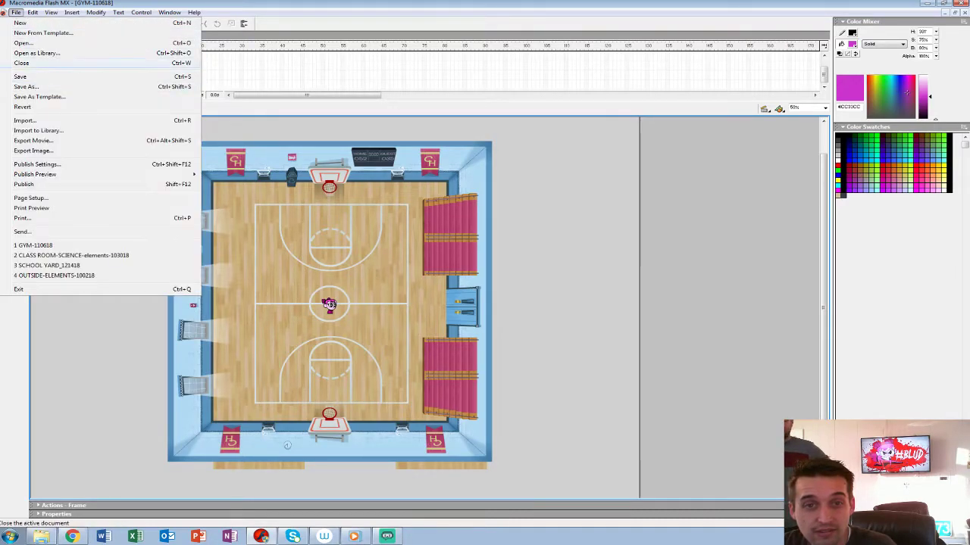
click(16, 12)
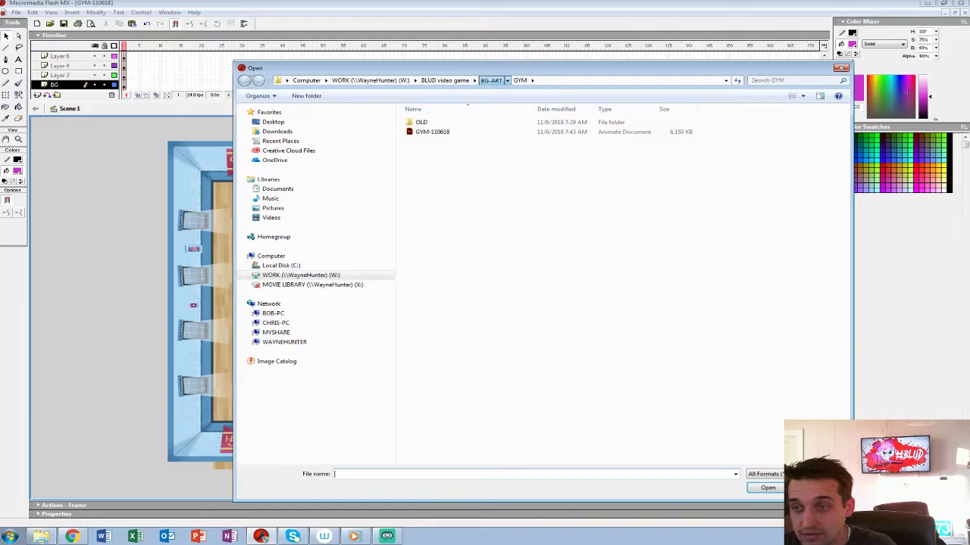
click(491, 79)
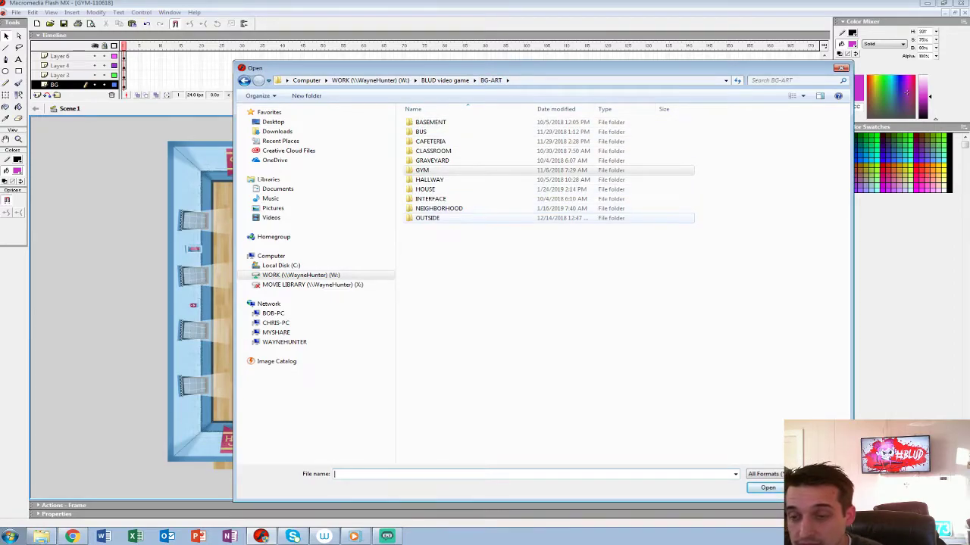
click(425, 188)
double_click(425, 189)
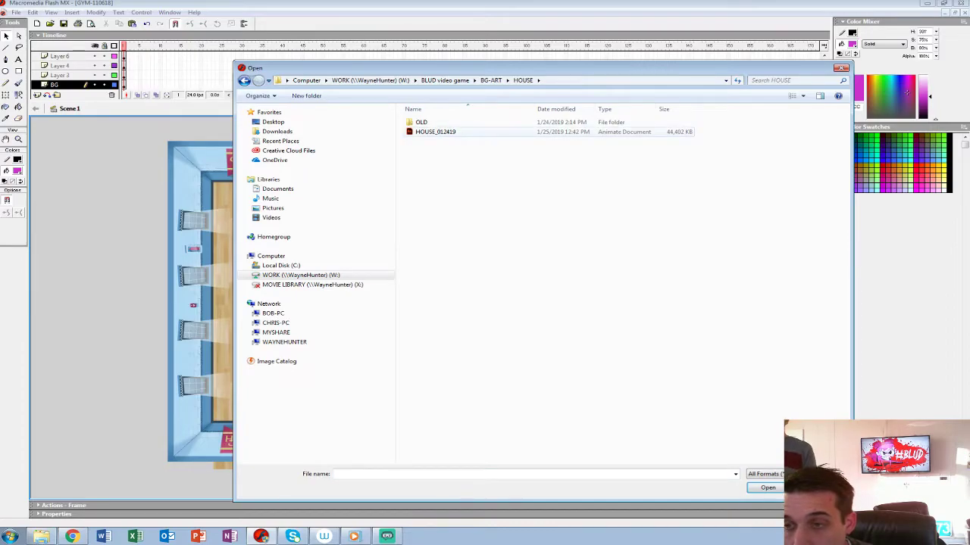
double_click(436, 132)
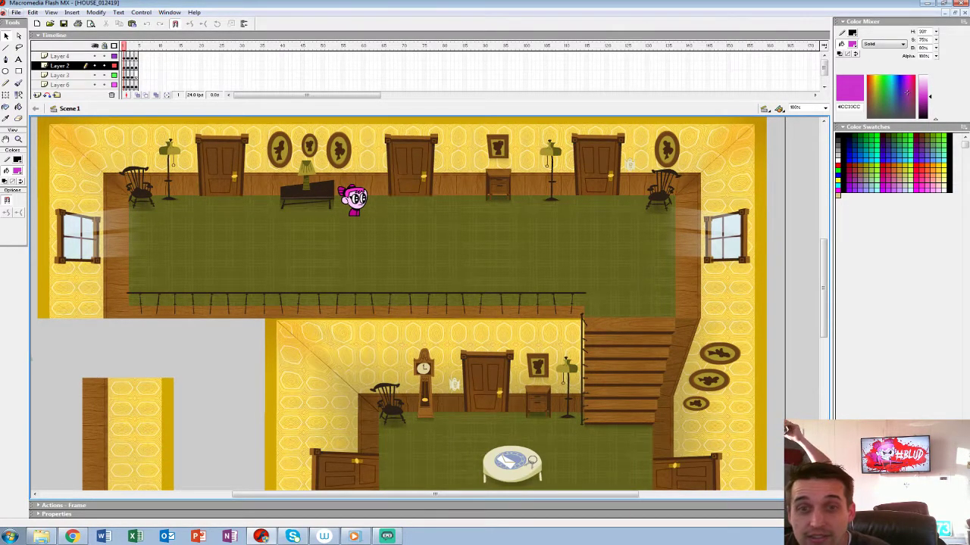
Open the Neighborhood_ELEMENTS_011619 document from the NEIGHBORHOOD folder in BG-ART
click(16, 12)
click(23, 42)
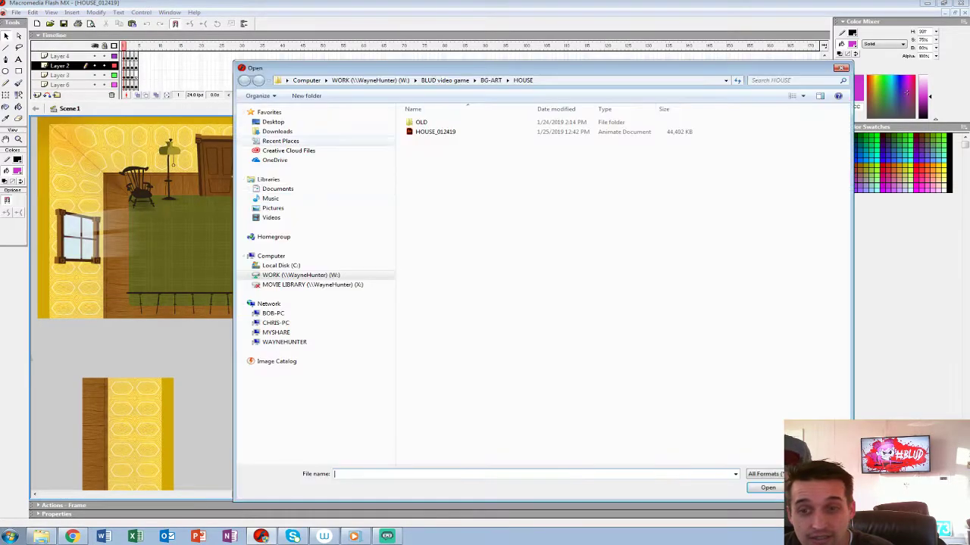
click(490, 80)
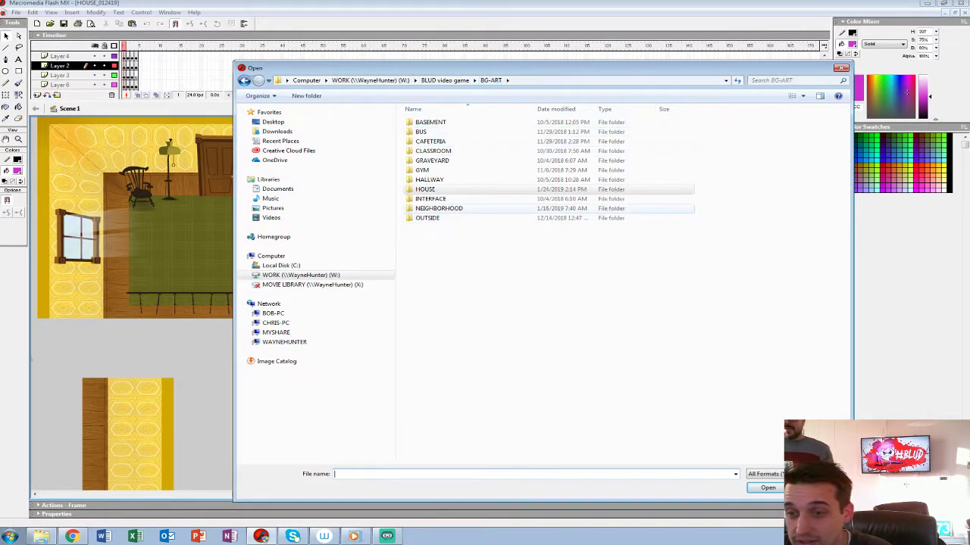
double_click(436, 208)
double_click(460, 132)
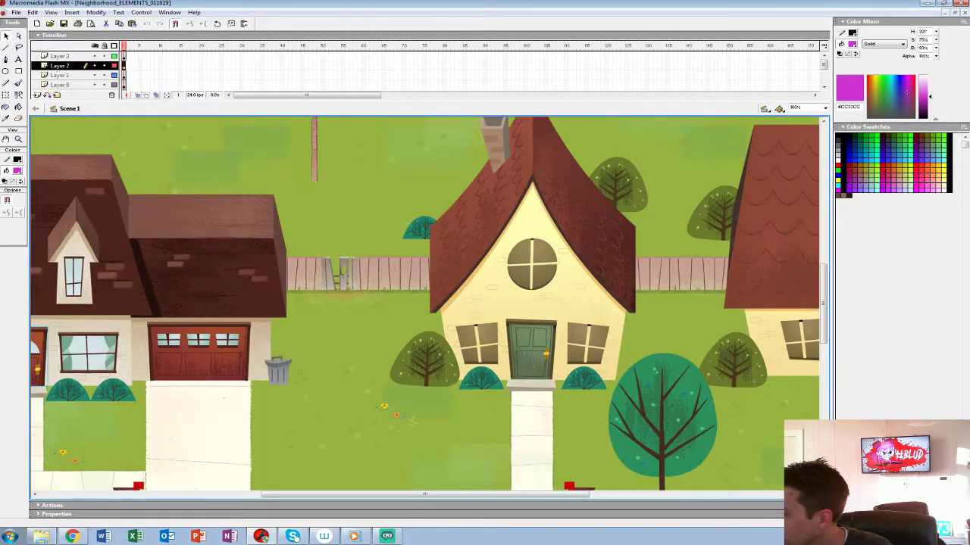
Examine the neighborhood houses at 200% and 50% zoom and the blue car inside its NEIGHBORHOOD-CAR 001 symbol, returning to the scene
key(ctrl+equal)
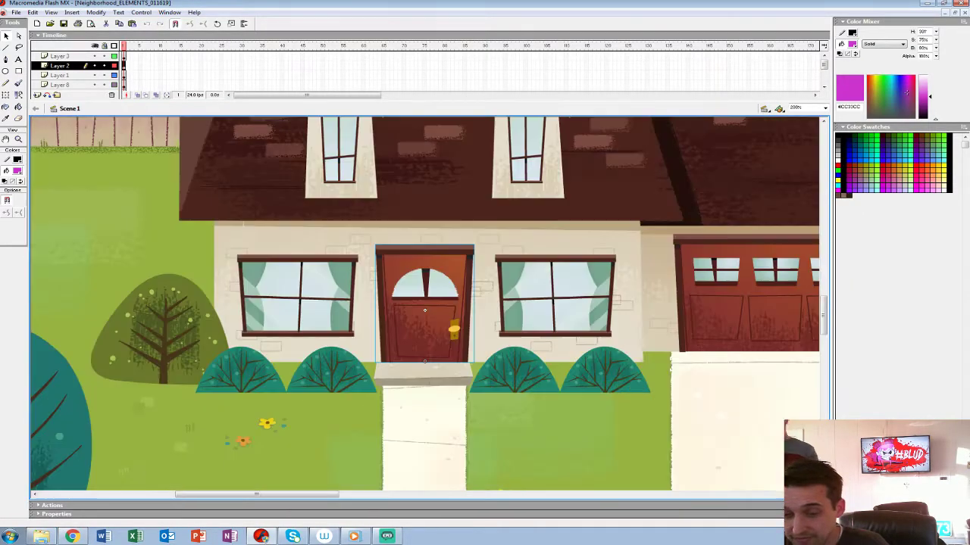
key(ctrl+minus)
key(ctrl+minus)
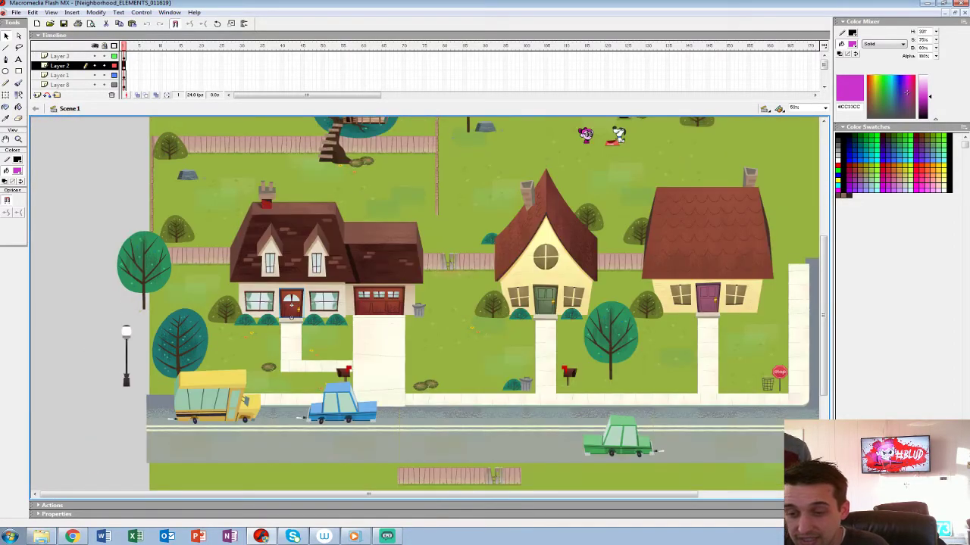
right_click(346, 405)
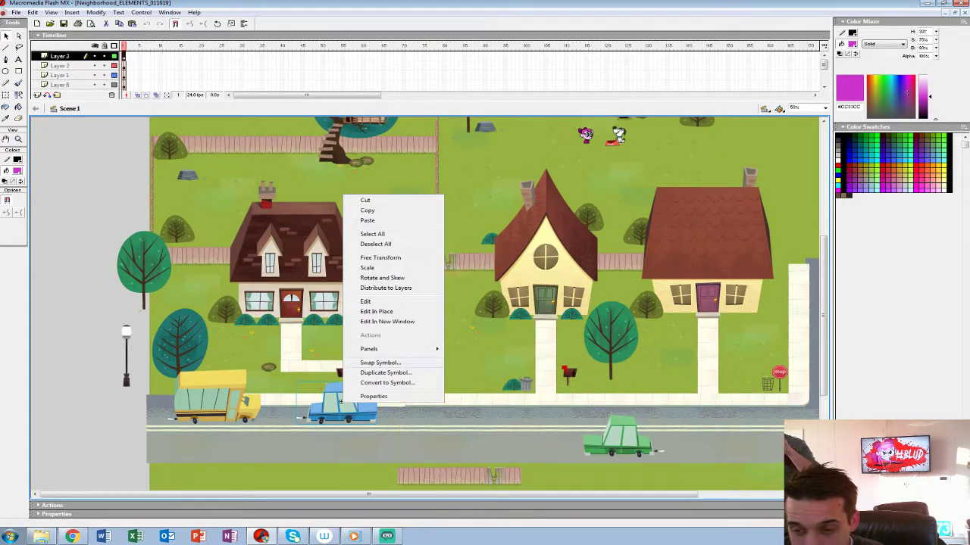
click(395, 307)
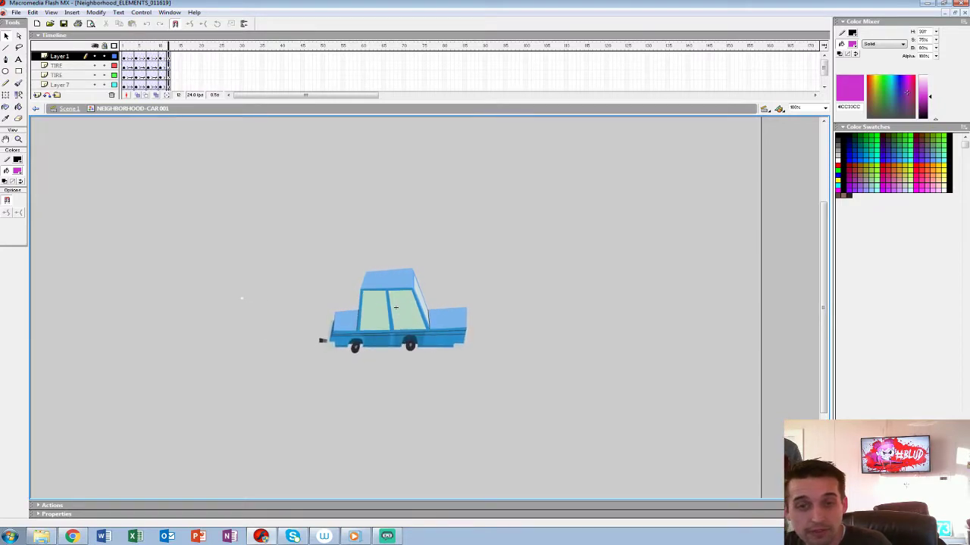
double_click(340, 402)
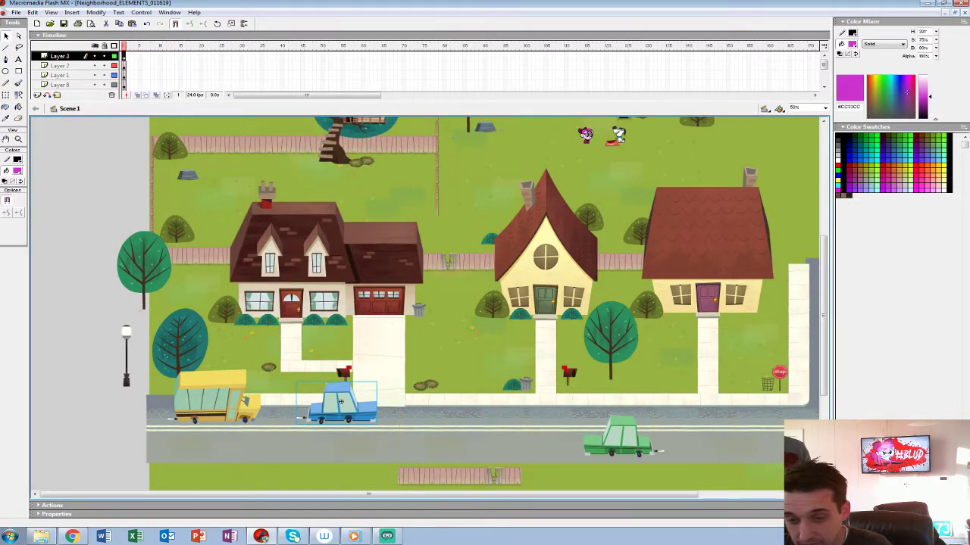
View the yellow school bus inside its SCHOOL BUS MOVING symbol and return to the main scene
right_click(216, 405)
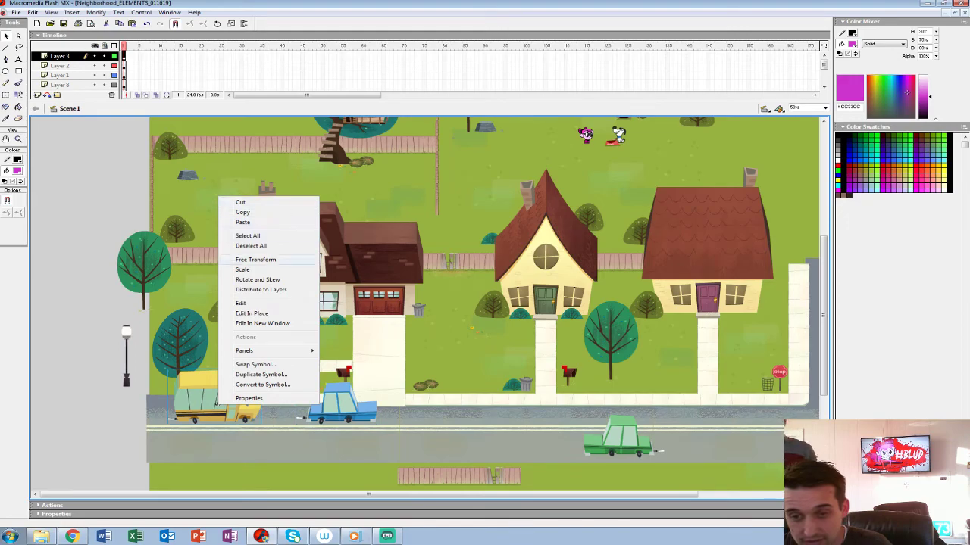
click(250, 302)
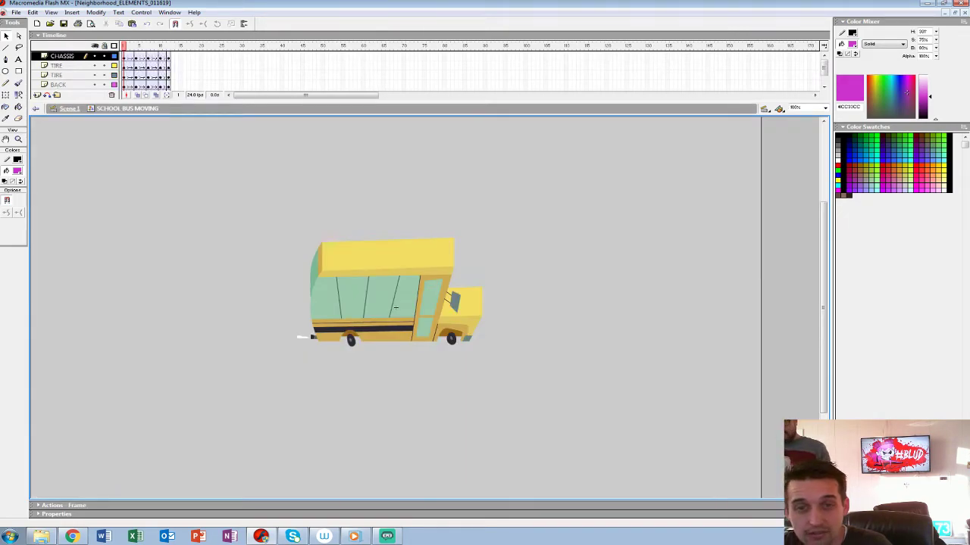
double_click(217, 404)
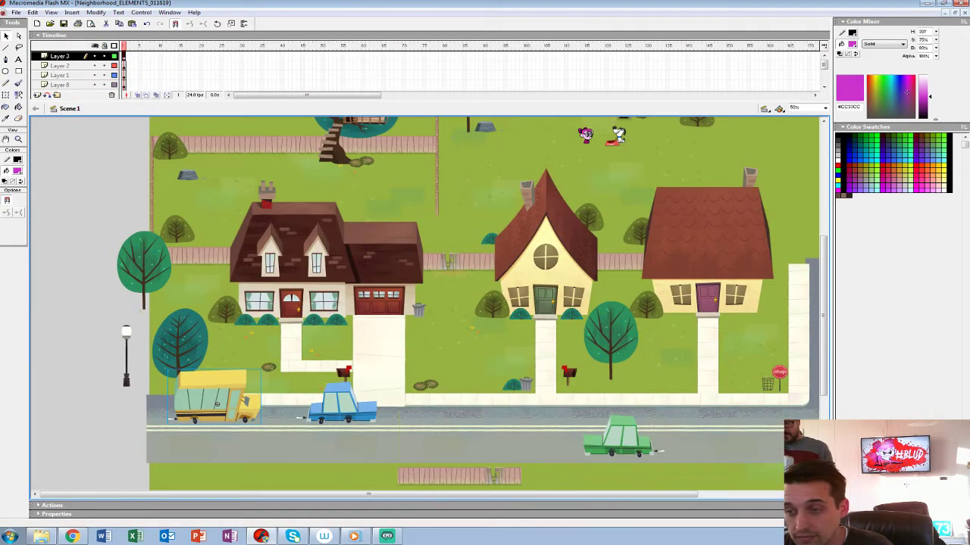
Examine the backyard dog at 200% zoom and inside its DOGGY-SITTING symbol, and return to the neighborhood scene at 100%
drag(455, 303, 394, 347)
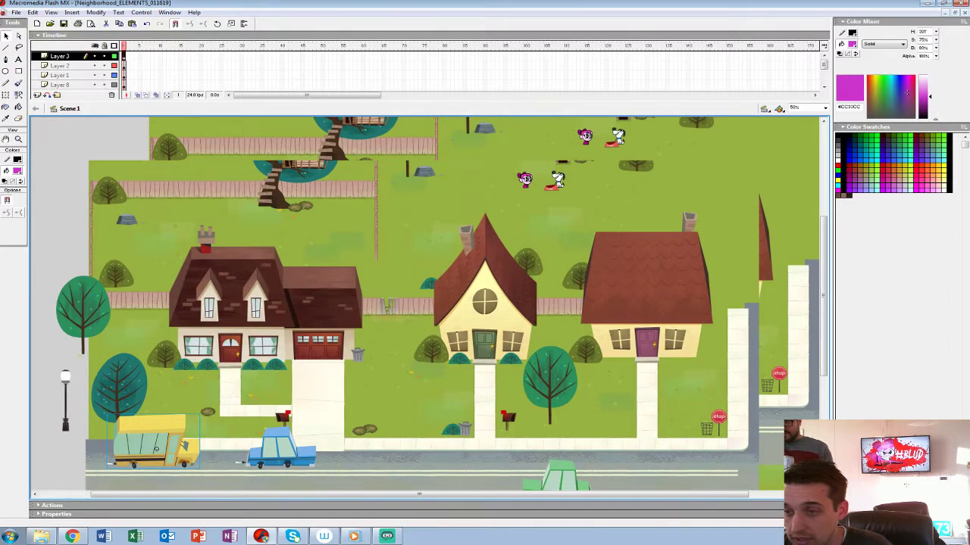
click(559, 179)
key(ctrl+equal)
key(ctrl+equal)
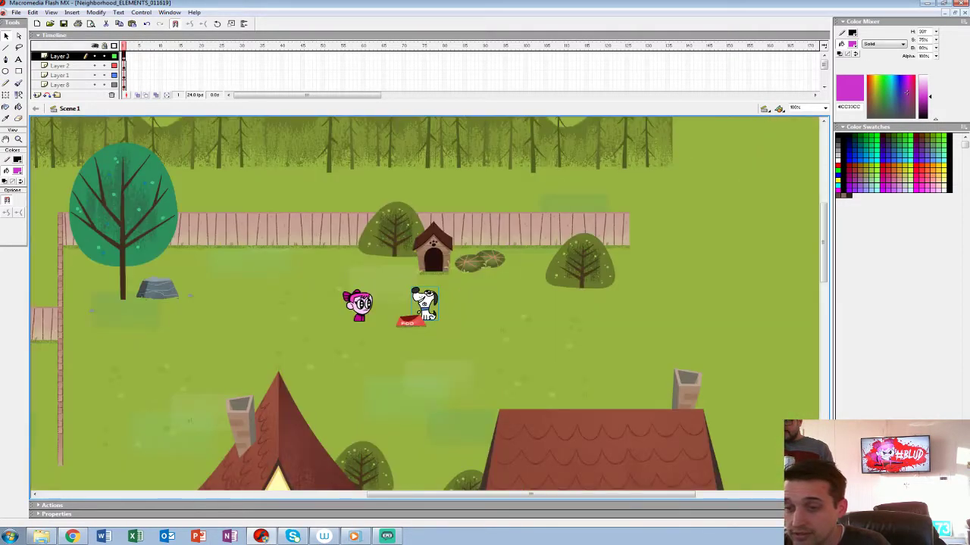
right_click(417, 306)
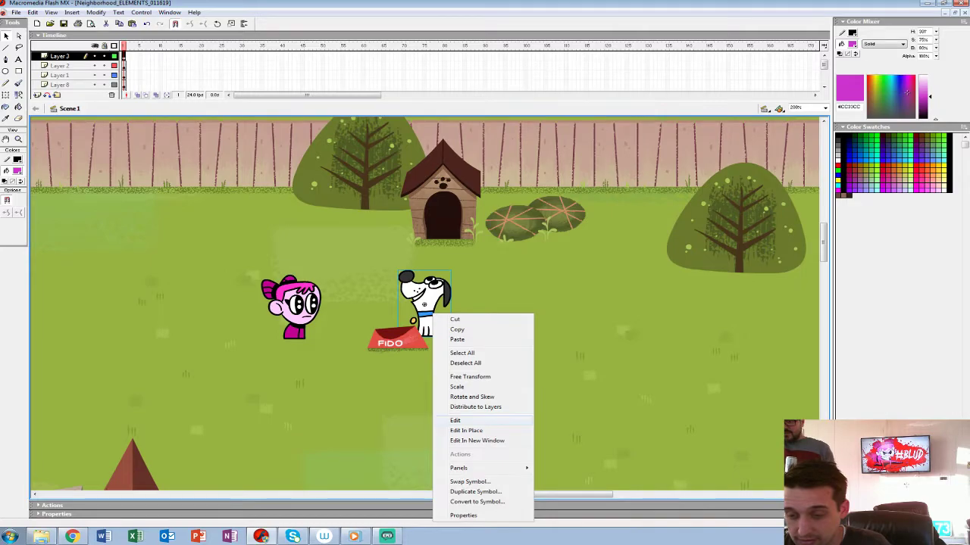
click(470, 407)
right_click(417, 309)
key(Escape)
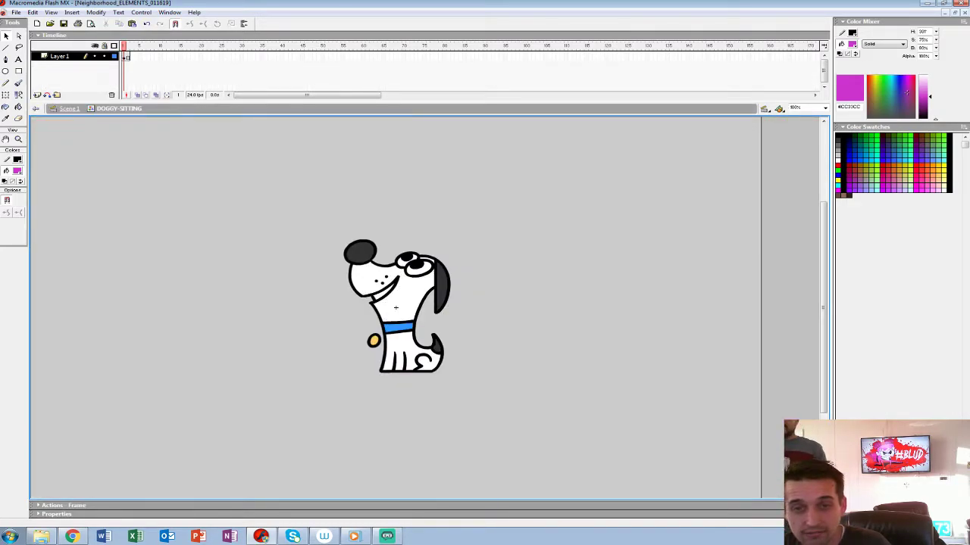
click(70, 108)
key(ctrl+minus)
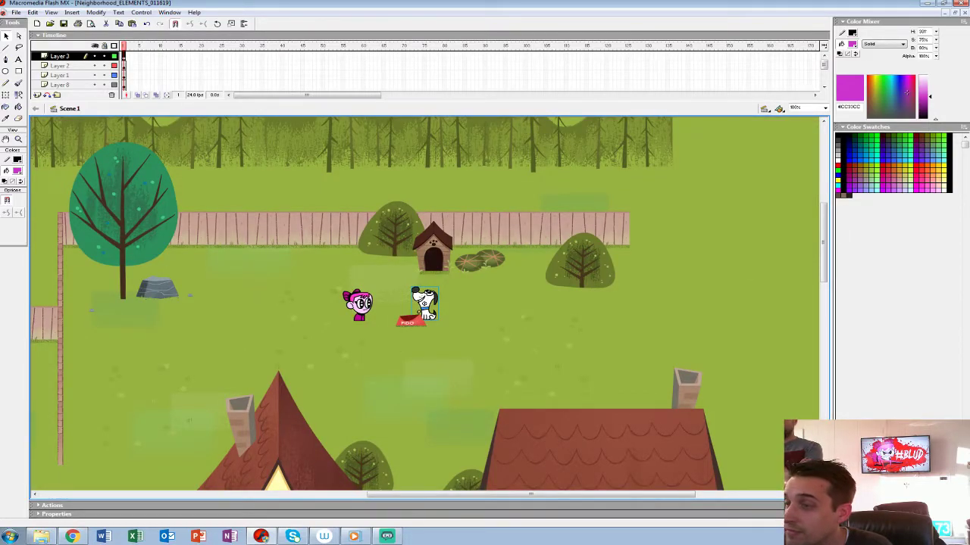
scroll(409, 303, down, 3)
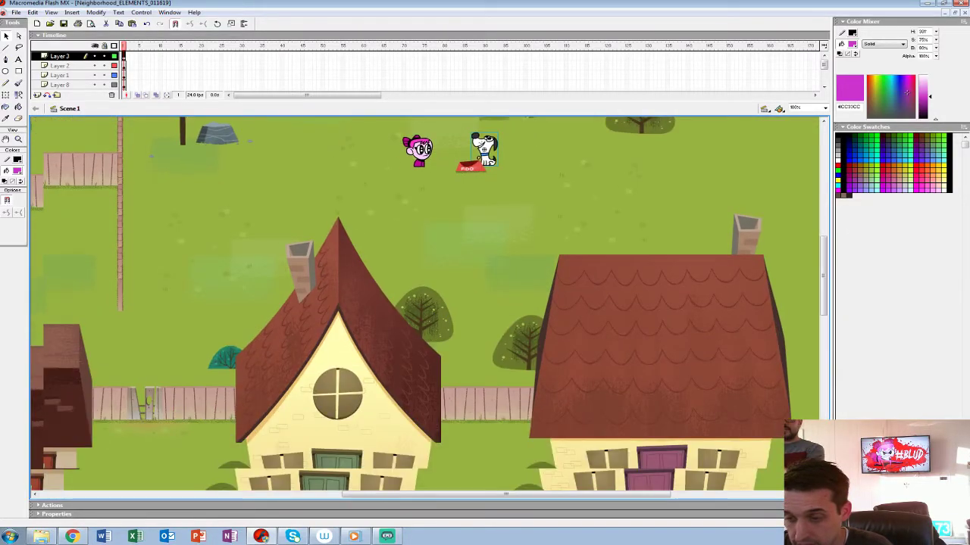
Close the neighborhood document without saving and open BUS-INTERIOR_112918b from the BUS folder in BG-ART
click(964, 12)
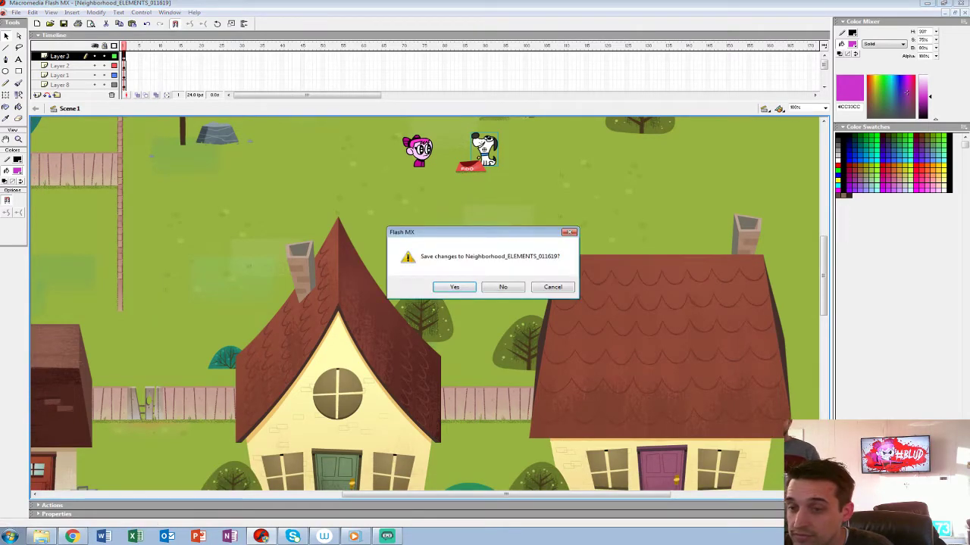
click(503, 286)
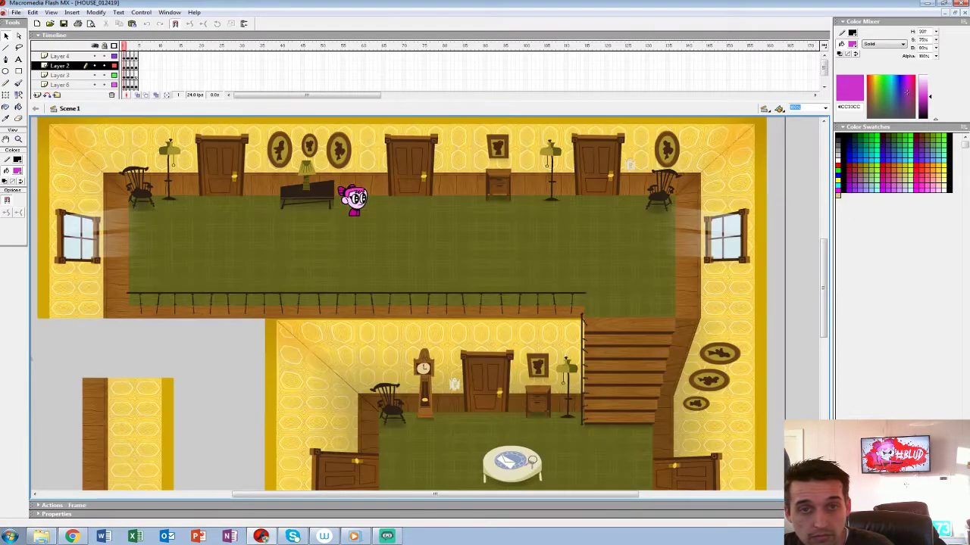
click(16, 12)
click(23, 42)
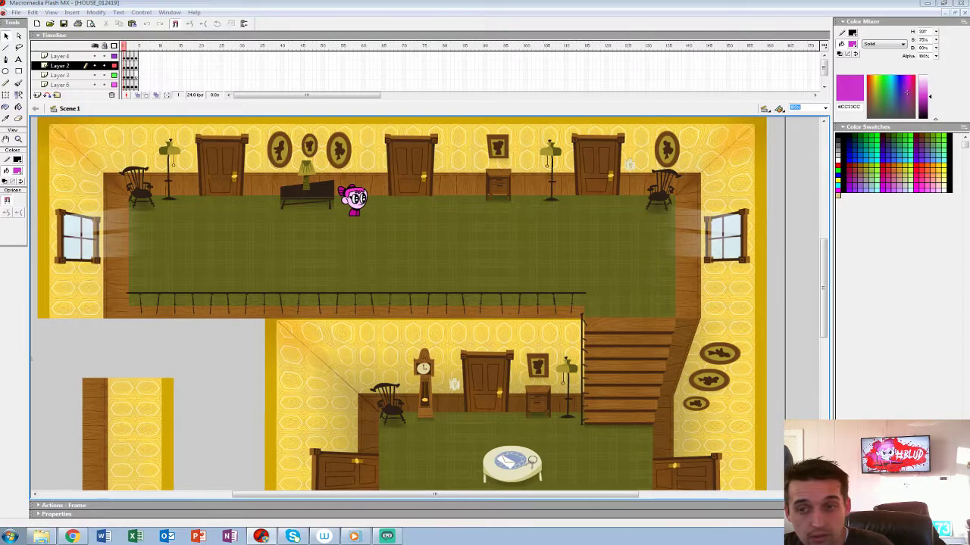
click(491, 80)
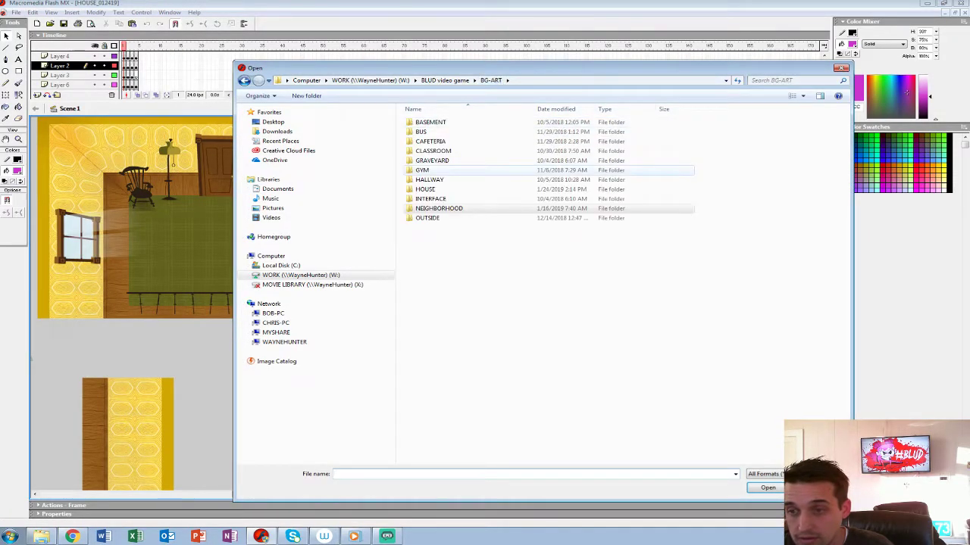
double_click(421, 132)
double_click(439, 132)
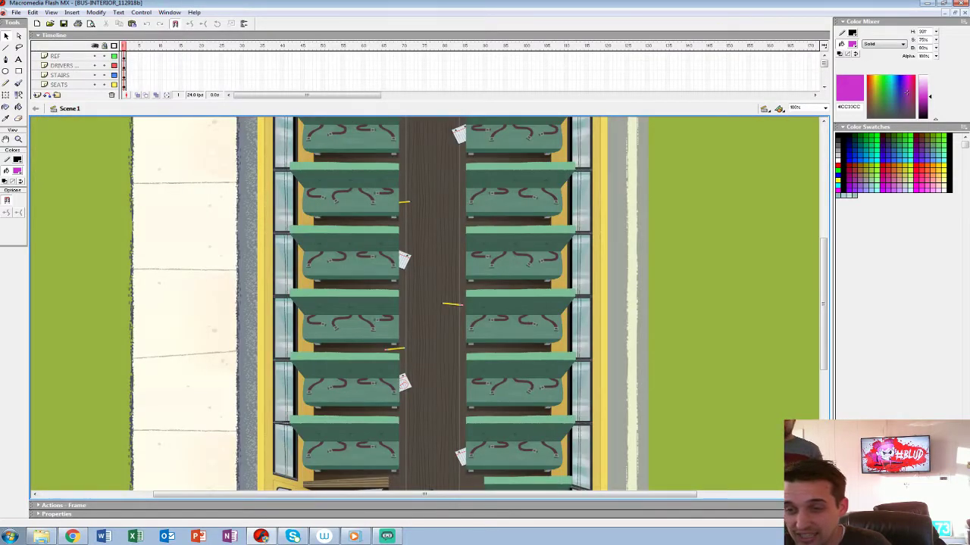
Look over the bus interior's seat rows, aisle and end wall at 100% zoom
scroll(477, 303, down, 5)
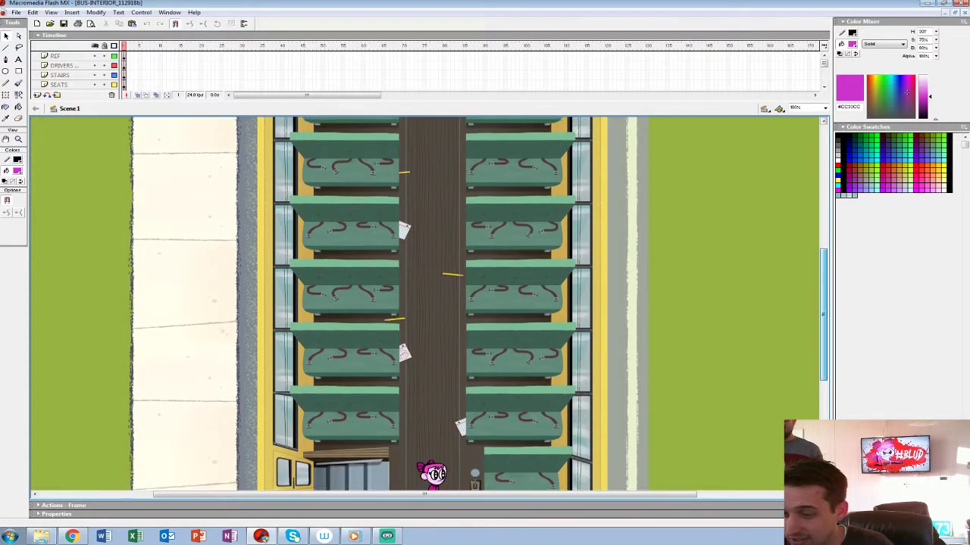
scroll(428, 303, up, 10)
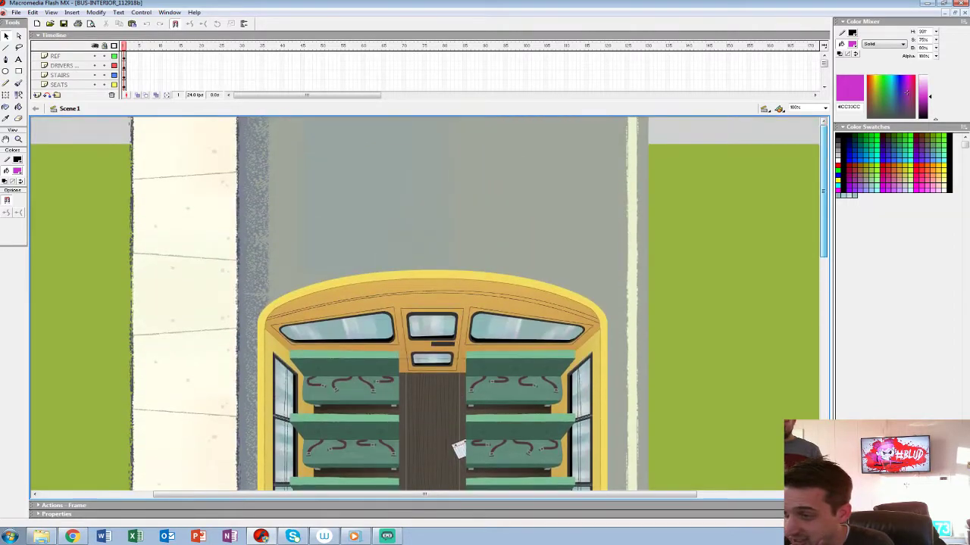
scroll(428, 303, down, 3)
mouse_move(823, 322)
mouse_down()
mouse_move(823, 343)
mouse_move(823, 299)
mouse_move(824, 308)
mouse_up()
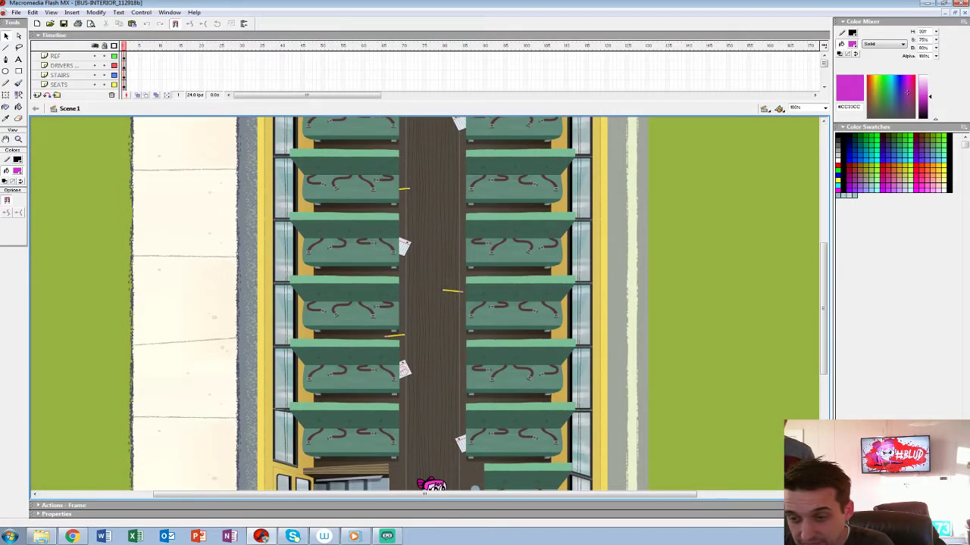
Examine the pencils and papers lying along the bus aisle at 200% zoom, up to the seat rows at the end wall
click(451, 291)
key(ctrl+equal)
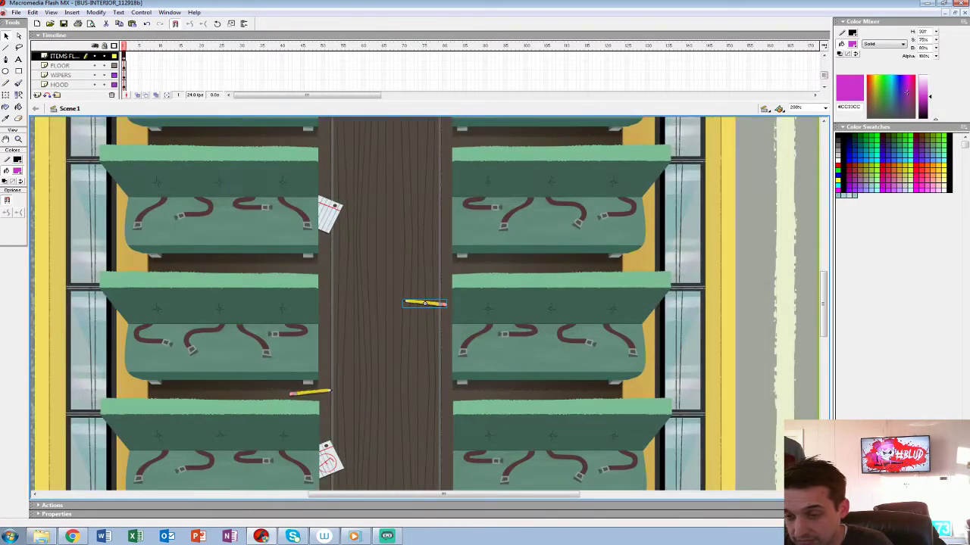
drag(425, 363, 456, 194)
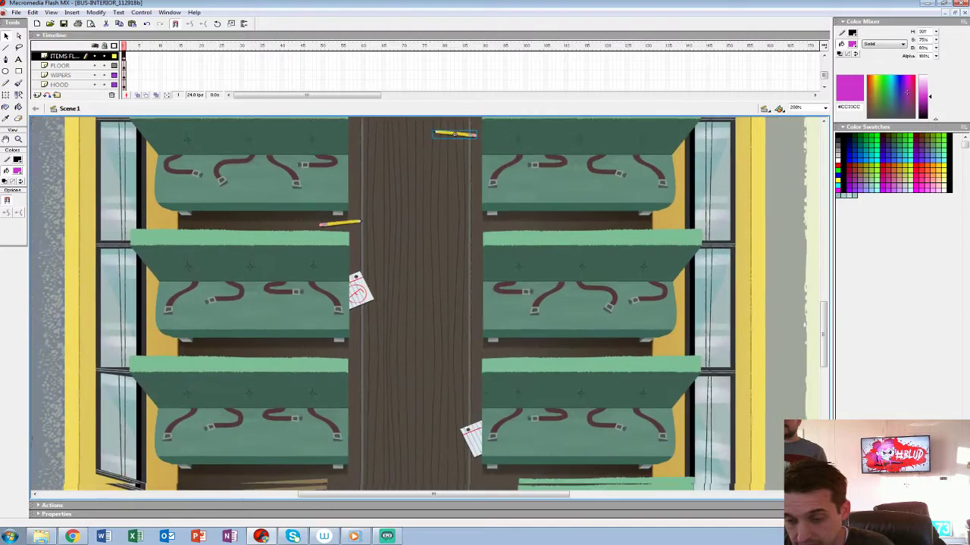
drag(456, 341, 534, 407)
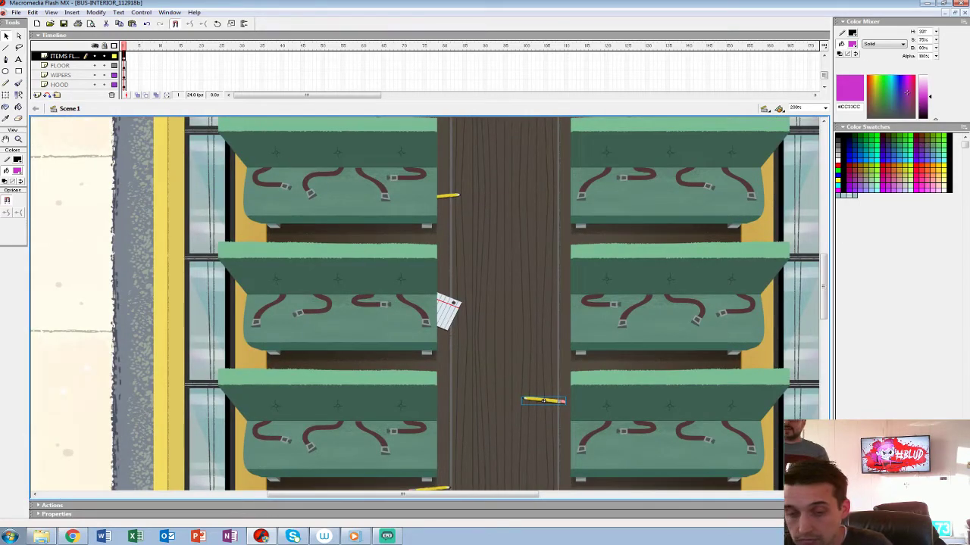
key(ctrl+minus)
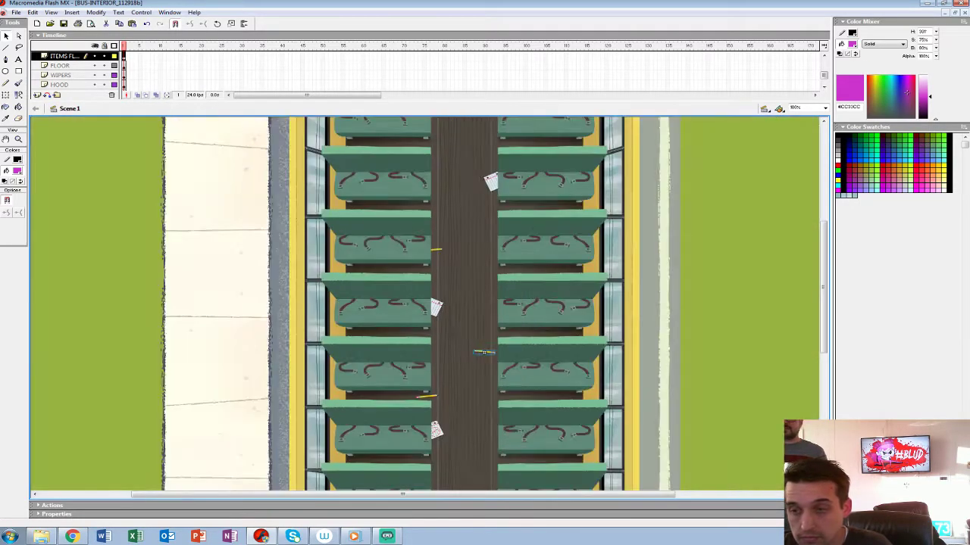
drag(455, 228, 442, 410)
key(ctrl+equal)
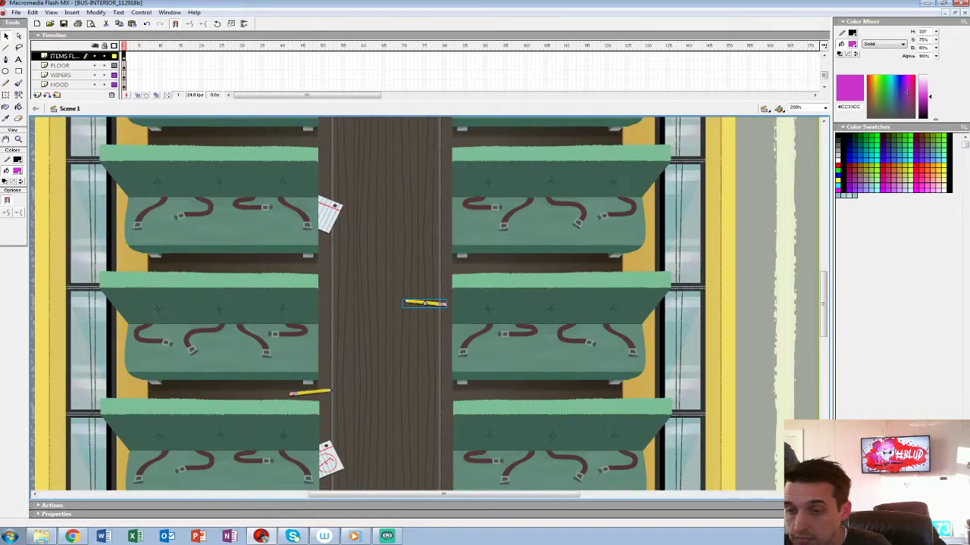
scroll(428, 303, up, 5)
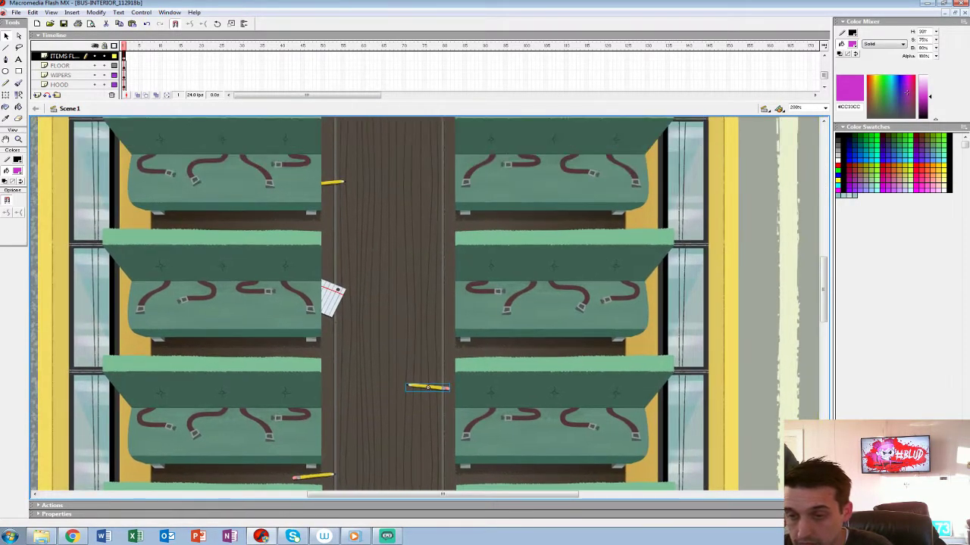
scroll(428, 303, up, 5)
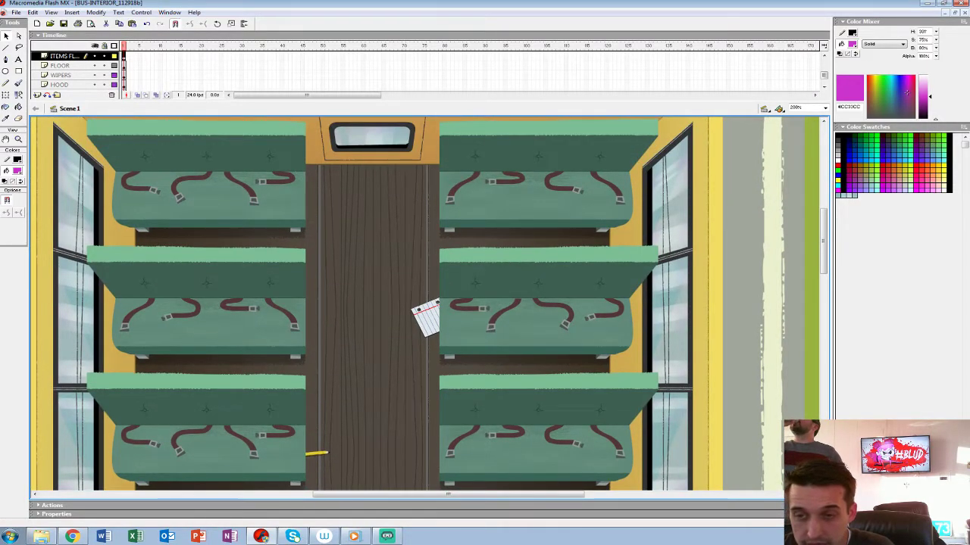
Inspect the floor lines inside the BUS-FLOOR MAT 001 symbol at up to 800% zoom and return to the main scene at 200%
click(373, 236)
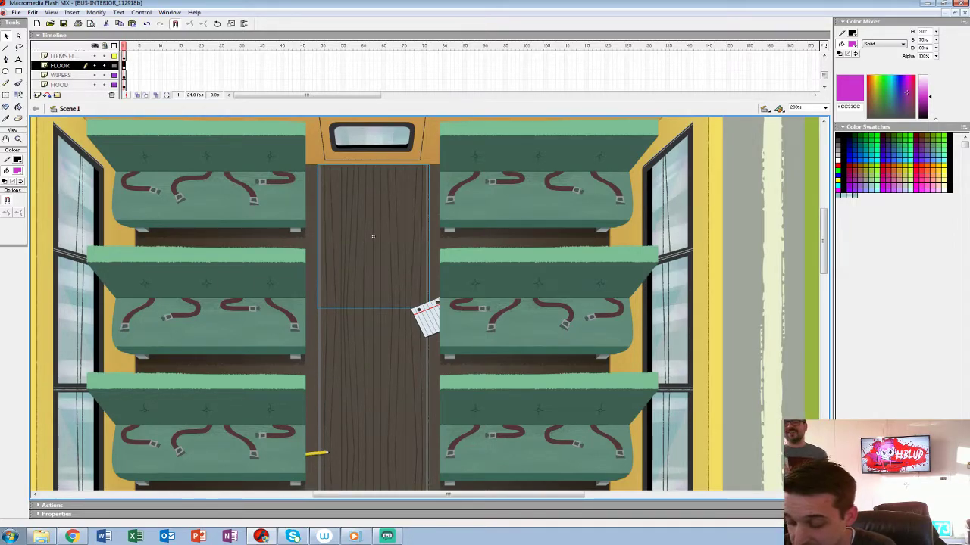
drag(251, 192, 534, 330)
double_click(373, 236)
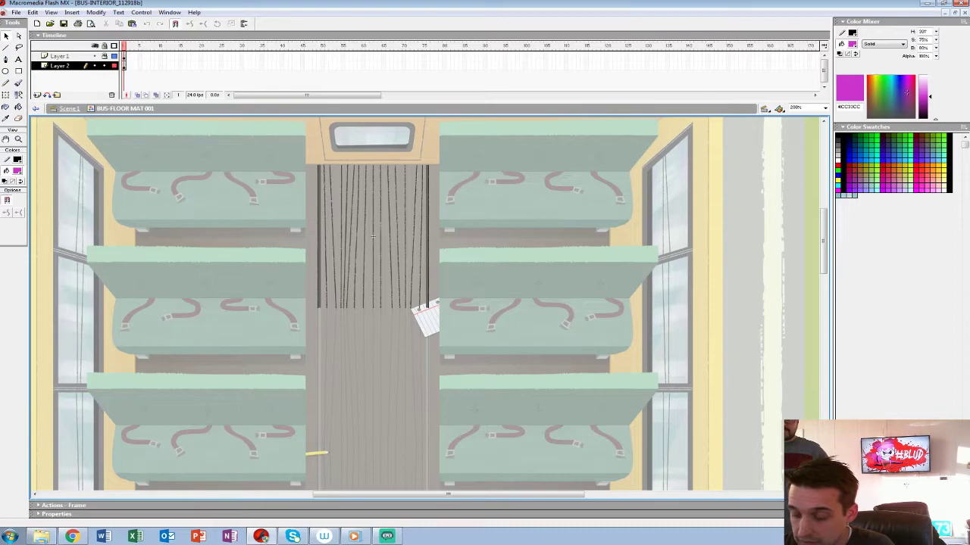
key(ctrl+=)
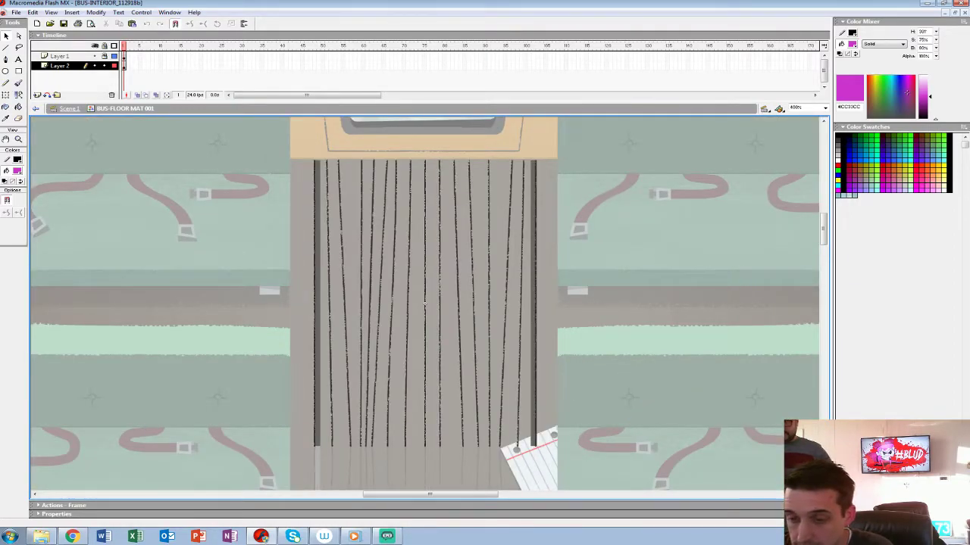
key(ctrl+equal)
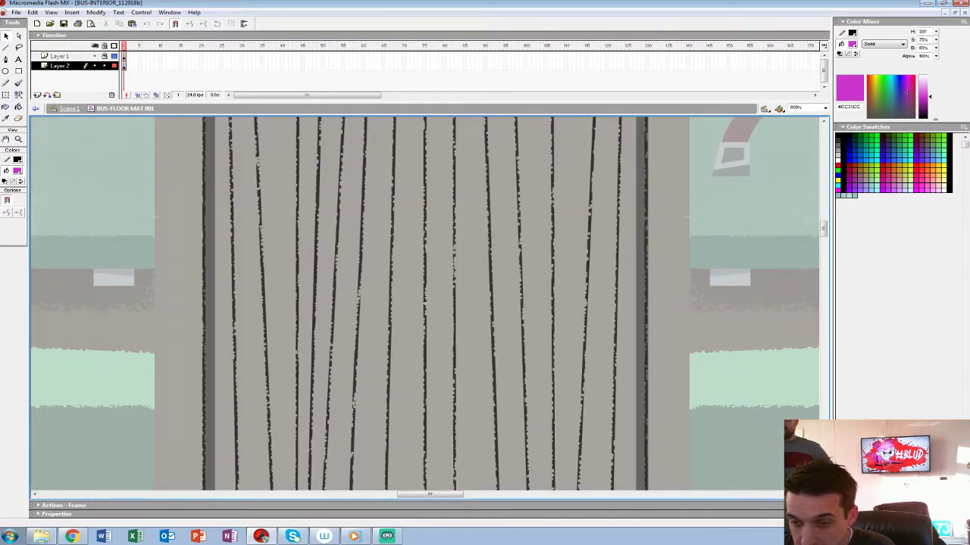
right_click(474, 292)
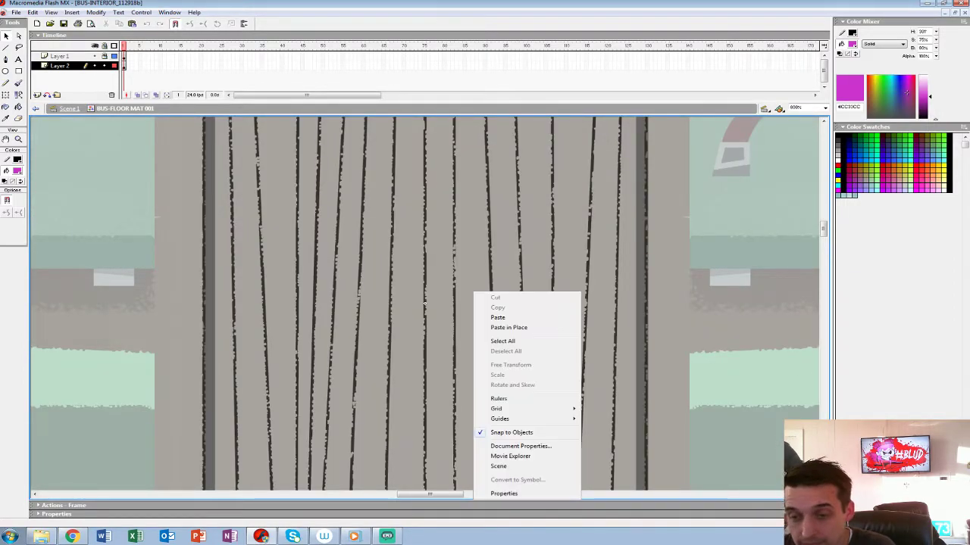
click(425, 304)
double_click(425, 304)
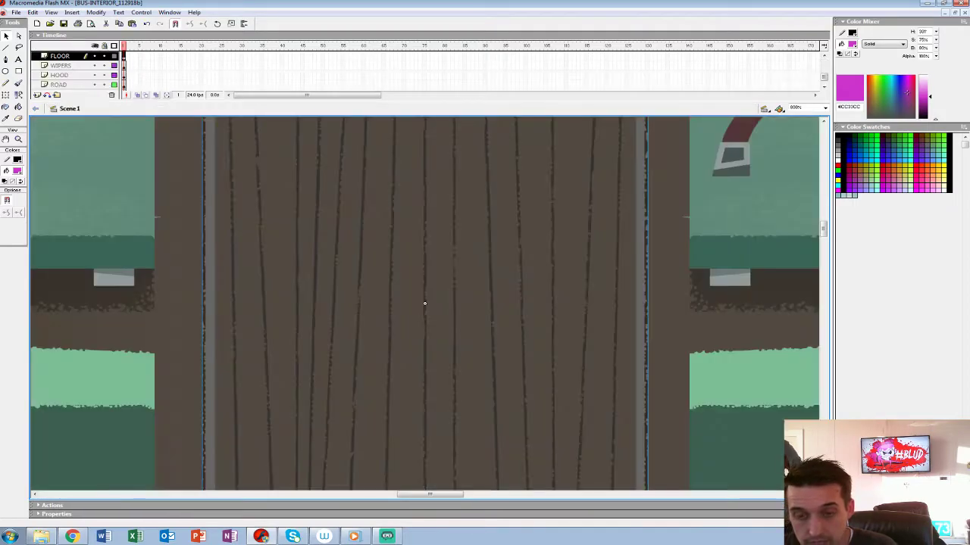
key(ctrl+minus)
key(ctrl+minus)
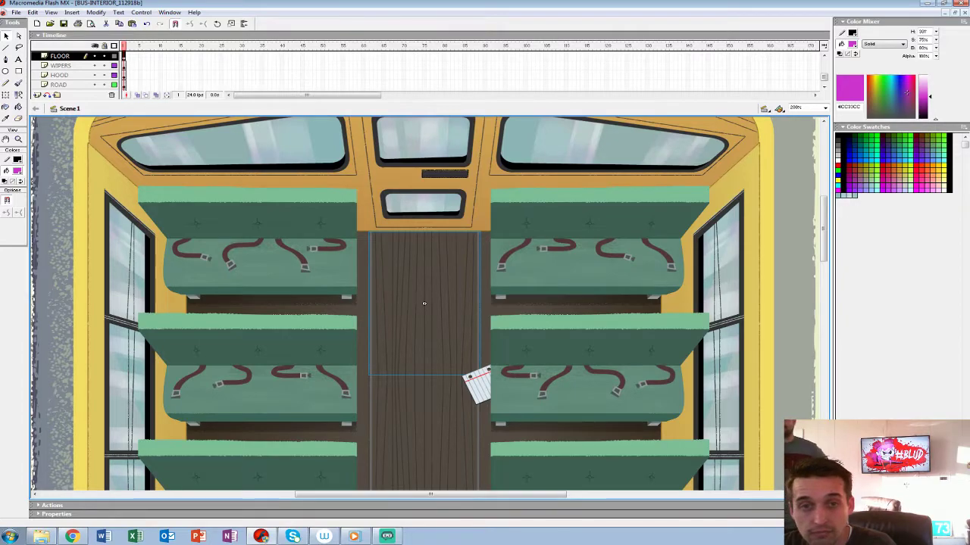
Close the bus interior document without saving and view the upstairs hallway with its labelled rooms in HOUSE_012419
key(ctrl+w)
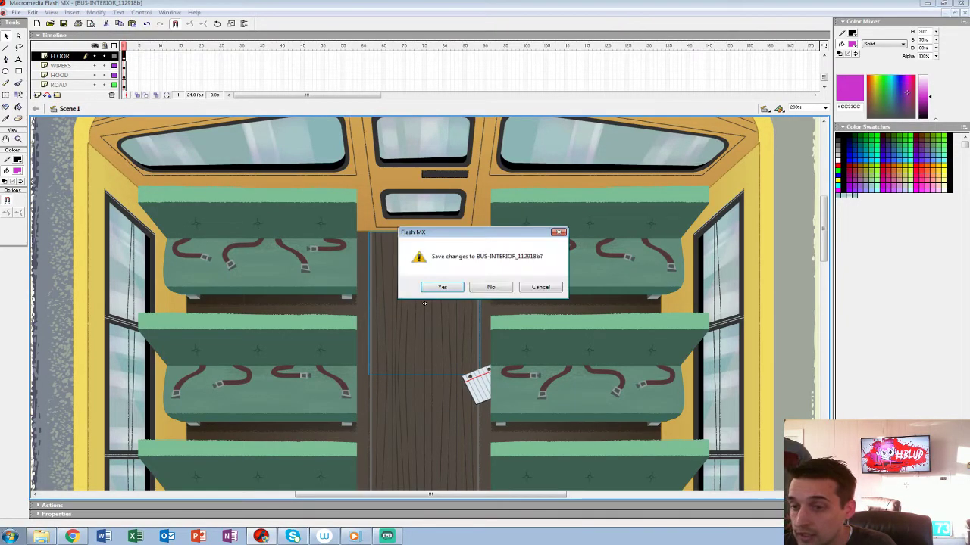
click(491, 287)
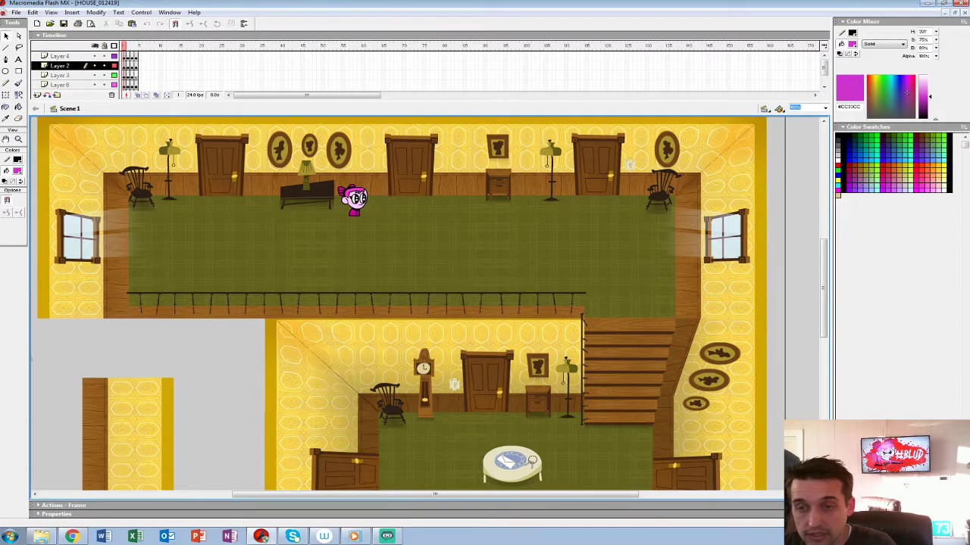
scroll(402, 303, up, 1)
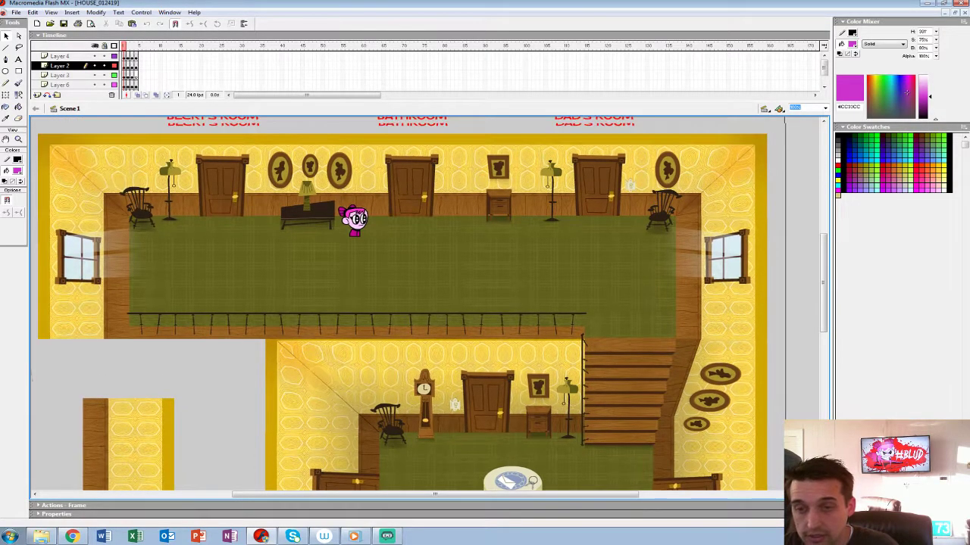
scroll(401, 303, up, 2)
scroll(401, 303, left, 2)
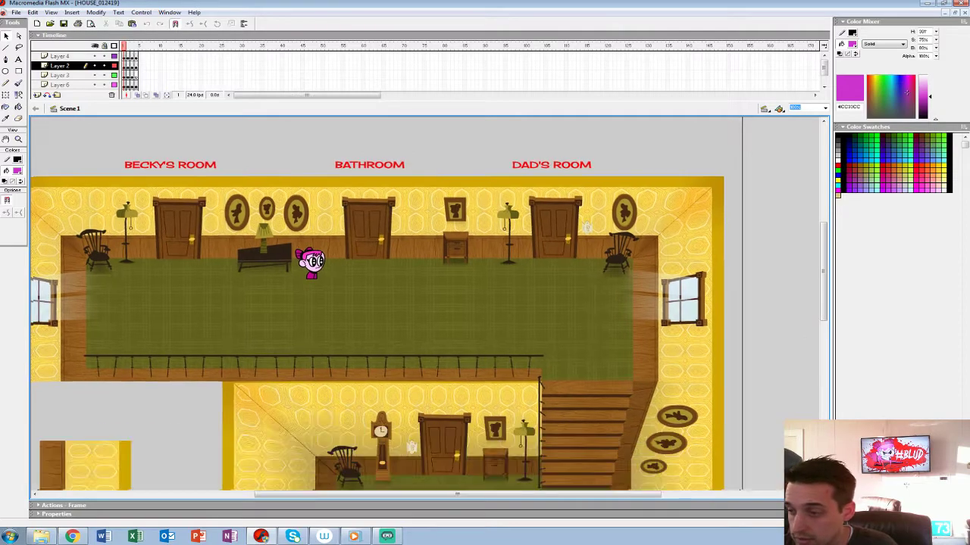
scroll(401, 303, left, 2)
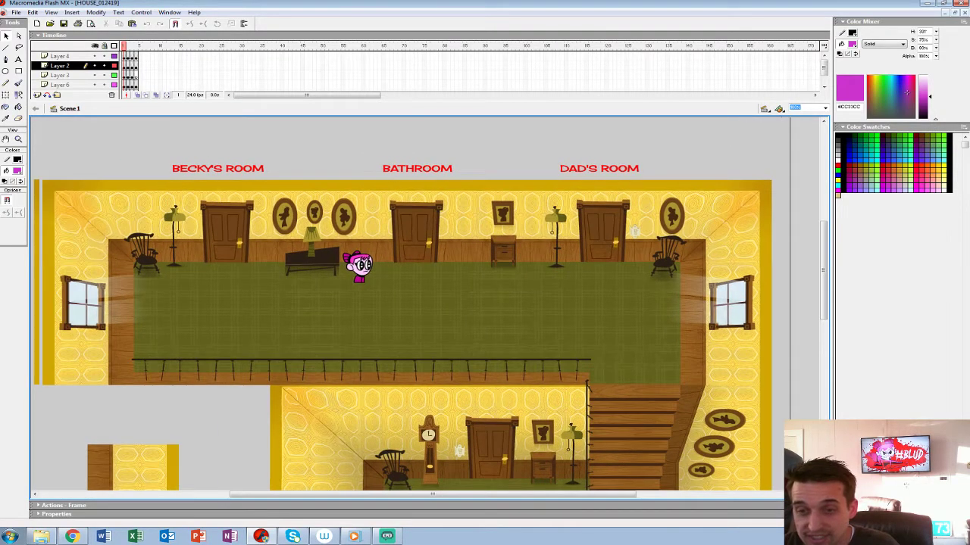
scroll(401, 303, left, 1)
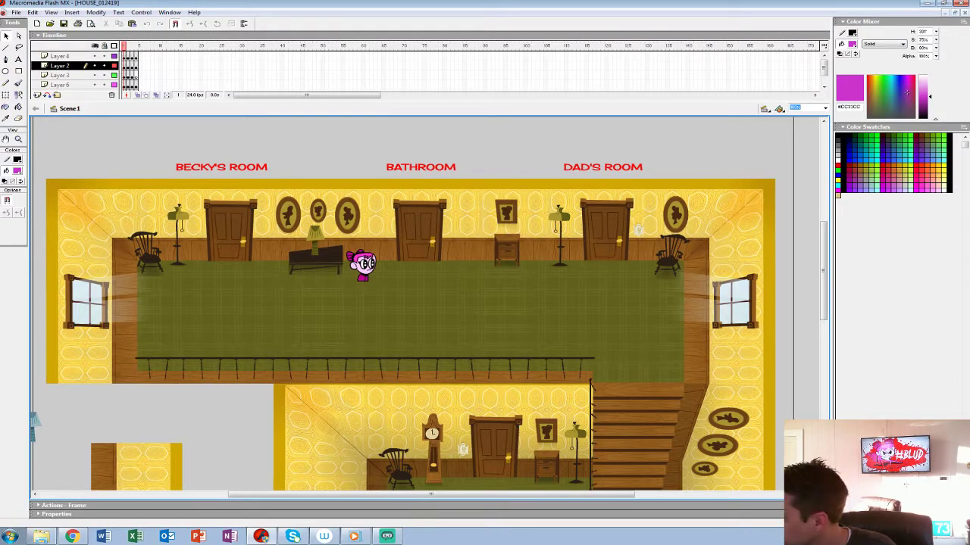
Look over the house's ground floor and staircase and return to the upstairs hallway
scroll(409, 303, down, 5)
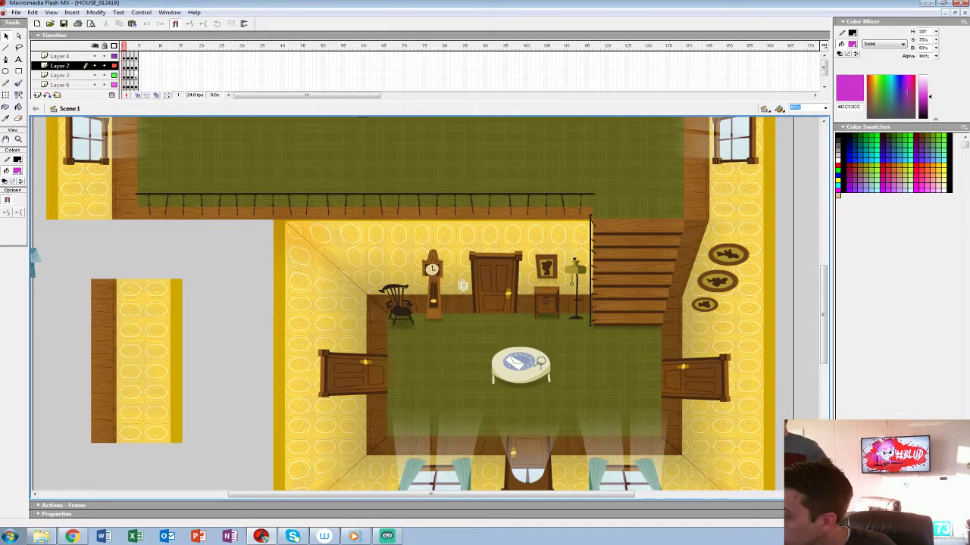
scroll(428, 303, down, 3)
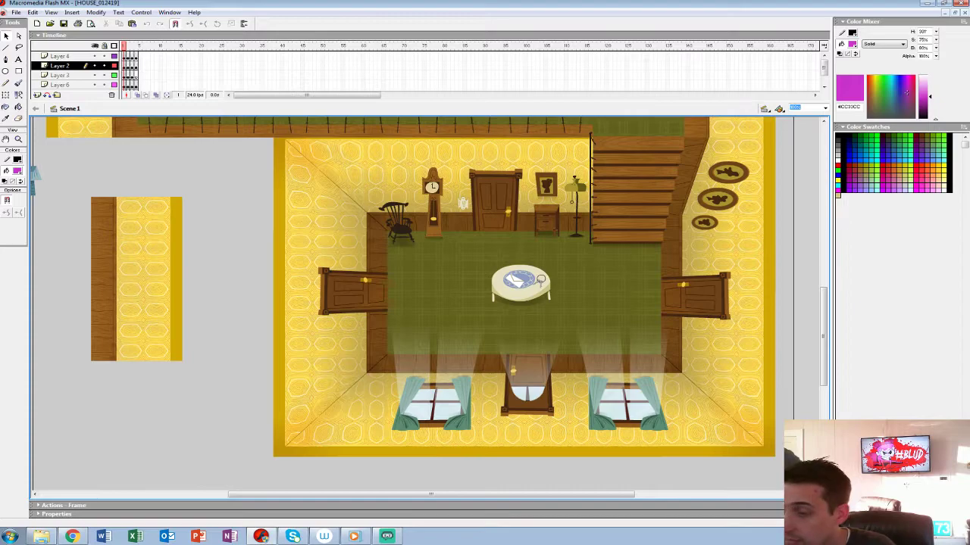
scroll(409, 303, up, 1)
scroll(409, 303, up, 3)
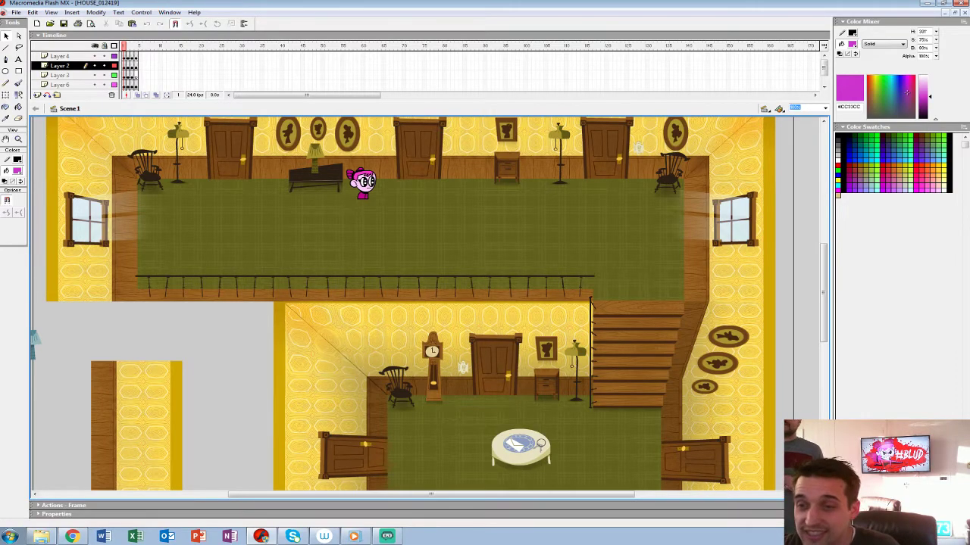
scroll(409, 303, up, 2)
Show Dad's room on frame 2 of the house document and select the laptop on the desk
key(period)
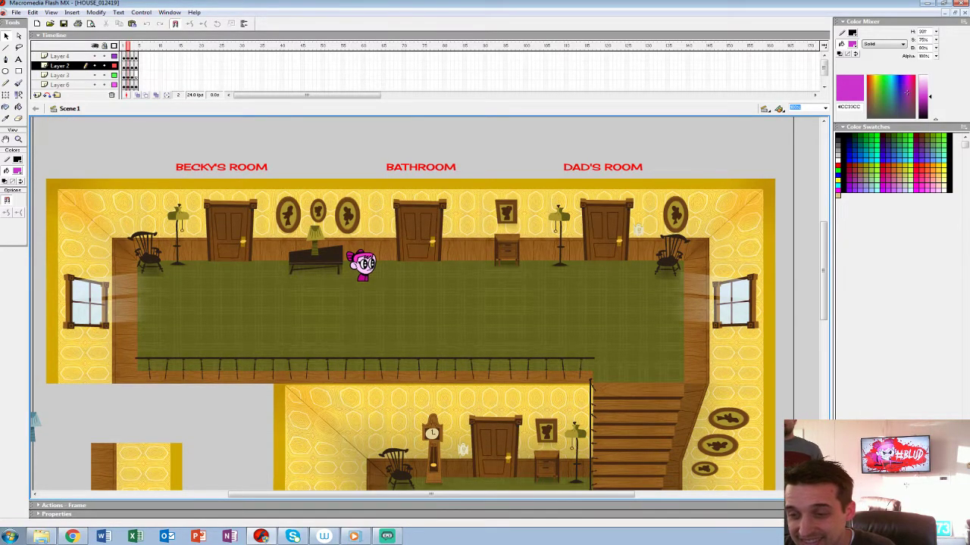
scroll(426, 303, down, 2)
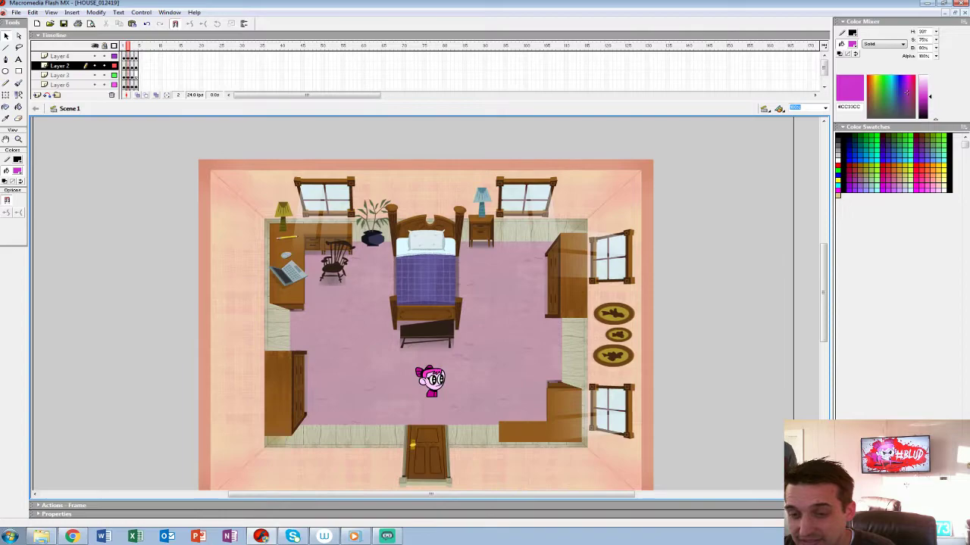
scroll(425, 303, down, 1)
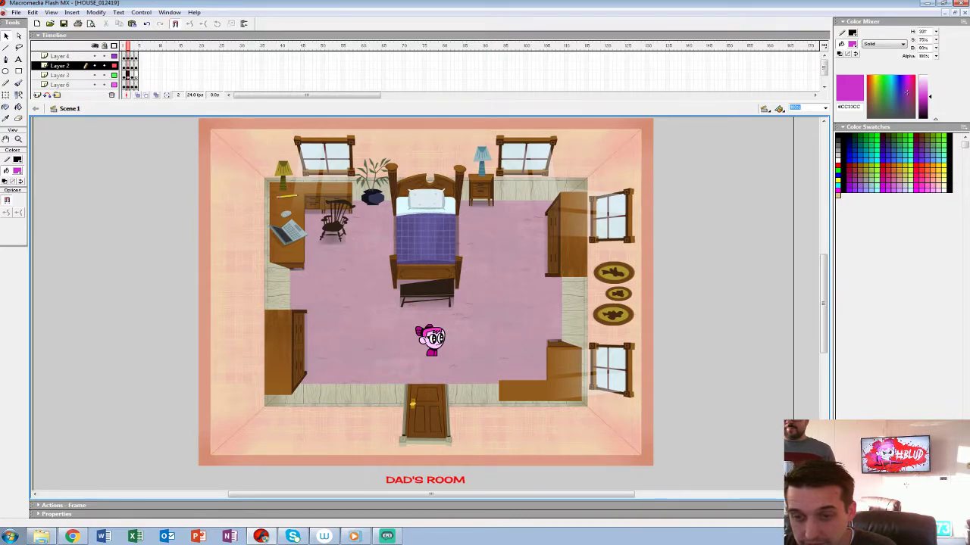
click(286, 232)
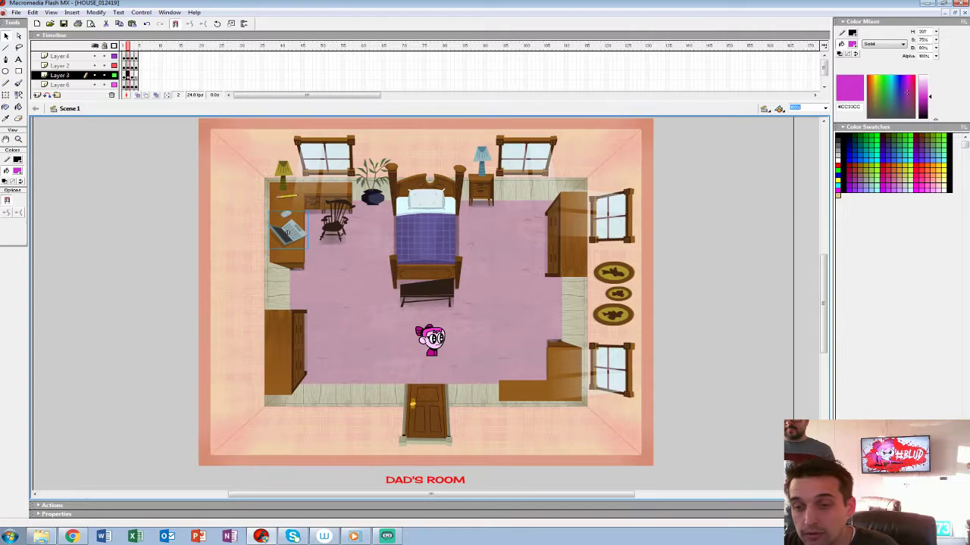
Go to the pink bedroom on frame 3 and examine its bed, desk and wall posters at 200% zoom
key(period)
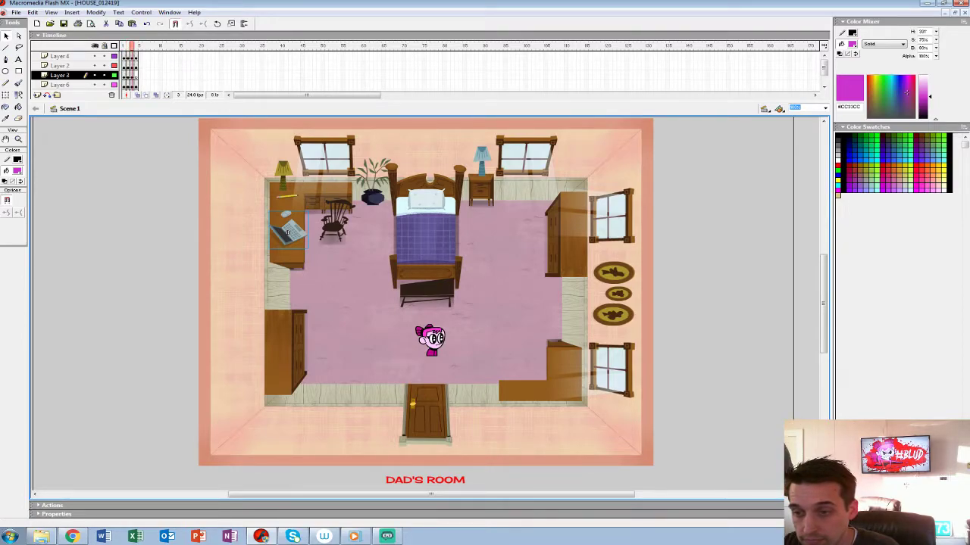
key(period)
key(period)
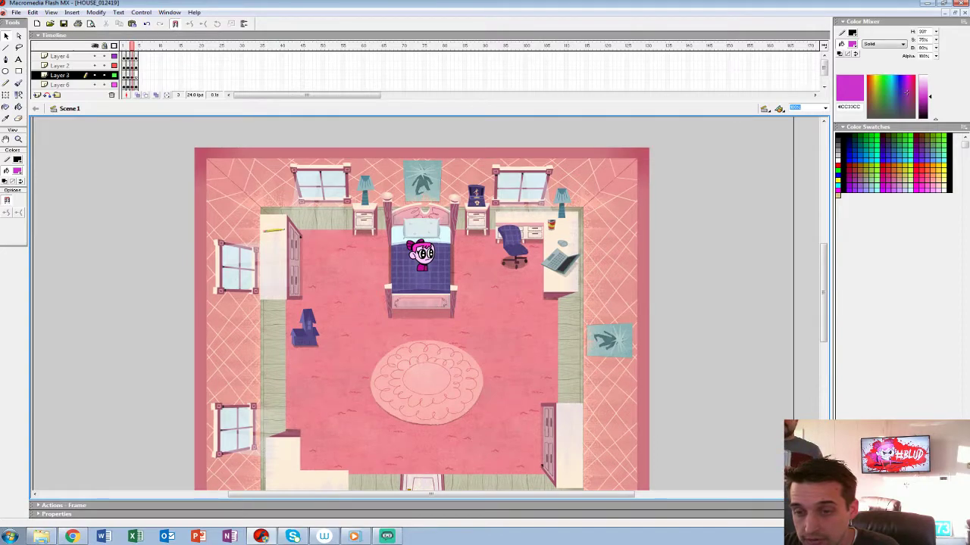
scroll(421, 303, down, 1)
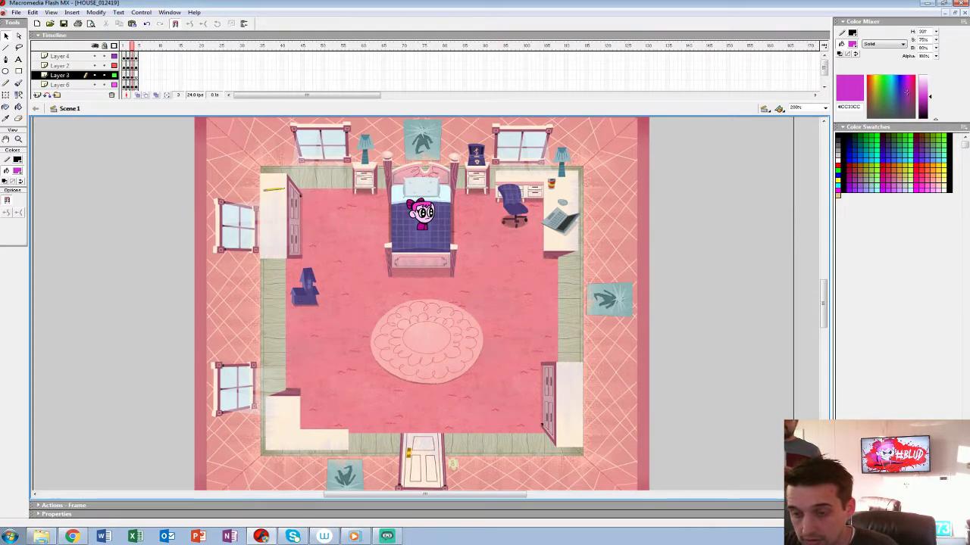
text(200)
key(Return)
scroll(424, 303, up, 3)
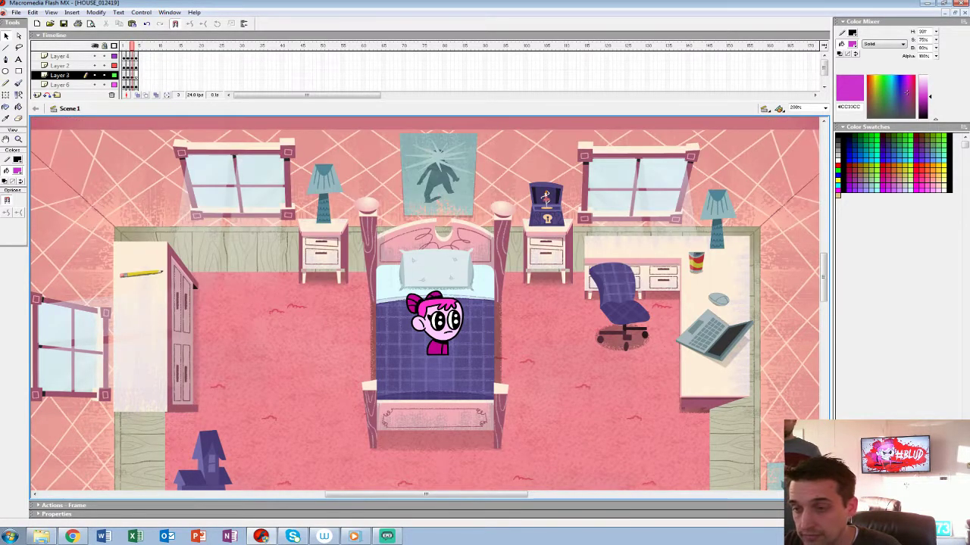
scroll(424, 303, down, 1)
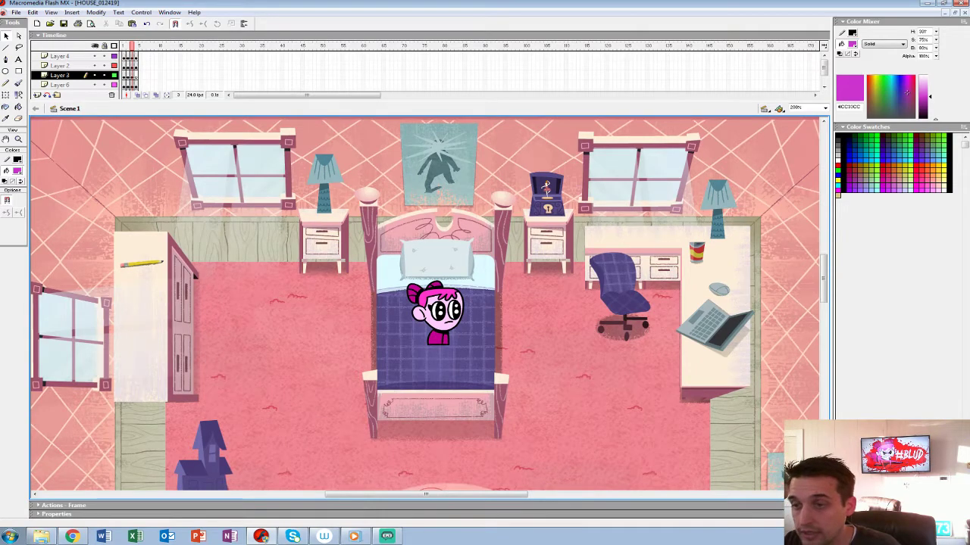
Inspect the small wall symbol beside the bed's headboard, toggle the lock on its layers to check the mask, and return to the main scene
click(505, 180)
right_click(506, 181)
click(543, 250)
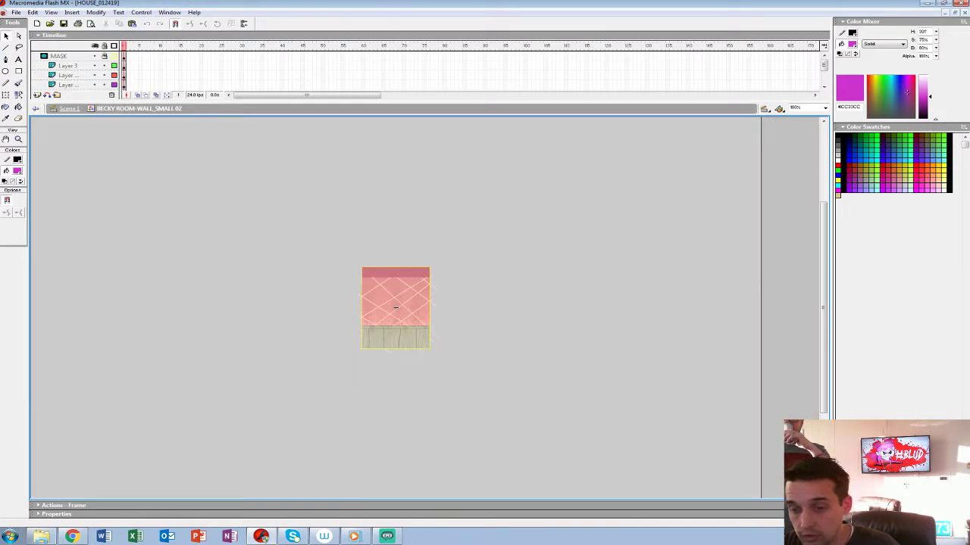
click(105, 46)
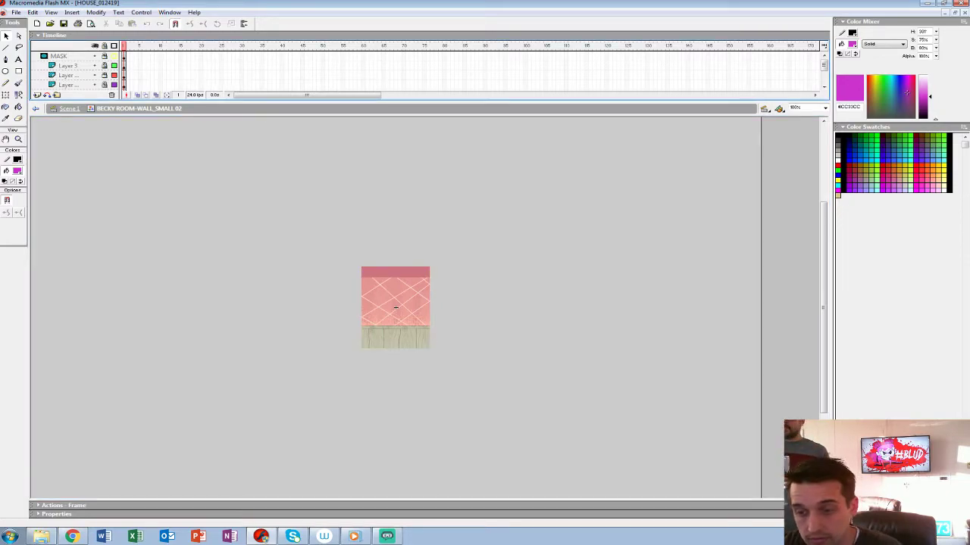
click(396, 307)
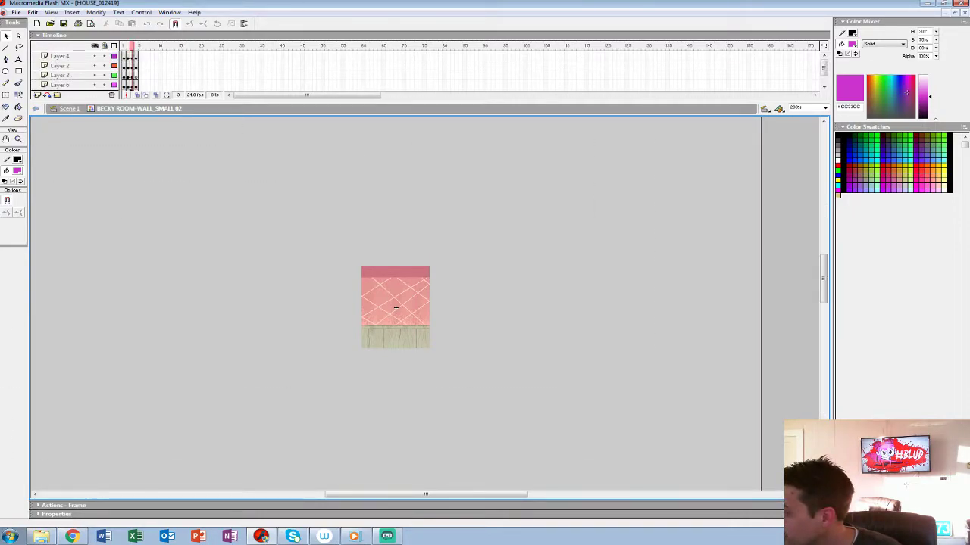
double_click(505, 179)
Show the bathroom on frame 4 of the house document and view the whole room at 100% zoom
key(period)
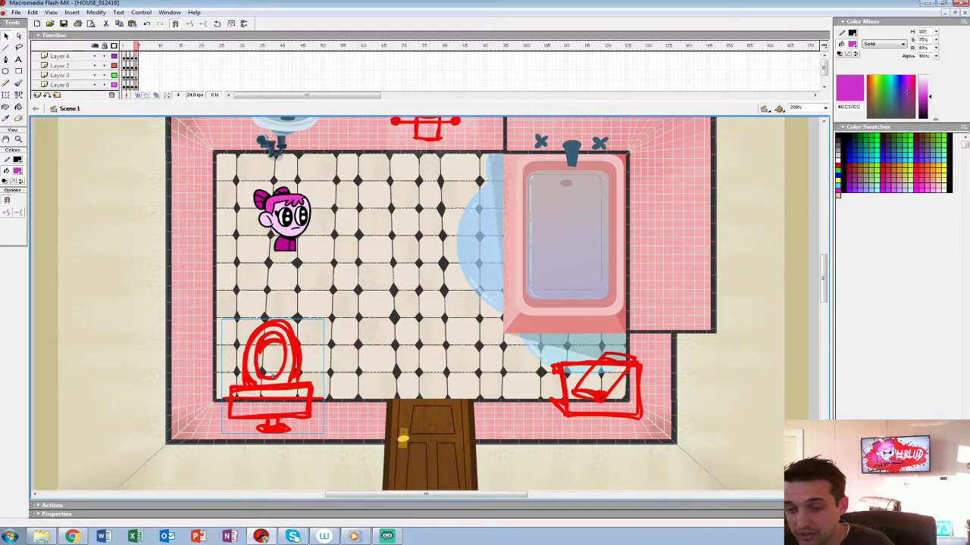
key(ctrl+1)
key(ctrl+shift+a)
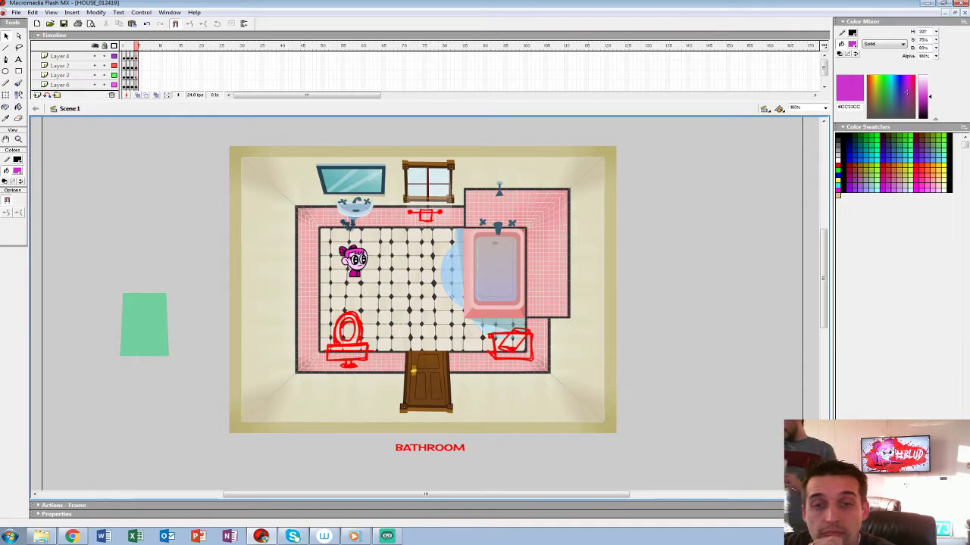
scroll(455, 303, down, 1)
scroll(454, 303, up, 2)
scroll(422, 318, down, 1)
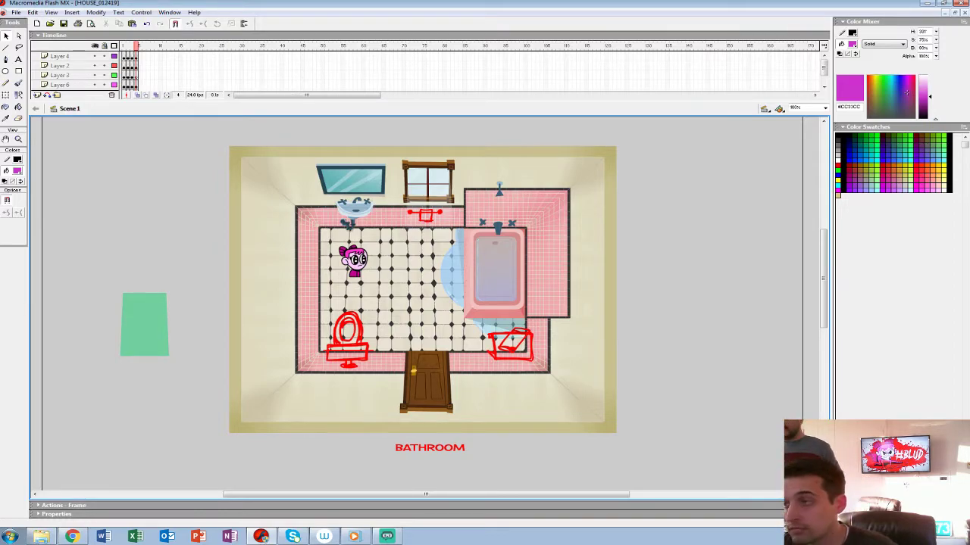
Close the house and gym documents without saving either one
click(961, 3)
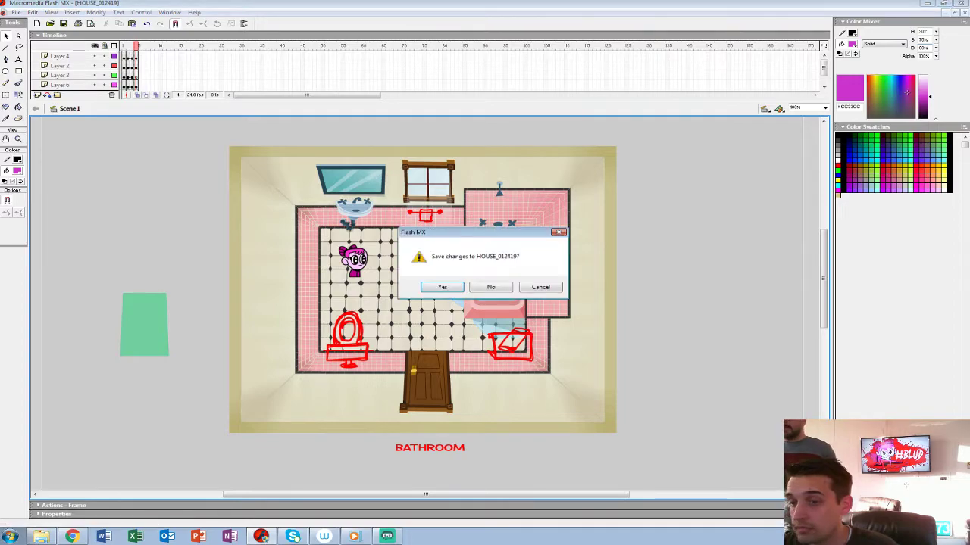
click(491, 287)
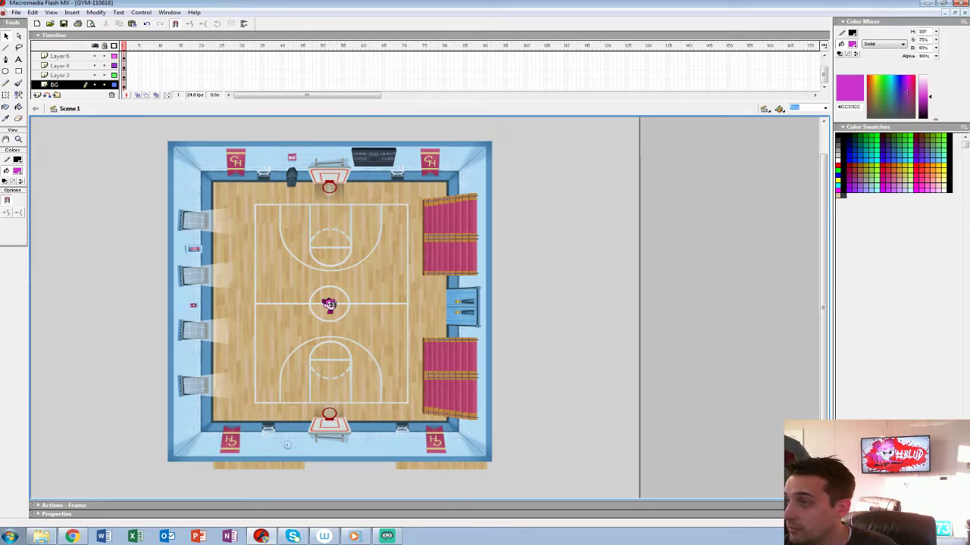
key(n)
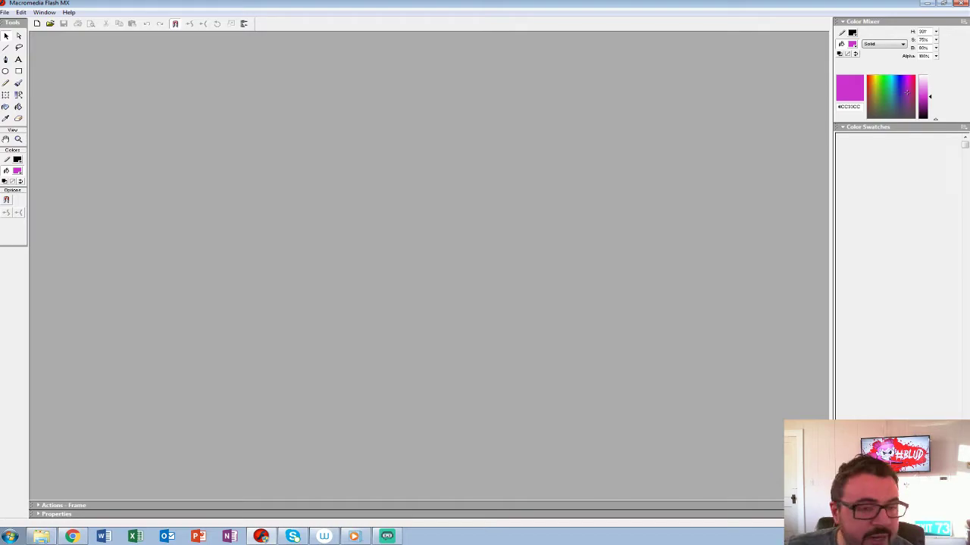
Browse for a file to open in the BLUD video game folder on the W: drive and check its ANIMATION subfolder
key(alt+f)
key(o)
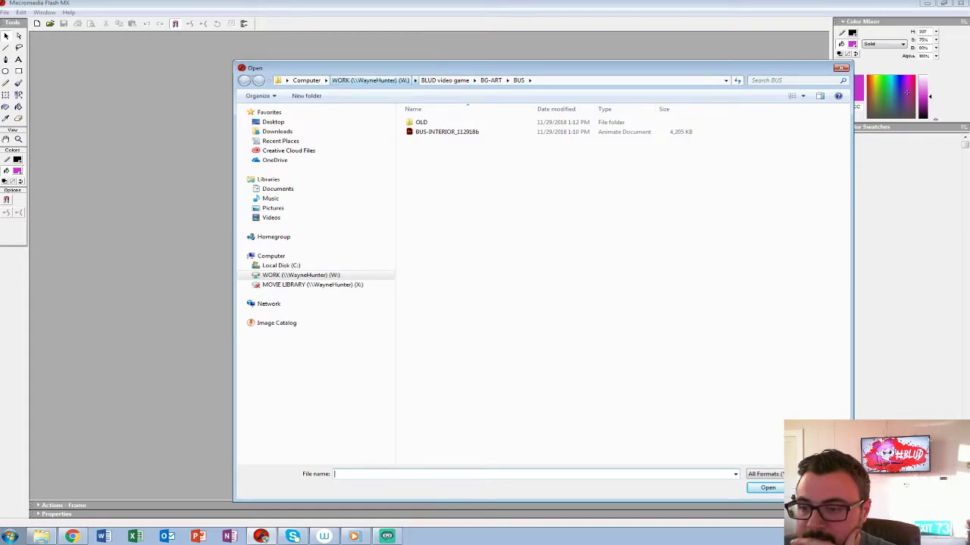
click(370, 80)
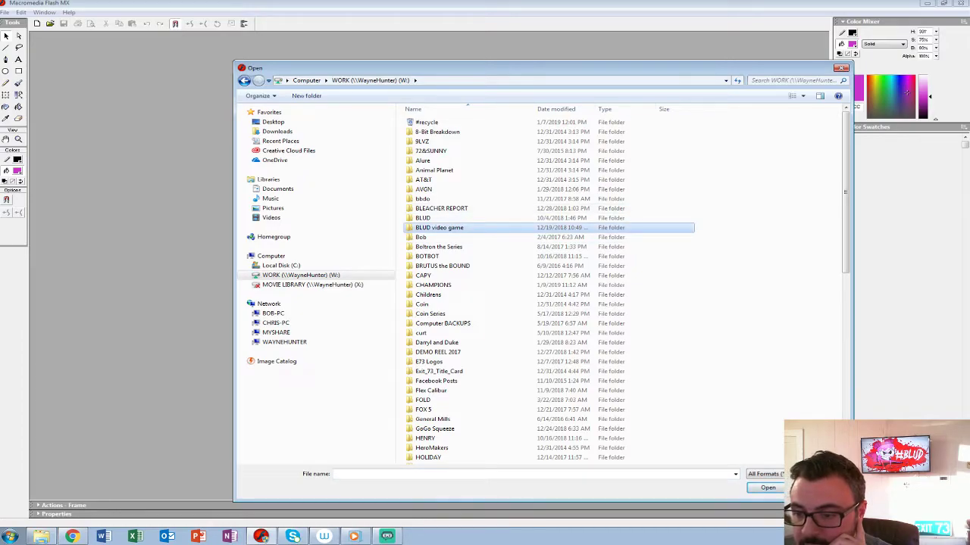
key(Return)
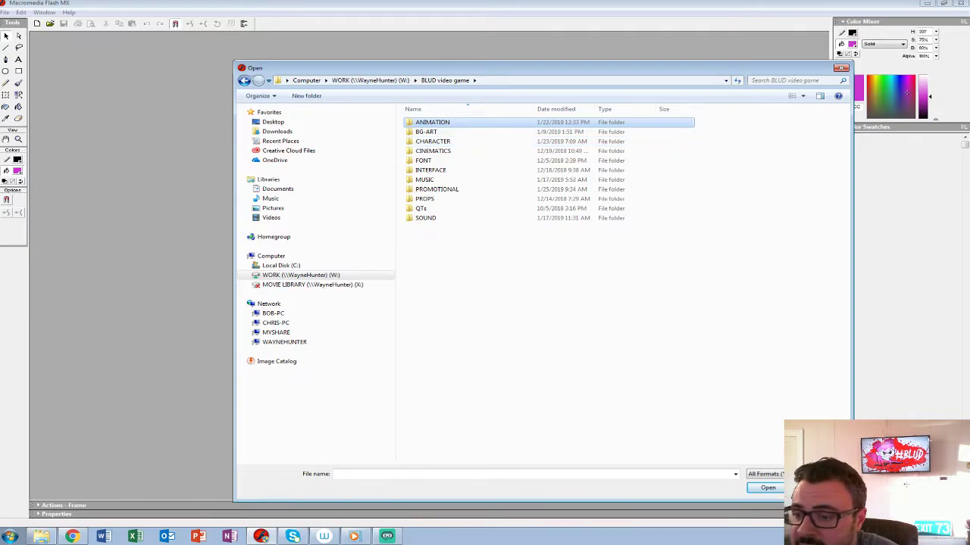
key(Return)
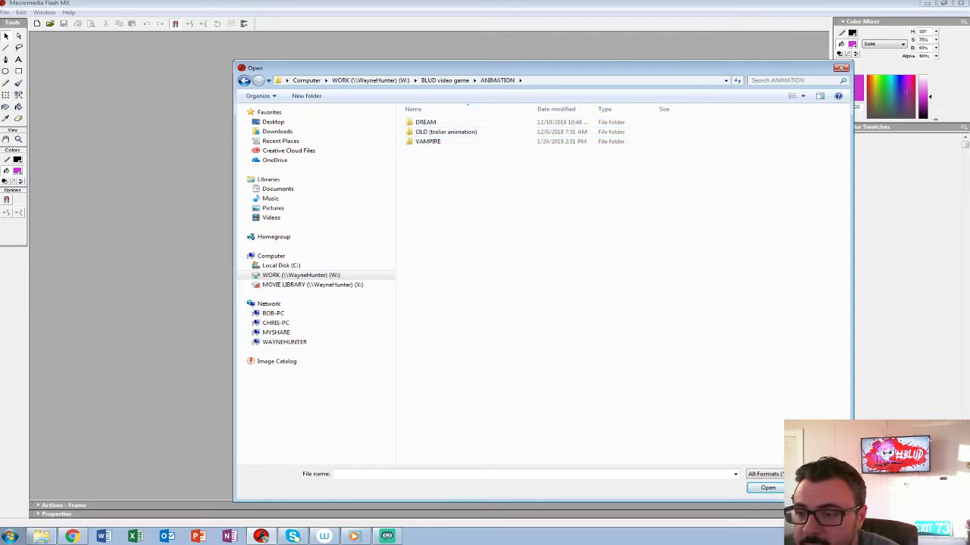
click(445, 80)
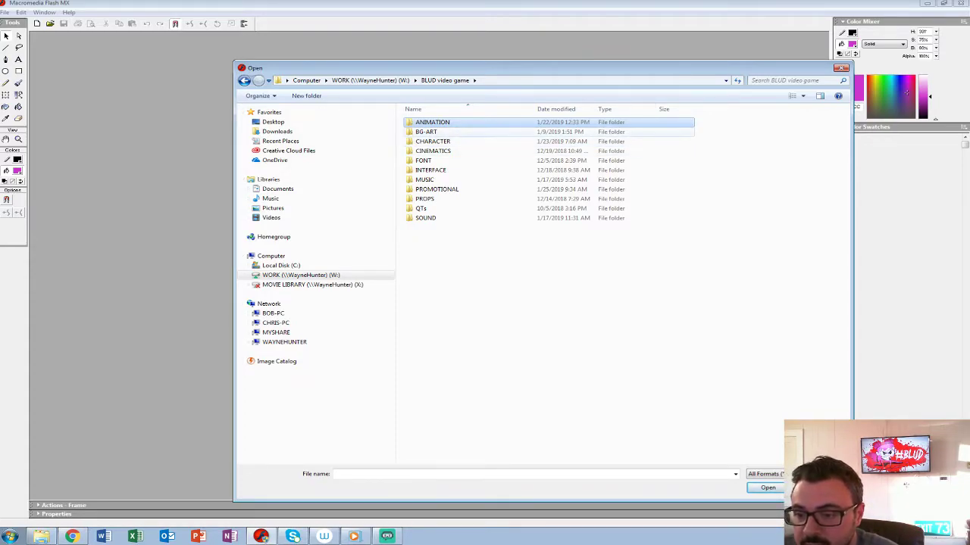
double_click(432, 122)
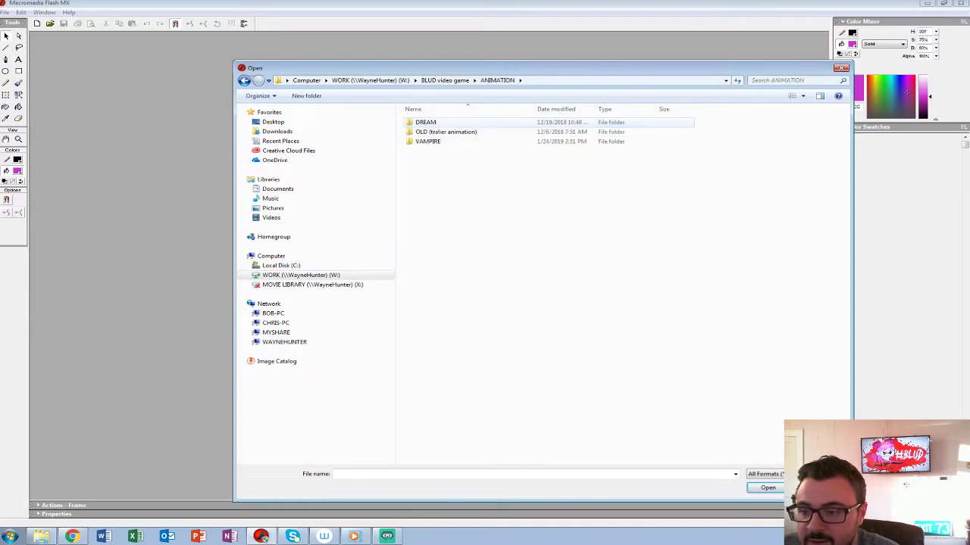
click(444, 79)
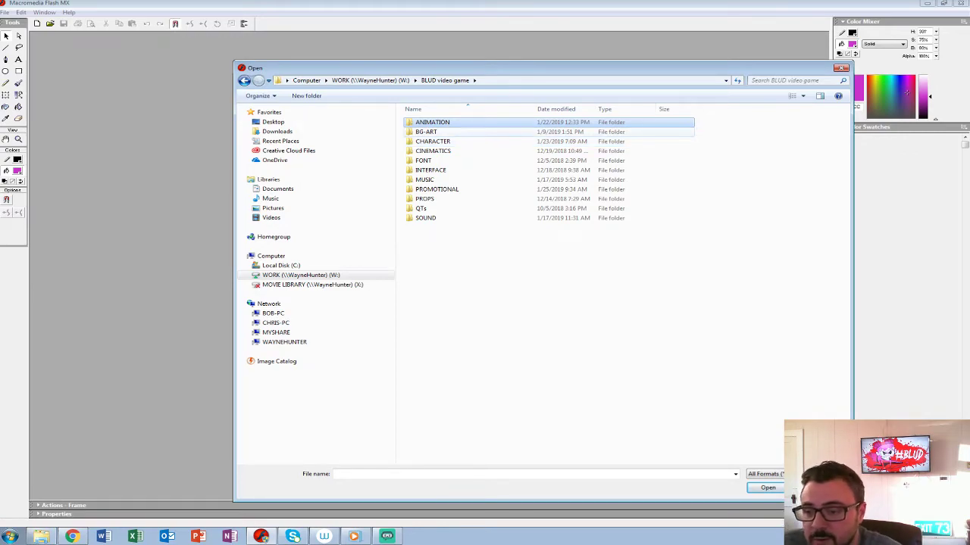
Open the SNOWPIRE-SPRITESHEET document from the SNOWPIRE folder inside CHARACTER
double_click(432, 141)
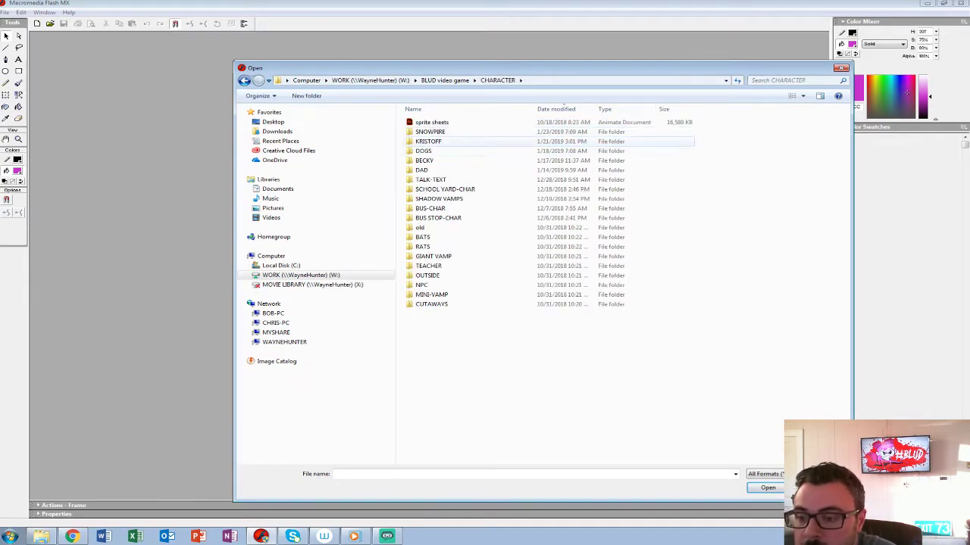
double_click(430, 132)
double_click(443, 122)
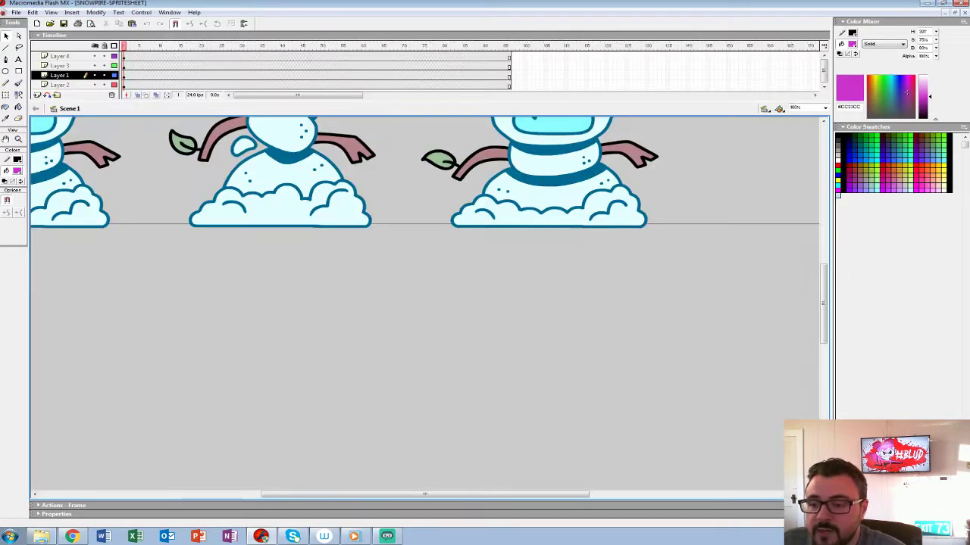
Play the hit animation inside the third snowman's symbol and return to the sprite sheet's main scene
click(19, 140)
alt+click(381, 203)
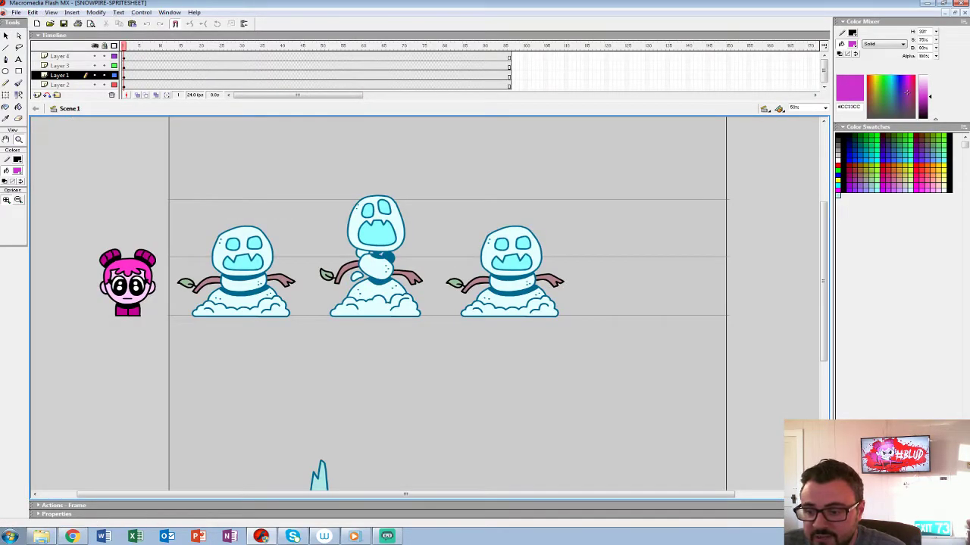
right_click(478, 258)
click(515, 368)
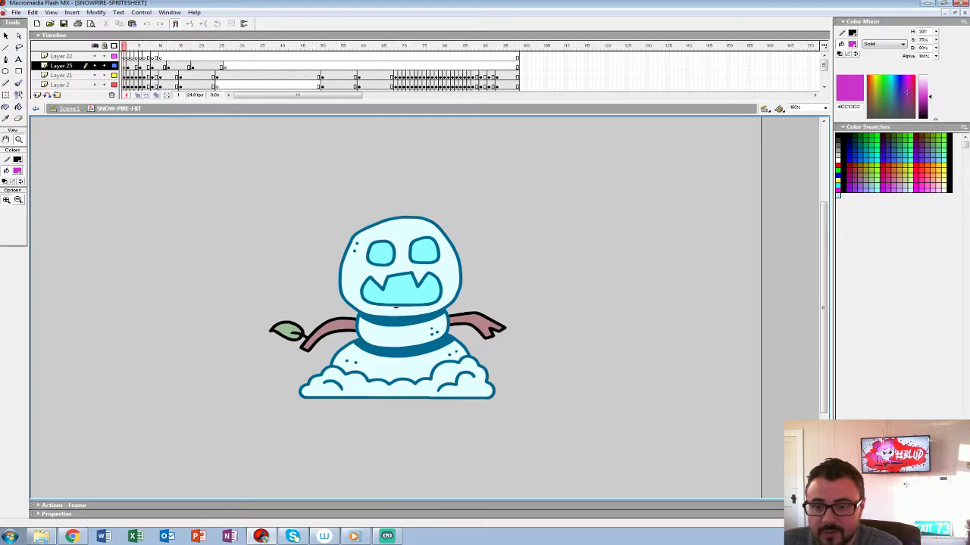
key(Return)
alt+click(395, 305)
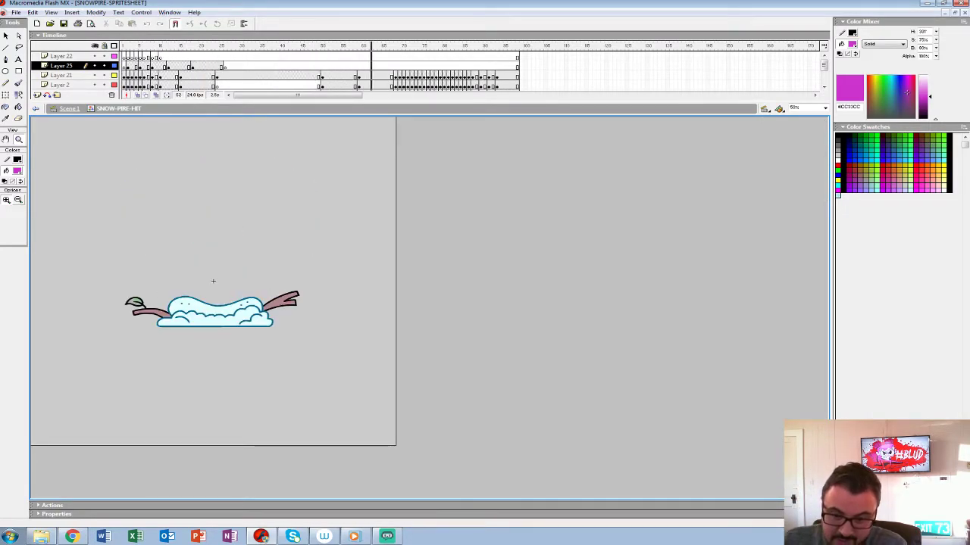
key(ctrl+e)
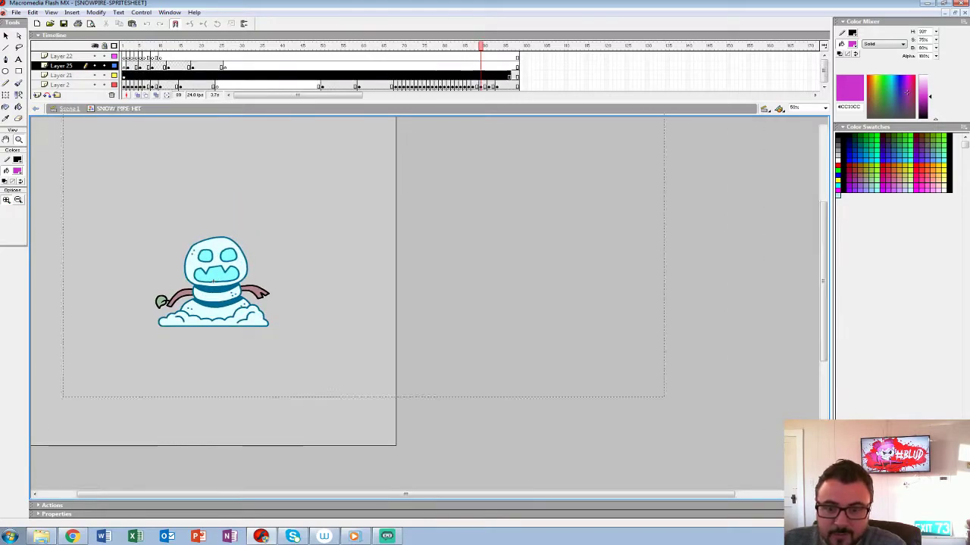
Preview the first snowman's idle animation inside its symbol, and play the whole sprite sheet at 25% zoom
right_click(238, 259)
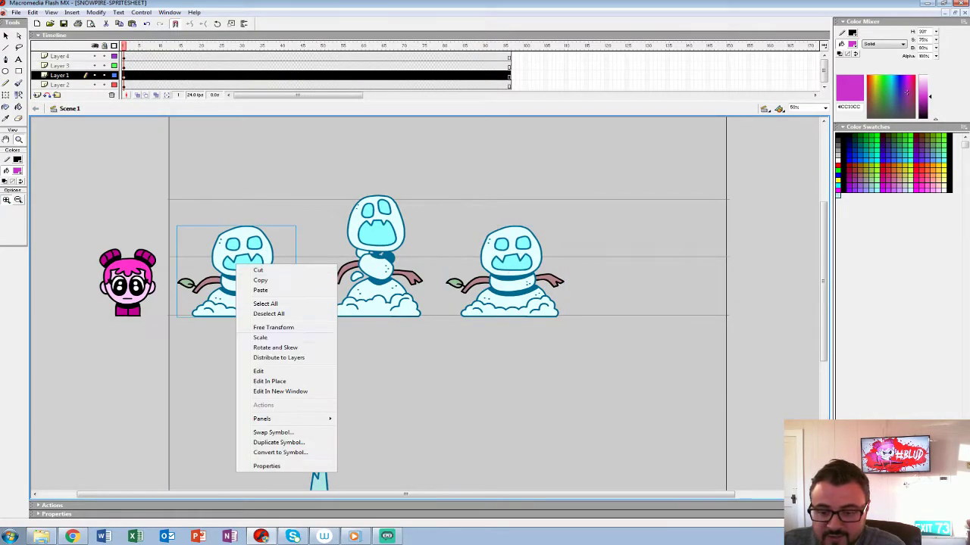
click(258, 374)
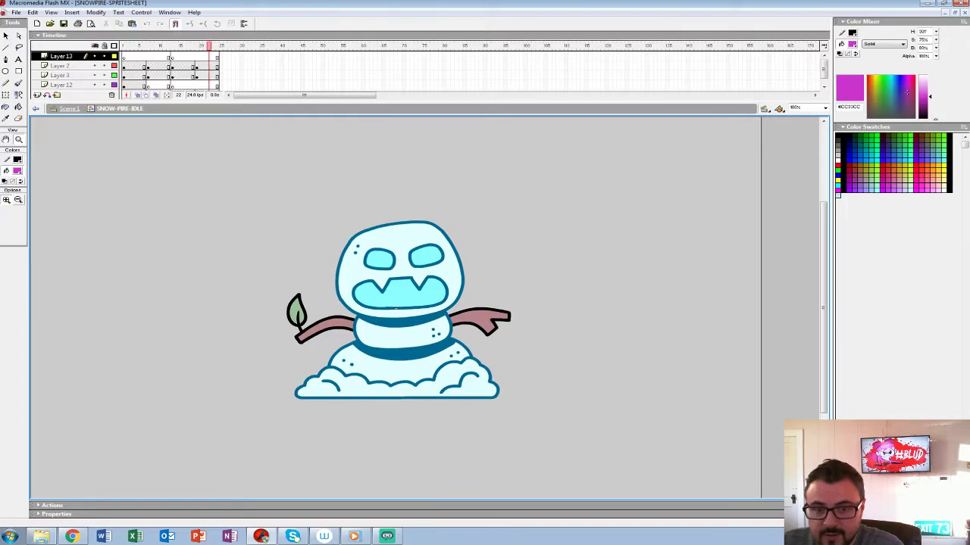
key(ctrl+e)
key(ctrl+minus)
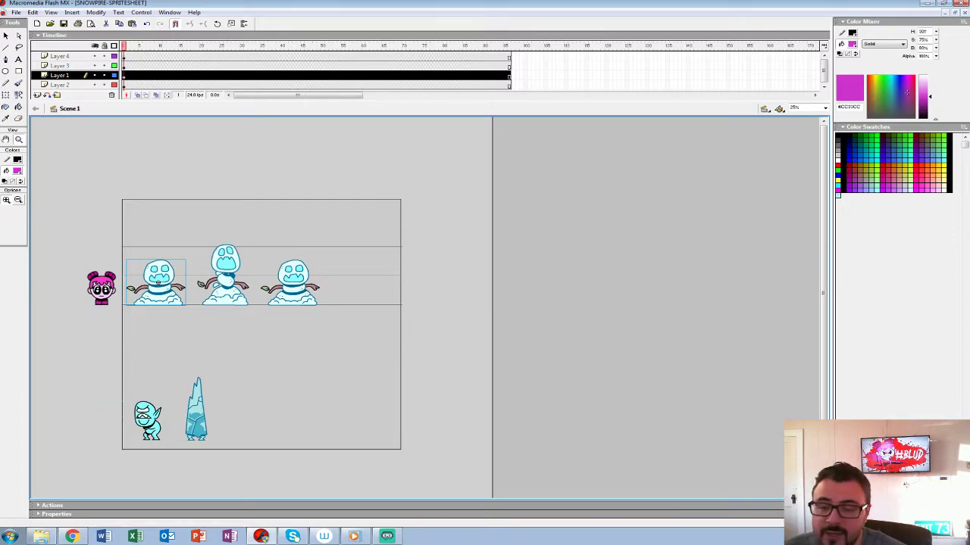
key(Return)
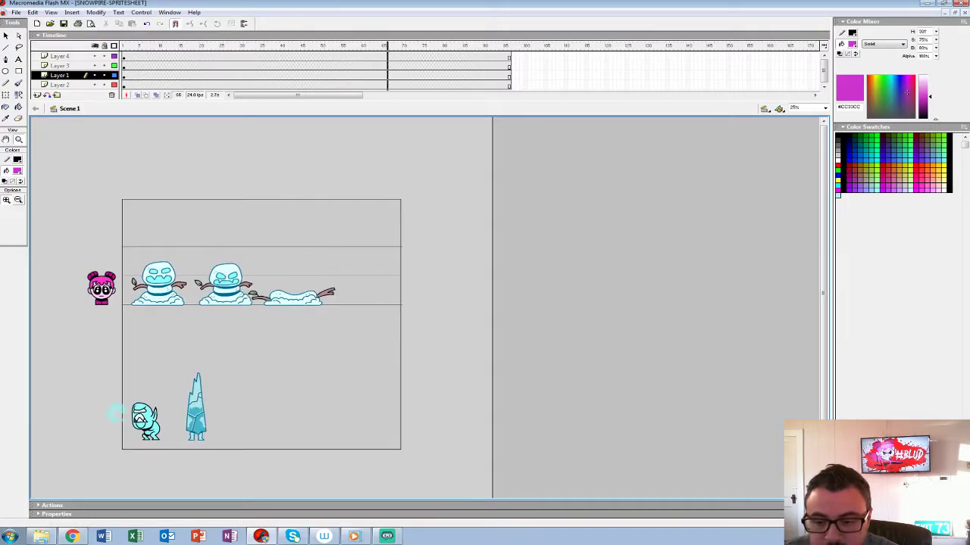
Open the VAMP-KILL-CUTAWAY-012519 document from the BLUD video game's ANIMATION/VAMPIRE folder
click(15, 13)
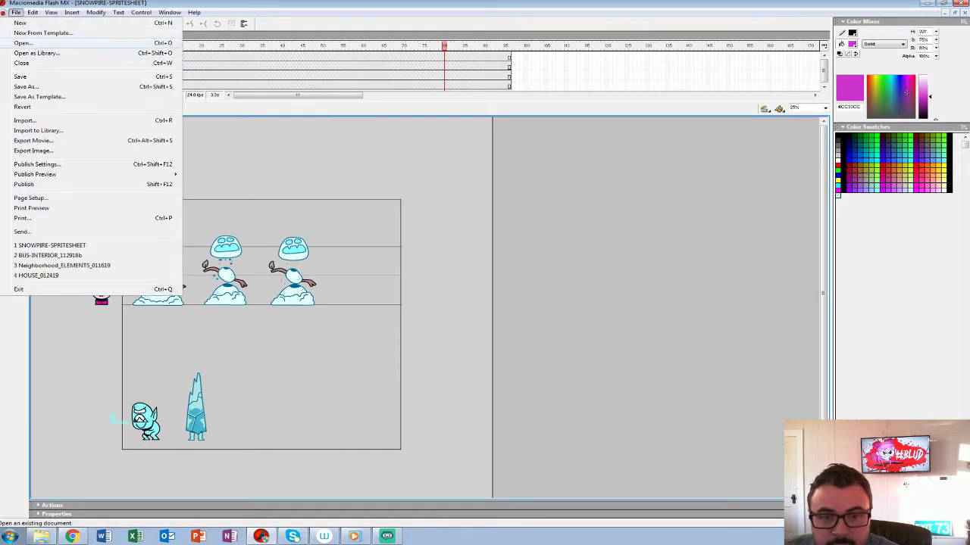
click(22, 43)
click(497, 81)
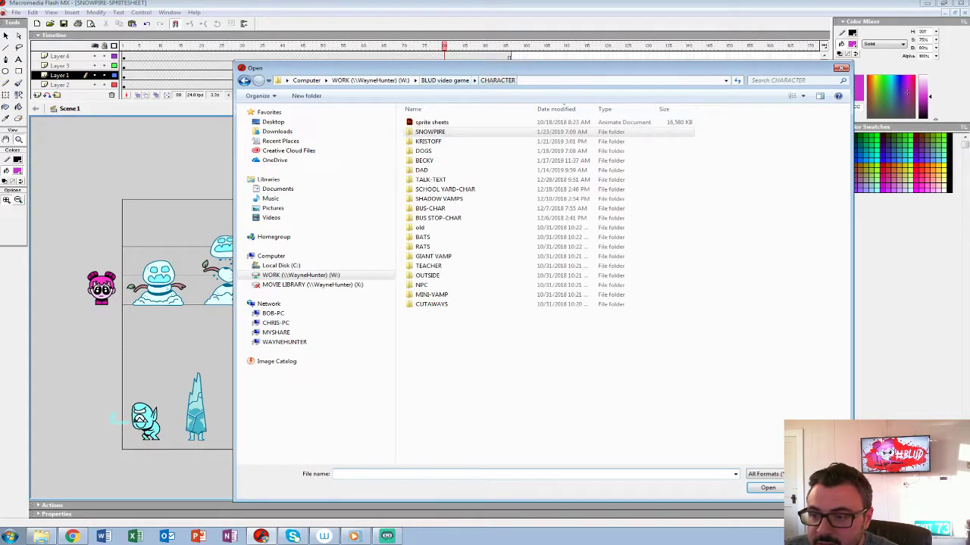
click(444, 81)
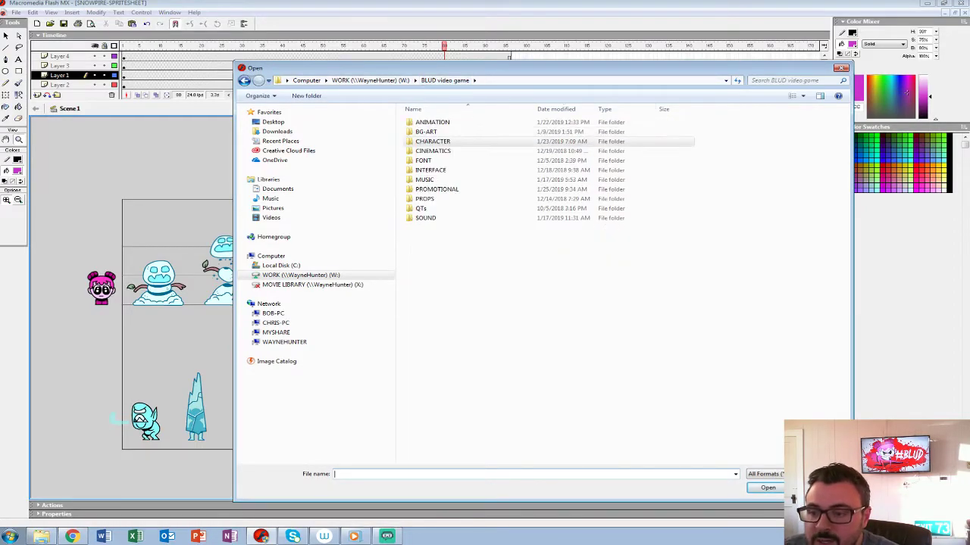
double_click(432, 122)
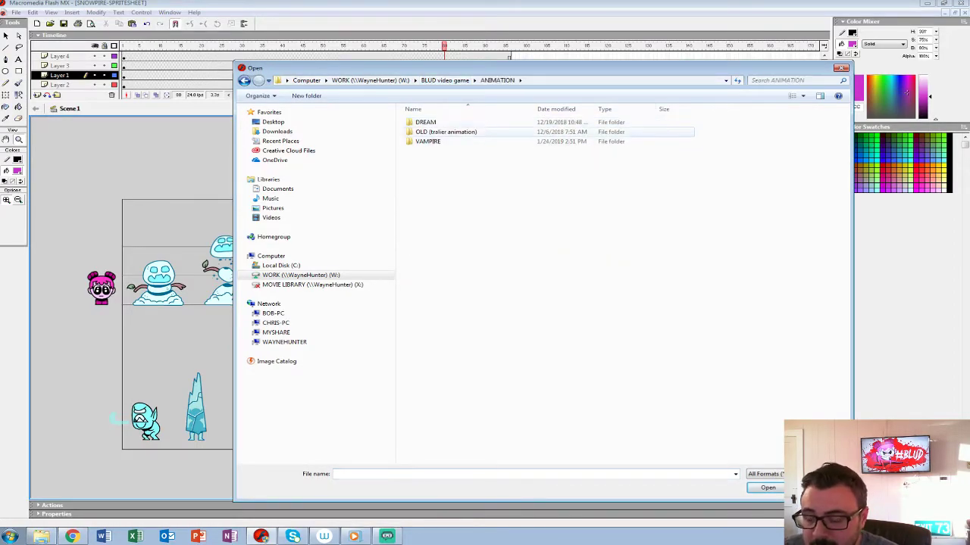
double_click(428, 141)
double_click(443, 141)
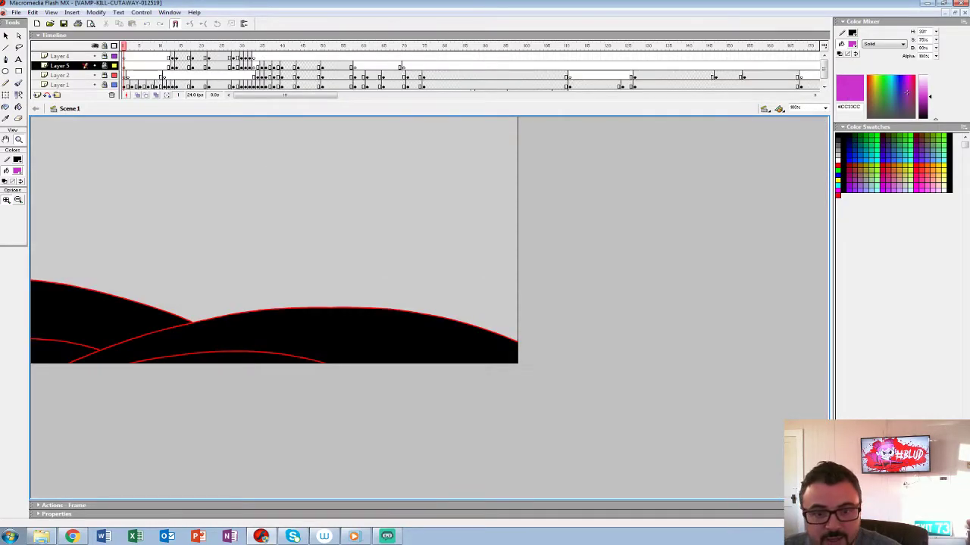
Play the vampire kill cutaway animation at 100% zoom and replay it from frame 4
key(ctrl+minus)
key(ctrl+equal)
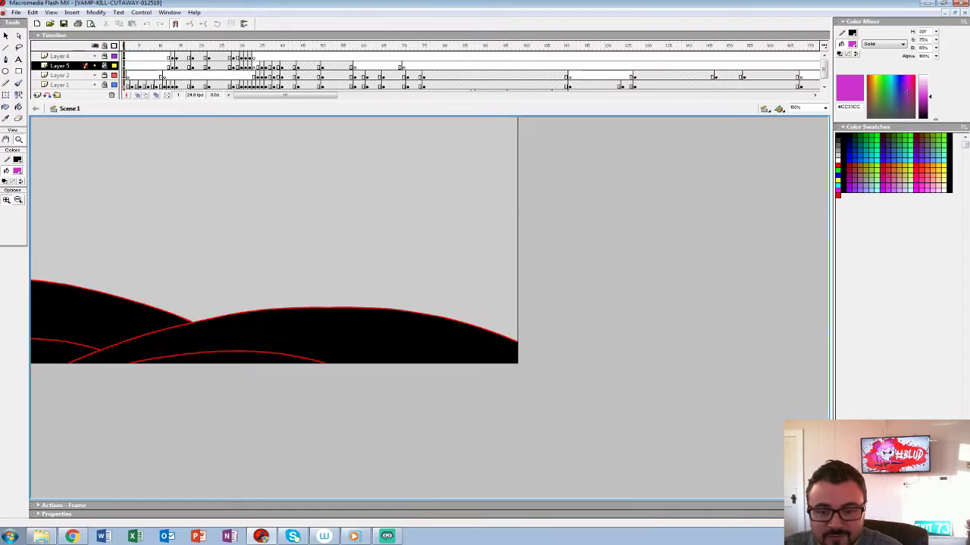
key(Return)
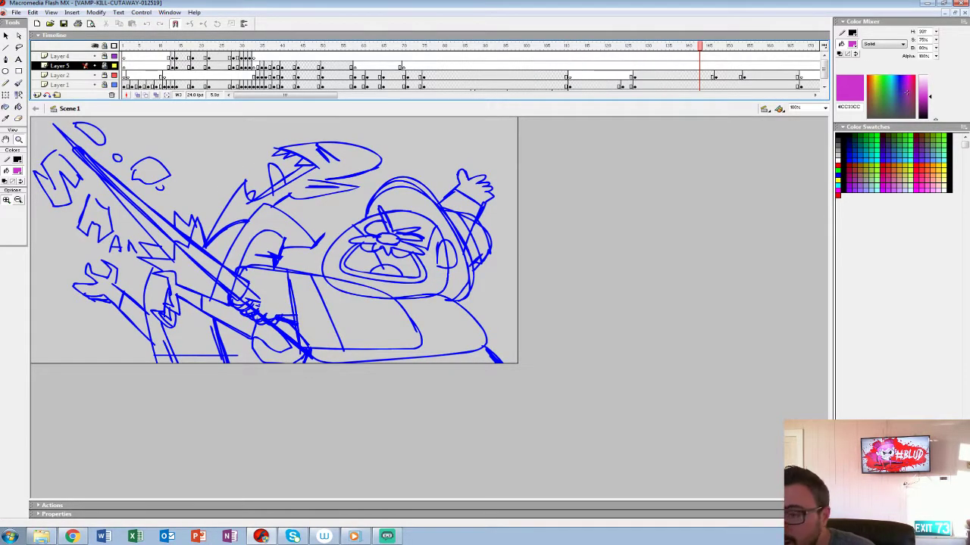
click(135, 66)
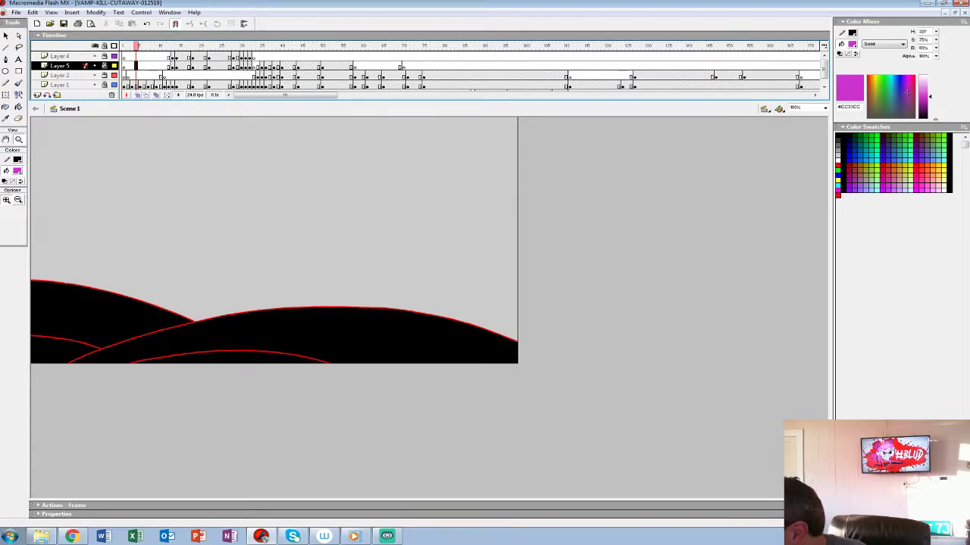
key(Return)
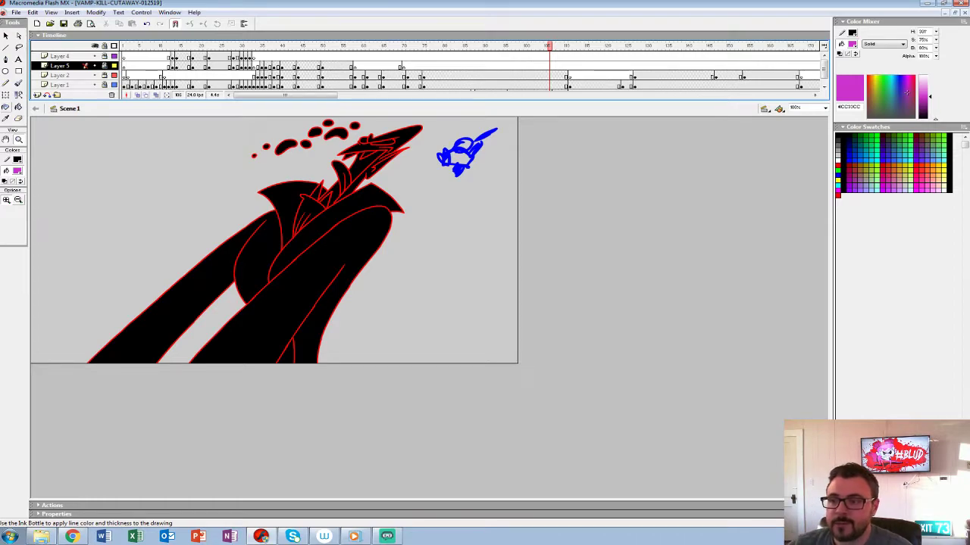
Enlarge the timeline to show Layer 6 and scrub through the girl's rough face sketches between about frames 170 and 188
drag(428, 101, 429, 147)
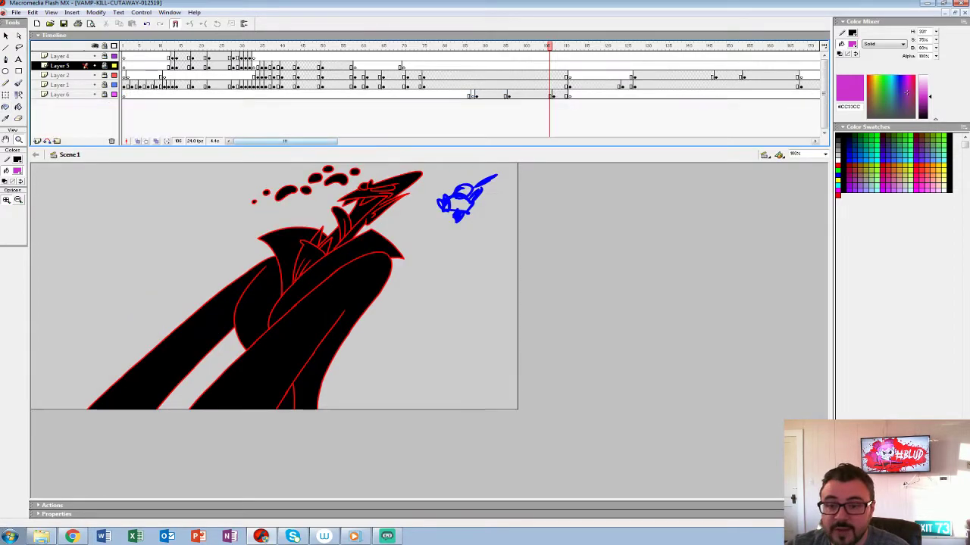
mouse_move(549, 47)
mouse_down()
mouse_move(797, 46)
mouse_move(396, 46)
mouse_move(626, 47)
mouse_move(404, 46)
mouse_move(537, 46)
mouse_up()
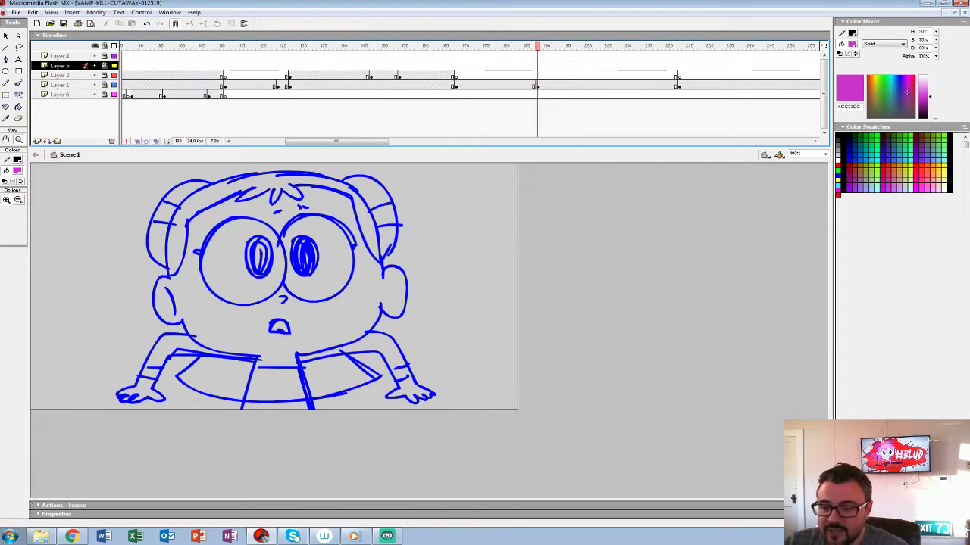
click(460, 76)
click(554, 76)
click(517, 85)
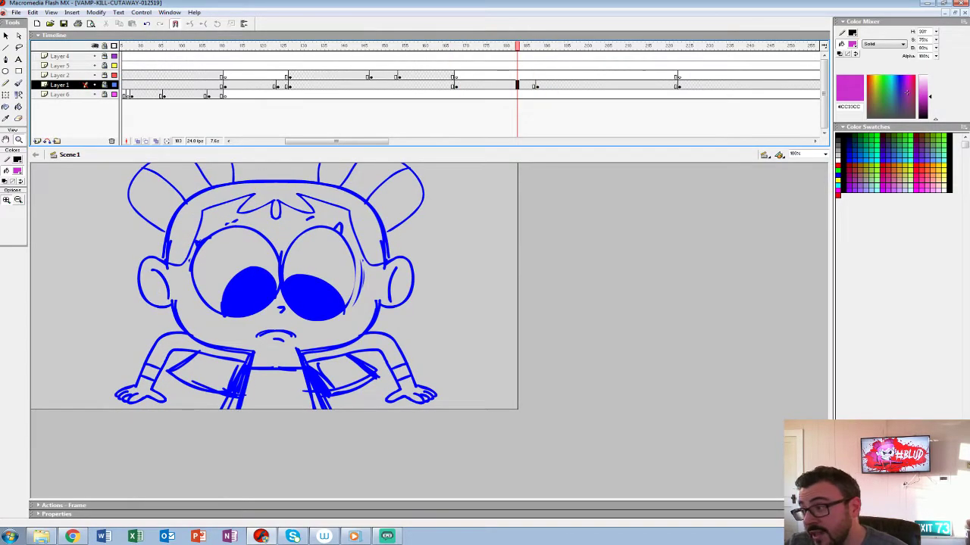
mouse_move(517, 46)
mouse_down()
mouse_move(708, 47)
mouse_move(419, 46)
mouse_move(464, 46)
mouse_up()
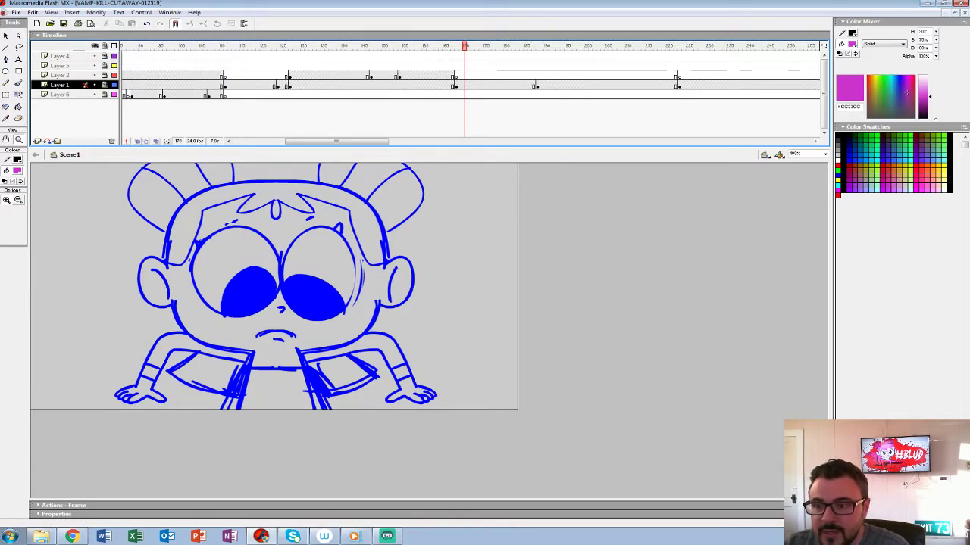
drag(464, 46, 501, 46)
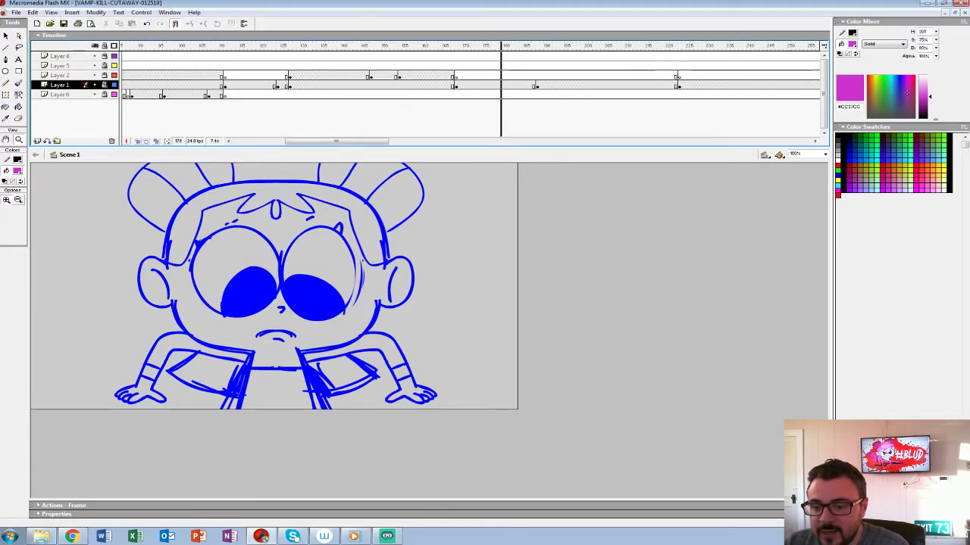